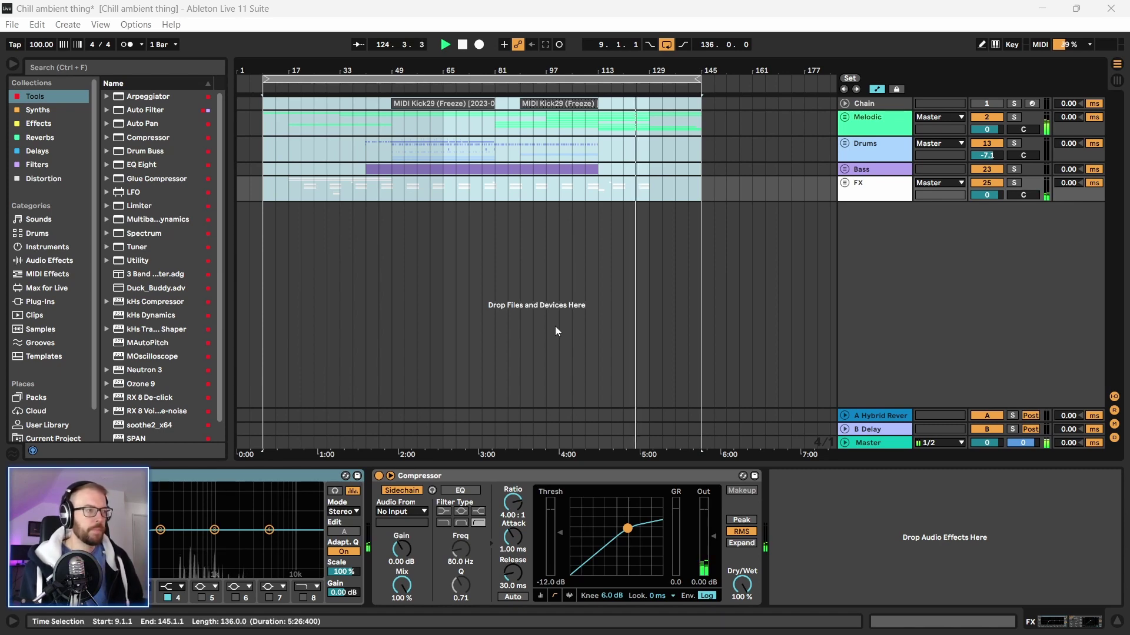
Hide the track delay settings in the arrangement's mixer section
scroll(266, 123, "up", 2)
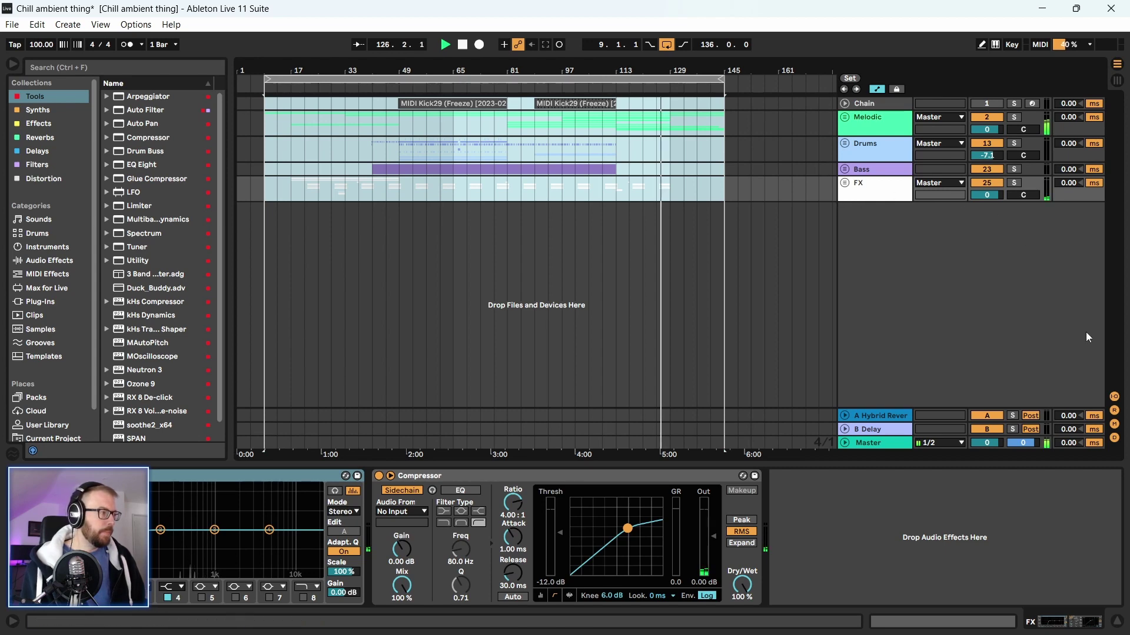
left_click(1114, 438)
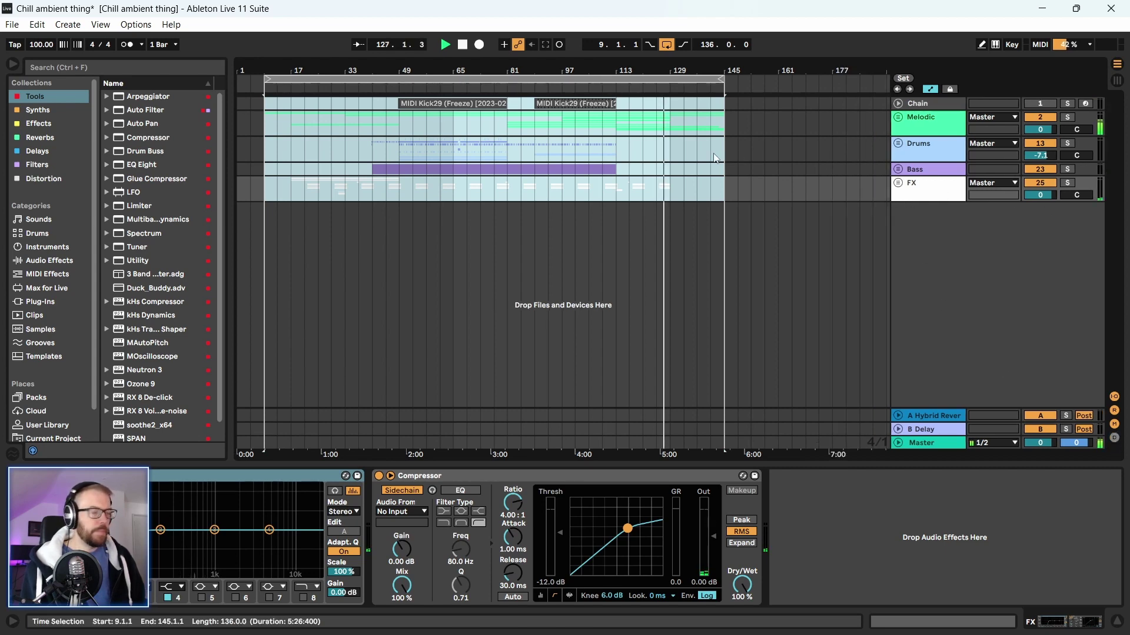
left_click_drag(367, 69, 374, 80)
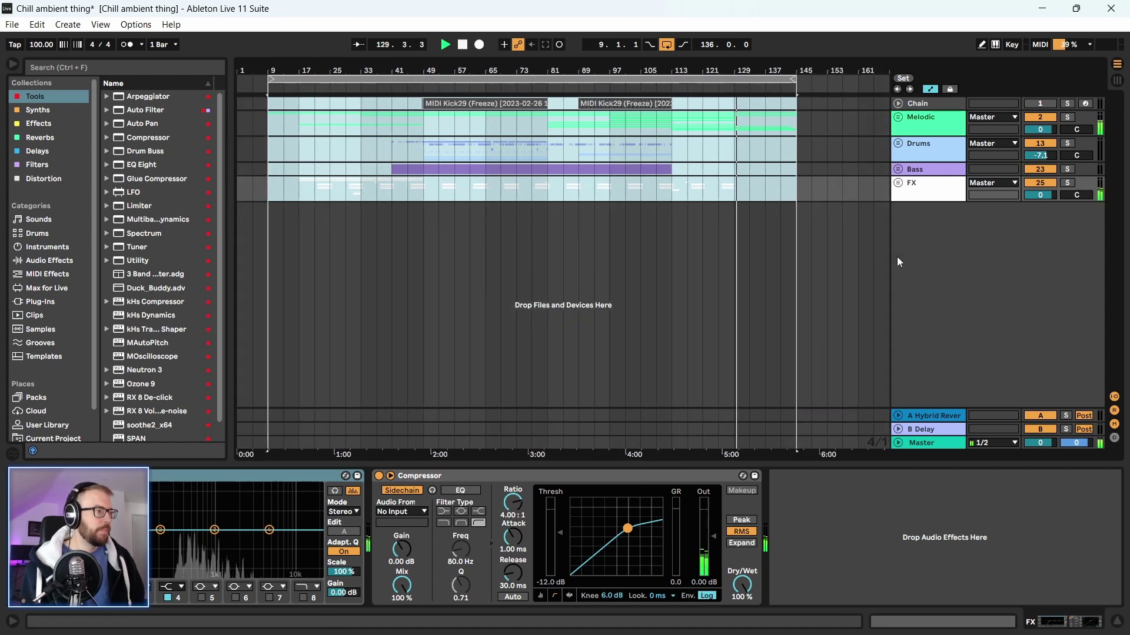
Unfold all the group tracks in the arrangement to show their individual tracks
left_click(921, 123)
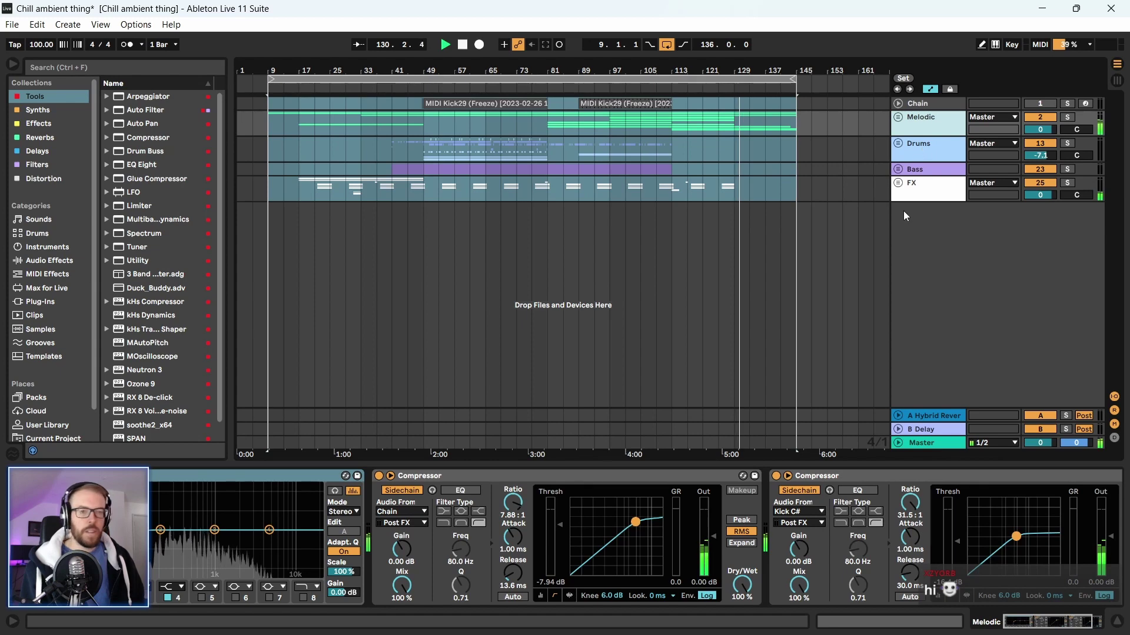
left_click(924, 189)
left_click(898, 183, "alt")
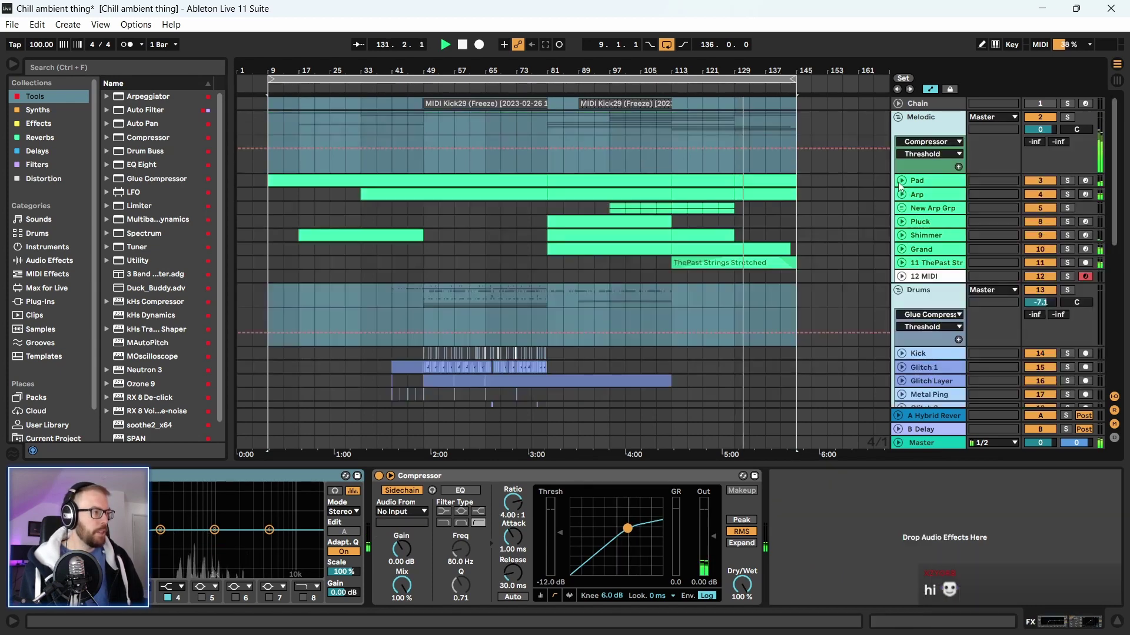
Look through the unfolded Melodic, Drums, Bass and FX tracks and stop playback
left_click(530, 235)
scroll(513, 276, "down", 2)
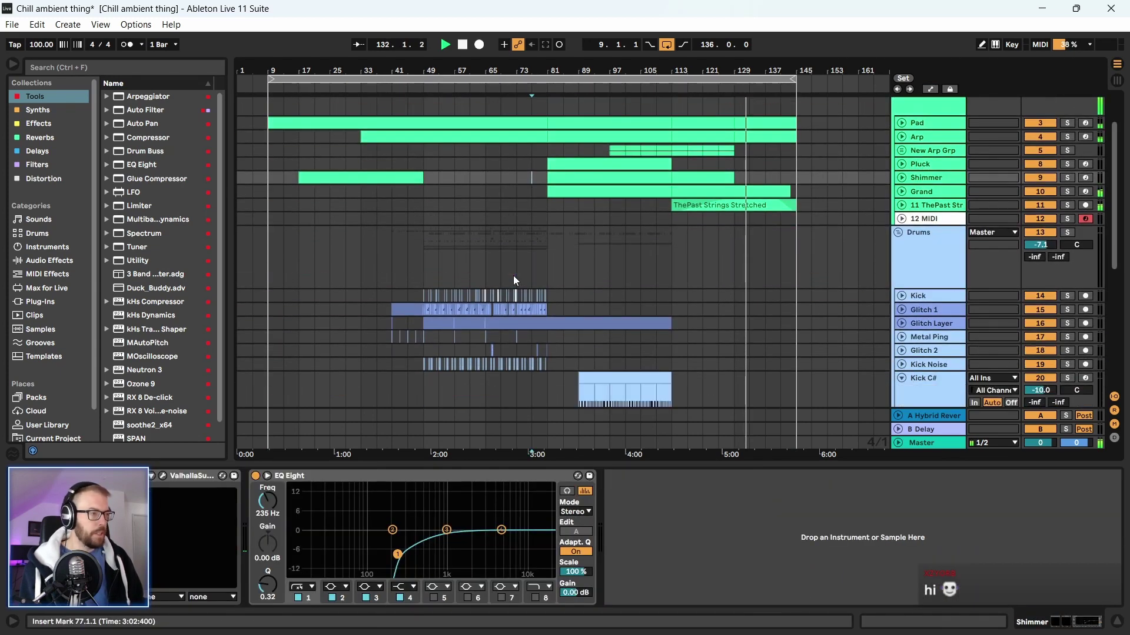
scroll(513, 275, "down", 8)
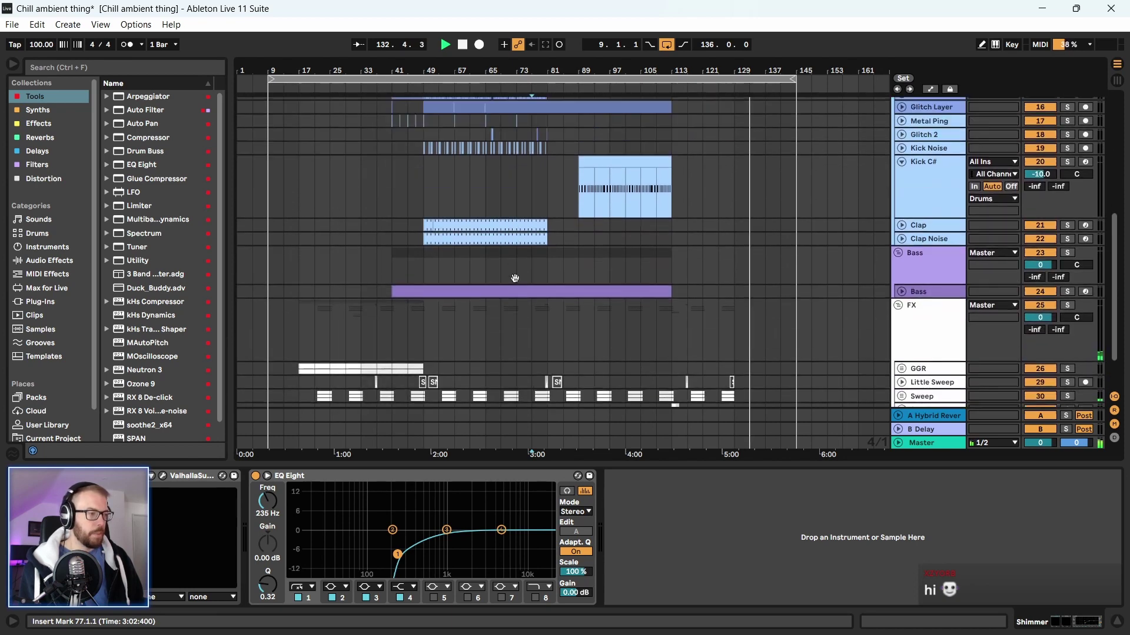
scroll(515, 278, "up", 6)
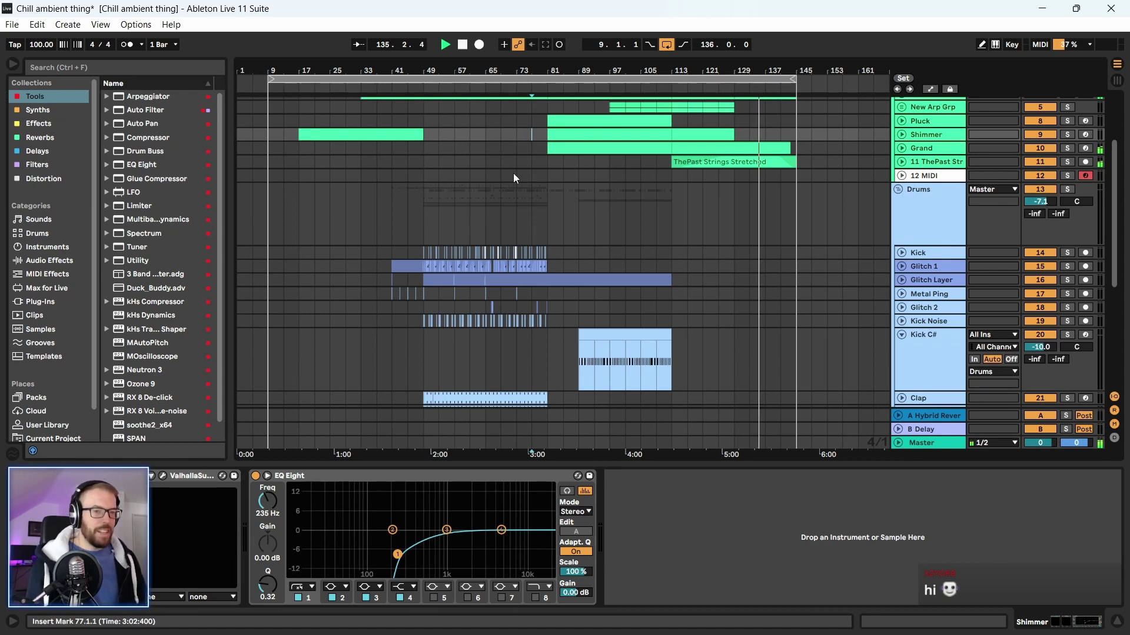
key("space")
scroll(360, 180, "up", 4)
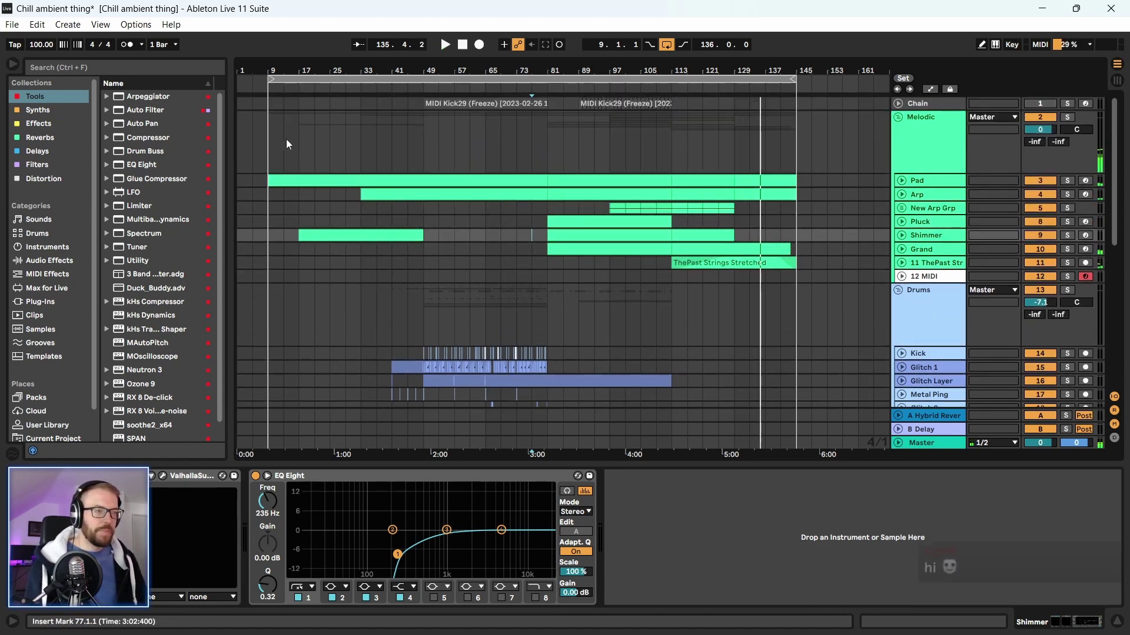
Place the insert marker at bar 9 on the Melodic group and review the track layout down to the FX group
left_click(286, 142)
scroll(408, 260, "down", 5)
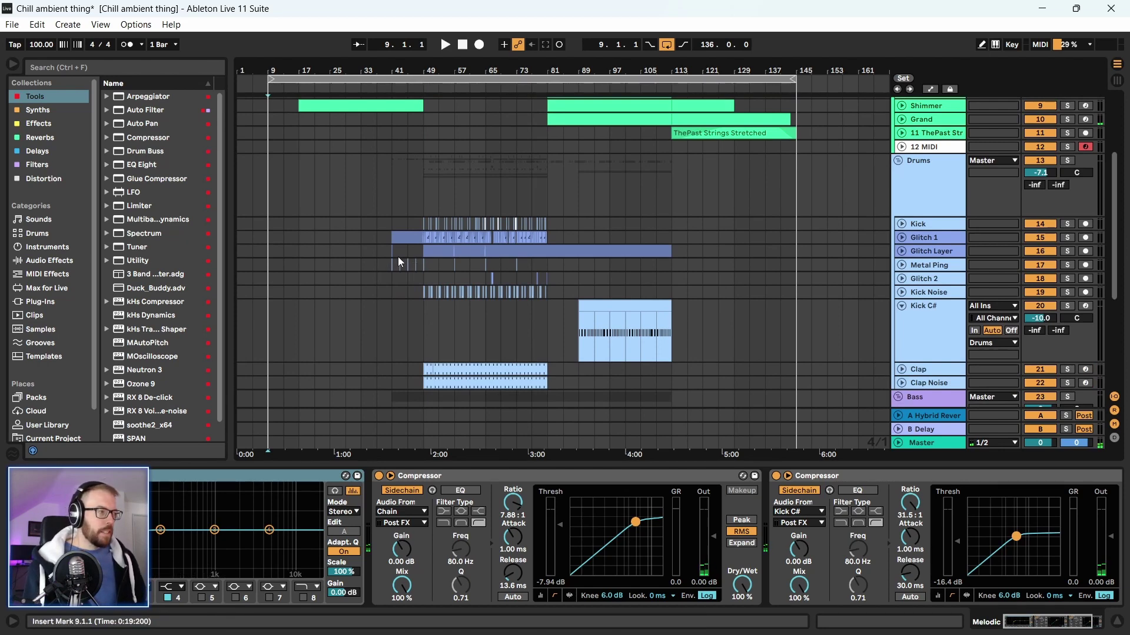
scroll(407, 257, "down", 2)
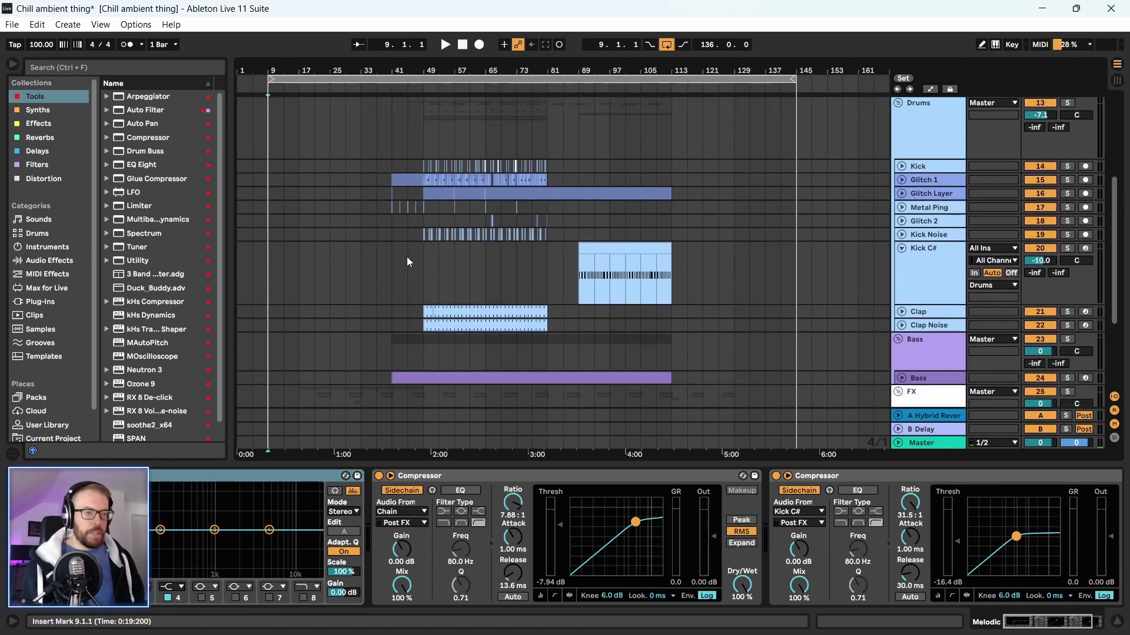
scroll(407, 256, "up", 5)
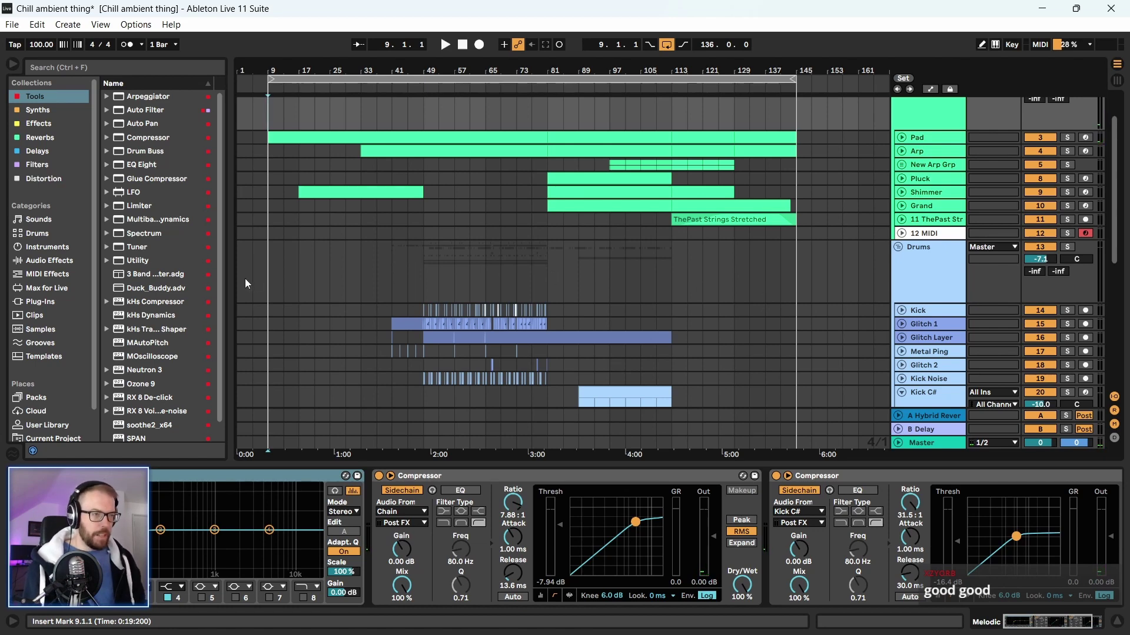
scroll(379, 290, "down", 5)
scroll(361, 294, "down", 2)
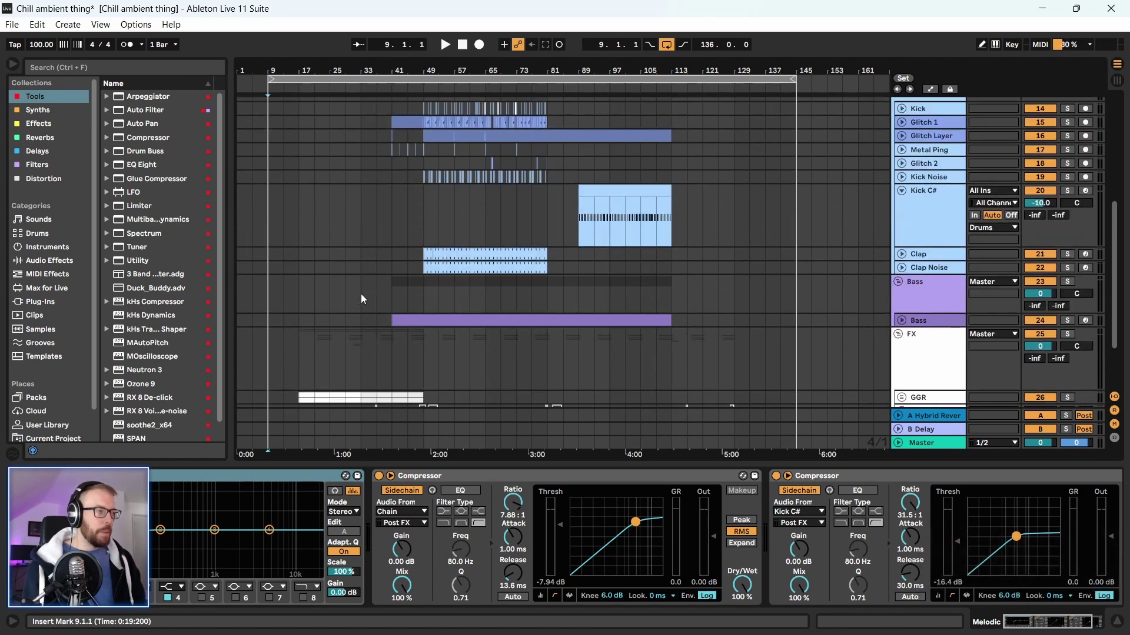
Fold the Kick C# track so it matches the height of the other drum tracks
scroll(362, 295, "up", 2)
left_click(902, 248)
scroll(368, 215, "up", 5)
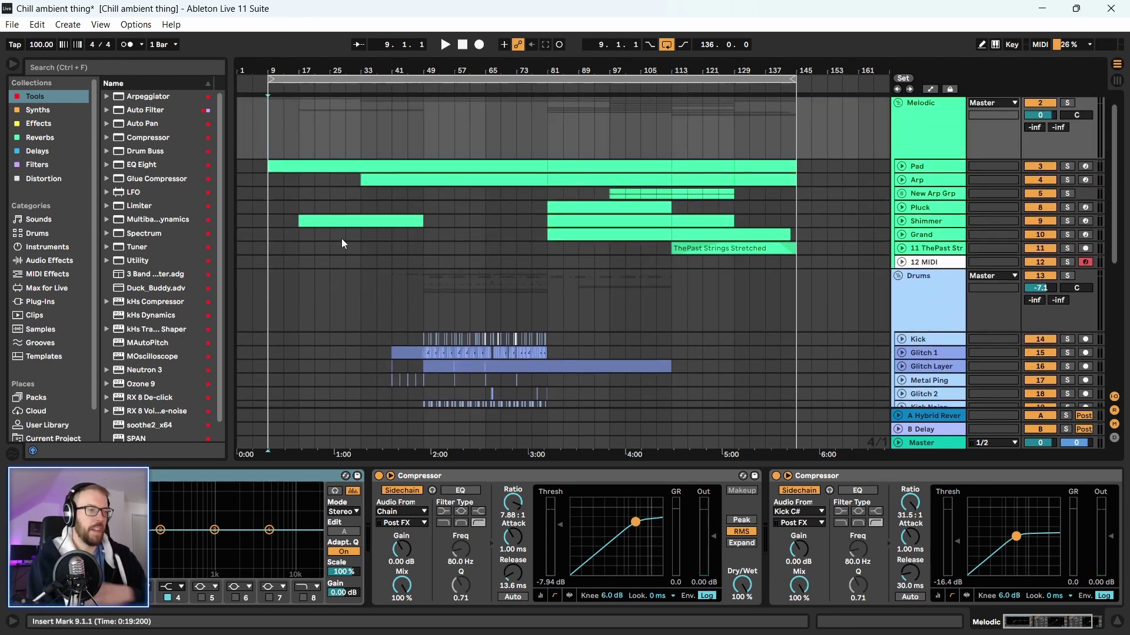
Play the arrangement from bar 9 and examine the effects in the Pad track's device chain
left_click(271, 207)
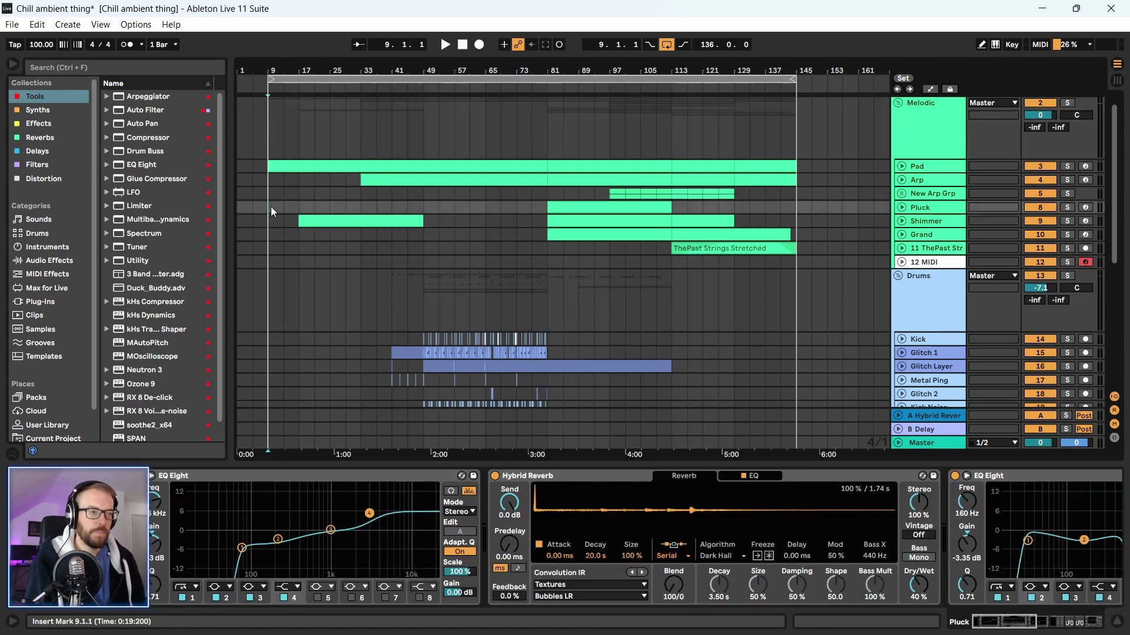
key("space")
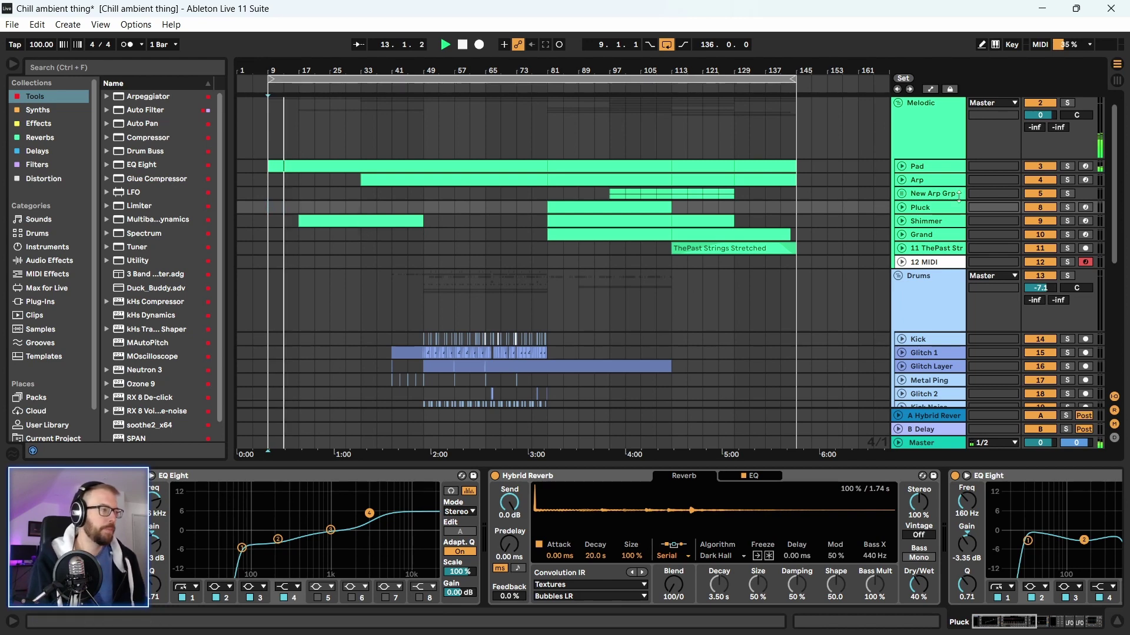
left_click(949, 169)
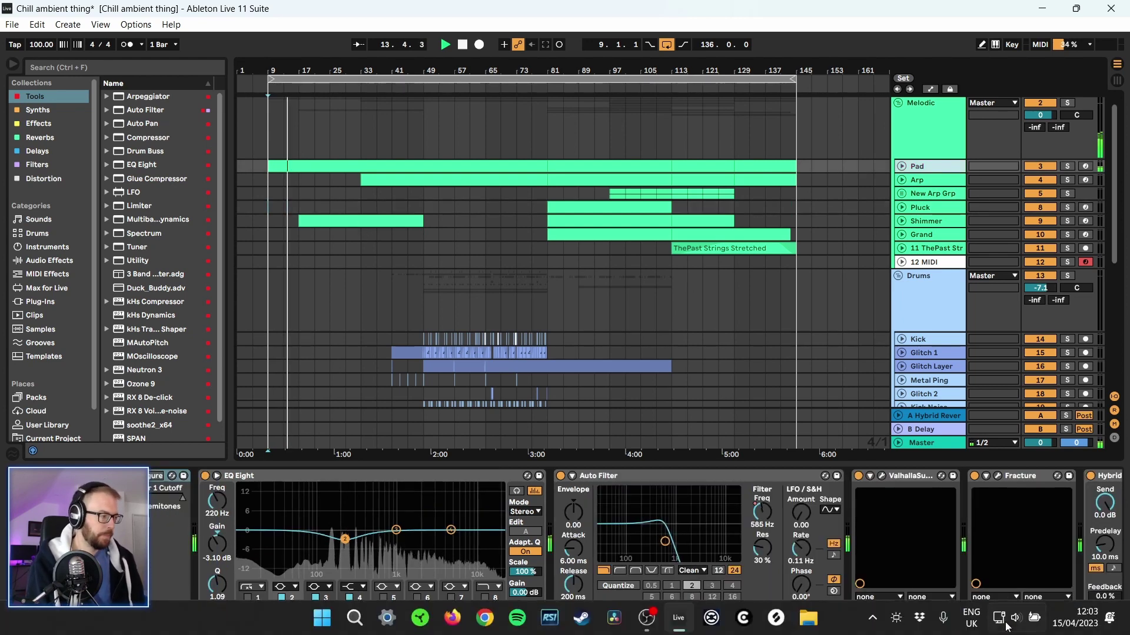
left_click(1064, 622)
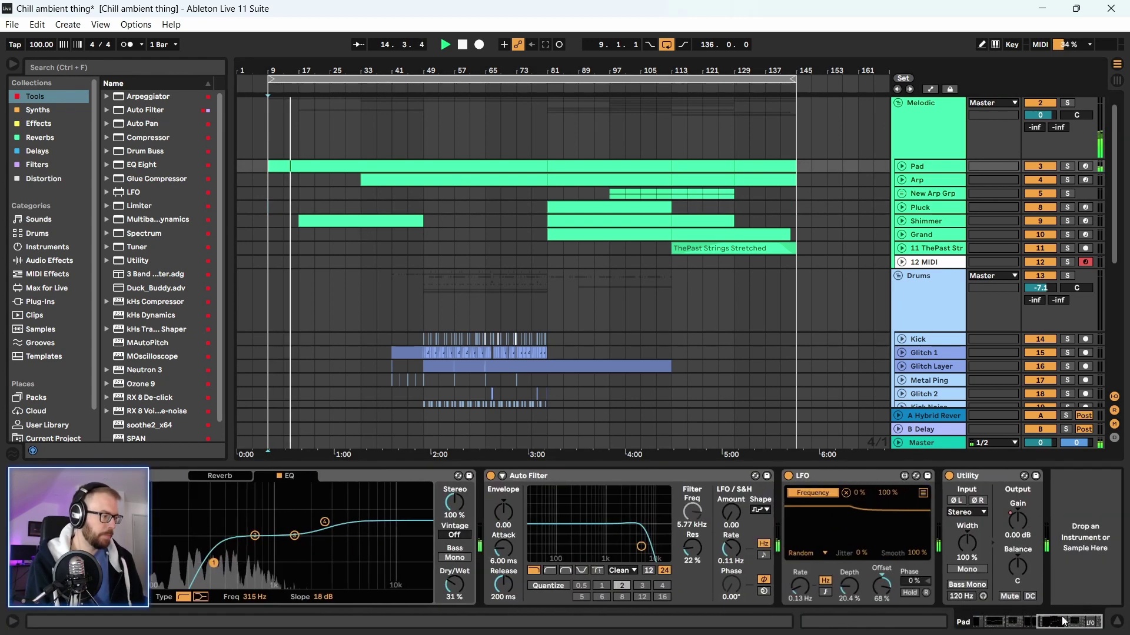
left_click(1000, 622)
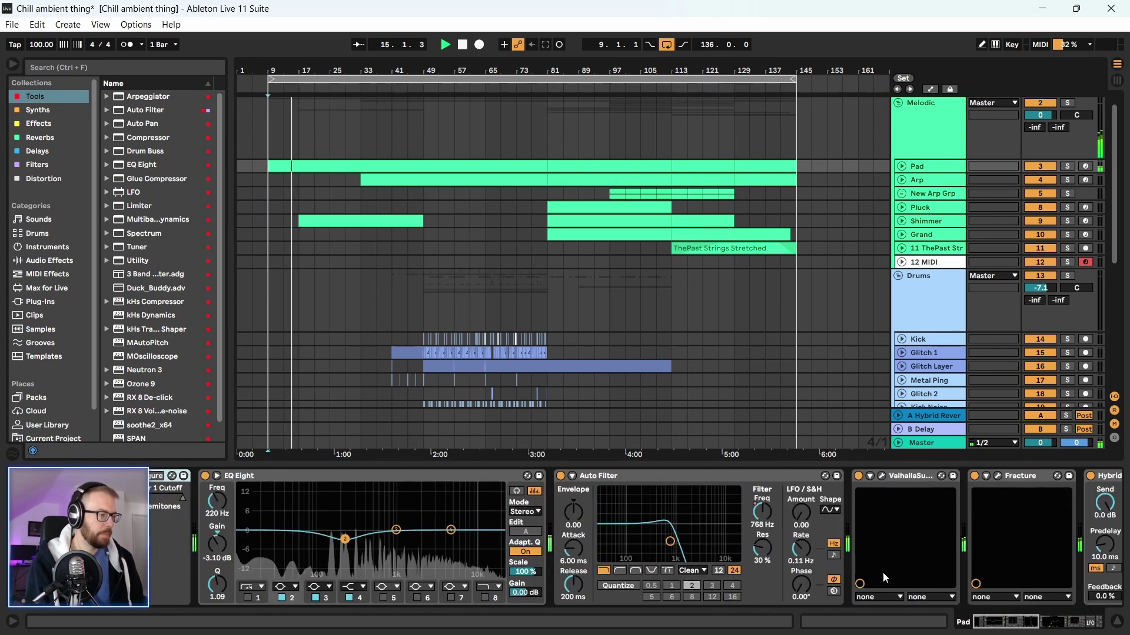
Open the Fracture plug-in on the Pad track to examine its BingoZipper preset settings, and close its window
left_click(999, 476)
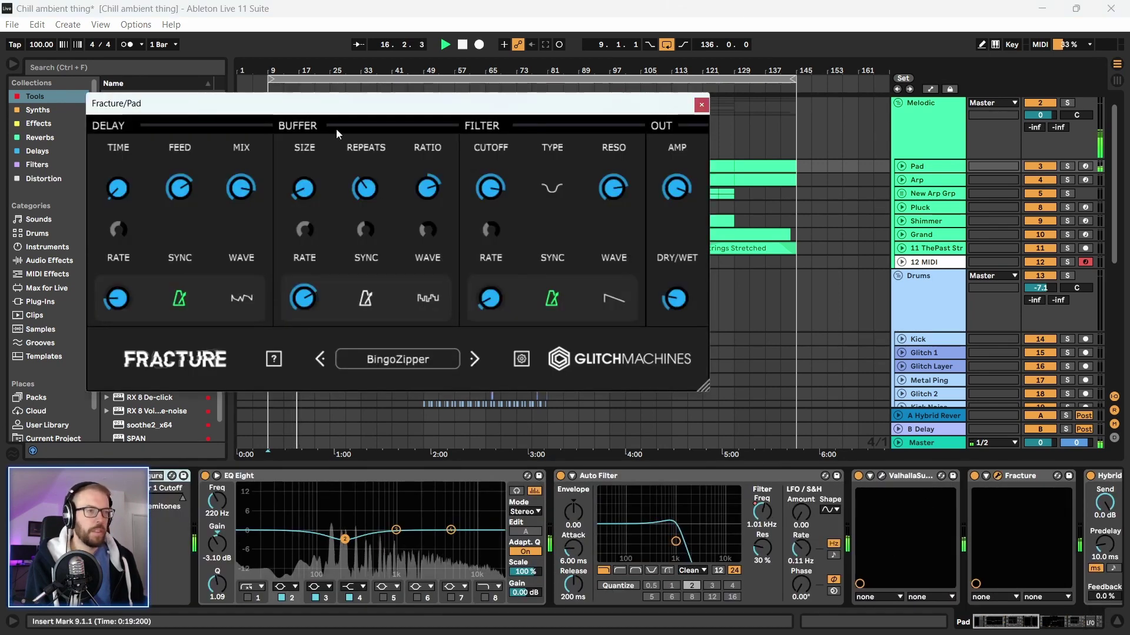
mouse_move(336, 104)
left_mouse_down()
mouse_move(365, 98)
mouse_move(342, 97)
left_mouse_up()
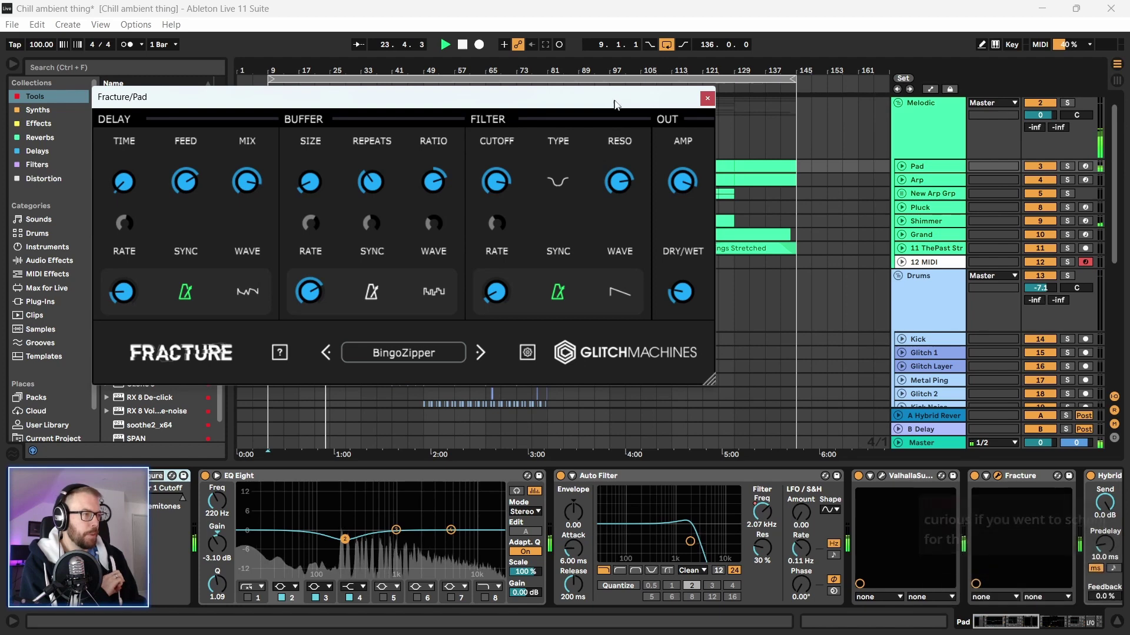
left_click_drag(676, 97, 708, 105)
left_click(739, 107)
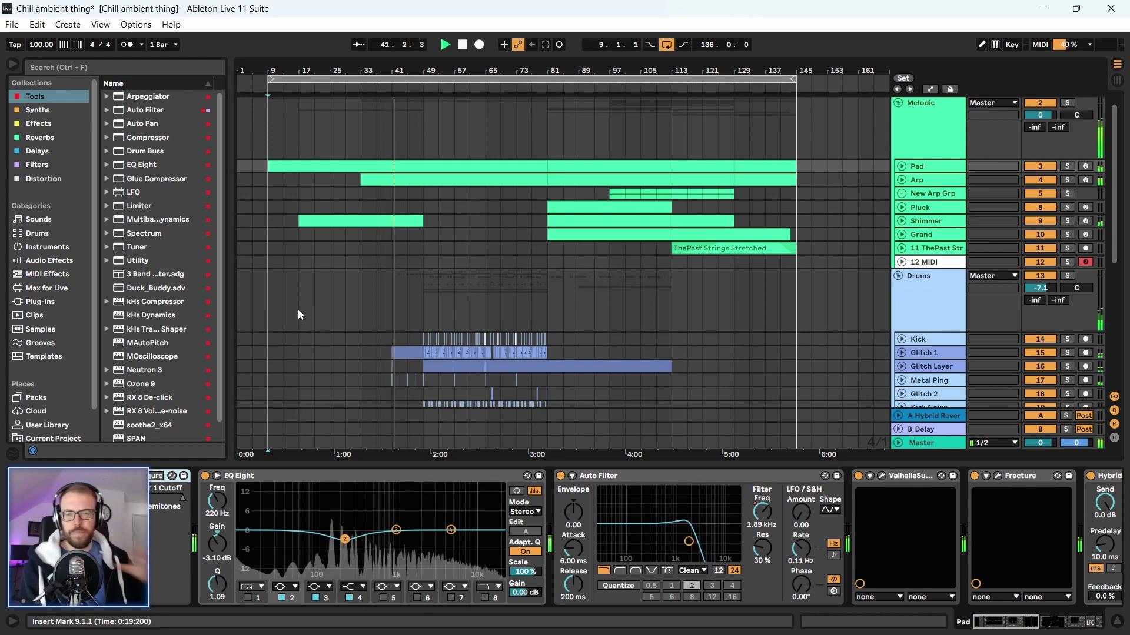
Examine the melodic, drum and bass clips while the track plays through the section around bar 81, and stop playback
scroll(299, 291, "down", 1)
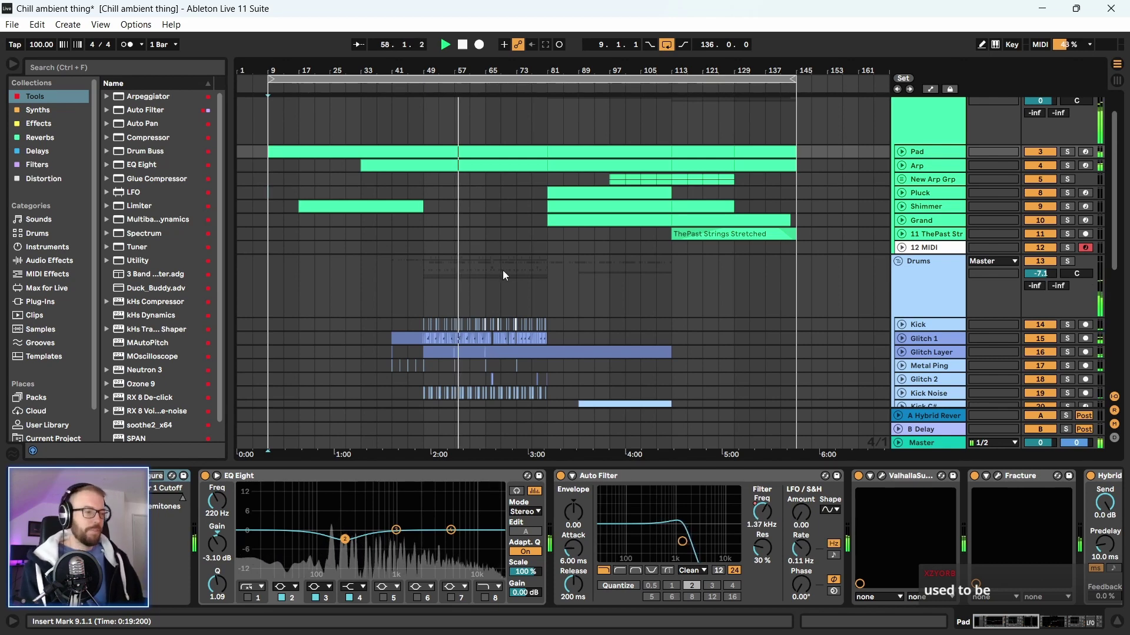
scroll(380, 288, "down", 1)
scroll(380, 288, "down", 7)
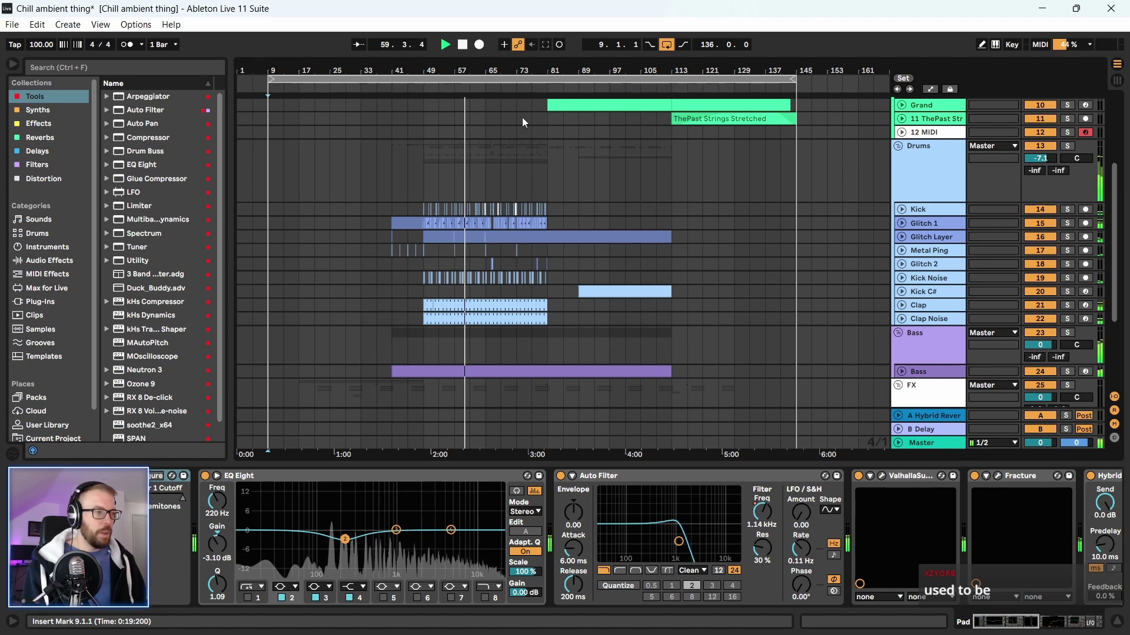
mouse_move(474, 62)
left_mouse_down()
mouse_move(474, 79)
mouse_move(474, 63)
left_mouse_up()
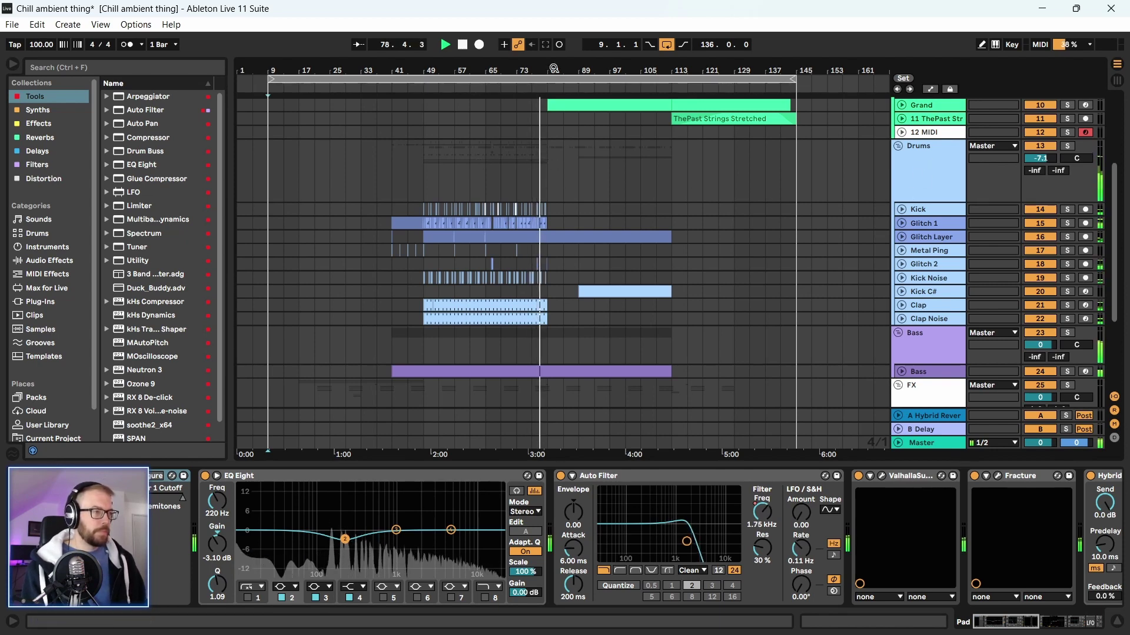
left_click_drag(554, 68, 471, 194)
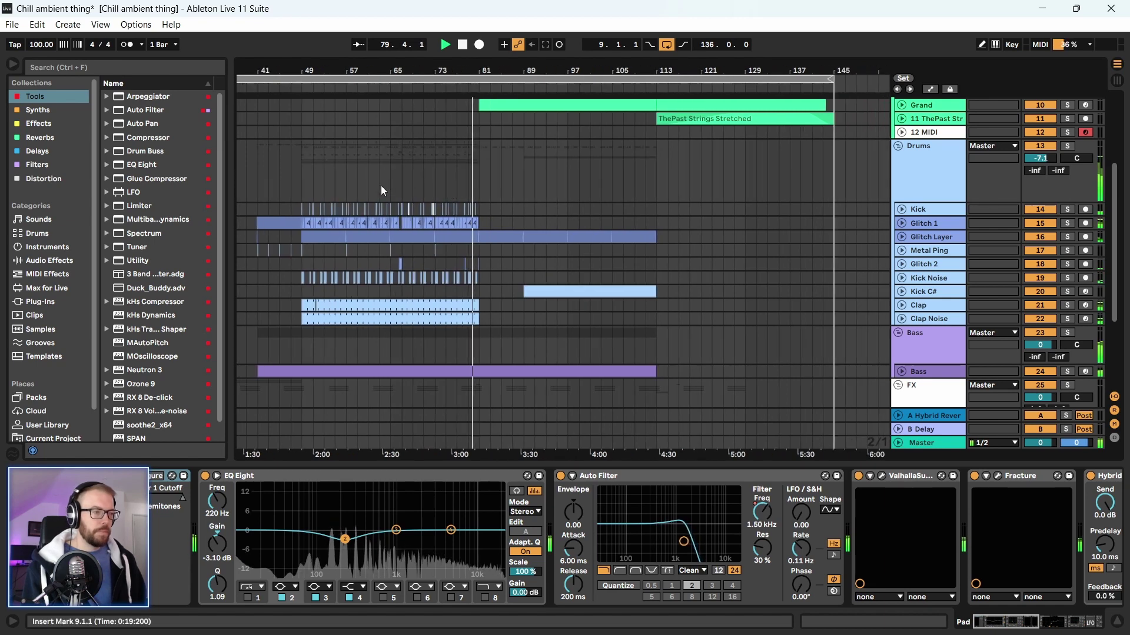
scroll(341, 201, "up", 4)
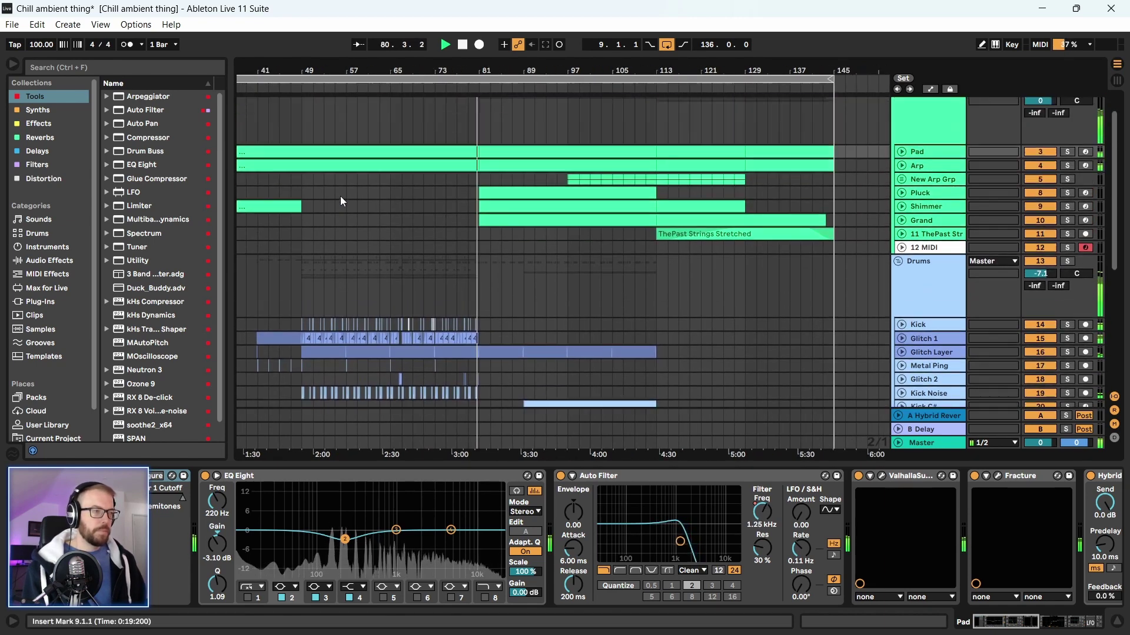
scroll(364, 276, "down", 2)
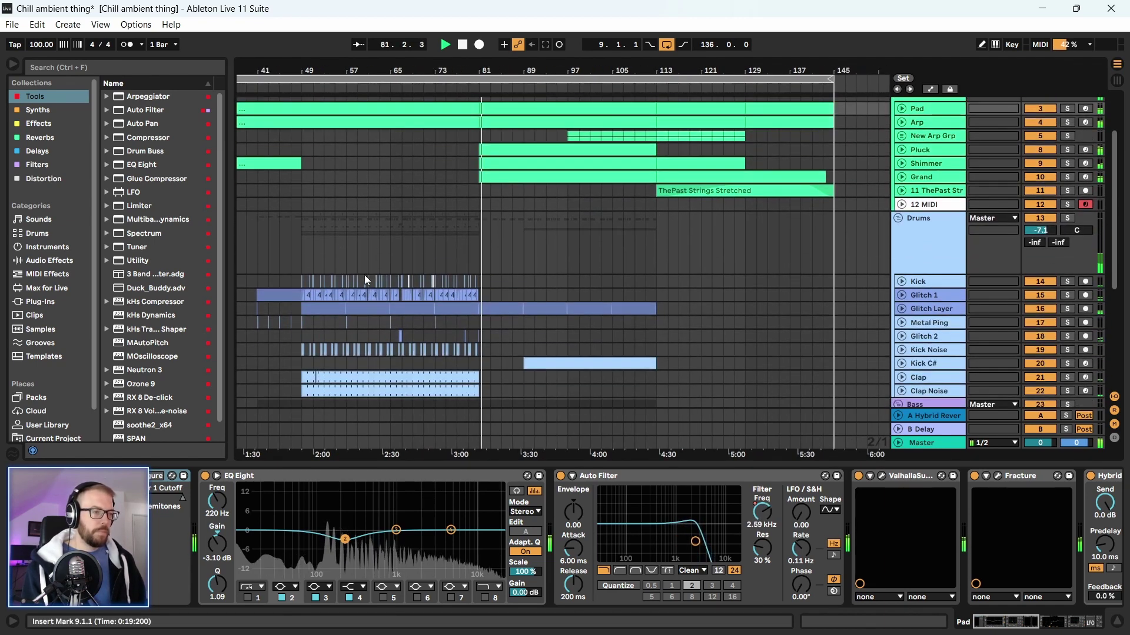
scroll(365, 274, "down", 2)
left_click_drag(356, 69, 356, 58)
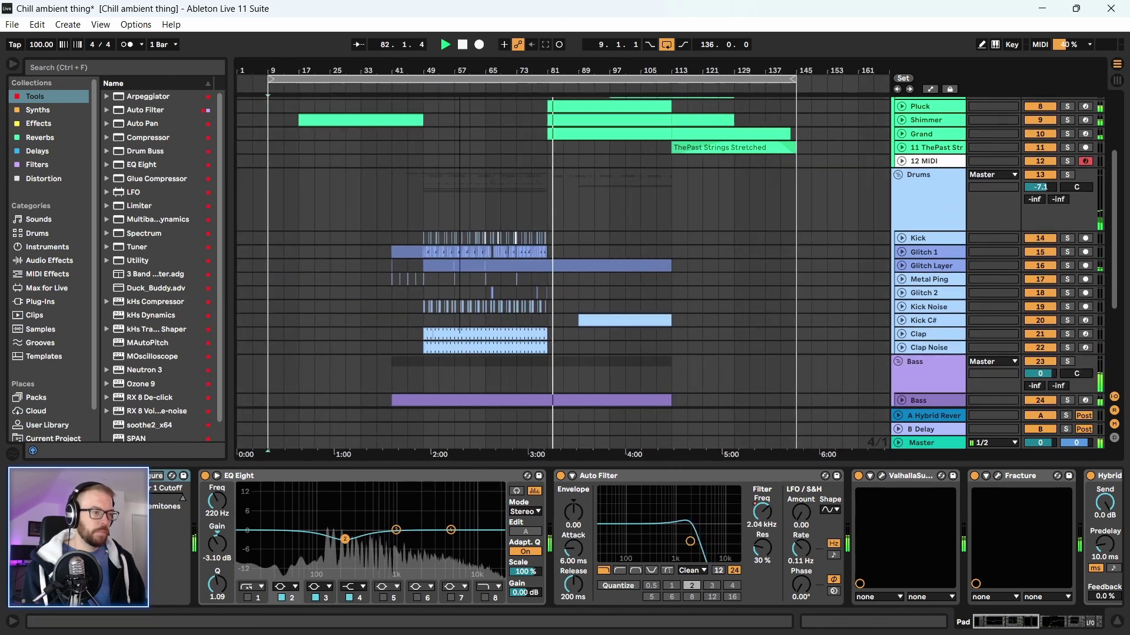
scroll(486, 239, "up", 4)
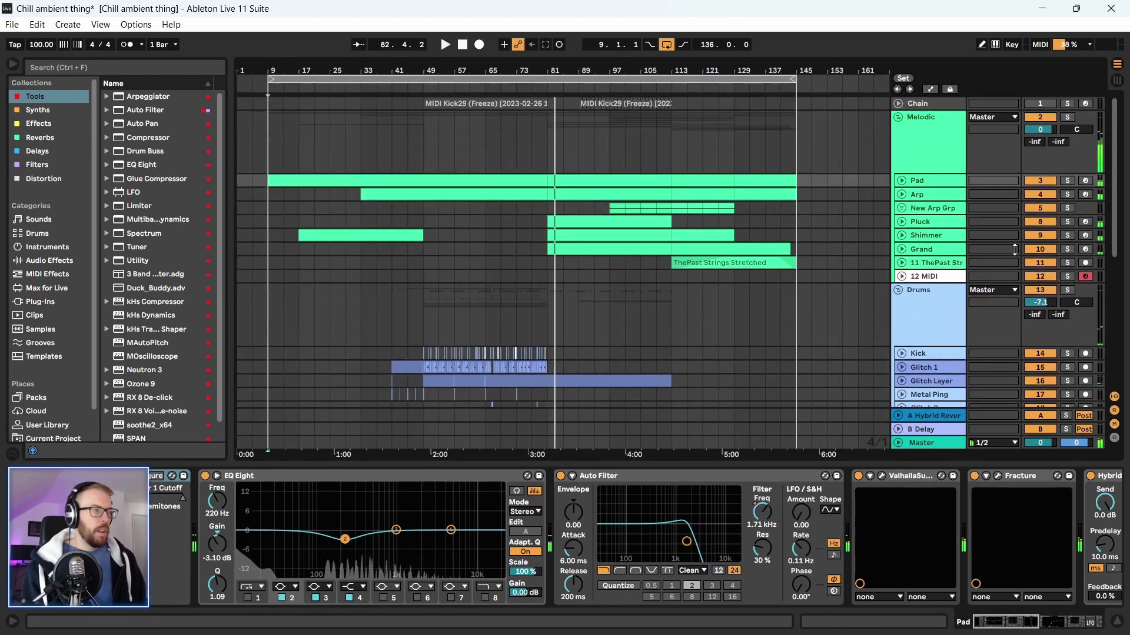
Solo the Drums group and loop bars 49 to 81 of the arrangement
scroll(987, 242, "down", 3)
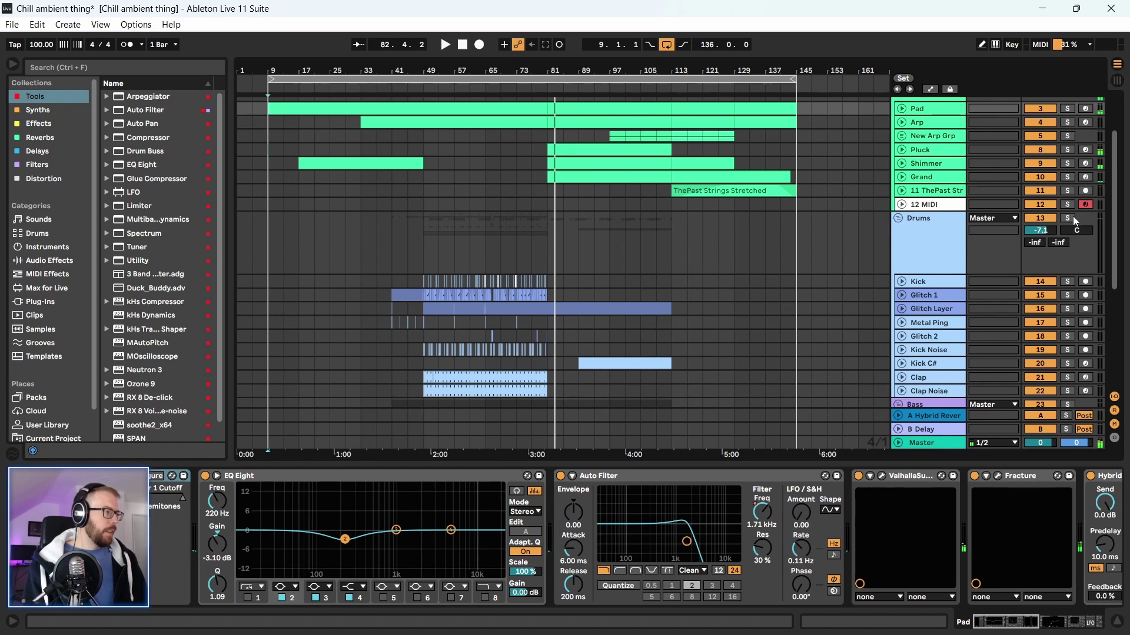
scroll(611, 278, "down", 3)
left_click_drag(433, 154, 545, 341)
key("ctrl+l")
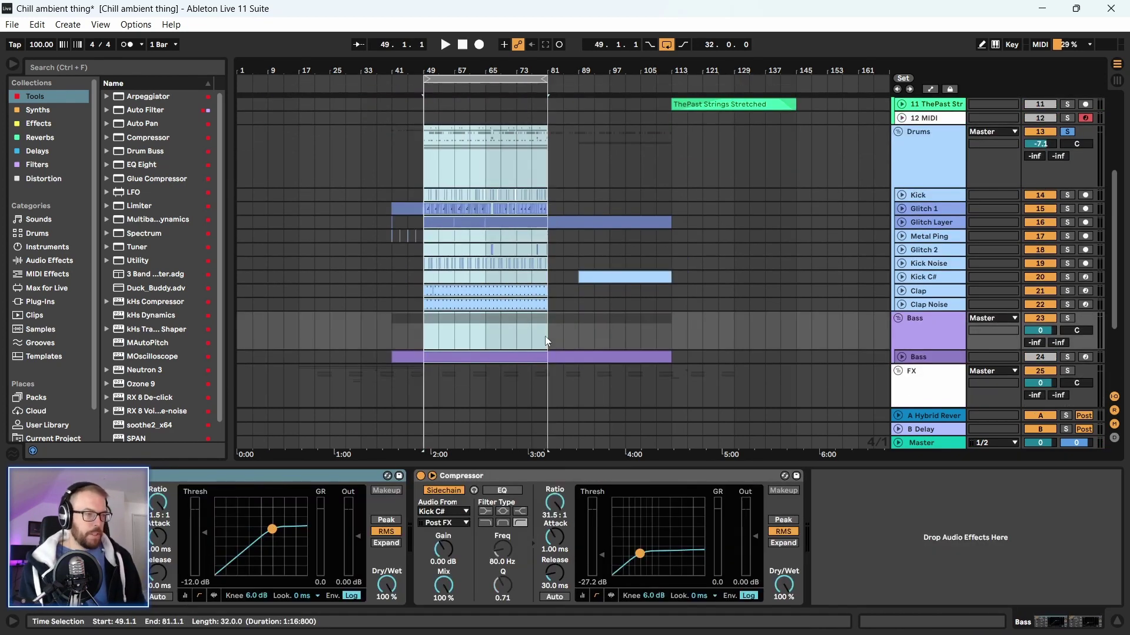
Play the looped drum section and inspect its clips closely from bar 49
key("space")
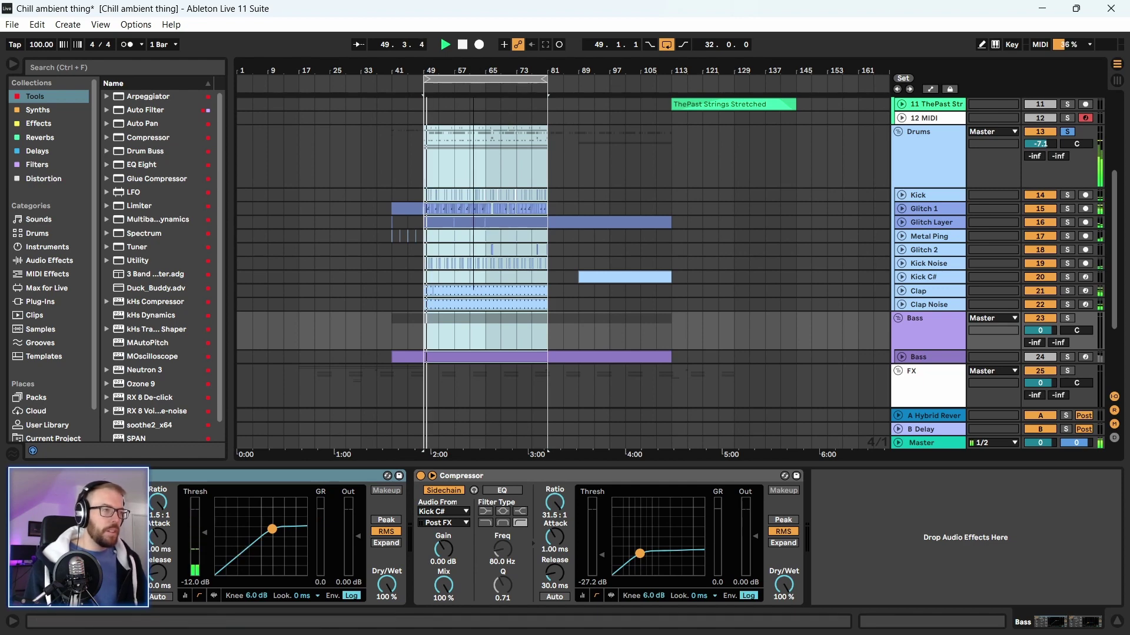
left_click_drag(475, 72, 474, 67)
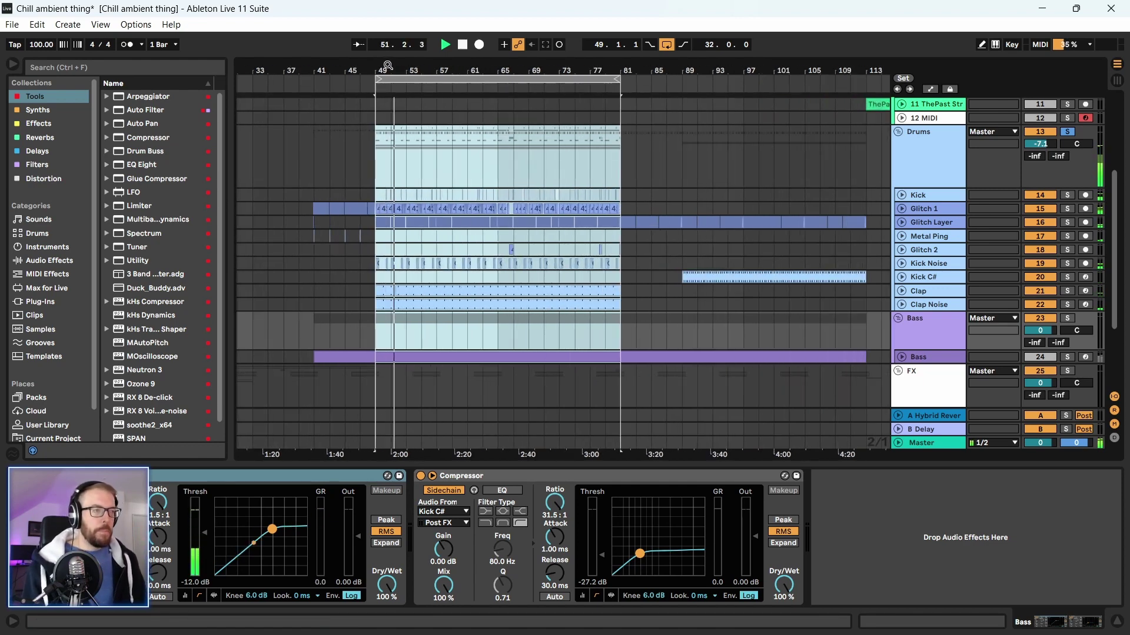
left_click_drag(389, 81, 390, 97)
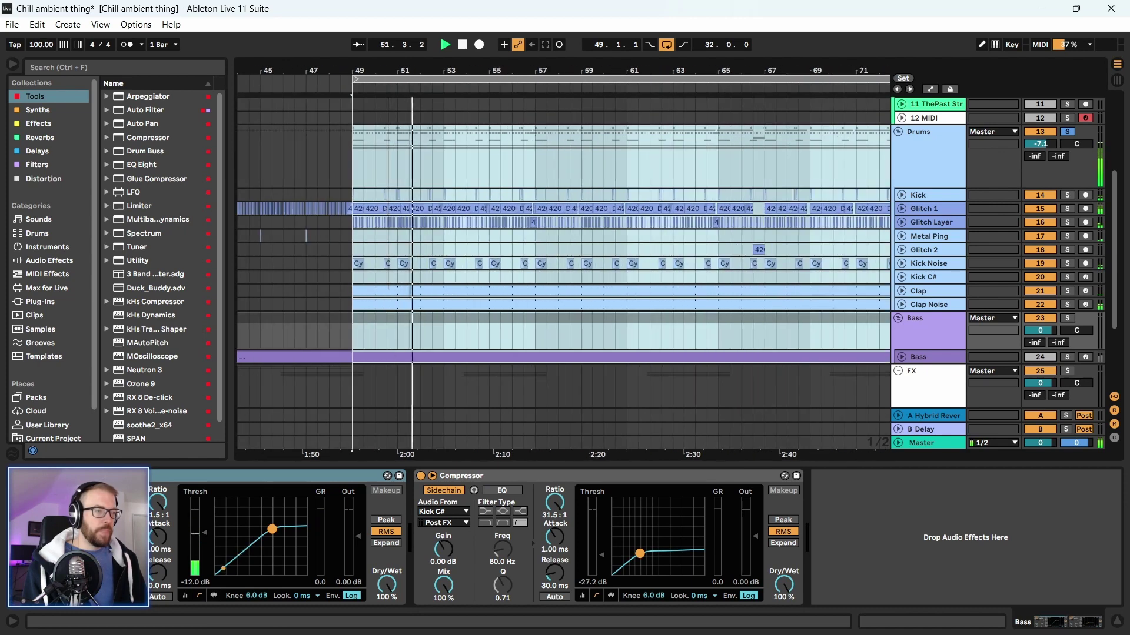
Unfold the Glitch 1 track and examine its sliced drum-loop clips closely, selecting the short slice at 49.3
left_click(902, 210)
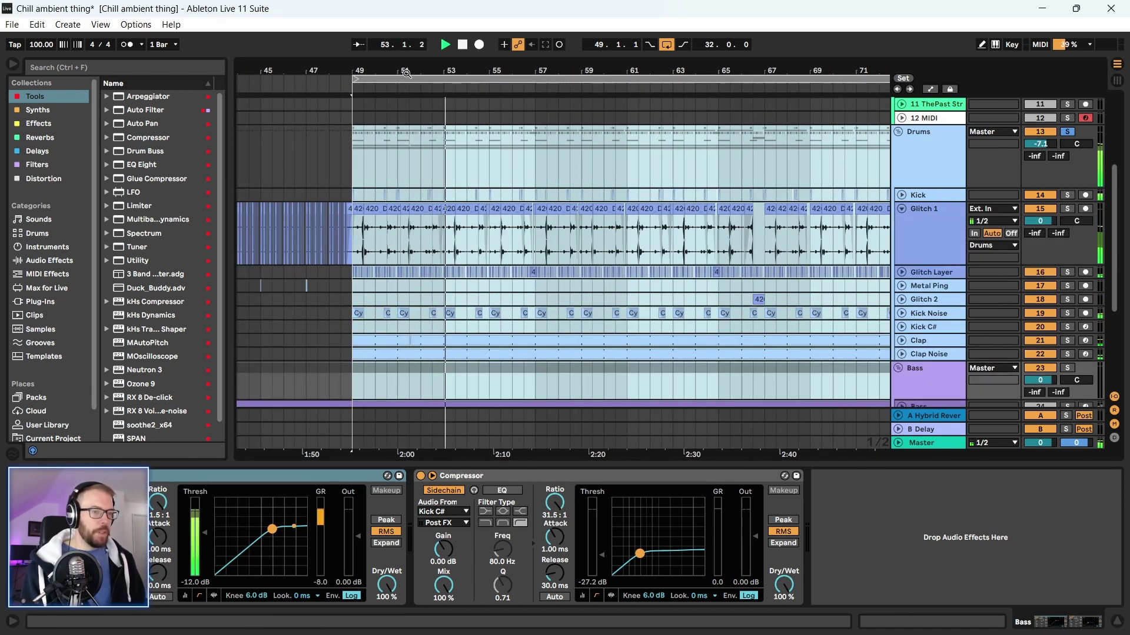
left_click_drag(416, 75, 415, 59)
left_click_drag(340, 75, 702, 177)
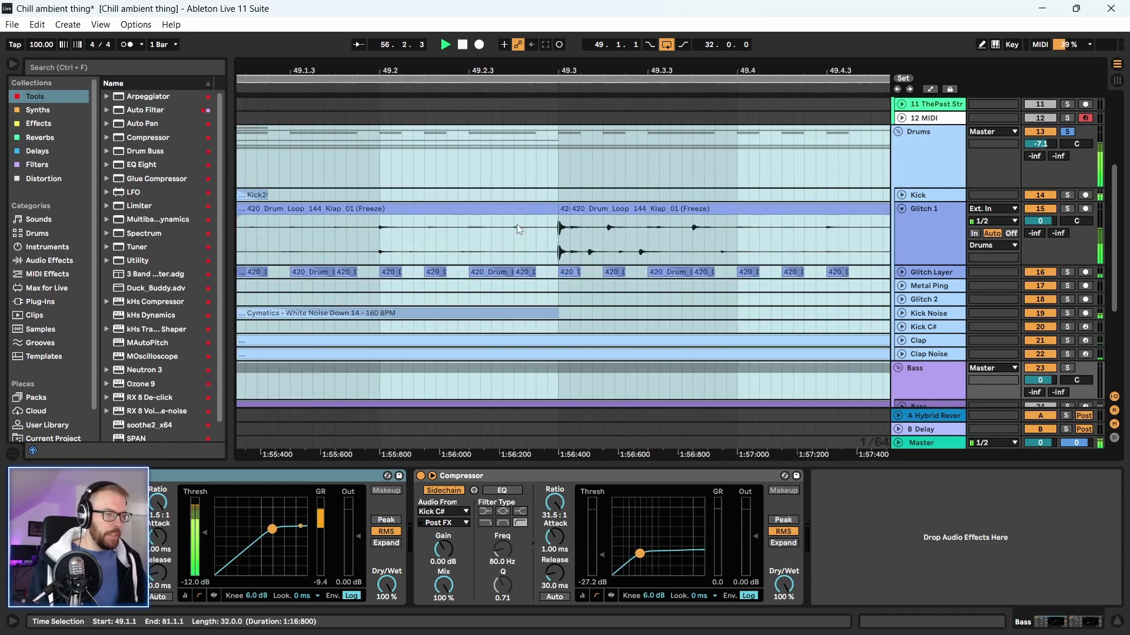
scroll(578, 297, "up", 4, "ctrl")
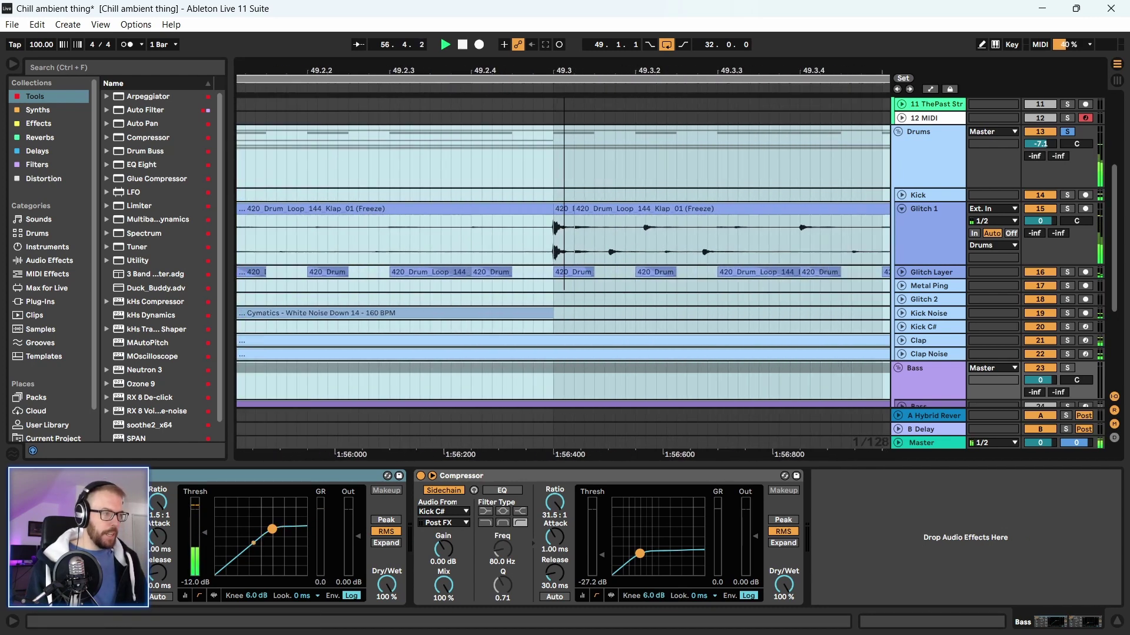
left_click(569, 210)
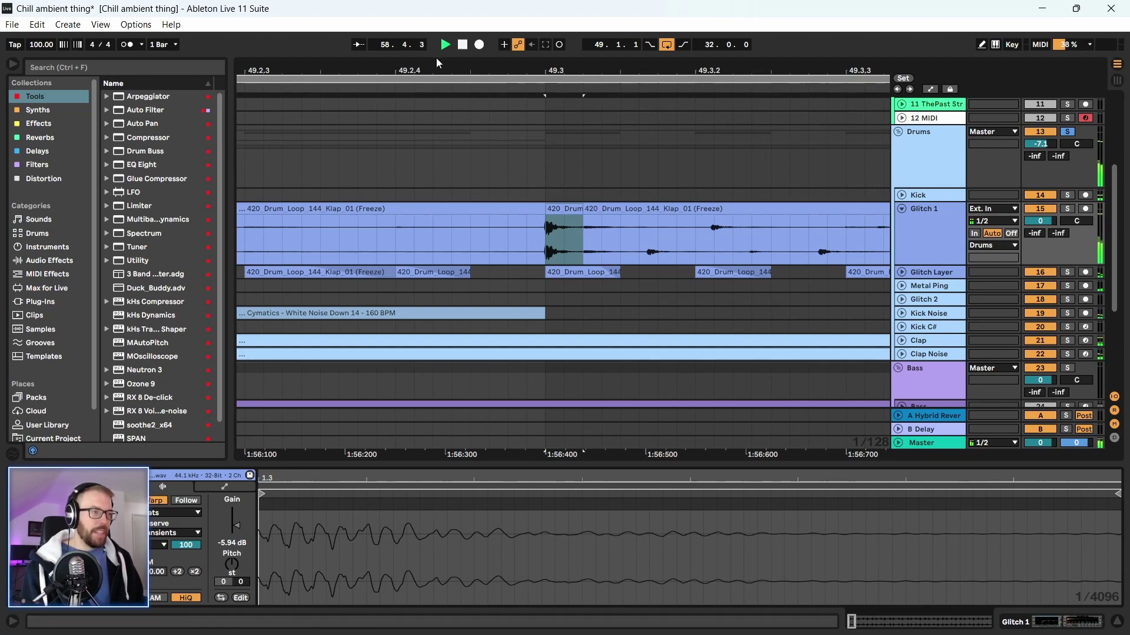
Show the whole arrangement and examine the Drums group's effects chain, including Drum Buss, EQ Eight and Hybrid Reverb
scroll(321, 266, "down", 10)
scroll(454, 94, "down", 8)
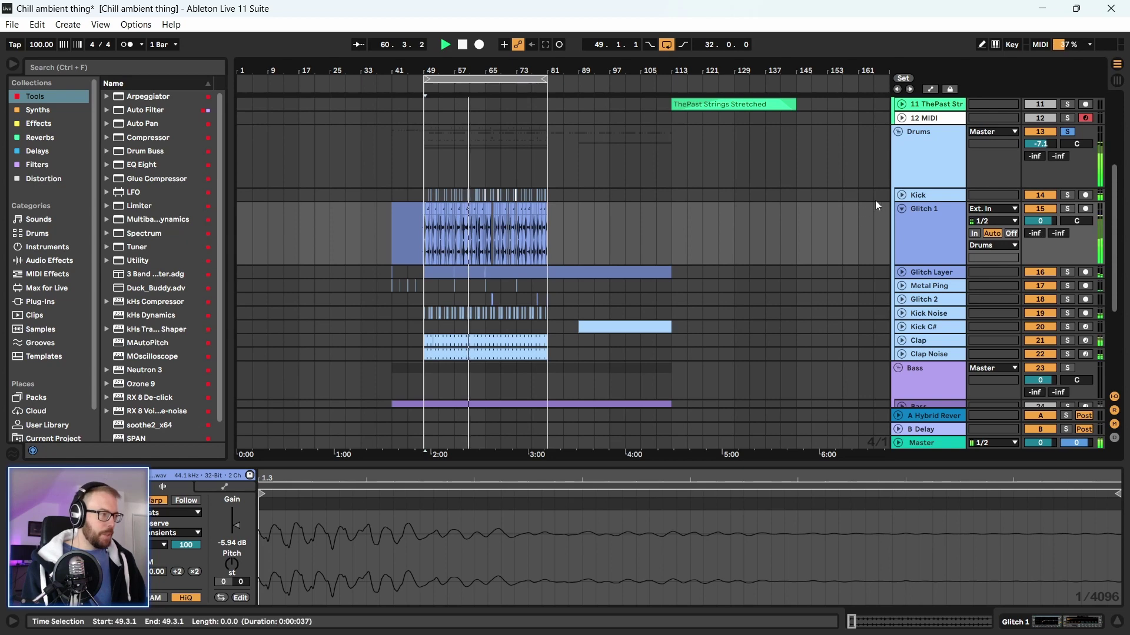
left_click(933, 151)
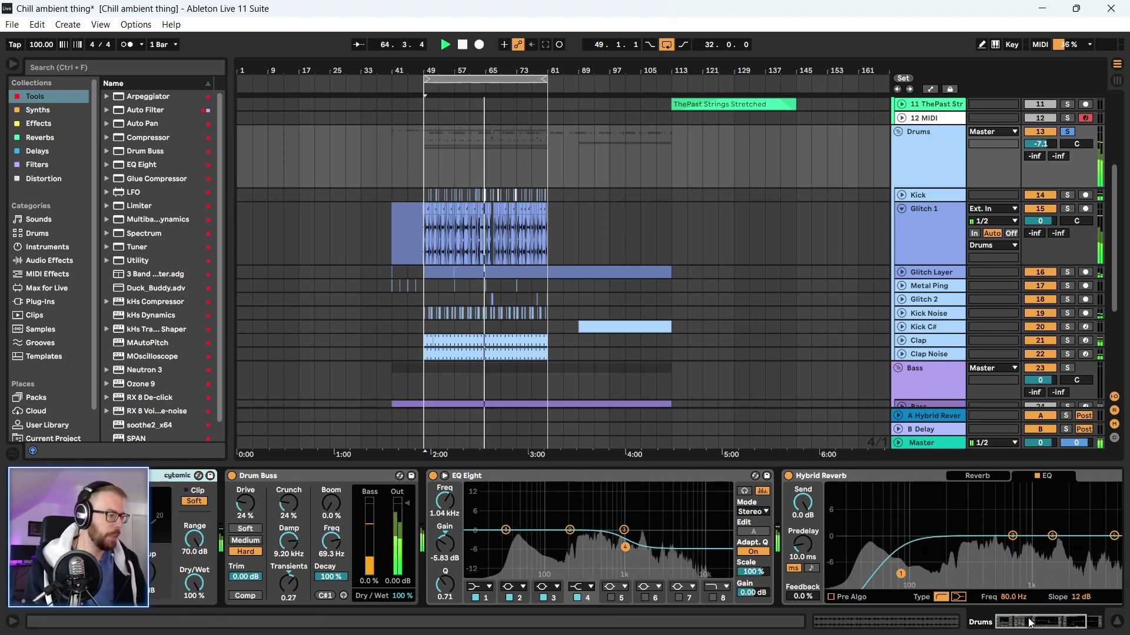
Open Ozone 9 on the Master track and examine its Maximizer settings while the drums play
left_click(921, 443)
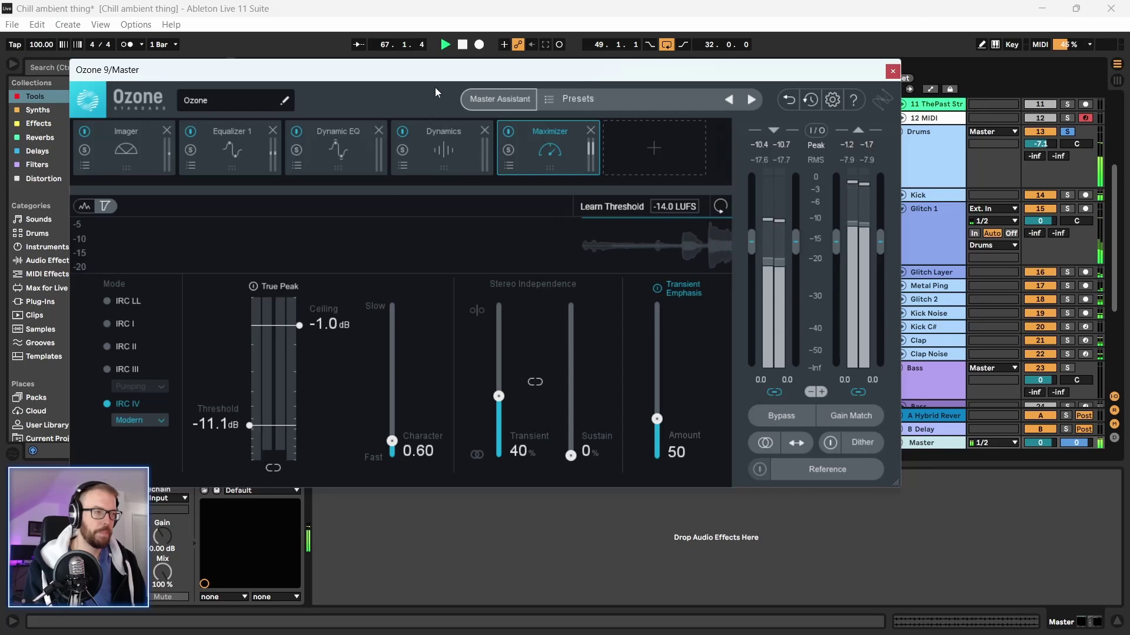
left_click_drag(435, 77, 453, 80)
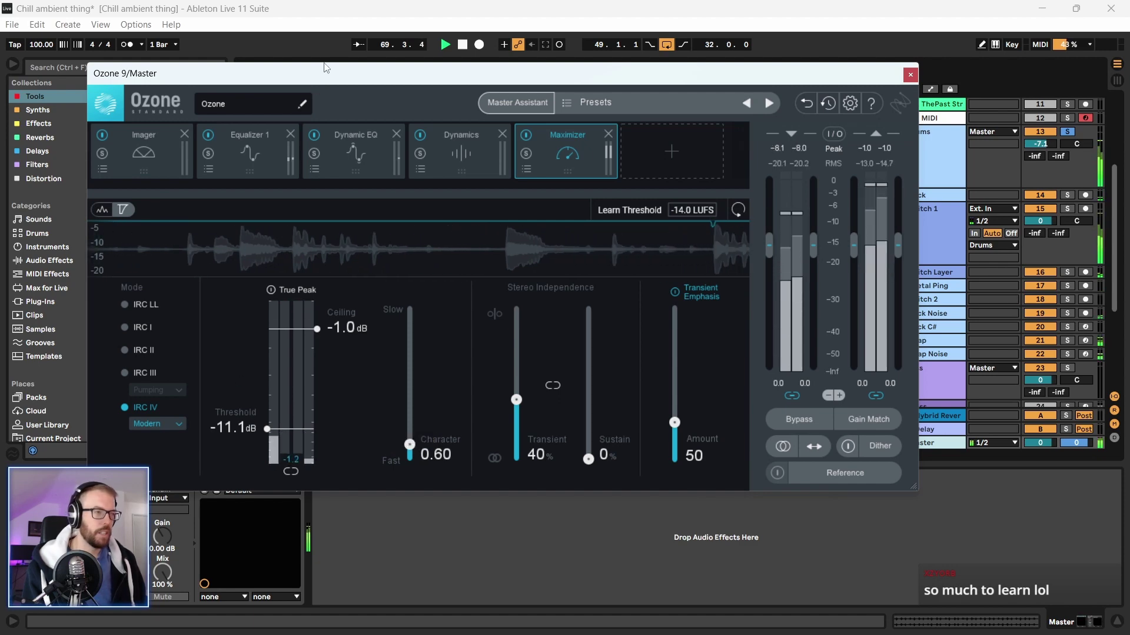
left_click_drag(306, 73, 312, 70)
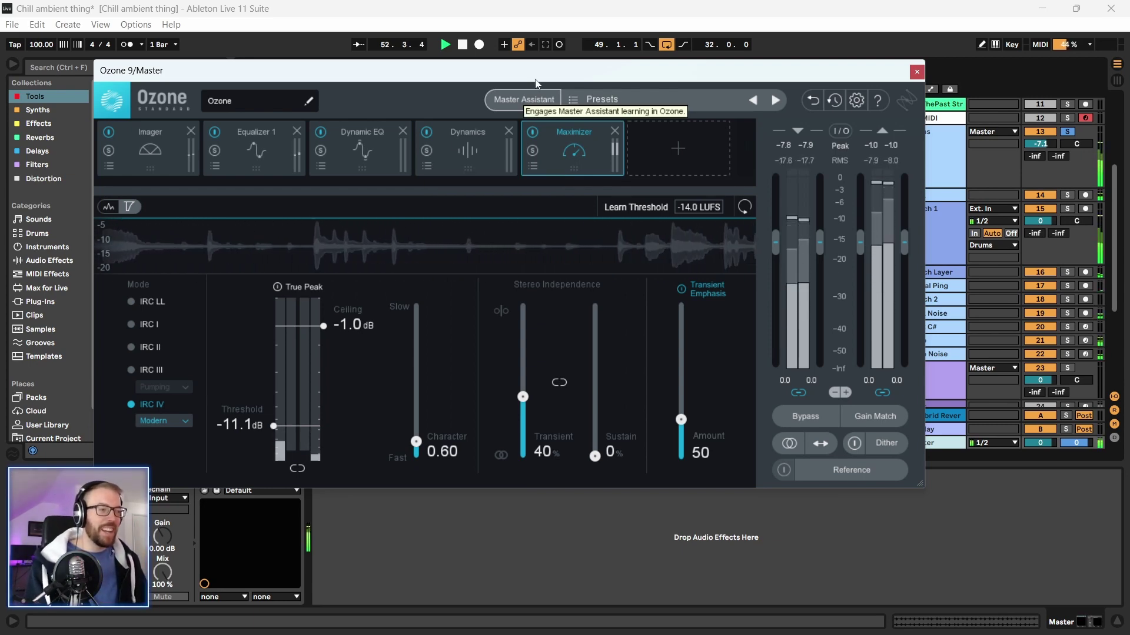
left_click_drag(450, 80, 445, 76)
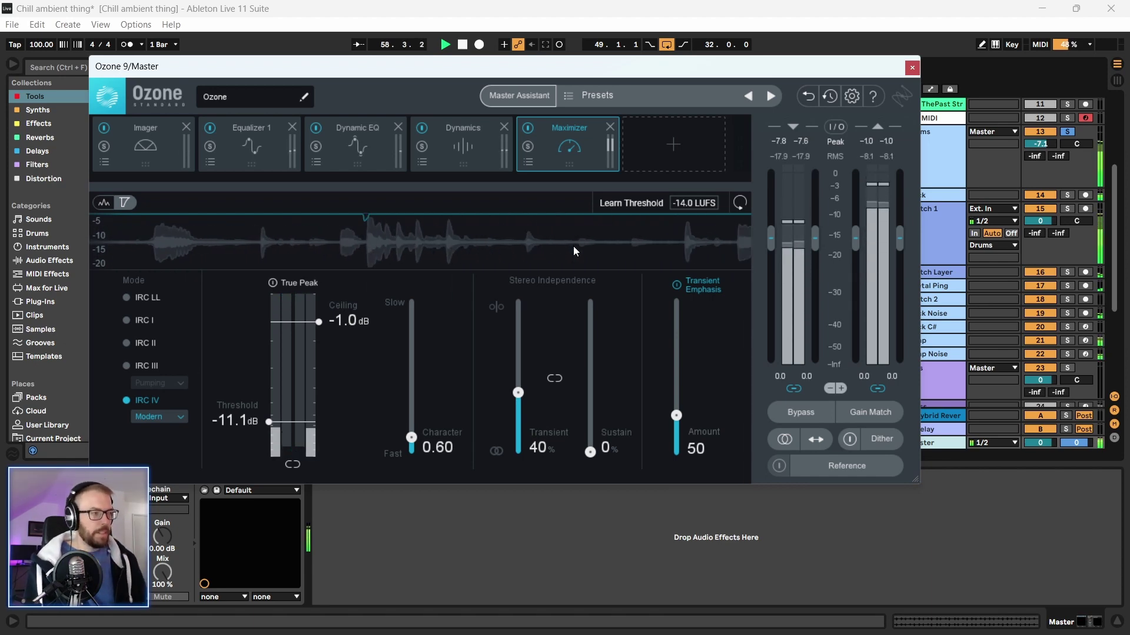
Unsolo the Drums group to hear the full mix through Ozone, close the Ozone window and stop playback
left_click(1067, 132)
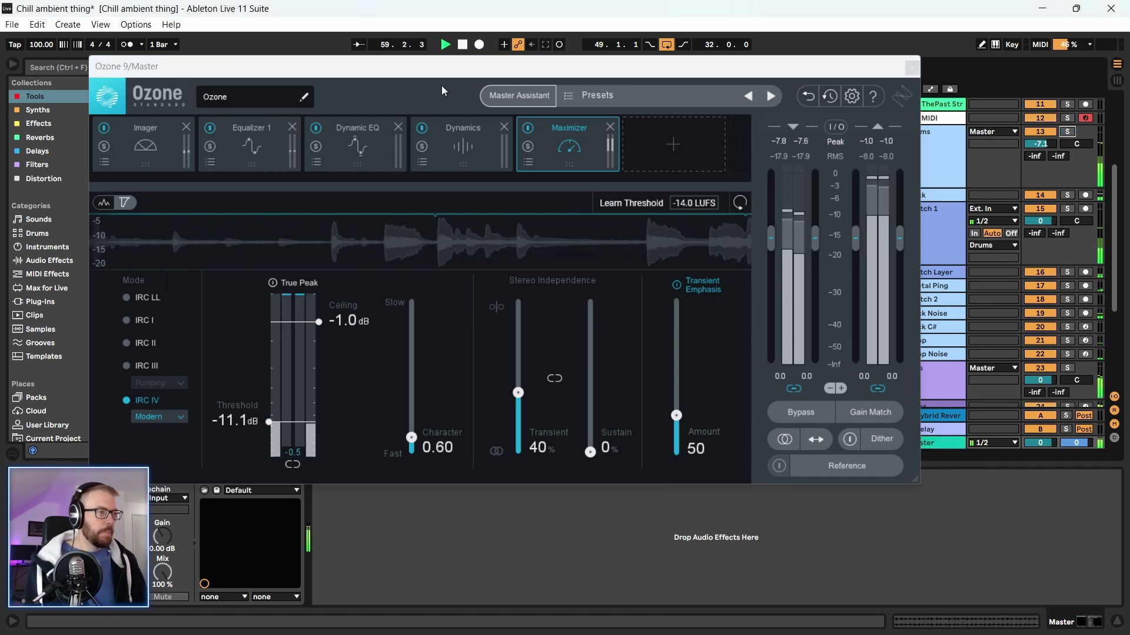
left_click_drag(426, 73, 386, 76)
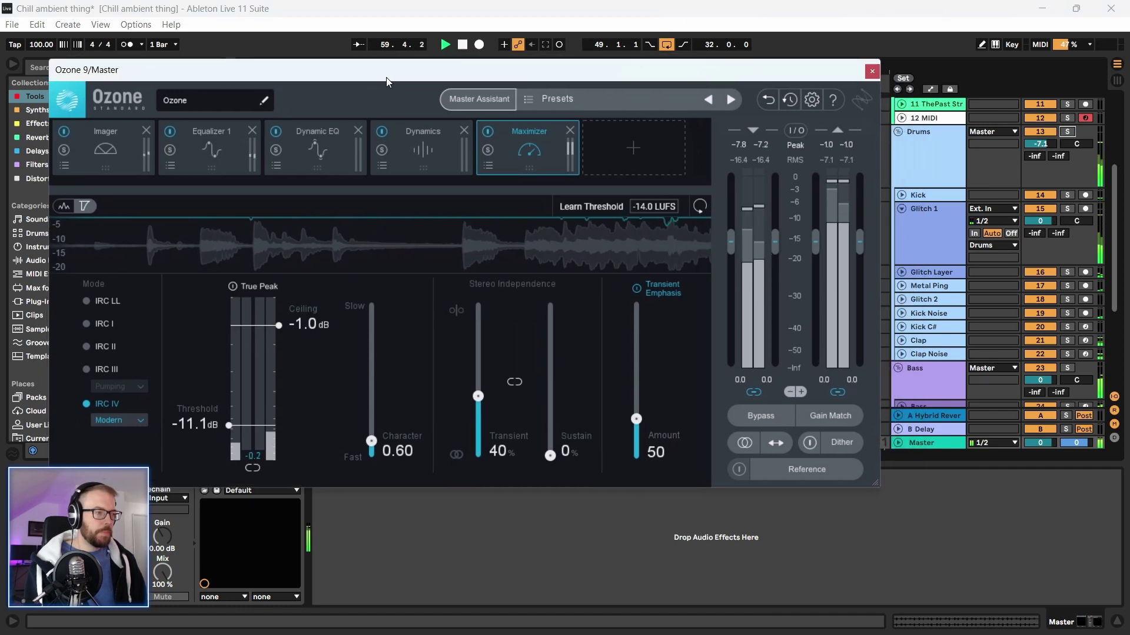
left_click(872, 71)
key("space")
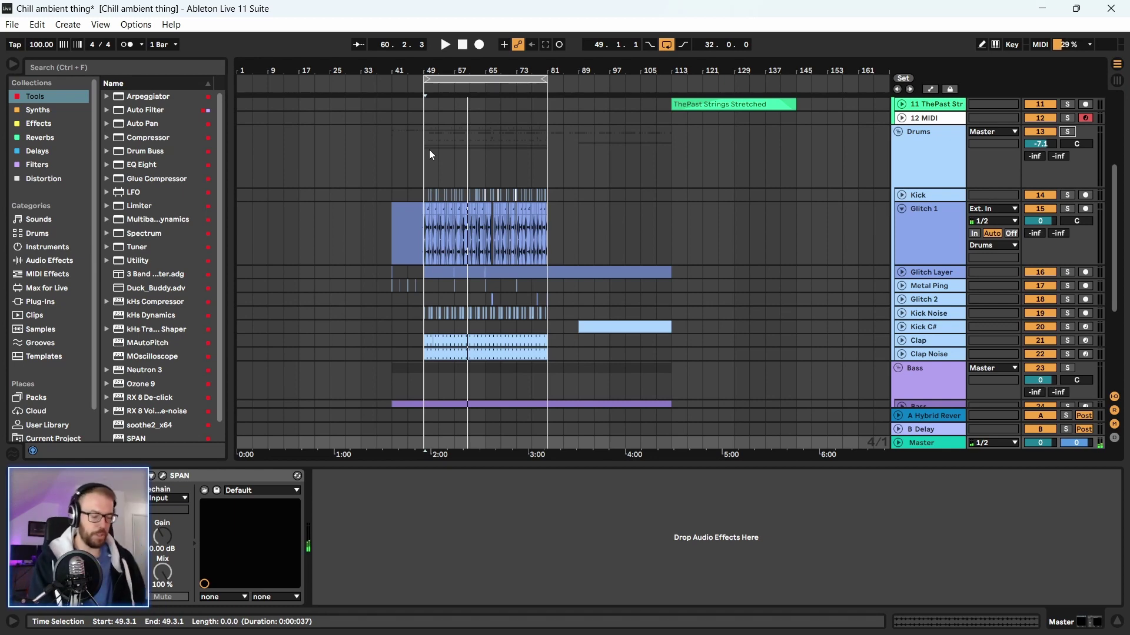
Fold the Glitch 1 track and look over the arrangement's melodic, drum, bass and FX layers
left_click_drag(453, 67, 481, 110)
scroll(418, 302, "up", 5)
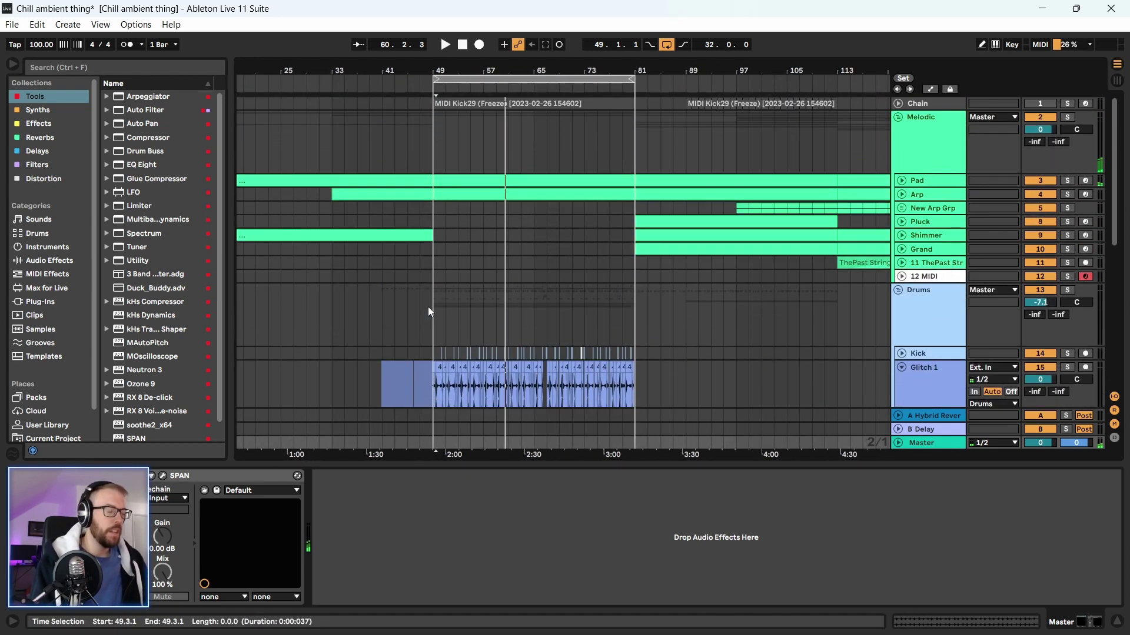
scroll(725, 281, "down", 5)
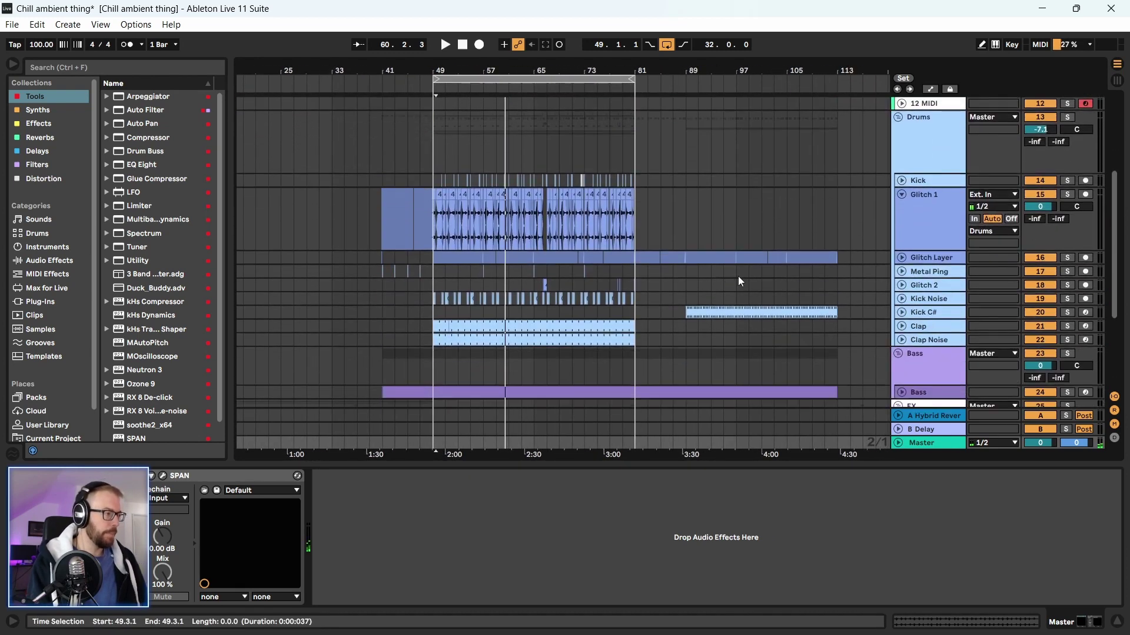
left_click(902, 194)
scroll(879, 286, "down", 3)
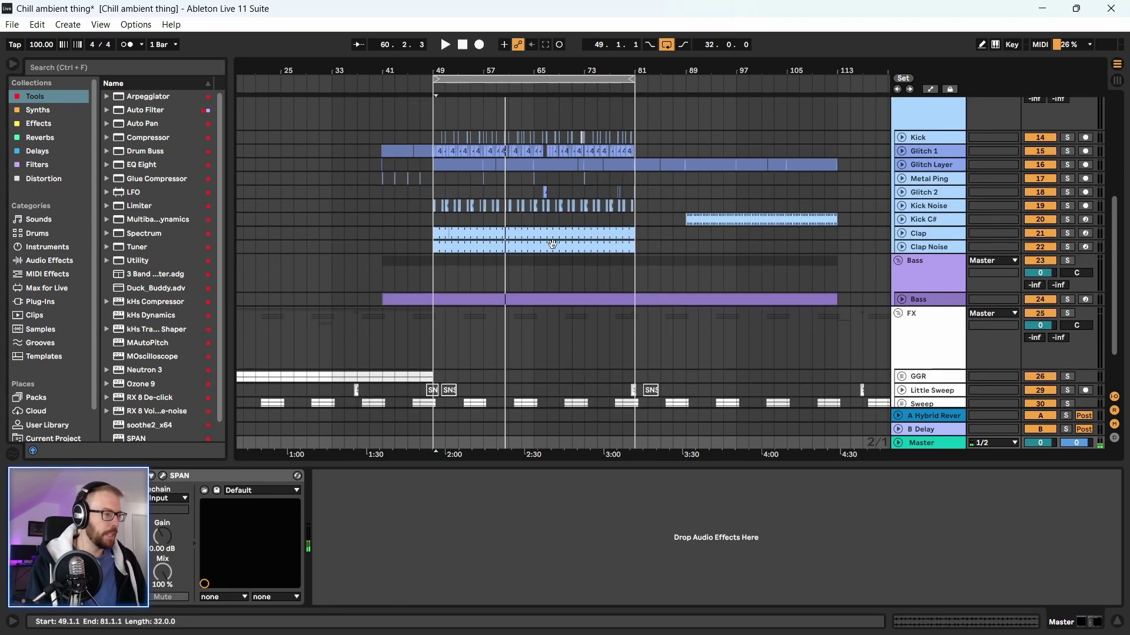
Switch to the Session view mixer with tall level meters and bring the drum and bass channels into view
key("Tab")
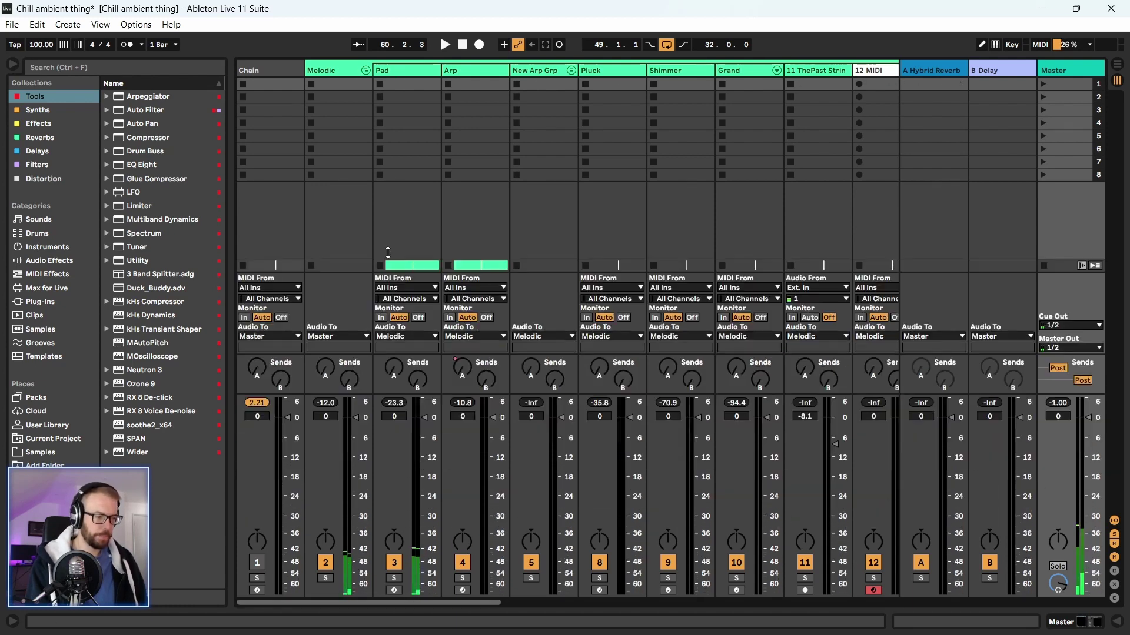
left_click_drag(478, 446, 478, 329)
left_click_drag(443, 604, 701, 607)
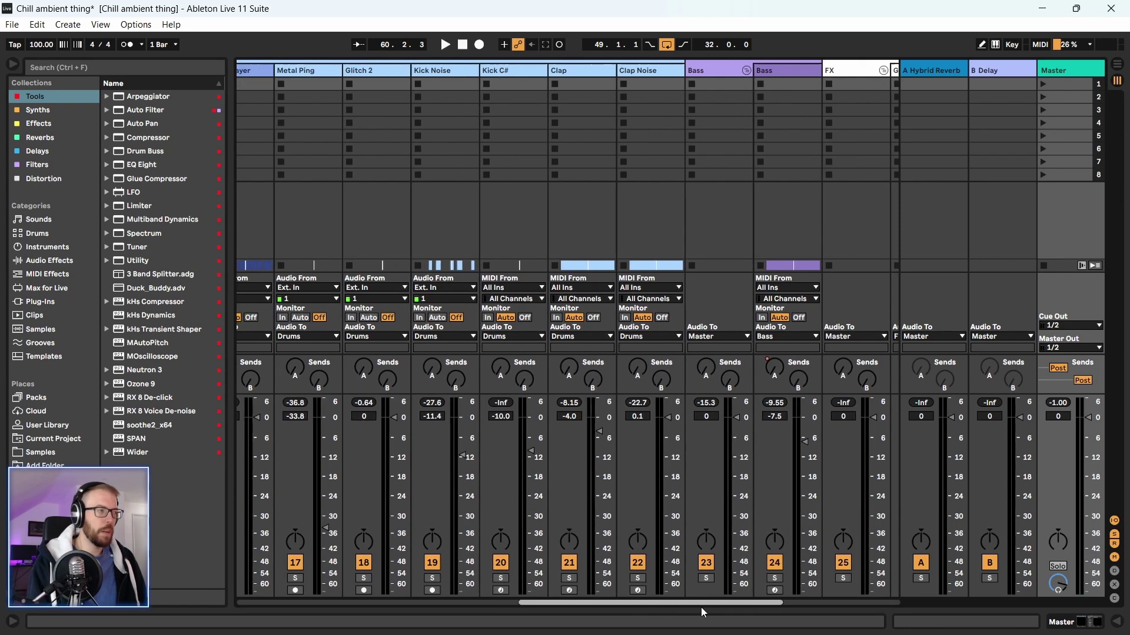
Narrow the mixer channels from Kick to Clap Noise together, and widen the Kick channel on its own
left_click(673, 72)
scroll(546, 465, "left", 3)
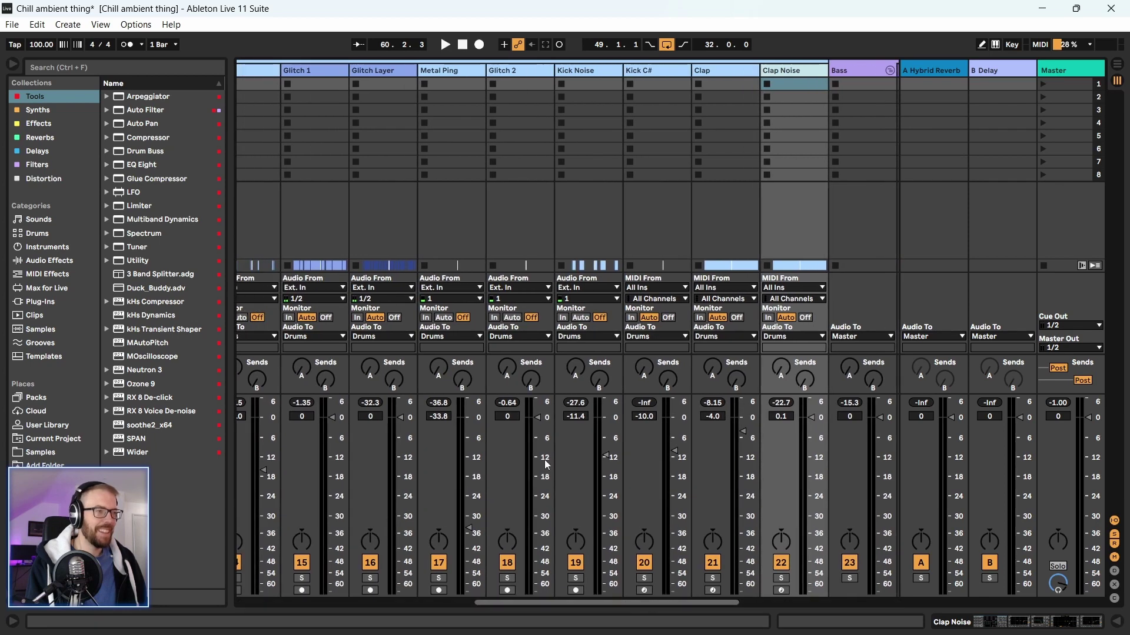
left_click_drag(540, 606, 500, 605)
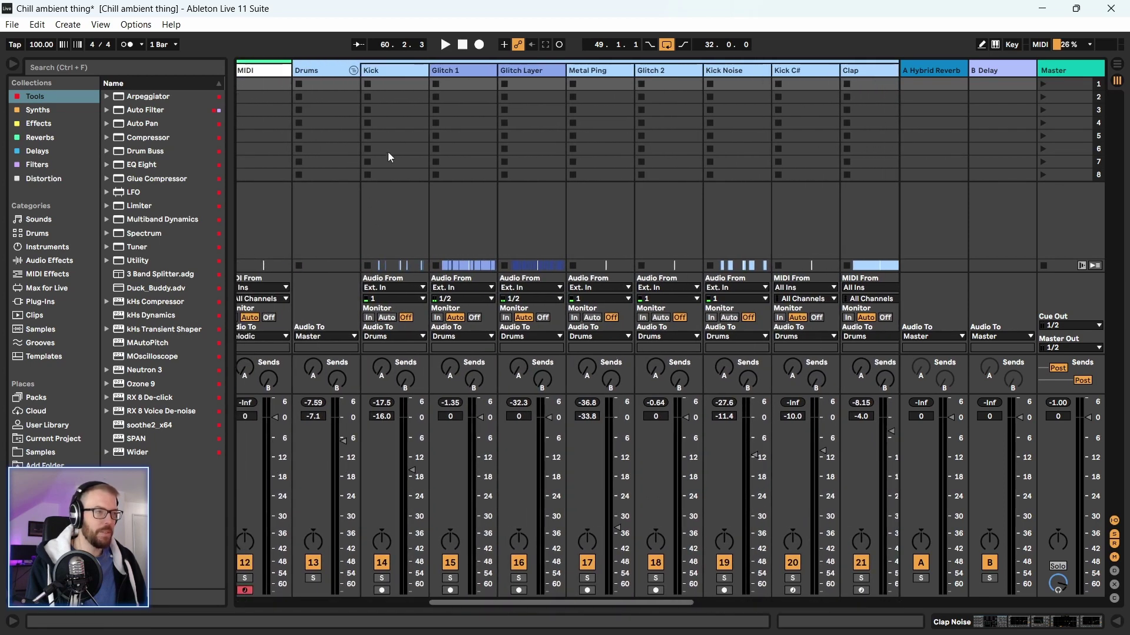
left_click(416, 75)
left_click_drag(427, 70, 405, 75)
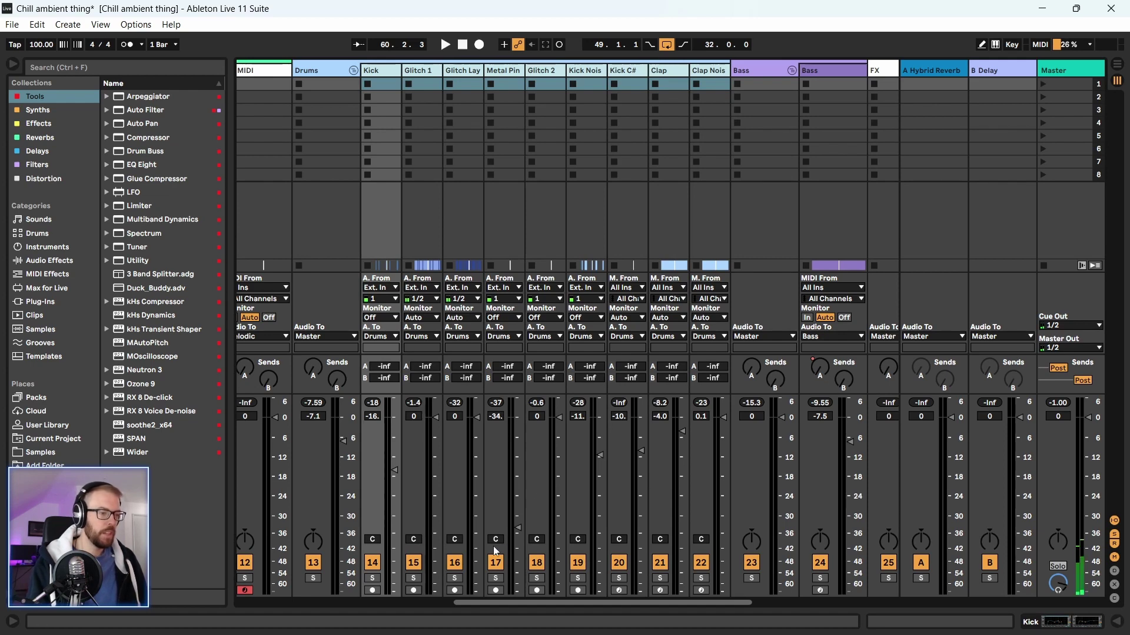
left_click(394, 75)
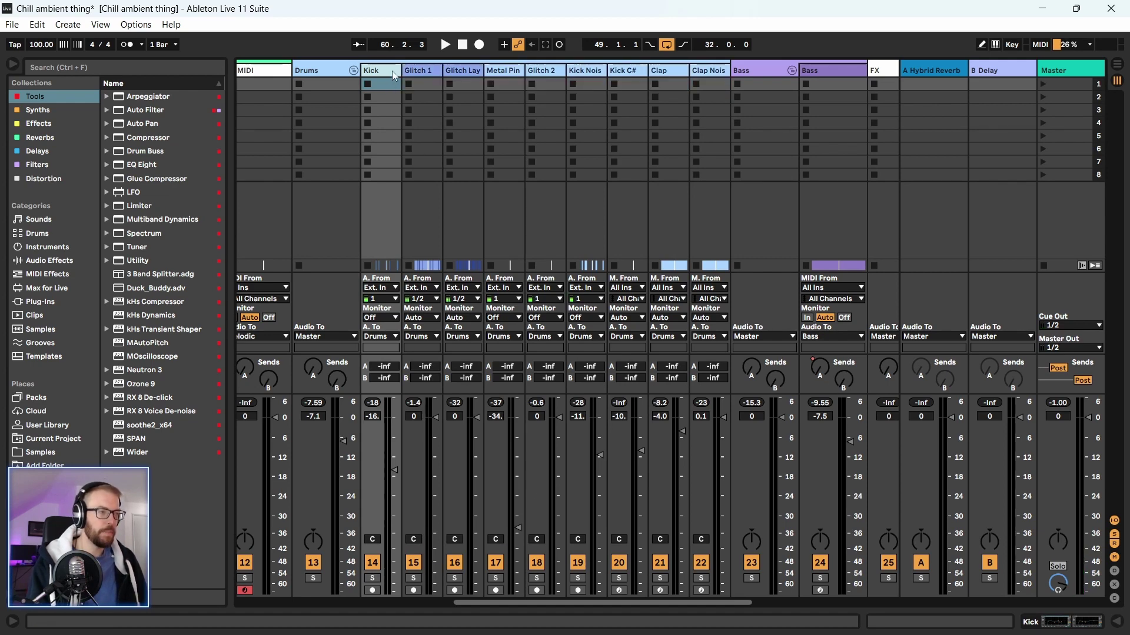
left_click_drag(400, 70, 412, 70)
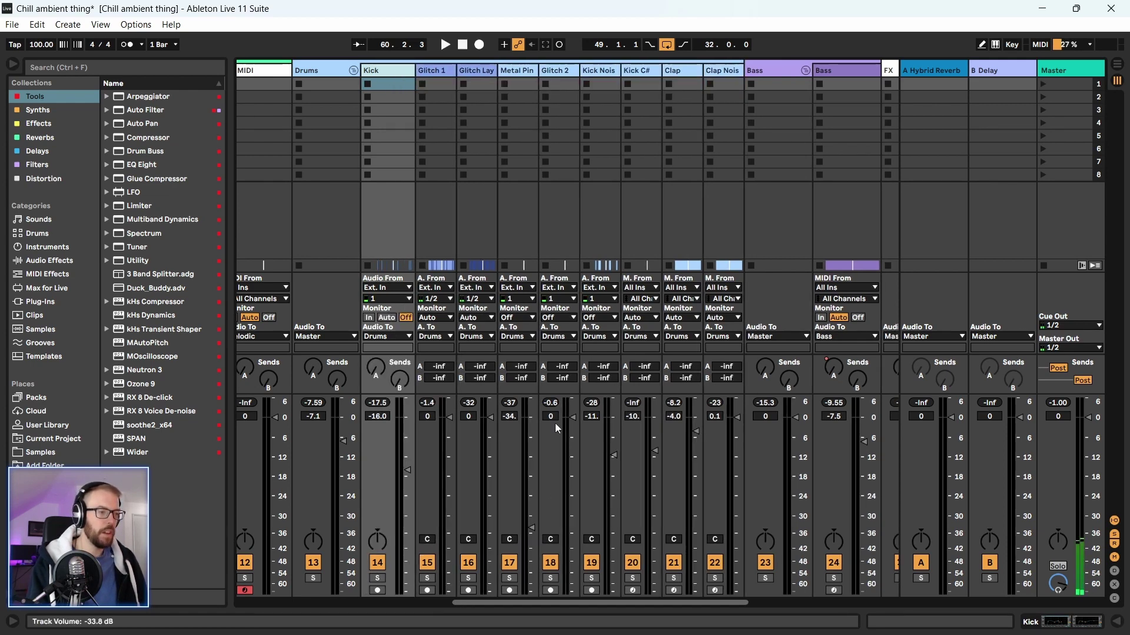
Play the loop with the Kick and Bass tracks soloed together, and reset the Bass track's peak level to compare them
key("space")
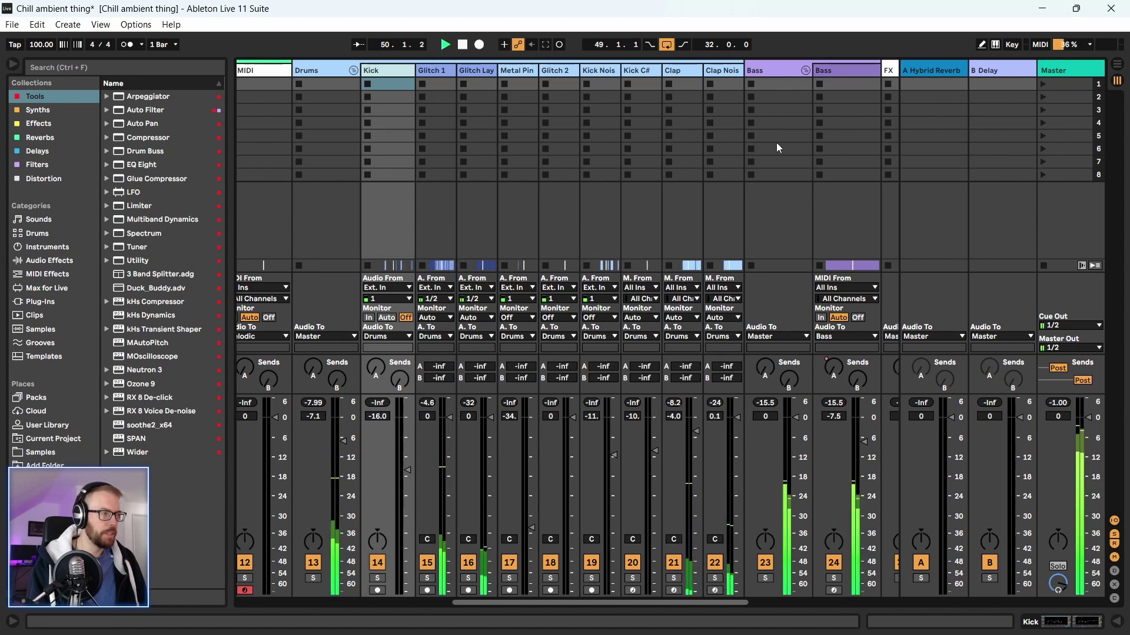
left_click(377, 578)
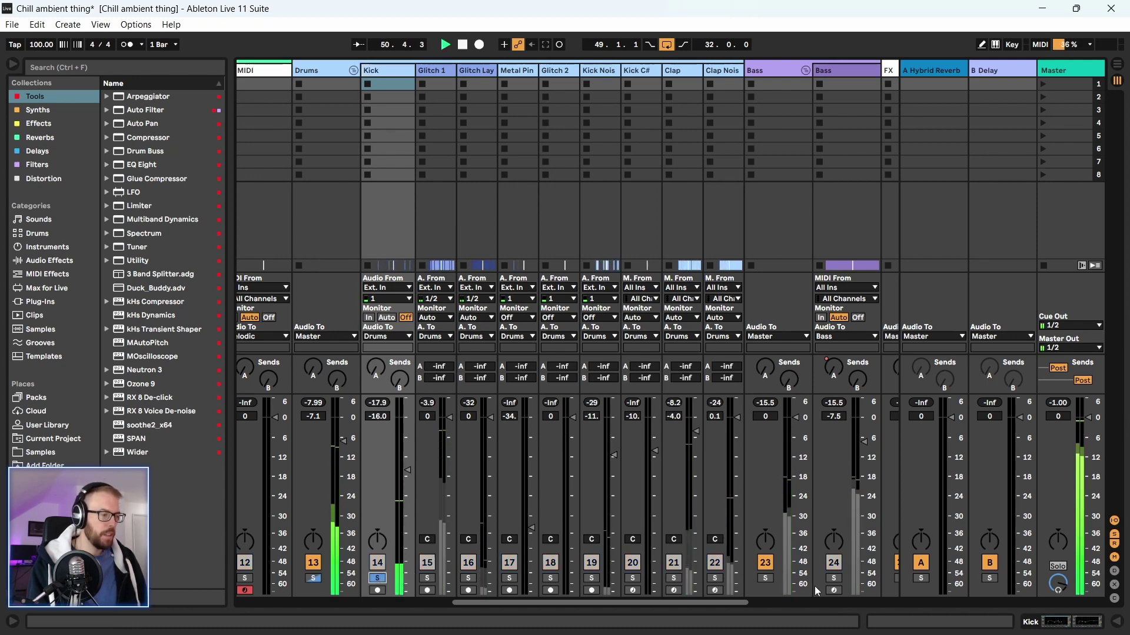
left_click(833, 578)
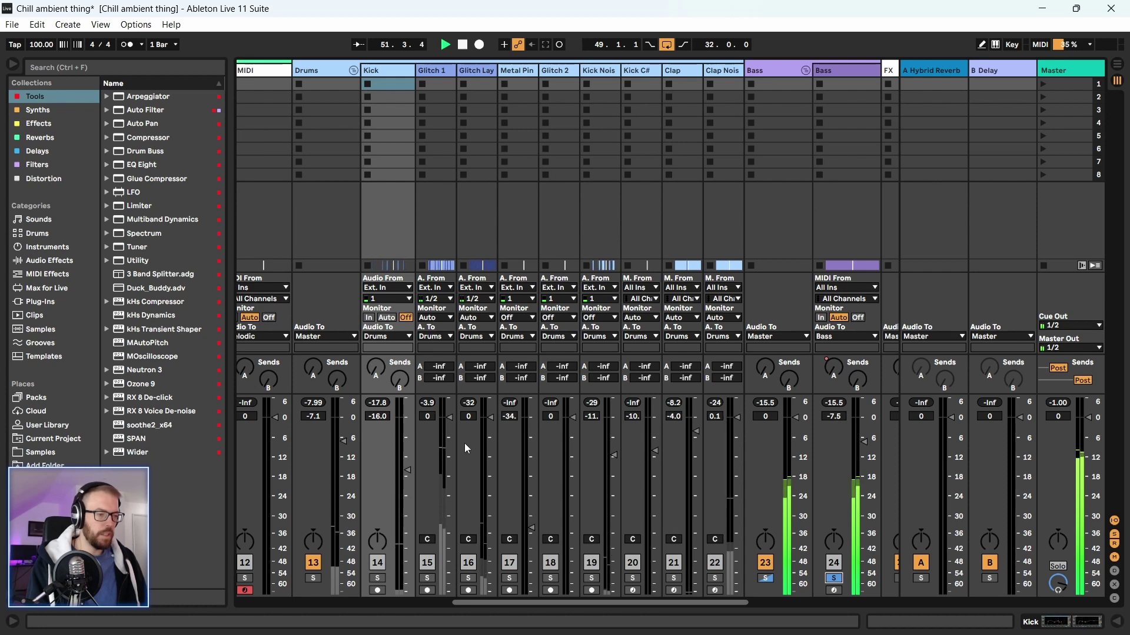
left_click(377, 578, "ctrl")
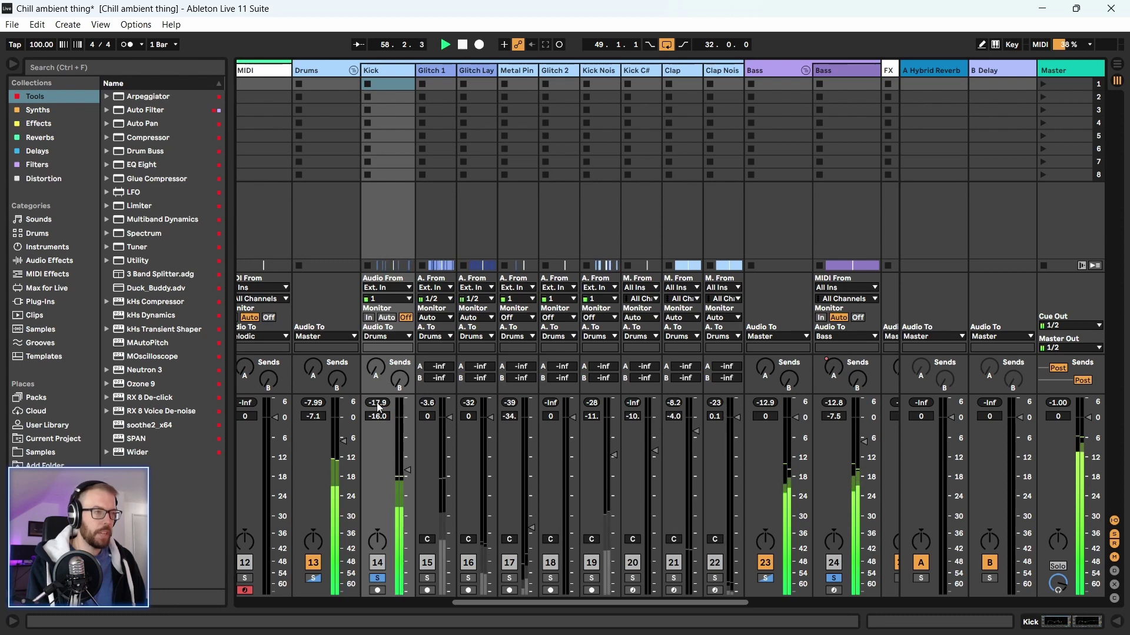
left_click(835, 404)
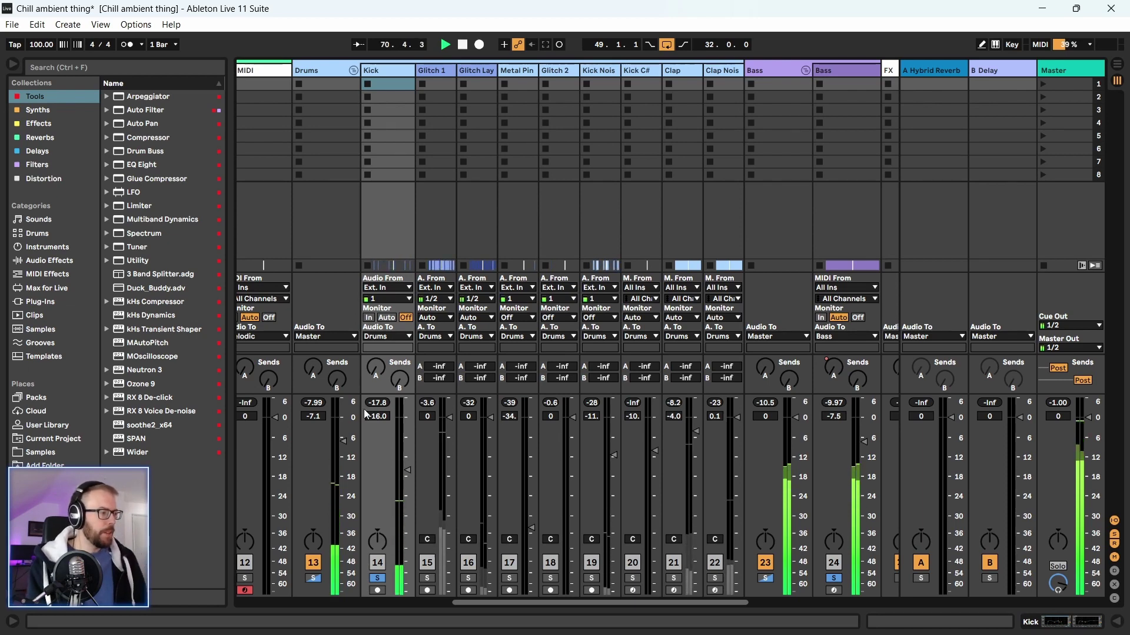
Return to the Arrangement view, place the insert mark at bar 49 on the Bass group and stop playback
key("Tab")
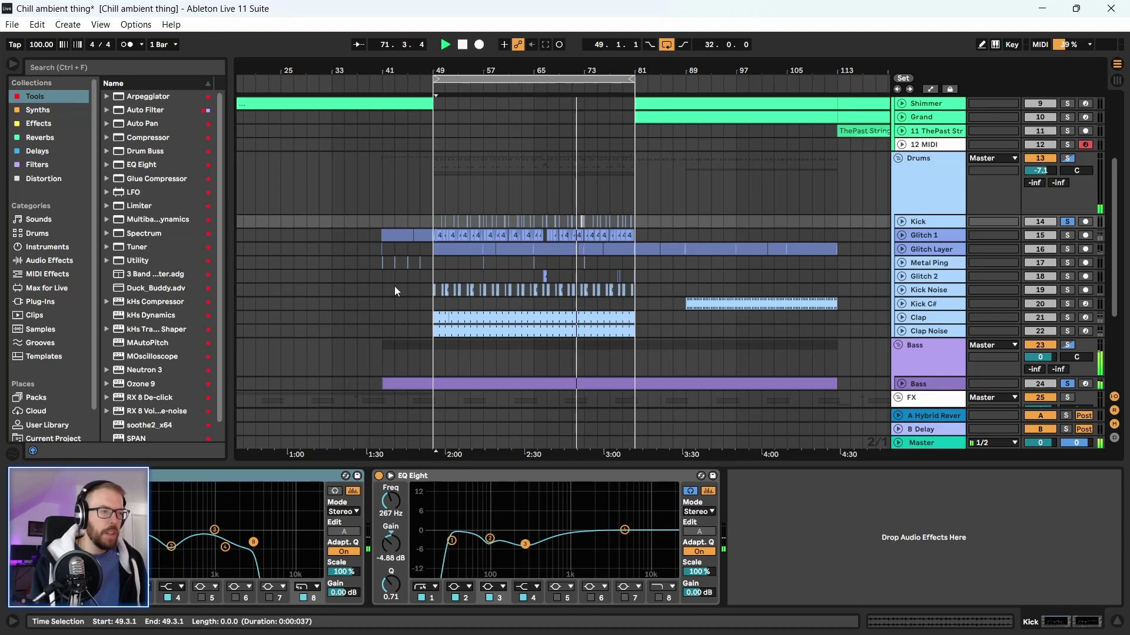
left_click(437, 359)
key("space")
scroll(432, 365, "down", 5)
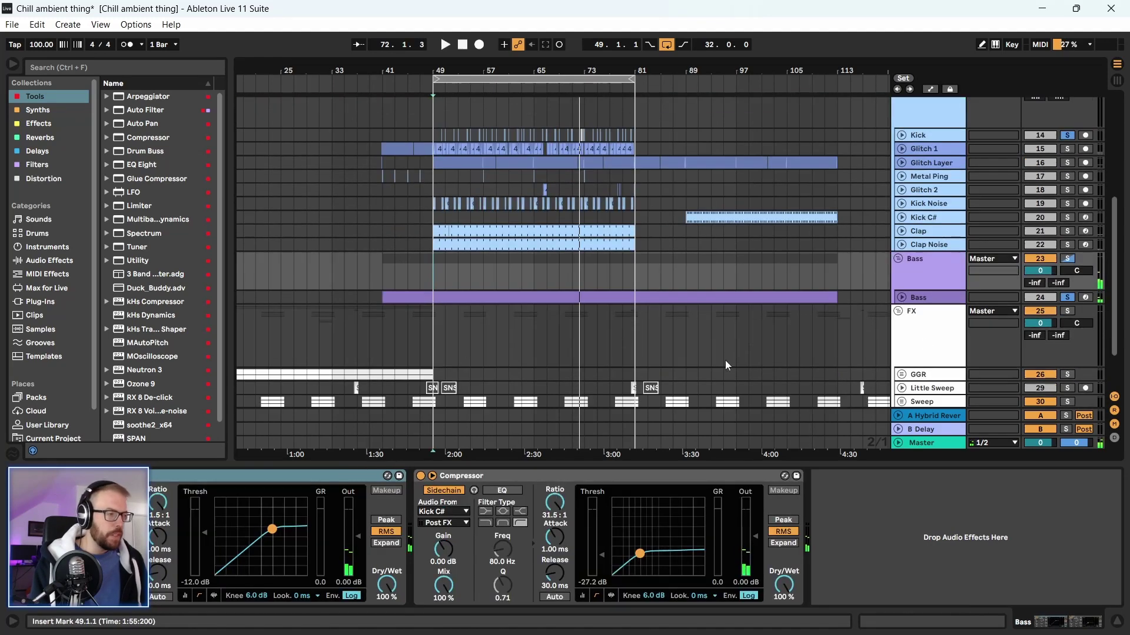
Unfold the Bass track and examine its device chain from the synth through to the Utility
left_click(901, 298)
left_click(935, 304)
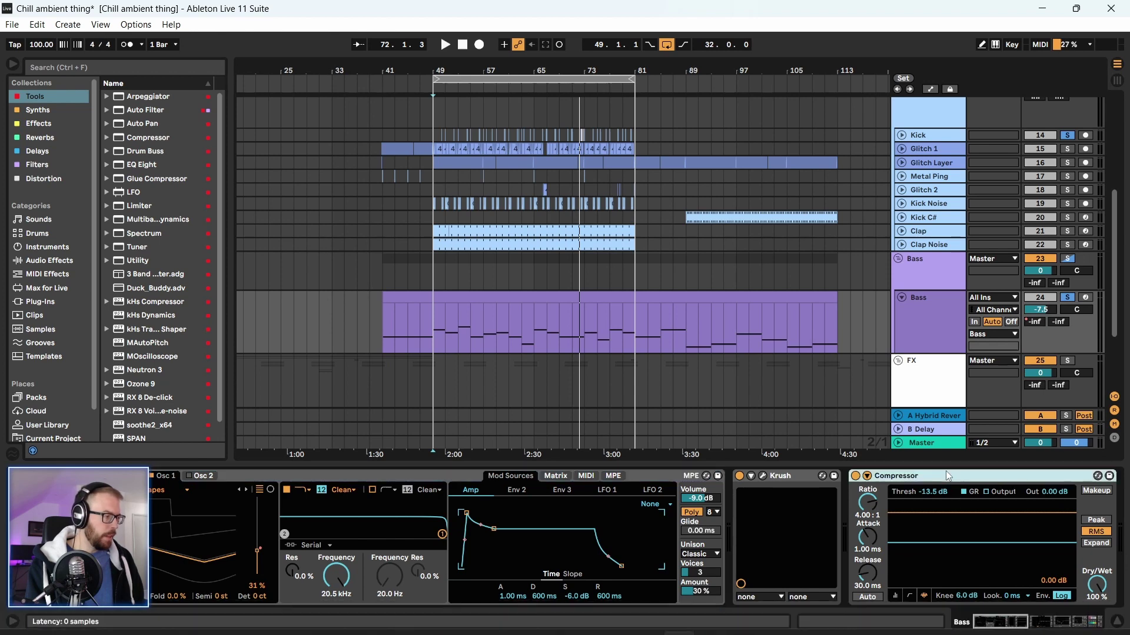
left_click_drag(996, 627, 1097, 629)
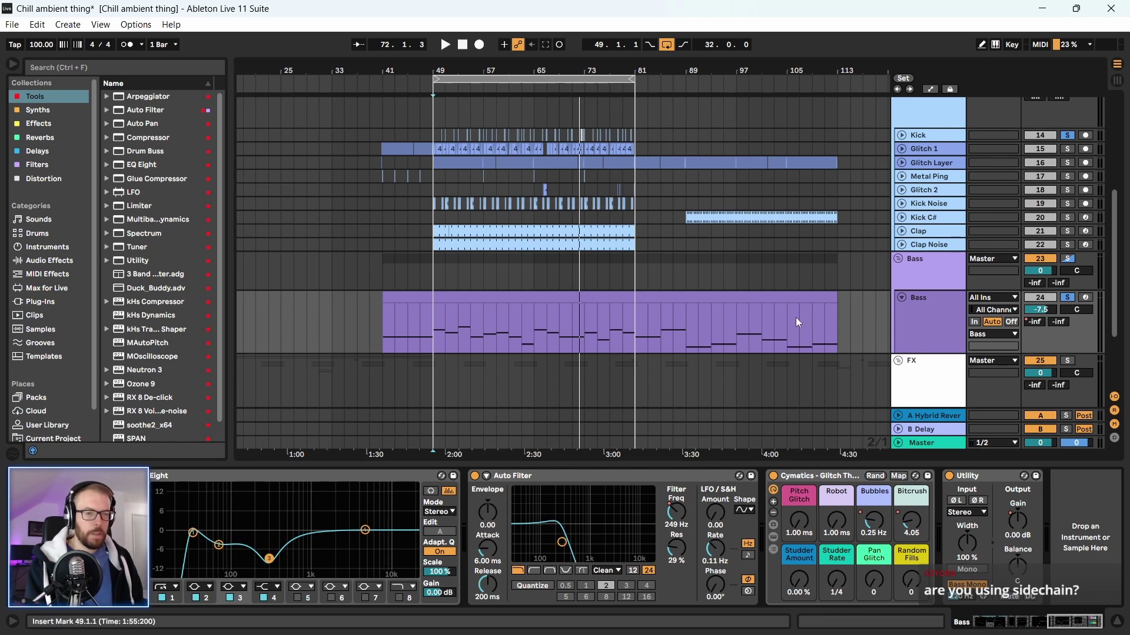
Examine the Bass group's two compressors, including the sidechain input taken from the Kick C# track
left_click(925, 267)
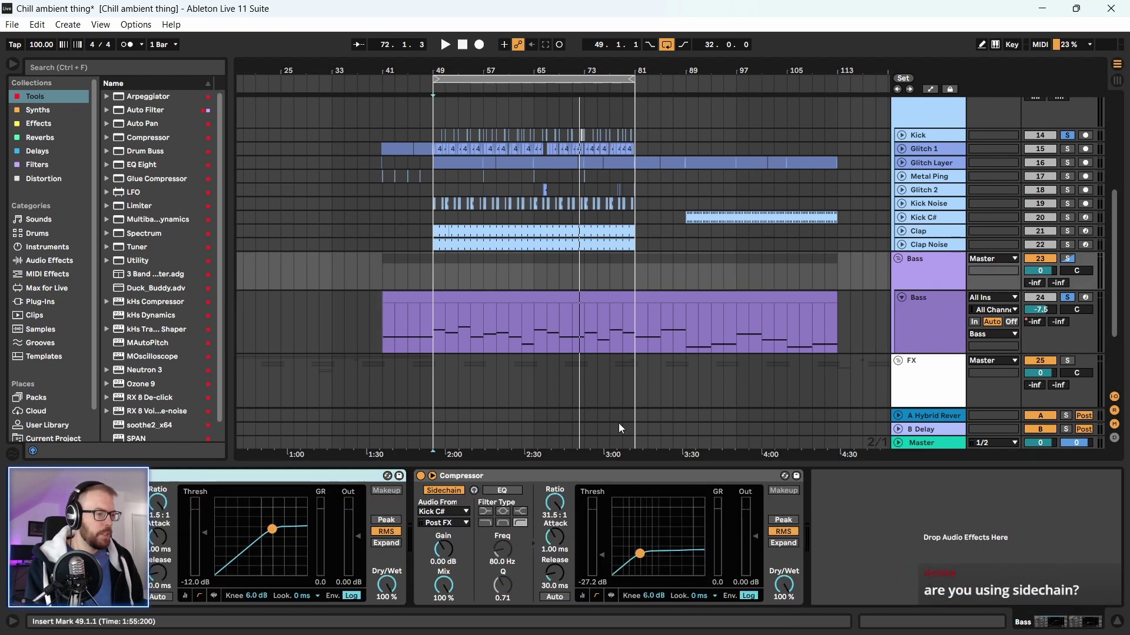
left_click(436, 511)
left_click(623, 472)
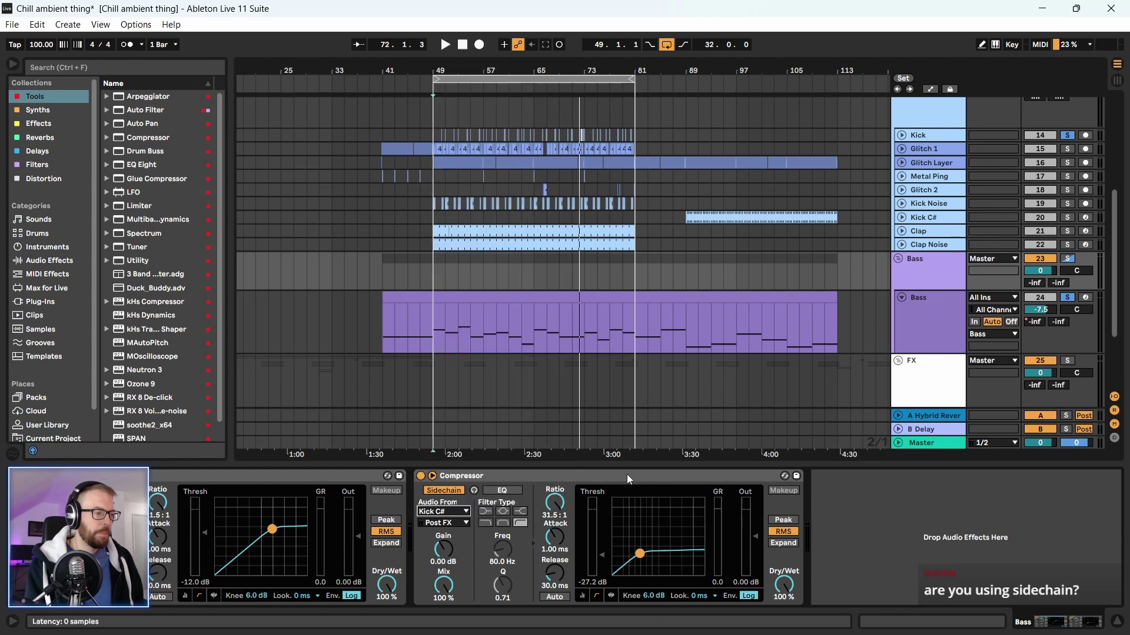
left_click(224, 481)
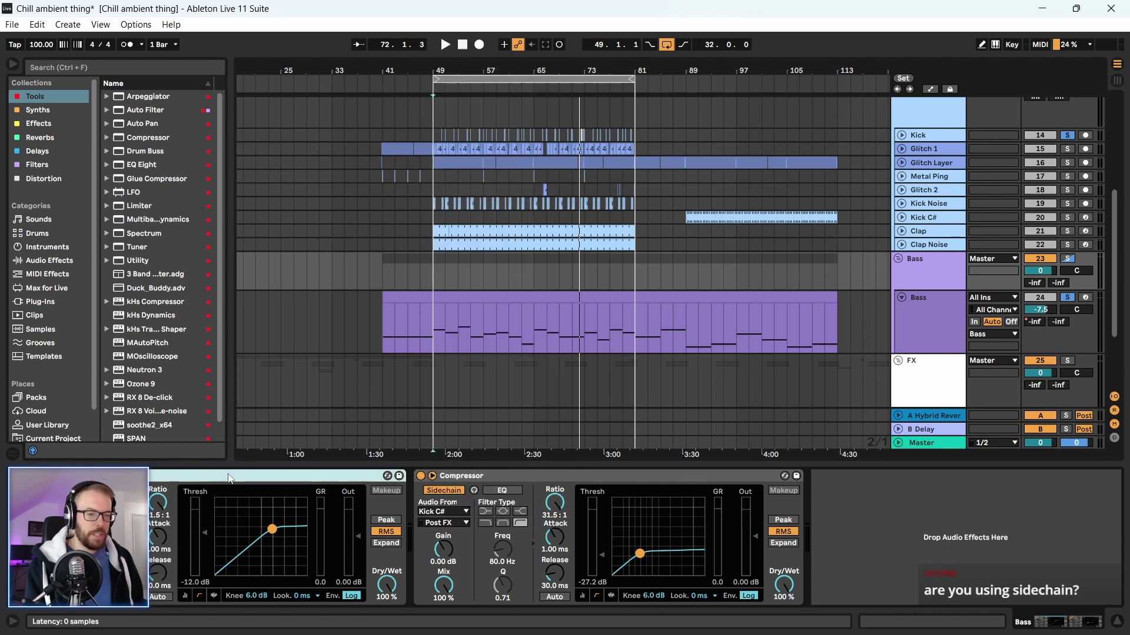
Compare the device chains of the Chain track and the Drums and Melodic groups, including the Melodic group's sidechain compressors
scroll(784, 313, "up", 8)
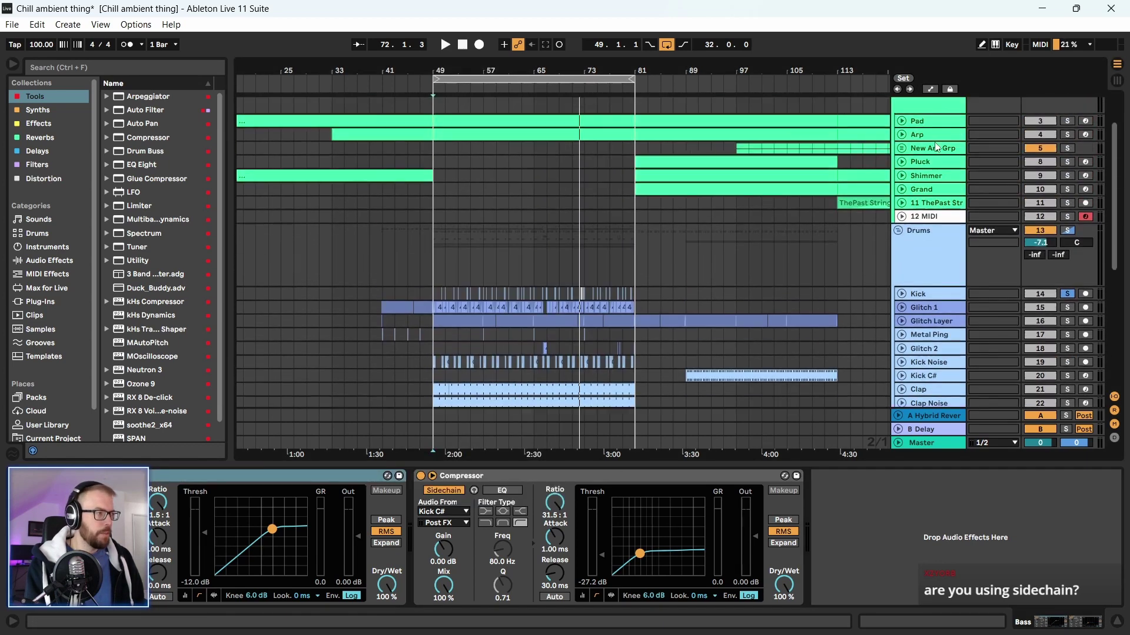
left_click(925, 105)
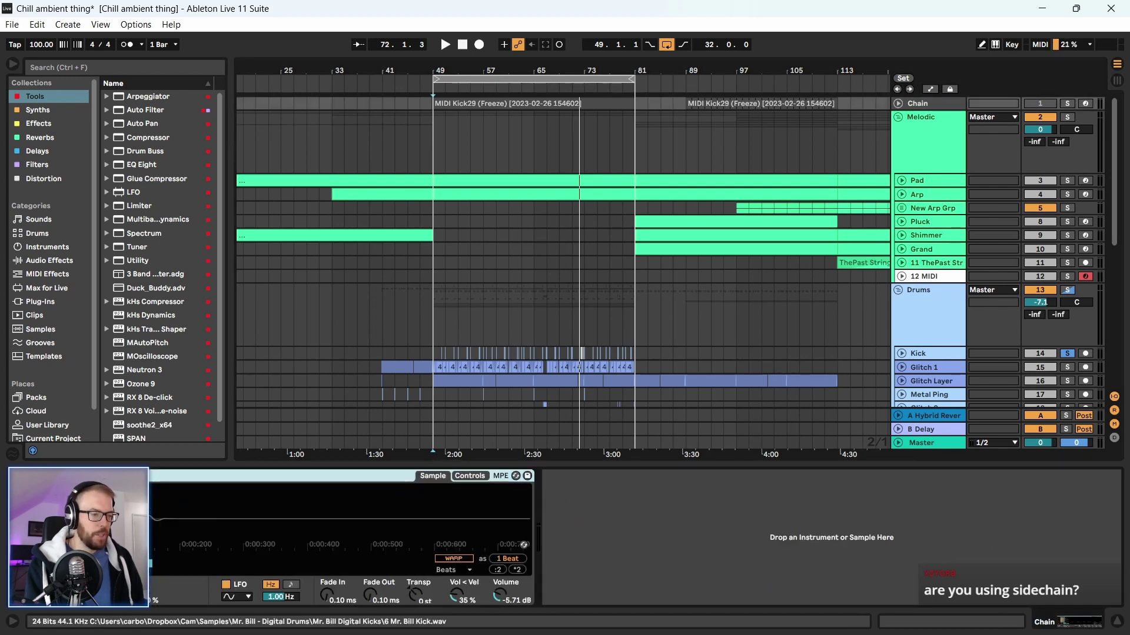
left_click(928, 147)
left_click(924, 346)
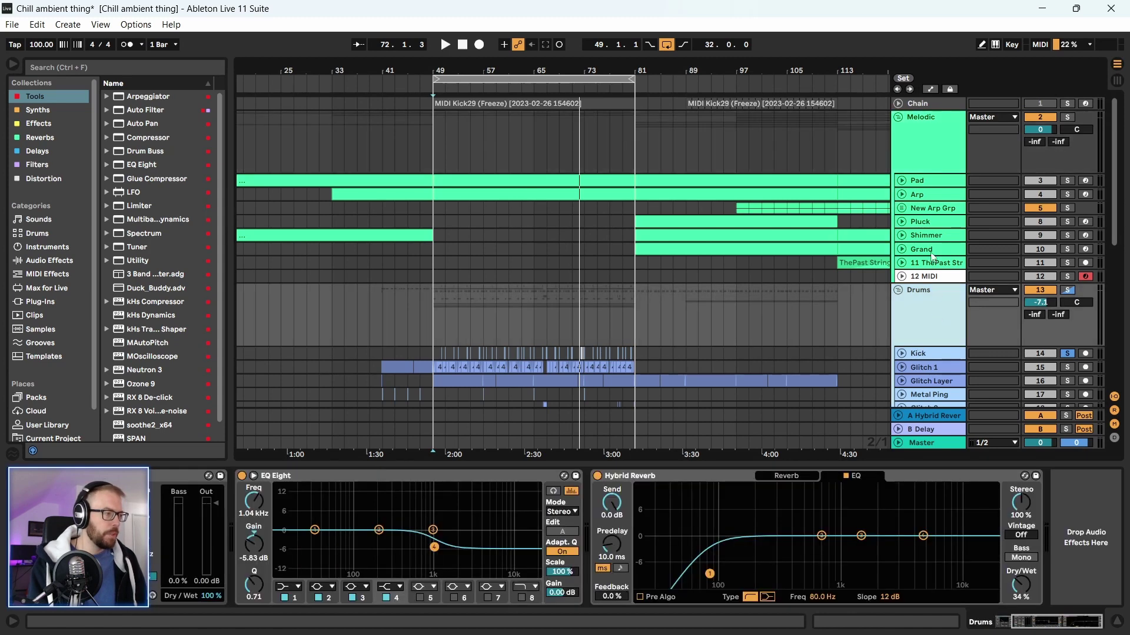
left_click(935, 172)
left_click(930, 315)
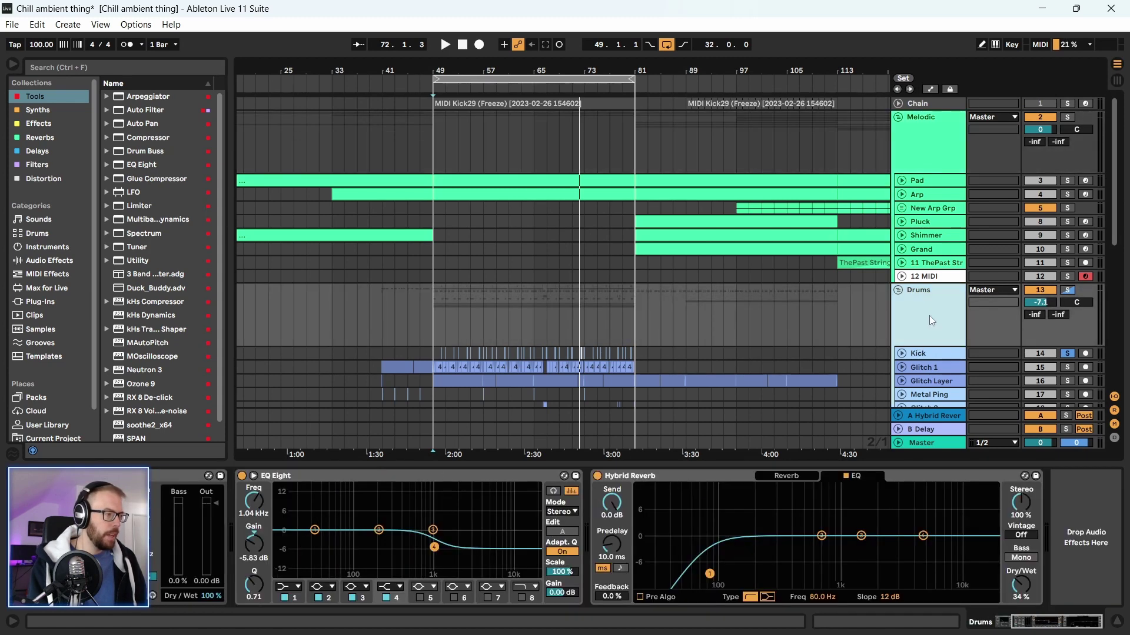
scroll(929, 294, "down", 1)
left_click(922, 133)
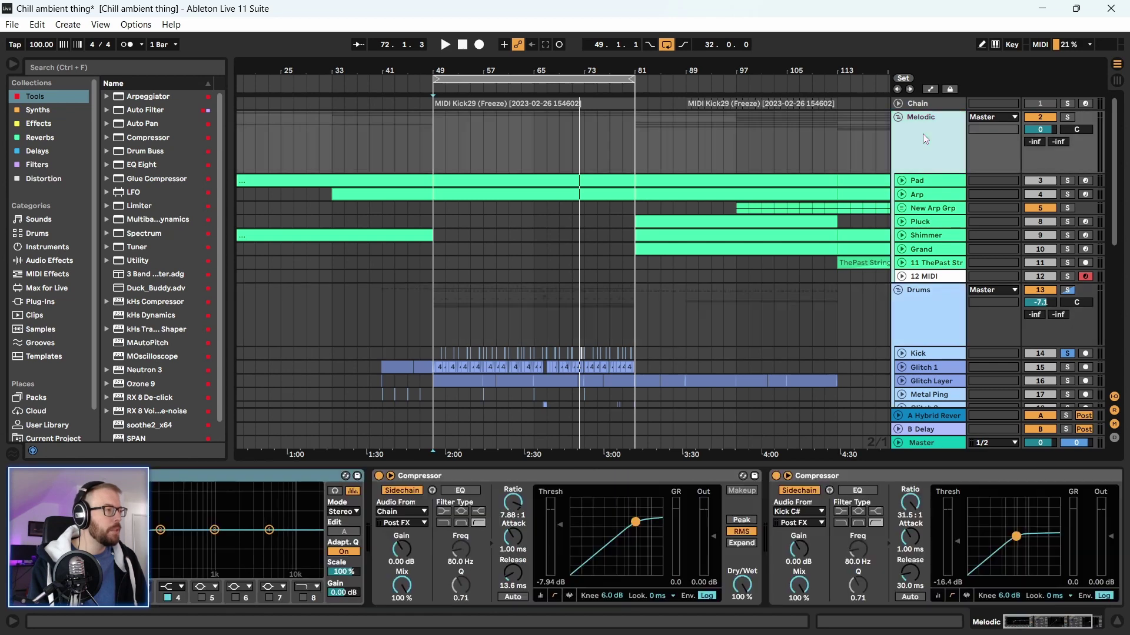
Mark the Kick C# section, bars 89 to 113, with a time selection extending over the Drums and Bass groups
scroll(918, 139, "down", 1)
key("minus")
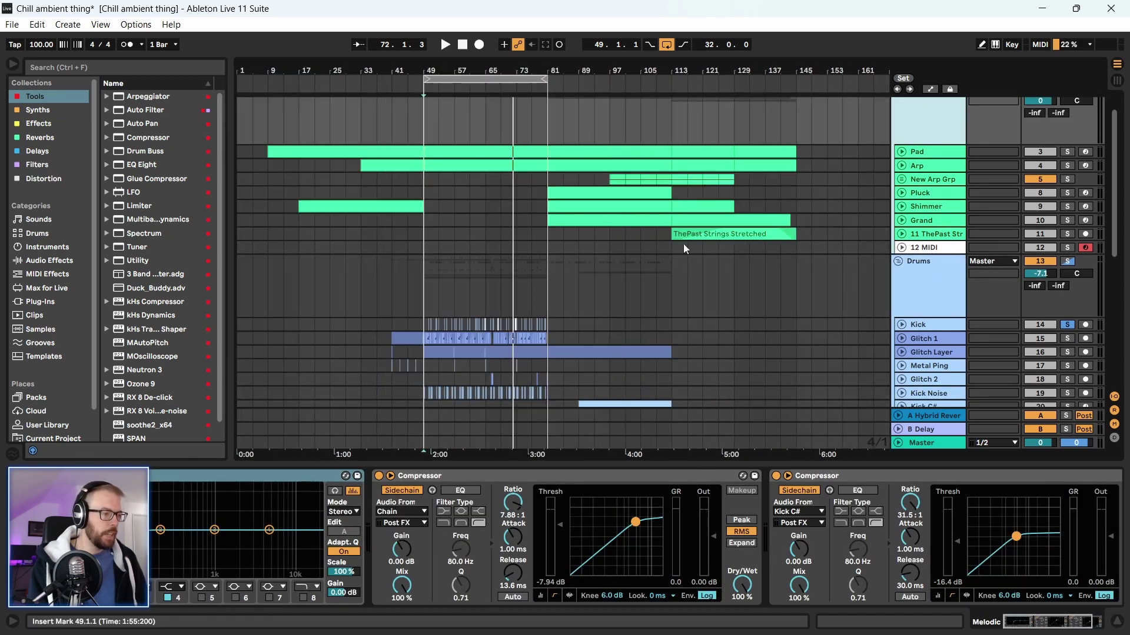
scroll(683, 243, "down", 5)
left_click(578, 302)
left_click_drag(578, 303, 675, 313)
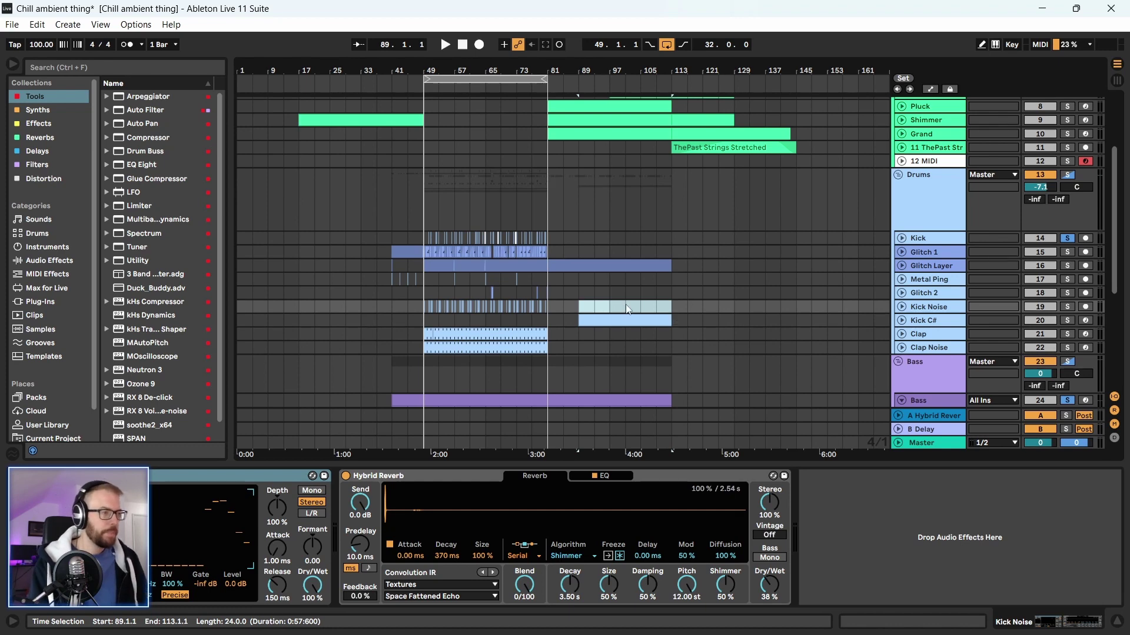
left_click_drag(605, 361, 673, 359)
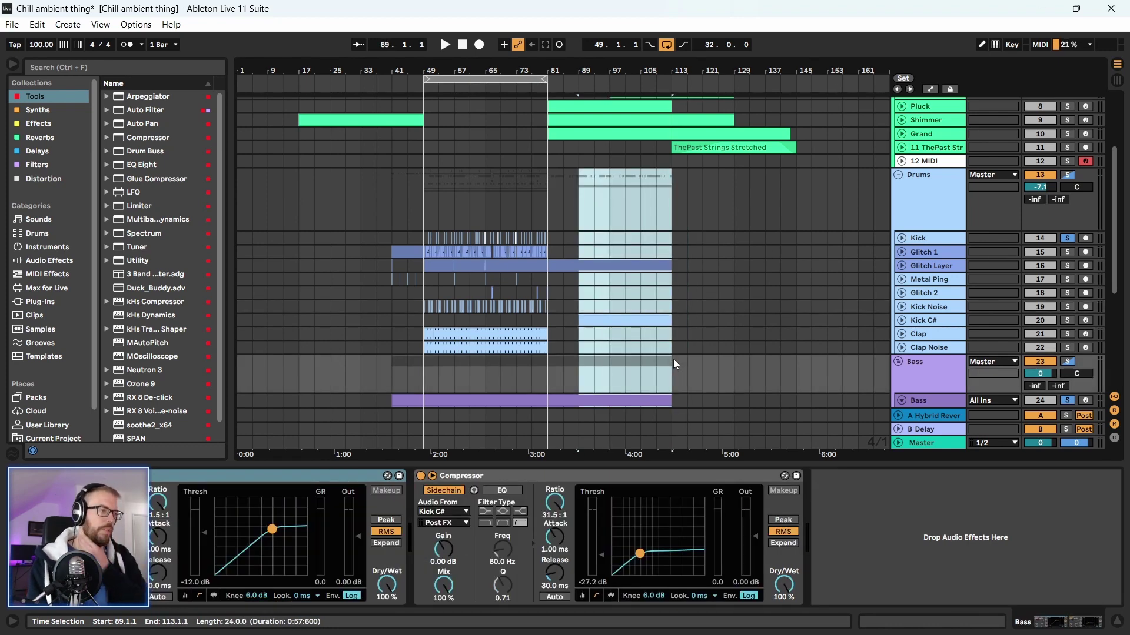
Play from bar 89 with Kick C# added to the soloed Kick and Bass tracks, stop playback and clear the solos
left_click(578, 206)
key("space")
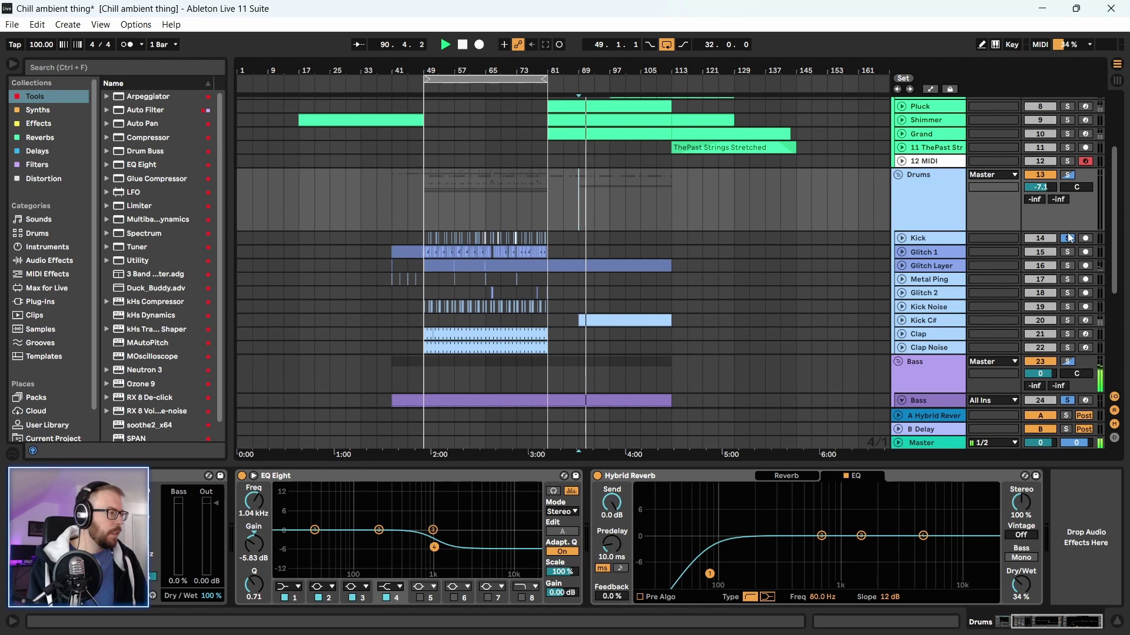
left_click(1067, 320, "ctrl")
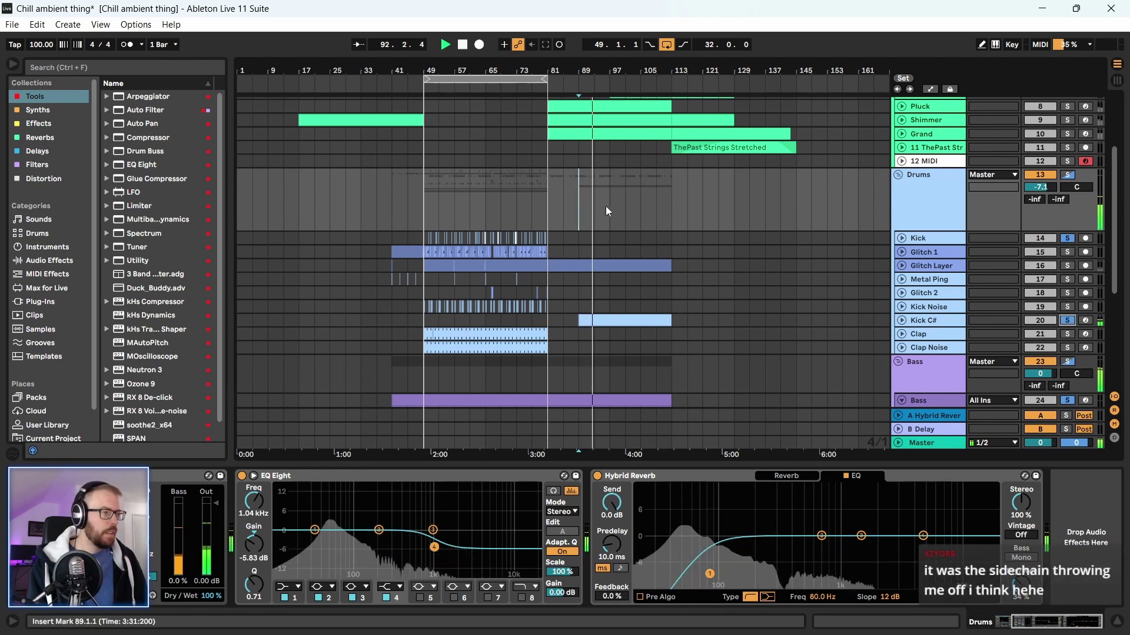
key("space")
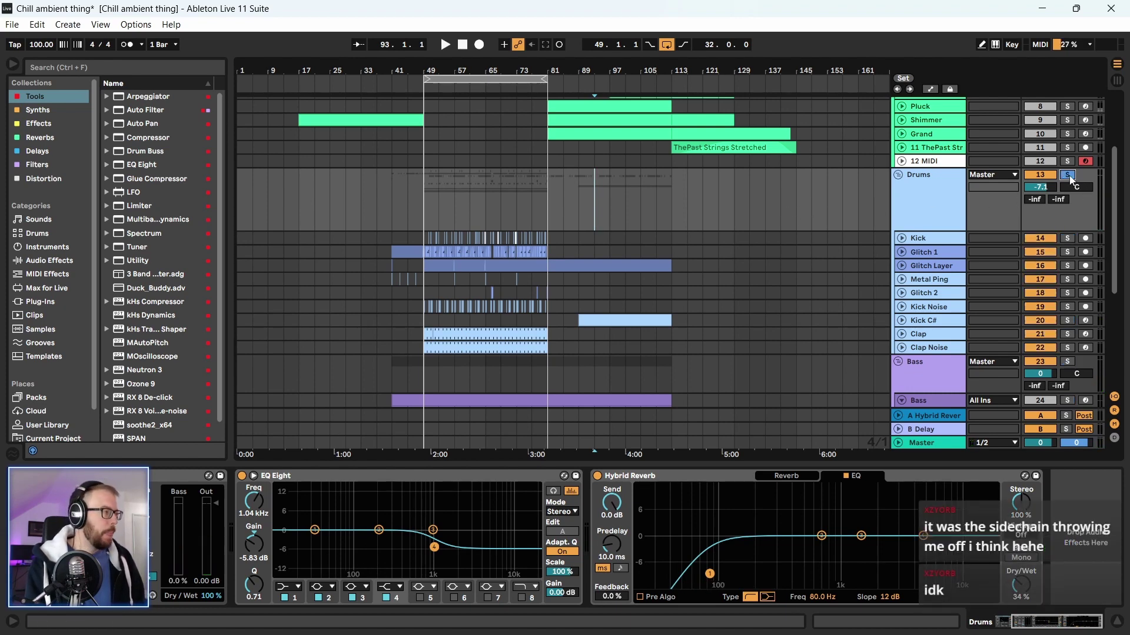
Select bars 49 to 81 on the Drums group, play the section unsoloed, and stop with the Bass group selected
left_click_drag(423, 198, 544, 234)
key("space")
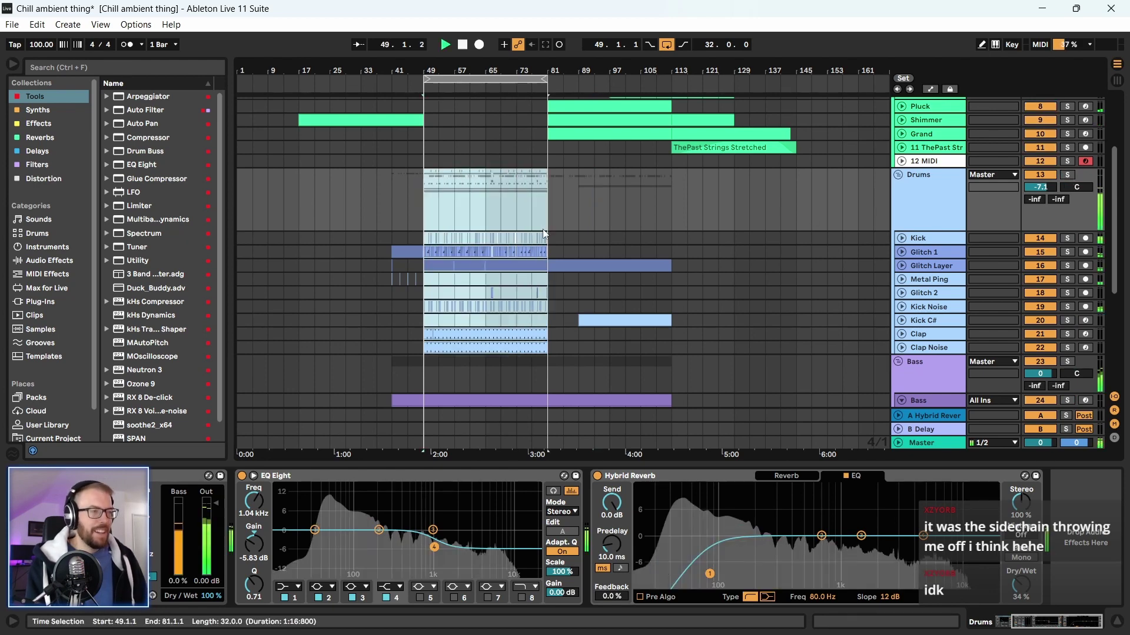
left_click(928, 189)
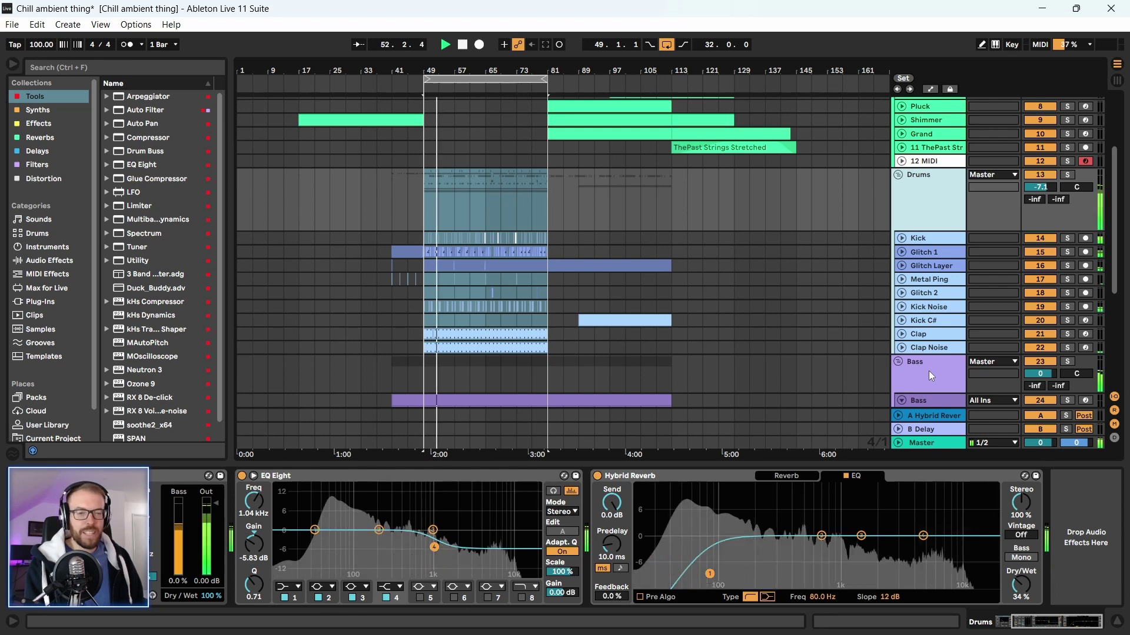
key("Down")
key("space")
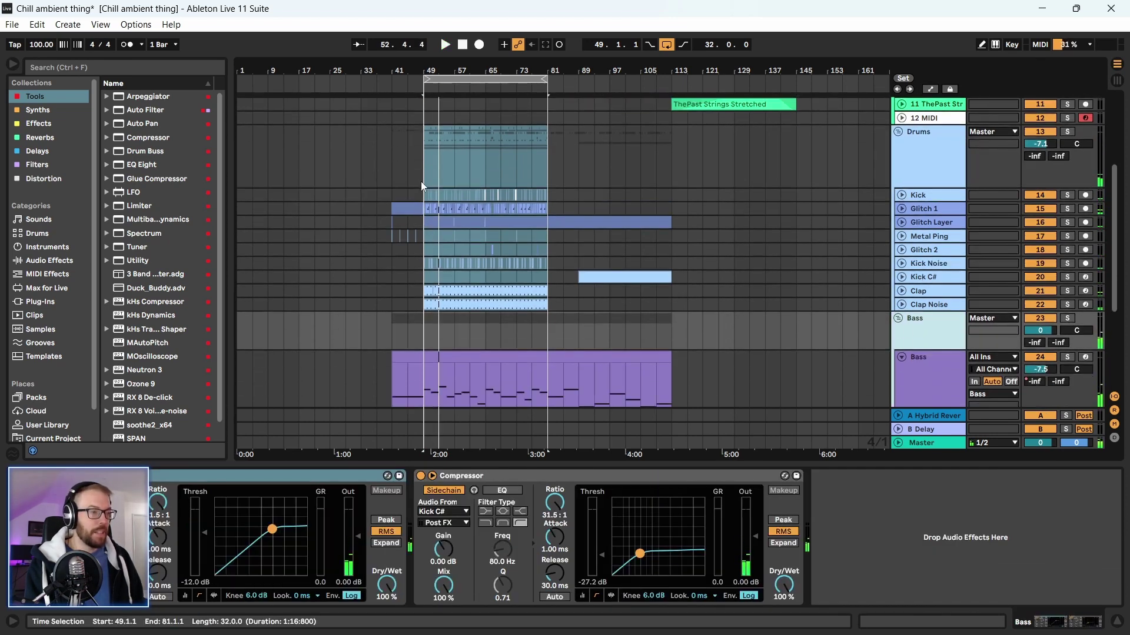
Extend the bars 49 to 81 selection down to the Bass track, and examine the Bass and Drums group devices
left_click_drag(421, 181, 422, 380)
left_click(546, 256)
scroll(421, 358, "down", 1)
scroll(422, 358, "down", 1)
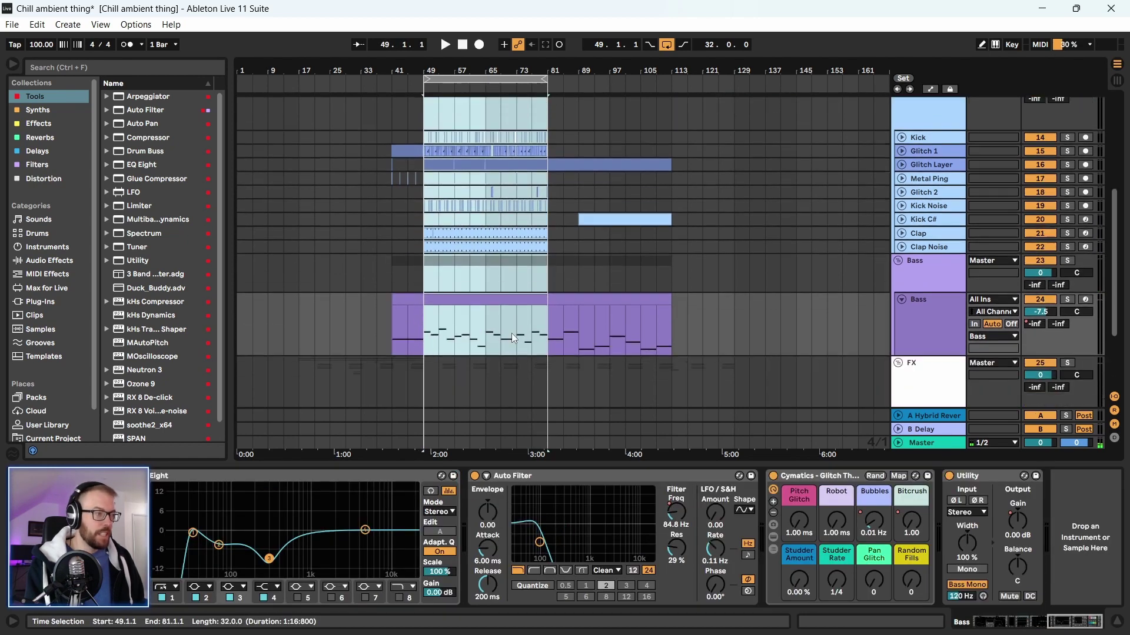
left_click(941, 276)
scroll(941, 275, "up", 2)
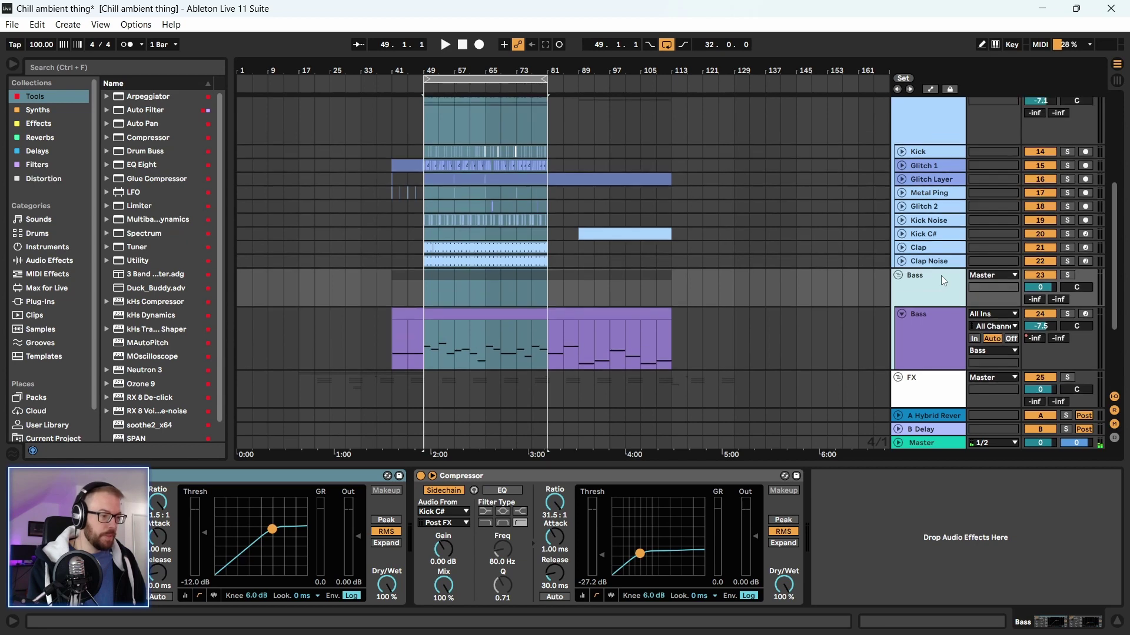
left_click(946, 143)
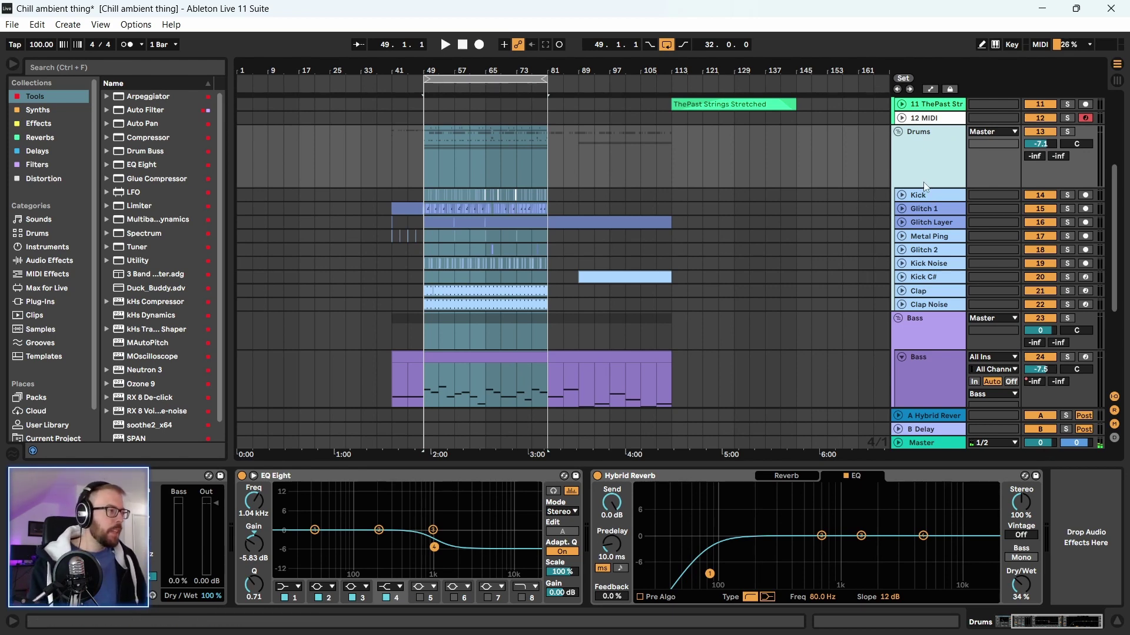
Play the loop from bar 49 with the Kick track and the Bass group soloed together
key("space")
scroll(929, 271, "down", 4)
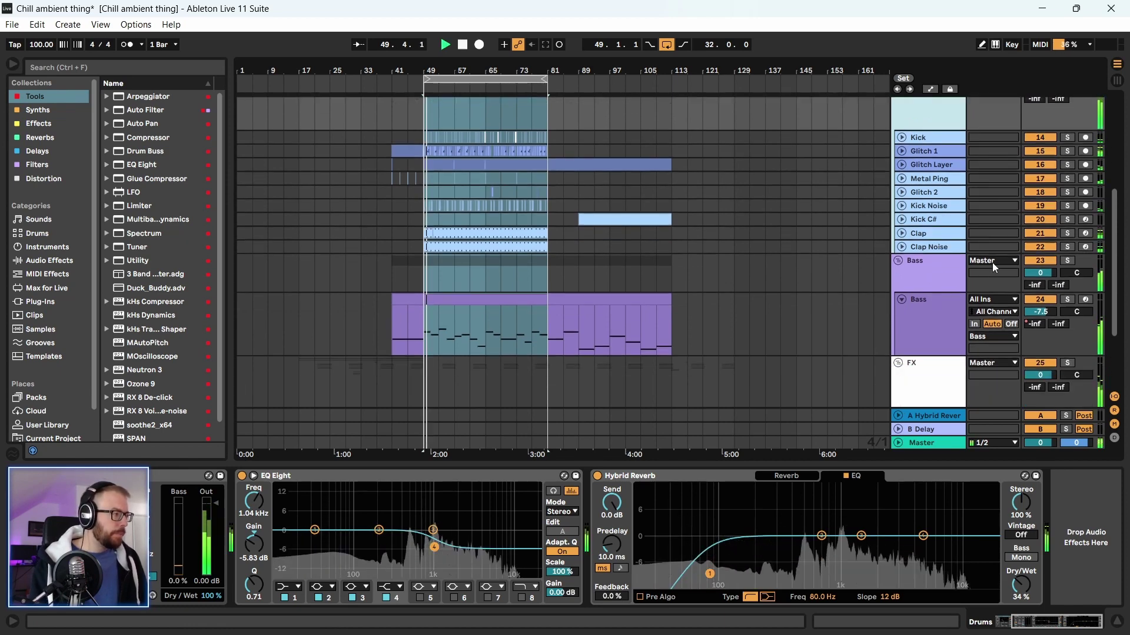
scroll(1000, 241, "up", 1)
left_click(1068, 152)
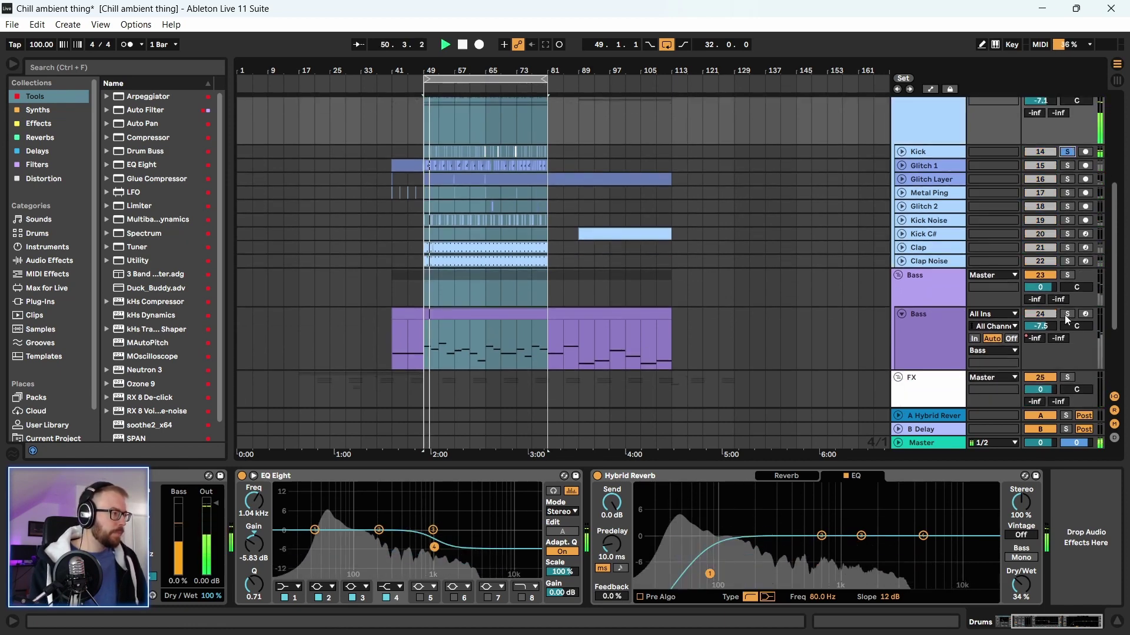
left_click(1067, 275)
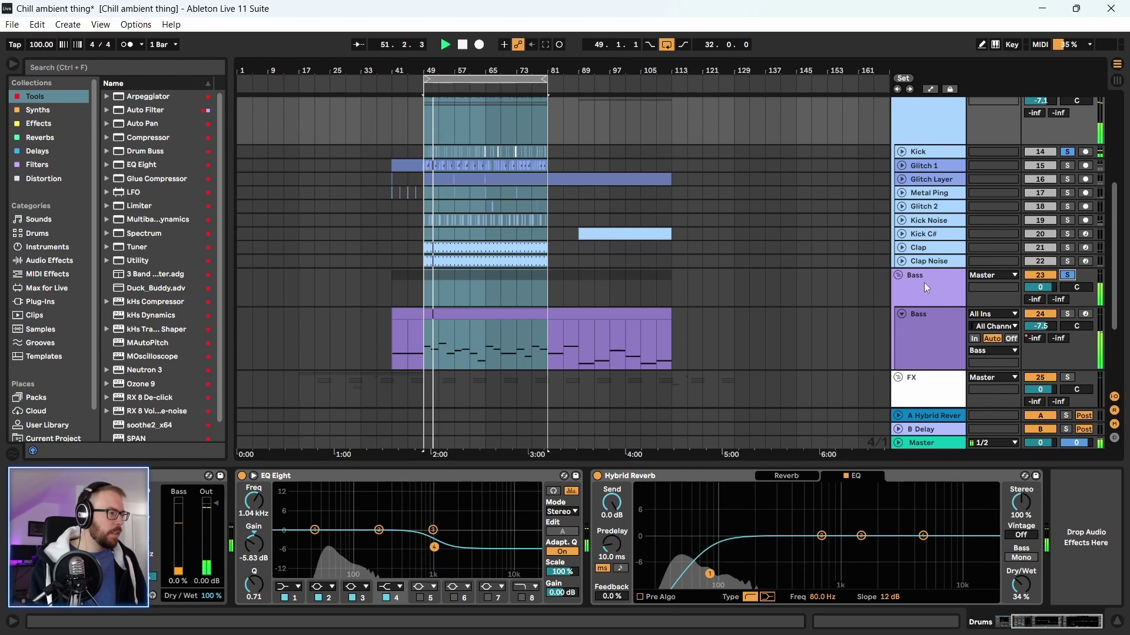
Reset the Bass group's peak level in the Session view to measure it, return to the Arrangement view and stop playback at bar 61
key("Tab")
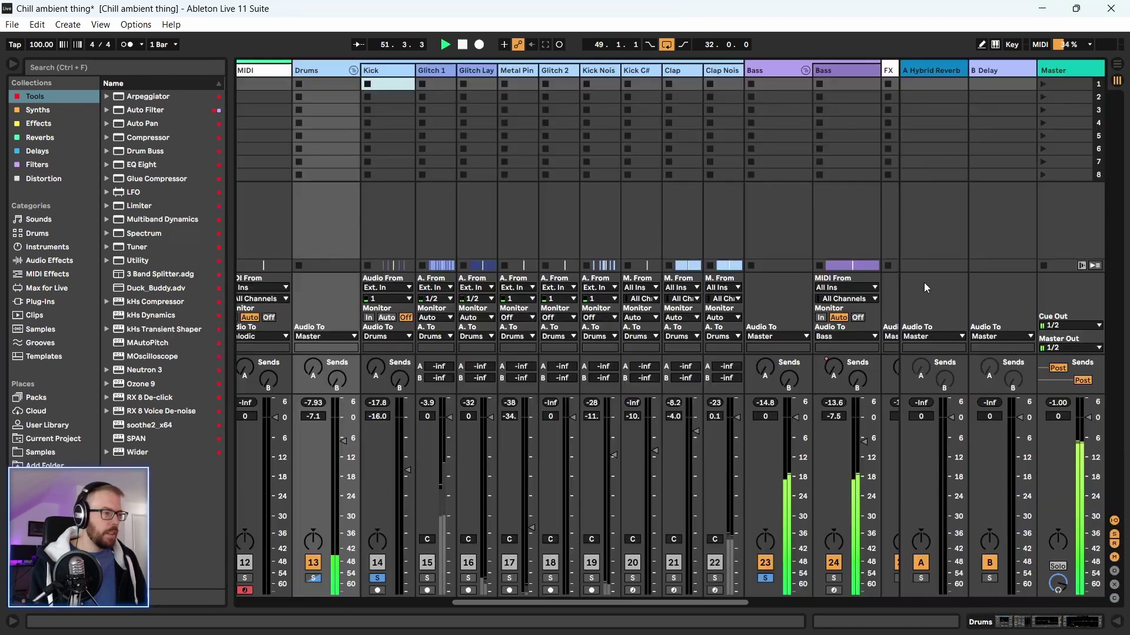
left_click(765, 402)
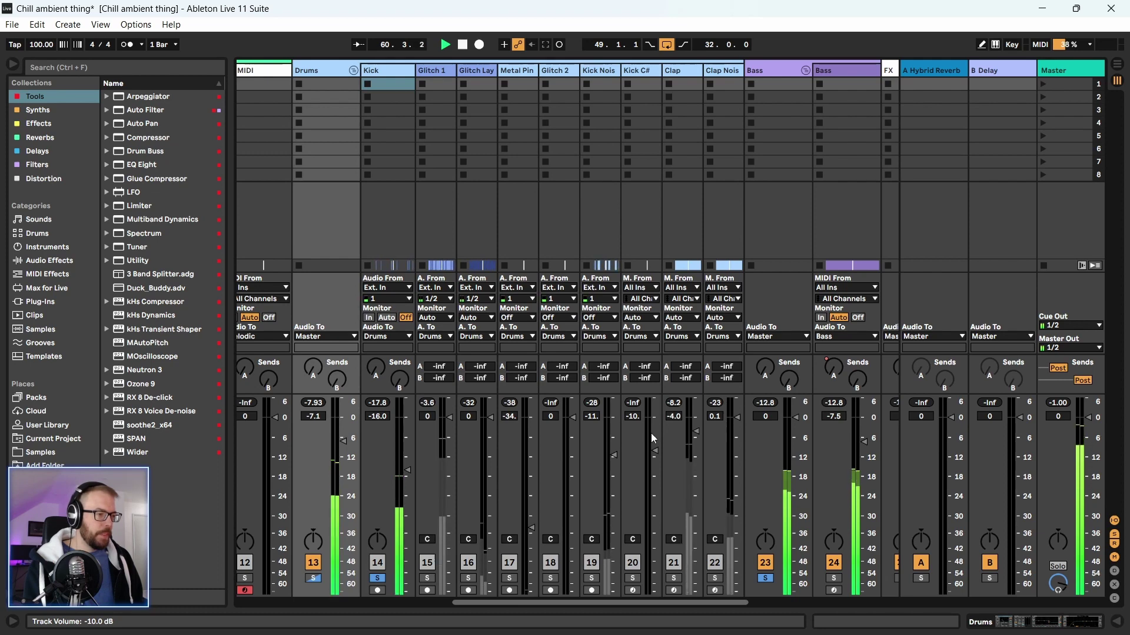
key("Tab")
left_click(466, 304)
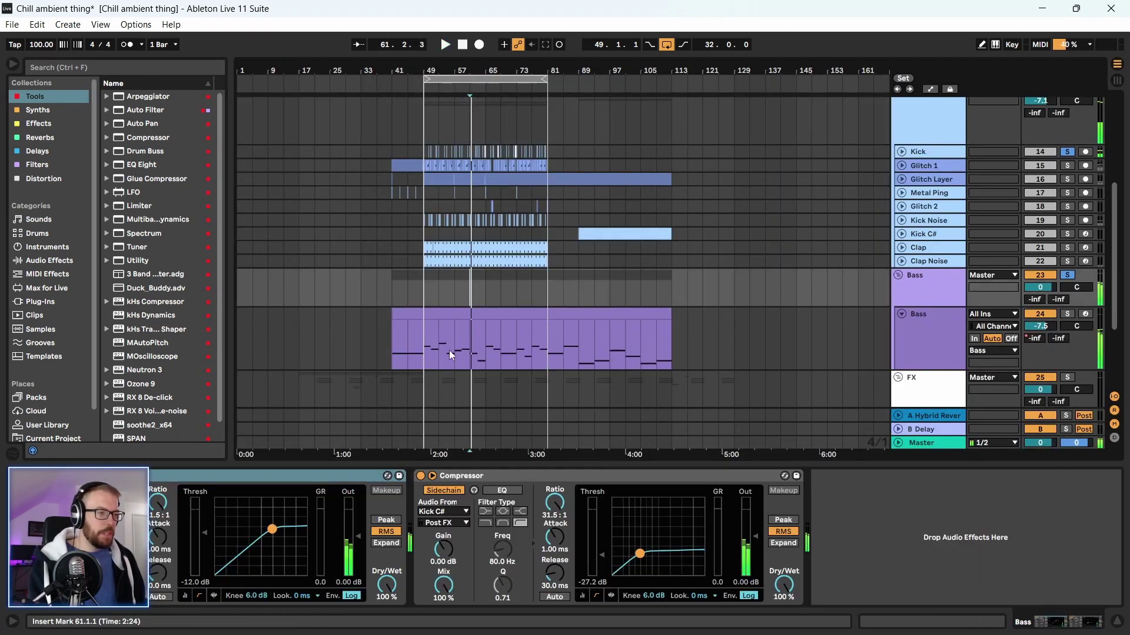
Move the arrangement loop to the Kick C# section, spanning bars 89 to 113
left_click_drag(432, 355, 551, 364)
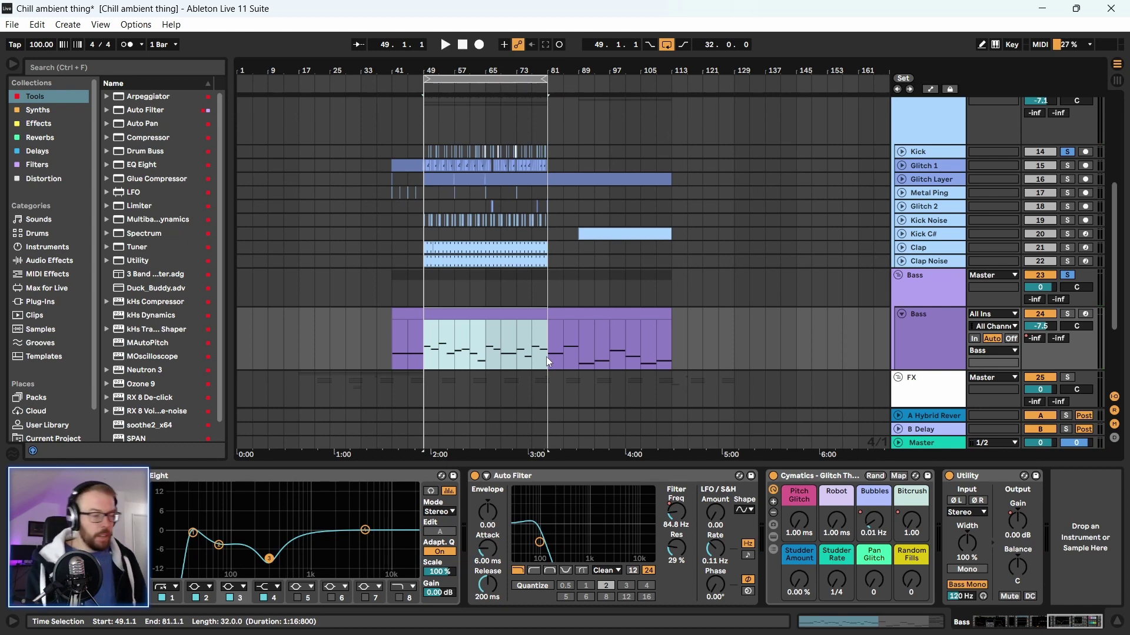
scroll(549, 298, "down", 2)
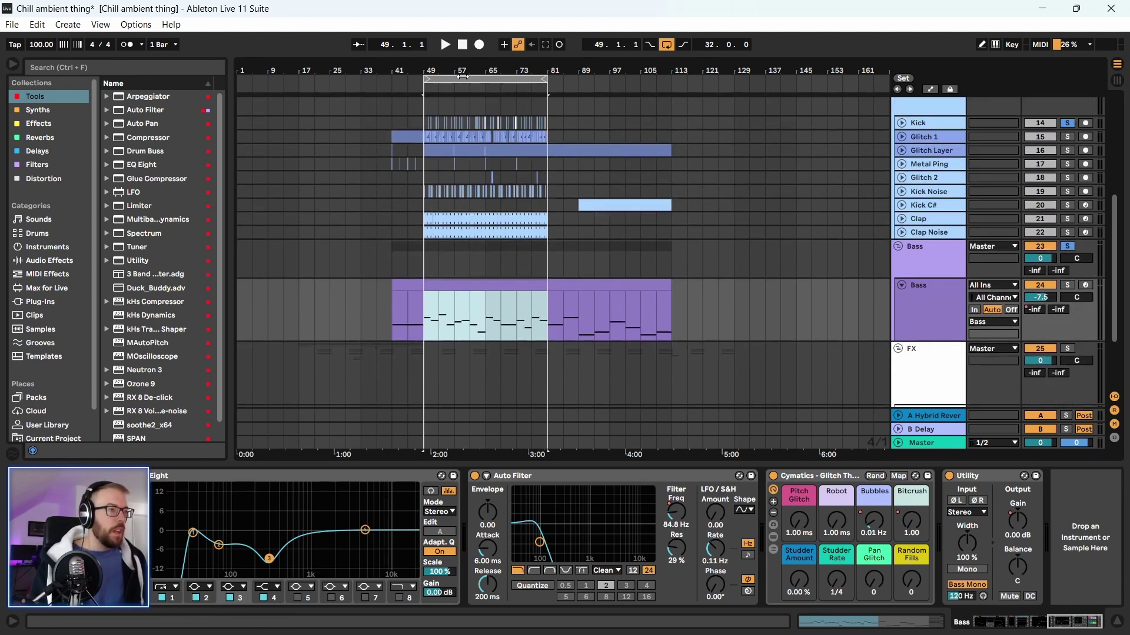
key("Up")
scroll(595, 228, "up", 6)
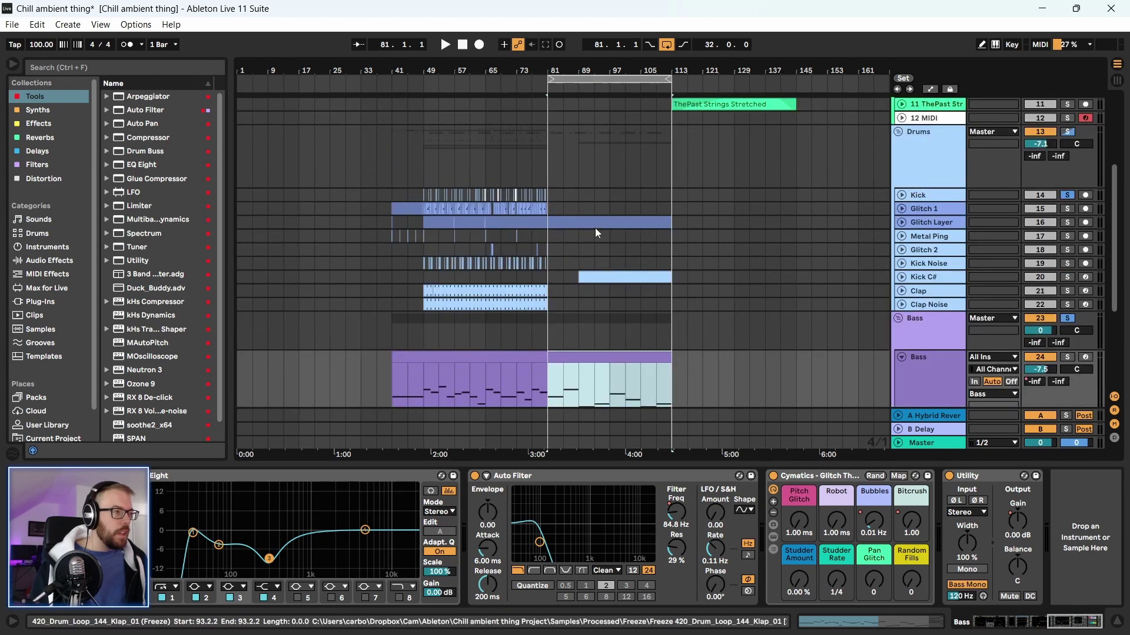
scroll(583, 229, "down", 3)
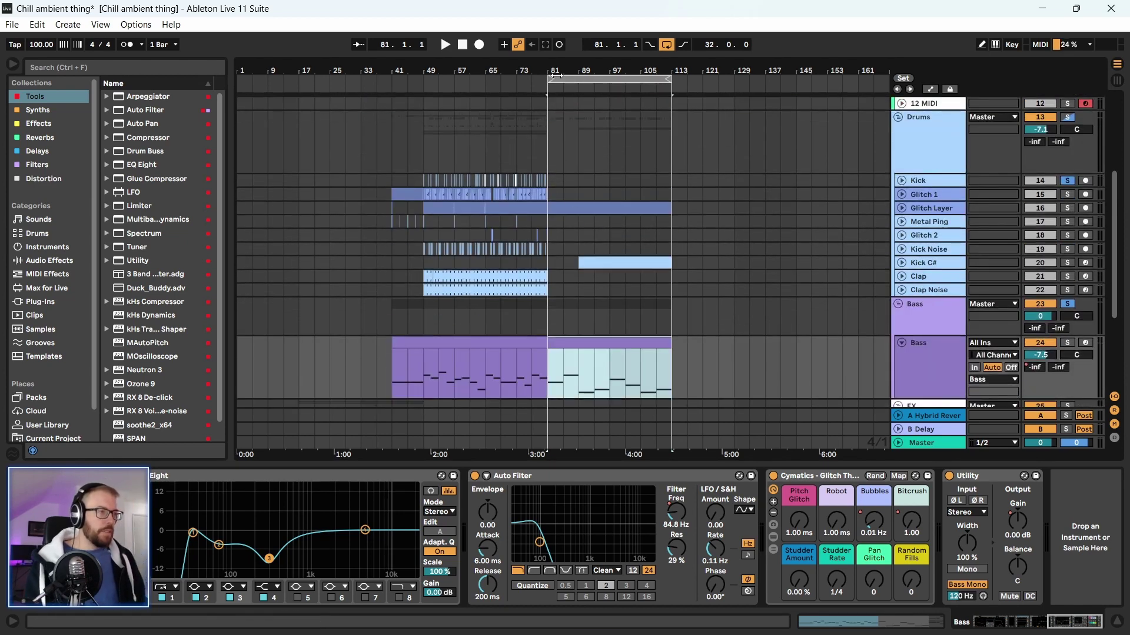
left_click_drag(556, 76, 596, 183)
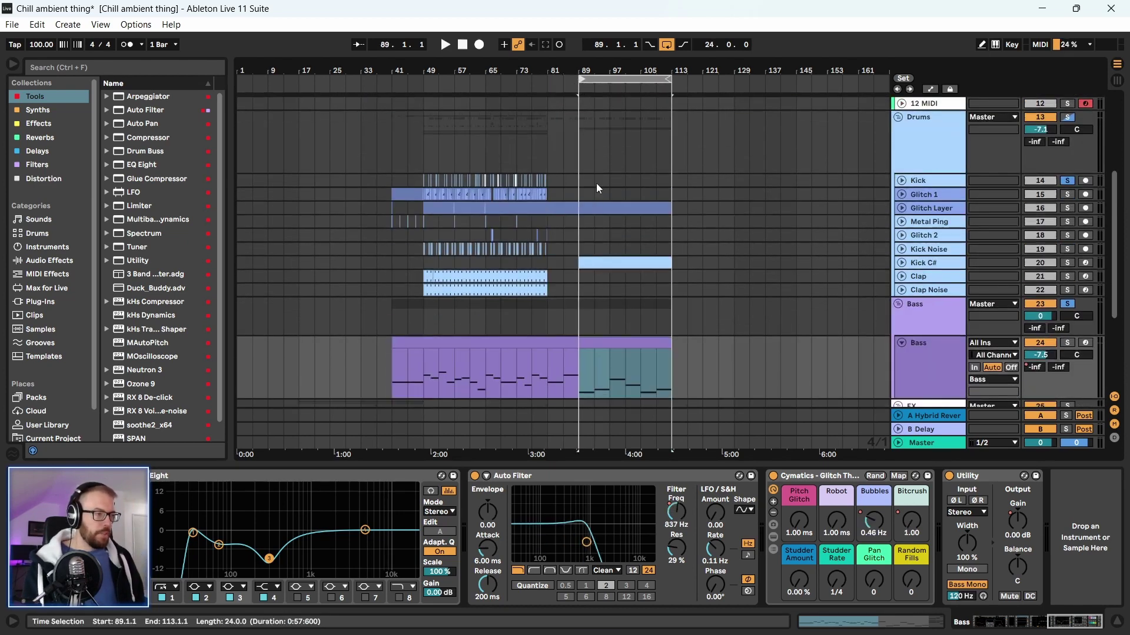
Play the loop from bar 89 with Kick C# also soloed, and widen the Kick C# strip in the Session view mixer
left_click(579, 293)
key("space")
key("Tab")
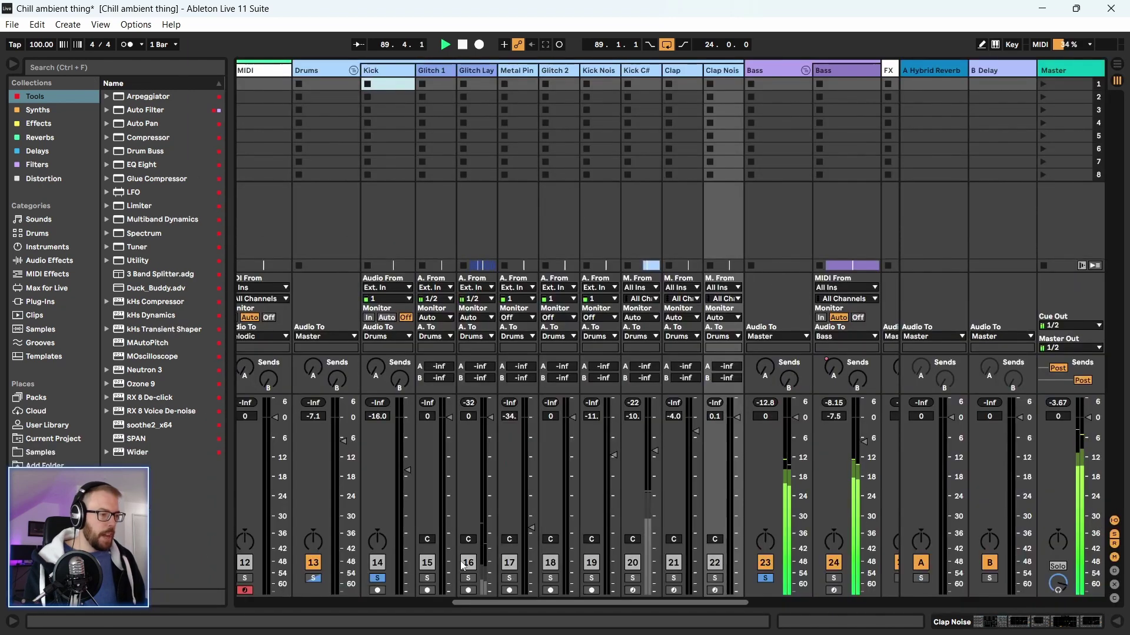
left_click(632, 579)
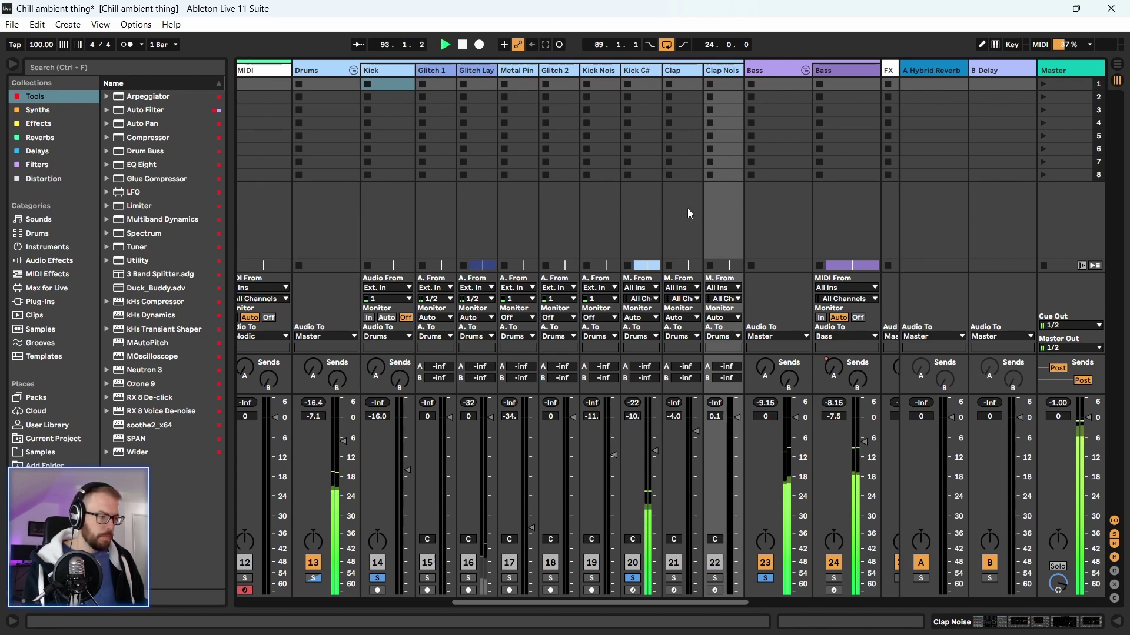
left_click_drag(660, 74, 692, 87)
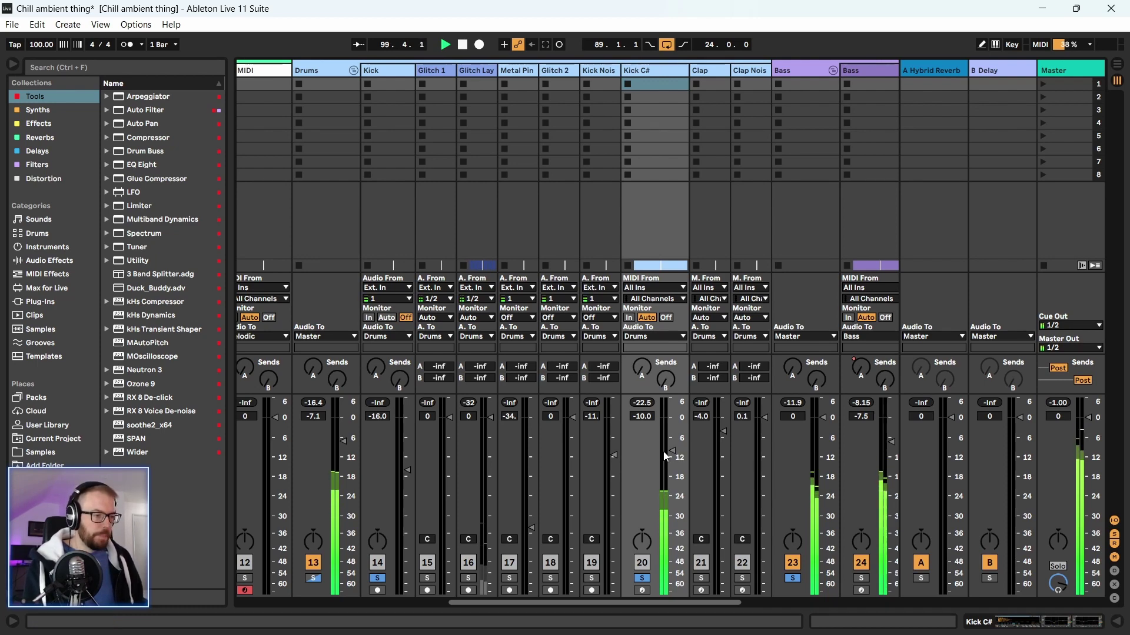
Clear the solos, raise the Kick C# track volume to -5.6 dB, reset its peak level and return to the Arrangement view
left_click(641, 579)
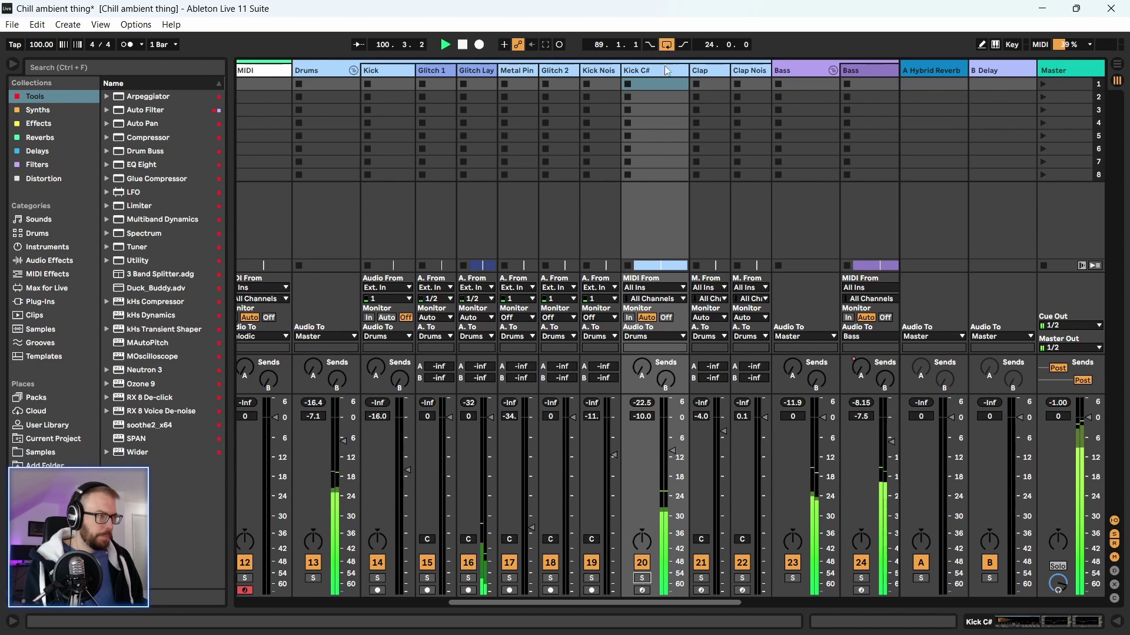
left_click_drag(642, 416, 642, 406)
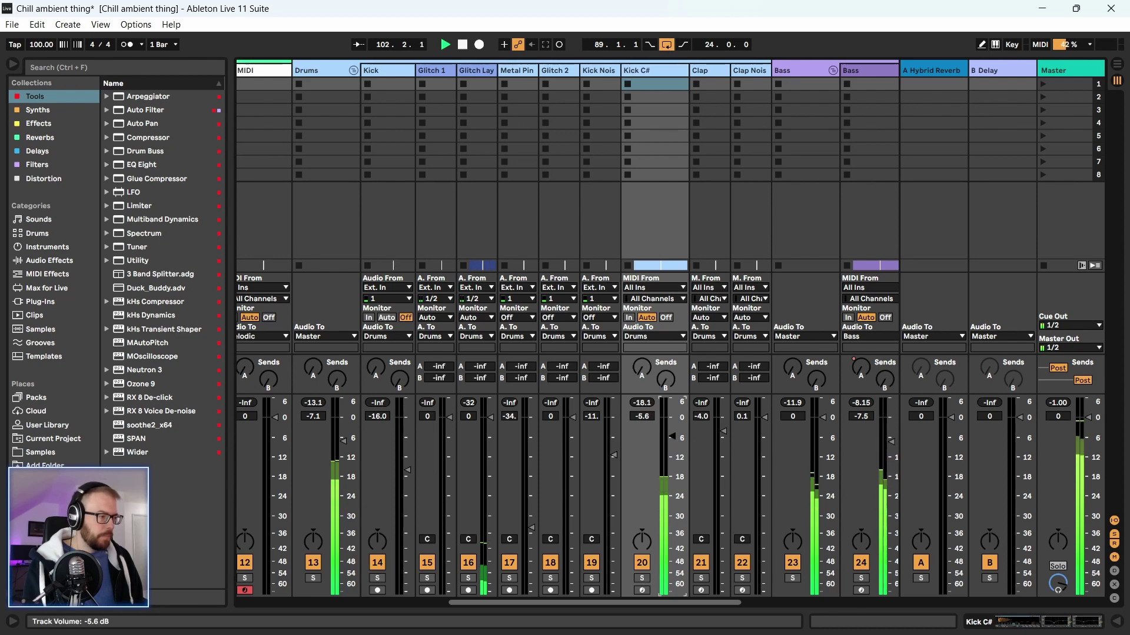
left_click(642, 404)
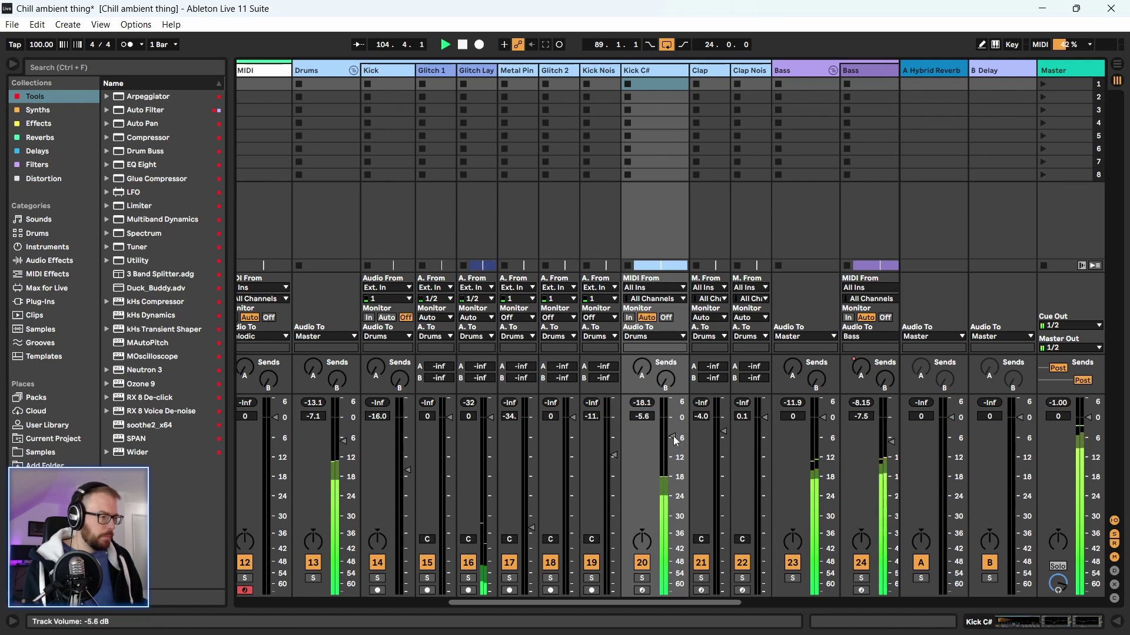
key("Tab")
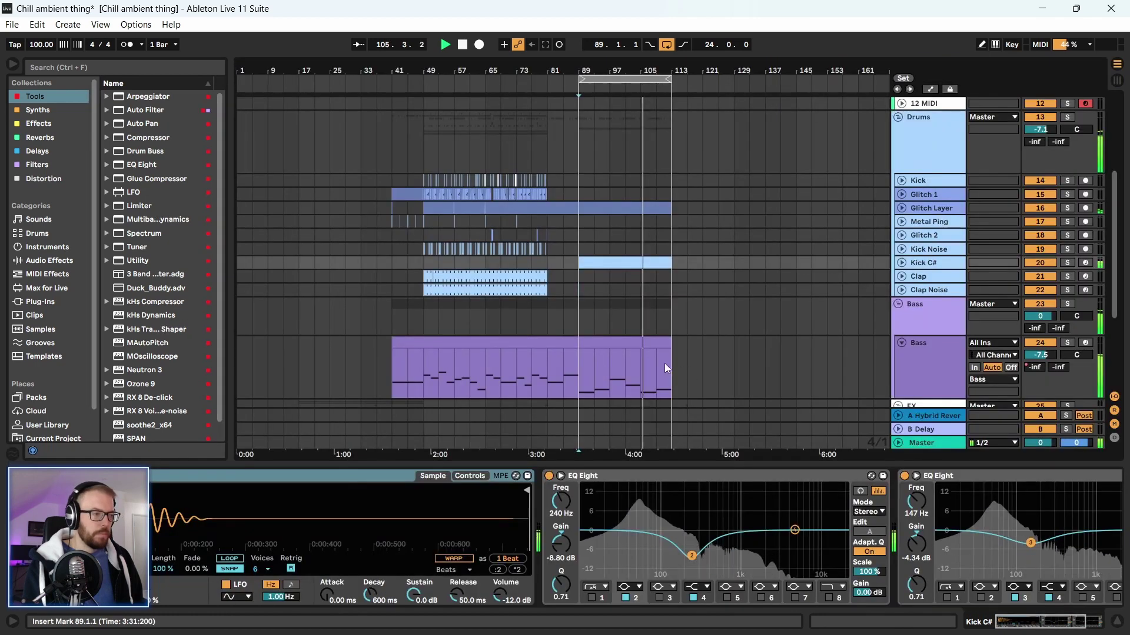
Check the Session mixer, stop playback, and inspect the Bass clip's F#0 and G#0 notes in an enlarged MIDI editor, closing it when done
key("Tab")
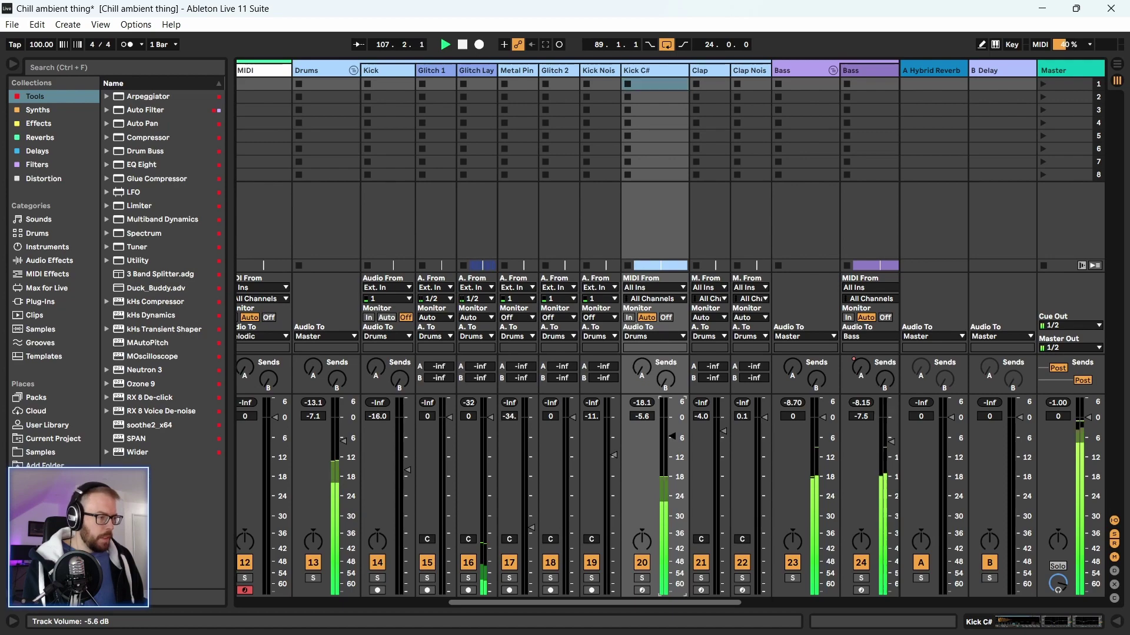
key("Tab")
scroll(548, 329, "down", 3)
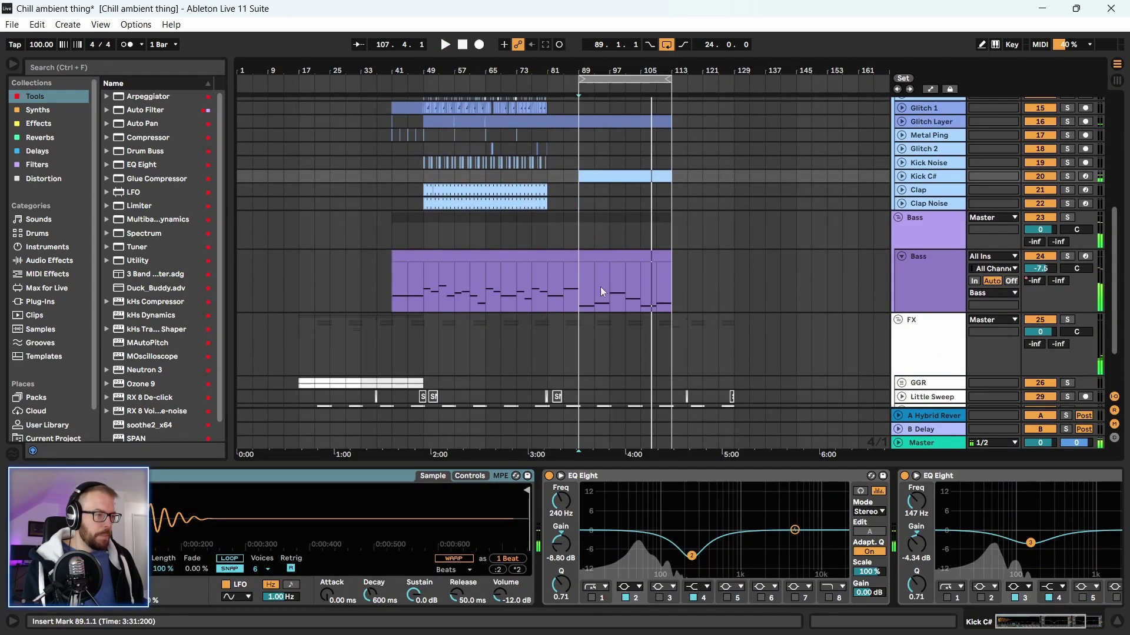
double_click(600, 287)
scroll(706, 324, "down", 3)
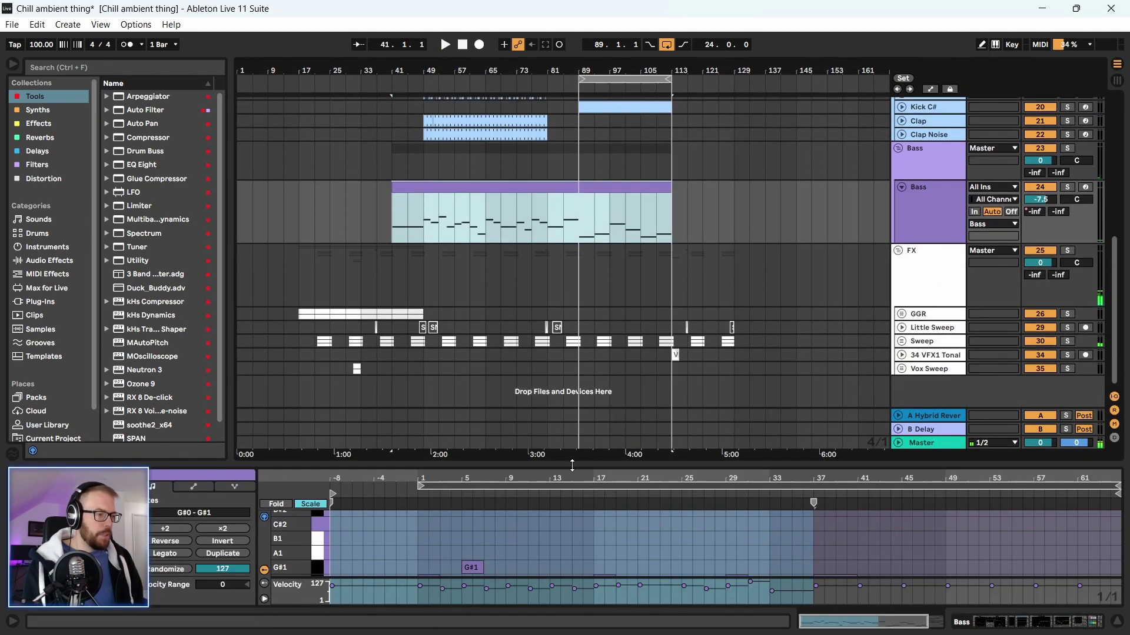
left_click_drag(569, 461, 568, 202)
left_click_drag(836, 310, 919, 331)
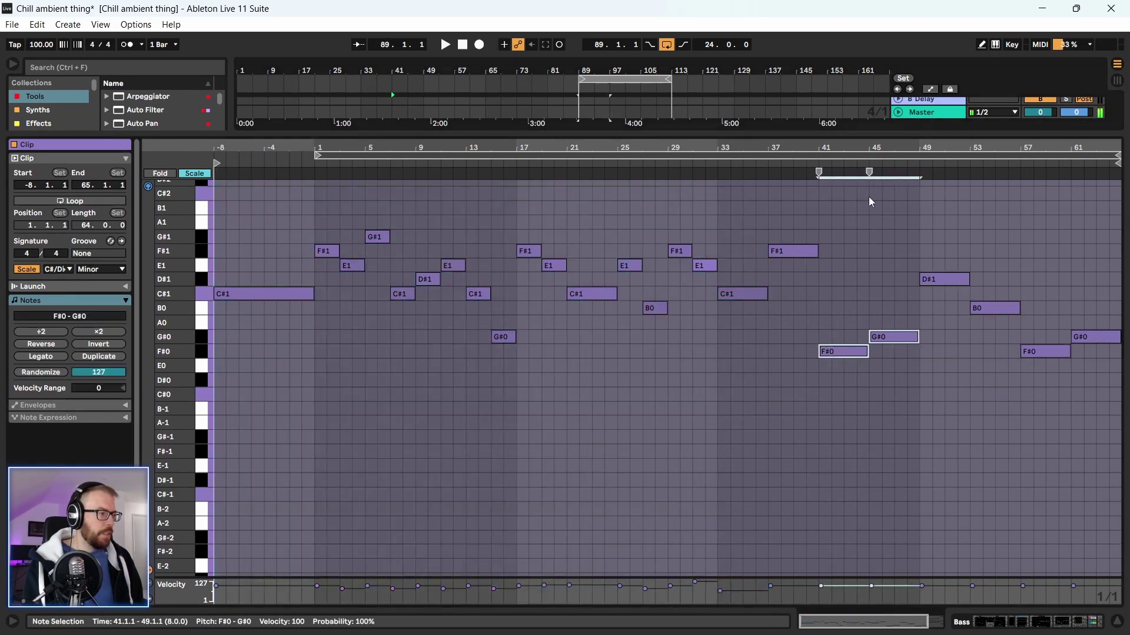
left_click_drag(856, 138, 857, 609)
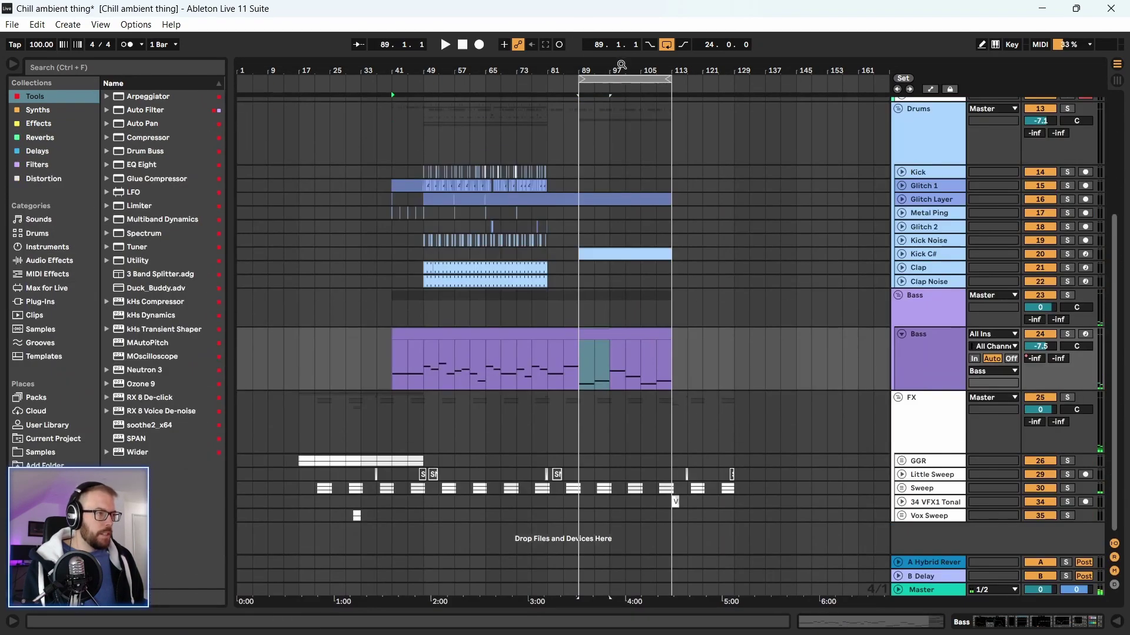
Play the arrangement from bar 89 with only the Bass and Kick C# tracks soloed
left_click_drag(620, 63, 388, 301)
left_click(399, 306)
key("space")
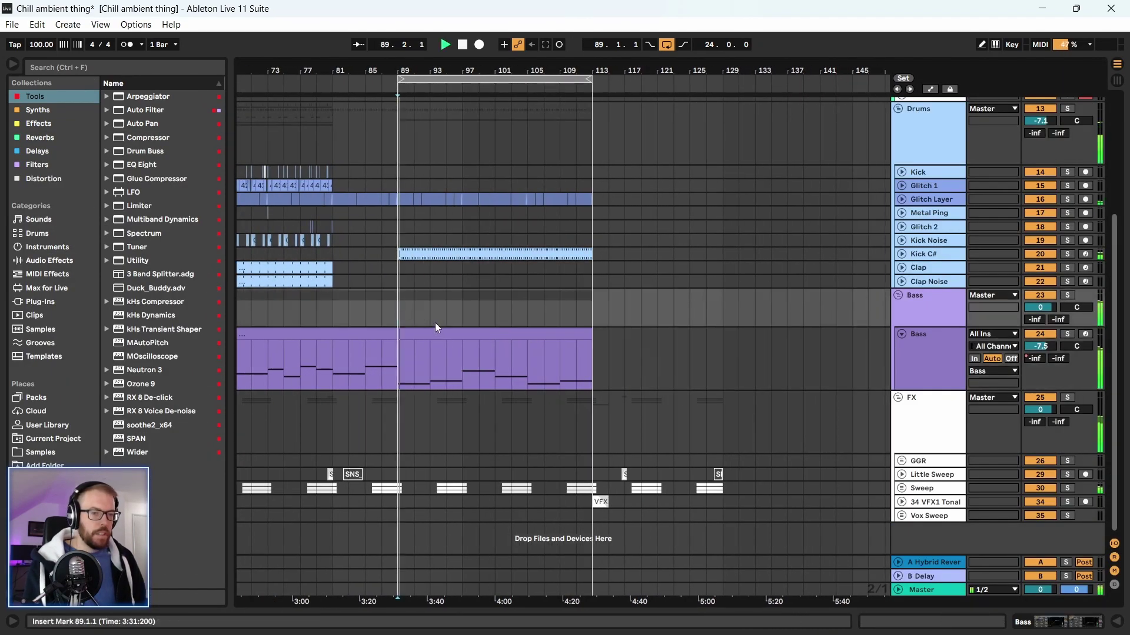
scroll(651, 333, "up", 1)
scroll(651, 333, "down", 1)
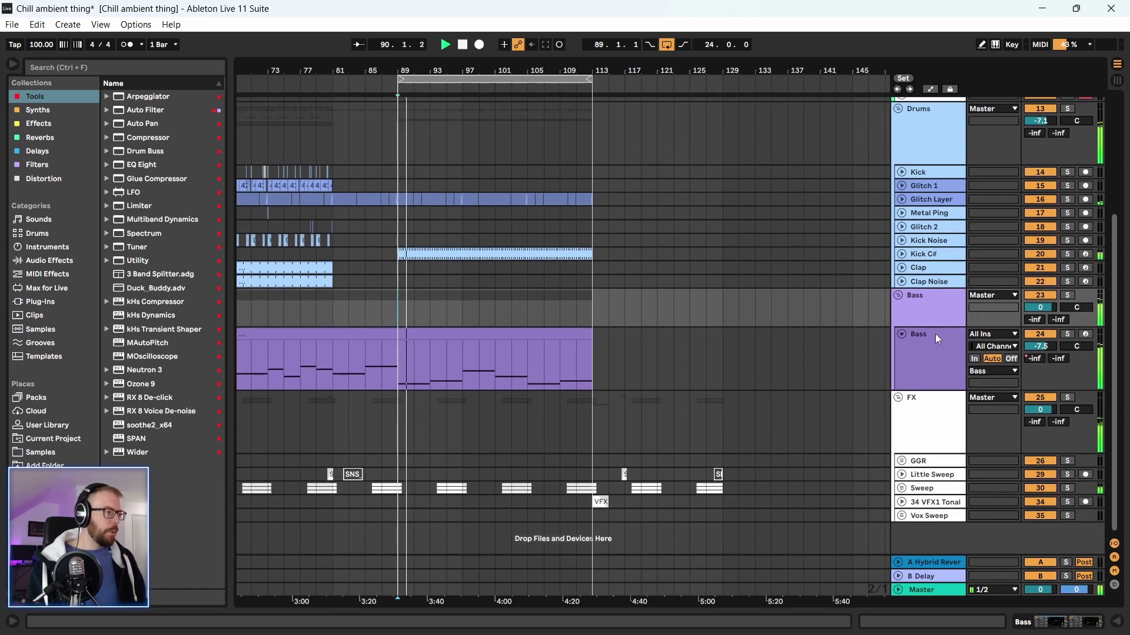
left_click(1071, 334)
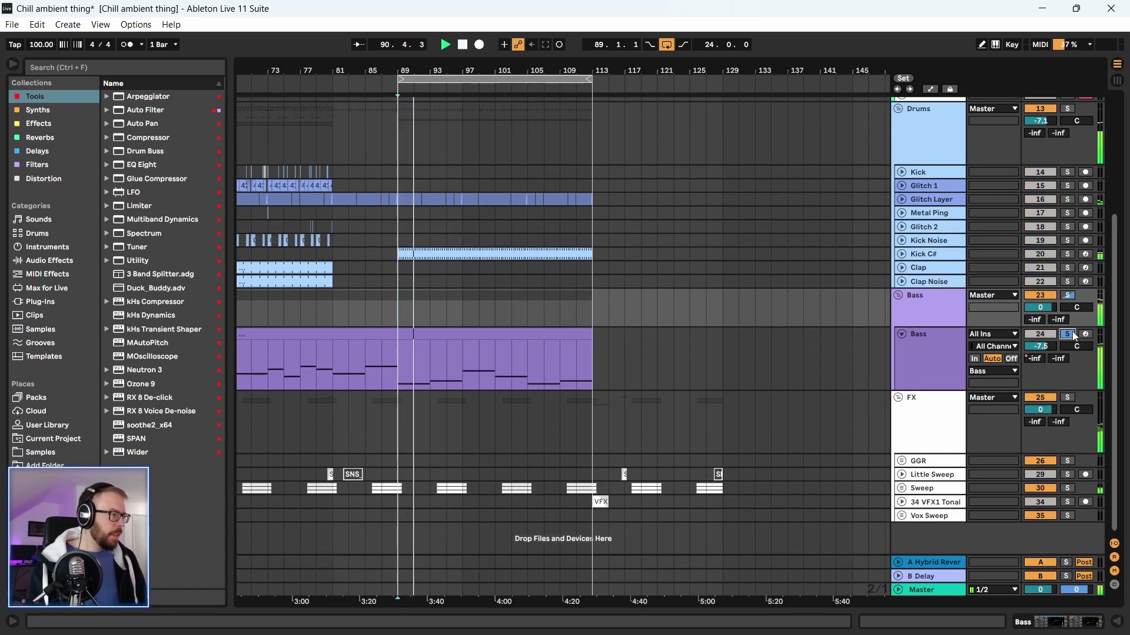
scroll(933, 304, "up", 1)
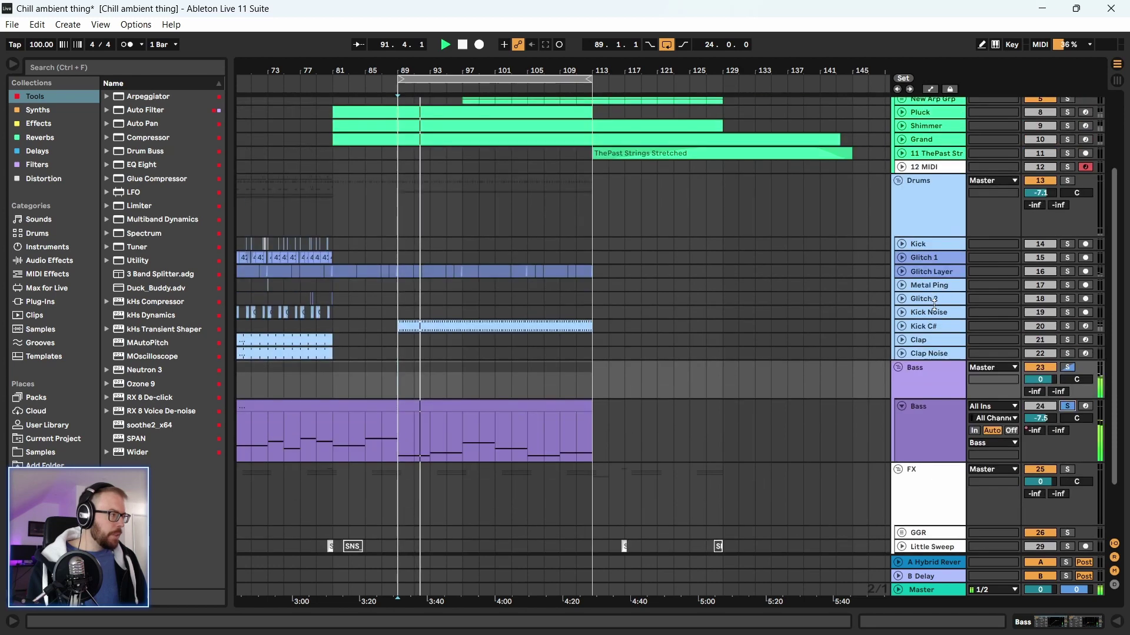
left_click(1066, 326, "ctrl")
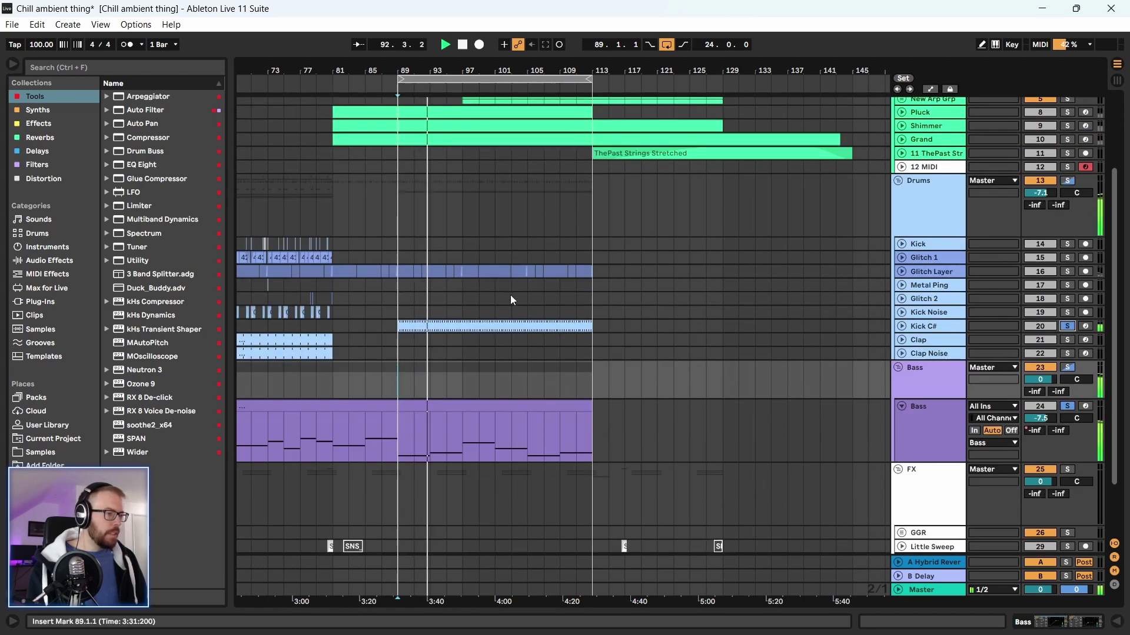
In the Session view, narrow the Kick C# strip, raise its volume to 0 dB and clear the solos, returning to the Arrangement view
key("Tab")
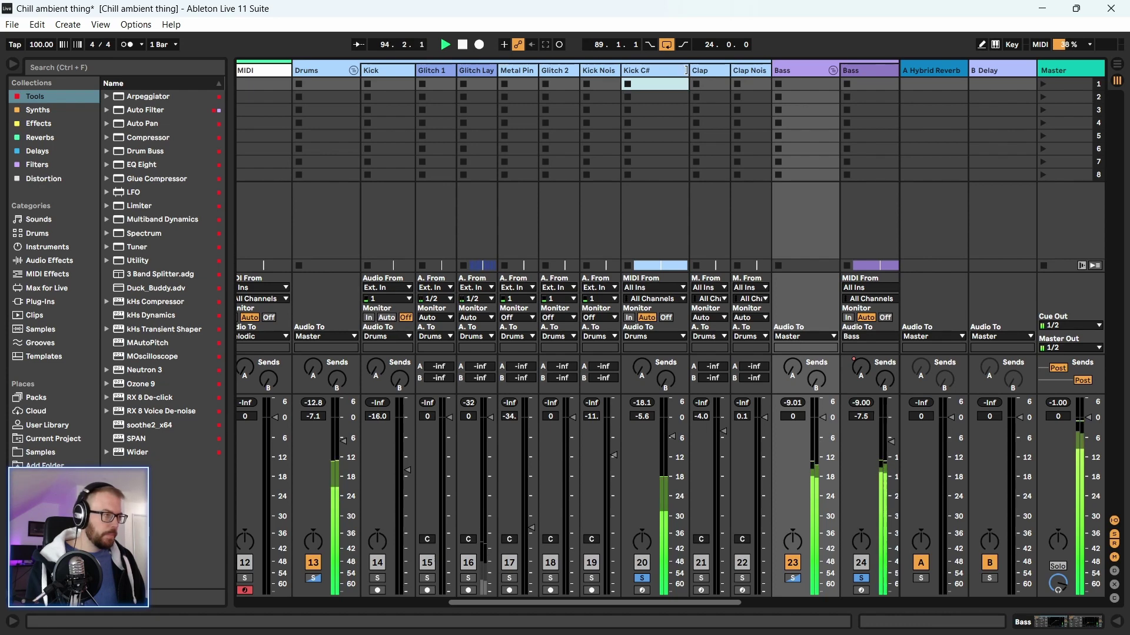
mouse_move(686, 70)
left_mouse_down()
mouse_move(665, 77)
mouse_move(676, 75)
left_mouse_up()
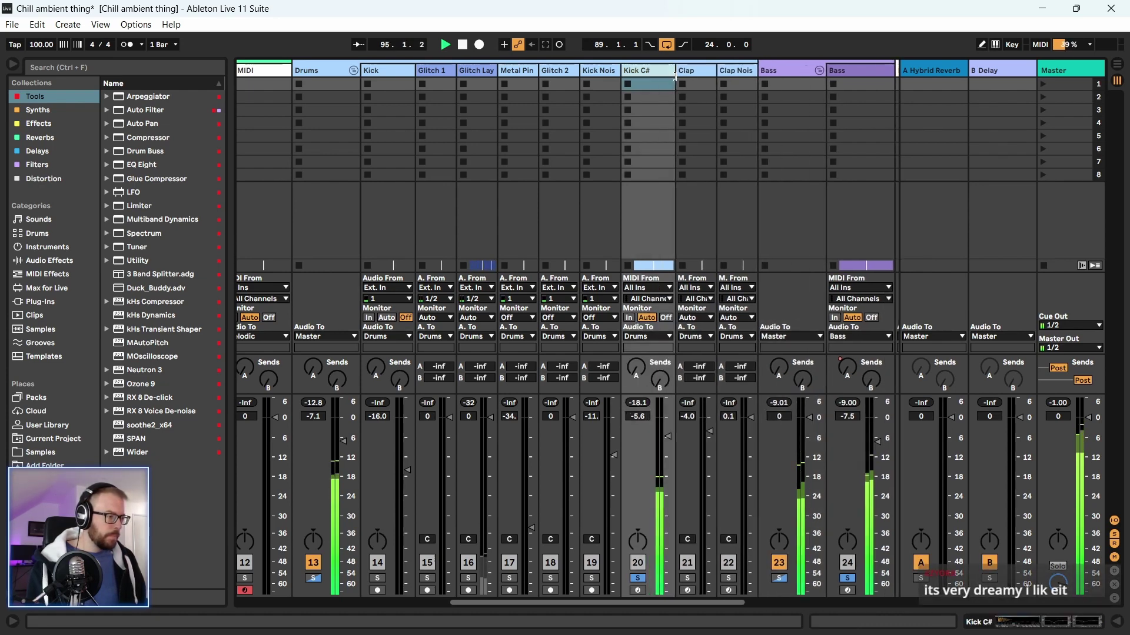
mouse_move(669, 442)
left_mouse_down()
mouse_move(667, 414)
mouse_move(670, 423)
left_mouse_up()
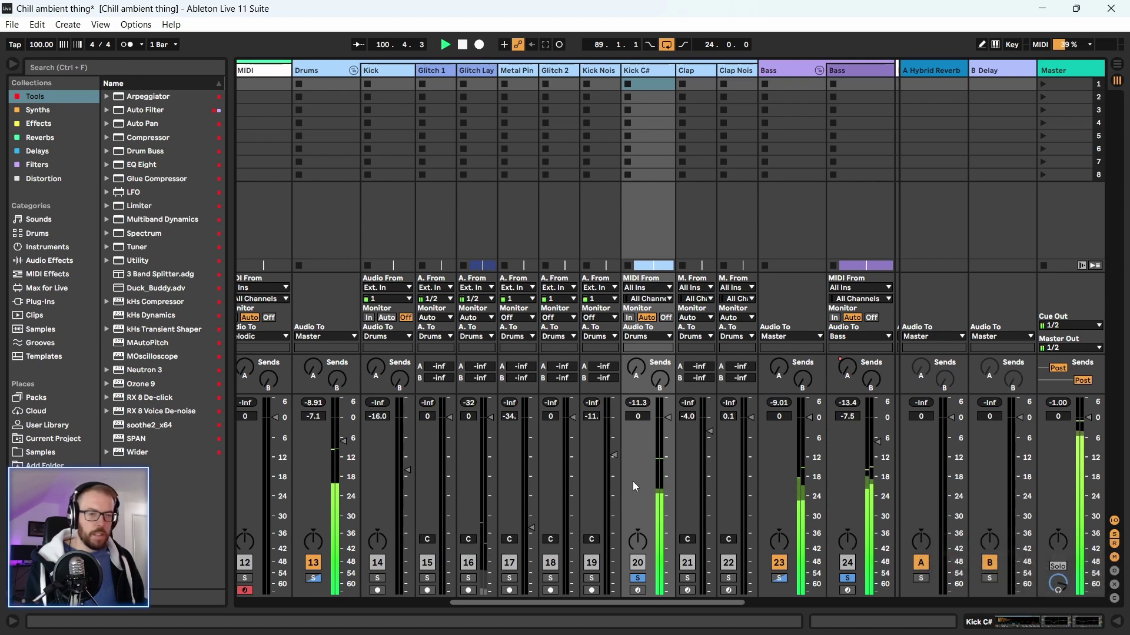
left_click(638, 578)
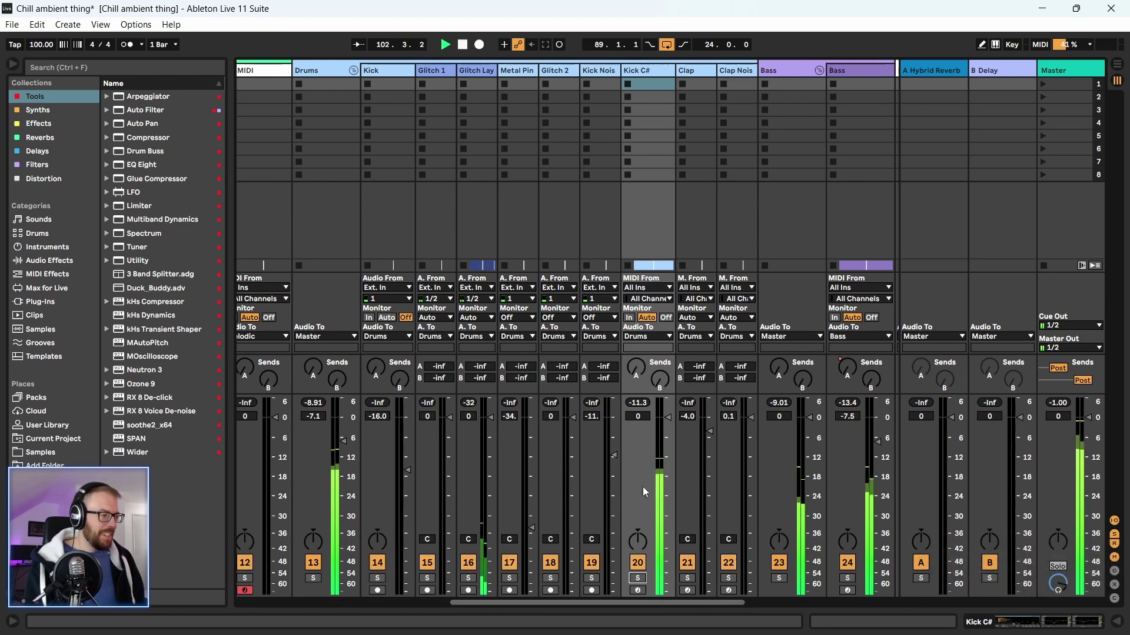
key("Tab")
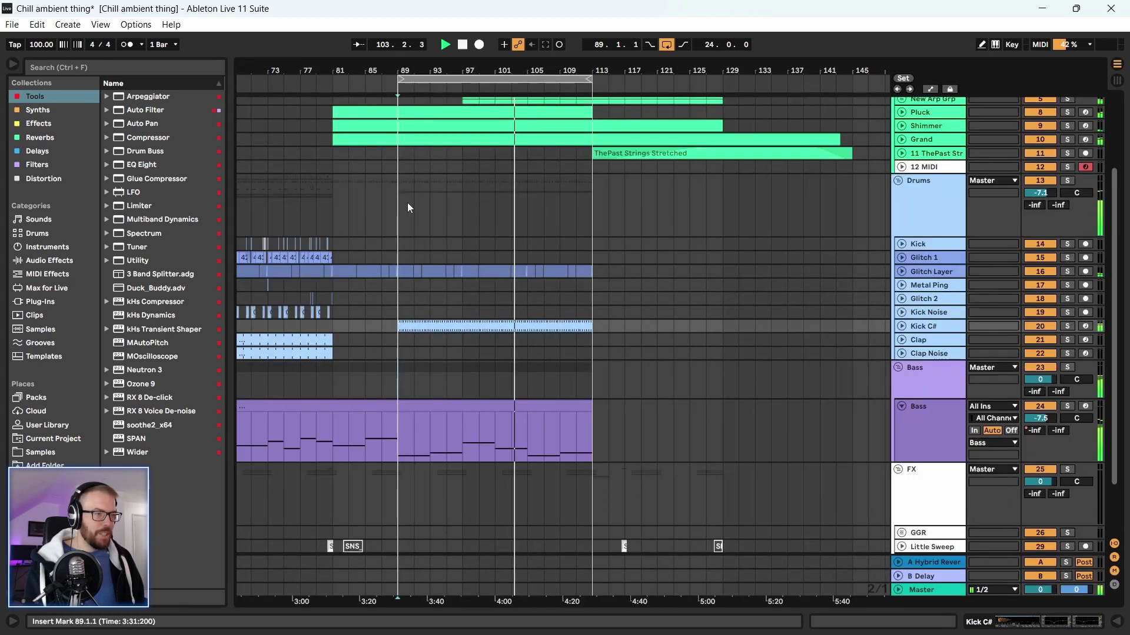
Unfold the Kick C# track in the arrangement, set its volume to -3 dB and check the level in the Session mixer
left_click_drag(424, 67, 592, 67)
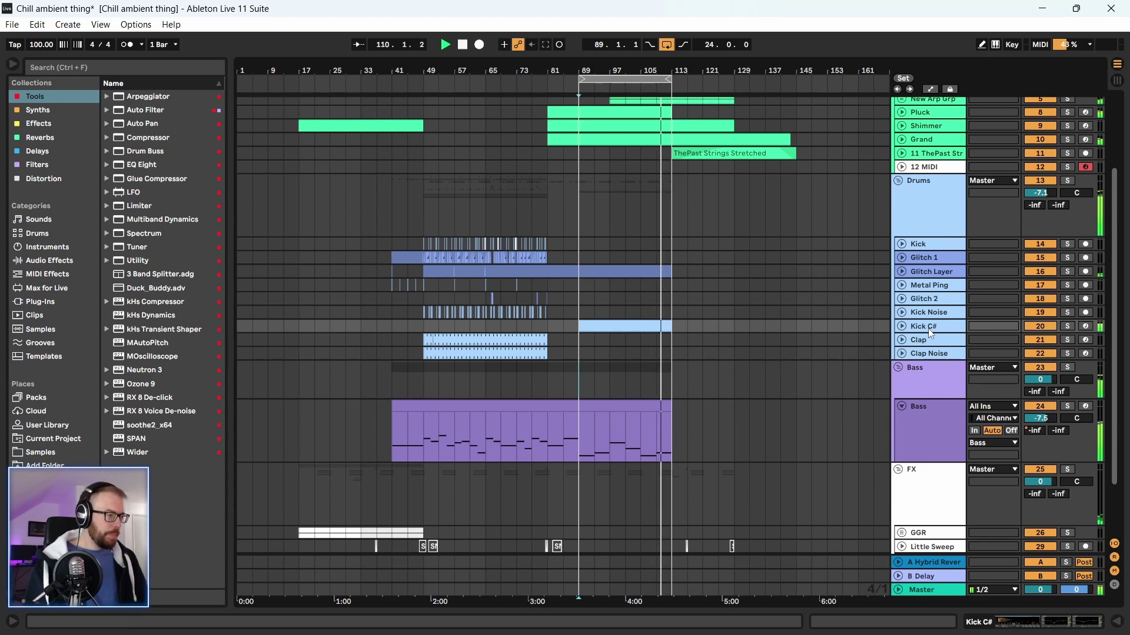
left_click(901, 326)
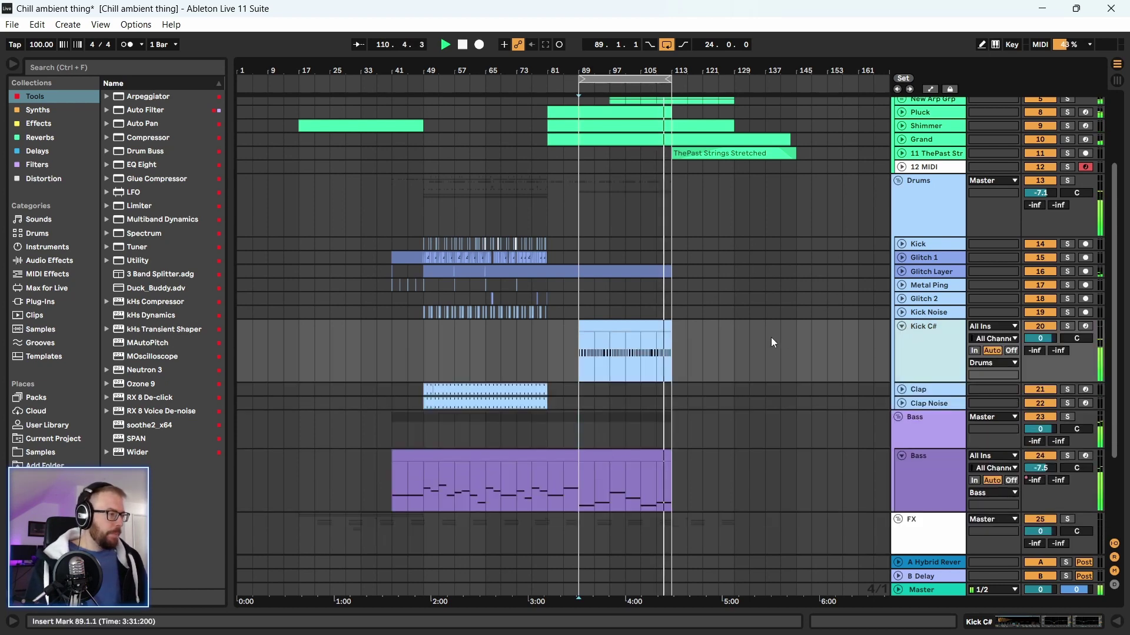
scroll(771, 337, "down", 2)
type("-3")
key("Return")
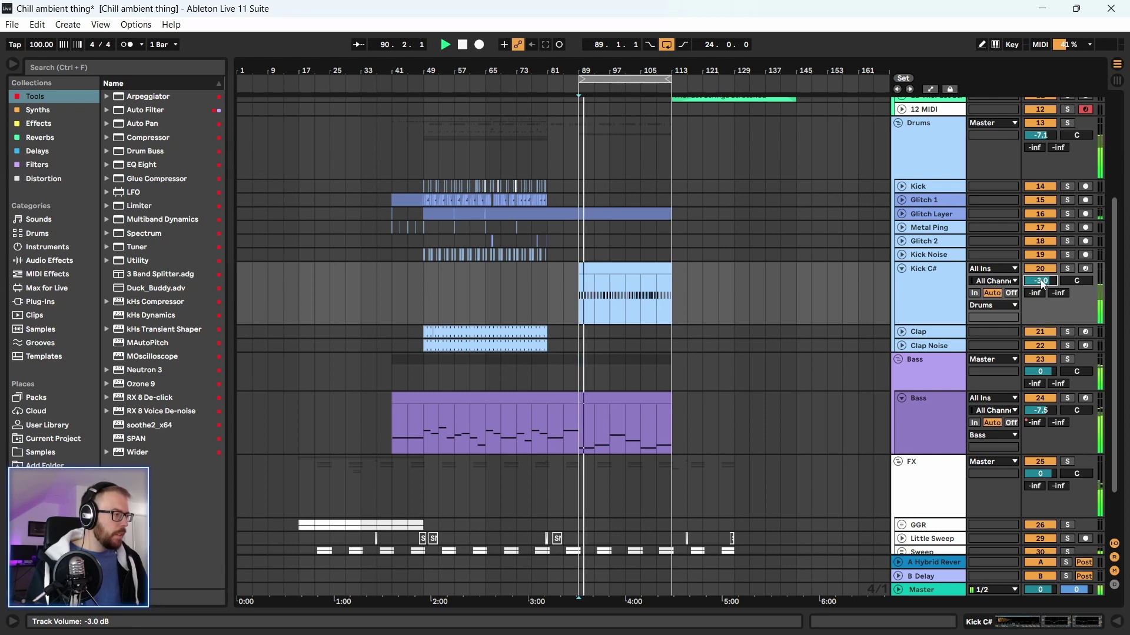
key("Tab")
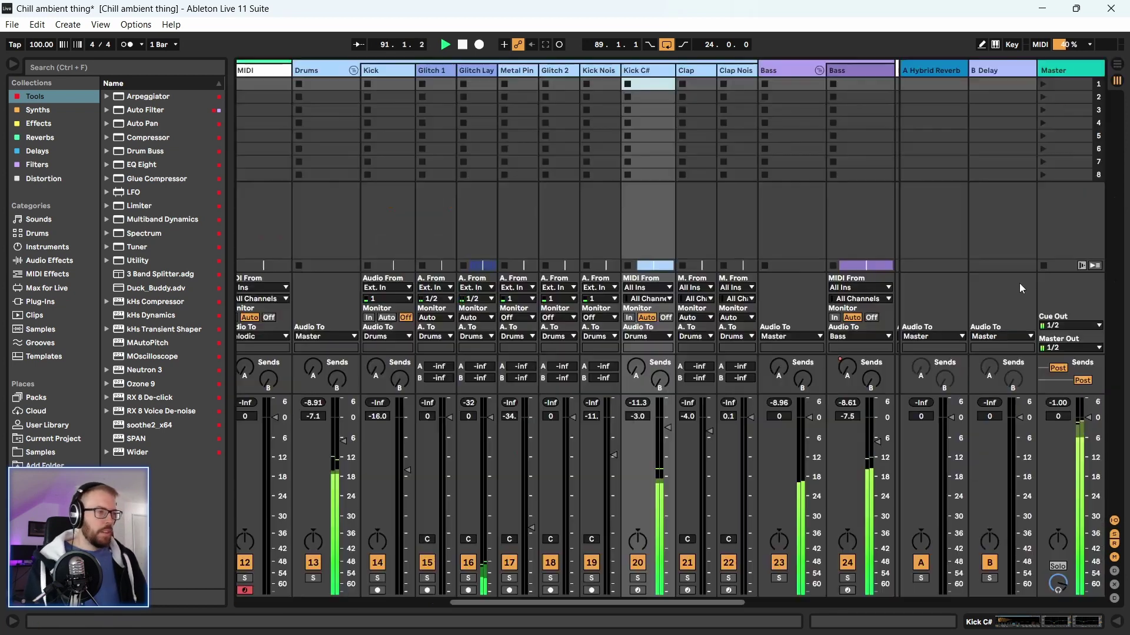
key("Tab")
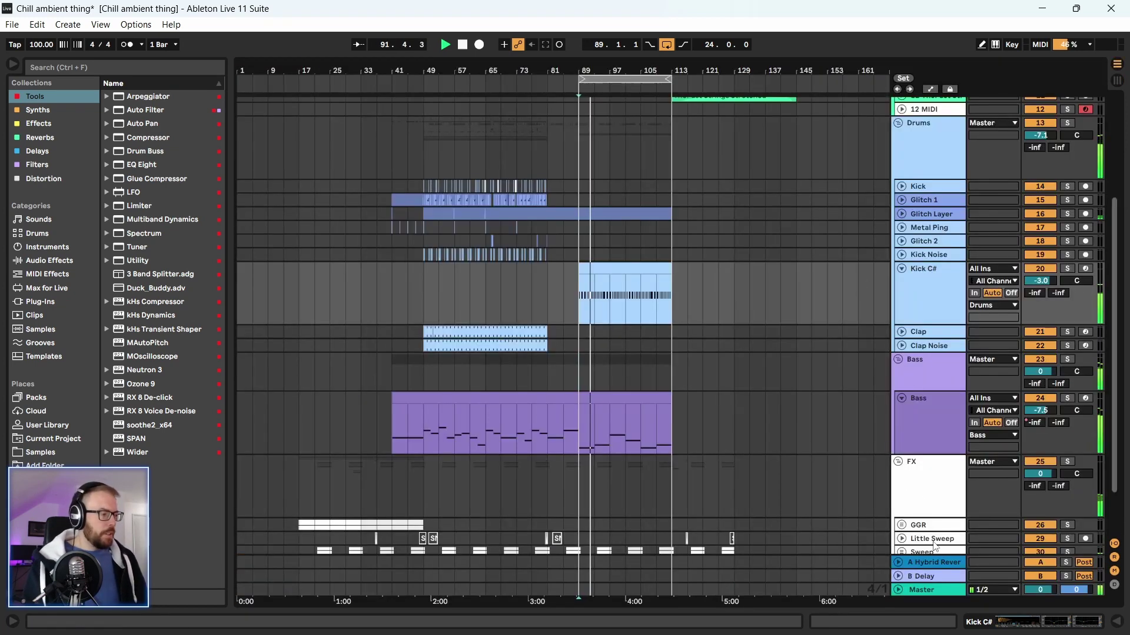
Review the Master track's Ozone 9 modules: Maximizer, Imager, Equalizer 1, Dynamic EQ and Dynamics, and hide the plug-in window
double_click(936, 592)
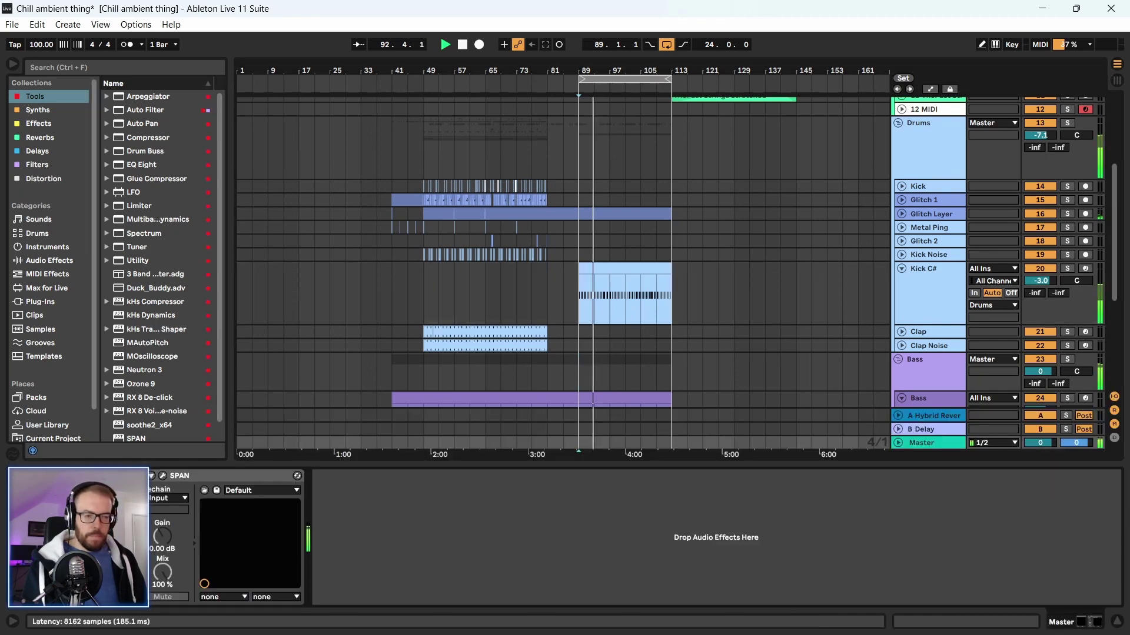
key("ctrl+alt+p")
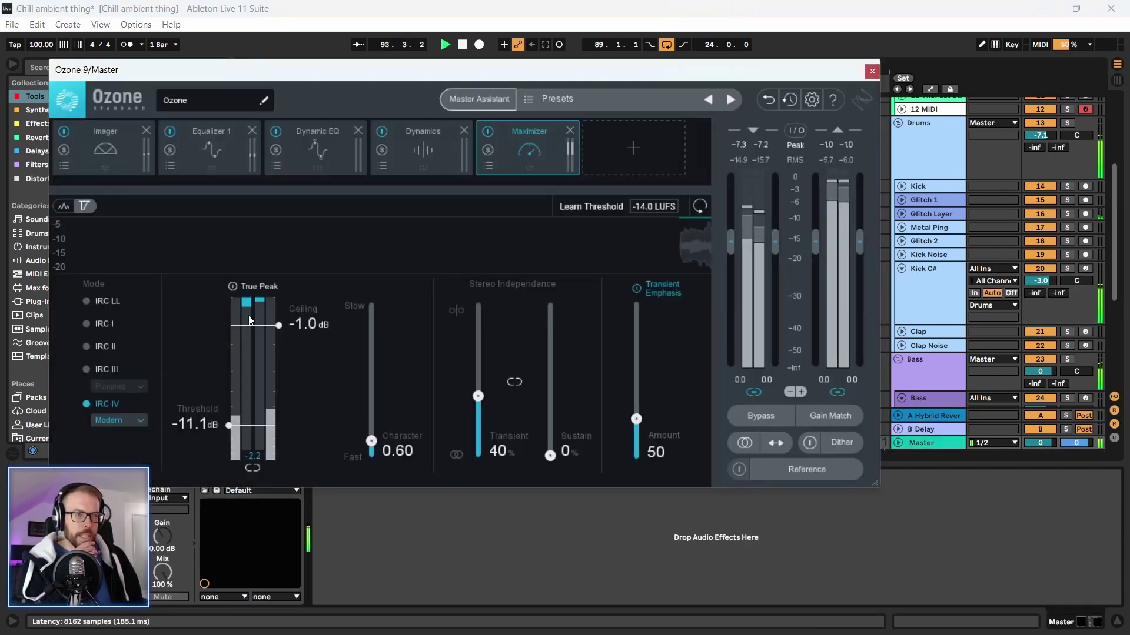
left_click_drag(328, 74, 341, 77)
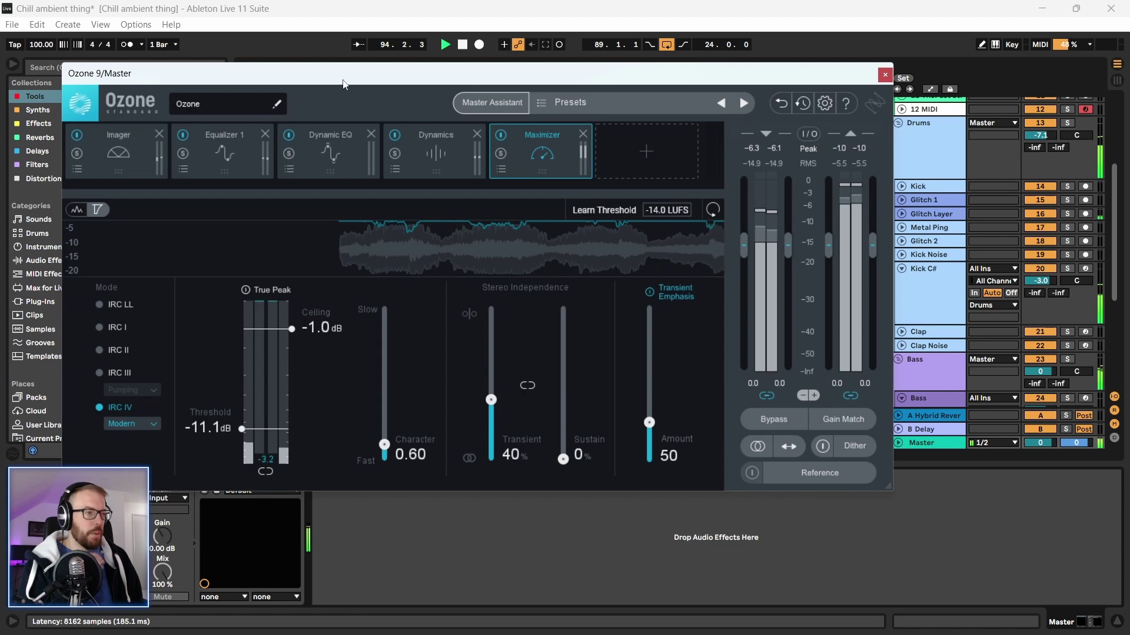
left_click(118, 152)
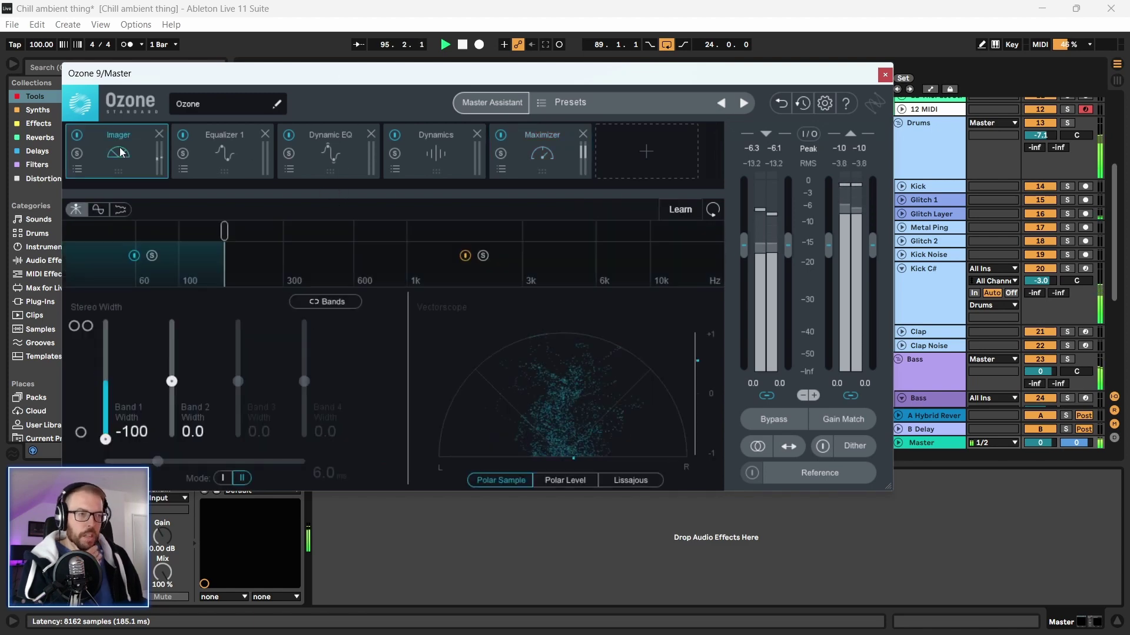
left_click(234, 159)
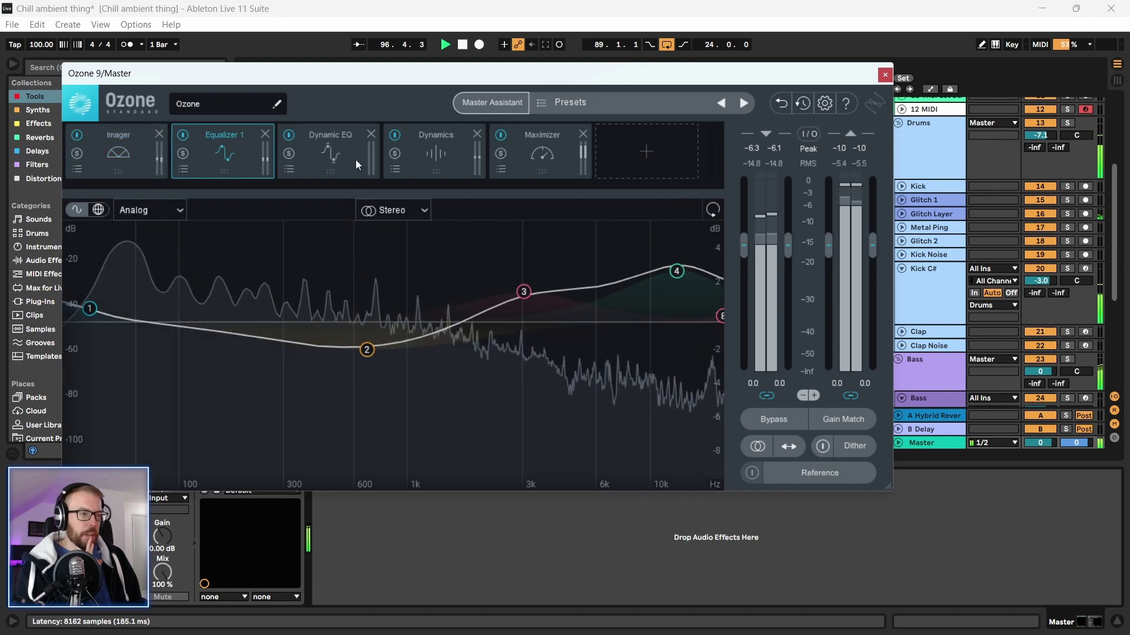
mouse_move(344, 78)
left_mouse_down()
mouse_move(314, 76)
mouse_move(332, 77)
left_mouse_up()
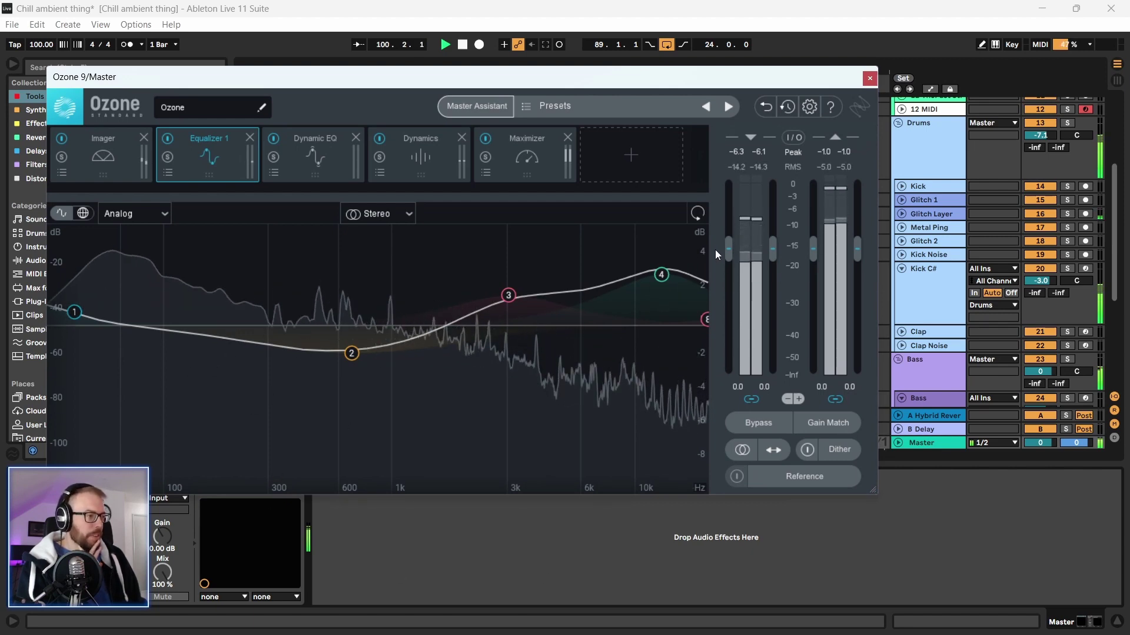
left_click(321, 150)
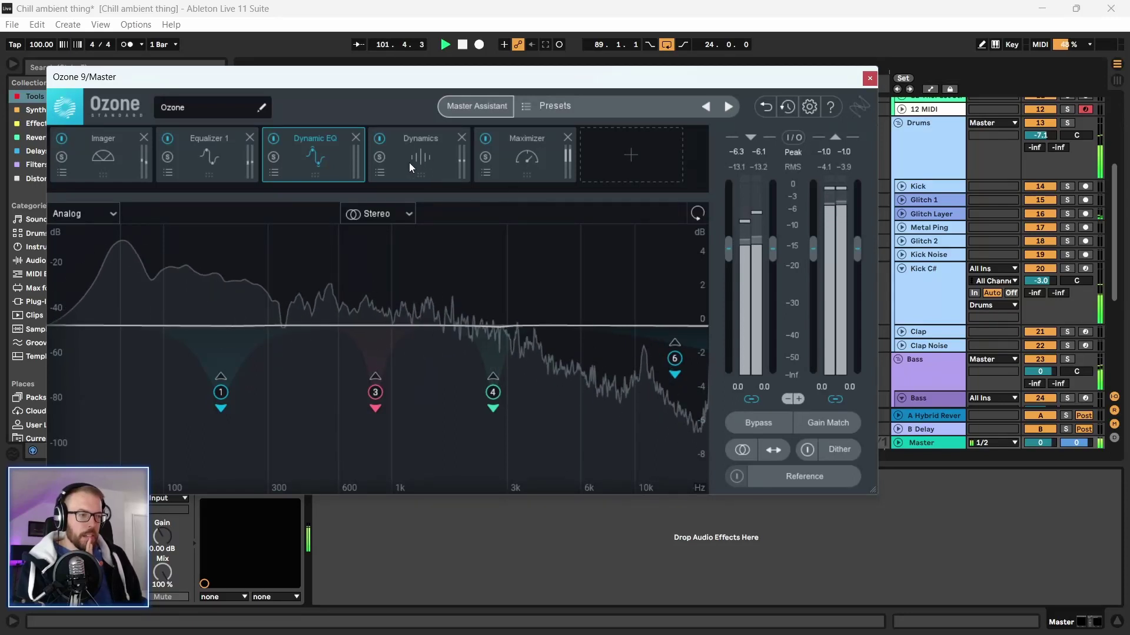
left_click(408, 162)
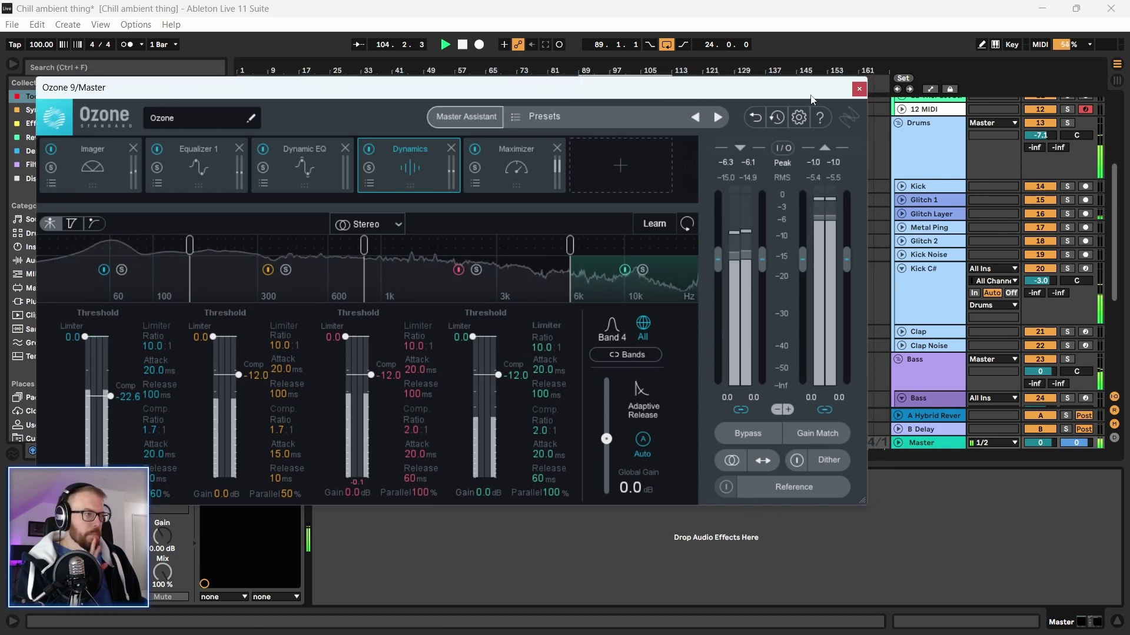
key("ctrl+alt+p")
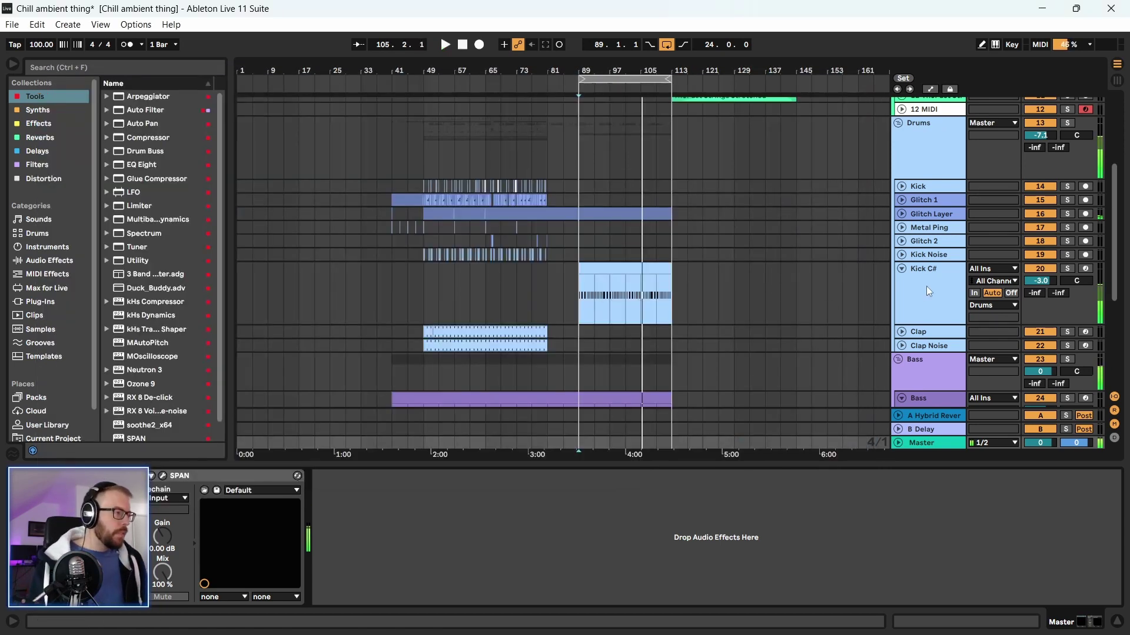
Show the Kick C# track's device chain and examine its sampler and two EQ Eight devices
left_click(928, 291)
left_click(1056, 628)
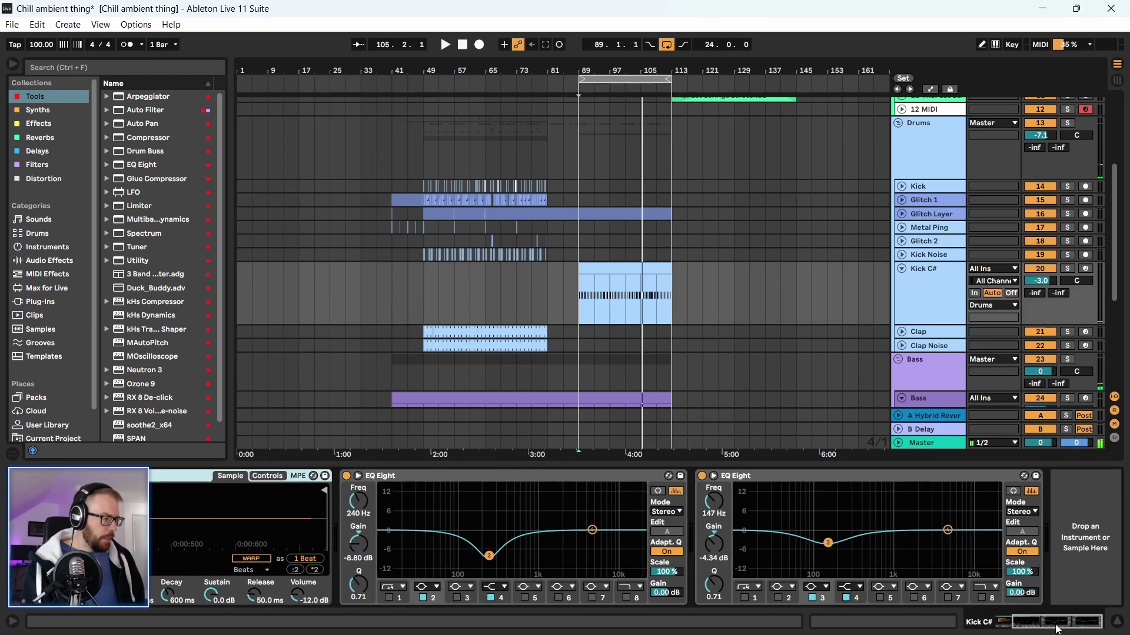
left_click(1038, 628)
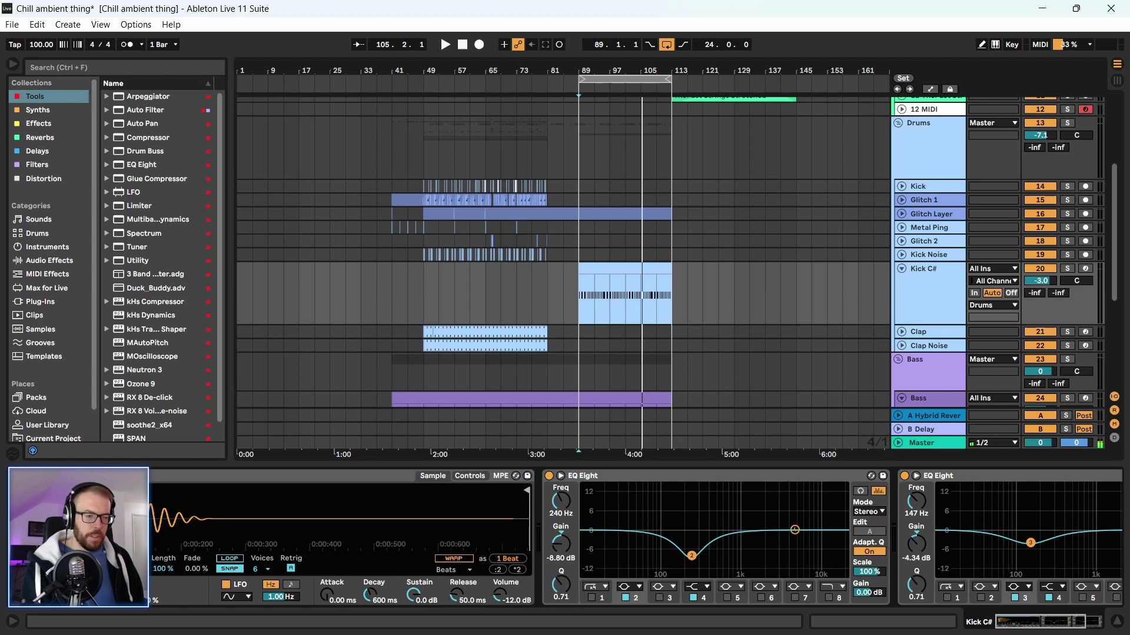
left_click(83, 476)
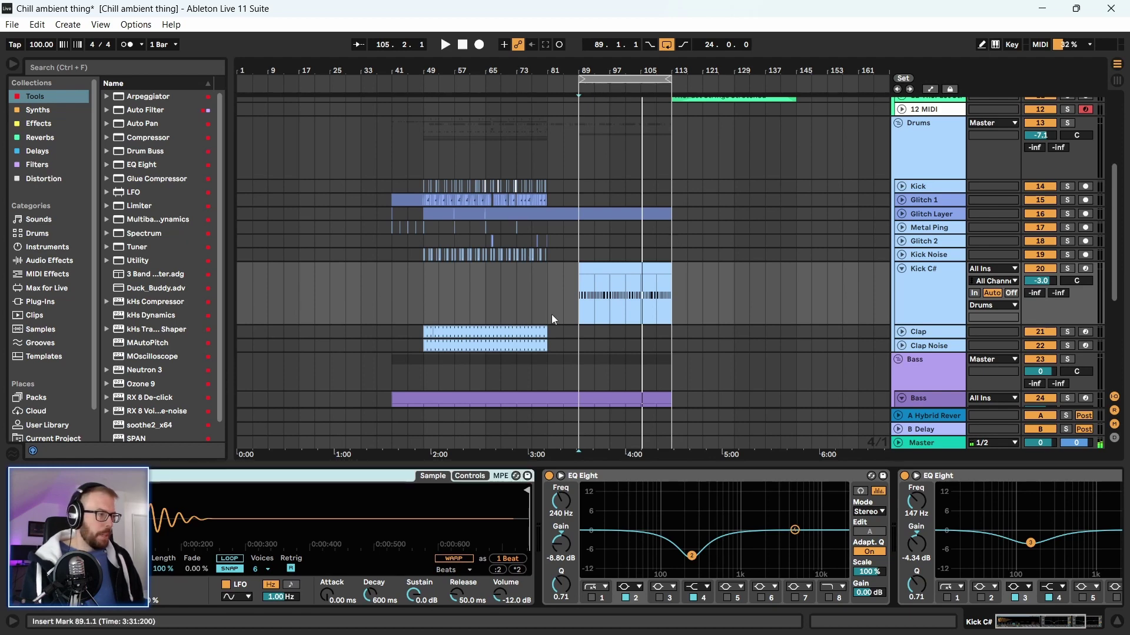
Play the loop from bar 89 and bring up the Bass track's device chain
key("space")
scroll(496, 330, "down", 2)
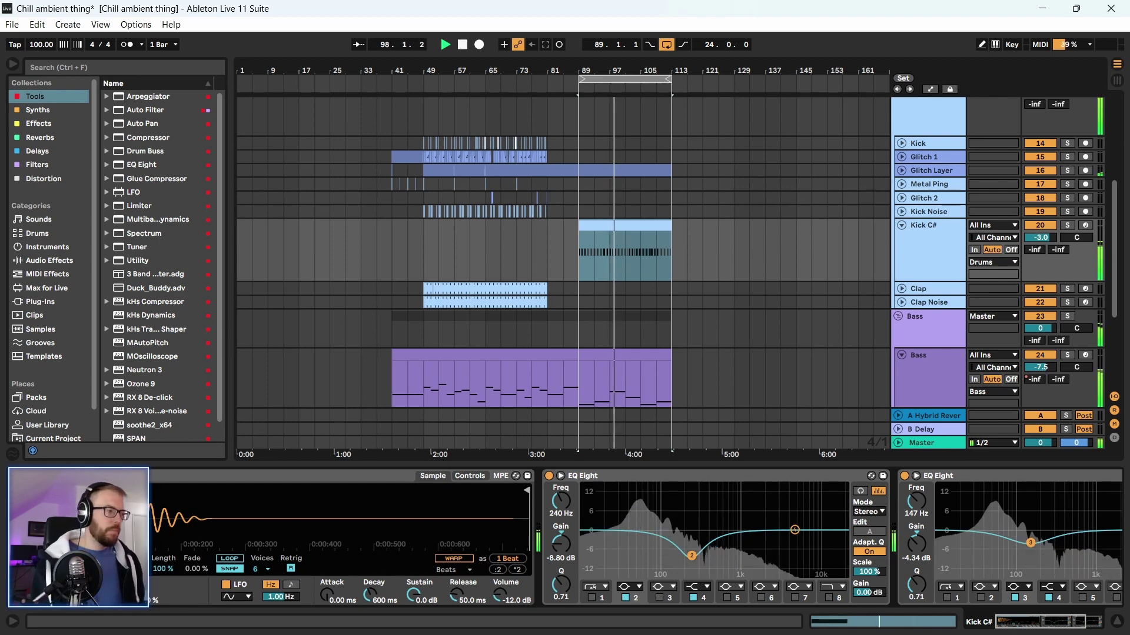
scroll(958, 373, "down", 2)
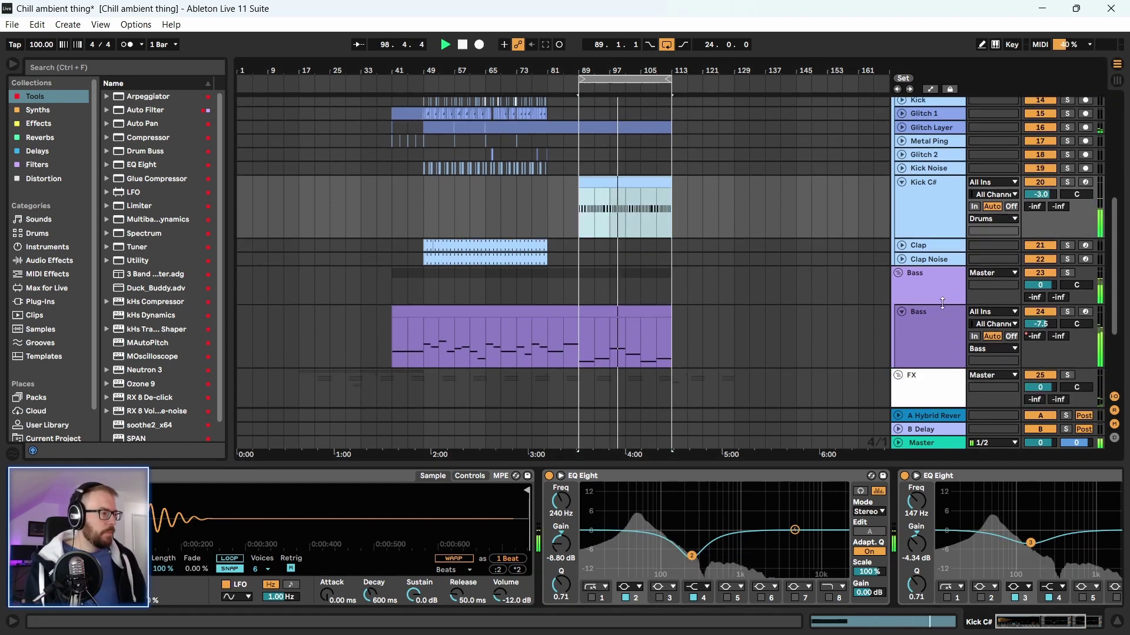
left_click(939, 316)
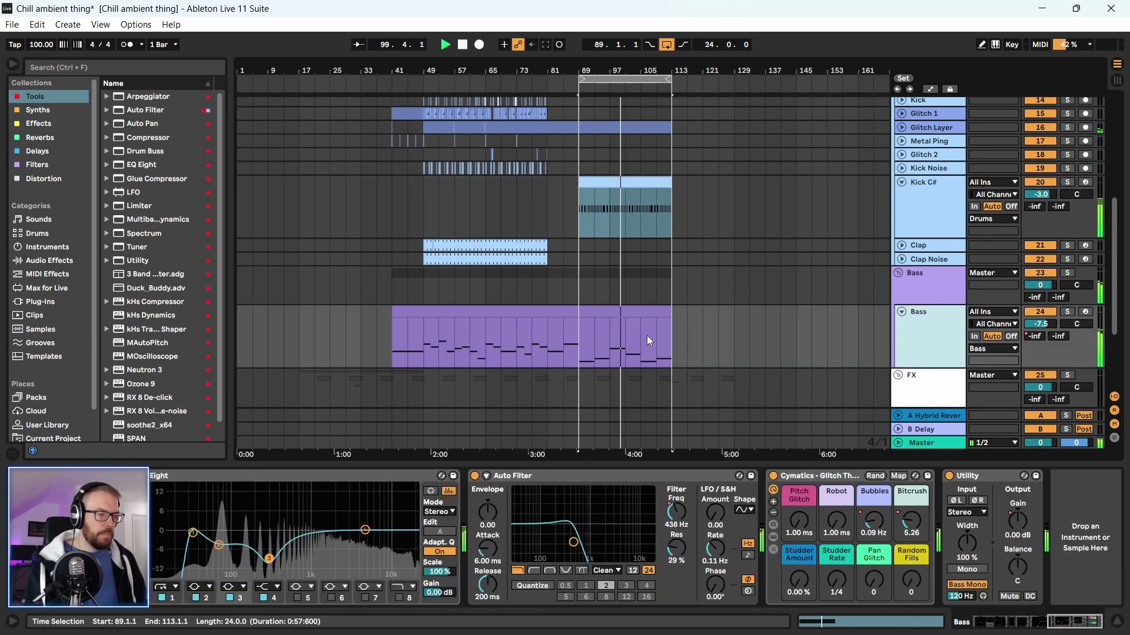
View the Bass group's sidechain compressors, and lower the Kick C# track's volume to -5 dB while the loop plays
left_click(929, 283)
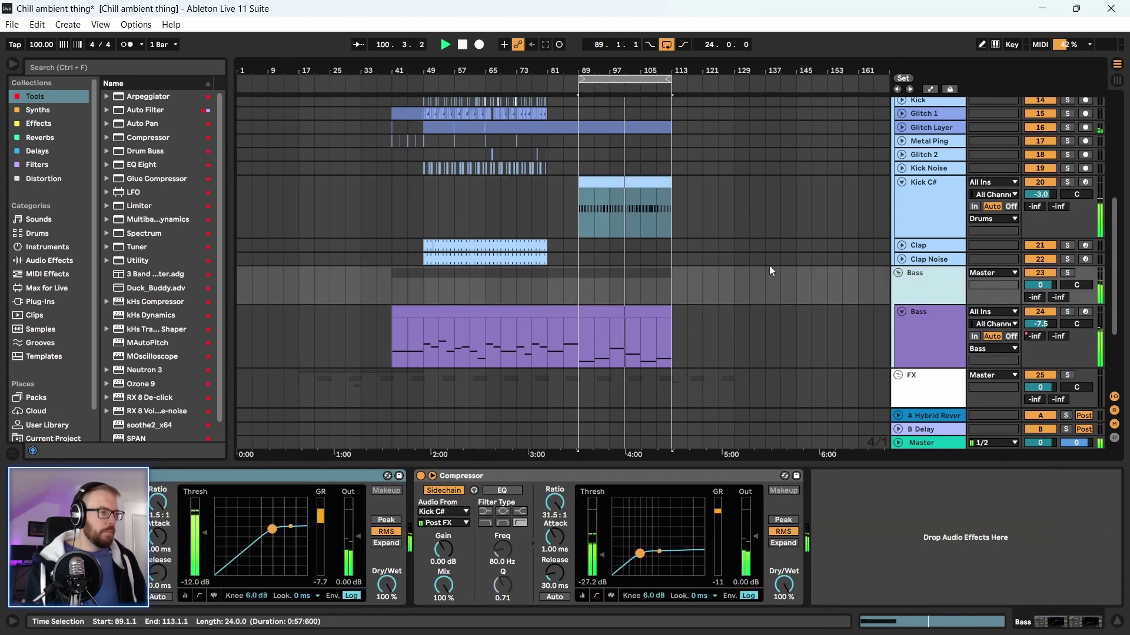
scroll(864, 243, "up", 6)
scroll(847, 288, "down", 1)
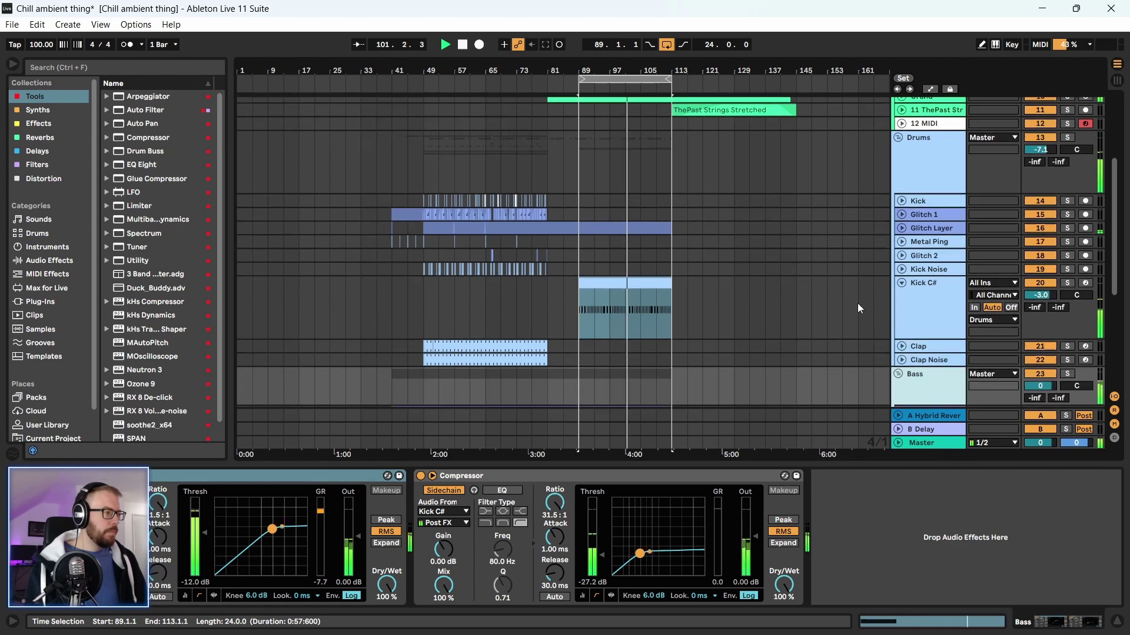
left_click_drag(1041, 295, 1042, 300)
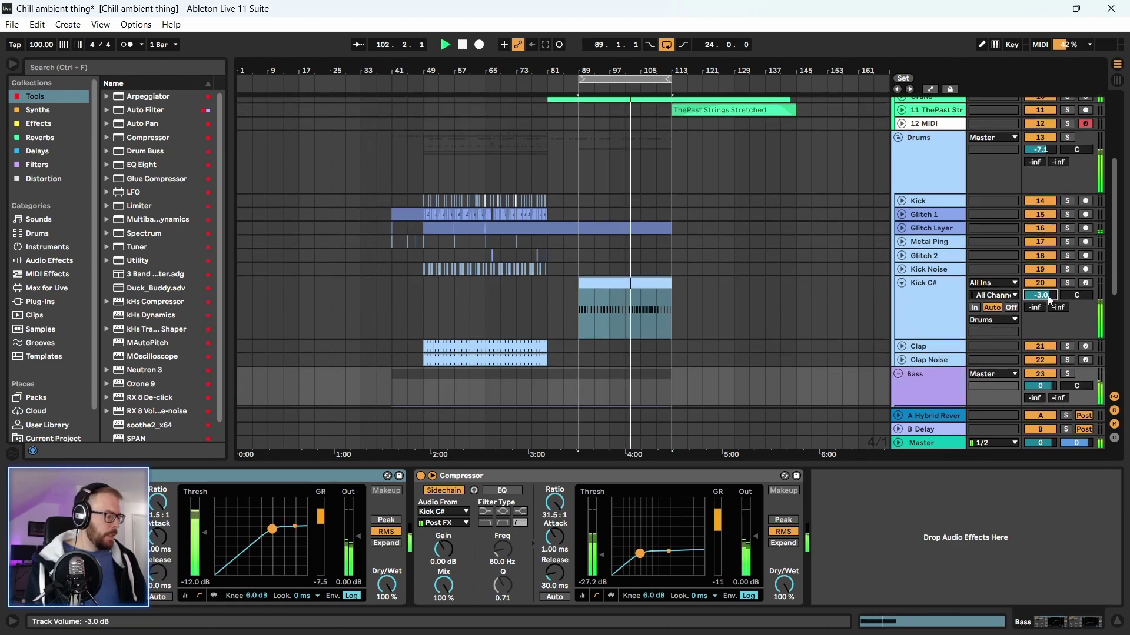
left_click(941, 290)
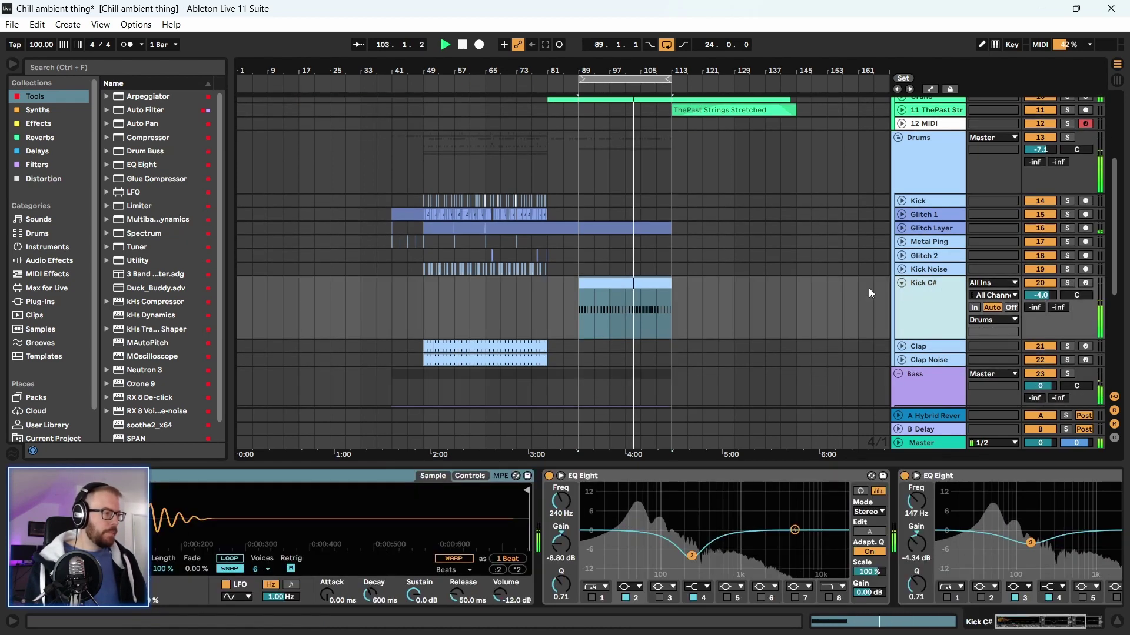
scroll(647, 265, "up", 2)
scroll(411, 224, "up", 1)
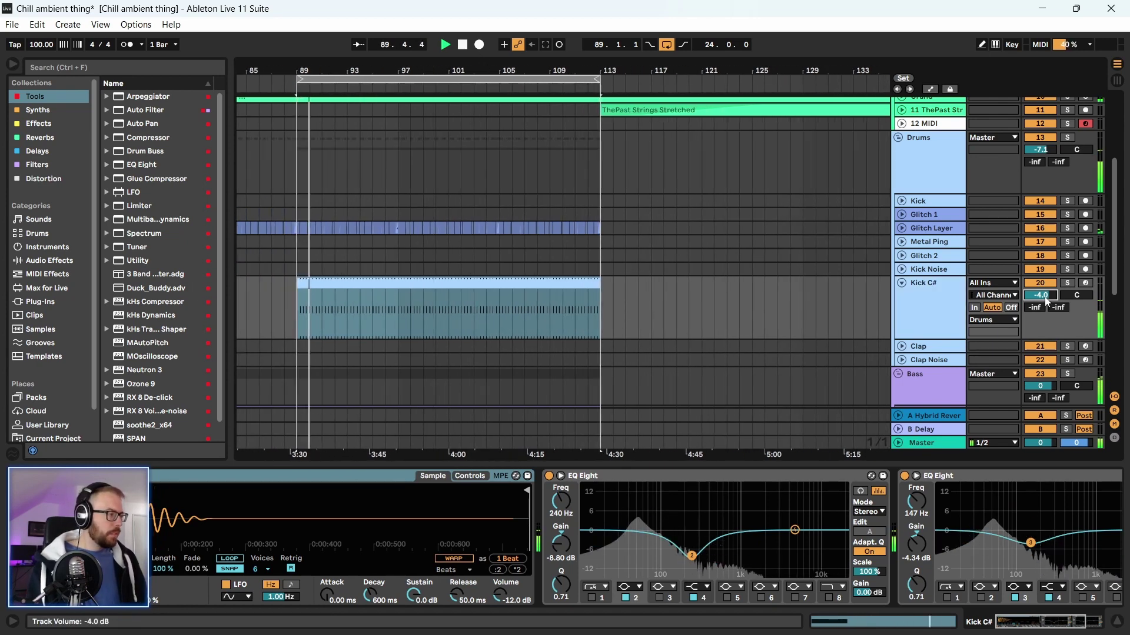
scroll(1042, 301, "down", 1)
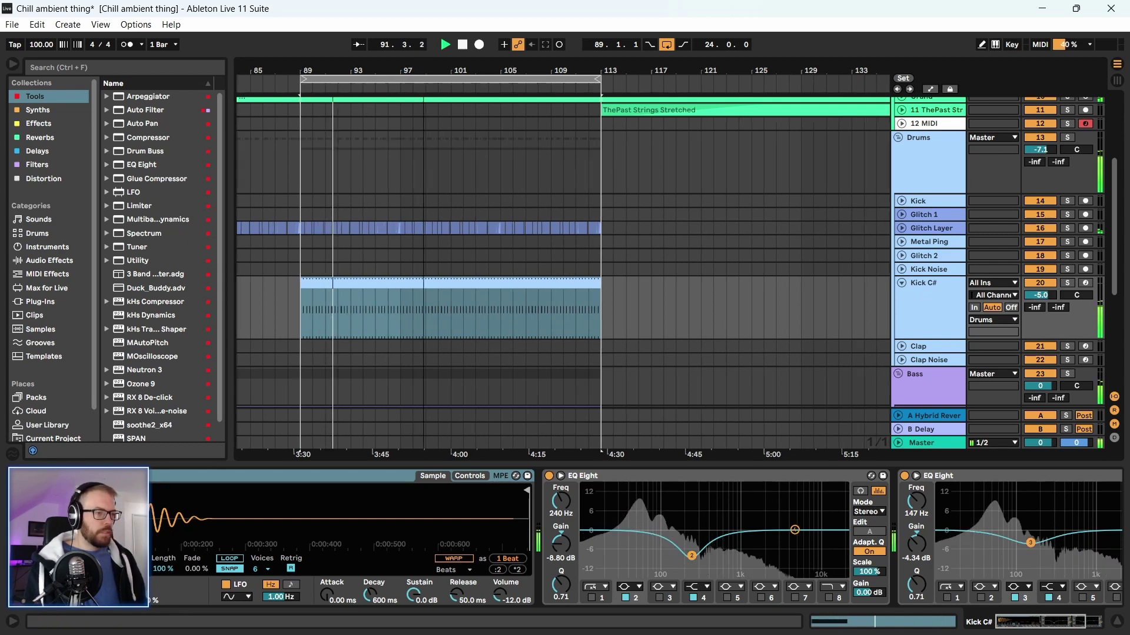
Compare the kick, bass and master levels in the Session mixer, return to the arrangement and stop playback
key("Tab")
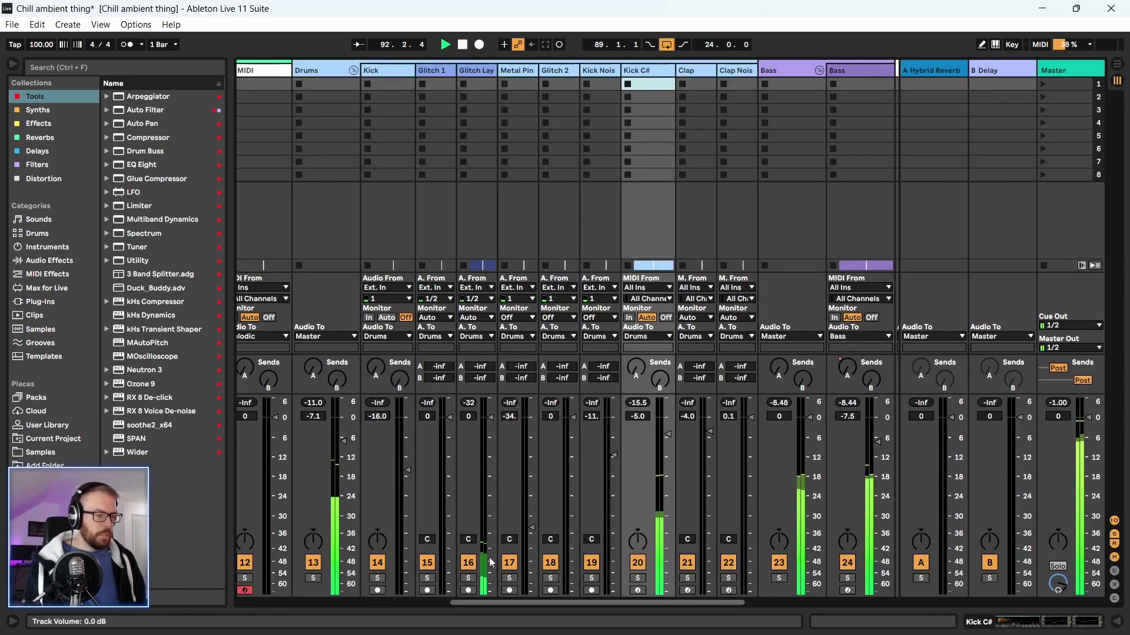
left_click_drag(520, 605, 587, 605)
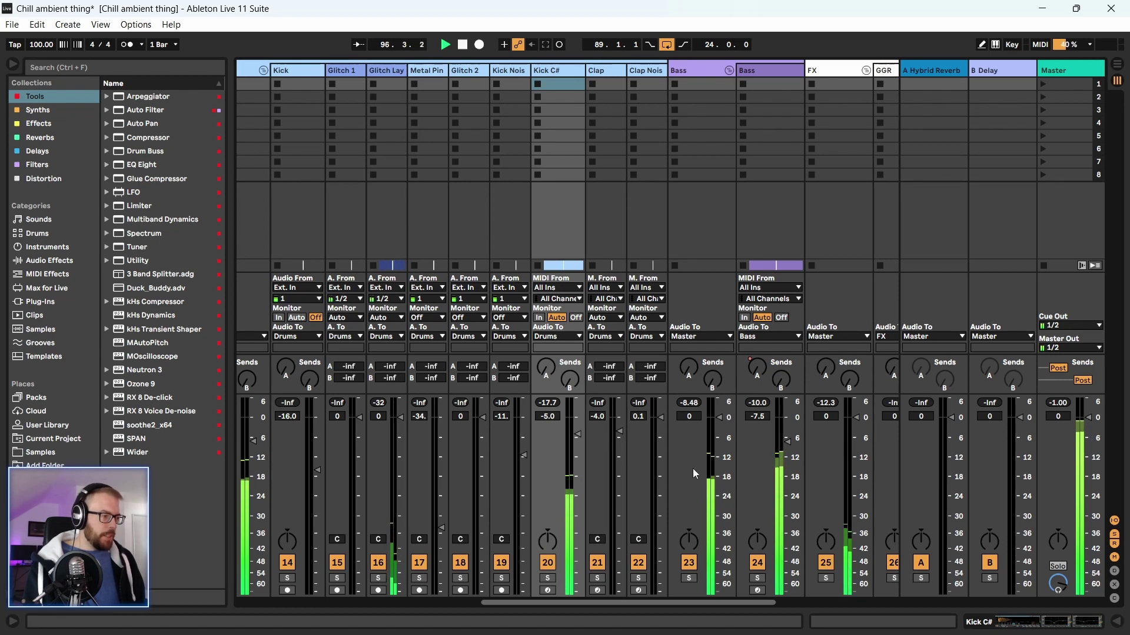
key("Tab")
key("space")
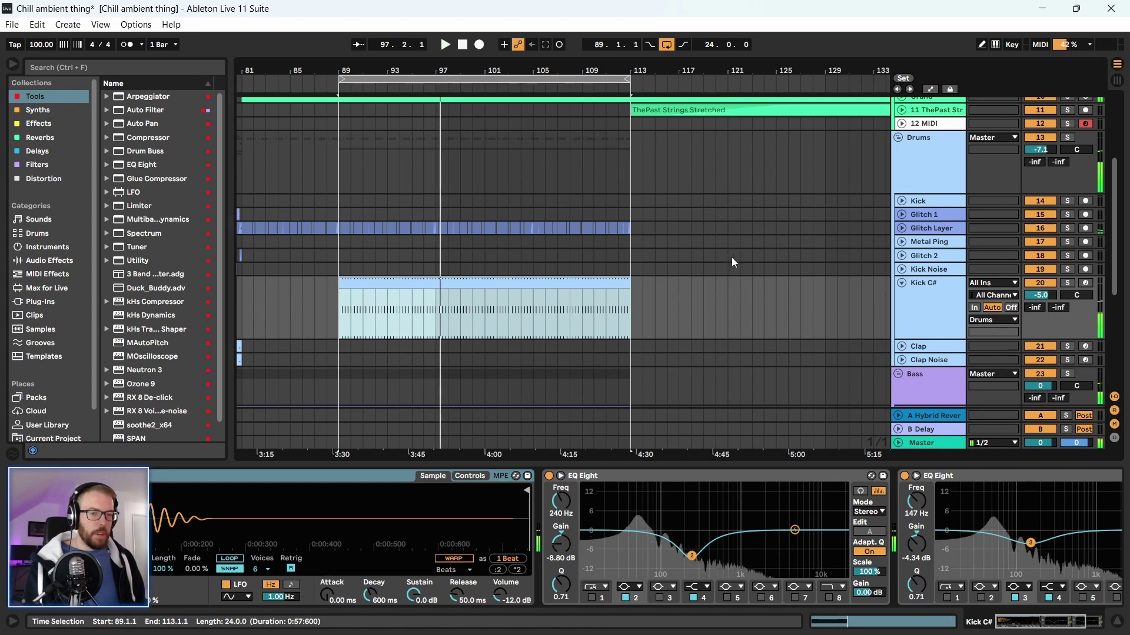
Examine the Bass group's compressors and the Bass track's device chain, including its synth, Krush, Compressor and Hybrid Reverb
left_click(756, 336)
left_click(934, 386)
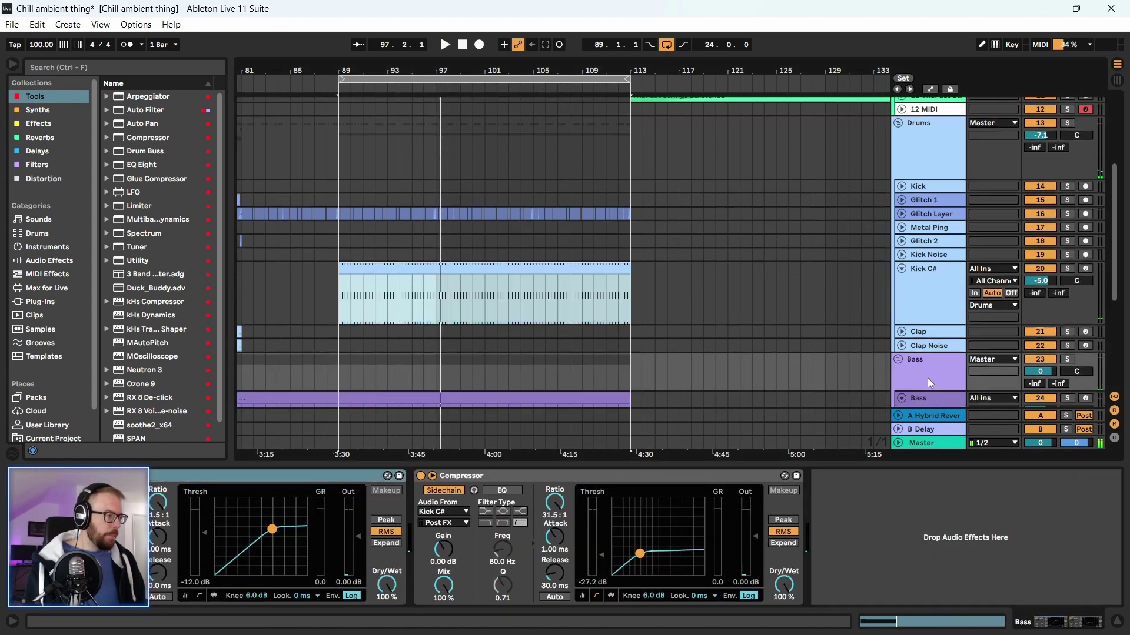
key("Right")
left_click(917, 351)
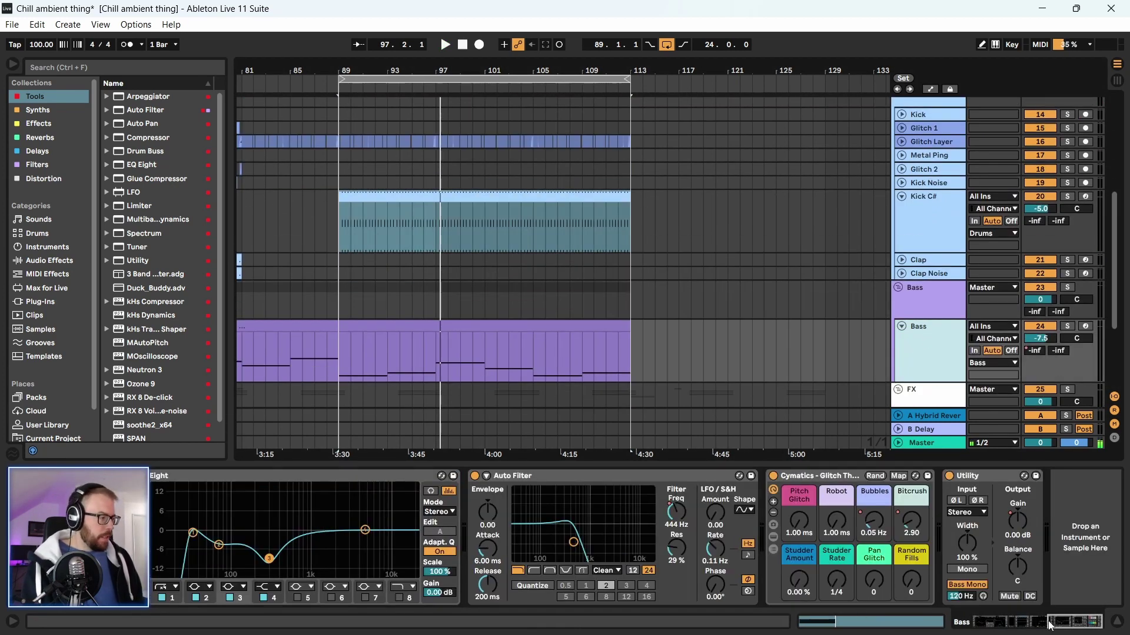
left_click_drag(1050, 625, 253, 634)
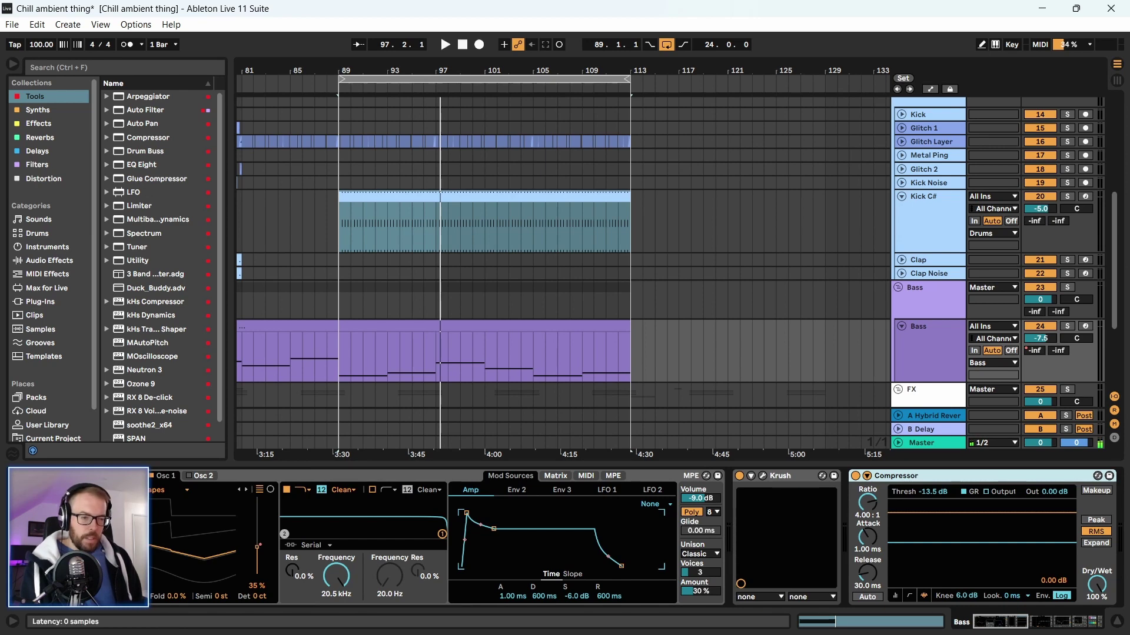
scroll(636, 538, "right", 5)
left_click(216, 478)
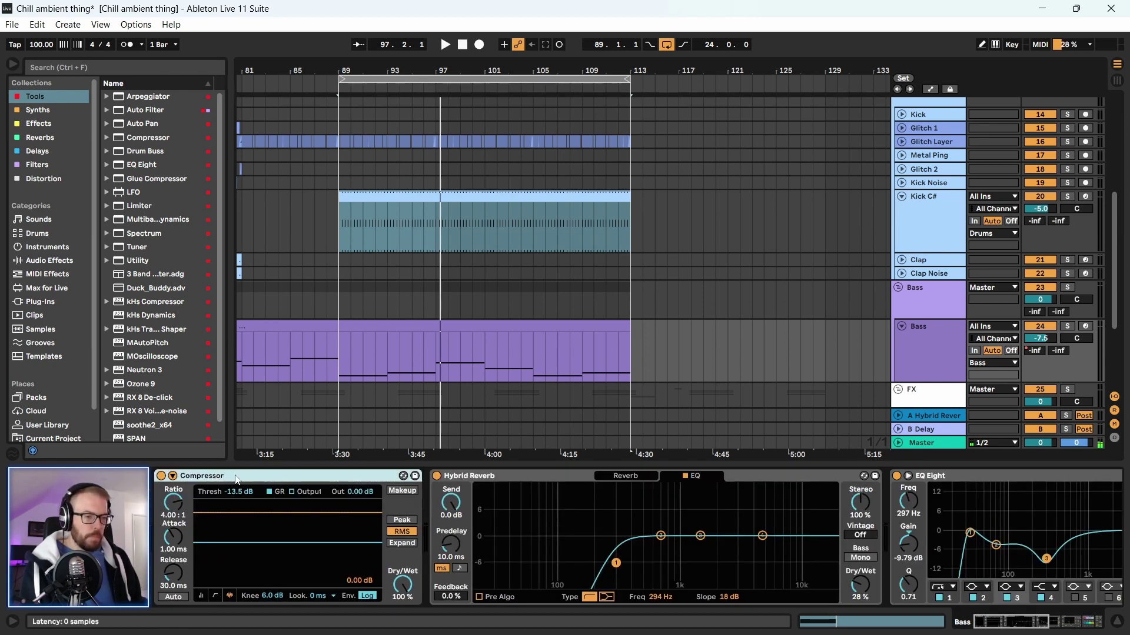
scroll(636, 539, "left", 5)
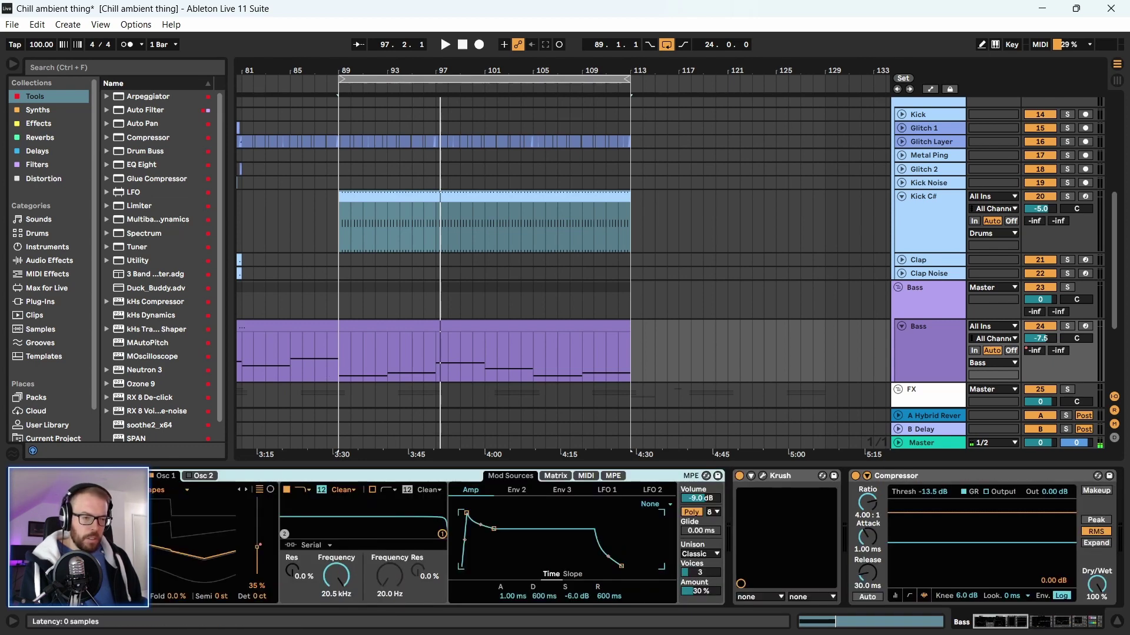
scroll(636, 538, "right", 5)
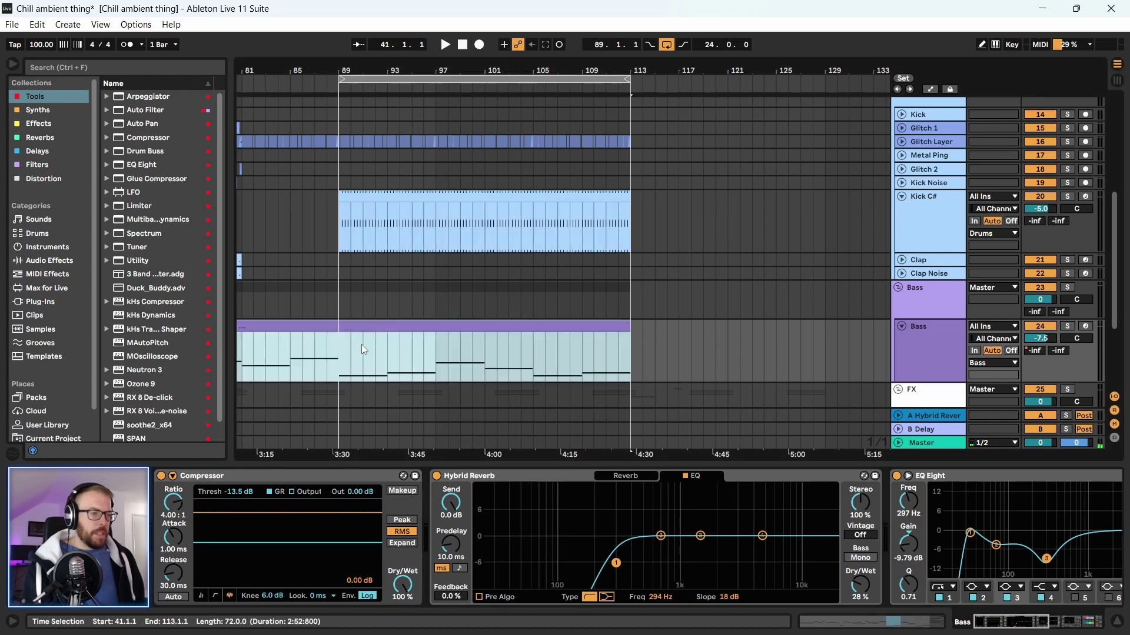
Select the Bass clip from bar 89 to bar 113, loop that range and start playback
left_click_drag(335, 368, 641, 379)
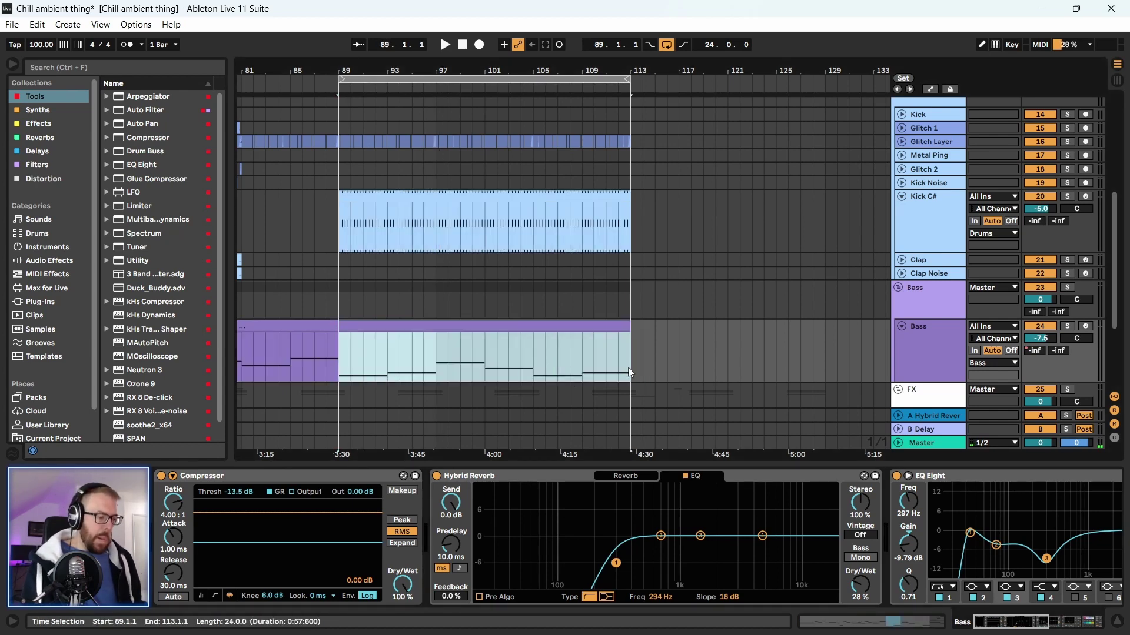
key("ctrl+l")
key("ctrl+l")
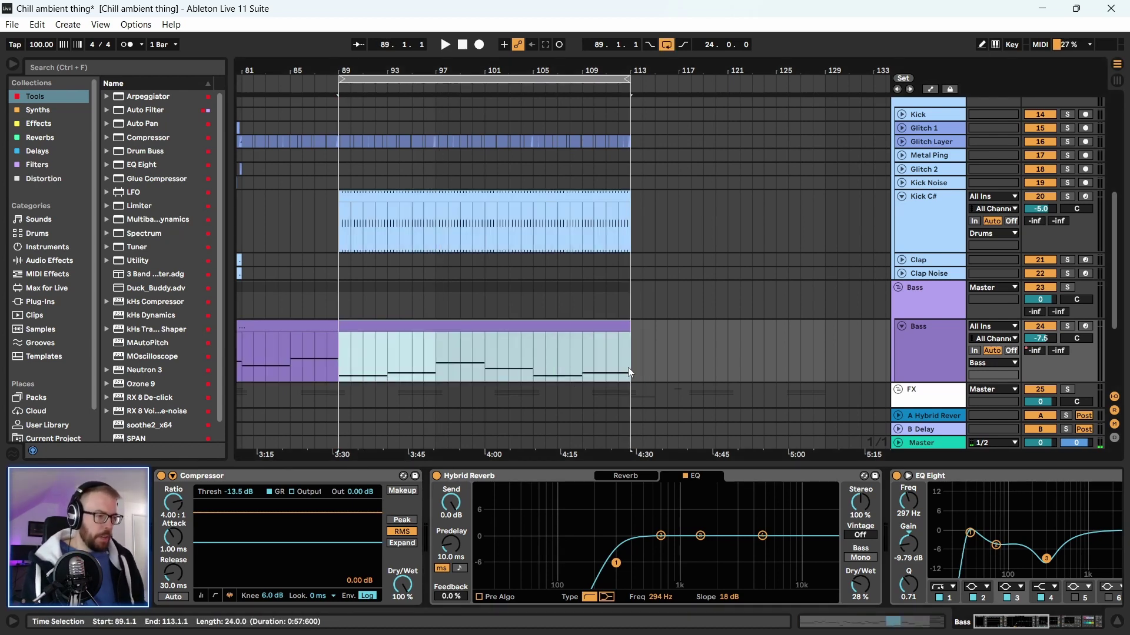
key("space")
Turn off Bass Mono in the Bass track's Utility device and solo that track
left_click(988, 625)
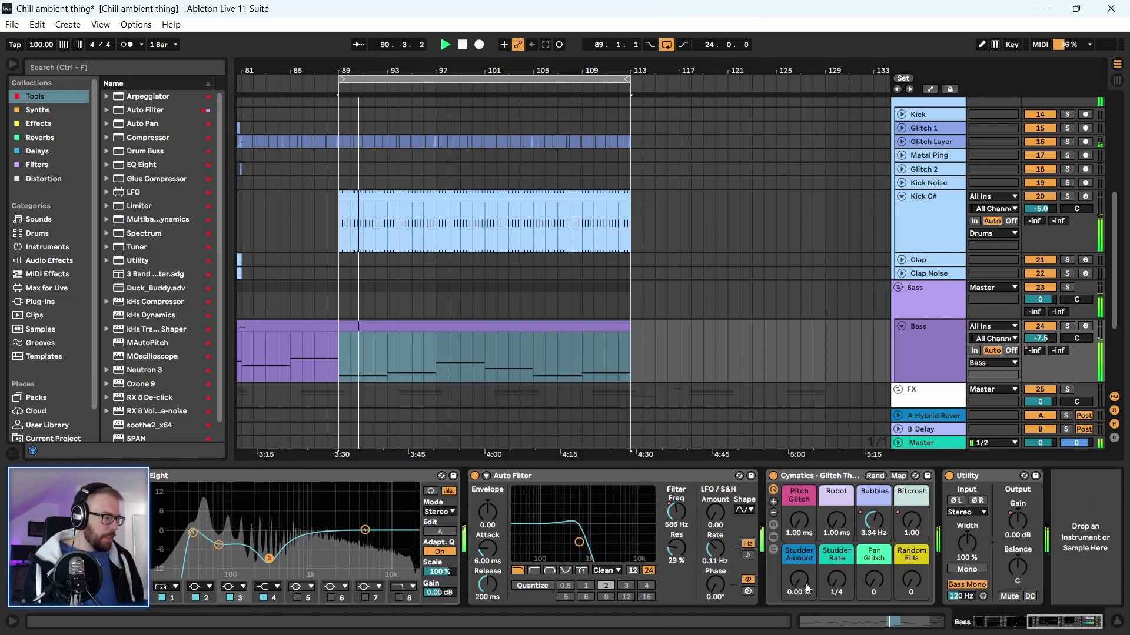
left_click(986, 476)
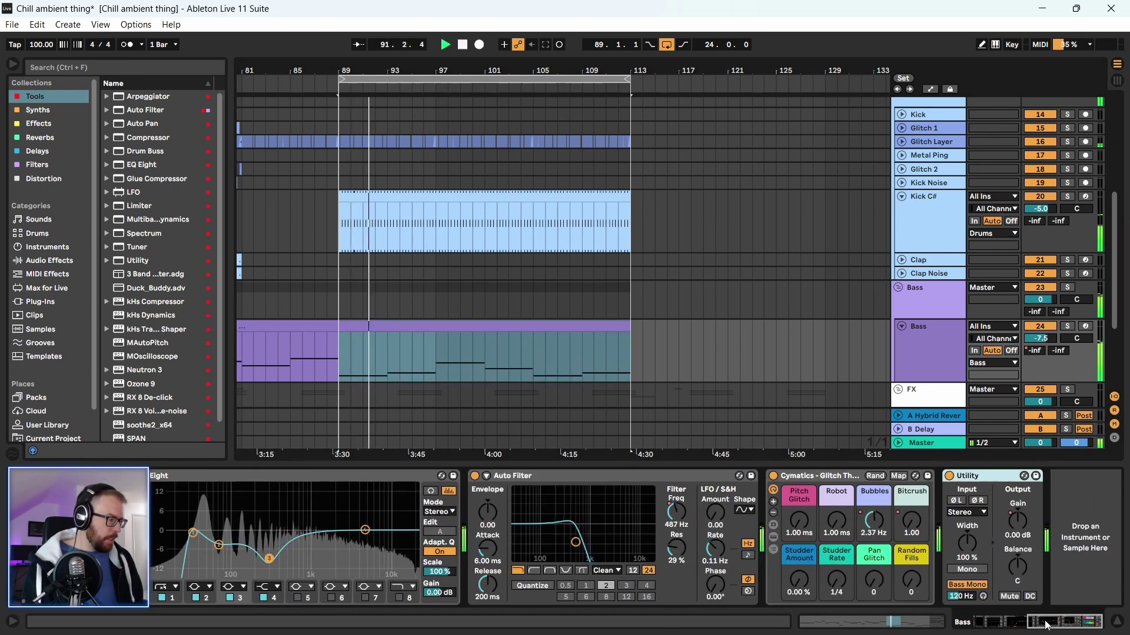
left_click(959, 583)
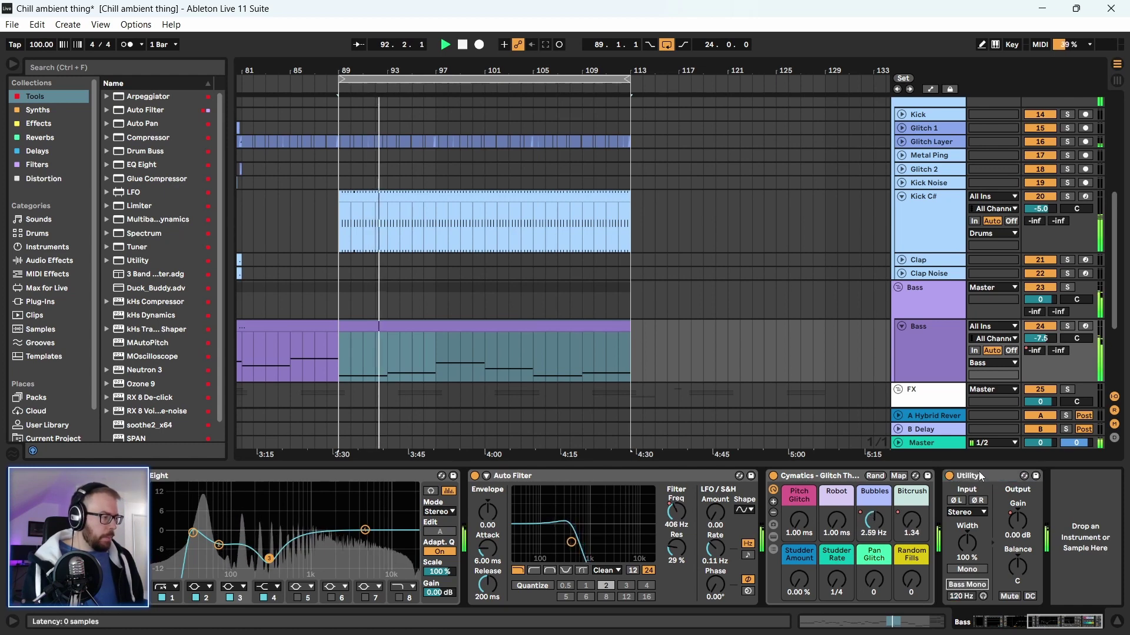
mouse_move(1049, 623)
left_mouse_down()
mouse_move(1039, 623)
mouse_move(1051, 624)
left_mouse_up()
left_click(938, 357)
left_click(1067, 326)
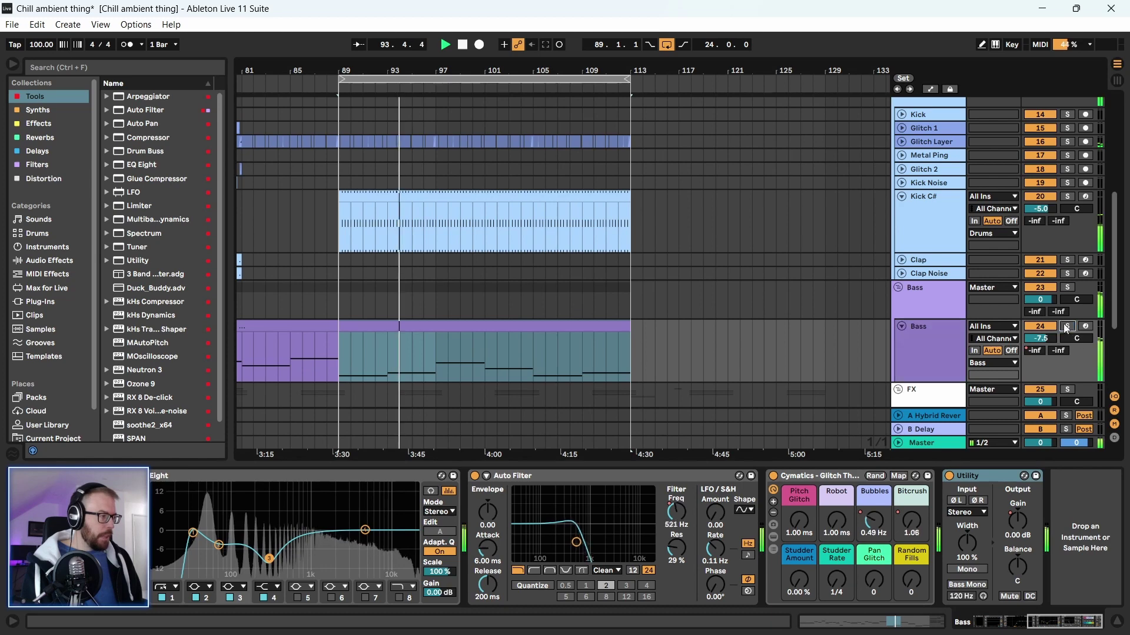
left_click(926, 302)
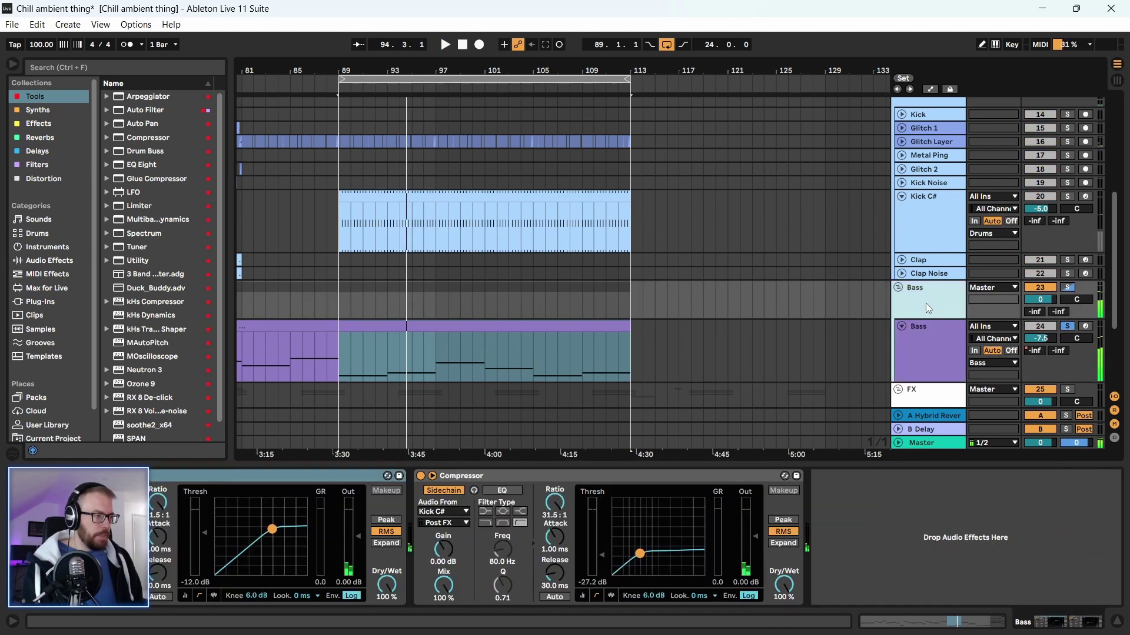
Open Ozone 9 on the Master track, show its Imager module and play the soloed bass
left_click(934, 446)
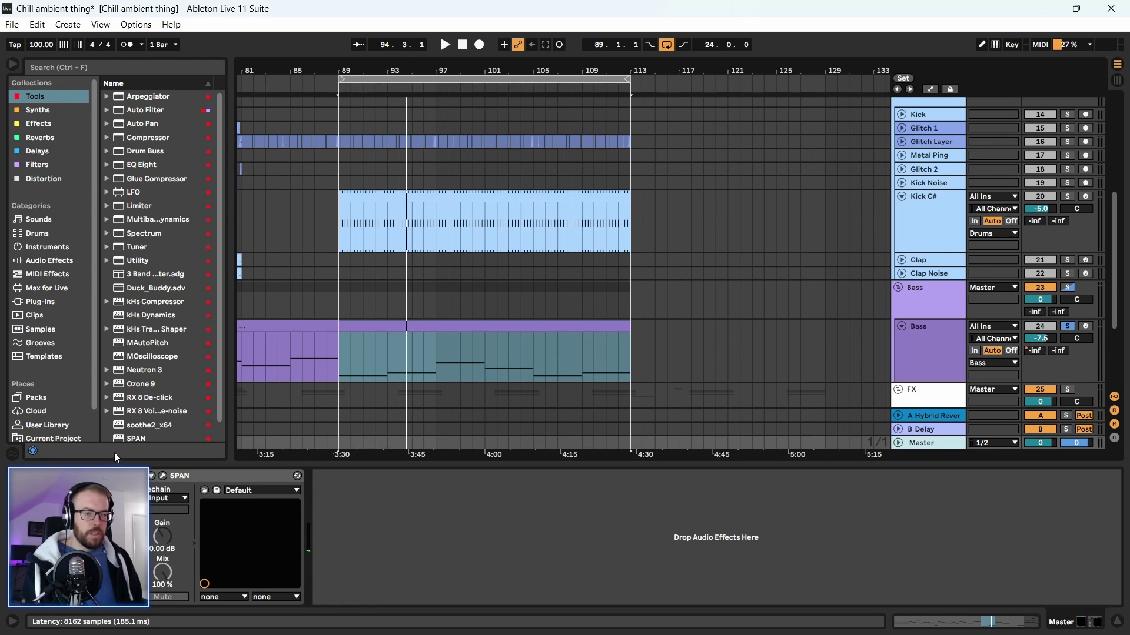
left_click(44, 476)
left_click_drag(304, 95, 365, 106)
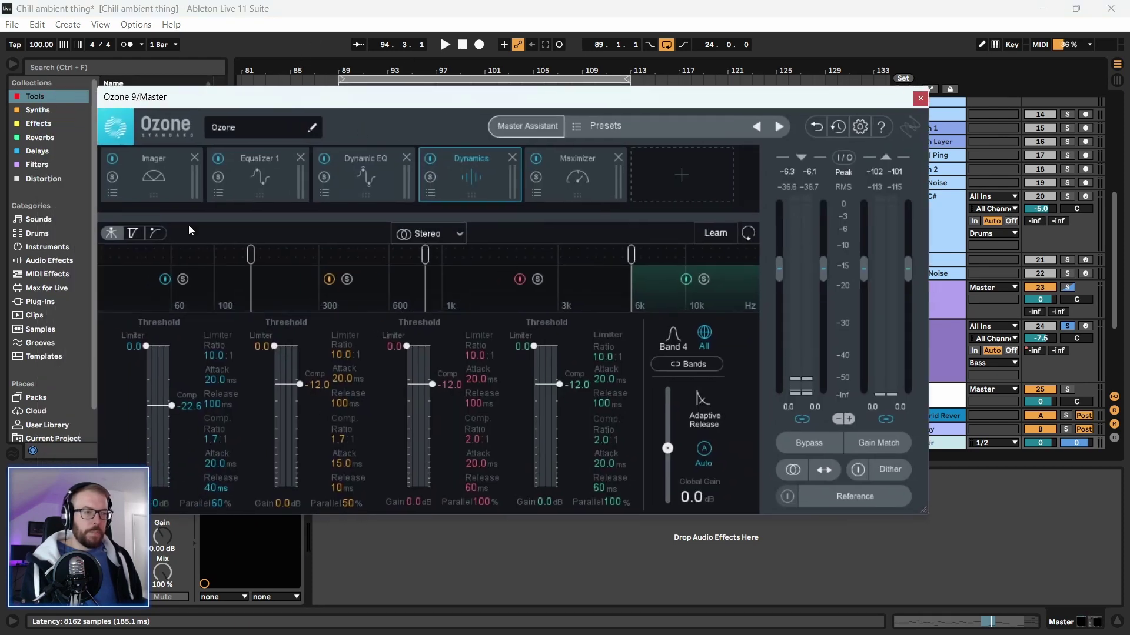
left_click(134, 187)
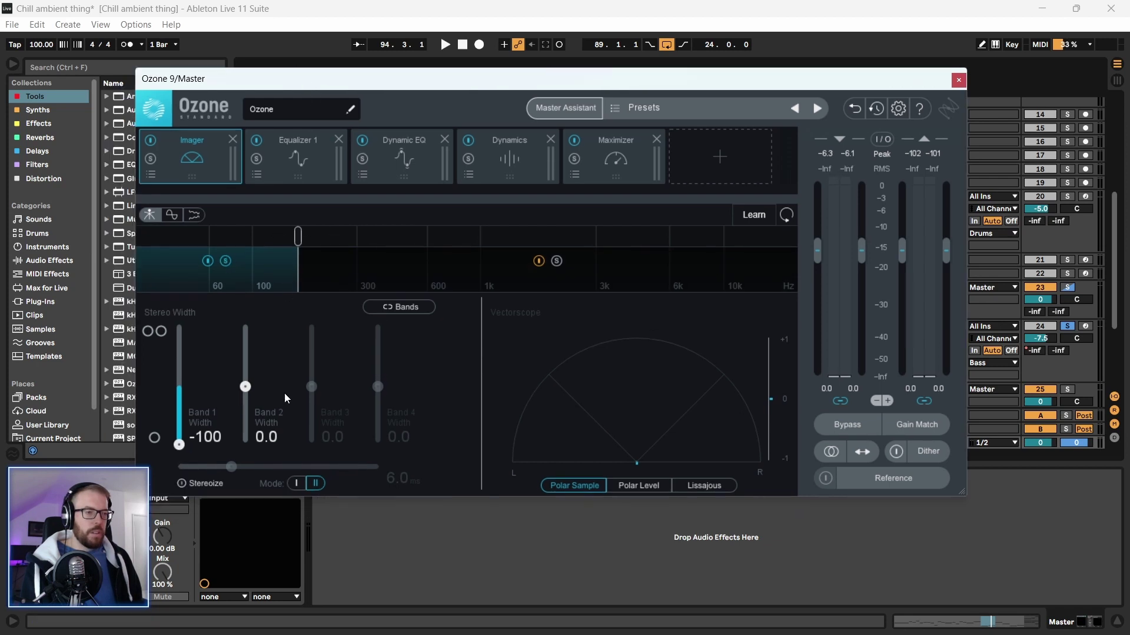
key("space")
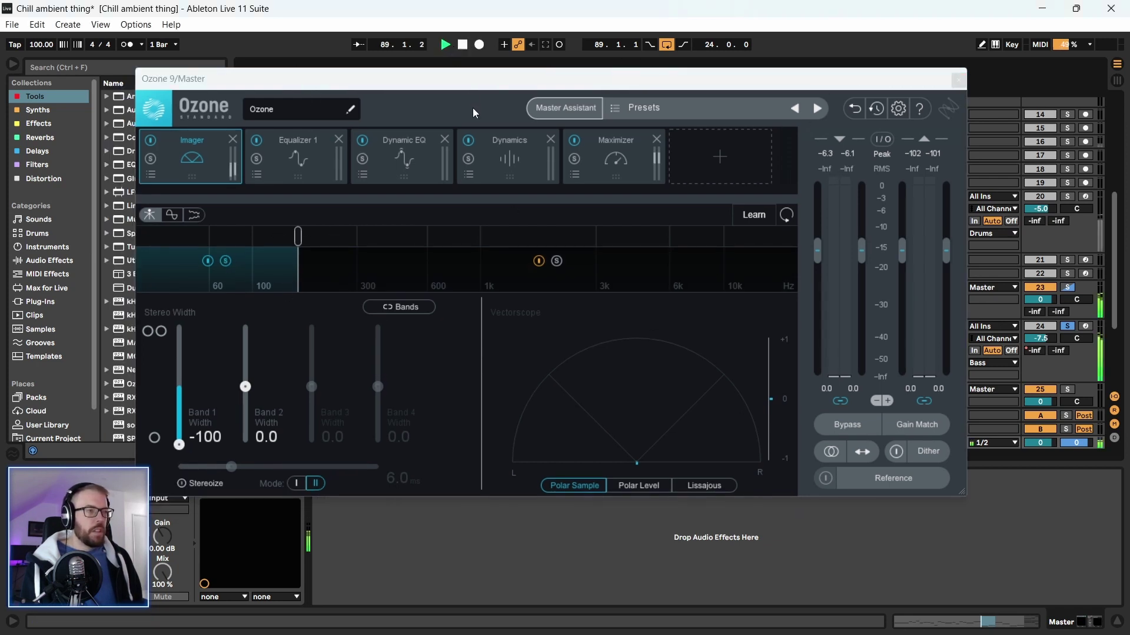
left_click_drag(472, 80, 480, 109)
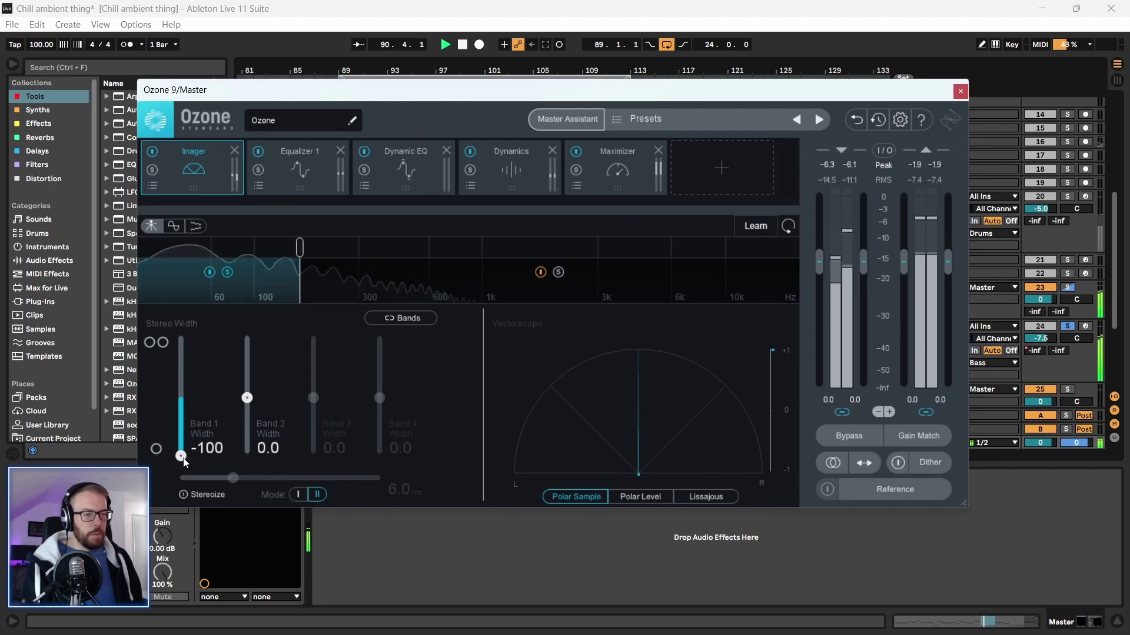
Reset the Imager's Band 1 stereo width to 0.0 and watch the bass in the vectorscope
left_click_drag(183, 462, 181, 452)
double_click(180, 441)
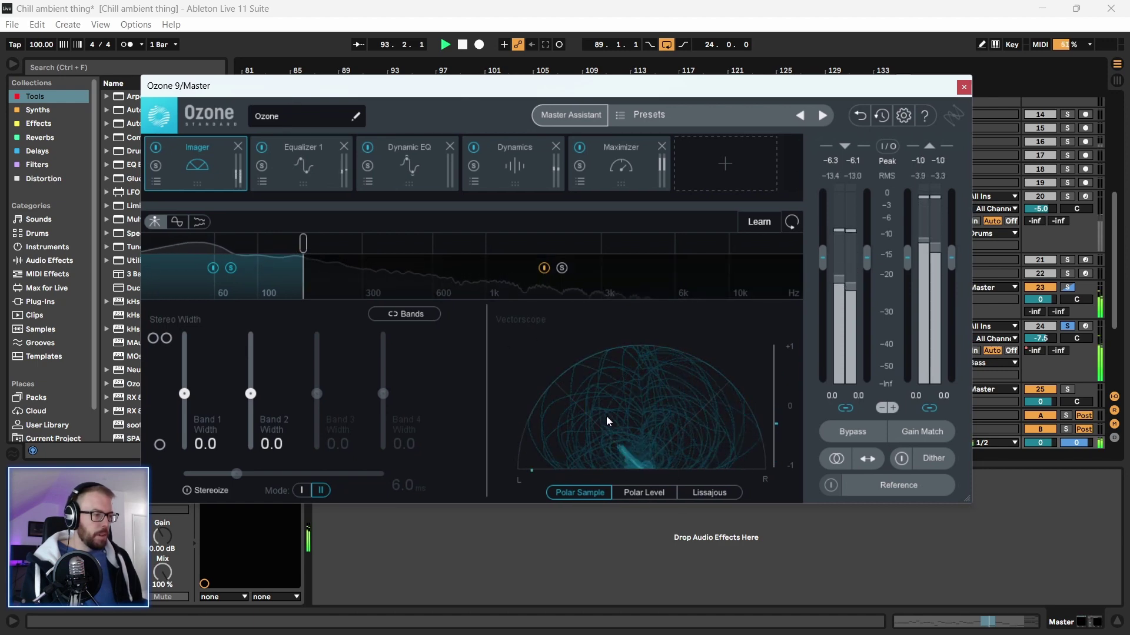
left_click_drag(389, 94, 369, 86)
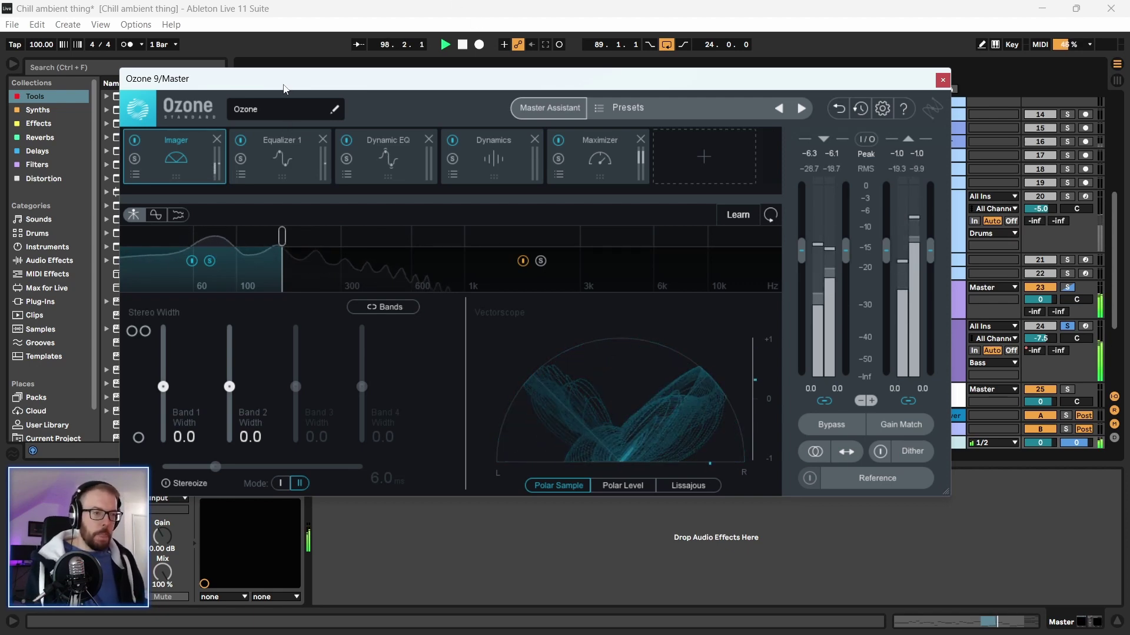
left_click_drag(285, 87, 287, 80)
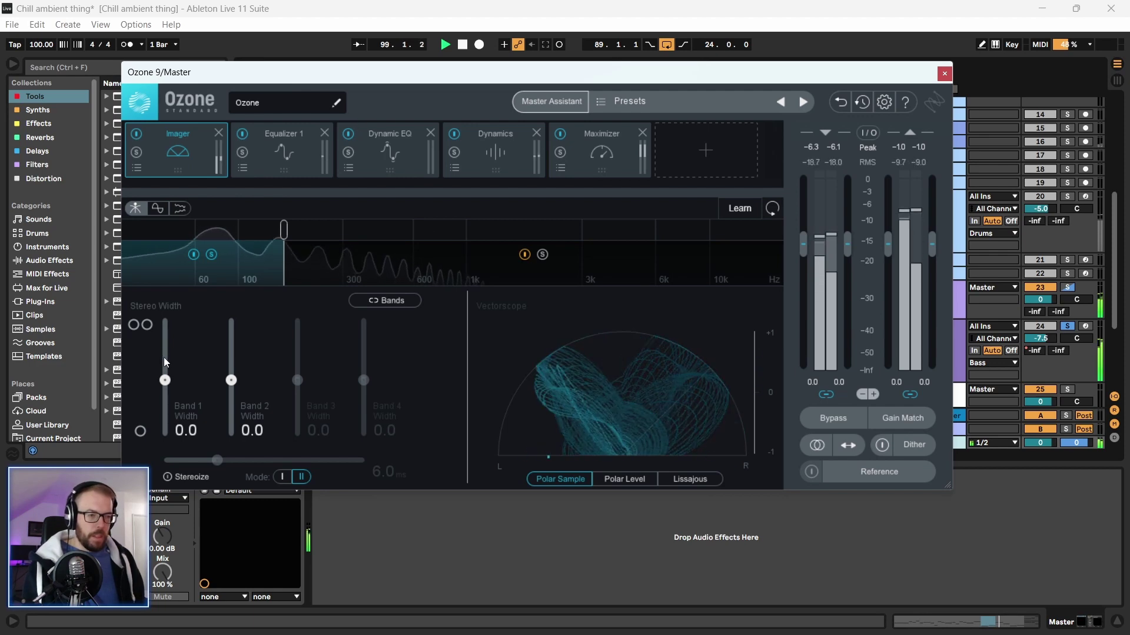
Set the Imager's Band 1 stereo width to -36.7 and move the Ozone window clear of the track controls
left_click_drag(165, 380, 165, 395)
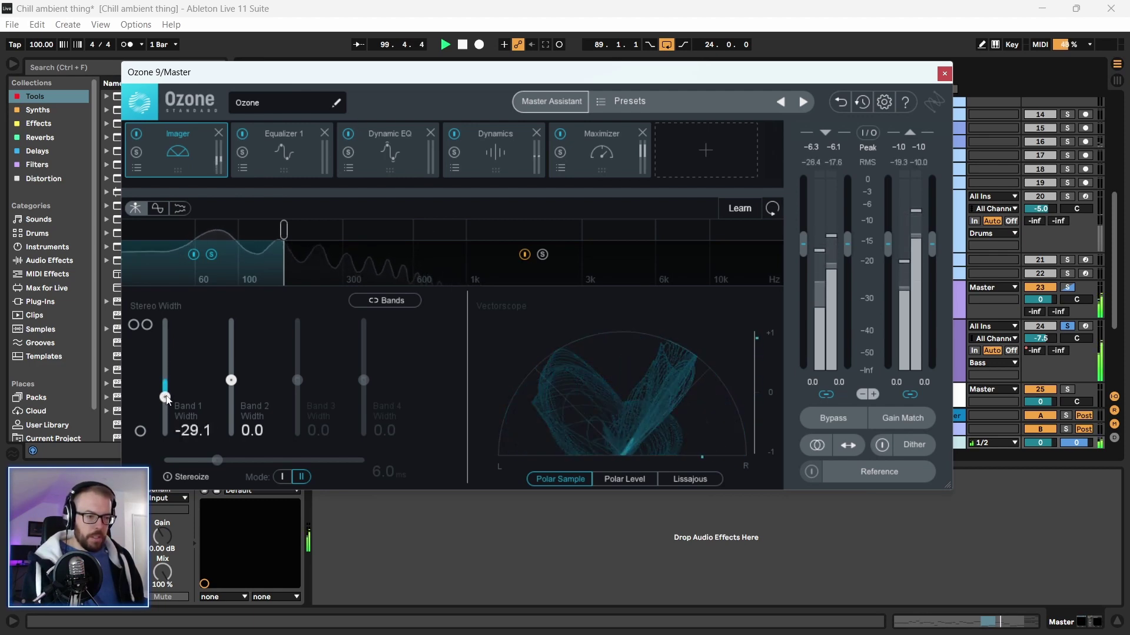
left_click_drag(167, 402, 166, 403)
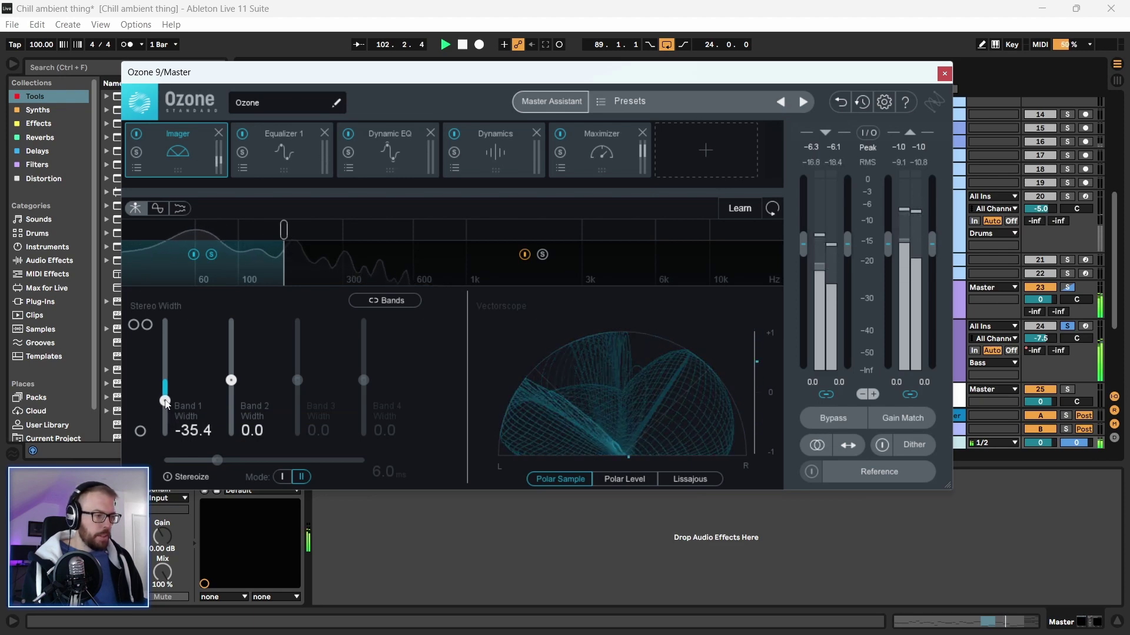
left_click_drag(166, 402, 166, 403)
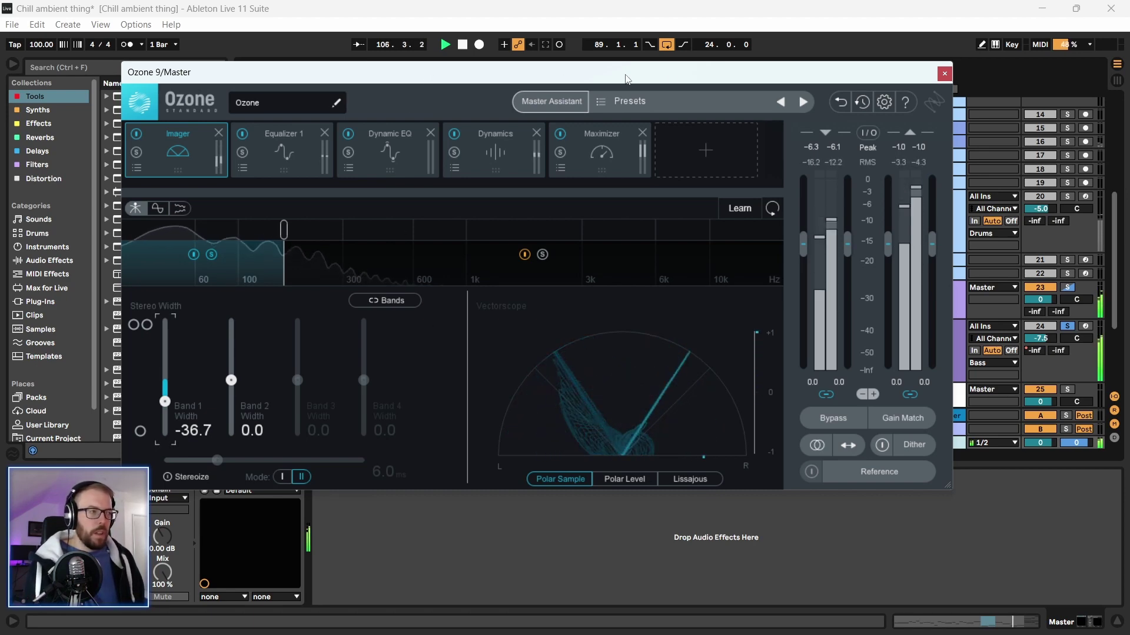
left_click_drag(626, 78, 628, 170)
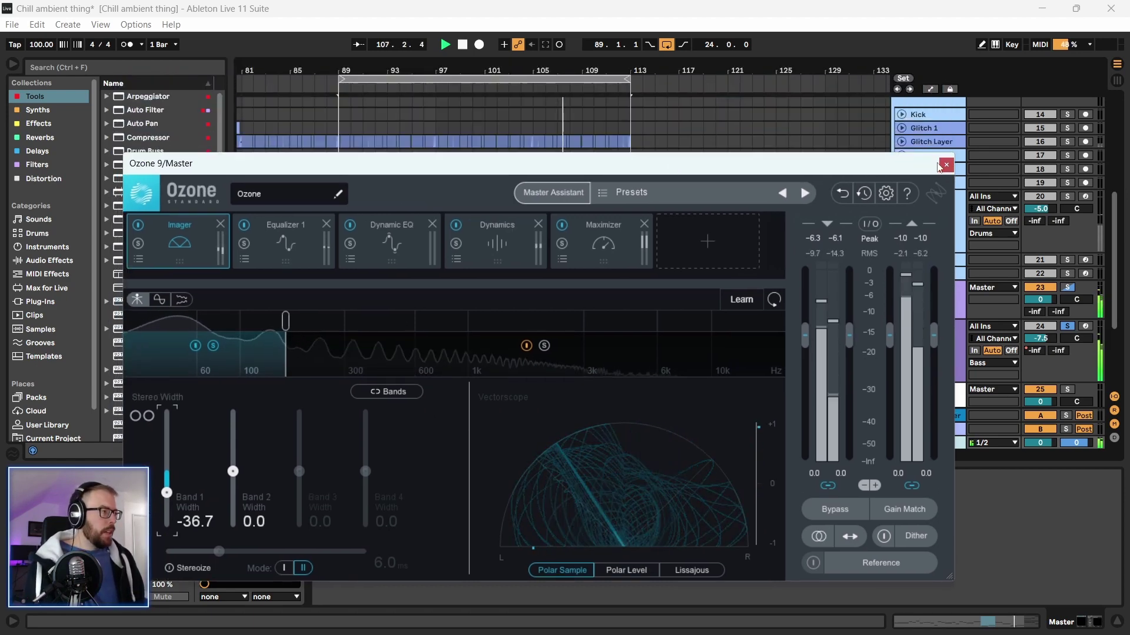
left_click_drag(938, 168, 785, 170)
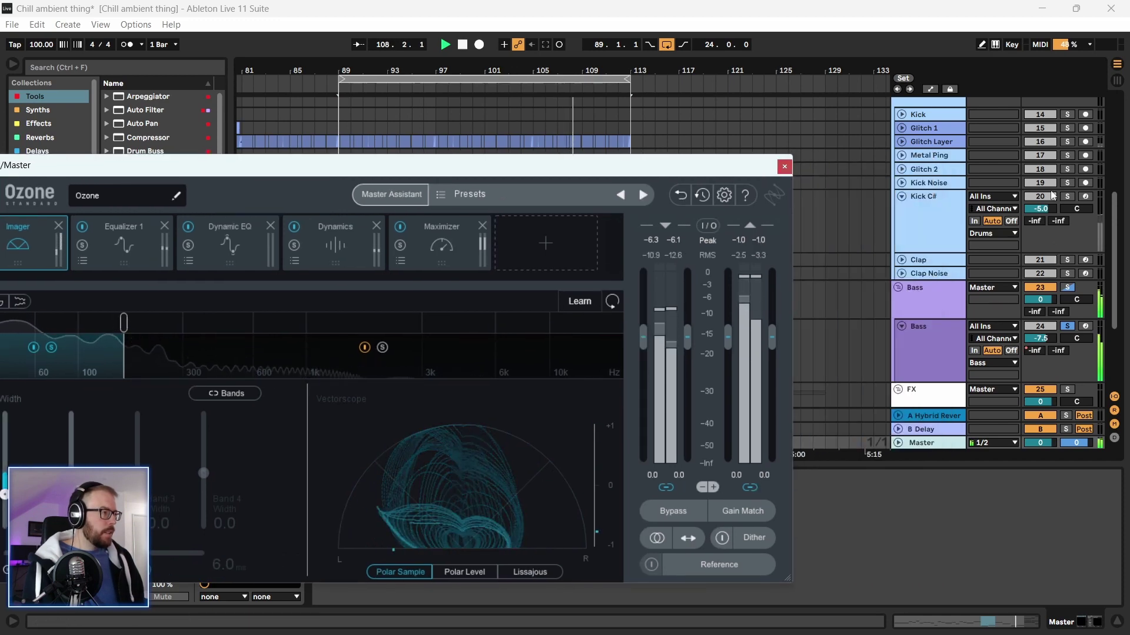
Solo Kick C# alongside the bass, watch both in the Imager's vectorscope, and close the Ozone 9 window
scroll(1053, 195, "up", 1)
left_click_drag(439, 168, 598, 95)
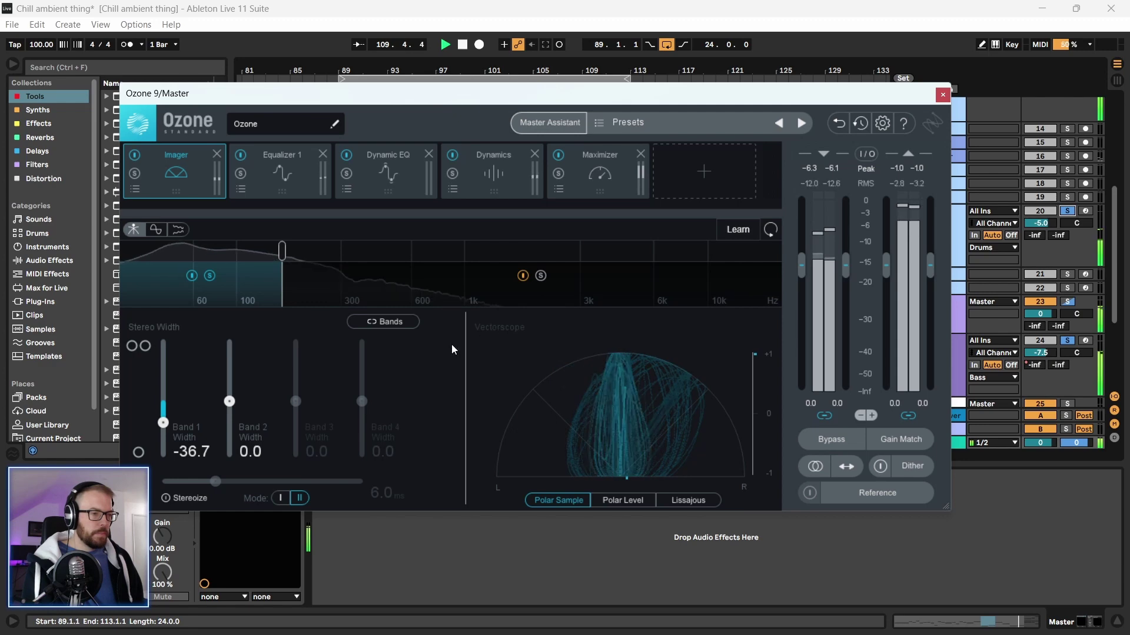
left_click_drag(306, 94, 325, 99)
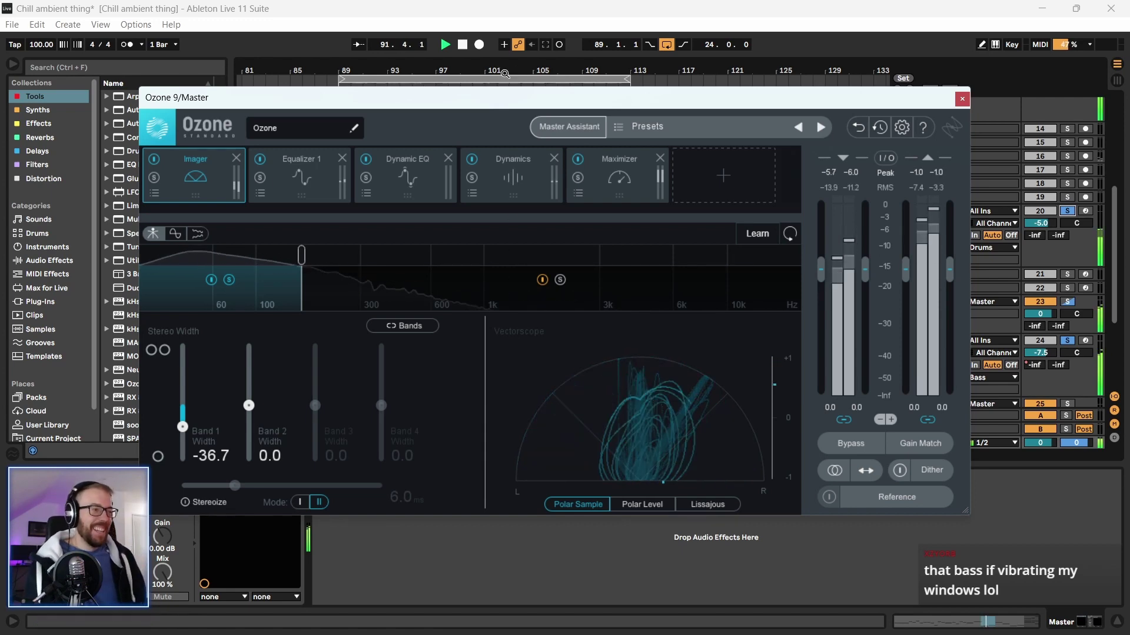
left_click(962, 98)
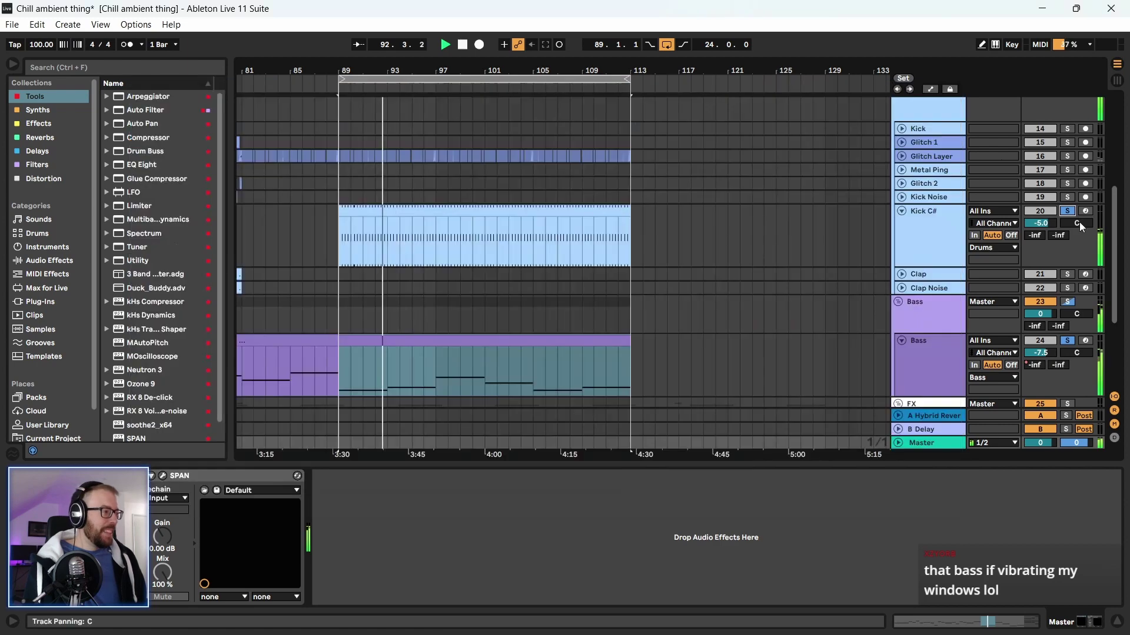
Stop playback and examine the Bass track's device chain, including Auto Filter, Hybrid Reverb and EQ Eight
scroll(259, 305, "down", 1)
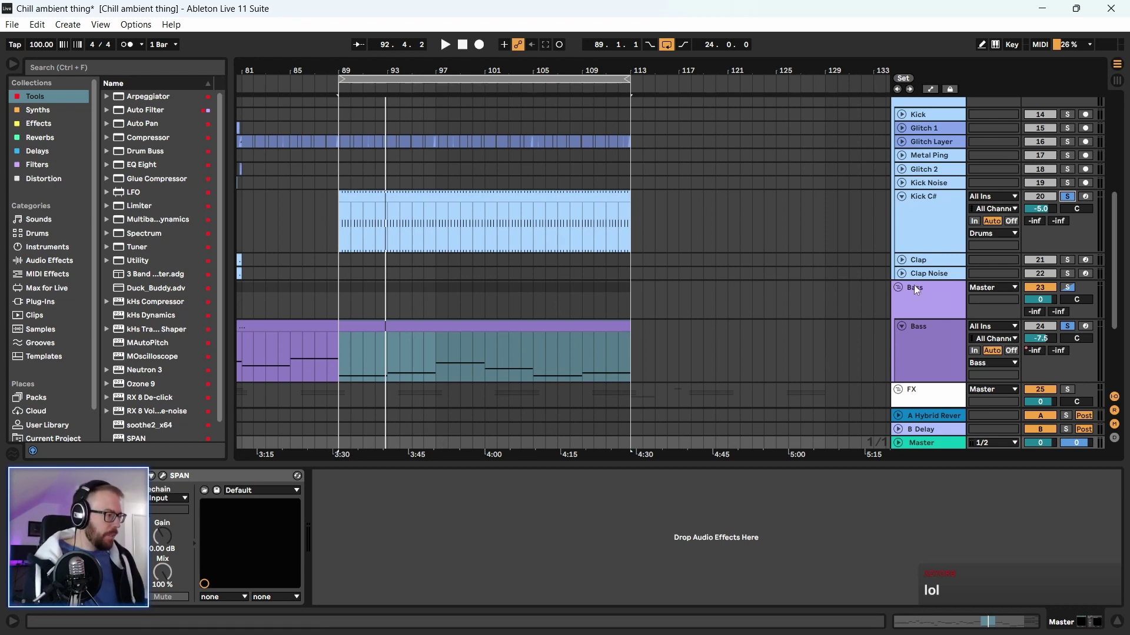
left_click(926, 330)
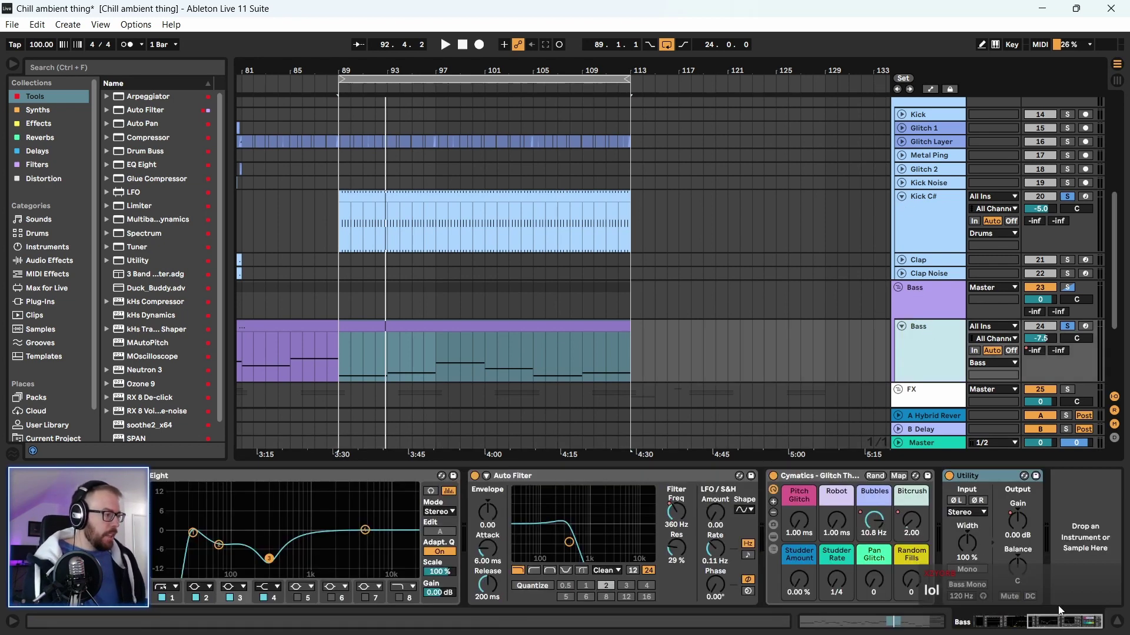
left_click_drag(1058, 609, 1015, 628)
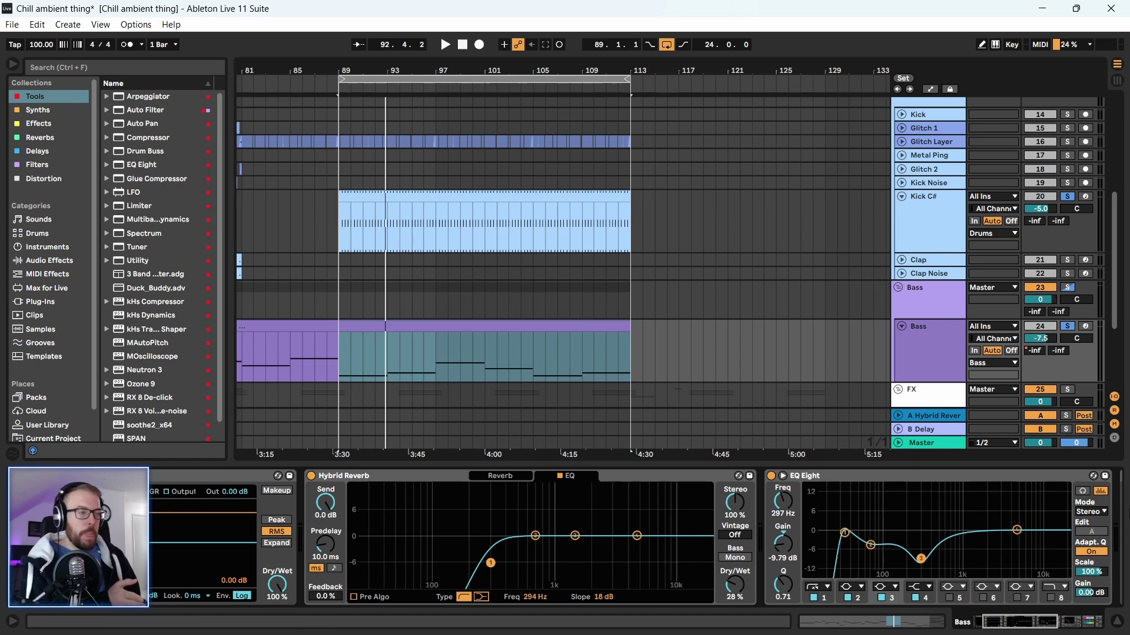
left_click(951, 352)
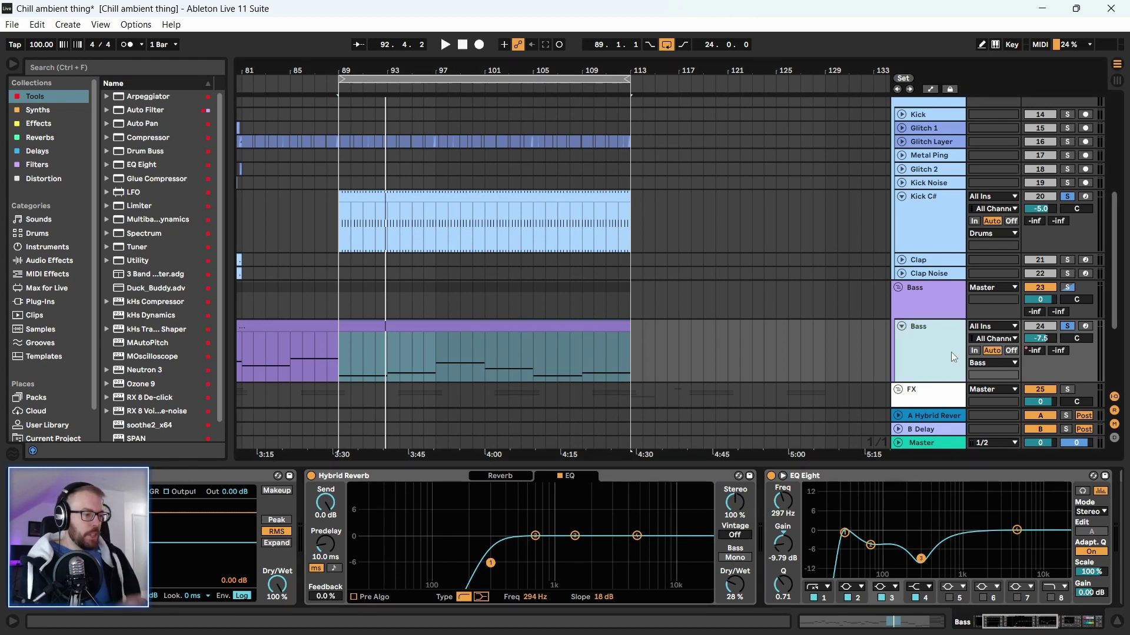
left_click(930, 288)
left_click(927, 344)
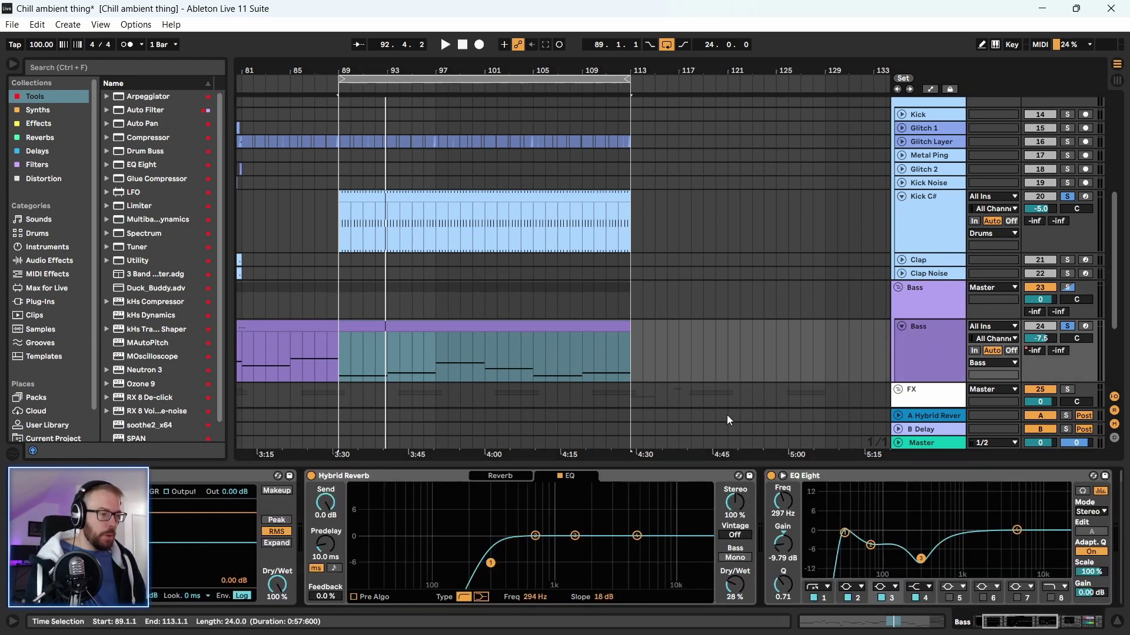
Check the Bass group's sidechain compressors, and trace the Bass track's chain back through Compressor and Krush to its synth
left_click(945, 293)
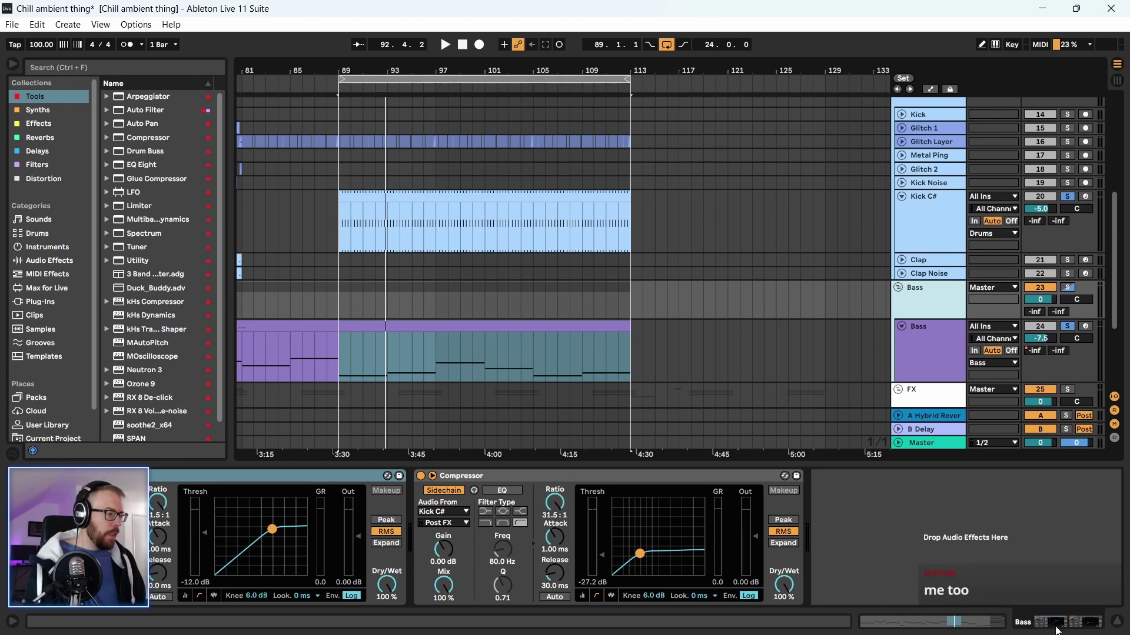
left_click(992, 627)
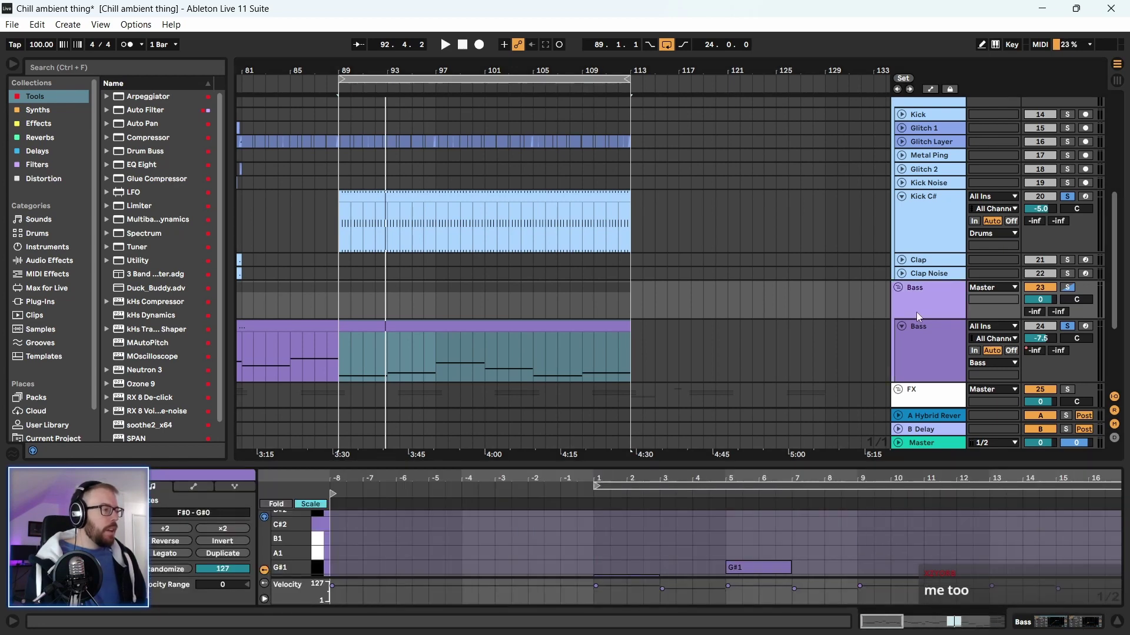
left_click(934, 347)
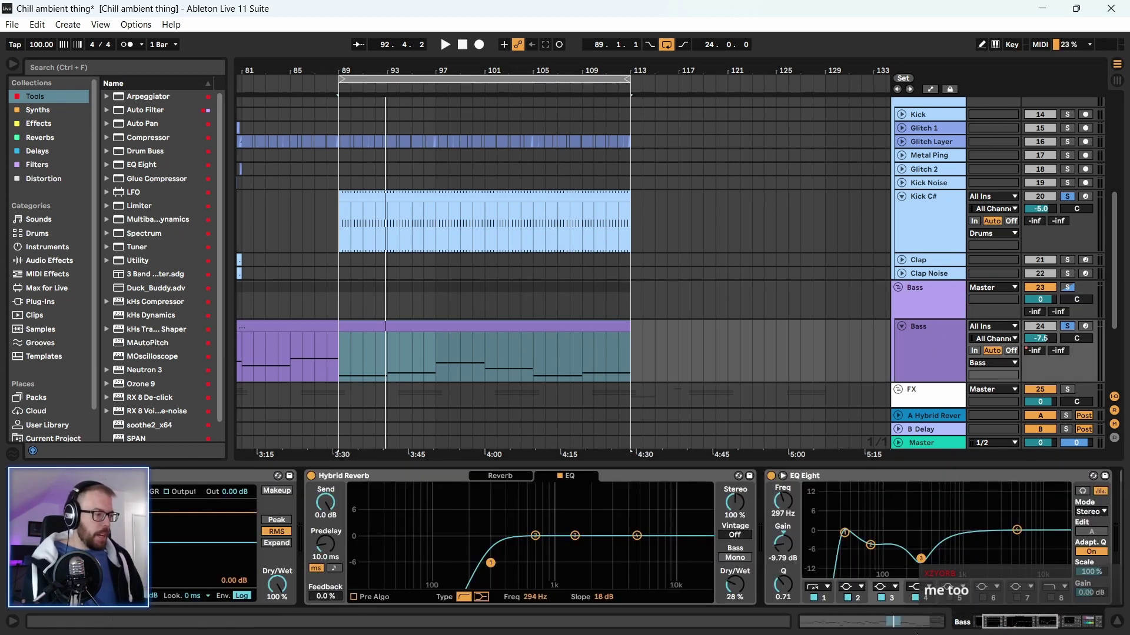
left_click(1022, 625)
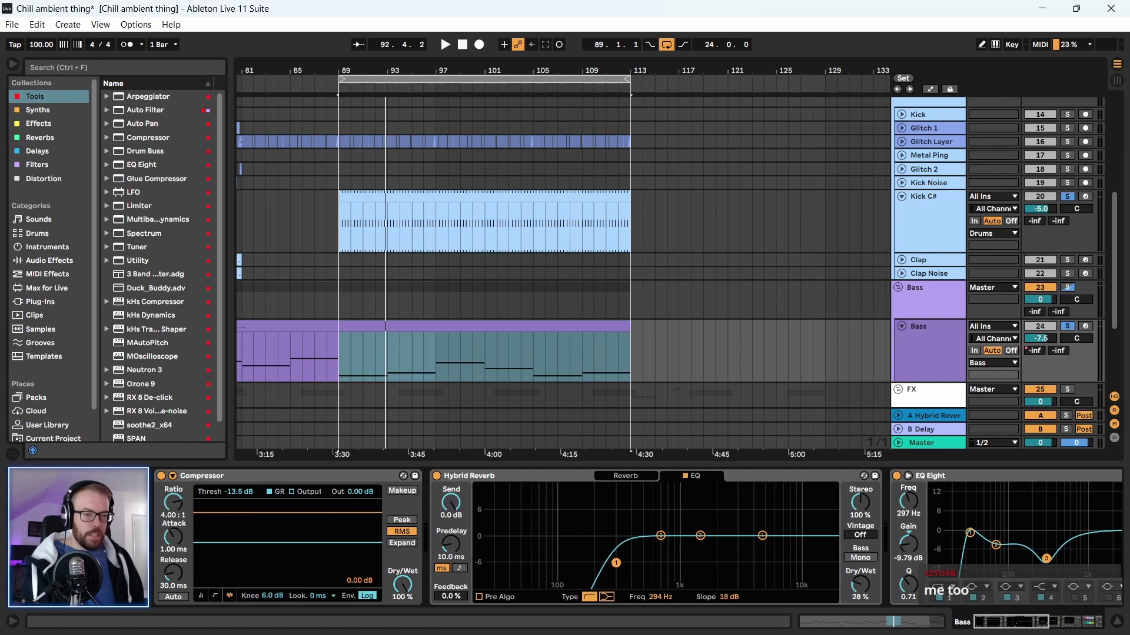
left_click(994, 623)
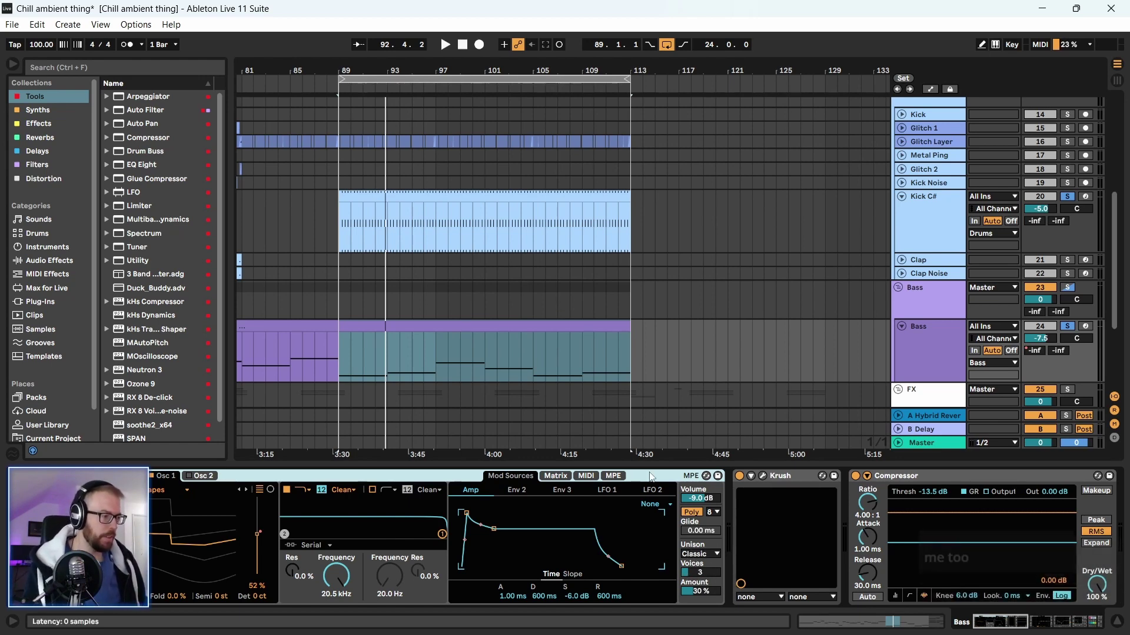
Turn off the solos on Bass and Kick C# and play the full mix from bar 89
left_click(1067, 327)
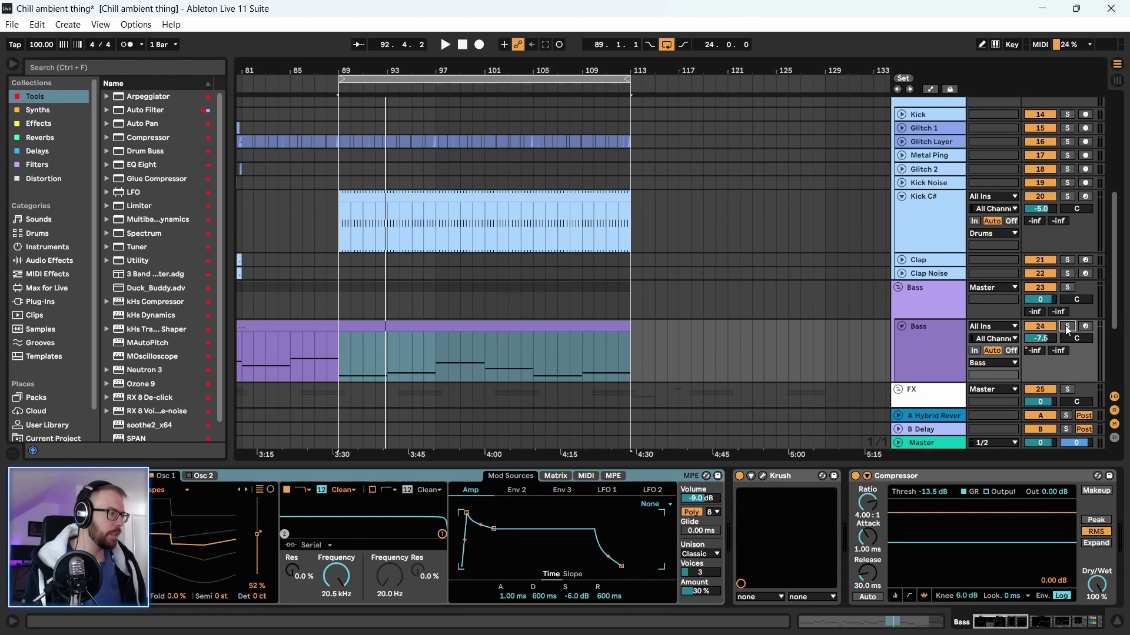
key("space")
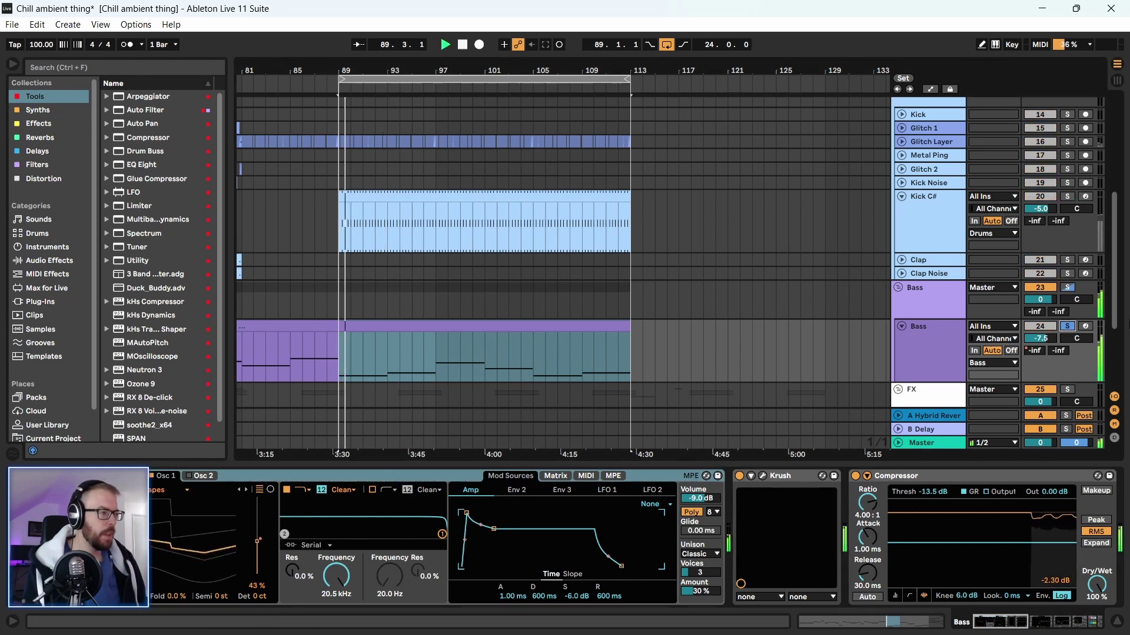
left_click(1067, 328)
scroll(704, 302, "up", 5)
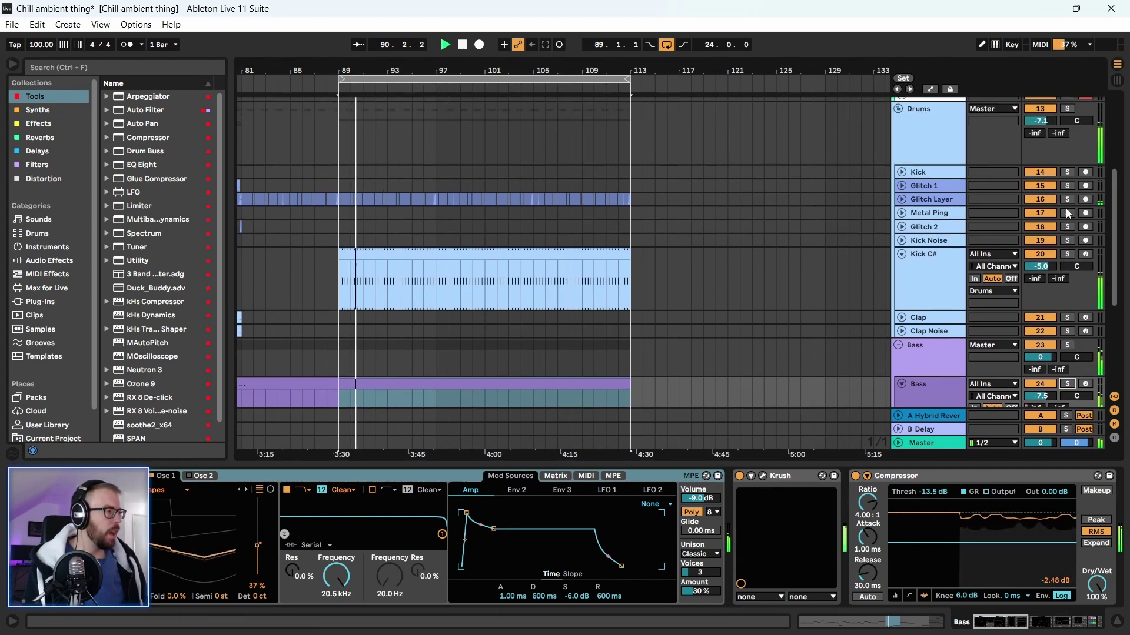
Stop playback, reopen Ozone 9 on the Master track to view the Imager's vectorscope, and close its window
left_click(259, 444)
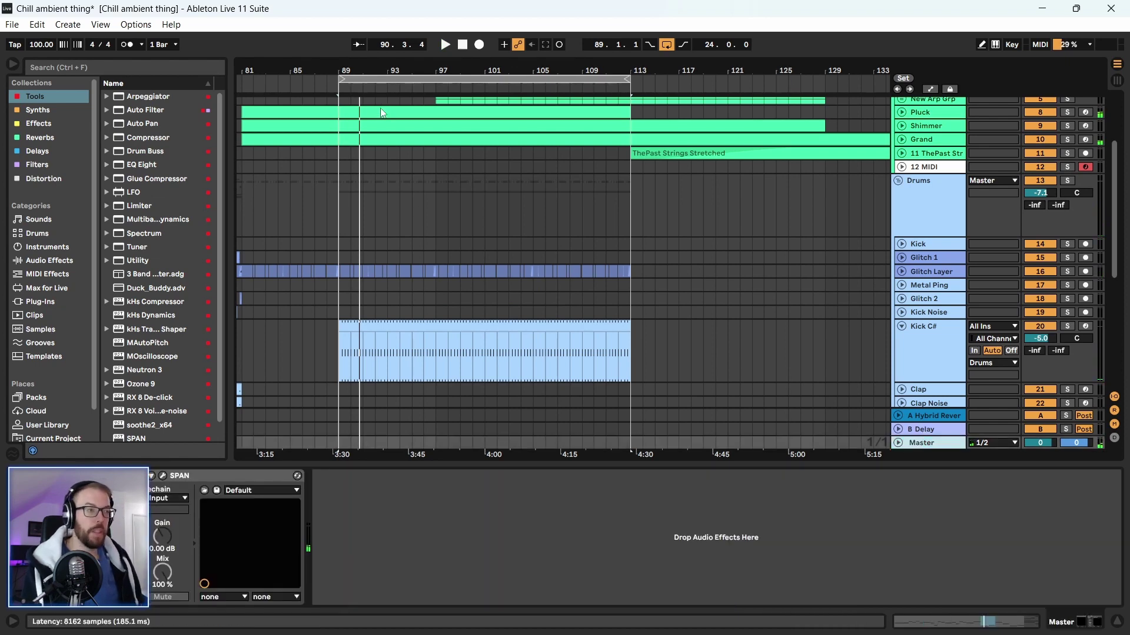
key("ctrl+alt+p")
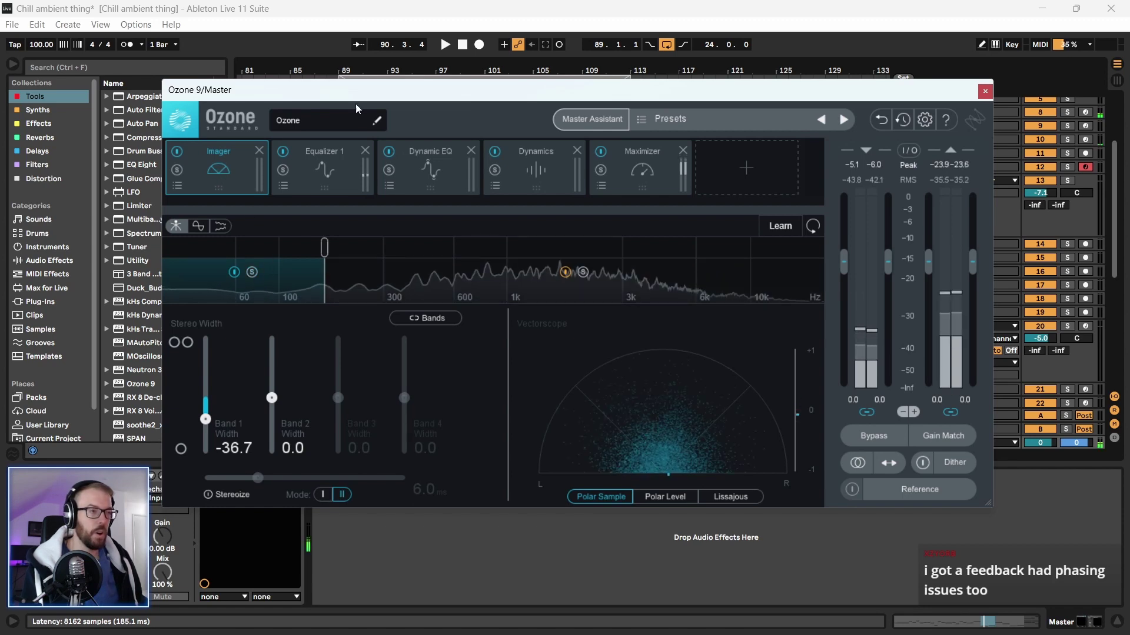
left_click_drag(365, 95, 312, 87)
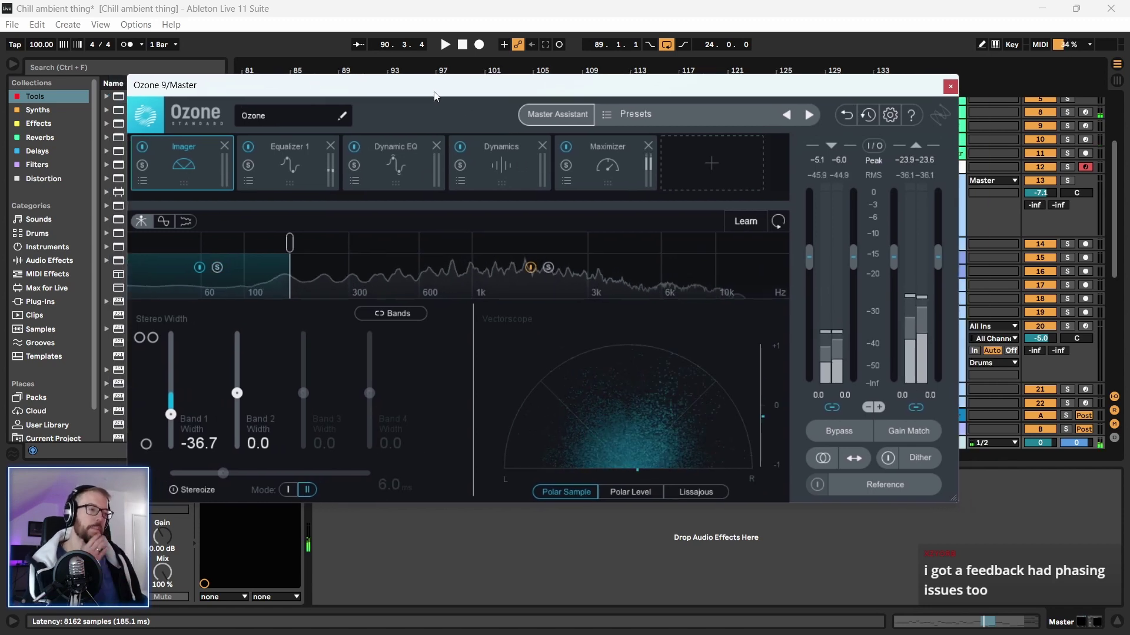
left_click(950, 87)
Play the looped section and examine the two EQ Eight devices on the Kick C# track
key("space")
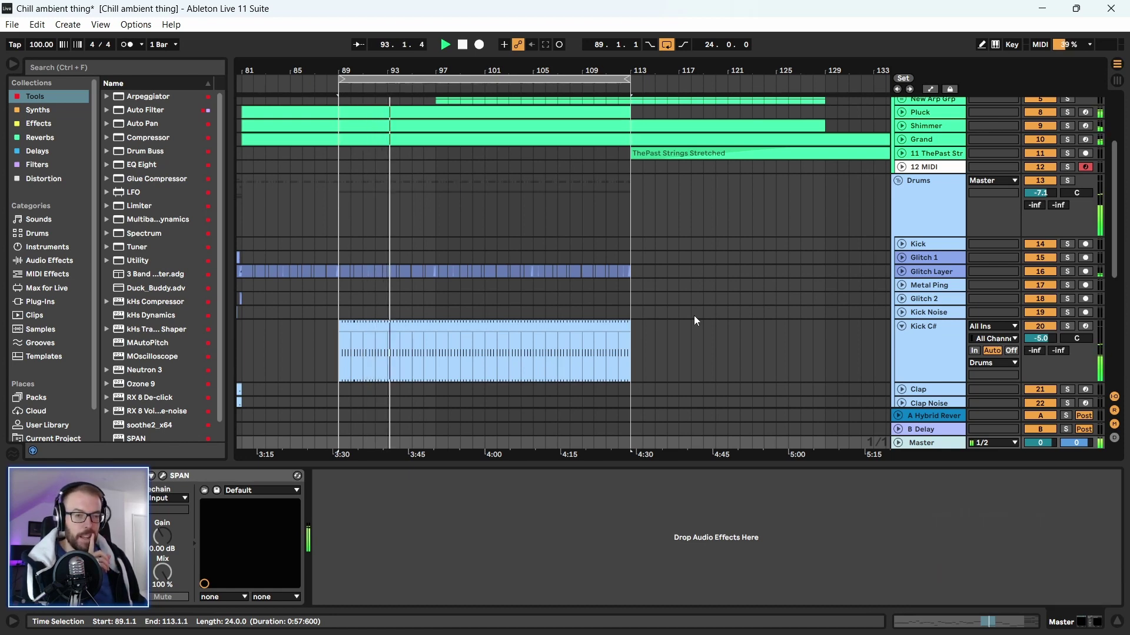
left_click(931, 341)
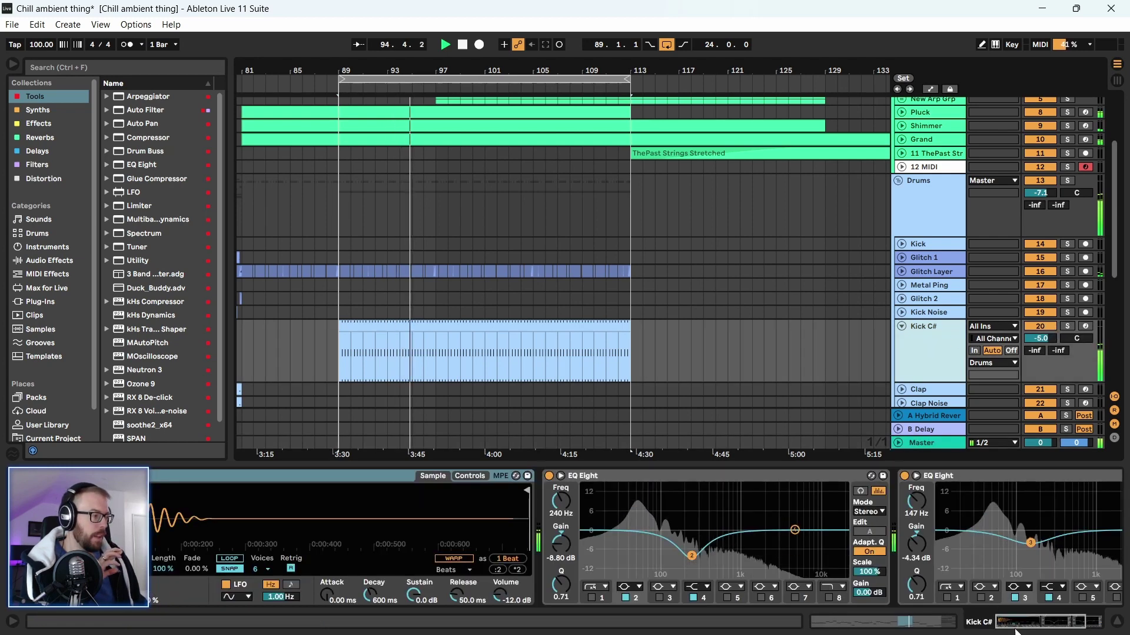
left_click(952, 346)
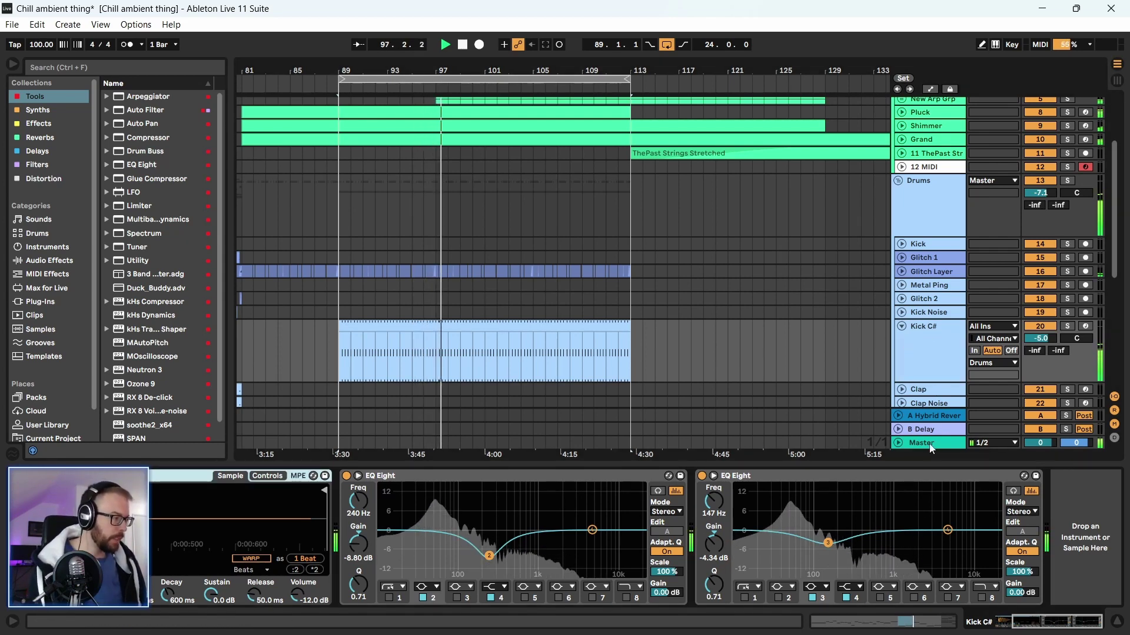
Reset the Bass track's peak level in the Session View mixer, compare it with Kick C#, and stop playback in Arrangement View
left_click(935, 391)
key("Tab")
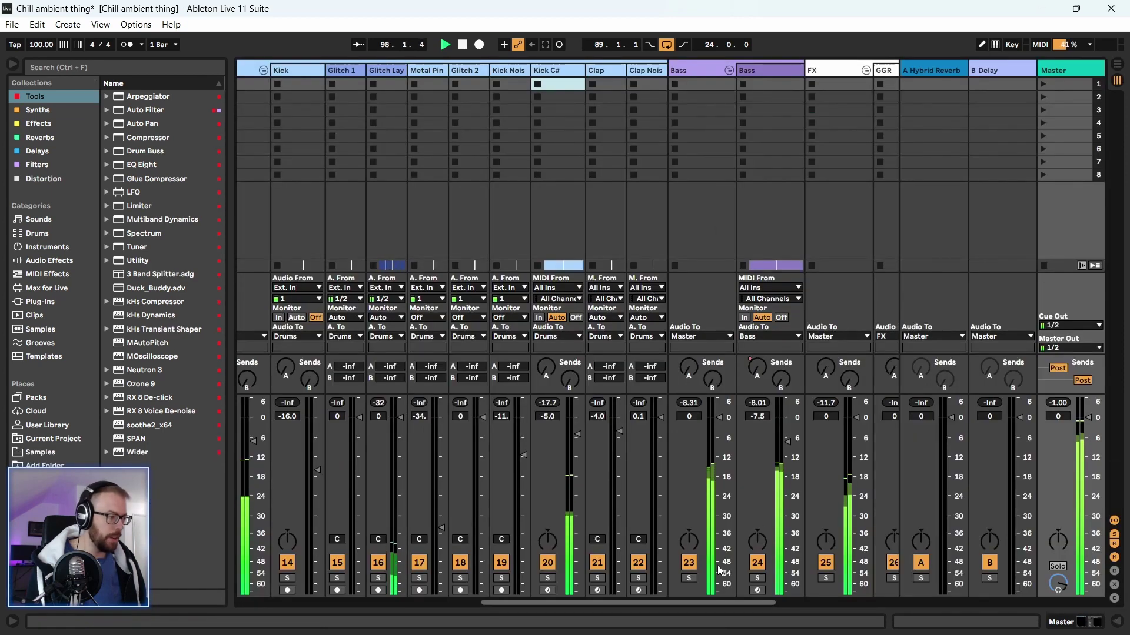
scroll(695, 605, "right", 2)
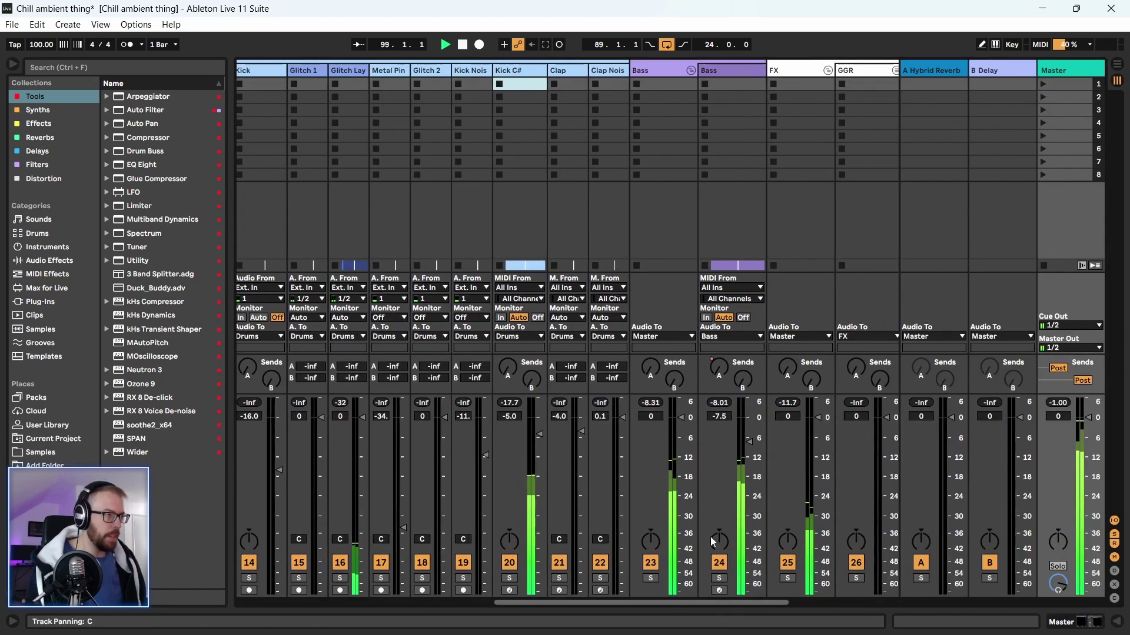
left_click(721, 404)
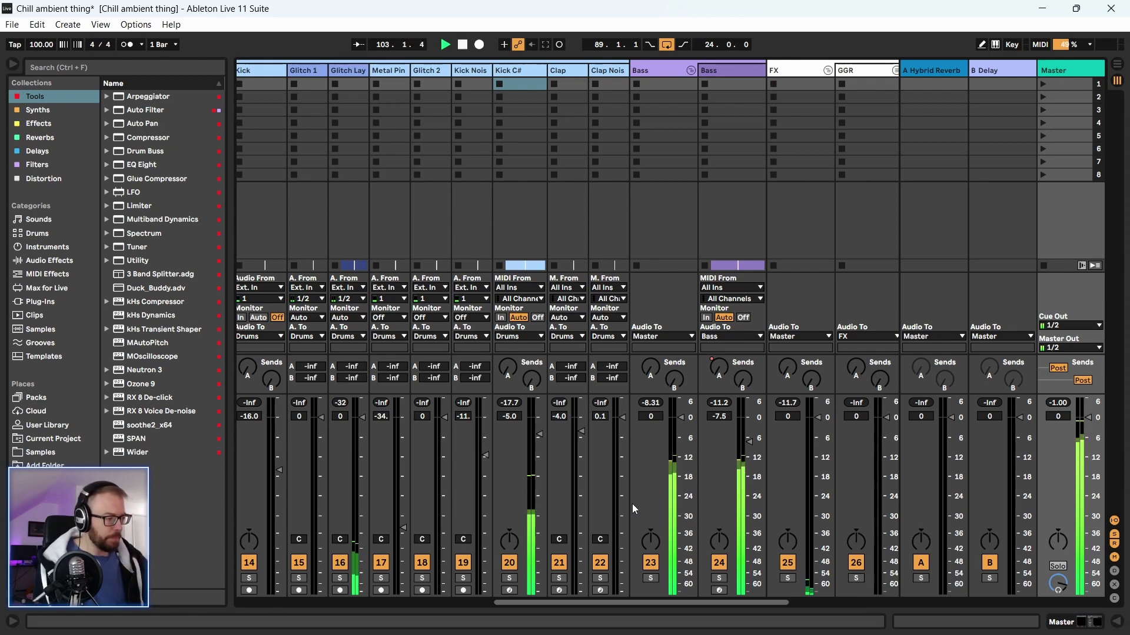
key("Tab")
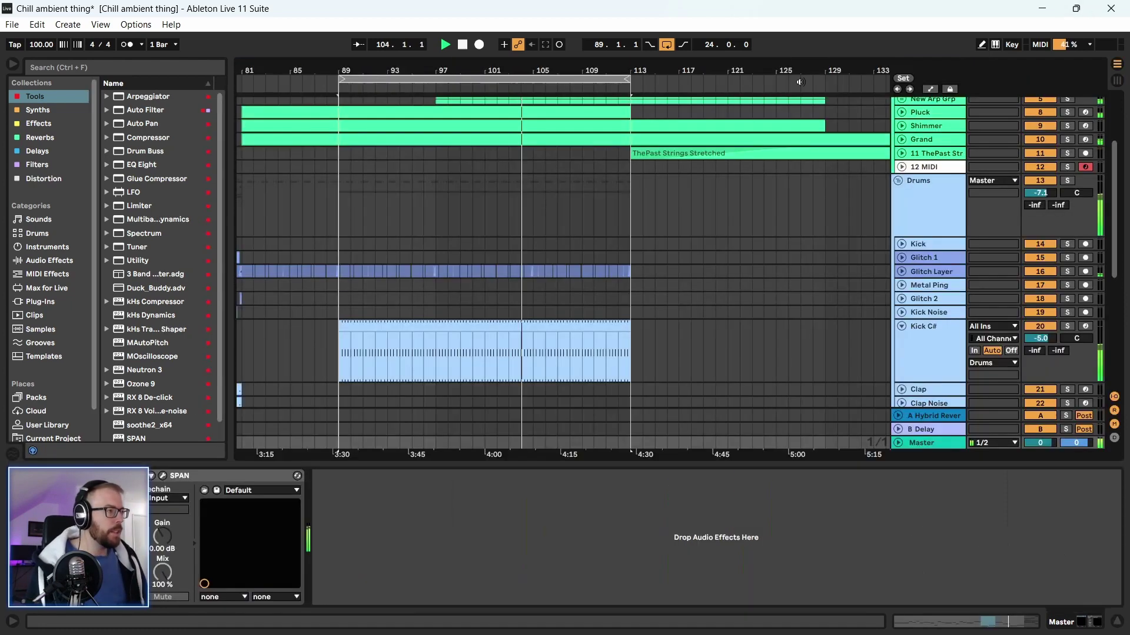
key("space")
Bring up the Kick C# chain and the Bass track's device chain, and play the loop from bar 89
left_click(738, 343)
scroll(929, 289, "down", 2)
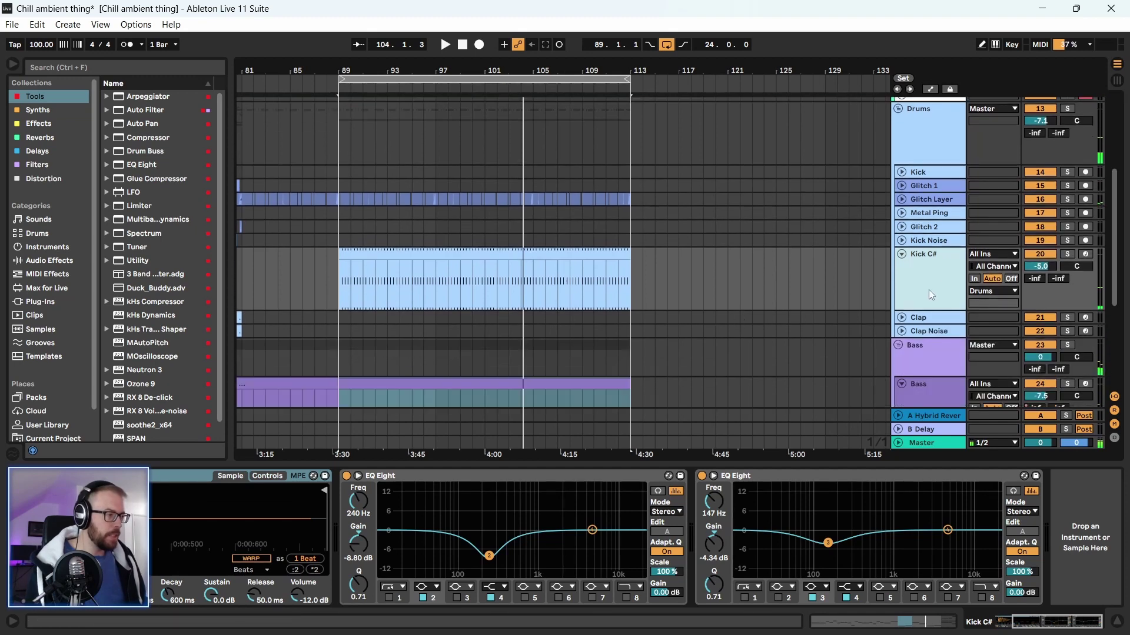
left_click(946, 368)
scroll(936, 347, "down", 2)
left_click(932, 347)
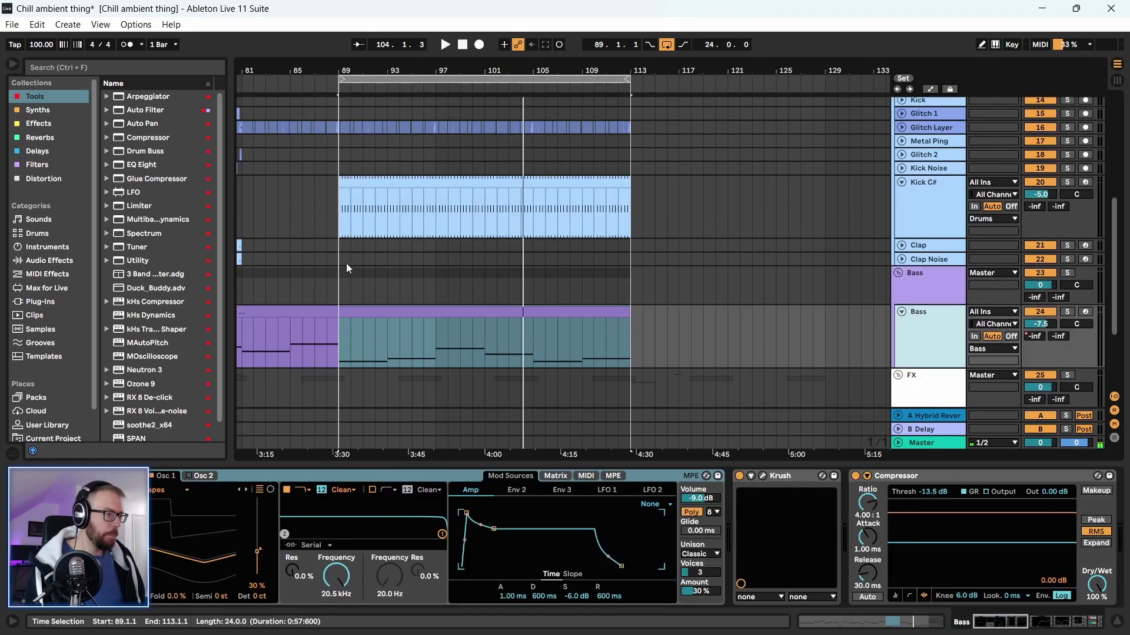
key("space")
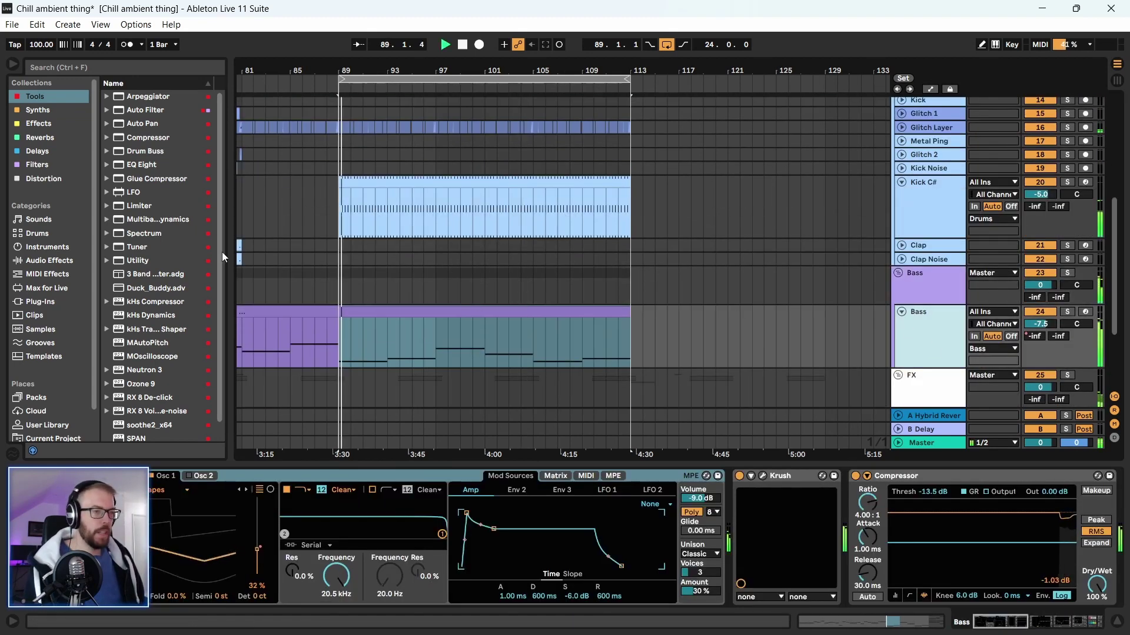
Add Multiband Dynamics from the Tools collection to the Bass track's chain and place it directly before Utility
left_click(40, 137)
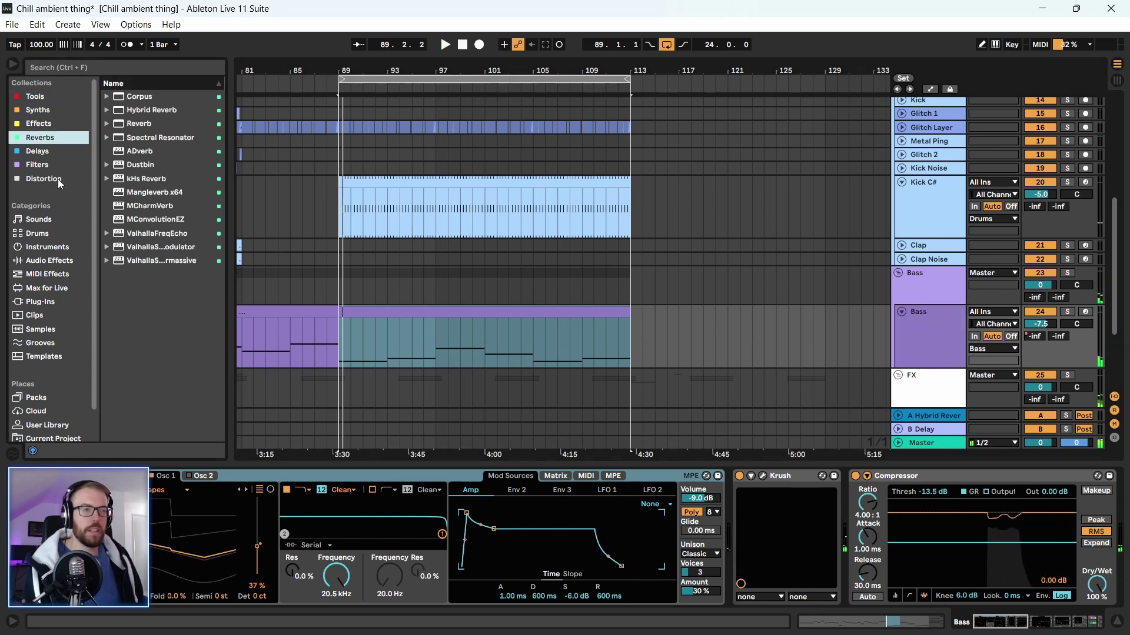
left_click(41, 96)
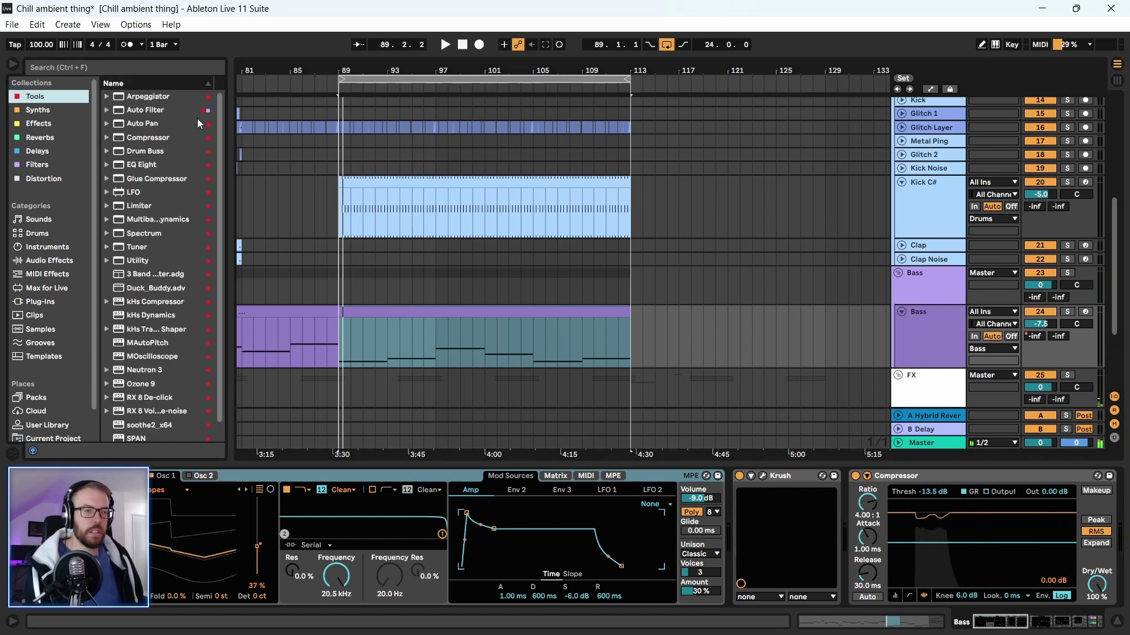
left_click(142, 221)
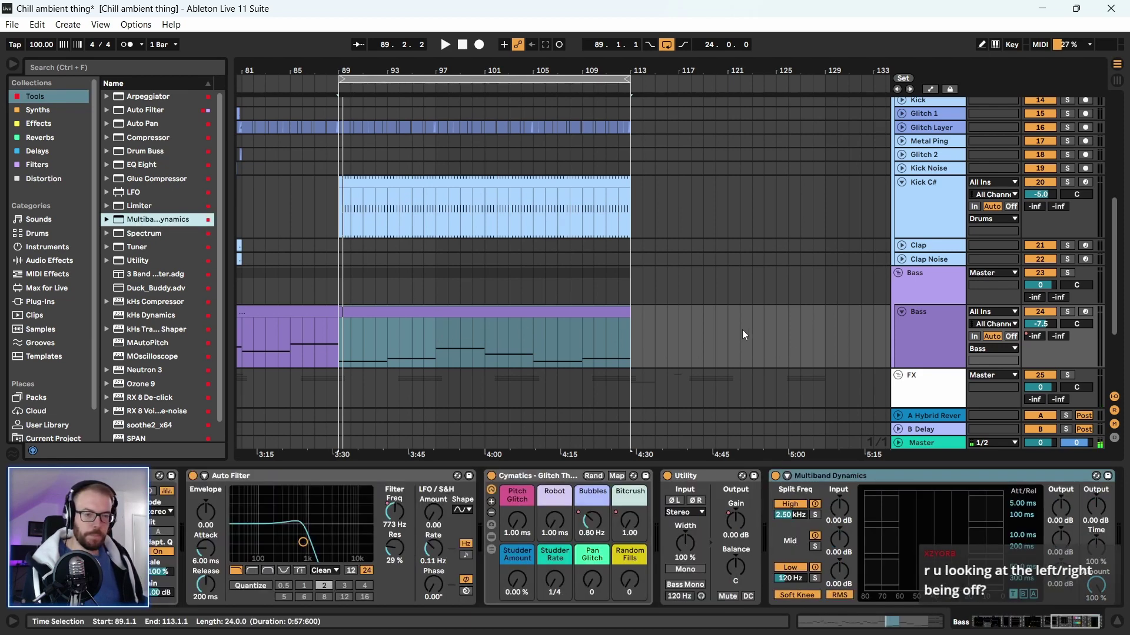
left_click(955, 336)
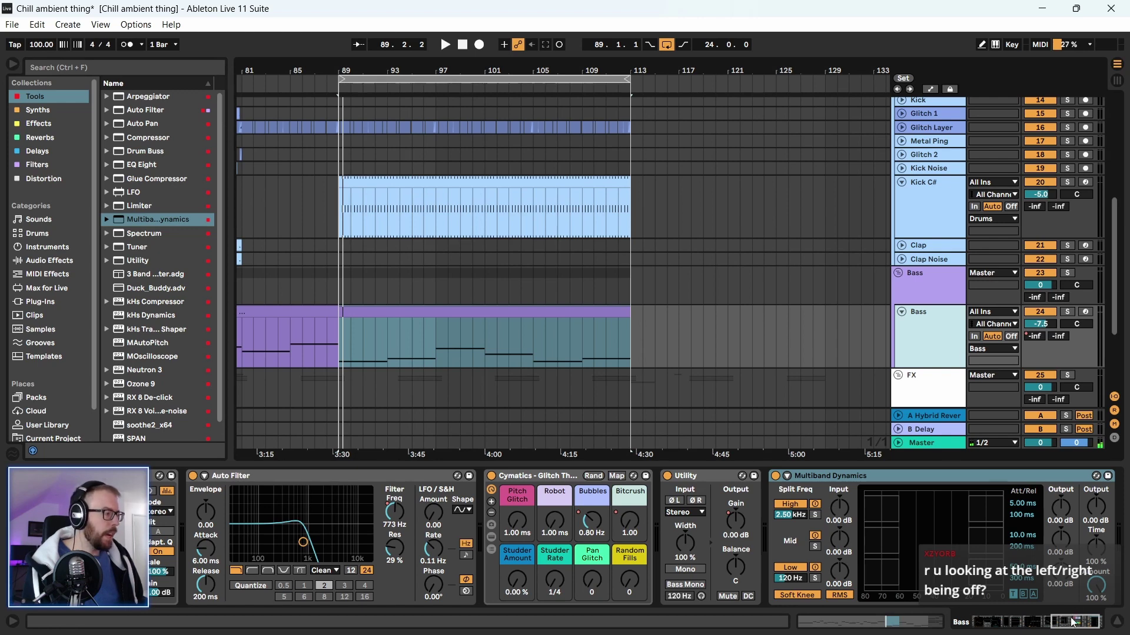
left_click_drag(1072, 622, 1092, 627)
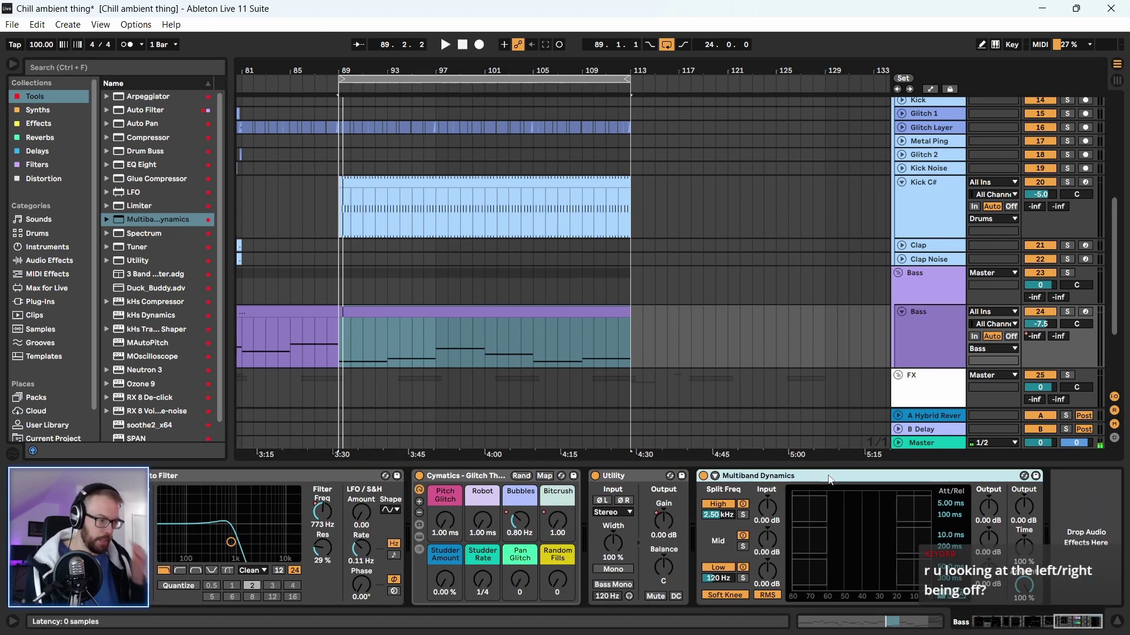
left_click_drag(682, 483, 589, 494)
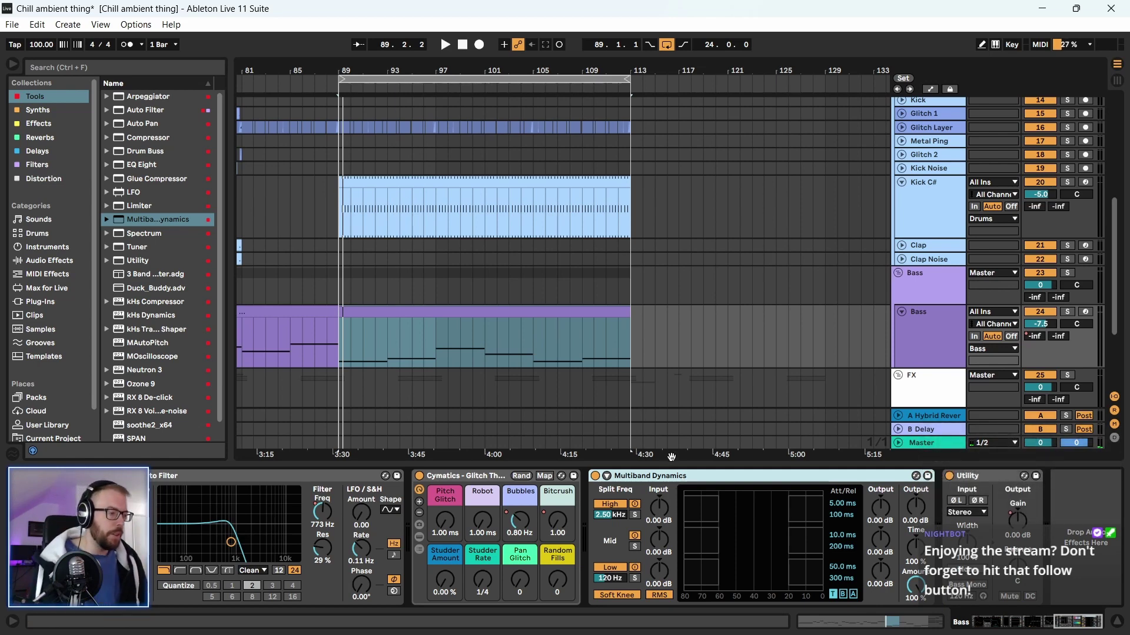
Play the loop and compress the Bass track's low band in Multiband Dynamics, with an upper threshold of about -30 dB
key("space")
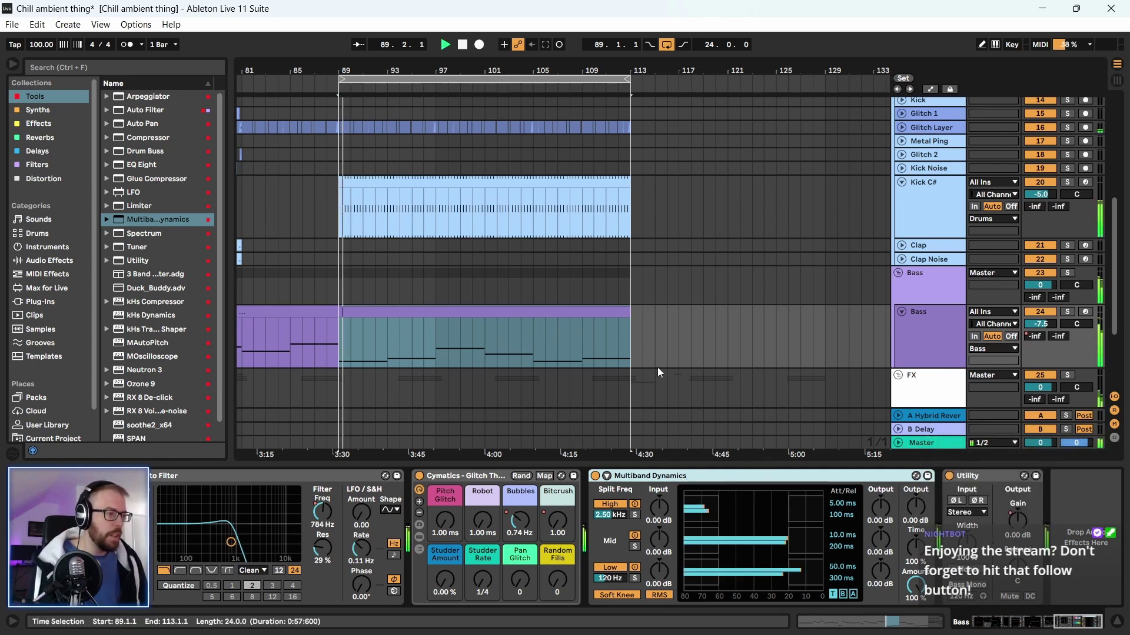
scroll(658, 367, "down", 2)
left_click(898, 295)
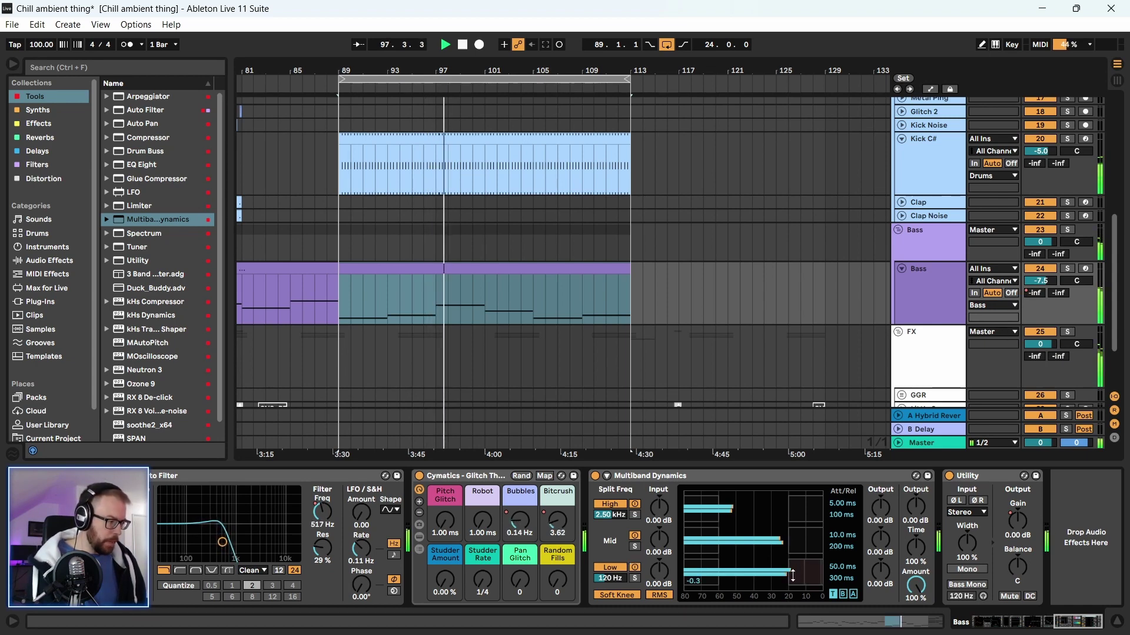
left_click_drag(797, 570, 759, 569)
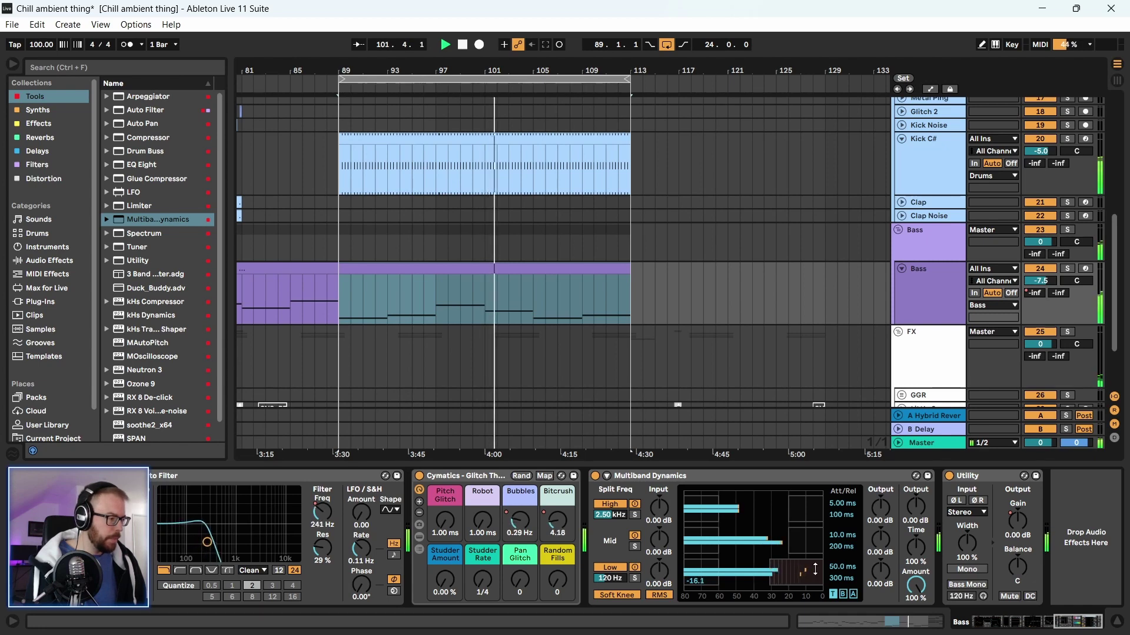
left_click_drag(772, 573, 767, 578)
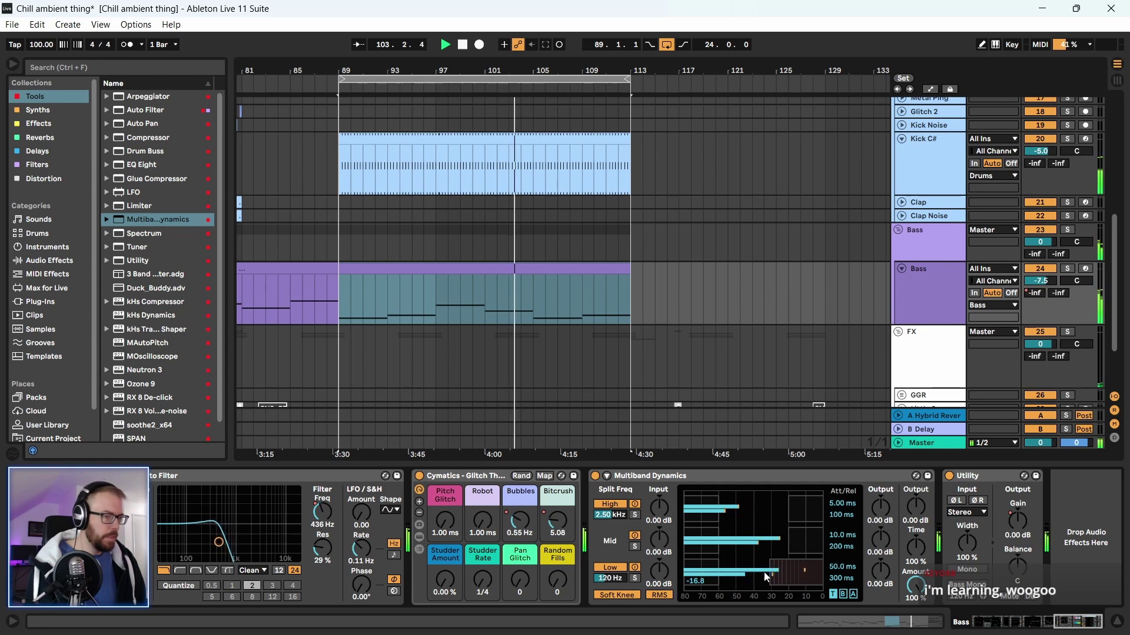
Check the Bass and Kick C# levels in the Session View mixer, return to Arrangement View, and restart the loop
key("Tab")
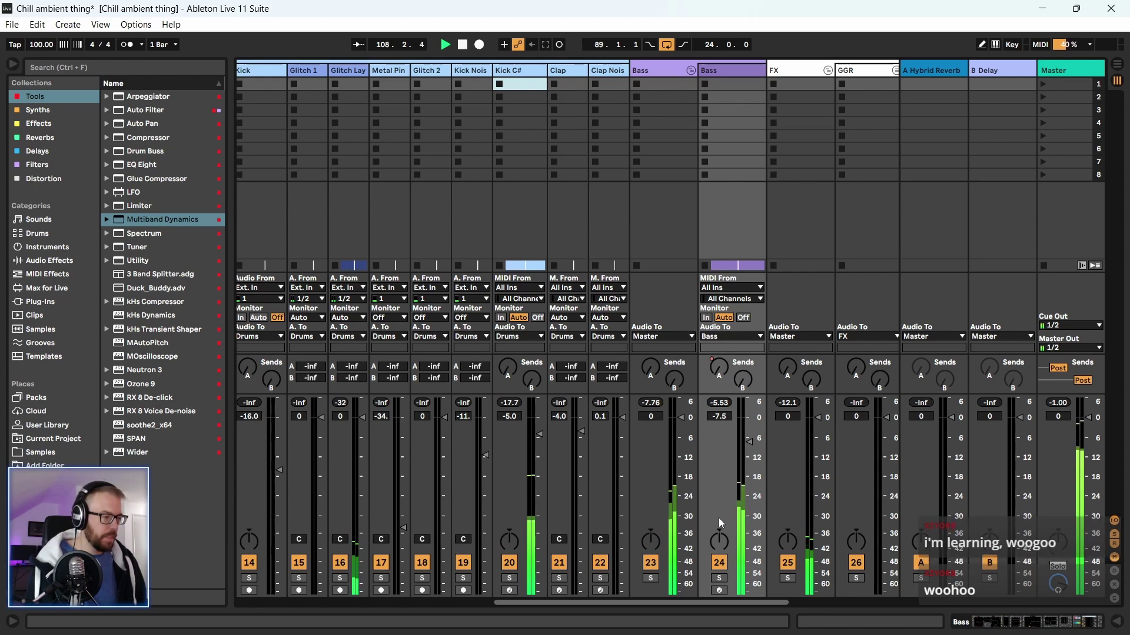
key("Tab")
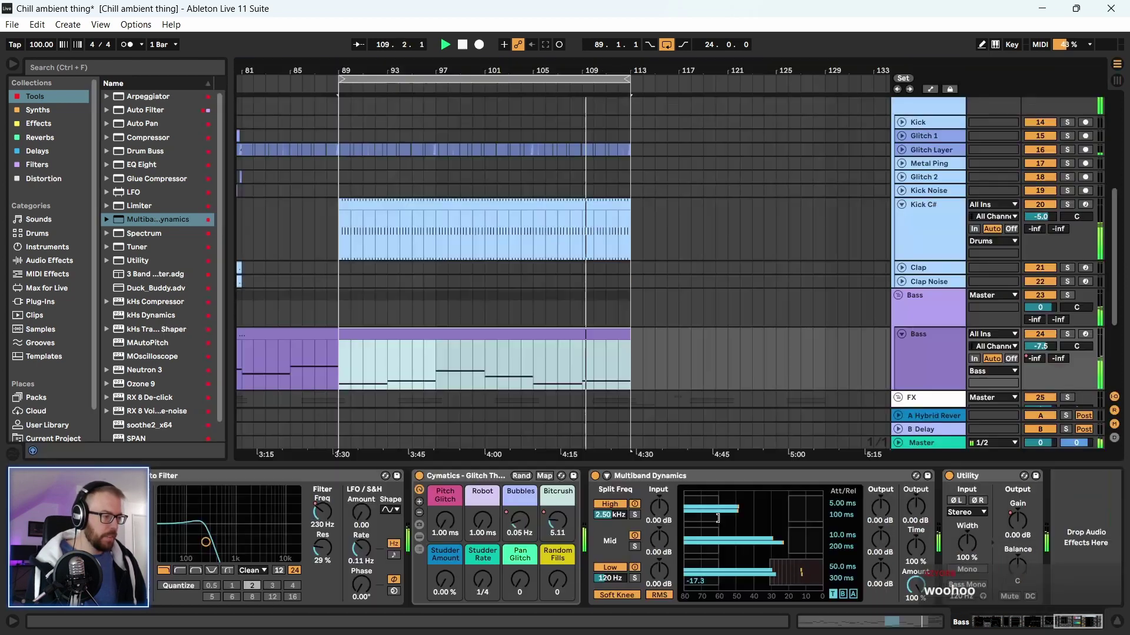
key("space")
left_click(926, 358)
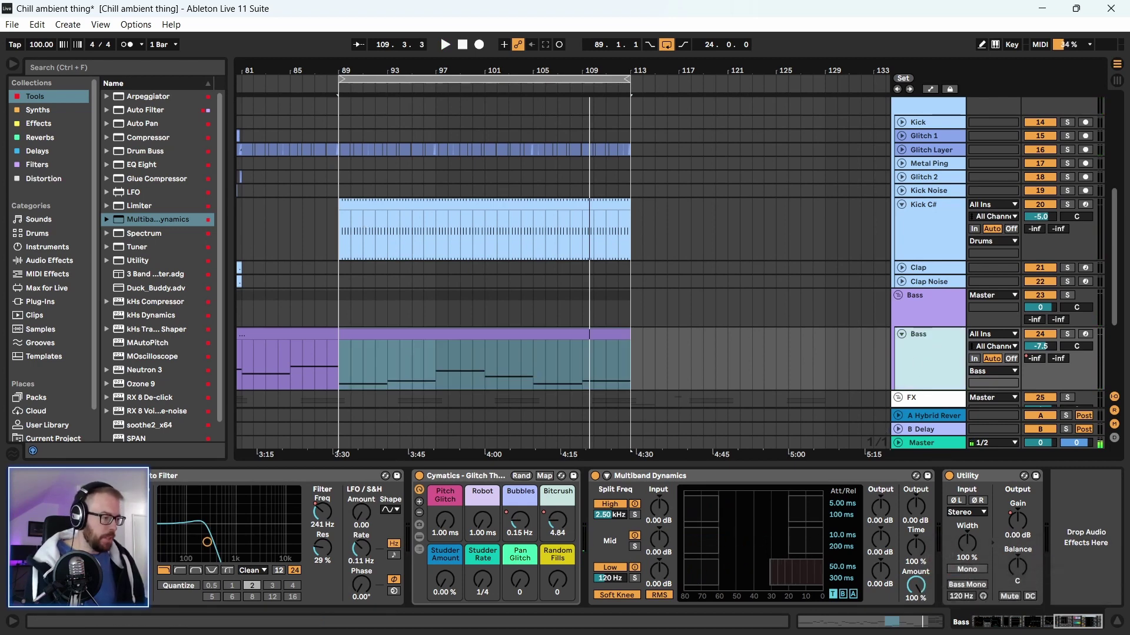
key("space")
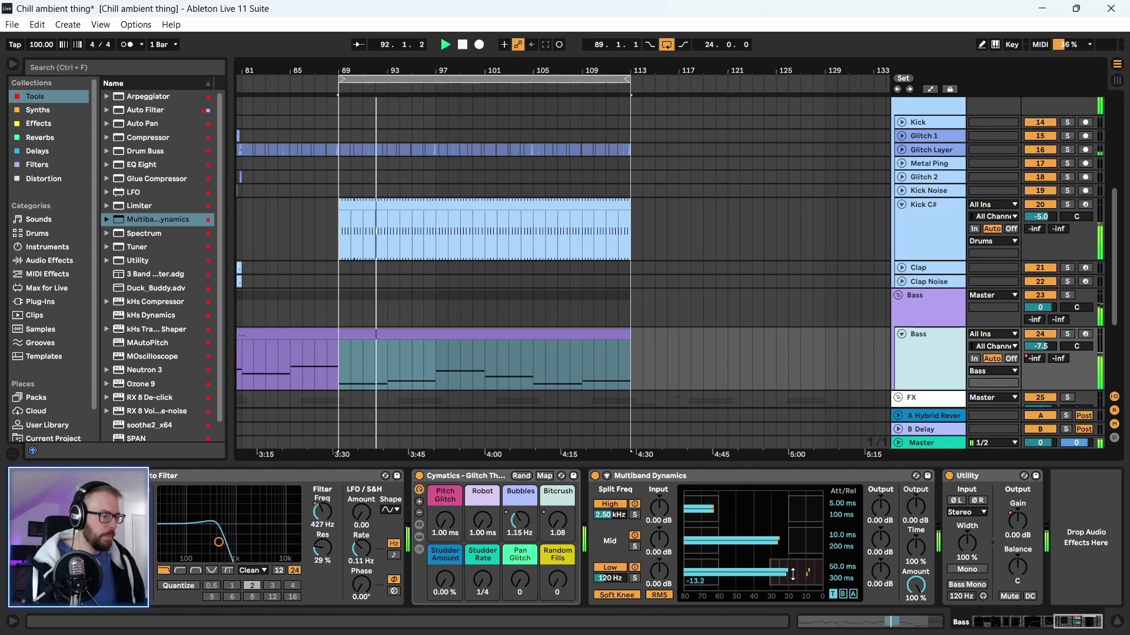
Insert EQ Eight between Multiband Dynamics and Utility on the Bass track, and set it to M/S mode editing the Side channel
left_click(715, 491)
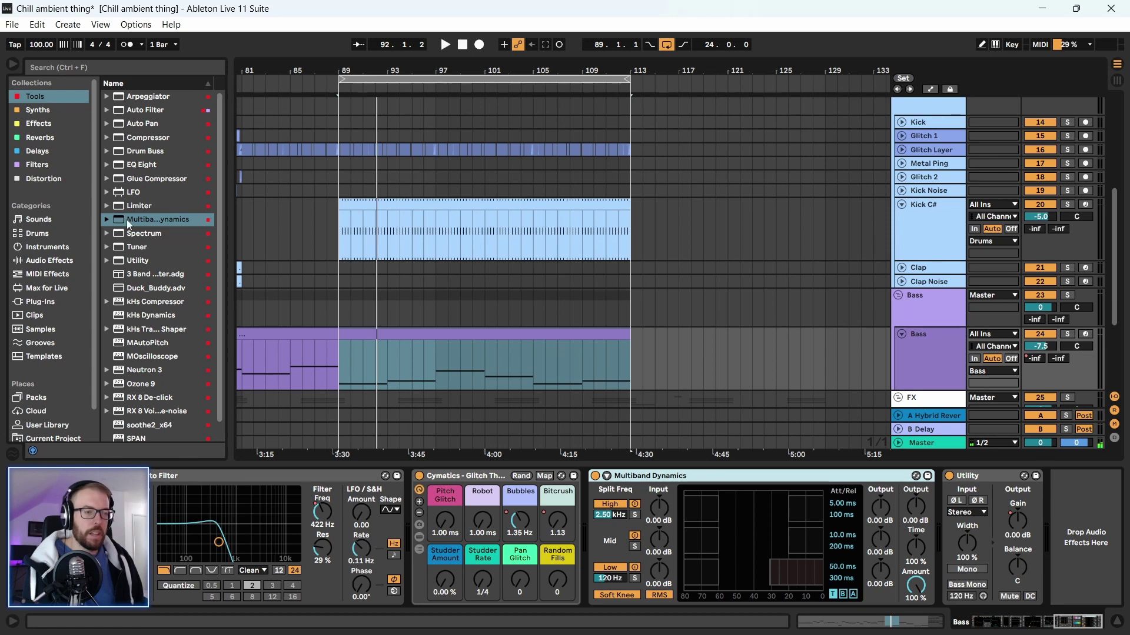
mouse_move(147, 166)
left_mouse_down()
mouse_move(272, 189)
mouse_move(932, 489)
left_mouse_up()
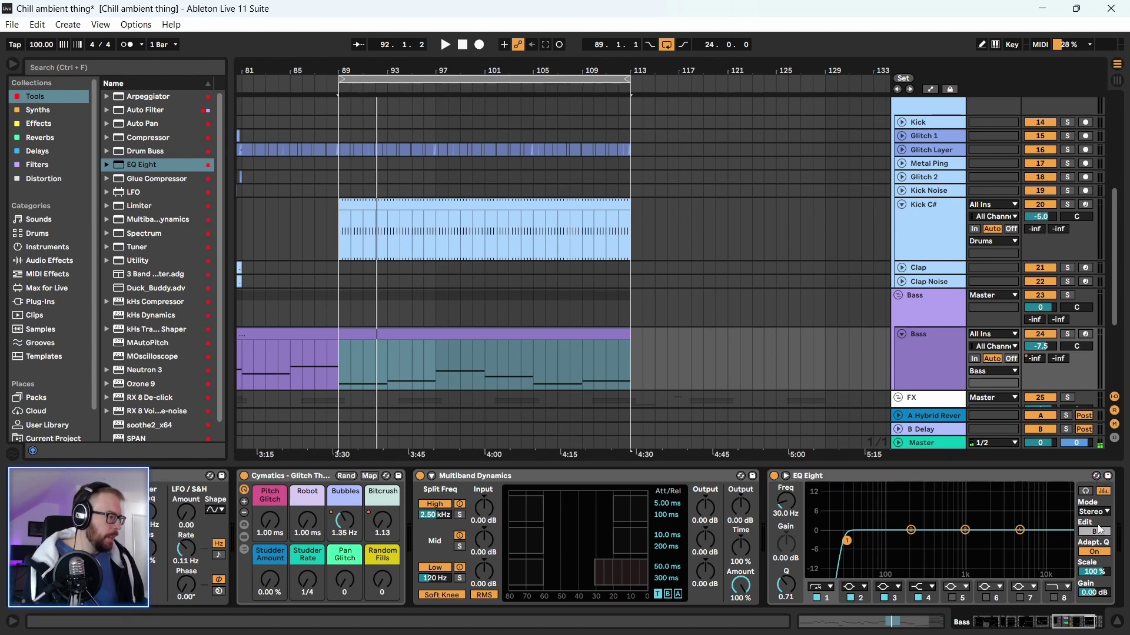
left_click(1098, 543)
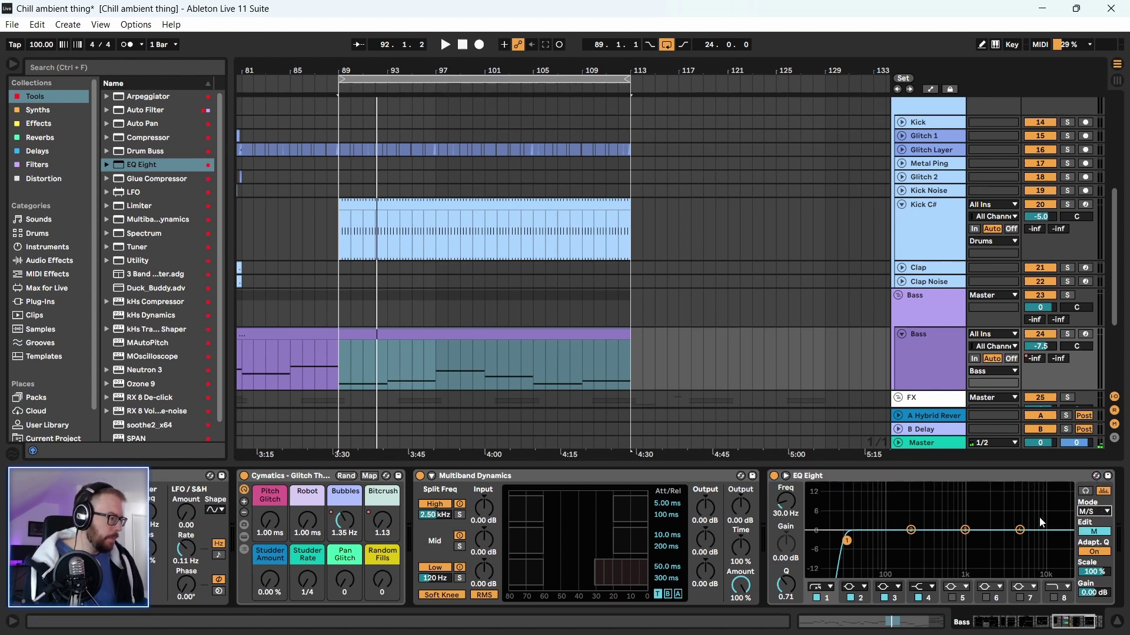
left_click(969, 495)
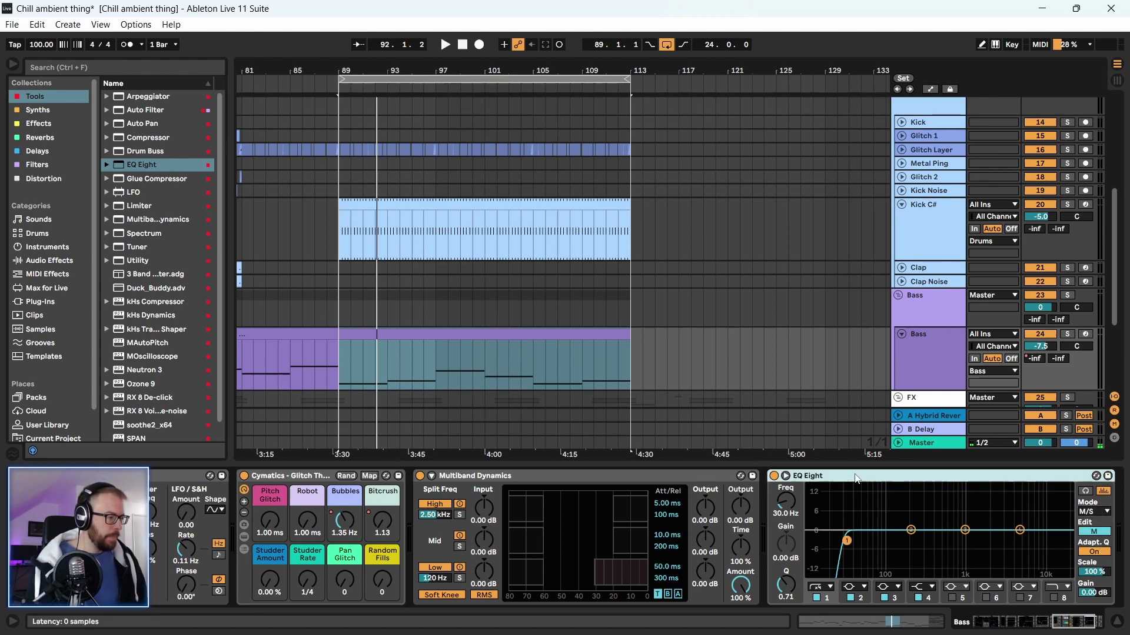
left_click(1106, 531)
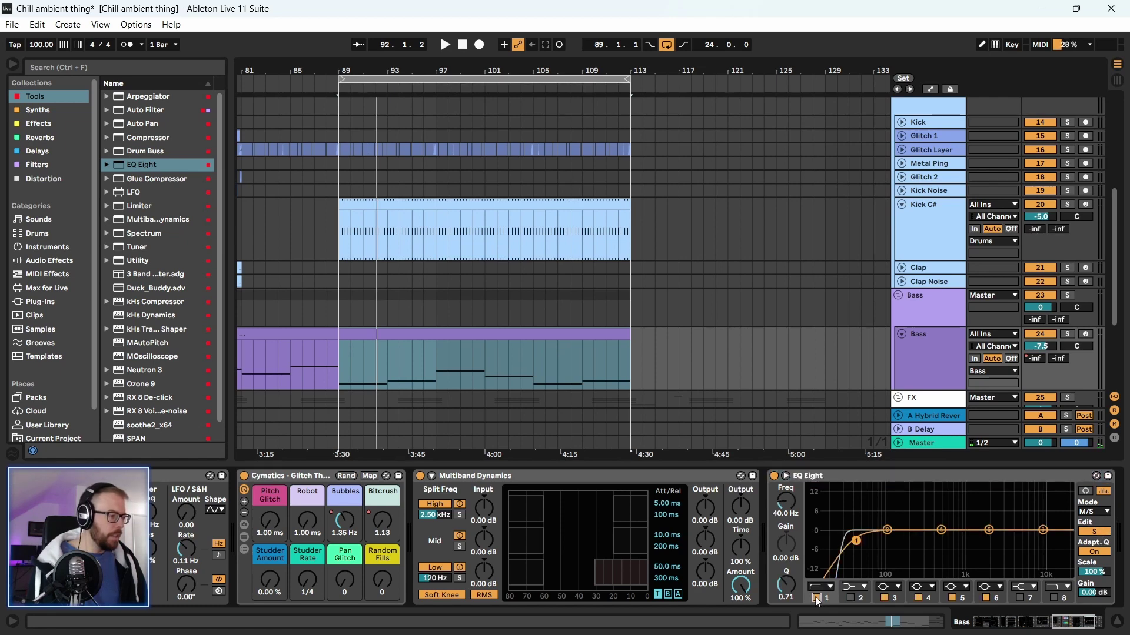
Raise the Side channel's low cut to 297 Hz in the Bass EQ Eight, soloing the Bass track briefly during playback
left_click_drag(856, 540, 908, 546)
key("space")
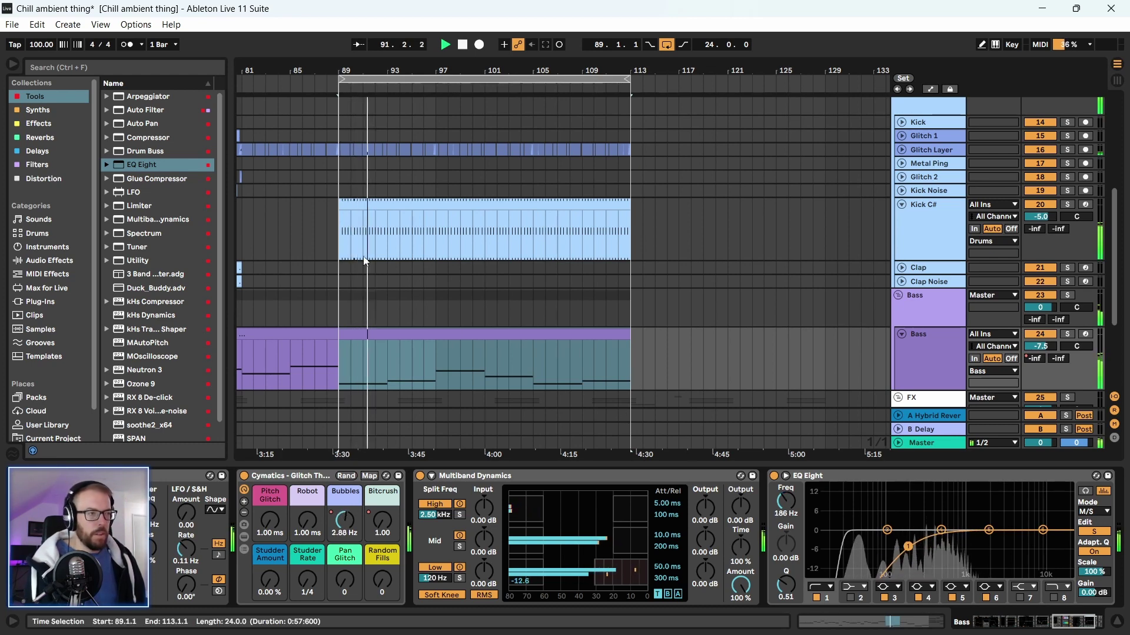
left_click_drag(412, 71, 406, 94)
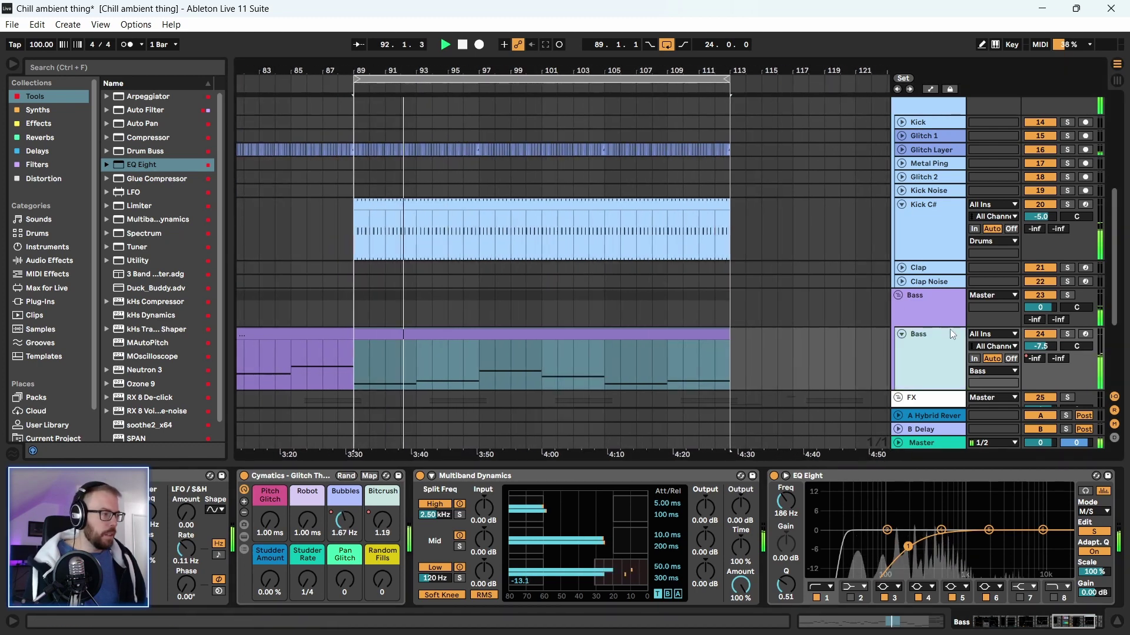
left_click(1069, 334)
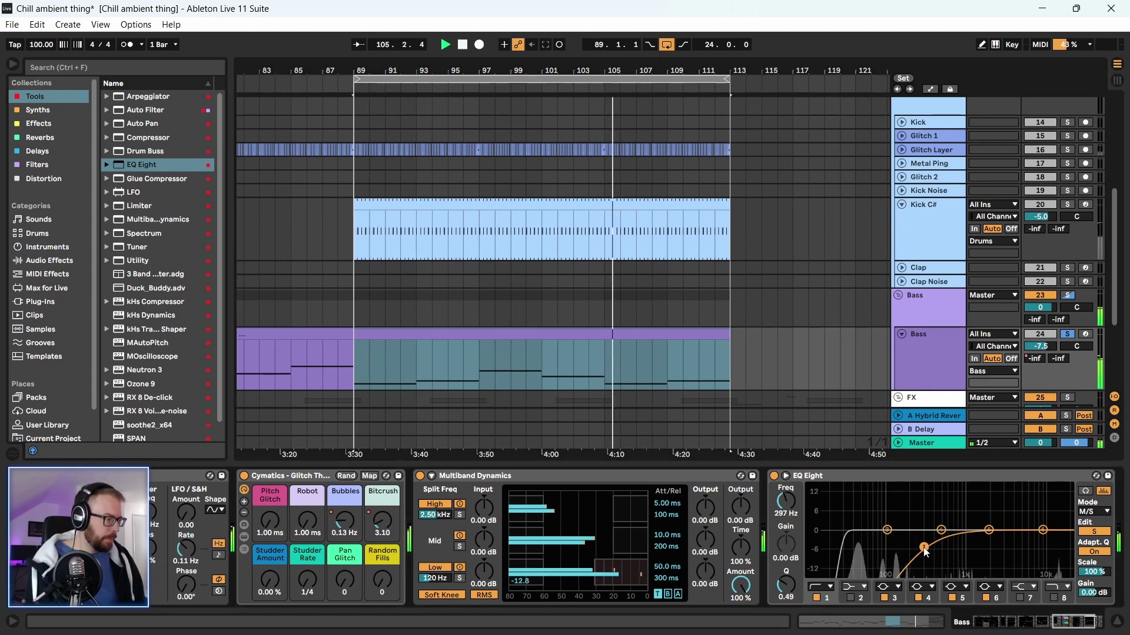
left_click(1068, 334)
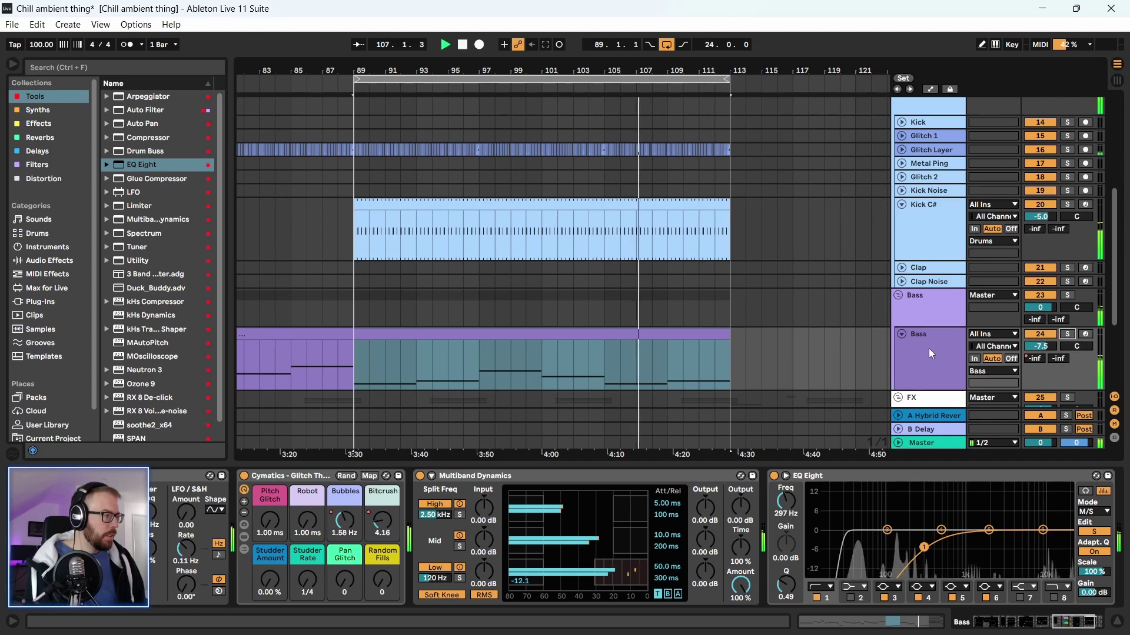
Compare the Bass and Kick C# levels in the Session View mixer, and examine the Bass chain's EQ Eight and Utility
key("Tab")
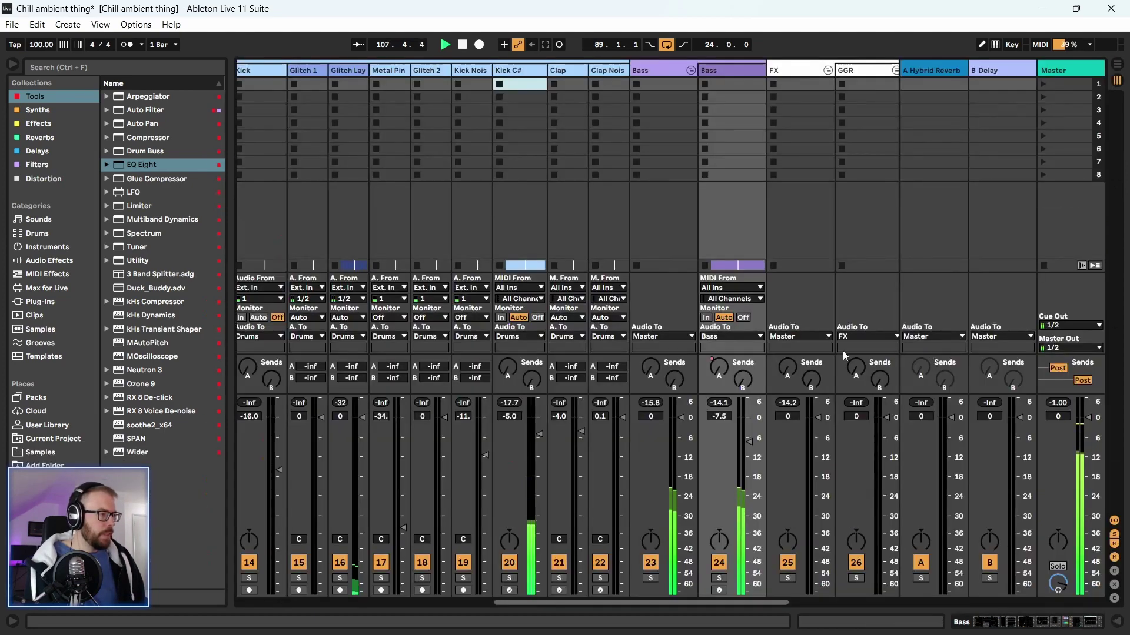
key("Tab")
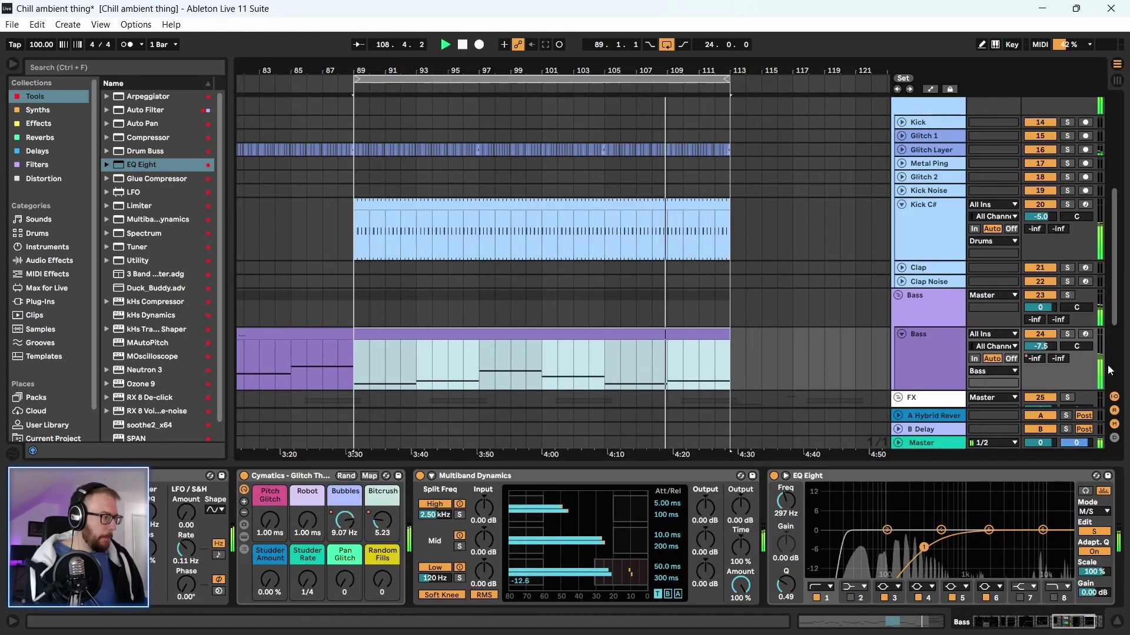
key("Tab")
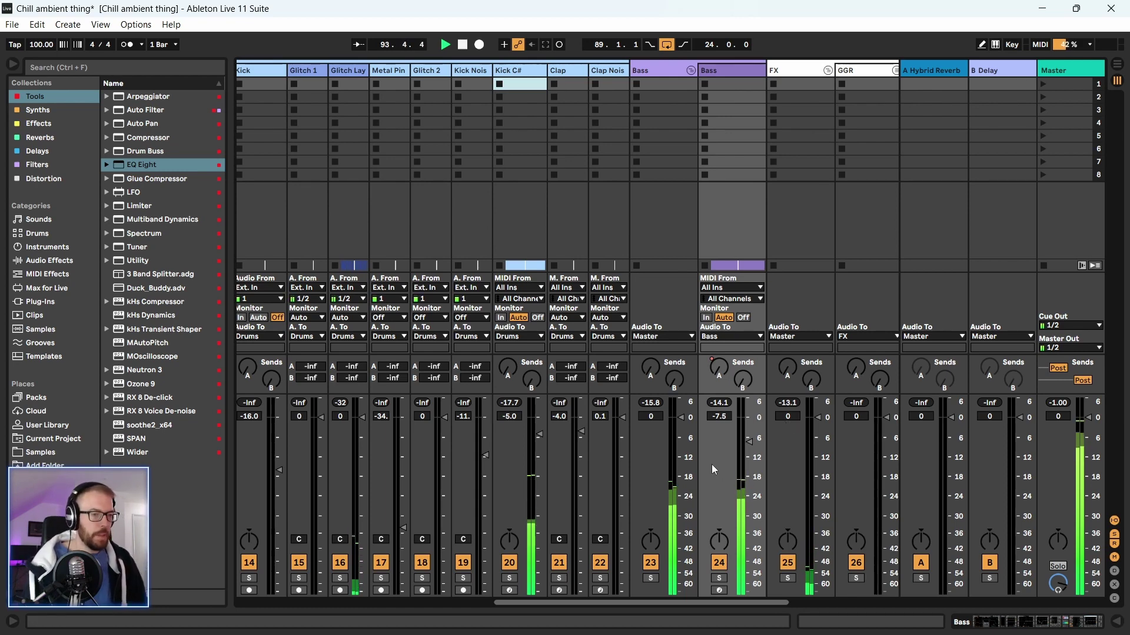
key("Tab")
left_click(820, 489)
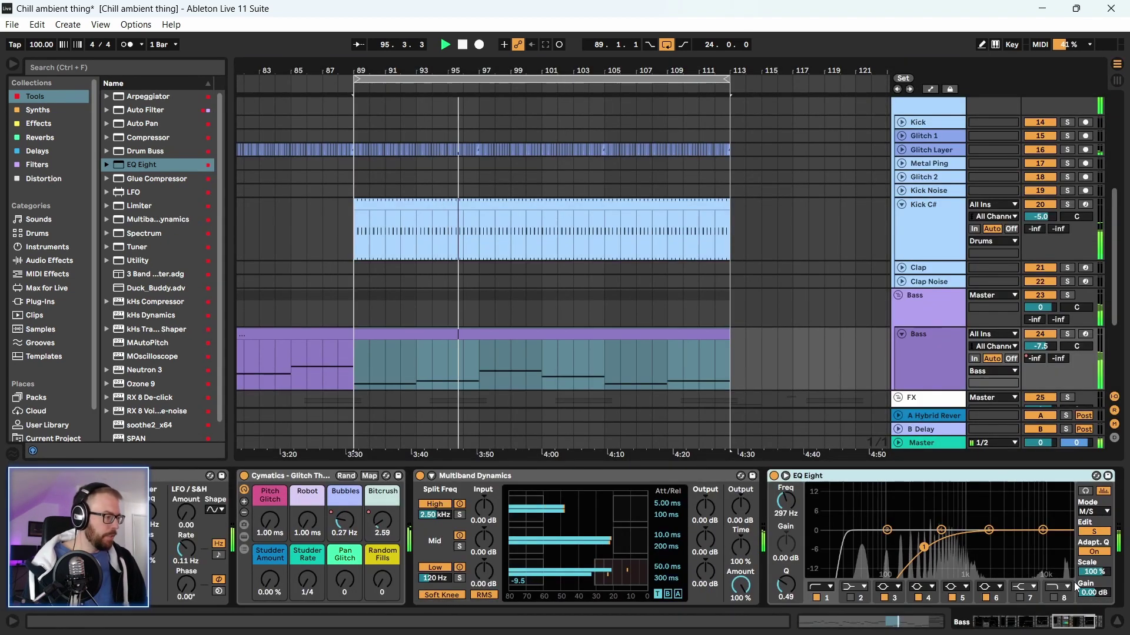
scroll(1009, 485, "down", 3)
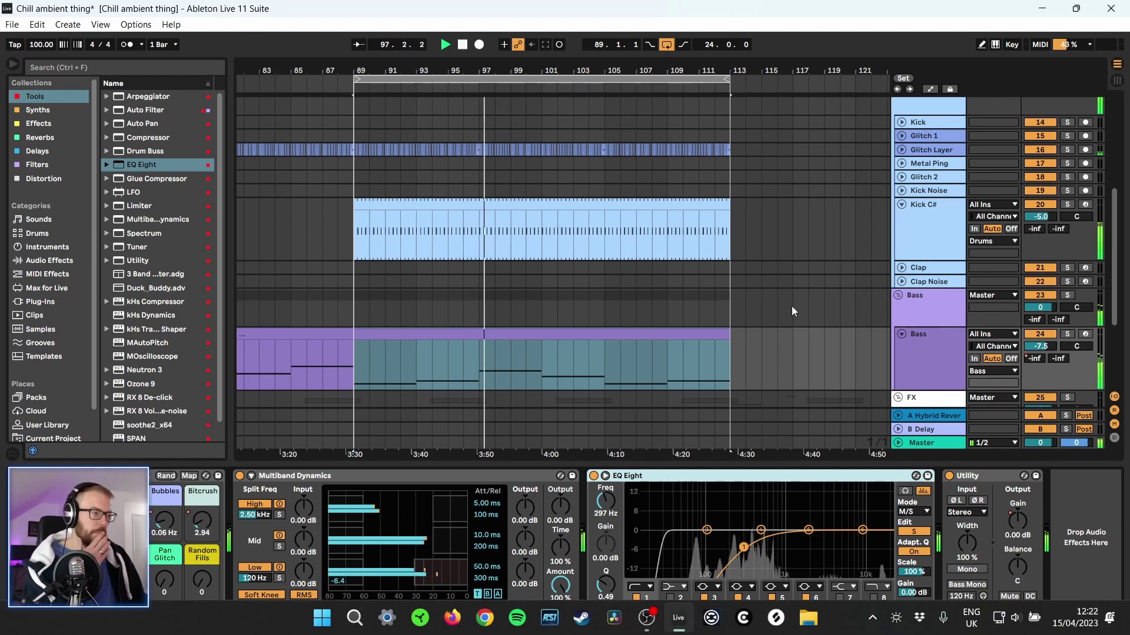
Duplicate the Bass track's Multiband Dynamics and make the copy expand the low band above a threshold of about -20 dB
left_click(947, 354)
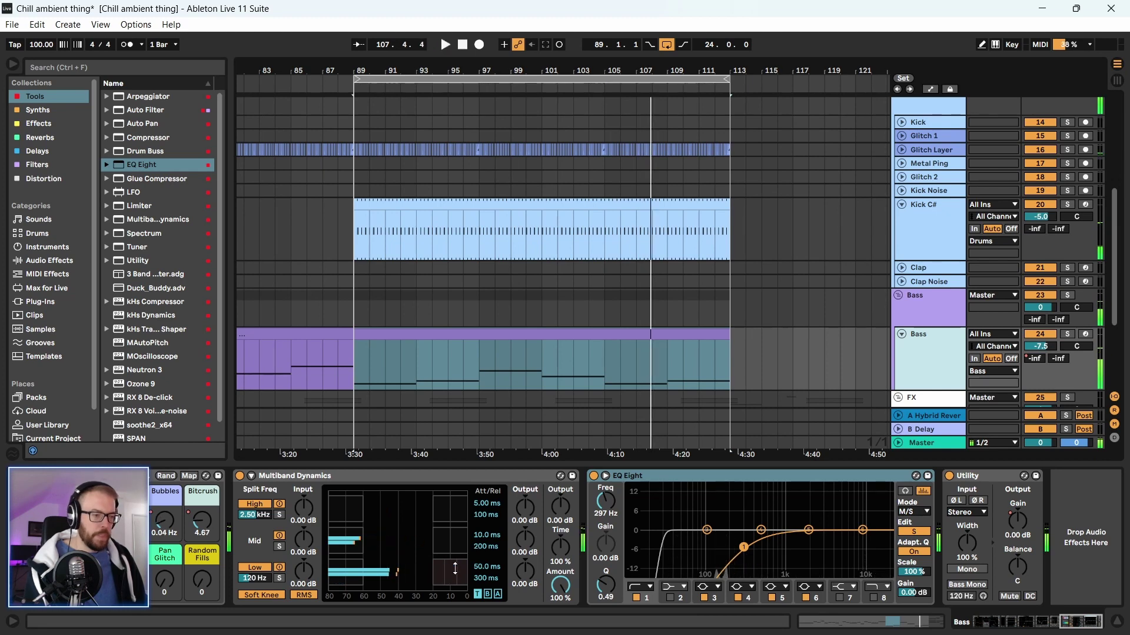
left_click(366, 481)
key("ctrl+d")
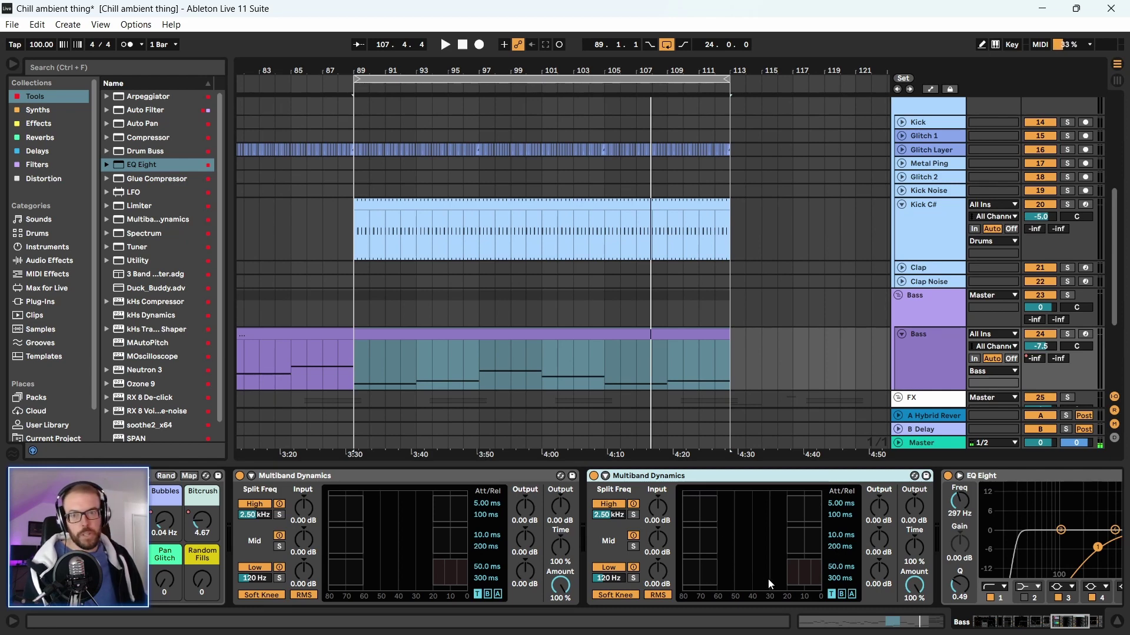
key("space")
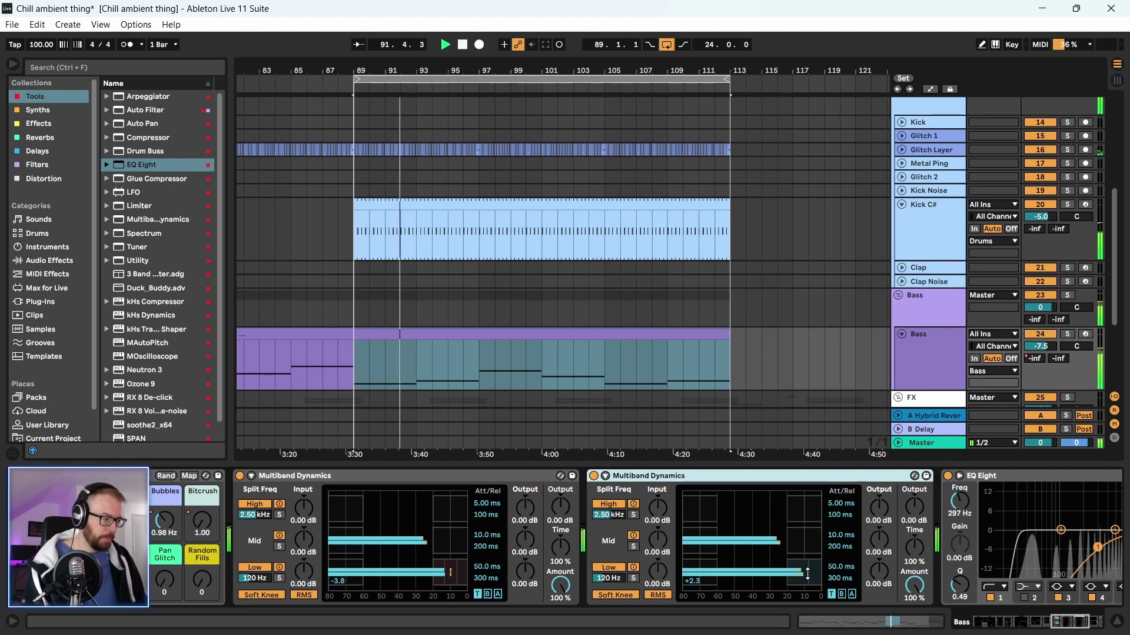
Solo the Bass track, reset its peak level in the Session View mixer to check it, and stop playback in Arrangement View
key("Tab")
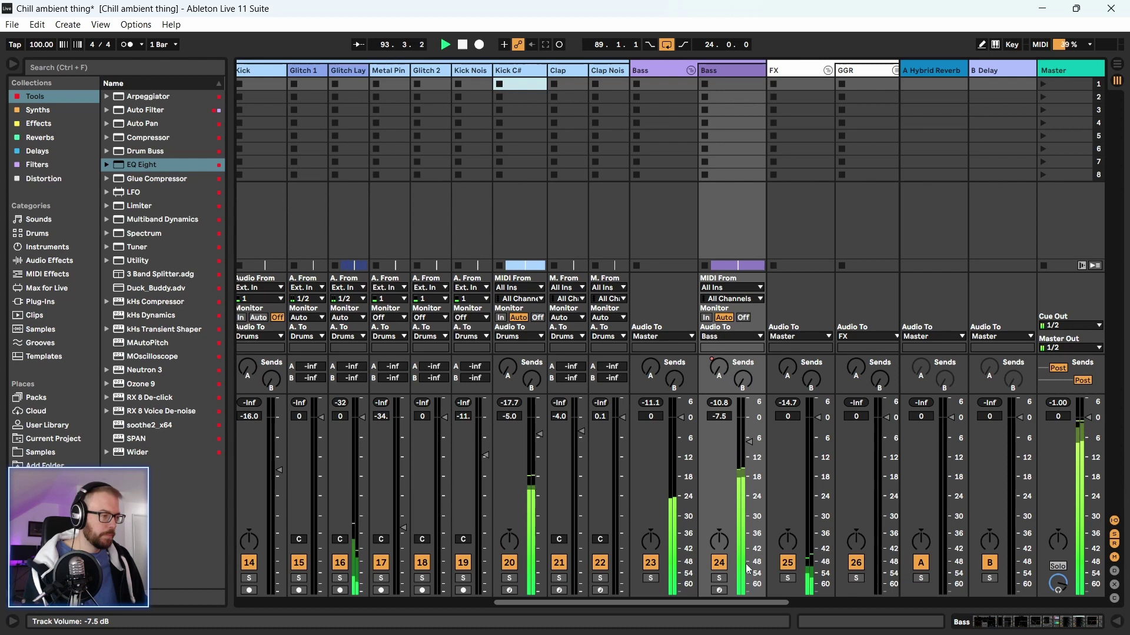
key("Tab")
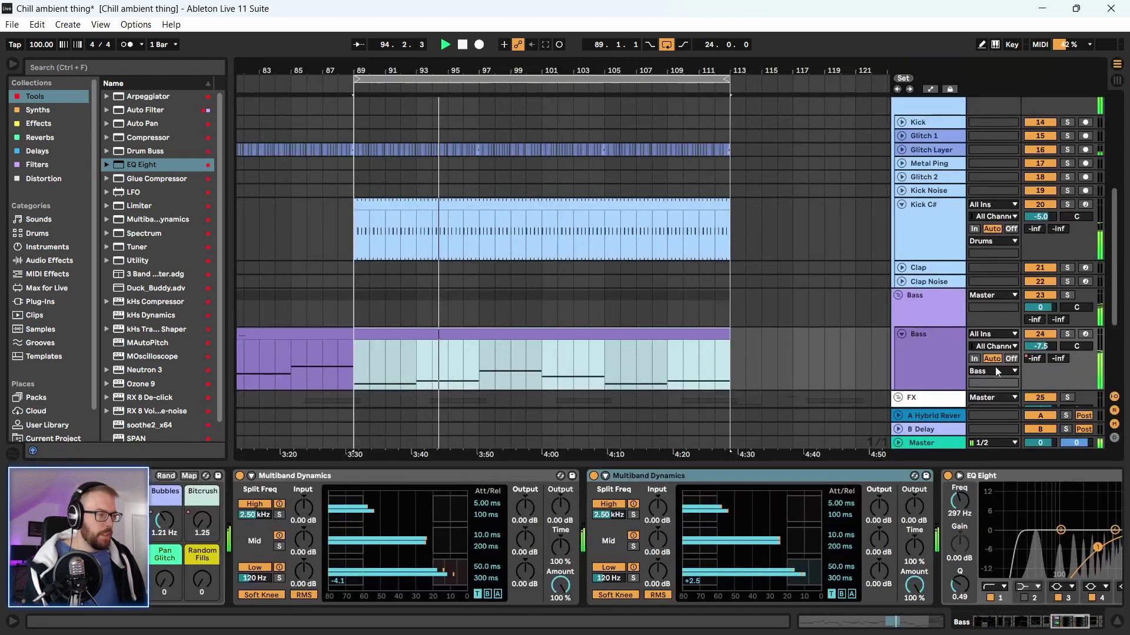
left_click(930, 345)
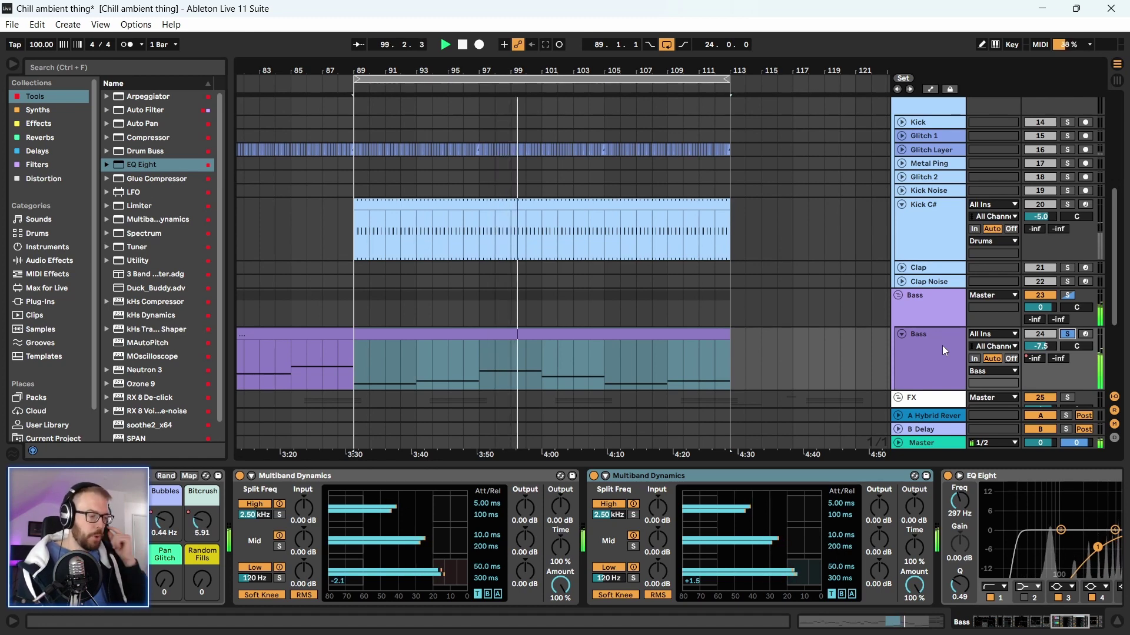
key("Tab")
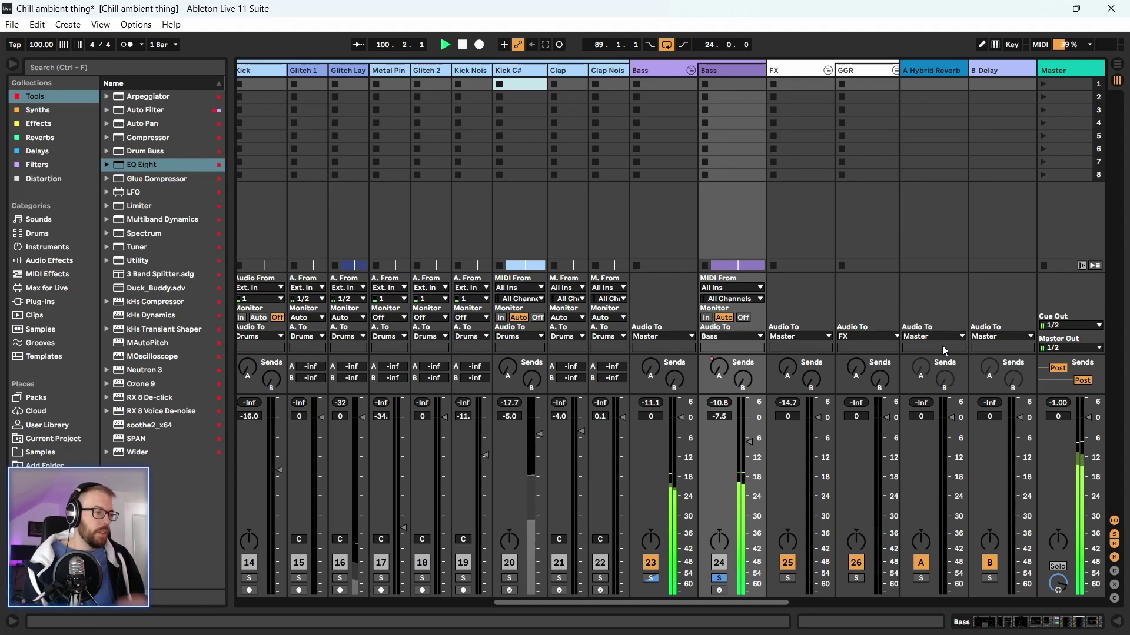
left_click(741, 71)
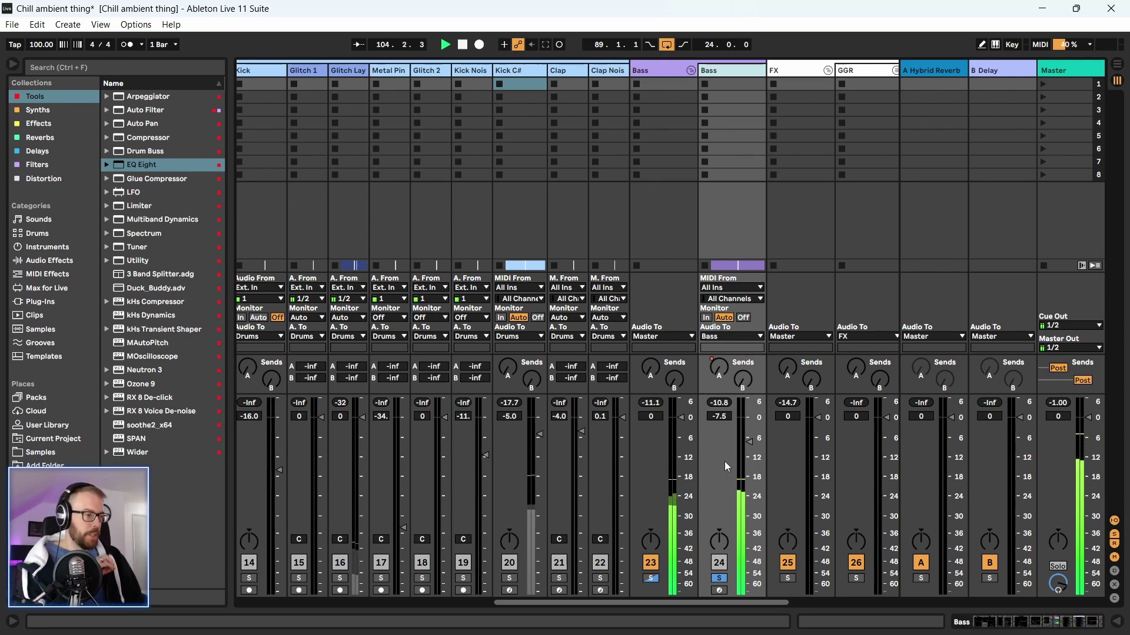
left_click(727, 403)
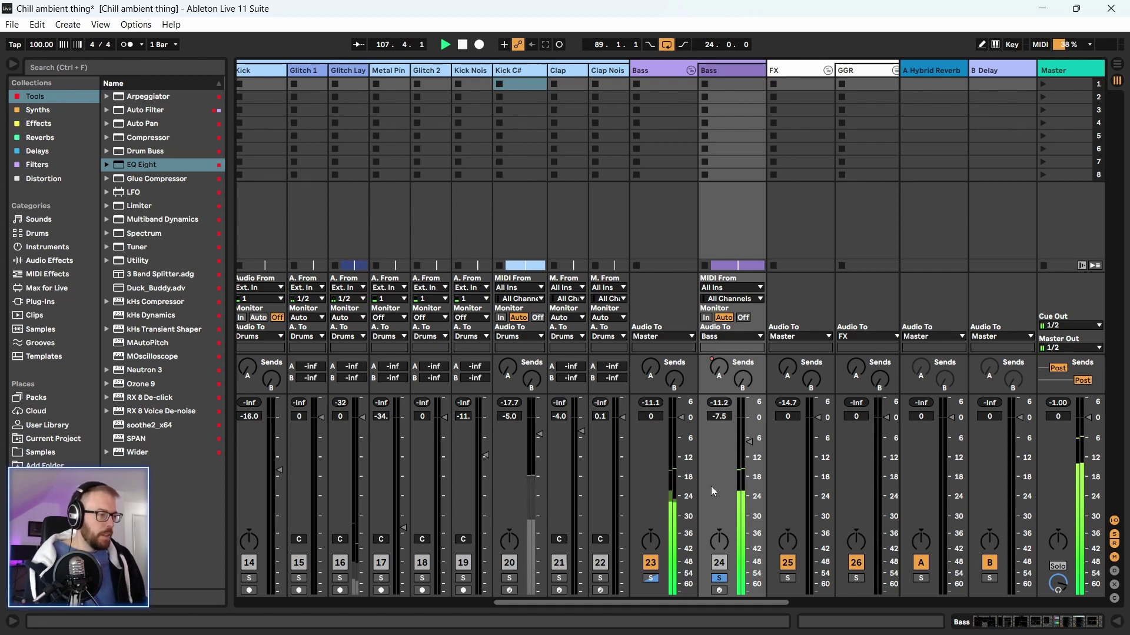
key("Tab")
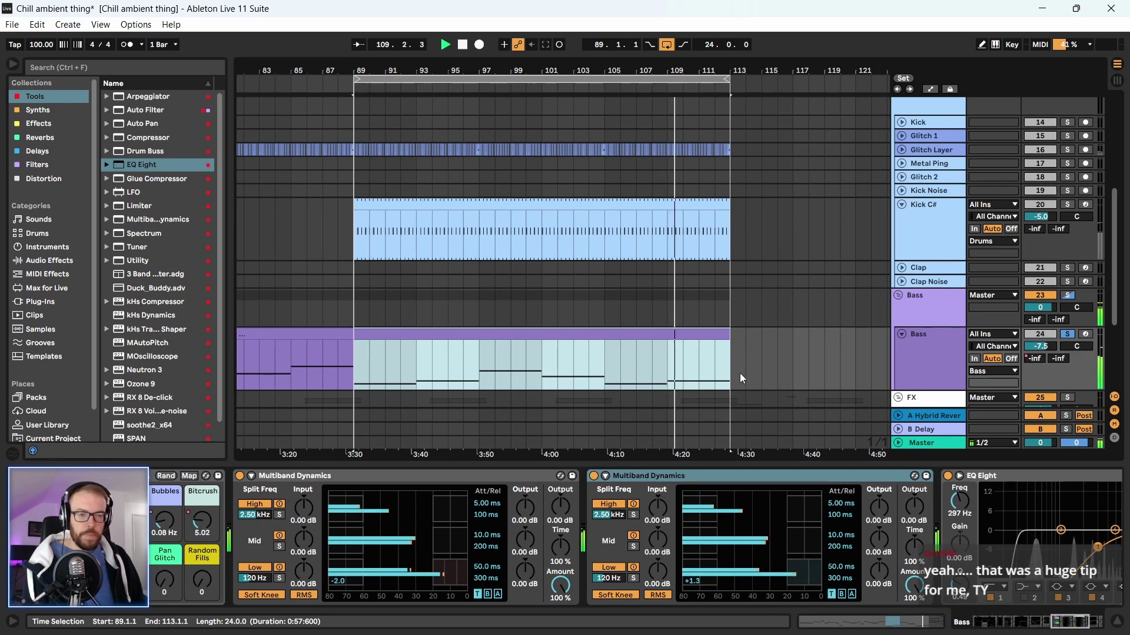
key("space")
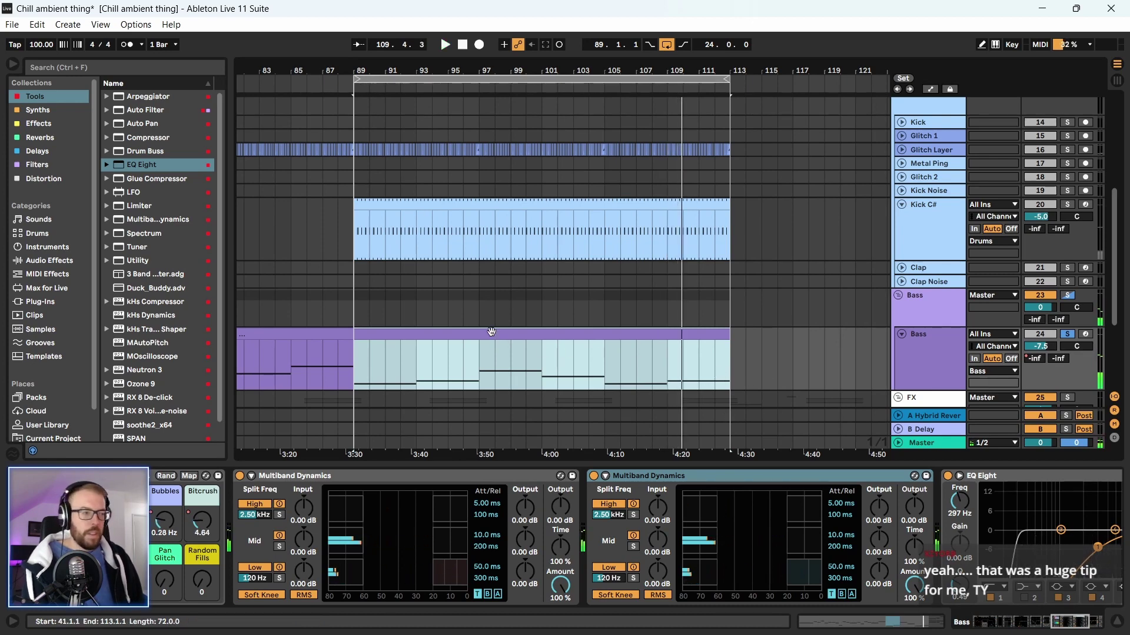
Unsolo the Bass track, play its clip from bar 41, and examine both Multiband Dynamics devices and EQ Eight
left_click(386, 332)
key("space")
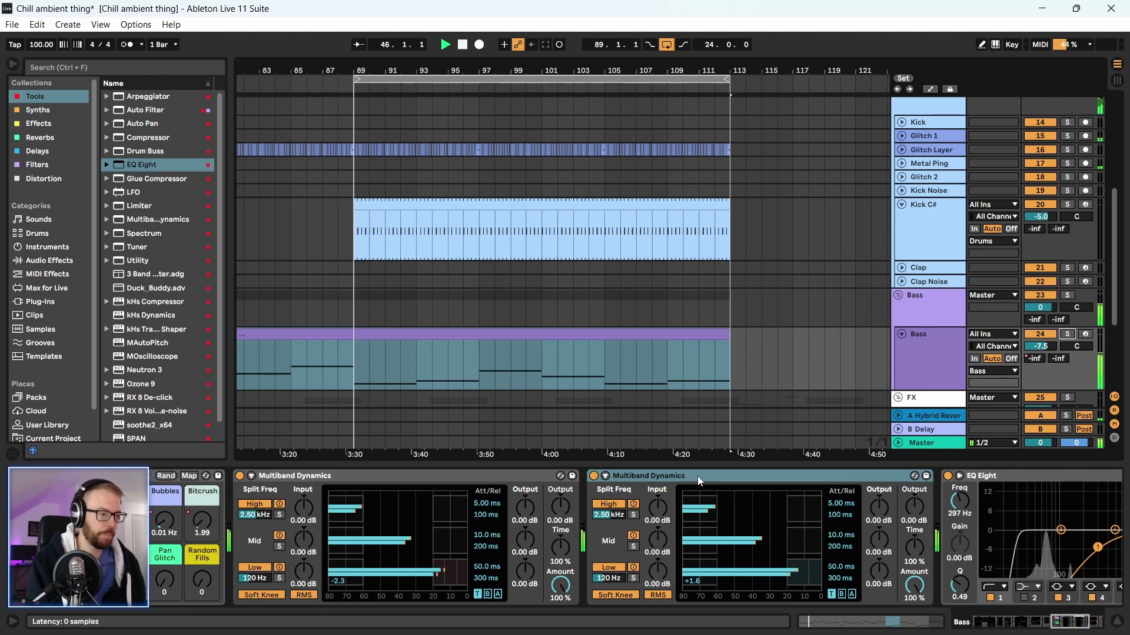
left_click_drag(1077, 626, 1072, 627)
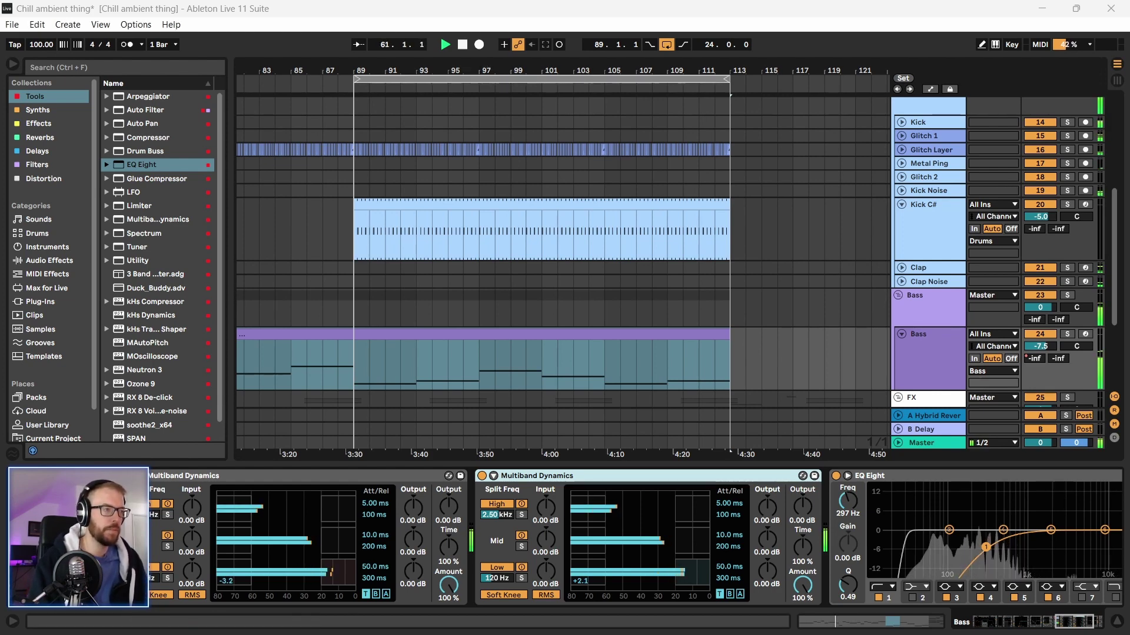
Lower the Bass track's volume to -9.5 dB in the Session View mixer during playback, and return to Arrangement View
key("minus")
key("minus")
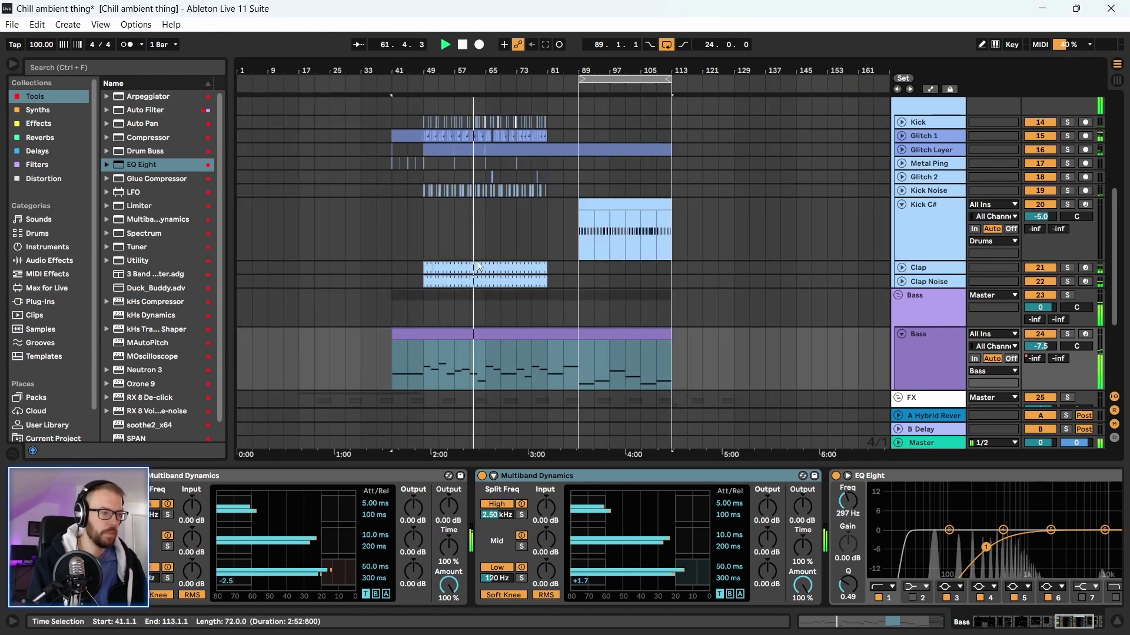
key("Tab")
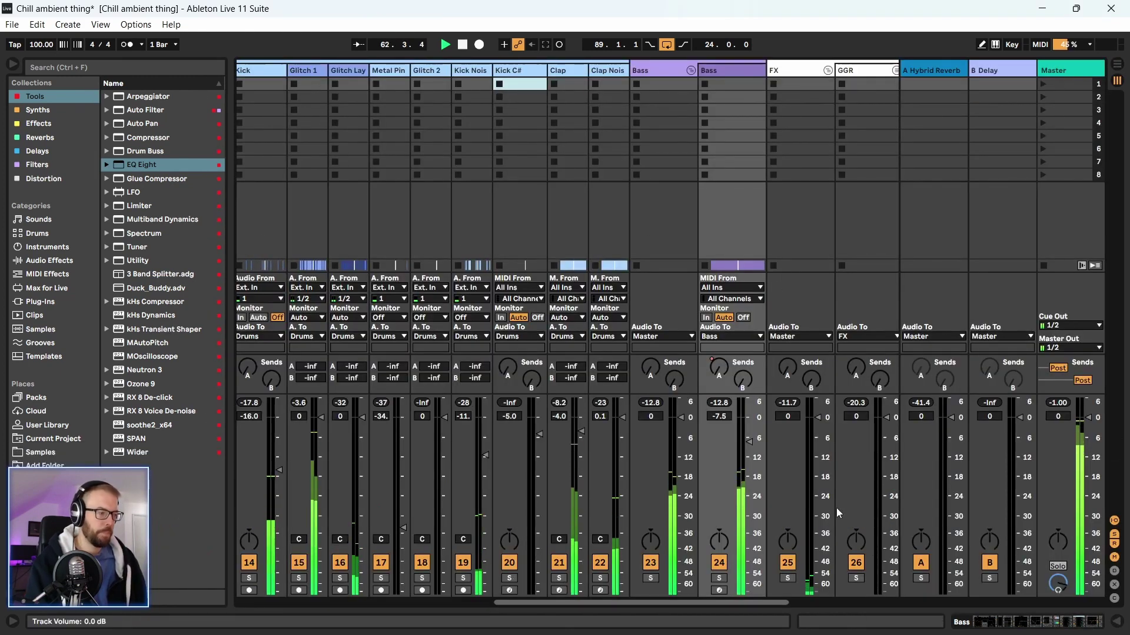
left_click_drag(779, 605, 761, 606)
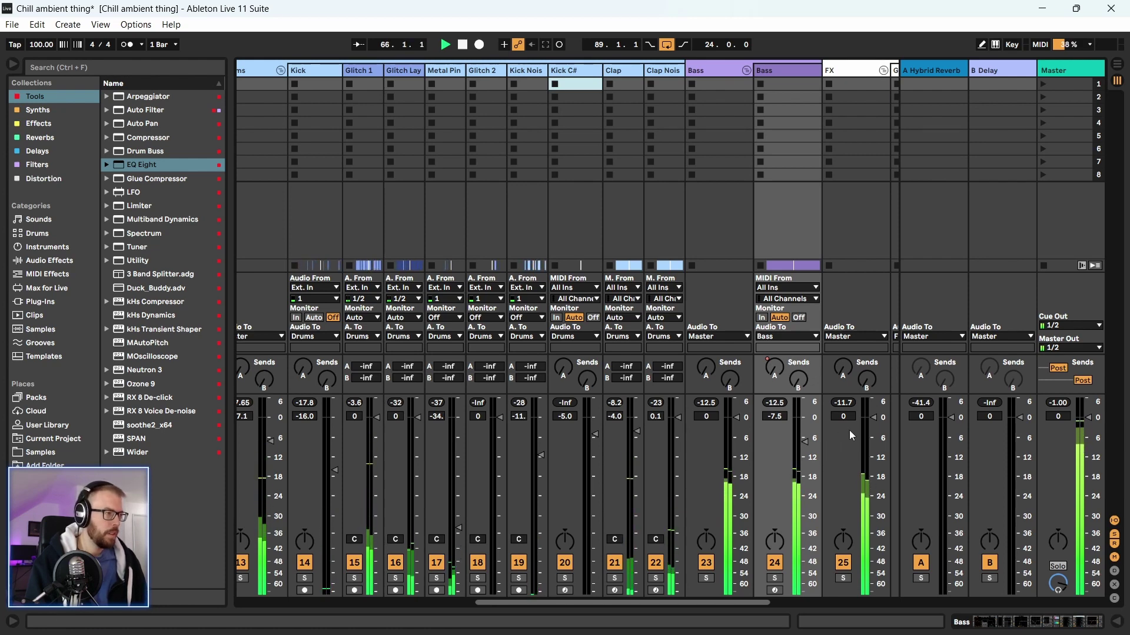
left_click_drag(779, 418, 779, 430)
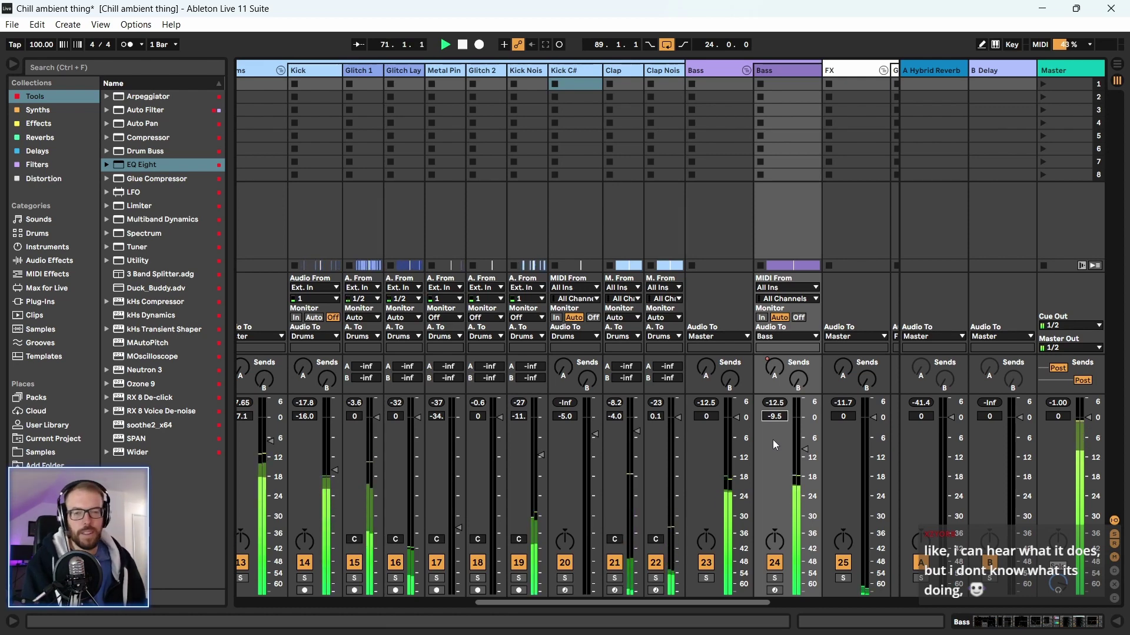
key("Tab")
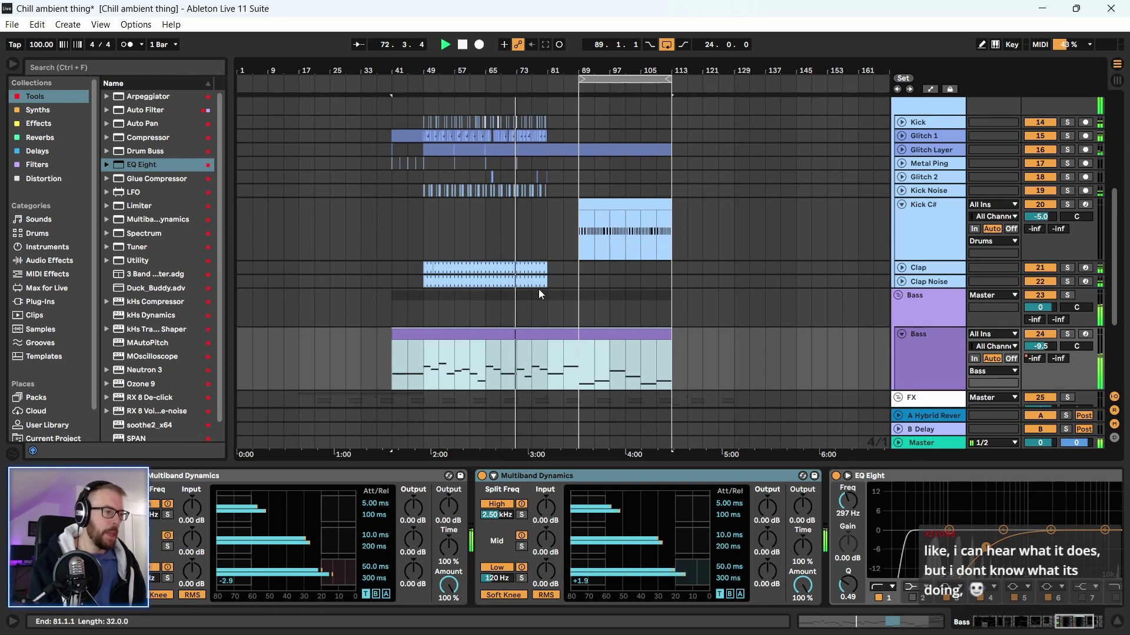
Select bars 49 to 81 on the Bass group in Arrangement View and set the loop to that range
left_click(360, 445)
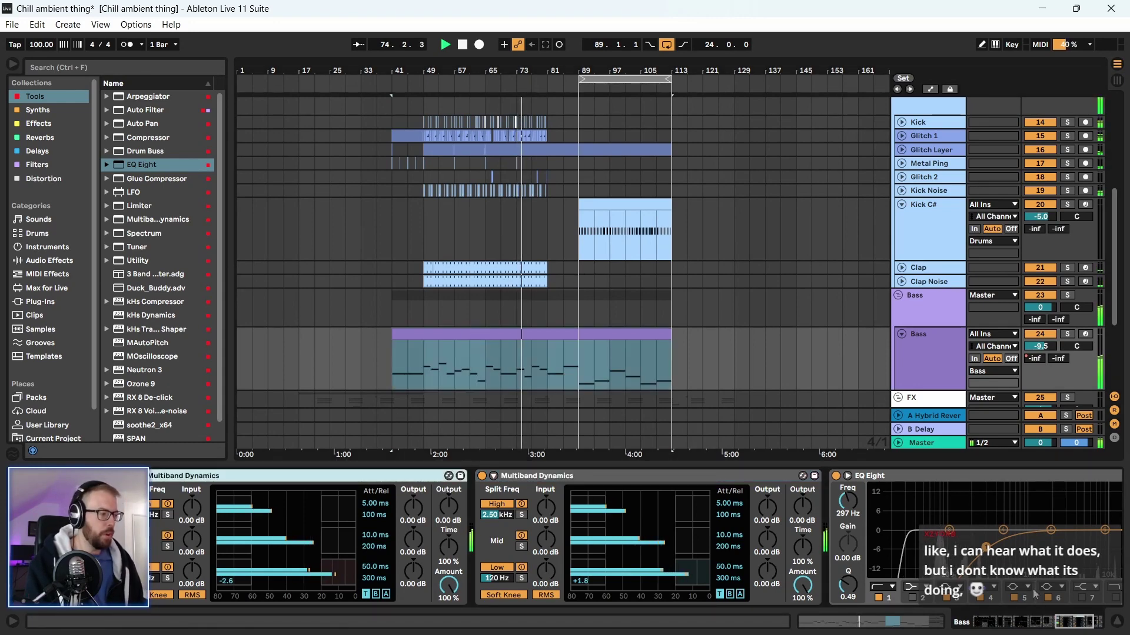
left_click(1065, 625)
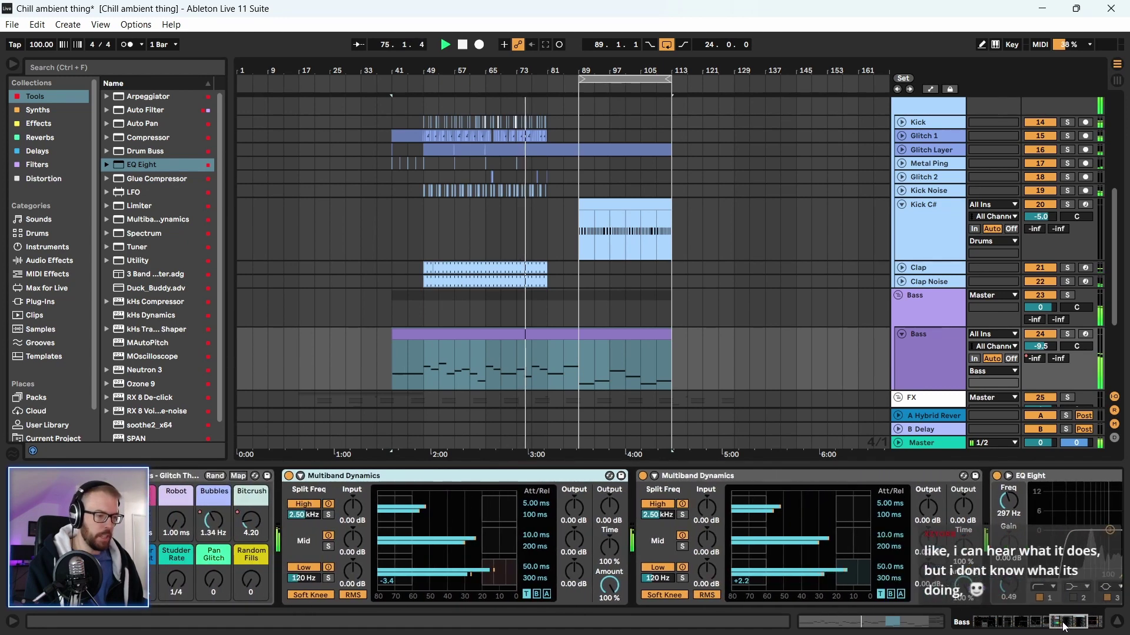
left_click(1065, 625)
left_click(446, 383)
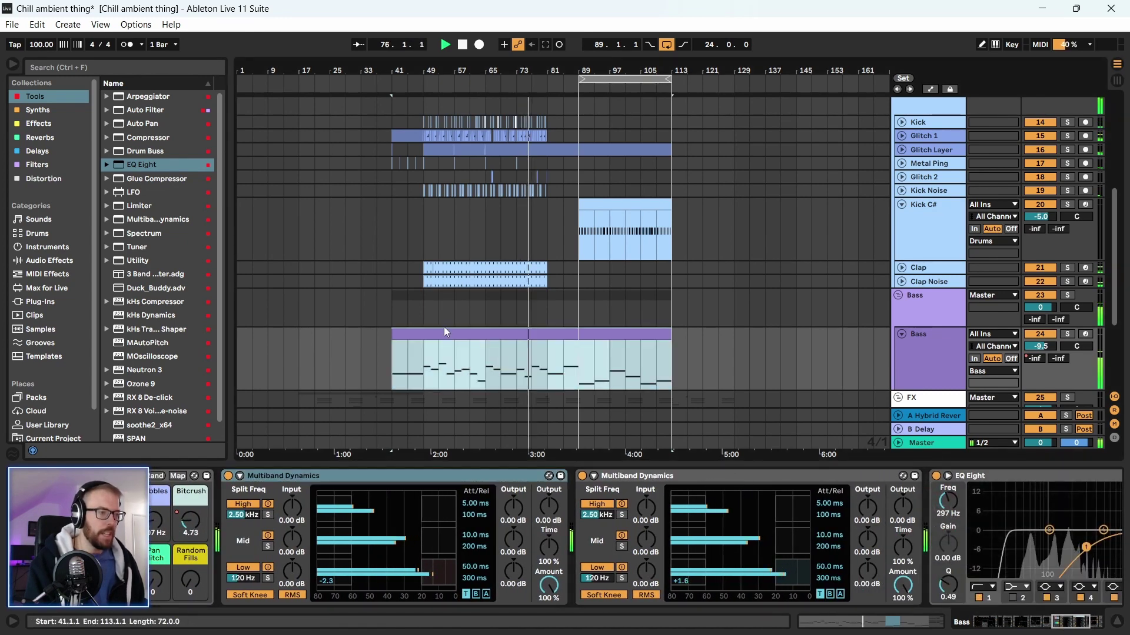
left_click_drag(428, 309, 550, 312)
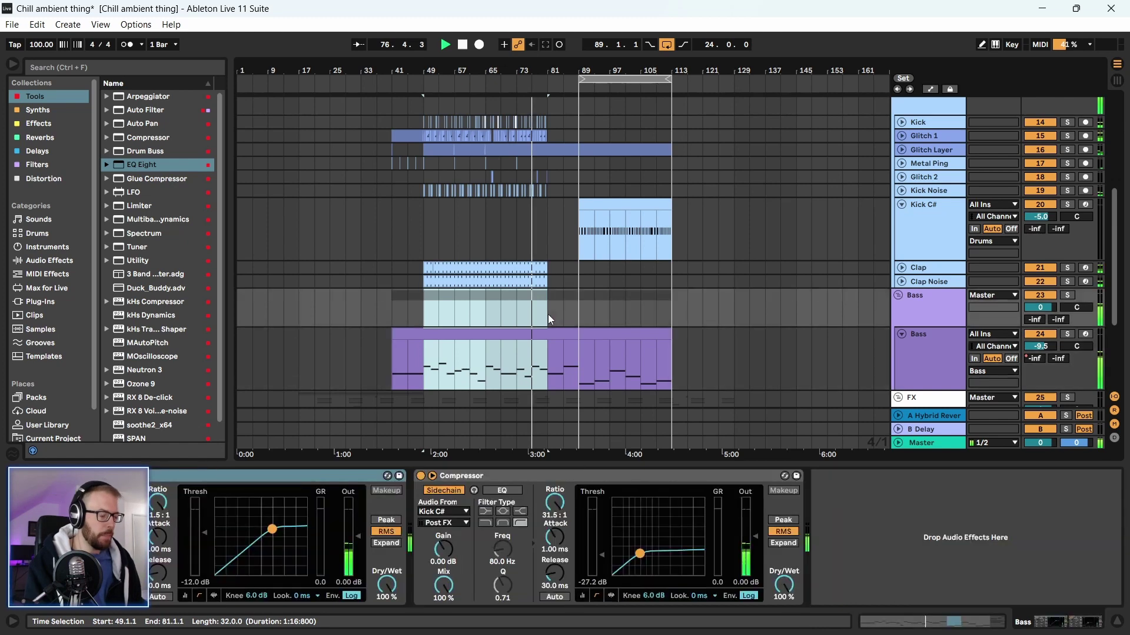
key("ctrl+l")
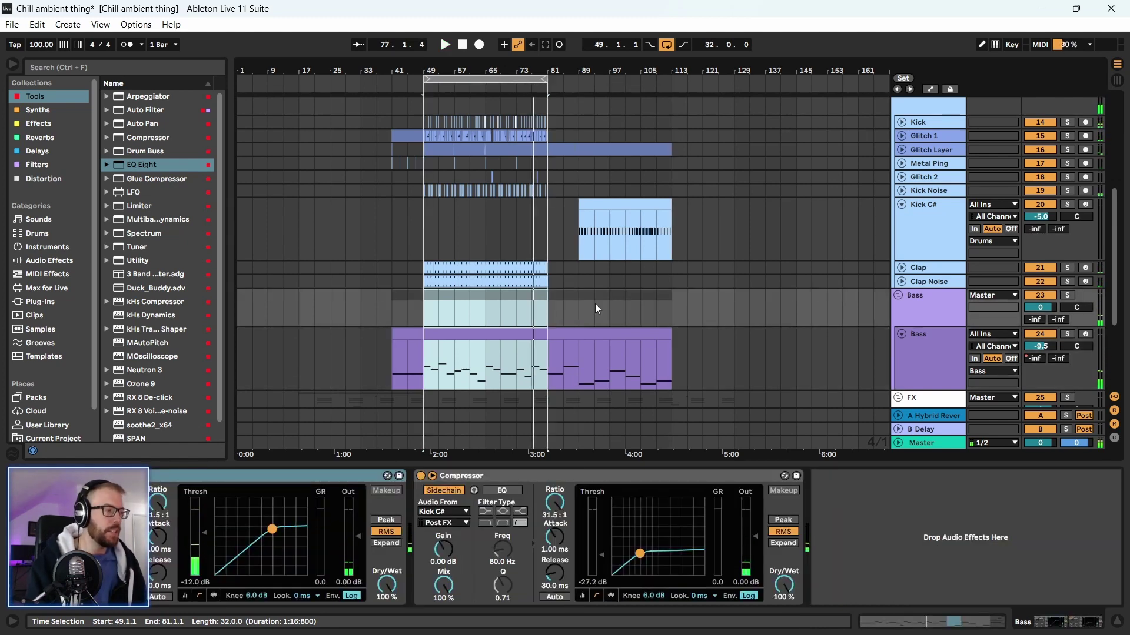
Play the looped section from bar 49 and examine both Multiband Dynamics devices on the Bass track
scroll(729, 331, "down", 1)
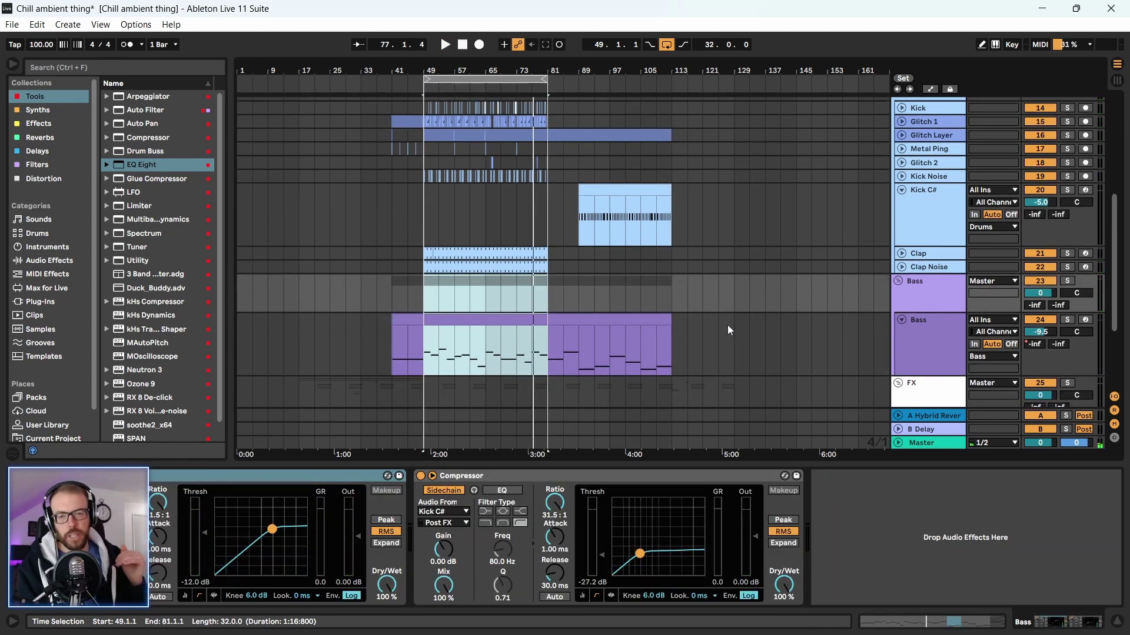
left_click(930, 327)
key("space")
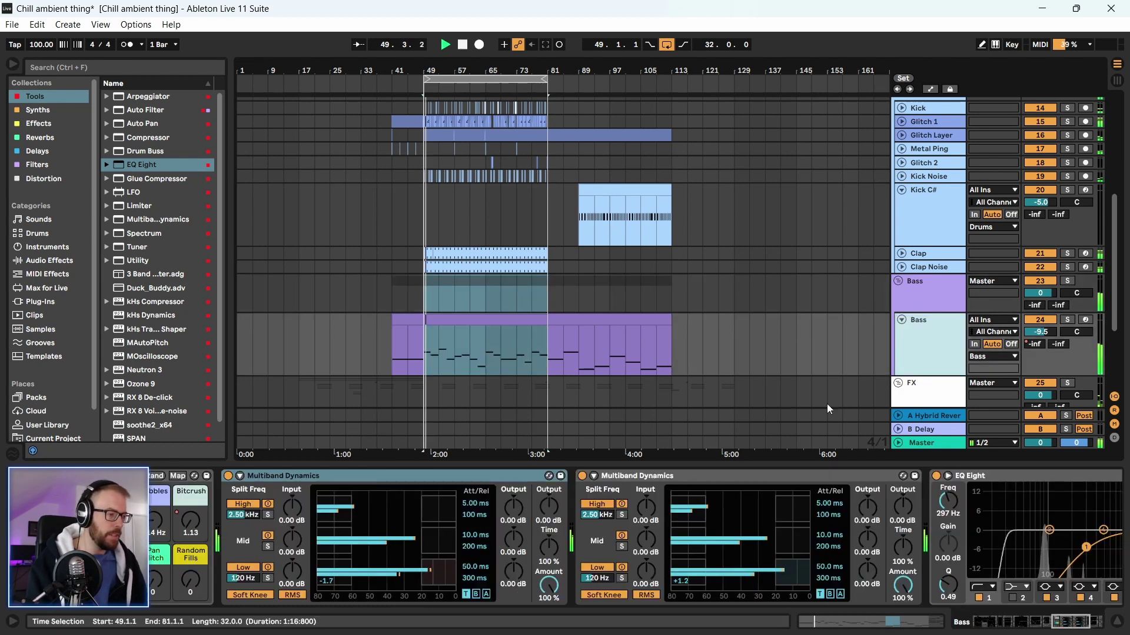
left_click(411, 491)
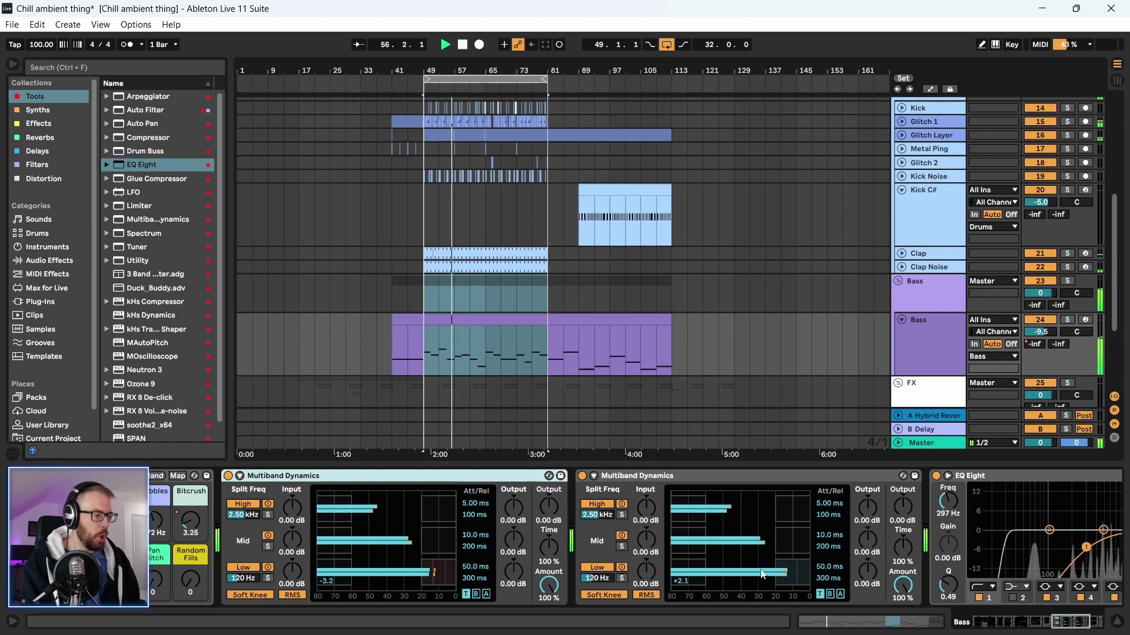
left_click(648, 479)
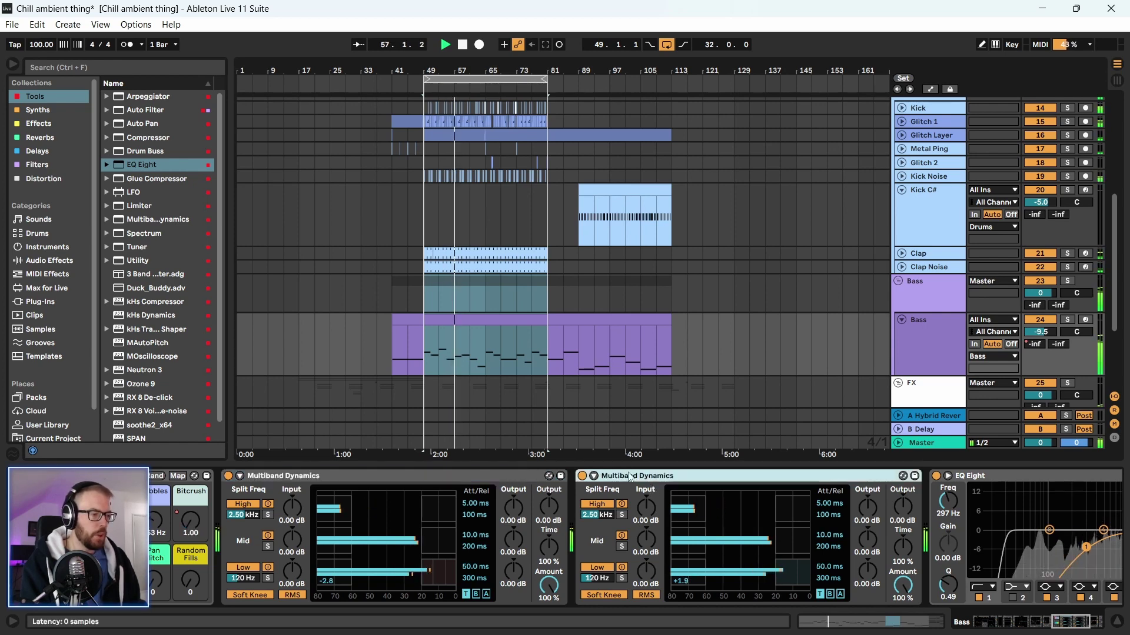
left_click(443, 475)
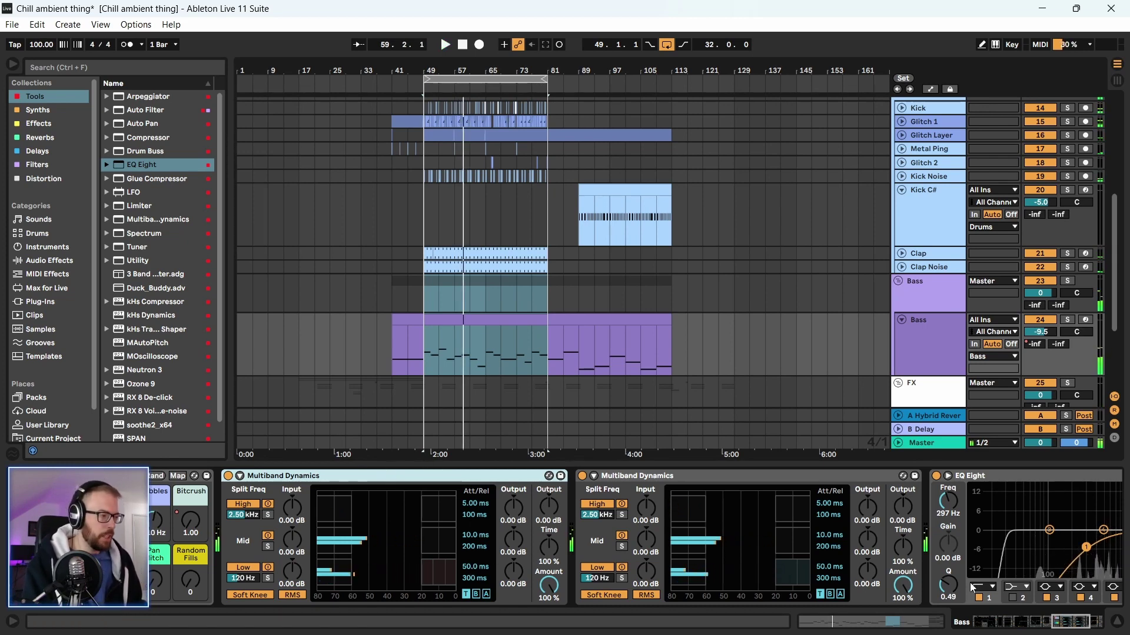
Replay the loop from bar 49 and examine the two Compressors on the Bass group, including the one sidechained from Kick C#
left_click(942, 294)
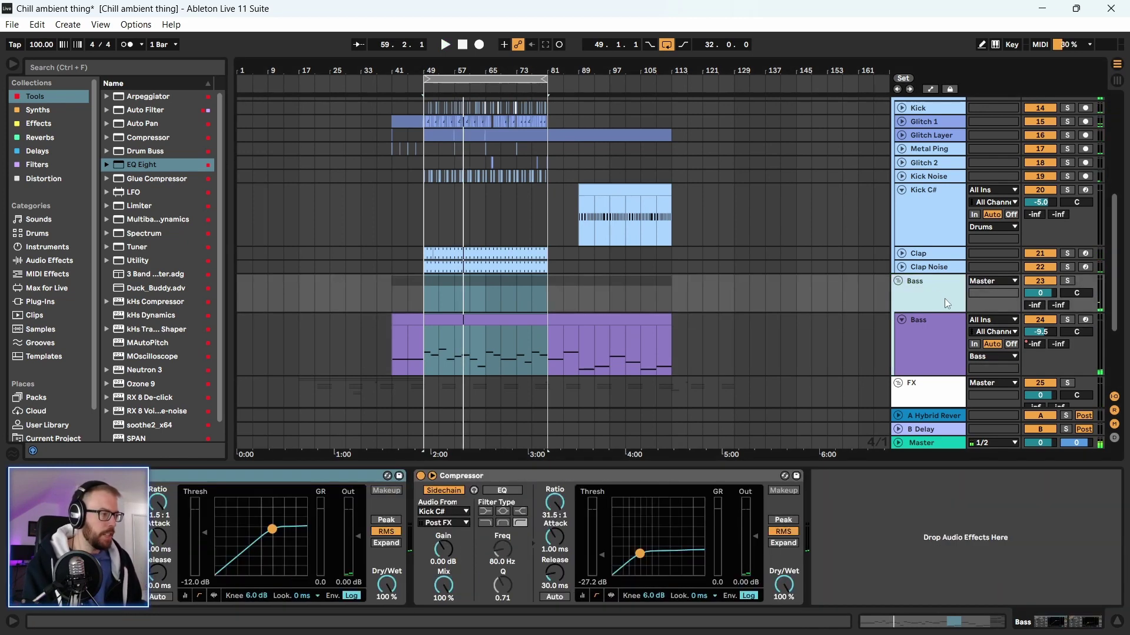
left_click(459, 479)
key("space")
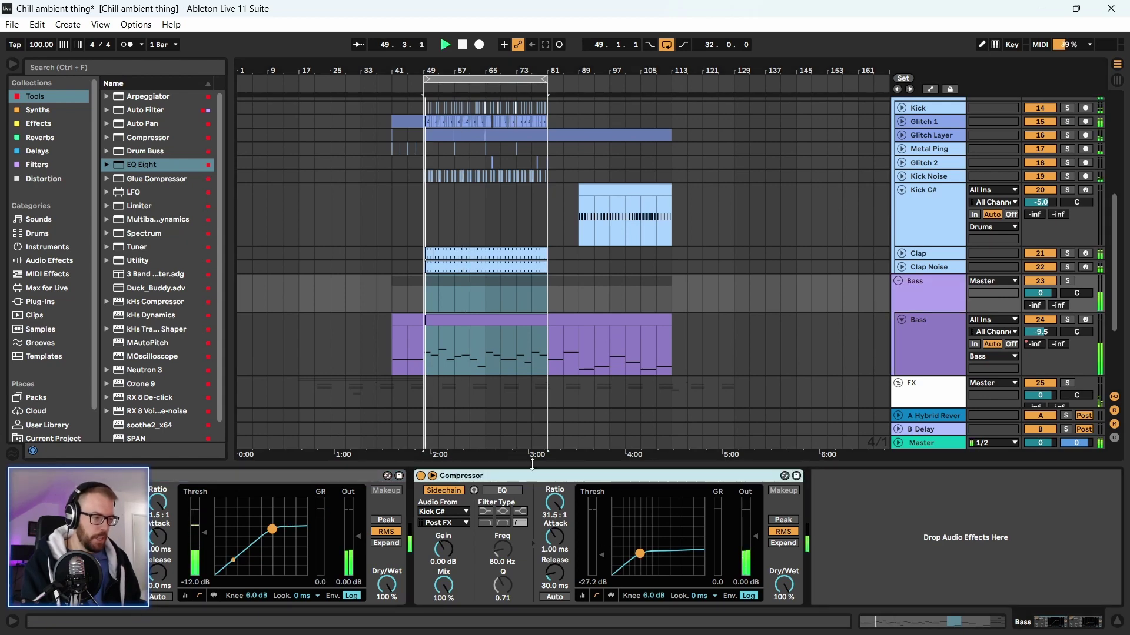
double_click(513, 475)
double_click(422, 481)
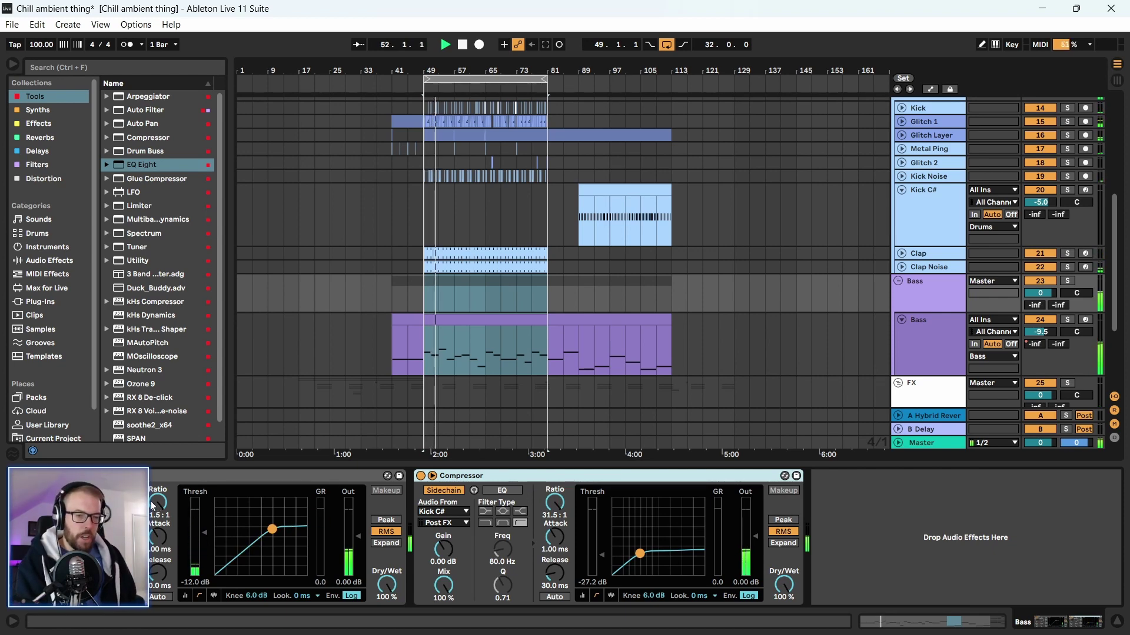
left_click_drag(152, 505, 152, 505)
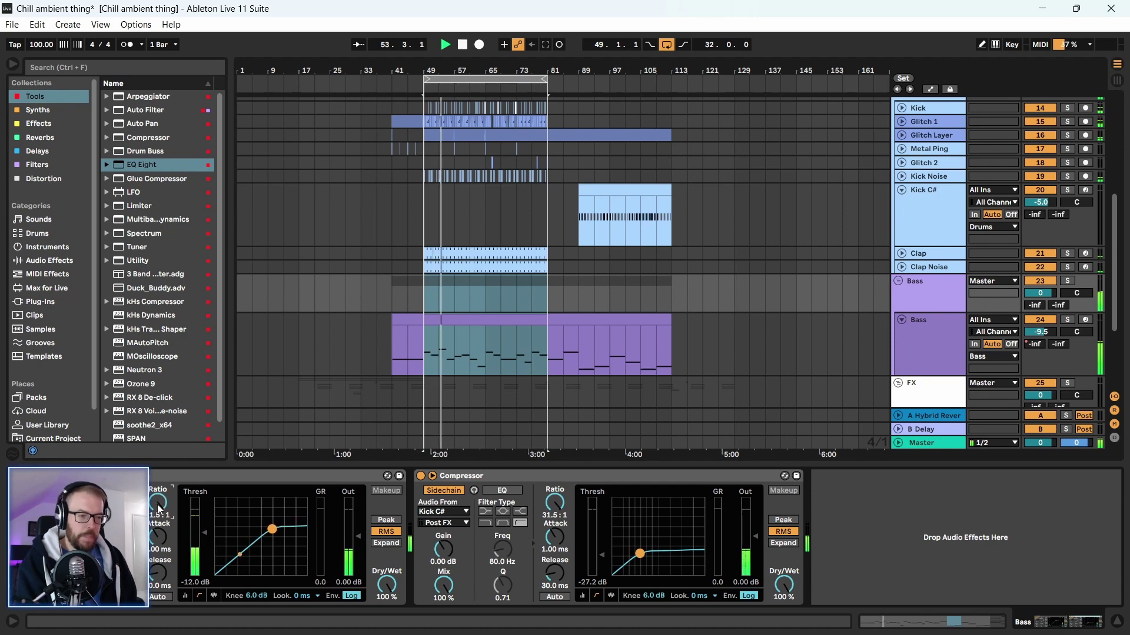
left_click(211, 480)
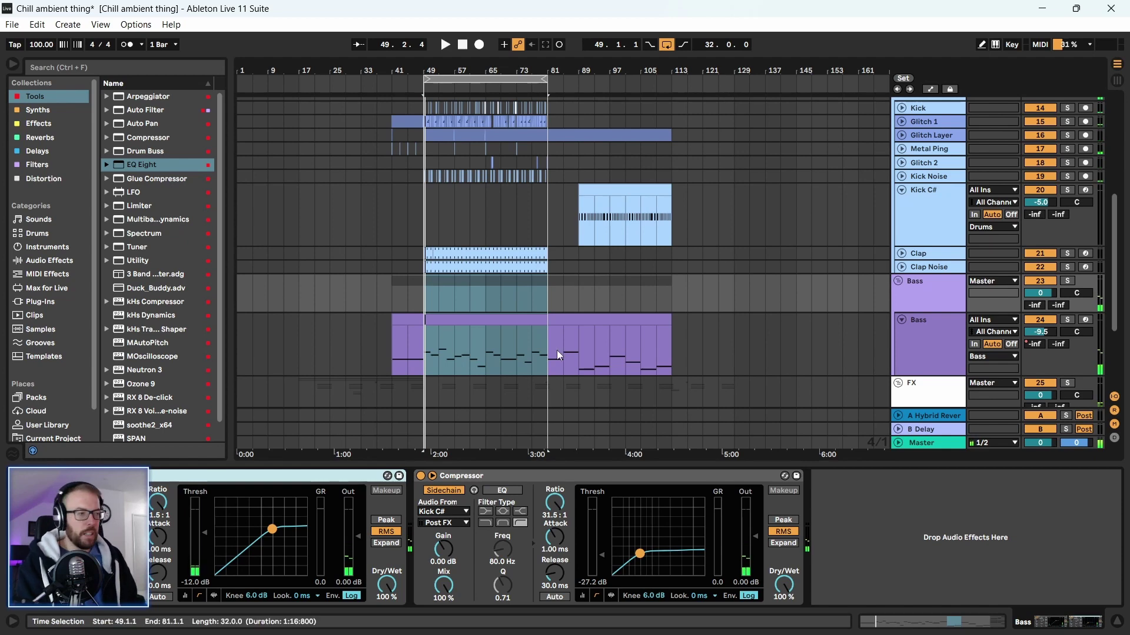
Collapse the Kick C# and Bass tracks, and fold the FX, Bass, Drums and Melodic groups in Arrangement View
scroll(927, 208, "up", 2)
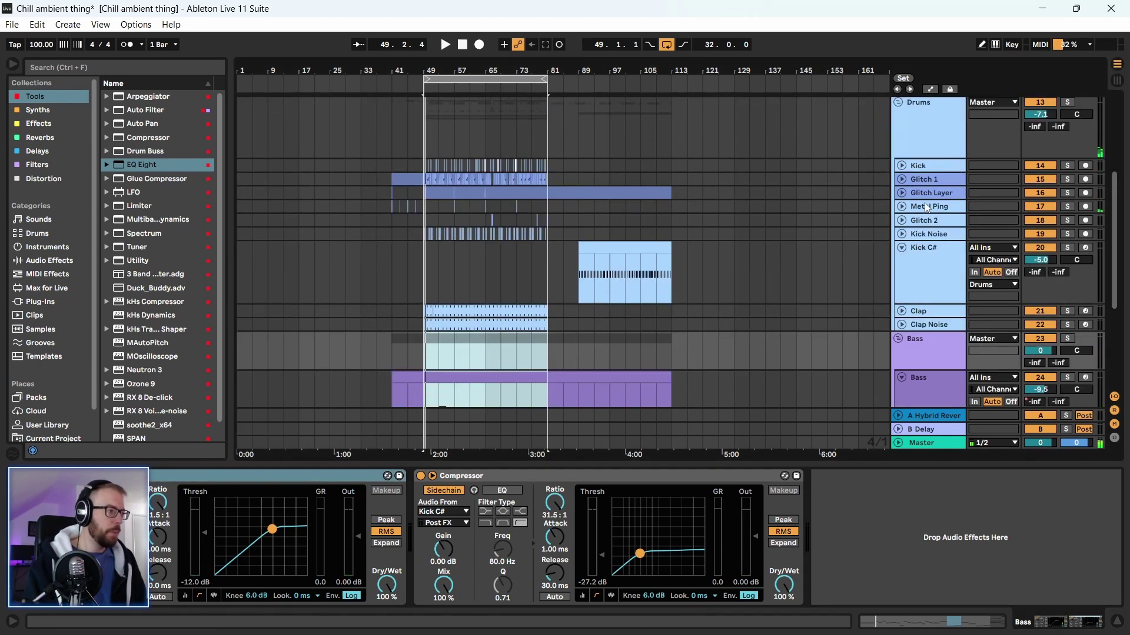
left_click(901, 247)
left_click(902, 328)
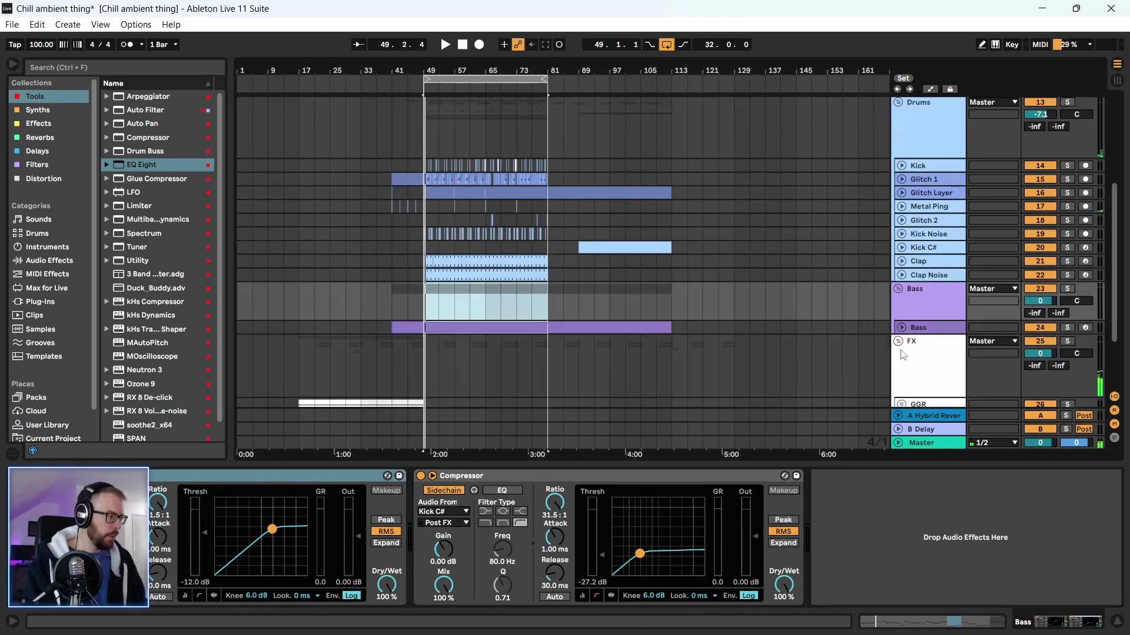
scroll(903, 355, "down", 2)
left_click(898, 285)
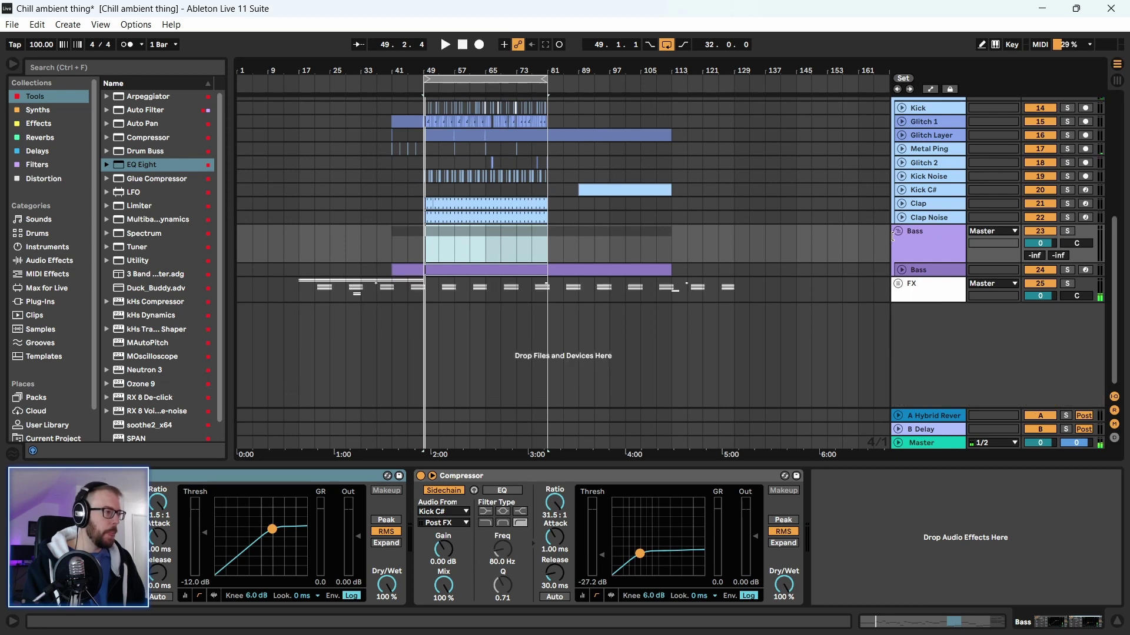
left_click(898, 231)
scroll(899, 232, "up", 5)
left_click(899, 188)
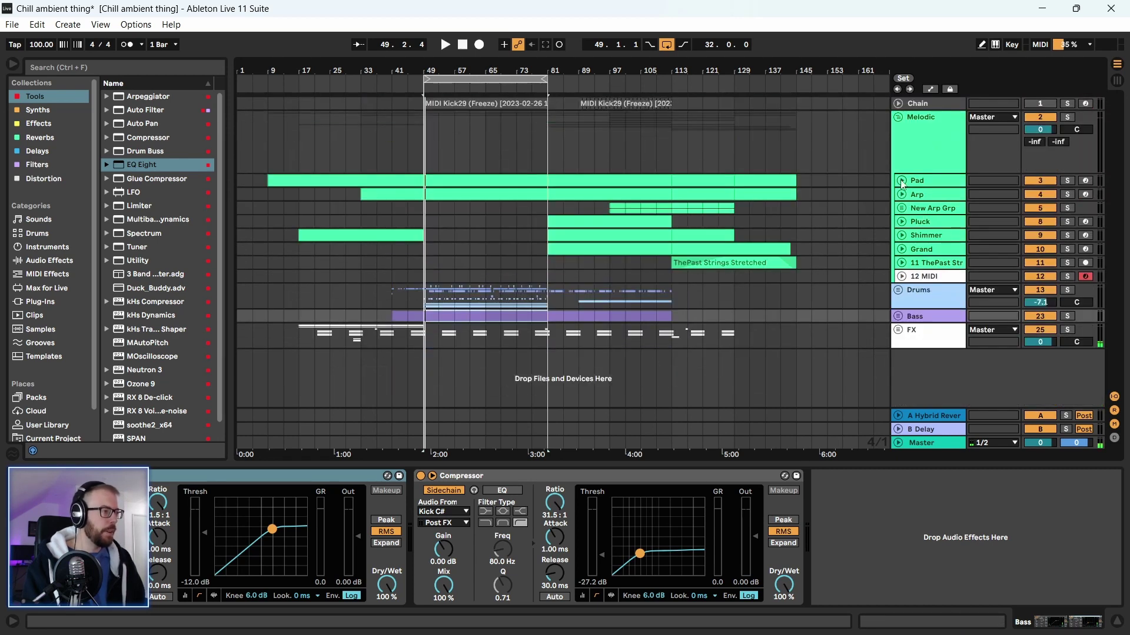
left_click(898, 117)
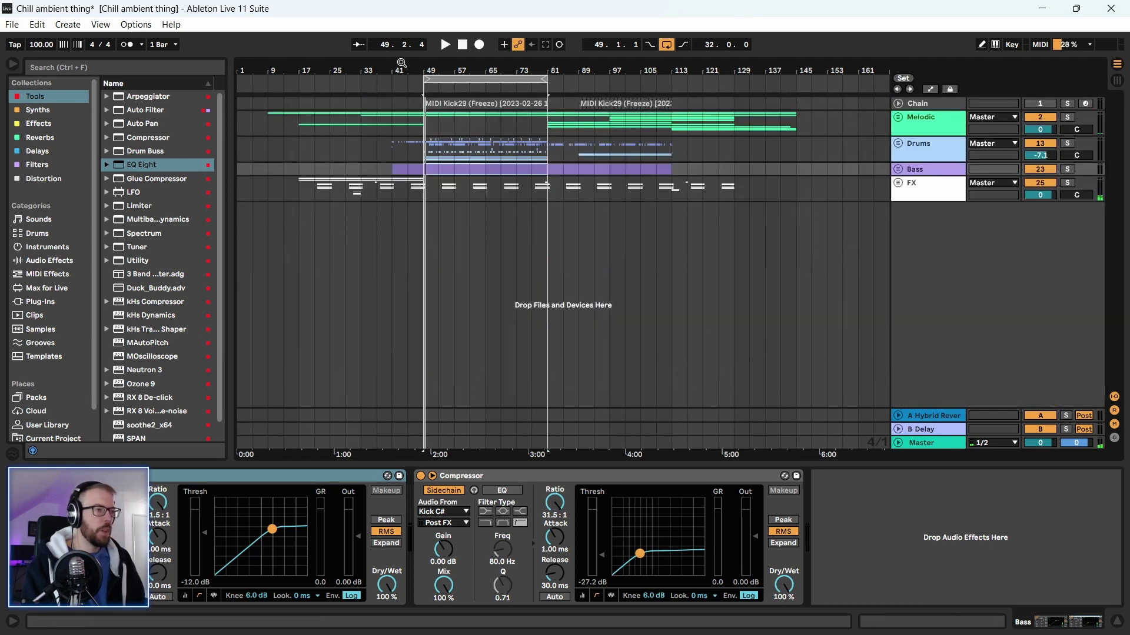
Play the arrangement from bar 17, and unfold the Bass group to examine its Compressors
left_click(300, 155)
key("space")
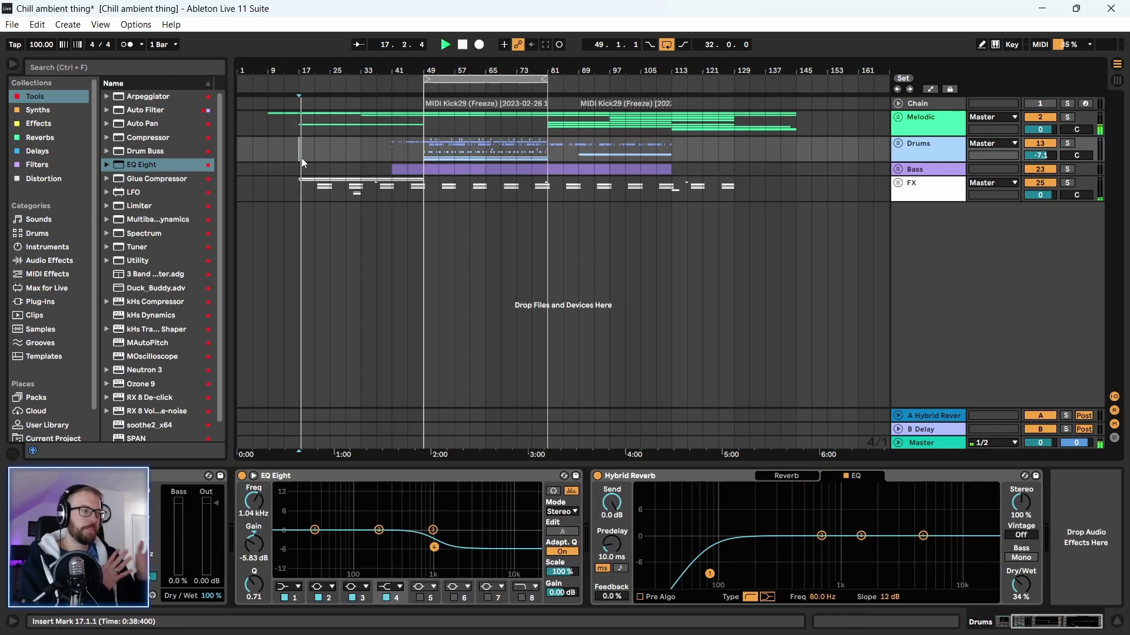
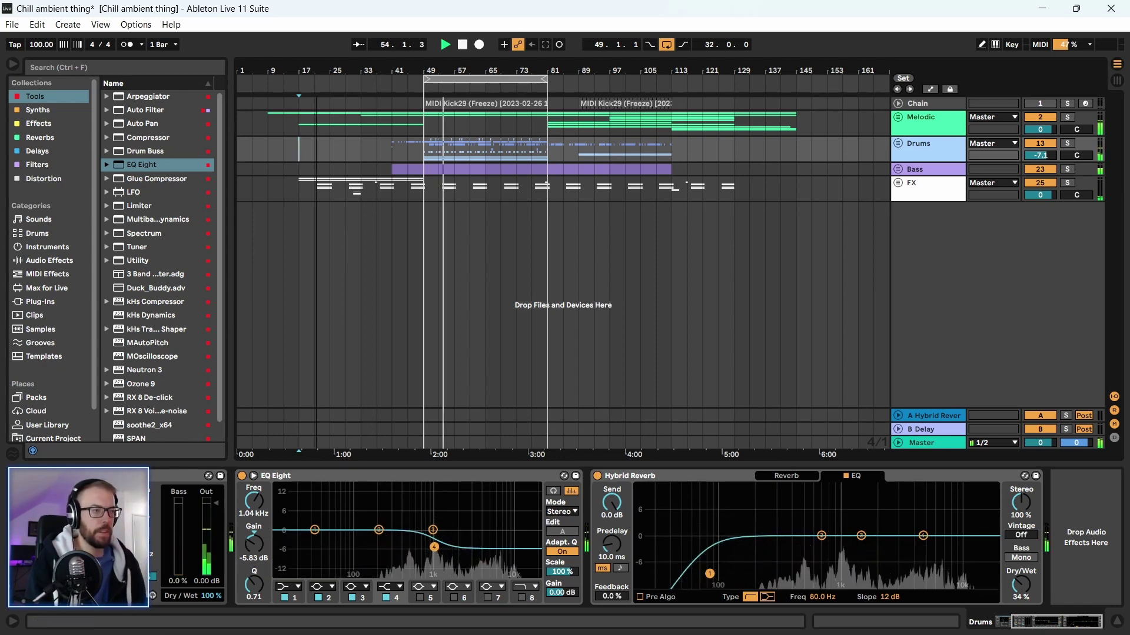
left_click_drag(416, 66, 406, 73)
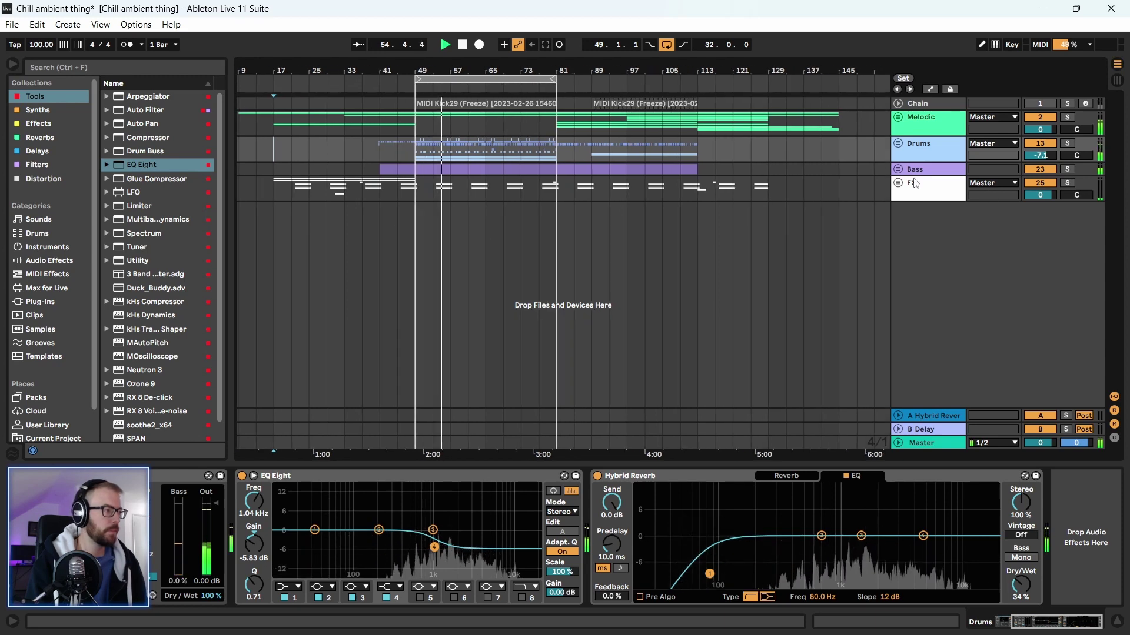
left_click(899, 170)
left_click(927, 171)
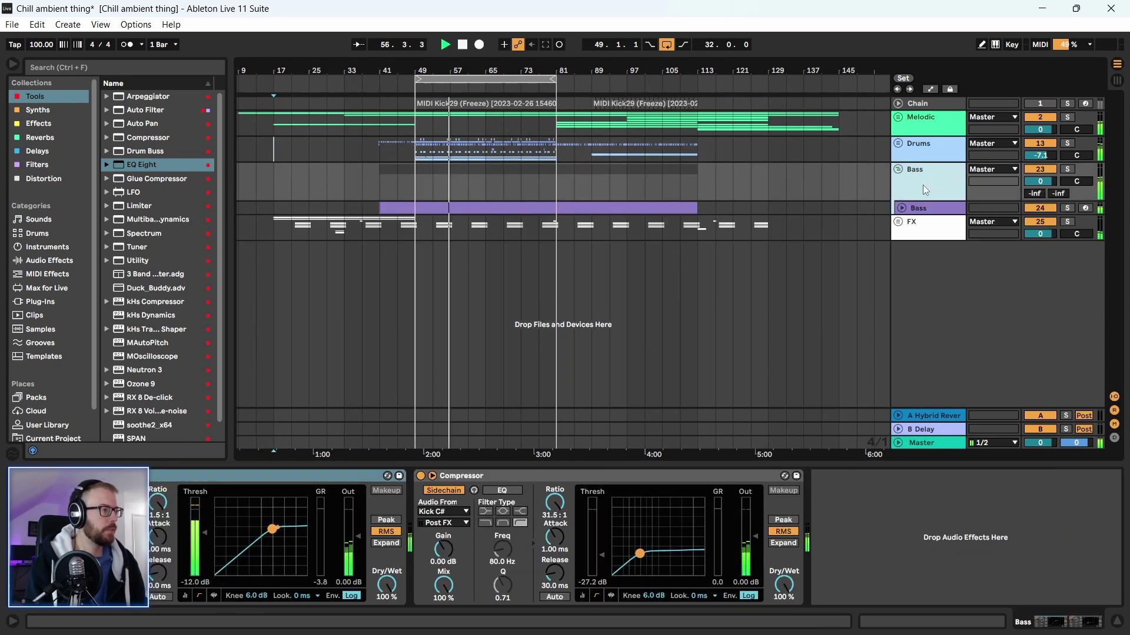
Compare the group levels in the Session View mixer and set the Bass track's volume to -7.5 dB
key("Tab")
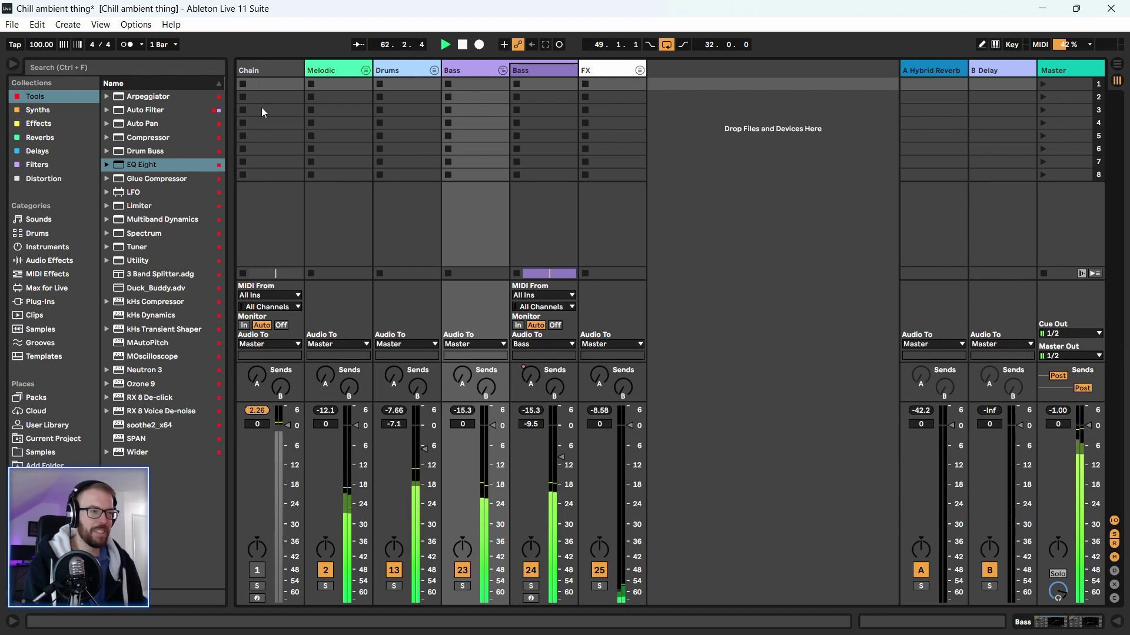
left_click(260, 68)
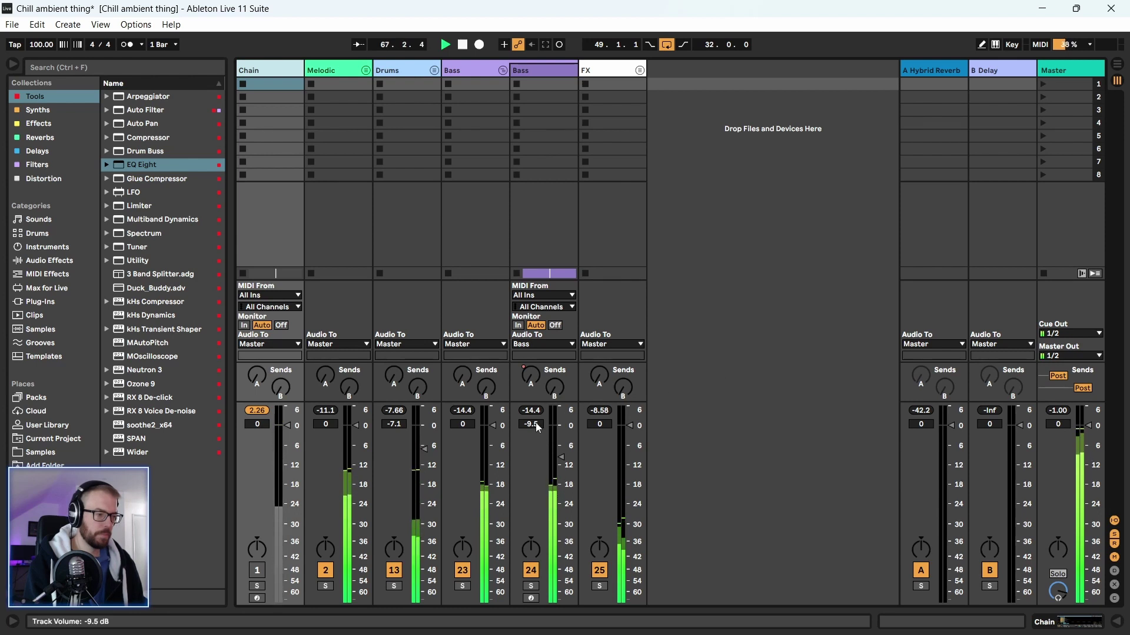
left_click_drag(535, 422, 535, 415)
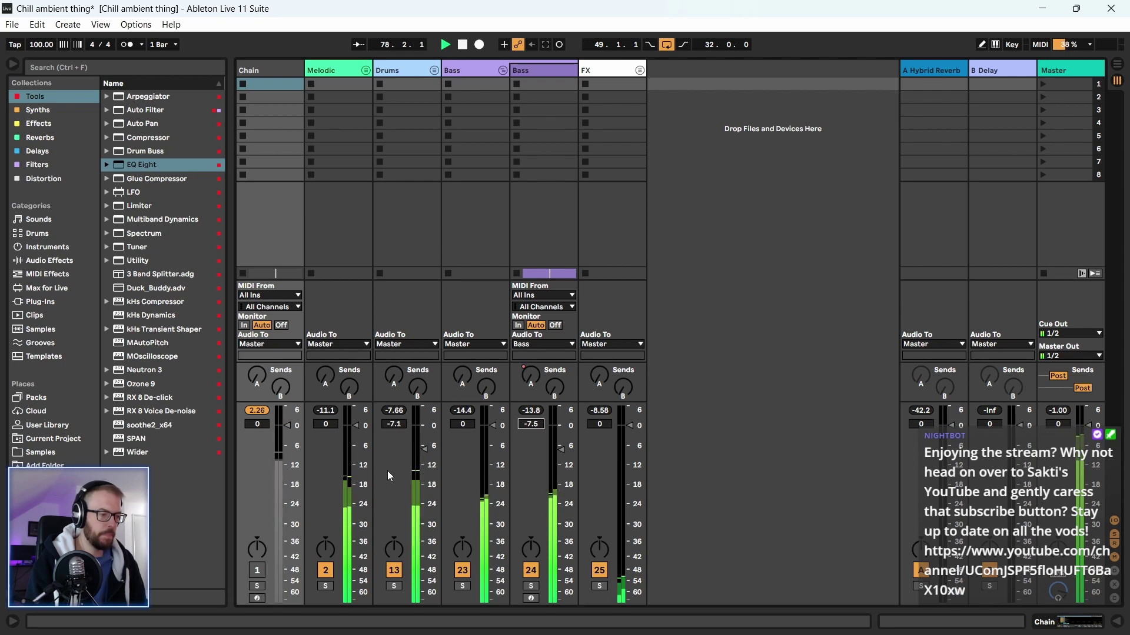
Return to Arrangement View and show the Master track's Ozone 9 plug-in window
key("Tab")
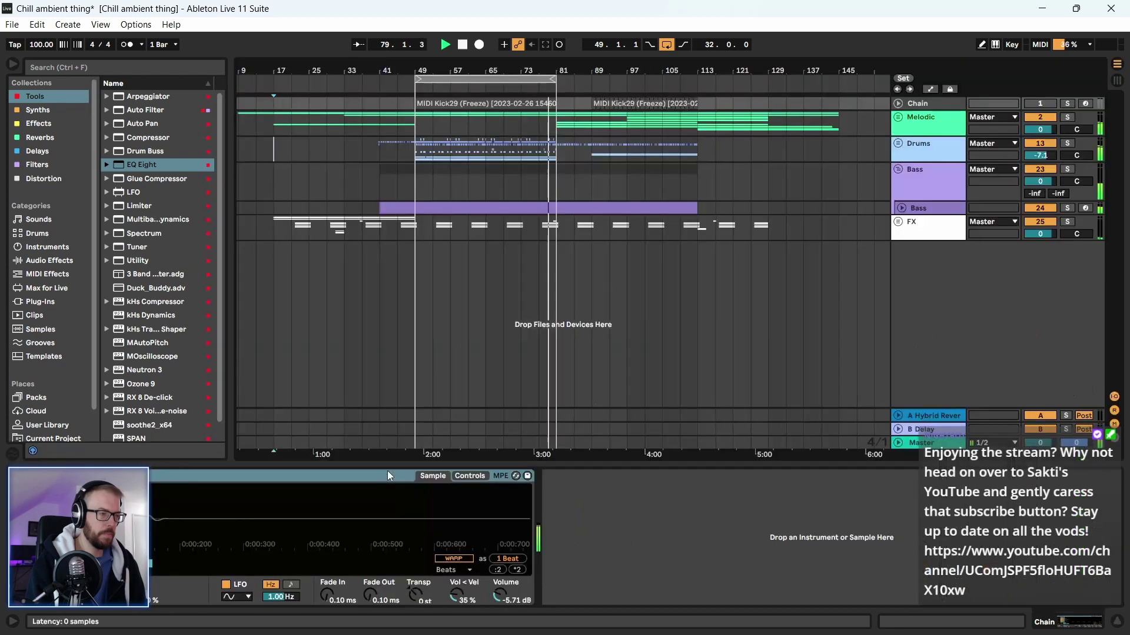
left_click(924, 208)
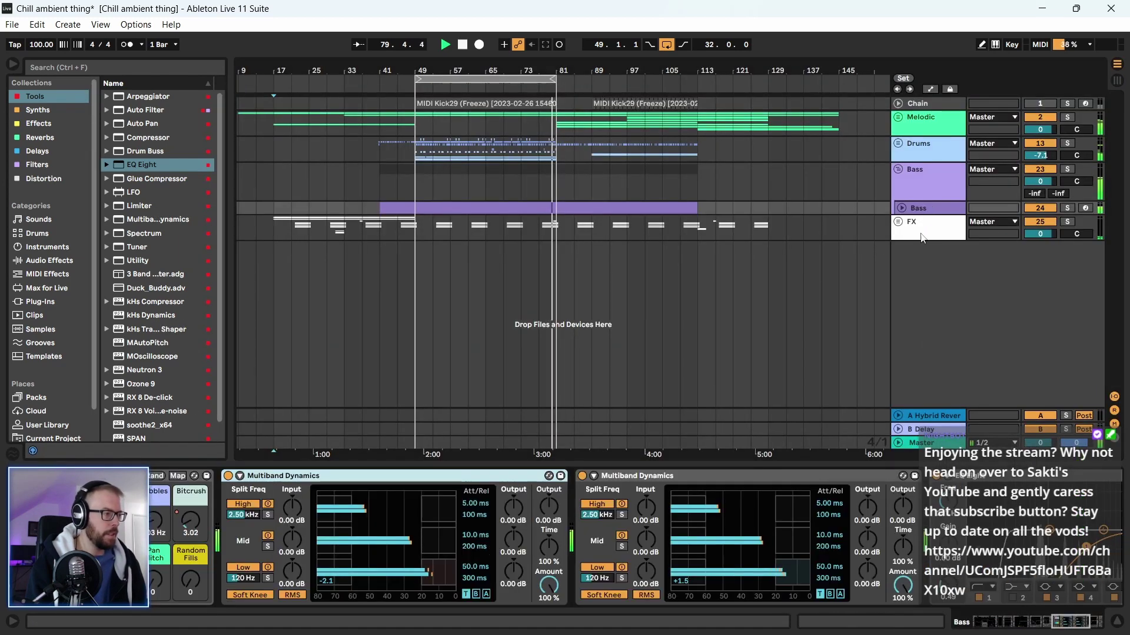
left_click(924, 443)
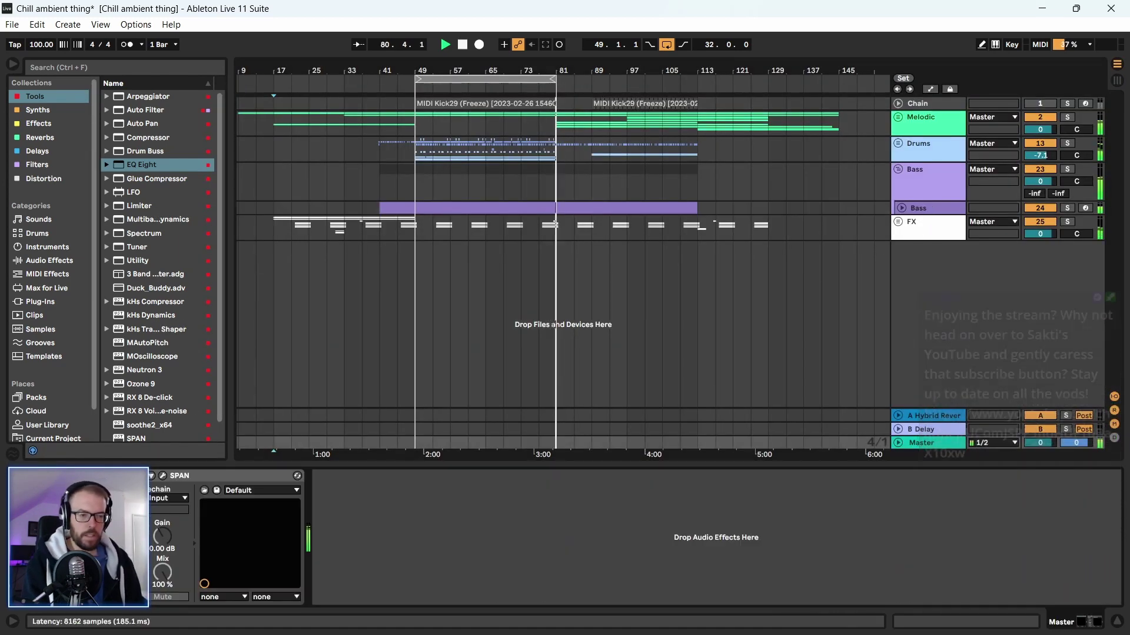
key("ctrl+alt+p")
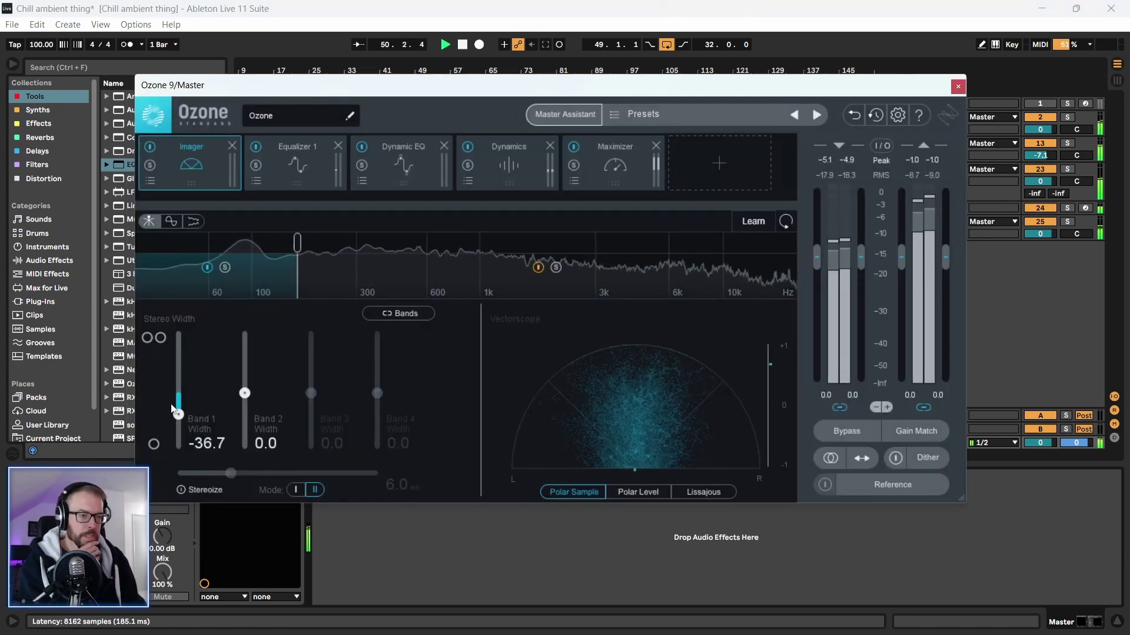
Compare the Ozone Imager's lowest band enabled and bypassed, set its Band 1 Width to -10.1, and close the plug-in window
left_click_drag(178, 414, 189, 401)
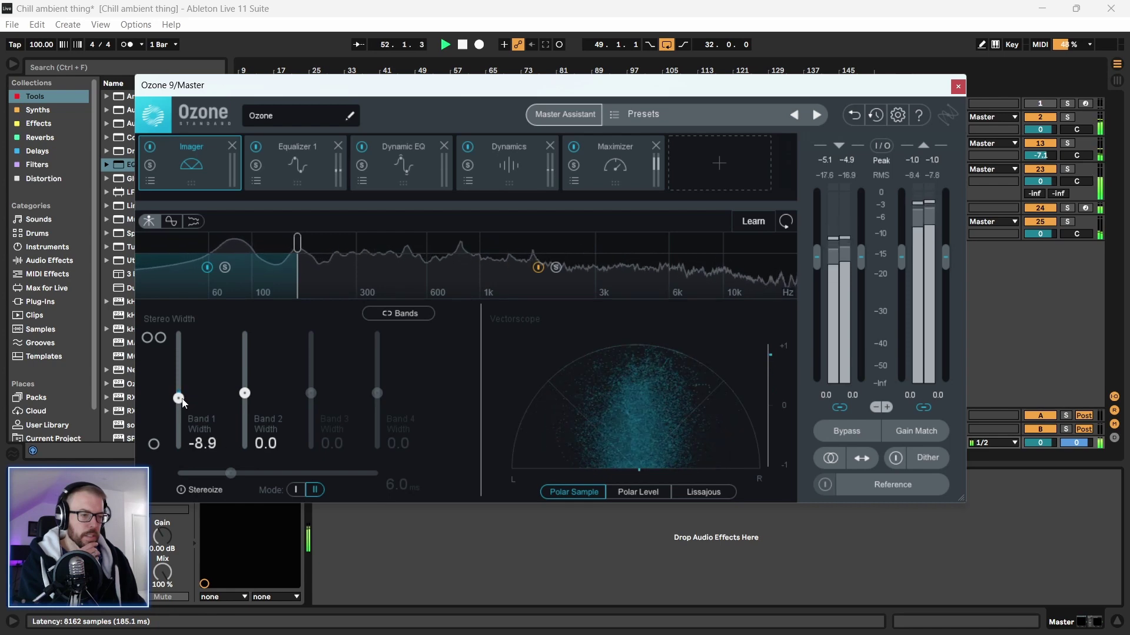
left_click(208, 267)
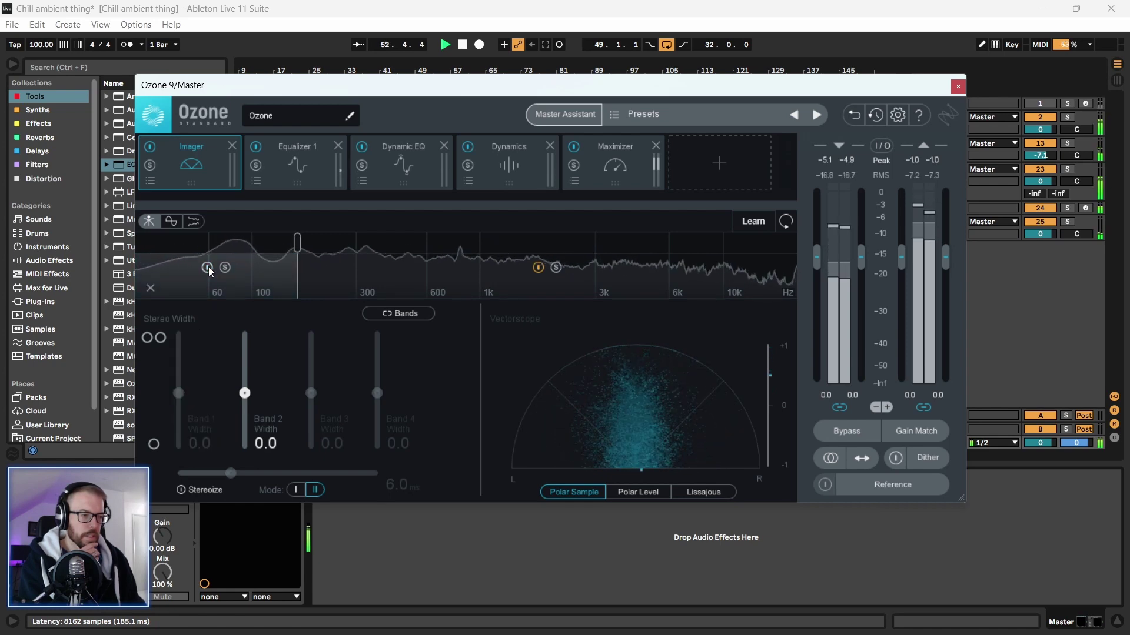
left_click(208, 267)
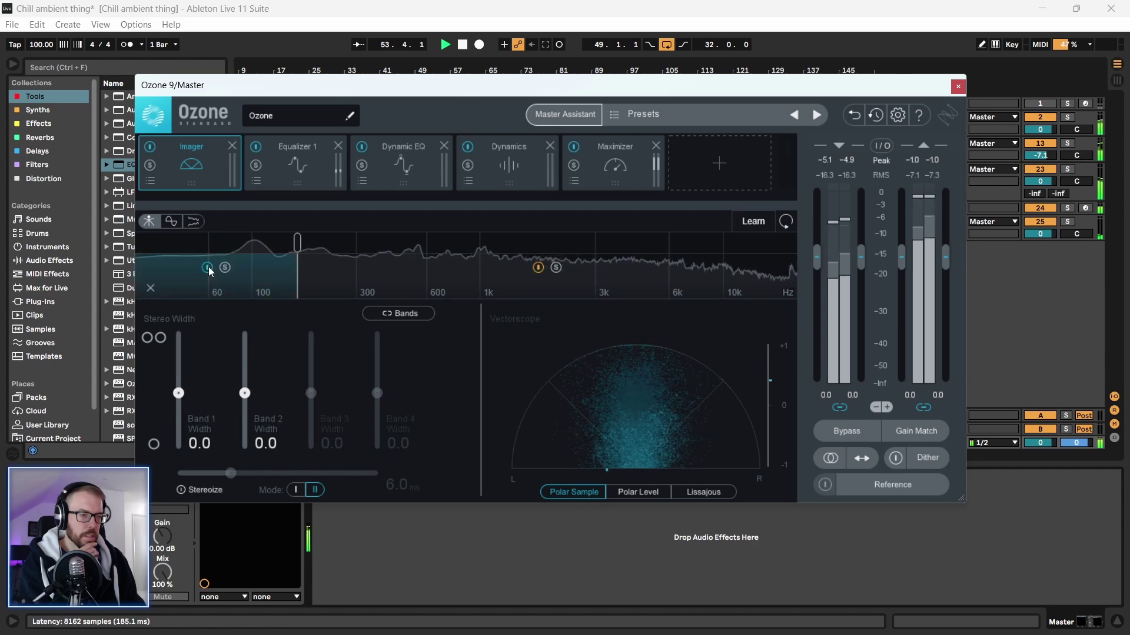
mouse_move(179, 403)
left_mouse_down()
mouse_move(179, 391)
mouse_move(181, 403)
left_mouse_up()
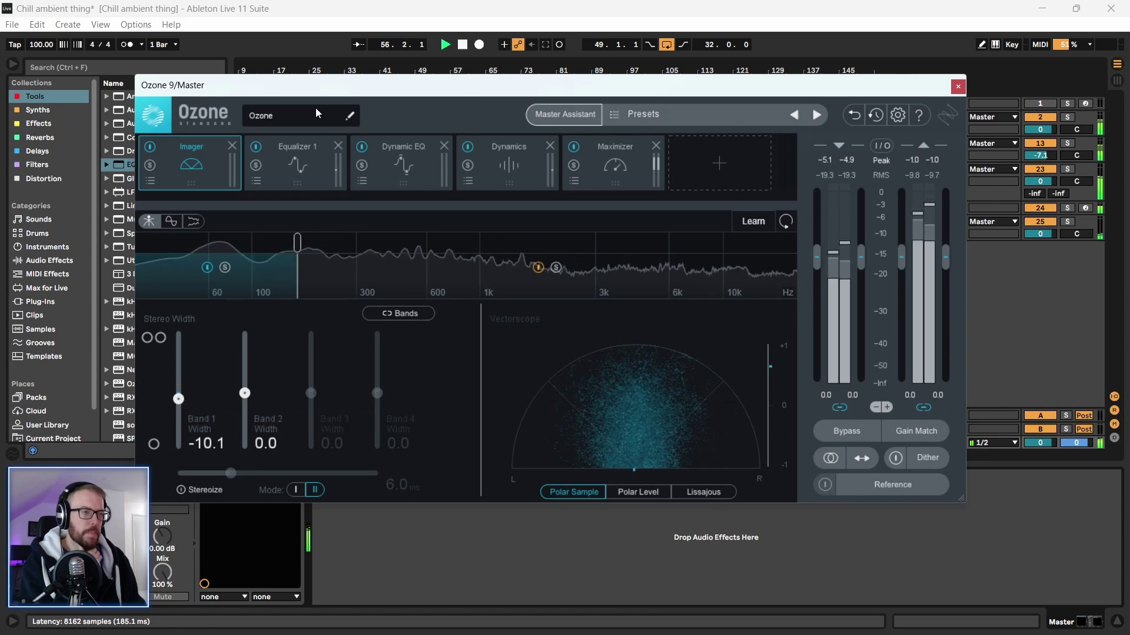
left_click_drag(321, 94, 328, 93)
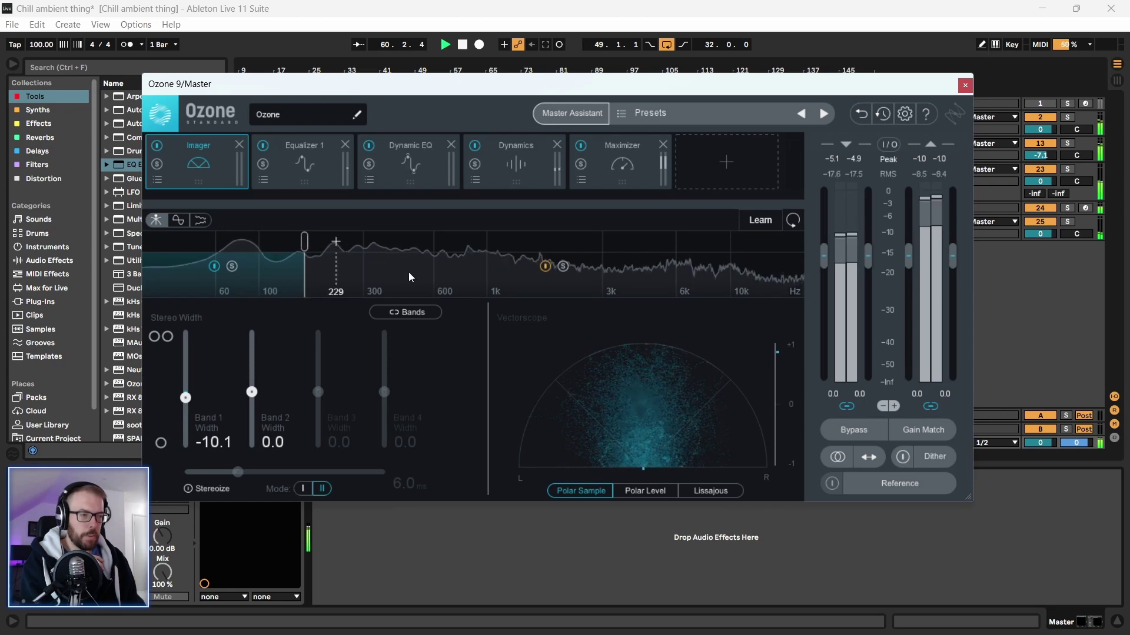
left_click_drag(640, 84, 656, 80)
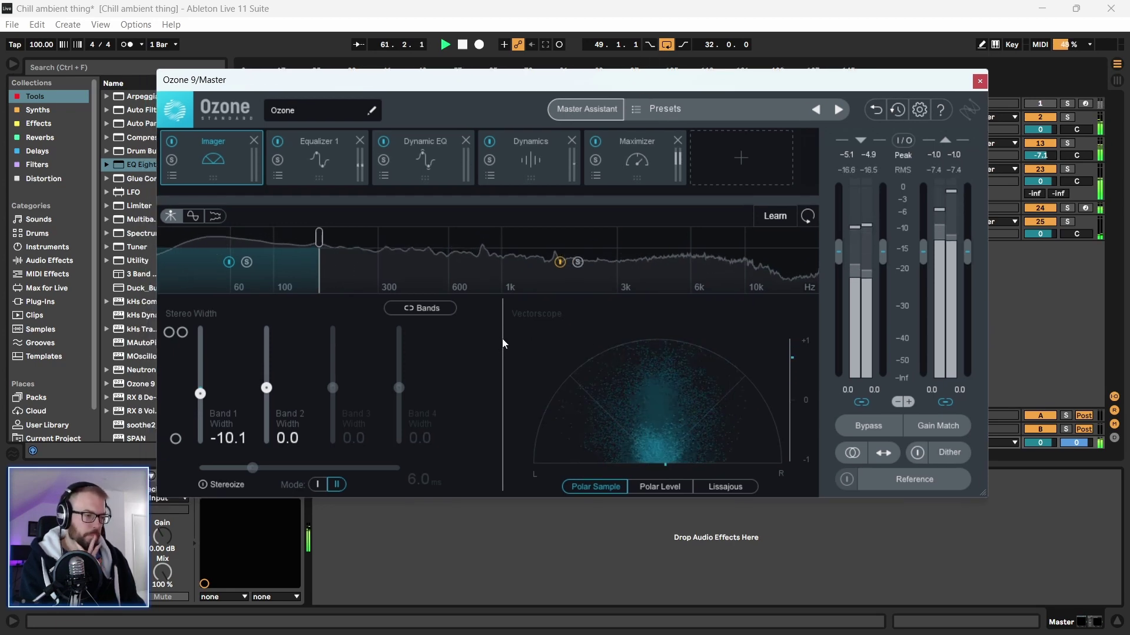
left_click_drag(478, 87, 462, 96)
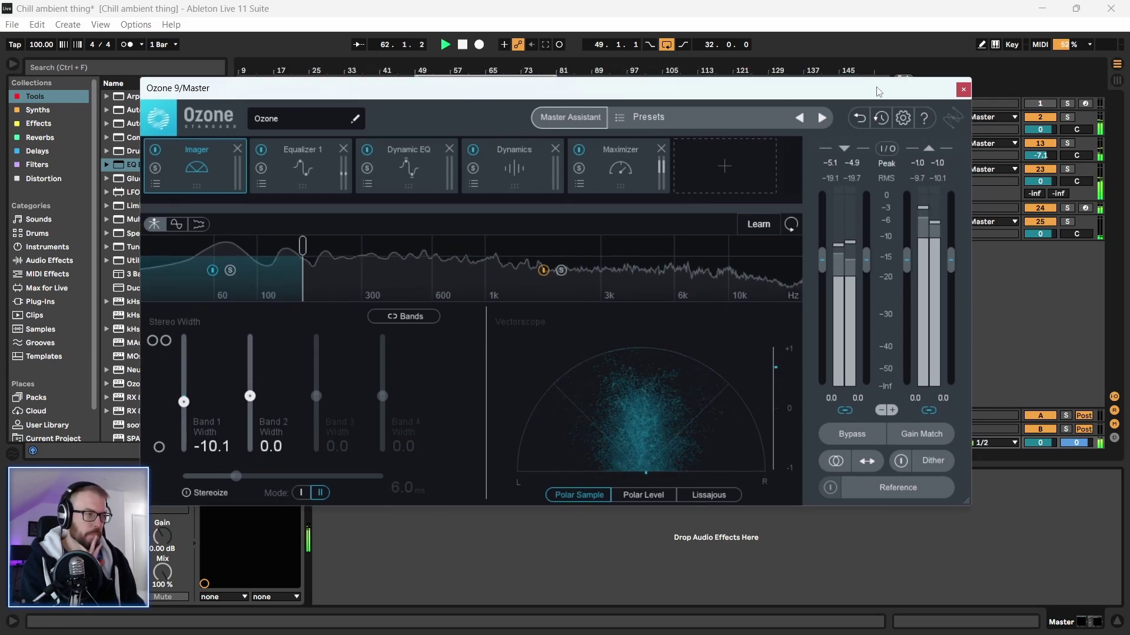
left_click(964, 90)
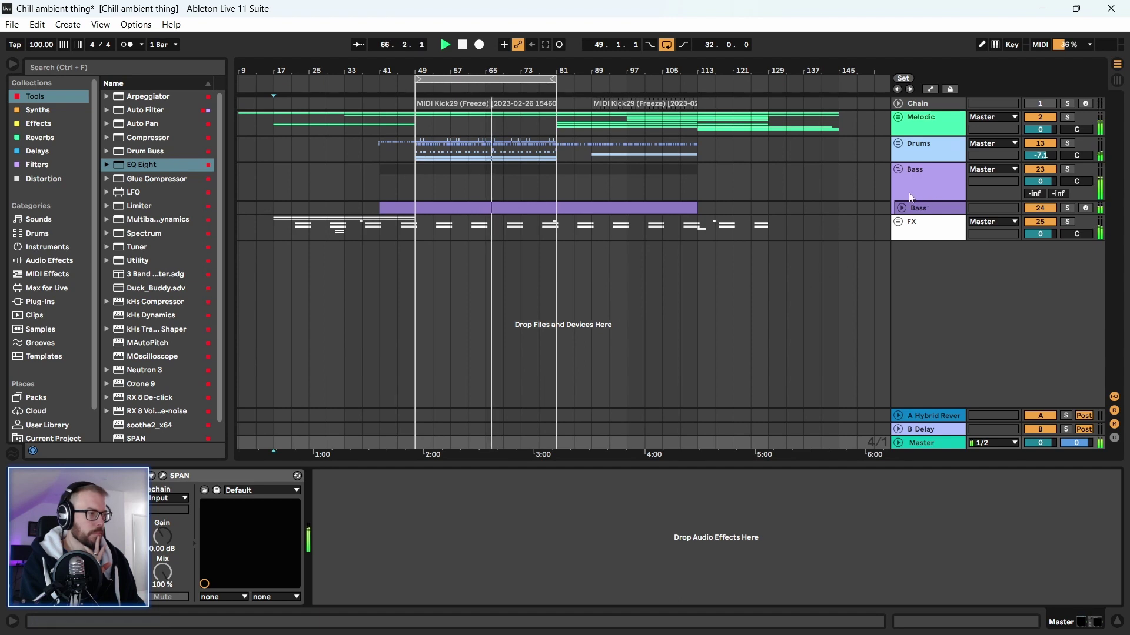
Fold the Bass group, and unfold the Drums group with its Kick track expanded to show the Kick's devices
left_click(899, 168)
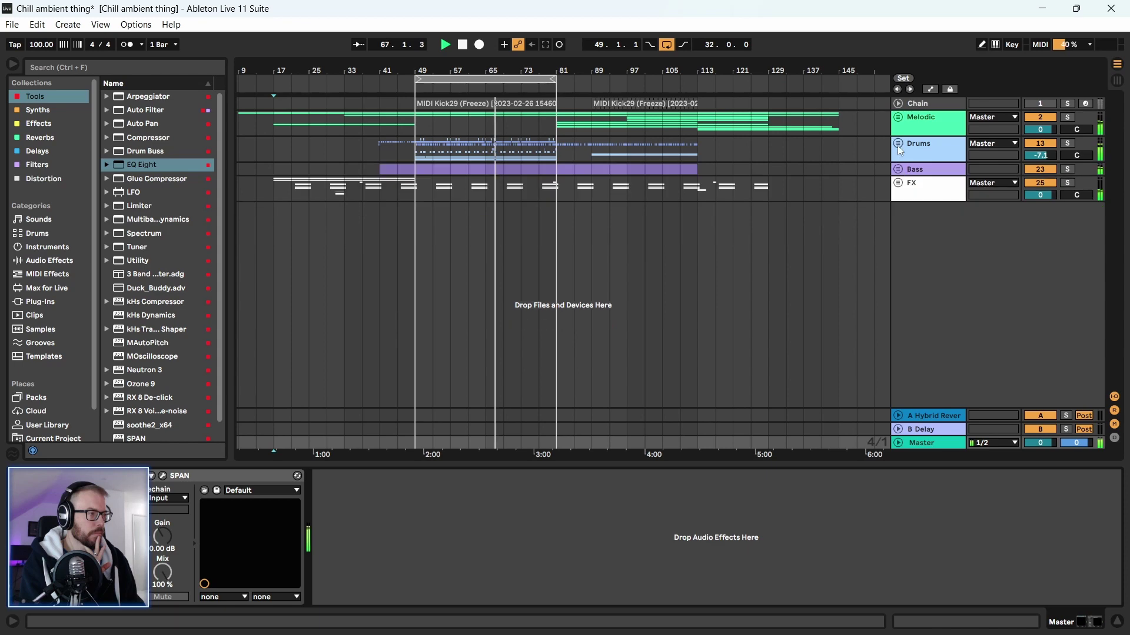
left_click(898, 144)
left_click(899, 207)
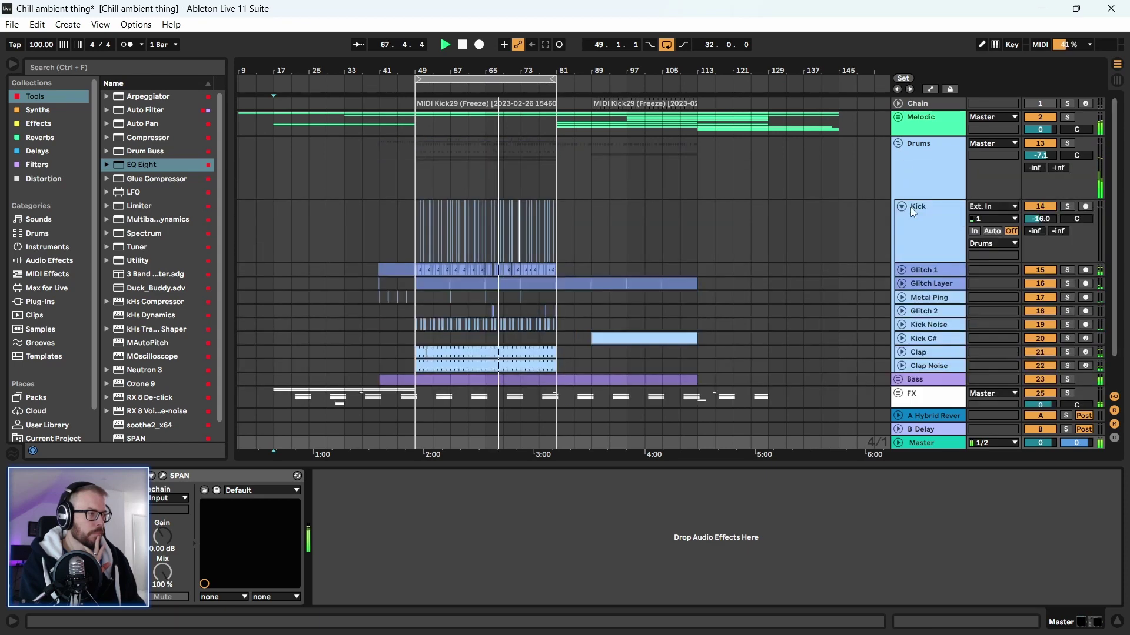
left_click(941, 206)
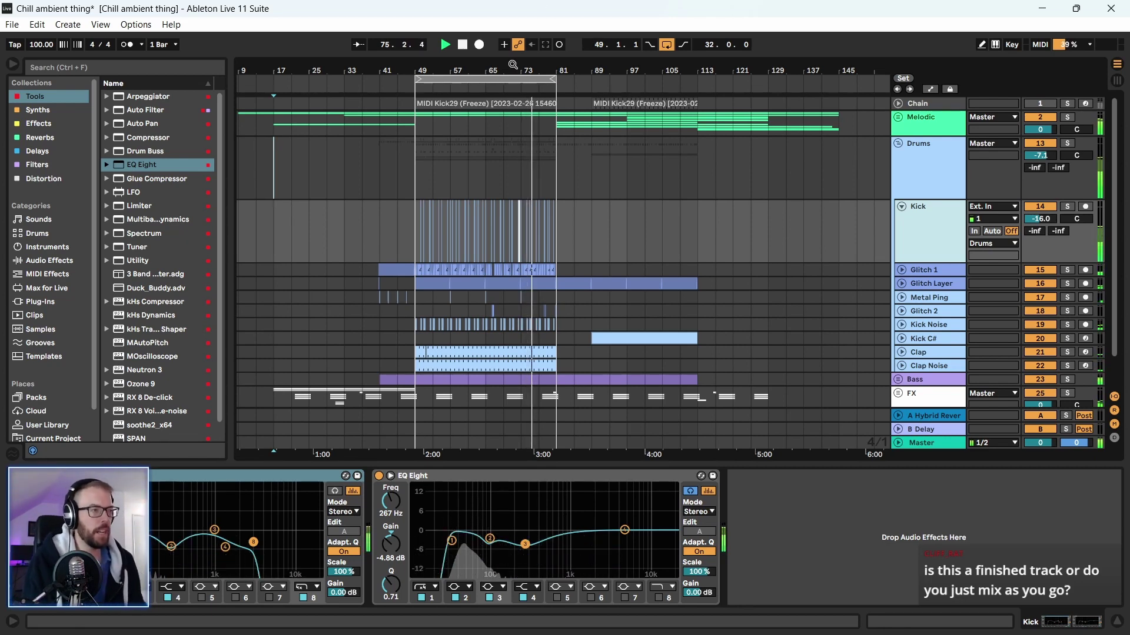
Set the insert mark at bar 49, lower the Kick track's volume to -17.0 dB, and collapse the track
left_click_drag(491, 71, 490, 58)
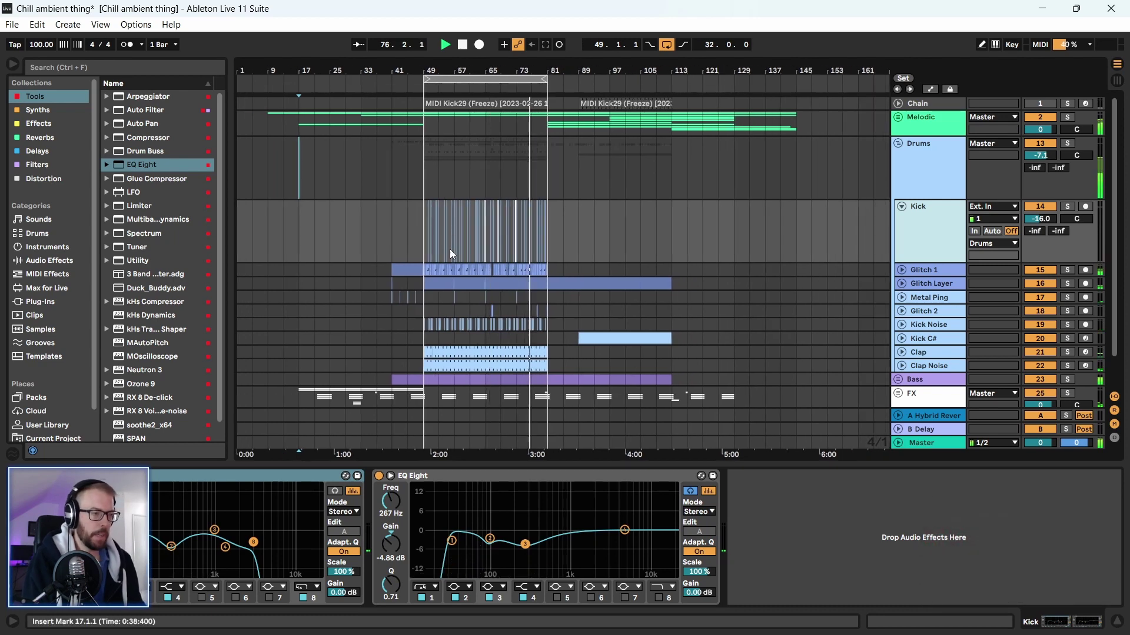
left_click(422, 311)
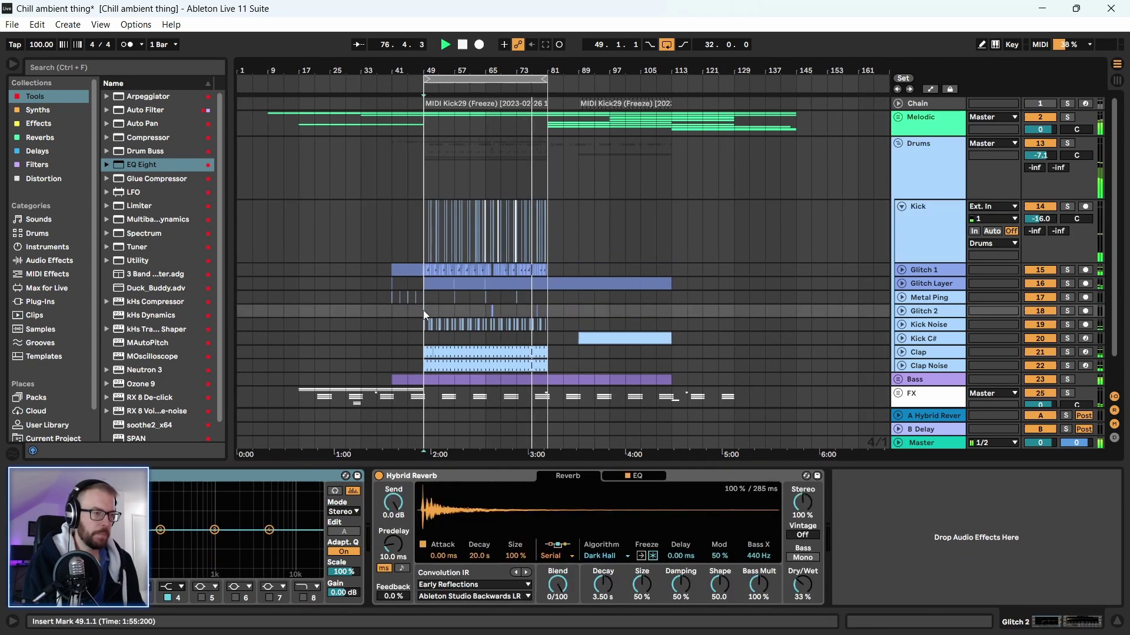
left_click(428, 341)
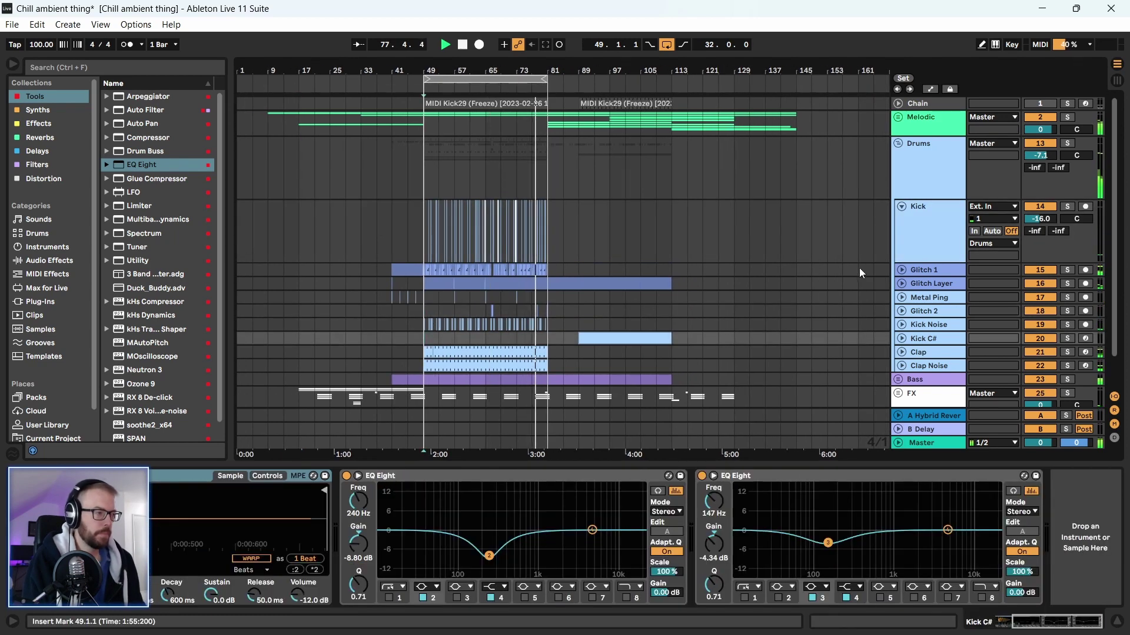
left_click(939, 234)
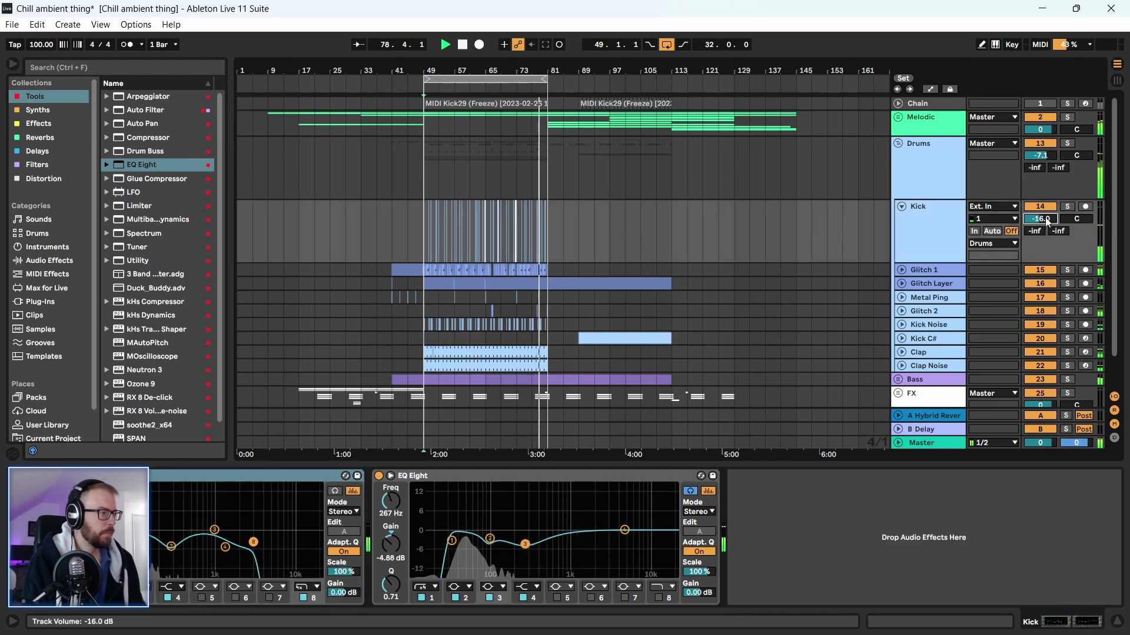
left_click_drag(1046, 218, 1047, 223)
left_click(901, 207)
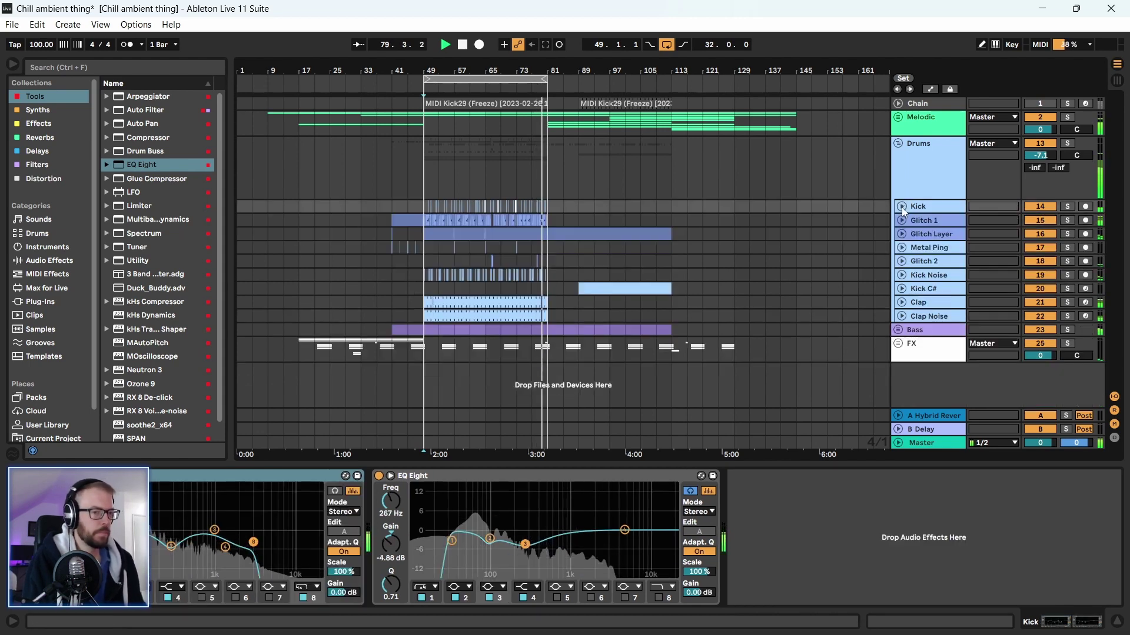
Turn off the arrangement loop and save the Set
left_click(666, 45)
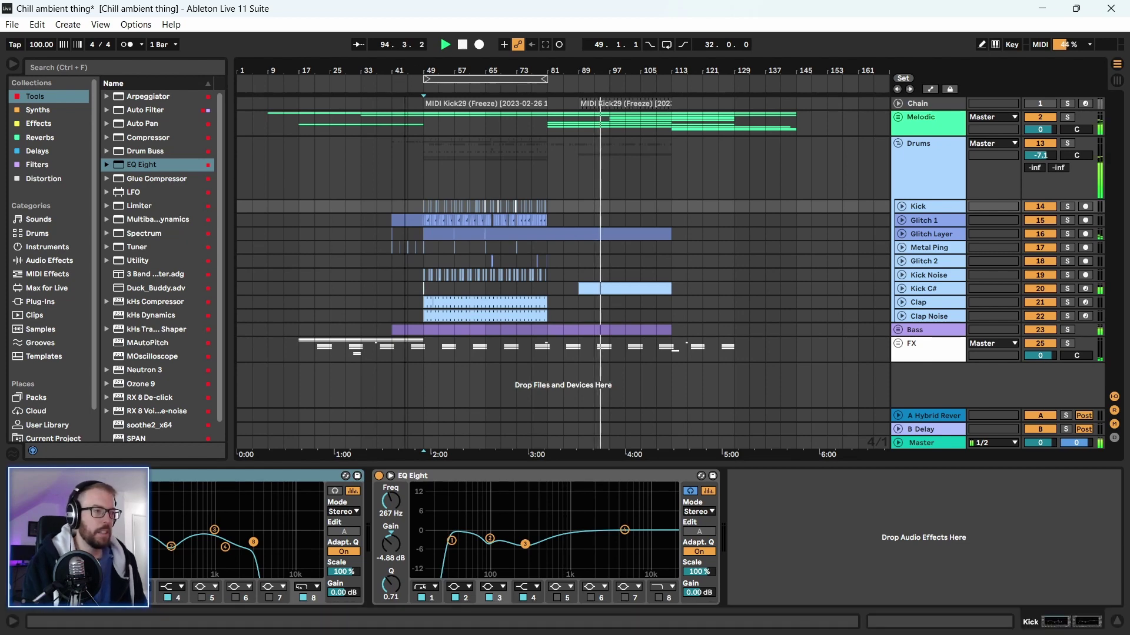
left_click_drag(280, 115, 796, 338)
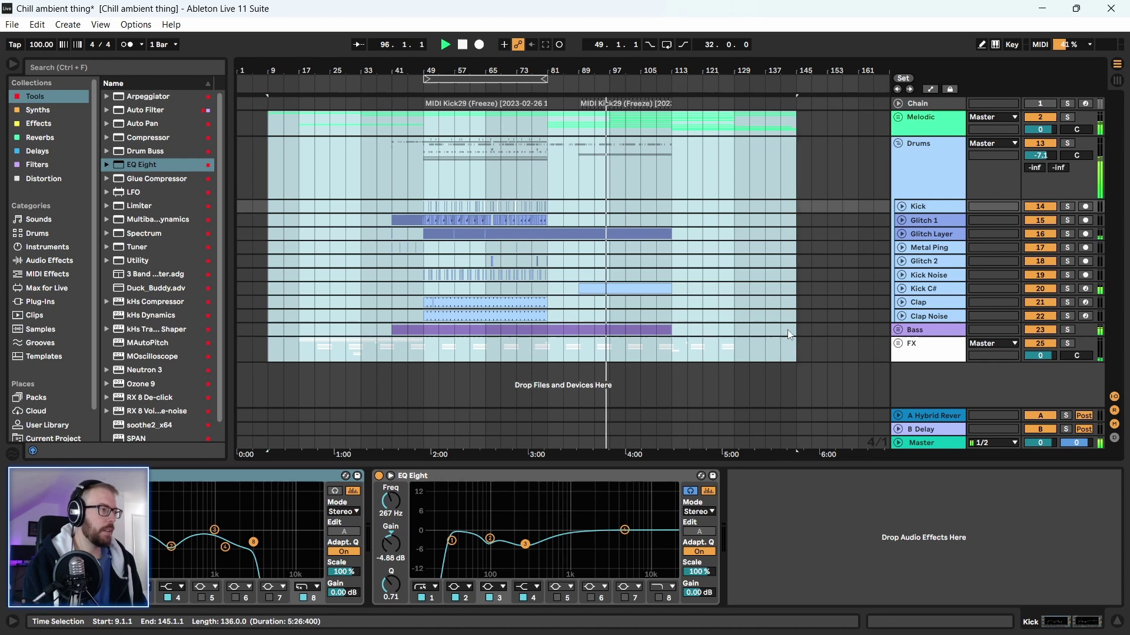
left_click(690, 224)
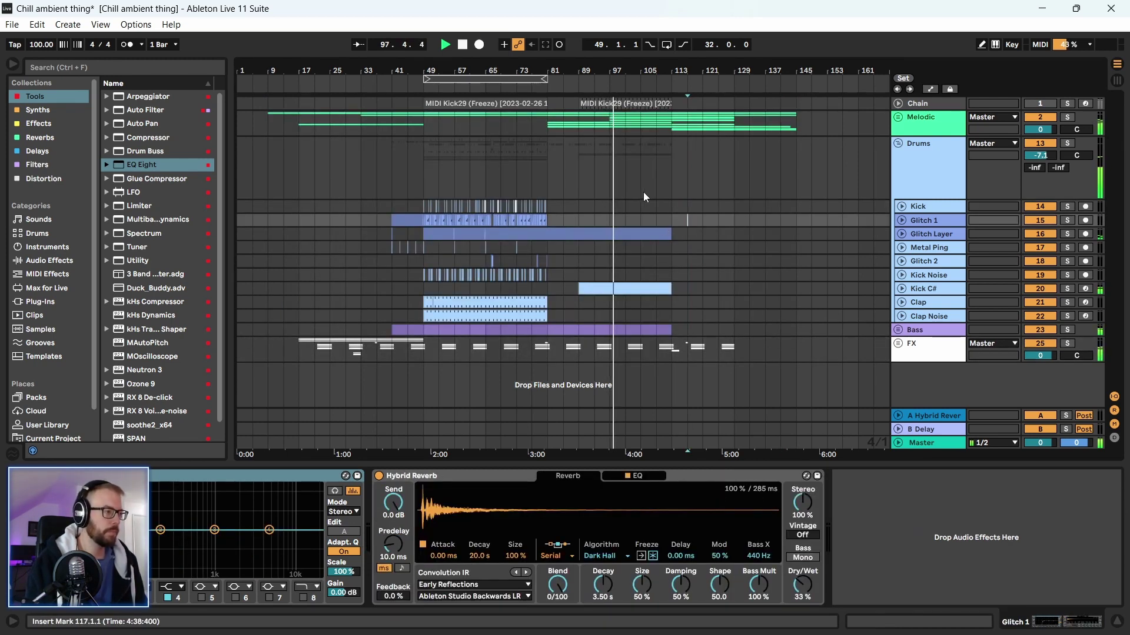
key("ctrl+s")
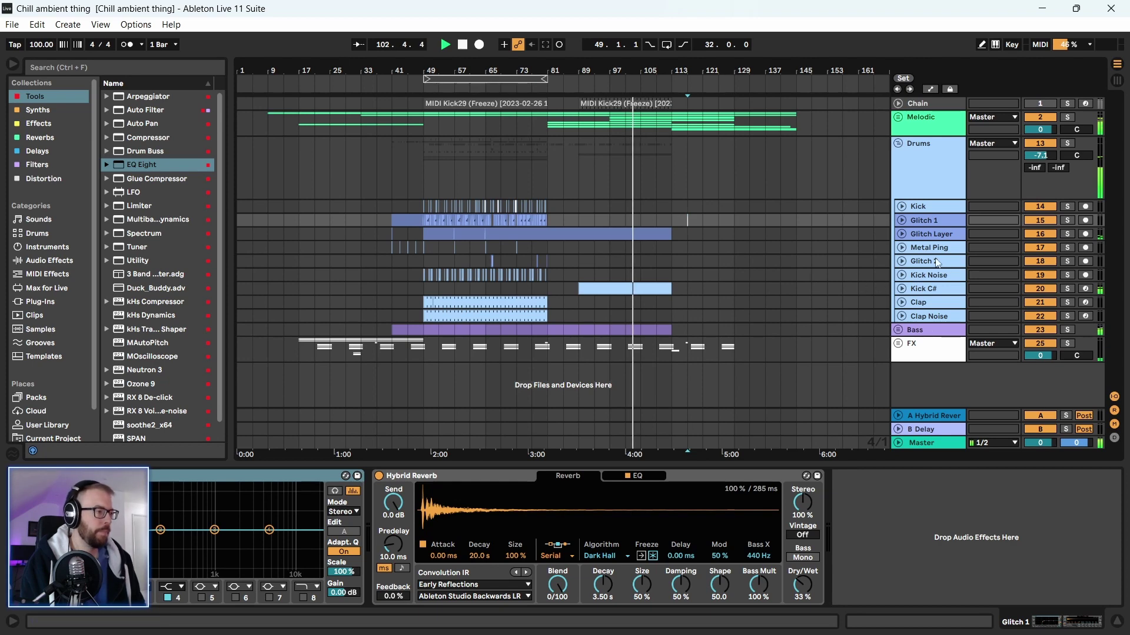
Compare the individual drum track levels in the Session View mixer, and return to Arrangement View
key("Tab")
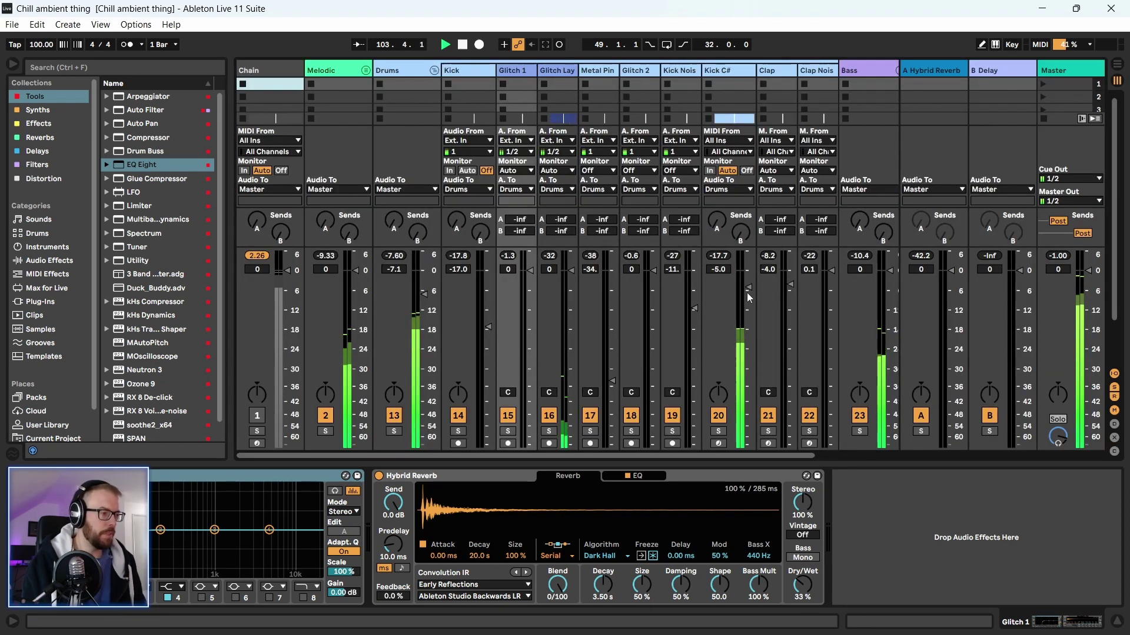
left_click_drag(538, 457, 439, 460)
key("Tab")
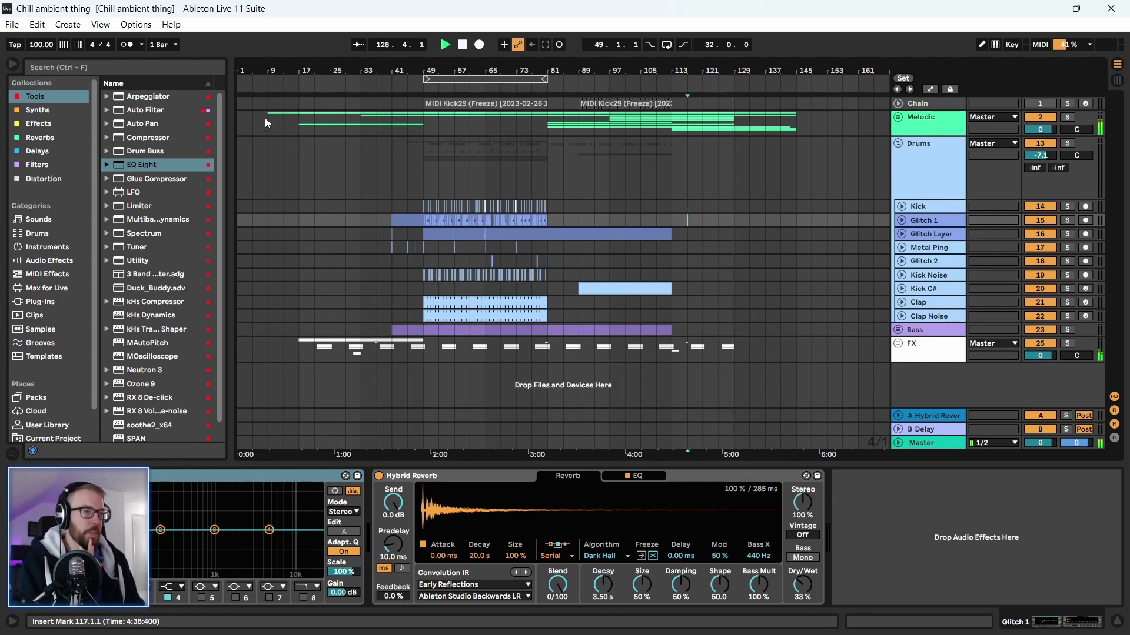
Unfold the Melodic, FX and Bass groups to examine the clips of every track in the arrangement
left_click_drag(267, 118, 793, 344)
left_click(898, 119)
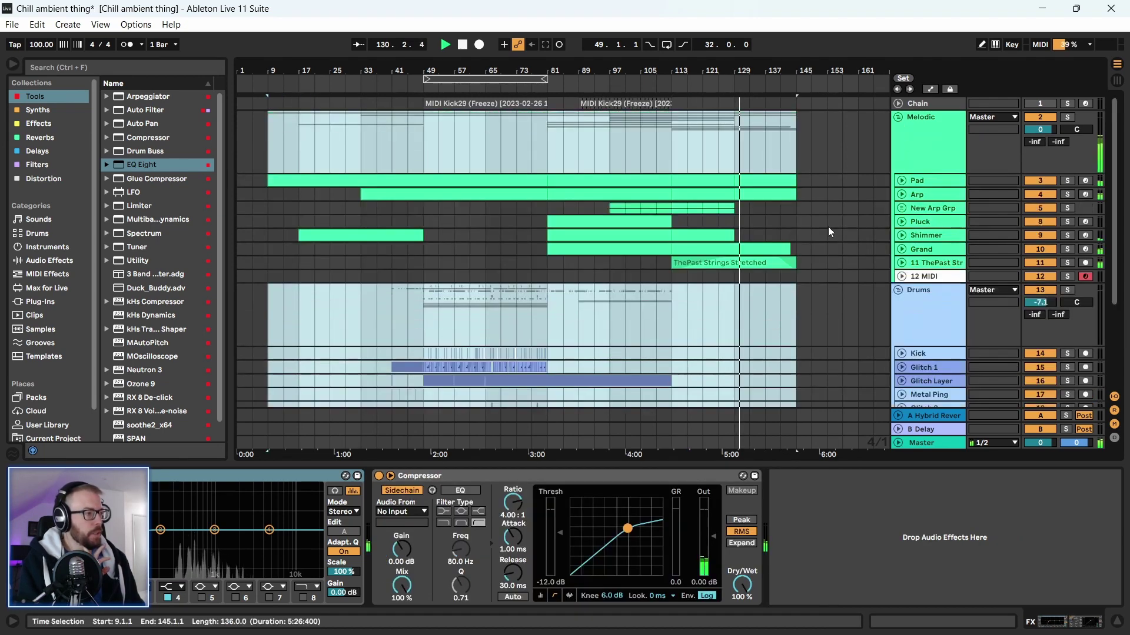
scroll(828, 227, "down", 5)
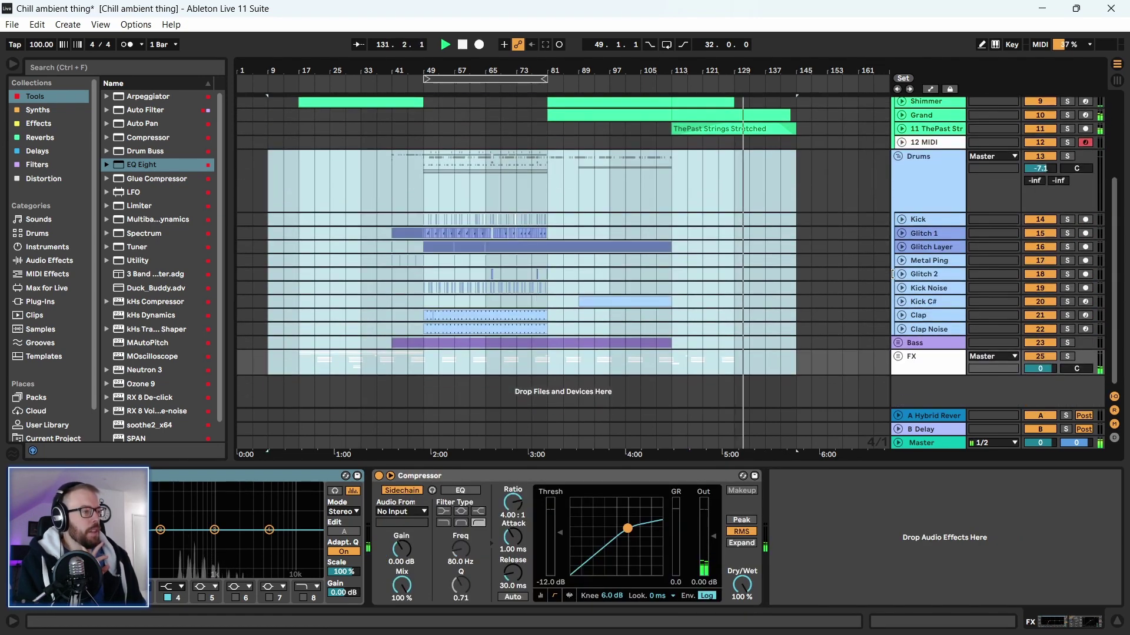
left_click(898, 355)
left_click(898, 342)
scroll(819, 277, "down", 4)
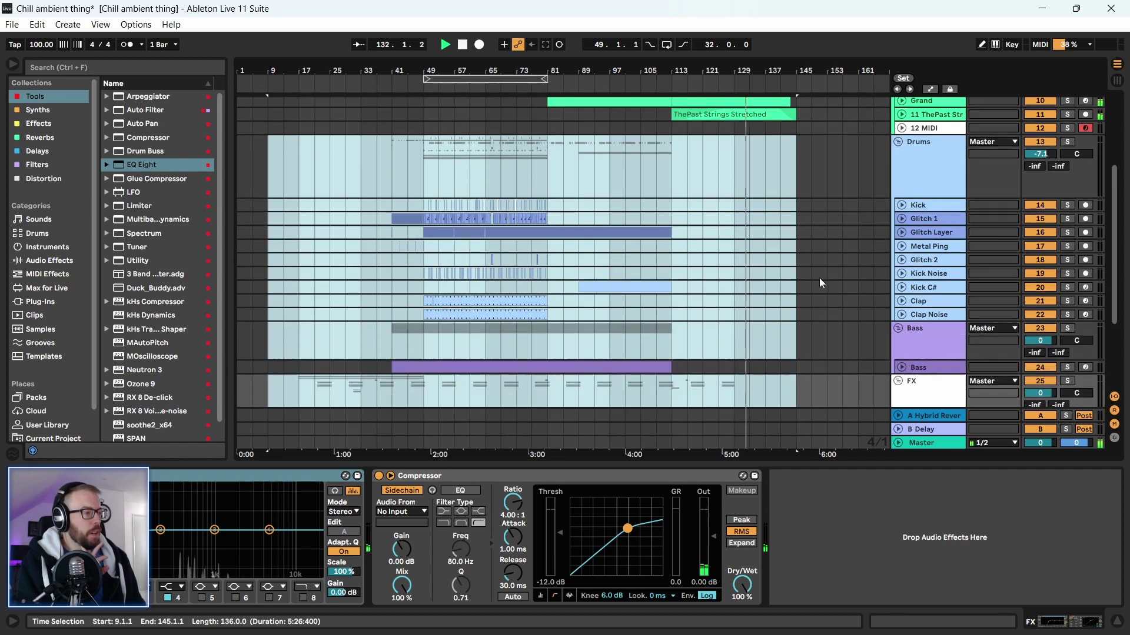
left_click(826, 274)
scroll(808, 312, "down", 3)
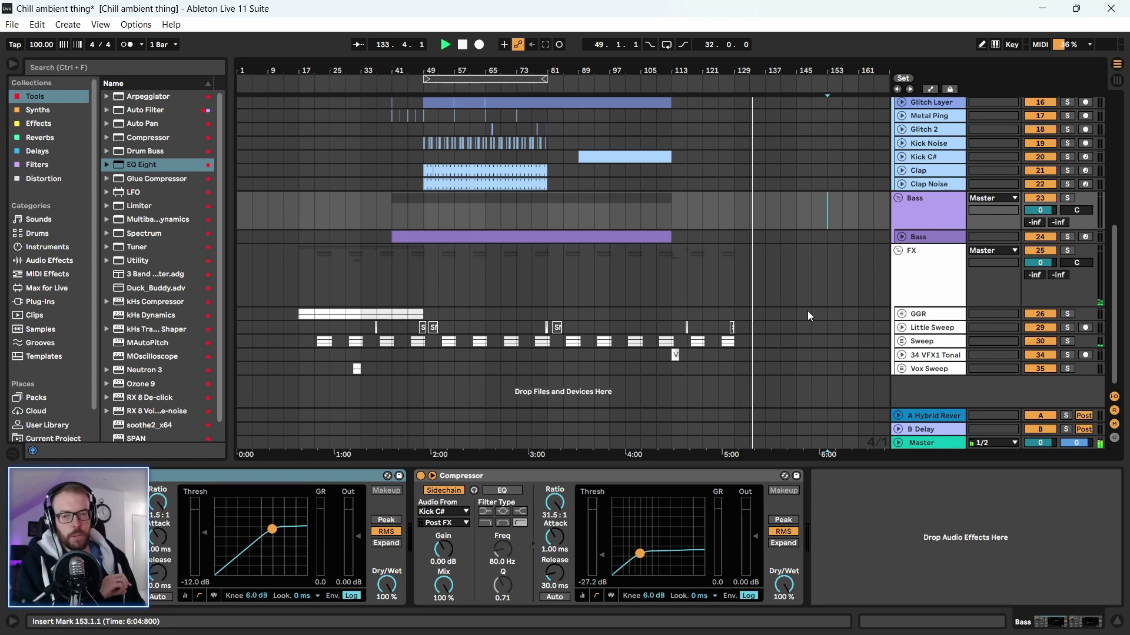
scroll(799, 297, "up", 4)
scroll(798, 301, "up", 10)
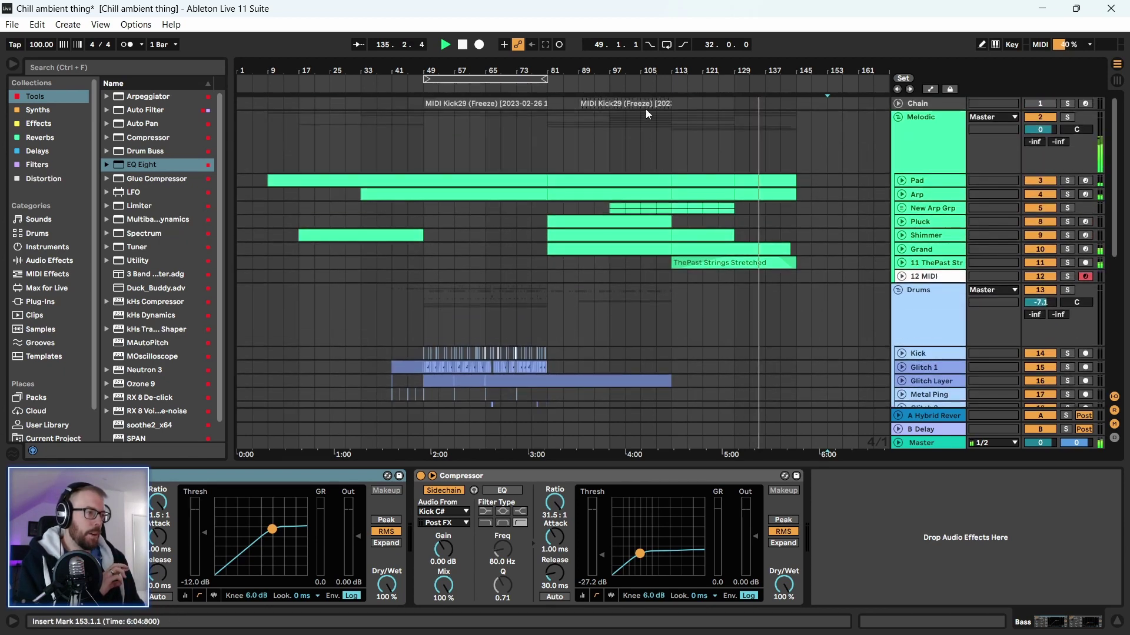
Delete the 12 MIDI track from the Melodic group
left_click(944, 279)
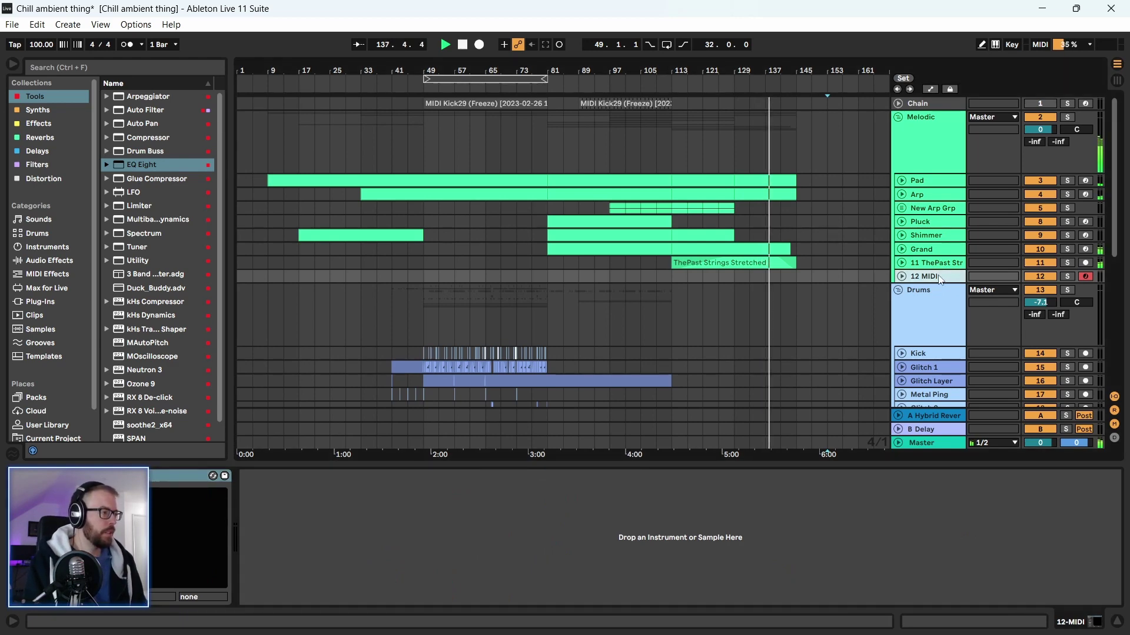
key("Delete")
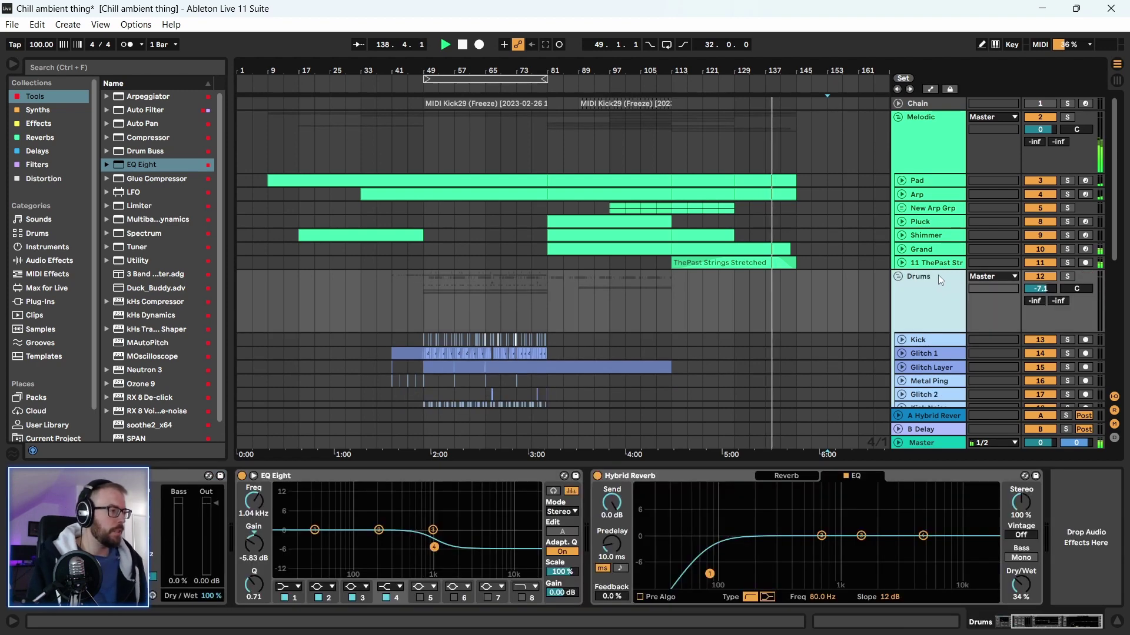
Fold the Melodic and Drums groups, and play the arrangement from bar 9
left_click(899, 117)
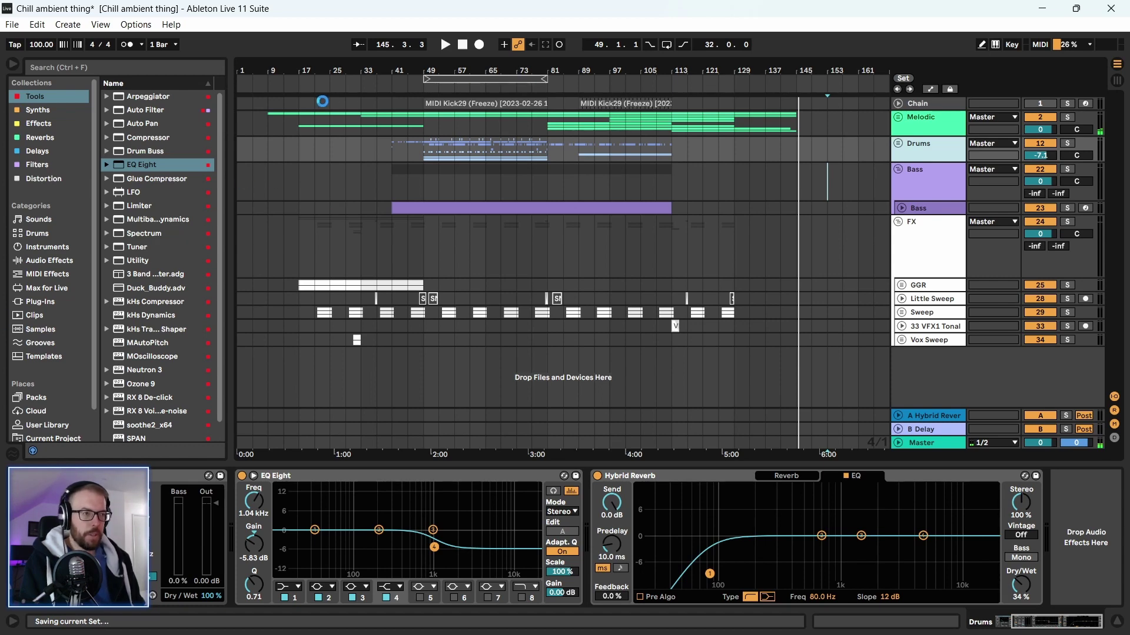
left_click(267, 131)
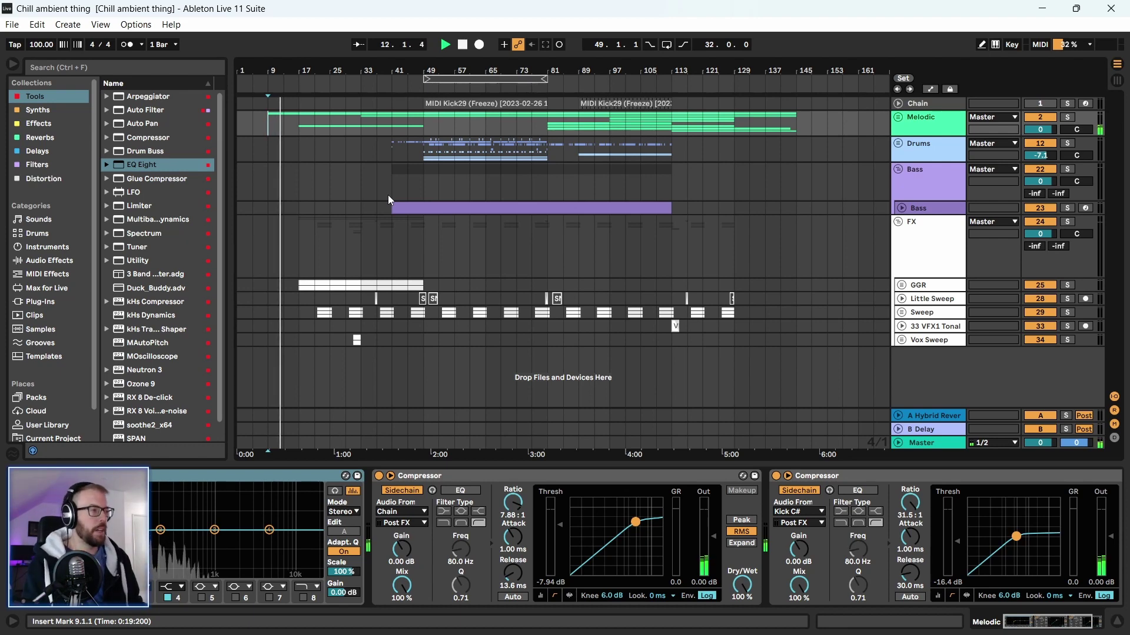
Unfold the Melodic group in the arrangement to follow its individual tracks during playback
left_click(899, 222)
left_click(898, 222)
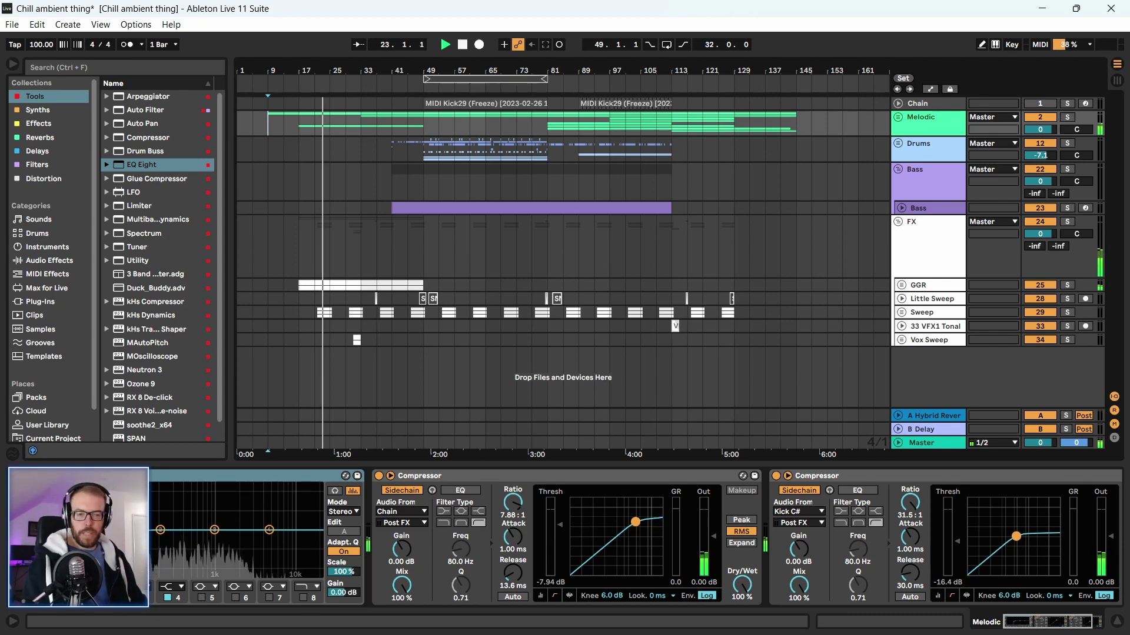
left_click(399, 253)
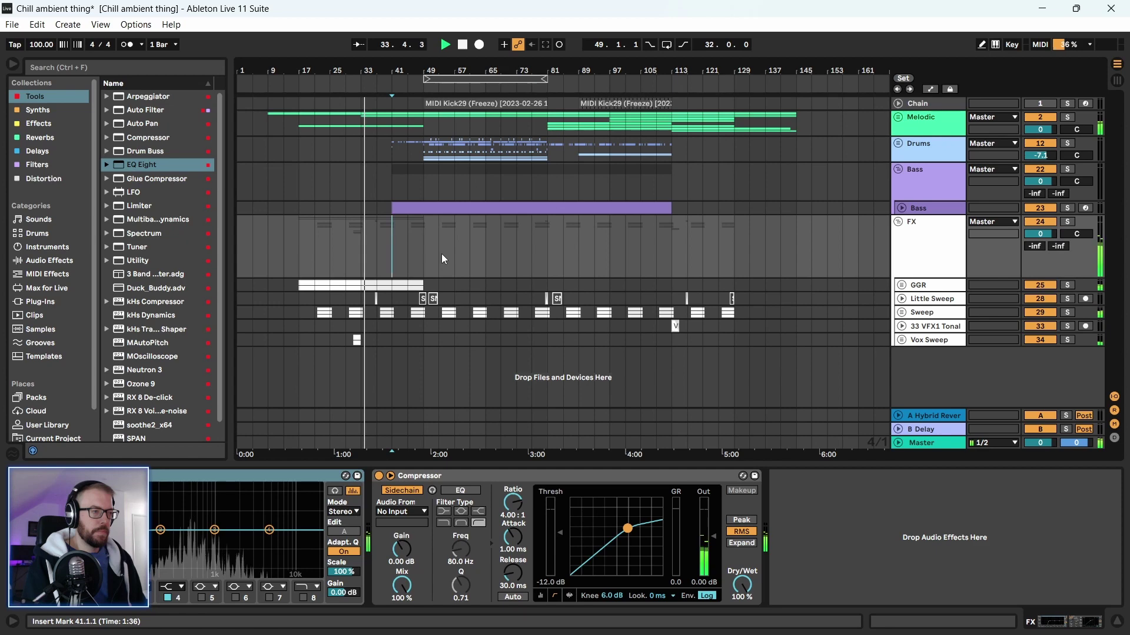
left_click(898, 117)
scroll(856, 284, "down", 2)
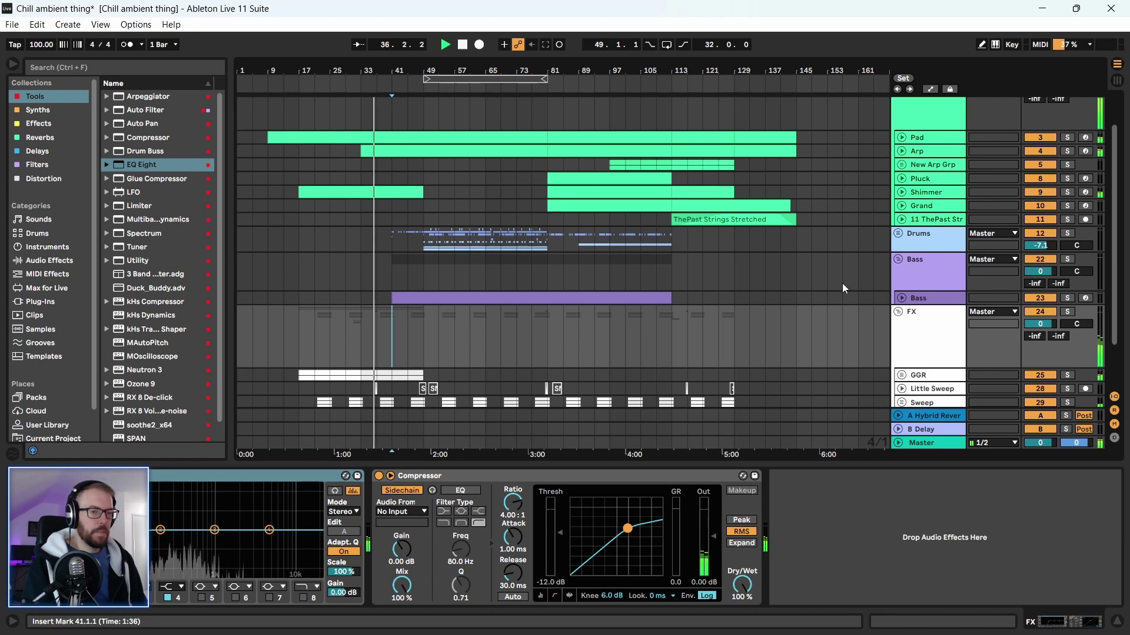
Open Ozone 9 on the Master track, add a second Equalizer module, and place it directly after the Imager
left_click(936, 442)
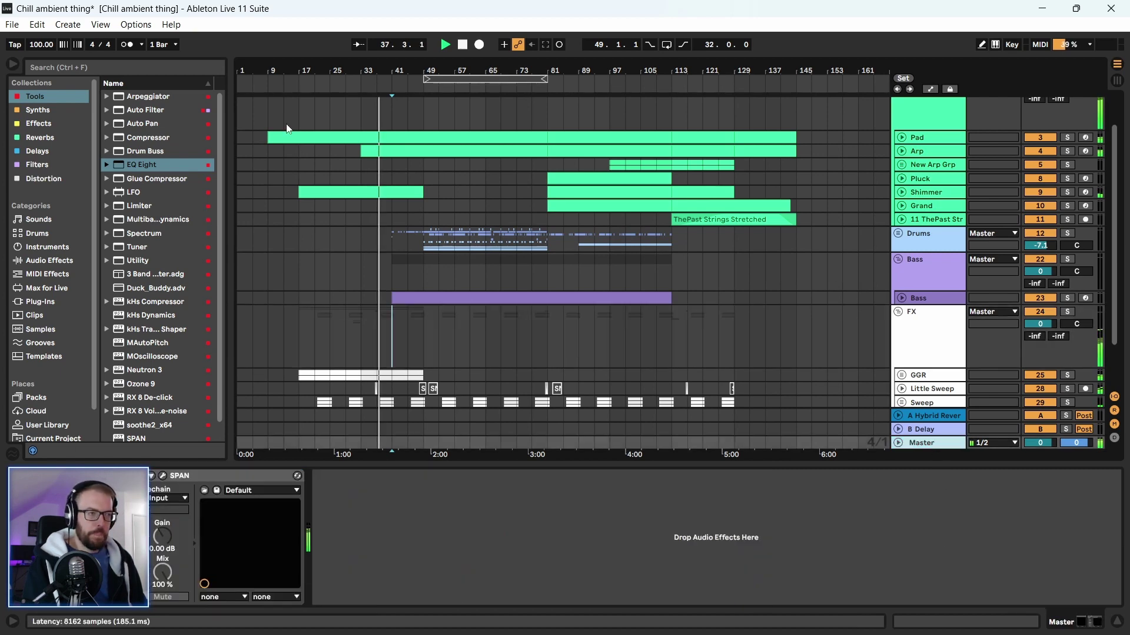
key("ctrl+alt+p")
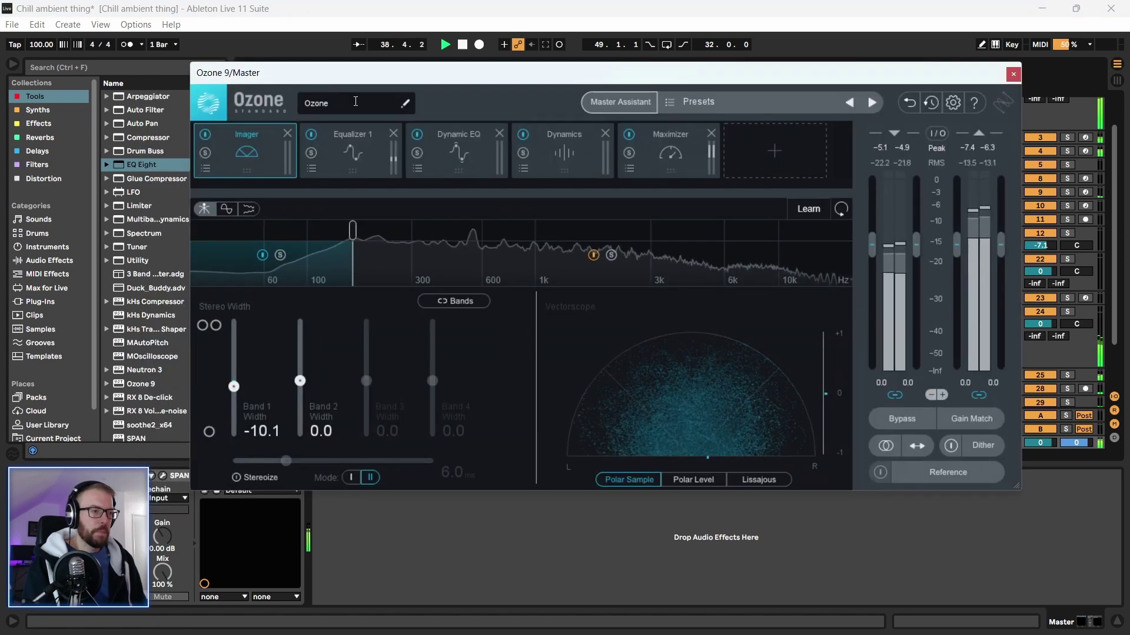
left_click(765, 153)
left_click(772, 238)
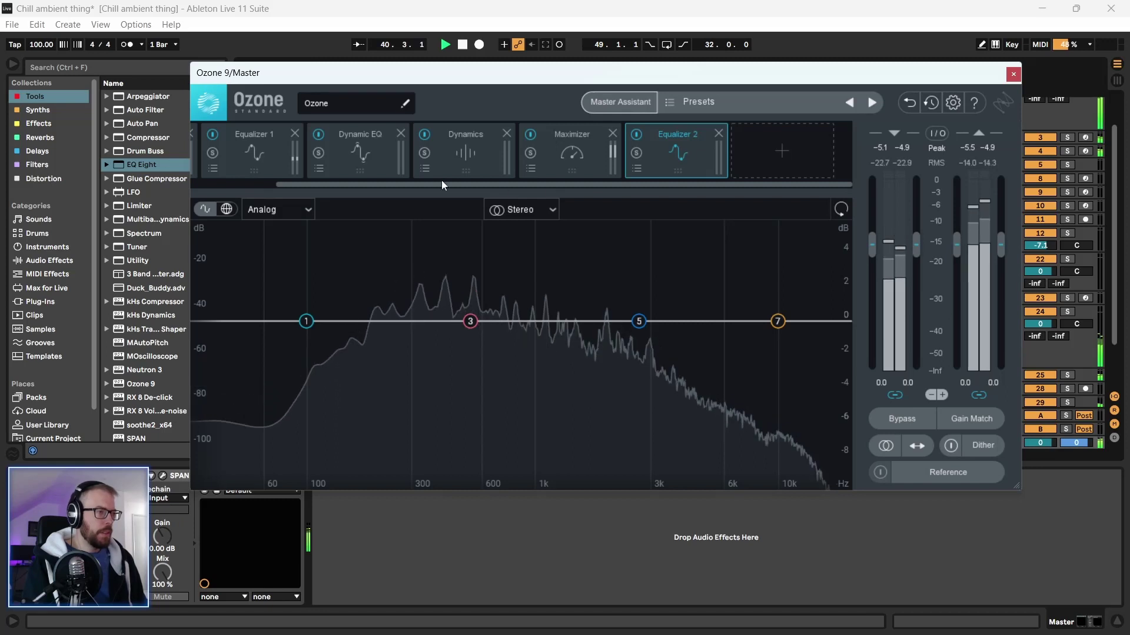
left_click_drag(599, 182, 493, 186)
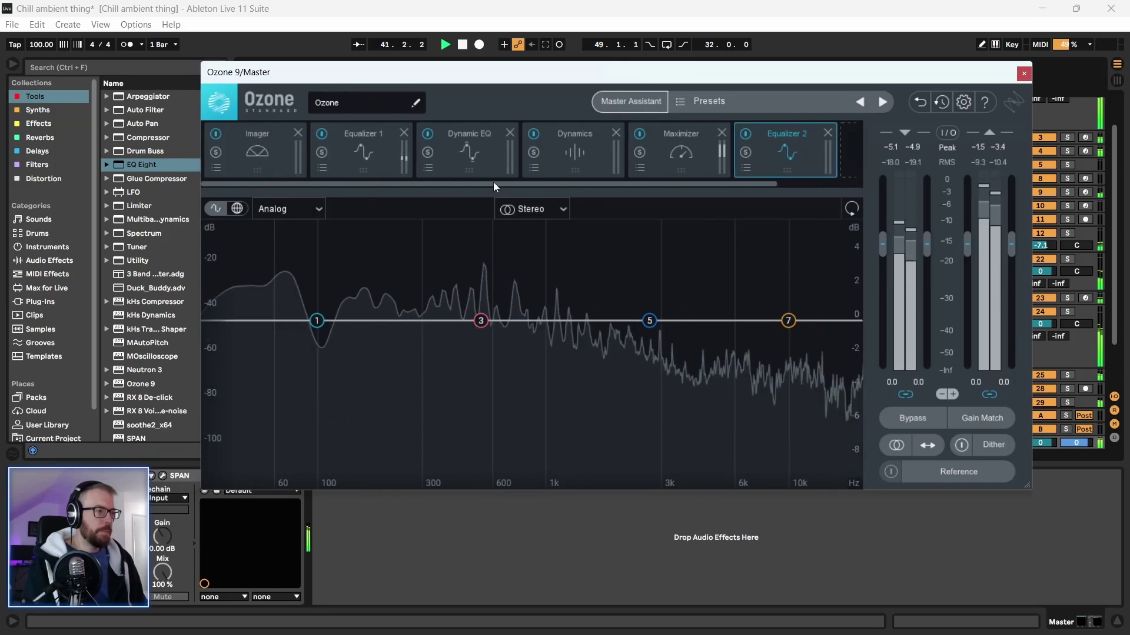
left_click_drag(799, 148, 360, 162)
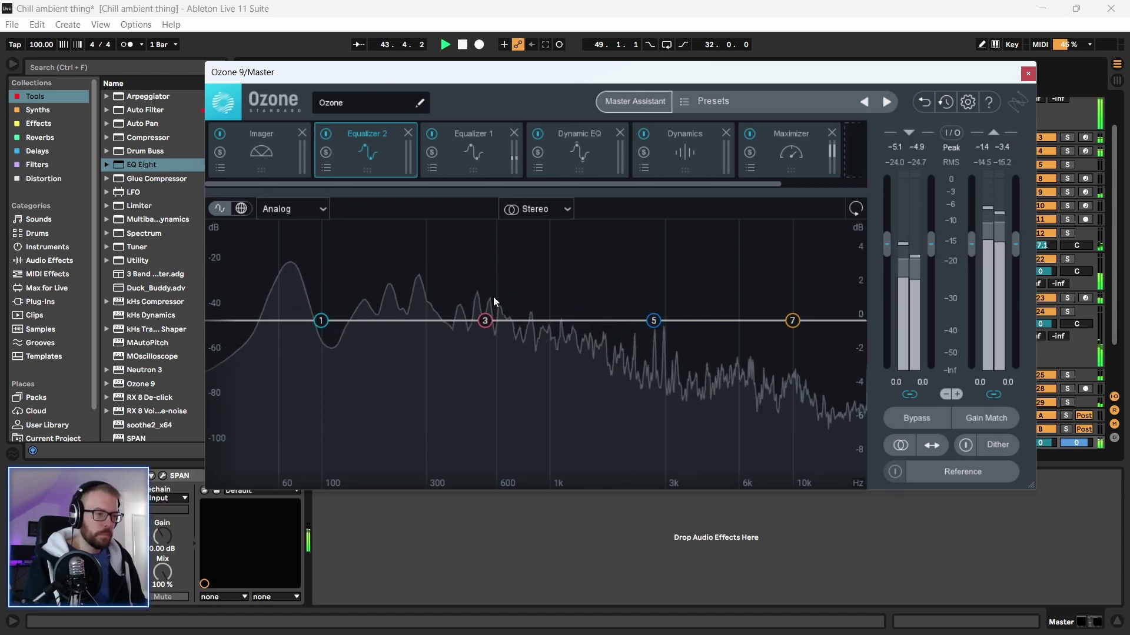
Audition a 0.6 dB boost at 263 Hz on Equalizer 2's band 3, and flatten the band to 0.0 dB at 321 Hz
left_click_drag(484, 321, 421, 316)
left_click(365, 267)
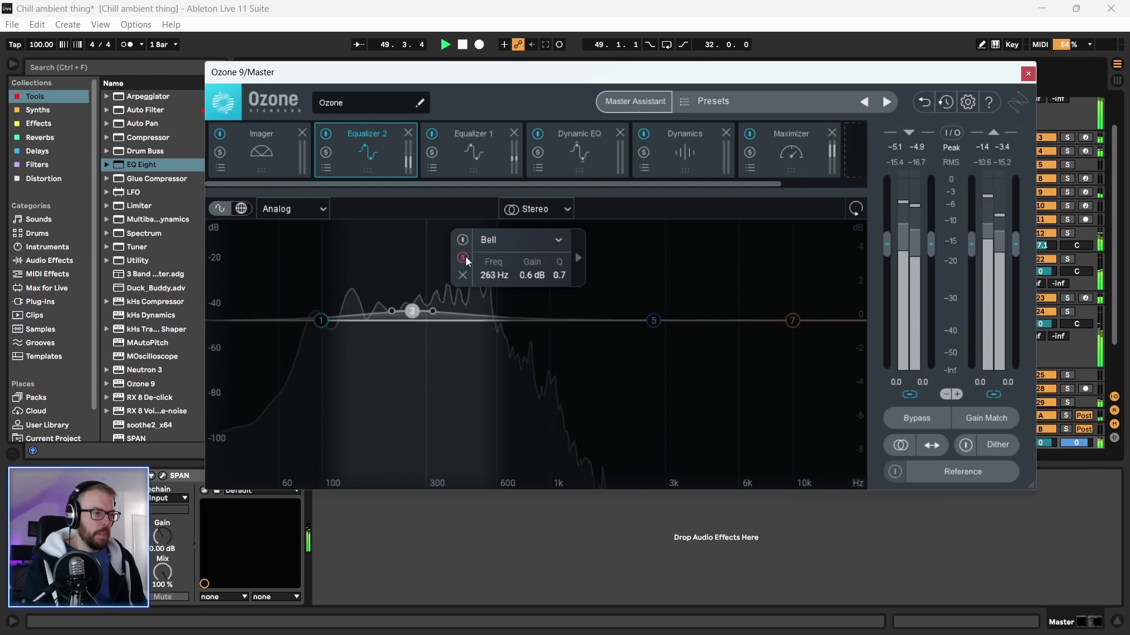
left_click_drag(411, 312, 432, 320)
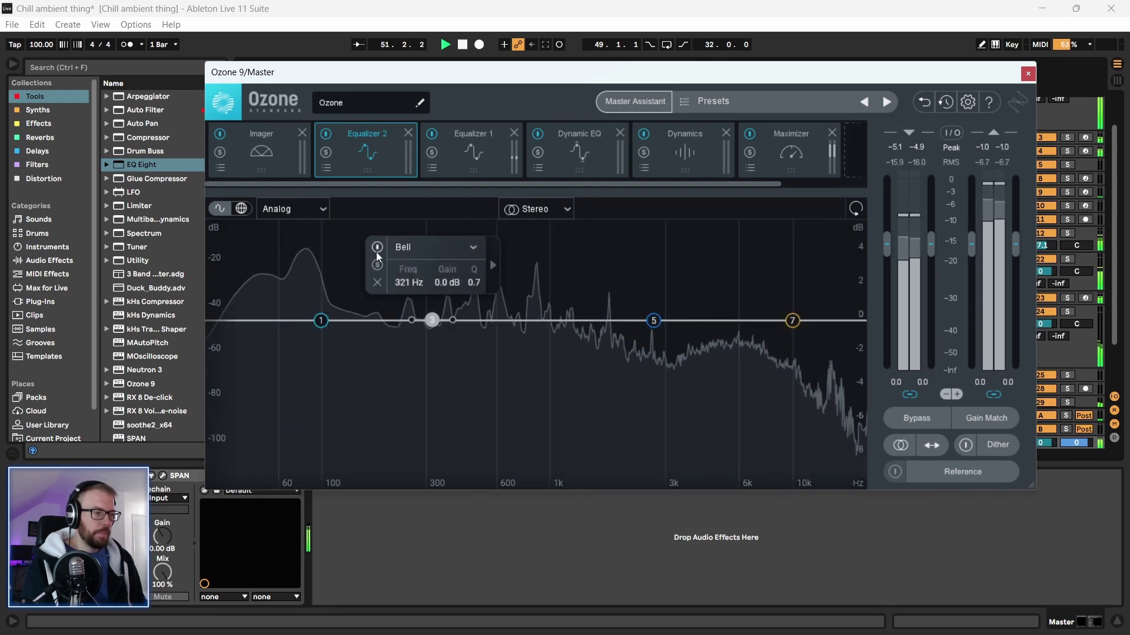
left_click(378, 247)
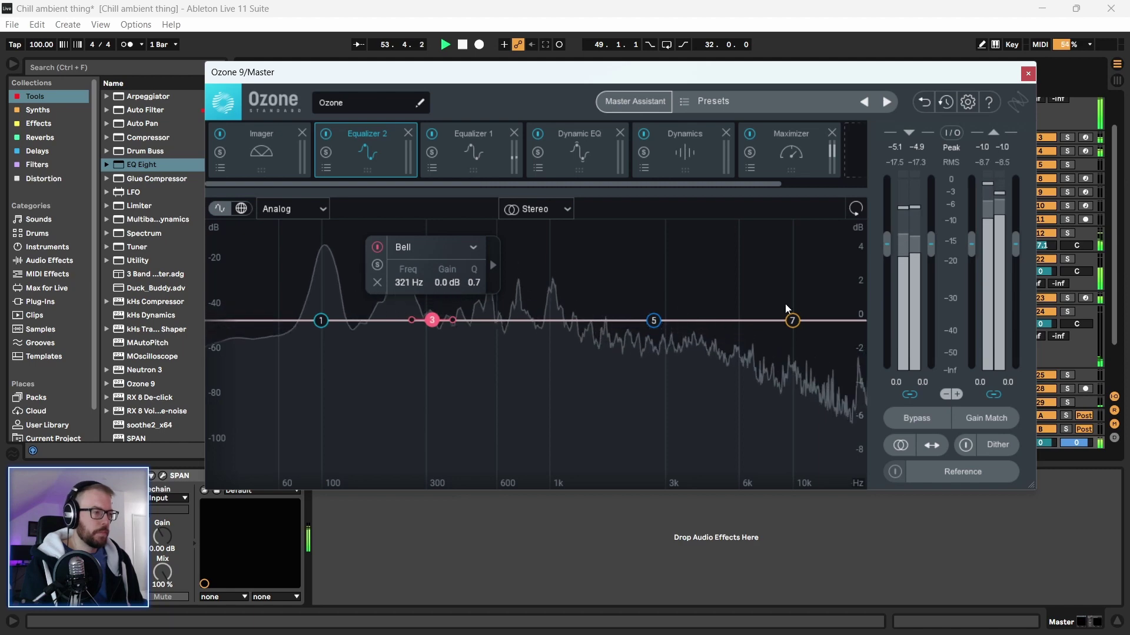
Try a 0.7 dB bell boost at 4271 Hz on Equalizer 2's band 5, auditioning the band in solo
left_click(655, 321)
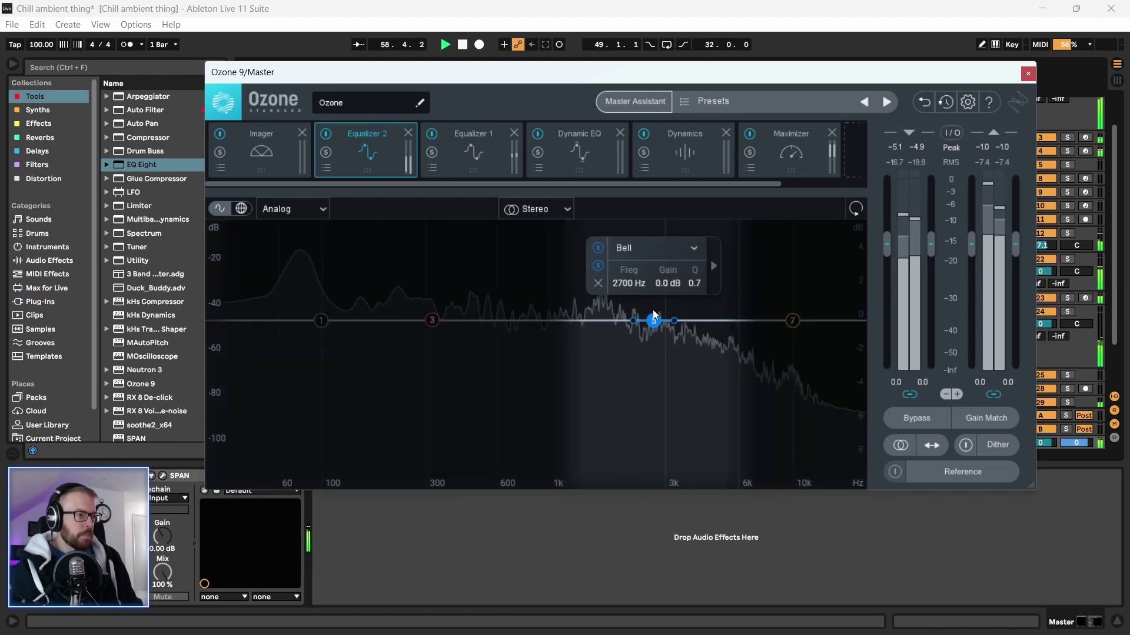
left_click_drag(653, 315, 706, 315)
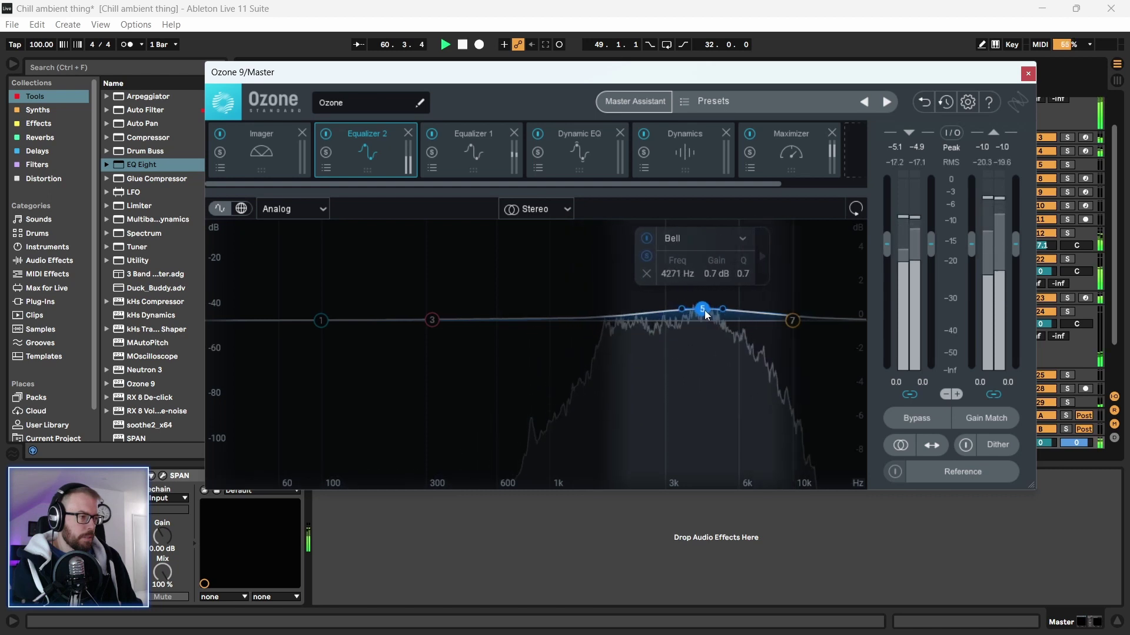
left_click(647, 256)
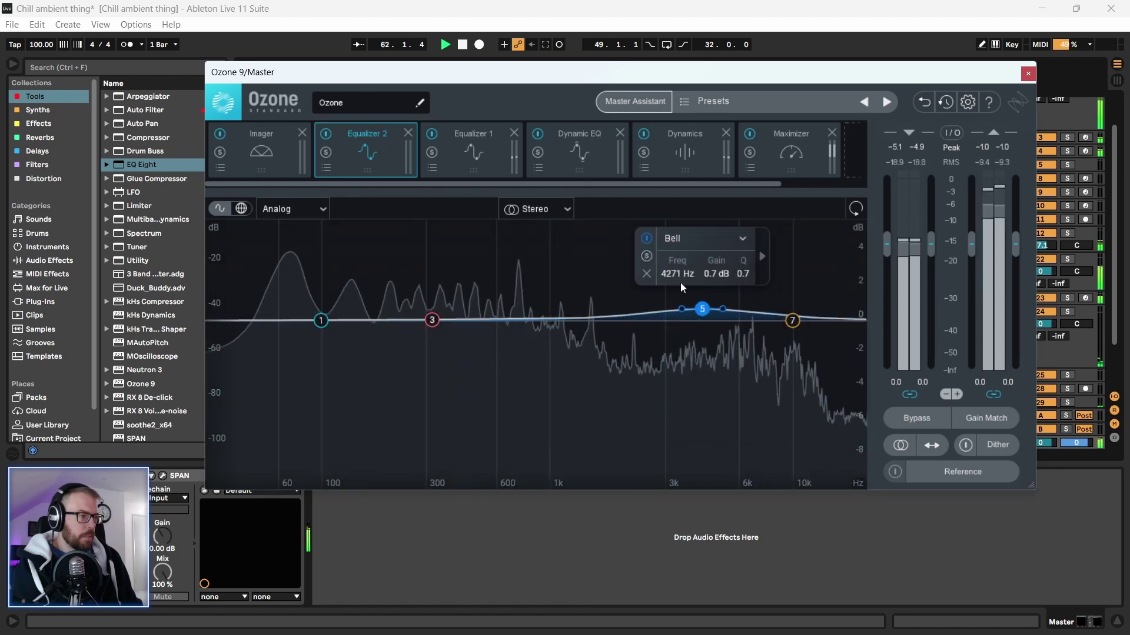
double_click(717, 274)
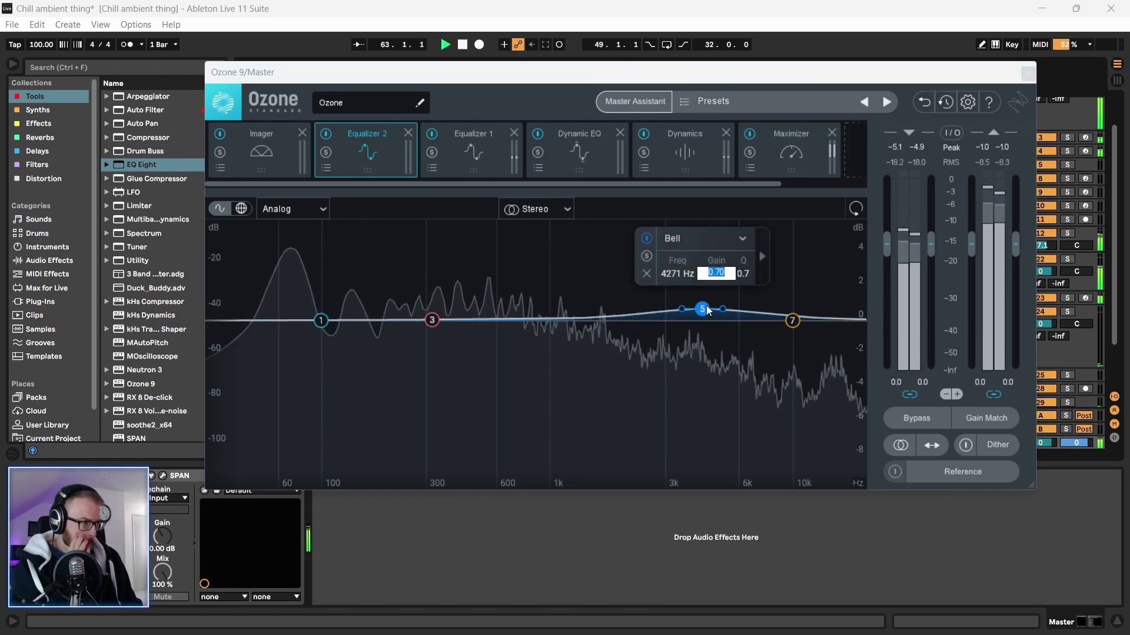
Retune band 5 to a 0.9 dB boost at 3042 Hz, comparing the sound with the band disabled and enabled
left_click_drag(707, 310, 653, 301)
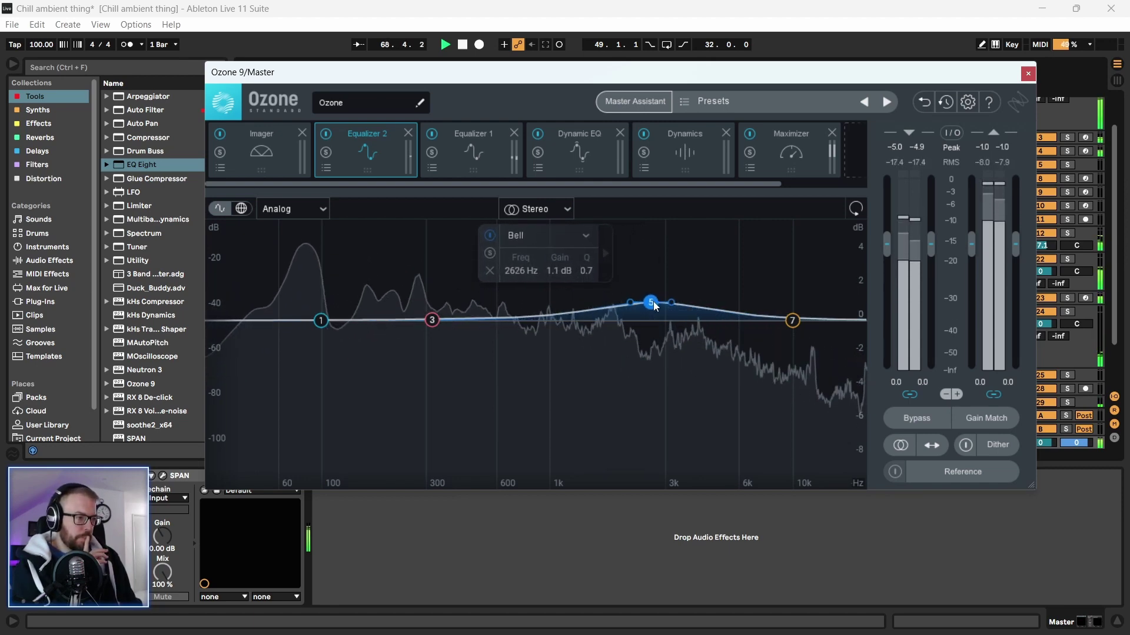
left_click_drag(653, 302, 689, 305)
left_click(529, 237)
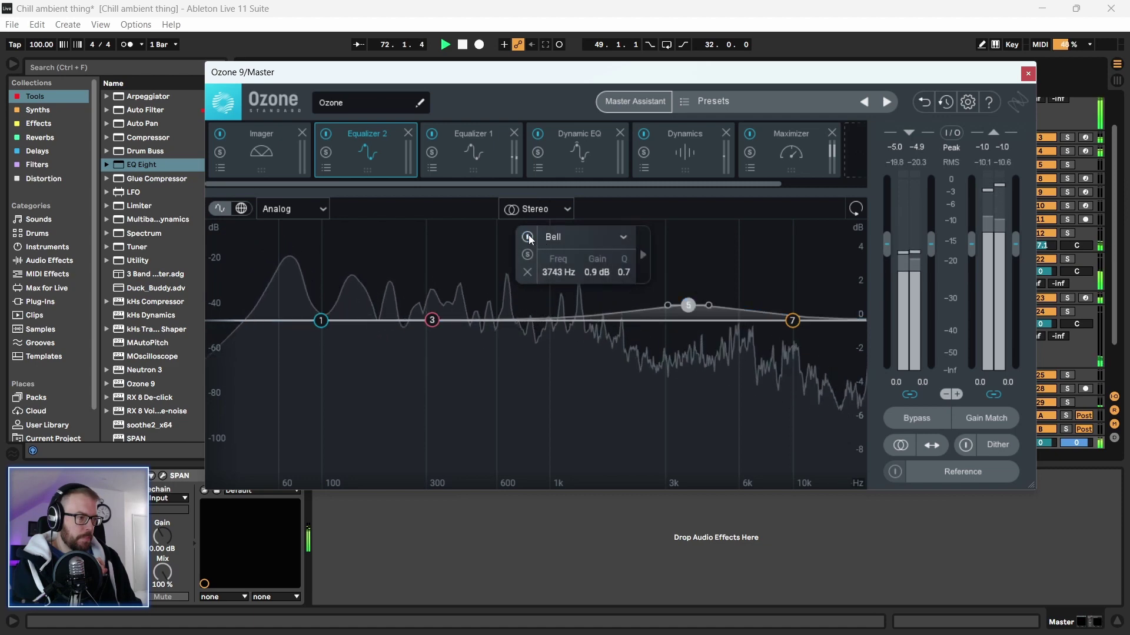
left_click(529, 237)
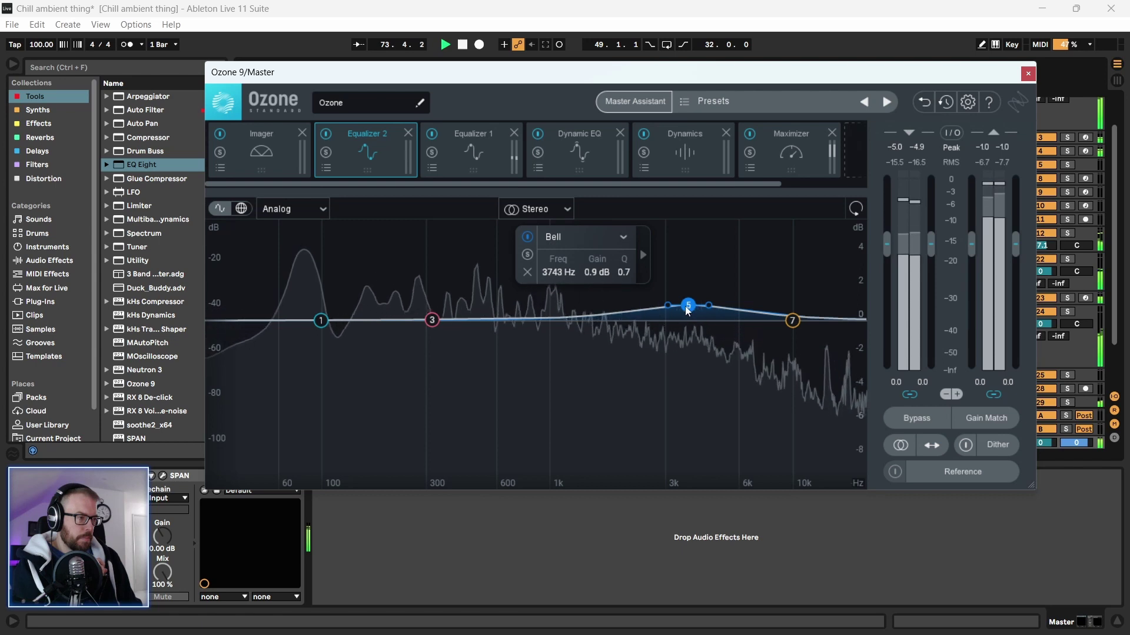
left_click_drag(570, 264, 564, 278)
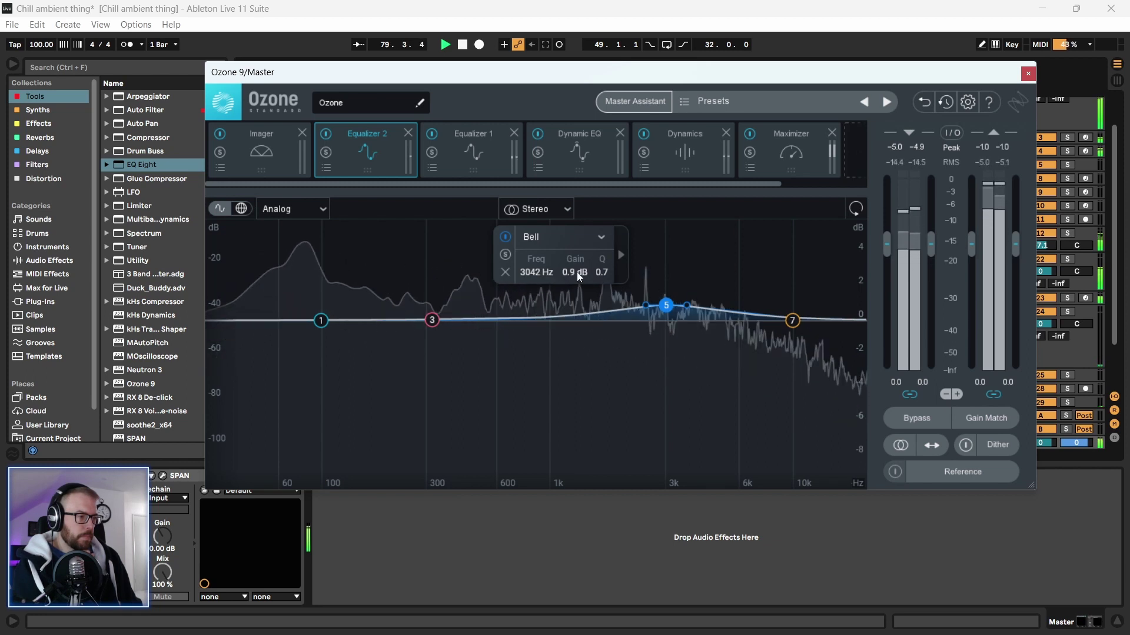
left_click(504, 237)
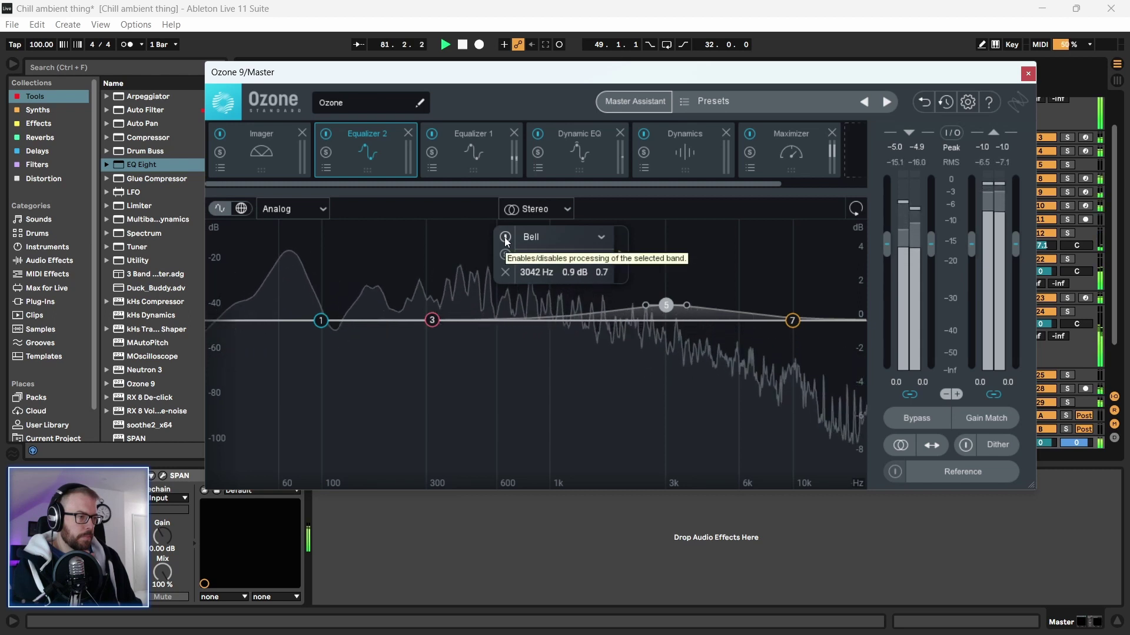
left_click(504, 237)
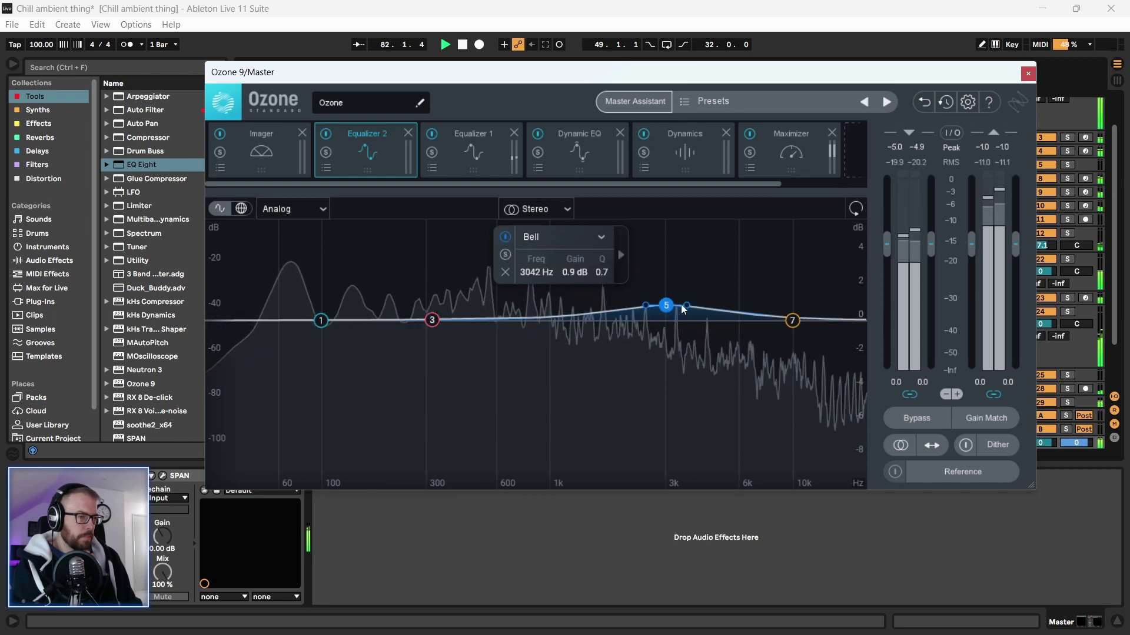
Lower band 5's gain to 0.7 dB, and compare the mix with the band disabled and enabled
left_click_drag(615, 73, 599, 77)
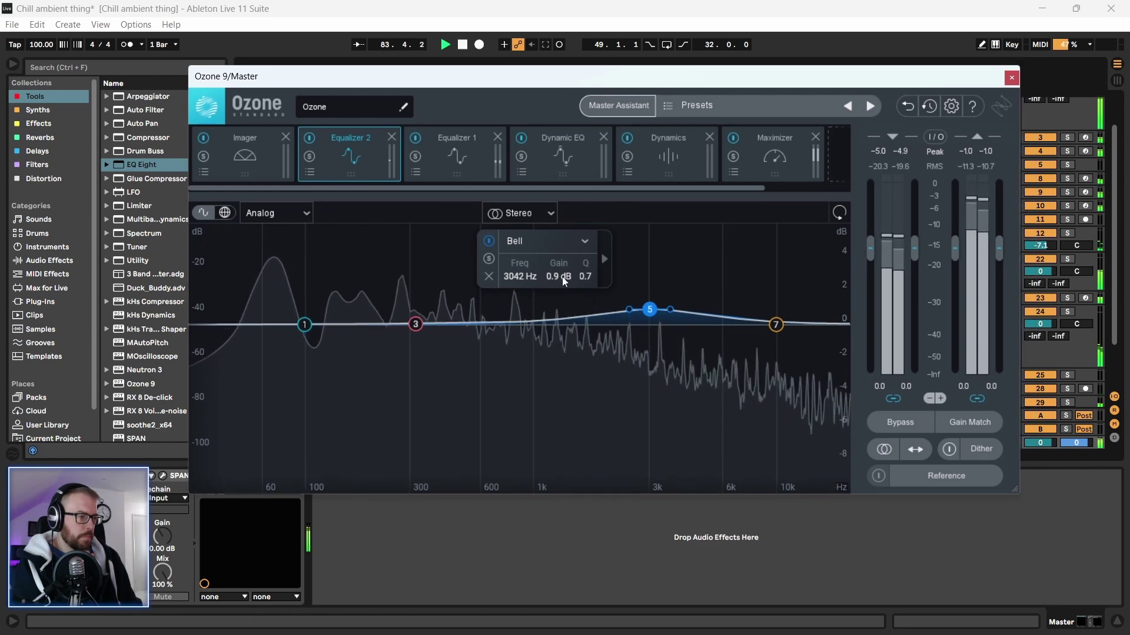
scroll(563, 276, "down", 2)
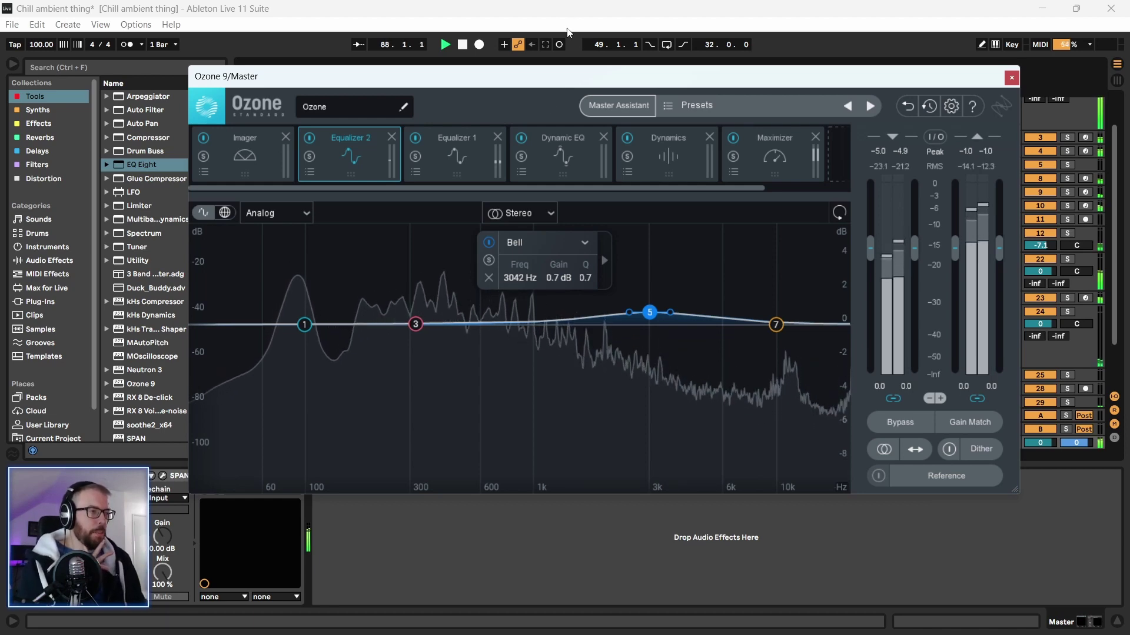
left_click_drag(548, 76, 505, 76)
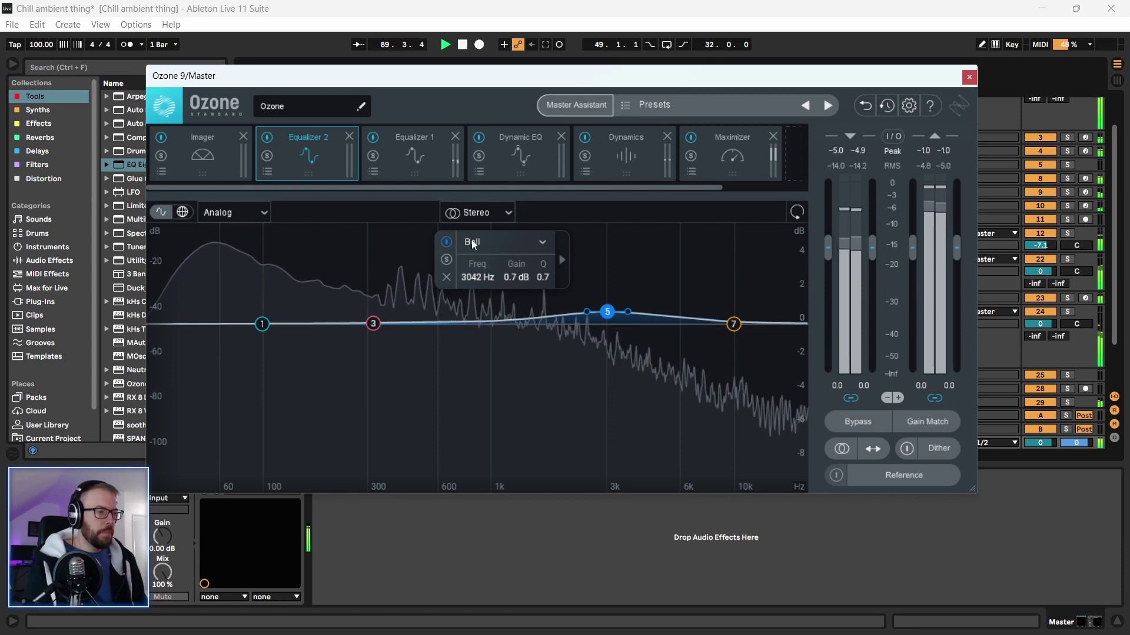
left_click(446, 242)
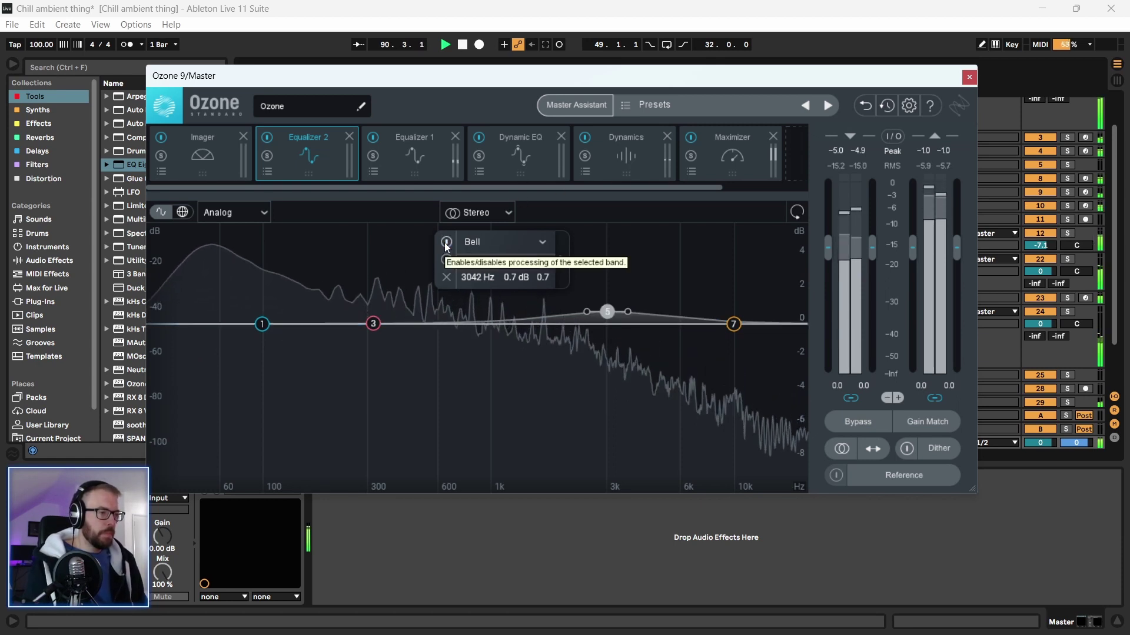
left_click(446, 243)
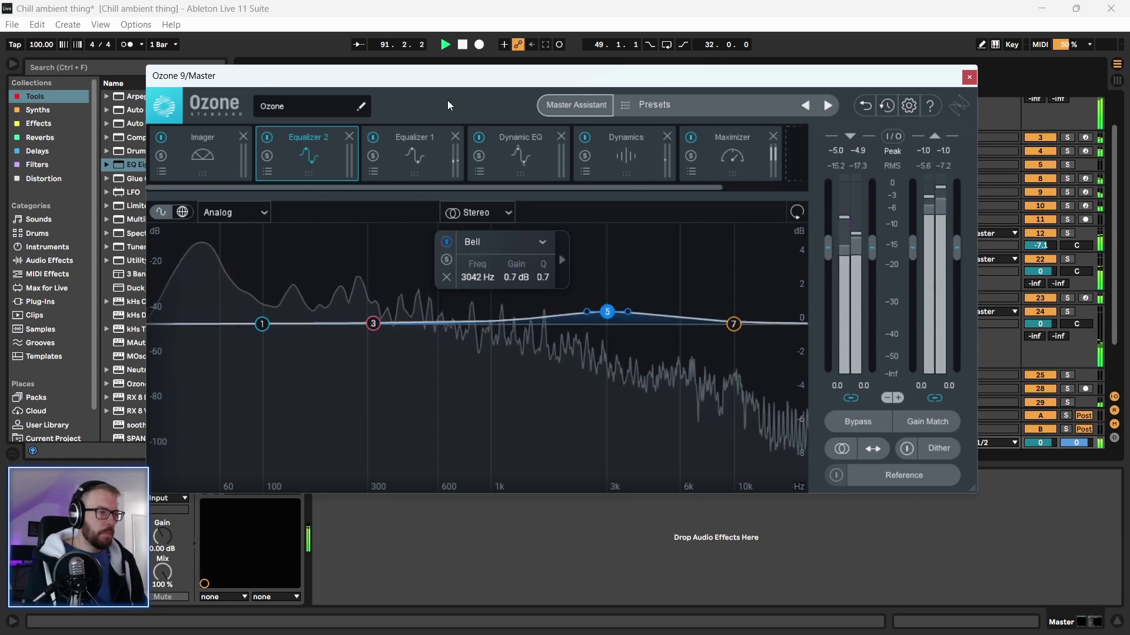
Move Equalizer 2's band 1 to 30 Hz and change its shape to a flat high-pass filter
left_click_drag(447, 75, 440, 80)
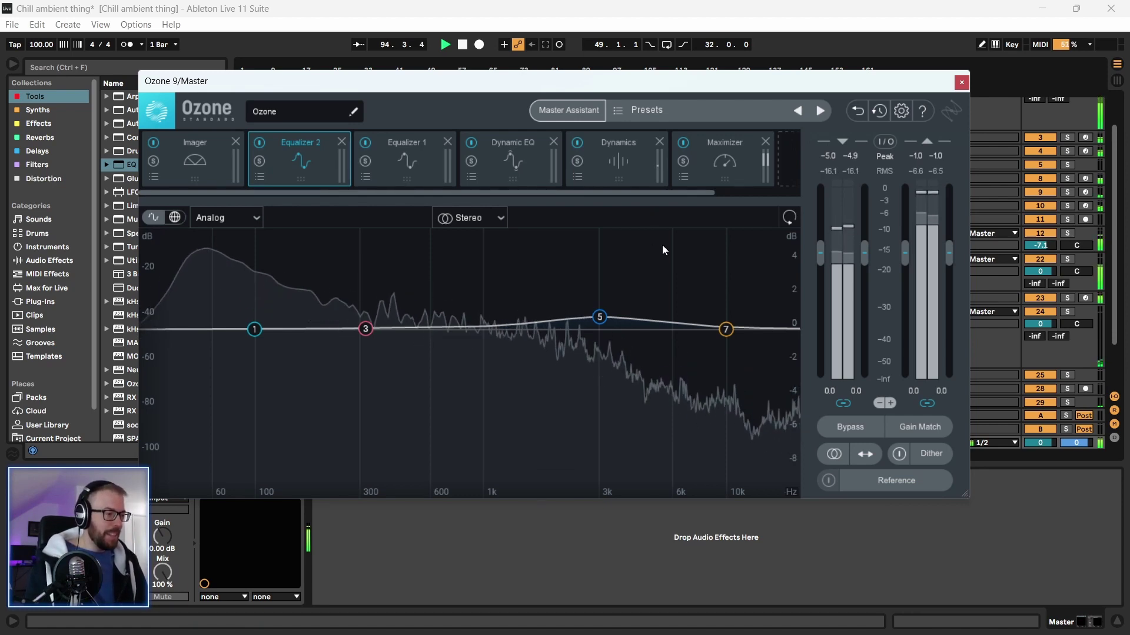
left_click_drag(607, 79, 615, 82)
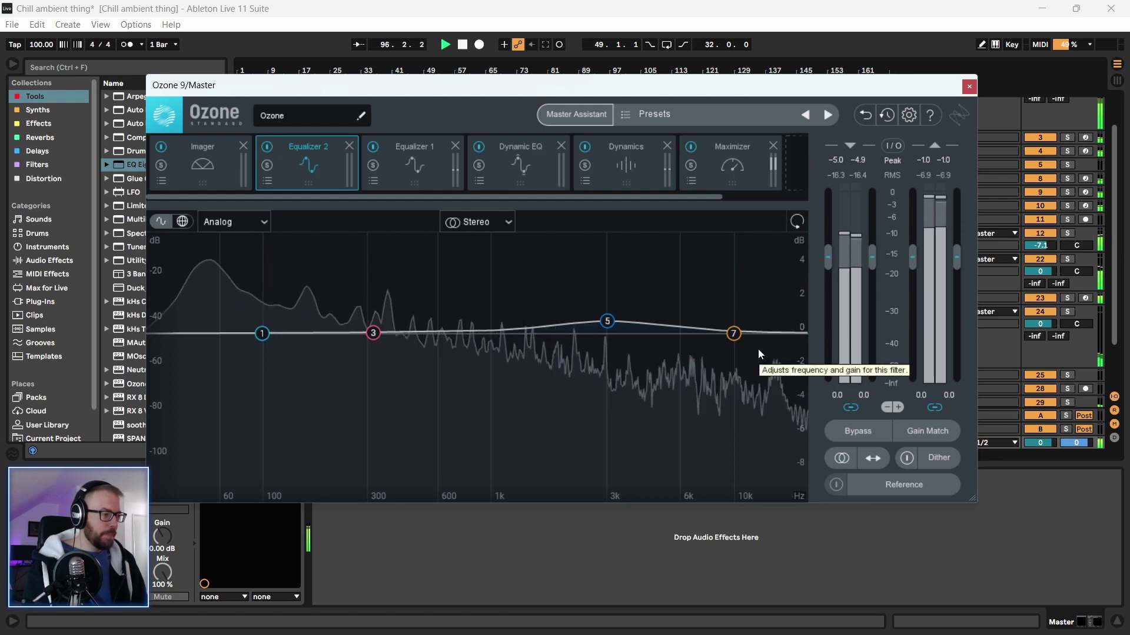
left_click_drag(551, 87, 541, 93)
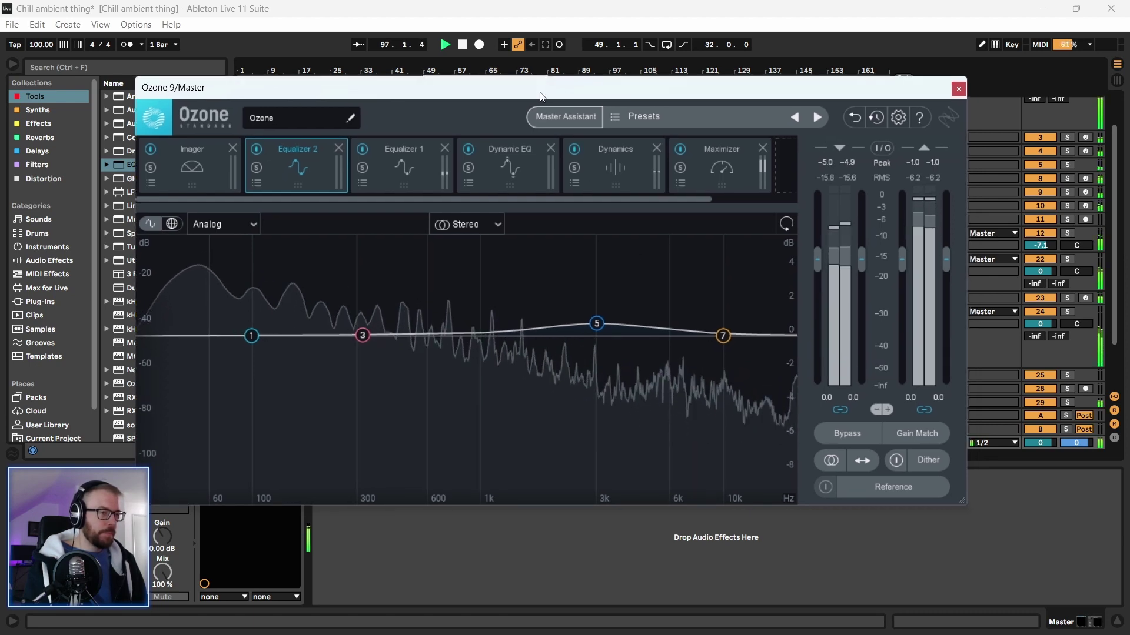
left_click(251, 336)
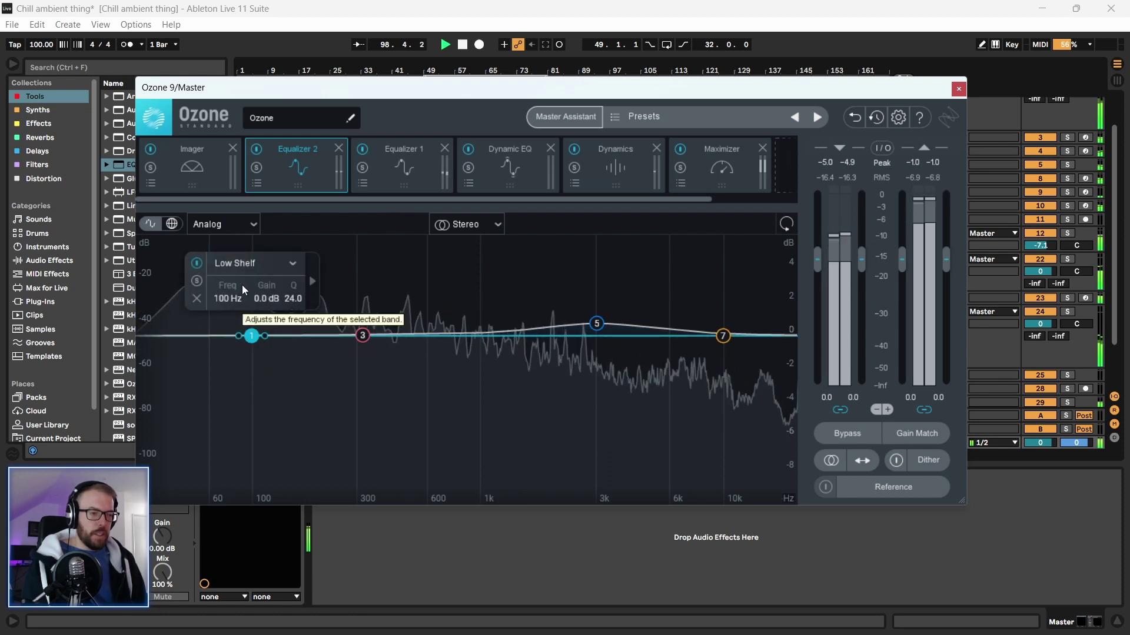
left_click_drag(231, 282, 218, 351)
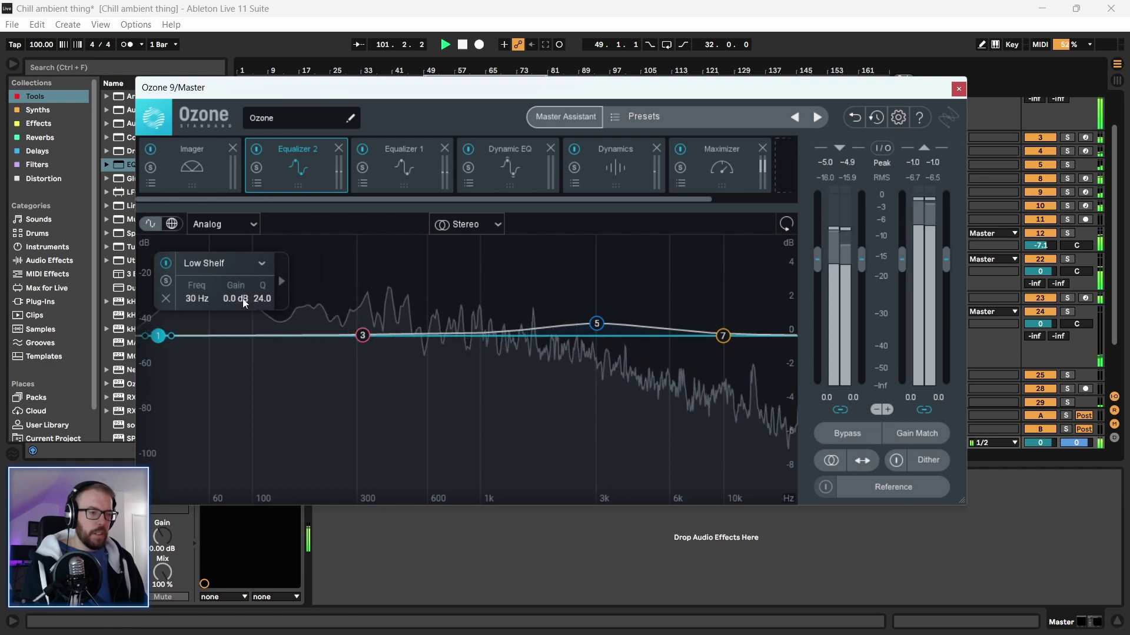
left_click(227, 263)
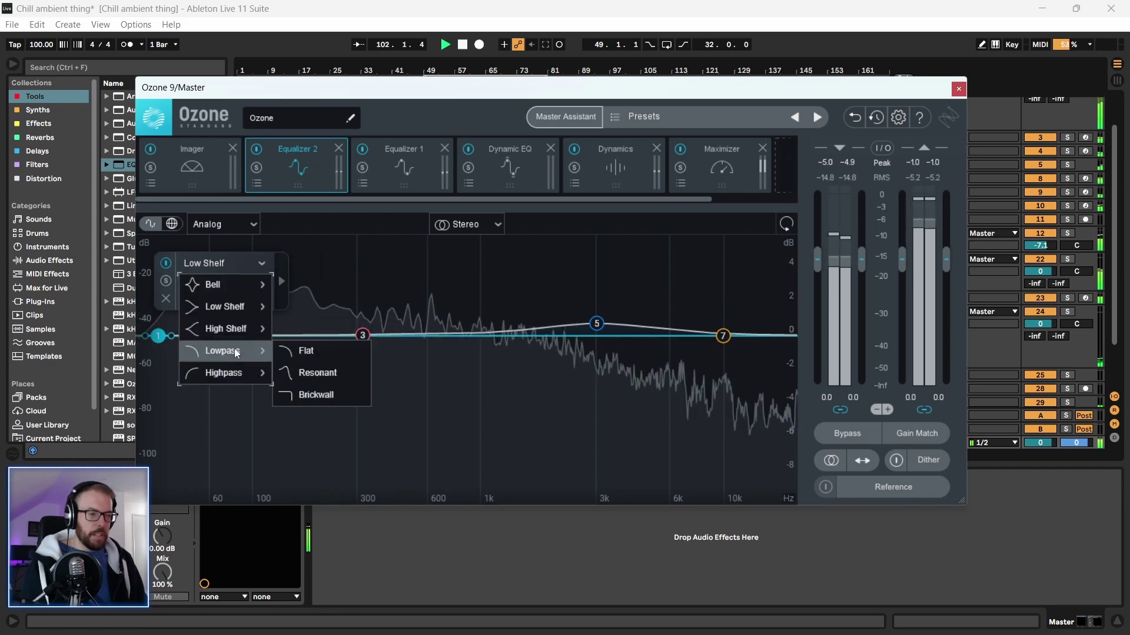
mouse_move(221, 370)
left_click(301, 375)
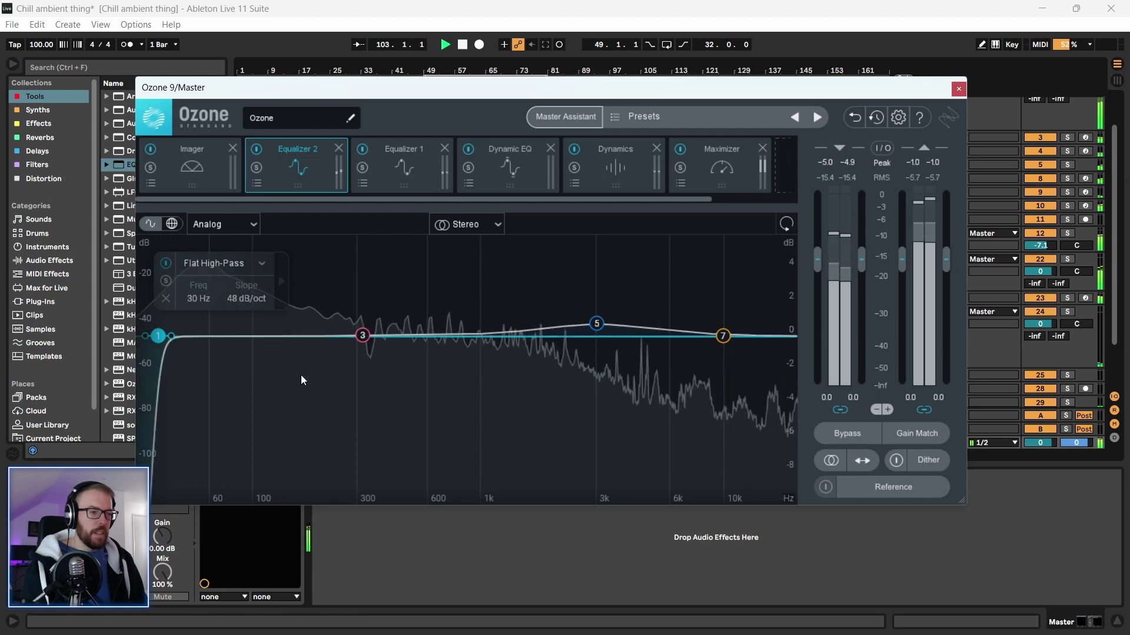
left_click_drag(353, 96, 337, 94)
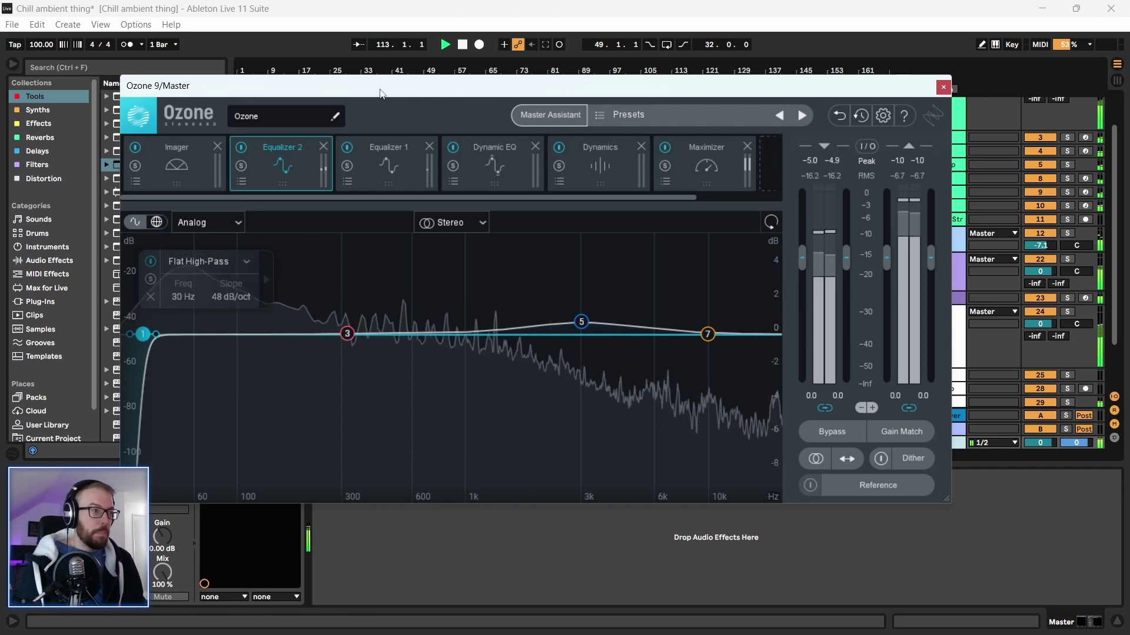
left_click_drag(380, 92, 407, 74)
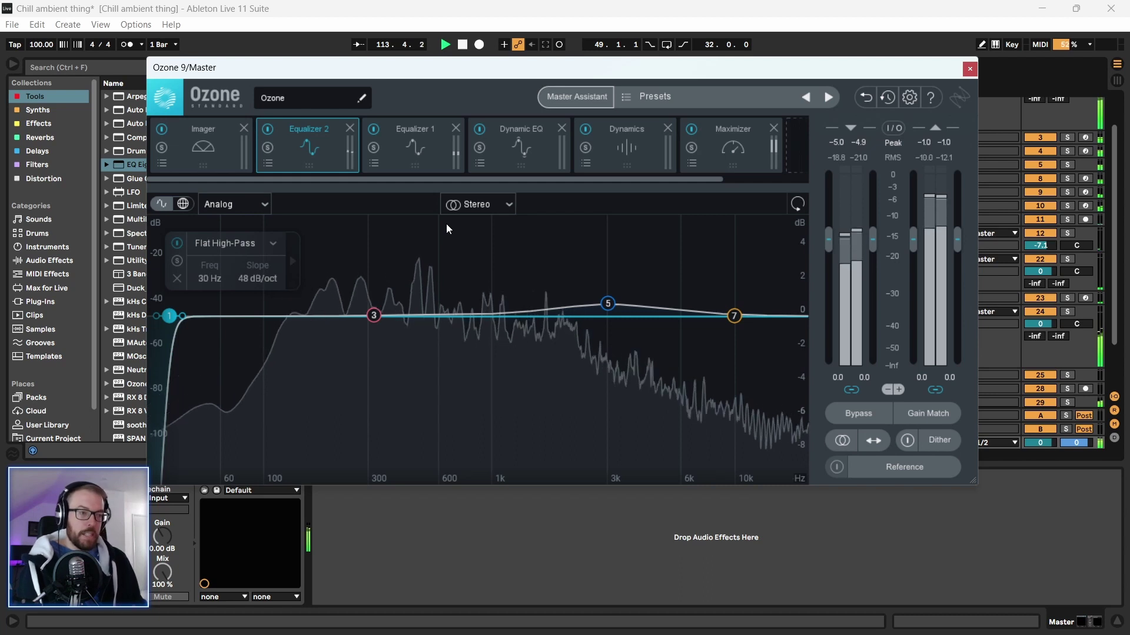
left_click_drag(459, 78, 446, 78)
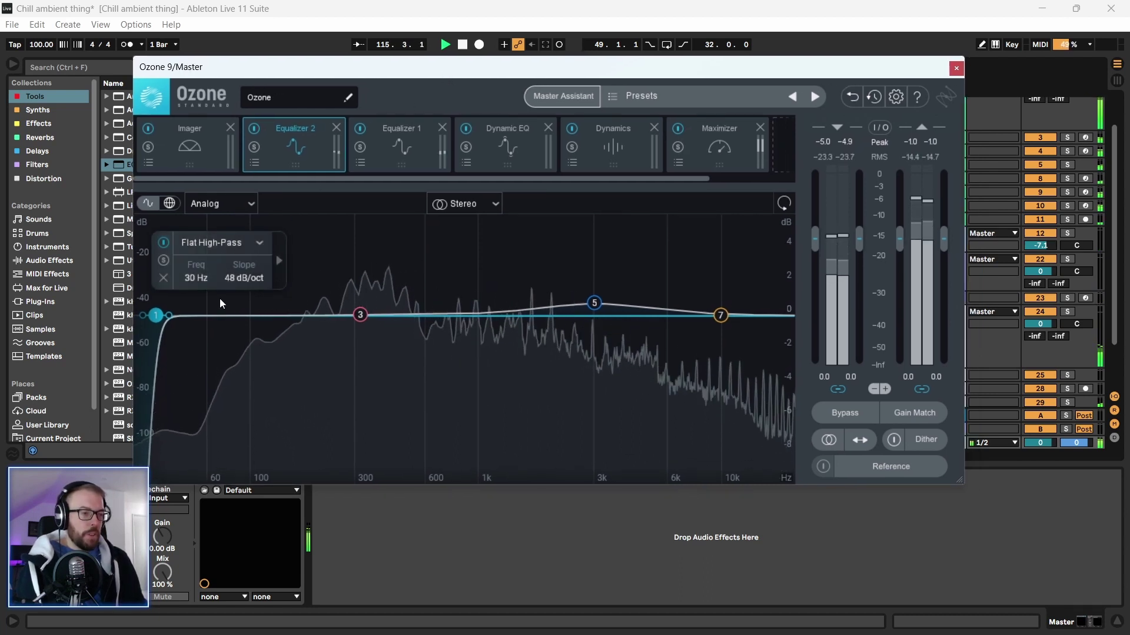
left_click_drag(427, 66, 414, 75)
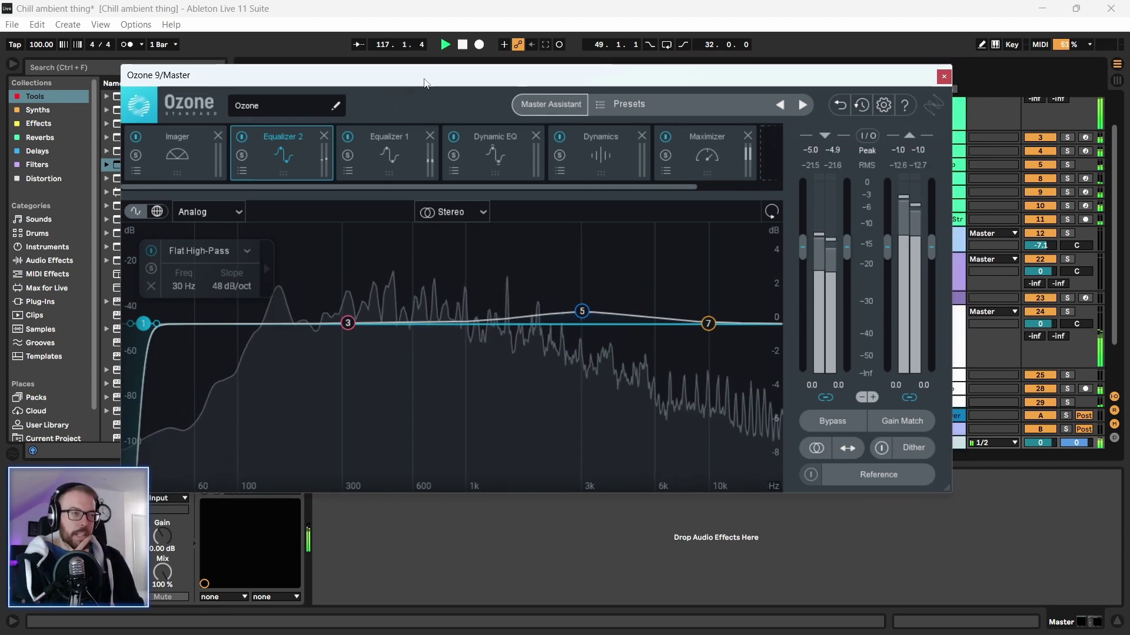
left_click_drag(424, 82, 416, 84)
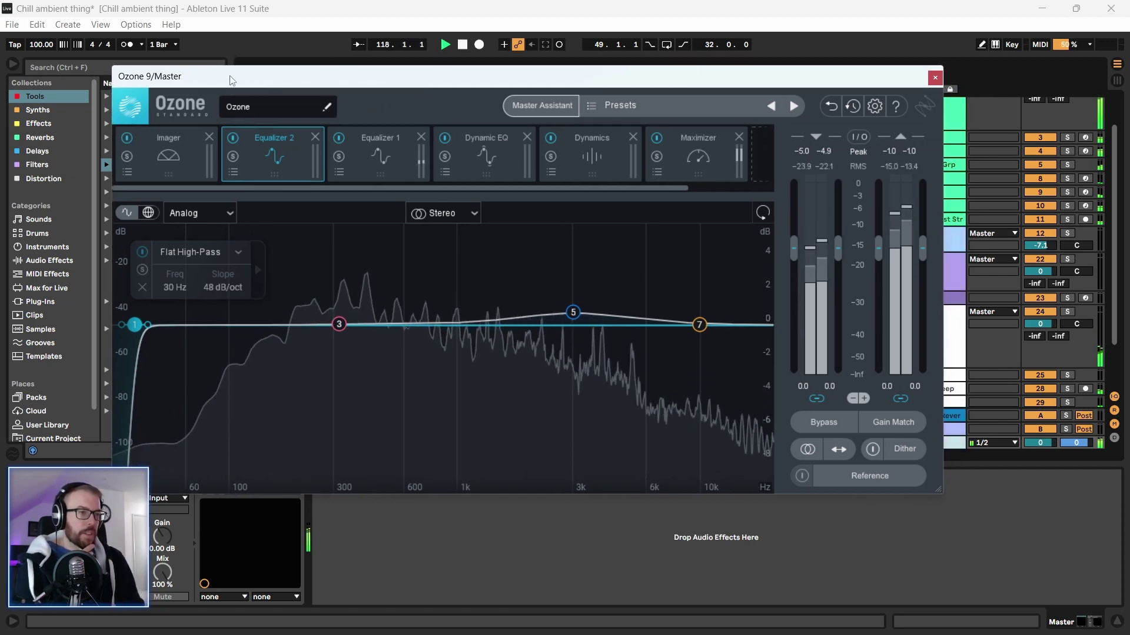
left_click_drag(230, 81, 238, 80)
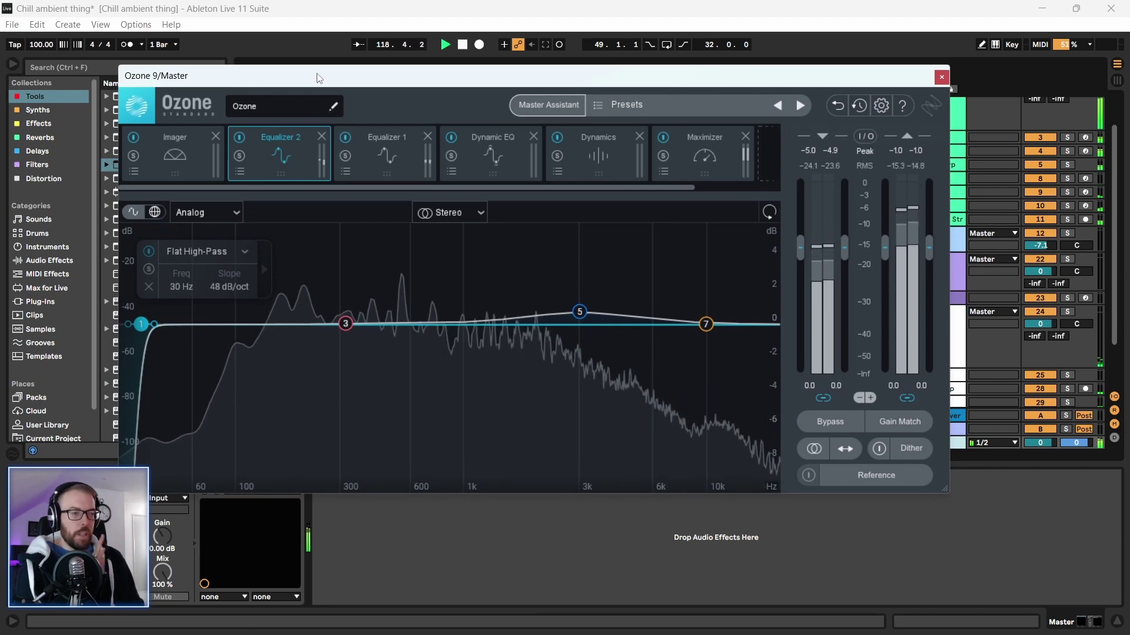
left_click_drag(423, 87, 426, 89)
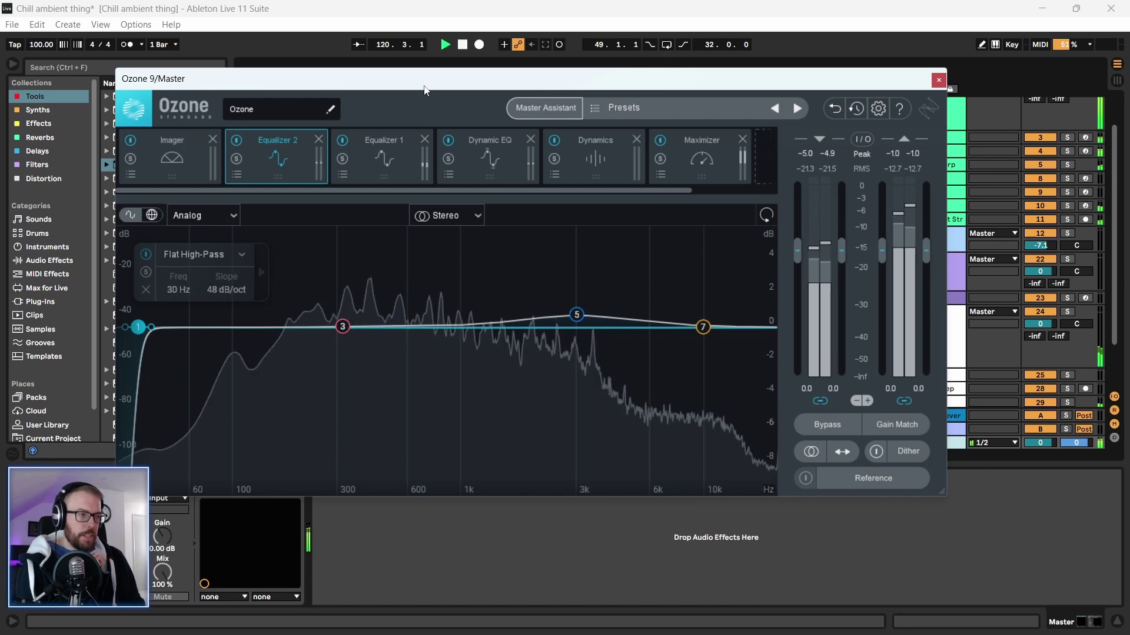
left_click_drag(426, 90, 415, 90)
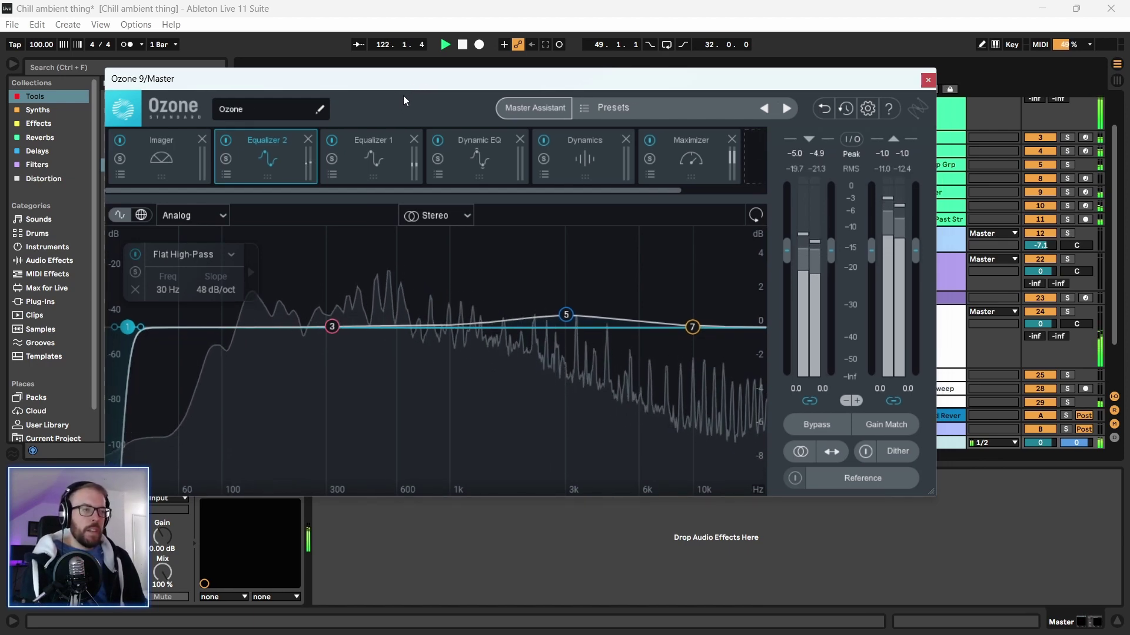
In the master Ozone 9 Dynamics module, set the compressor ratio of bands 1 and 2 to 2.0:1, closing the plugin window
mouse_move(400, 87)
left_mouse_down()
mouse_move(348, 86)
mouse_move(398, 88)
left_mouse_up()
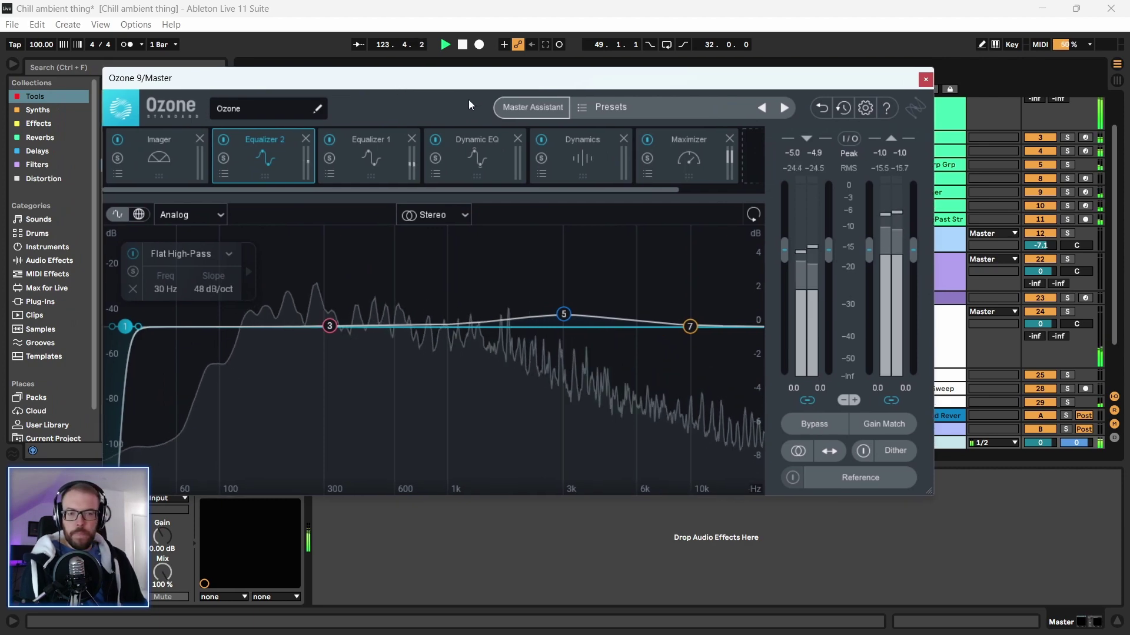
left_click_drag(436, 87, 439, 89)
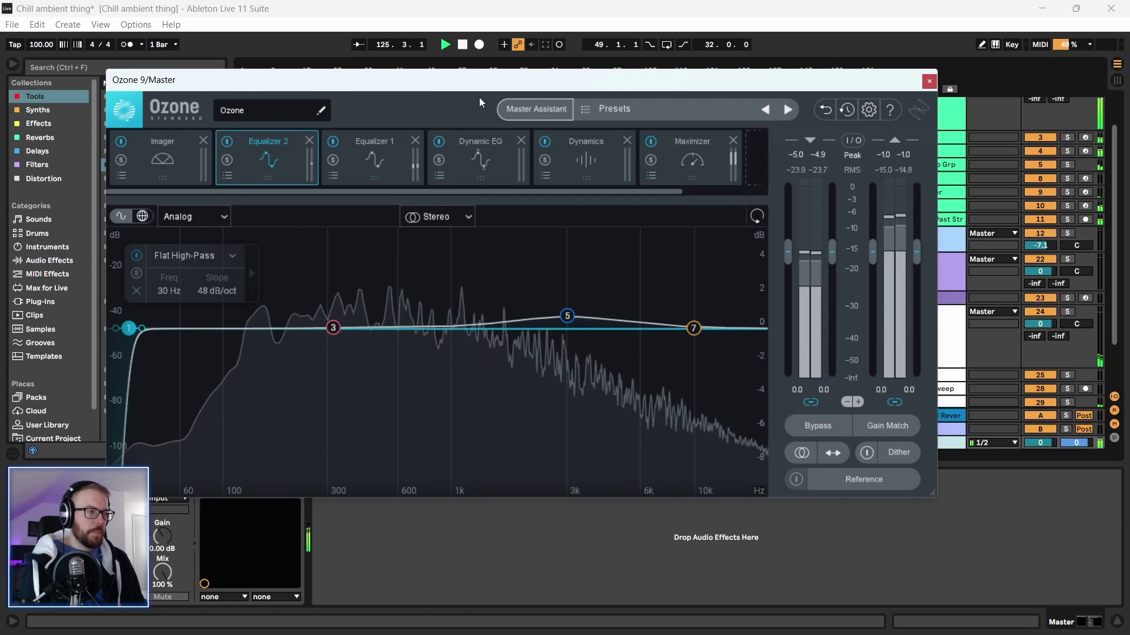
left_click(586, 158)
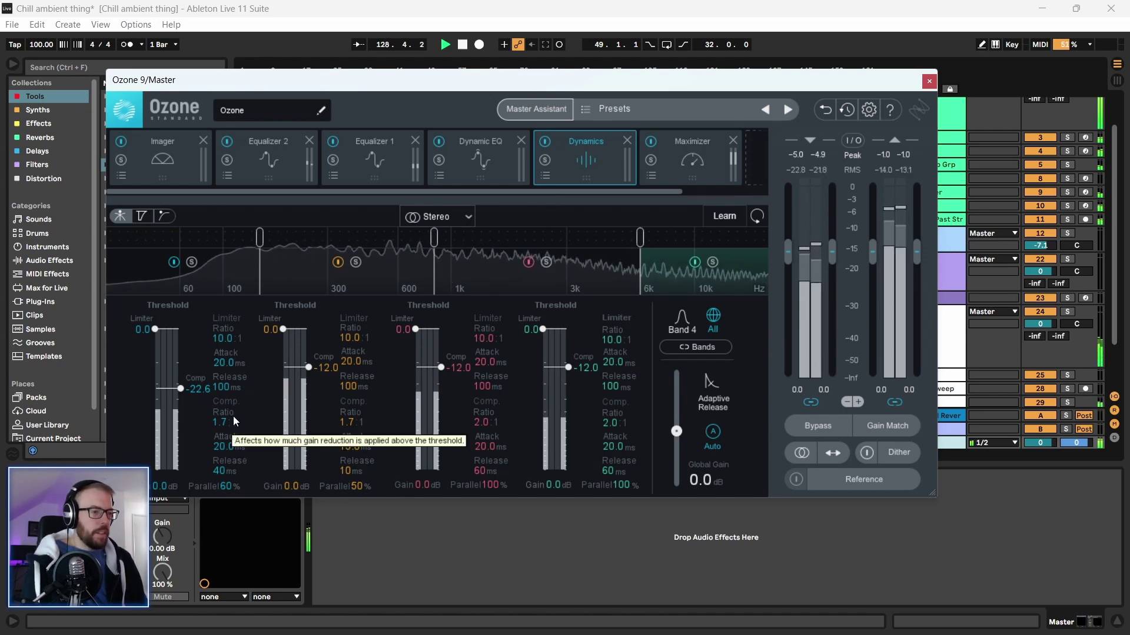
scroll(229, 429, "up", 5)
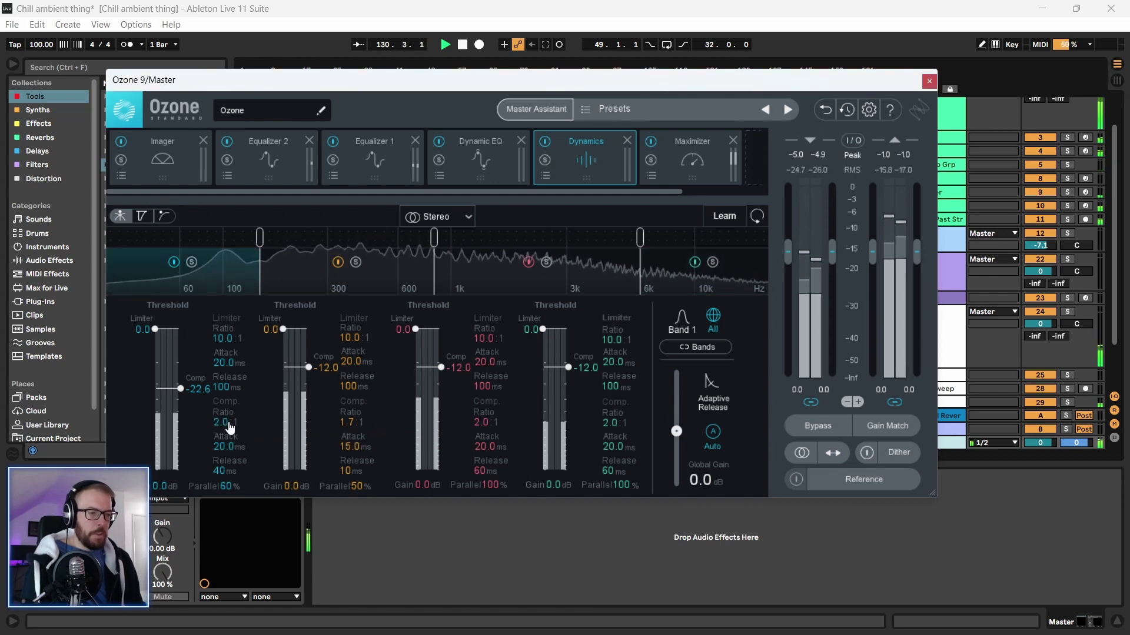
scroll(348, 423, "up", 3)
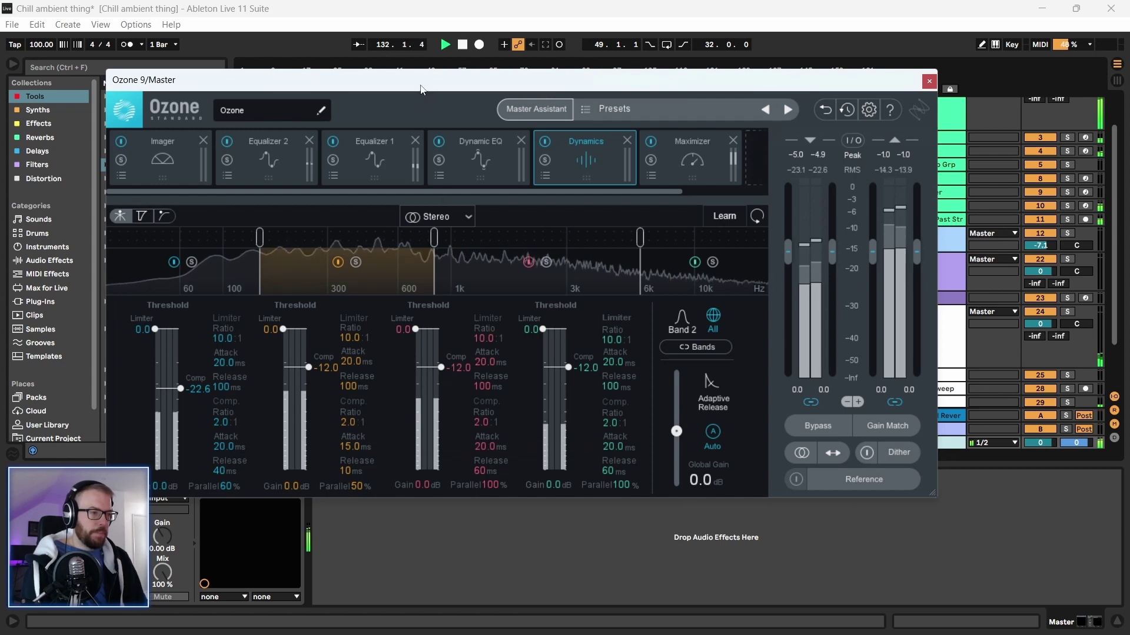
left_click_drag(420, 88, 426, 138)
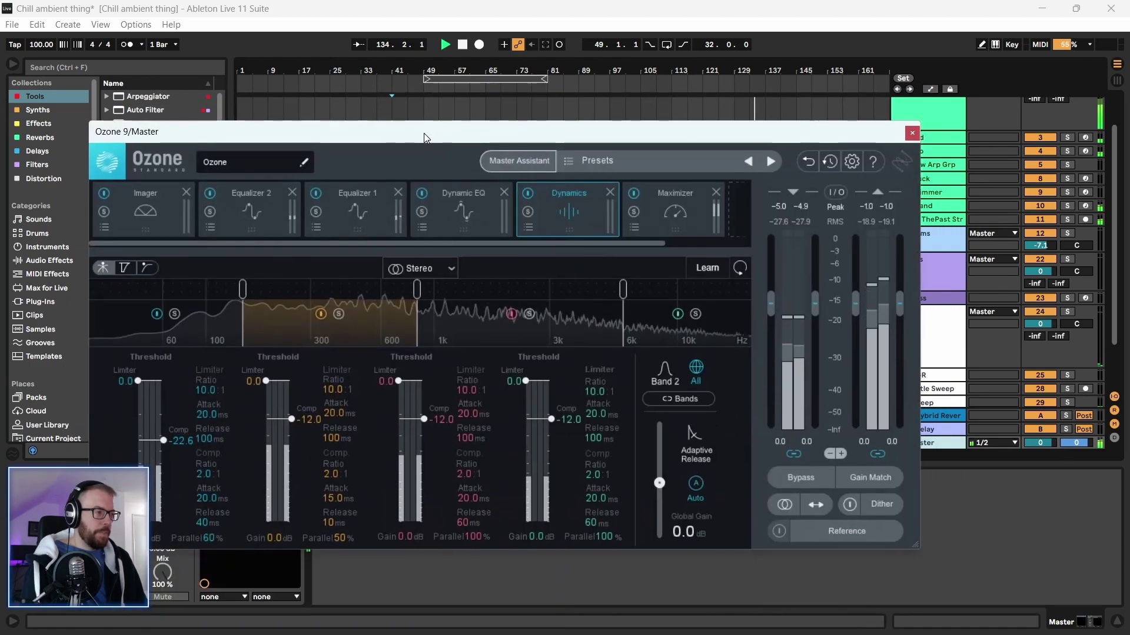
left_click(912, 132)
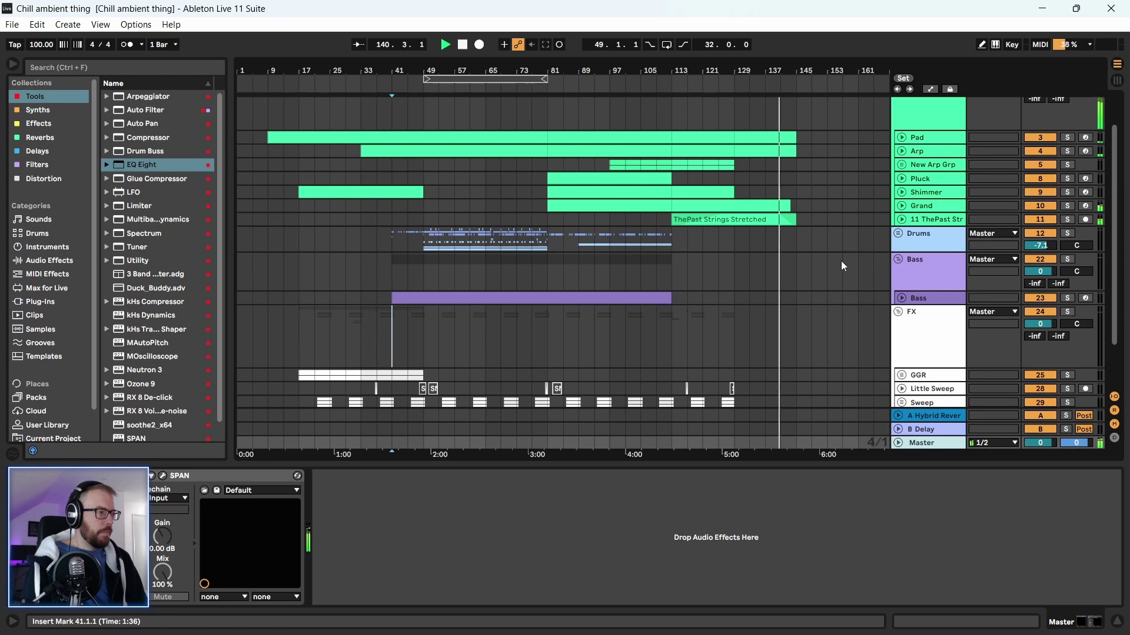
Unfold the Grand track, solo it and play its closing section from bar 139.3
left_click(903, 205)
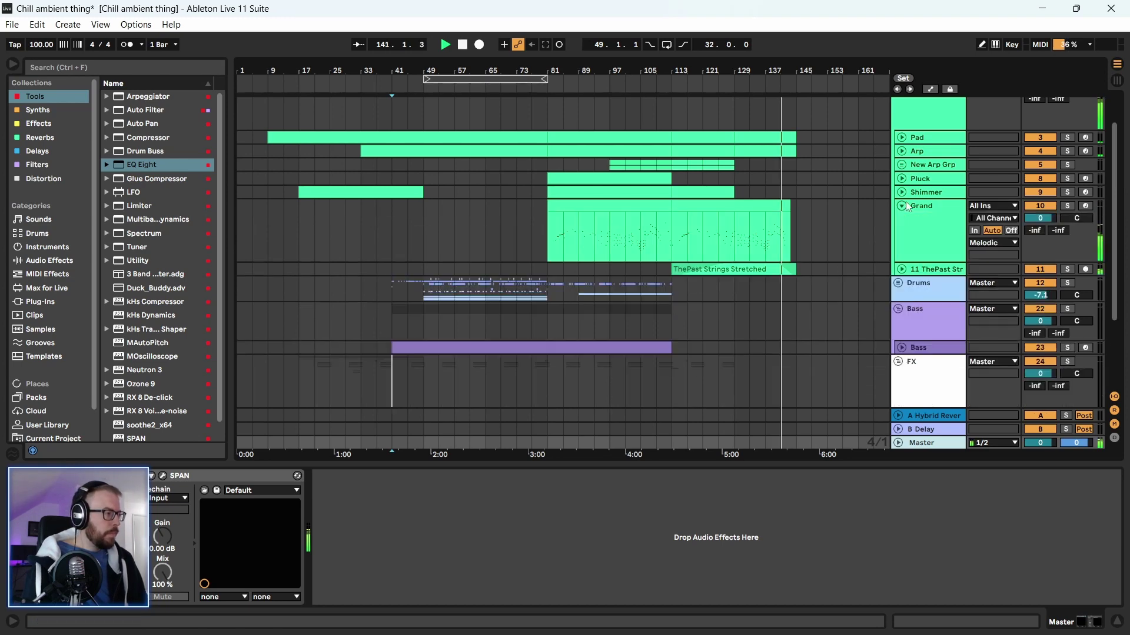
left_click(807, 235)
scroll(809, 234, "up", 5)
key("space")
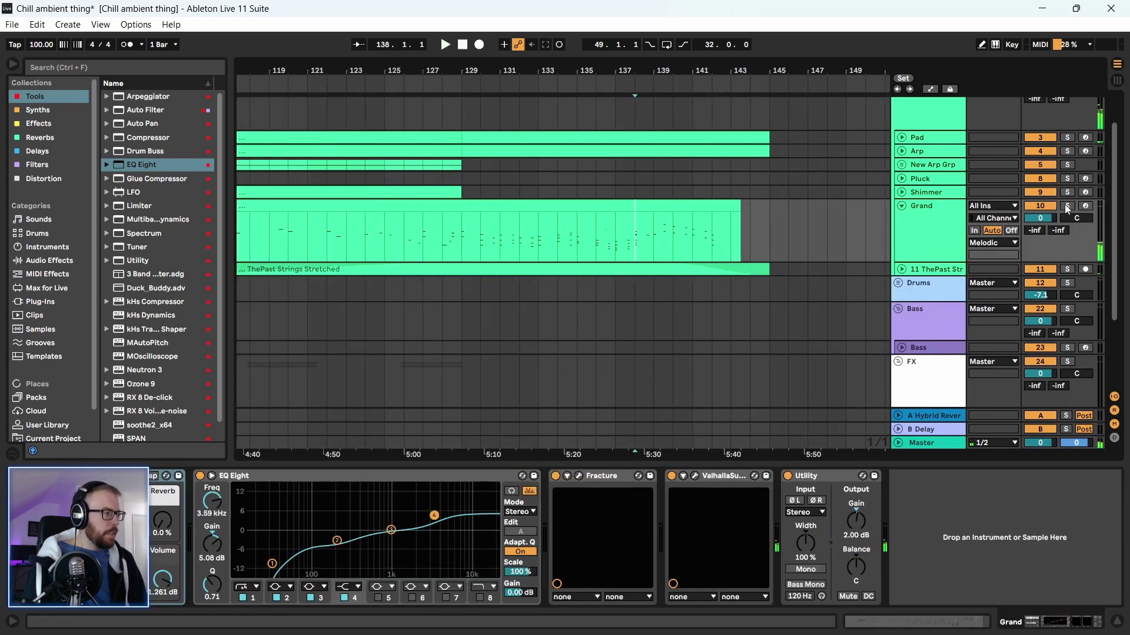
scroll(788, 176, "up", 3)
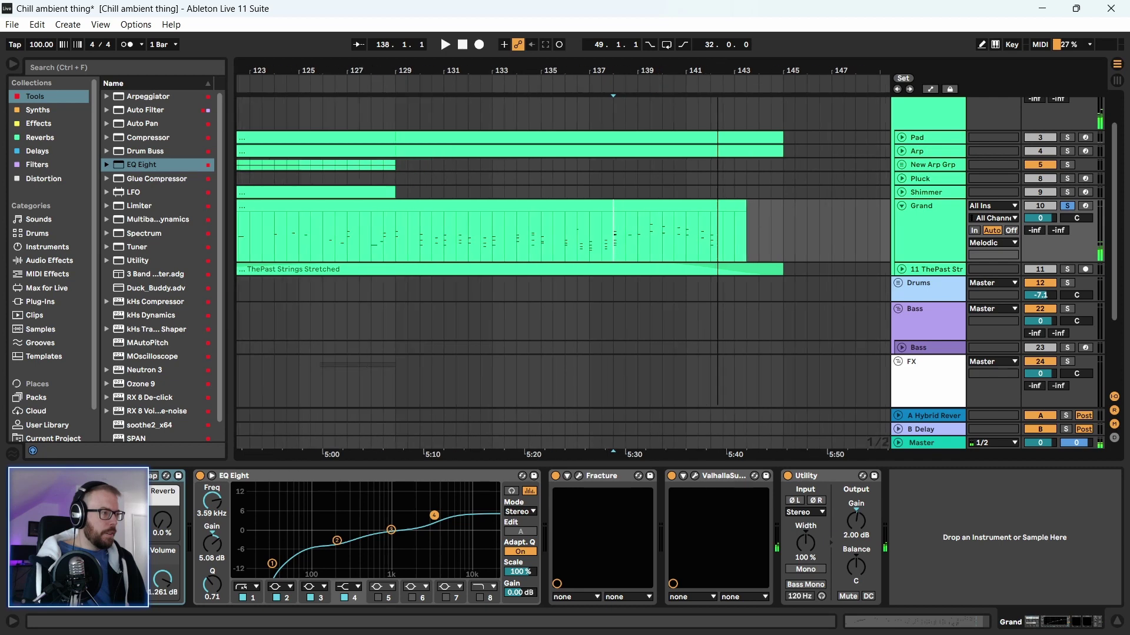
left_click(595, 258)
key("space")
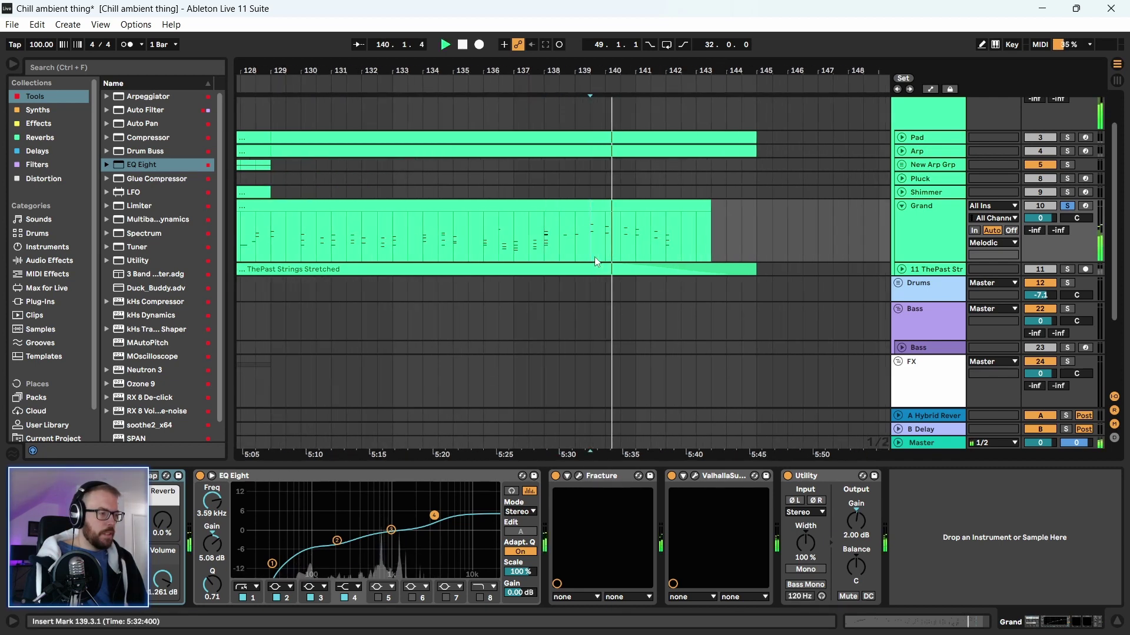
Check the Fracture plugin's settings on the Grand track during playback, closing its window and stopping playback
left_click(579, 477)
left_click_drag(647, 146, 685, 93)
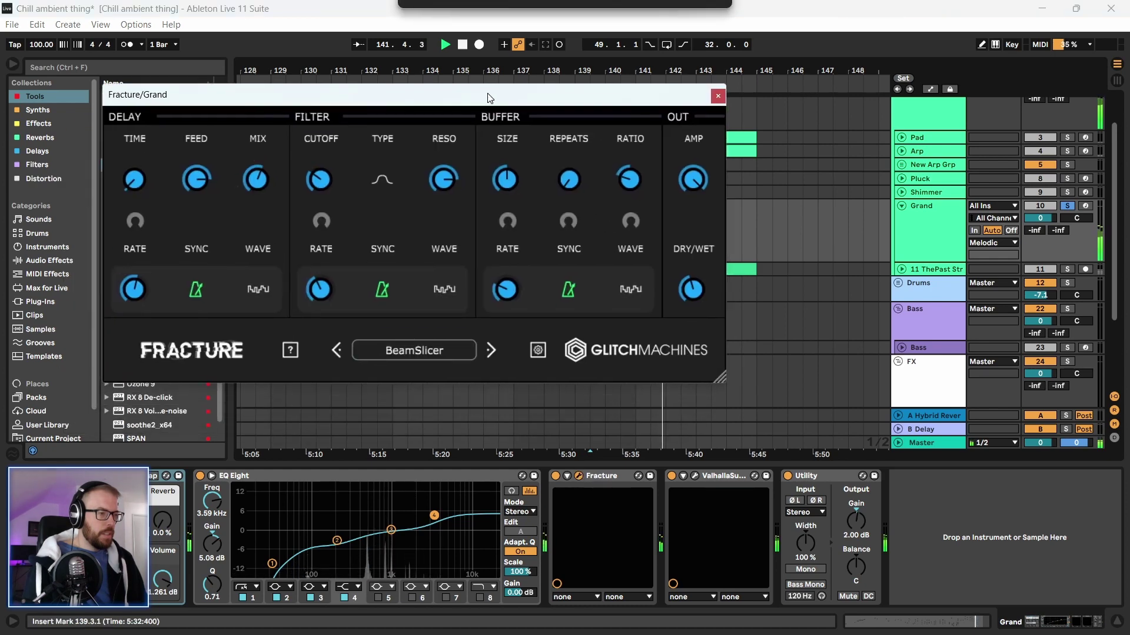
left_click(717, 95)
key("space")
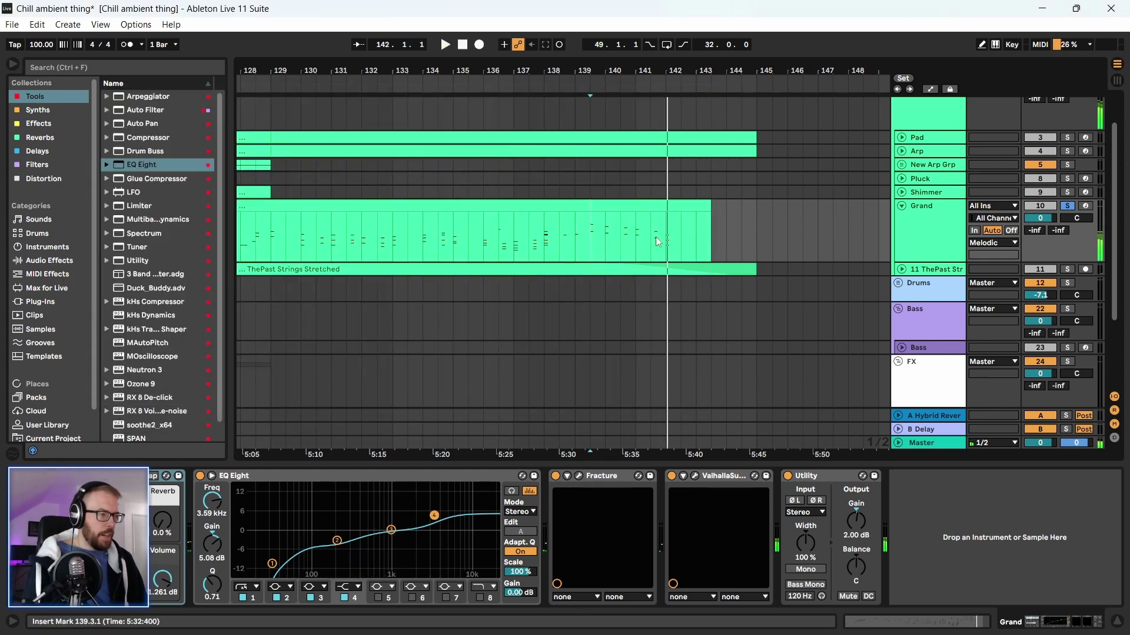
Show automation on the Grand track and put Fracture's Dry/Wet in its own automation lane
left_click(659, 210)
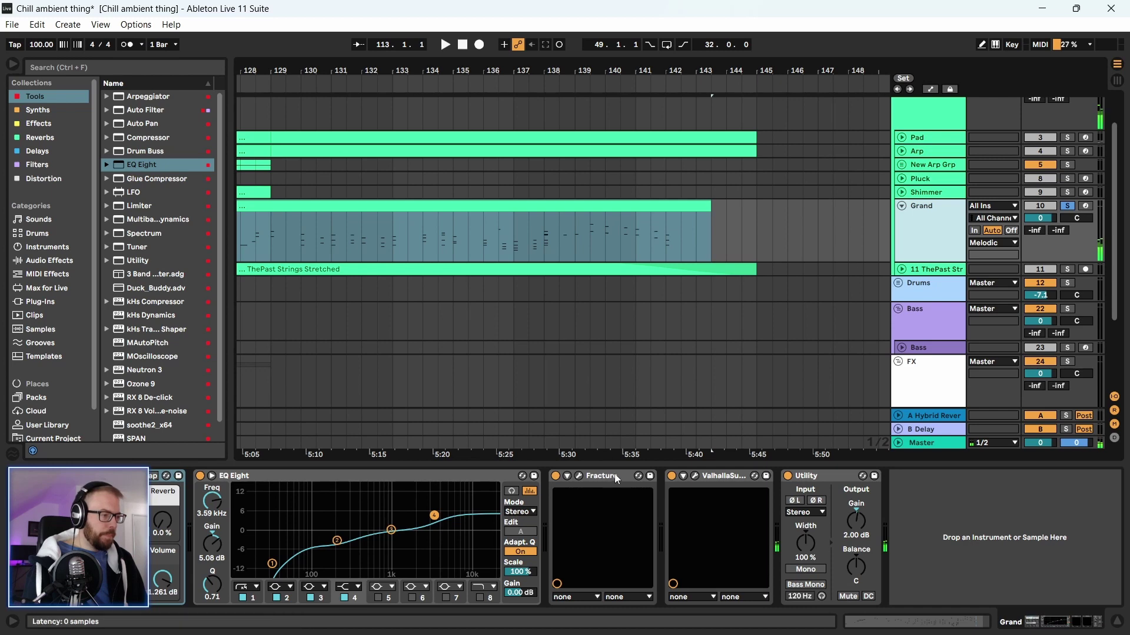
left_click(580, 476)
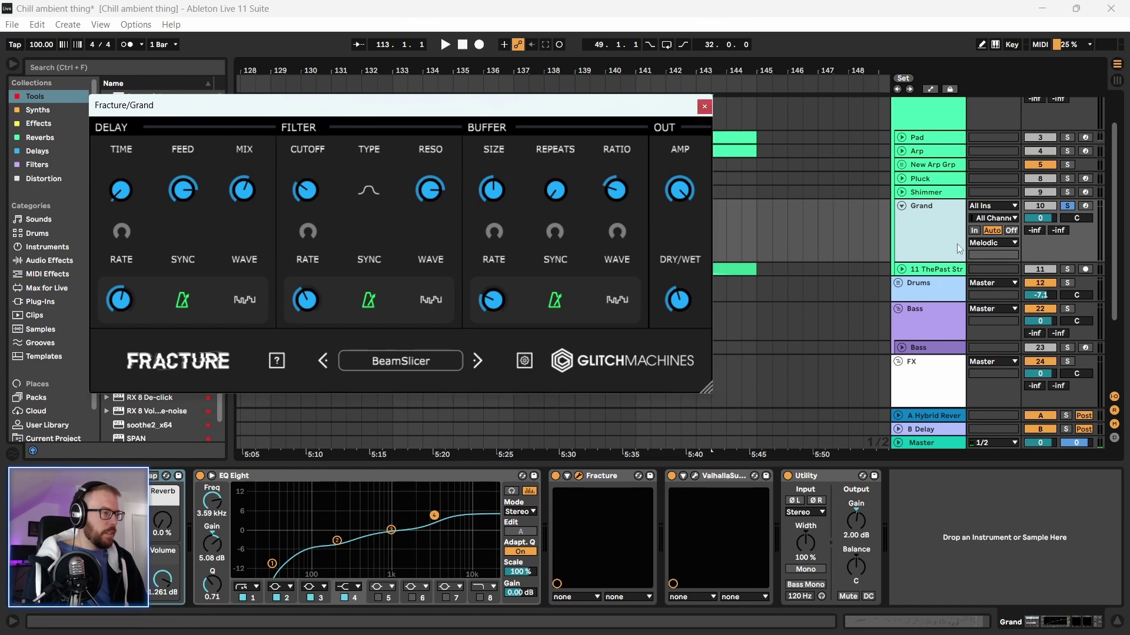
left_click(956, 245)
key("a")
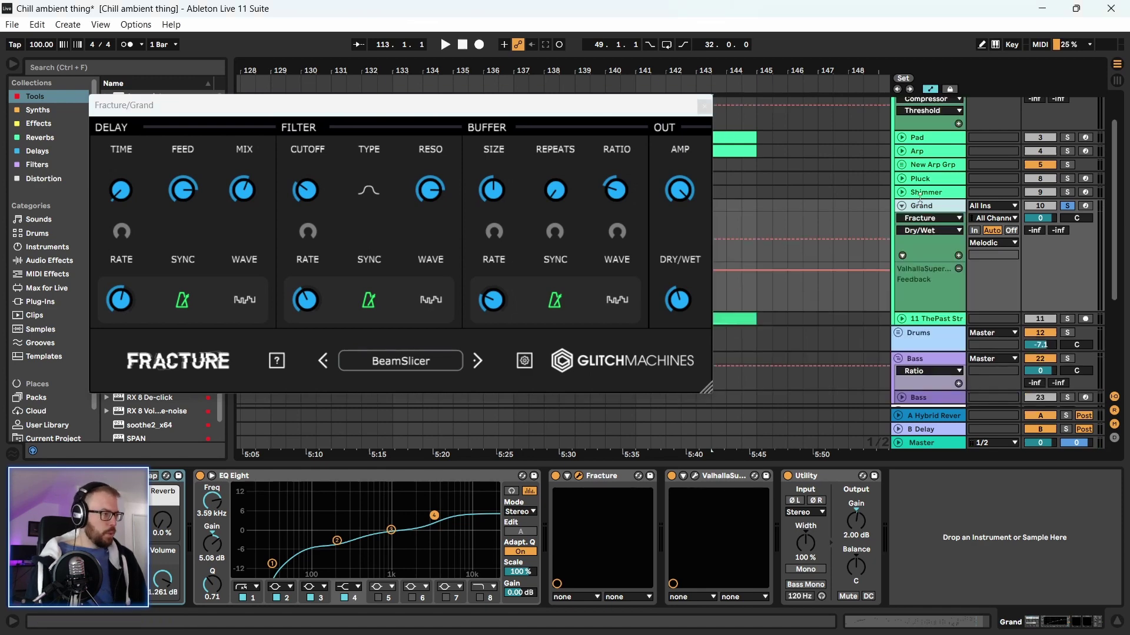
left_click(935, 230)
left_click(933, 237)
left_click(964, 256)
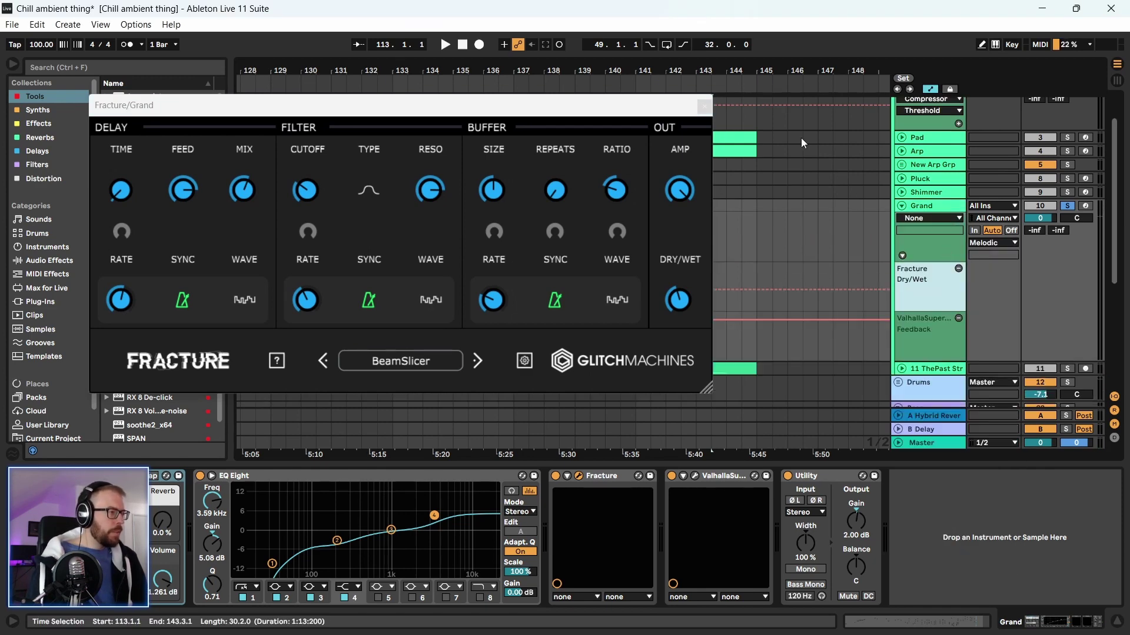
left_click(704, 106)
Automate Grand's Fracture Dry/Wet to ramp down from 44.3% at bar 138.3 to 0% at the clip's end at bar 143.3
scroll(532, 357, "down", 1)
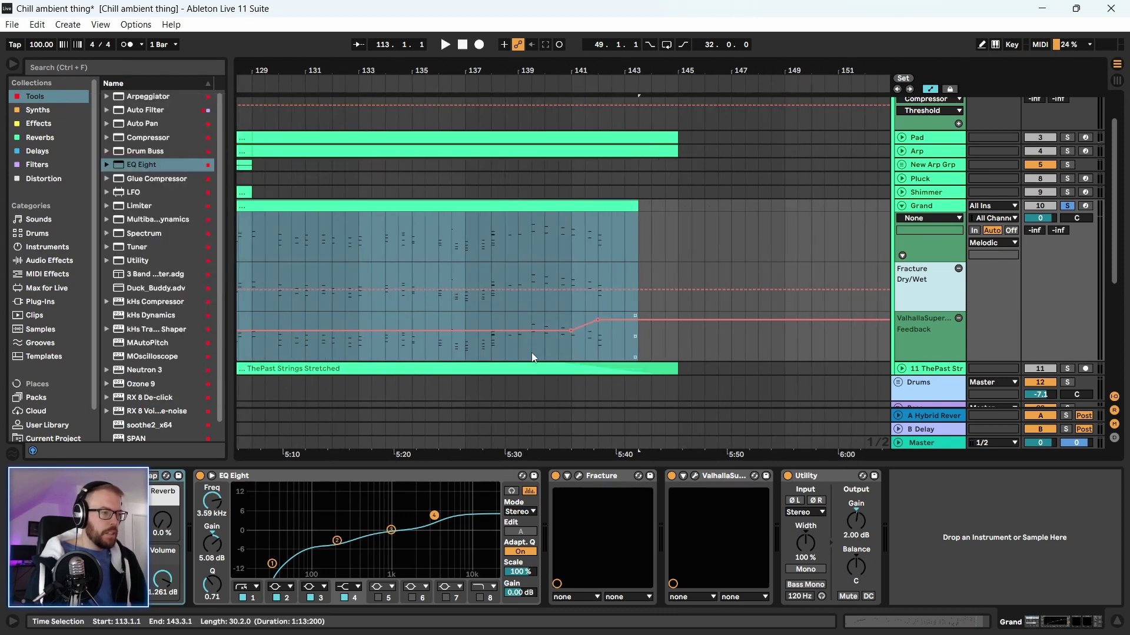
left_click(504, 294)
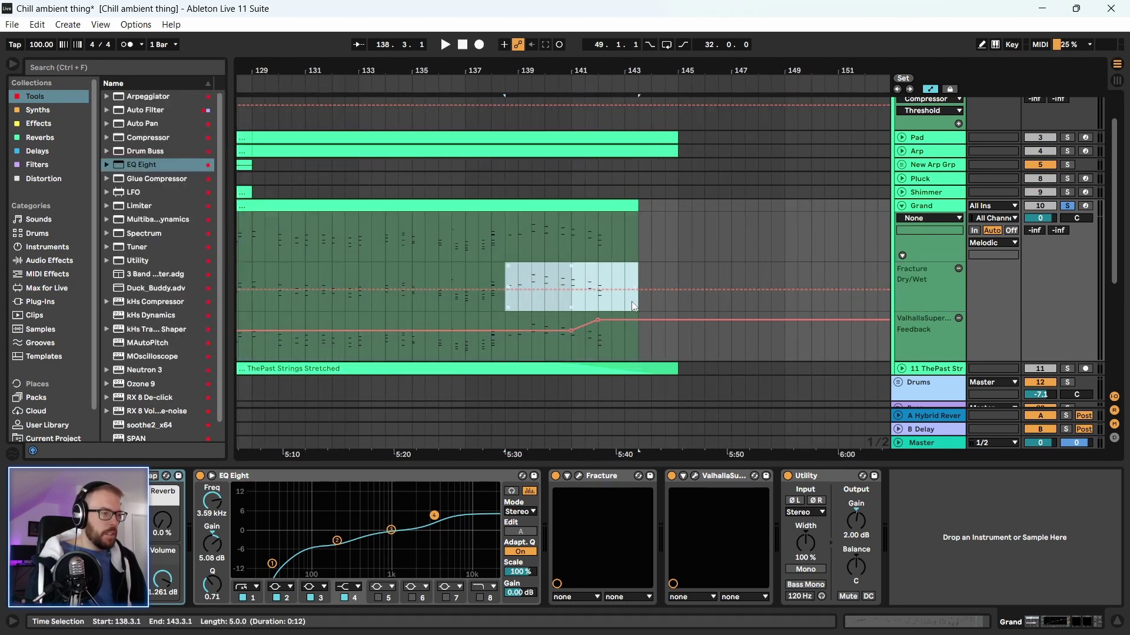
left_click_drag(626, 290, 626, 310)
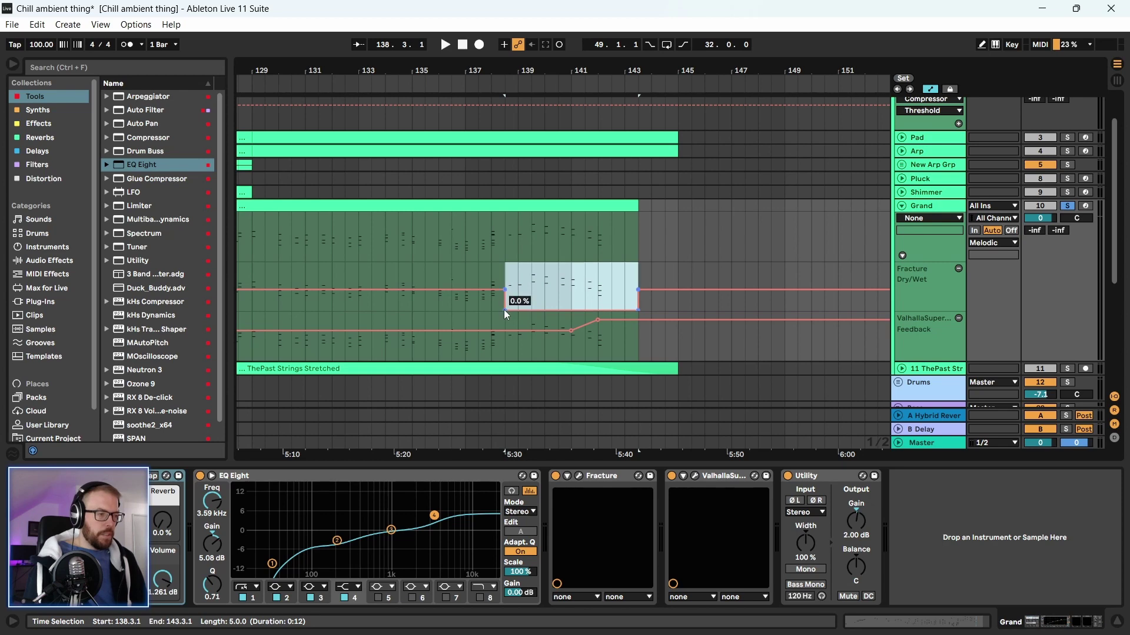
key("space")
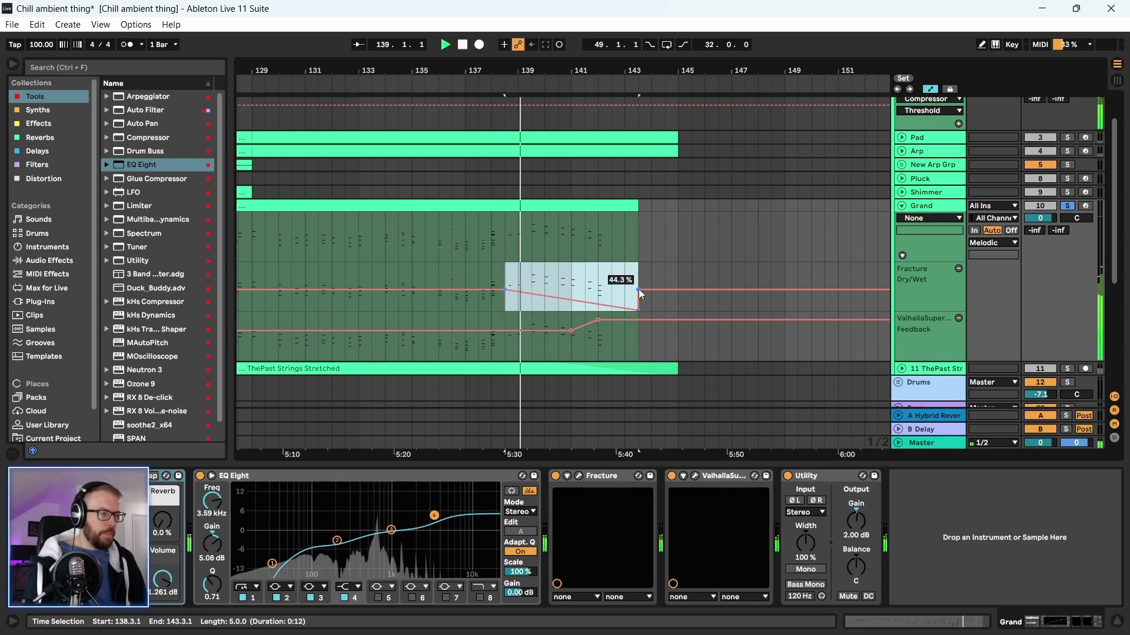
key("minus")
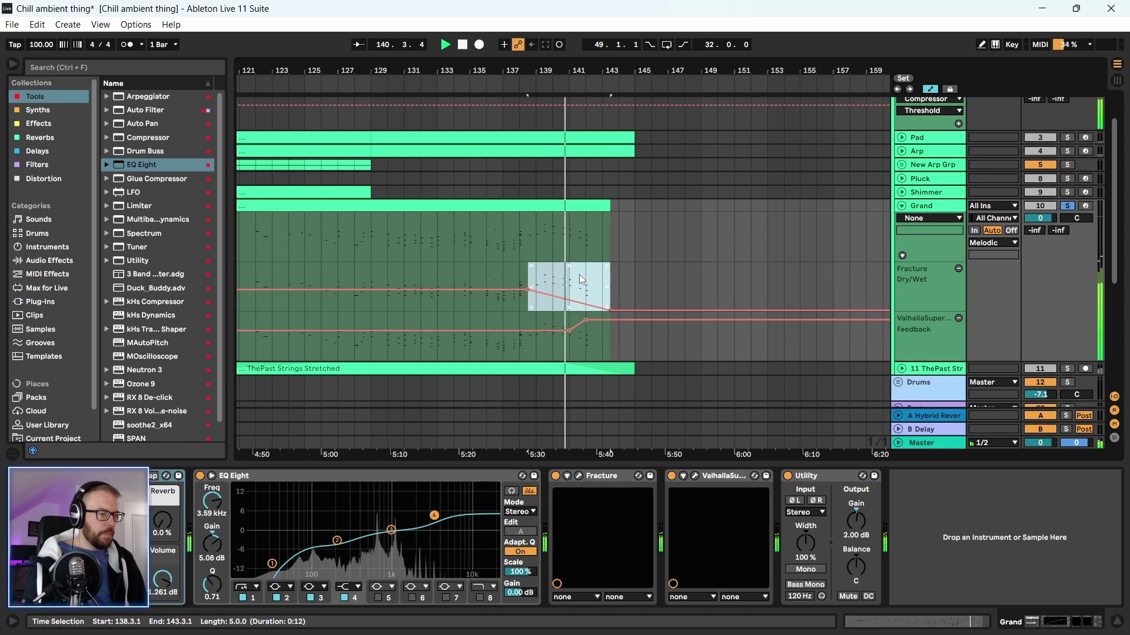
Listen to the soloed Grand track from bar 129
key("space")
key("minus")
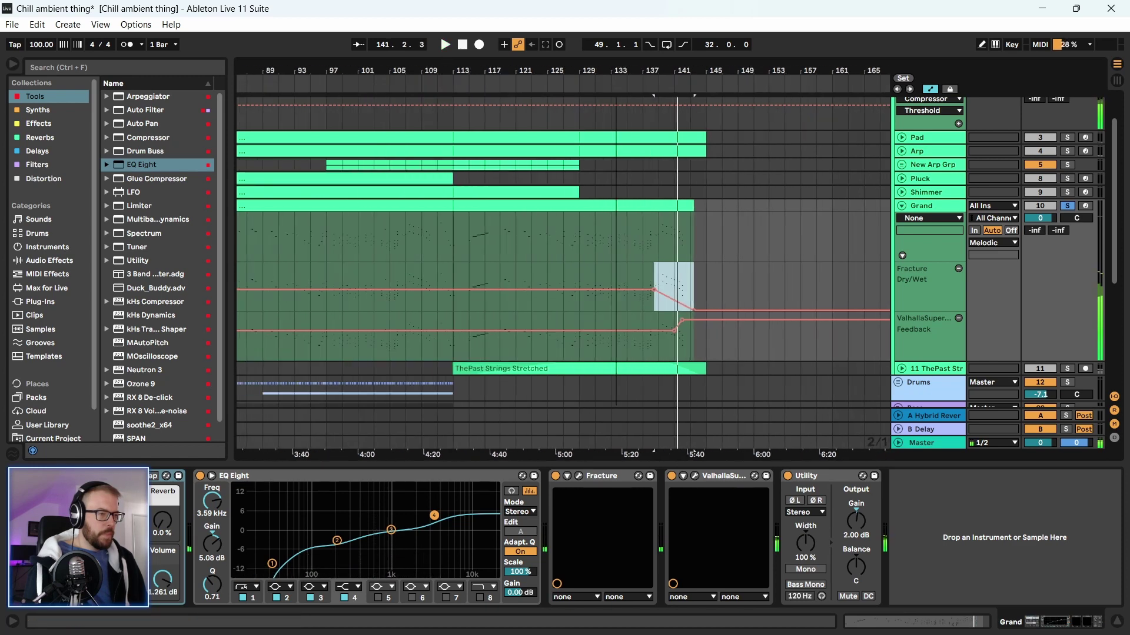
left_click(621, 302)
key("space")
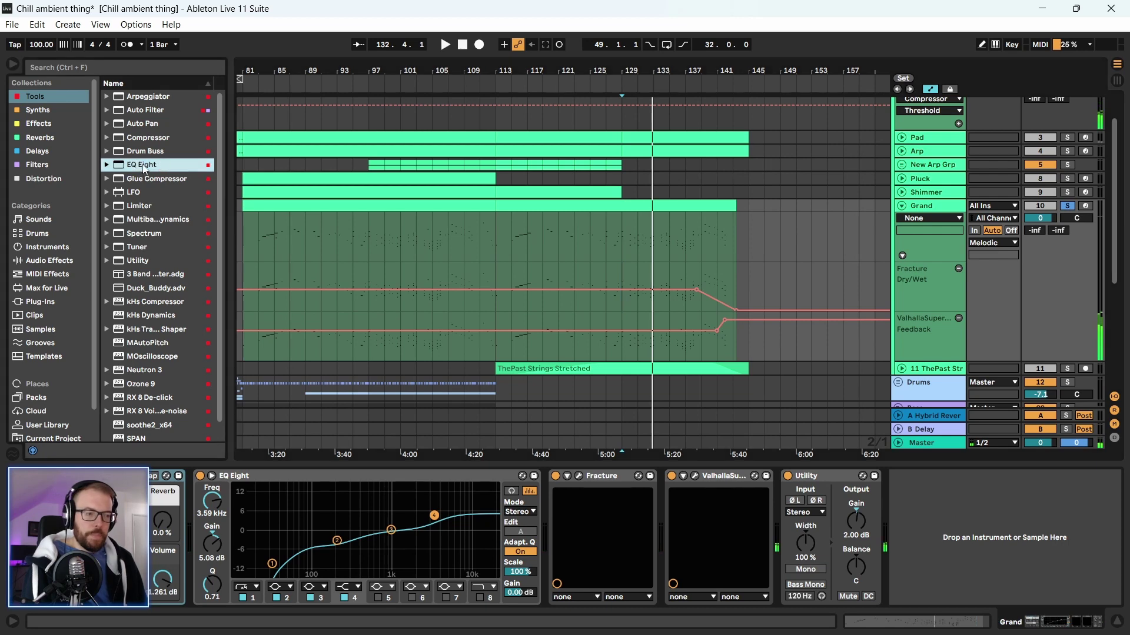
Add a second EQ Eight before Fracture on the Grand track and select its band 1 filter type
left_click_drag(510, 460, 570, 516)
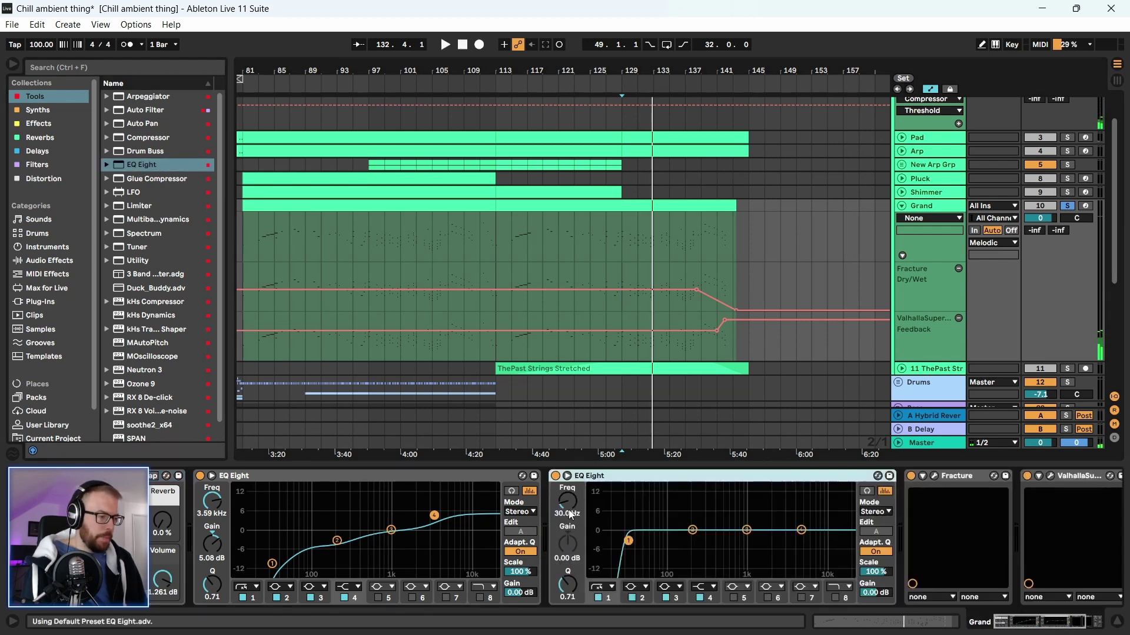
left_click(607, 587)
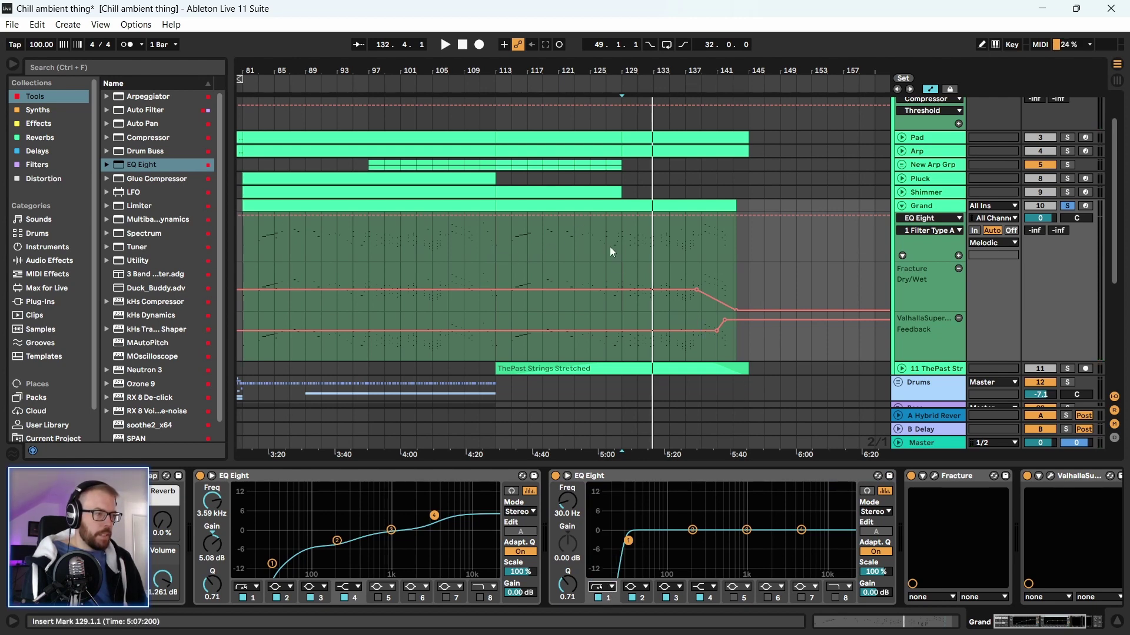
Loop bars 129 to 143 and play them, comparing the full mix with the Grand track soloed
left_click_drag(622, 253, 718, 263)
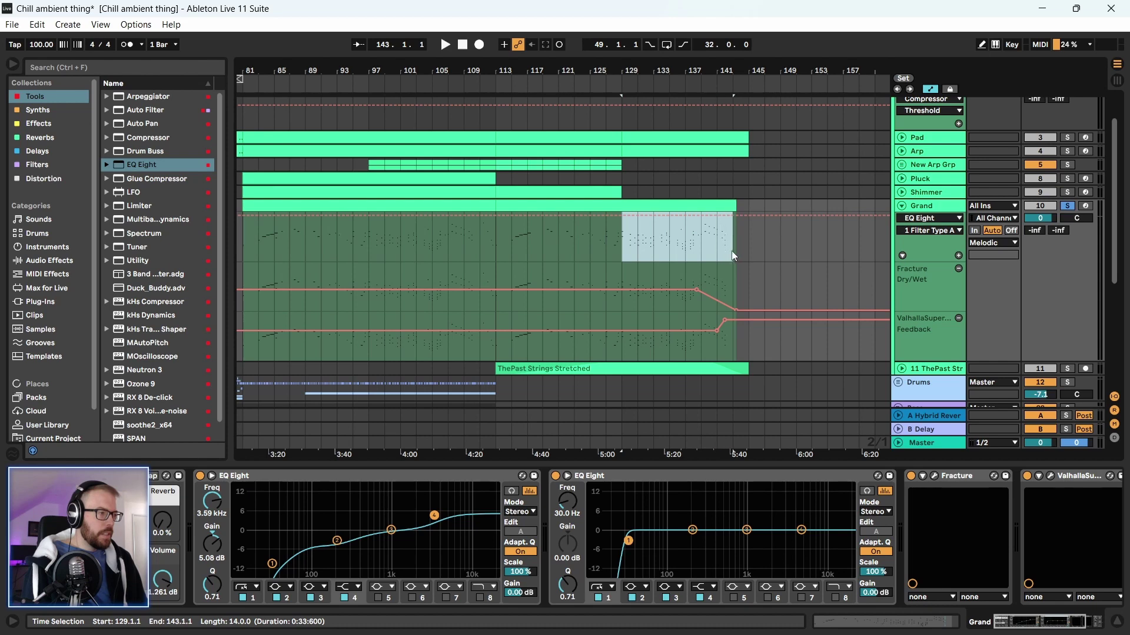
key("ctrl+l")
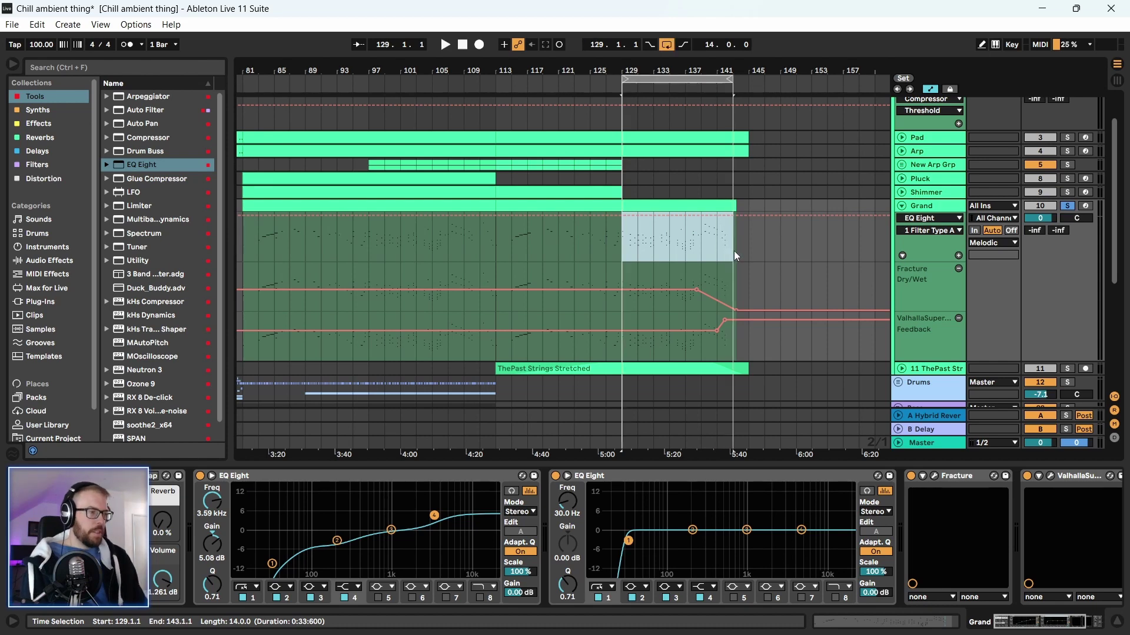
left_click(1066, 206)
key("space")
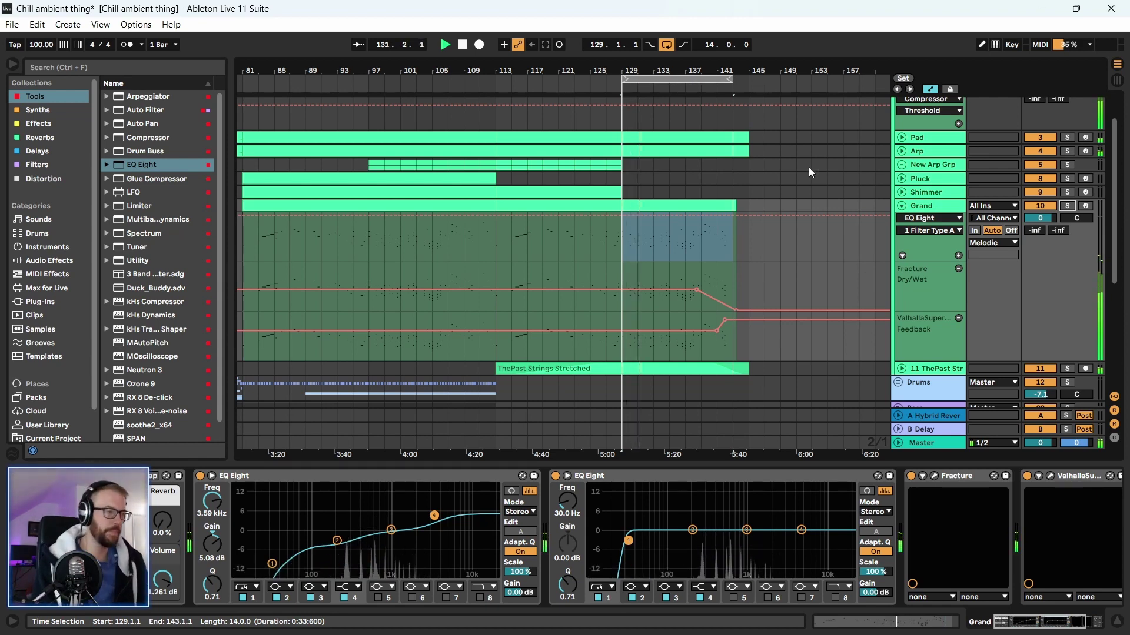
left_click(1067, 206)
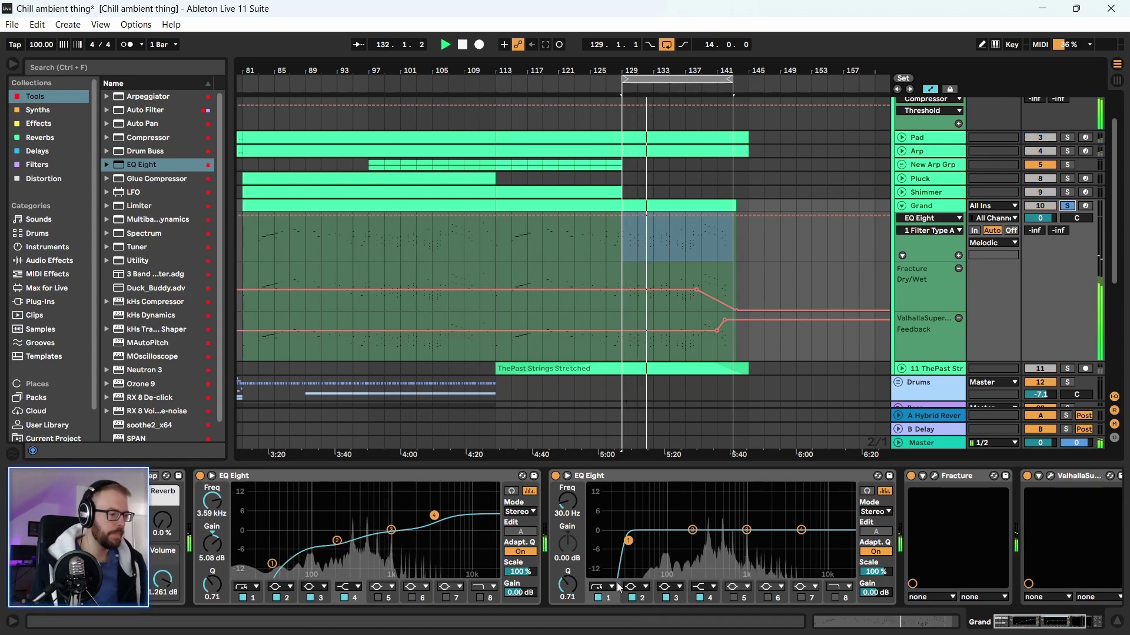
Set the new EQ Eight's band 1 low-cut frequency to 230 Hz while the loop plays, then stop playback
mouse_move(567, 501)
left_mouse_down()
mouse_move(567, 481)
mouse_move(567, 500)
left_mouse_up()
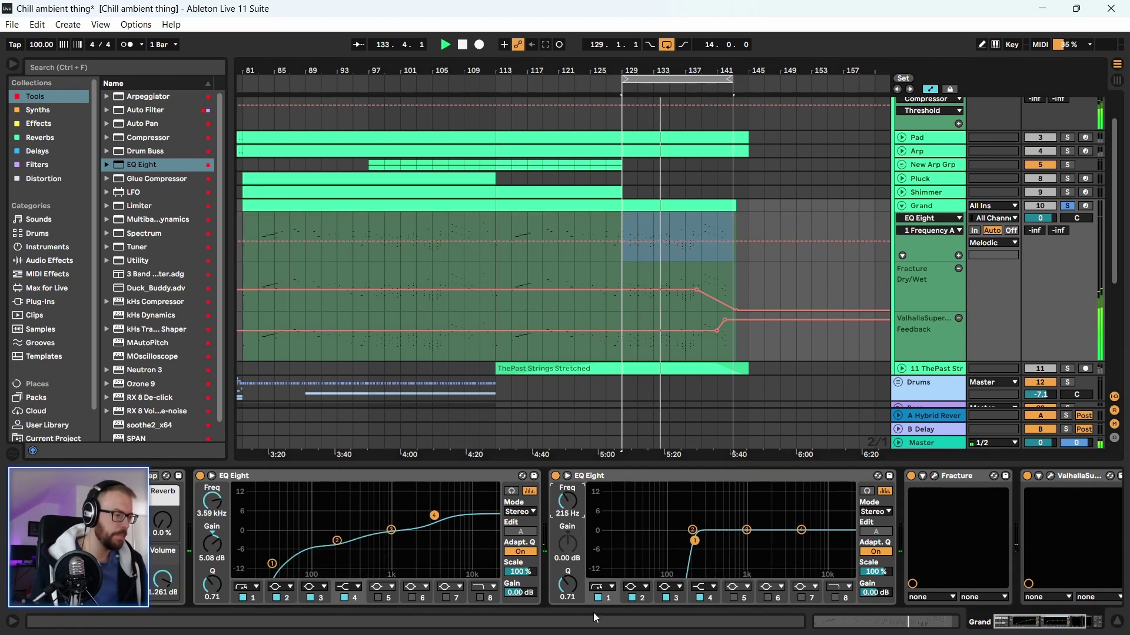
left_click(623, 477)
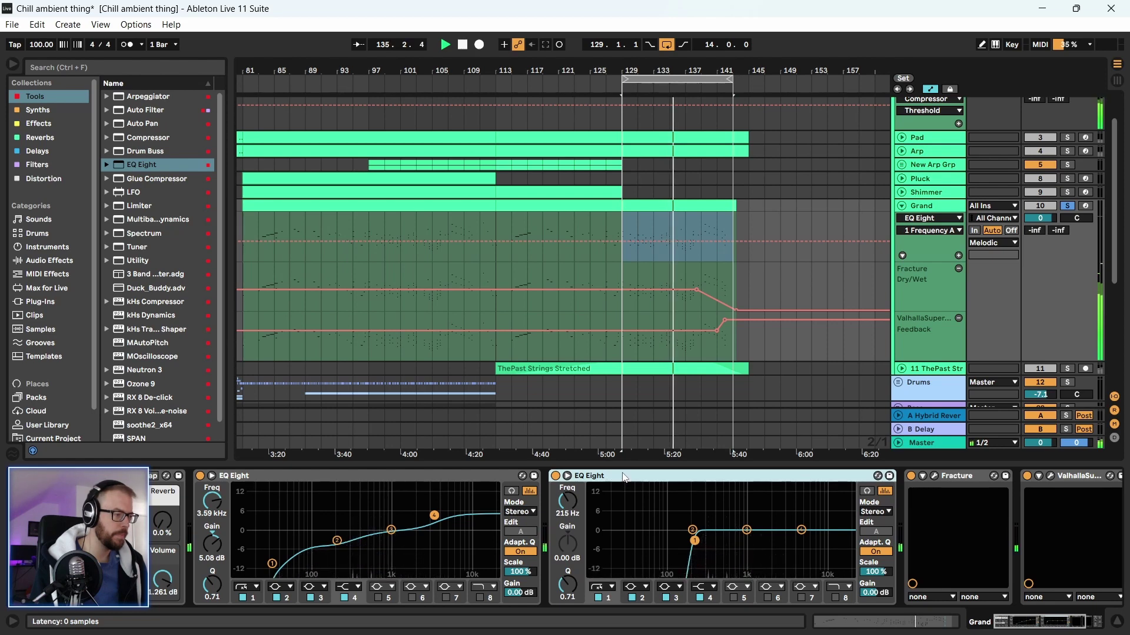
left_click_drag(563, 503, 564, 498)
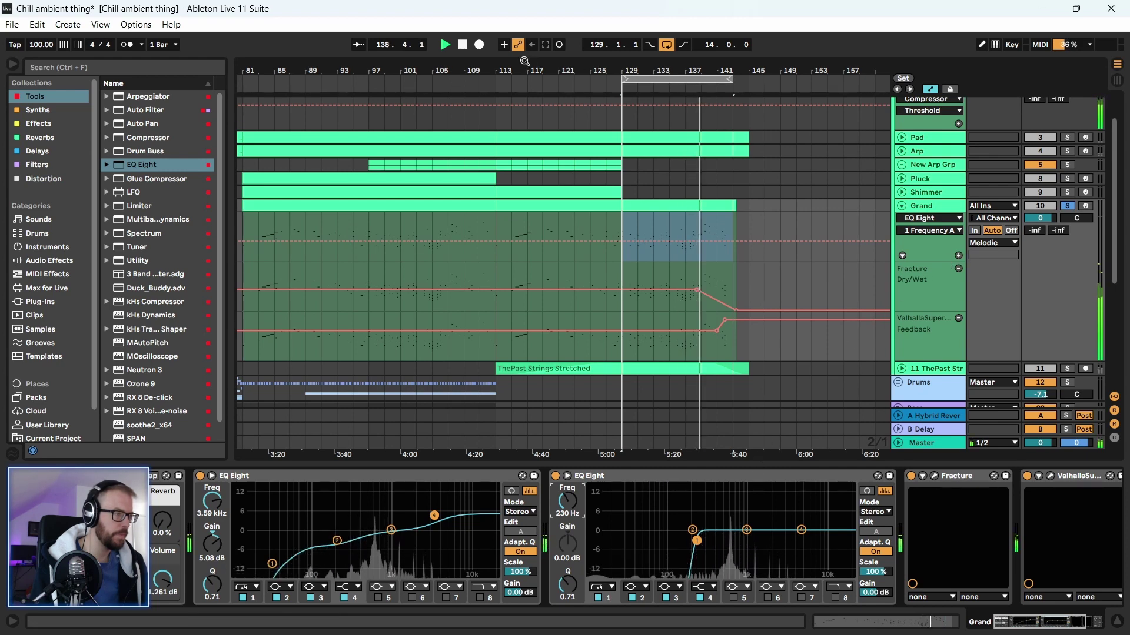
left_click_drag(523, 65, 589, 58)
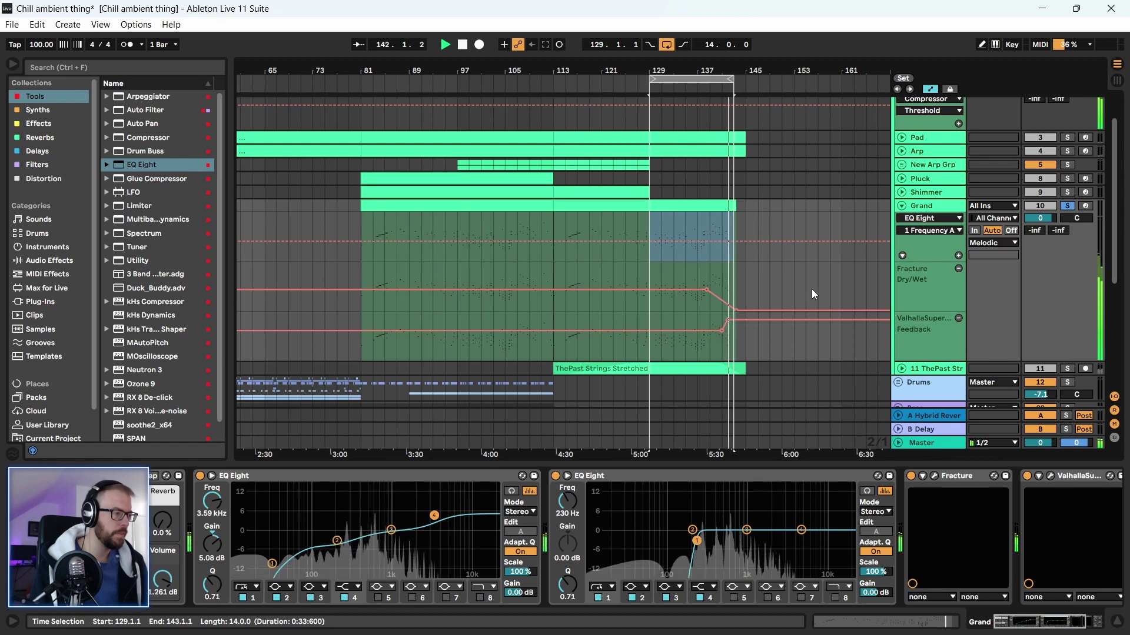
key("space")
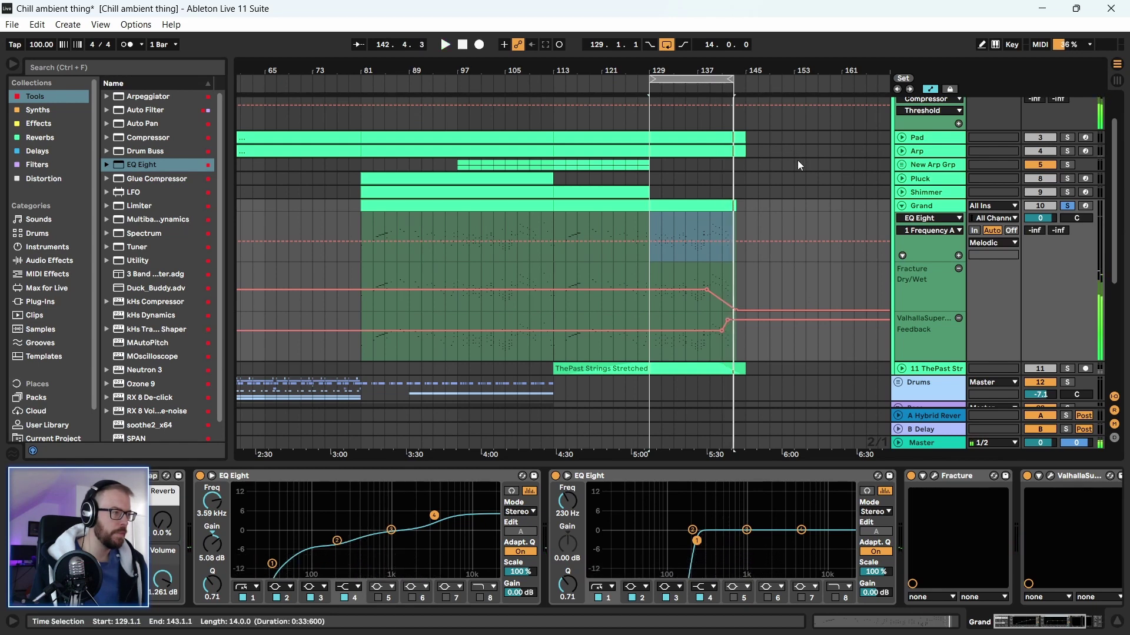
Unsolo and fold the Grand track, and save the set
left_click(1067, 205)
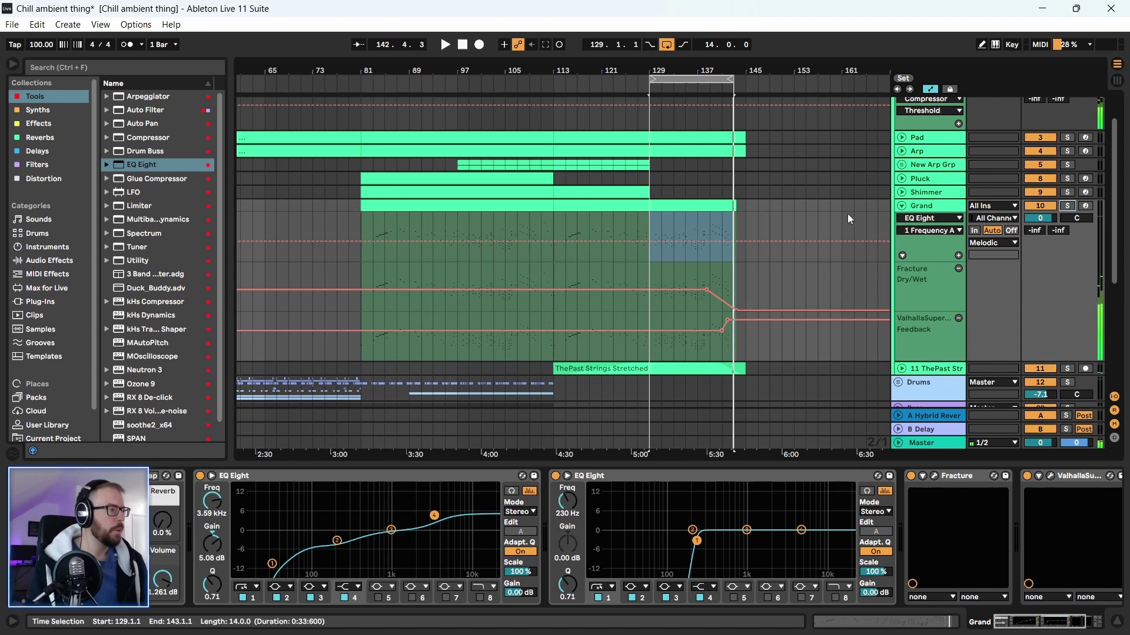
left_click(900, 205)
key("ctrl+s")
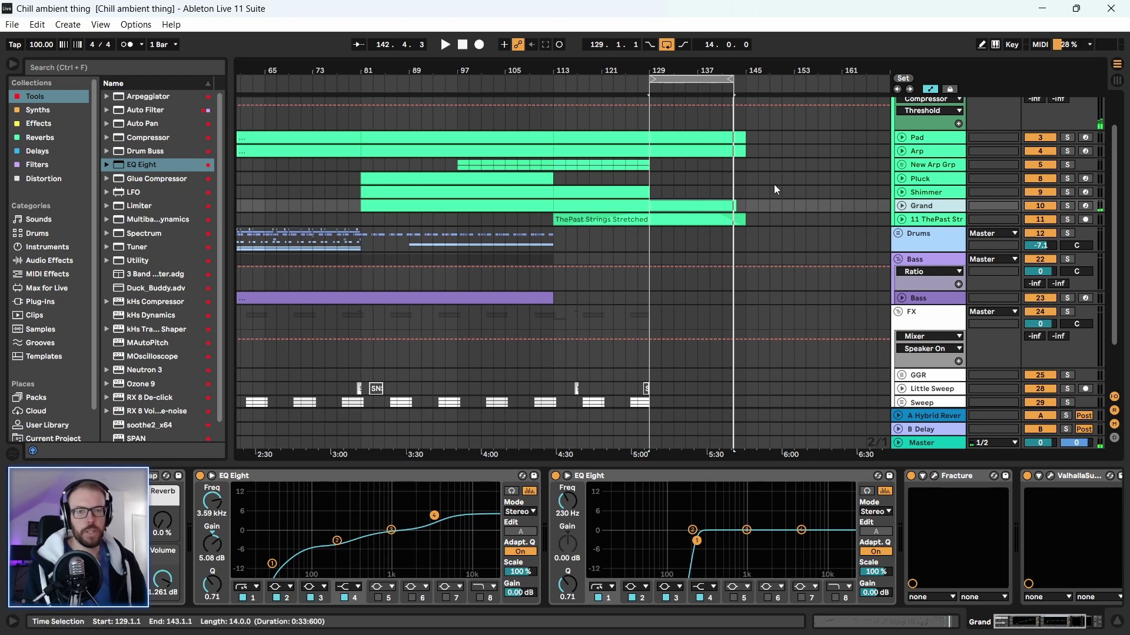
Hide the automation lanes, unfold the Grand track and place the insert marker at bar 97
key("minus")
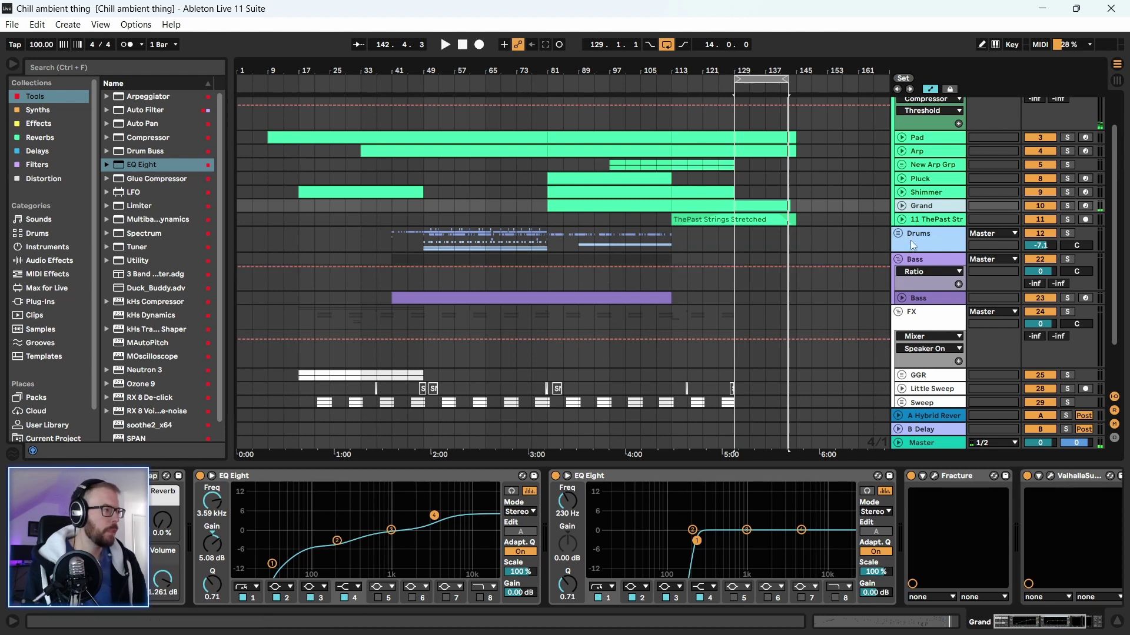
key("a")
left_click(901, 205)
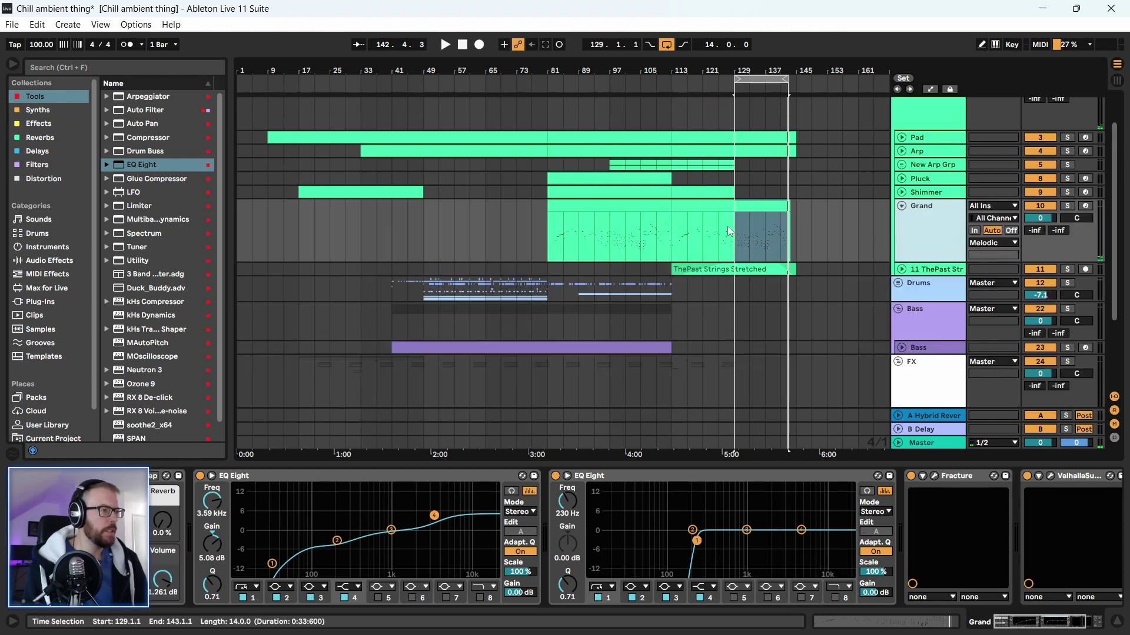
left_click(609, 251)
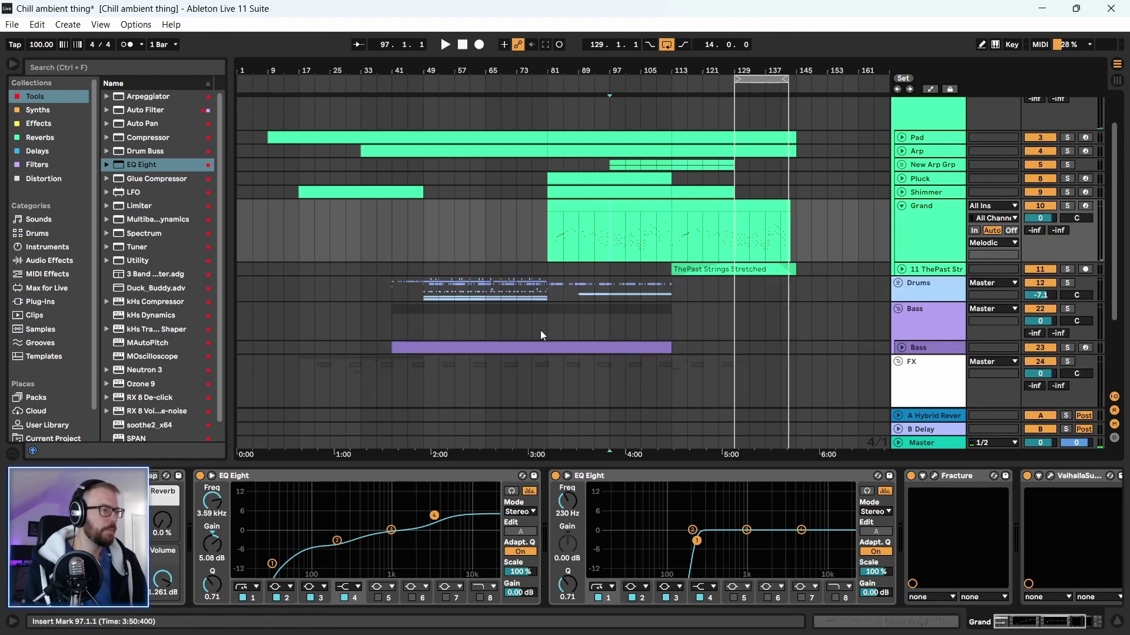
scroll(843, 220, "down", 2)
scroll(842, 219, "up", 2)
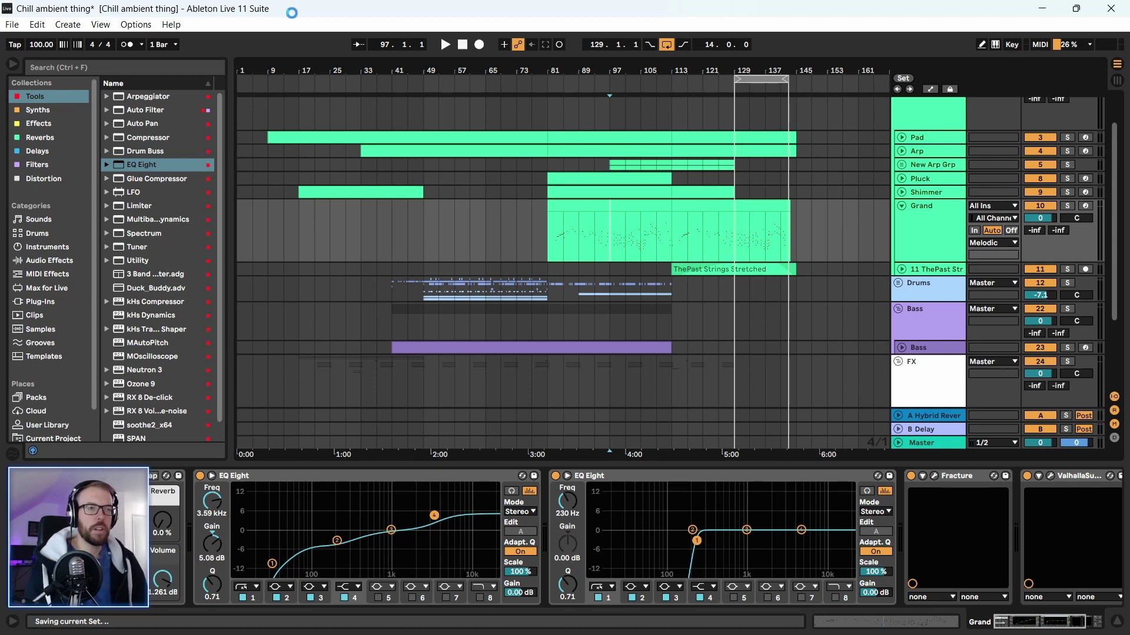
Open the recent set New toys glitch.als
left_click(11, 26)
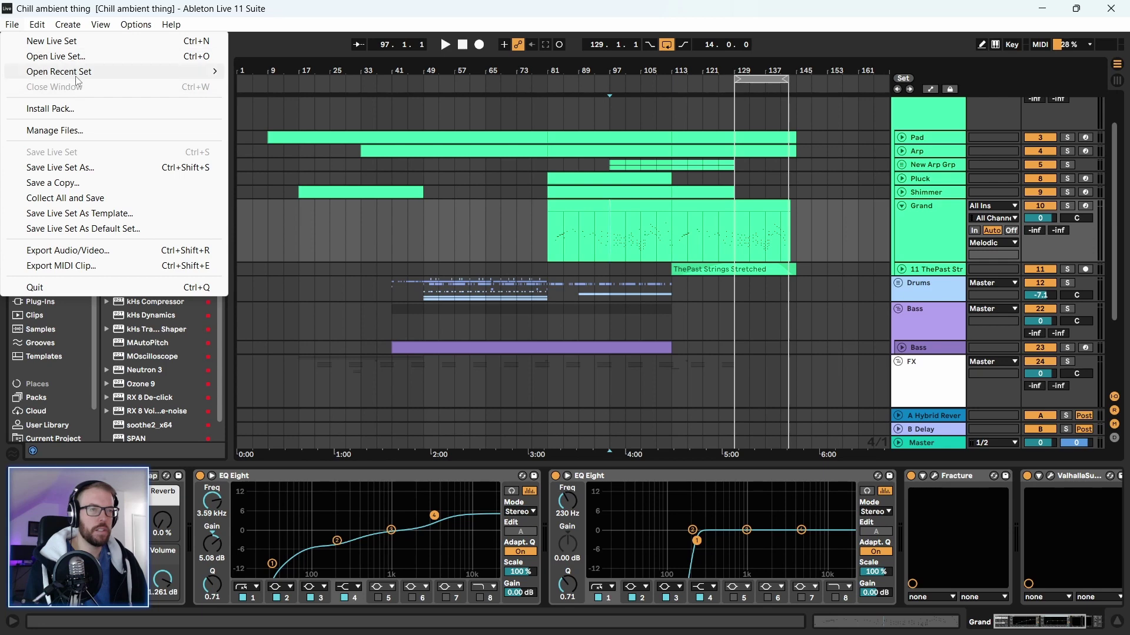
mouse_move(75, 72)
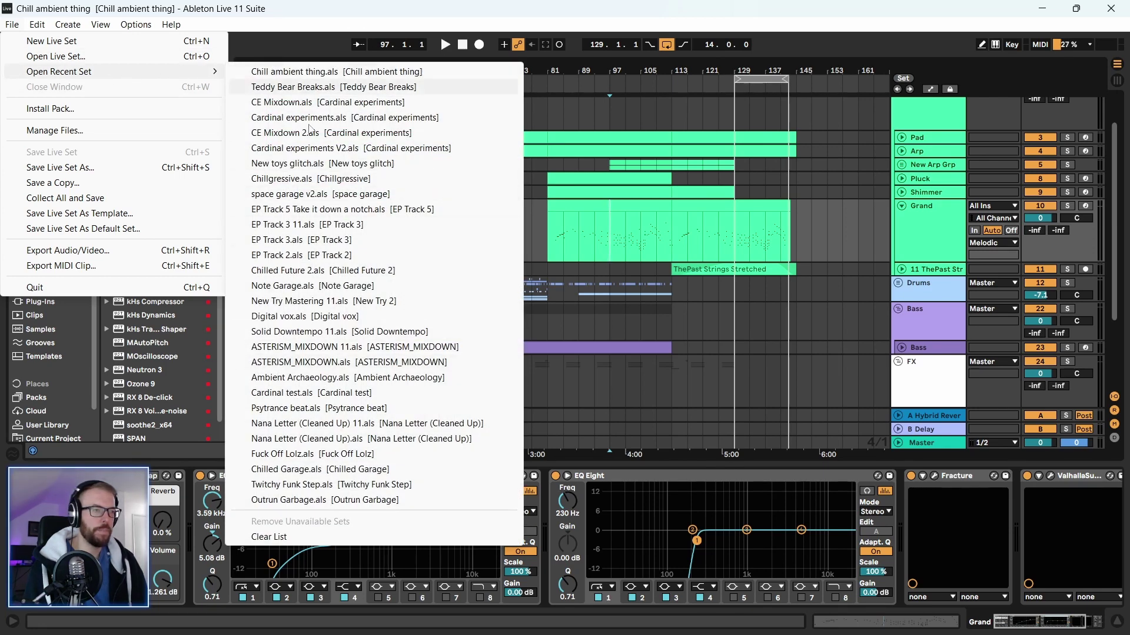
left_click(412, 163)
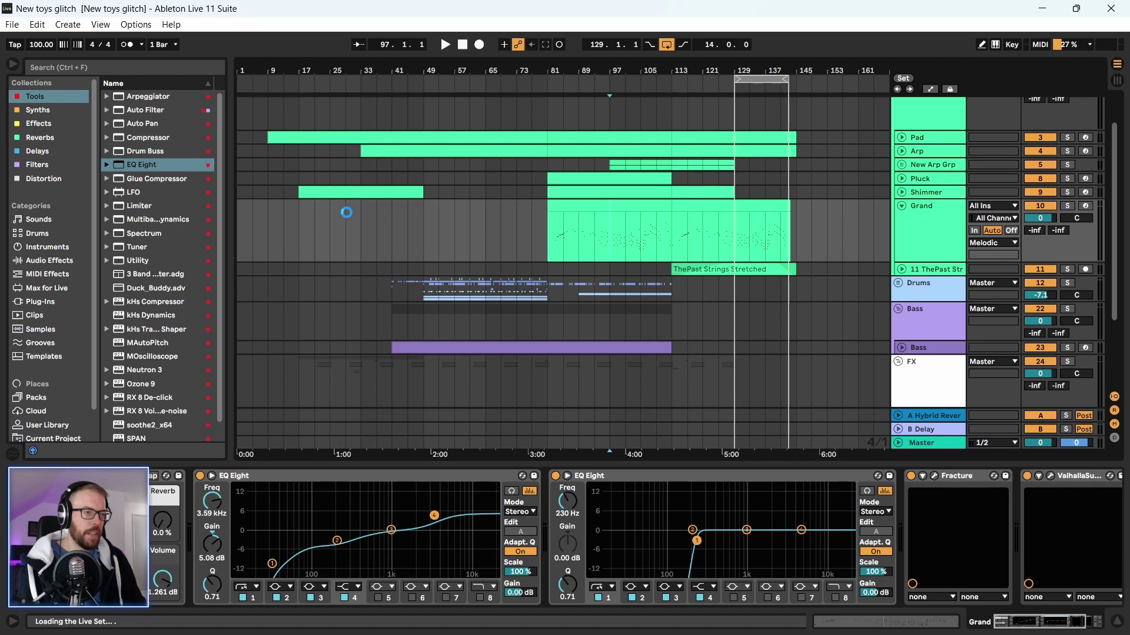
Play the New toys glitch arrangement from bar 19
key("alt+f")
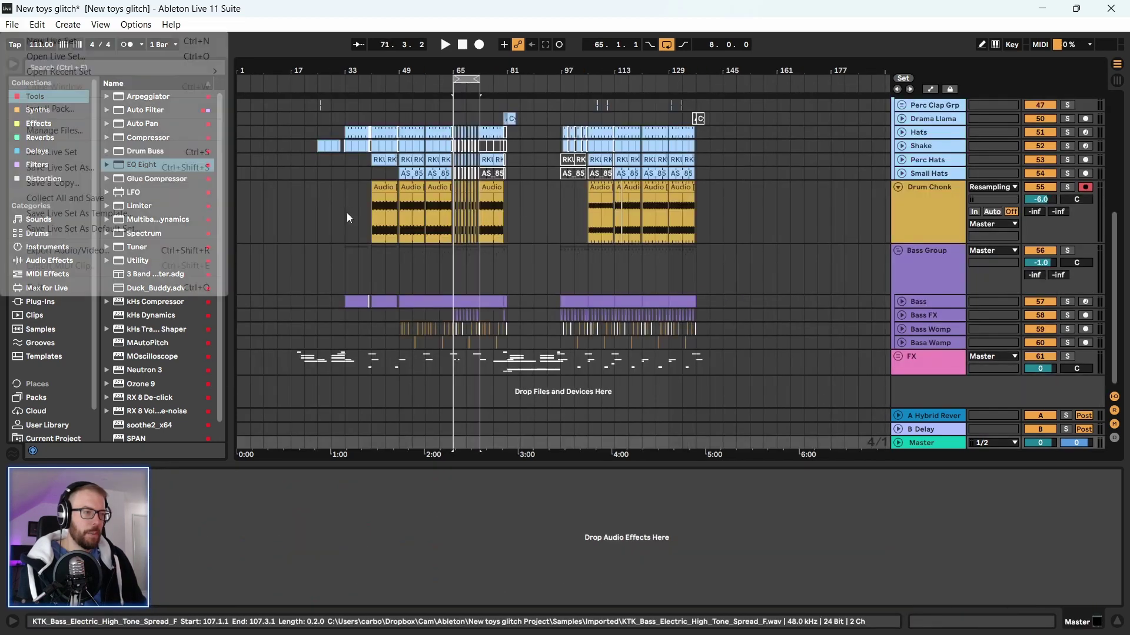
left_click(330, 199)
scroll(714, 247, "up", 2)
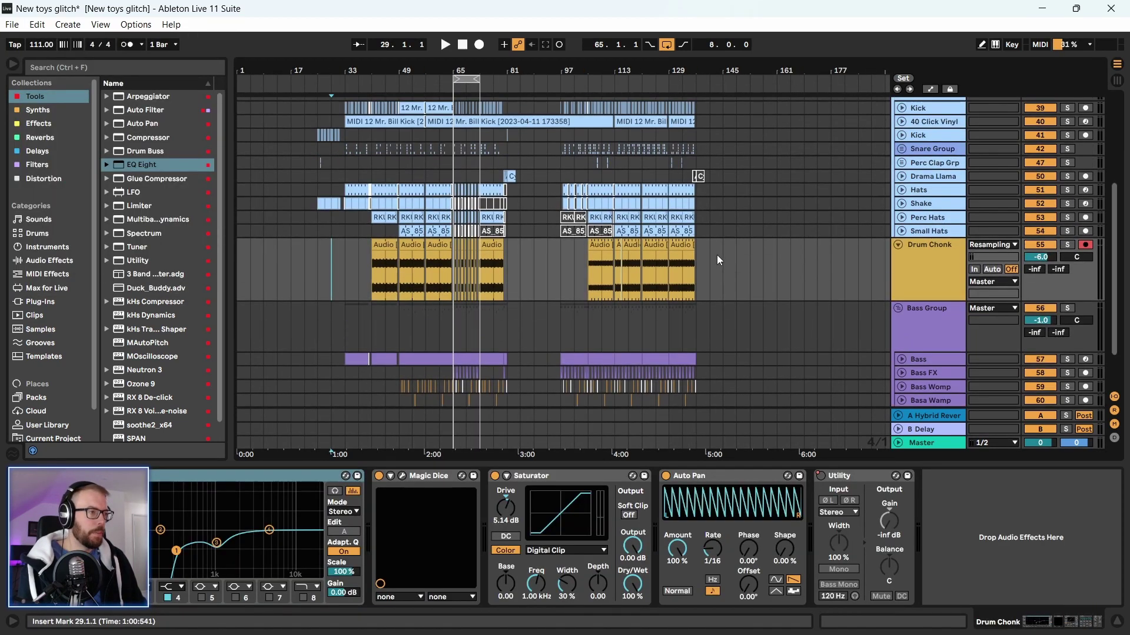
scroll(719, 325, "up", 2)
scroll(721, 331, "down", 2)
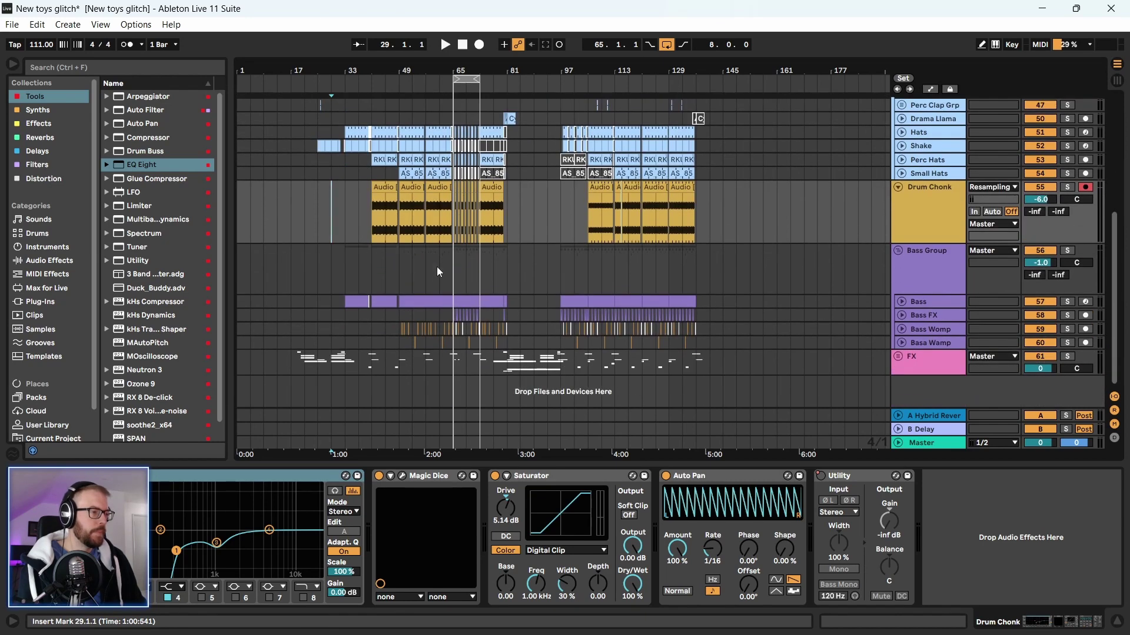
left_click_drag(307, 79, 370, 71)
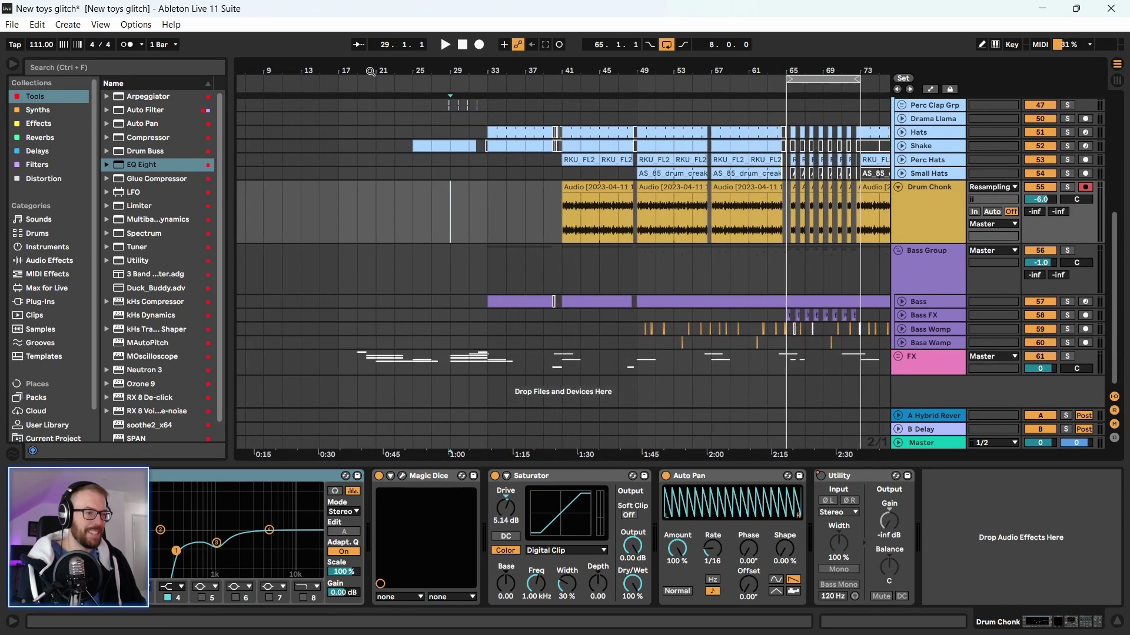
left_click(357, 342)
key("space")
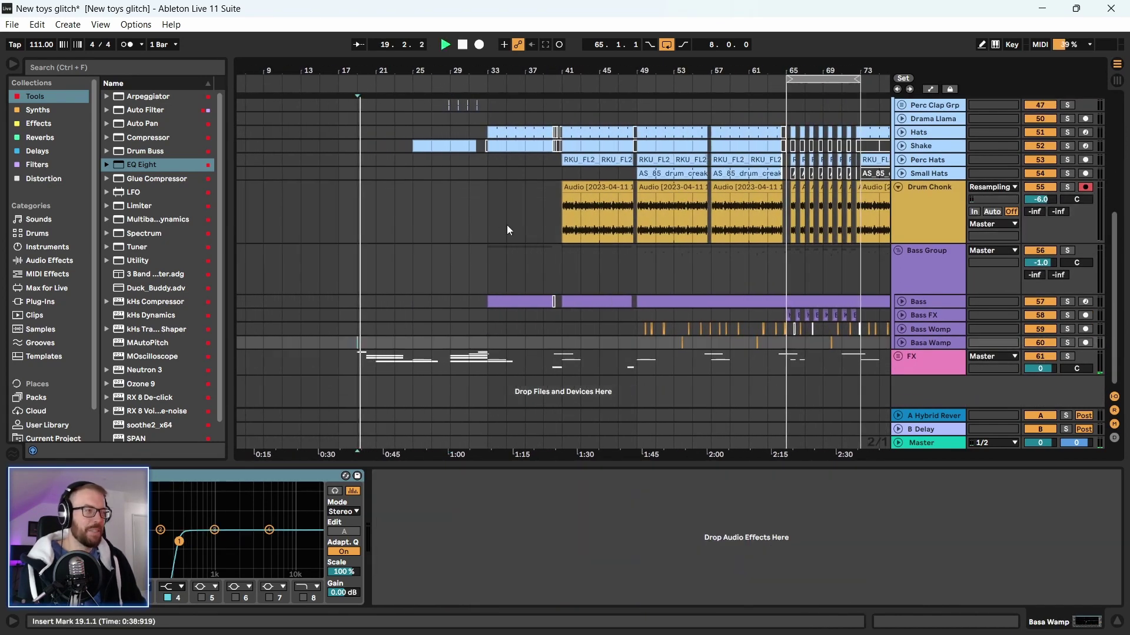
Check the Master track's devices and its Ozone 9 window during playback, closing the plug-in window again
left_click(921, 445)
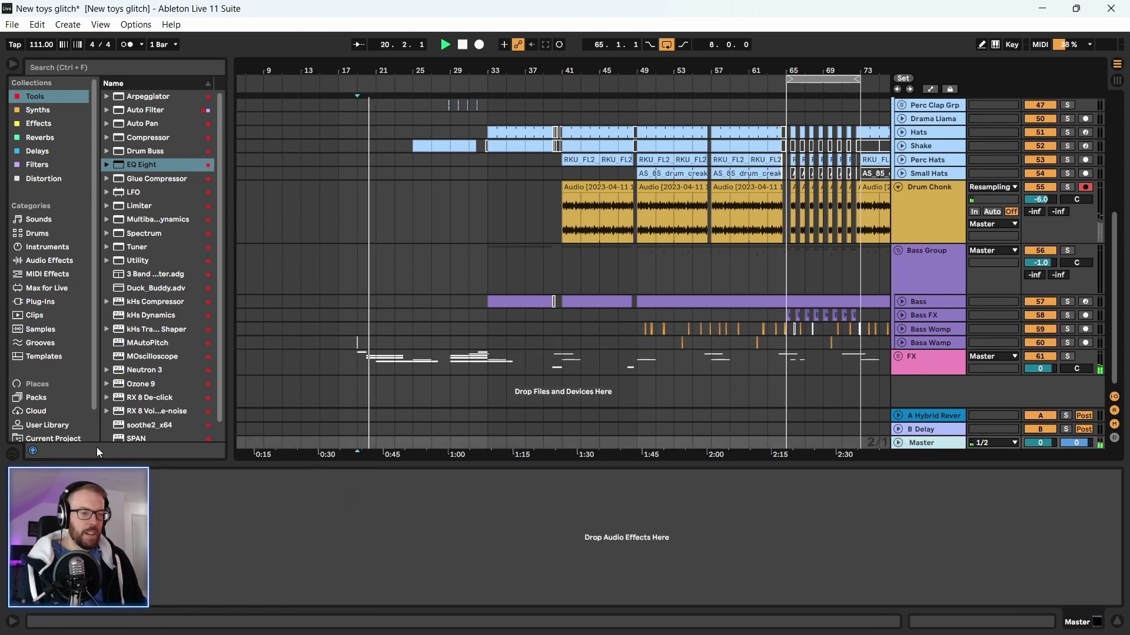
left_click(526, 267)
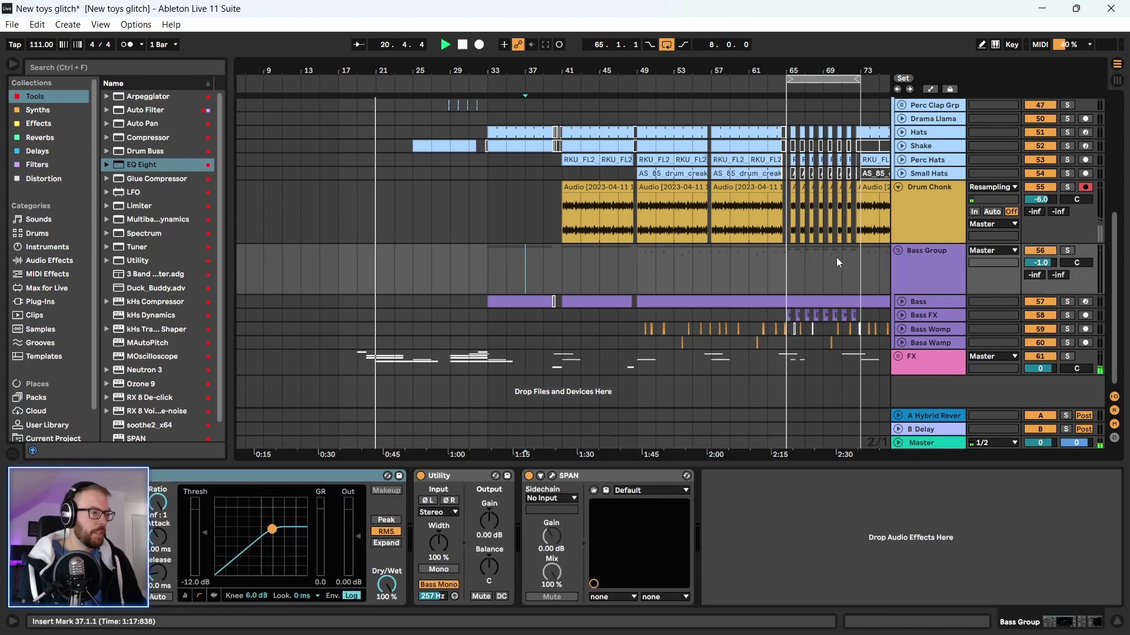
left_click(916, 444)
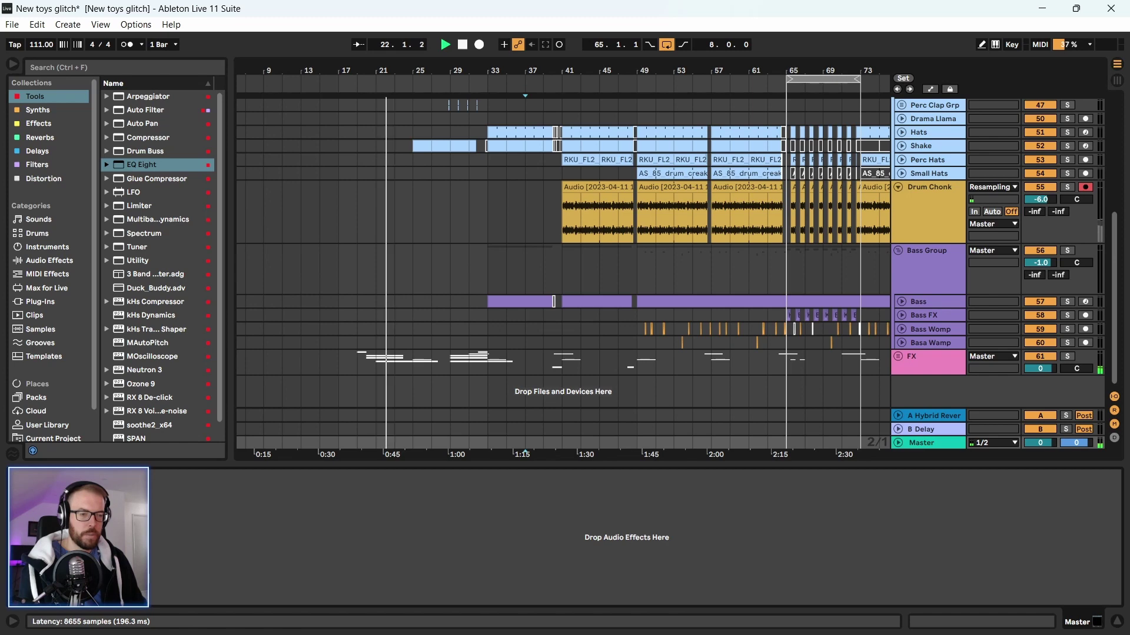
key("ctrl+alt+p")
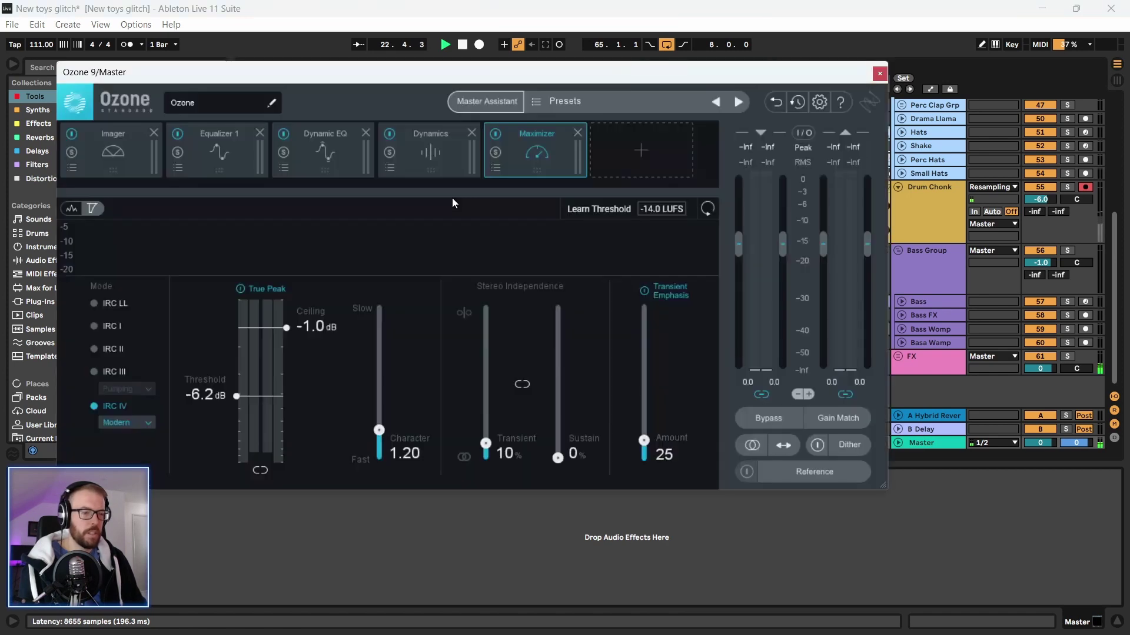
left_click_drag(360, 76, 387, 77)
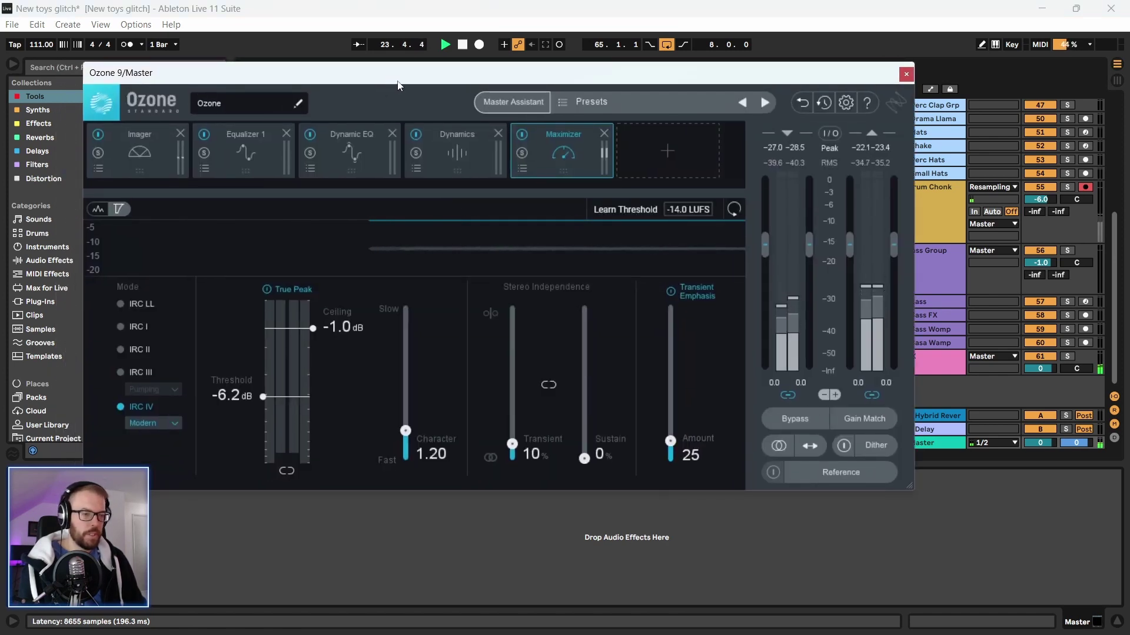
left_click(906, 74)
Fold the Drum Chonk track and the Bass Group and Drums groups for a compact overview of the arrangement
left_click(898, 250)
left_click(898, 187)
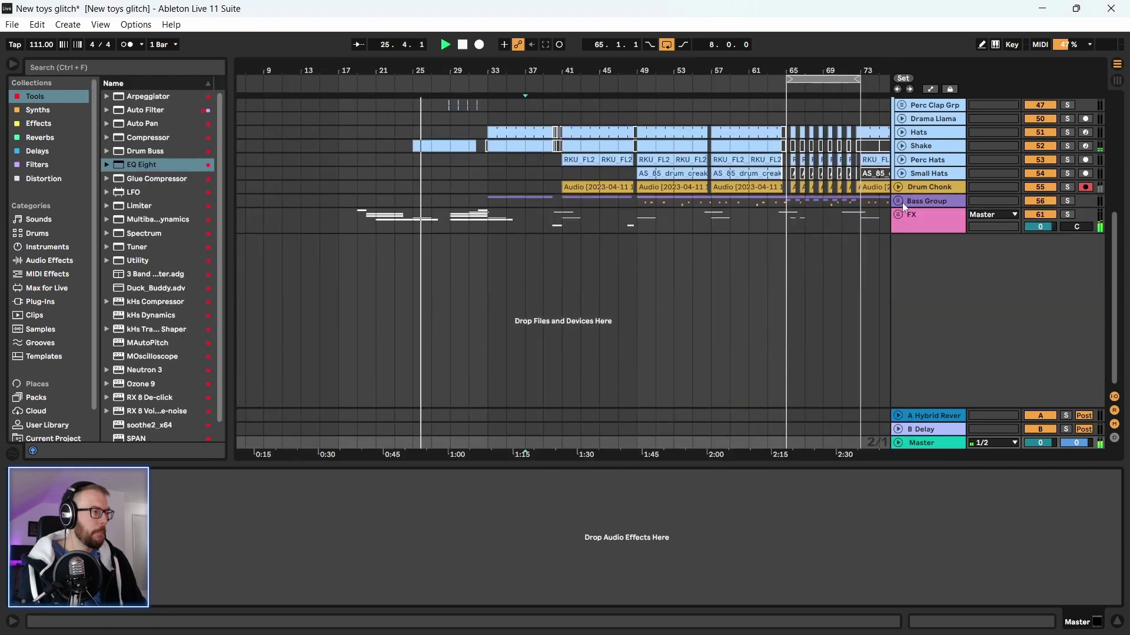
scroll(824, 141, "up", 5)
scroll(384, 137, "down", 5, "ctrl")
scroll(384, 136, "up", 2)
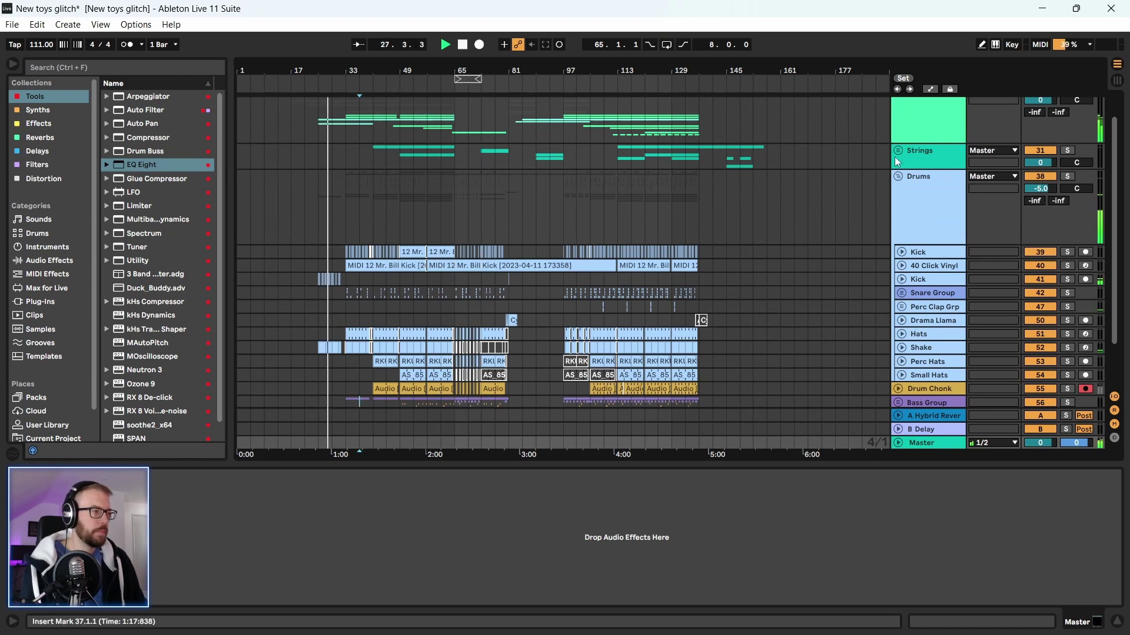
scroll(900, 203, "up", 1)
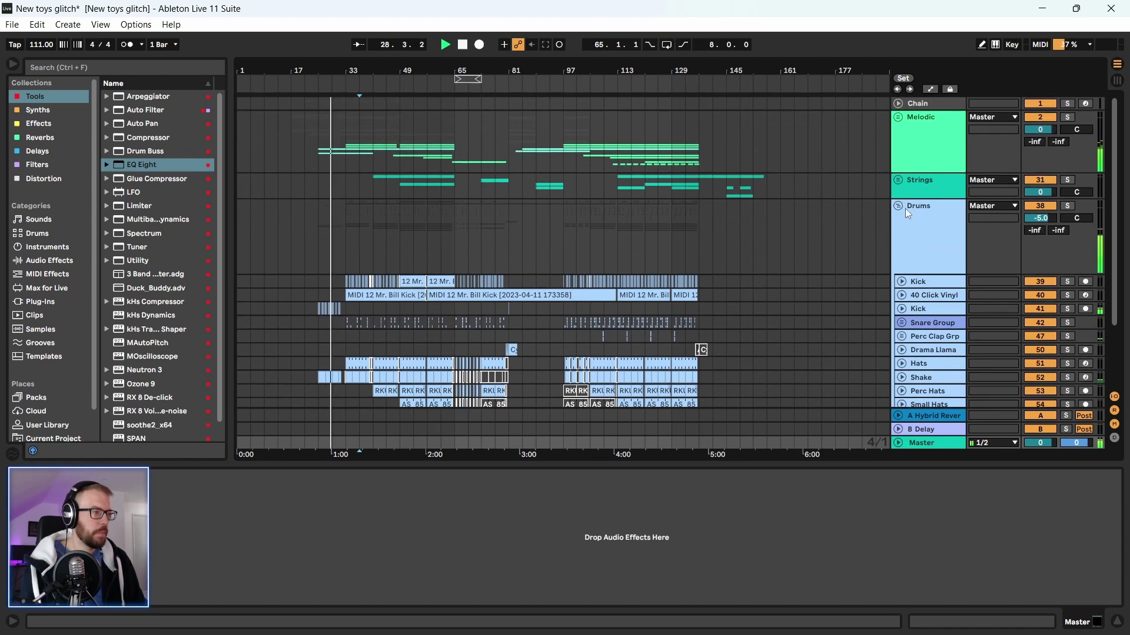
left_click(899, 207)
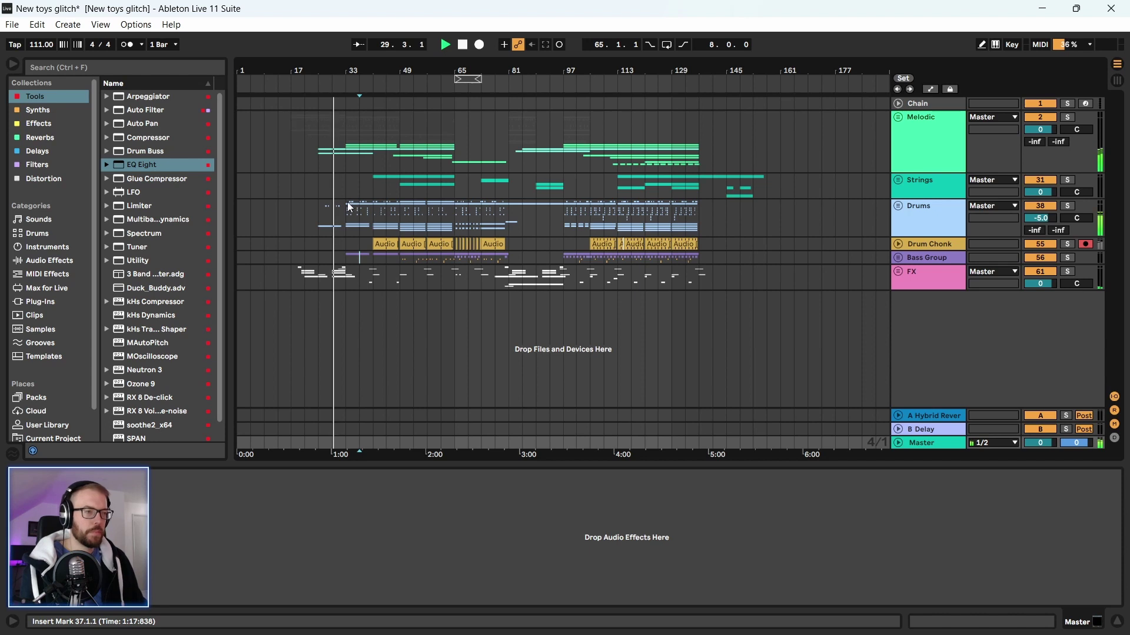
left_click_drag(331, 68, 331, 94)
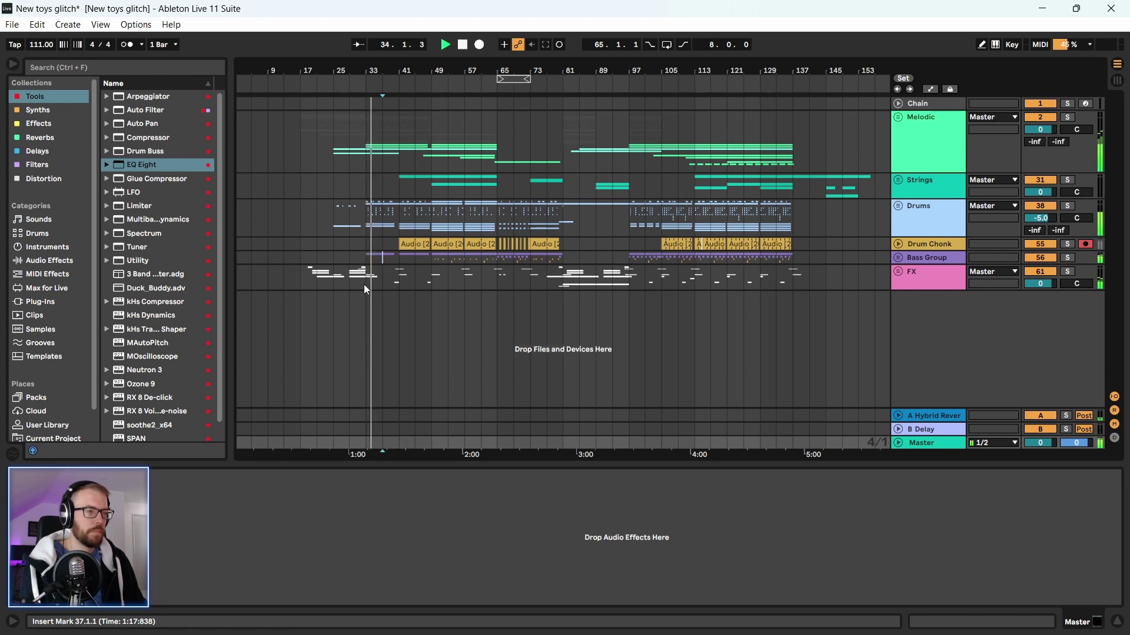
Inspect the Drums group's effect chain and its individual tracks during playback, leaving the group folded
left_click(909, 214)
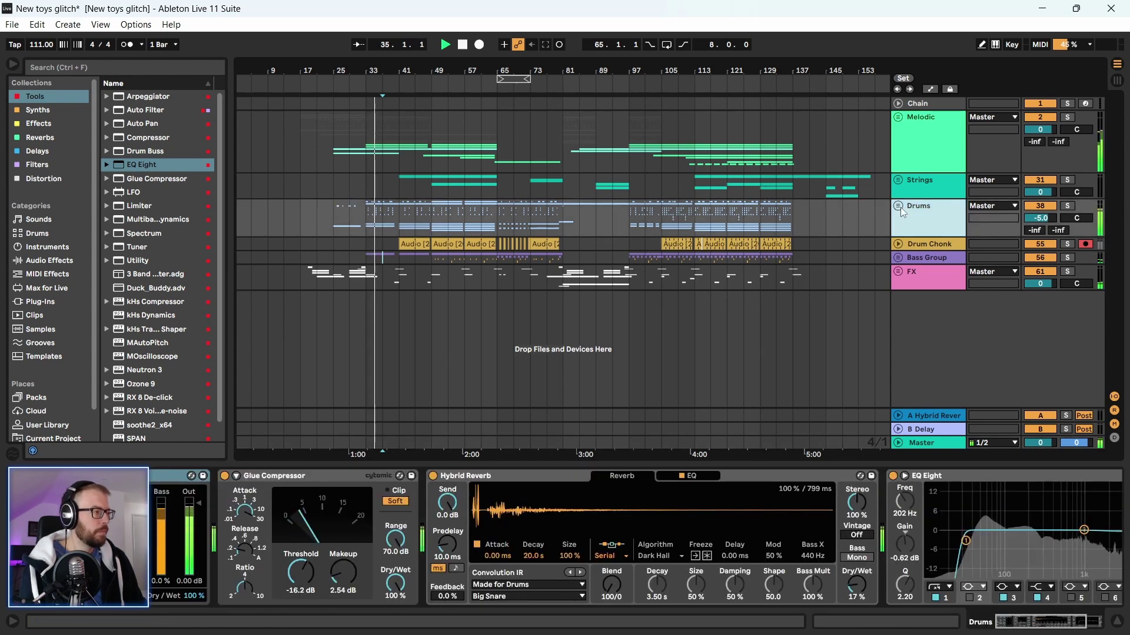
left_click(898, 206)
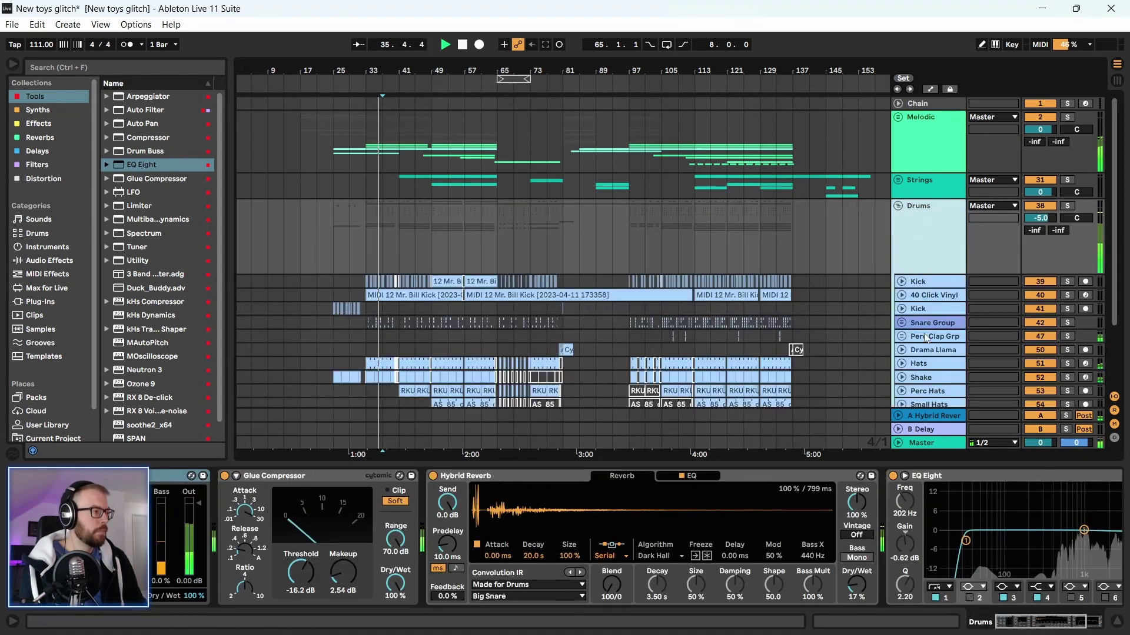
left_click(898, 206)
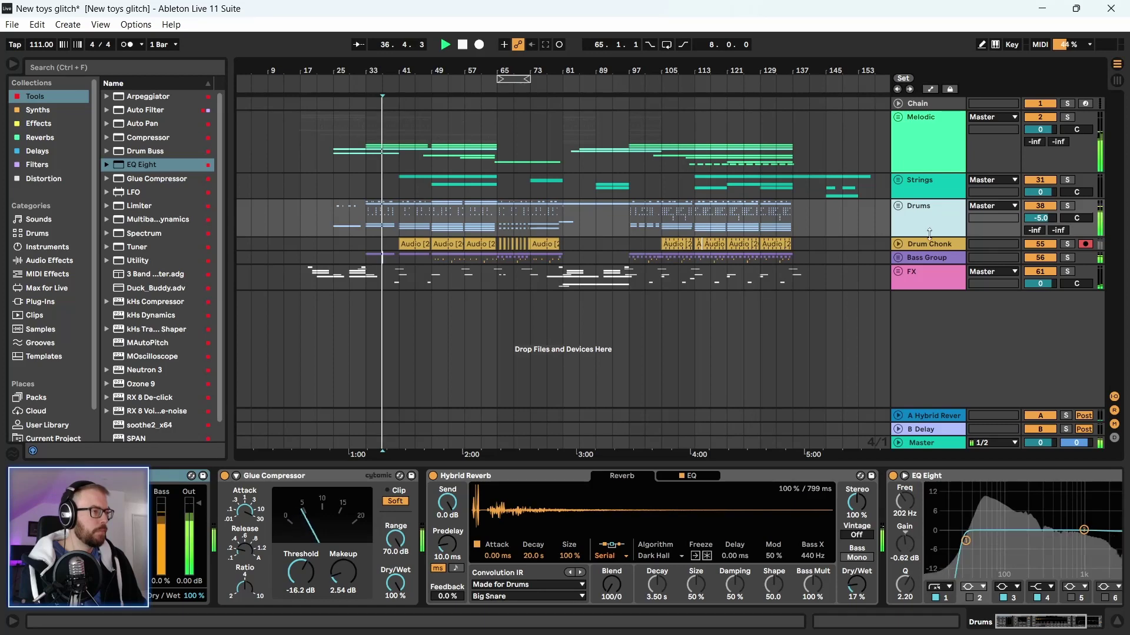
Unfold the Melodic group and examine its tracks and the Gate Melody subgroup's effect chain, leaving the subgroup folded
left_click(904, 124)
left_click(898, 117)
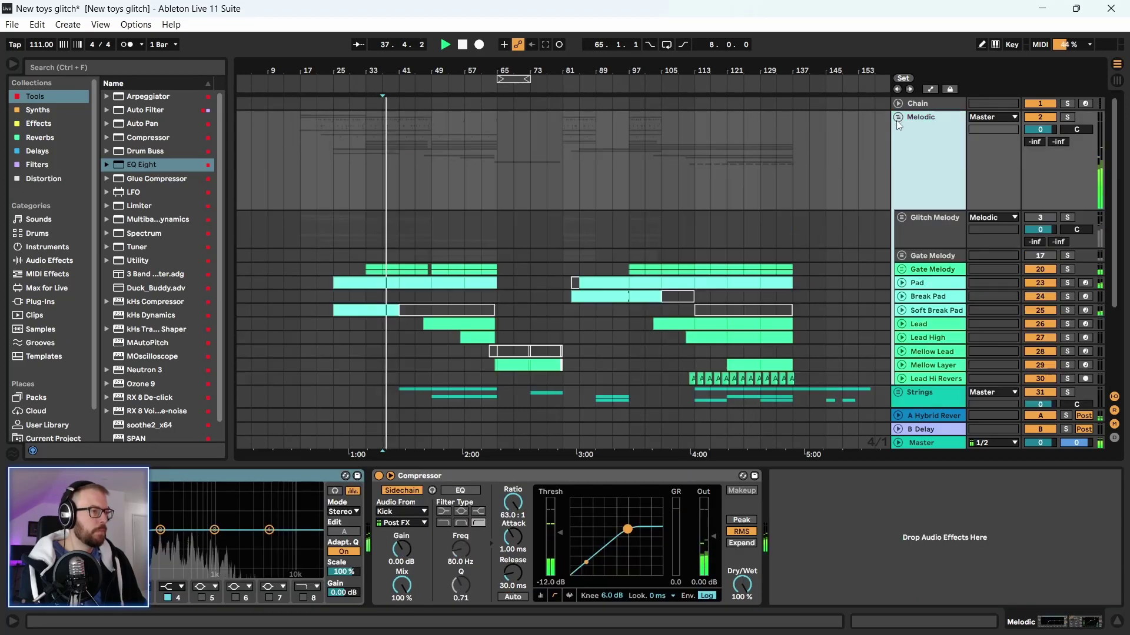
scroll(834, 305, "down", 3)
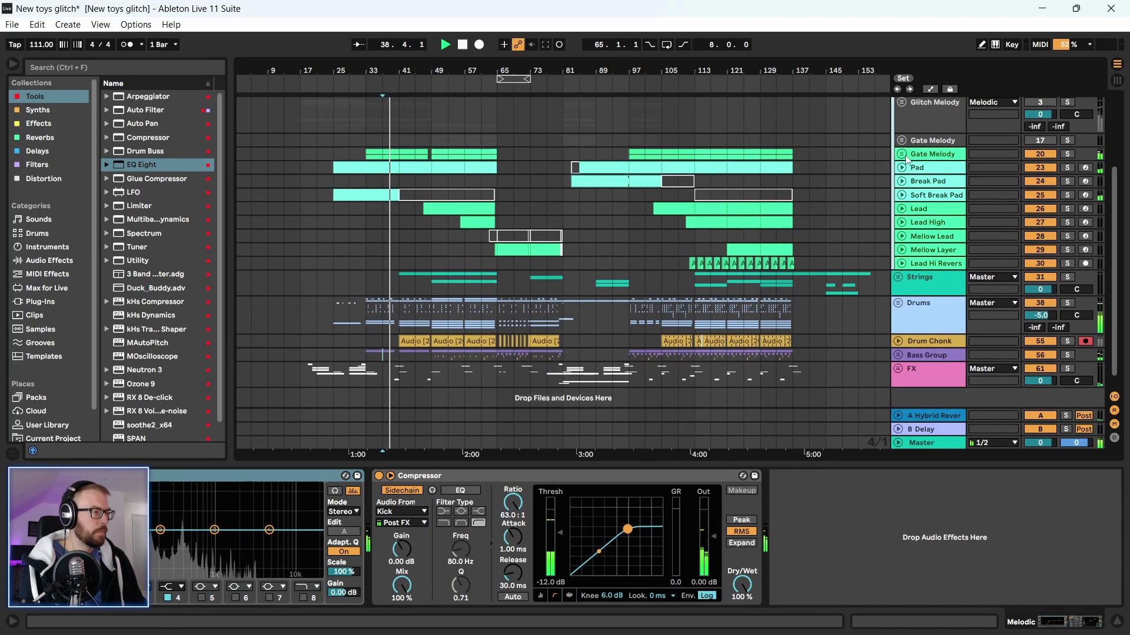
left_click(901, 154)
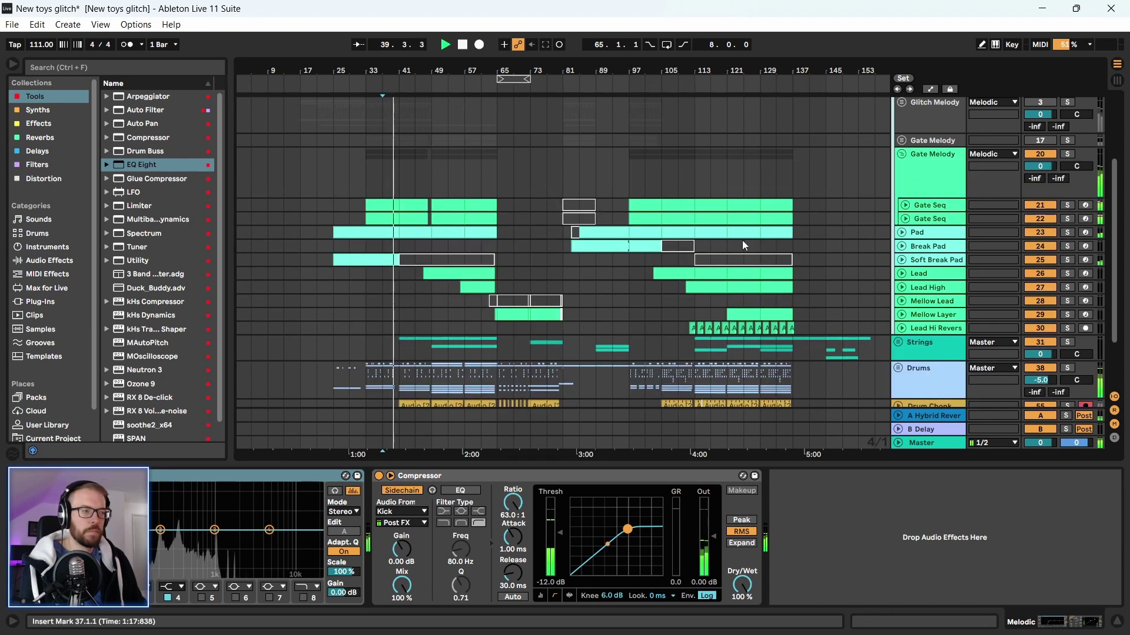
left_click(945, 175)
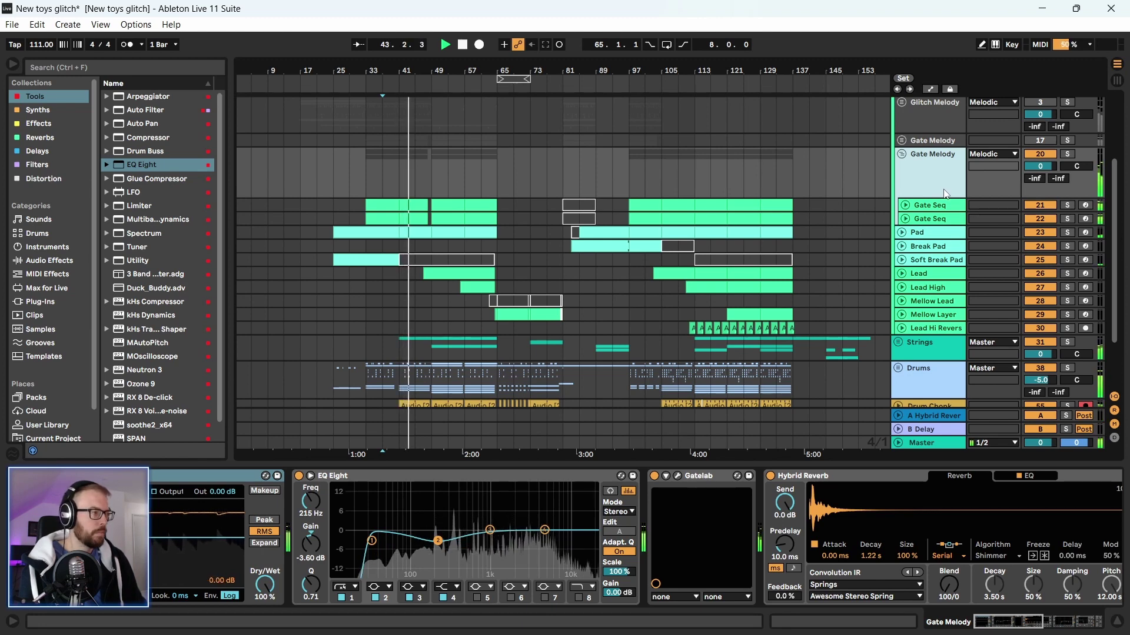
left_click(902, 154)
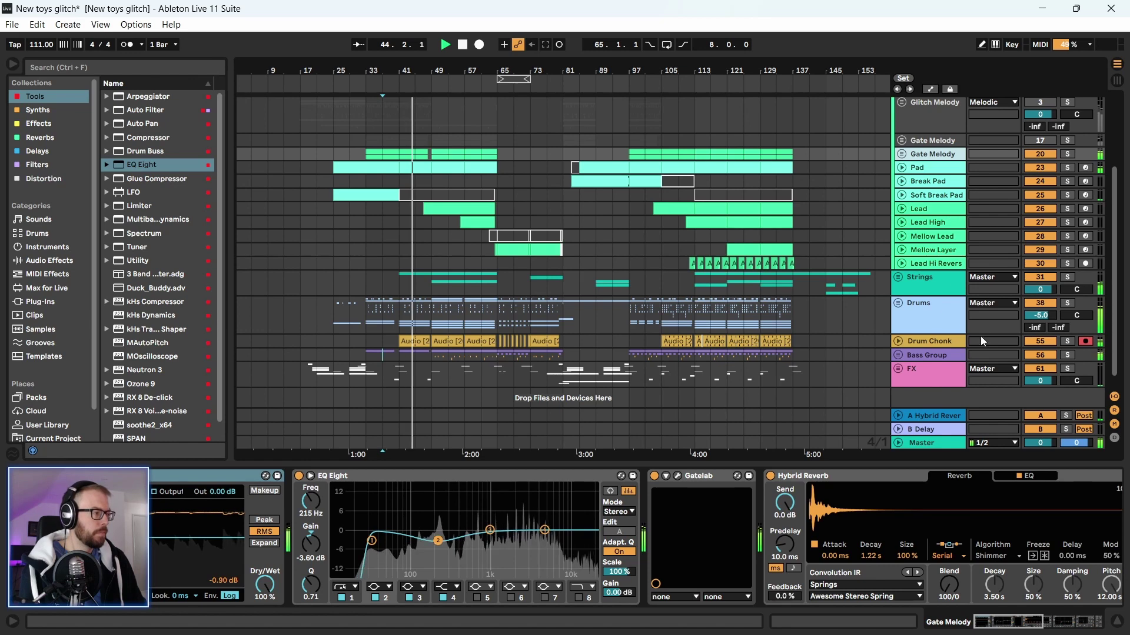
Set the Drums group's volume to -6.0 dB and play the arrangement from bar 33
key("space")
scroll(1055, 318, "down", 1)
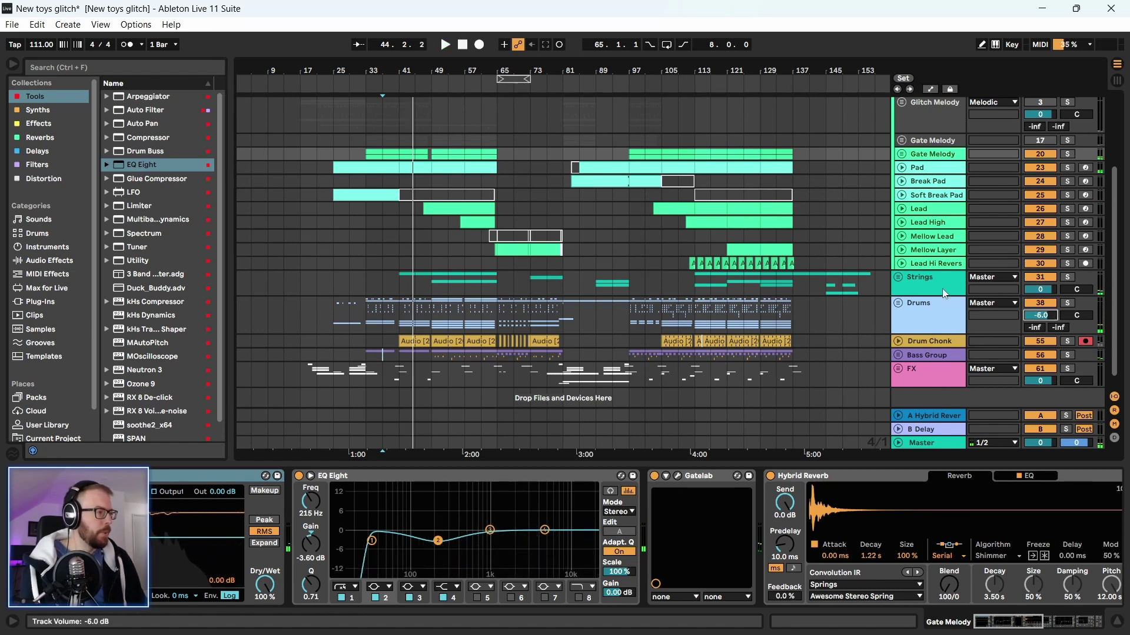
left_click(371, 140)
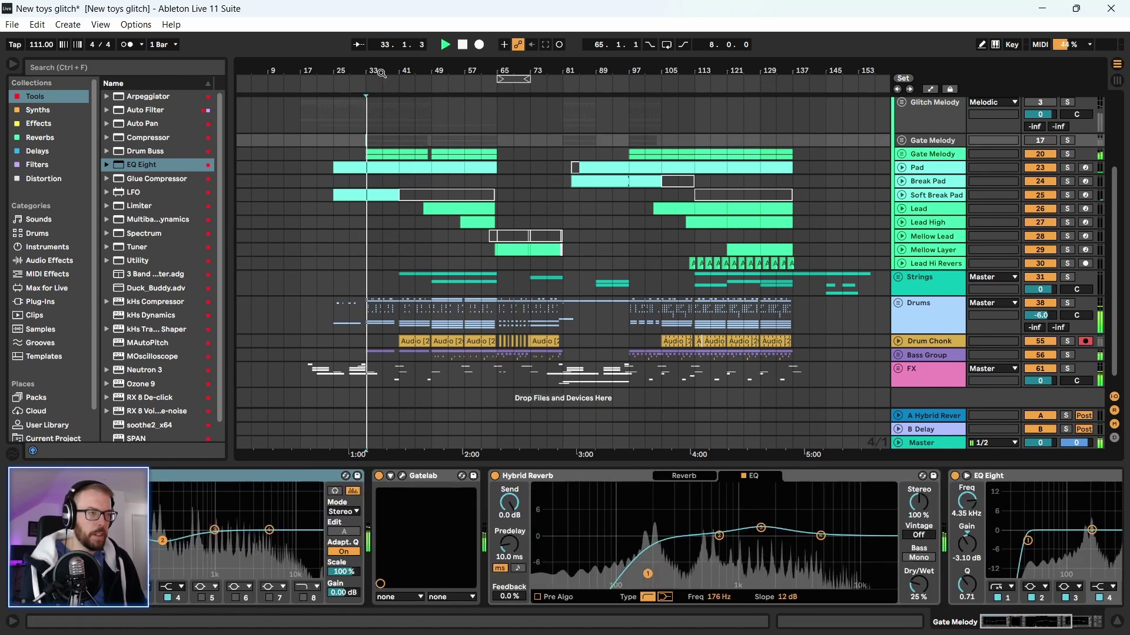
key("space")
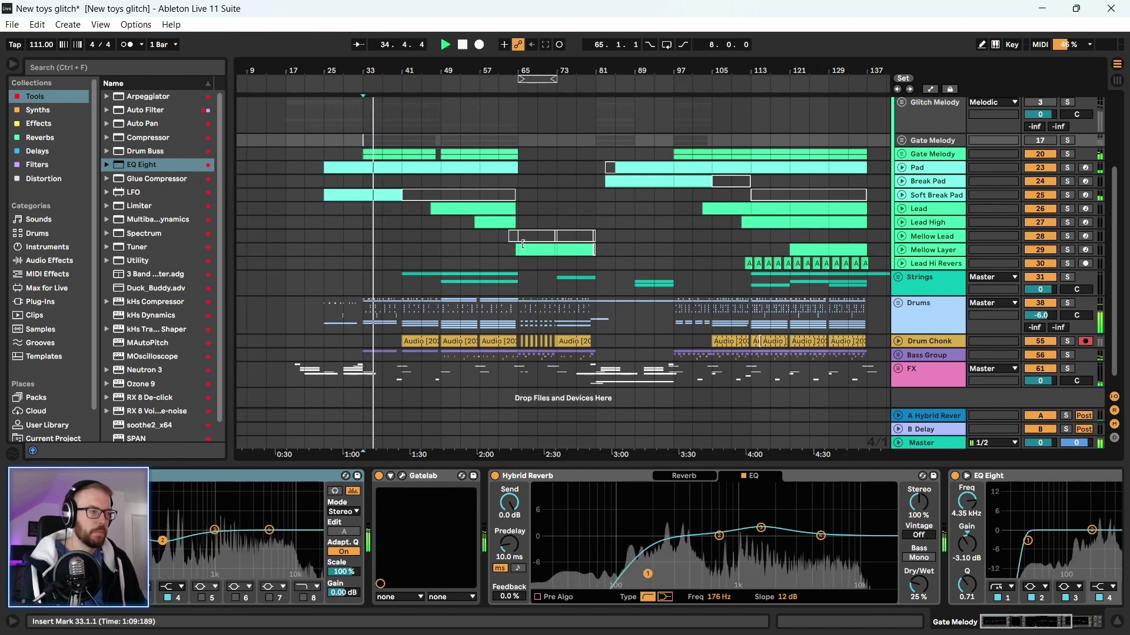
Unfold the Gate Melody subgroup and inspect the Utility, Hybrid Reverb and EQ Eight in its effect chain, playing from bar 33
left_click(927, 155)
key("space")
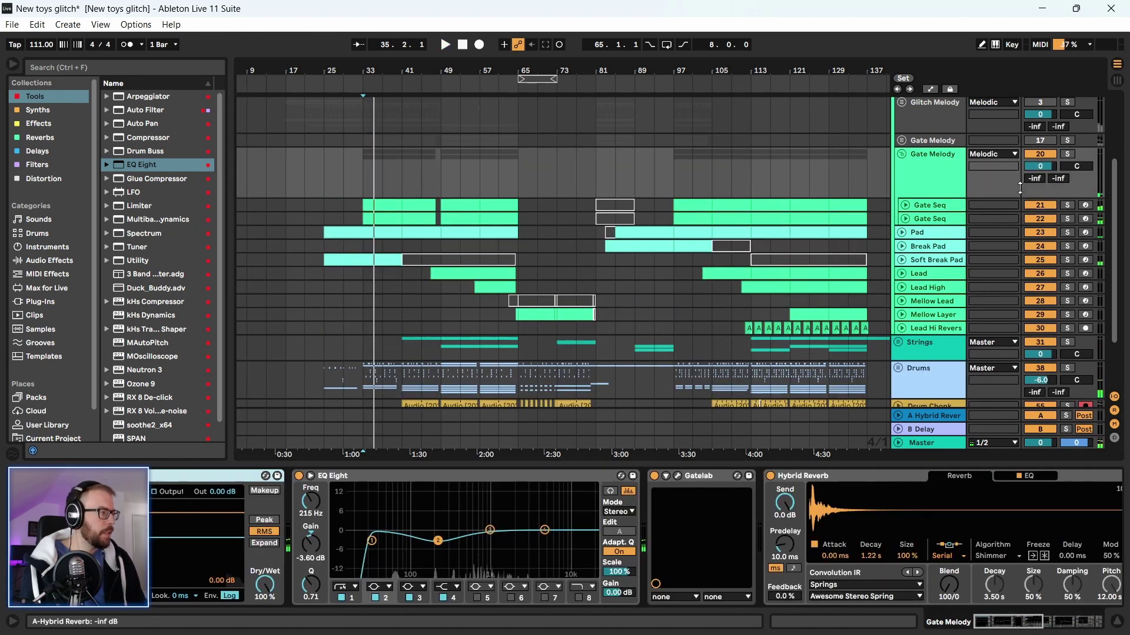
left_click(1027, 621)
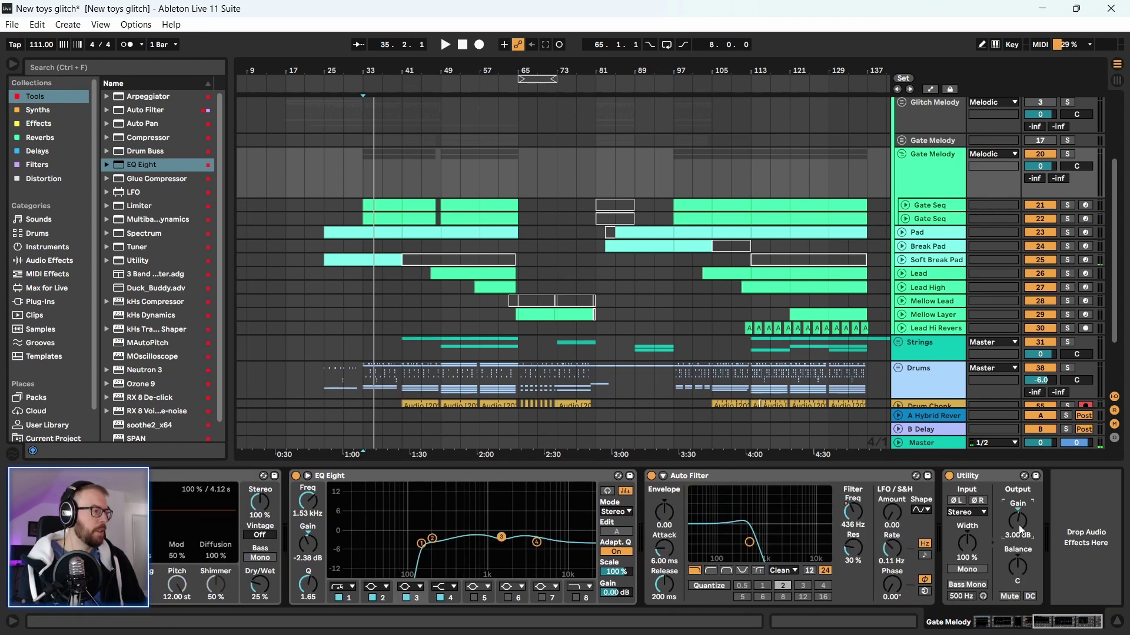
key("space")
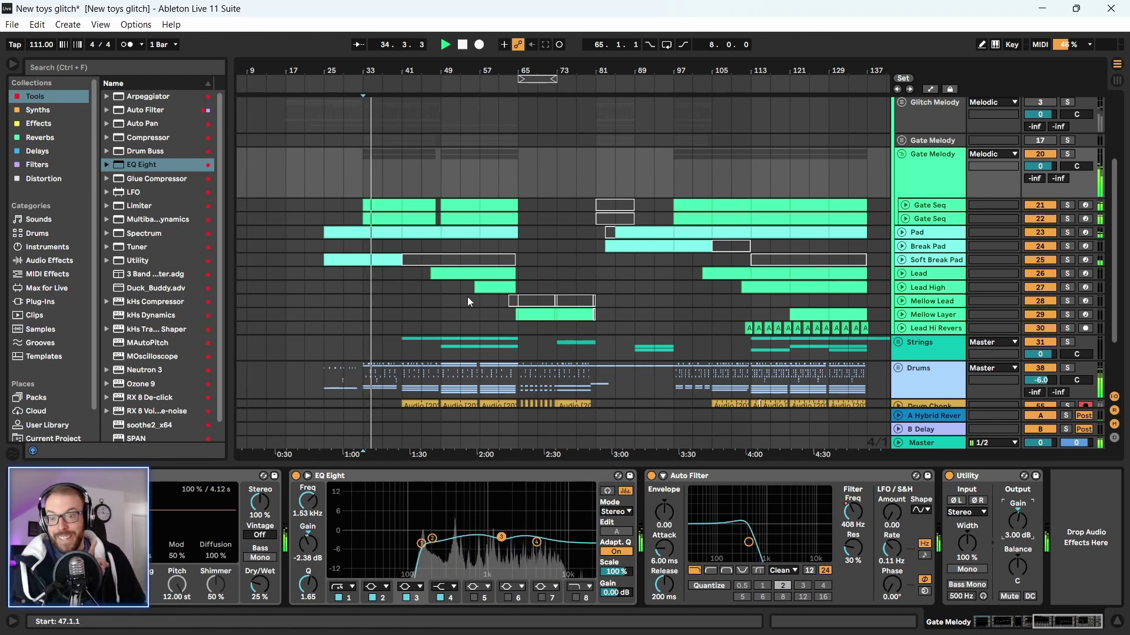
left_click(1050, 628)
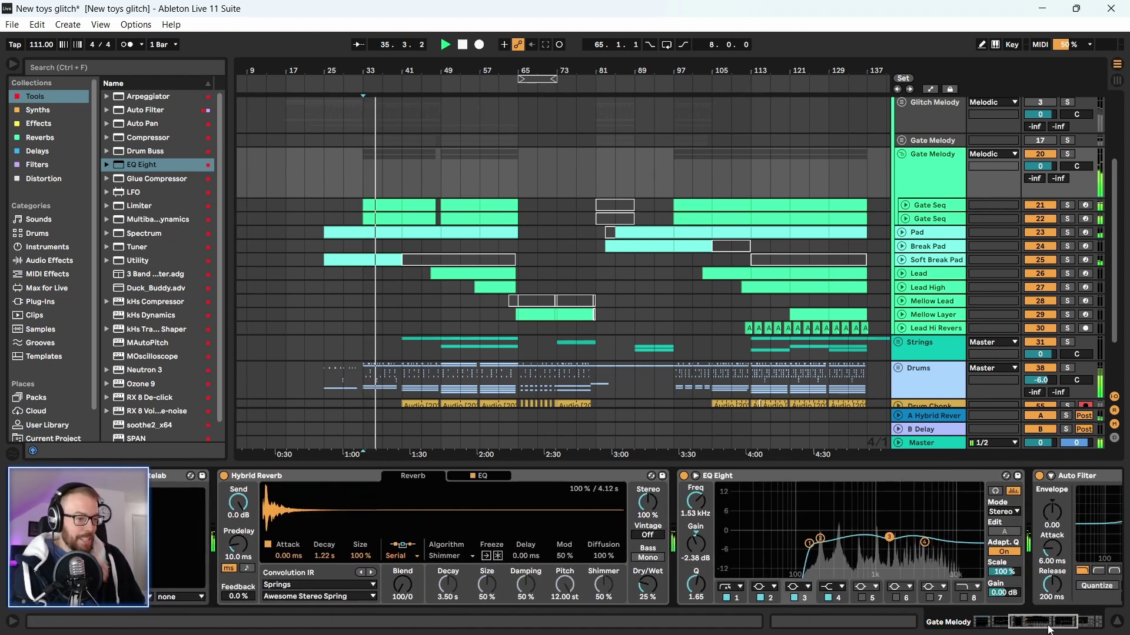
left_click_drag(1049, 629, 1047, 629)
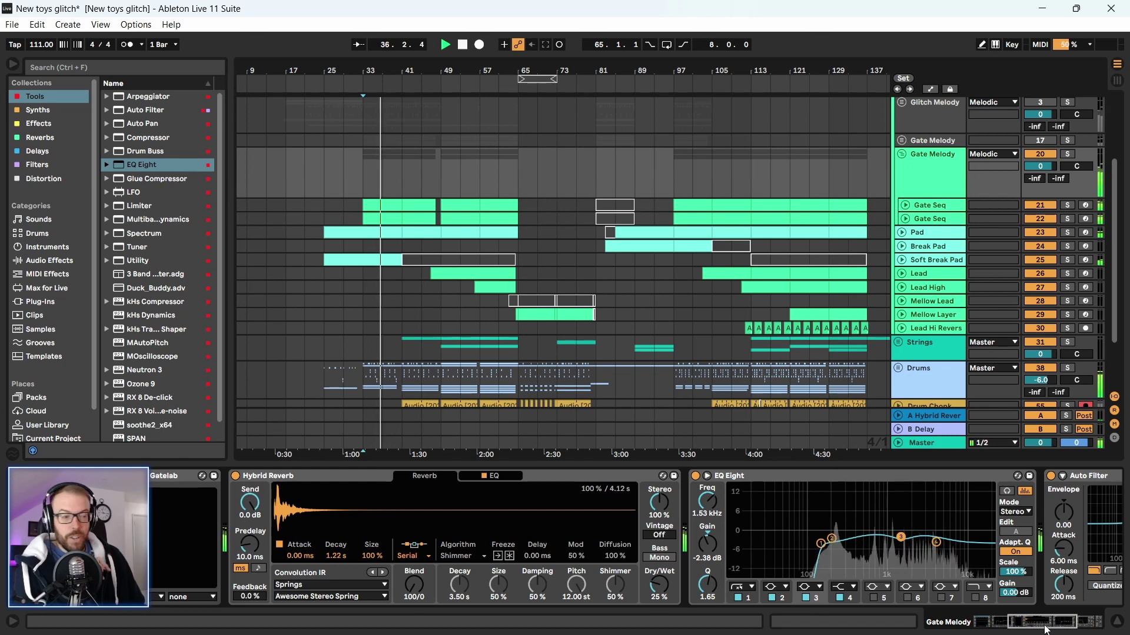
Open the Gate Melody subgroup's Gatelab plug-in window, view its gate pattern and version information, and close the window
left_click(202, 475)
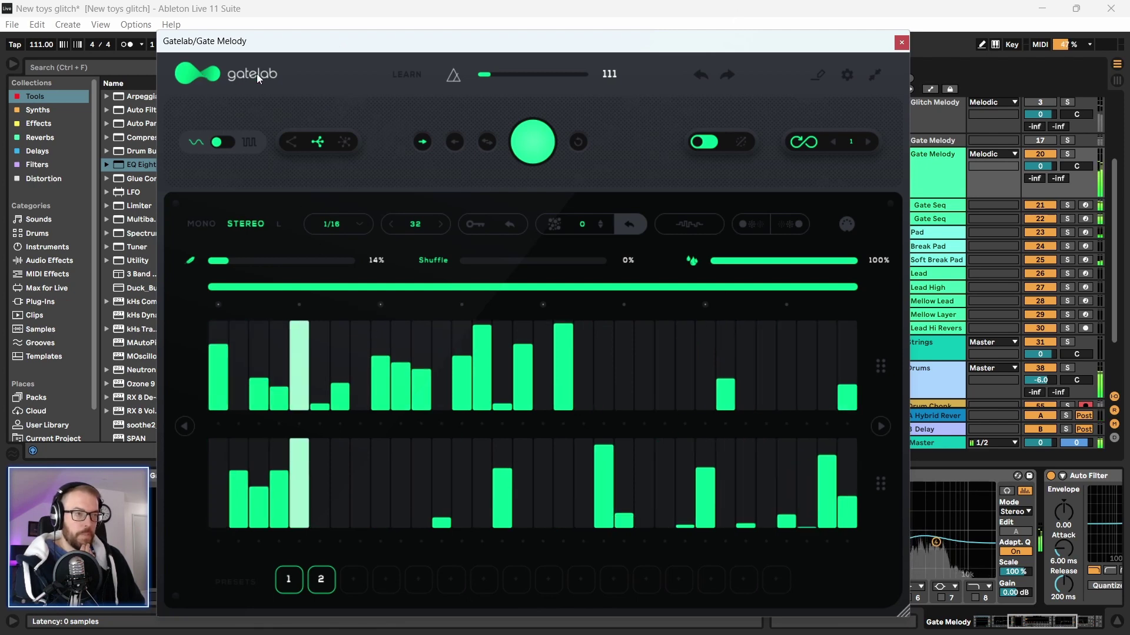
left_click(275, 72)
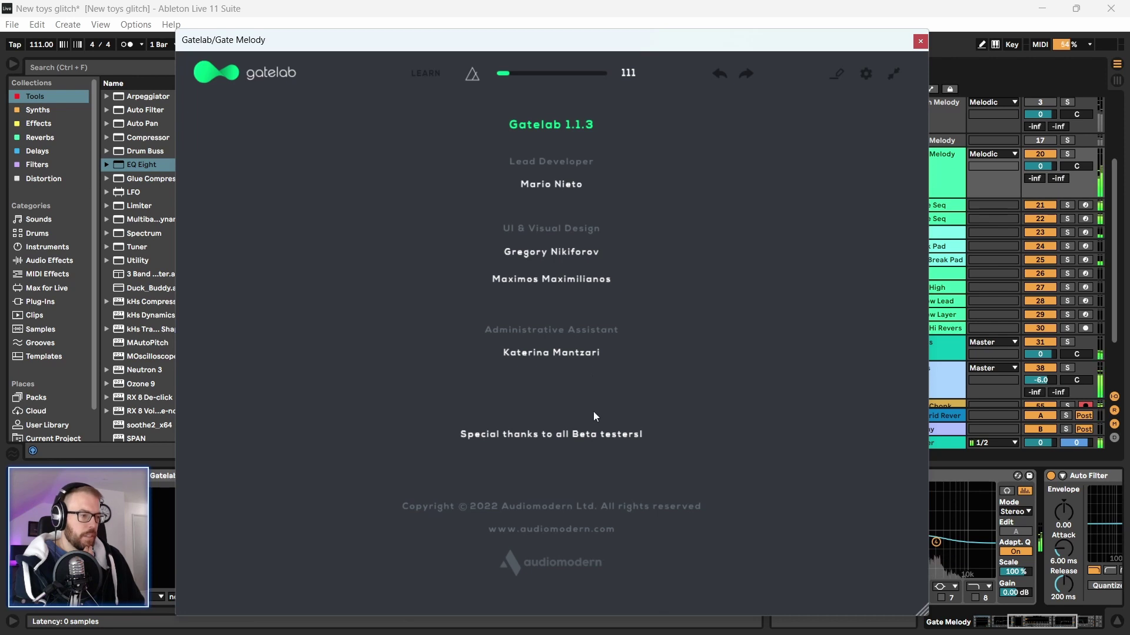
left_click(209, 70)
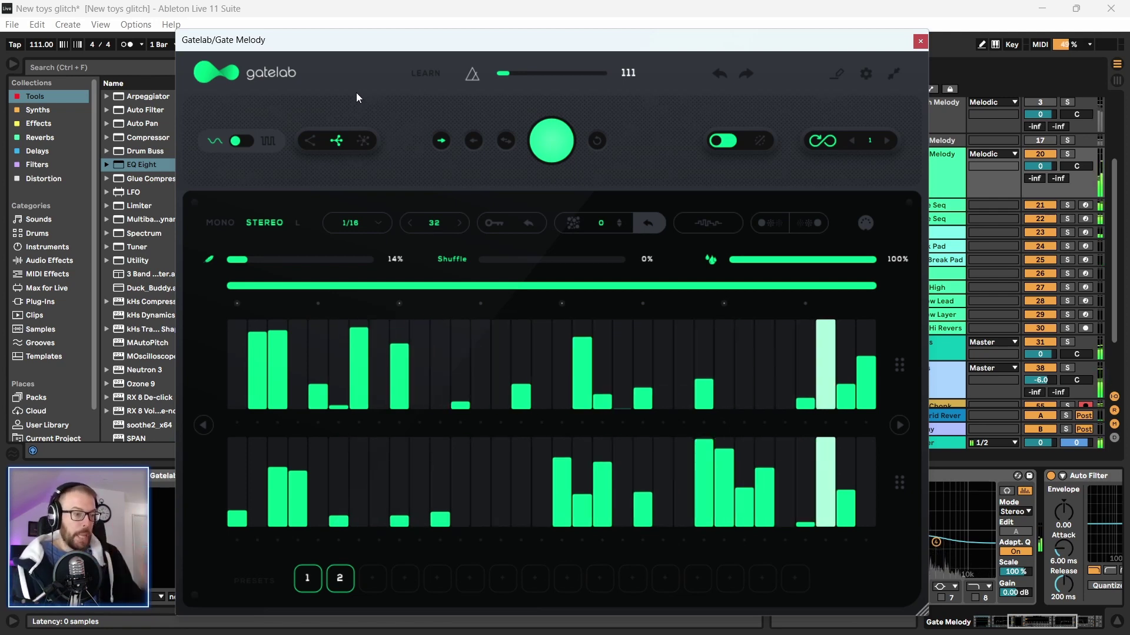
left_click(919, 41)
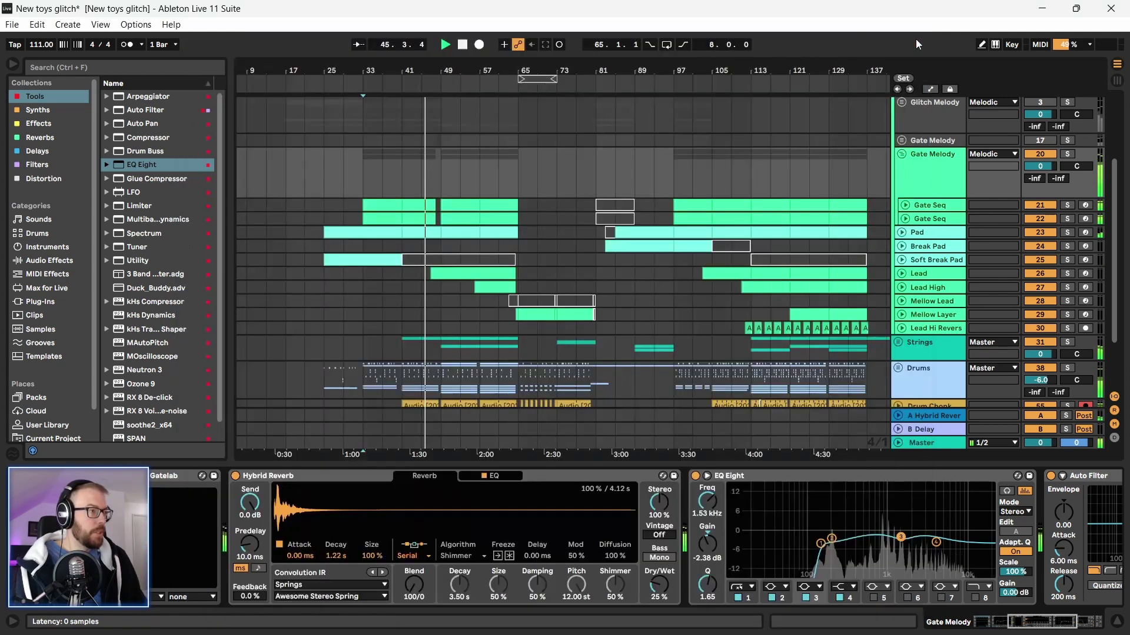
Replay from bar 33, review the Glitch Melody subgroup's tracks, and fold its Arp track and both the Glitch Melody and Gate Melody subgroups
left_click_drag(477, 61, 445, 62)
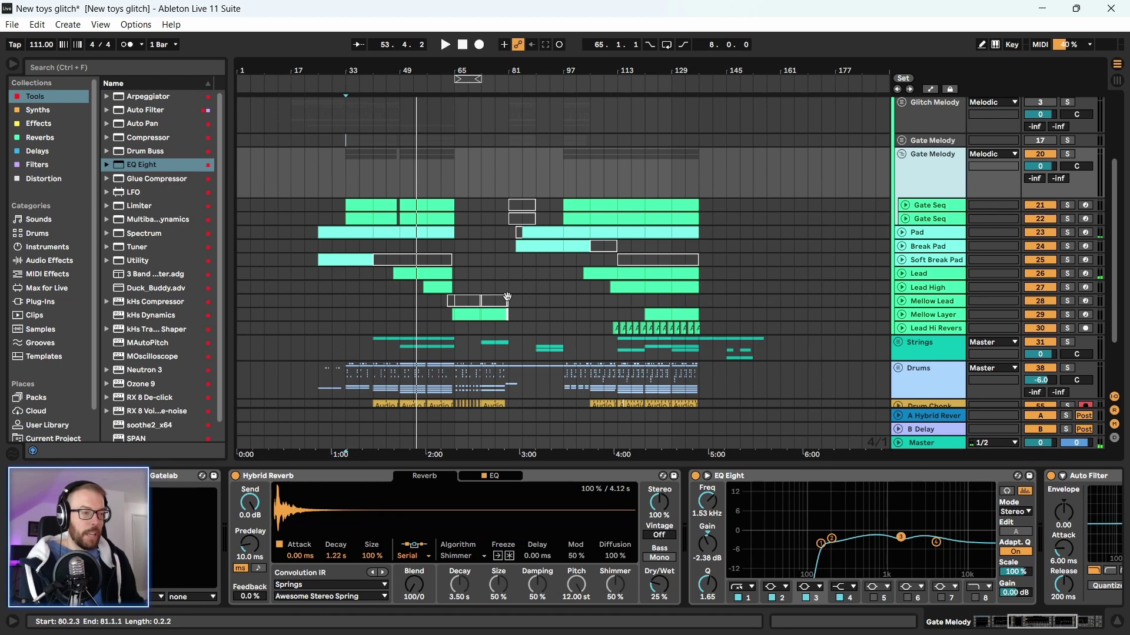
key("space")
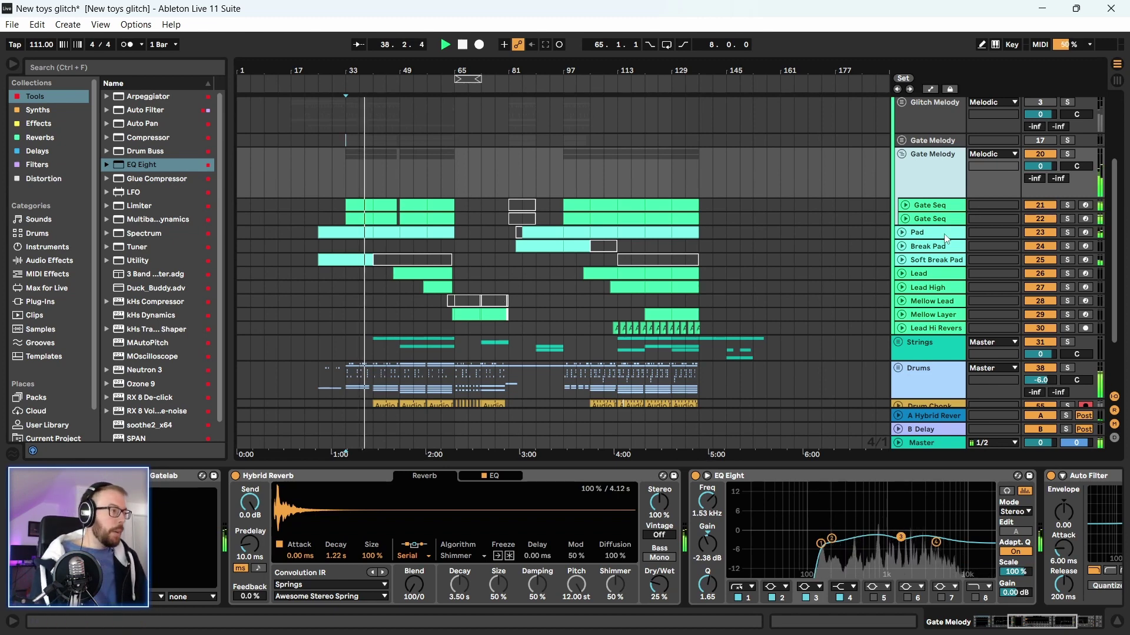
scroll(903, 169, "up", 2)
left_click(899, 136)
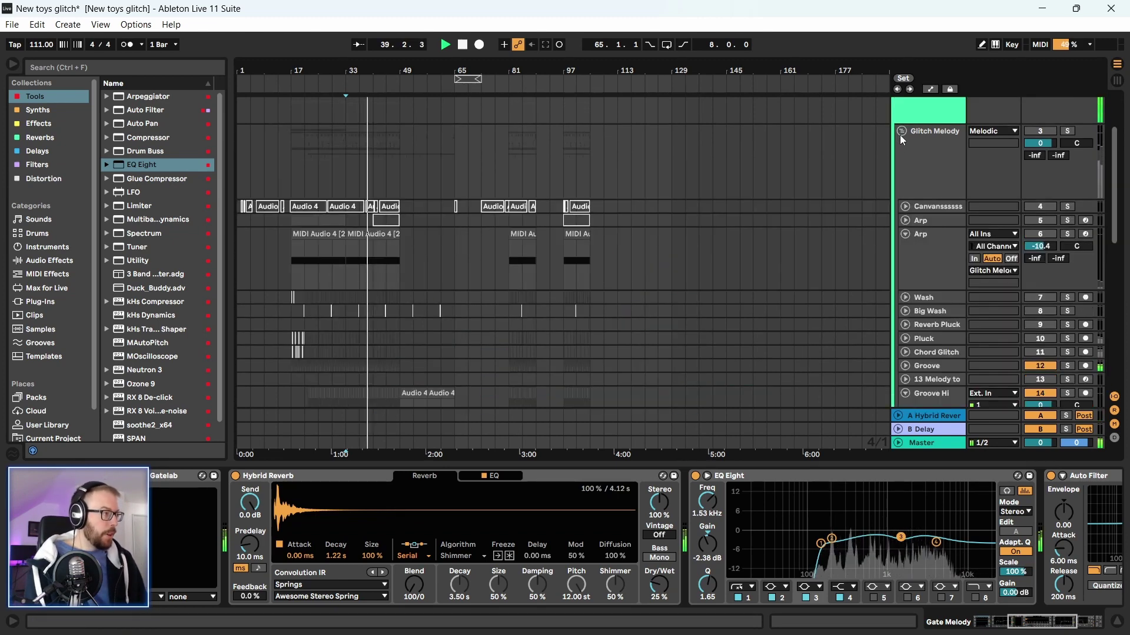
left_click(900, 137)
left_click(903, 130)
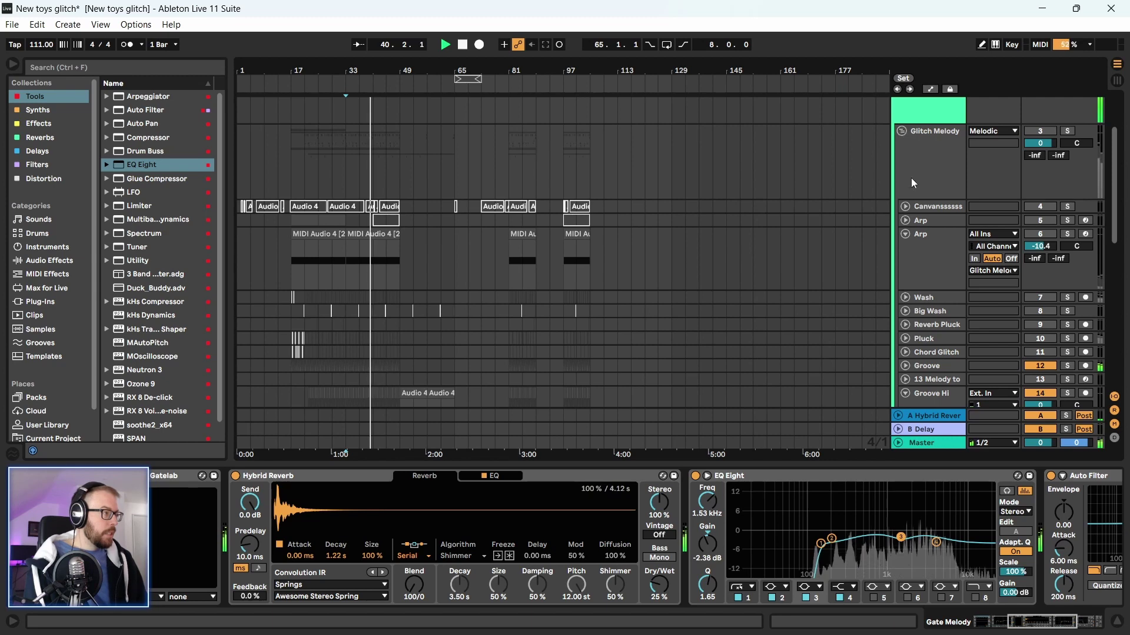
left_click(905, 234)
left_click(901, 131)
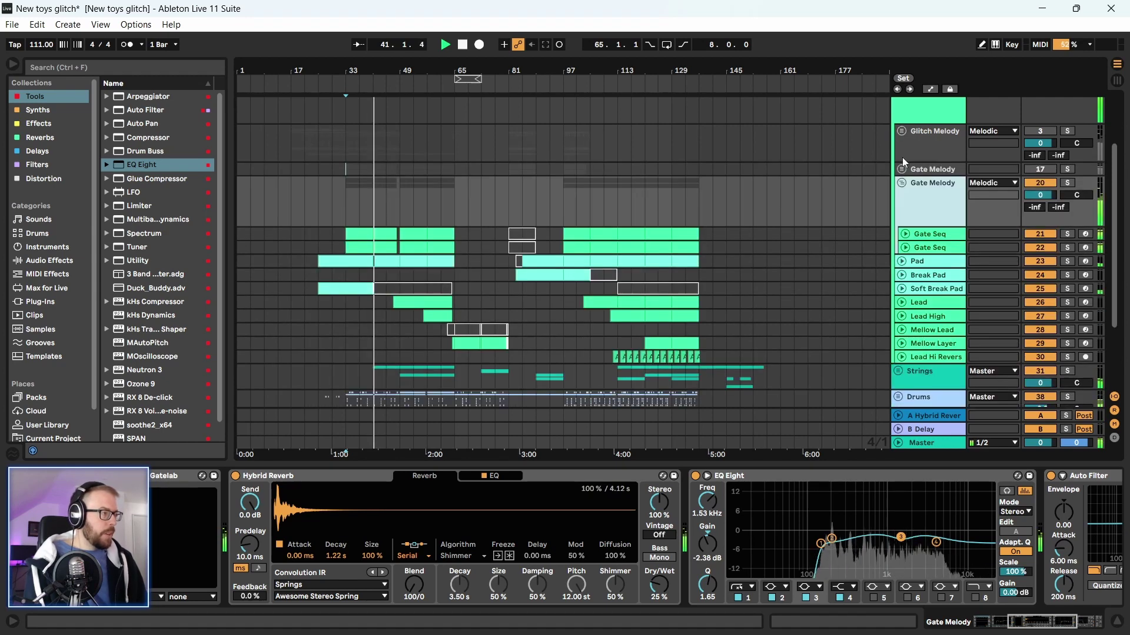
left_click(901, 181)
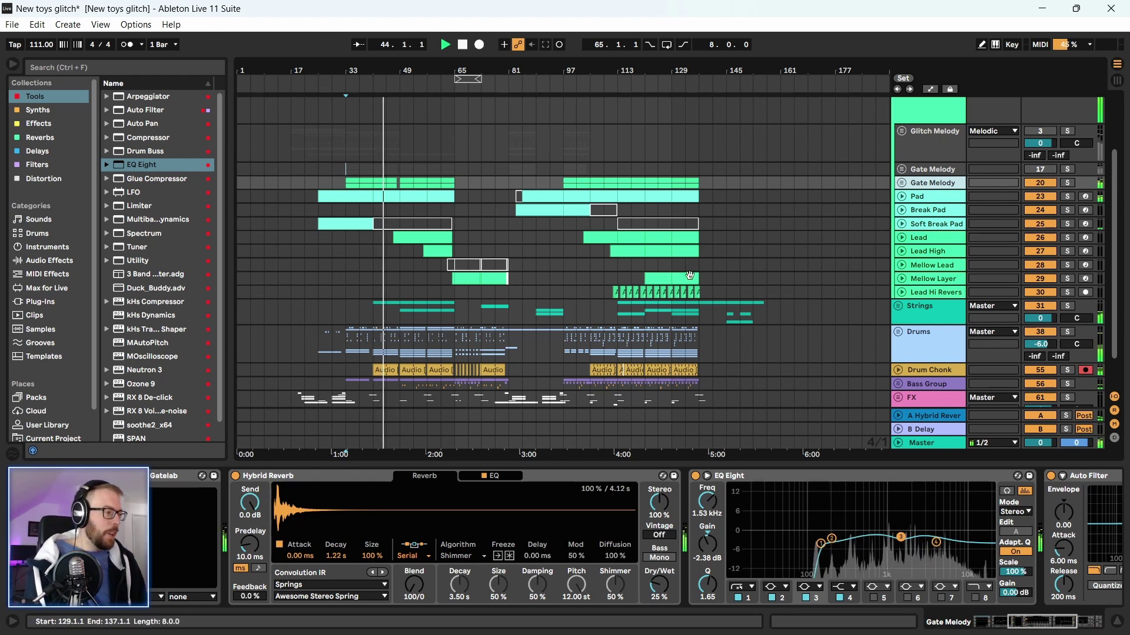
Unfold the Drums group, select bars 33 to 49 across the drum tracks and play that range as a loop
scroll(690, 274, "down", 2)
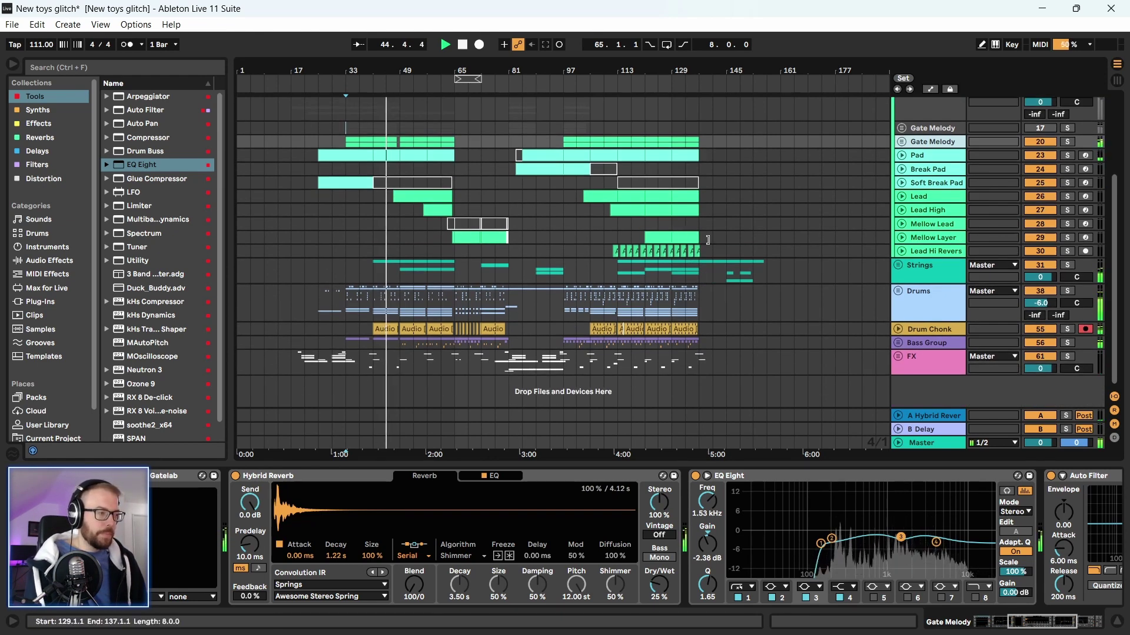
scroll(868, 248, "up", 2)
scroll(870, 253, "down", 2)
key("space")
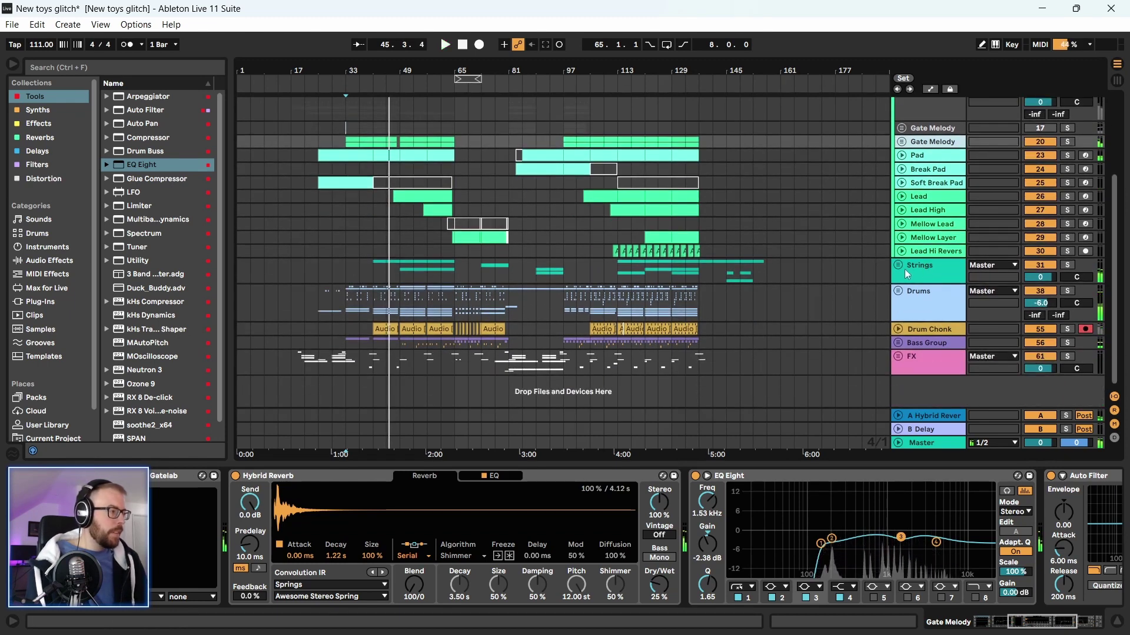
left_click(898, 292)
scroll(471, 238, "down", 3)
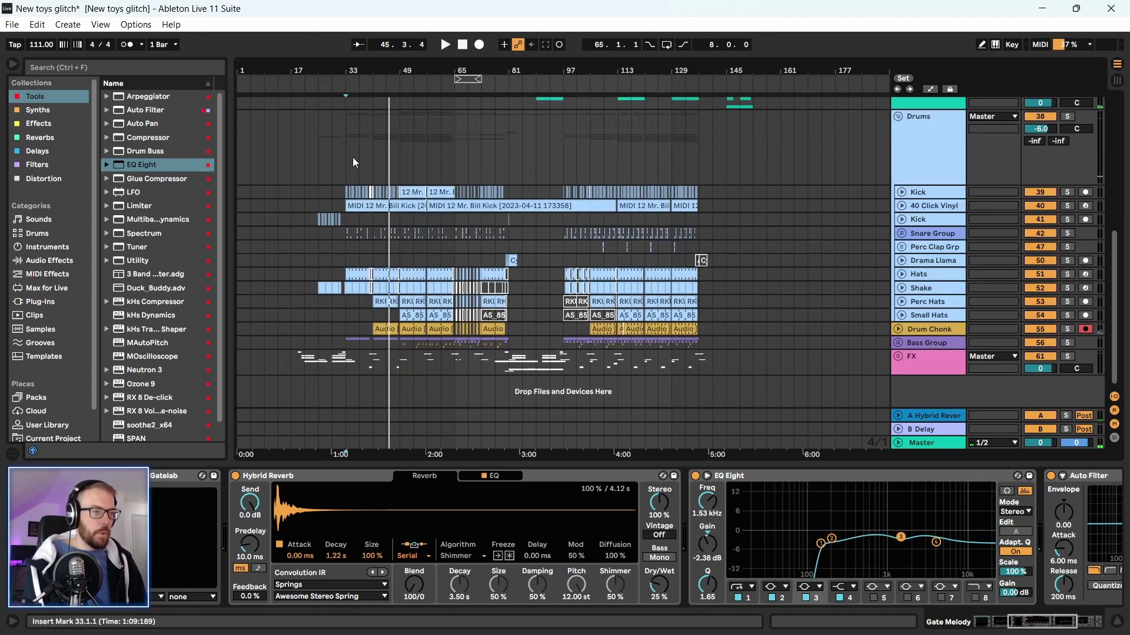
left_click_drag(348, 156, 399, 333)
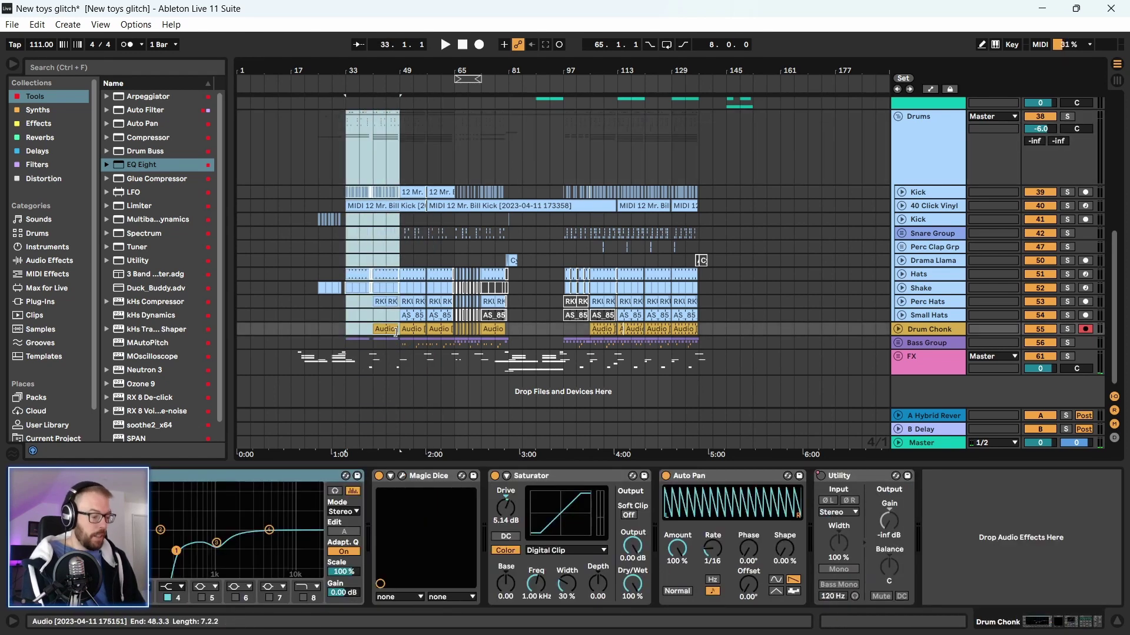
key("ctrl+l")
key("space")
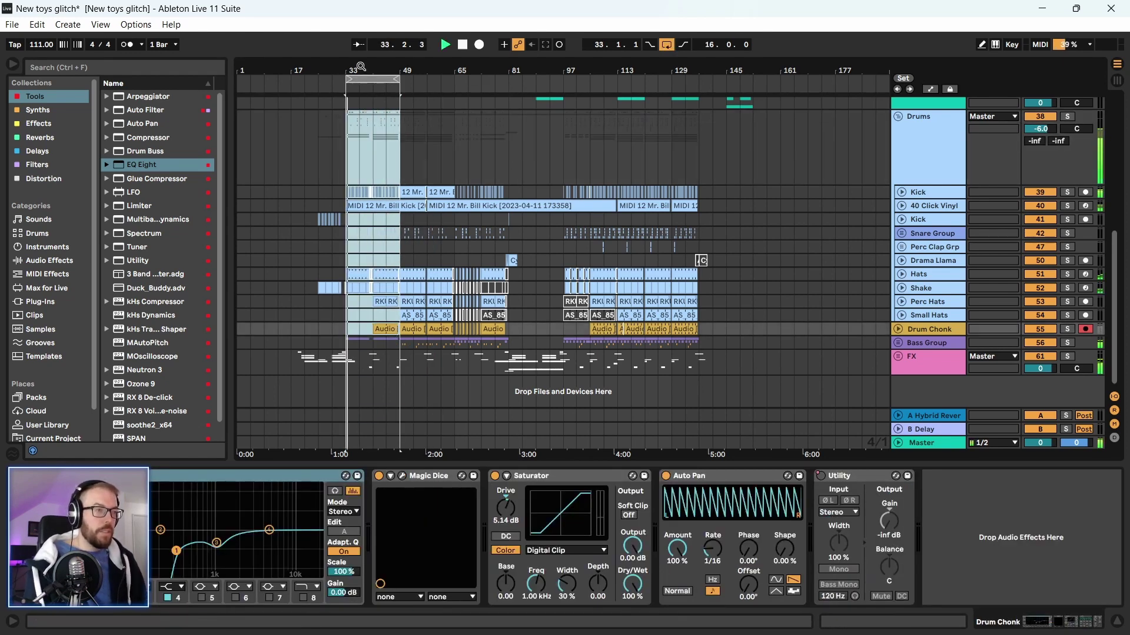
key("plus")
Shorten the loop to bars 41 to 49 and listen to it with the Drums group soloed, ending with the group unsoloed
left_click(1067, 117)
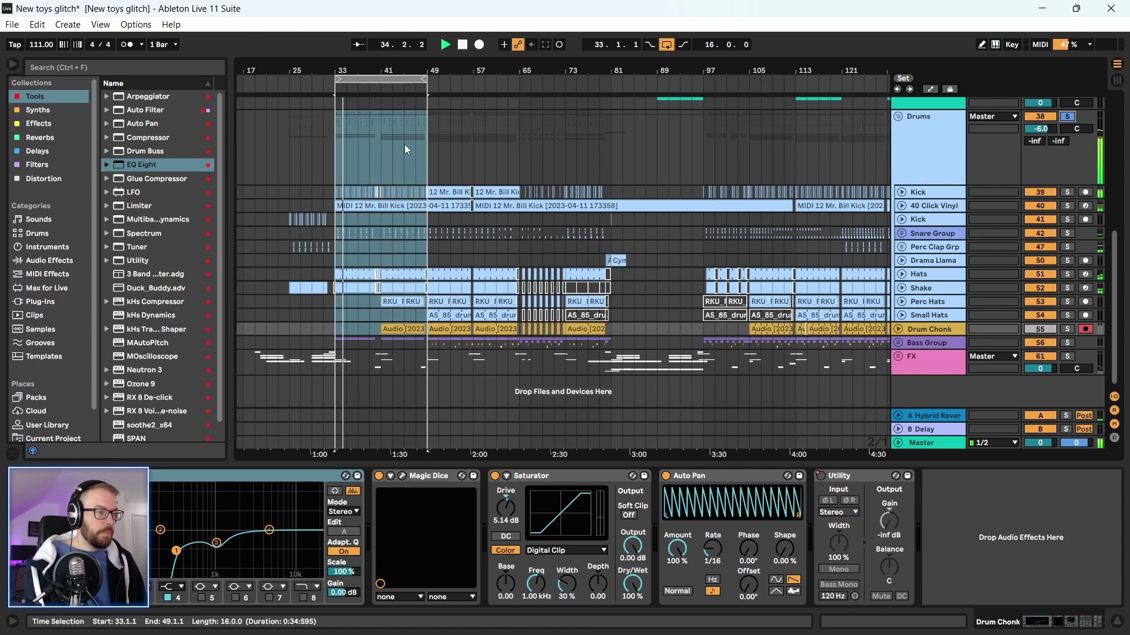
left_click_drag(339, 81, 389, 79)
key("plus")
key("plus")
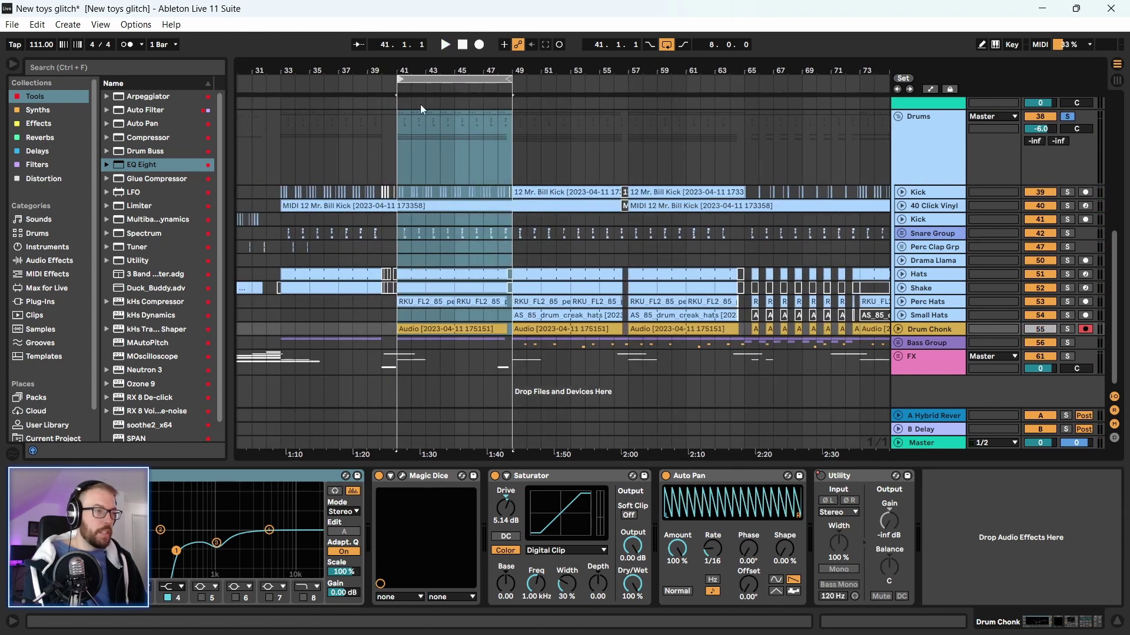
left_click(399, 169)
key("space")
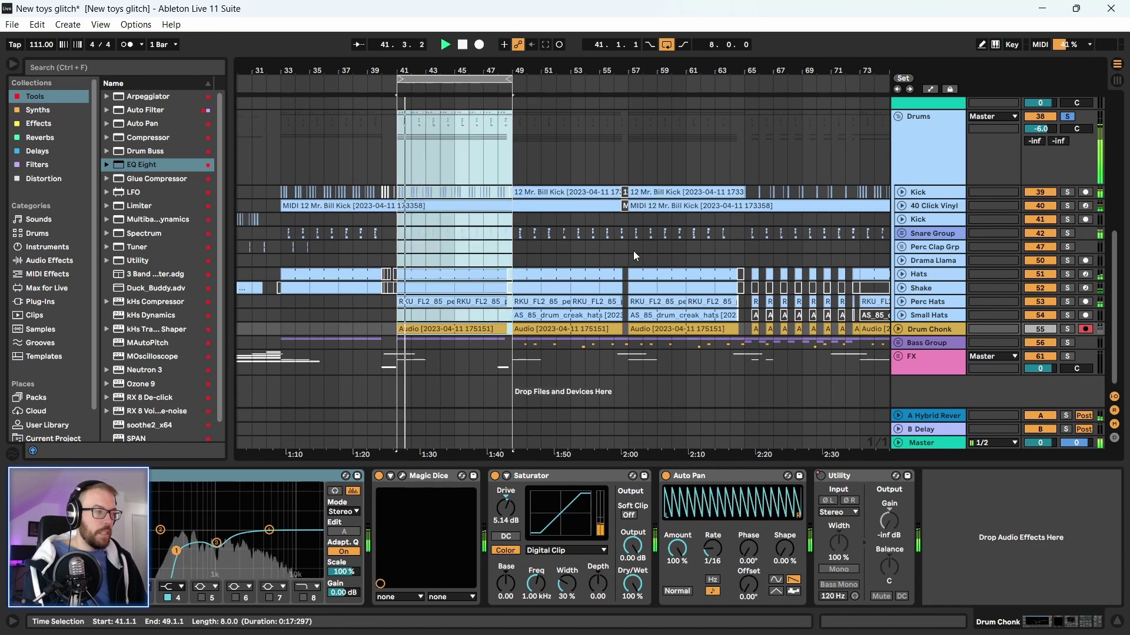
key("space")
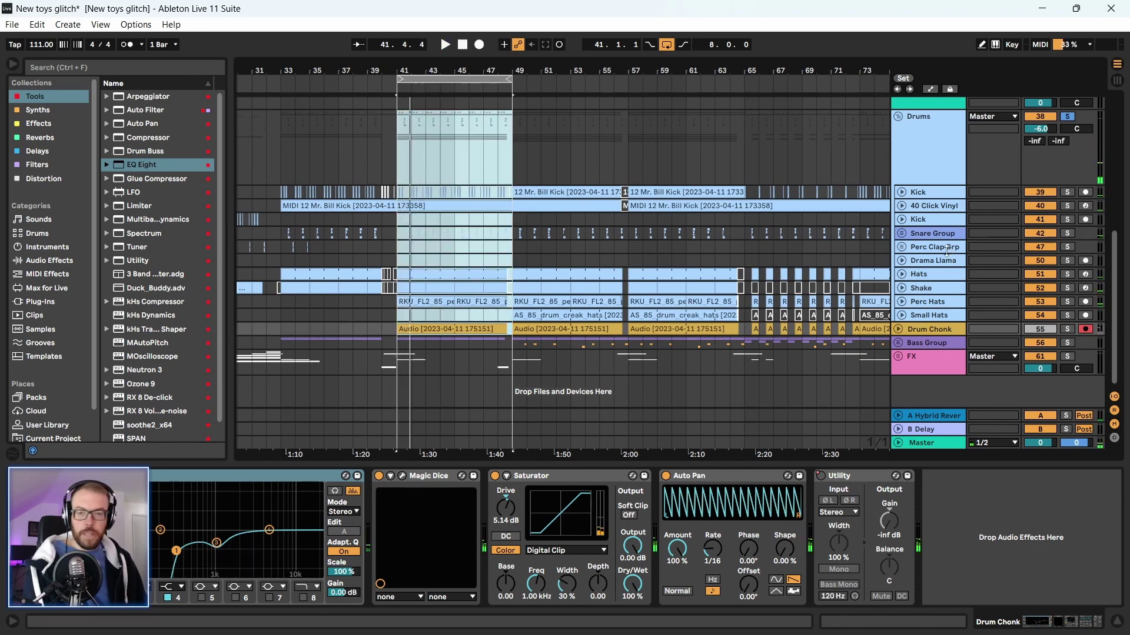
key("space")
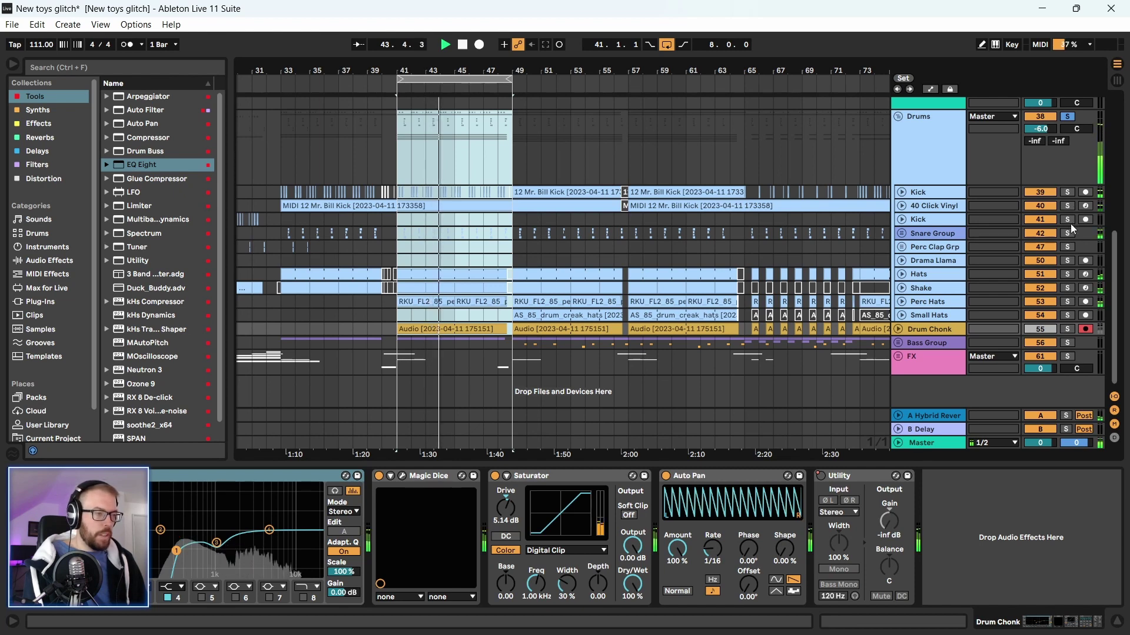
left_click(1066, 117)
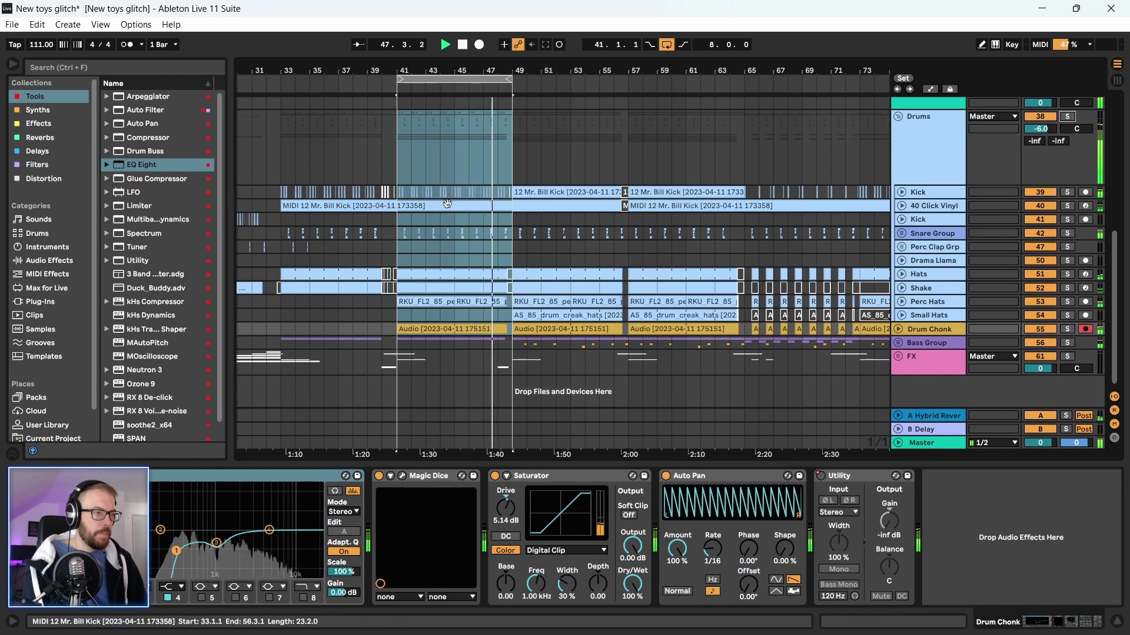
Solo the Perc Hats track, lower its volume to -5.3 dB, and leave the track unsoloed and folded
left_click(1067, 301)
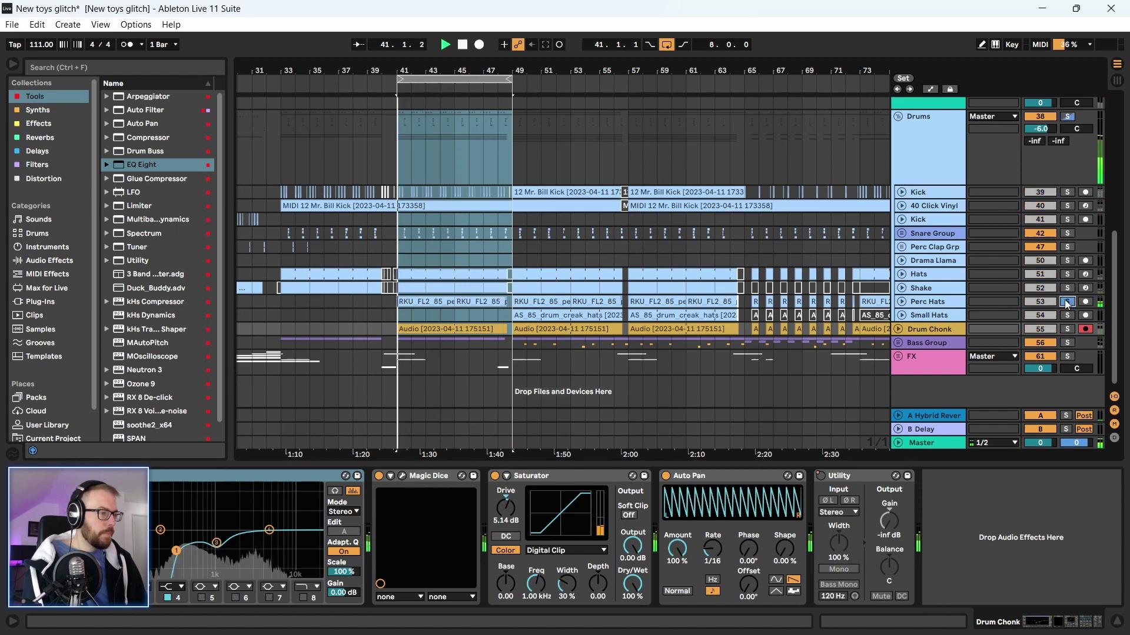
left_click(901, 302)
left_click(1048, 244)
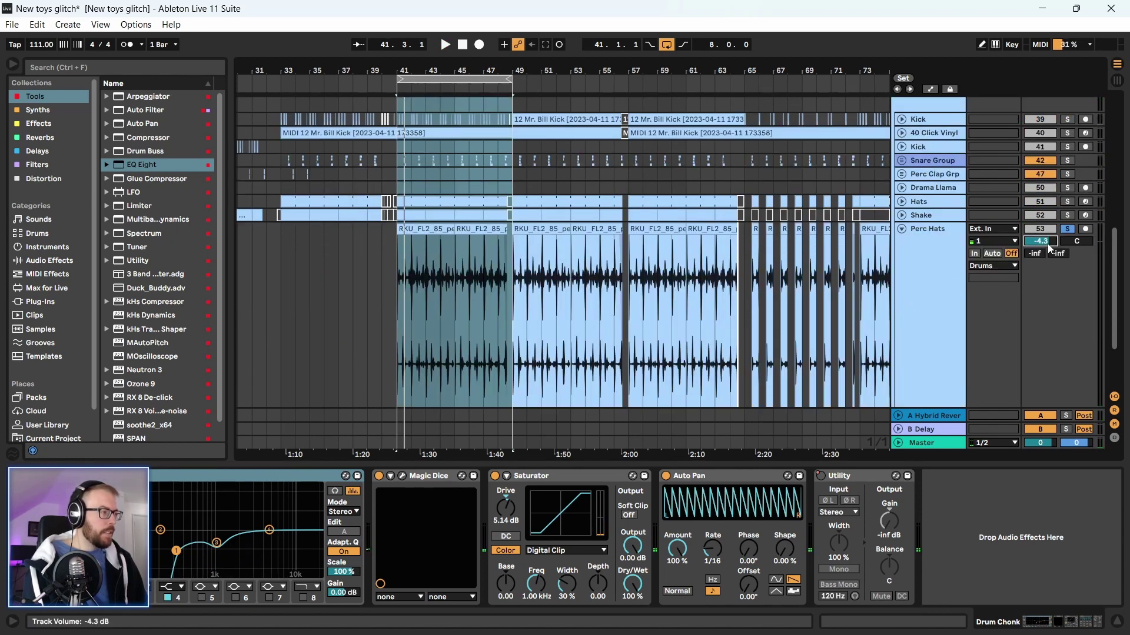
key("space")
left_click(1067, 228)
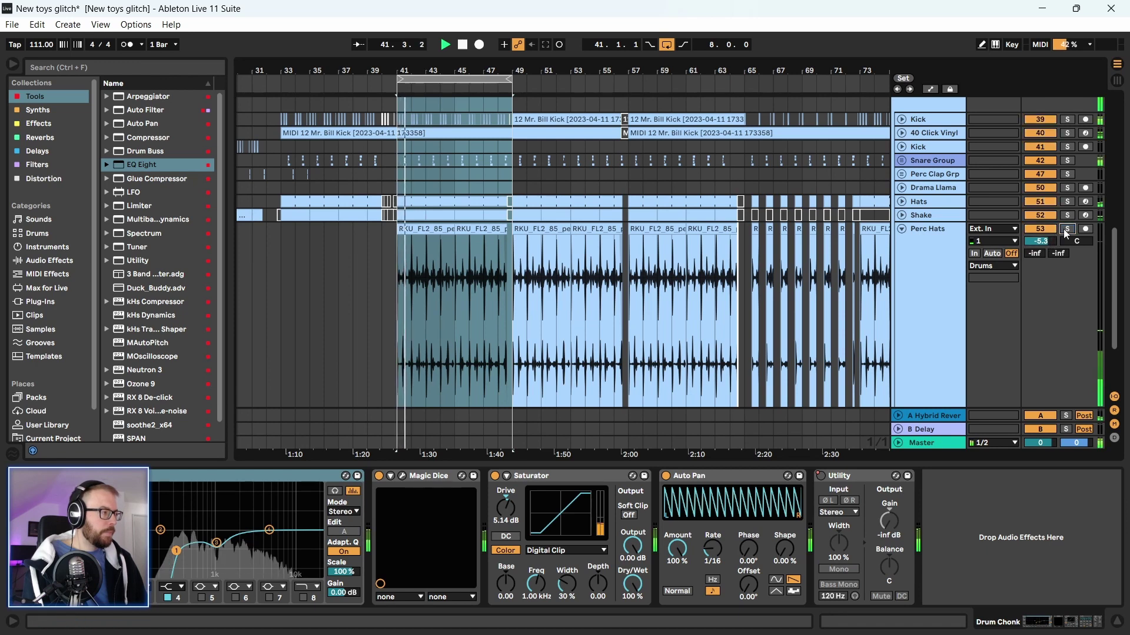
left_click(902, 229)
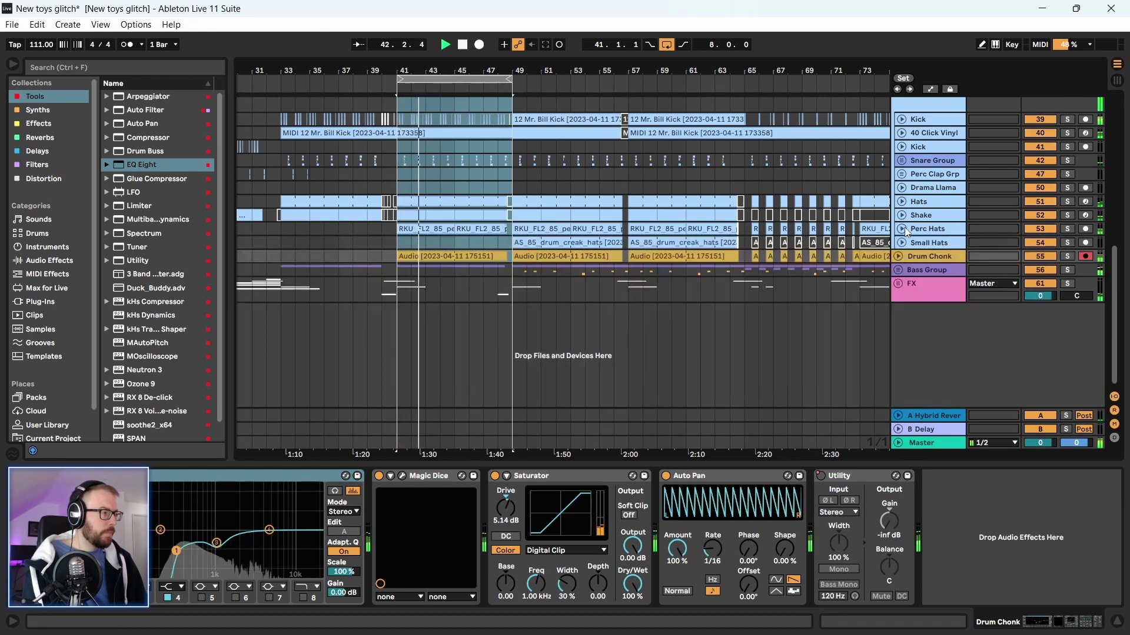
Audition the Hats track solo and in the mix, check its volume and device chain, and leave it folded
scroll(909, 253, "up", 1)
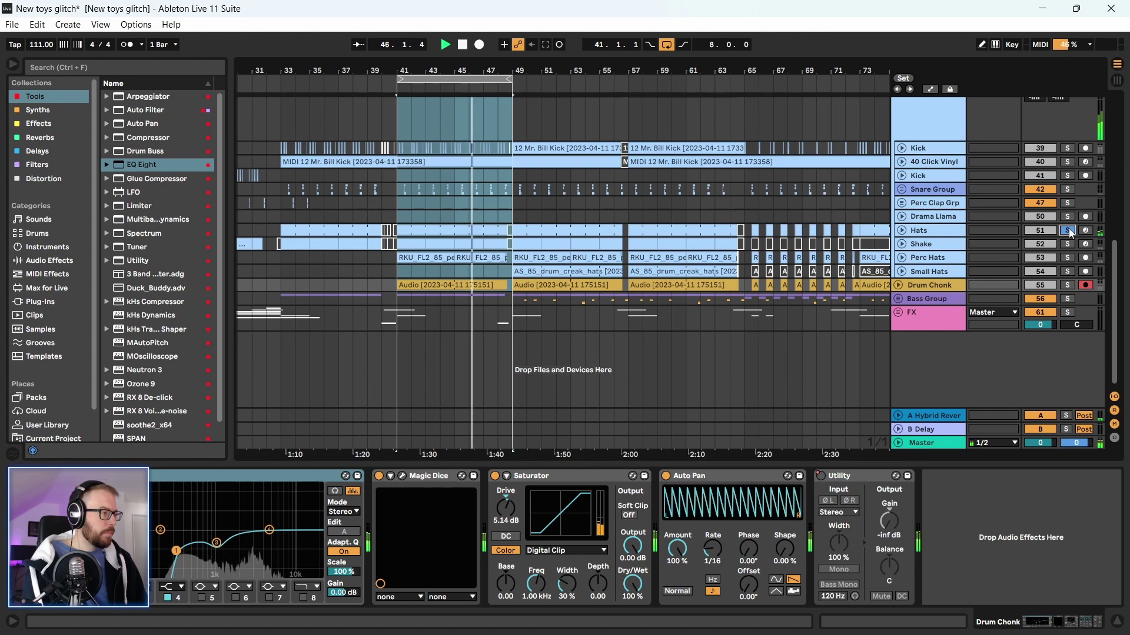
left_click(922, 234)
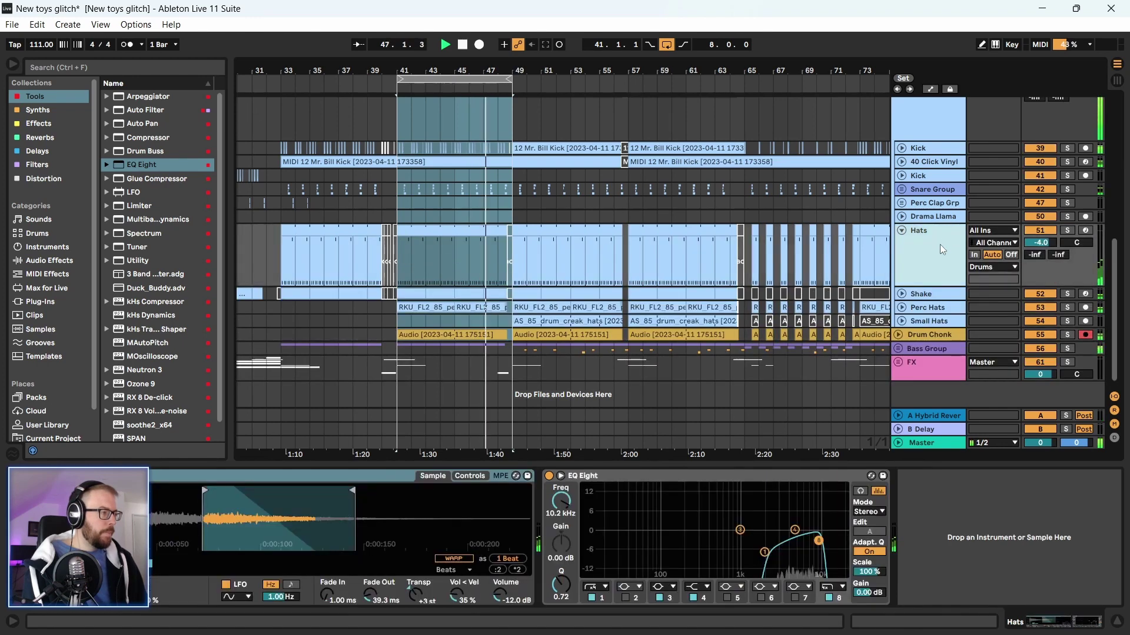
scroll(1048, 243, "down", 1)
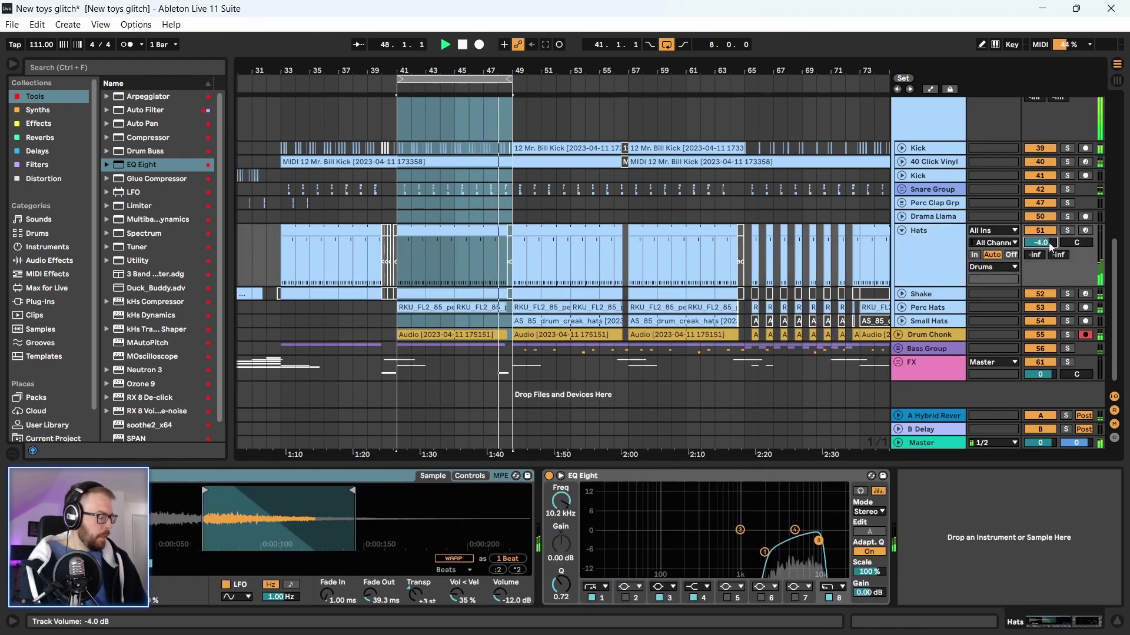
left_click(912, 234)
scroll(613, 125, "up", 2)
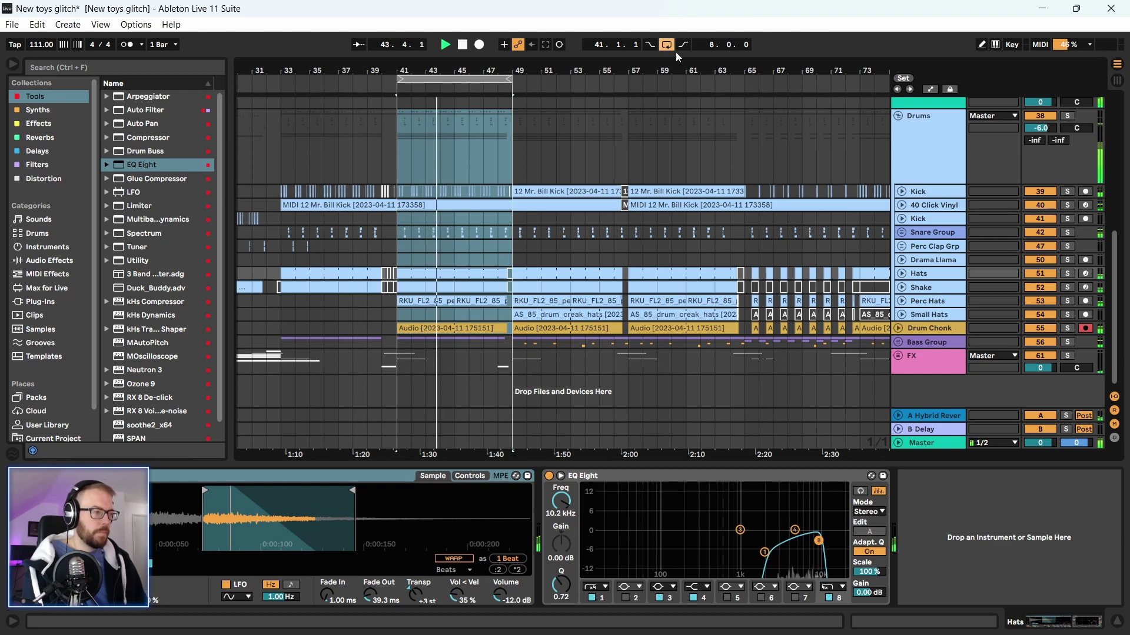
Try to delete the EQ Eight at the end of the Drums group's device chain
left_click(942, 131)
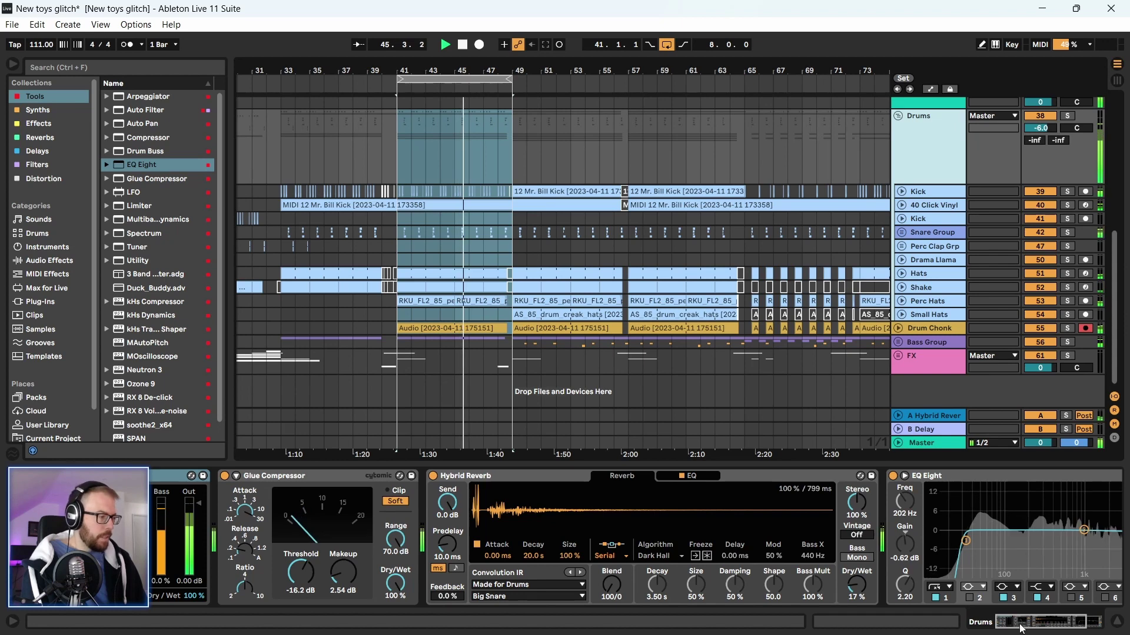
left_click(1103, 623)
left_click(724, 476)
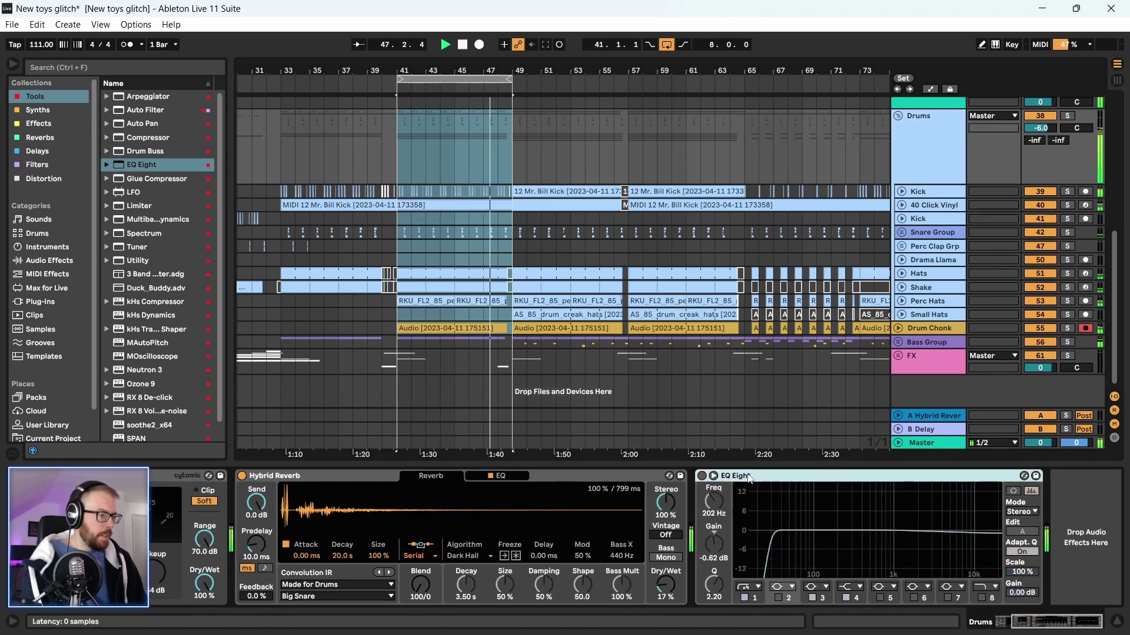
key("Delete")
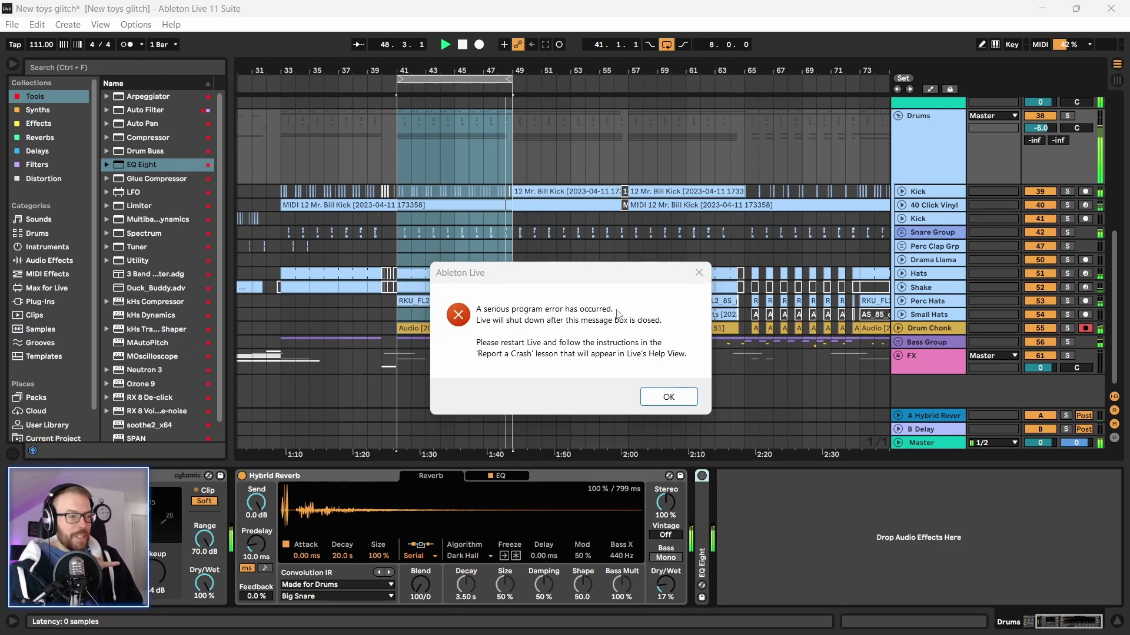
Dismiss the program error, restart Ableton Live, and recover the New toys glitch set
left_click_drag(579, 281, 553, 206)
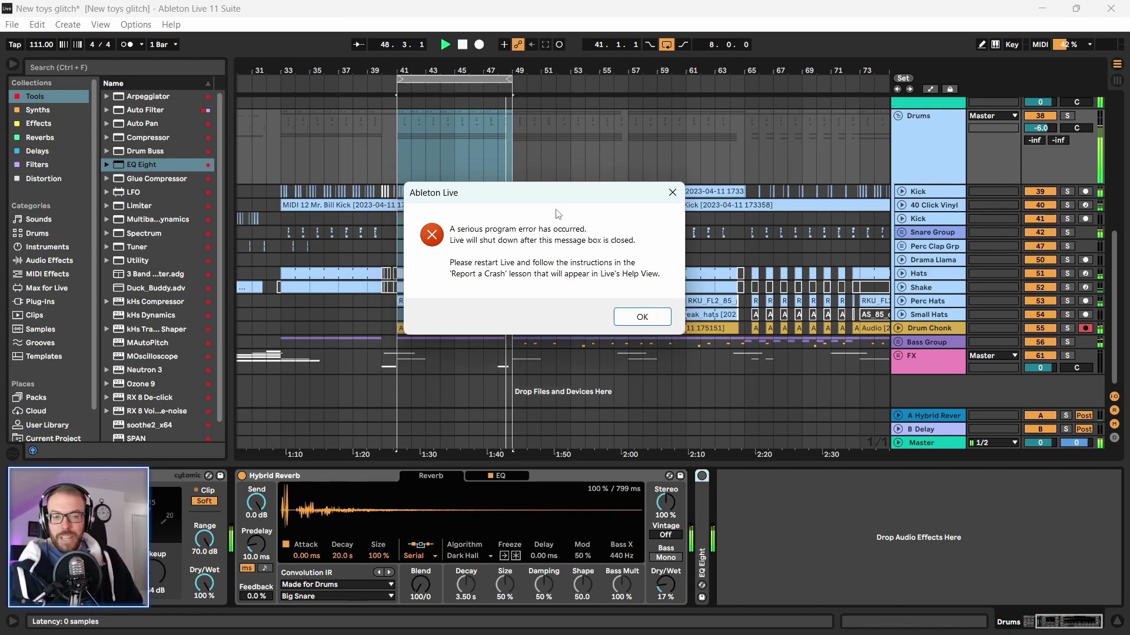
left_click(644, 320)
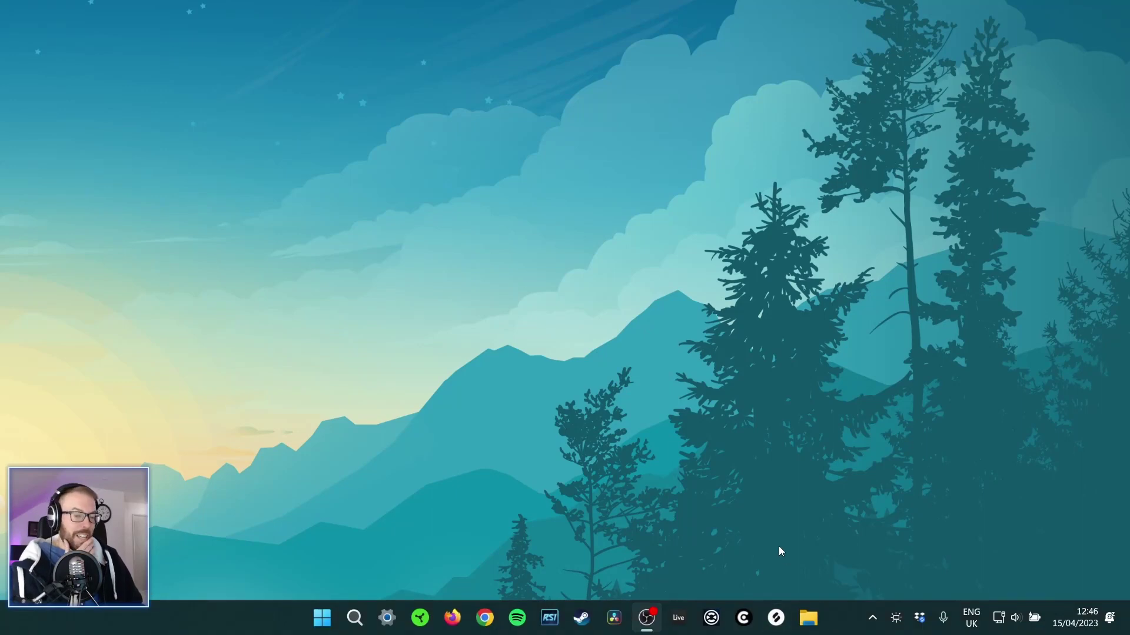
mouse_move(847, 634)
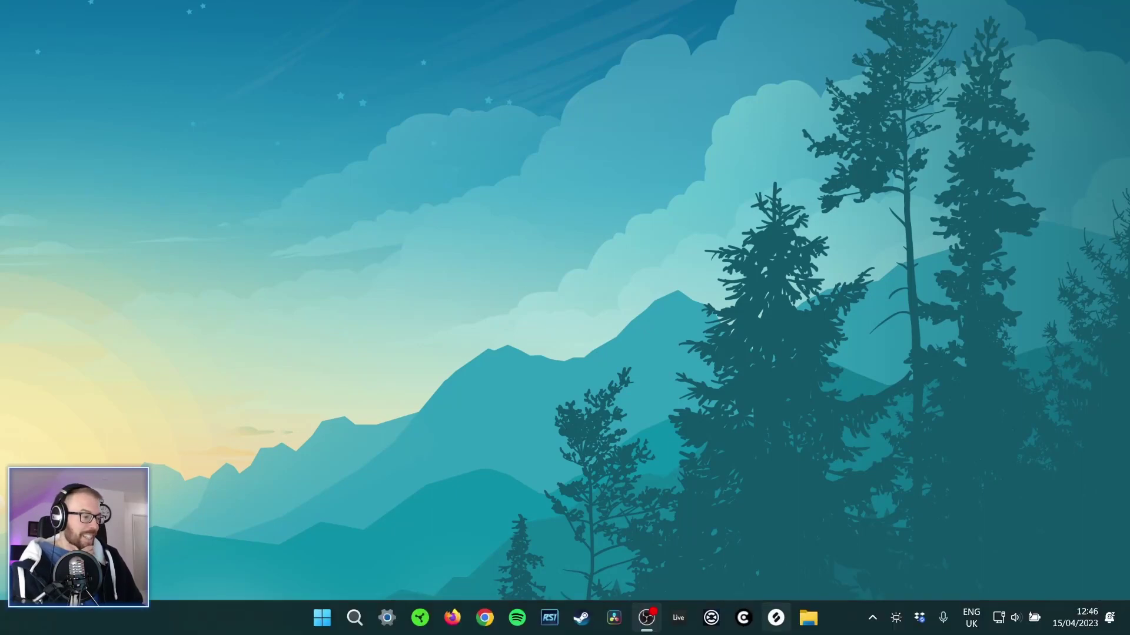
left_click(770, 634)
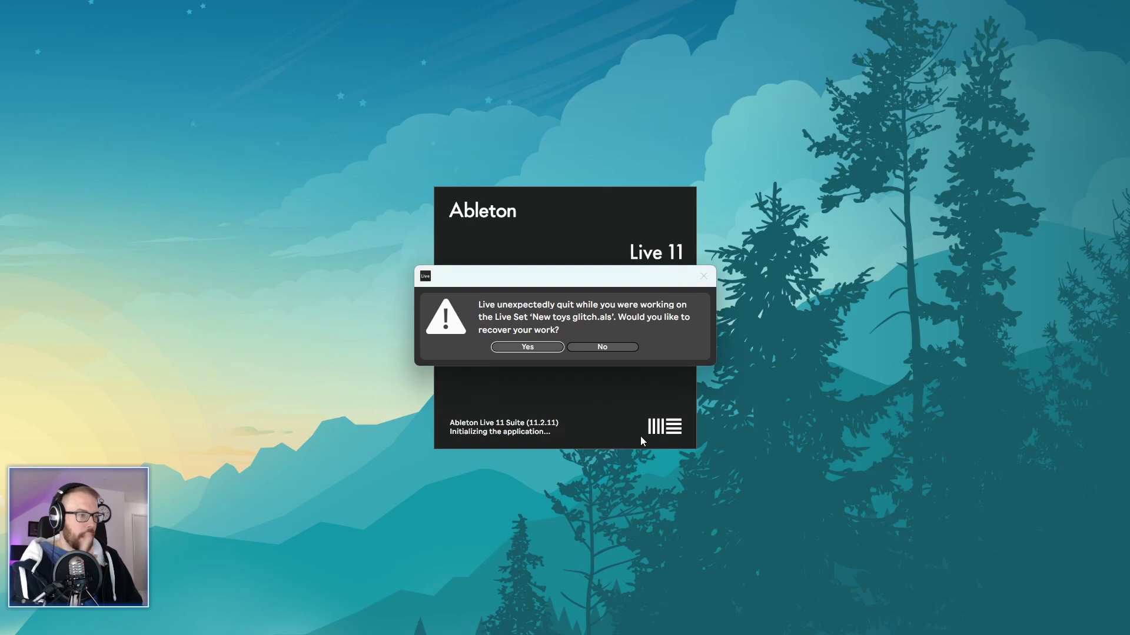
left_click(535, 347)
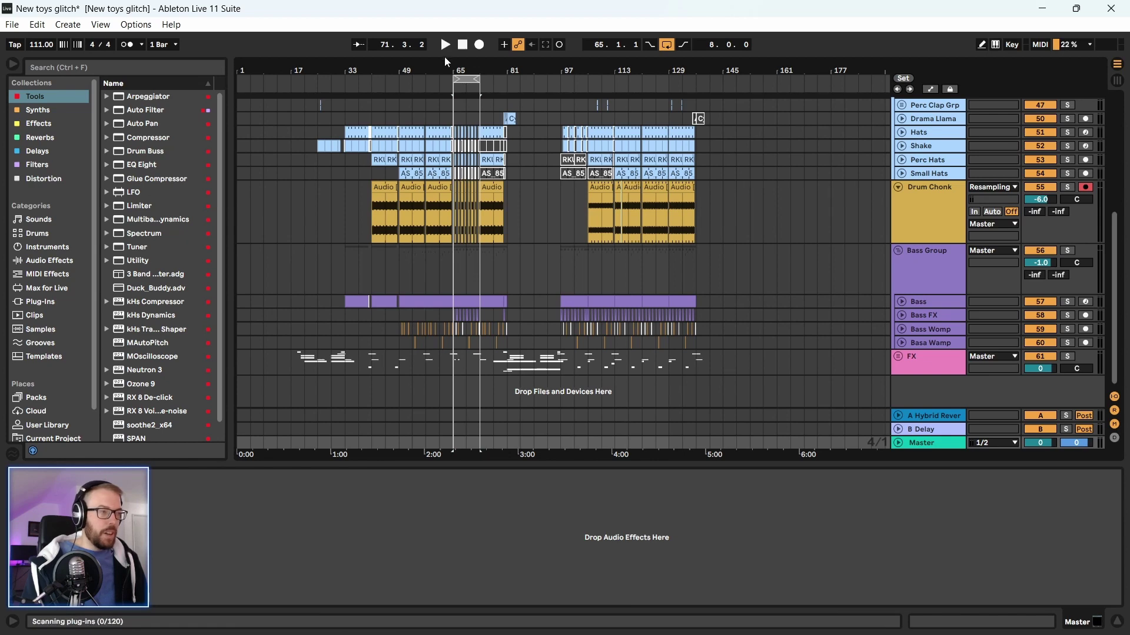
Unfold the Melodic group, check the Gate Melody group's tracks and device chain, and fold Gate Melody
left_click_drag(440, 63, 440, 66)
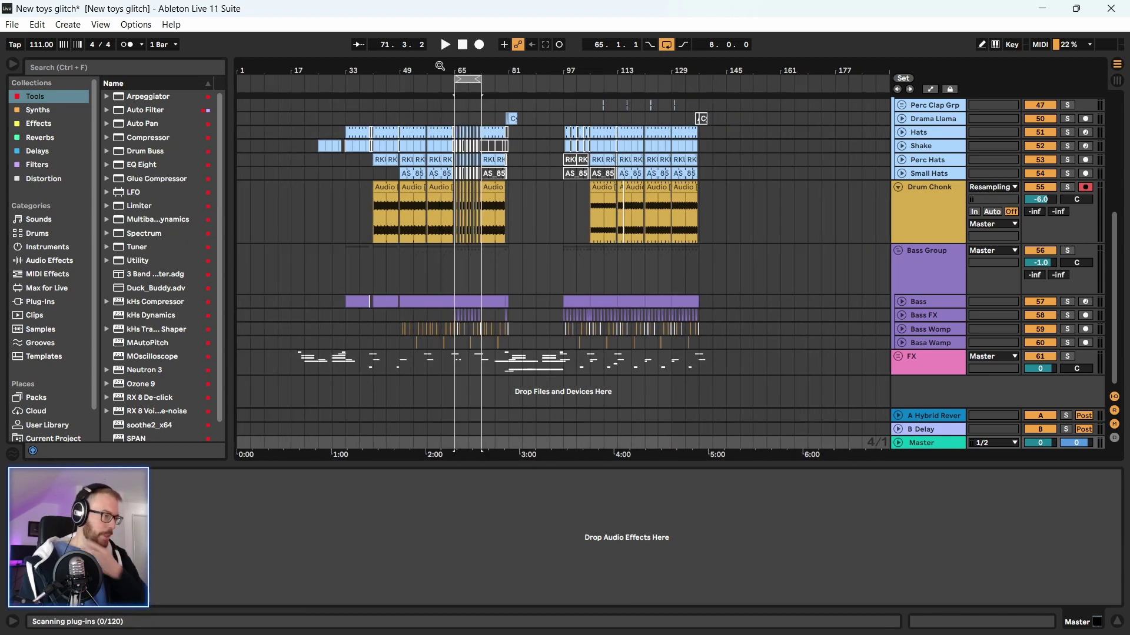
left_click(346, 260)
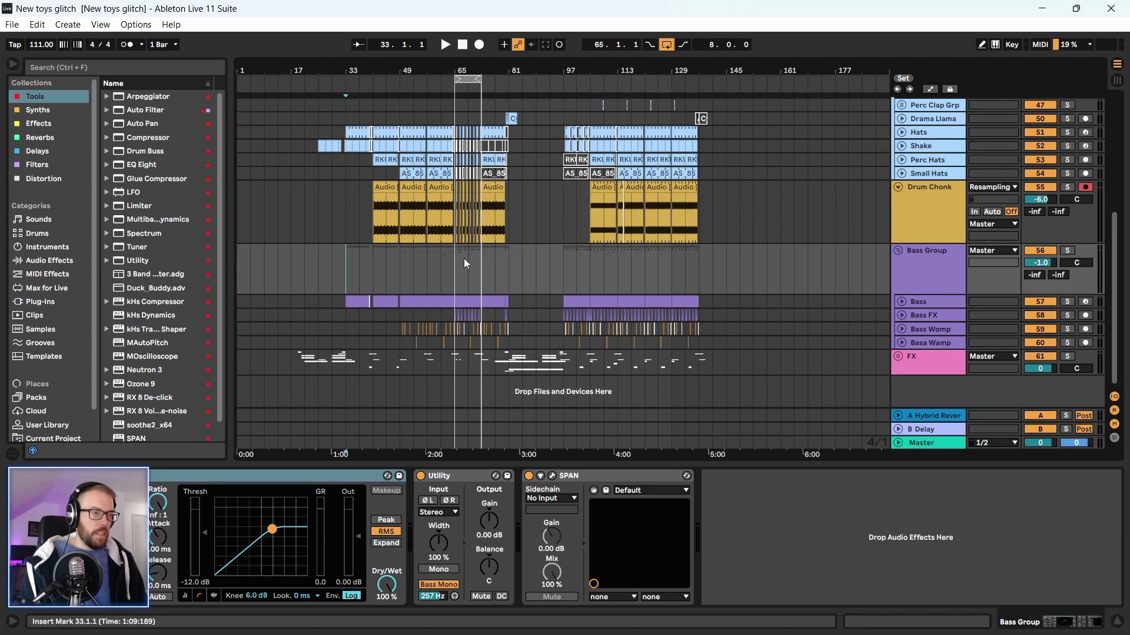
scroll(920, 233, "up", 3)
scroll(921, 237, "up", 5)
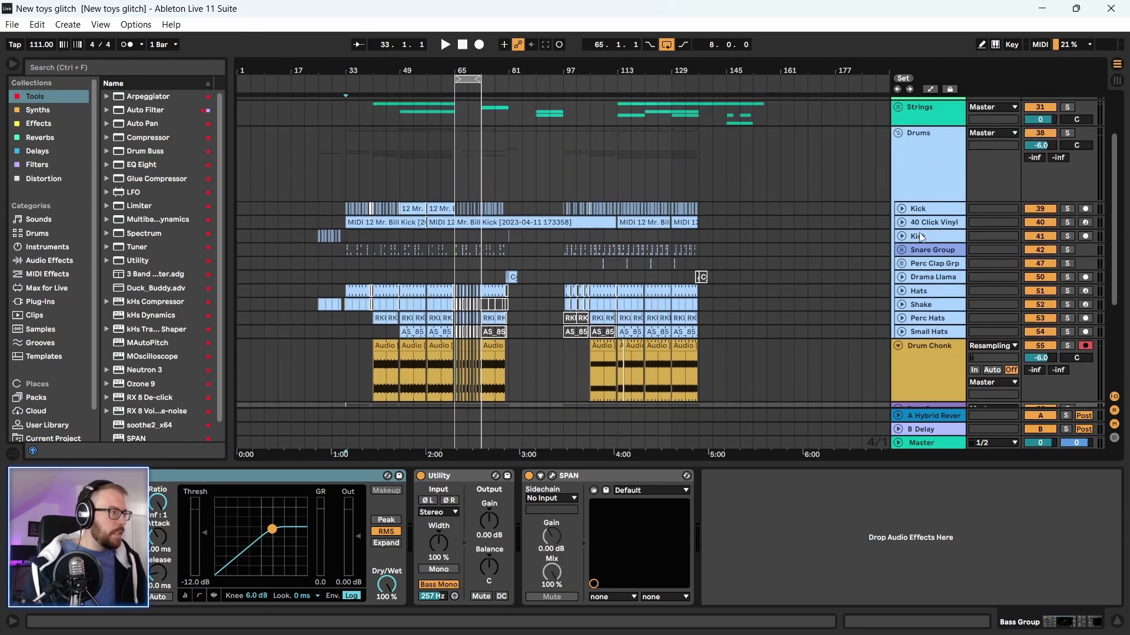
left_click(899, 180)
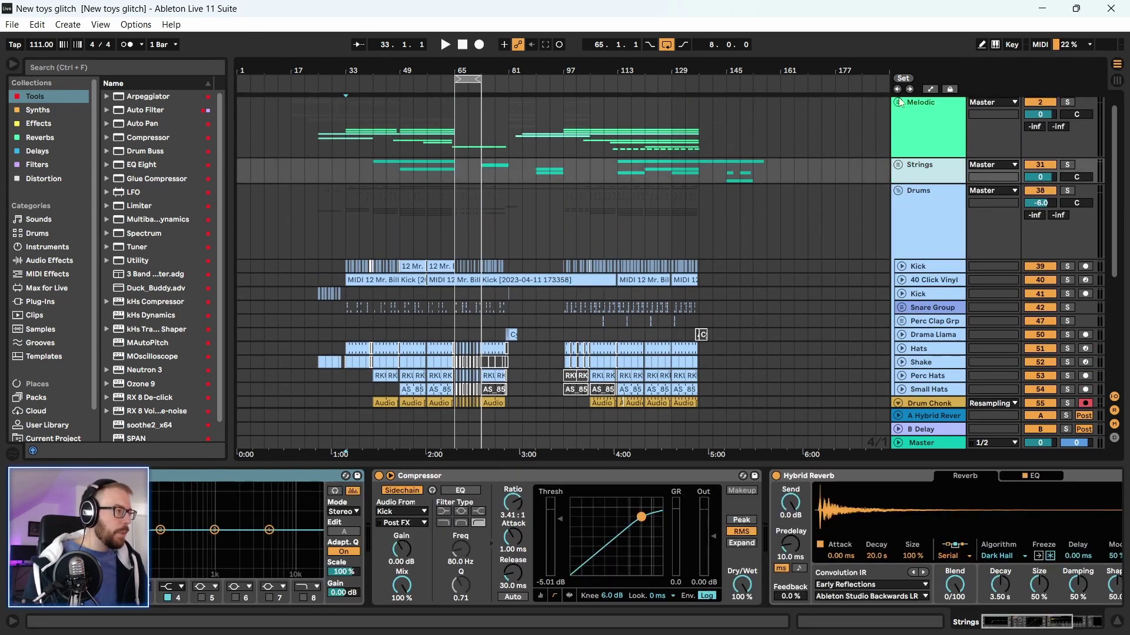
left_click(901, 254)
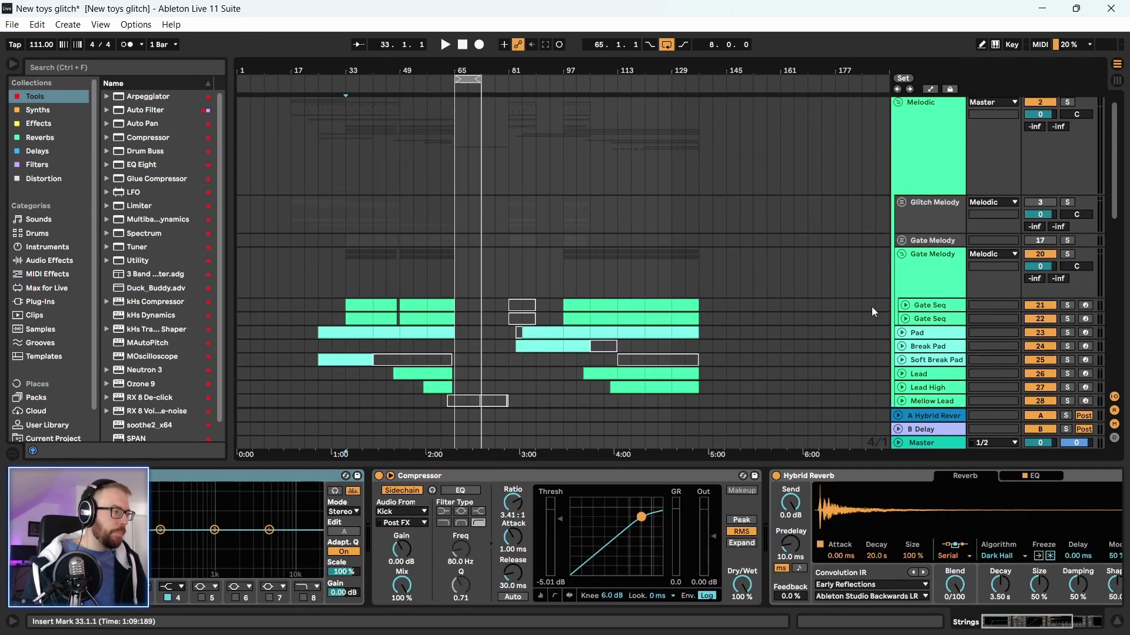
scroll(887, 313, "down", 2)
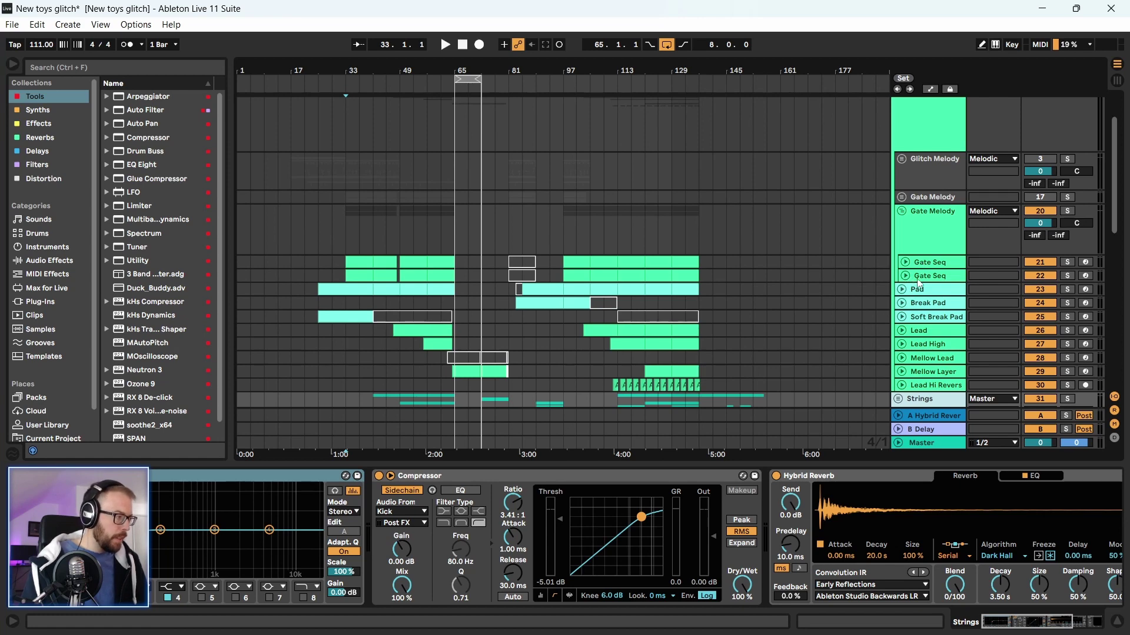
left_click(934, 217)
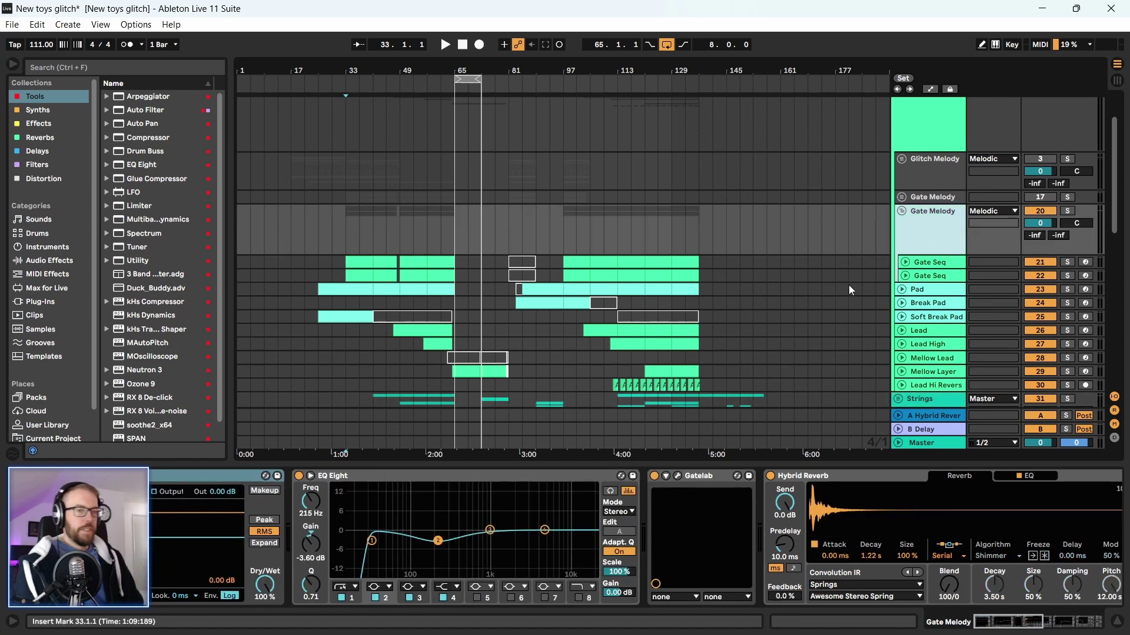
left_click(903, 212)
scroll(828, 248, "down", 3)
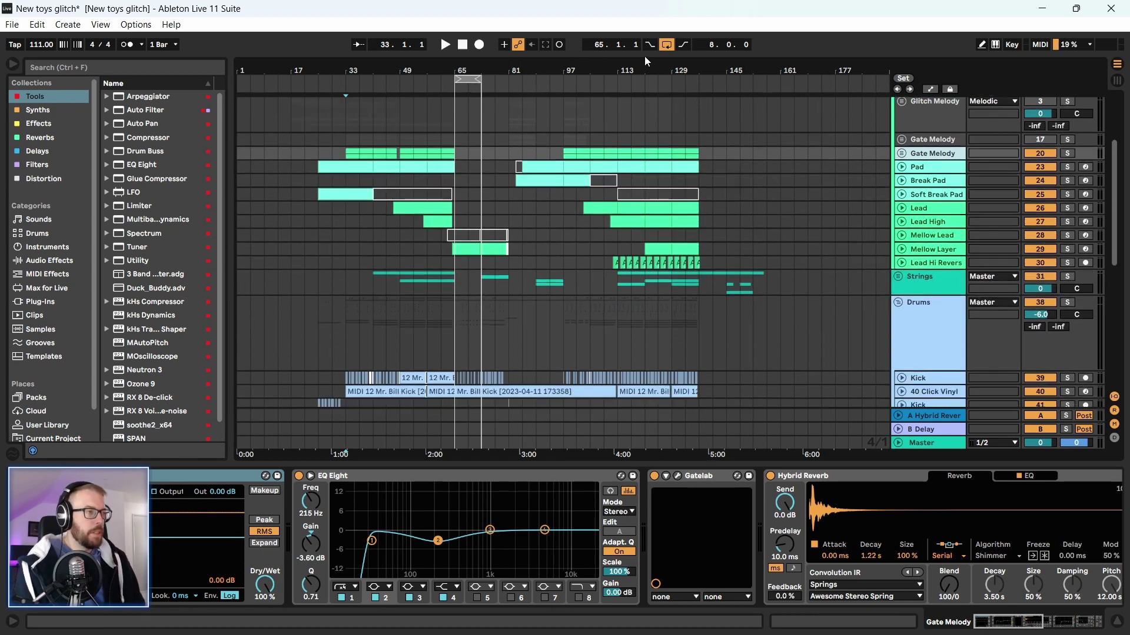
Turn off the loop and play the arrangement from bar 65, ending with the Drums group soloed
left_click(457, 264)
left_click(456, 283)
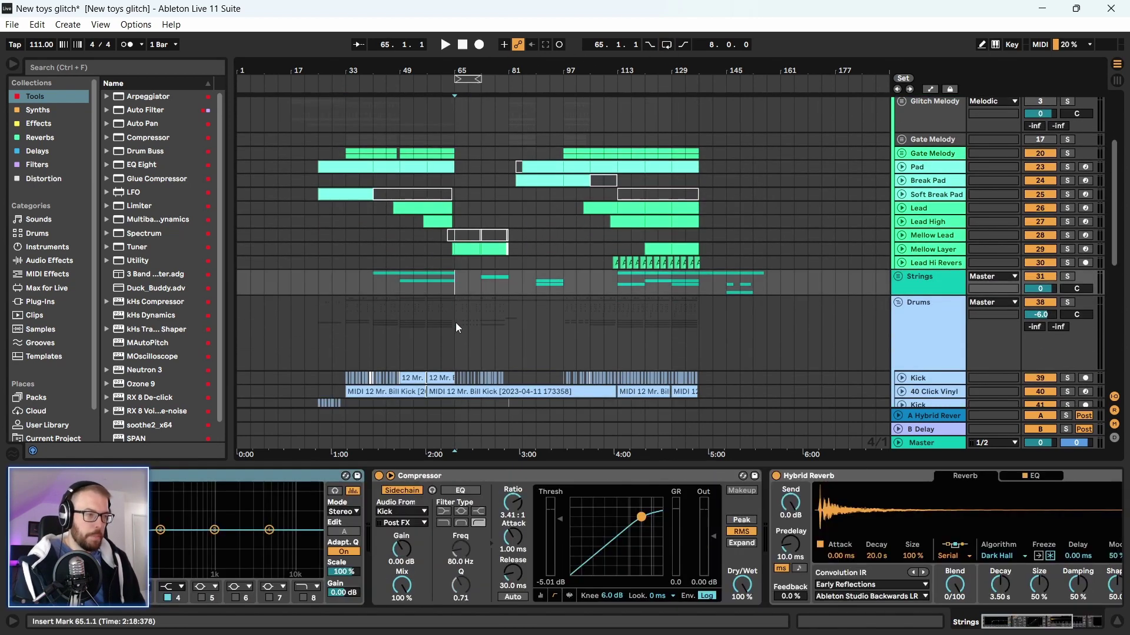
key("space")
scroll(799, 382, "down", 4)
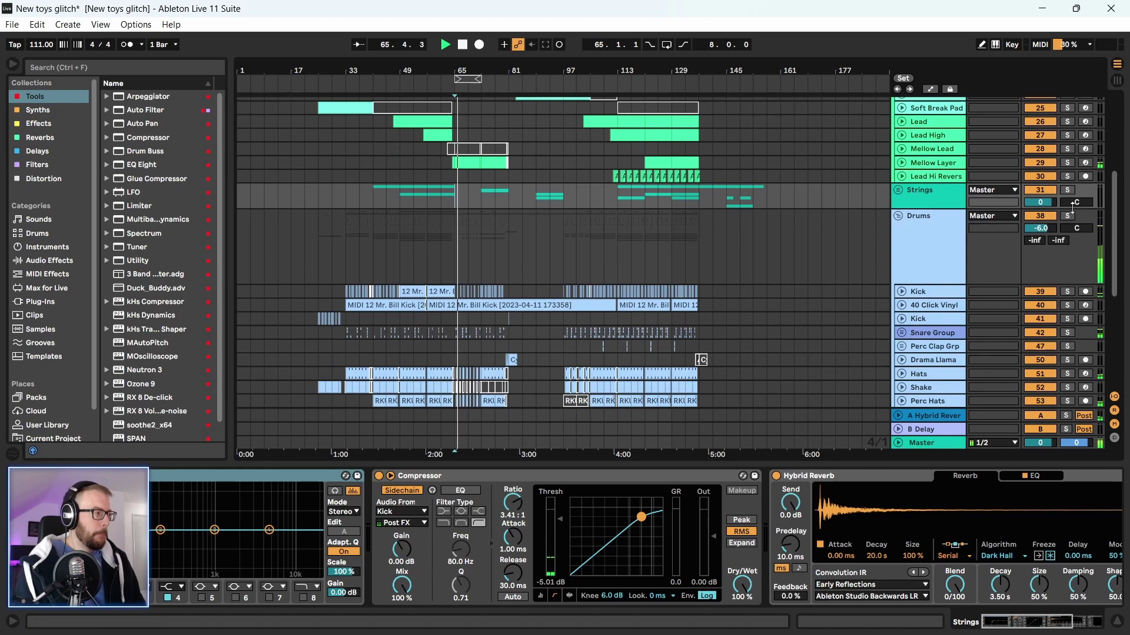
scroll(520, 275, "down", 3)
left_click_drag(481, 75, 481, 111)
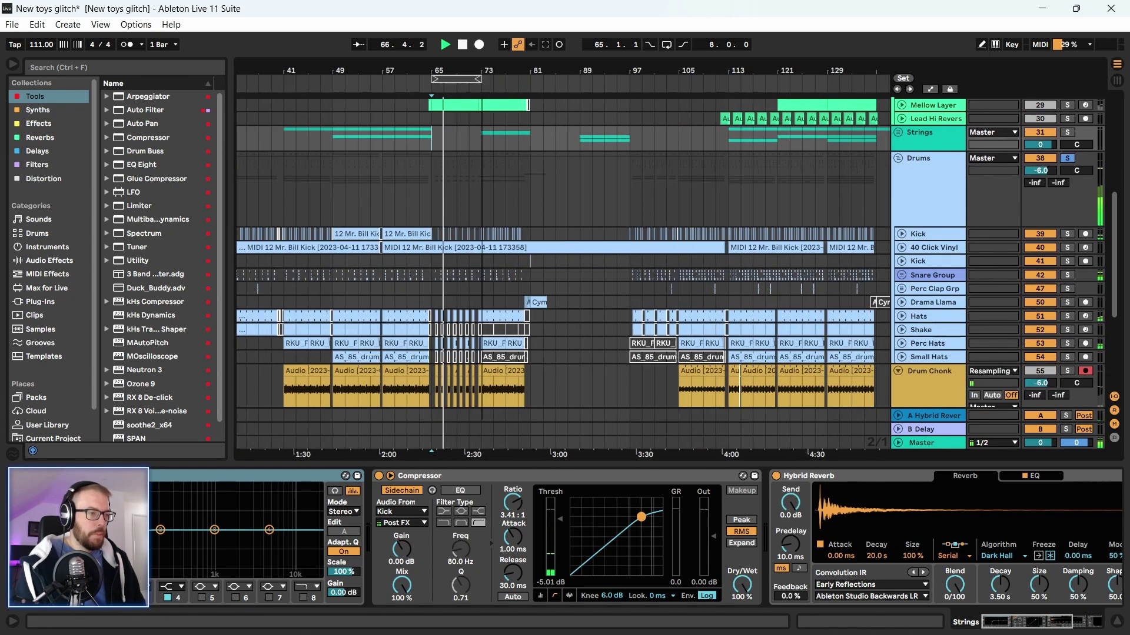
Delete the EQ Eight at the end of the Drums group's device chain and replay the drums from bar 65
left_click(926, 185)
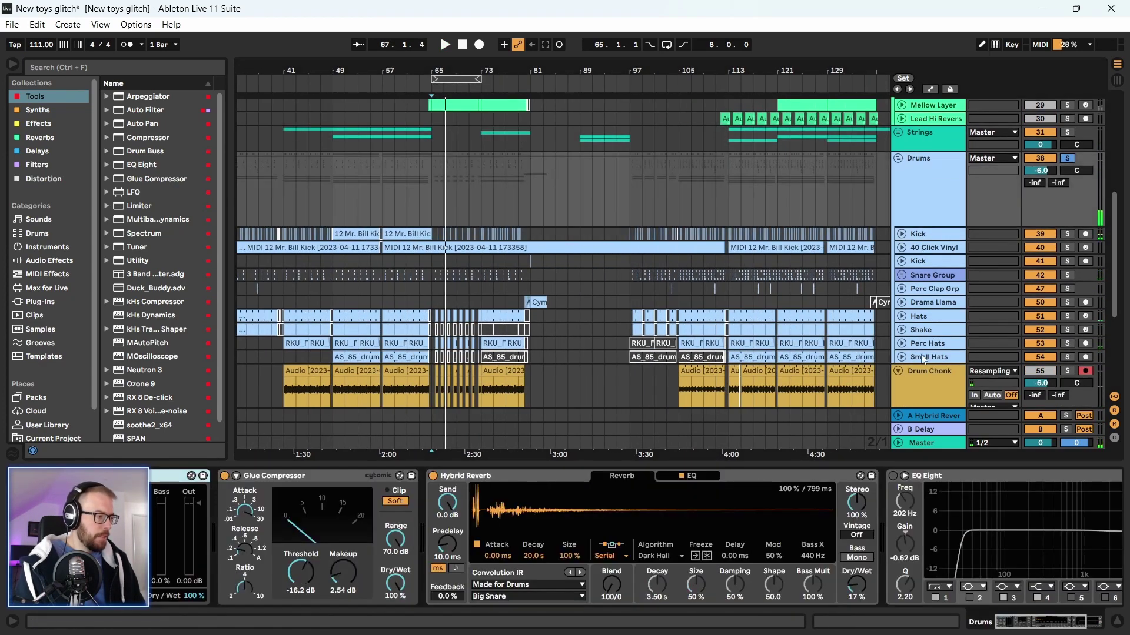
scroll(945, 510, "right", 3)
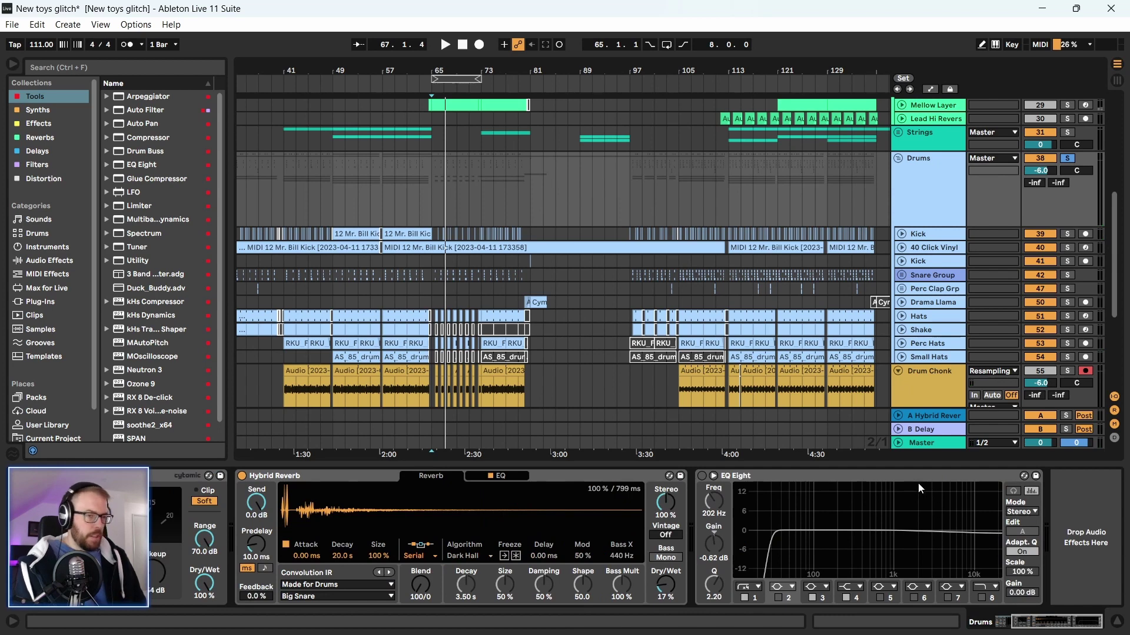
left_click(871, 480)
key("Delete")
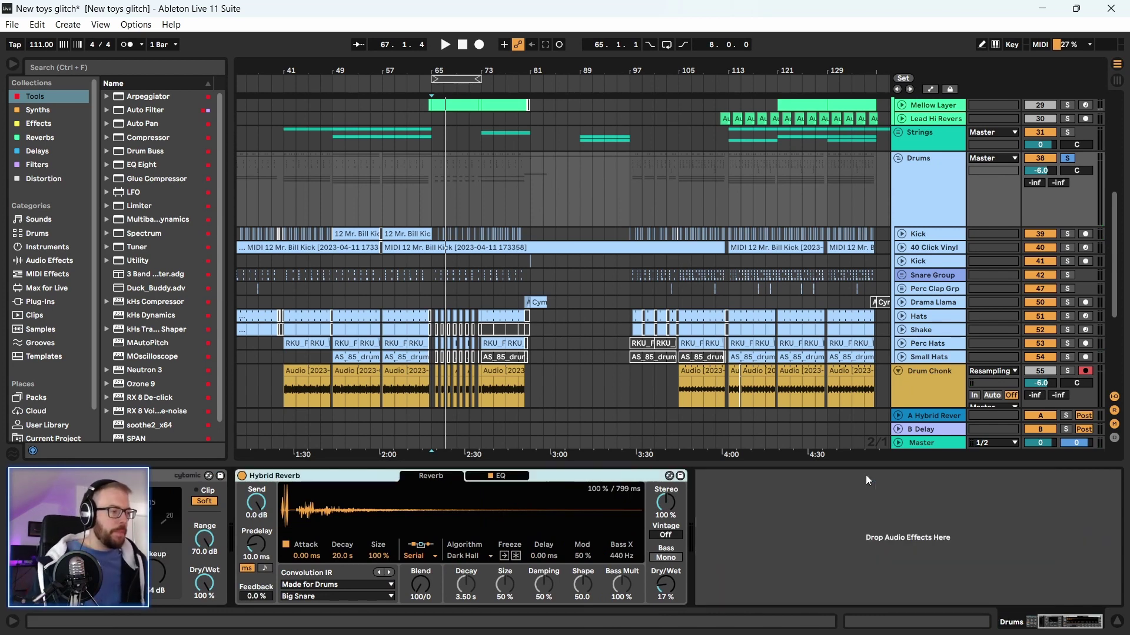
key("space")
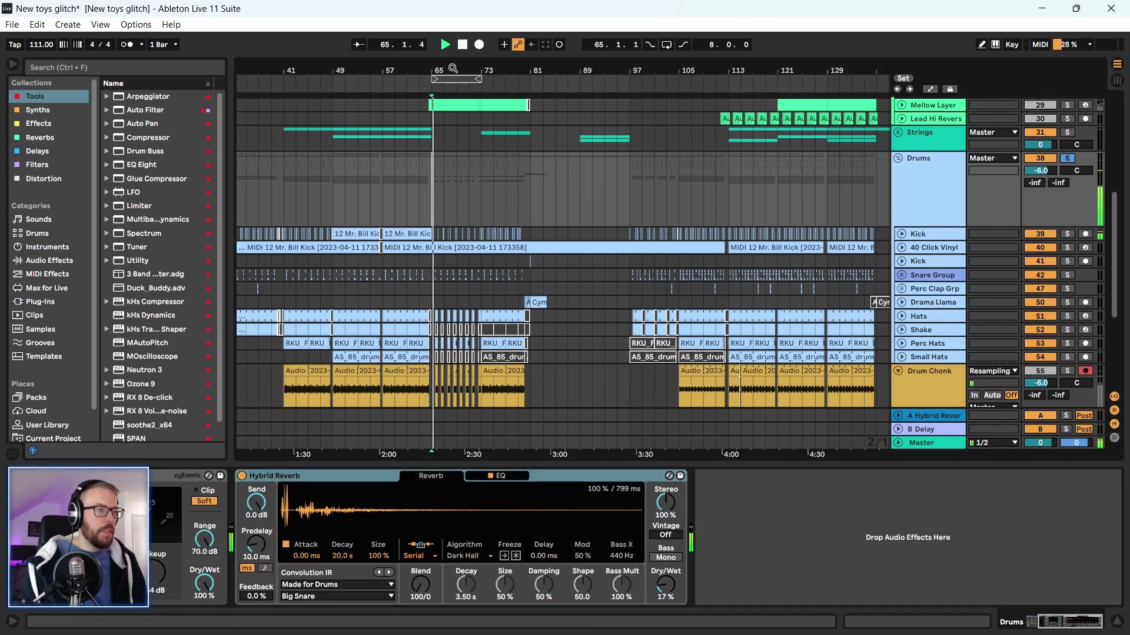
Select bars 49 to 57 on the Drums group, loop that range, and listen to the drums soloed
left_click_drag(453, 69, 624, 103)
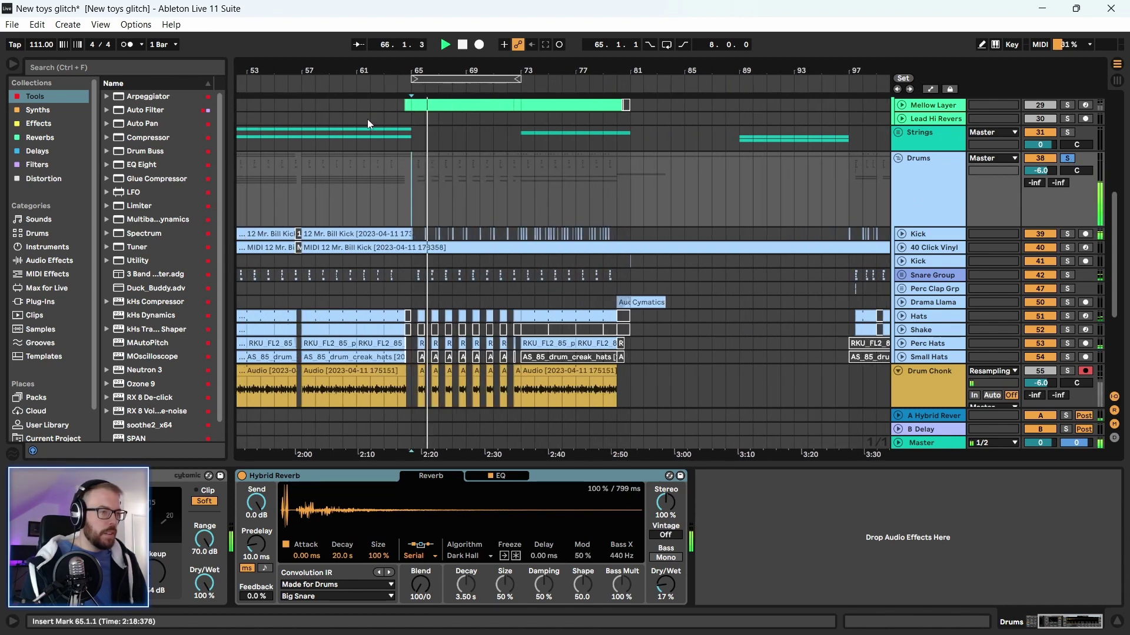
left_click_drag(337, 64, 452, 65)
left_click(448, 214)
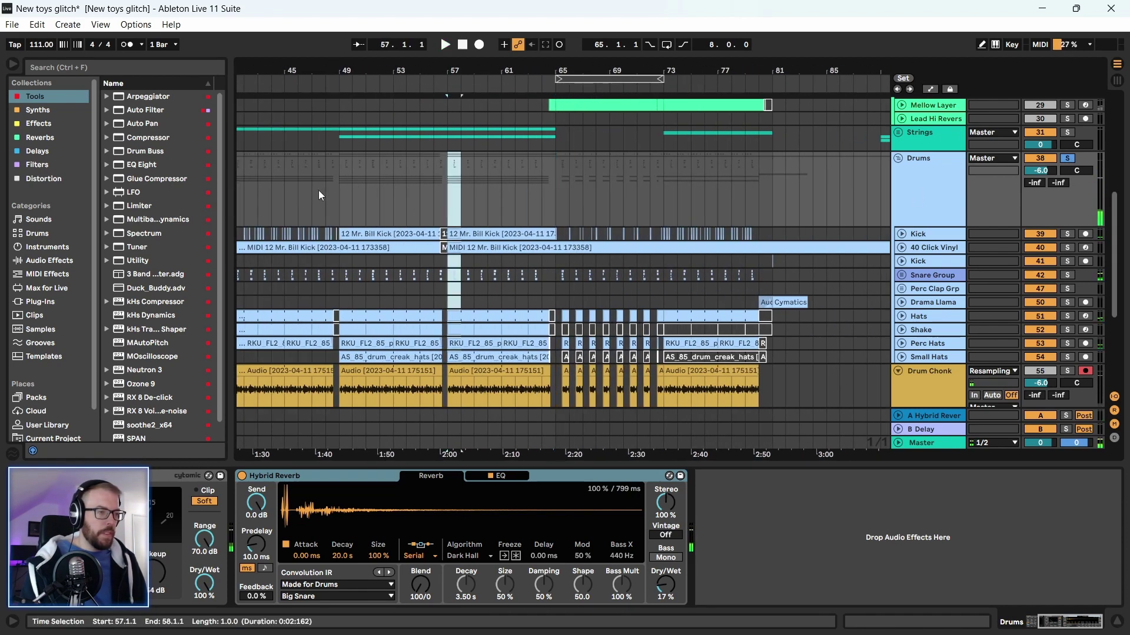
left_click_drag(340, 200, 436, 214)
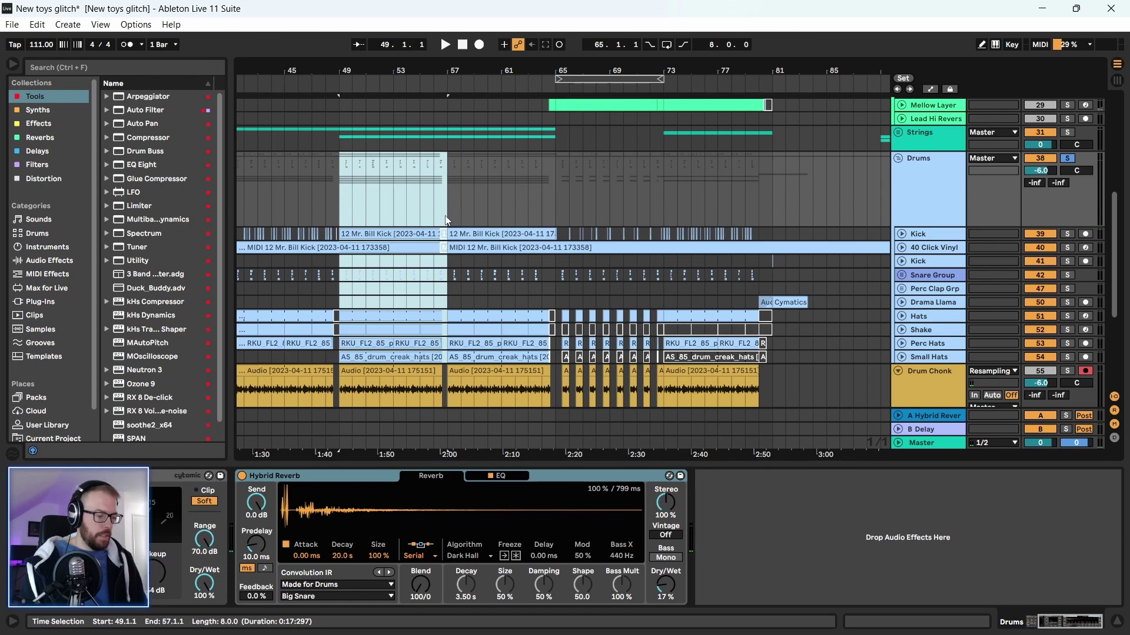
key("ctrl+l")
scroll(329, 316, "down", 2)
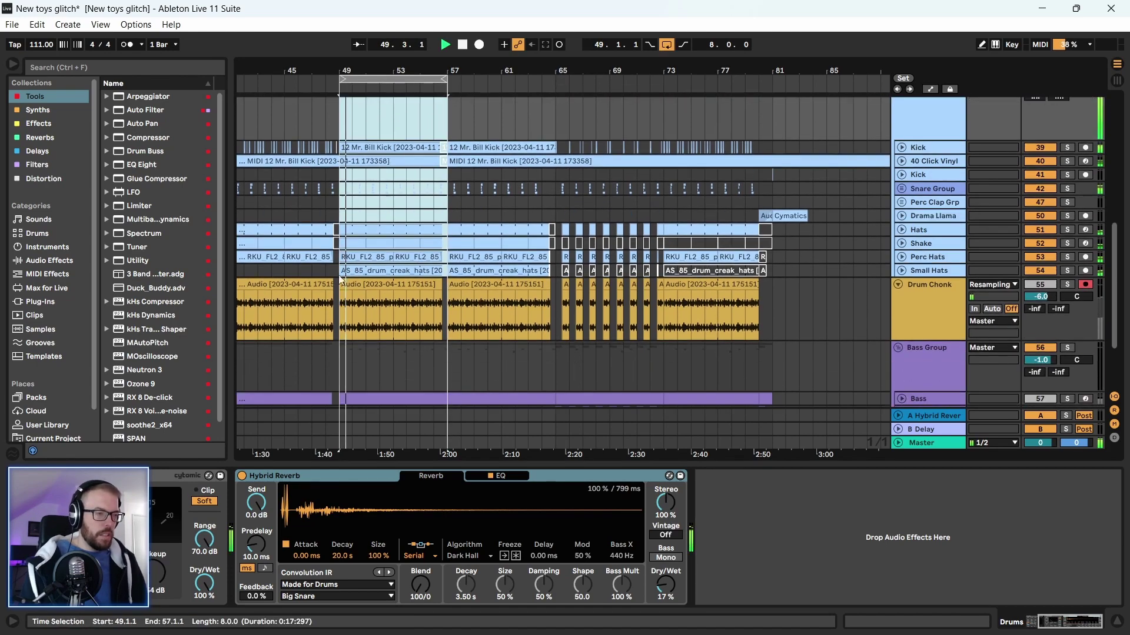
left_click_drag(315, 72, 465, 90)
scroll(463, 74, "up", 2)
left_click(923, 187)
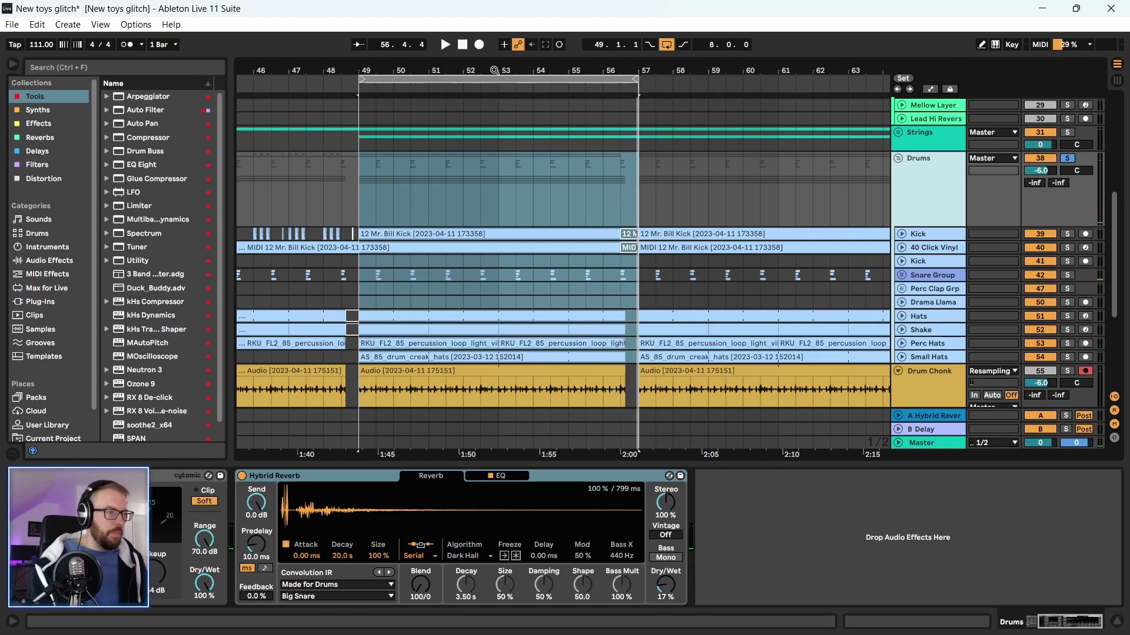
Unsolo the Drums group, select the Master track, and play the looped bars in the full mix
left_click_drag(494, 70, 494, 56)
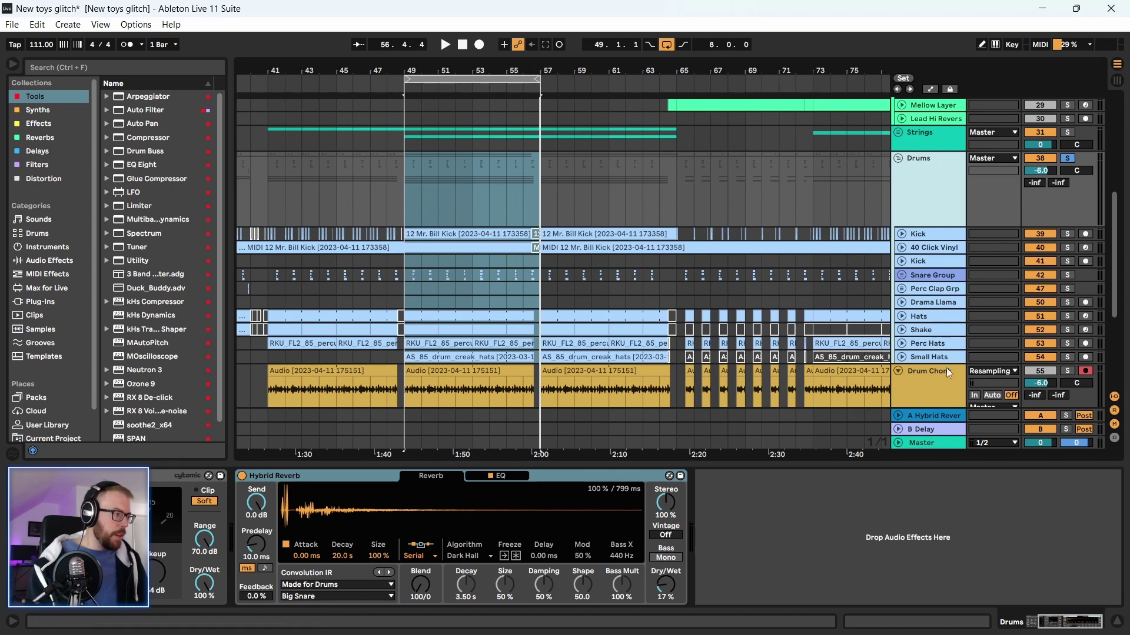
left_click(918, 444)
left_click(1007, 176)
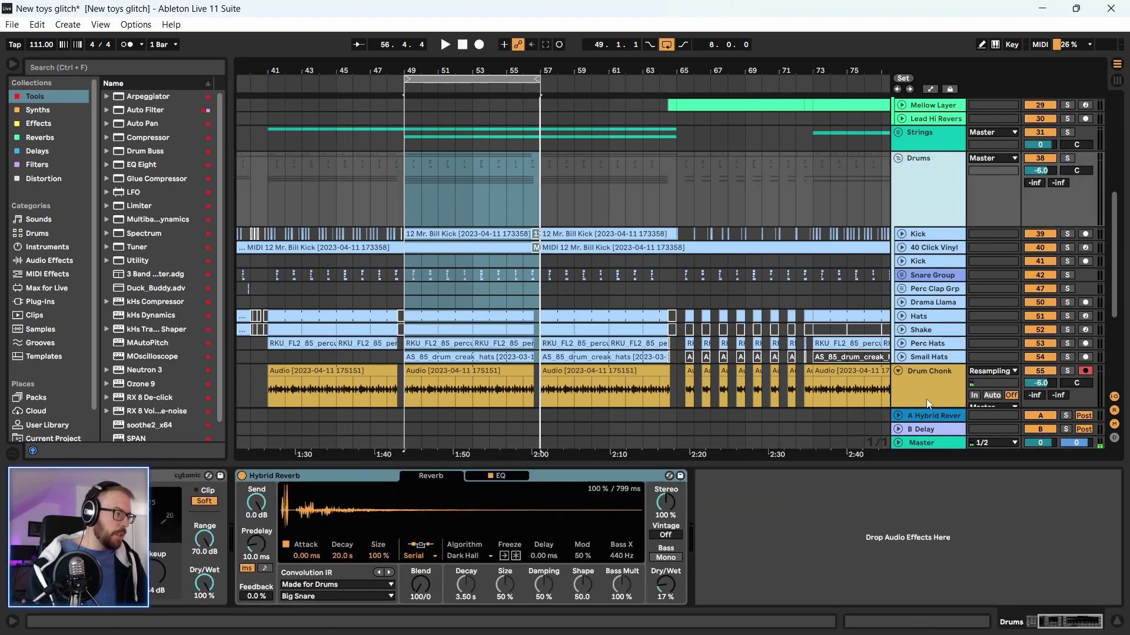
left_click(938, 449)
key("space")
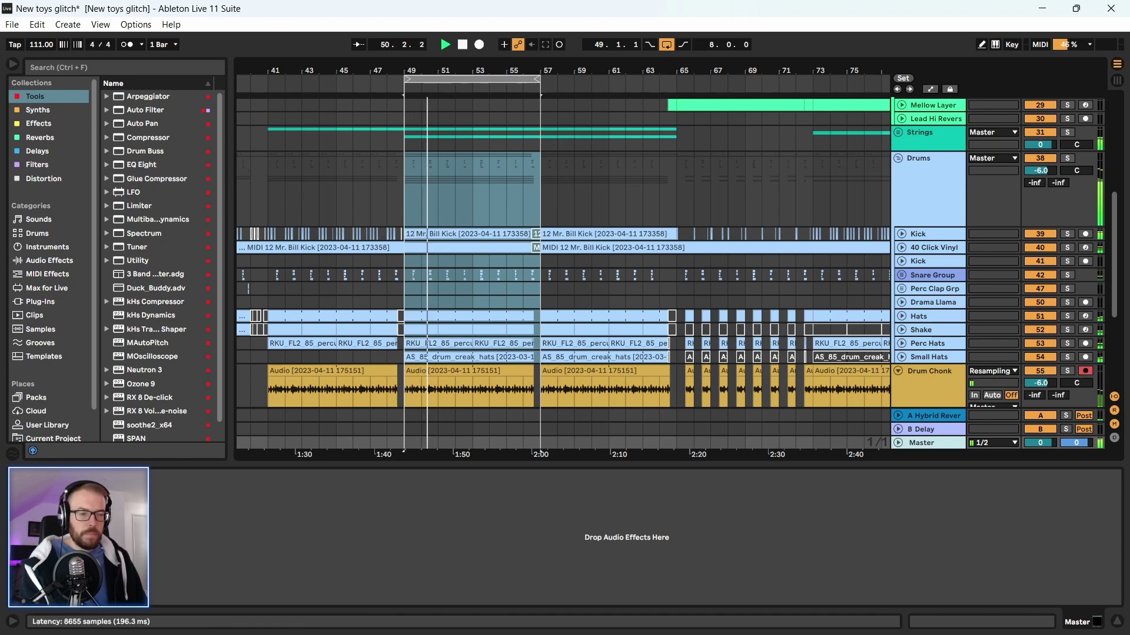
Show the Master's Ozone 9 window, stop playback, and lower the Maximizer threshold to -8.0 dB
key("ctrl+alt+p")
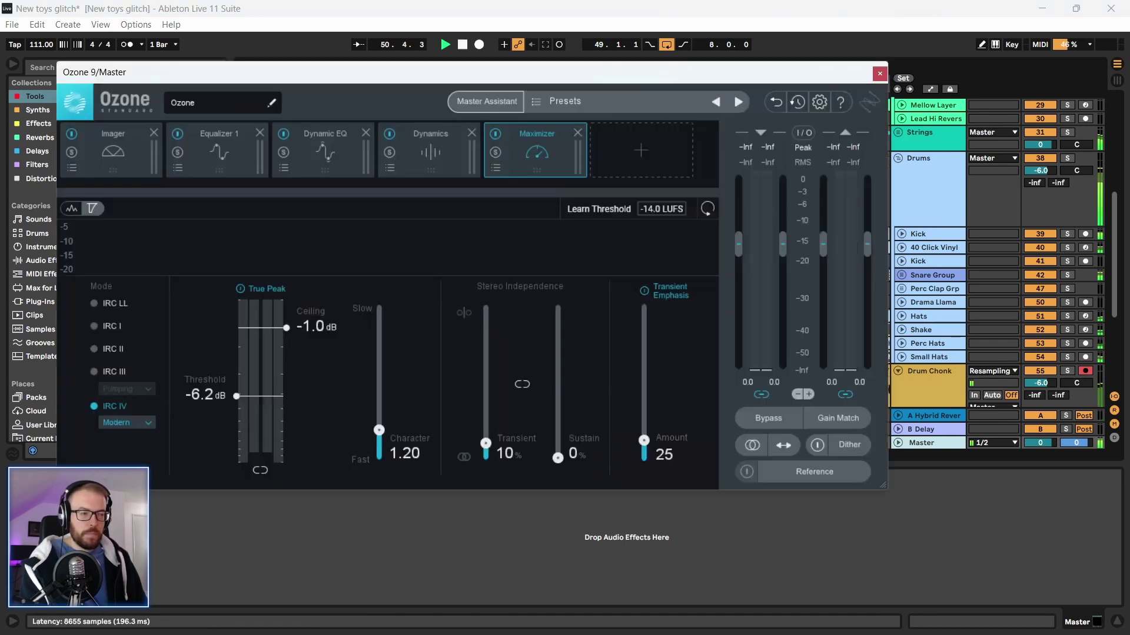
left_click_drag(241, 68, 256, 73)
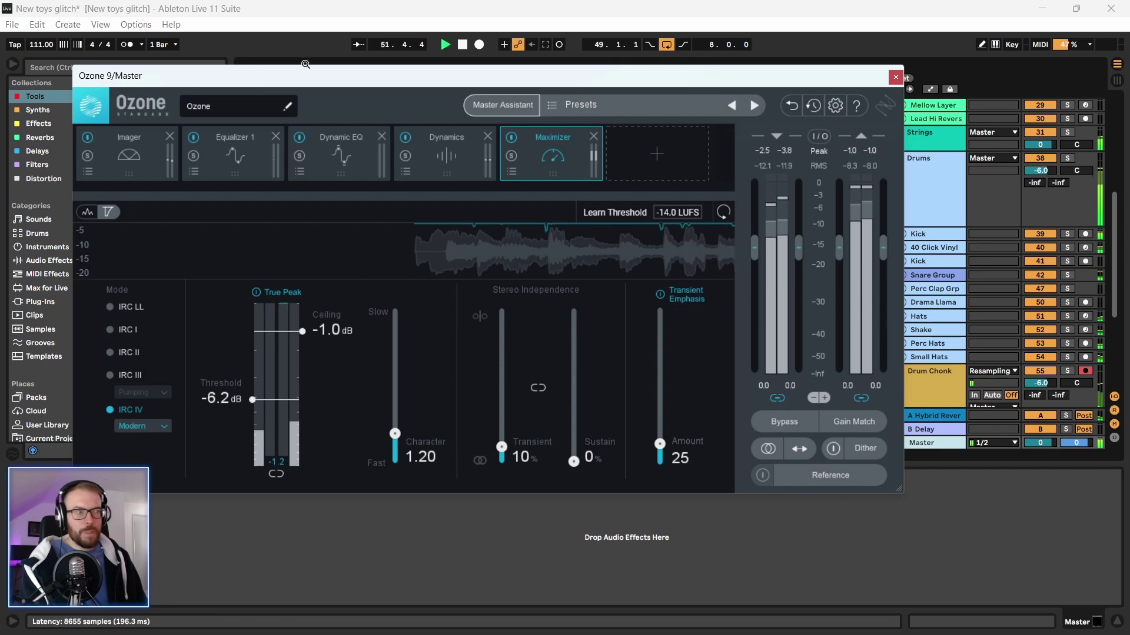
left_click_drag(550, 79, 594, 75)
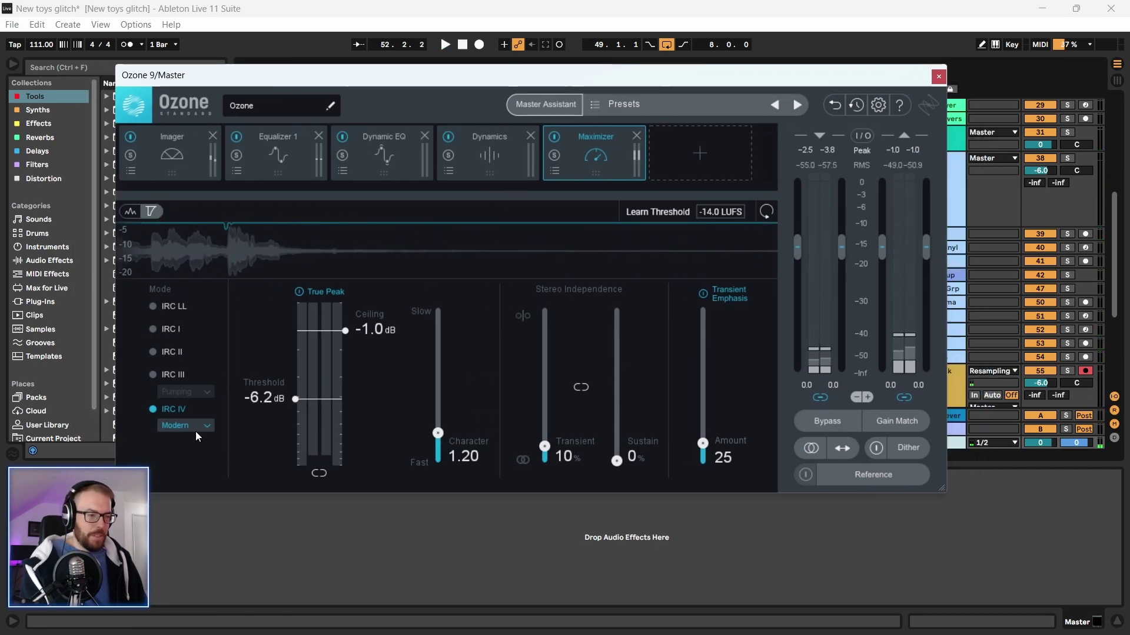
left_click_drag(292, 392, 293, 410)
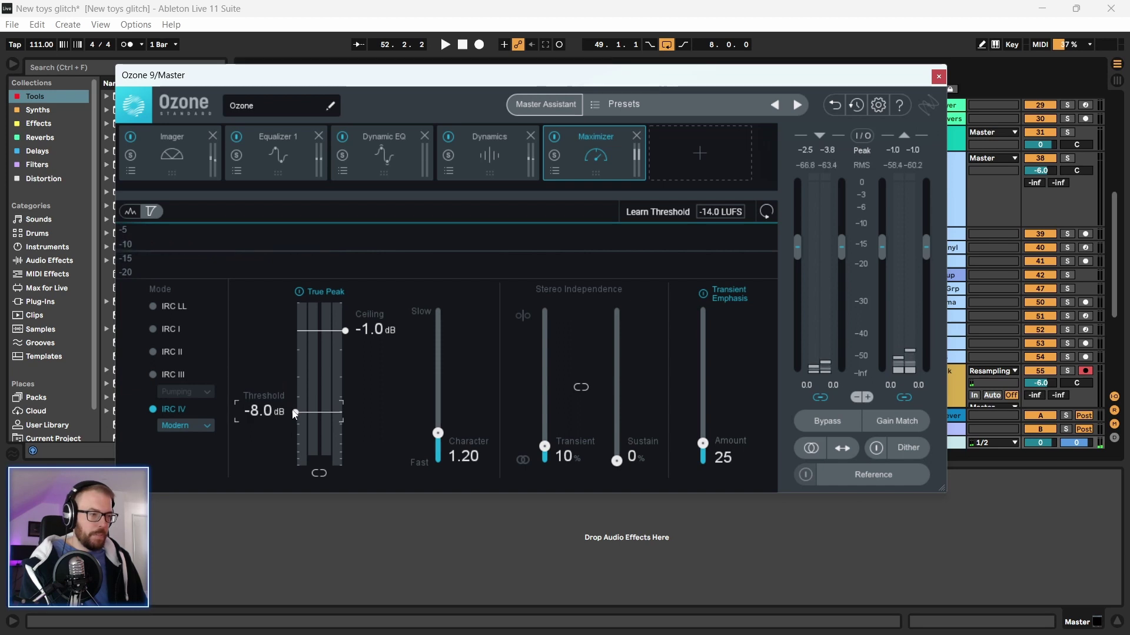
Set the Ozone Imager's Band 1 width to -13.9 during playback and switch off the arrangement loop
key("space")
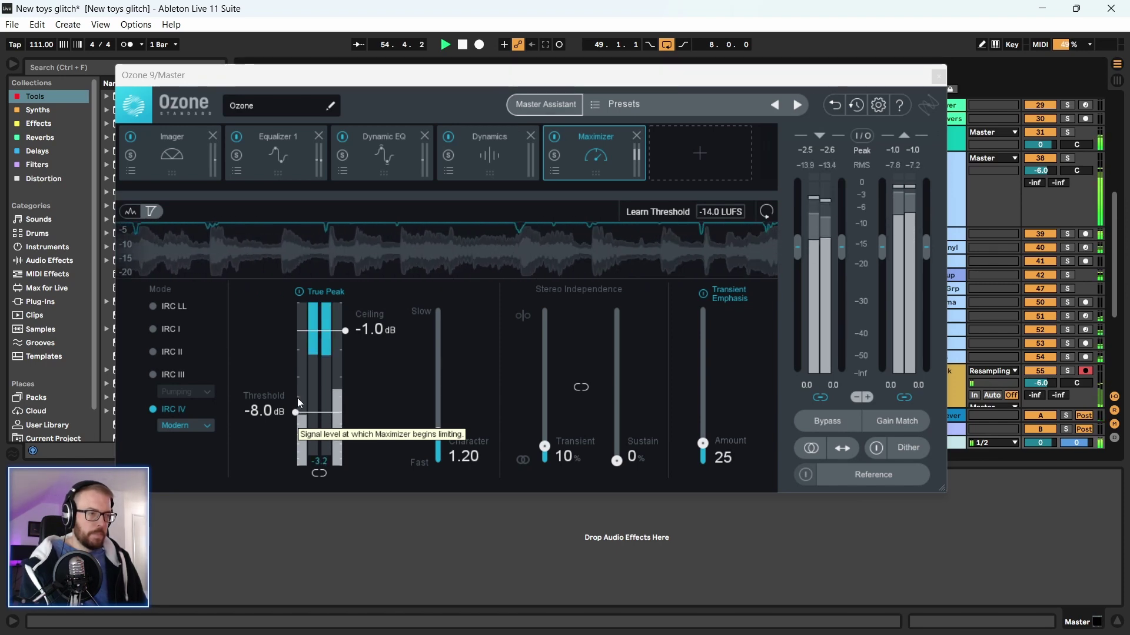
left_click_drag(447, 74, 429, 82)
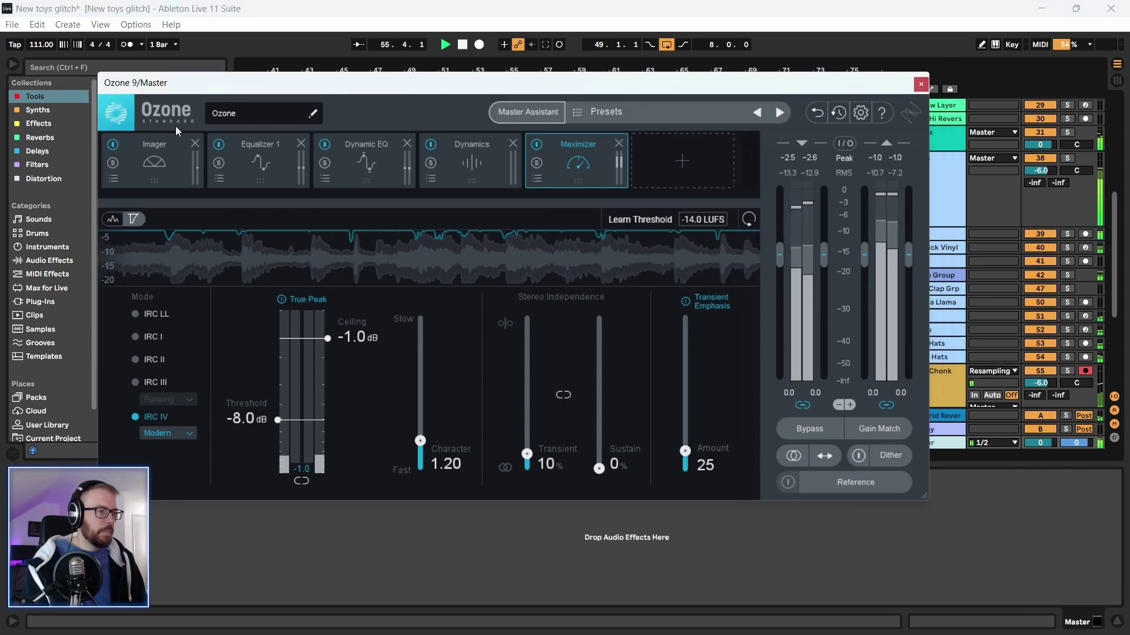
left_click(153, 171)
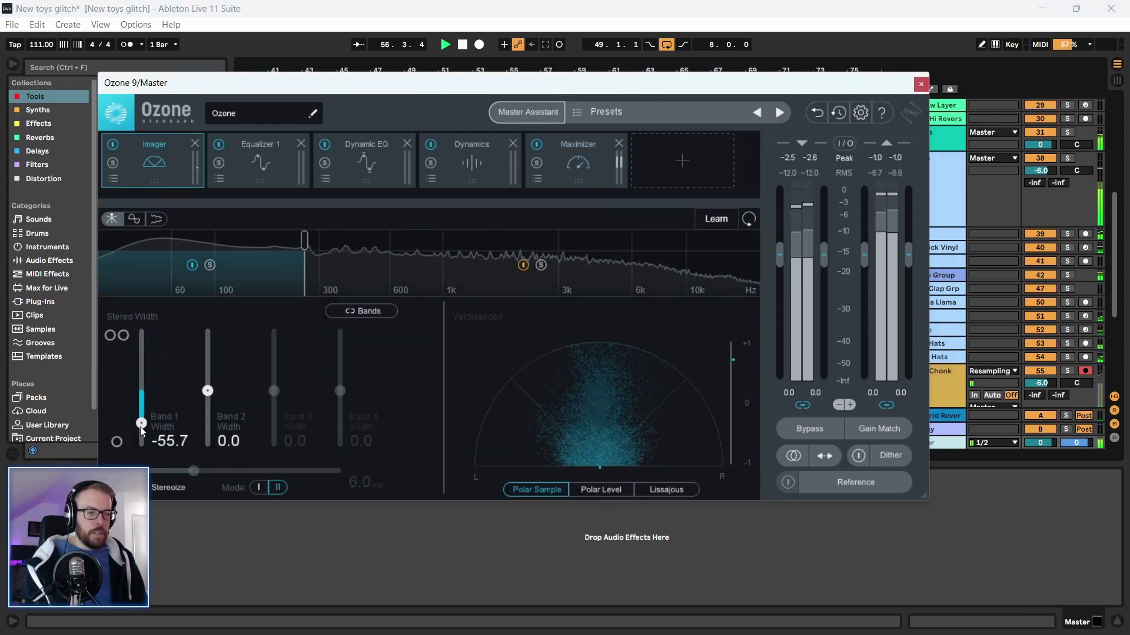
left_click_drag(142, 431, 148, 406)
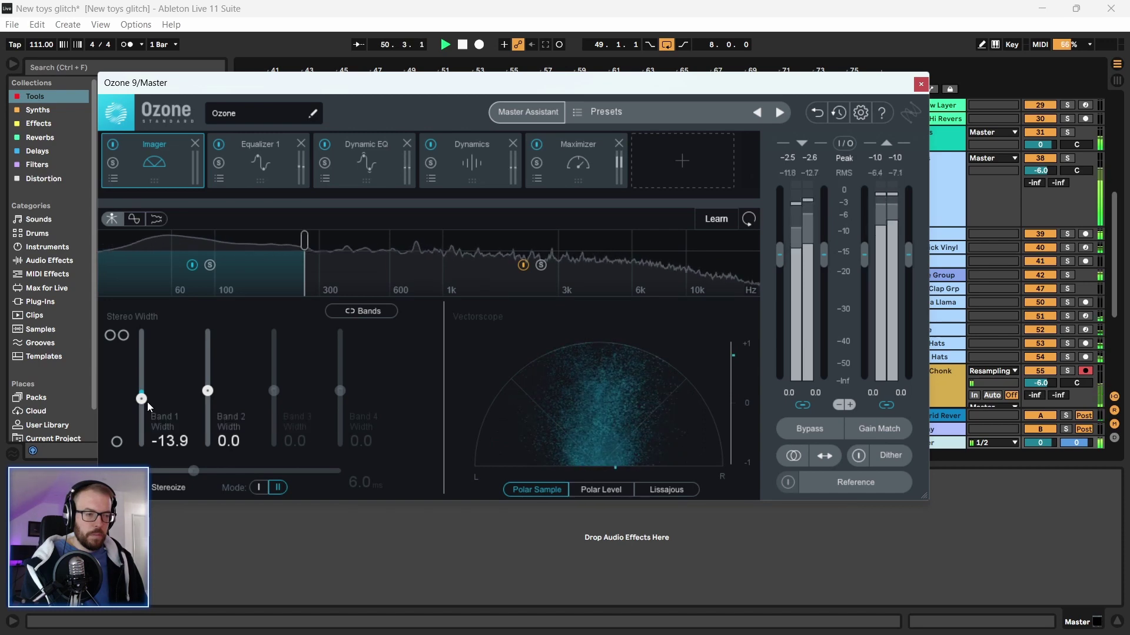
left_click_drag(217, 83, 244, 75)
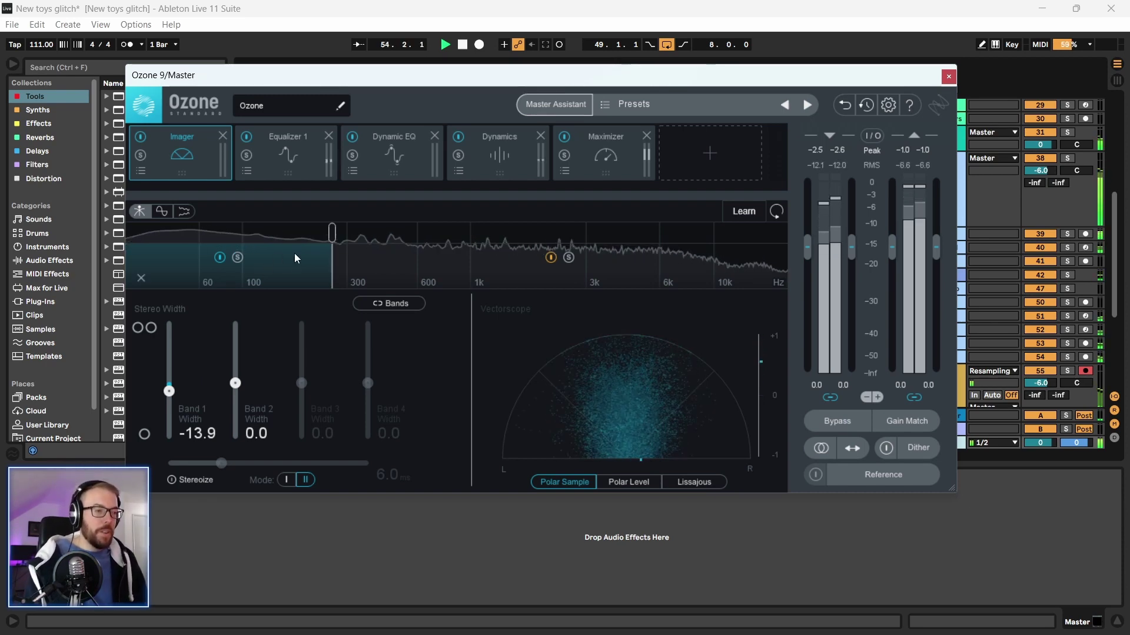
left_click_drag(395, 75, 385, 84)
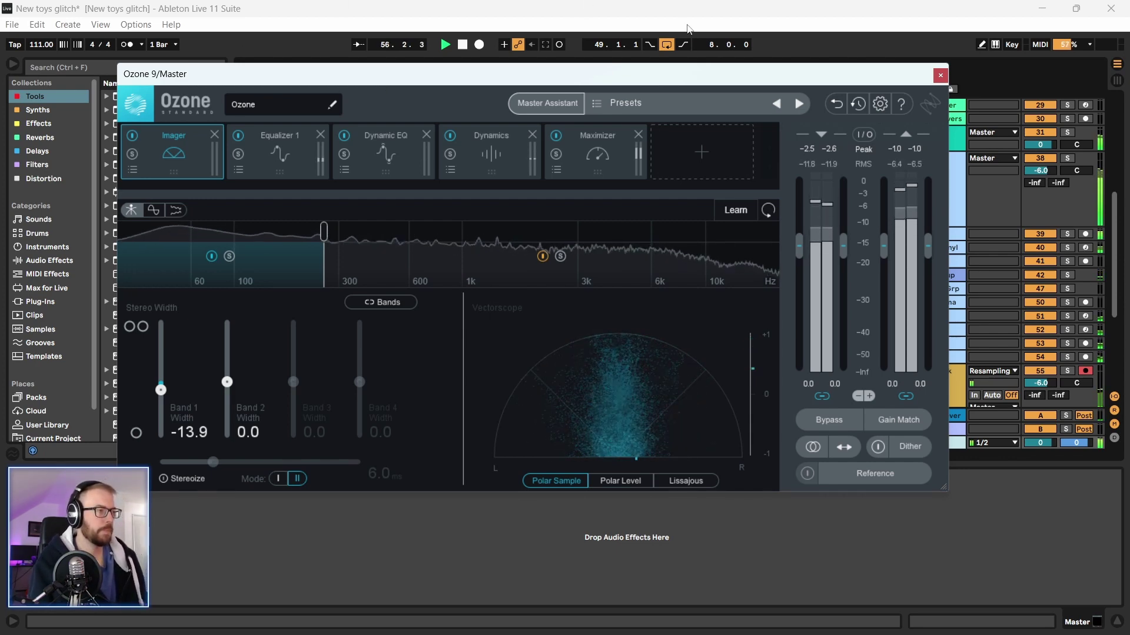
left_click(671, 47)
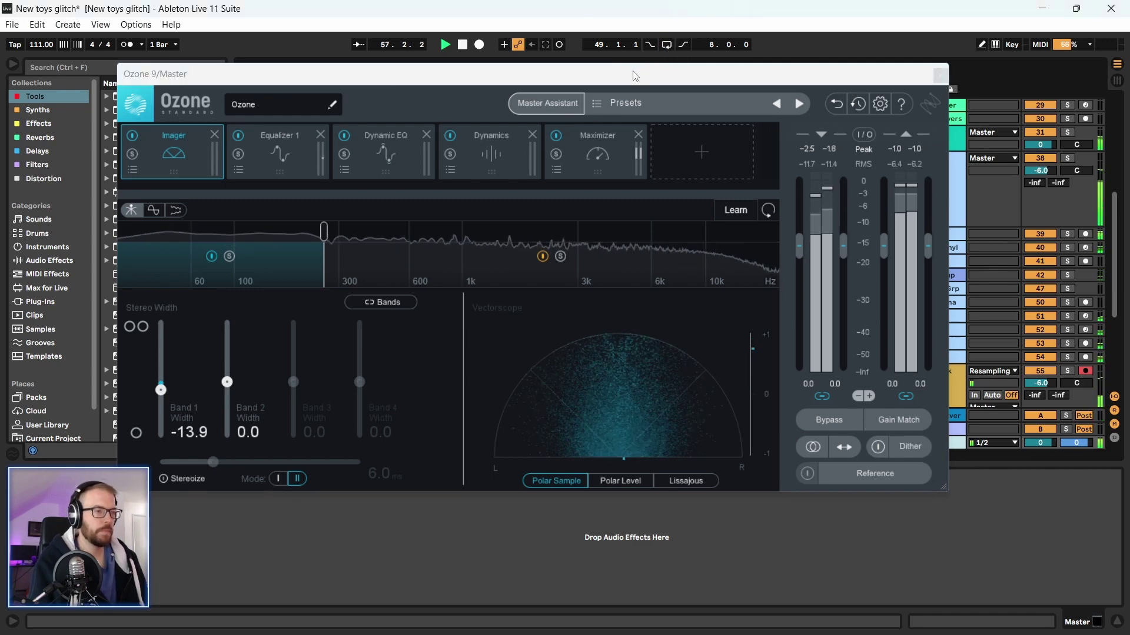
left_click_drag(629, 81, 625, 87)
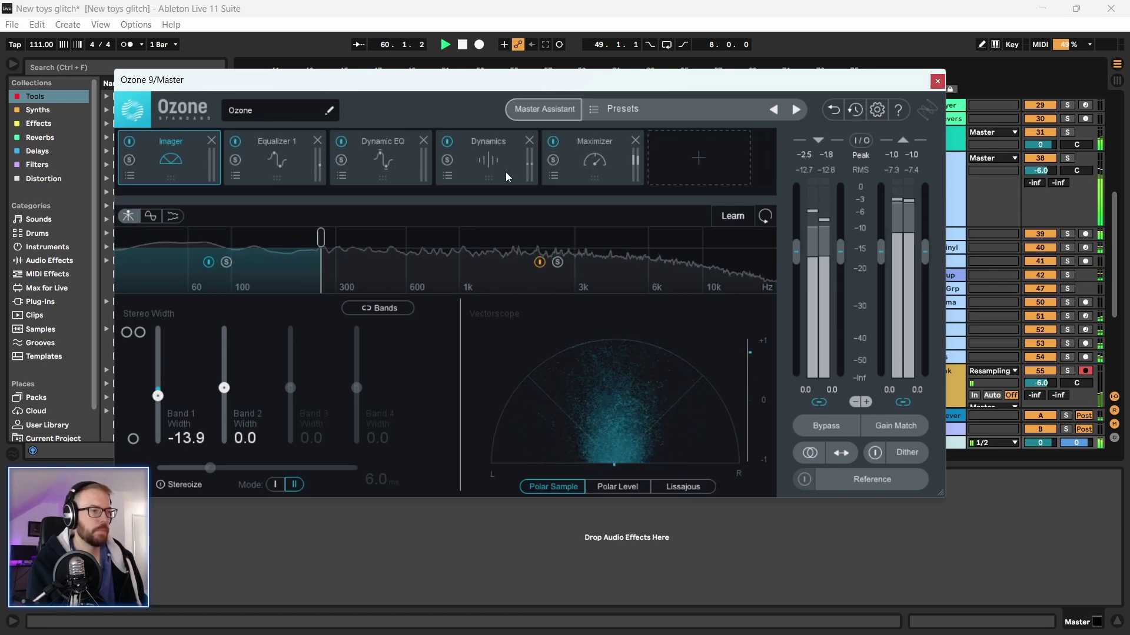
Review Ozone's Dynamic EQ and Equalizer 1 modules, comparing the mix with Equalizer 1 bypassed and active
left_click(405, 166)
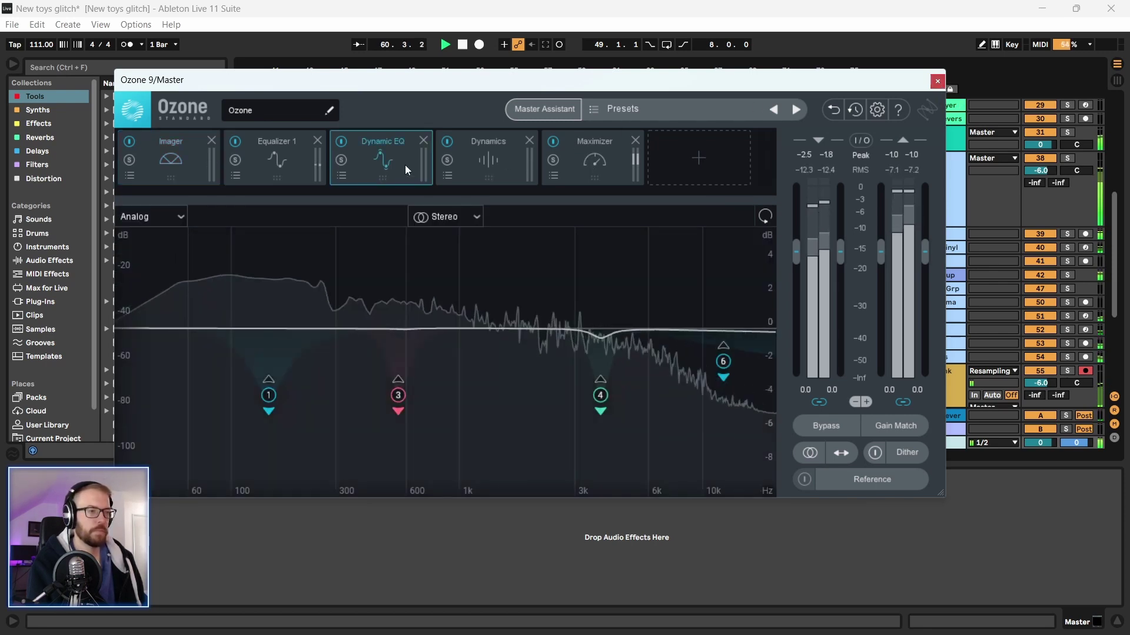
left_click(288, 169)
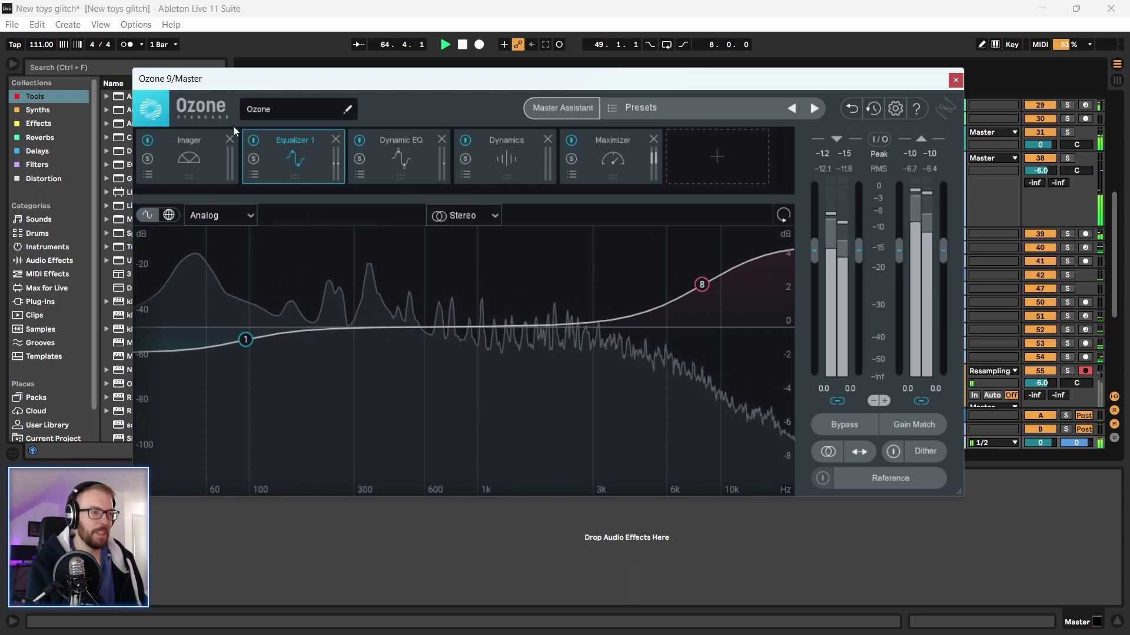
left_click(253, 141)
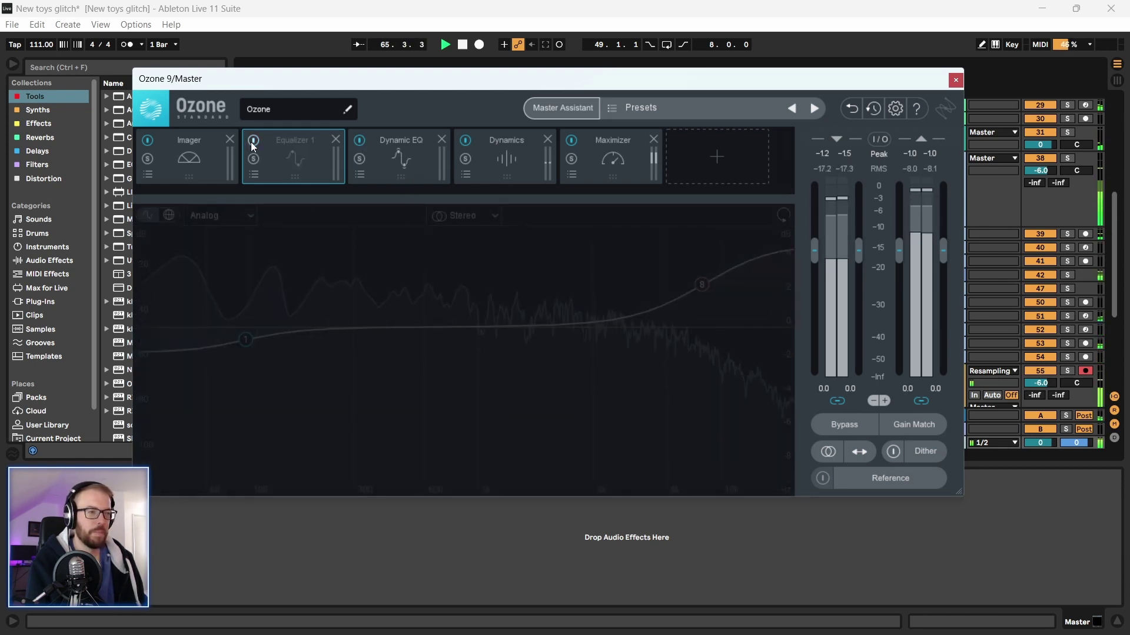
left_click(253, 141)
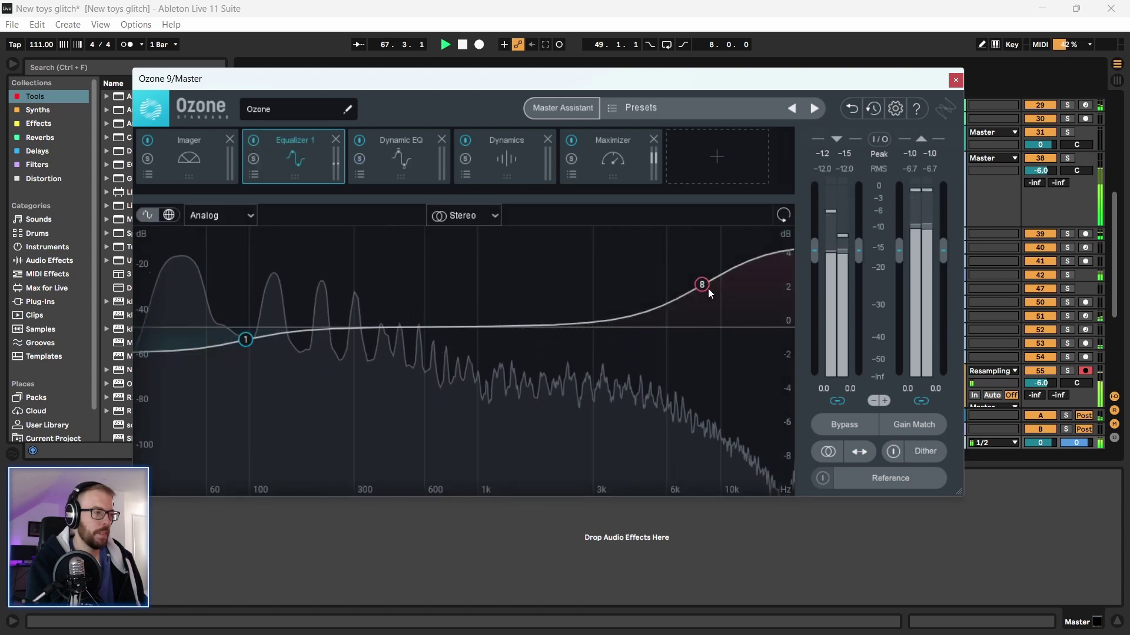
left_click(386, 150)
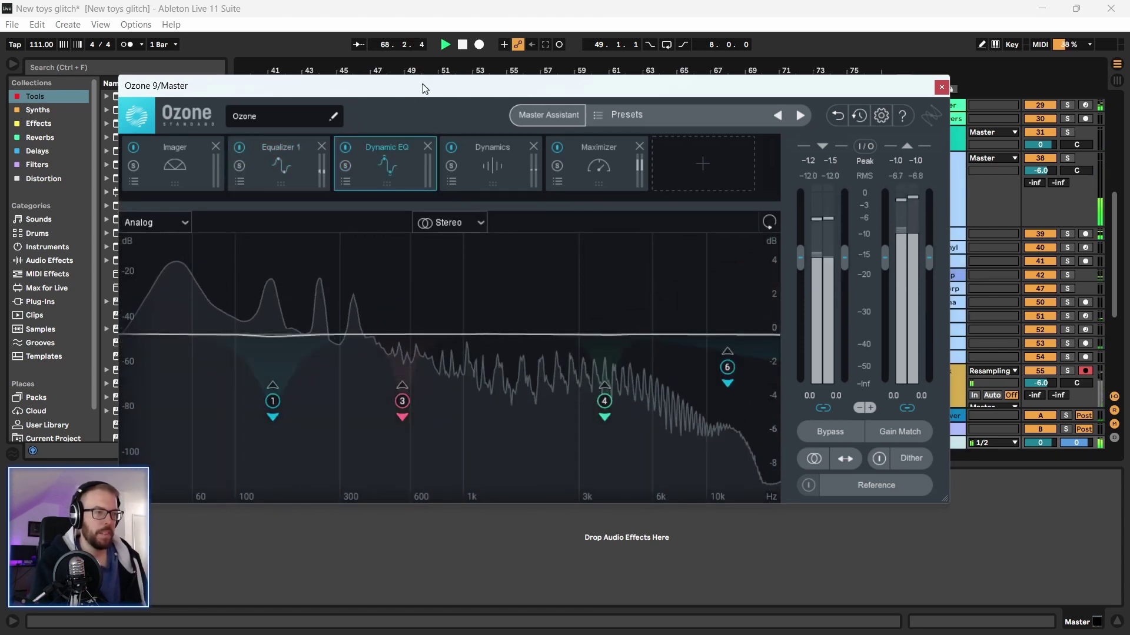
left_click_drag(421, 86, 412, 88)
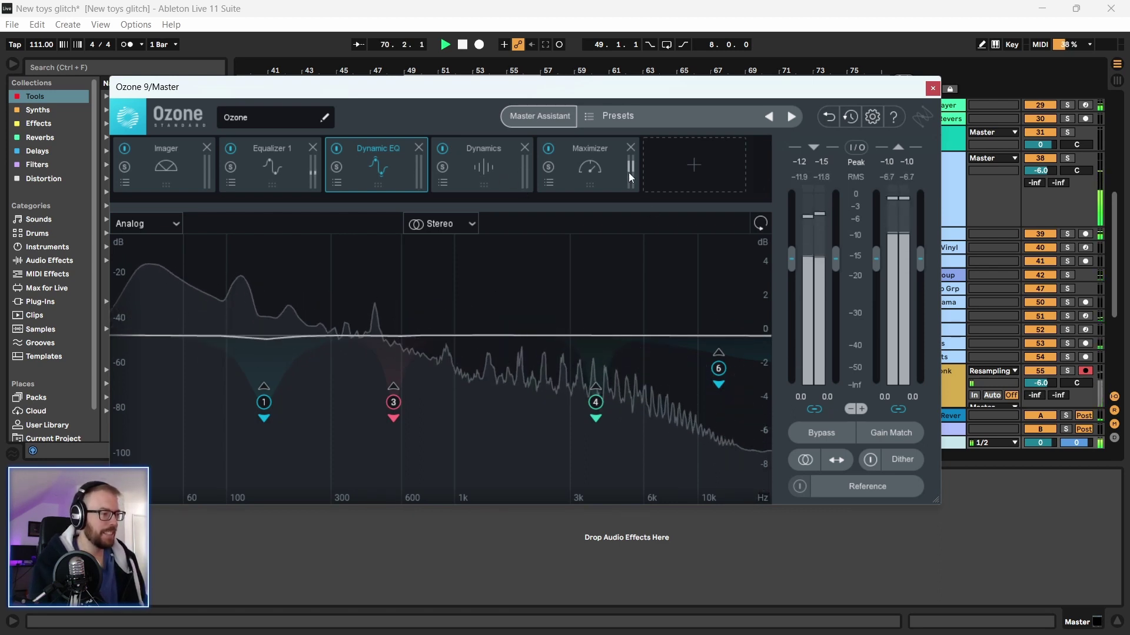
Show all bands of the Ozone Dynamics module and set the Band 2 compressor ratio to 3.0:1
left_click(477, 167)
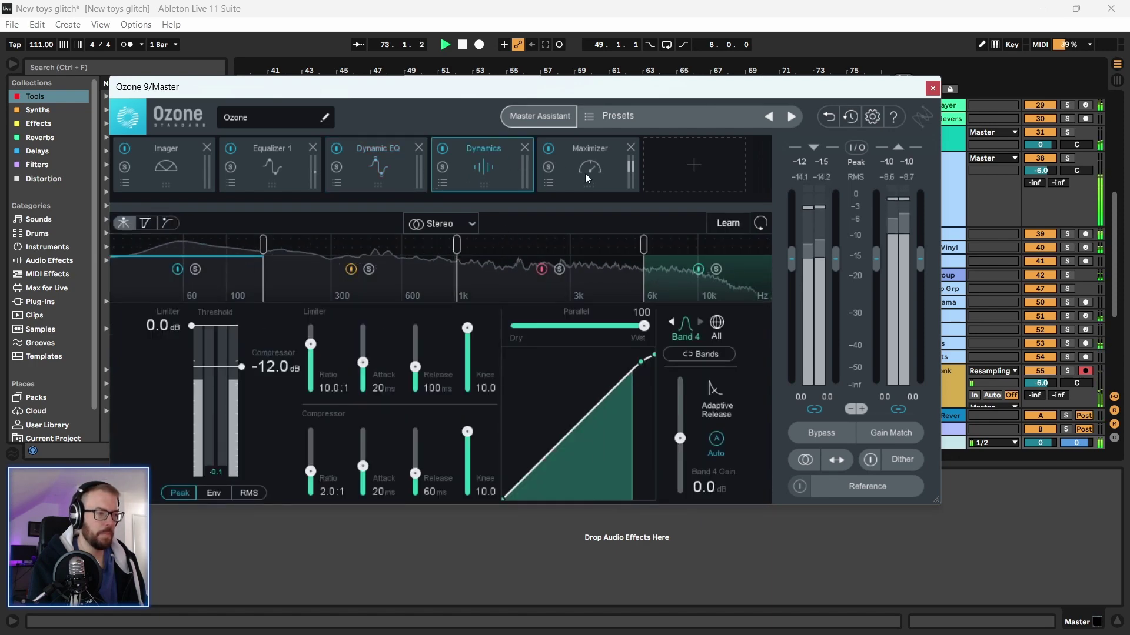
left_click(717, 325)
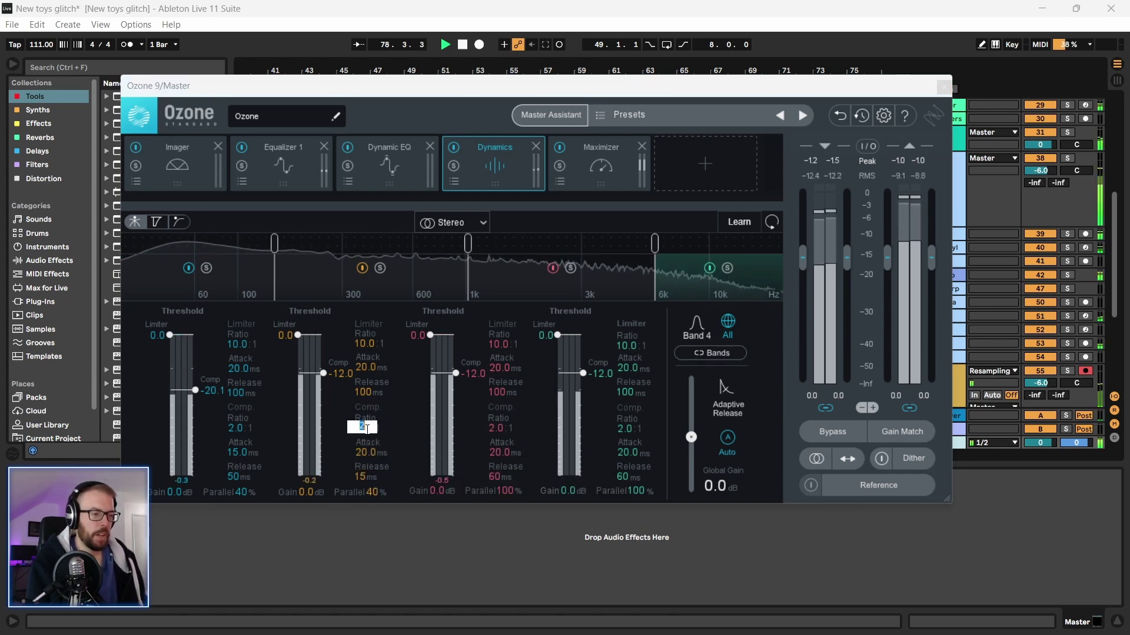
scroll(367, 435, "up", 4)
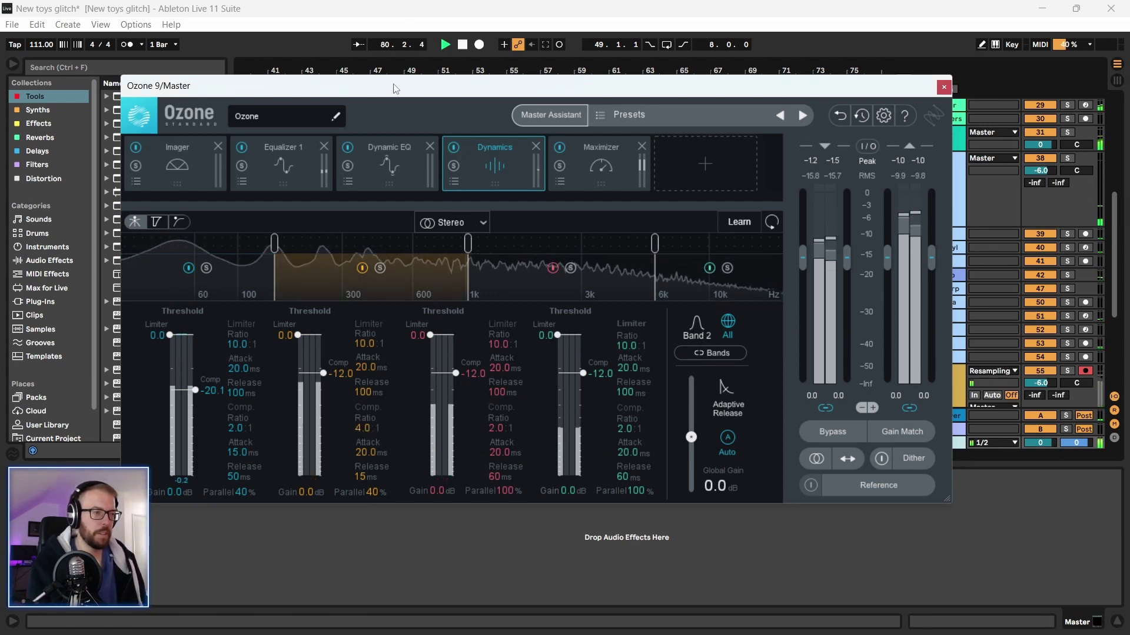
left_click_drag(394, 88, 398, 97)
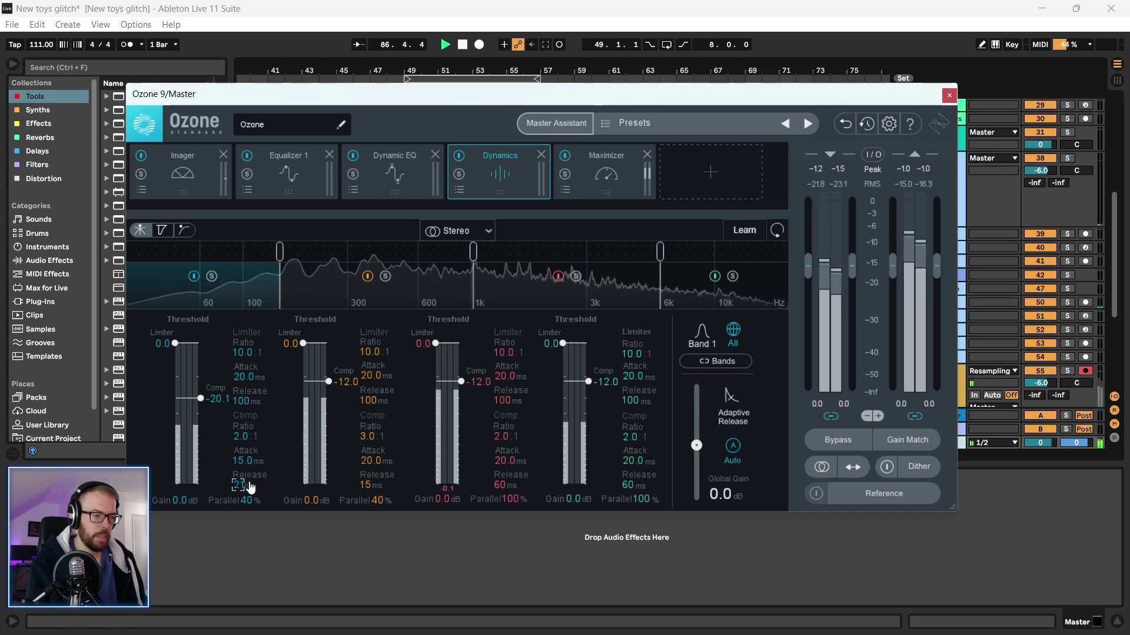
Shorten the Dynamics compressor releases to 20 ms on Band 1, 40 ms on Band 3 and 39 ms on Band 4
scroll(250, 488, "down", 1)
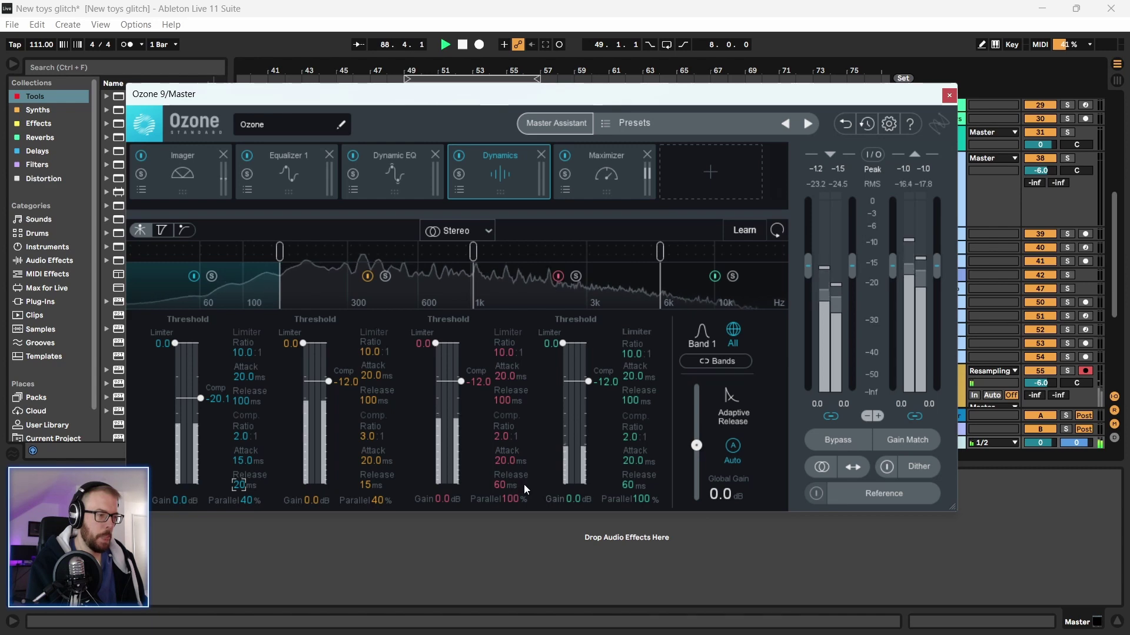
scroll(512, 491, "down", 1)
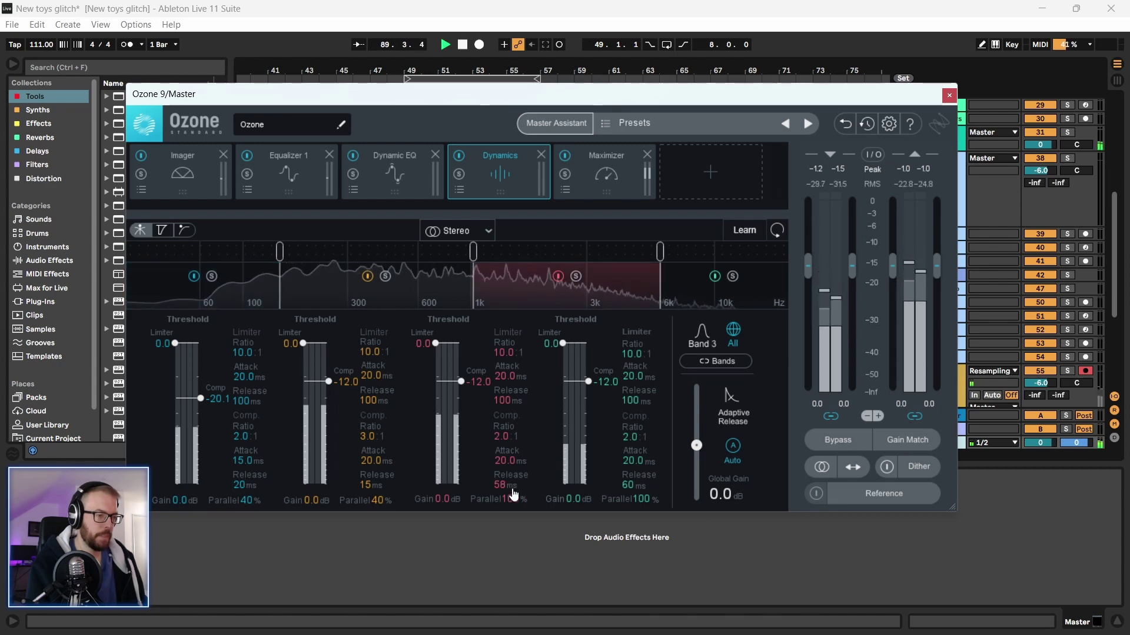
scroll(628, 486, "down", 19)
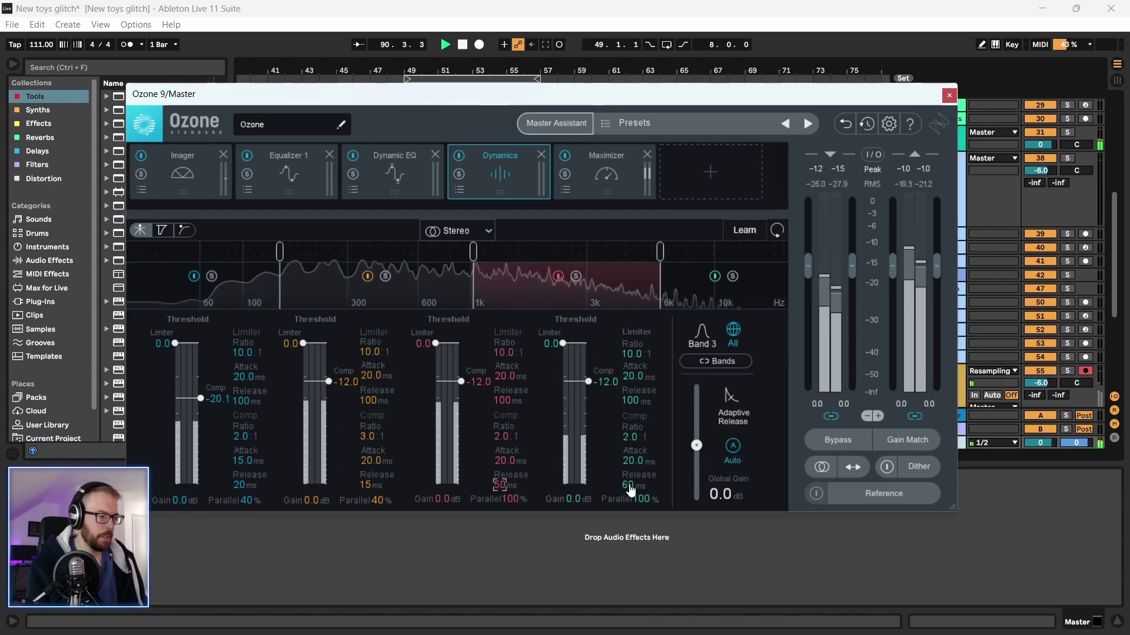
scroll(629, 501, "down", 2)
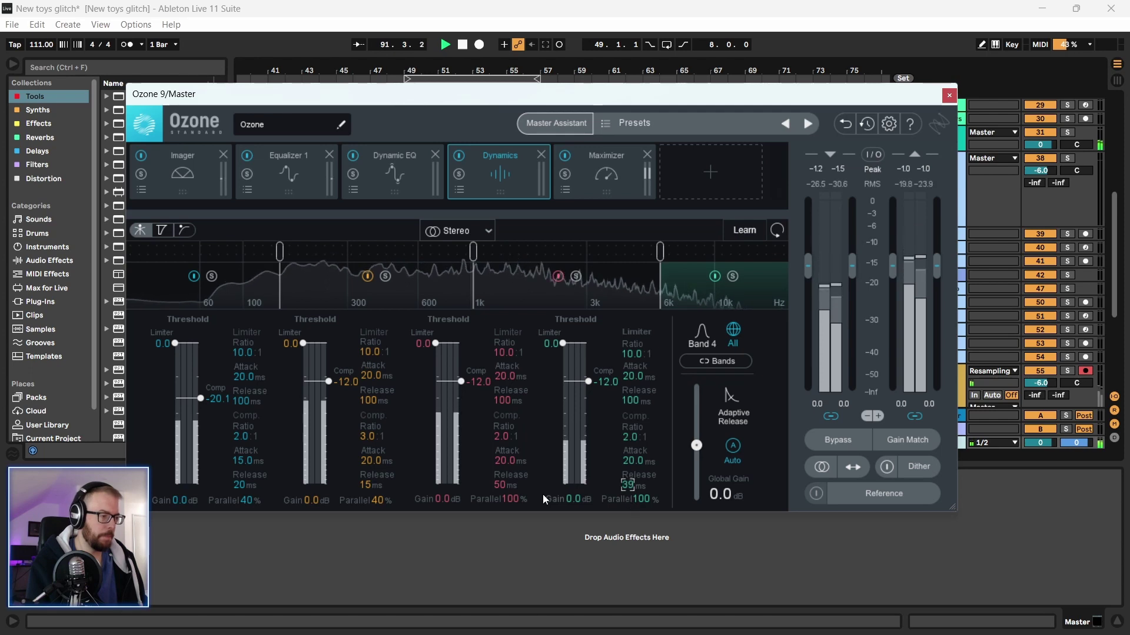
scroll(516, 498, "down", 16)
scroll(515, 498, "down", 3)
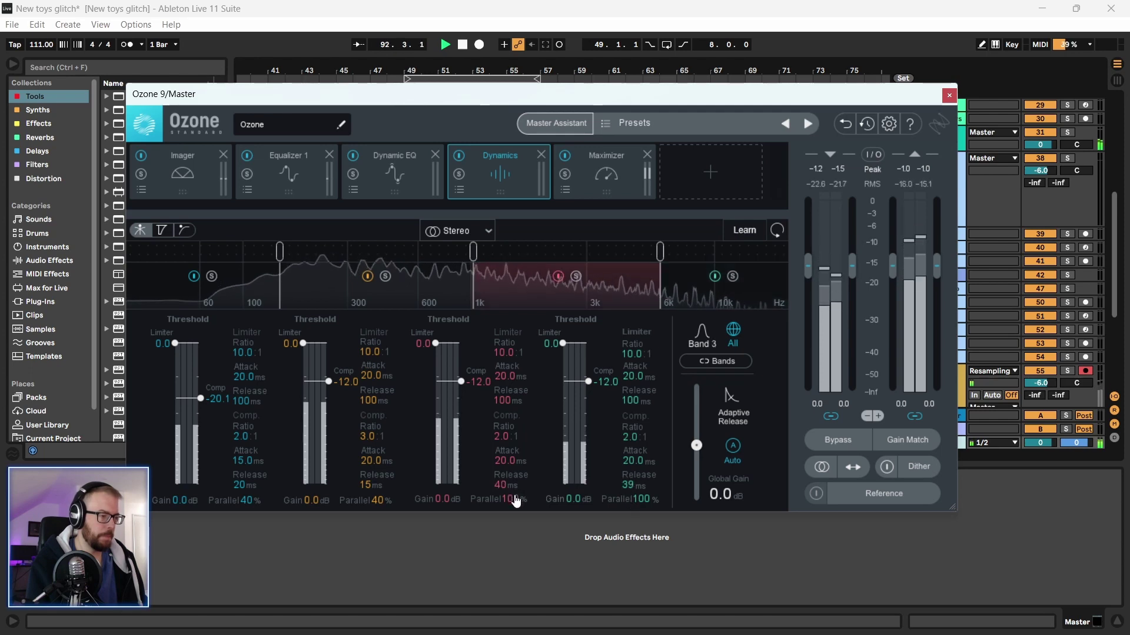
scroll(375, 490, "up", 5)
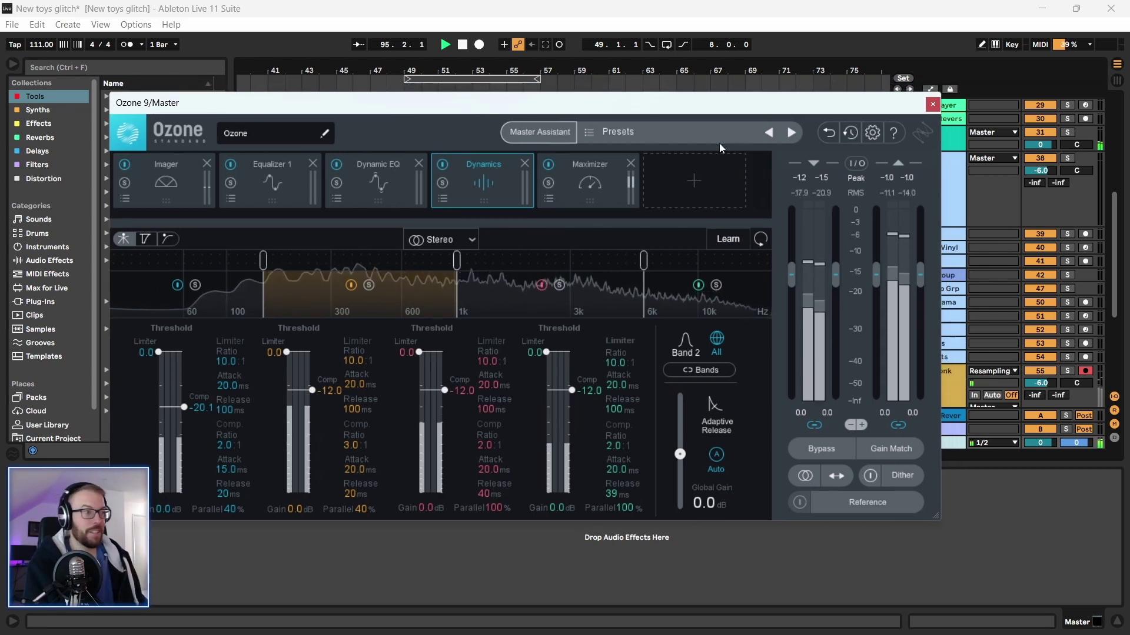
Close the Ozone window and show the Drums group's devices while playback continues past bar 97
left_click(930, 105)
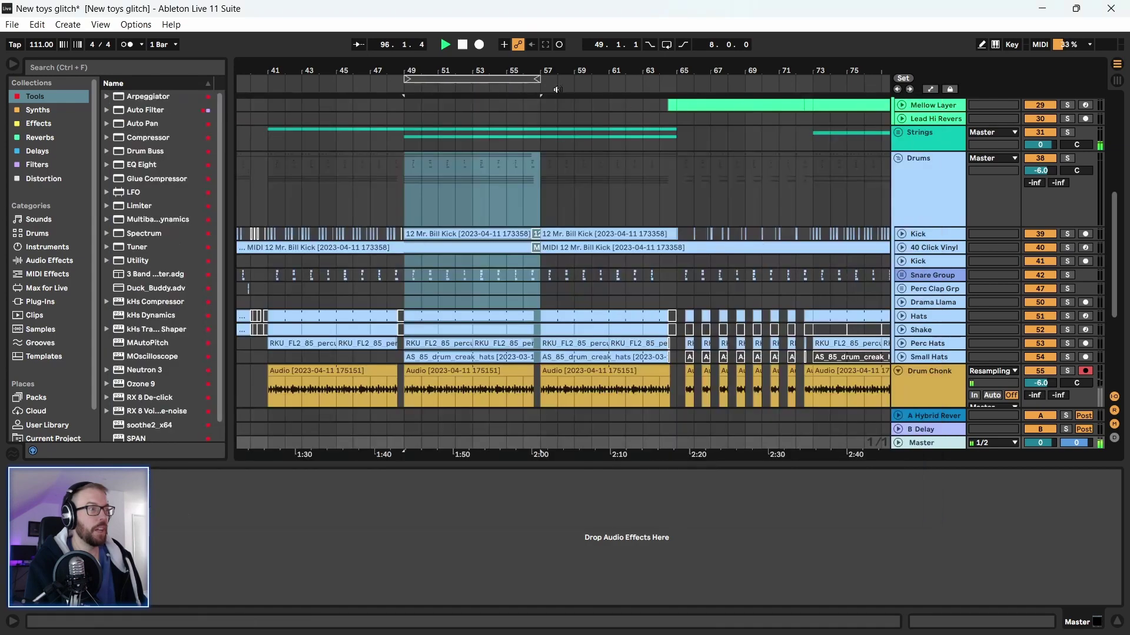
key("minus")
key("minus")
left_click_drag(577, 92, 385, 286)
scroll(529, 254, "up", 1)
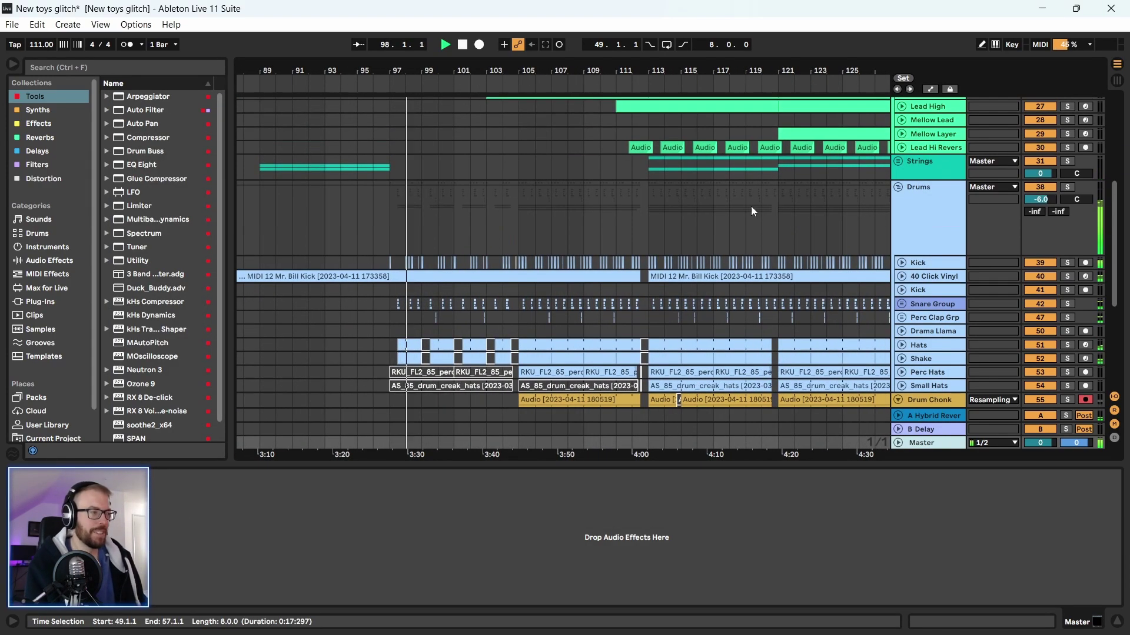
left_click(928, 212)
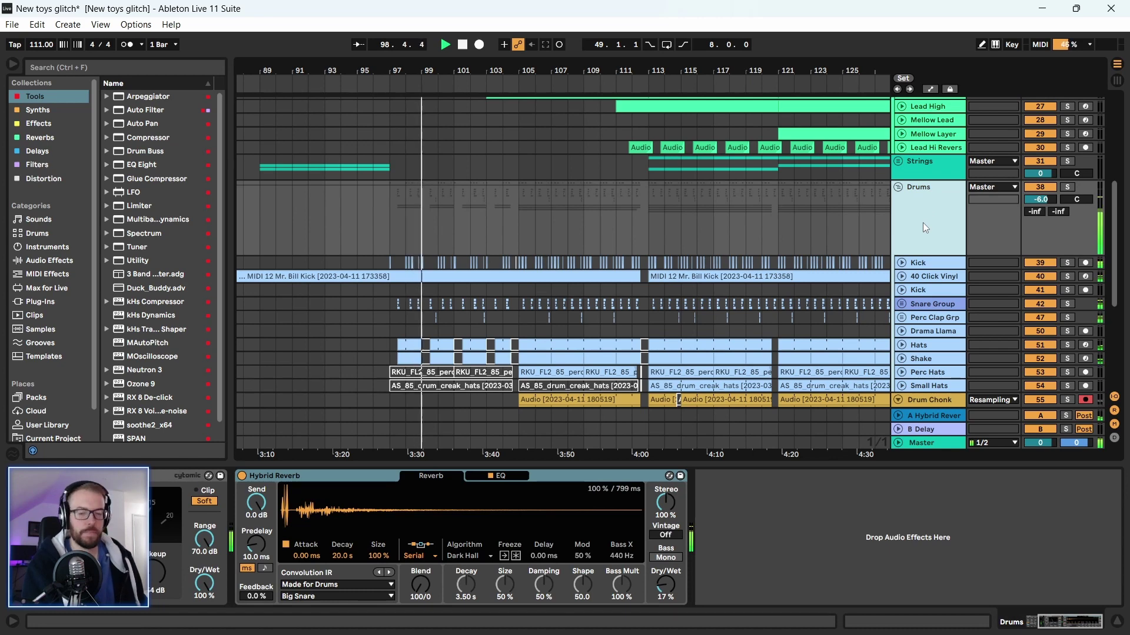
key("XF86AudioLowerVolume")
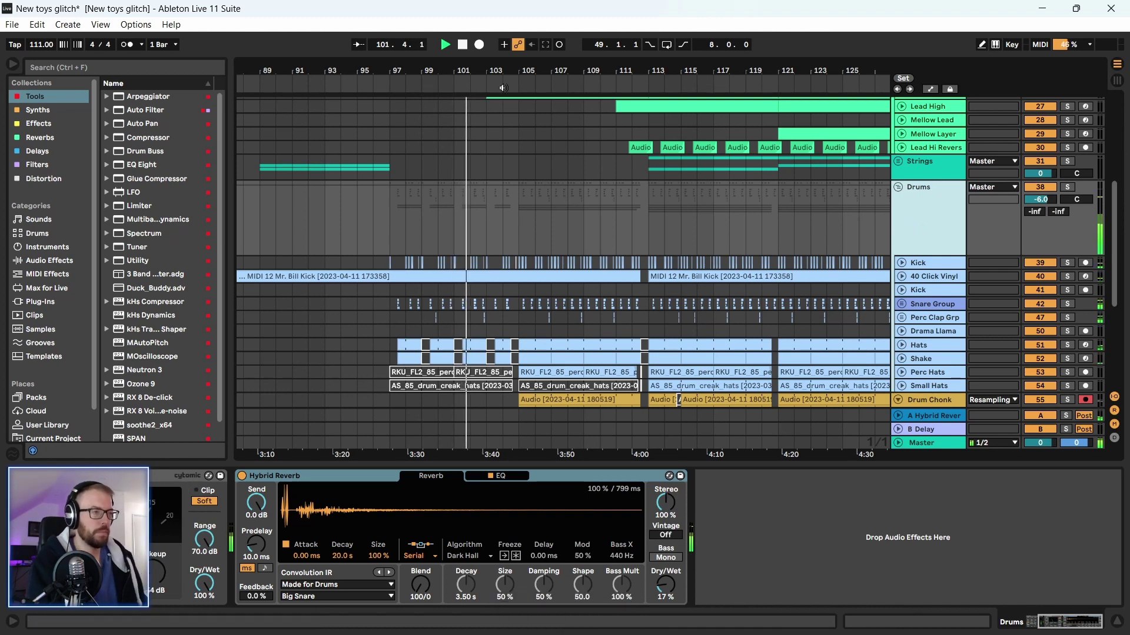
Unfold the Snare Group to look over its tracks during playback and fold it again
scroll(529, 265, "down", 2, "ctrl")
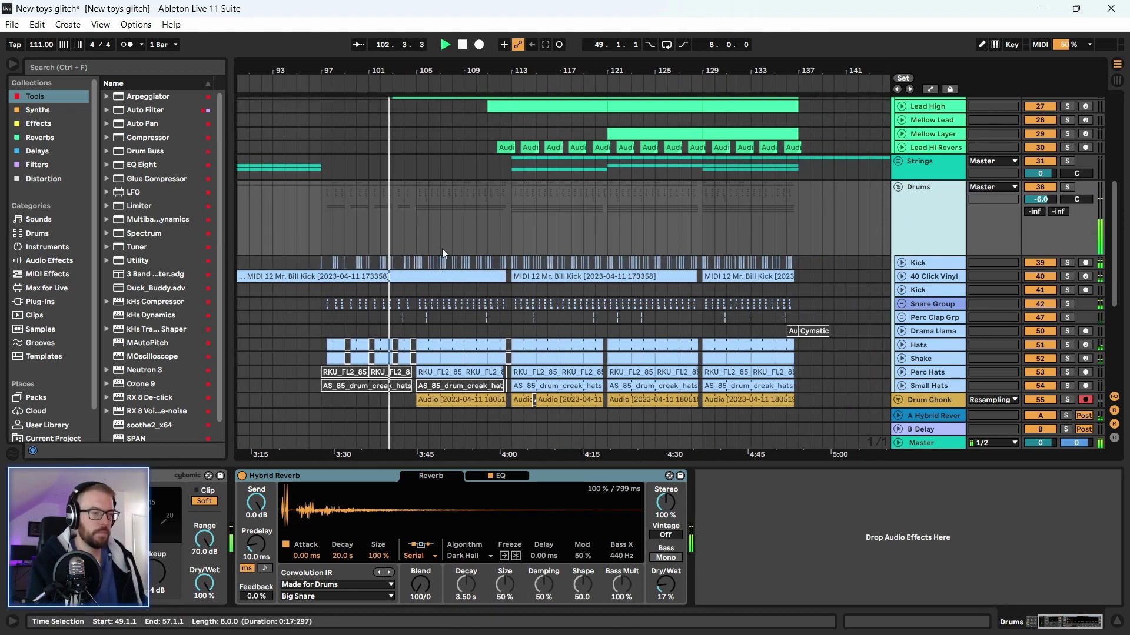
scroll(921, 322, "down", 1)
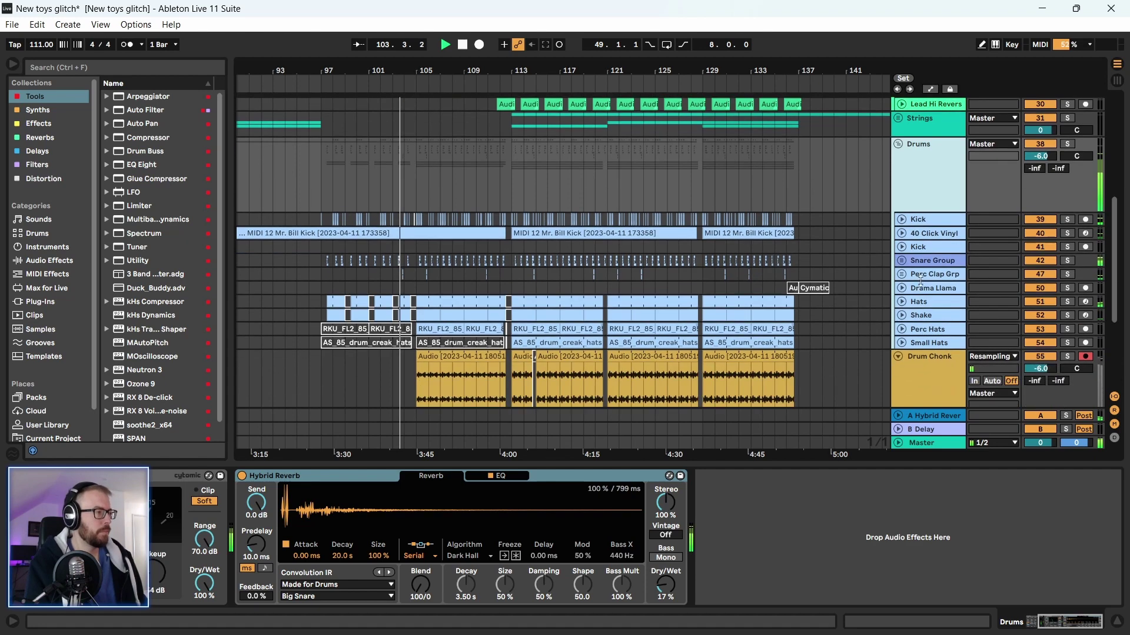
left_click(901, 261)
scroll(924, 277, "down", 1)
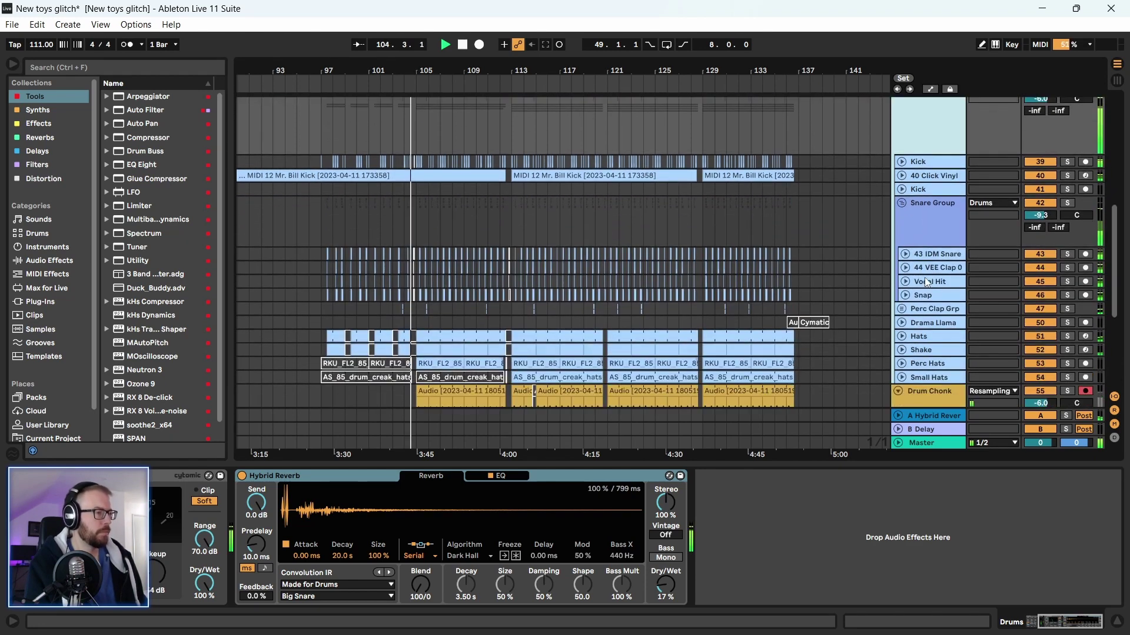
left_click(901, 202)
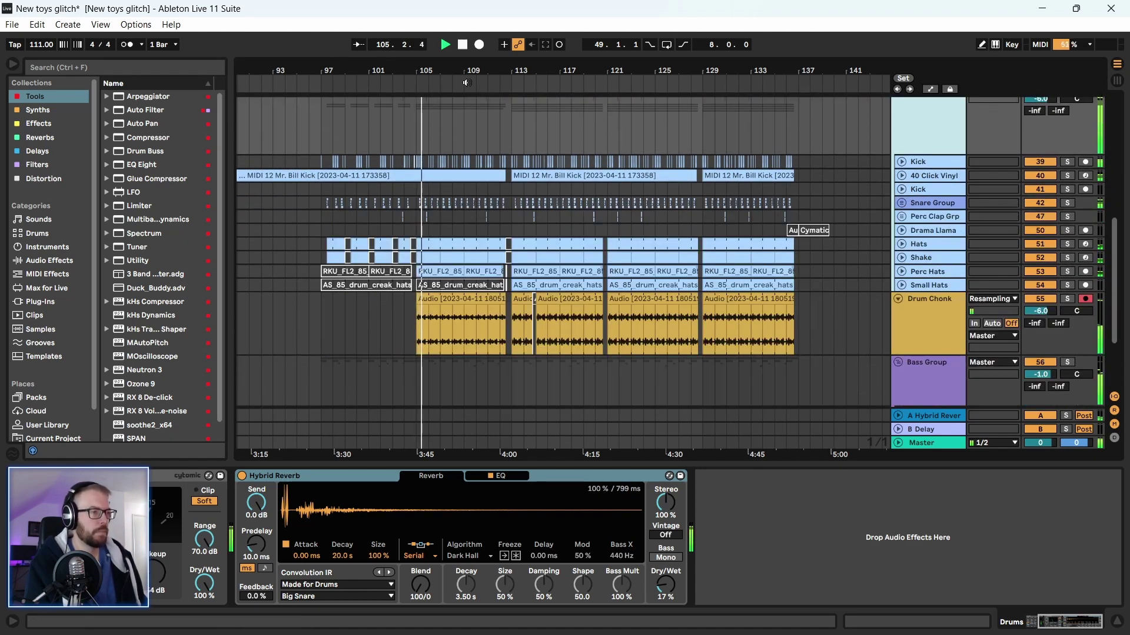
Compare the mix with the Drum Chonk track muted and unmuted around bar 109
left_click_drag(466, 83, 423, 106)
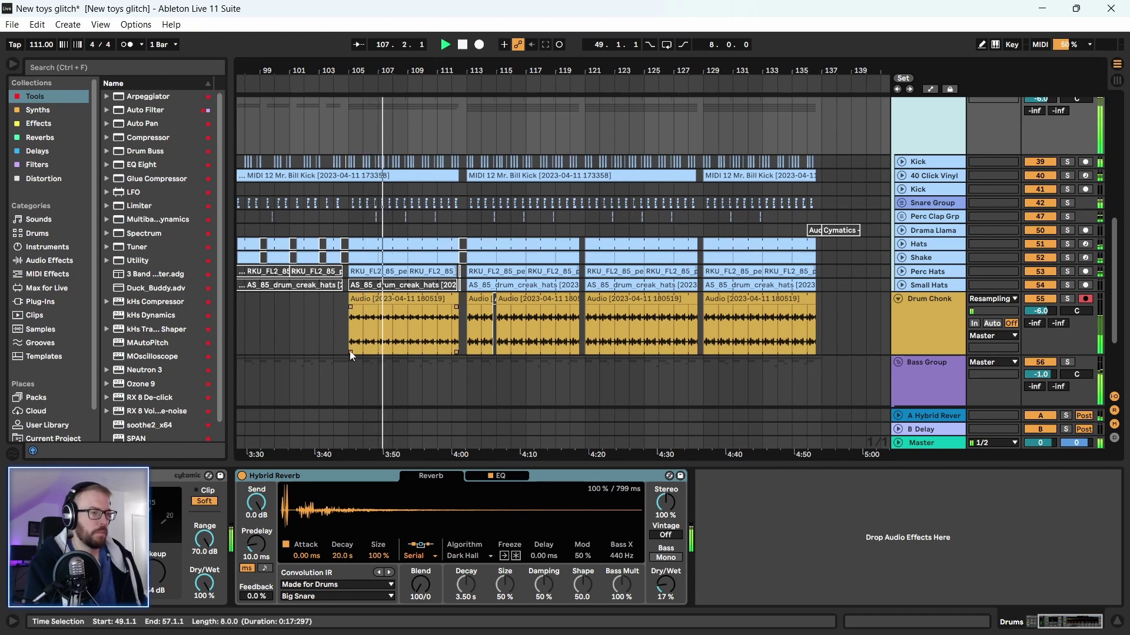
left_click(1042, 300)
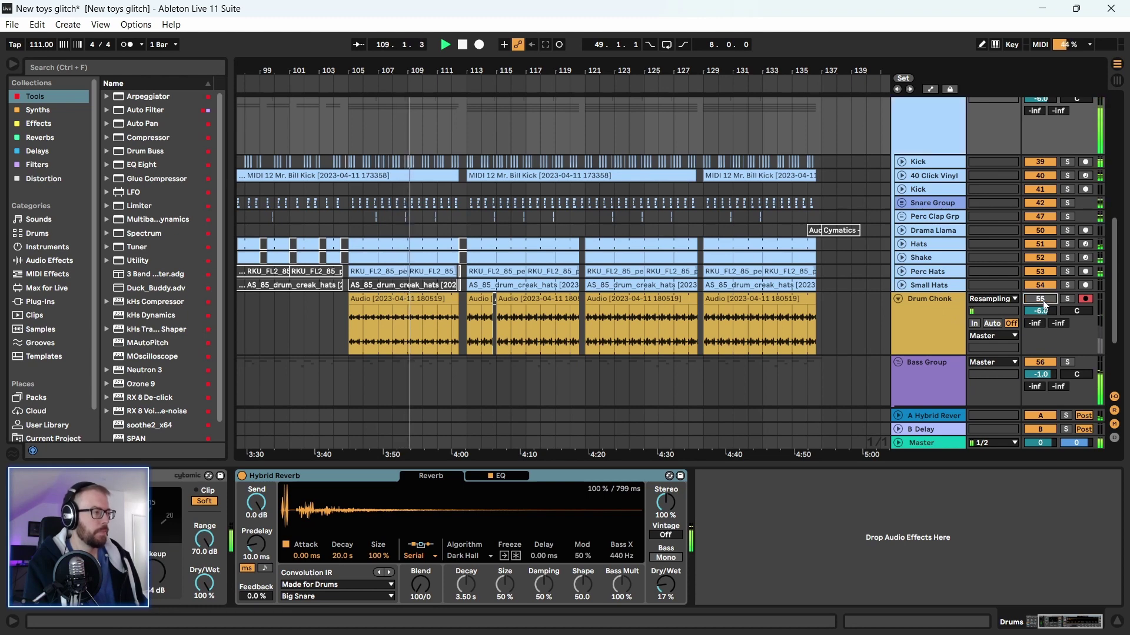
left_click(1042, 299)
scroll(1051, 247, "up", 1)
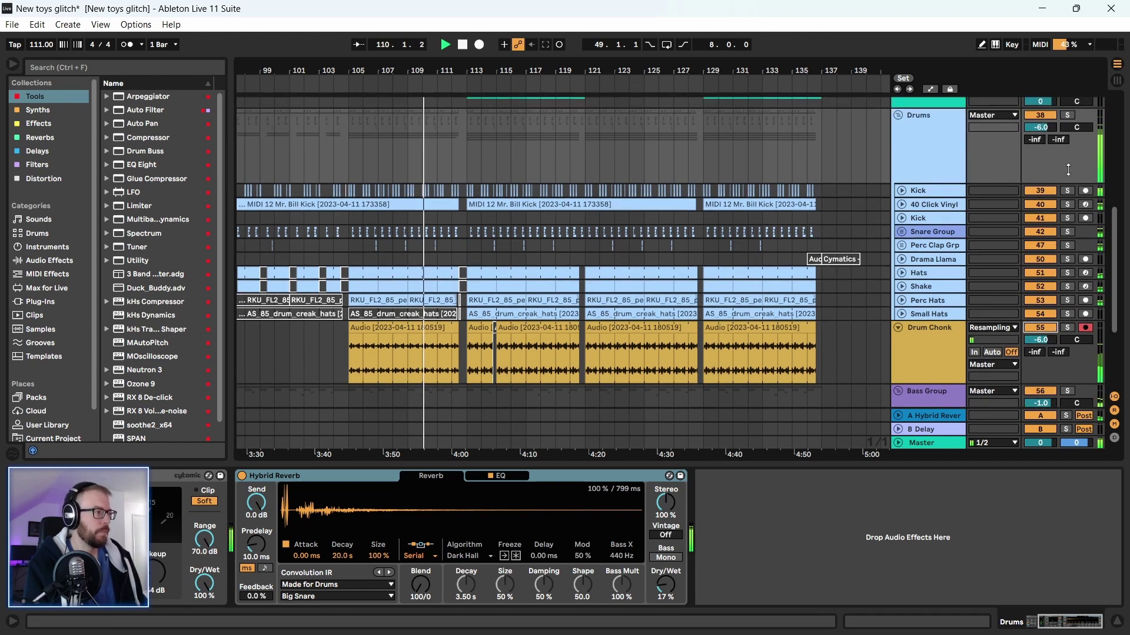
Compare the Drums group with Drum Chonk muted, soloed and back in the mix through bar 123, showing Drum Chonk's devices
left_click(1041, 329)
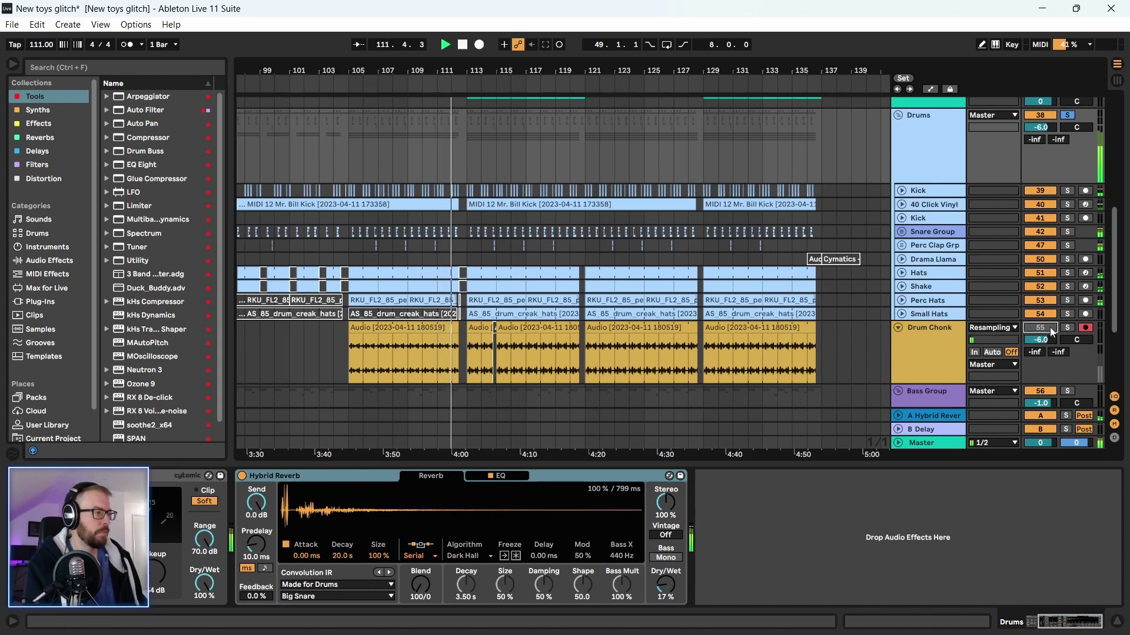
left_click(1040, 328)
left_click(920, 339)
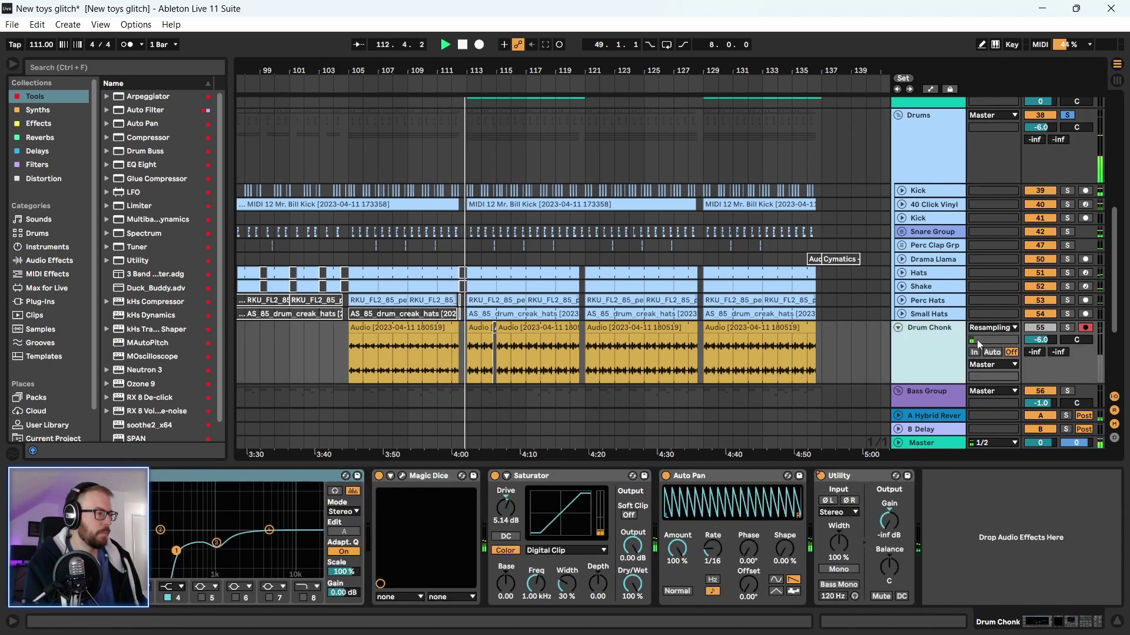
left_click(1068, 327)
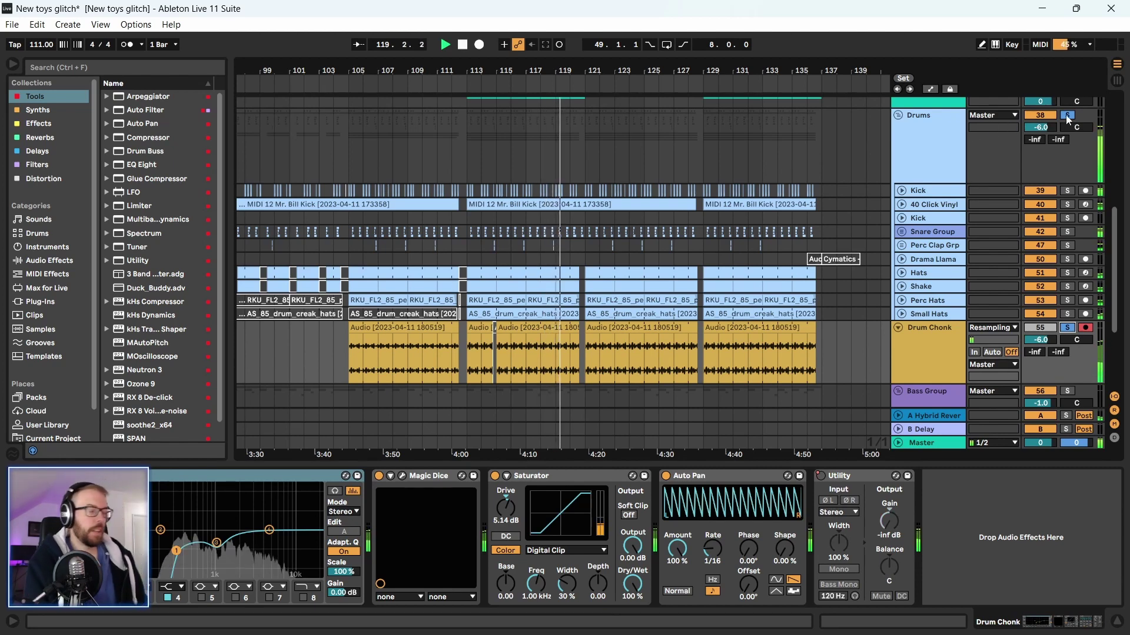
left_click(1068, 116)
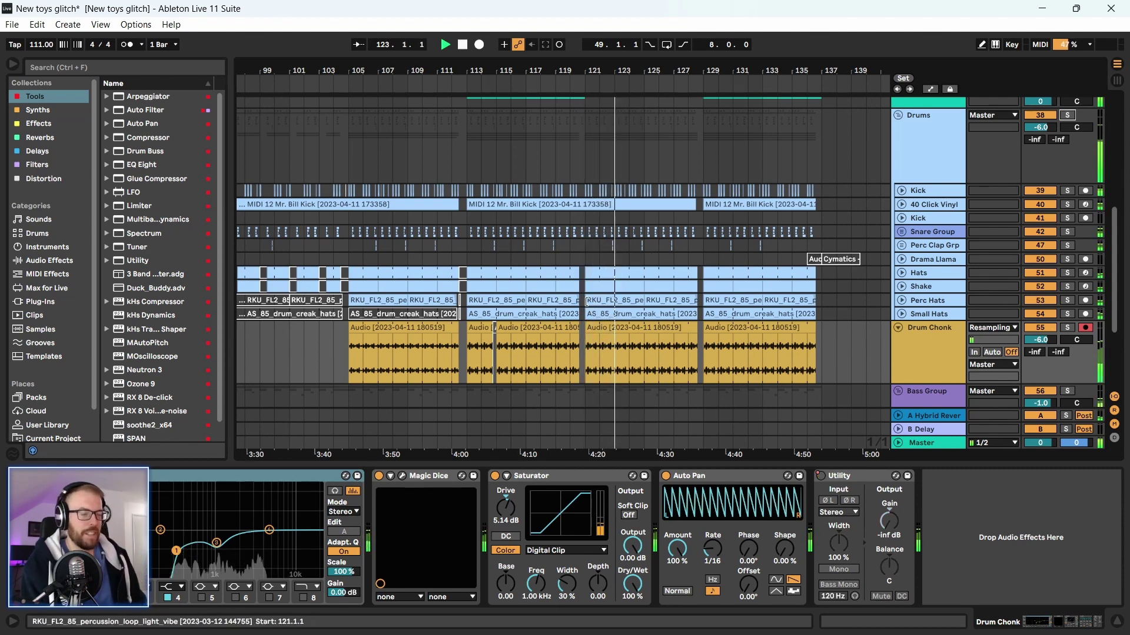
key("space")
Audition the soloed Drum Chonk clip starting at bar 121, checking its clip settings and the track's device chain
scroll(847, 187, "down", 1)
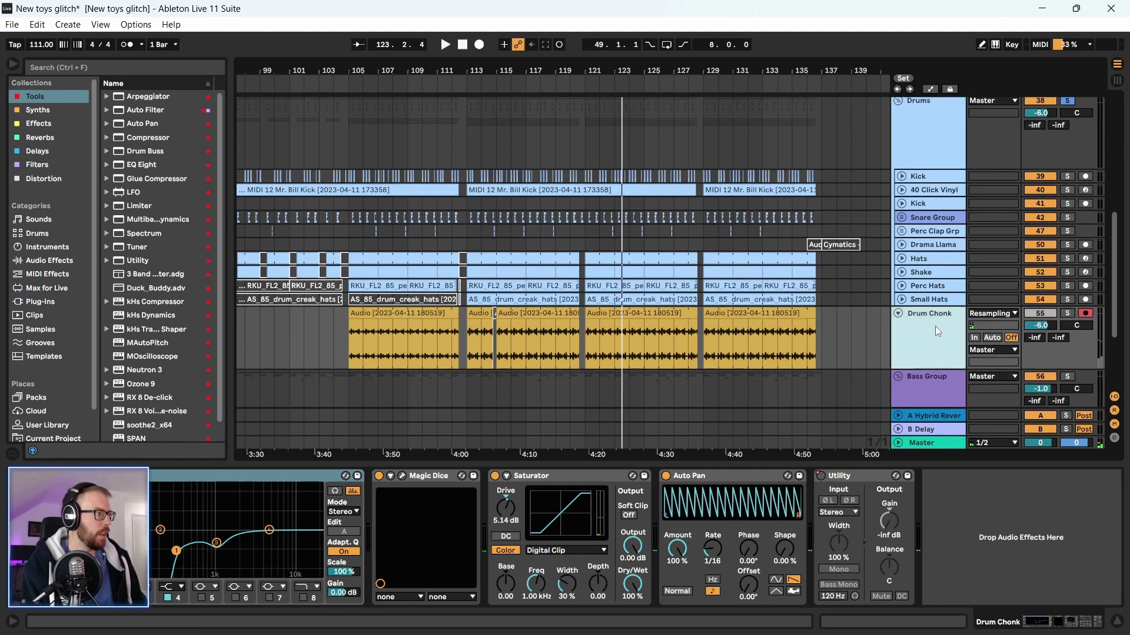
left_click(612, 313)
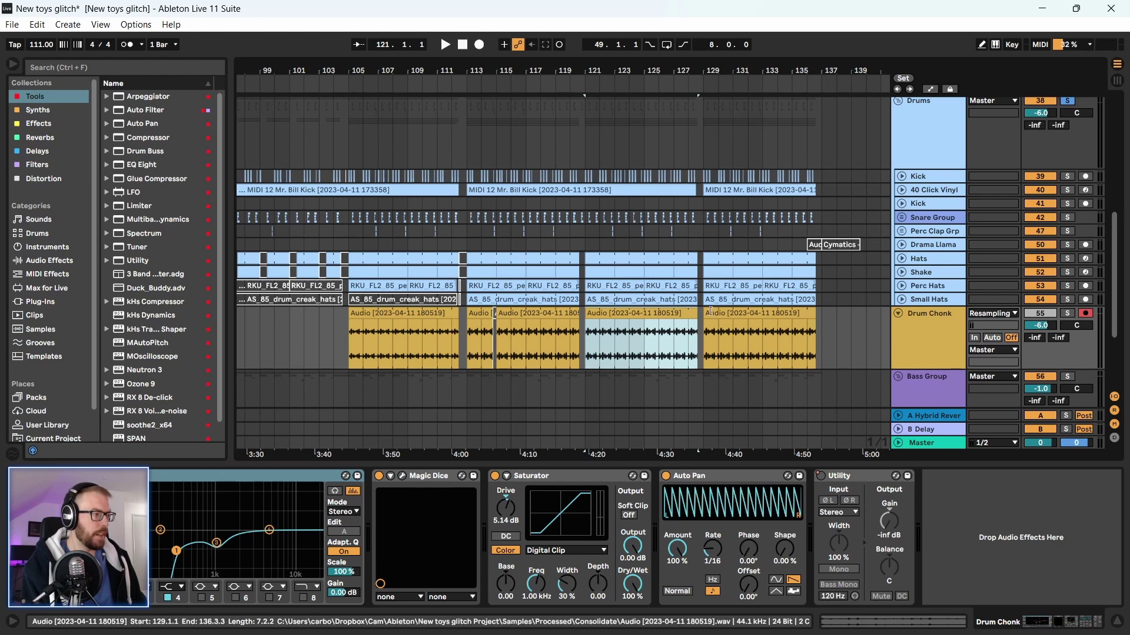
double_click(655, 312)
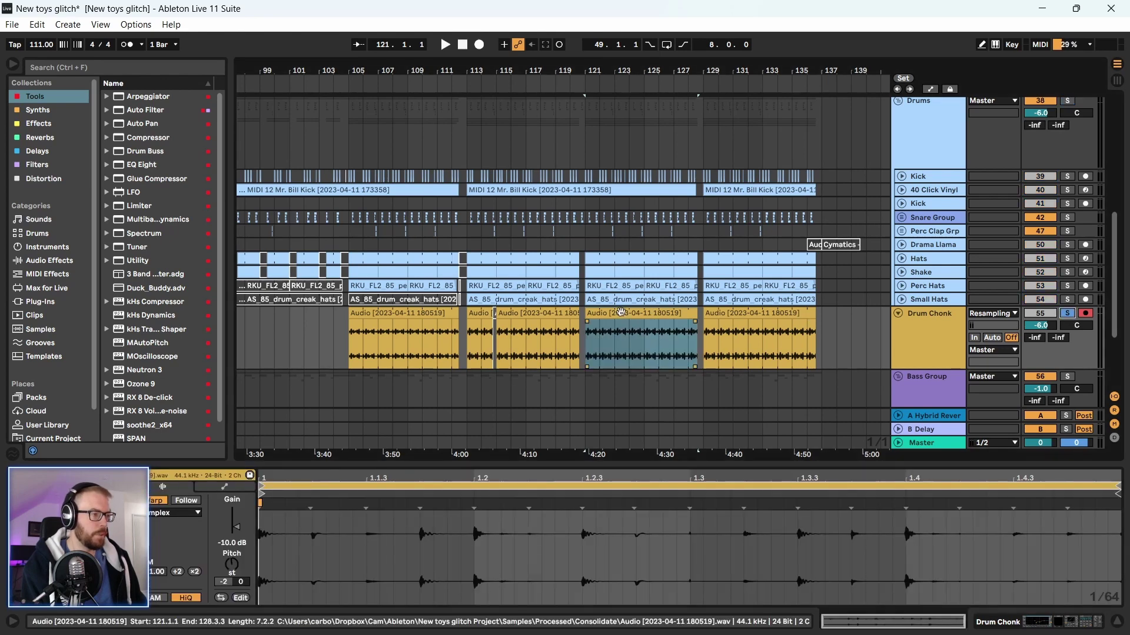
left_click(649, 357)
key("space")
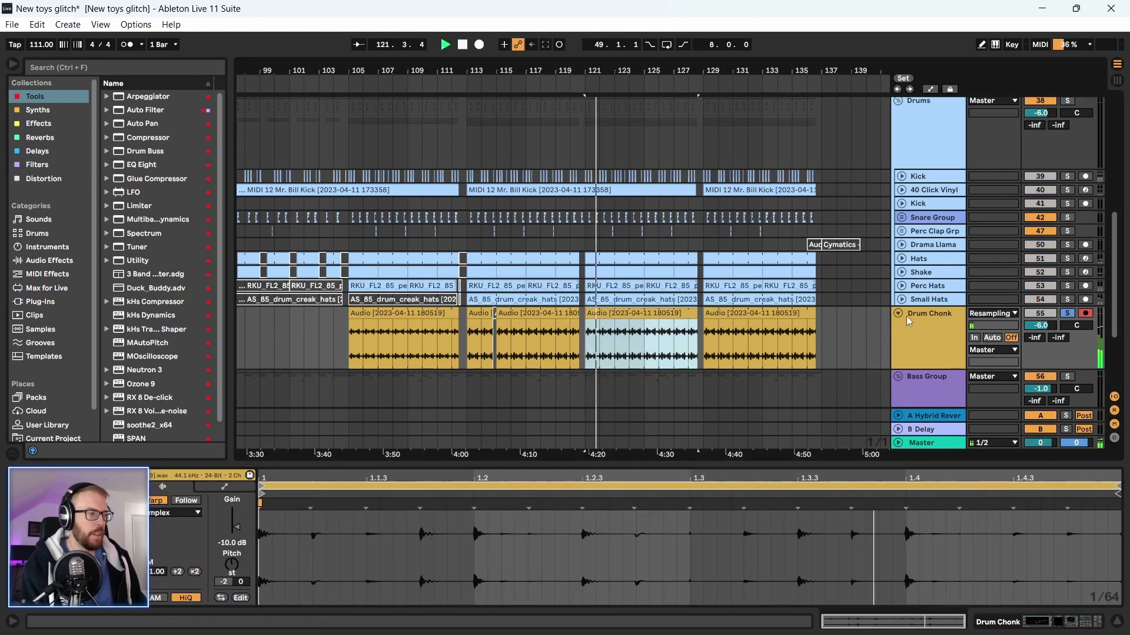
key("shift+Tab")
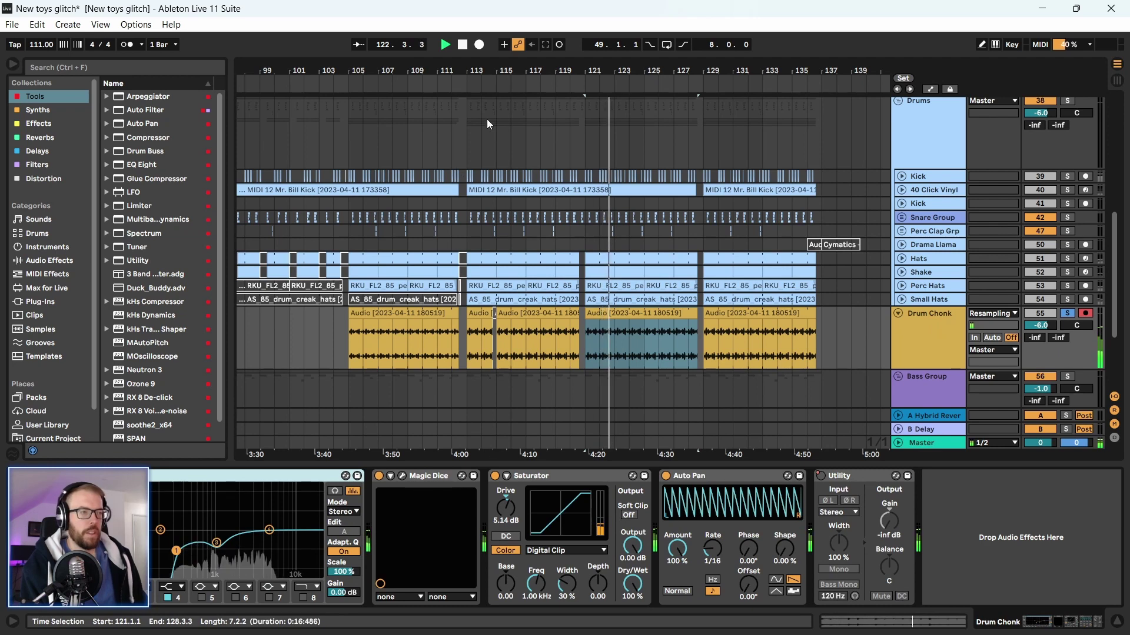
Reopen the bar 121 Drum Chonk clip, inspect its warp mode options, and compare it soloed and in the full mix
double_click(609, 313)
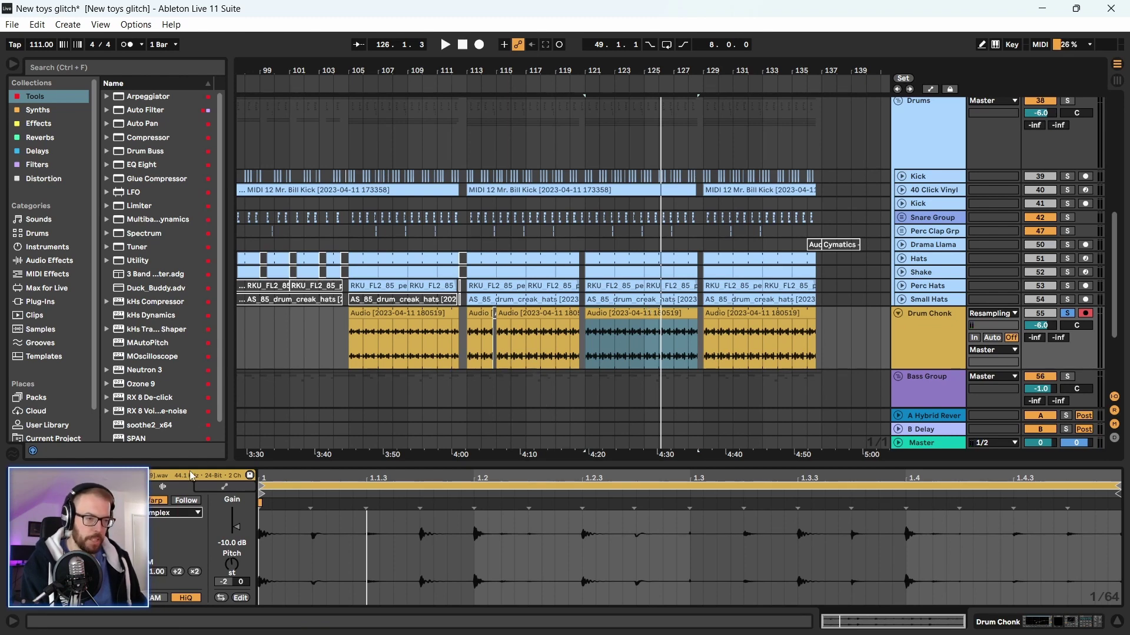
left_click(632, 317)
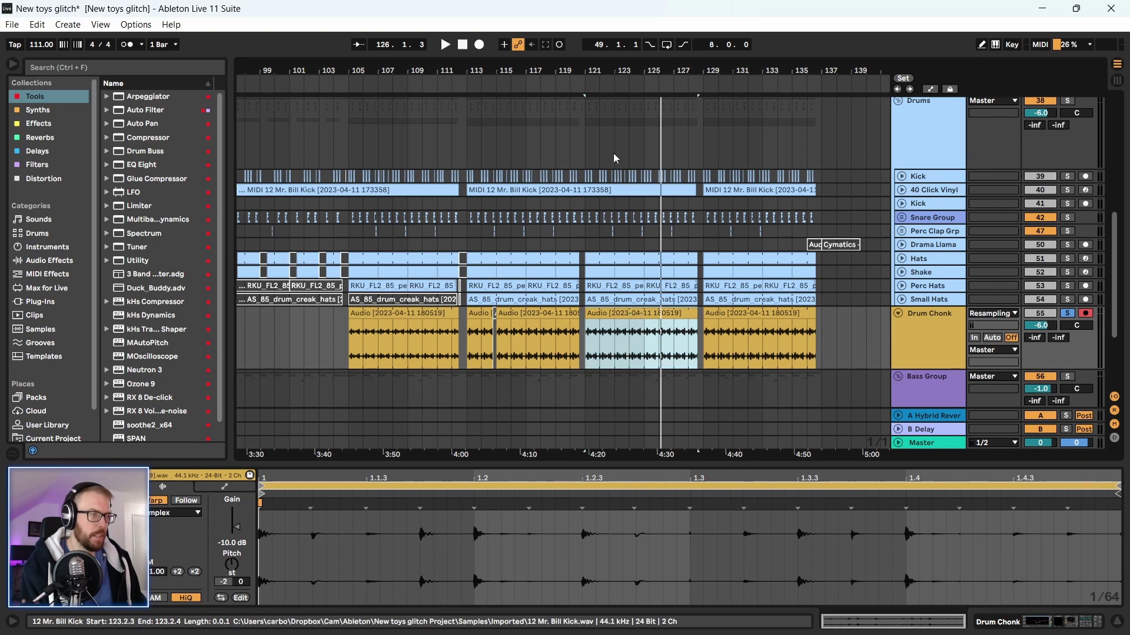
scroll(626, 253, "down", 2)
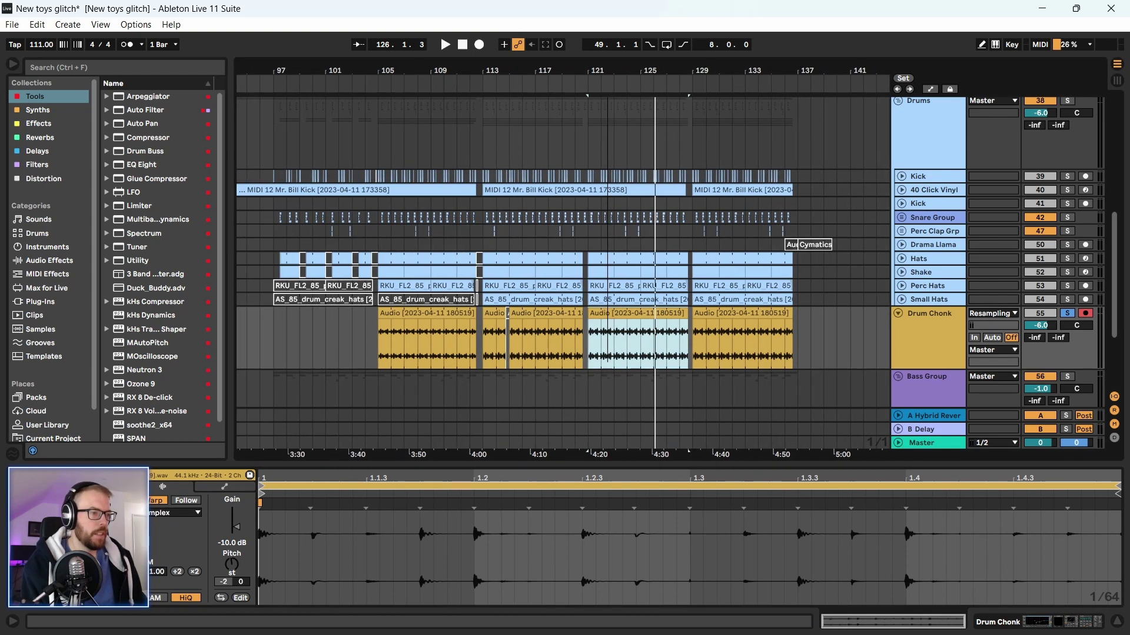
left_click(154, 515)
left_click(187, 490)
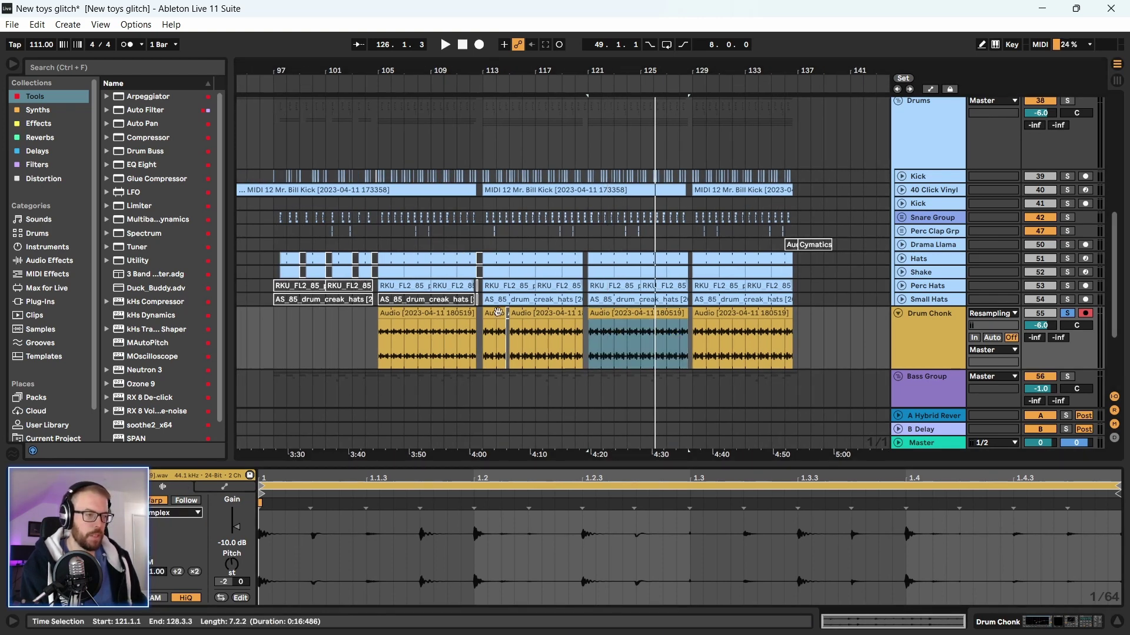
key("space")
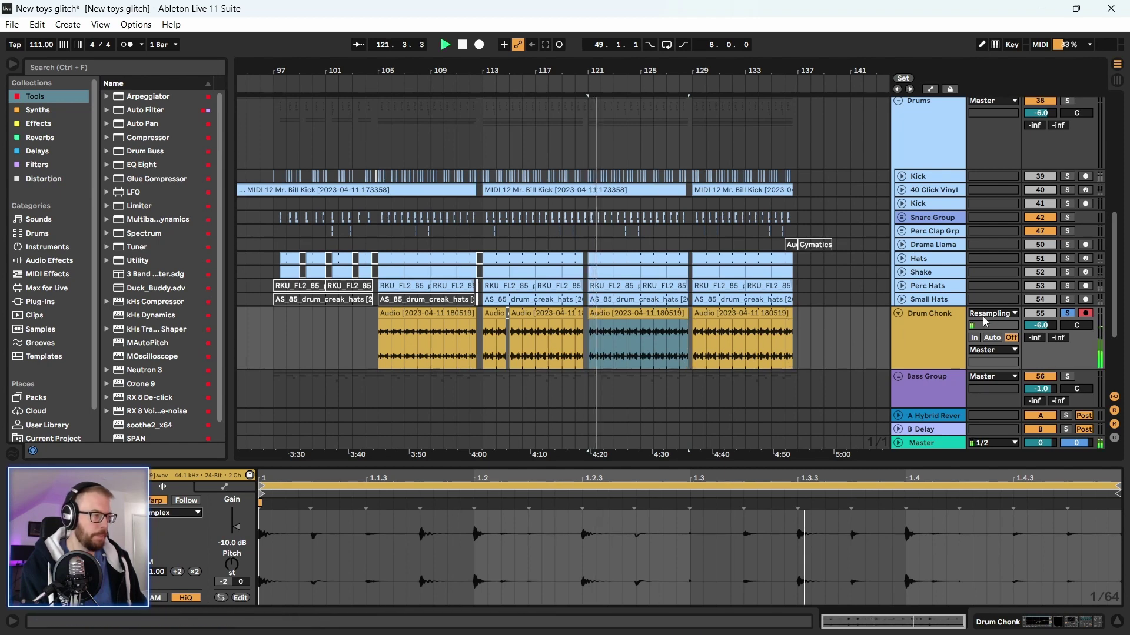
key("space")
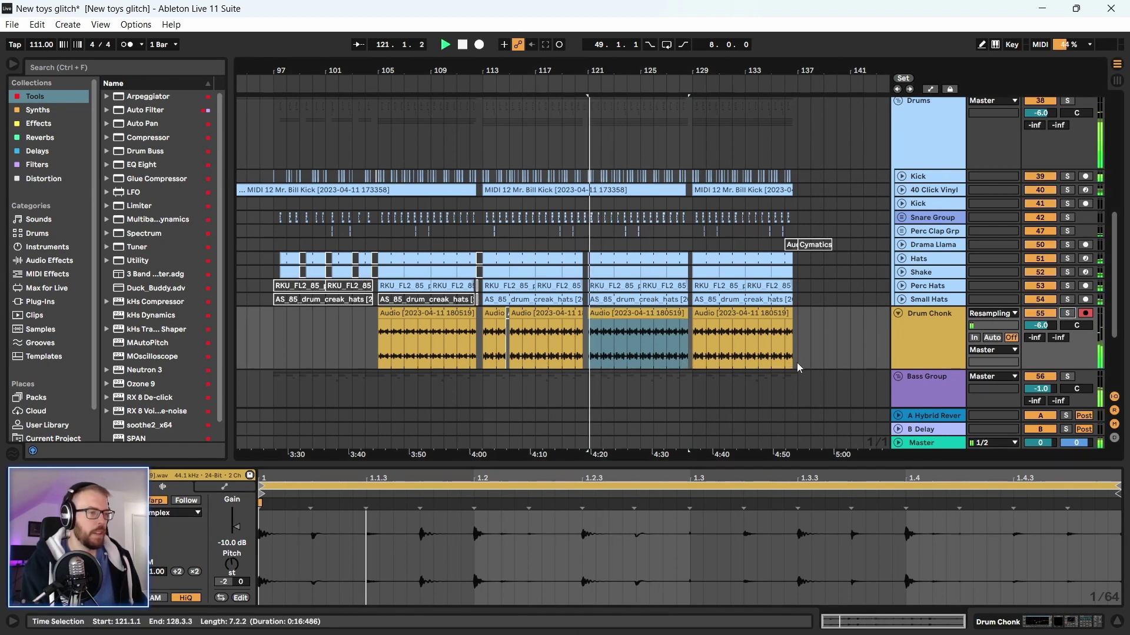
scroll(780, 292, "up", 1)
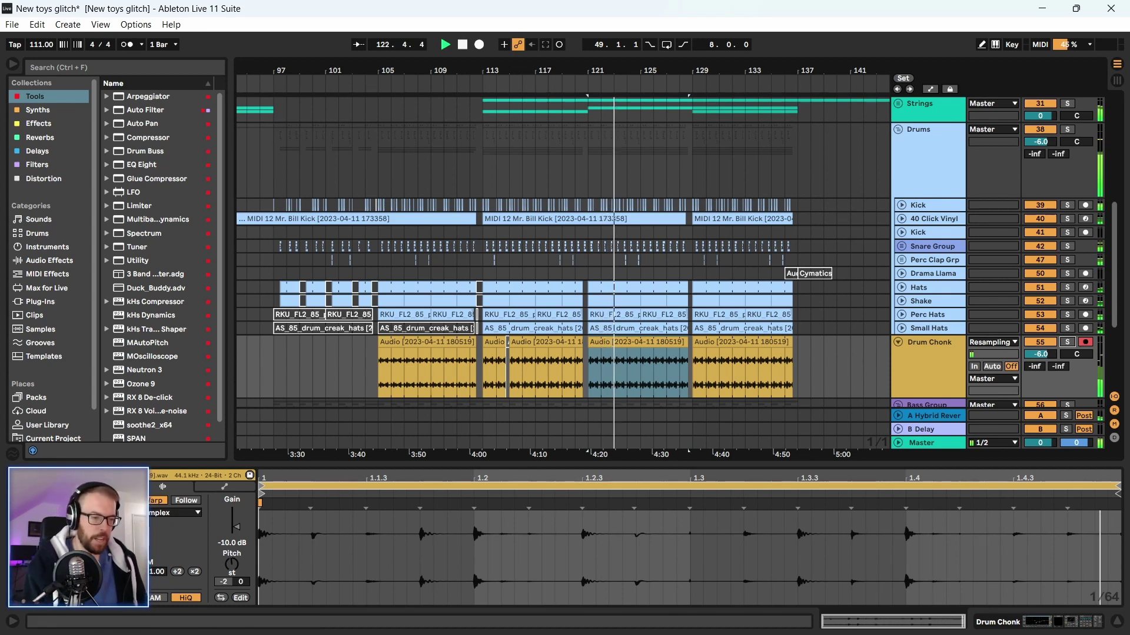
Try Beats warp mode with a transient envelope of 0 on the bar 121 Drum Chonk clip and return to Complex
left_click(175, 513)
left_click(175, 526)
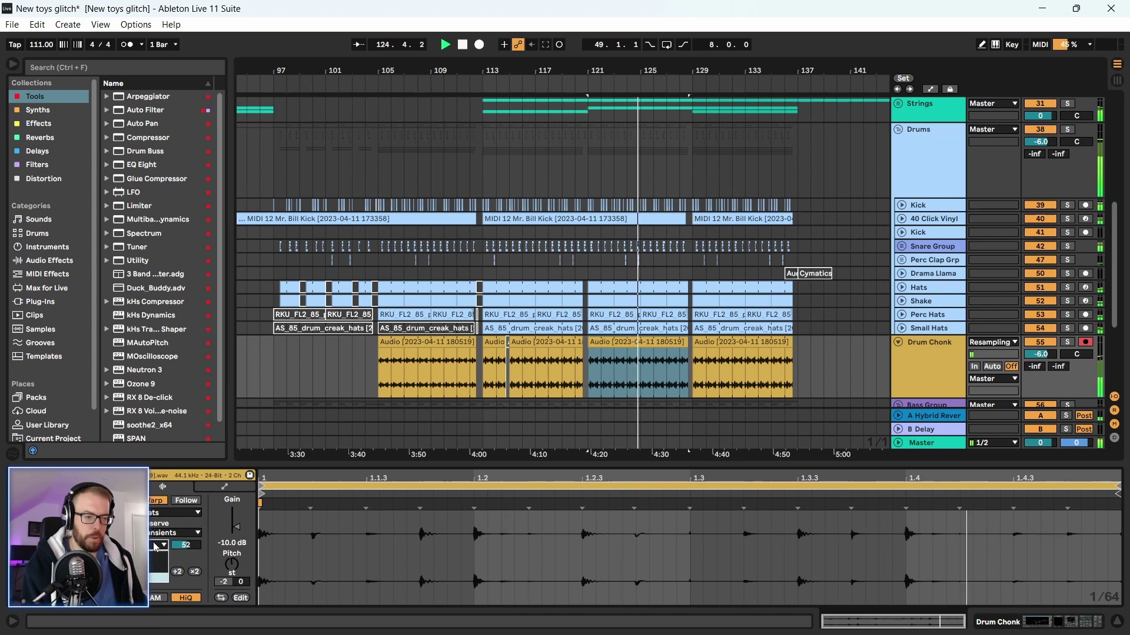
mouse_move(185, 545)
left_mouse_down()
mouse_move(185, 571)
mouse_move(185, 526)
mouse_move(186, 551)
left_mouse_up()
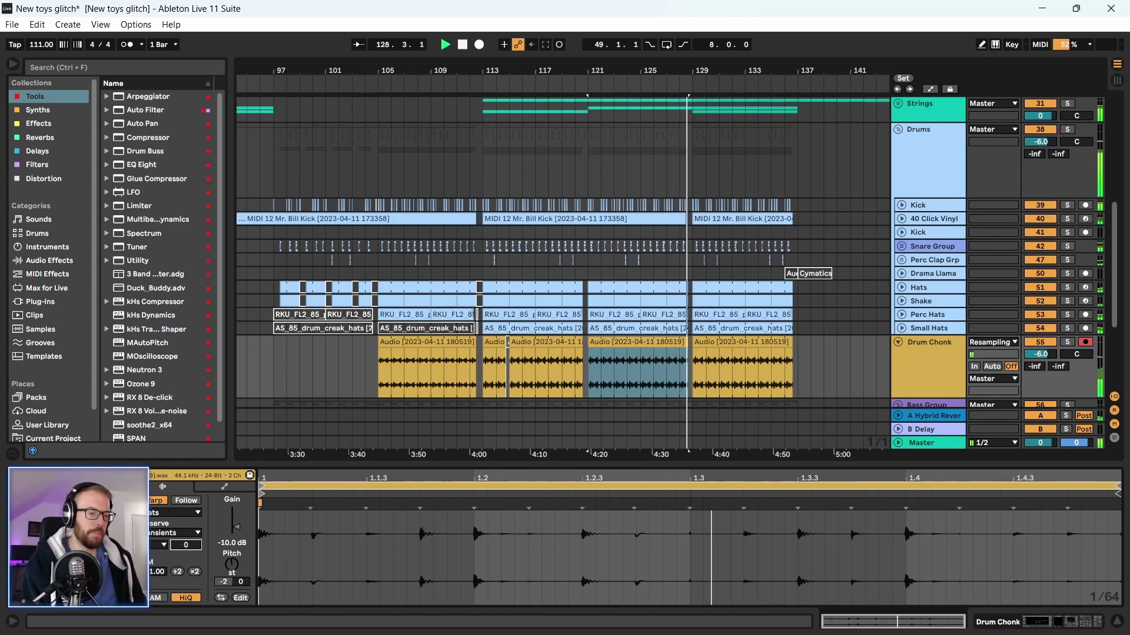
left_click(156, 512)
left_click(156, 553)
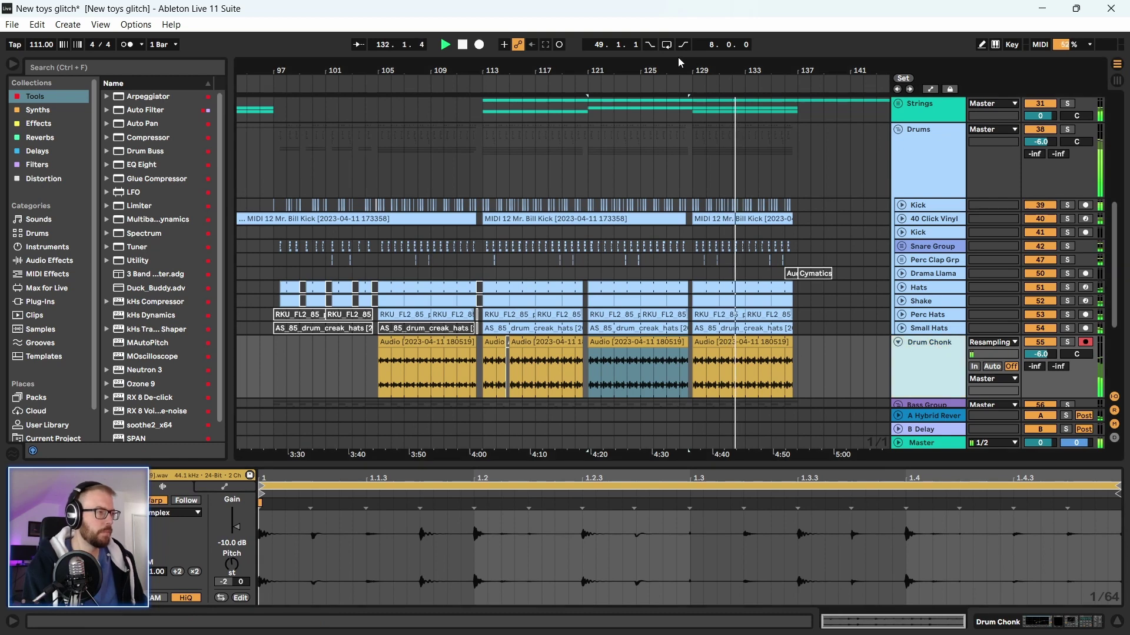
Fold the Drums, Bass Group, Drum Chonk and Melodic tracks and bring the whole arrangement into view
scroll(610, 207, "down", 3)
scroll(920, 177, "up", 2)
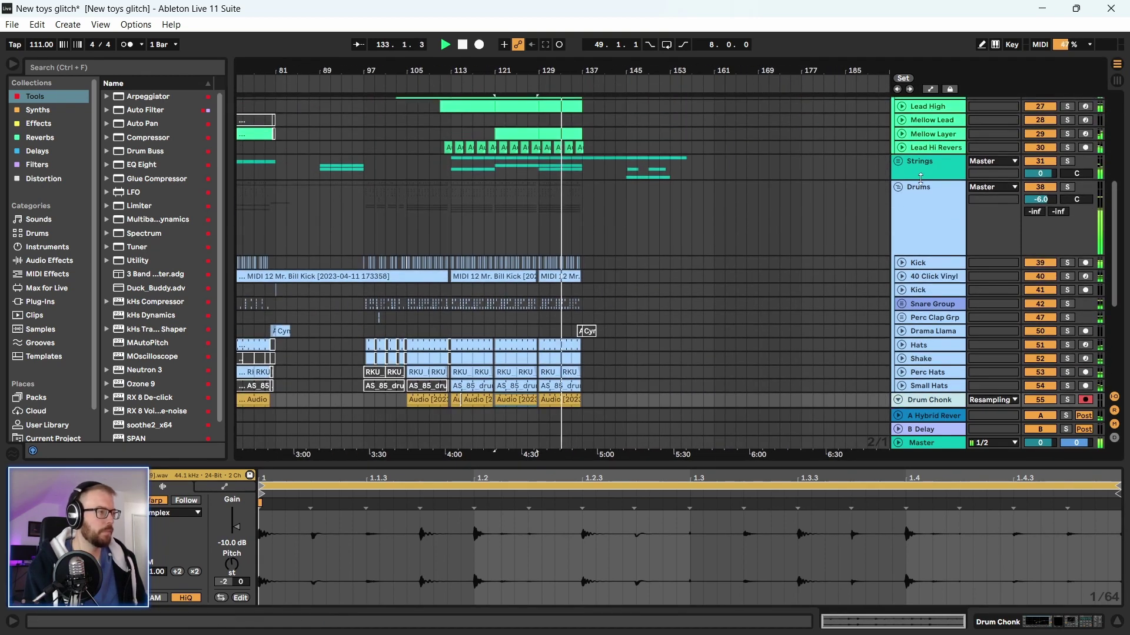
left_click(899, 188)
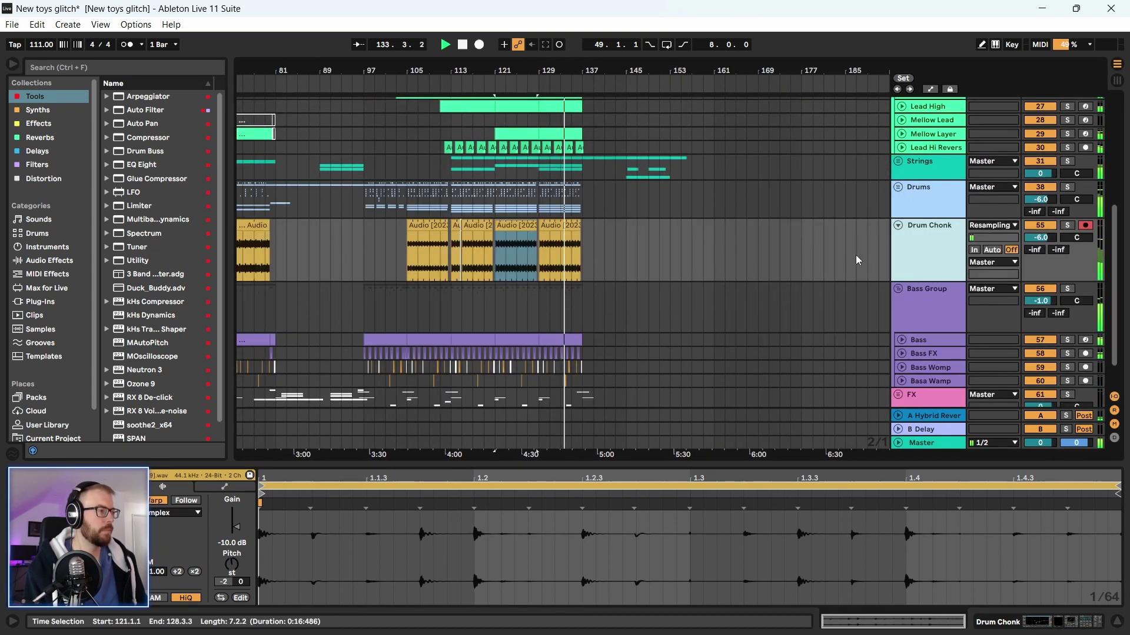
left_click(899, 289)
left_click(898, 225)
scroll(706, 243, "up", 2)
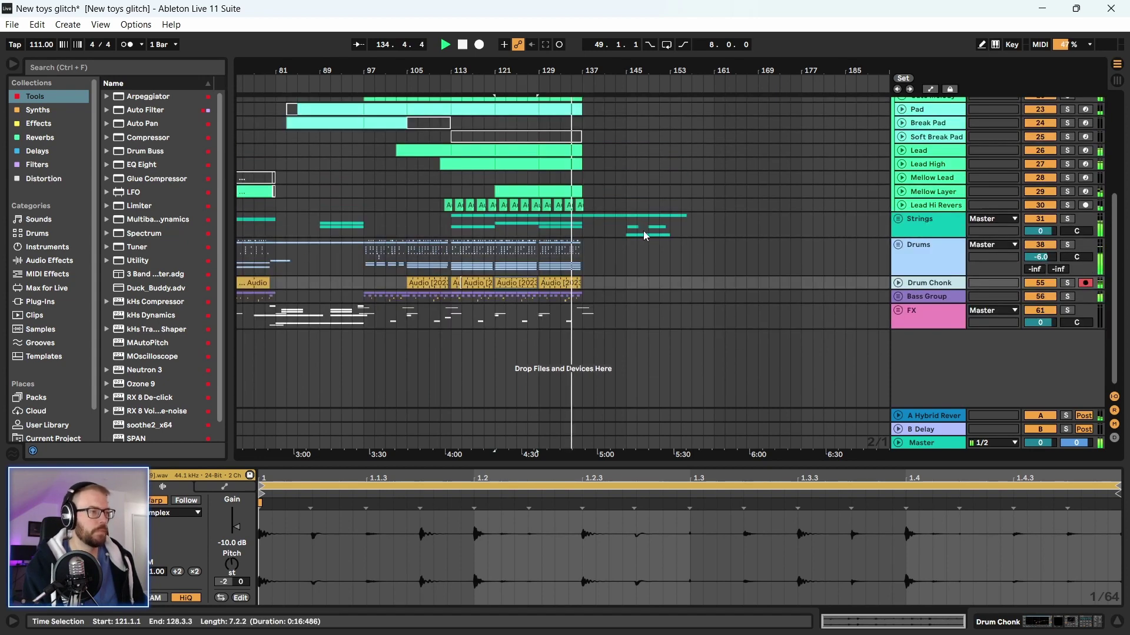
scroll(645, 236, "up", 2)
left_click_drag(696, 73, 528, 257)
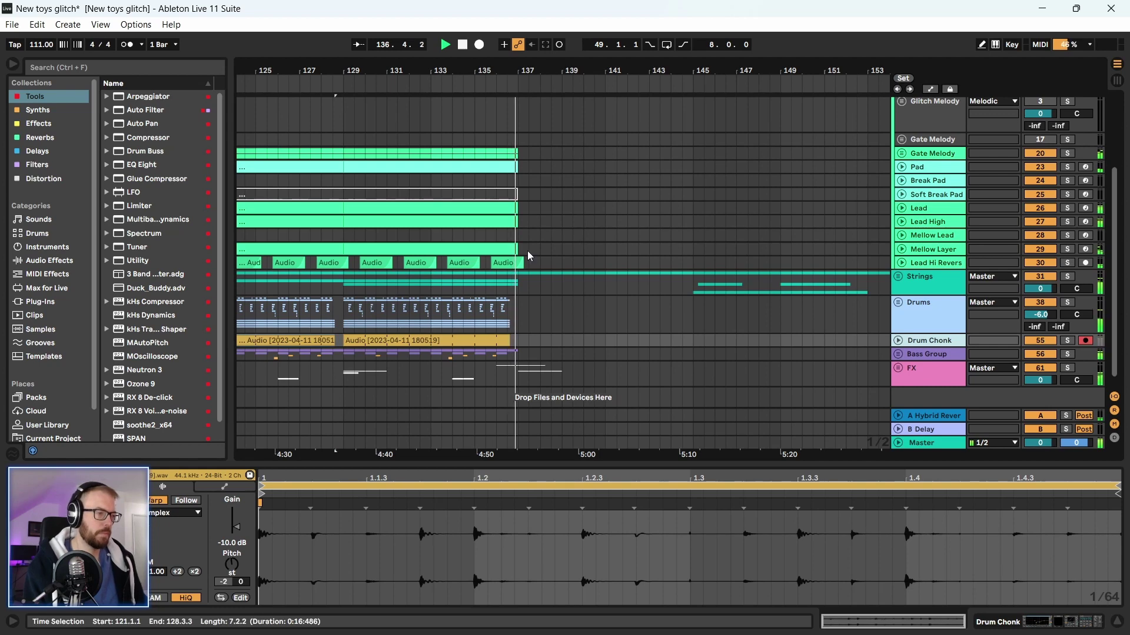
double_click(433, 70)
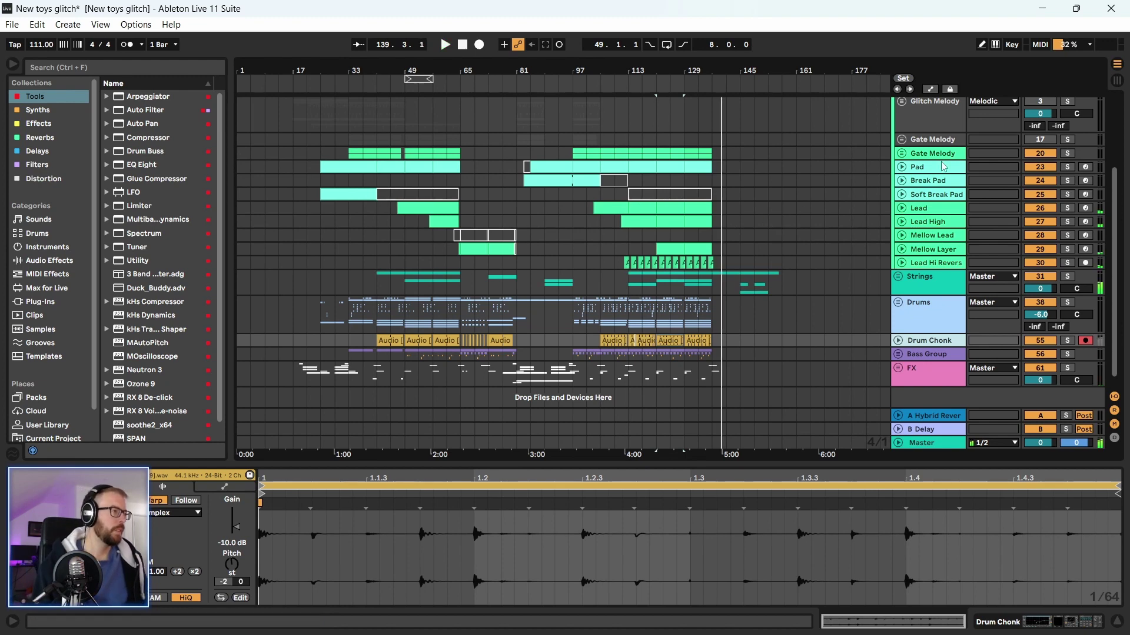
scroll(900, 116, "up", 3)
left_click(898, 103)
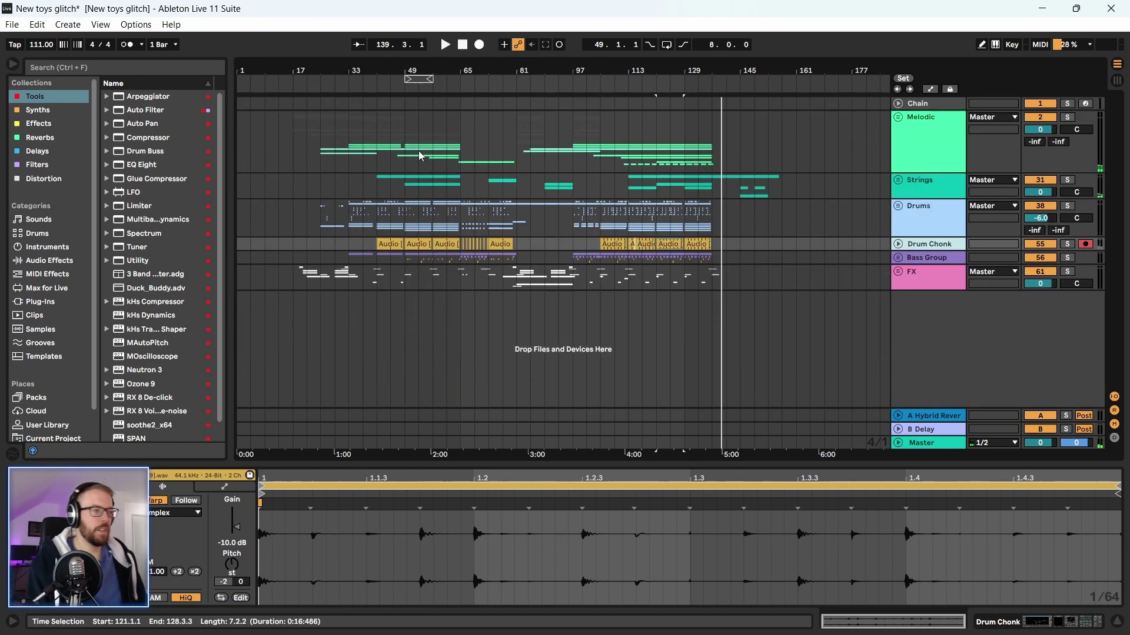
Play the arrangement from about bar 41, stop playback and save the set
left_click(378, 126)
key("space")
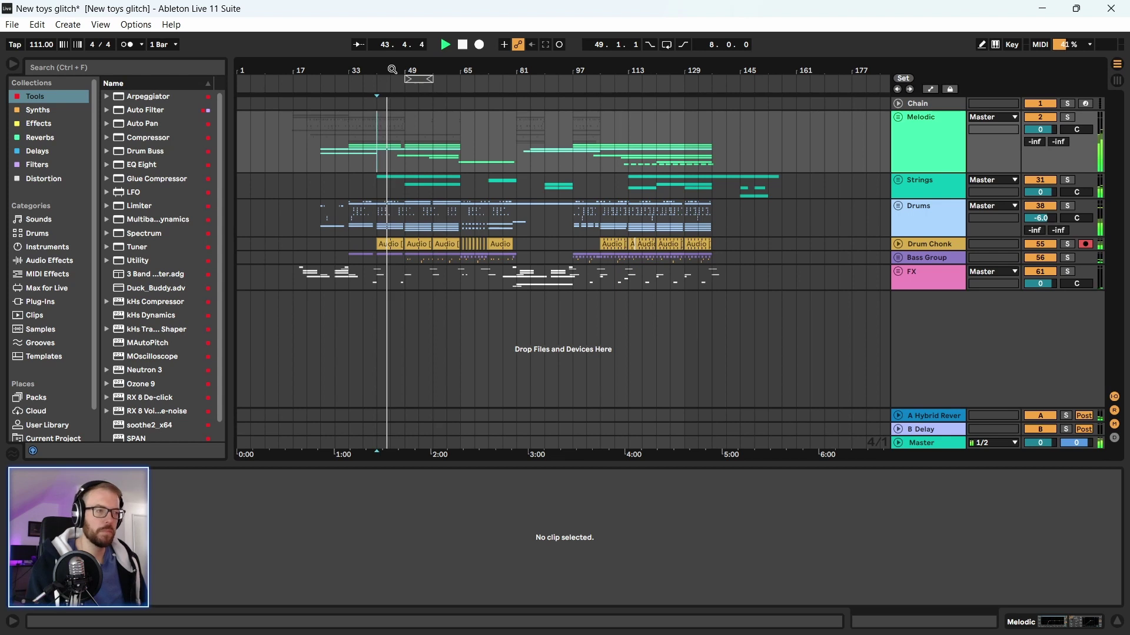
key("space")
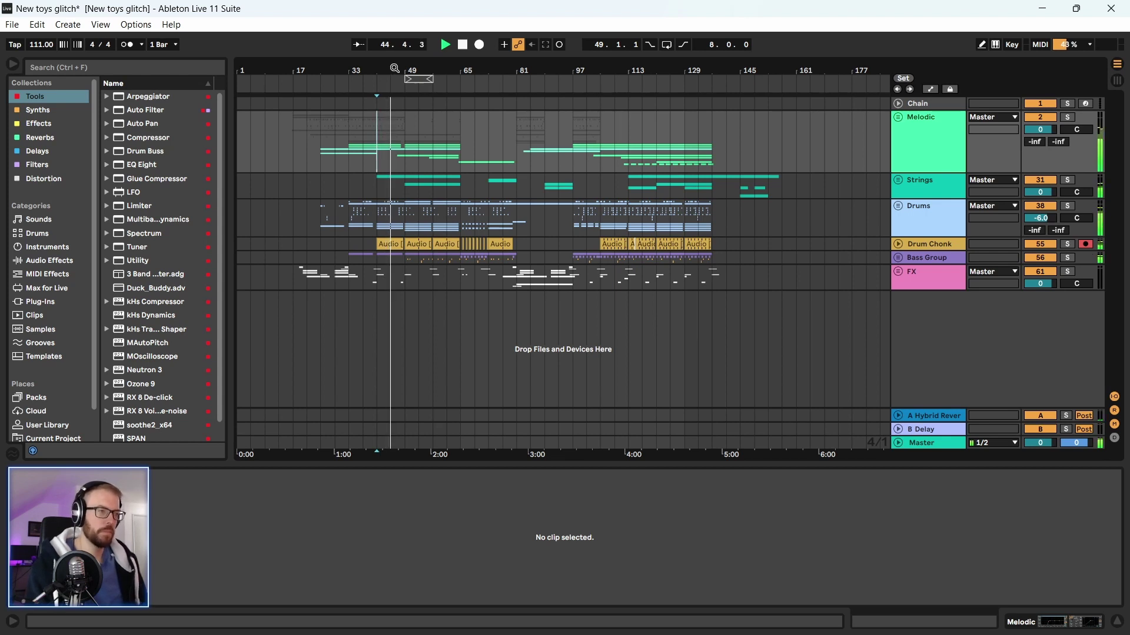
key("ctrl+s")
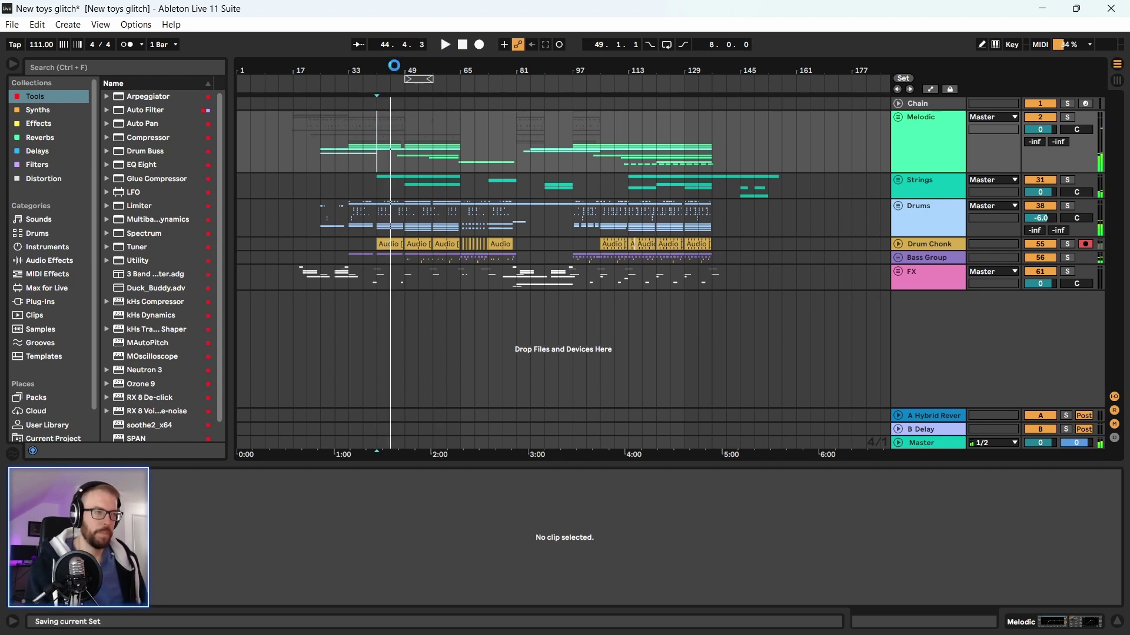
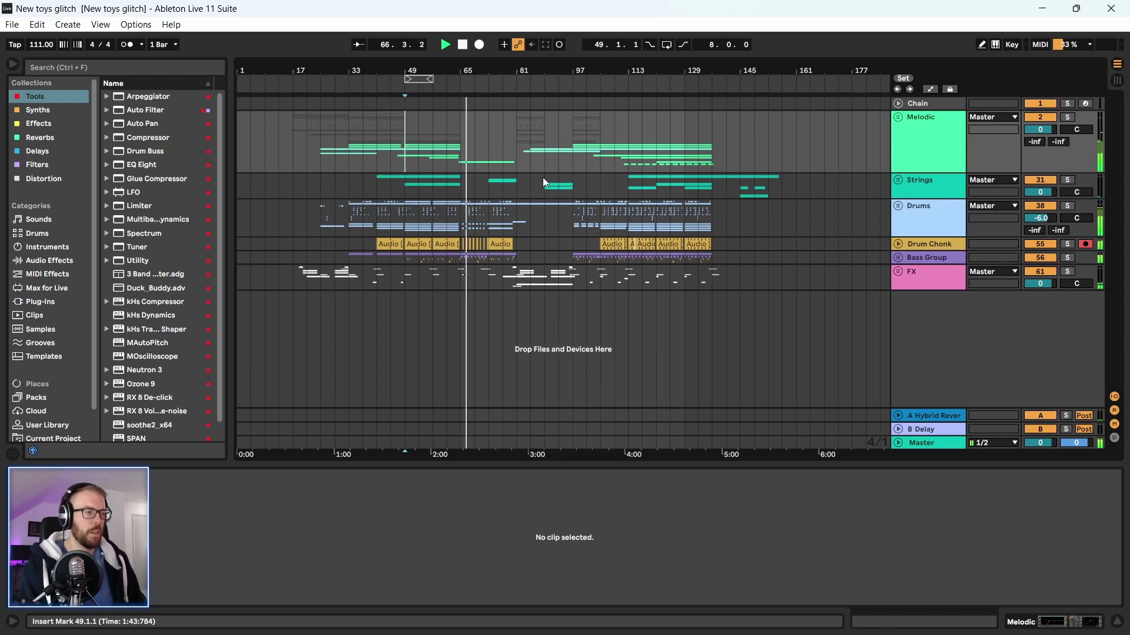
left_click_drag(491, 69, 420, 219)
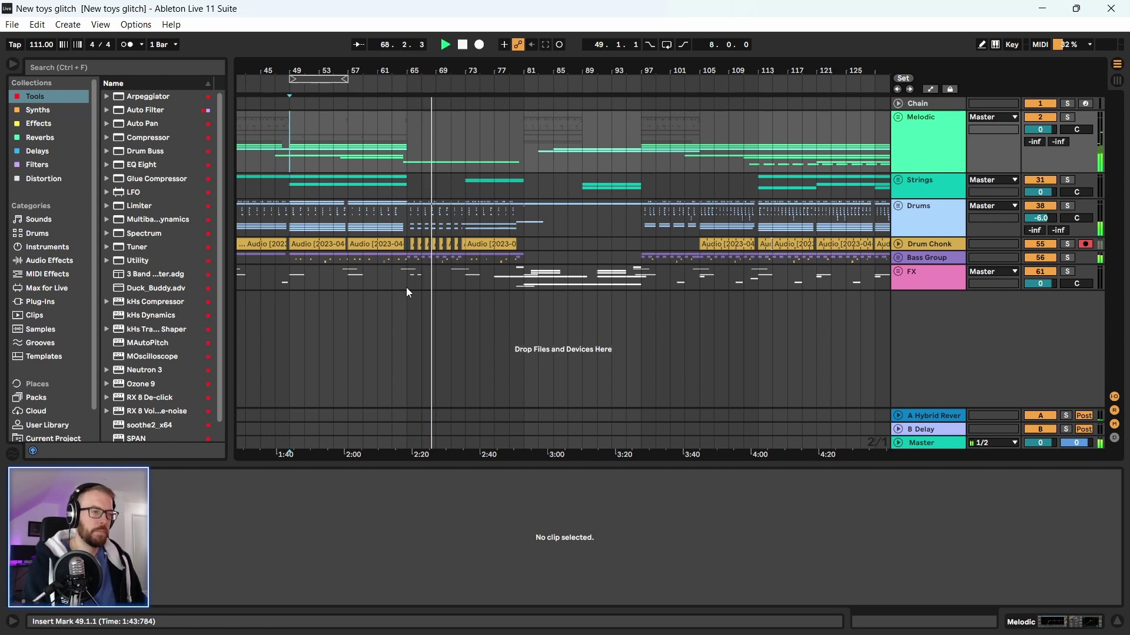
left_click_drag(416, 73, 459, 69)
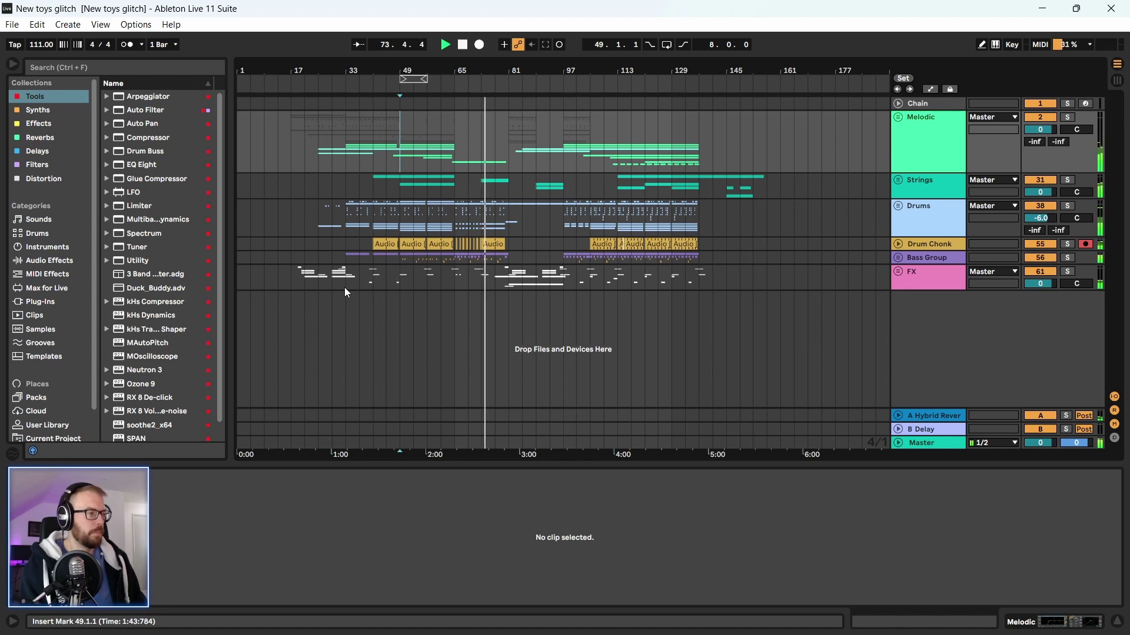
left_click(898, 258)
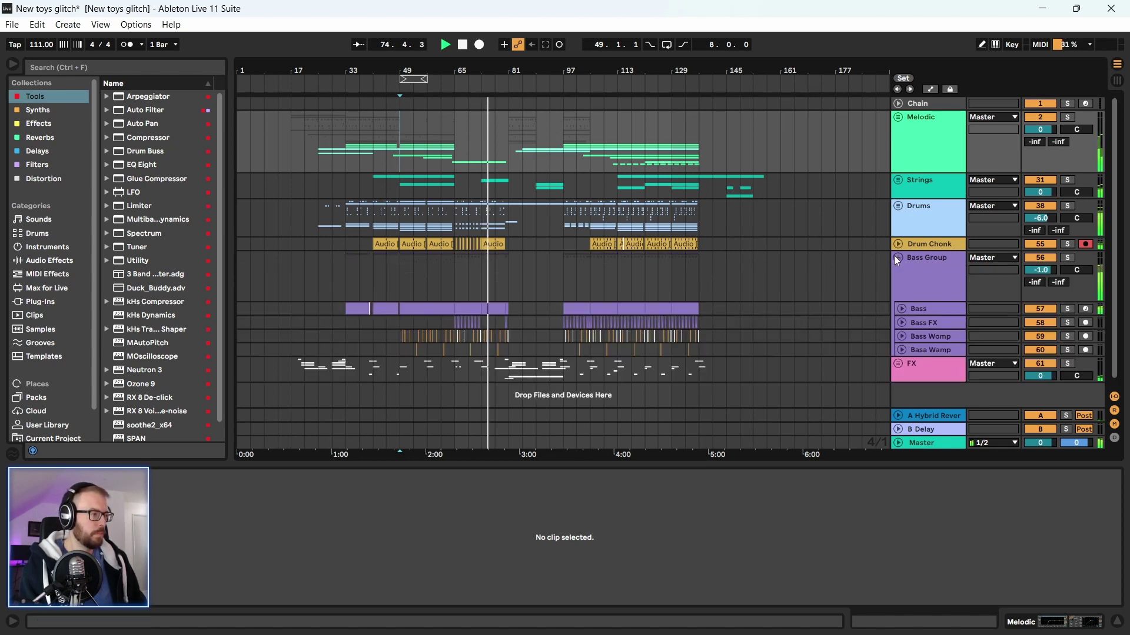
left_click(898, 258)
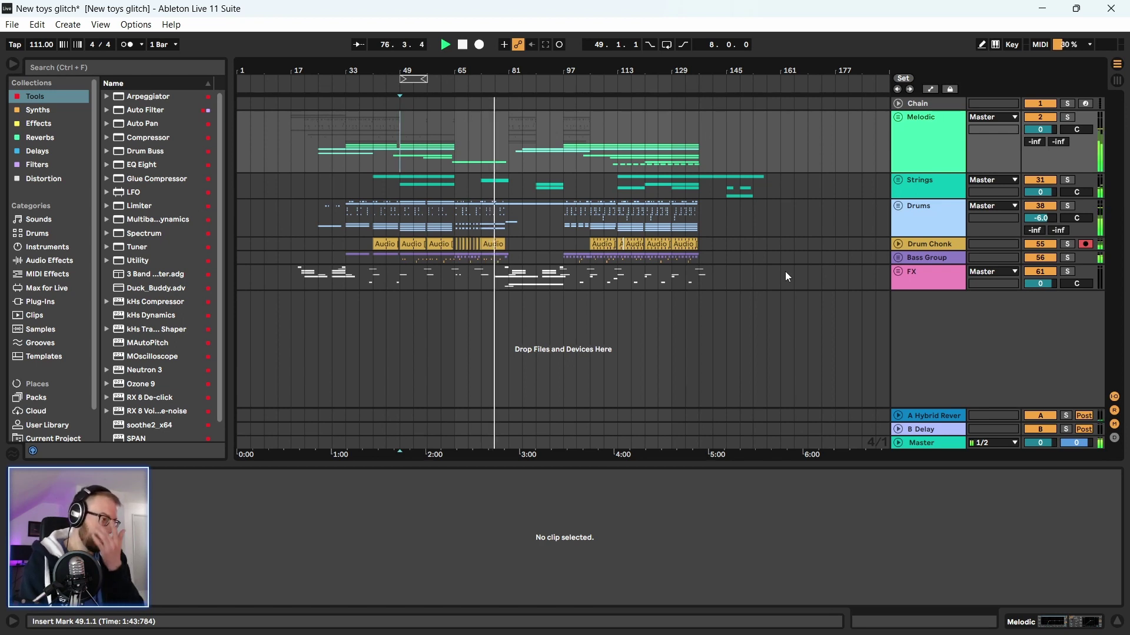
Unfold the Bass Group, examine the Bass track's device chain and its TAL-BassLine synth, and fold the group again
left_click(900, 259)
left_click(941, 309)
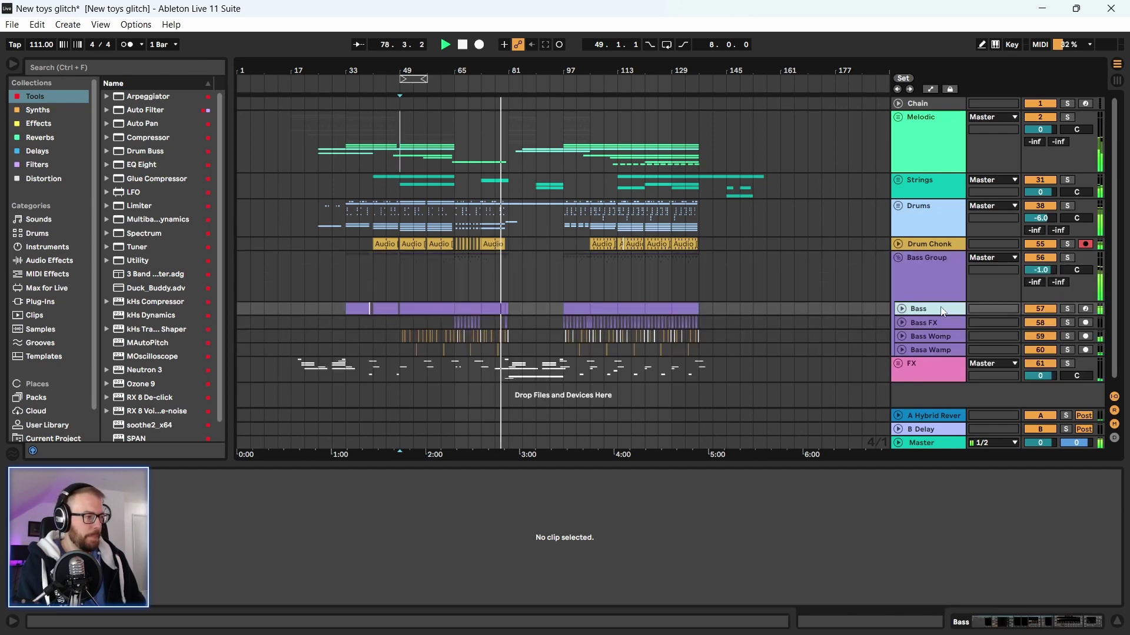
left_click(932, 322)
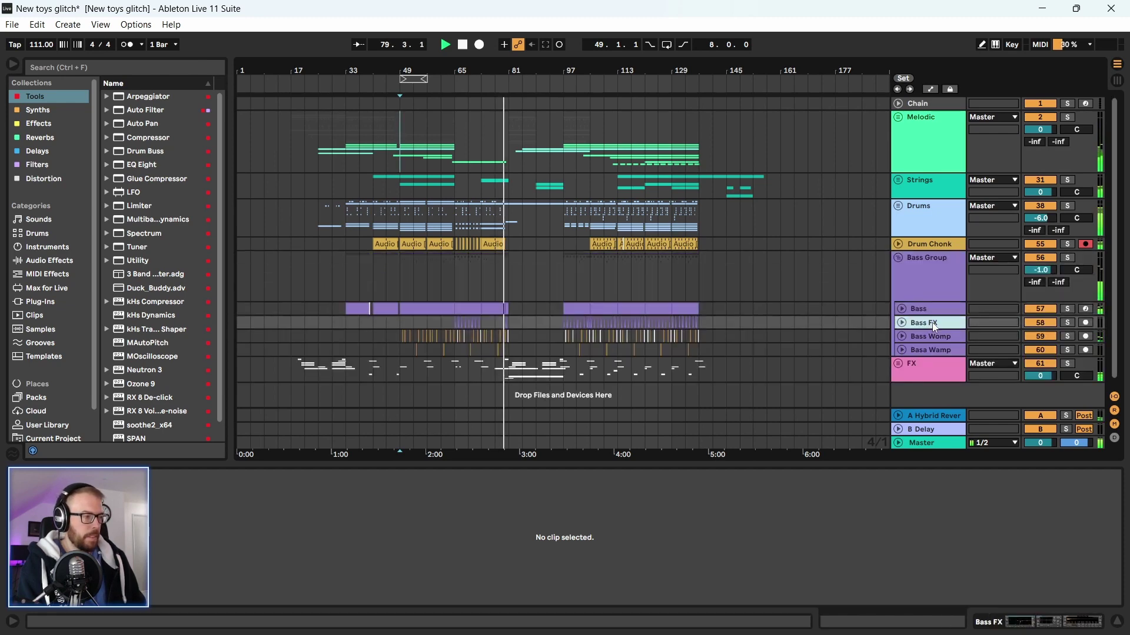
double_click(928, 306)
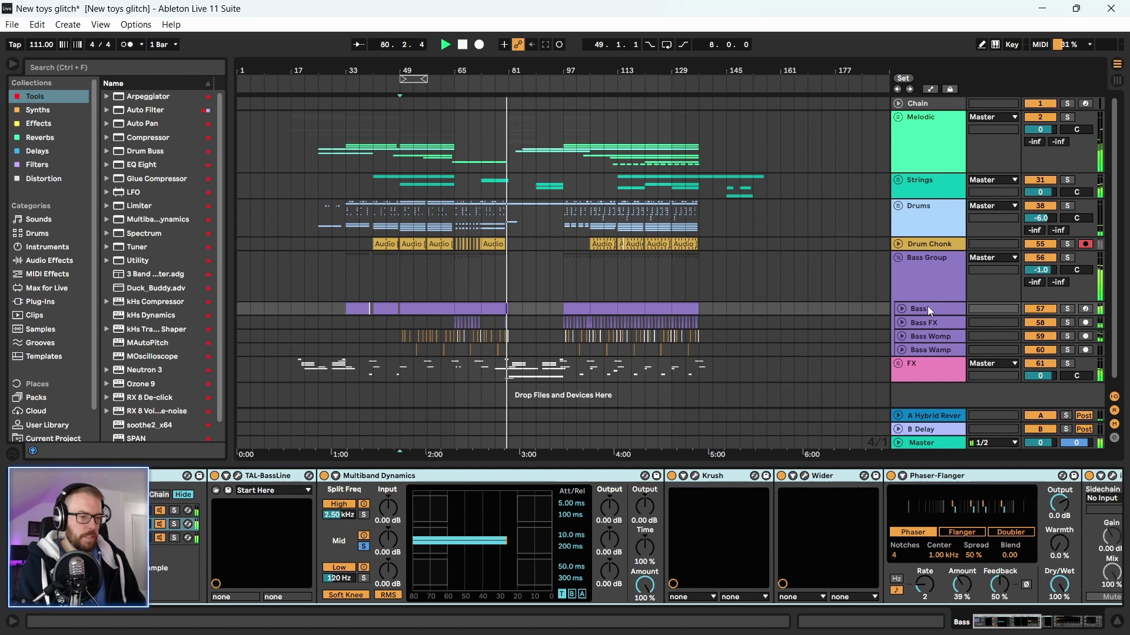
left_click(238, 476)
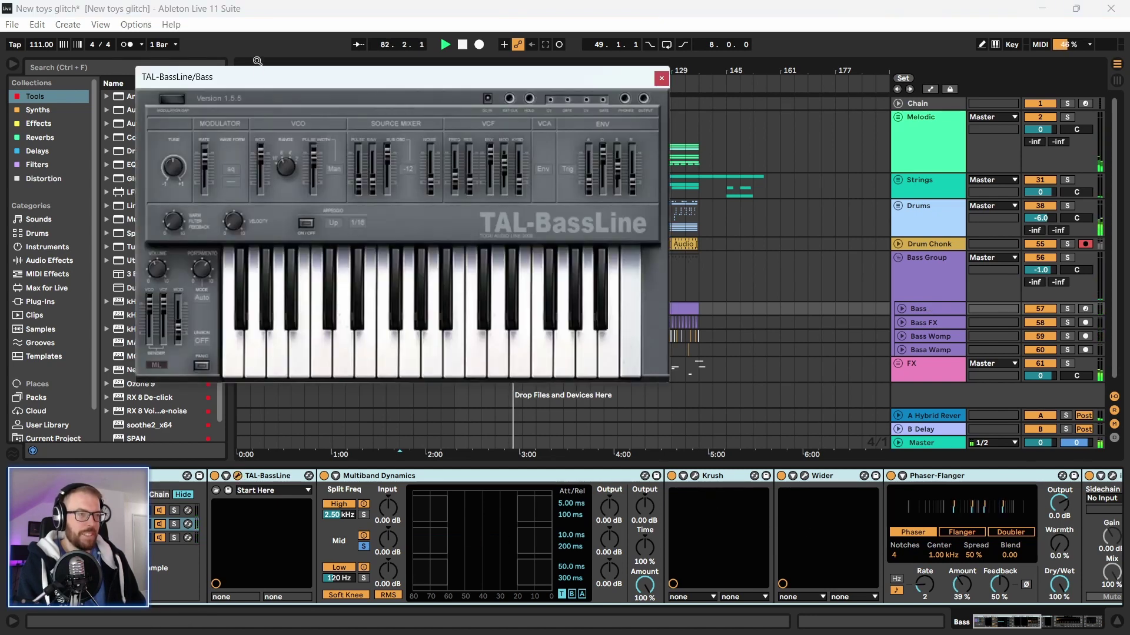
left_click_drag(257, 60, 284, 101)
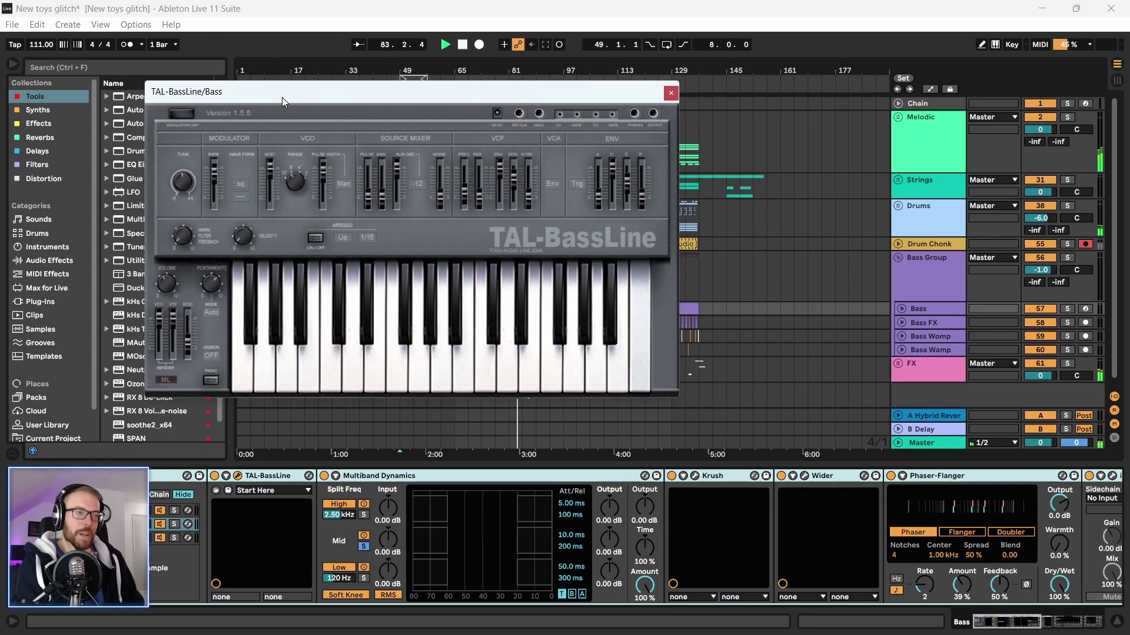
left_click(672, 93)
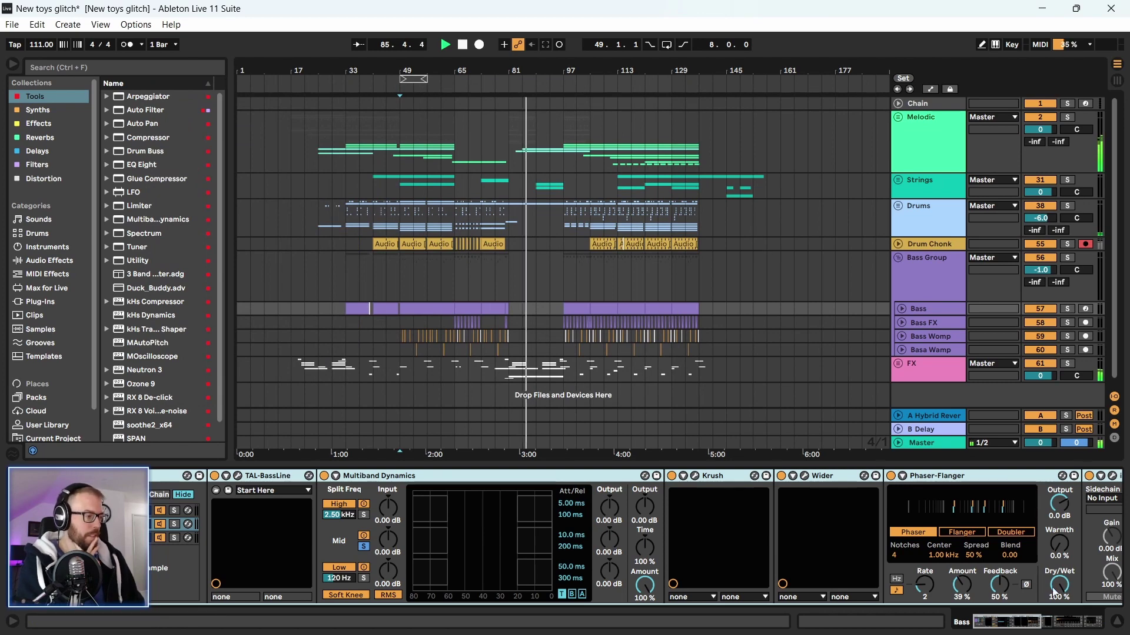
left_click(1060, 624)
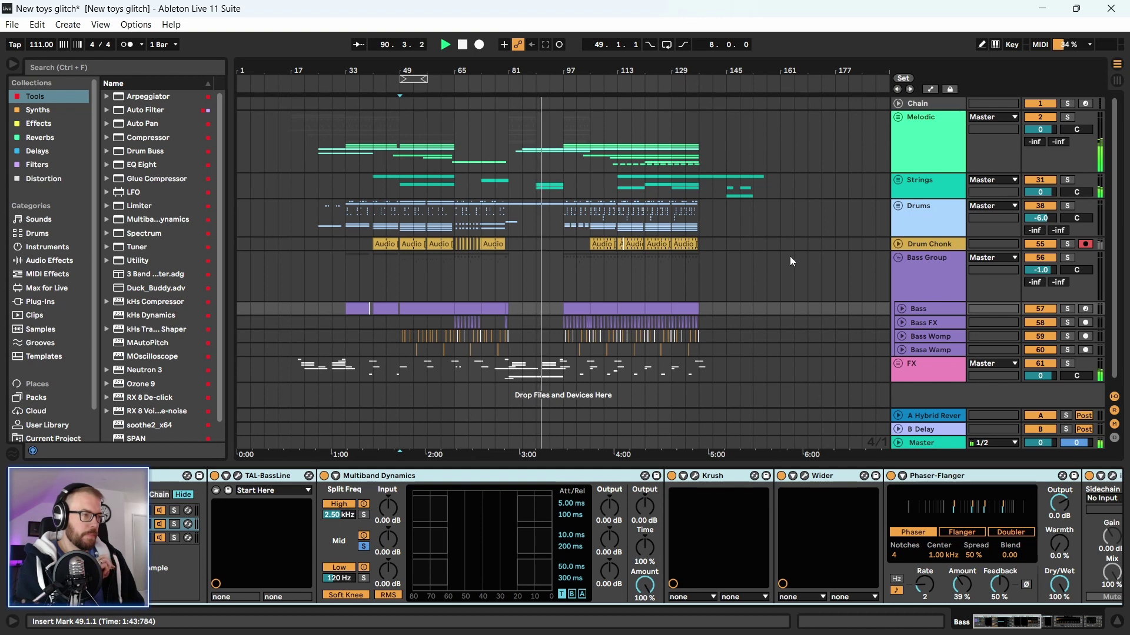
left_click(898, 257)
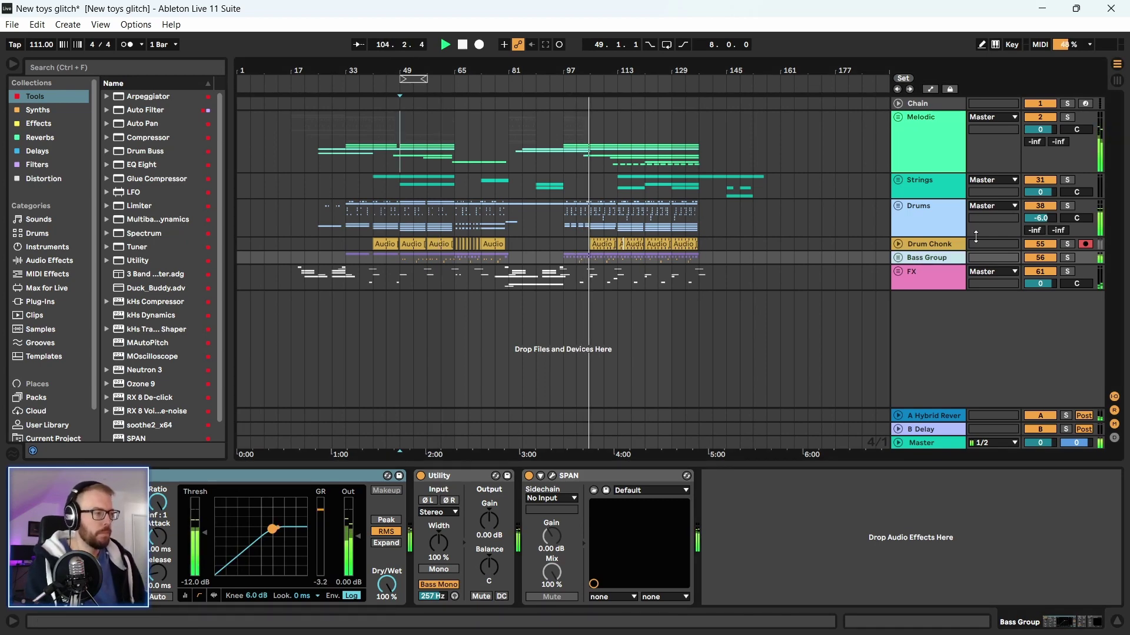
Unfold the Drums and Perc Clap Grp tracks and compare the percussion claps soloed and in the full mix around bar 110
left_click(898, 206)
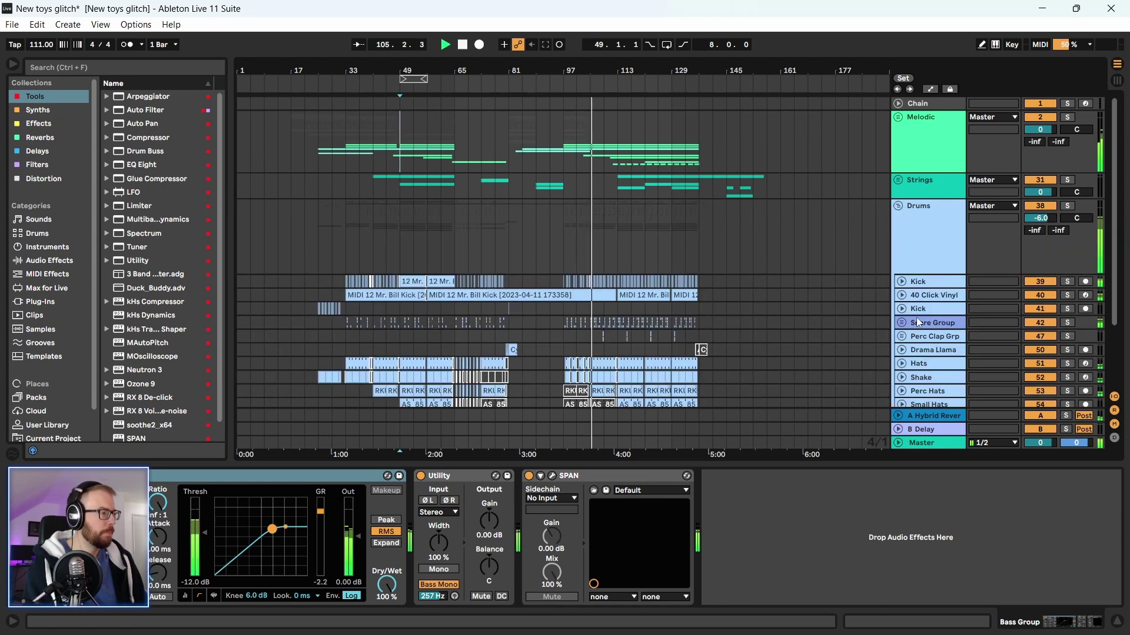
scroll(916, 317, "down", 3)
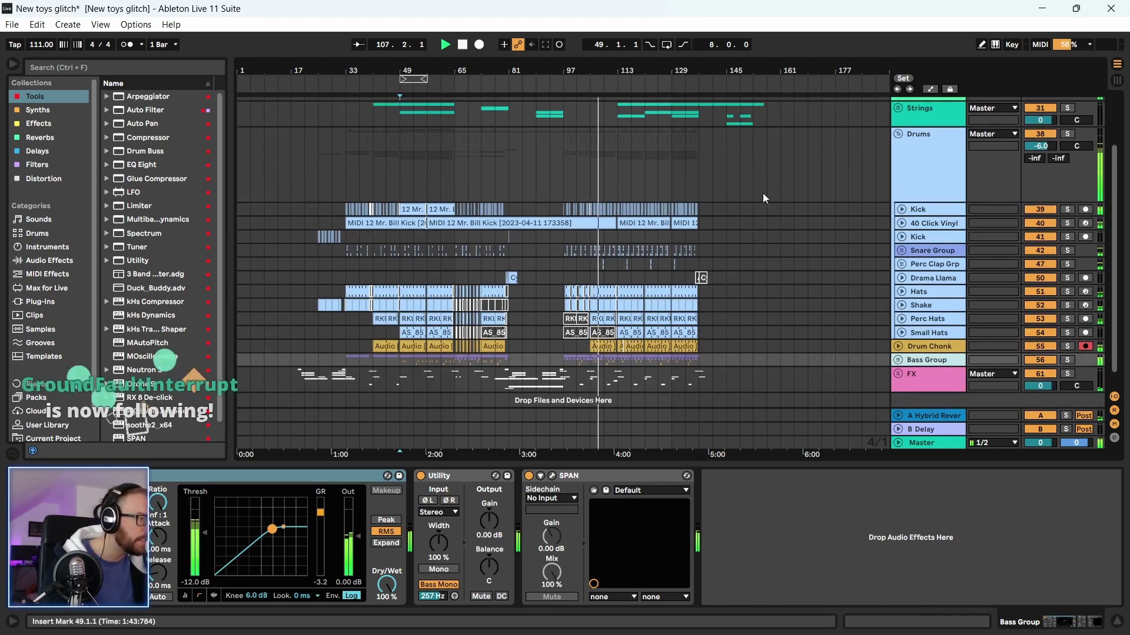
key("plus")
key("plus")
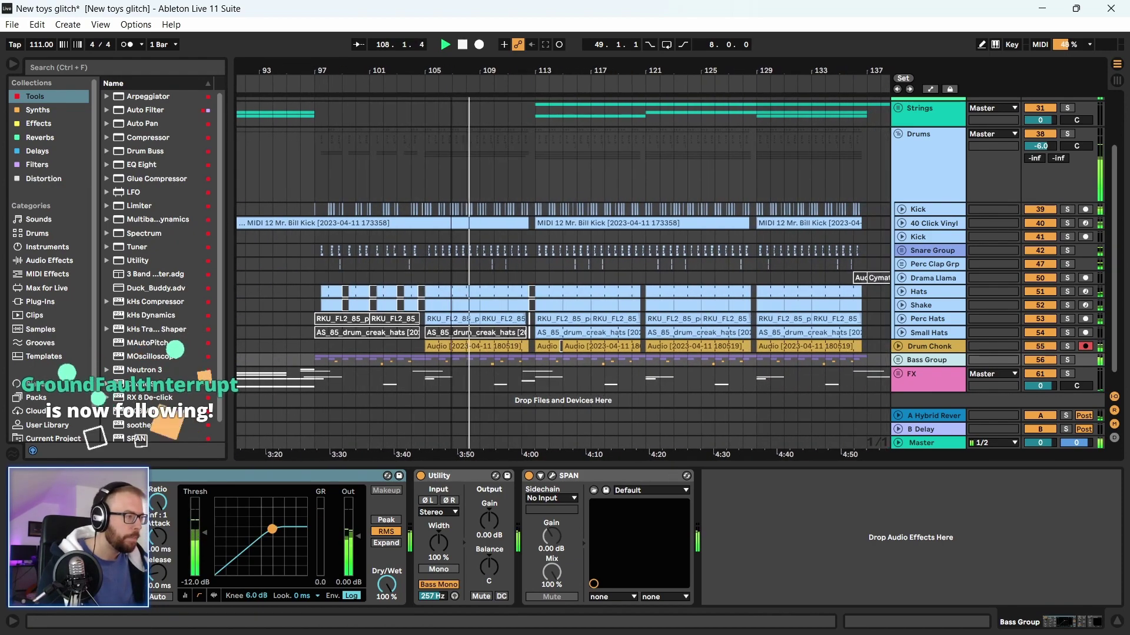
left_click(901, 263)
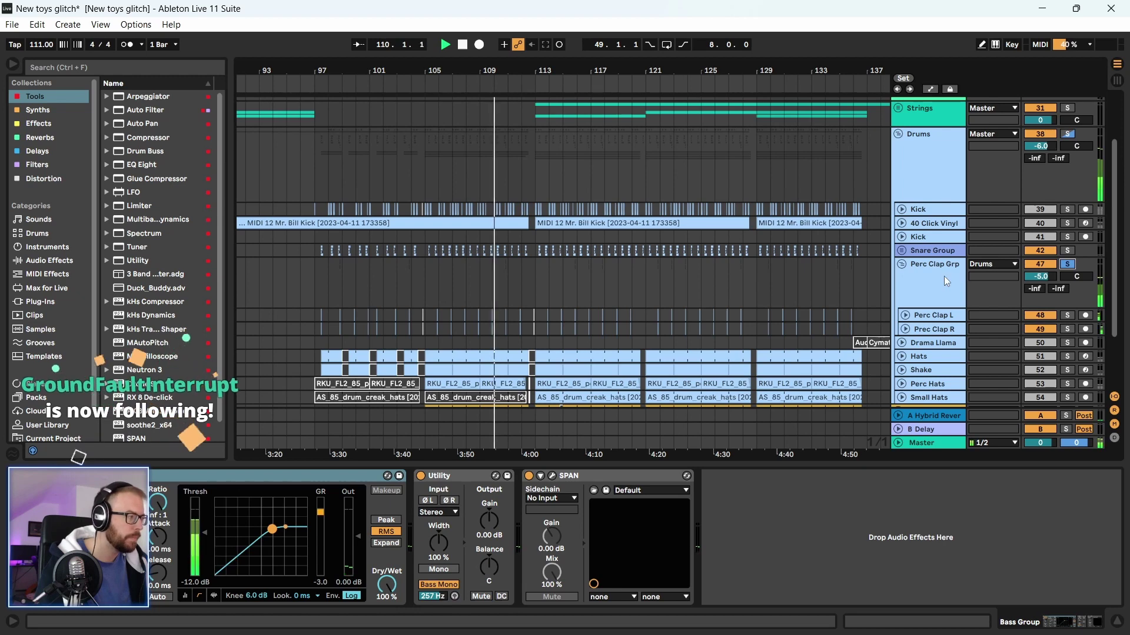
left_click(1067, 264)
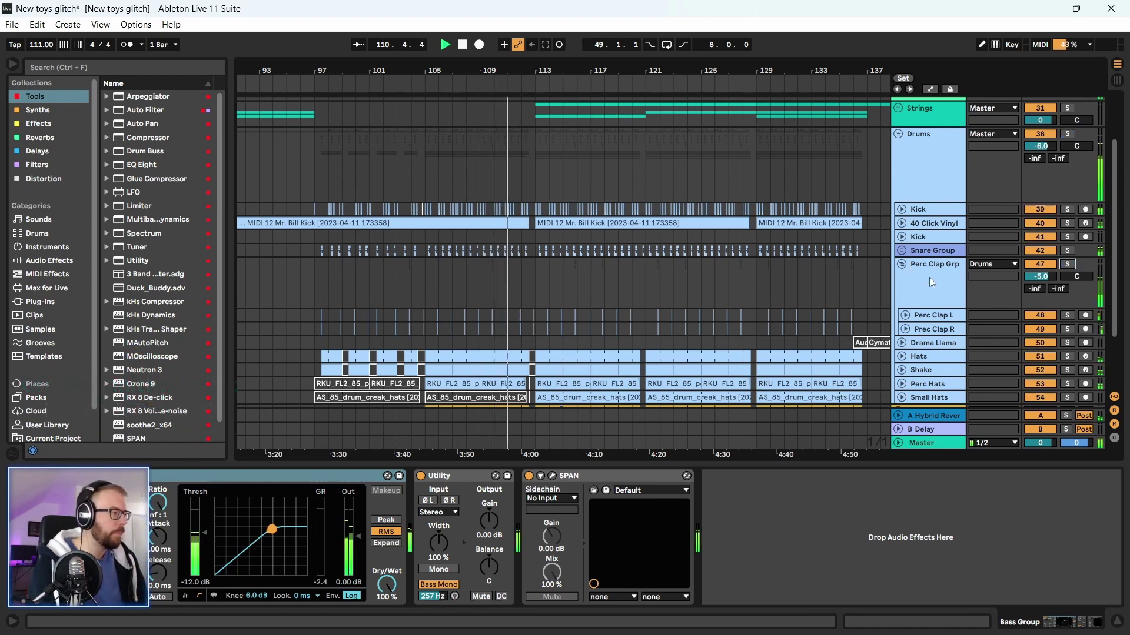
Narrow the clap panning to 30L on Perc Clap L and 30R on Prec Clap R, and fold the Perc Clap Grp
left_click(906, 316)
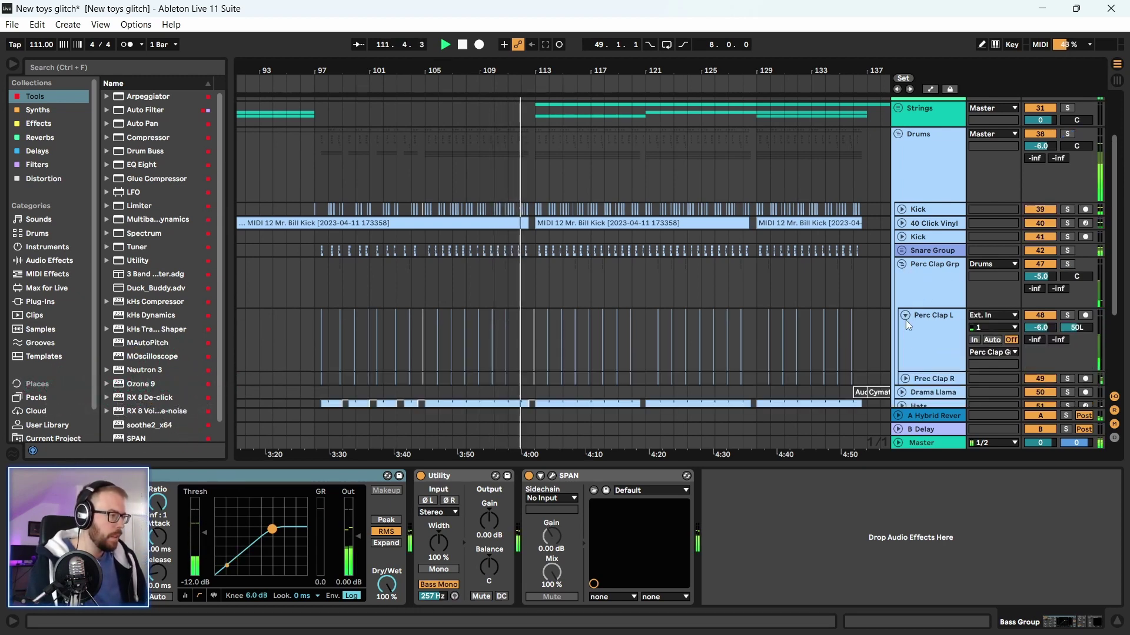
left_click(906, 378)
scroll(1000, 294, "down", 2)
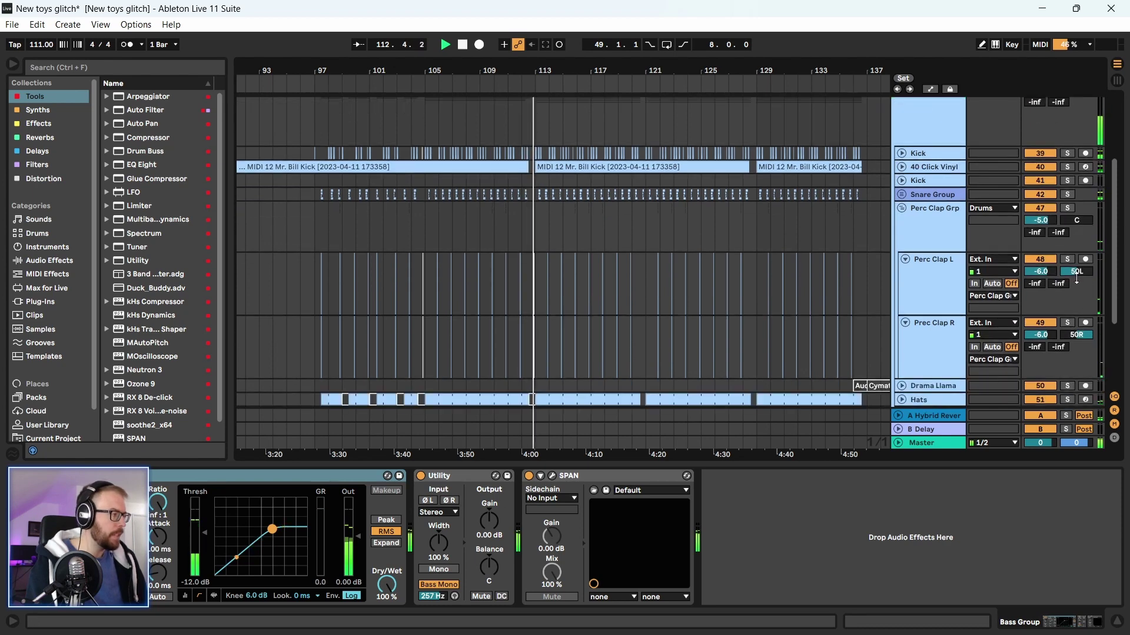
left_click_drag(1077, 278, 1080, 279)
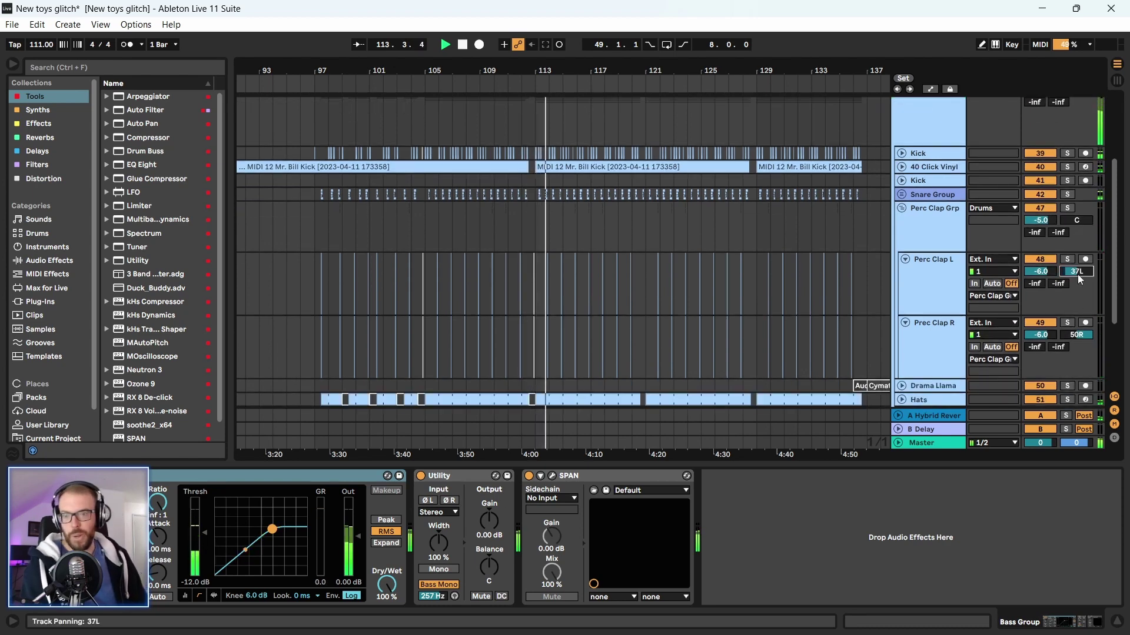
left_click_drag(1076, 334, 1077, 348)
left_click_drag(1076, 272, 1076, 267)
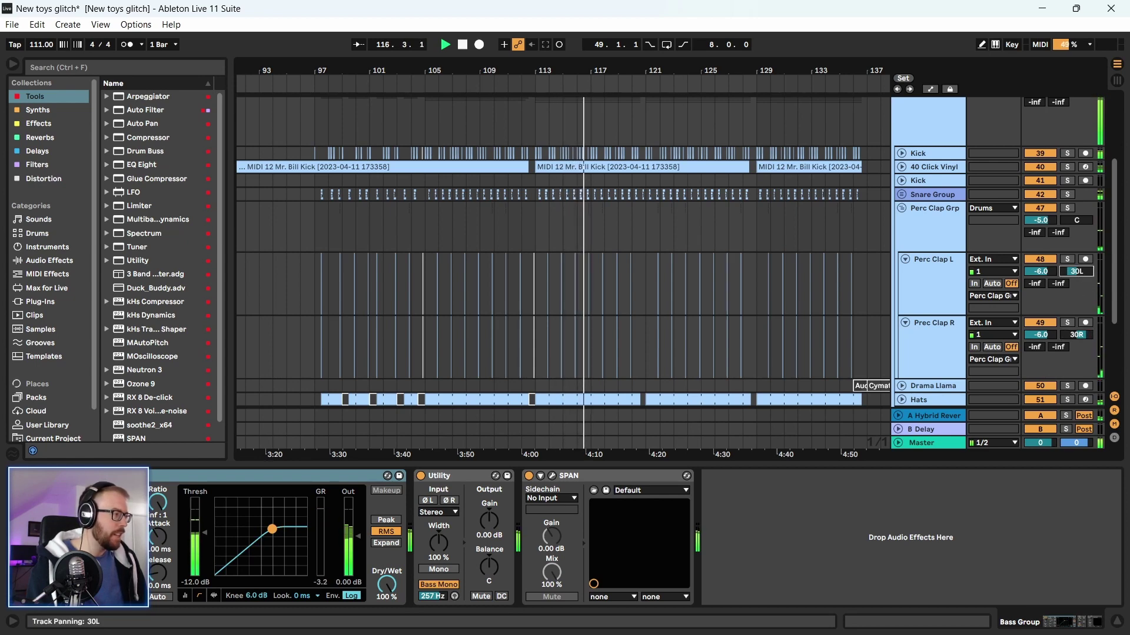
left_click(934, 274)
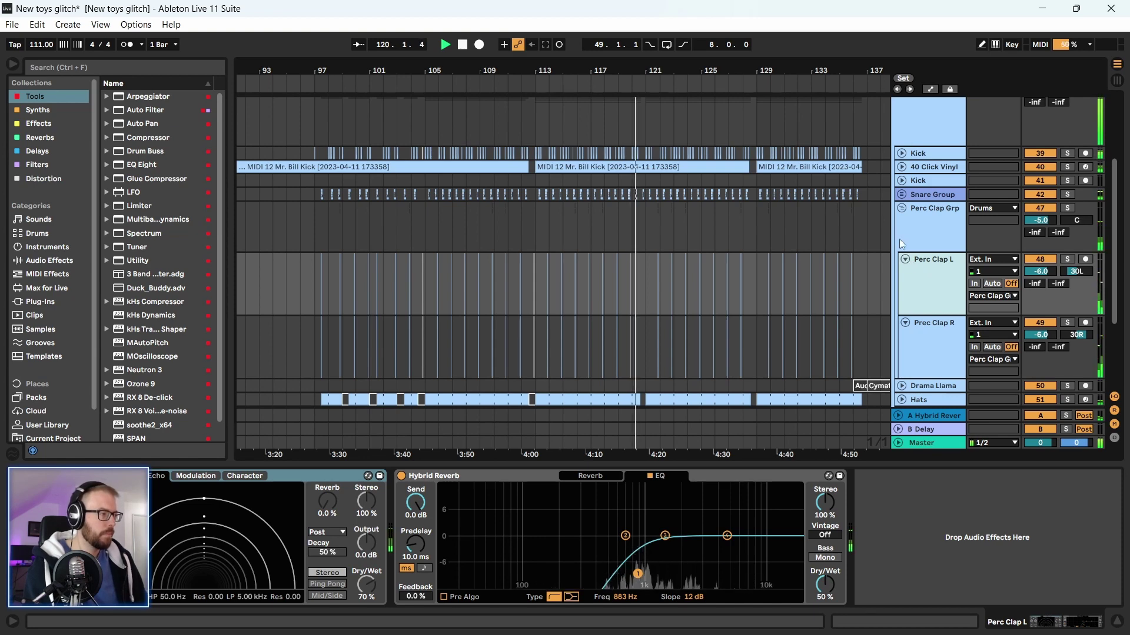
left_click(901, 208)
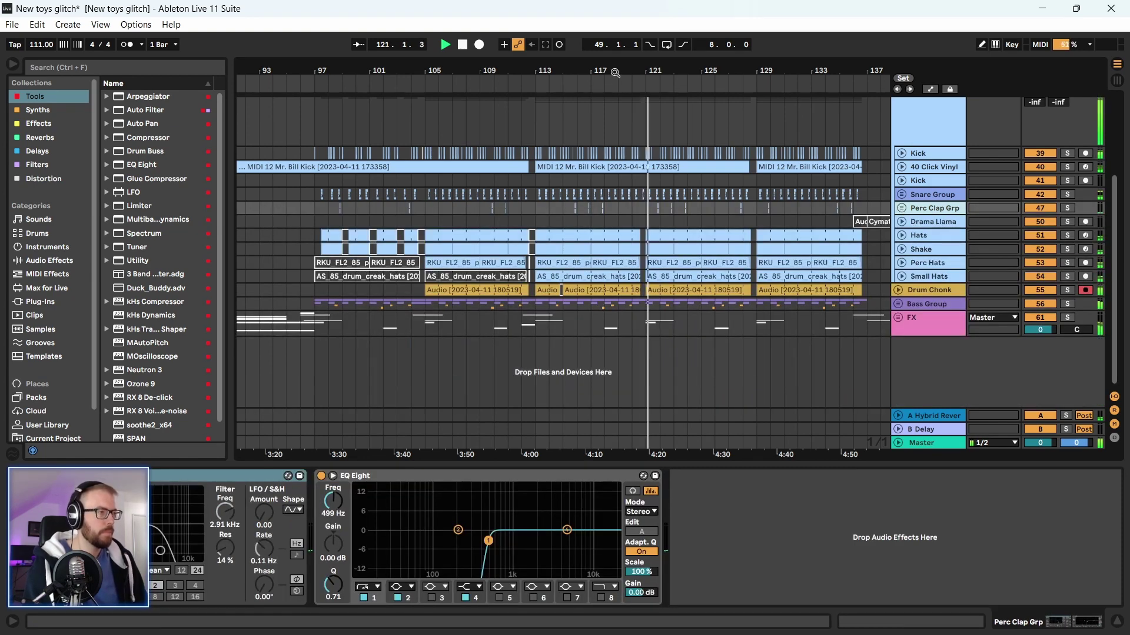
Look over the drum tracks across the whole arrangement while it plays, and fold the Drums group
scroll(457, 215, "down", 5, "ctrl")
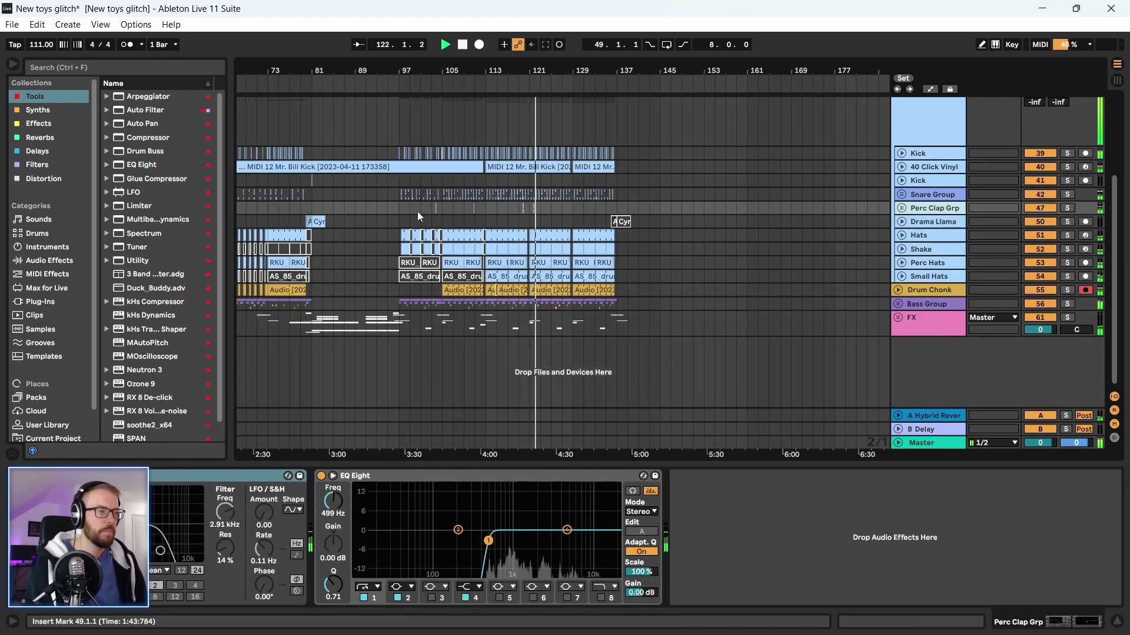
left_click(393, 221)
scroll(384, 270, "up", 3)
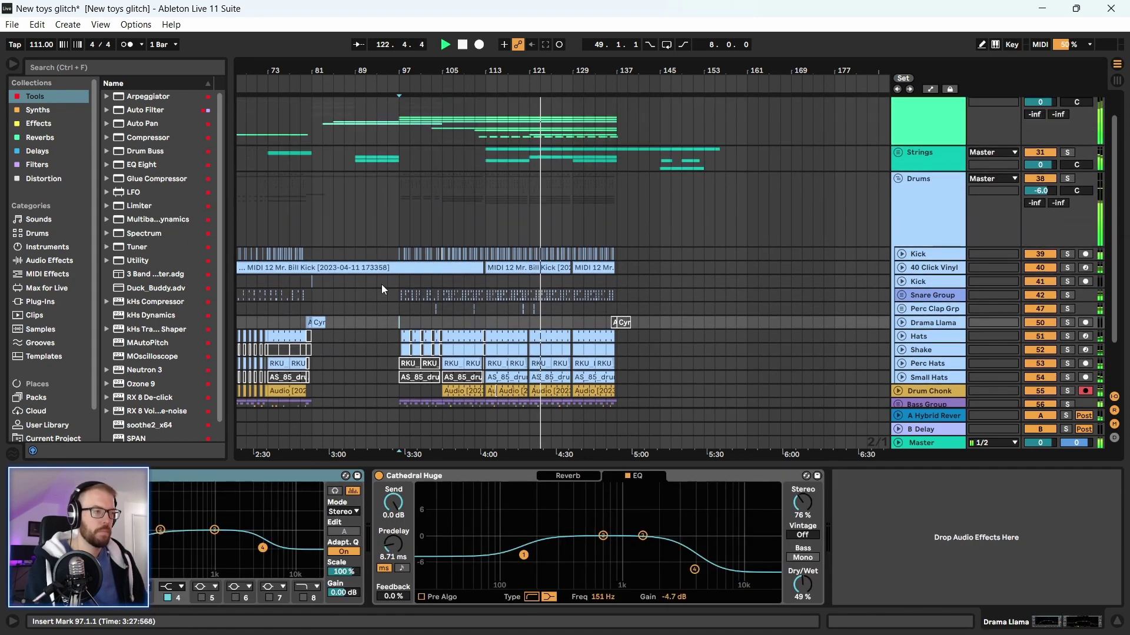
scroll(381, 284, "down", 1)
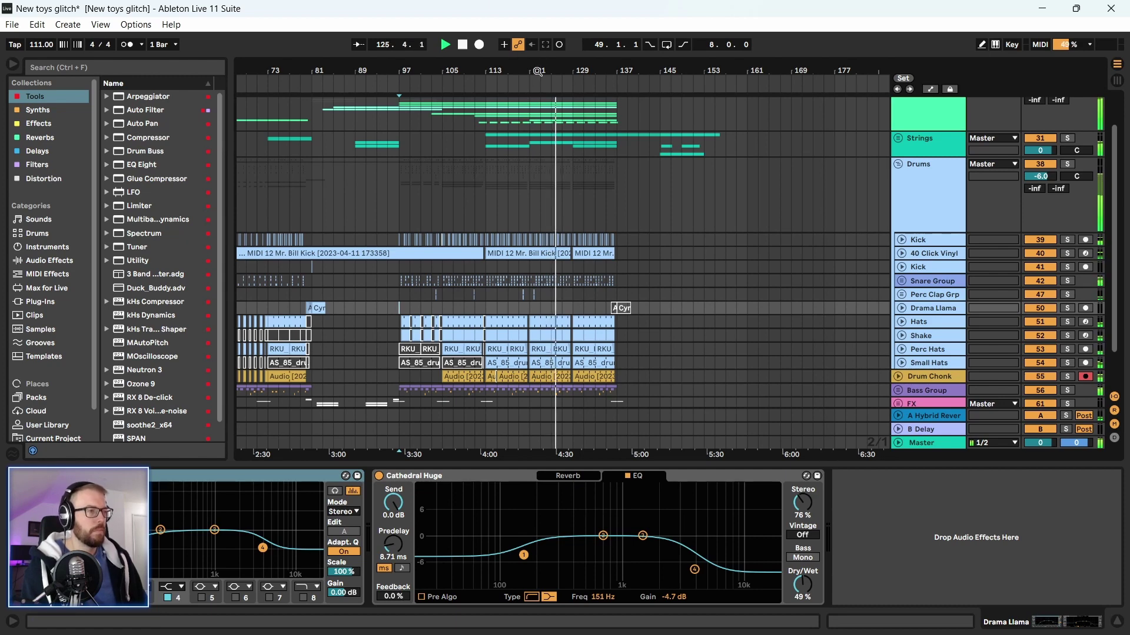
left_click_drag(538, 71, 653, 56)
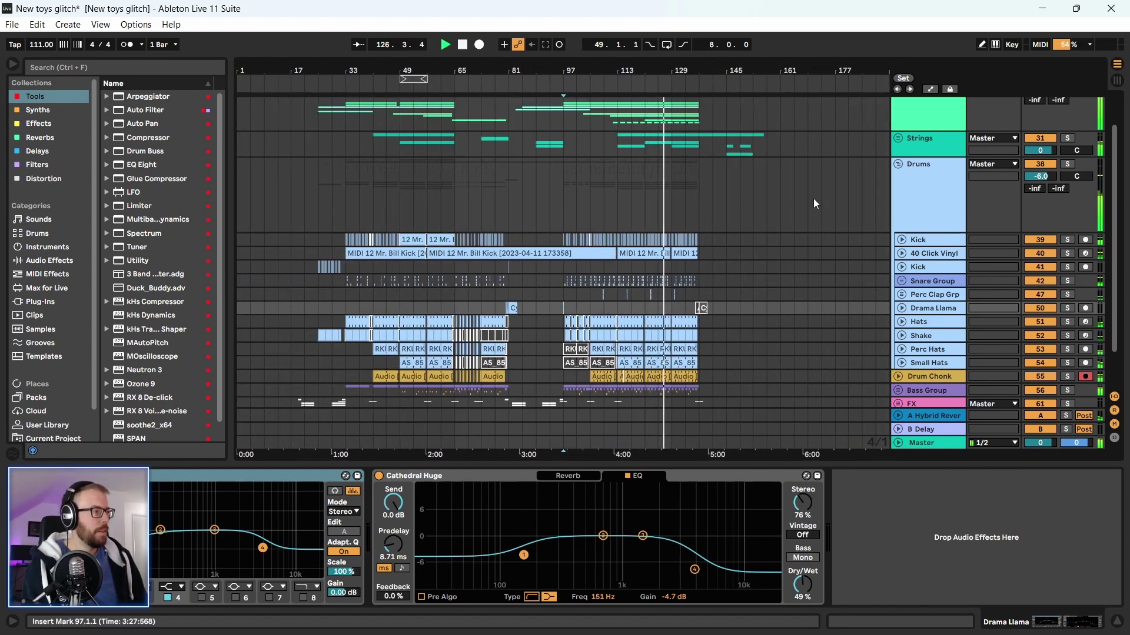
left_click(897, 164)
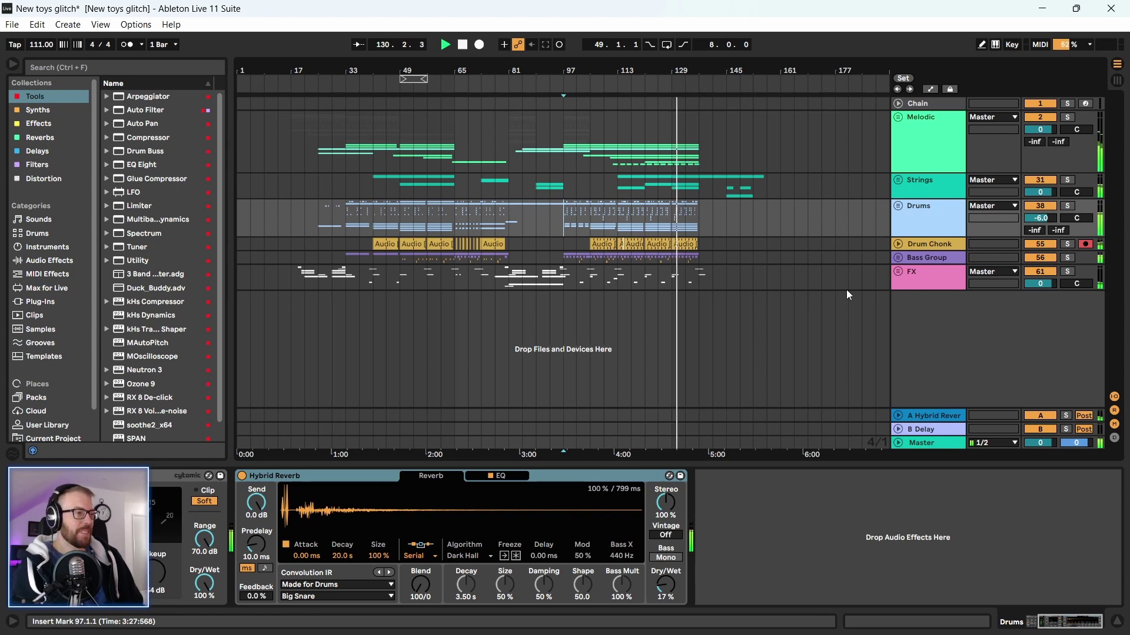
Unfold the Strings group, examine the Strings Low and Strings group device chains while the outro plays, and stop playback
left_click(899, 179)
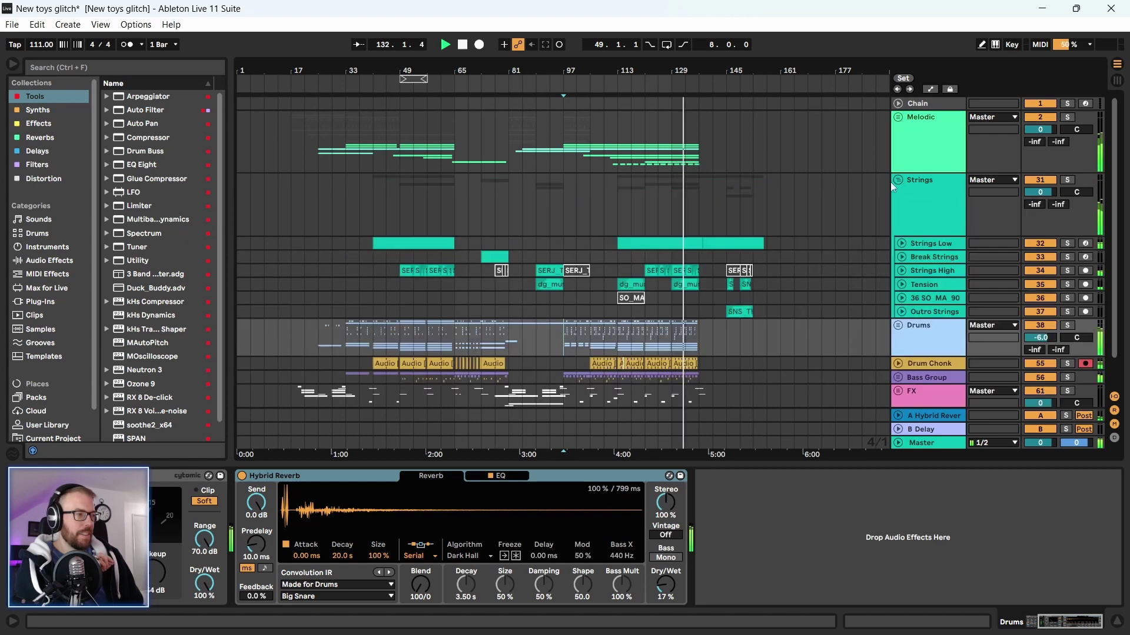
left_click_drag(689, 67, 612, 377)
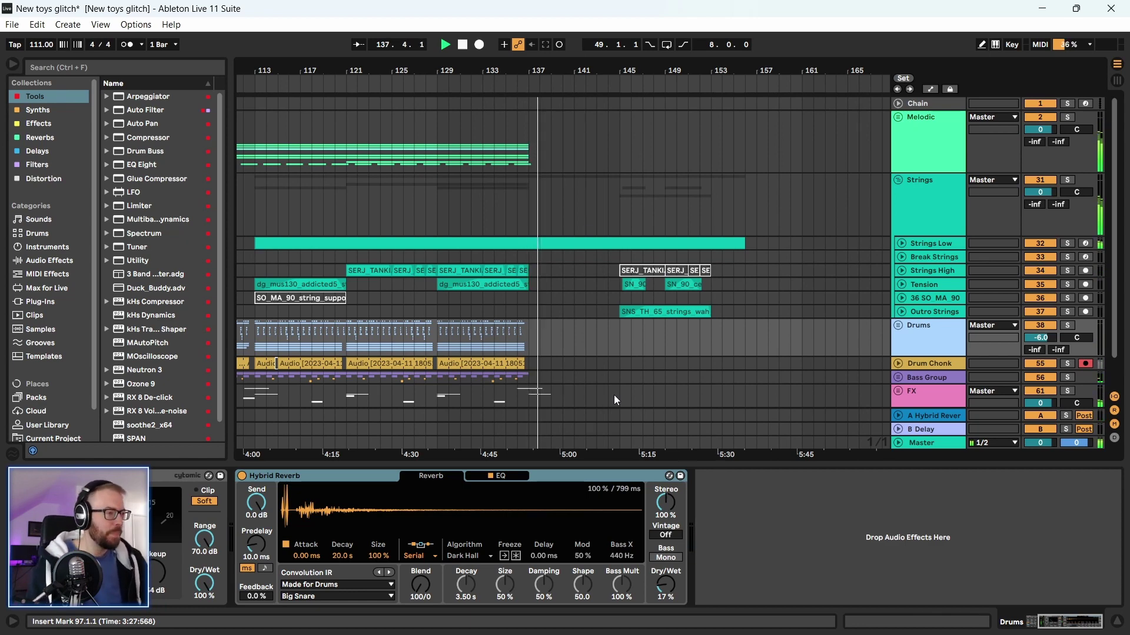
left_click(944, 243)
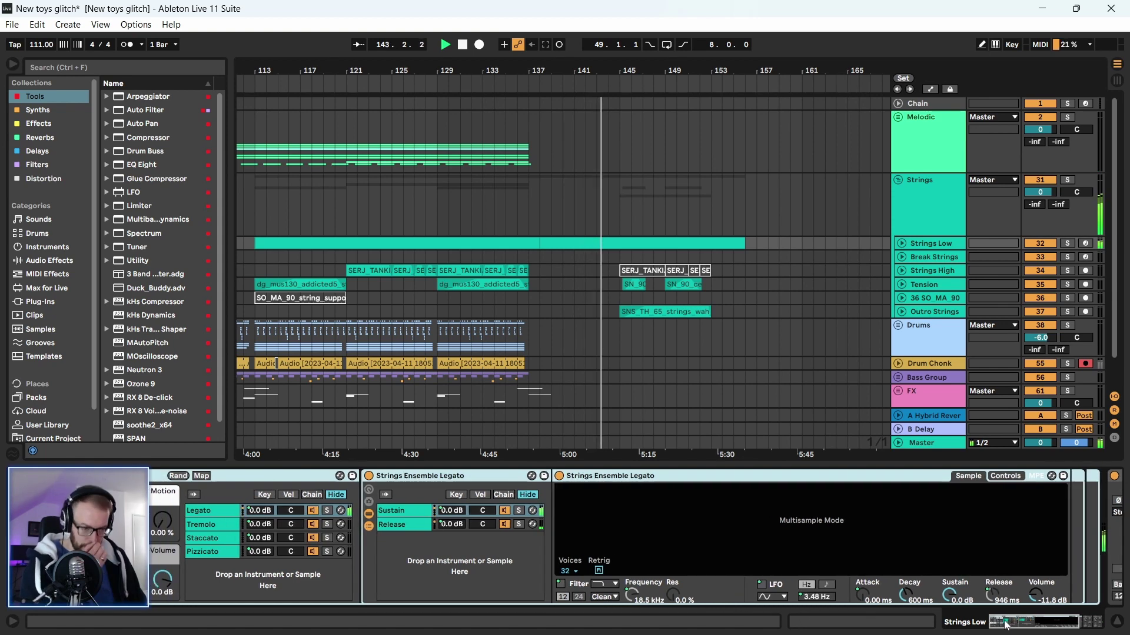
left_click_drag(1006, 624, 1038, 624)
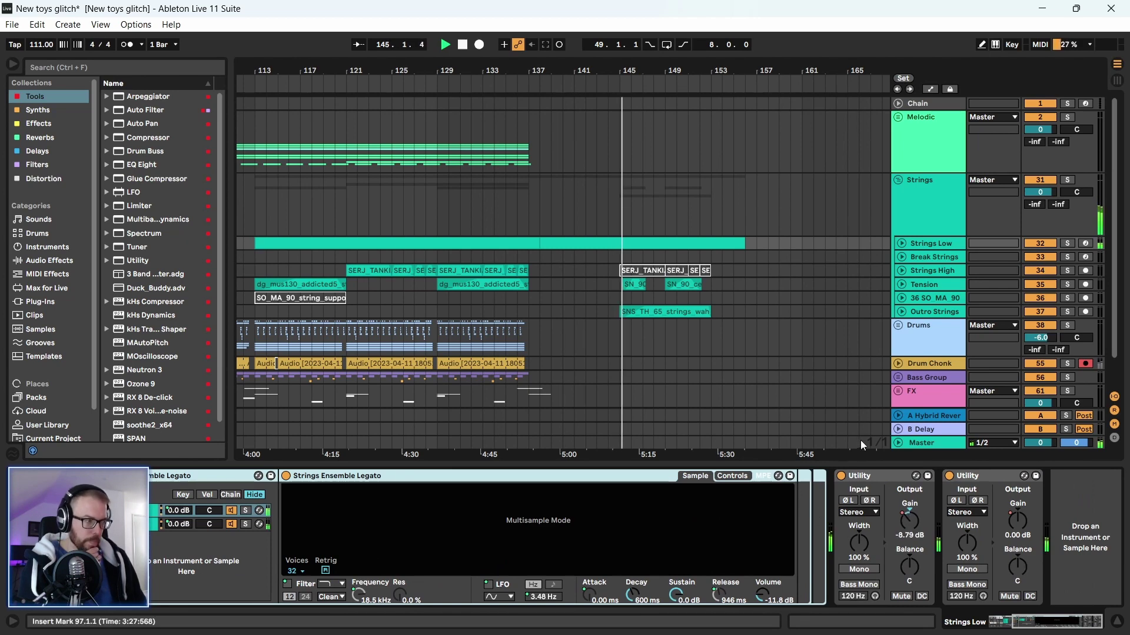
left_click(938, 209)
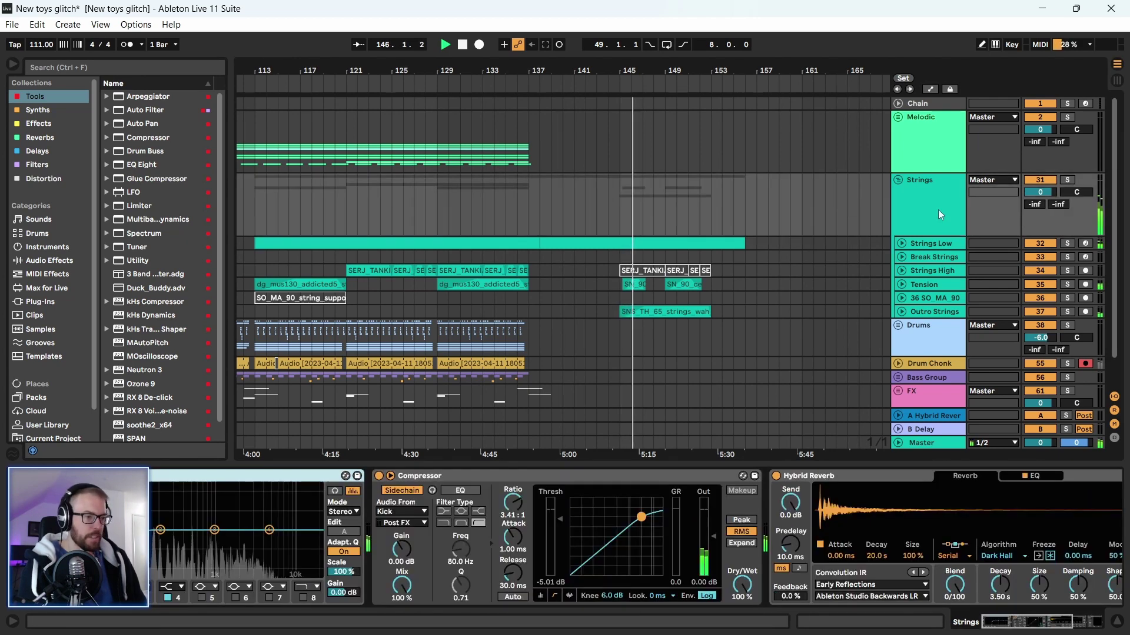
left_click_drag(1015, 624, 1040, 626)
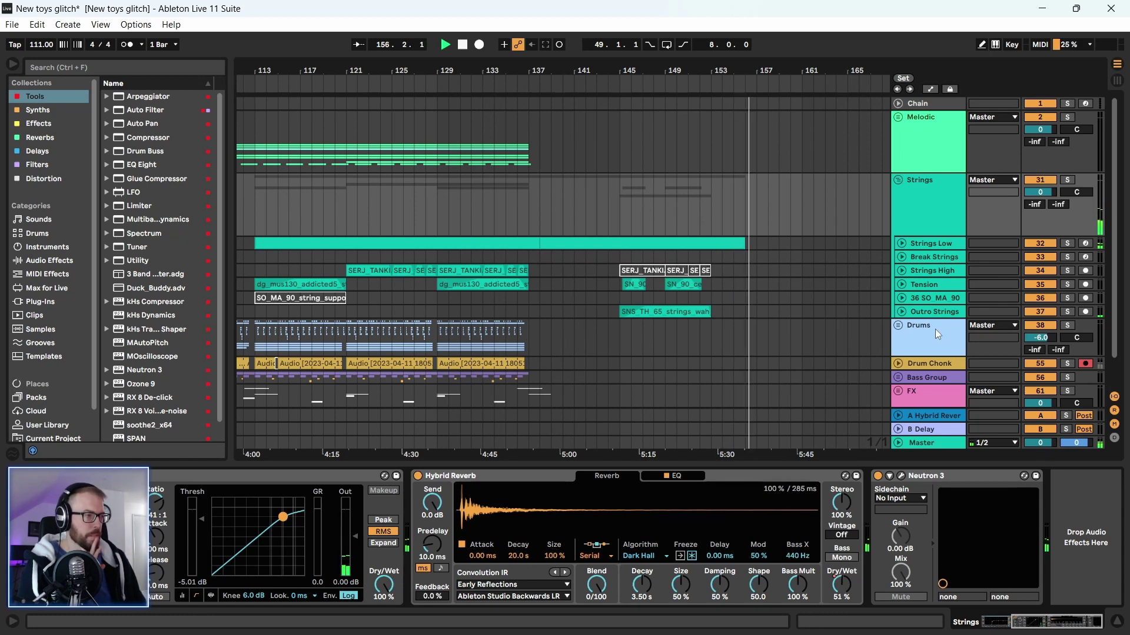
left_click(360, 49)
key("space")
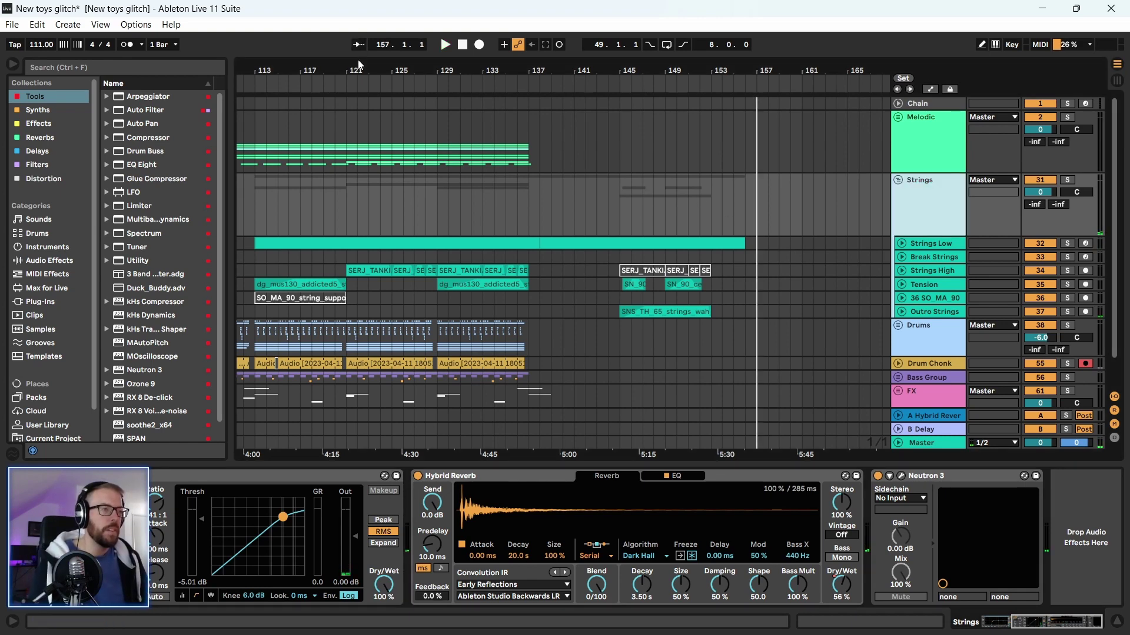
Fit the whole arrangement into view and fold the Strings group
key("w")
left_click(317, 223)
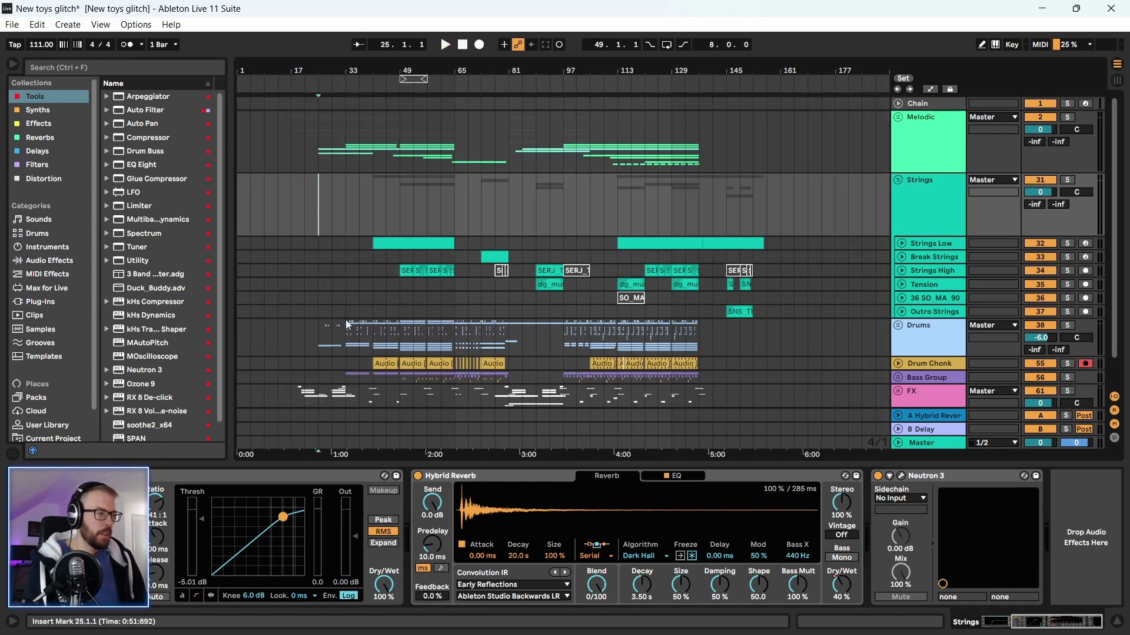
left_click(898, 183)
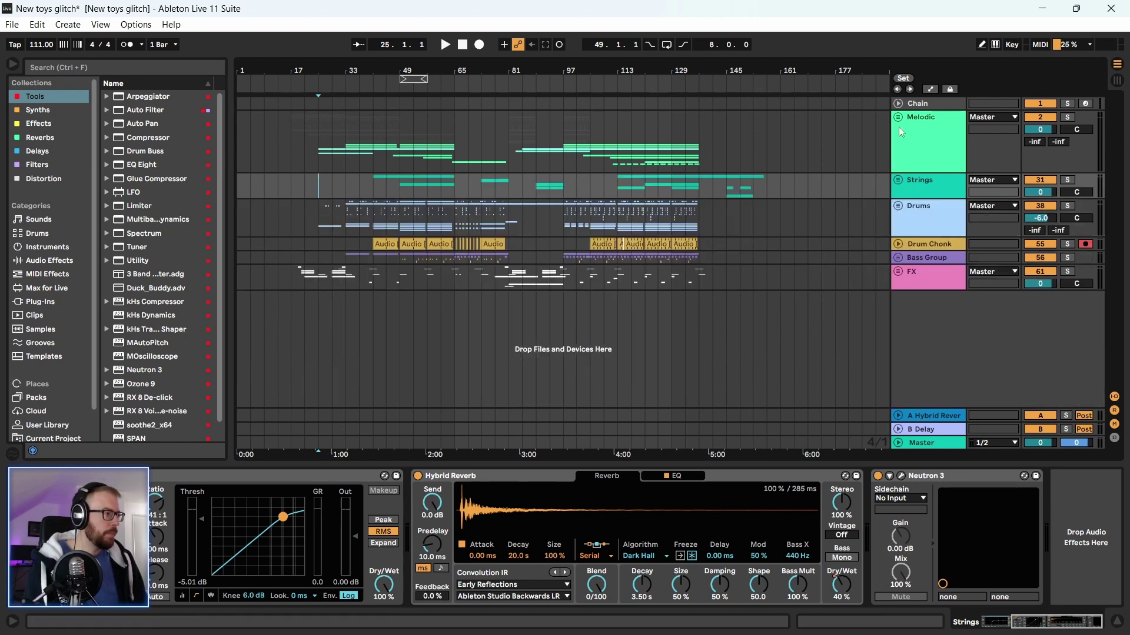
left_click(898, 121)
left_click(899, 122)
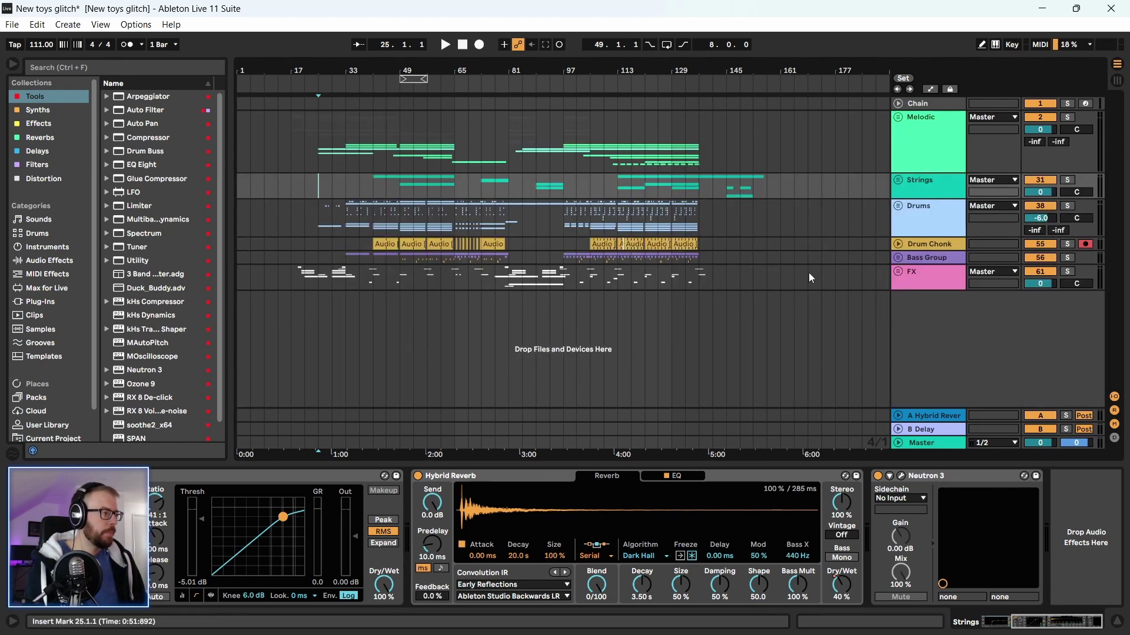
Add a new Ozone 9 instance to the Master track
left_click(930, 443)
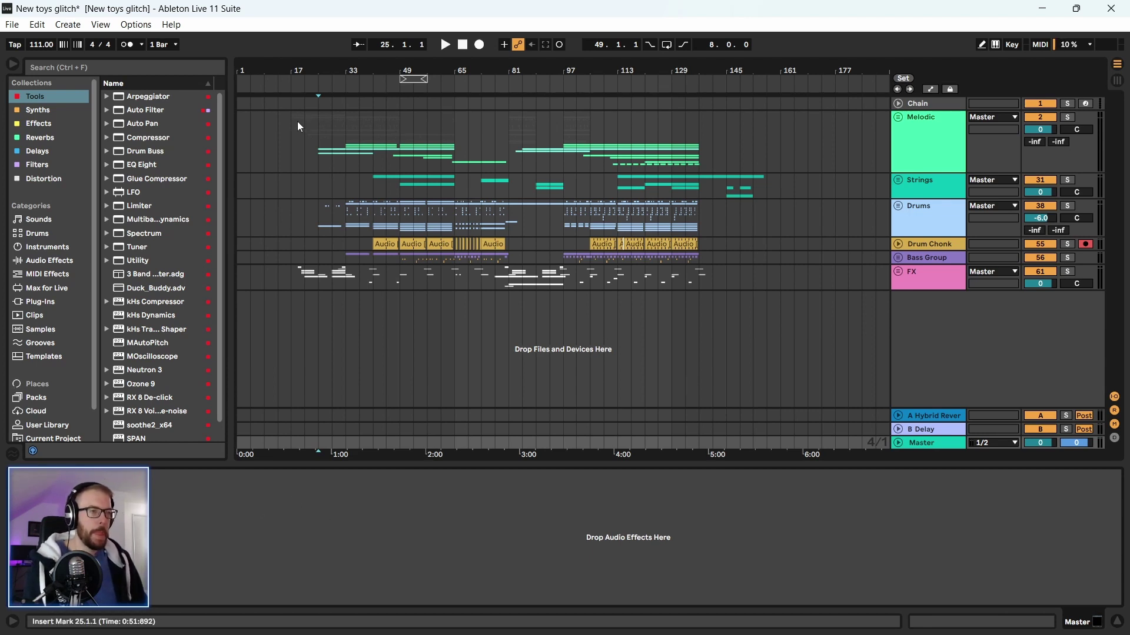
left_click_drag(310, 78, 310, 87)
left_click(287, 141)
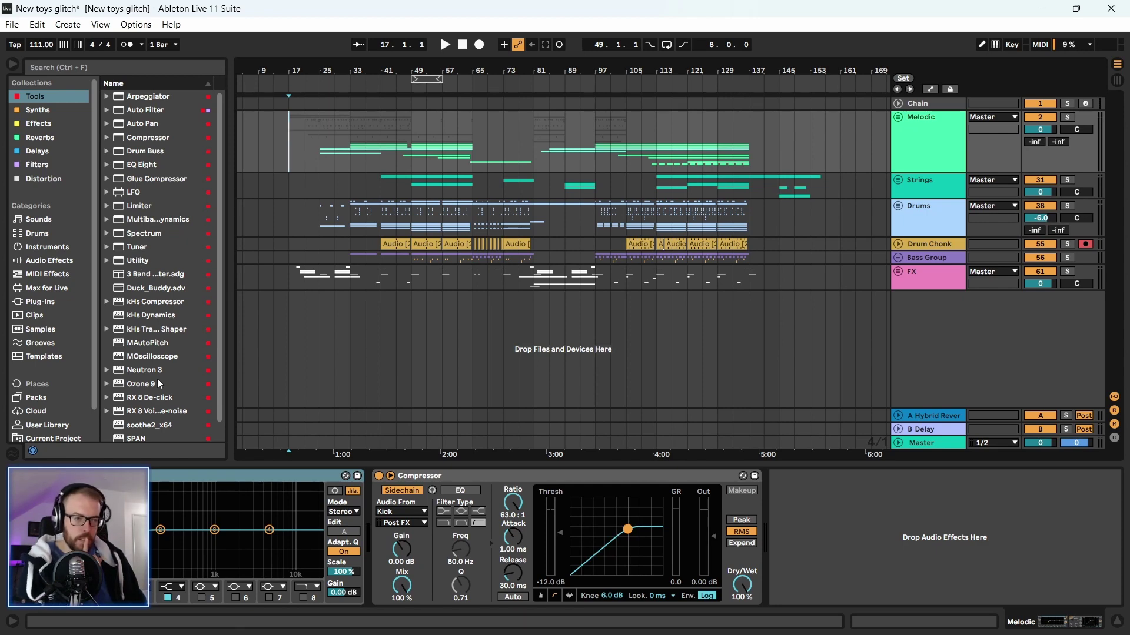
left_click(925, 449)
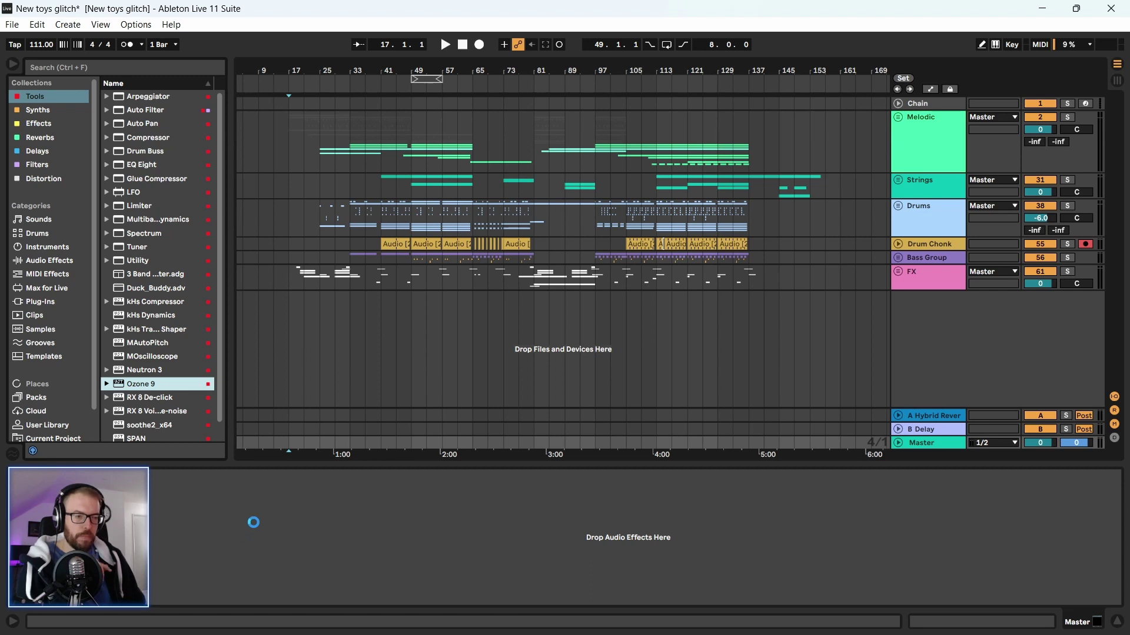
double_click(141, 383)
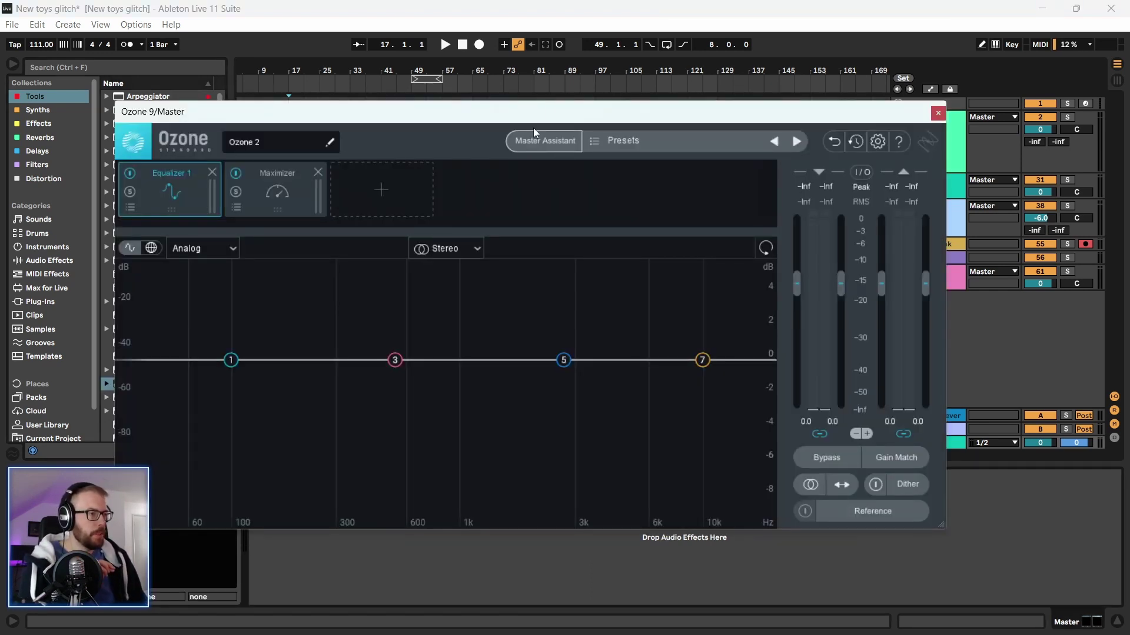
left_click_drag(580, 118, 503, 321)
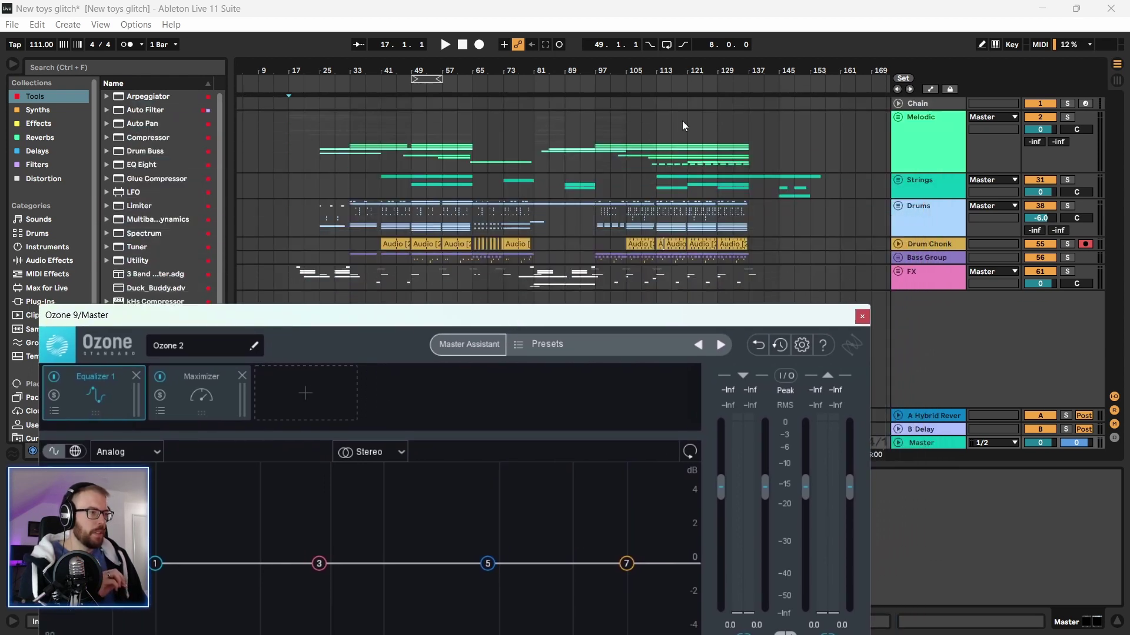
Loop bars 121 to 137, bring up the Master's Ozone 9 and start playback
left_click_drag(687, 130, 750, 282)
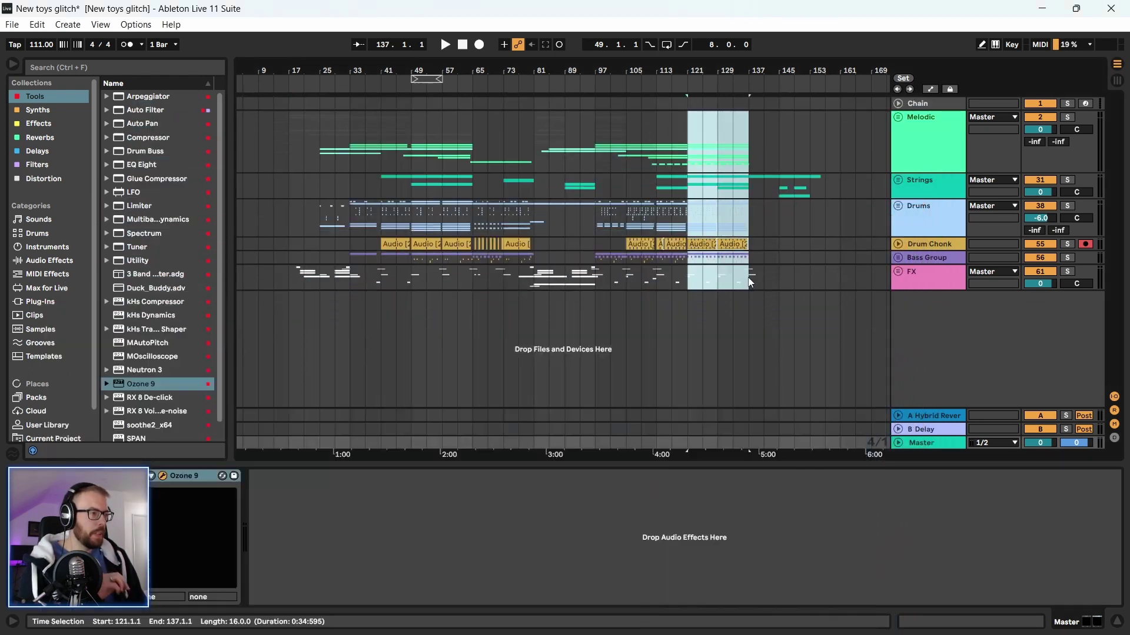
key("ctrl+l")
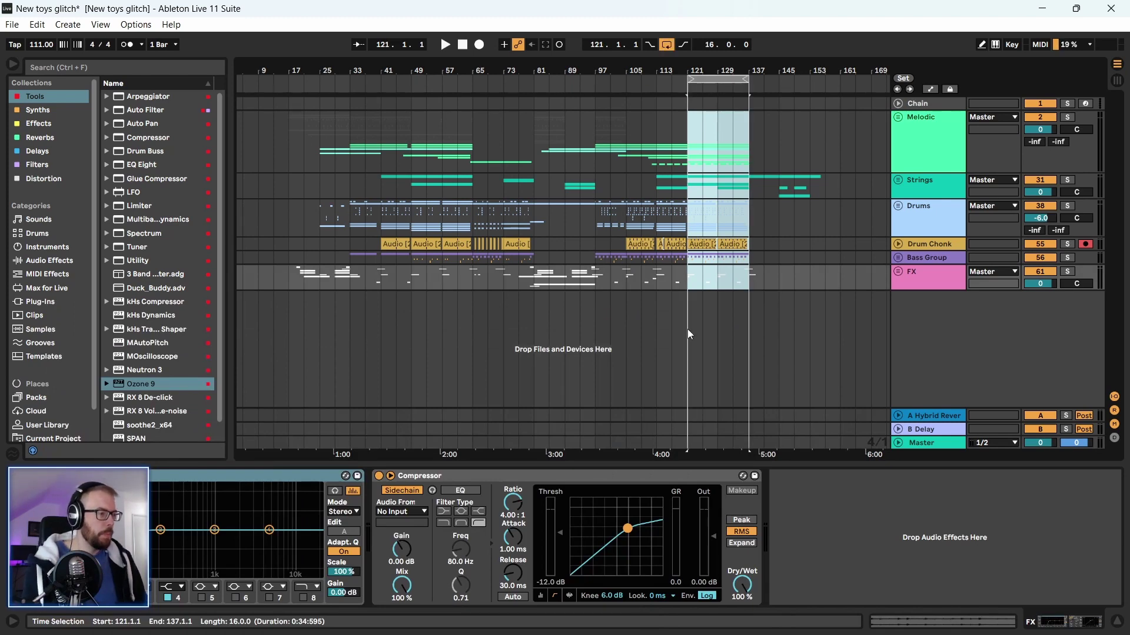
left_click(916, 447)
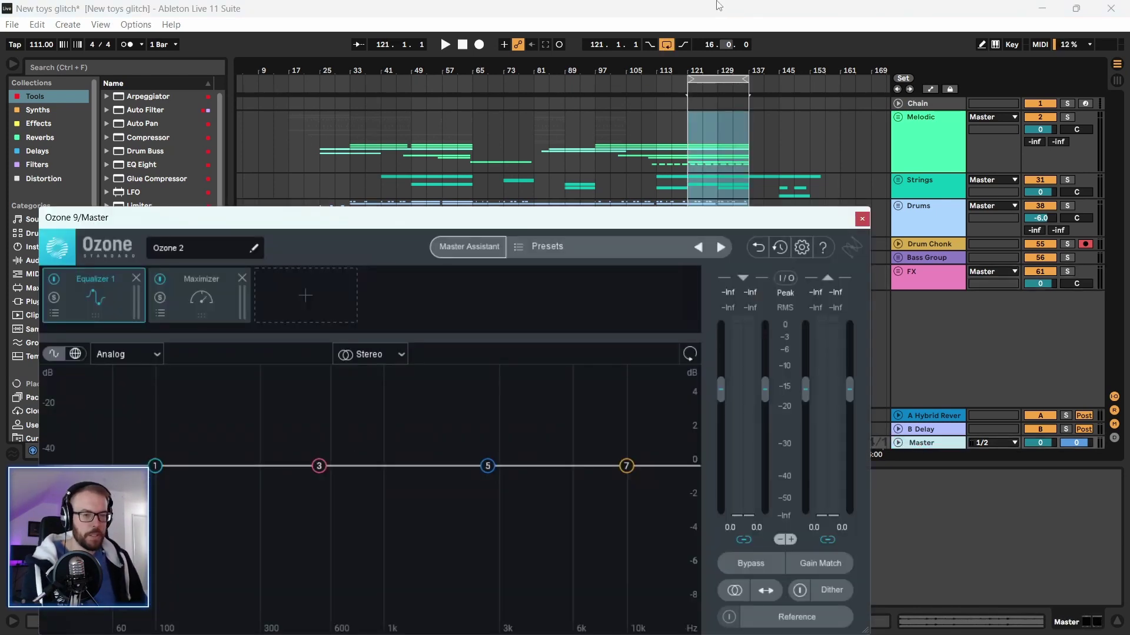
left_click_drag(270, 220, 306, 111)
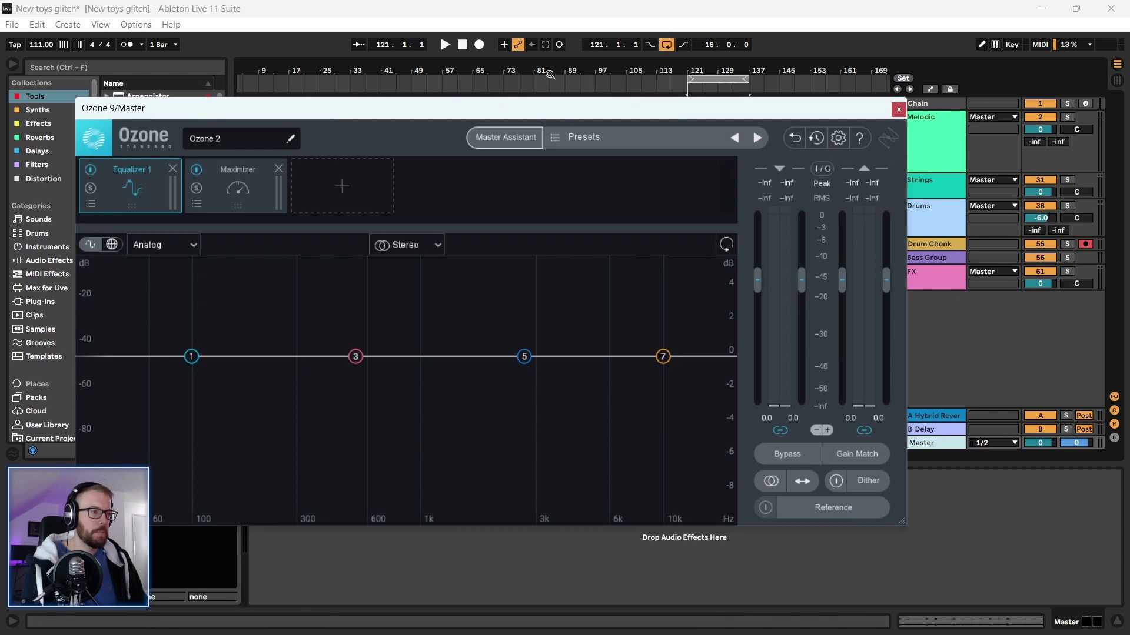
left_click(445, 47)
Run Ozone's Master Assistant with Modern modules, Manual loudness, Medium intensity and Streaming destination, and accept its suggestion
left_click_drag(422, 115, 453, 117)
left_click(524, 139)
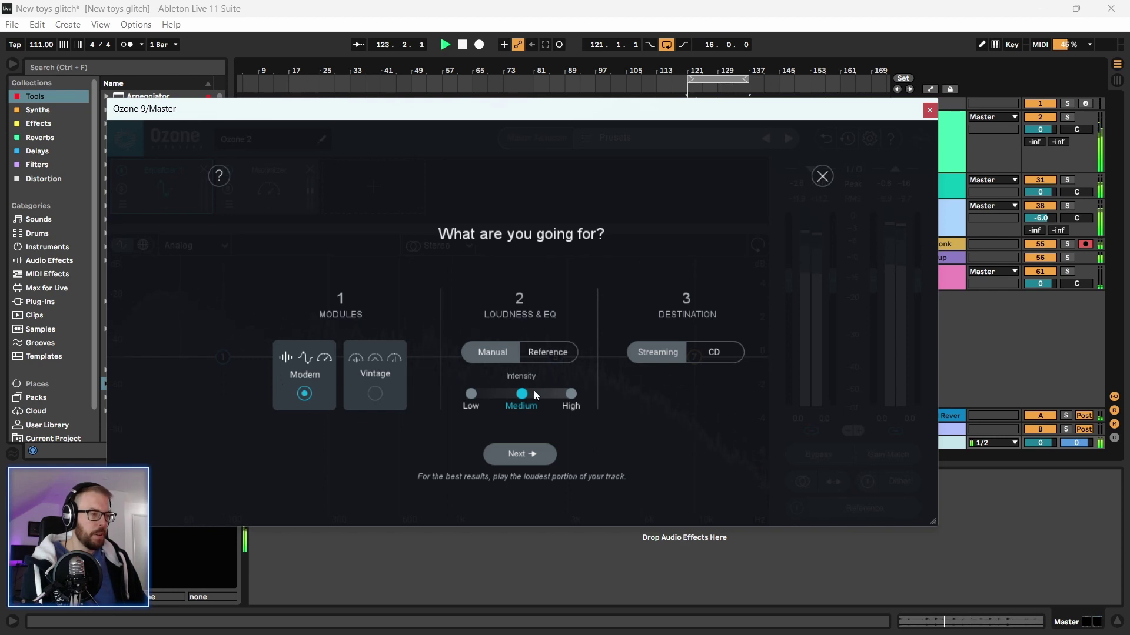
left_click(512, 457)
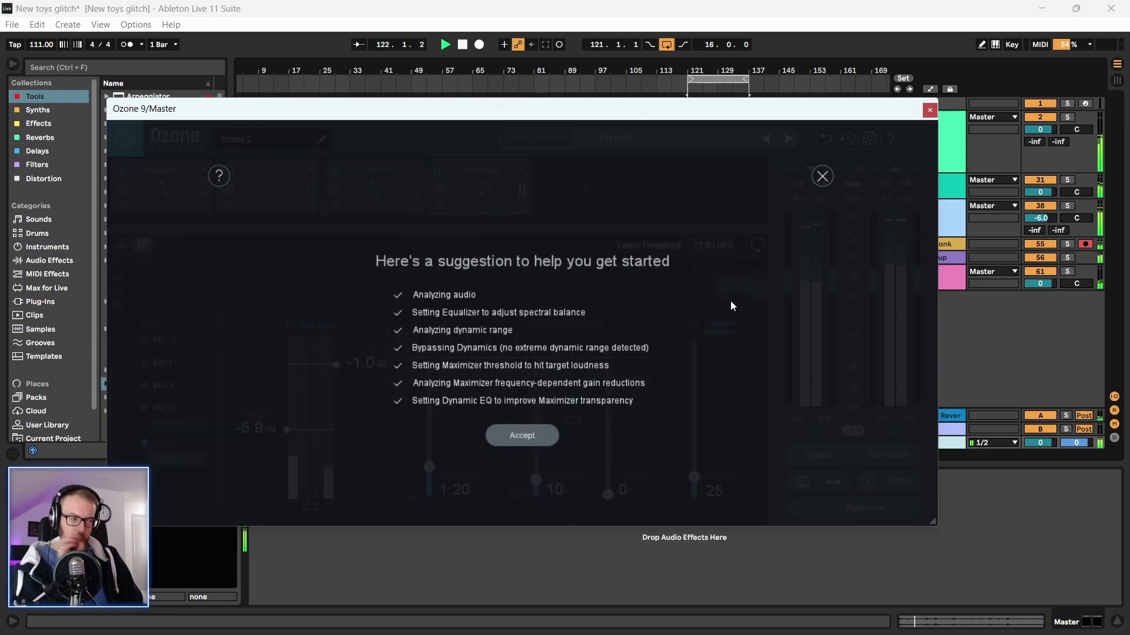
left_click(523, 436)
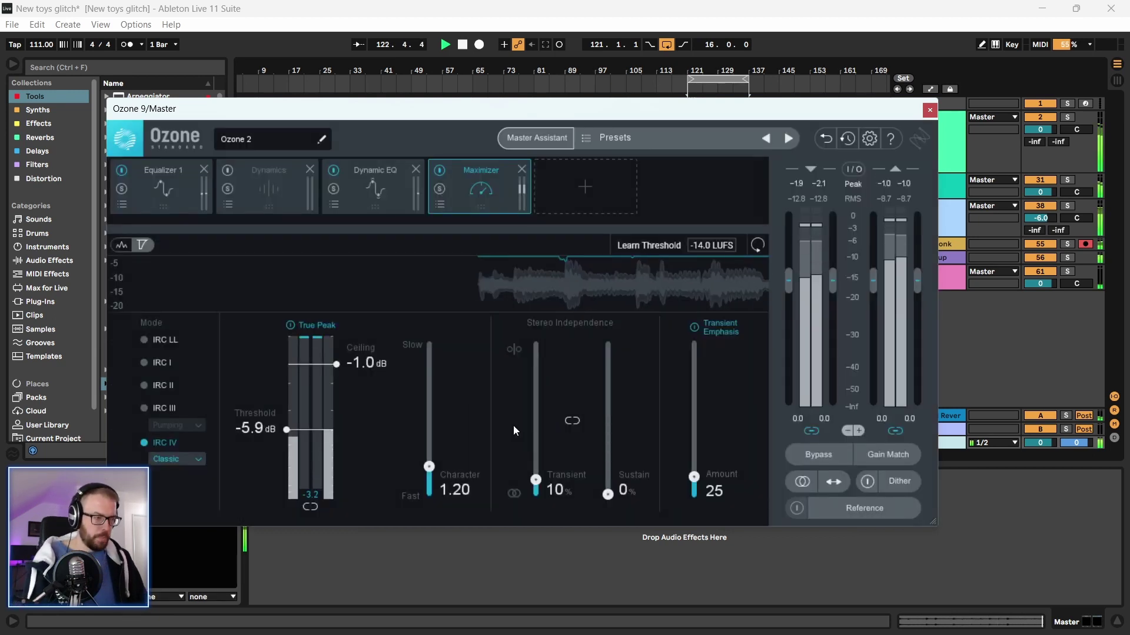
Examine the suggested Equalizer 1 and Dynamic EQ curves in Ozone while the loop plays
left_click(188, 194)
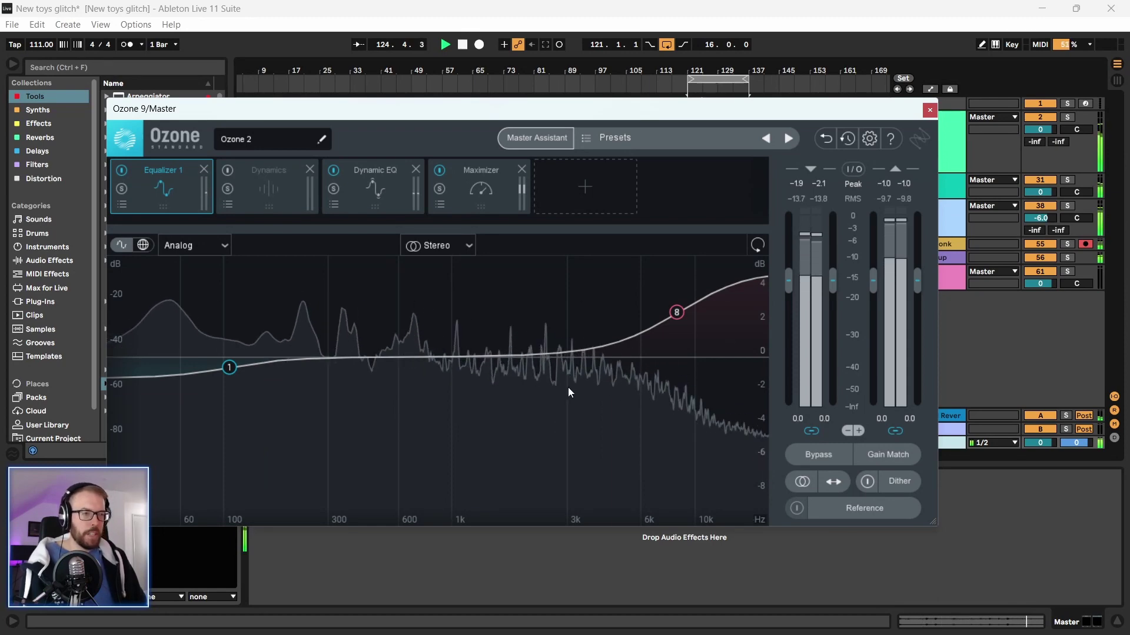
left_click_drag(243, 118, 302, 120)
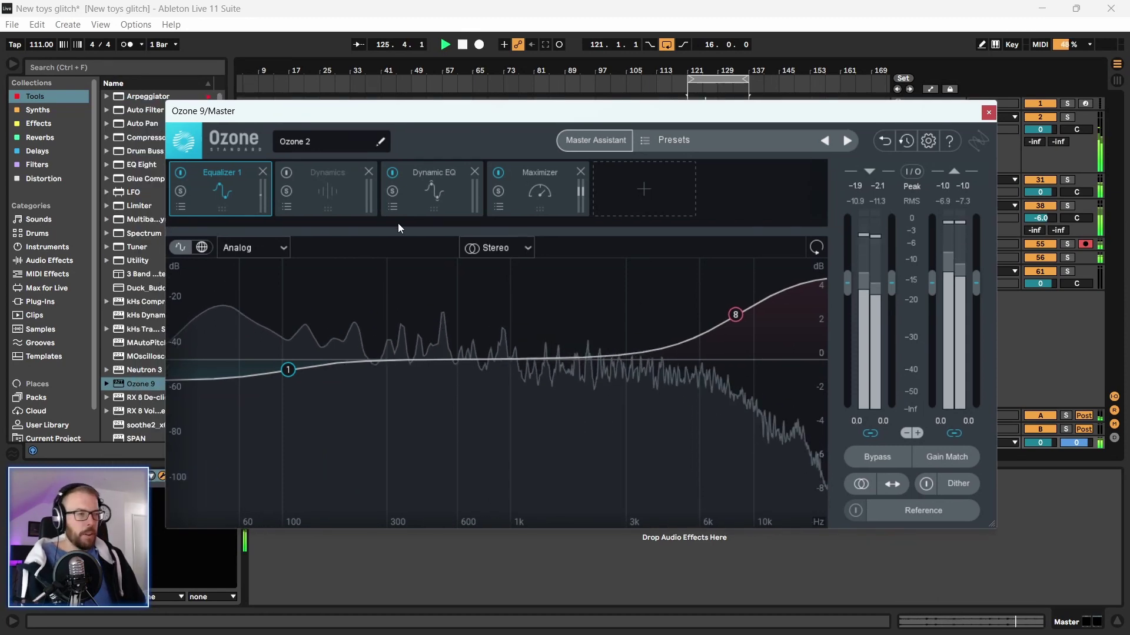
left_click_drag(432, 119, 415, 119)
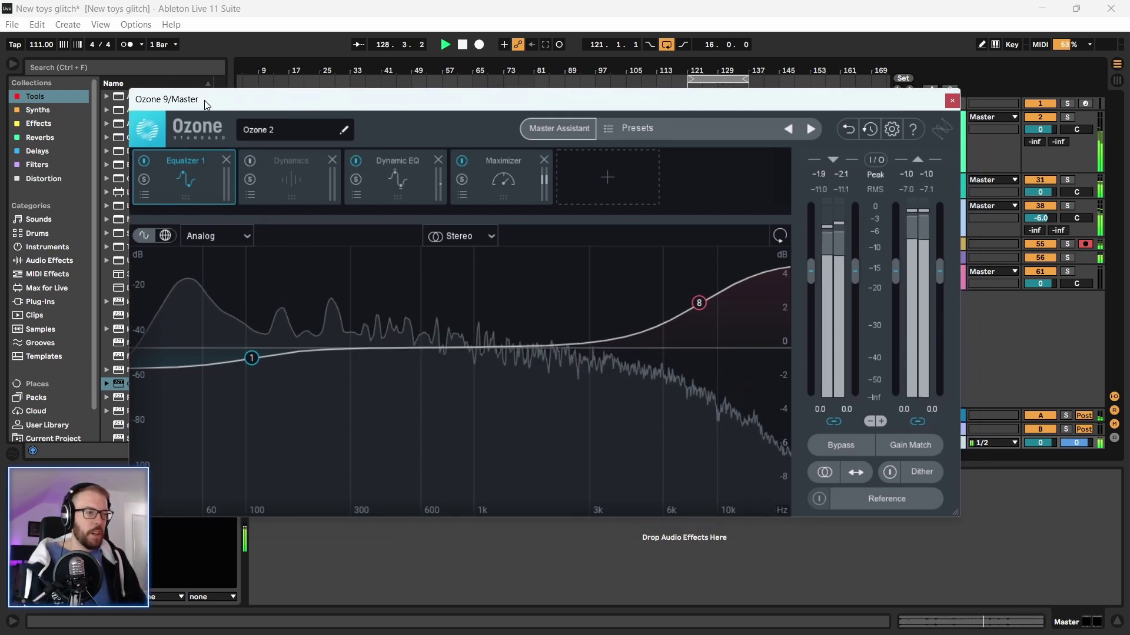
left_click_drag(323, 112, 303, 100)
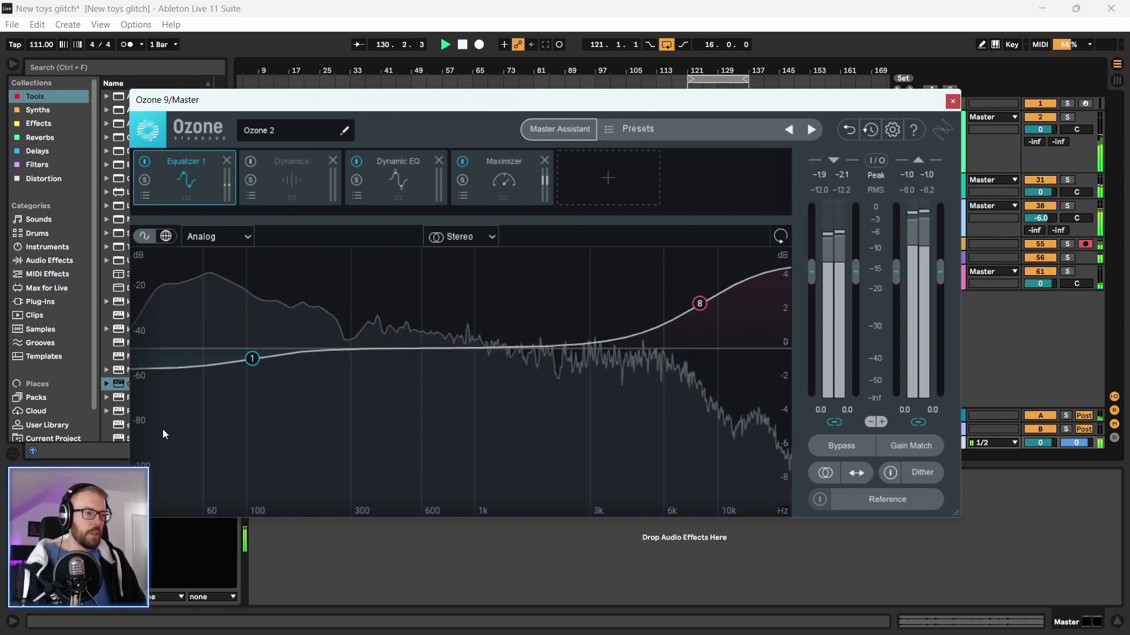
left_click(398, 178)
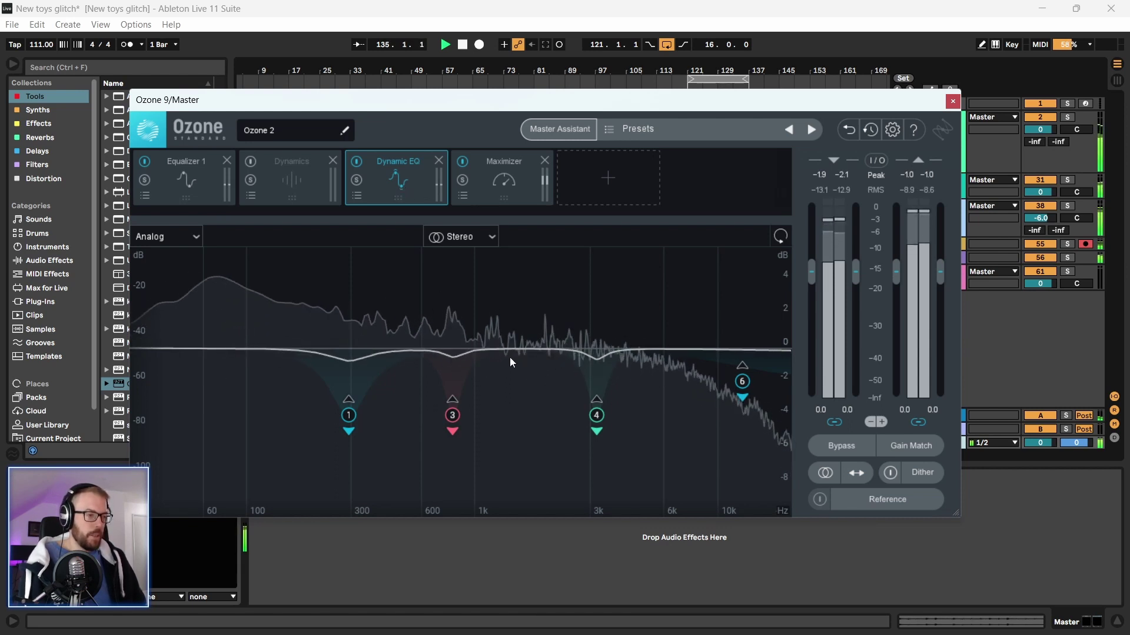
Set the Ozone Maximizer's IRC IV style to Modern
left_click(492, 167)
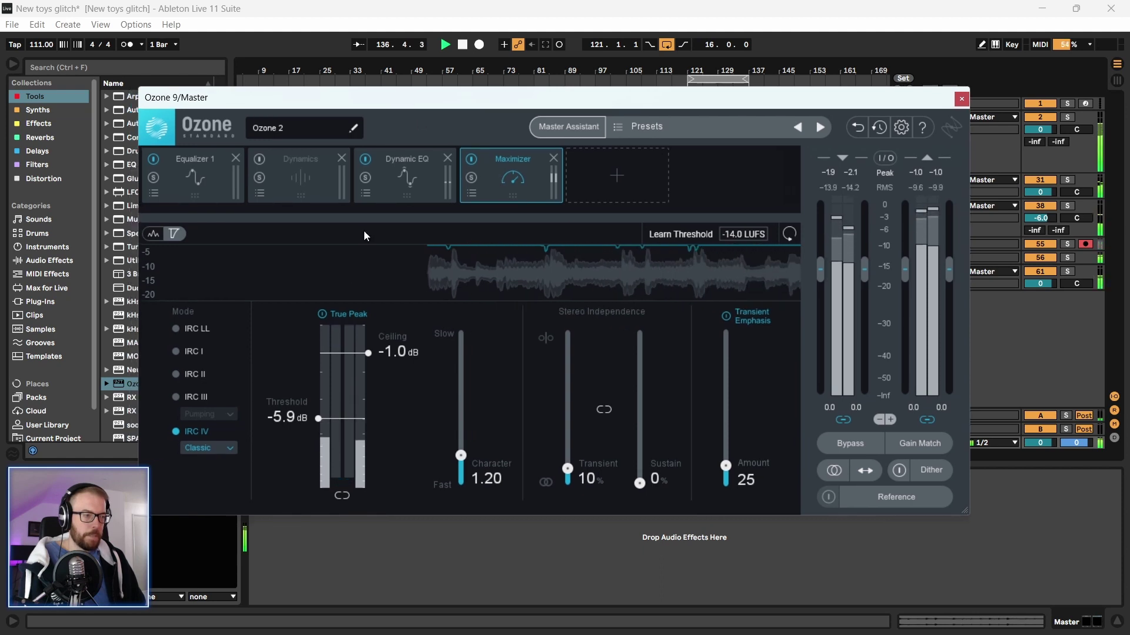
left_click(203, 447)
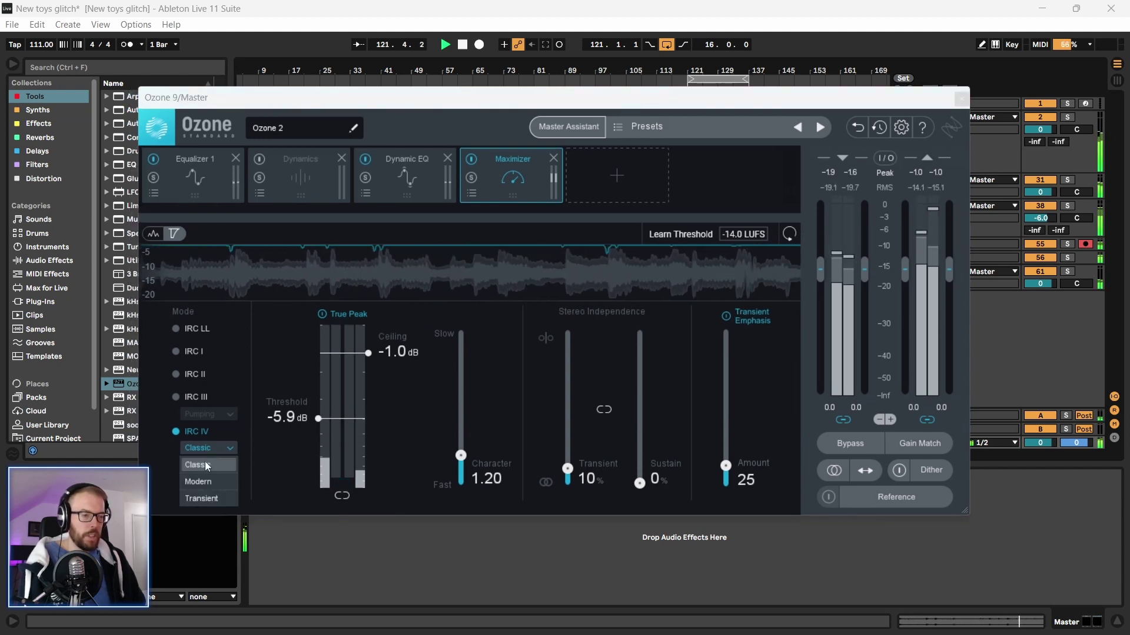
left_click(203, 480)
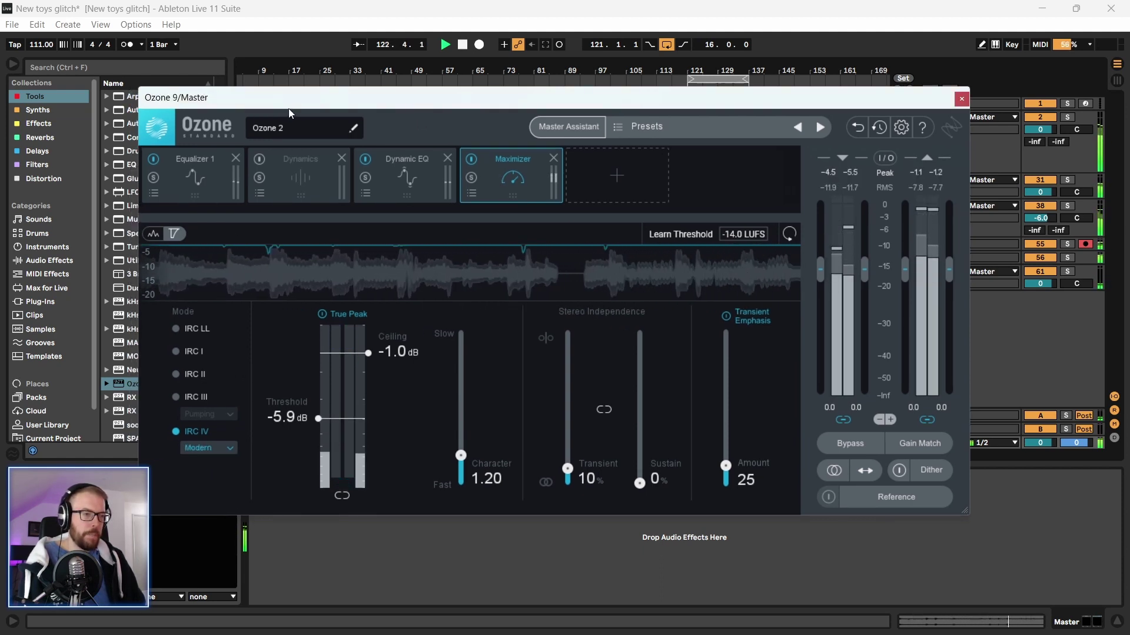
left_click_drag(288, 100, 278, 97)
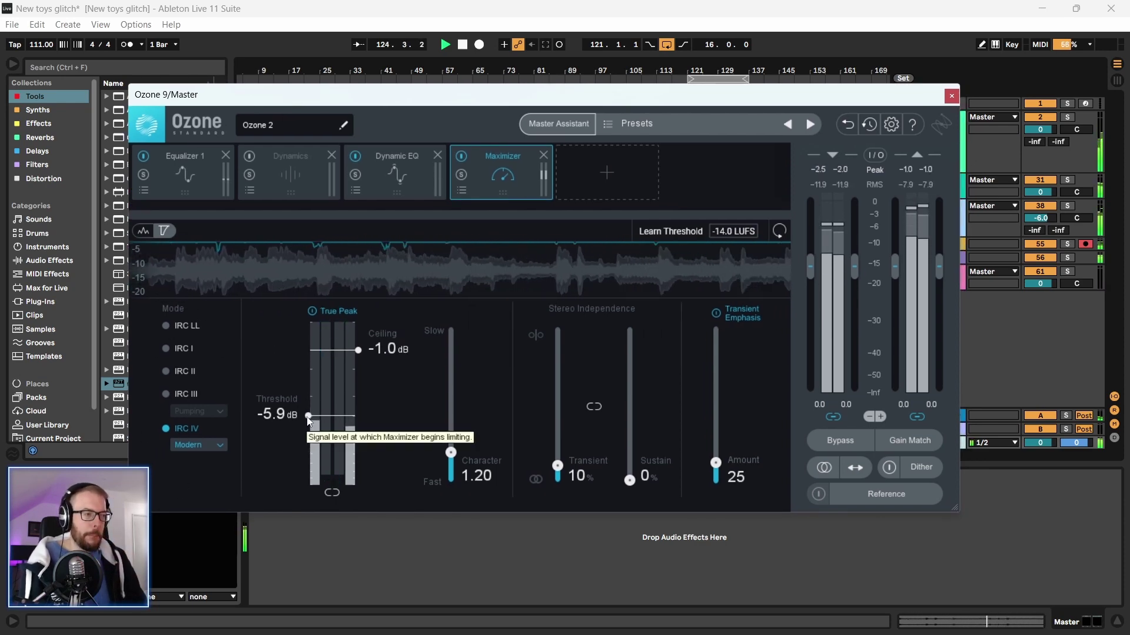
Try the Transient style for the Maximizer's IRC IV mode and switch it back to Modern
left_click(201, 446)
left_click(200, 496)
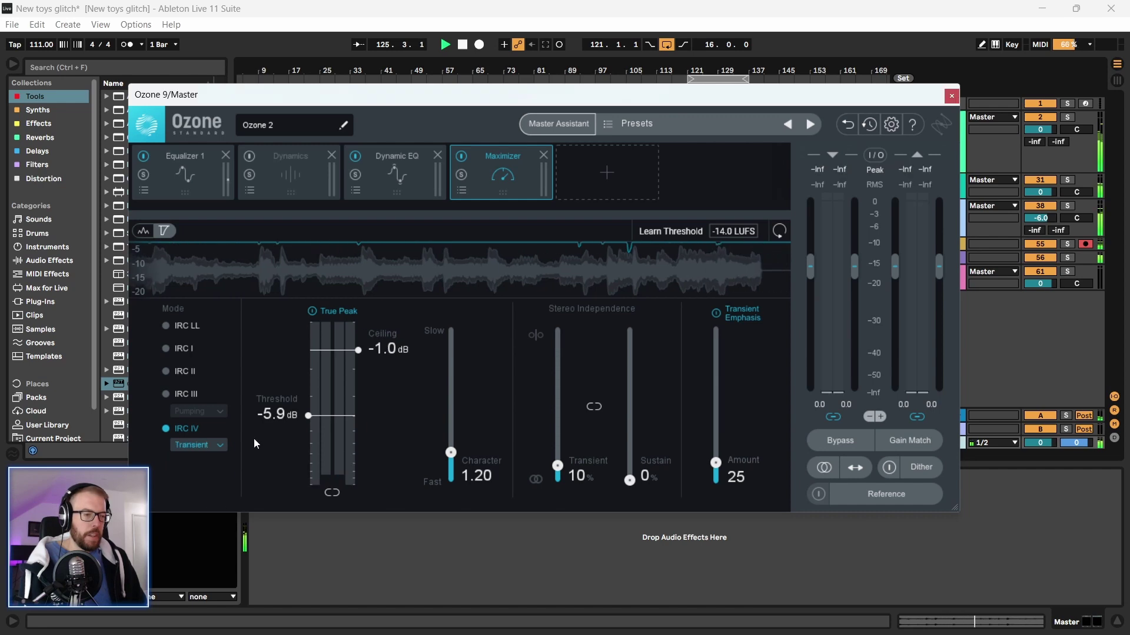
left_click_drag(349, 104, 331, 97)
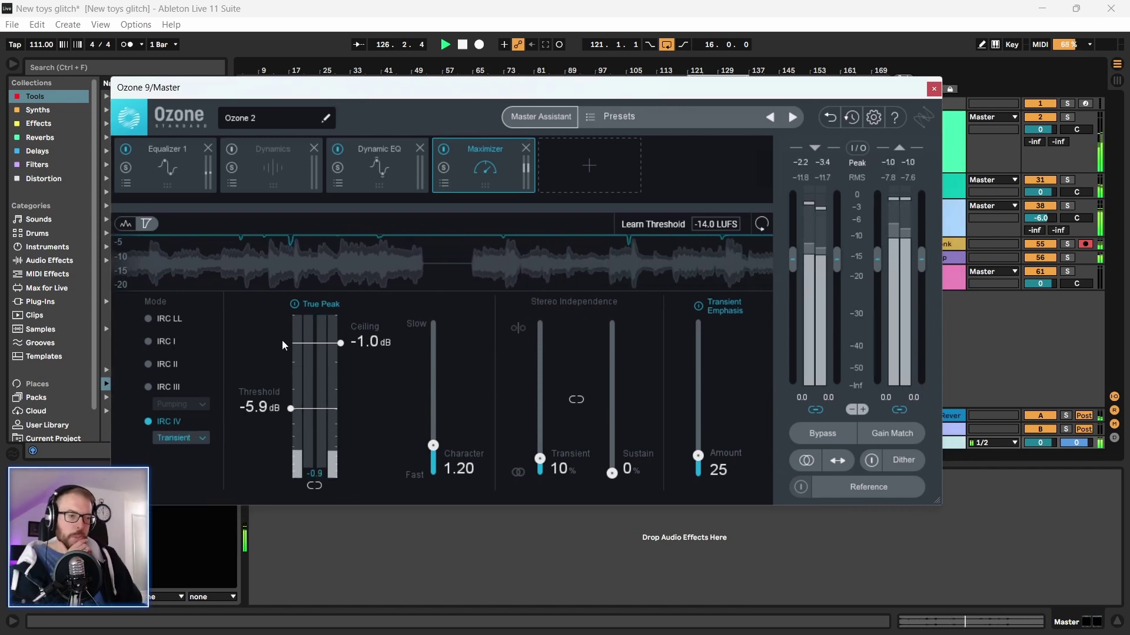
left_click(192, 438)
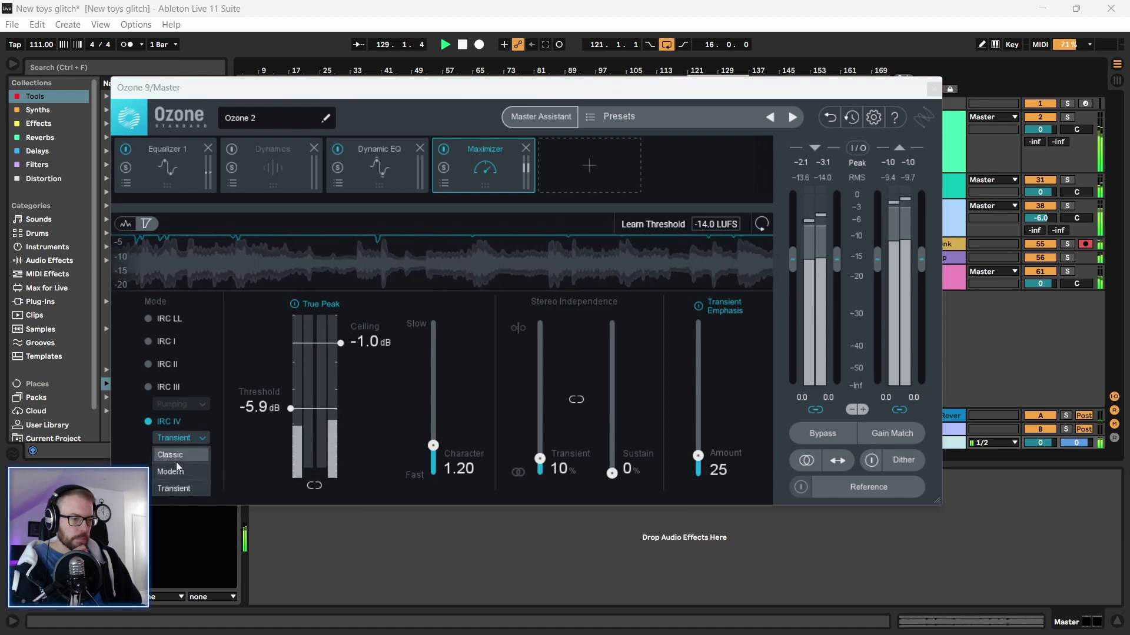
left_click(175, 462)
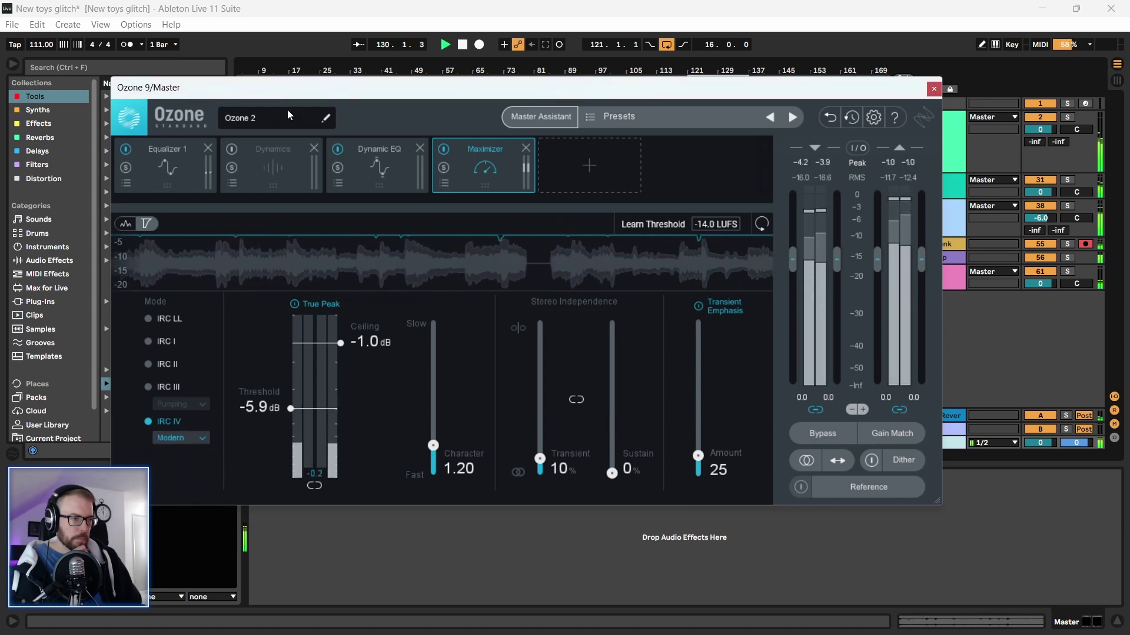
Lower the Maximizer's threshold to -7.9 dB, listen to the loop, stop playback and close Ozone
left_click_drag(287, 88, 302, 90)
mouse_move(304, 410)
left_mouse_down()
mouse_move(306, 472)
mouse_move(306, 427)
left_mouse_up()
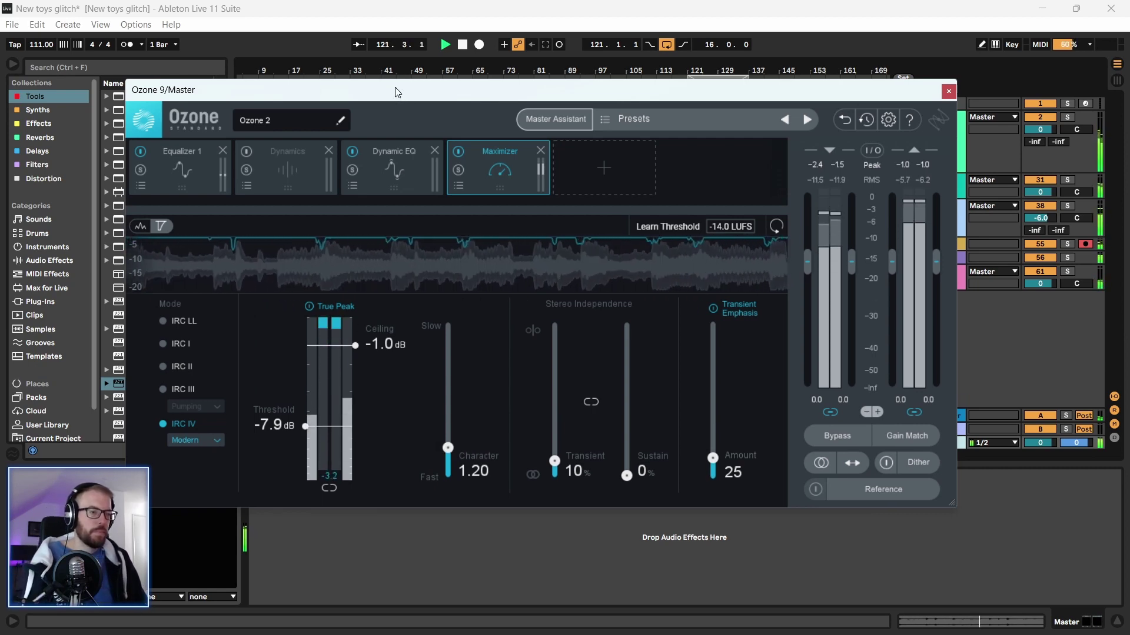
left_click_drag(394, 87, 397, 82)
left_click_drag(620, 78, 595, 94)
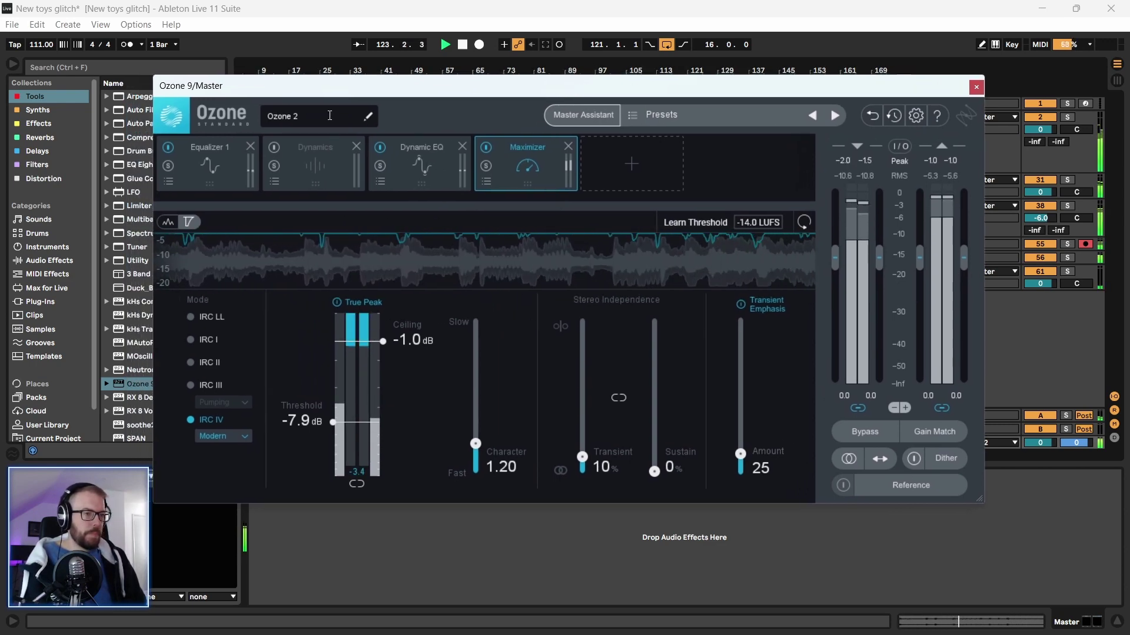
key("space")
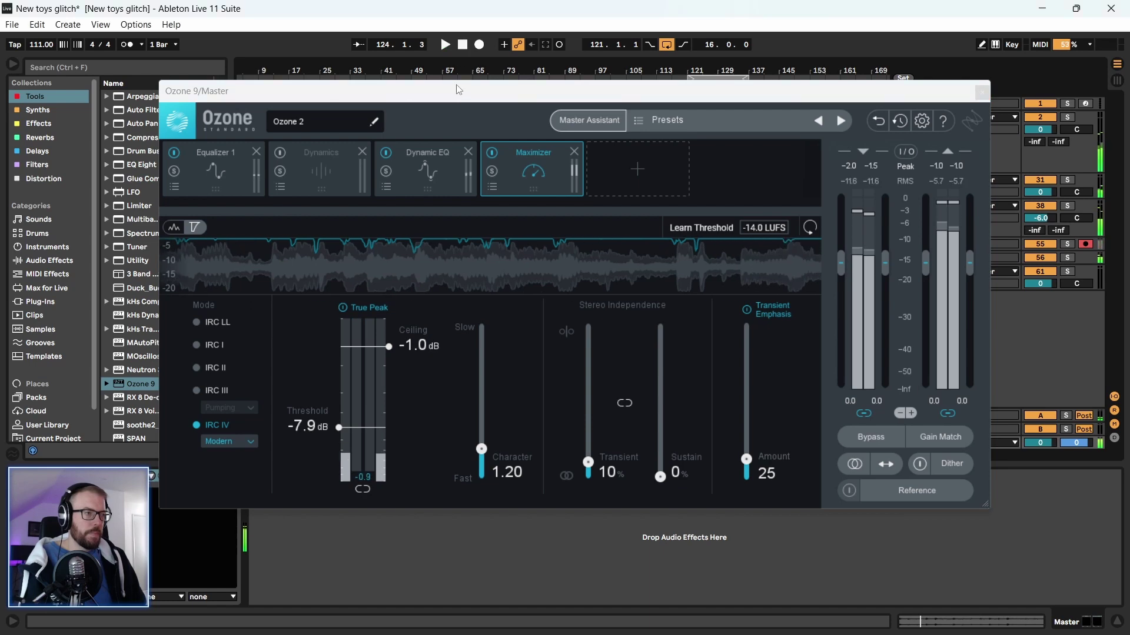
left_click_drag(468, 90, 461, 89)
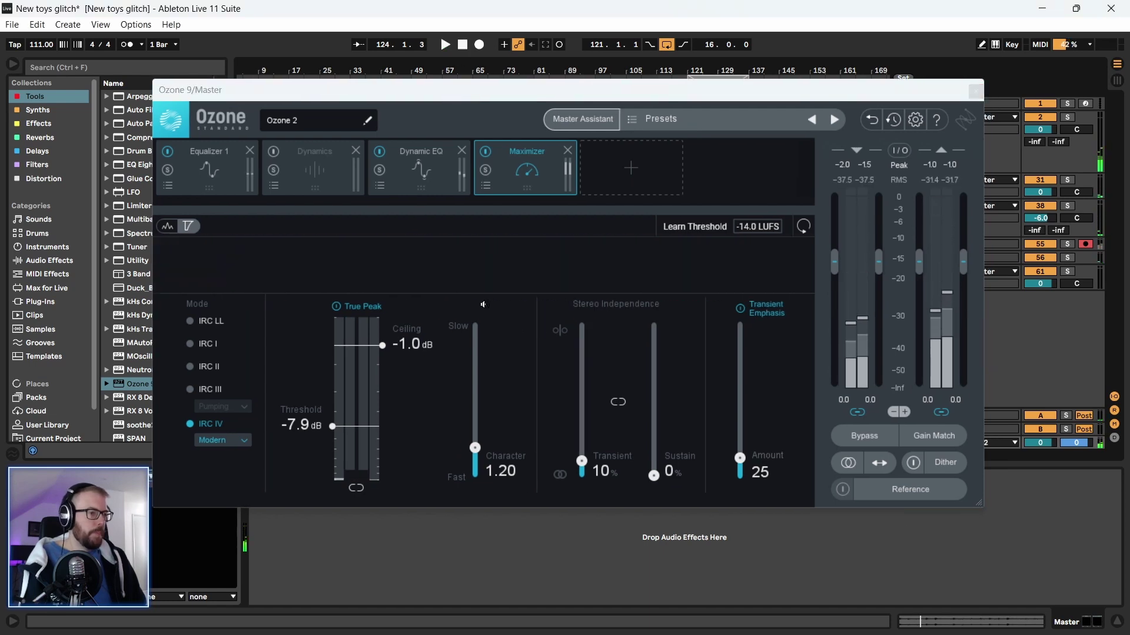
left_click(975, 91)
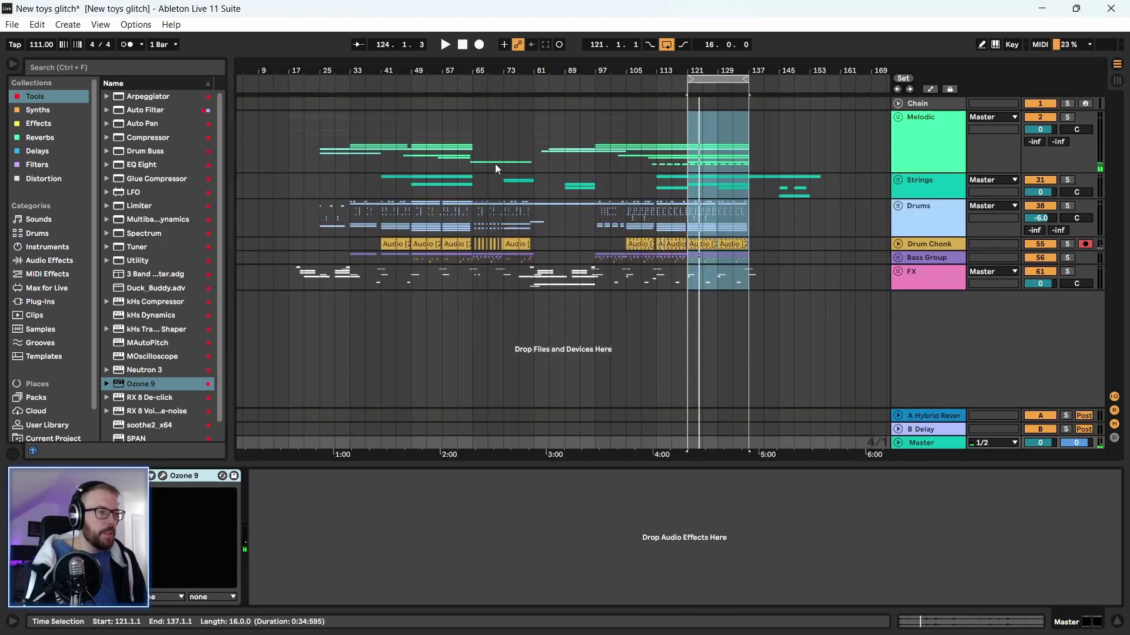
Loop bars 65 to 73 and play that section
left_click_drag(476, 133, 502, 136)
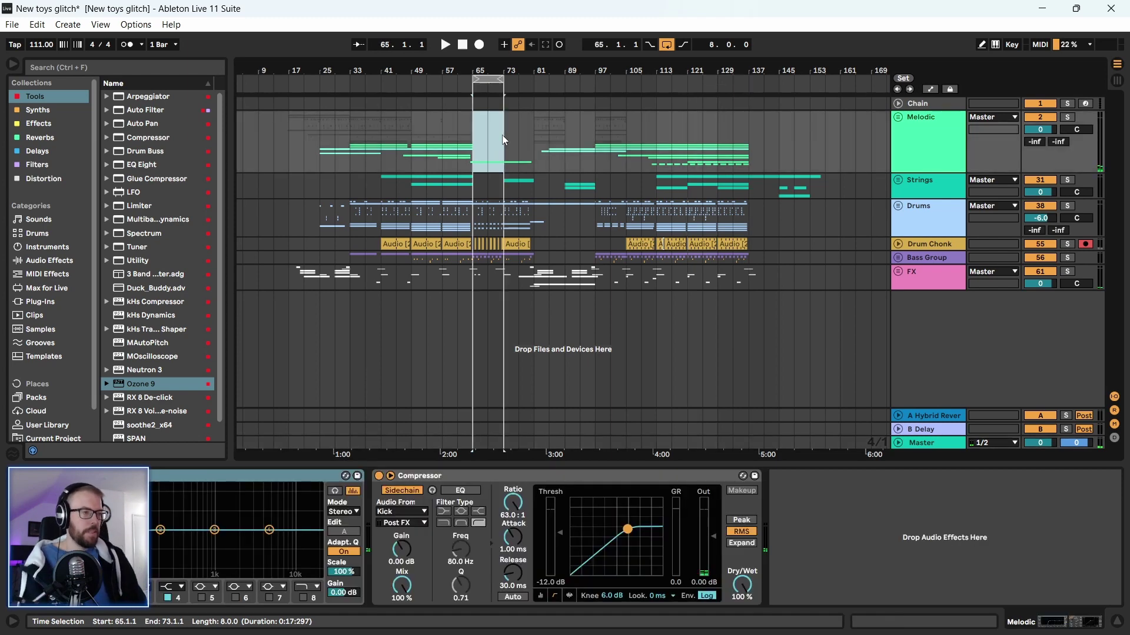
left_click_drag(483, 71, 483, 71)
key("space")
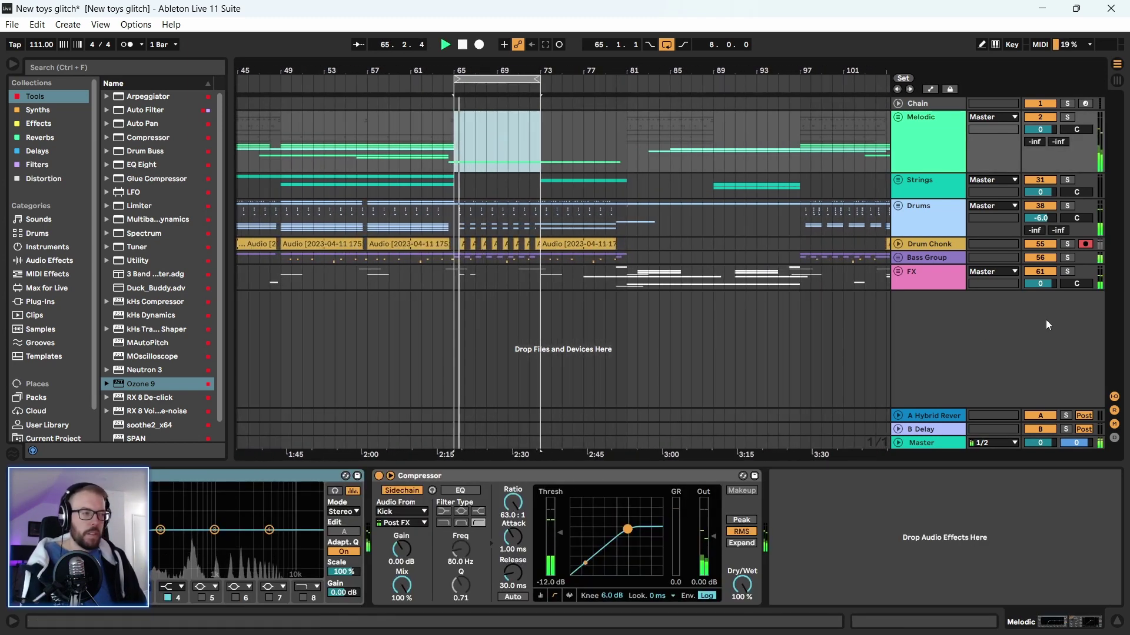
Add a second Ozone 9 to the Master and run its Master Assistant with Modern modules, Medium intensity and Streaming destination, accepting the suggestion
left_click(919, 445)
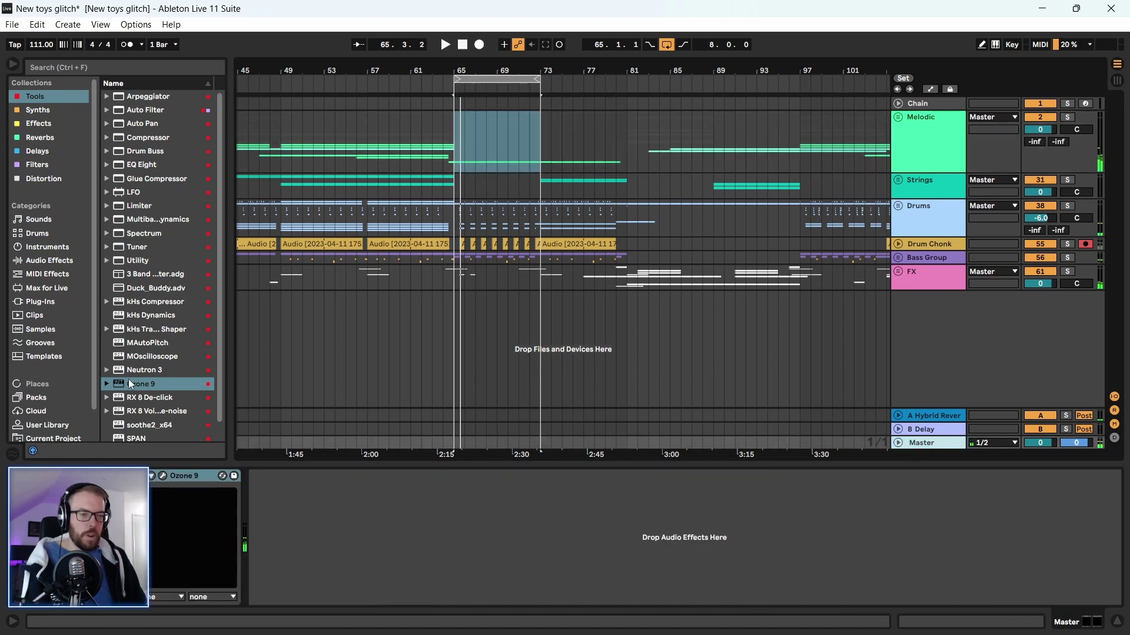
left_click_drag(130, 384, 341, 521)
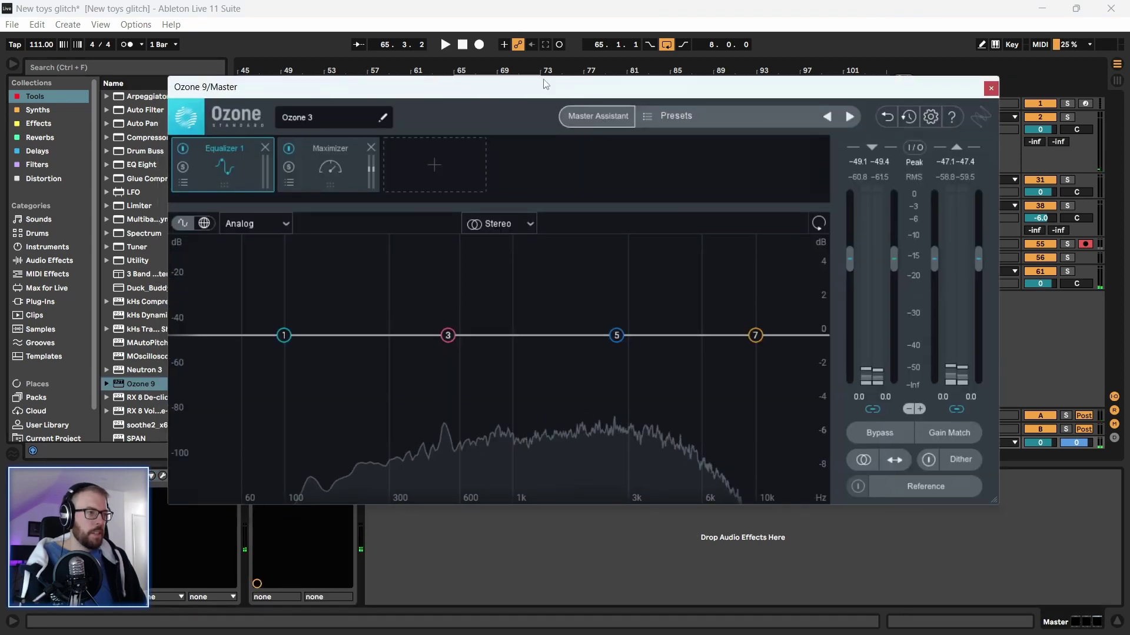
left_click(445, 45)
left_click(590, 117)
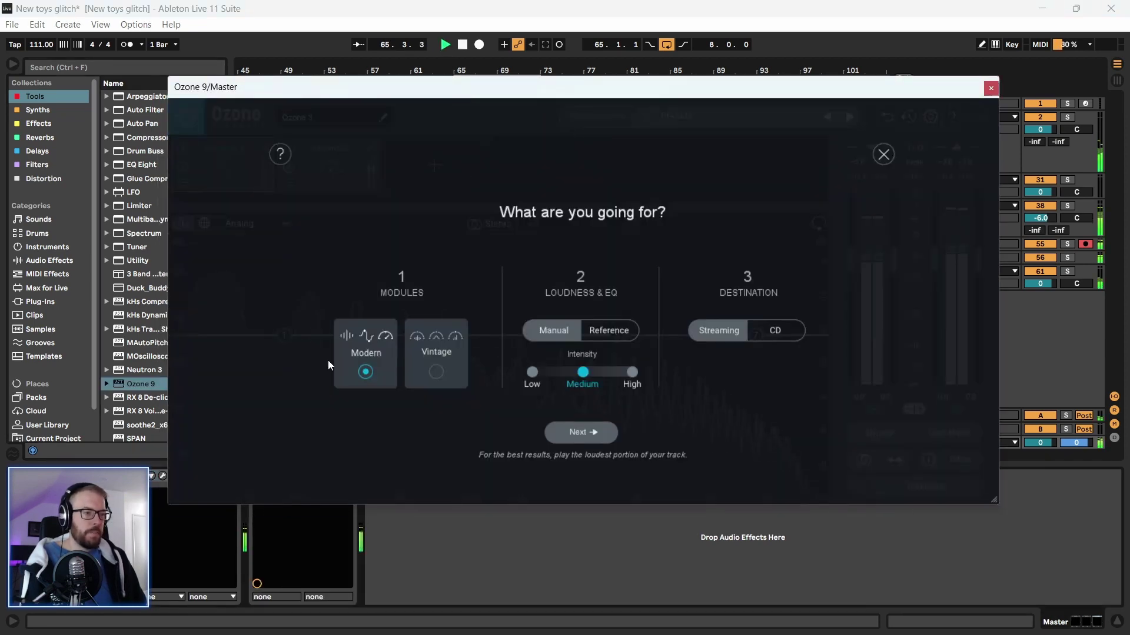
left_click(588, 433)
left_click_drag(640, 93, 601, 100)
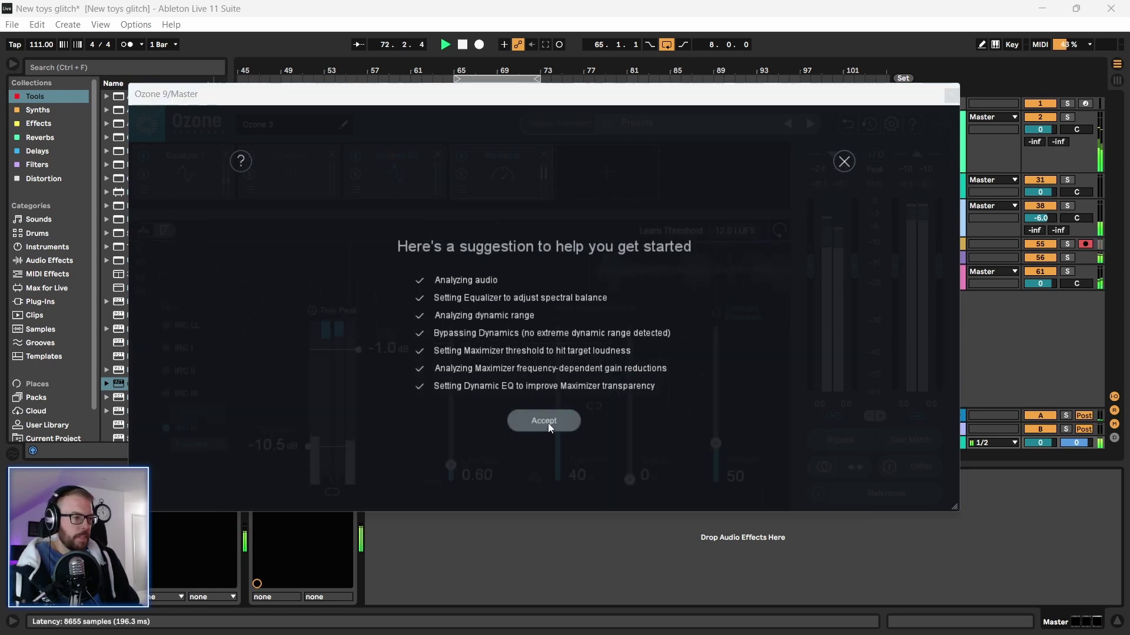
left_click(549, 420)
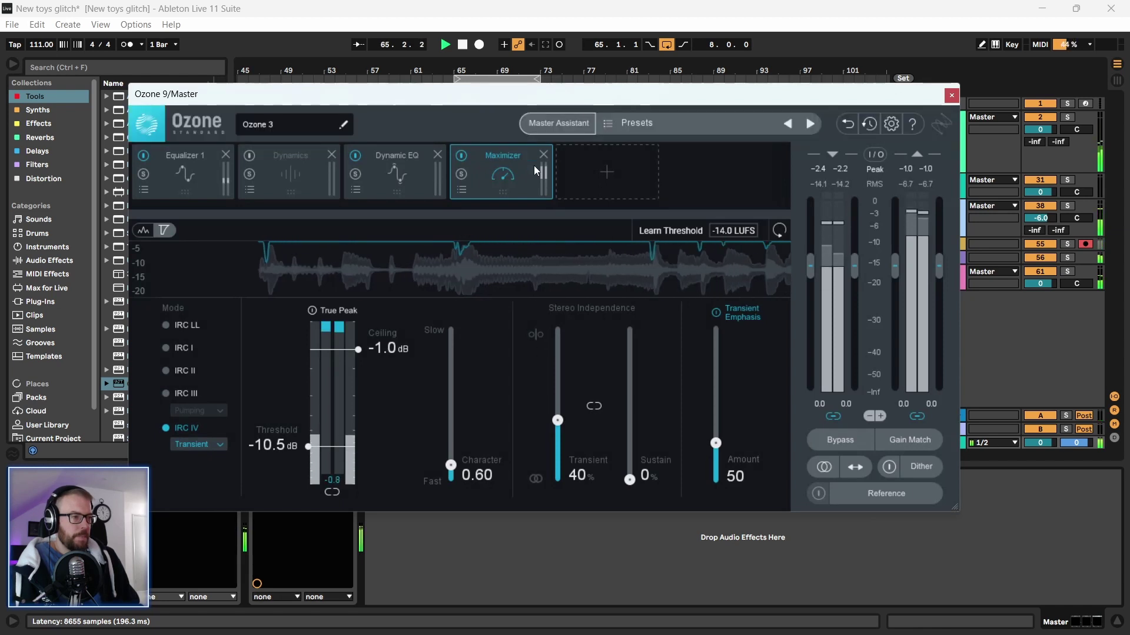
Listen to the loop while reviewing the new Ozone's Maximizer and Equalizer settings, and close the plug-in
left_click_drag(506, 98, 493, 93)
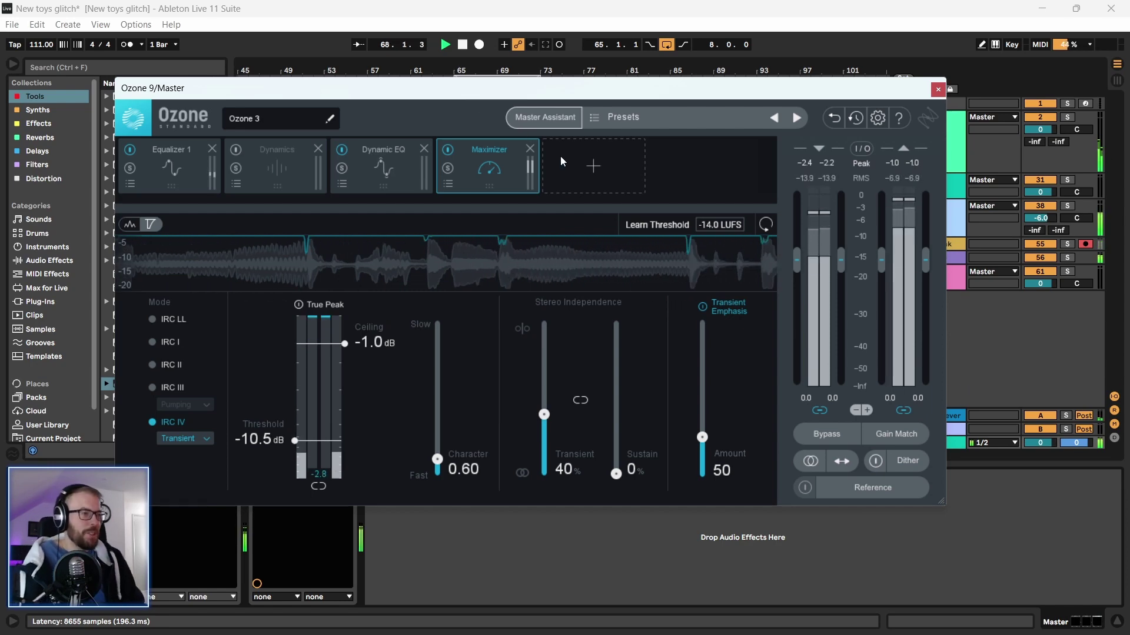
left_click_drag(645, 94, 668, 91)
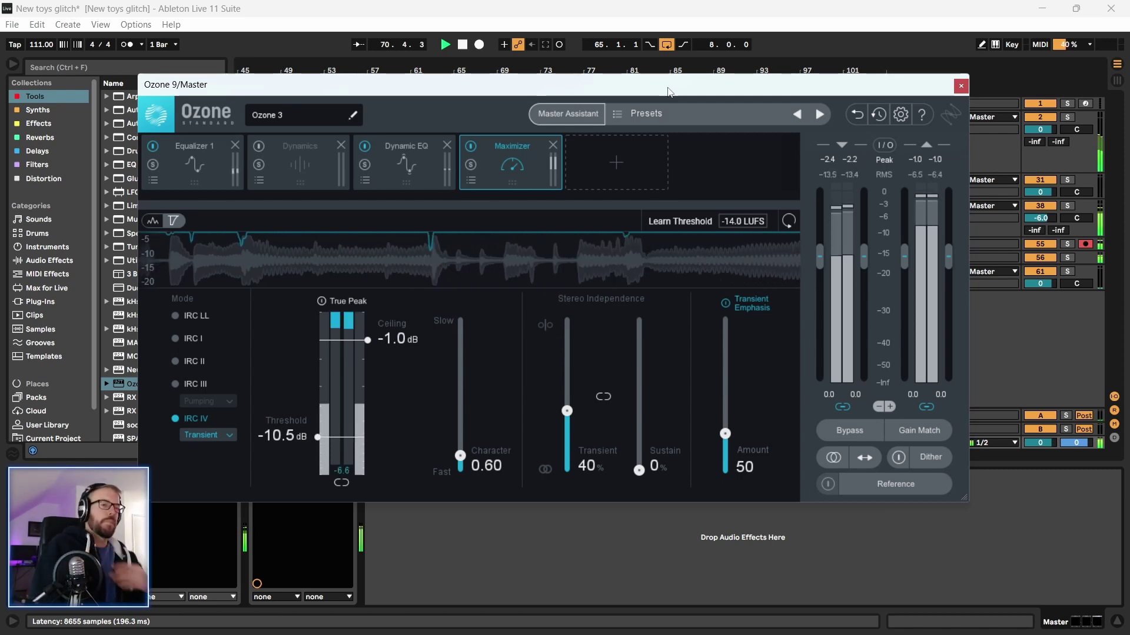
mouse_move(385, 93)
left_mouse_down()
mouse_move(354, 81)
mouse_move(380, 90)
left_mouse_up()
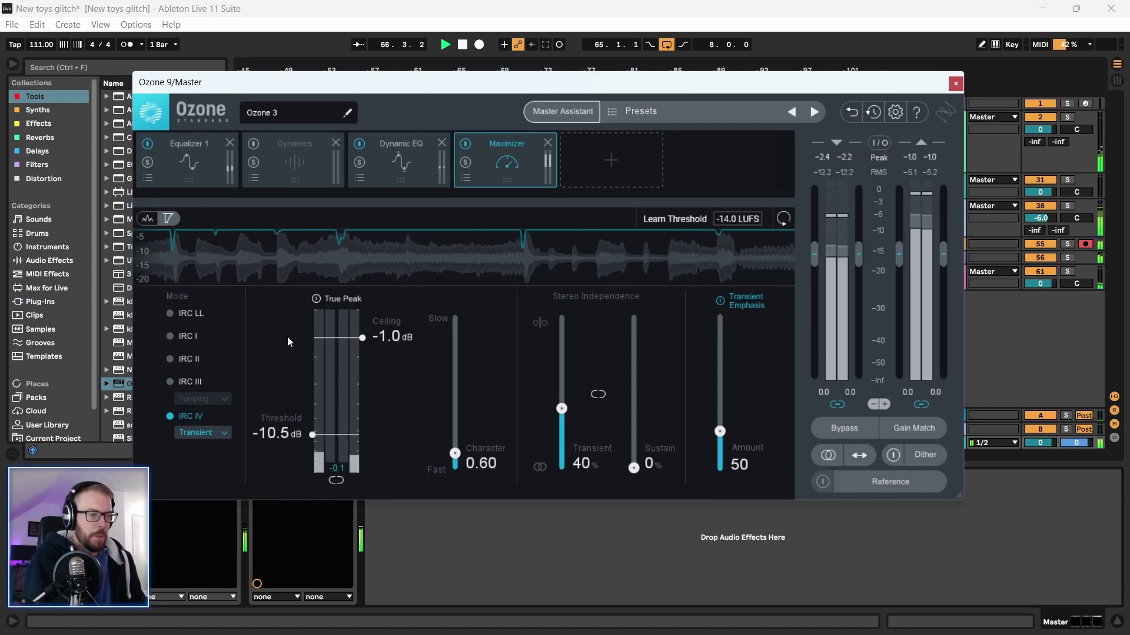
left_click(200, 432)
left_click(202, 160)
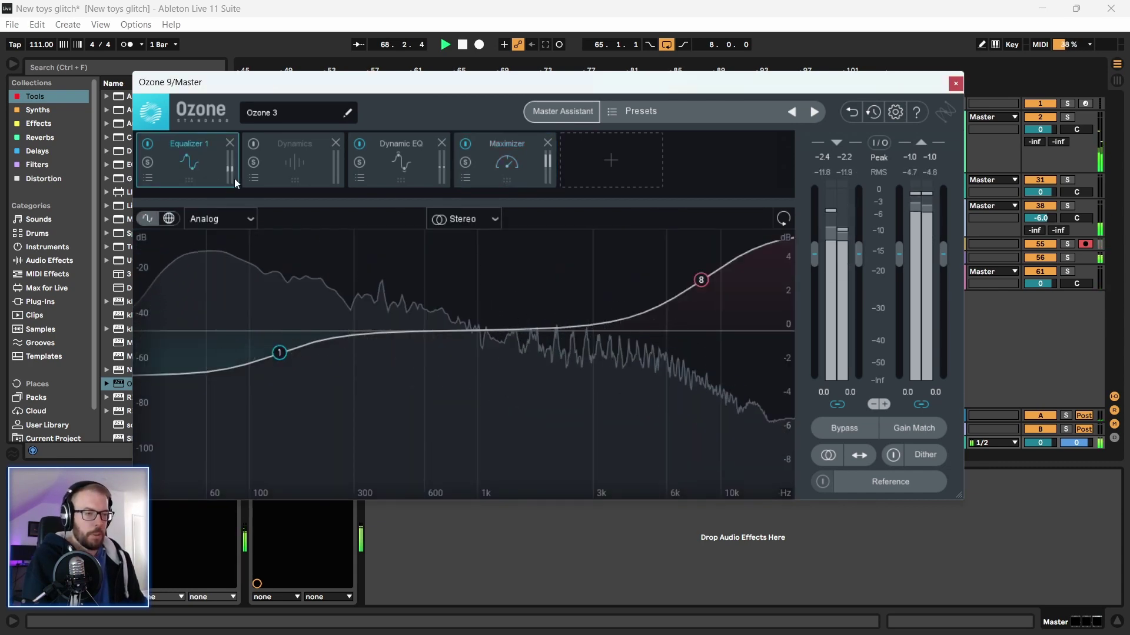
left_click_drag(247, 81, 252, 85)
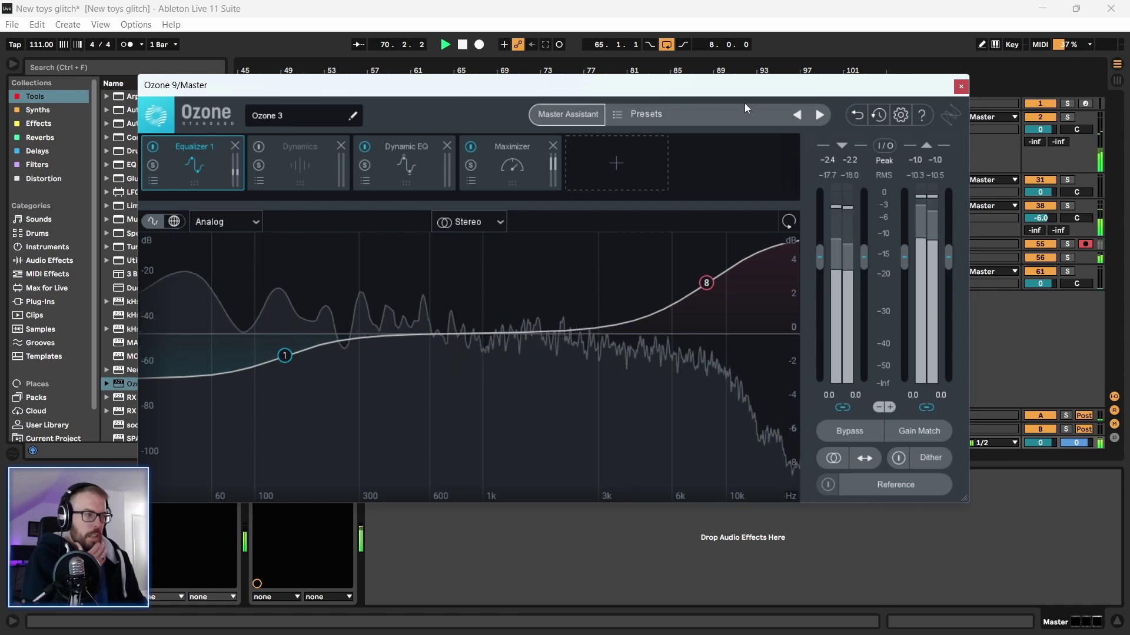
left_click(960, 87)
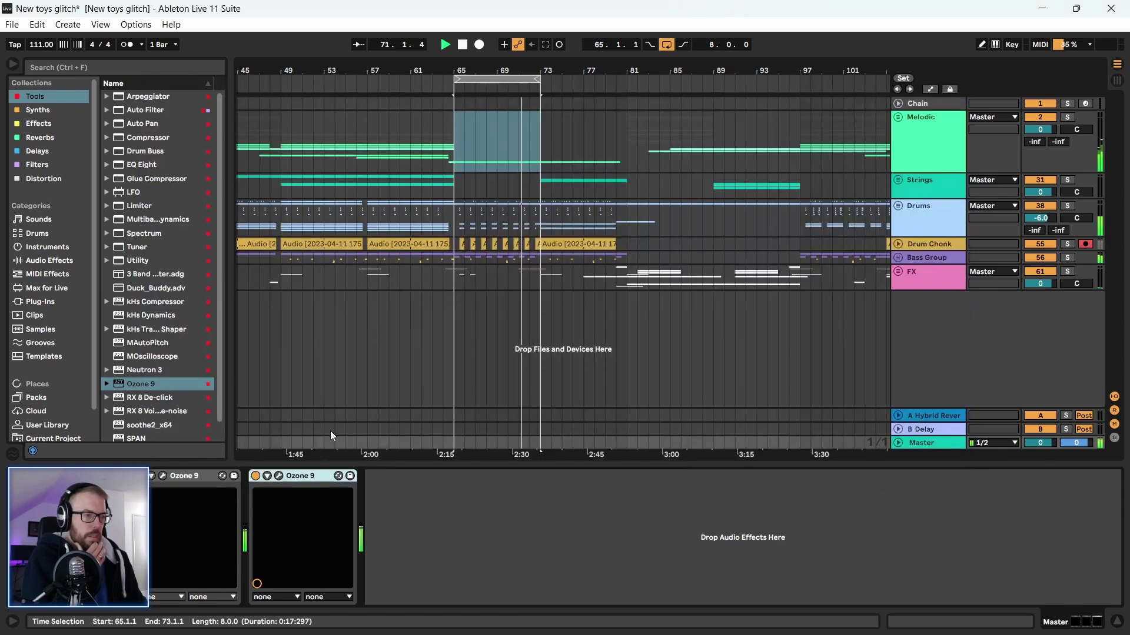
Compare the loop with the second Ozone off and on, and bypass that instance's Maximizer
left_click(256, 476)
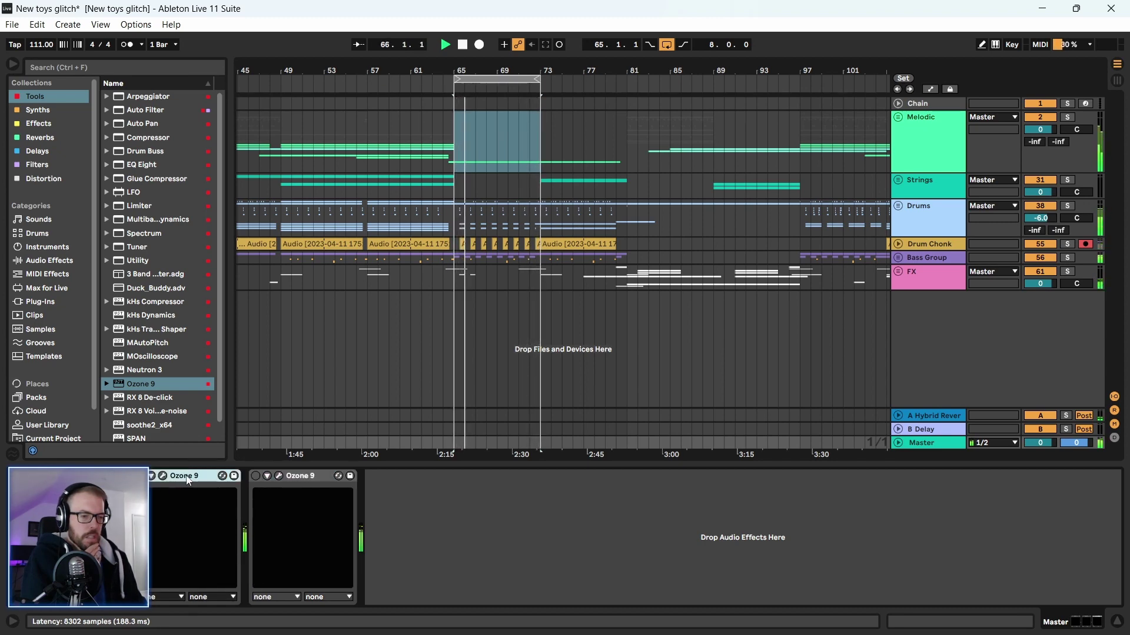
left_click(256, 476)
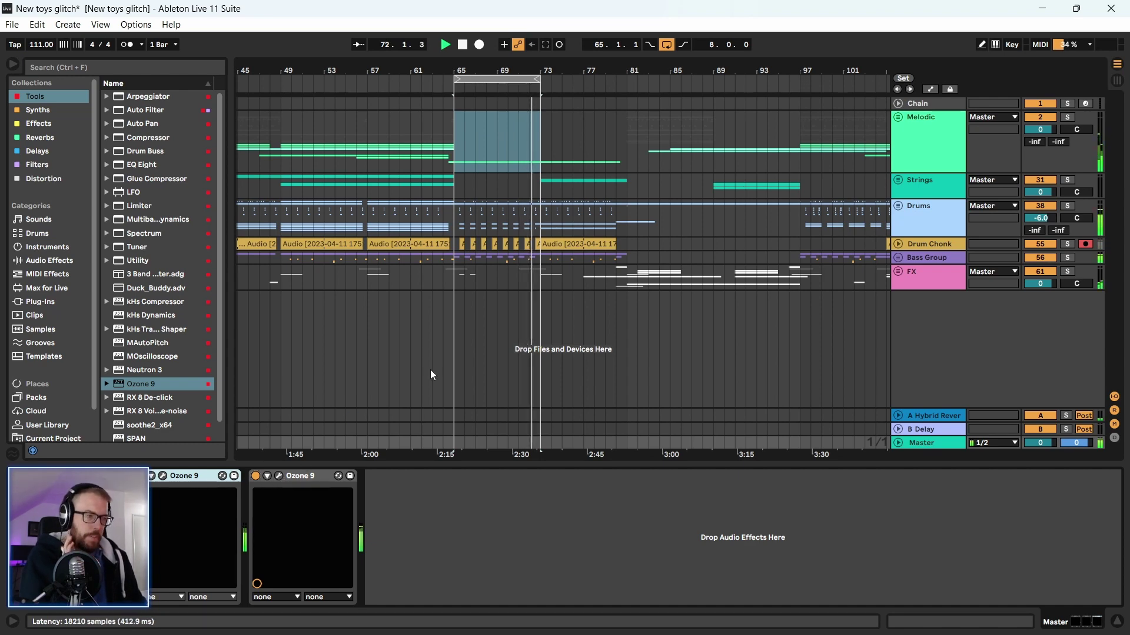
key("ctrl+alt+p")
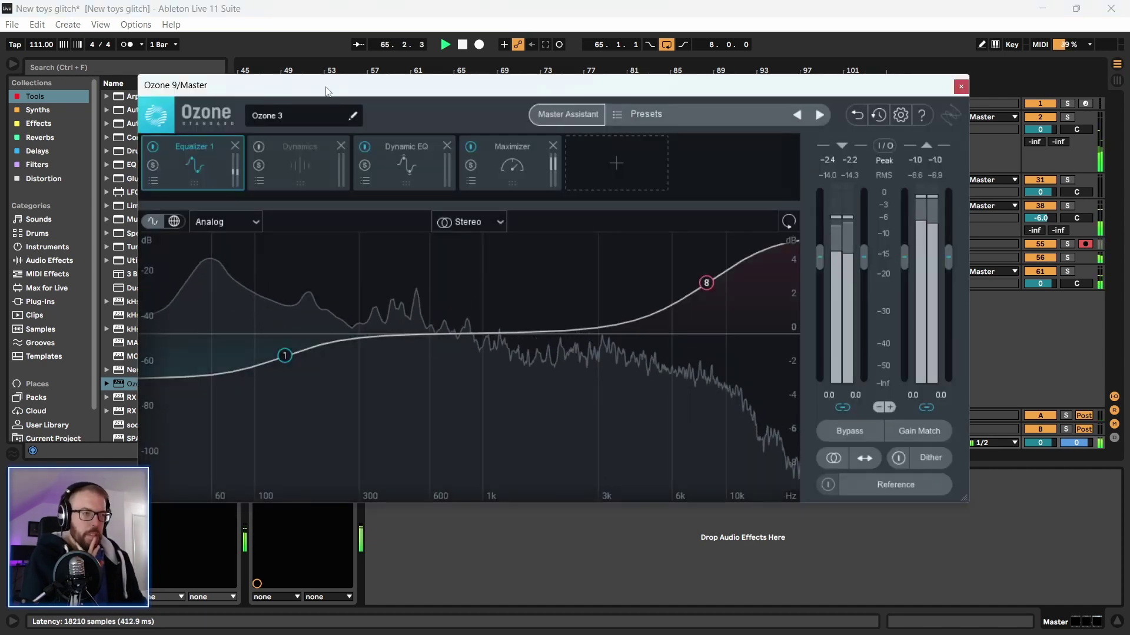
left_click_drag(331, 92, 339, 91)
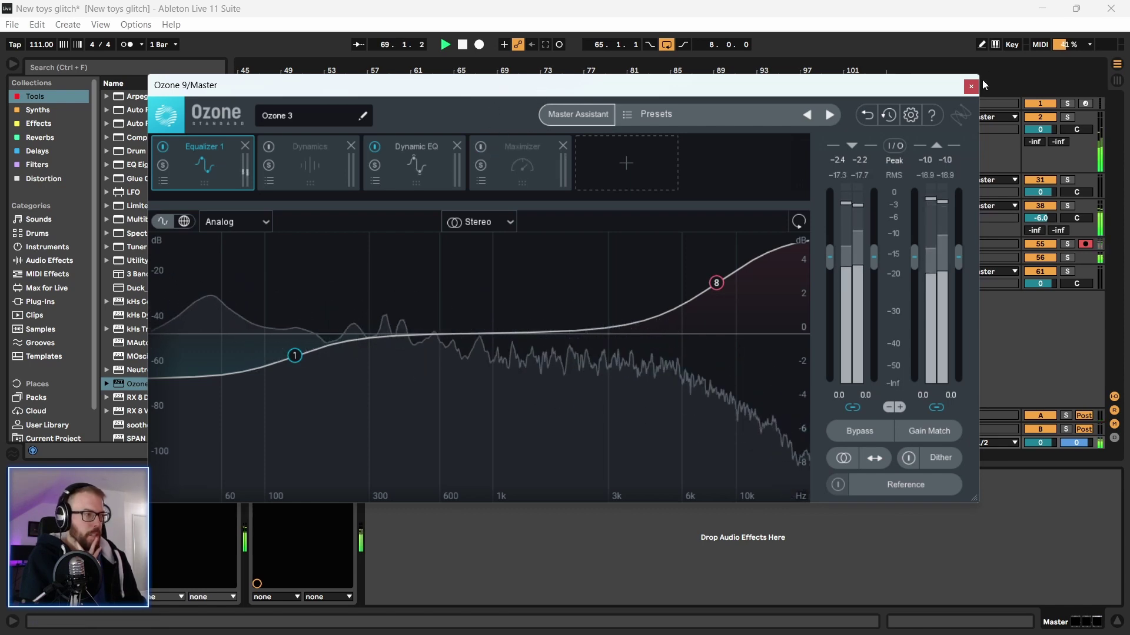
key("ctrl+alt+p")
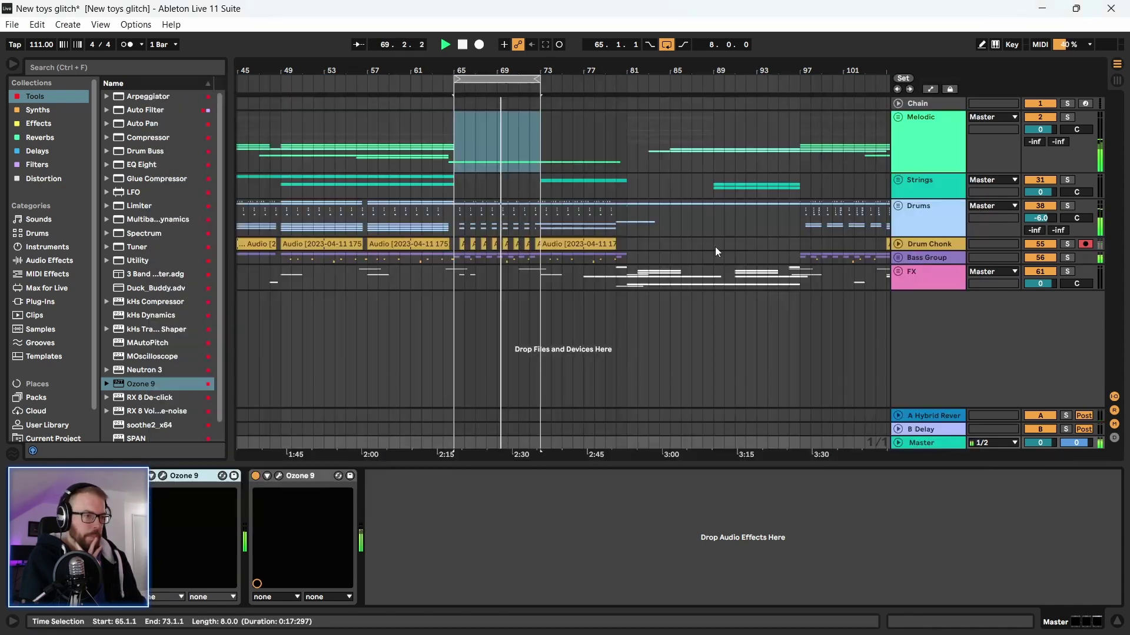
Deactivate the second Ozone and bypass the Maximizer in the first Ozone for a comparison without limiting
left_click(256, 477)
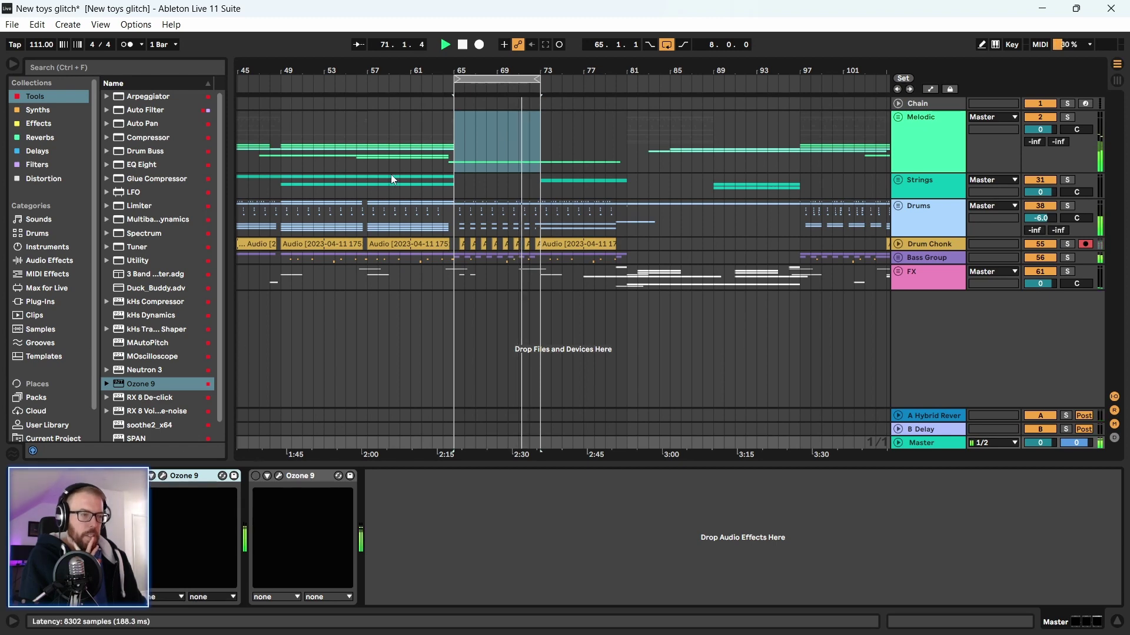
key("ctrl+alt+p")
left_click(488, 152)
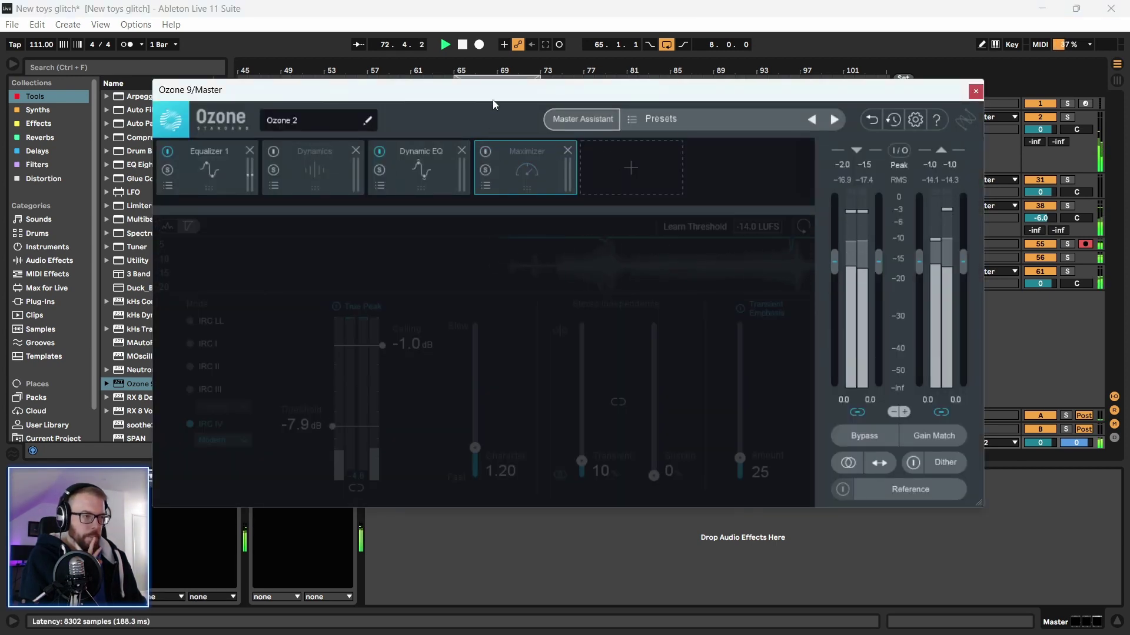
left_click_drag(568, 94, 548, 75)
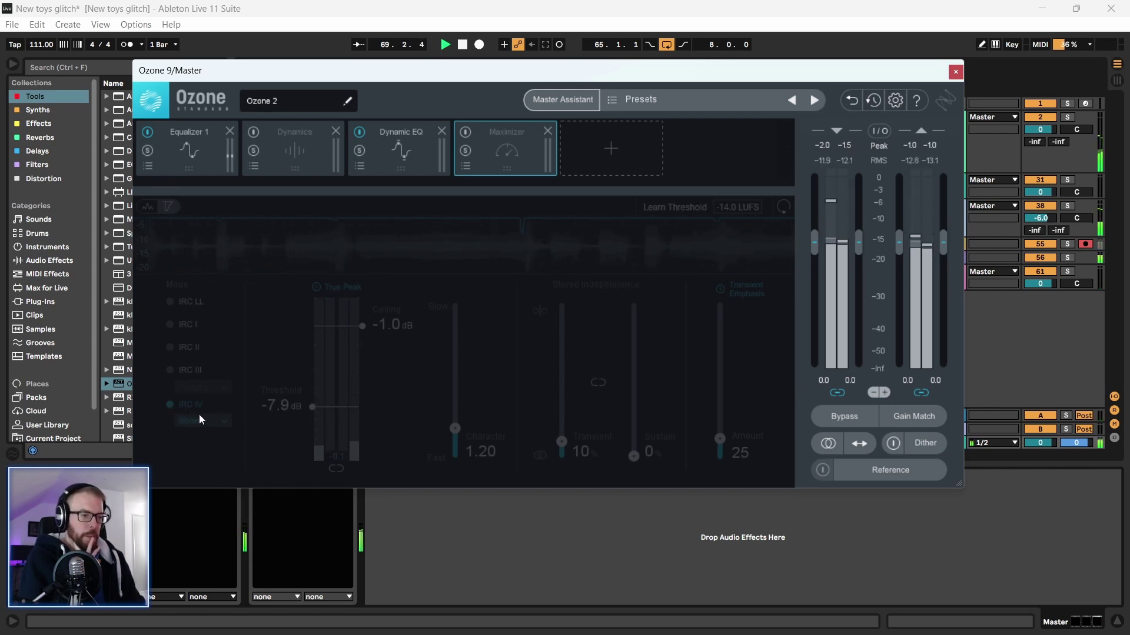
left_click(955, 72)
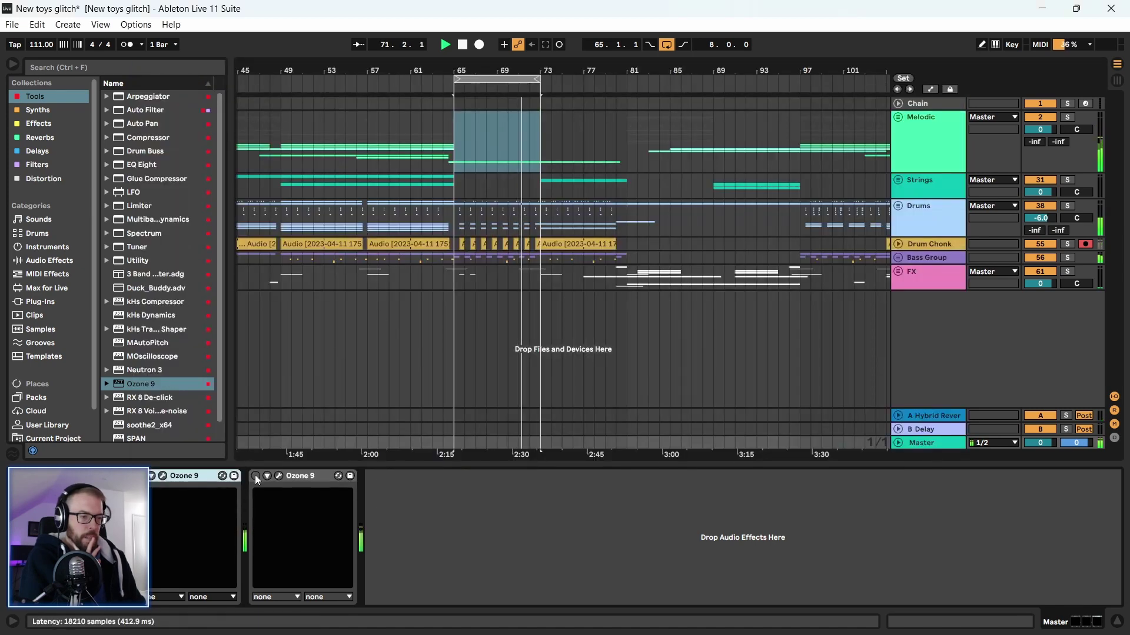
Switch the second Ozone back on and examine its Maximizer and Dynamic EQ bands while the loop plays
left_click(255, 477)
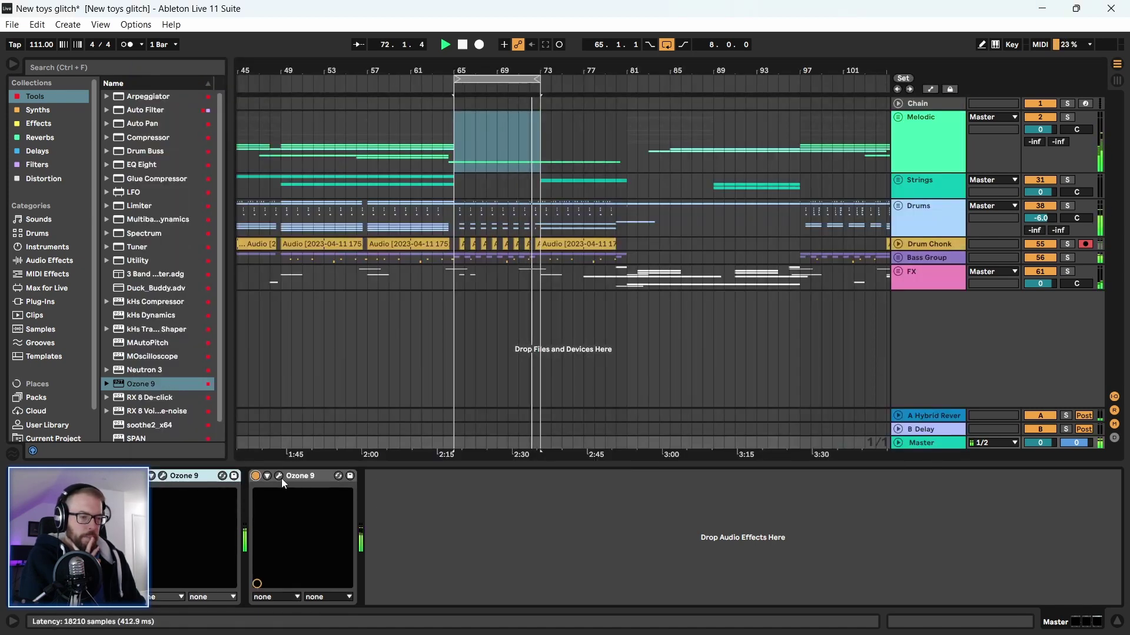
key("ctrl+alt+p")
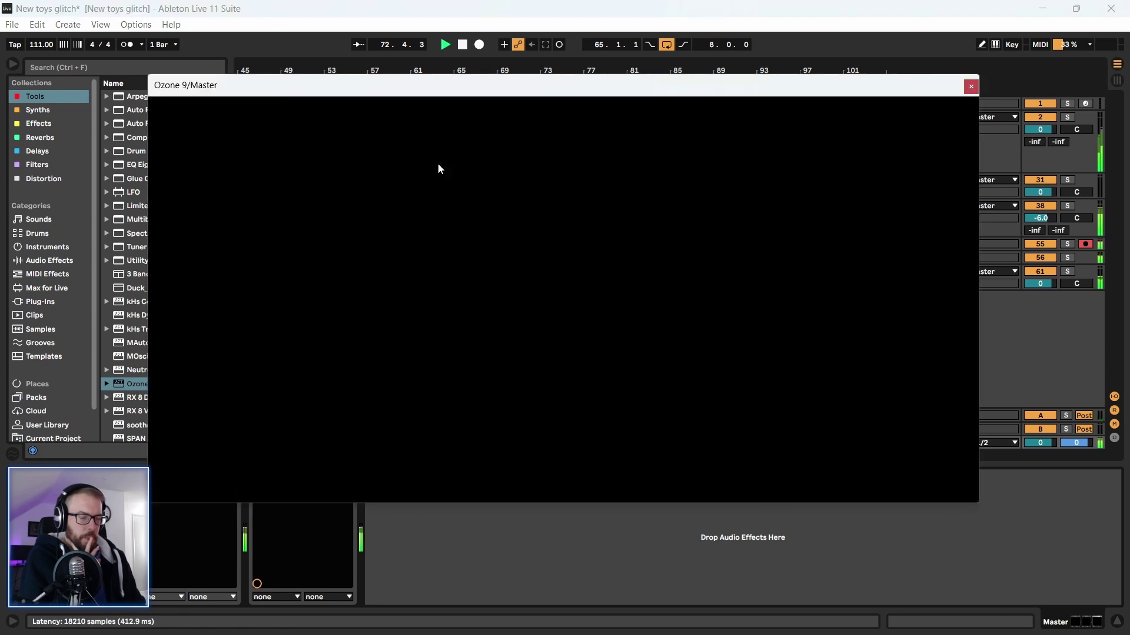
left_click(542, 170)
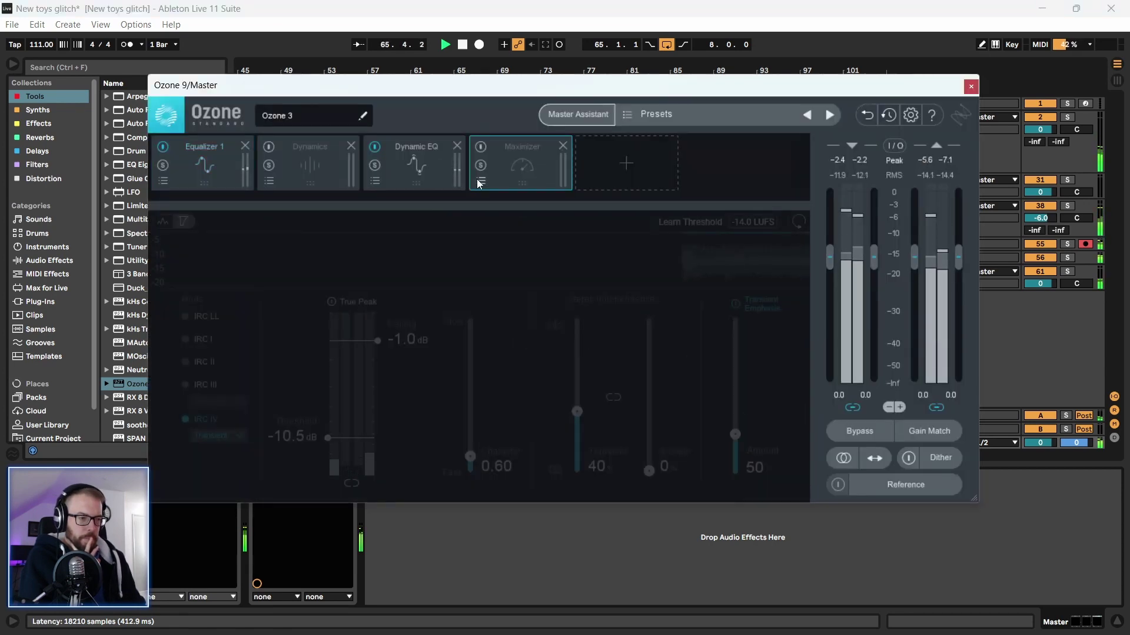
mouse_move(507, 93)
left_mouse_down()
mouse_move(482, 94)
mouse_move(501, 99)
left_mouse_up()
left_click(405, 156)
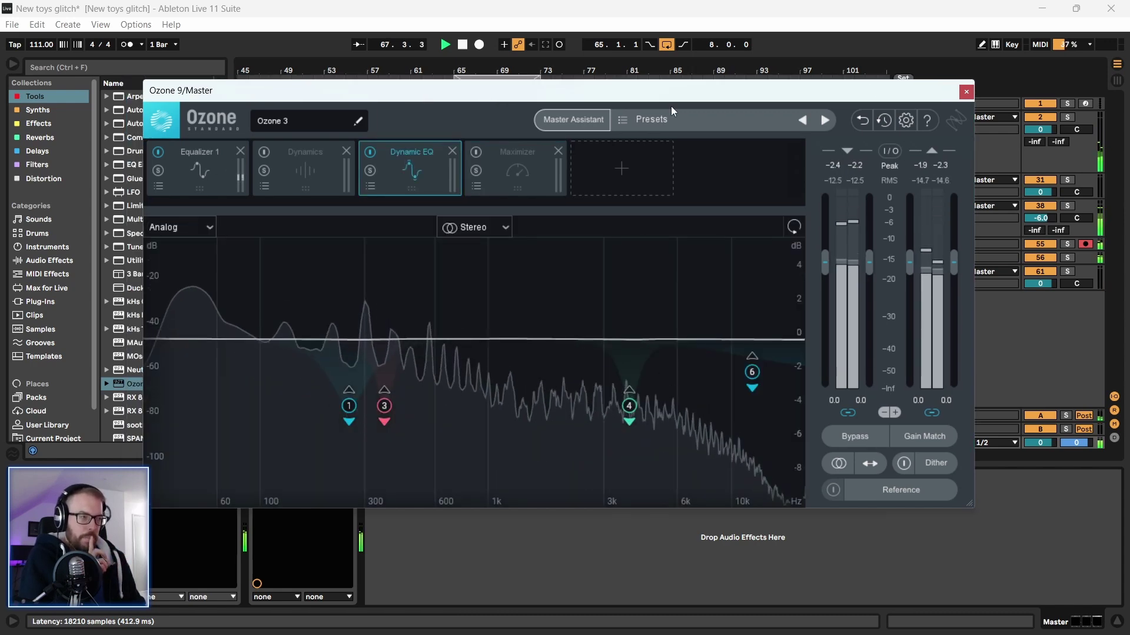
left_click(966, 93)
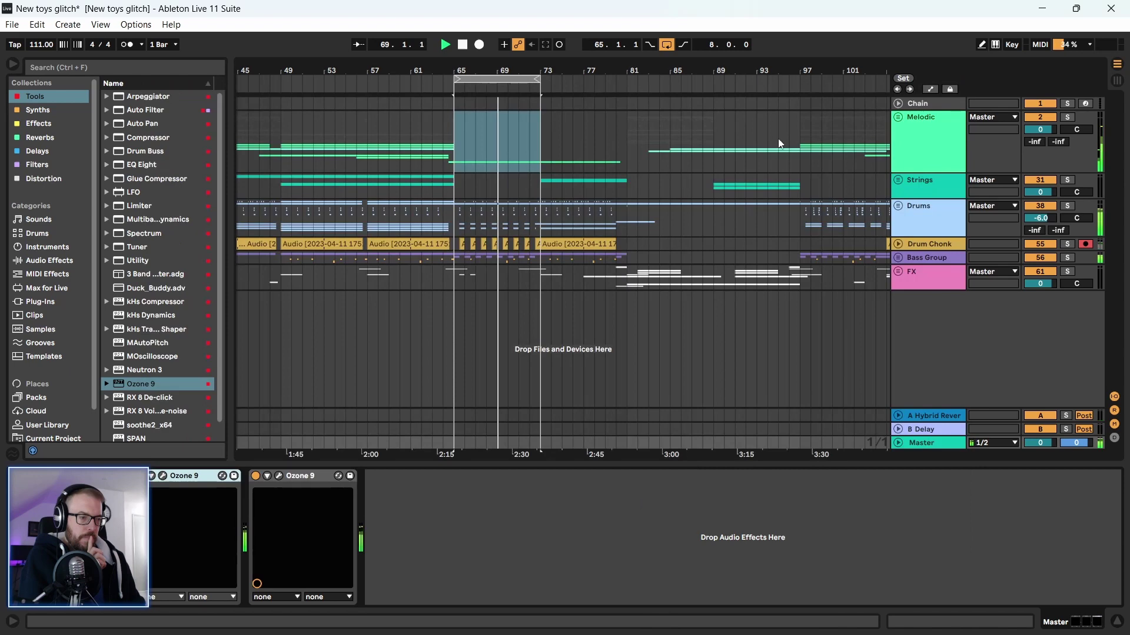
Turn off the second Ozone, listen to the loop and examine the first Ozone's Equalizer curve
left_click(256, 475)
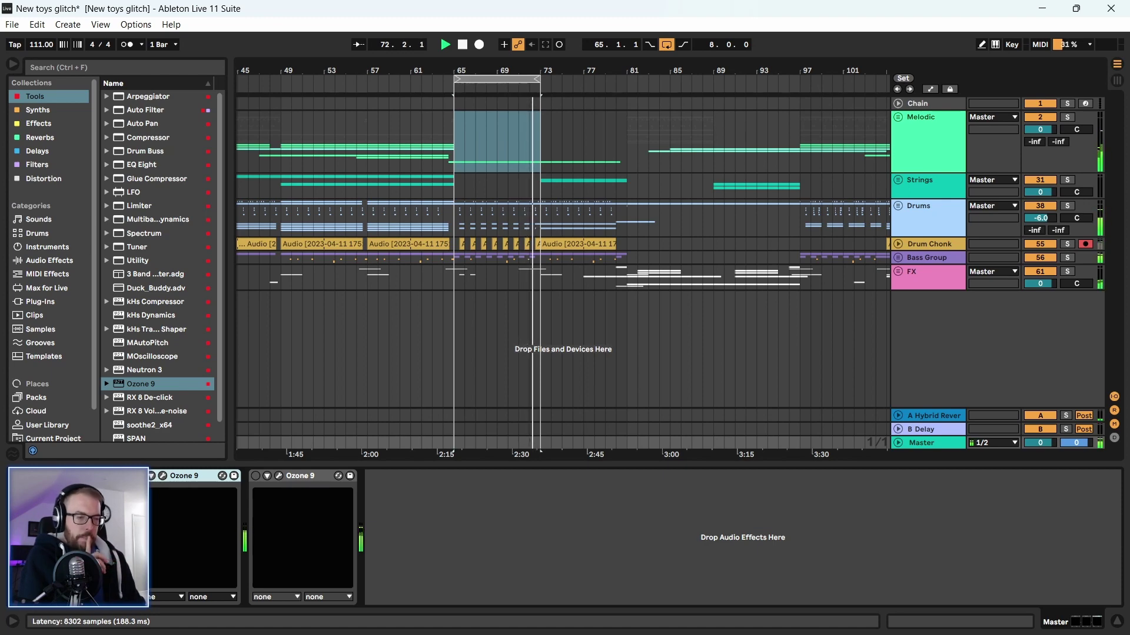
left_click(162, 476)
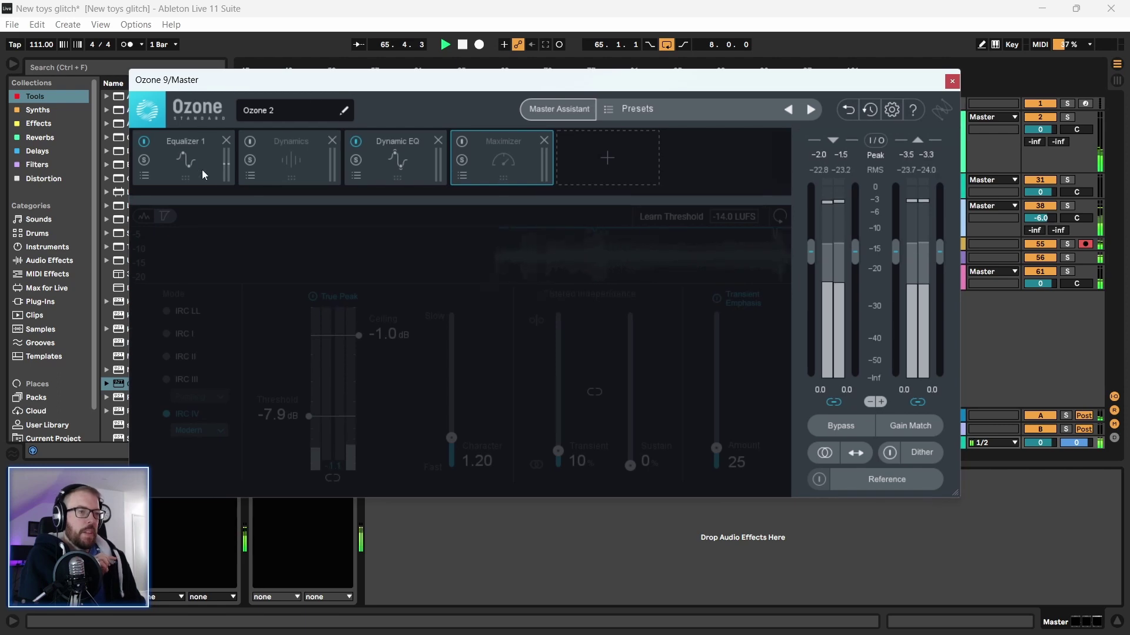
left_click(202, 170)
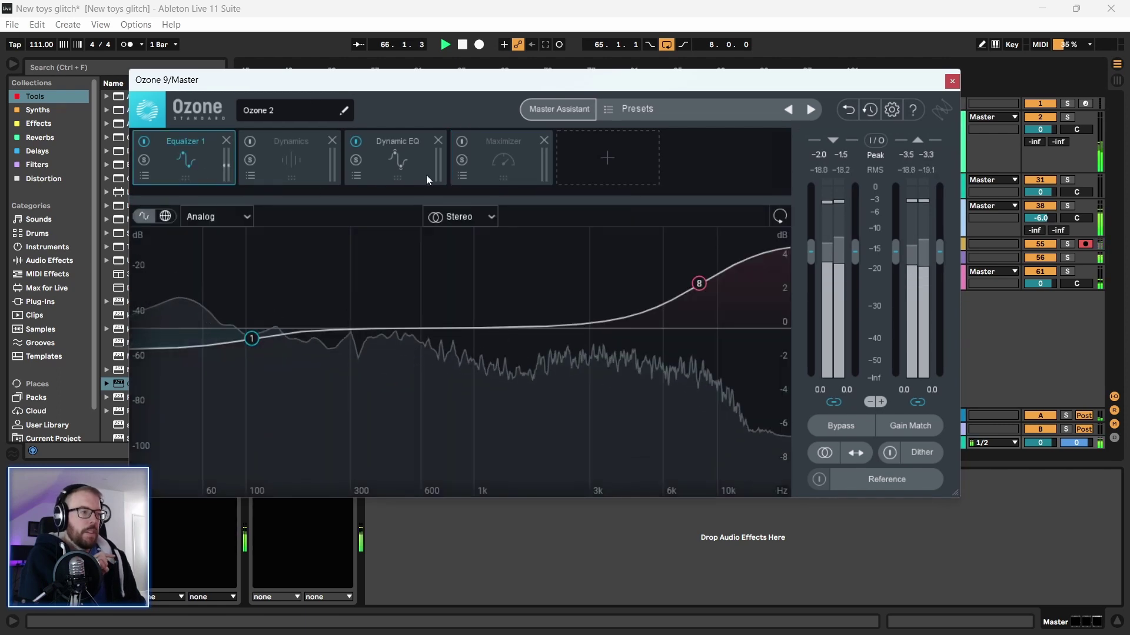
left_click(952, 81)
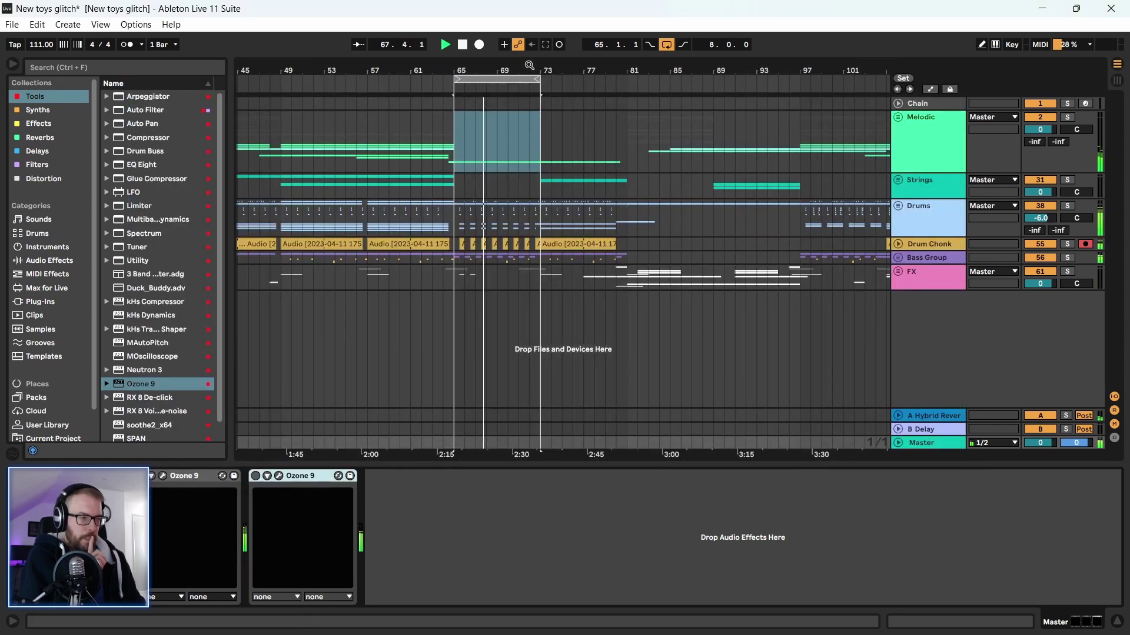
Select bars 65 to 73 across the tracks from Melodic to FX and stop playback
left_click_drag(457, 139, 536, 281)
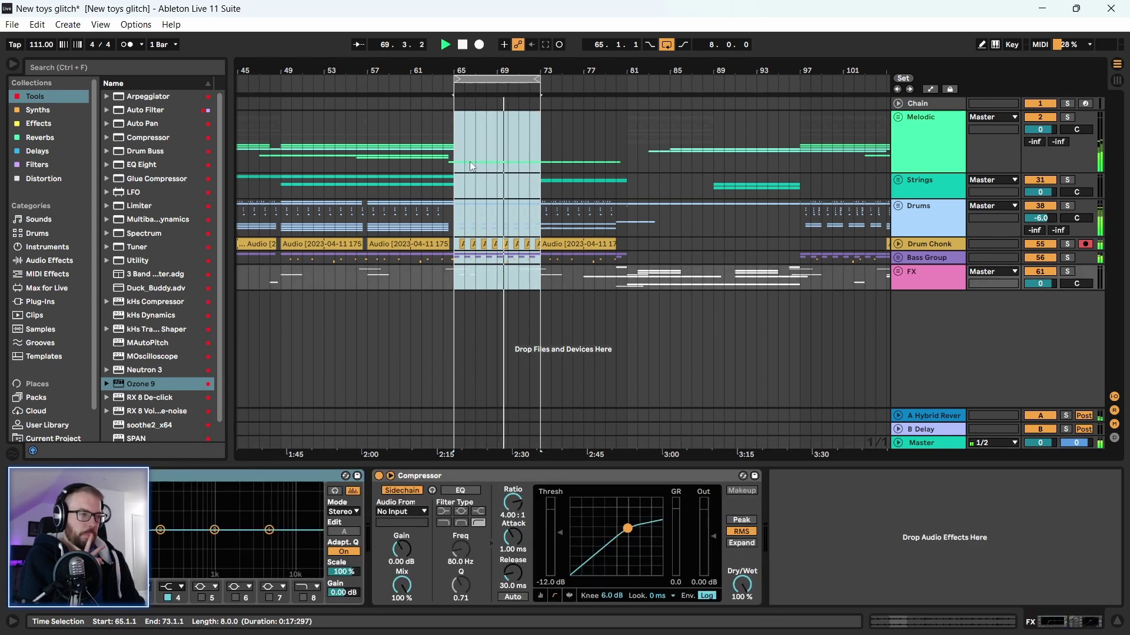
key("space")
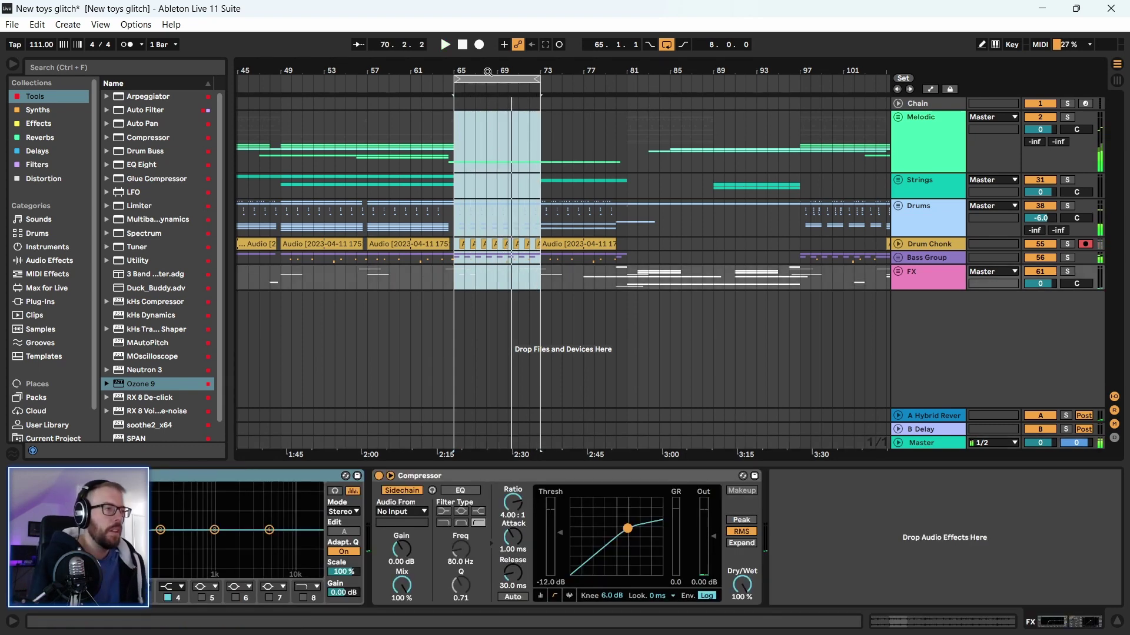
left_click_drag(509, 103, 509, 90)
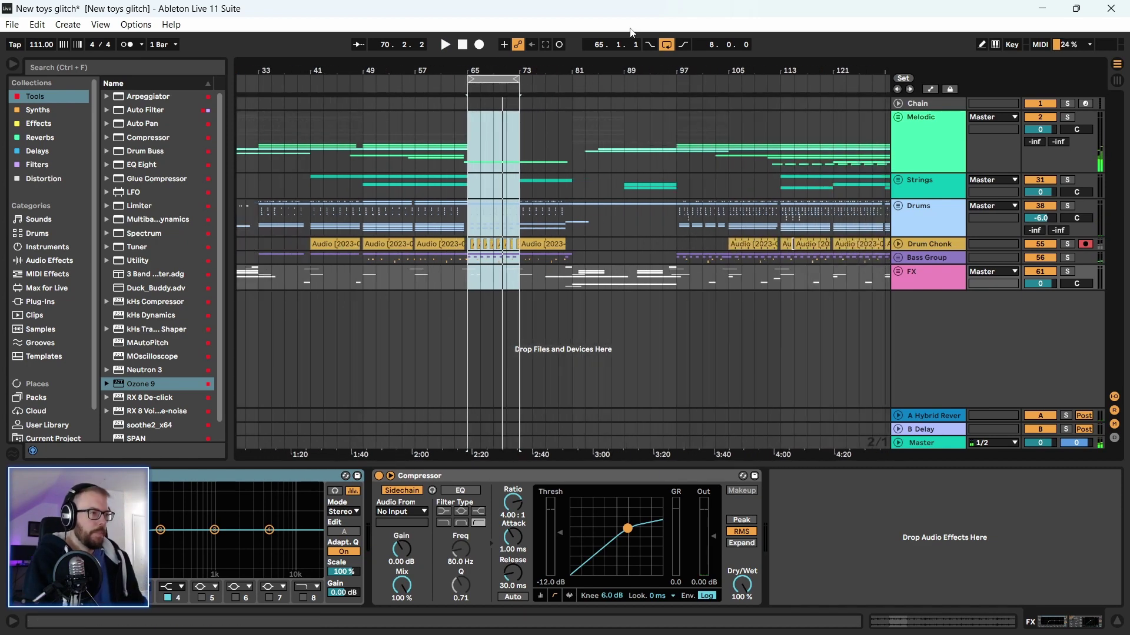
Switch the second Ozone on the Master back on with its Maximizer enabled, and play the loop over bars 65 to 73
left_click(921, 444)
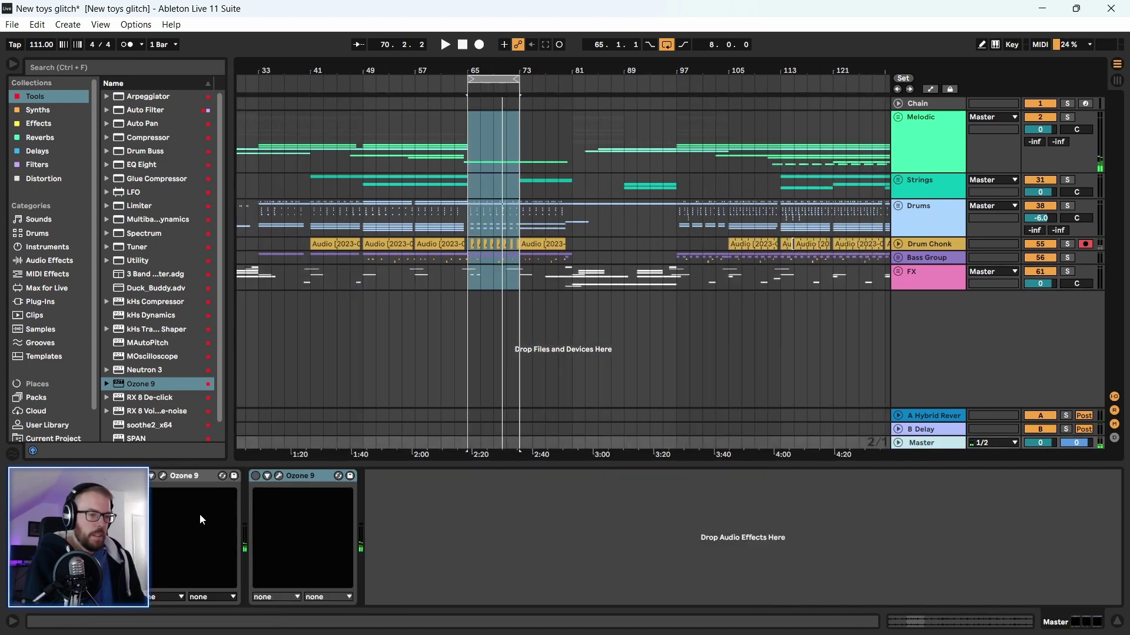
left_click(152, 482)
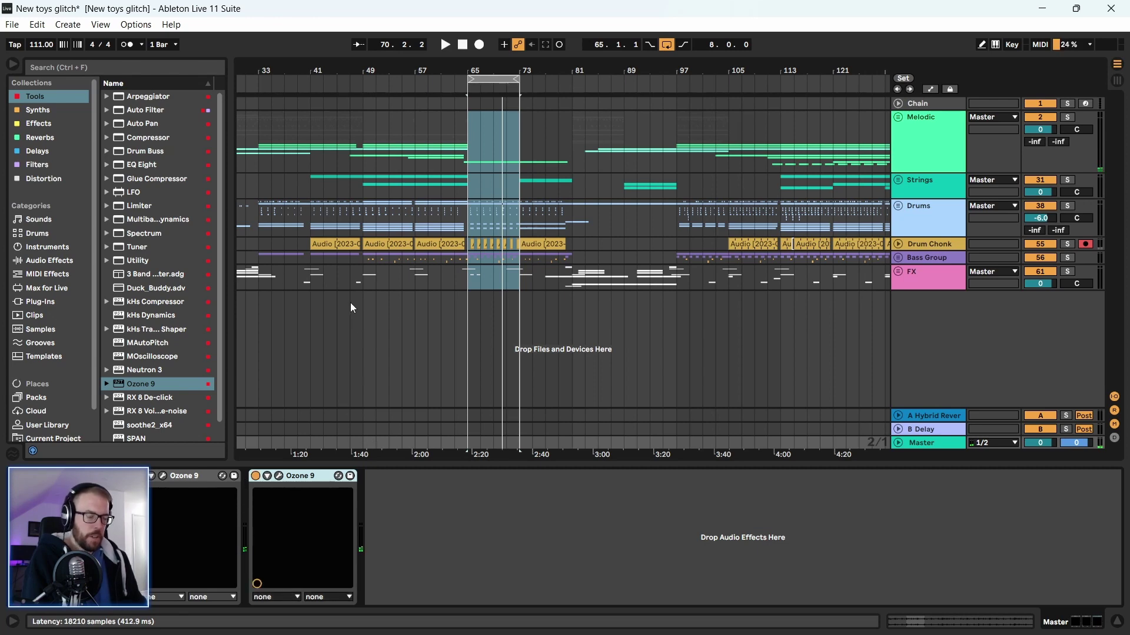
key("ctrl+alt+p")
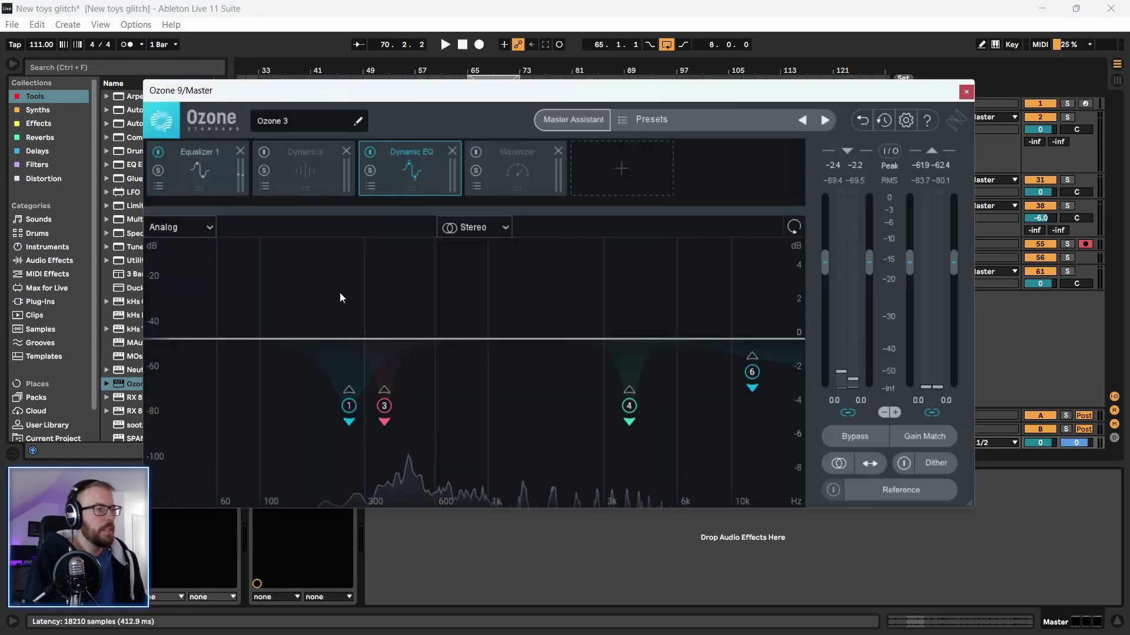
left_click_drag(527, 90, 468, 113)
left_click(489, 169)
key("space")
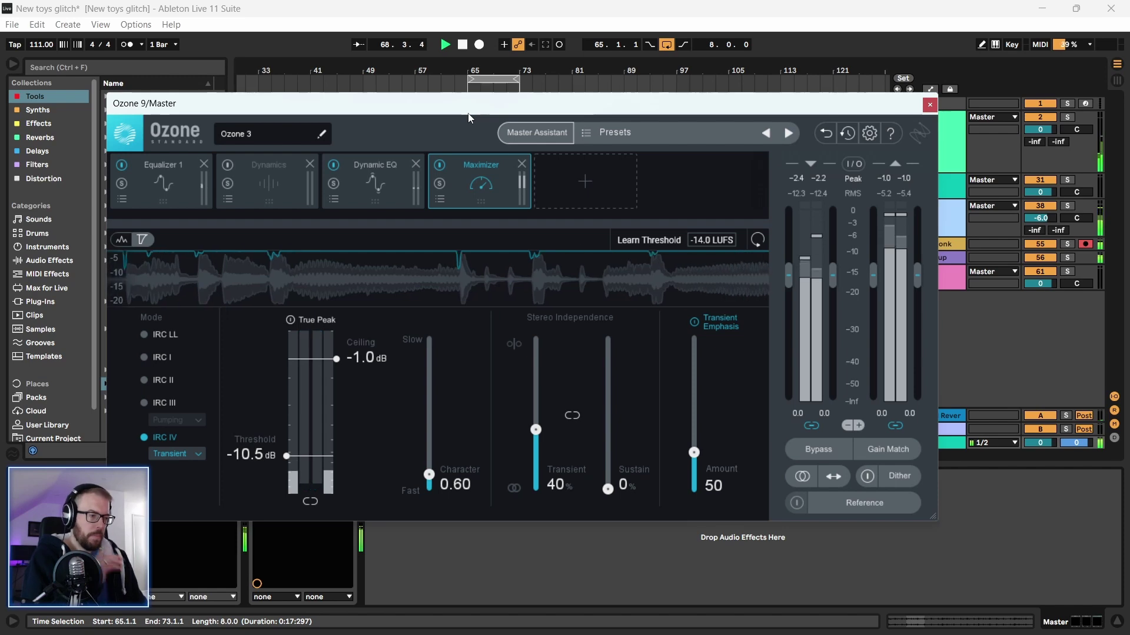
Compare the first Ozone's Maximizer settings with the second Ozone's while the loop plays, and close the first Ozone
left_click_drag(465, 103, 582, 70)
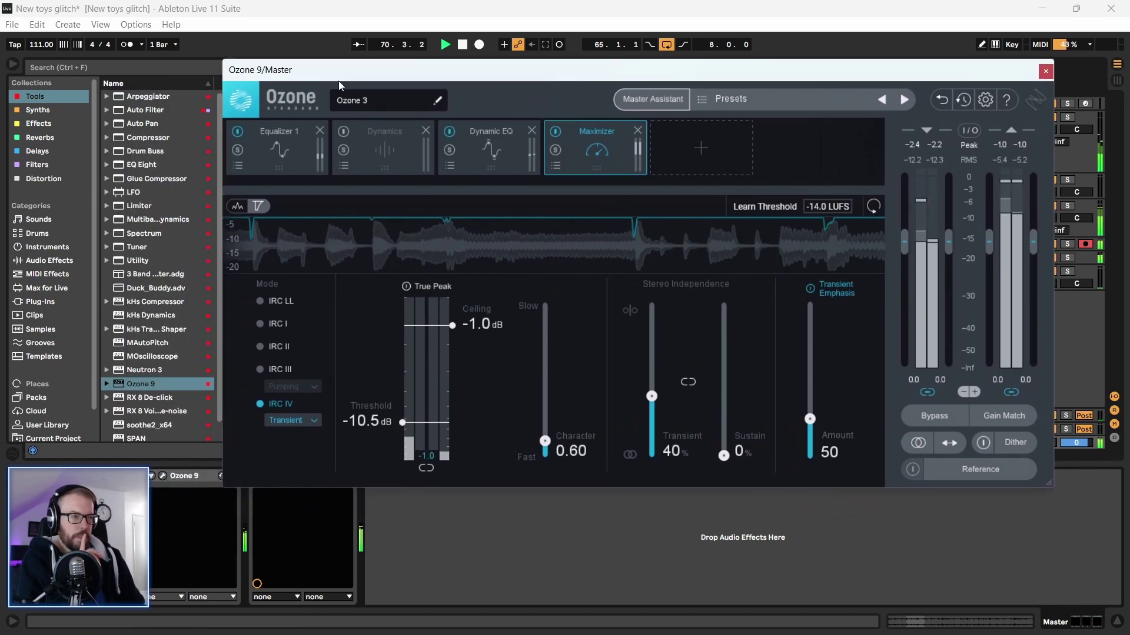
left_click_drag(338, 80, 412, 78)
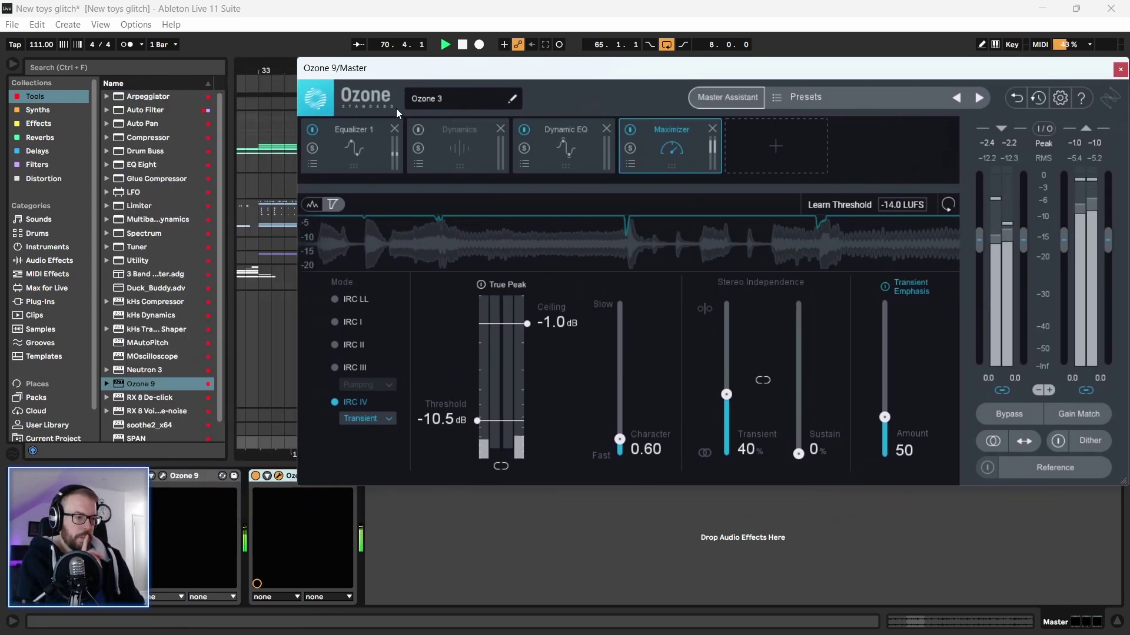
left_click(165, 481)
left_click(163, 475)
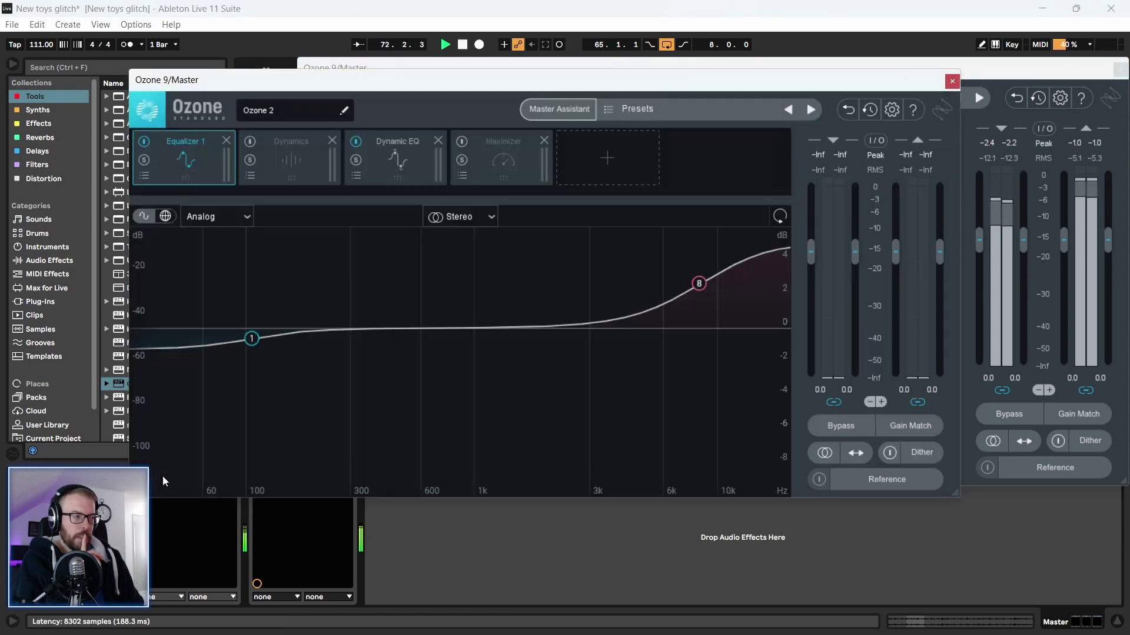
left_click(471, 154)
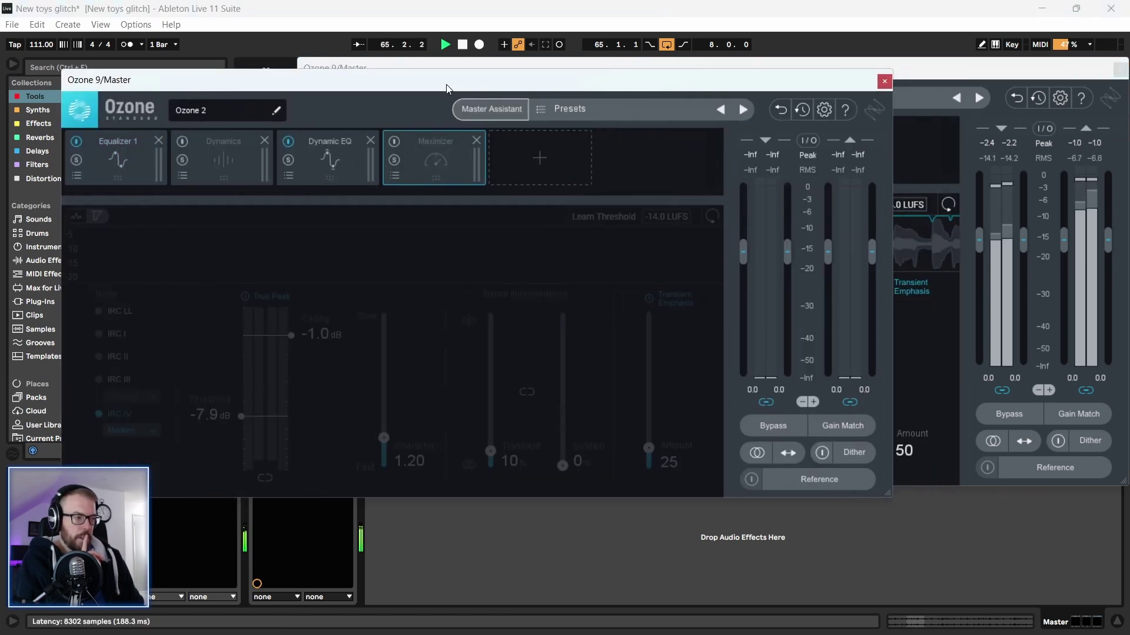
left_click_drag(513, 89, 389, 79)
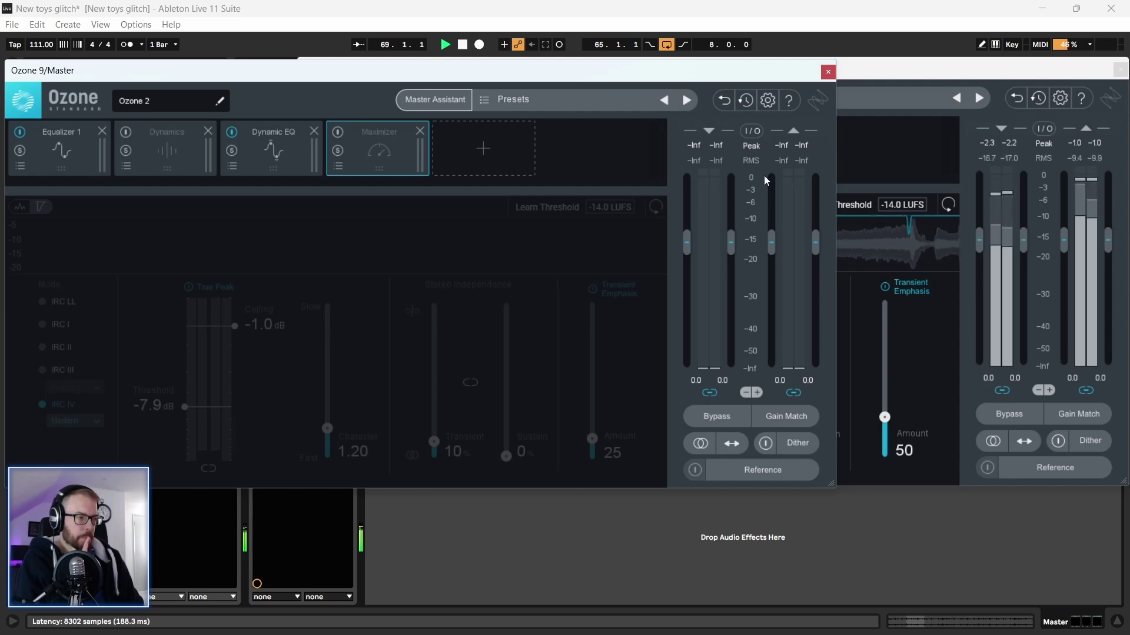
left_click_drag(645, 73, 653, 77)
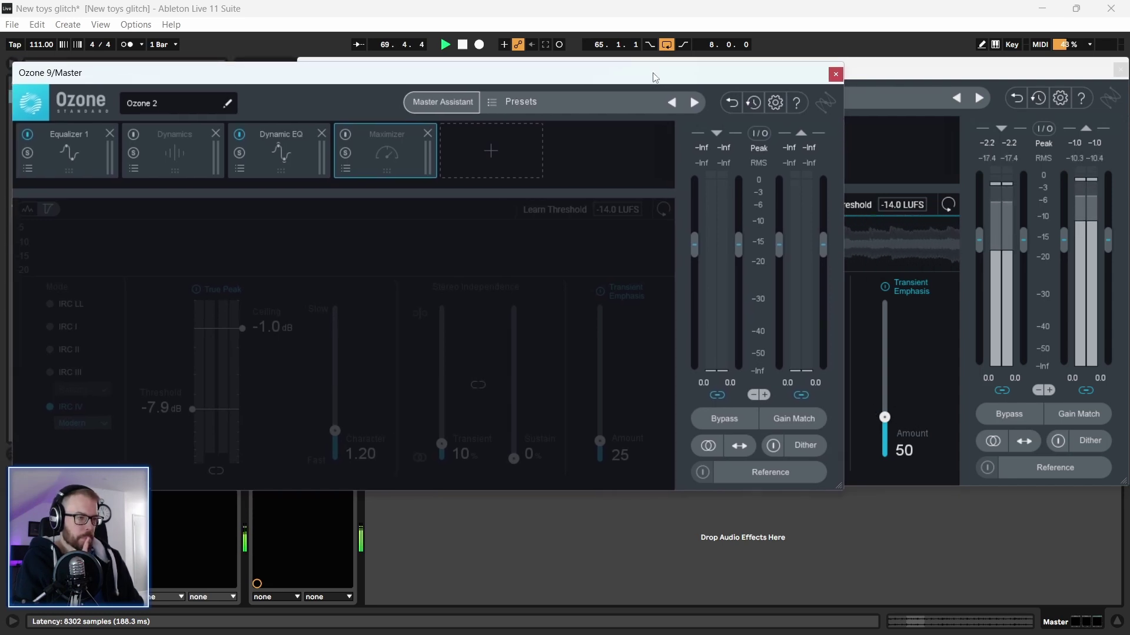
left_click(835, 74)
left_click_drag(836, 76, 656, 79)
Try the Modern style for IRC IV in the second Ozone's Maximizer and return it to Transient
left_click(199, 425)
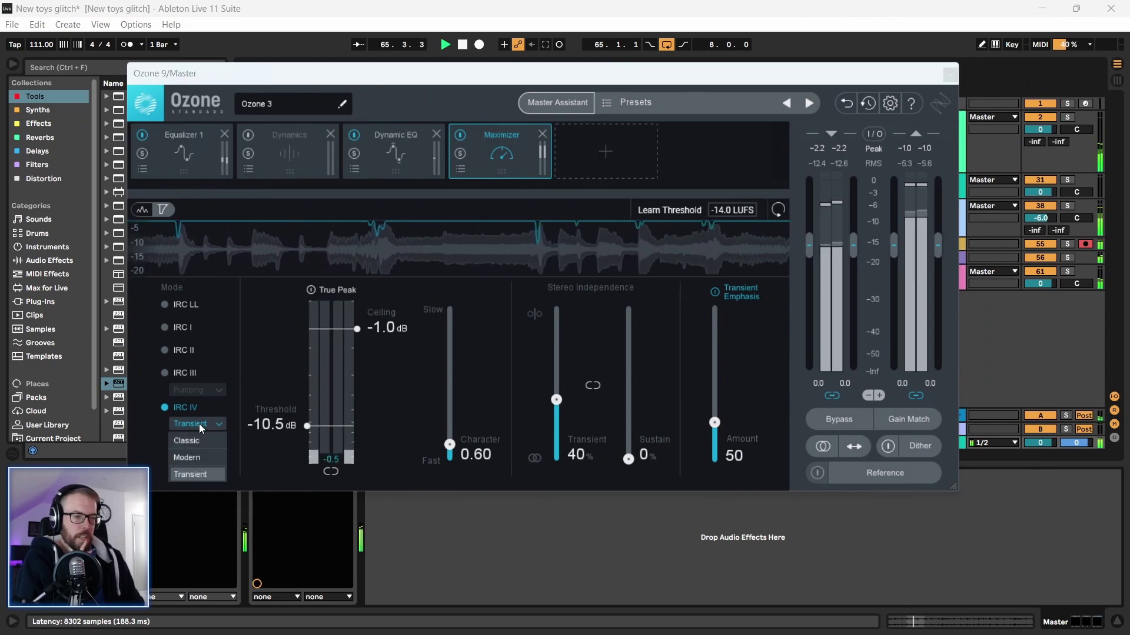
left_click(200, 456)
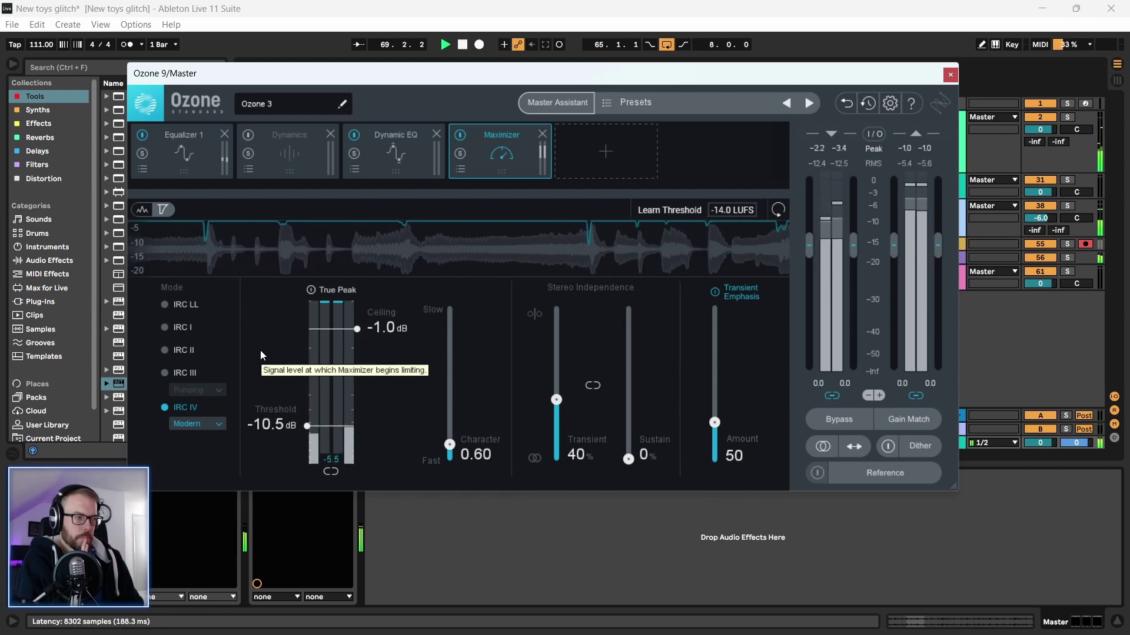
left_click(213, 426)
left_click(198, 474)
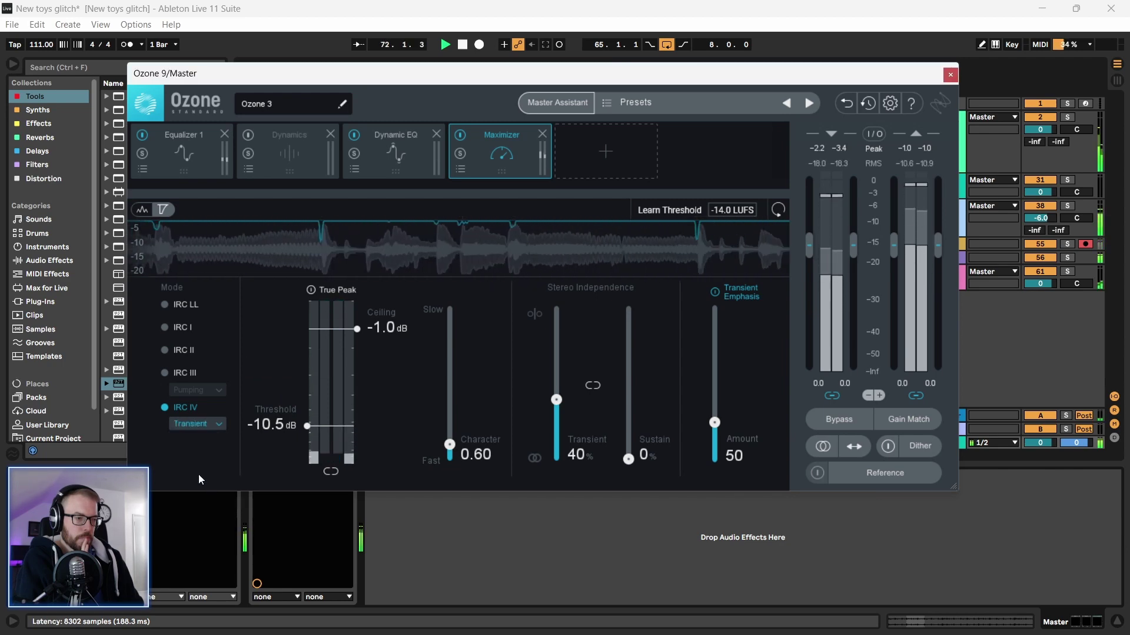
left_click_drag(438, 85, 426, 91)
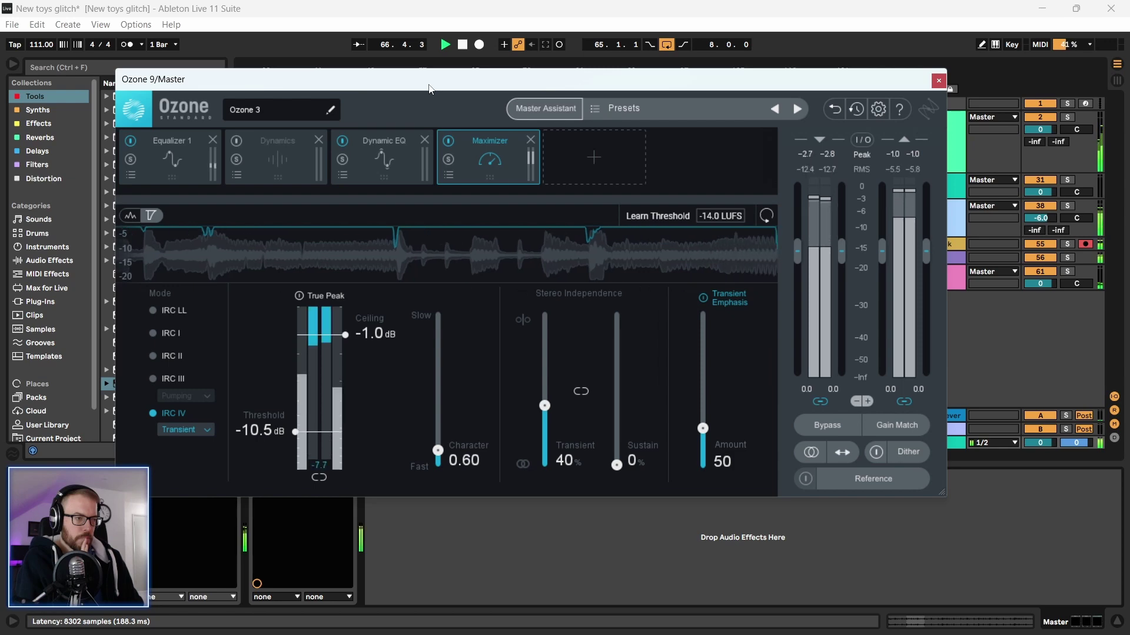
left_click(188, 431)
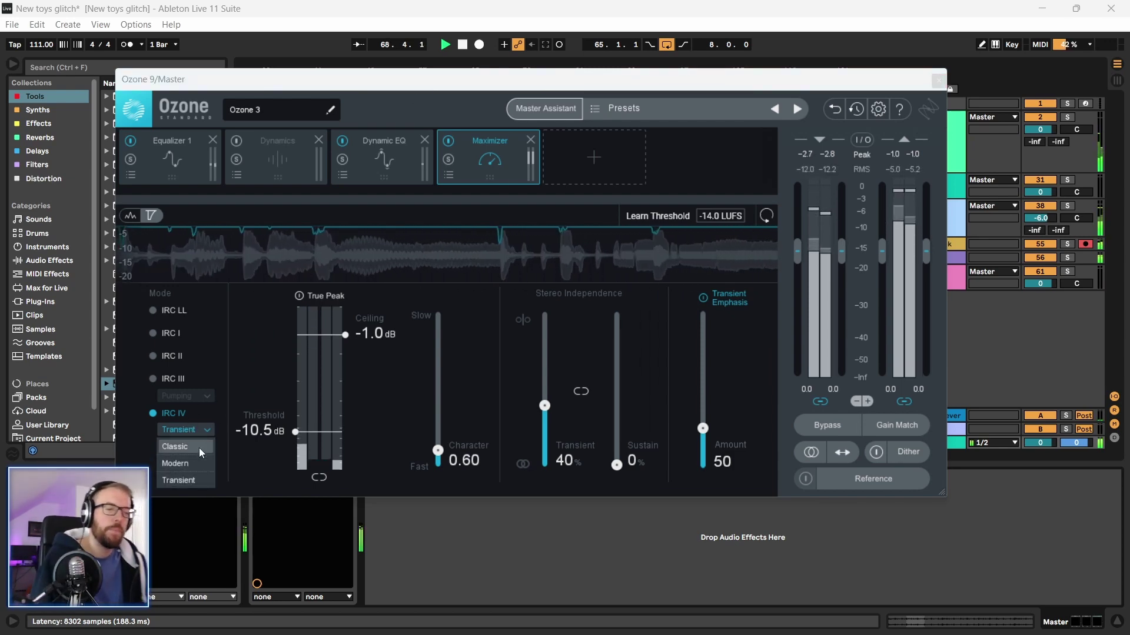
left_click(202, 411)
left_click(175, 436)
left_click(175, 436)
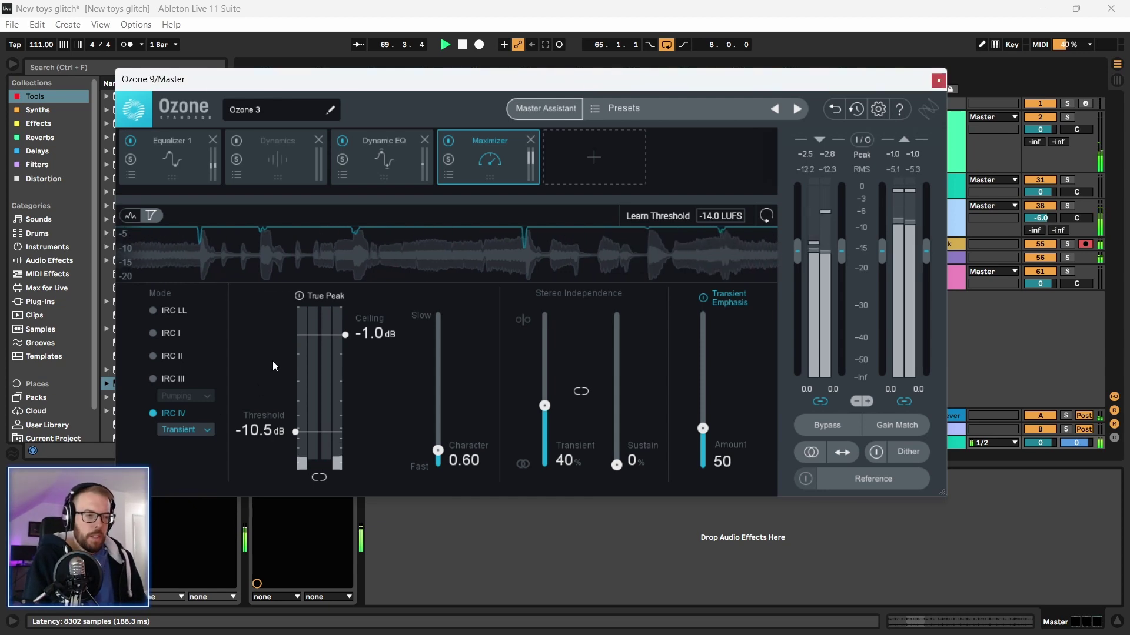
Close the Ozone window, stop the loop and play the arrangement from bar 33
left_click_drag(353, 79, 388, 87)
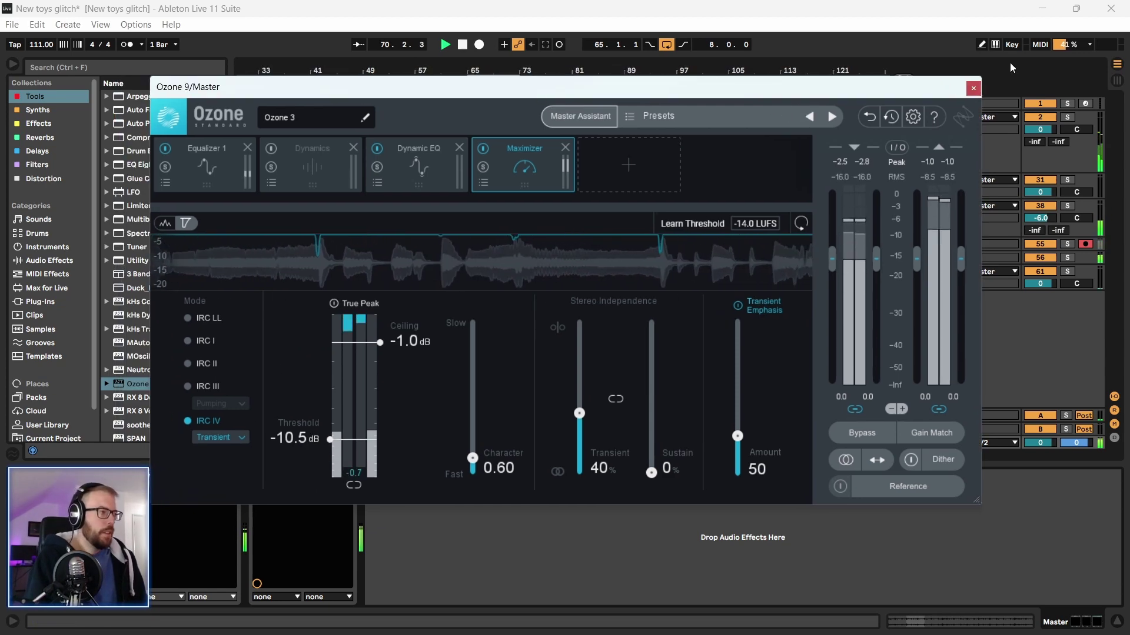
left_click(973, 87)
key("space")
key("minus")
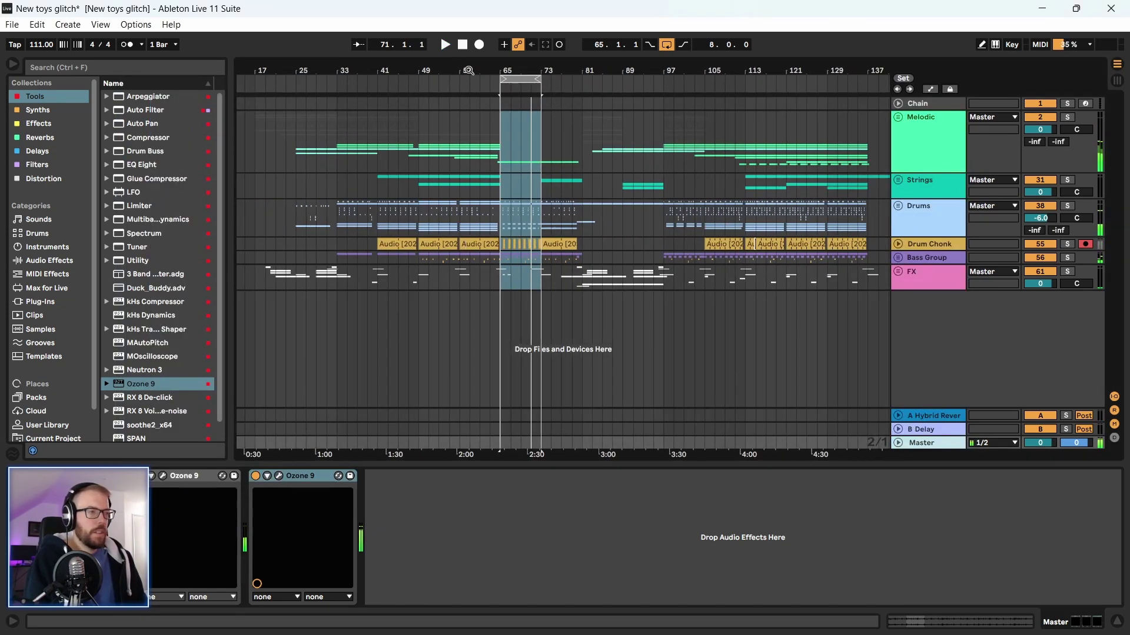
left_click(341, 133)
key("space")
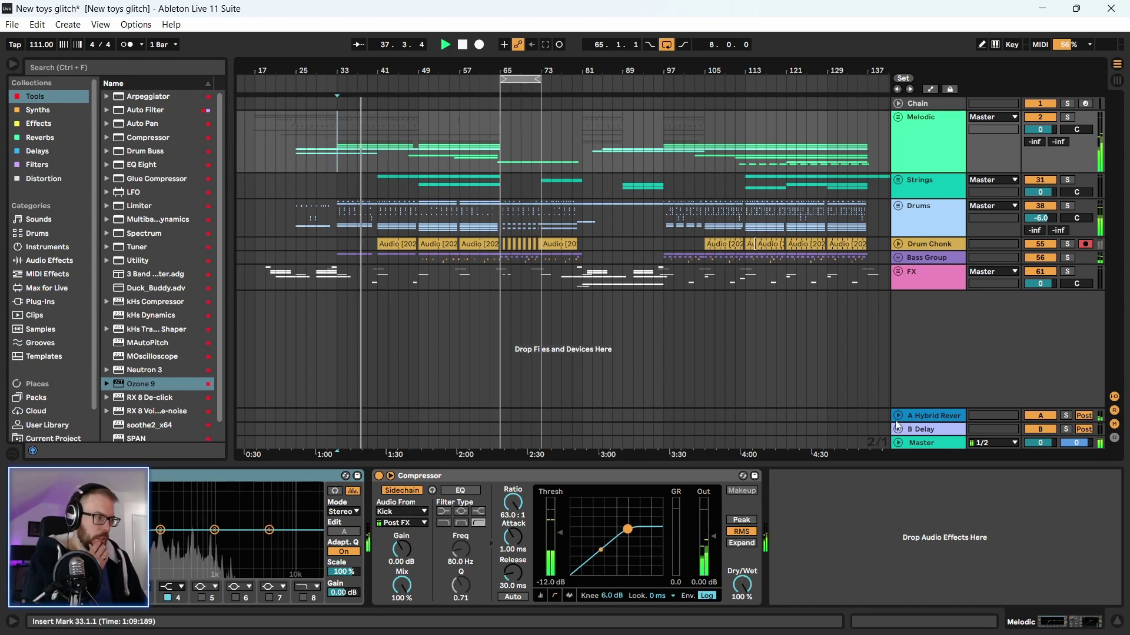
Reopen the second Ozone on the Master and enable its Dynamics module
left_click(329, 442)
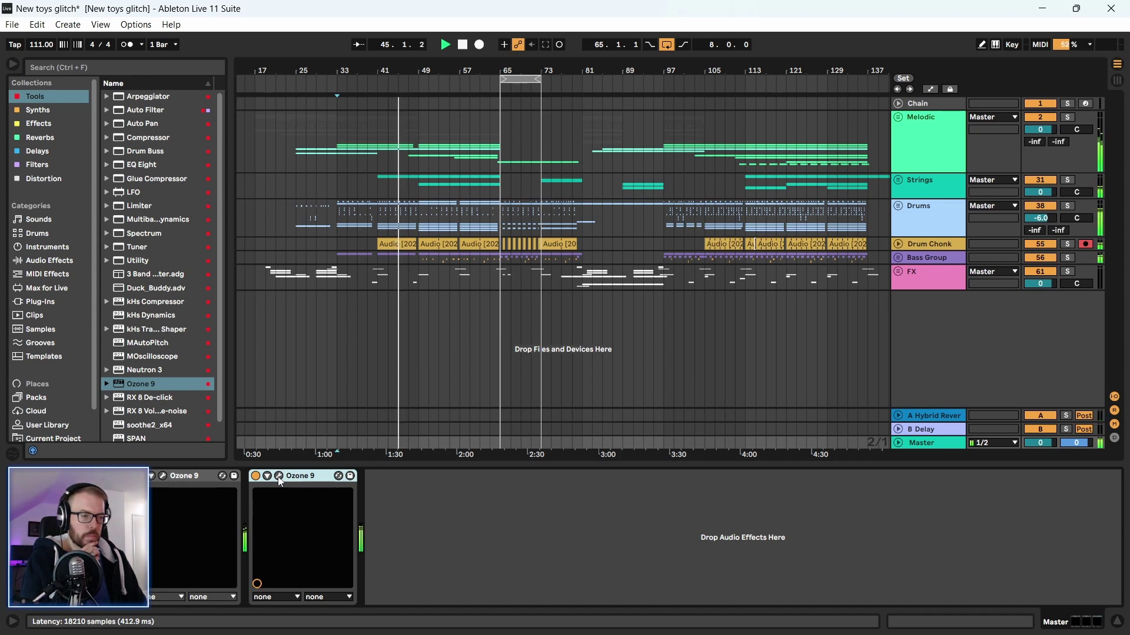
key("ctrl+alt+p")
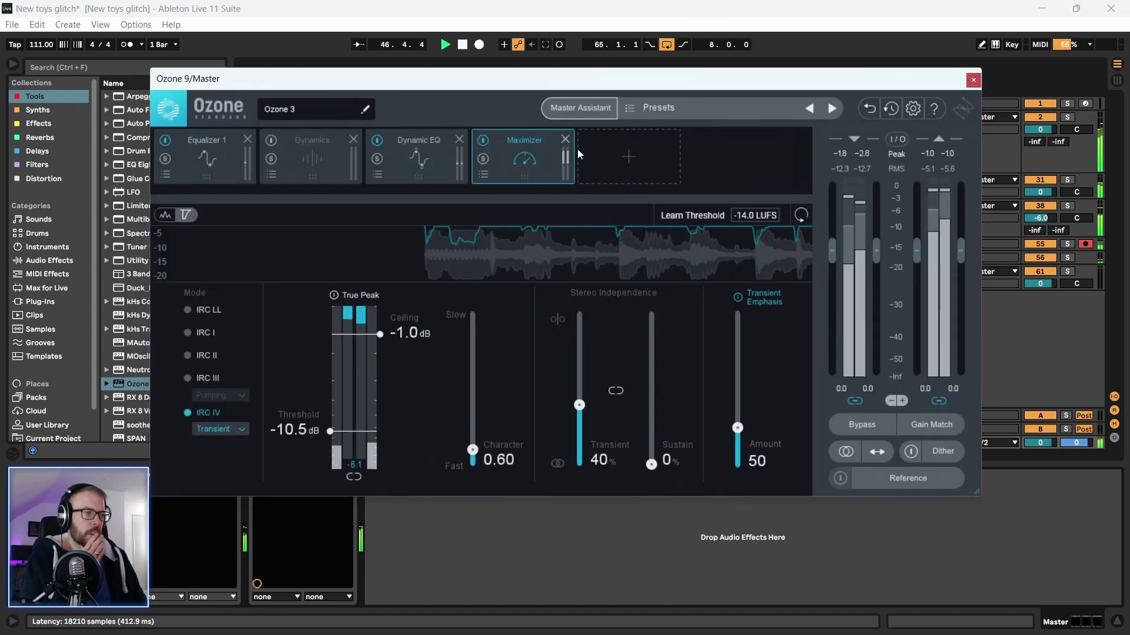
left_click(272, 140)
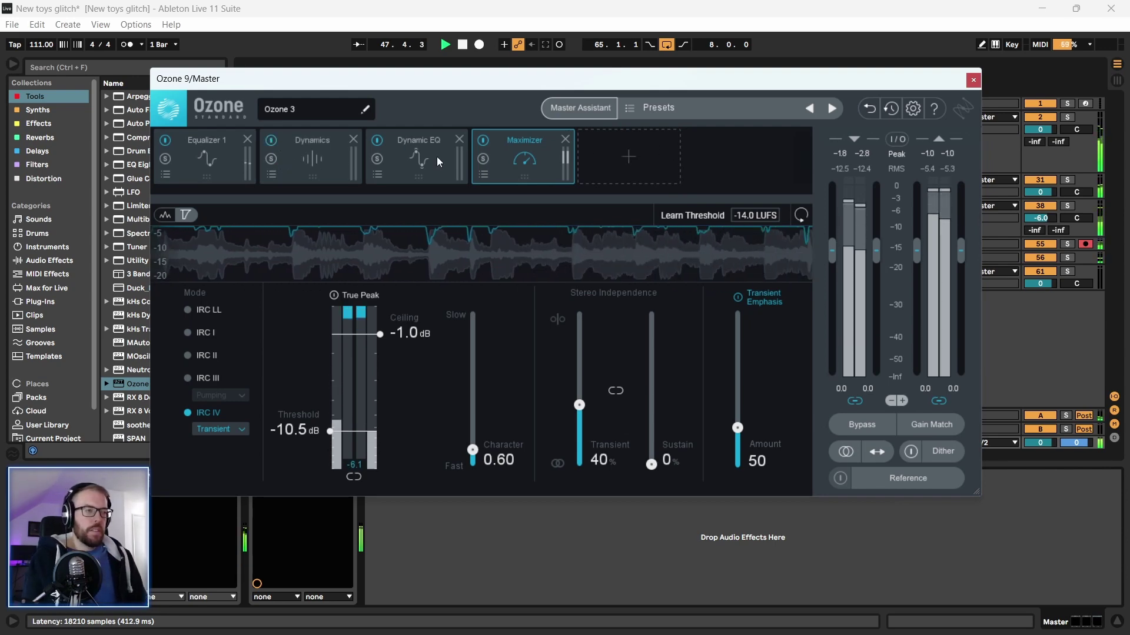
Add an Imager module to the second Ozone and place it first in the chain, ahead of Equalizer 1
left_click(619, 160)
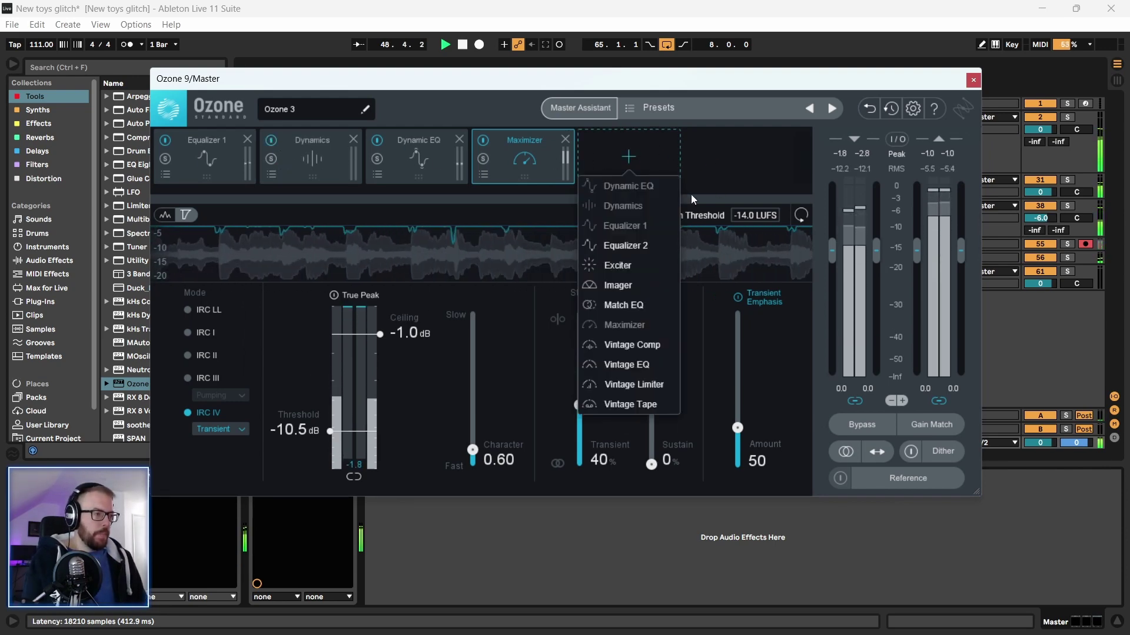
left_click(612, 286)
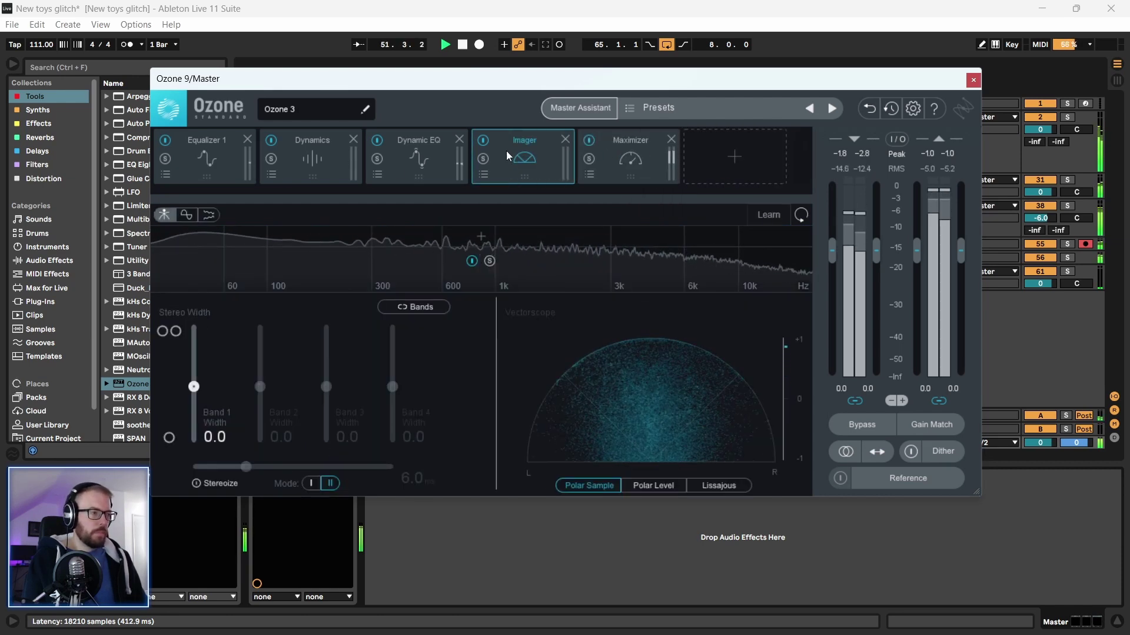
left_click_drag(524, 158, 269, 162)
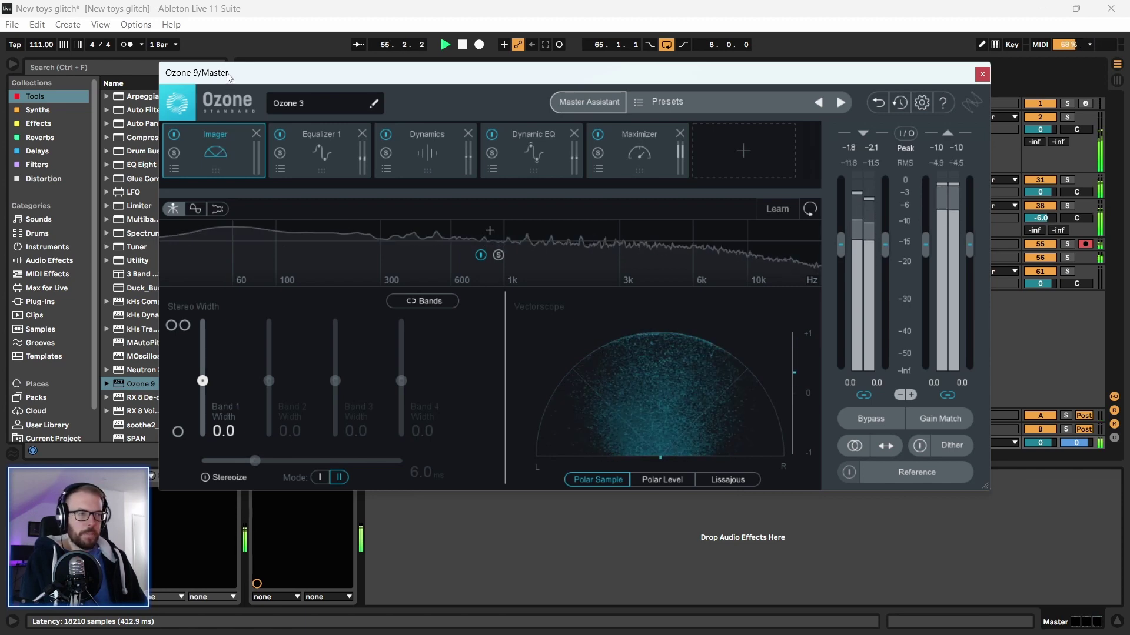
Split the Imager into two bands with a crossover between 100 and 300 Hz, and set the Band 1 width to -19.0
left_click(319, 232)
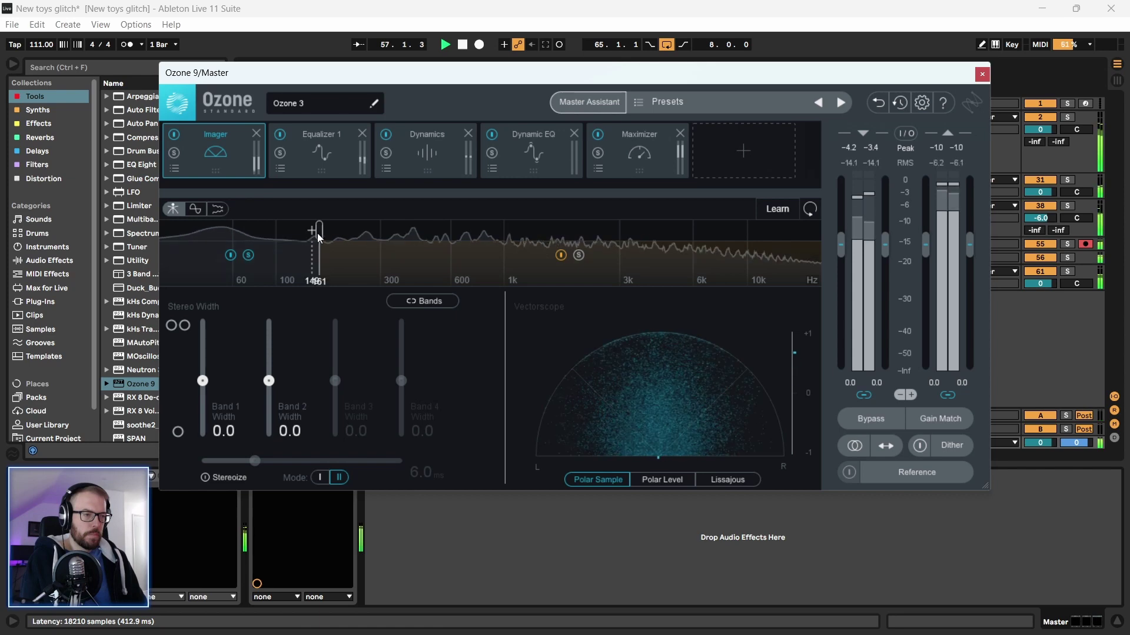
mouse_move(318, 231)
left_mouse_down()
mouse_move(412, 234)
mouse_move(302, 235)
mouse_move(319, 237)
left_mouse_up()
left_click_drag(392, 83, 369, 81)
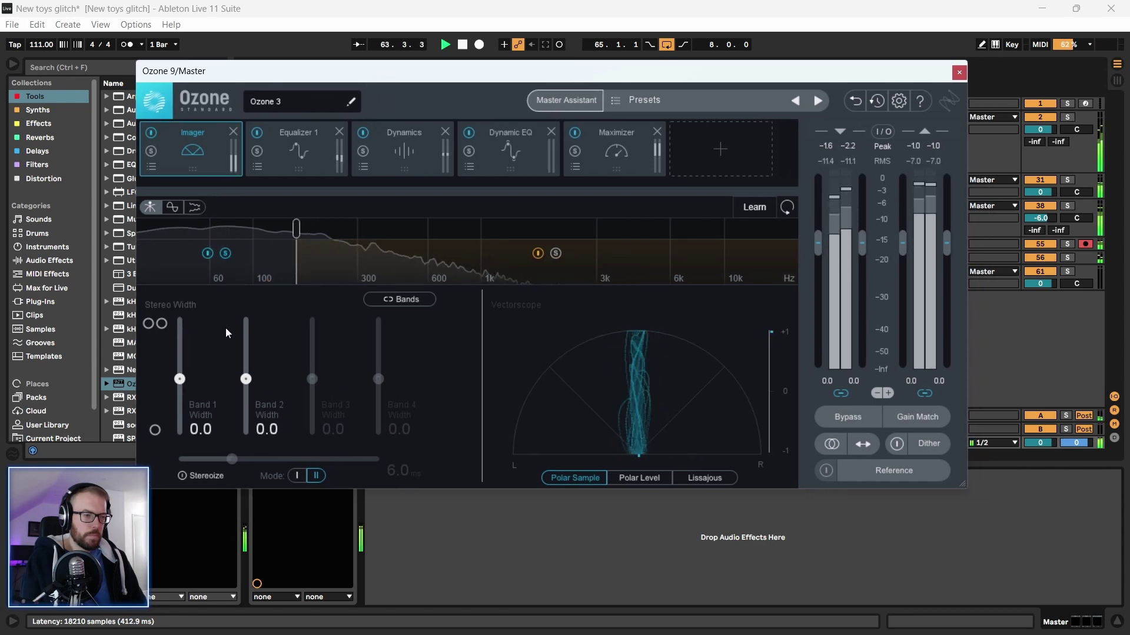
left_click_drag(179, 379, 180, 390)
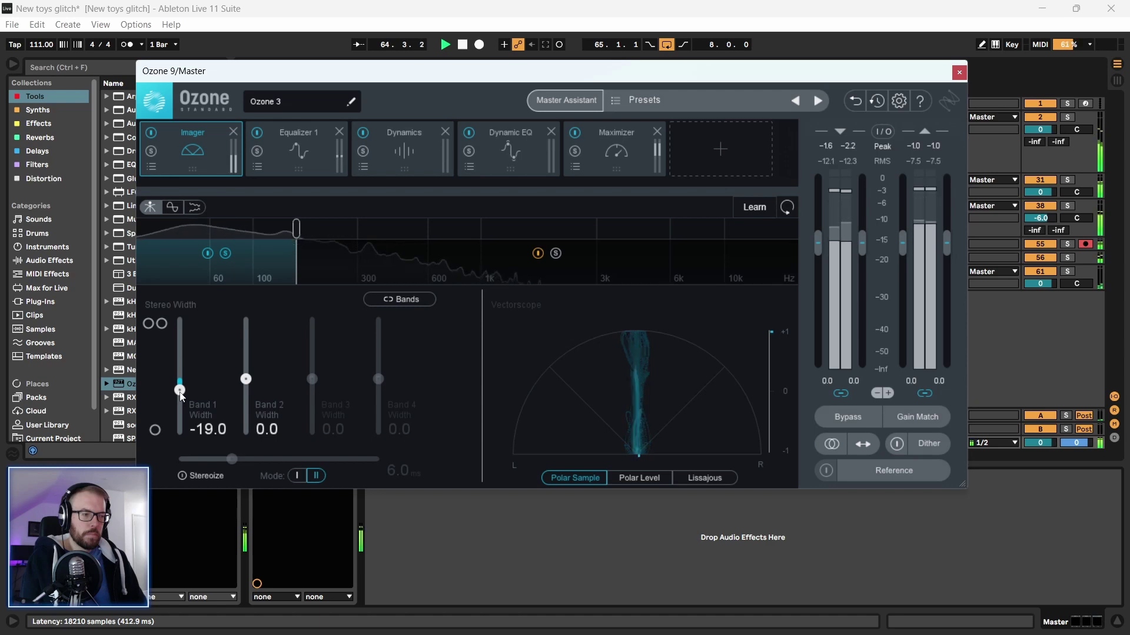
left_click_drag(298, 83, 309, 85)
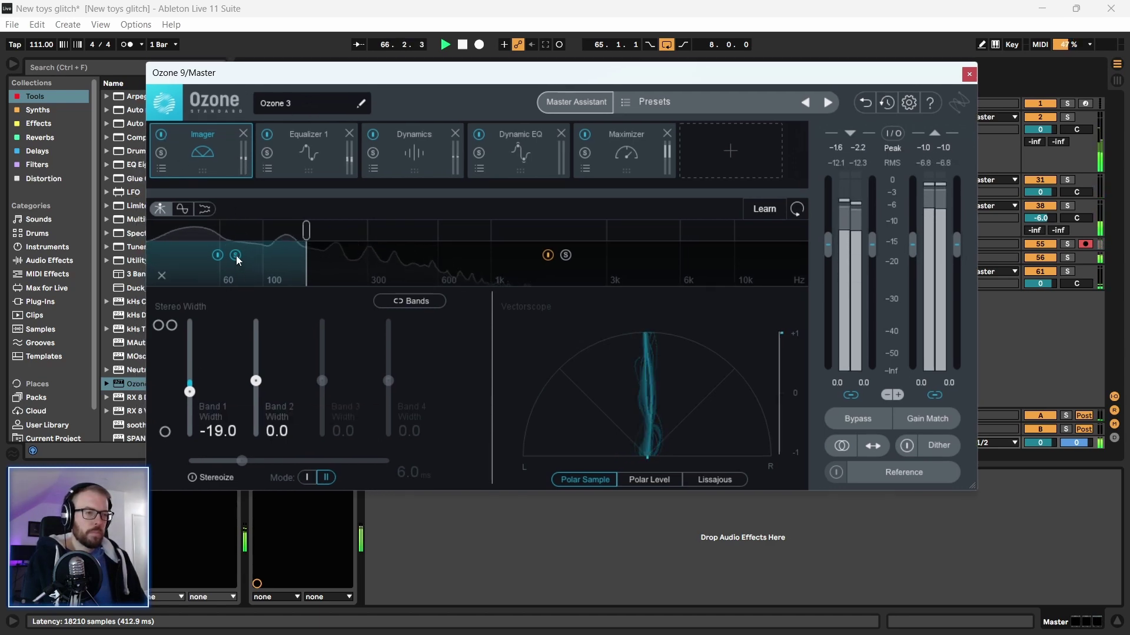
left_click_drag(318, 82, 275, 76)
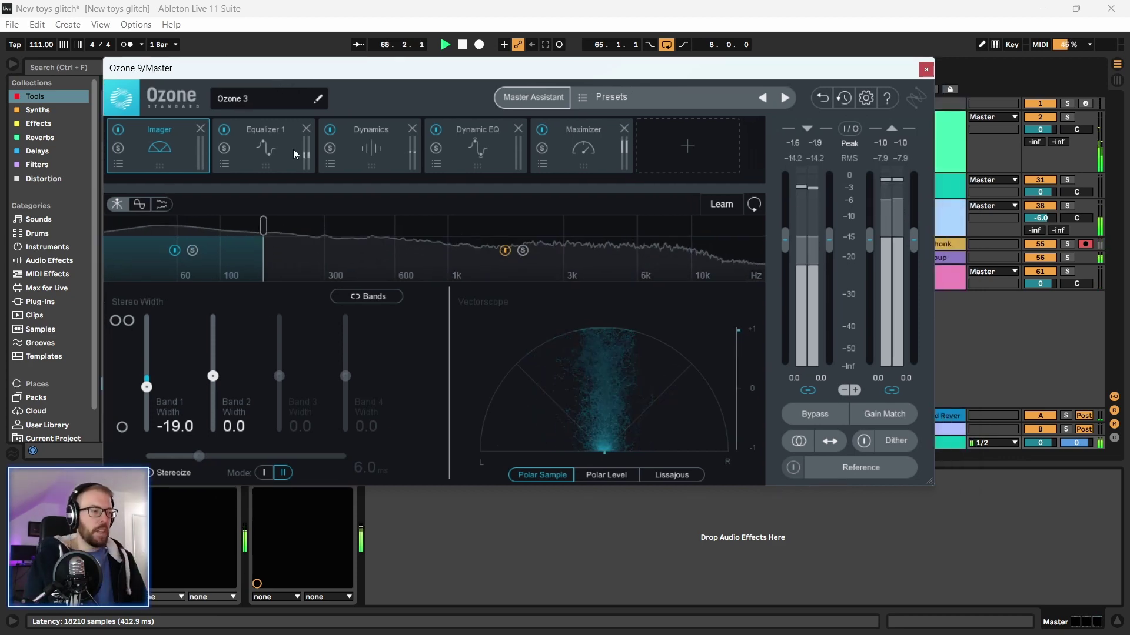
Switch off the arrangement loop and examine the second Ozone's Equalizer 1 curve while the track plays on
left_click_drag(270, 71, 268, 123)
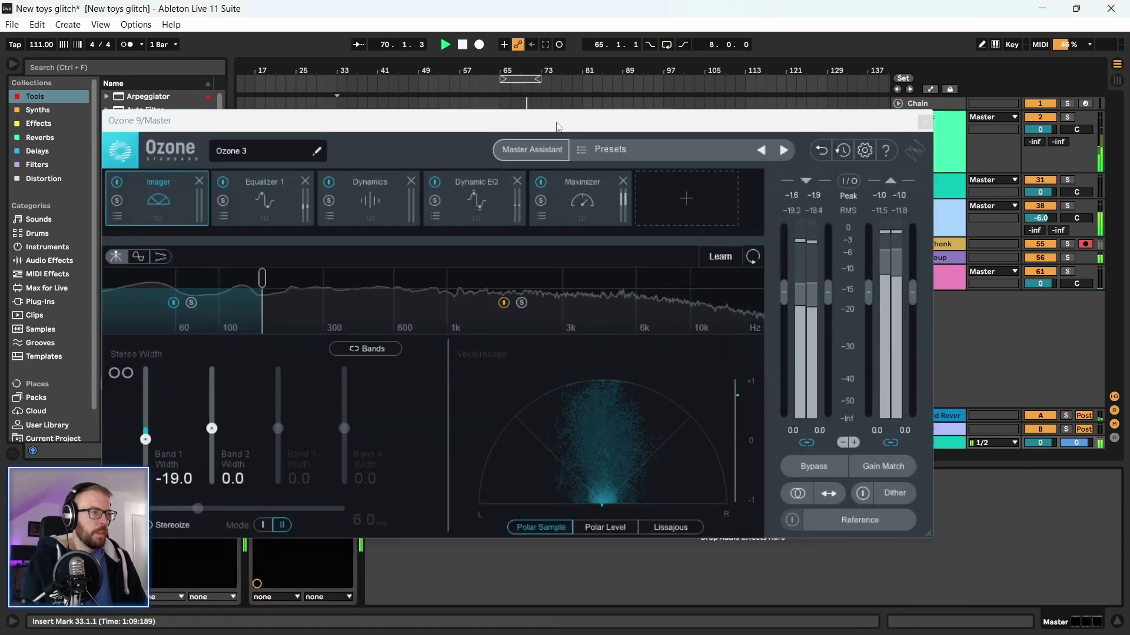
left_click_drag(557, 122, 502, 100)
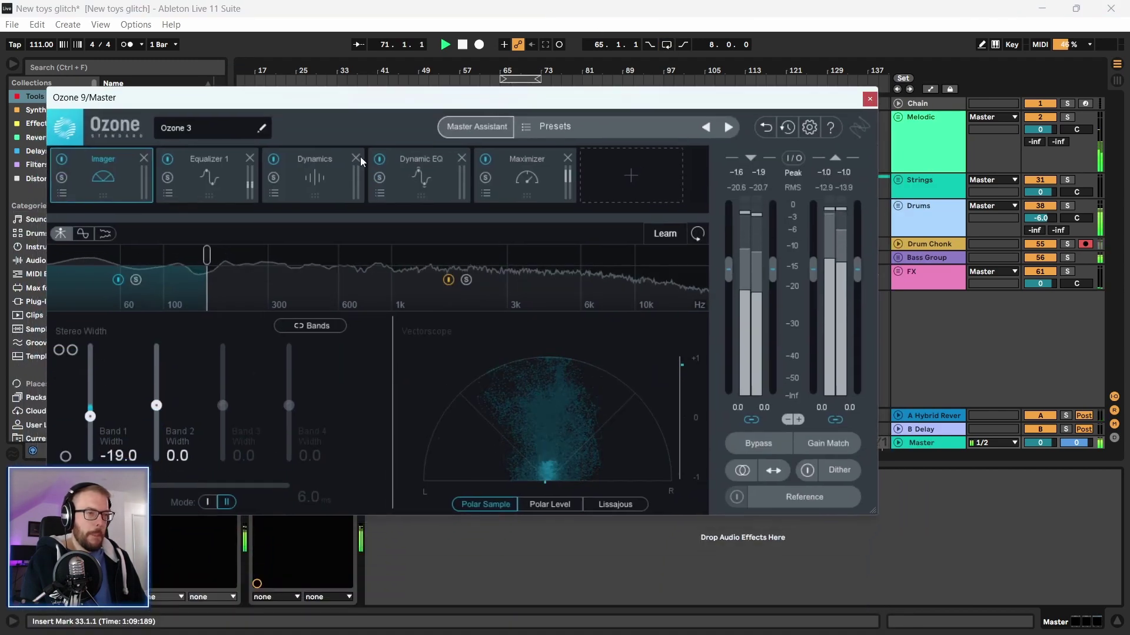
left_click(215, 181)
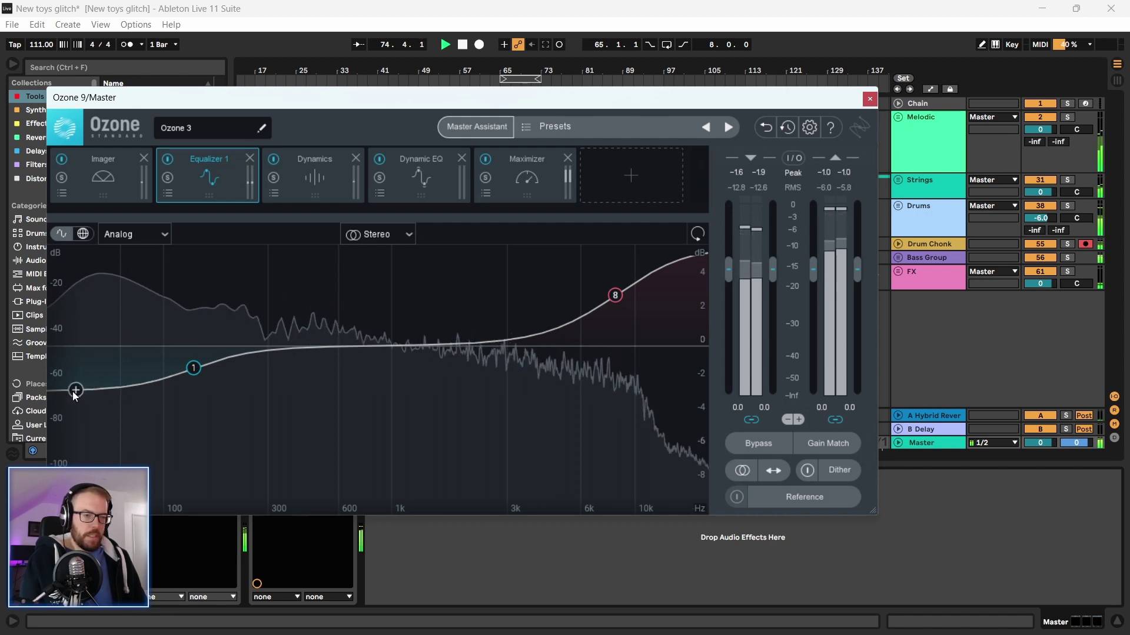
left_click_drag(194, 101, 203, 99)
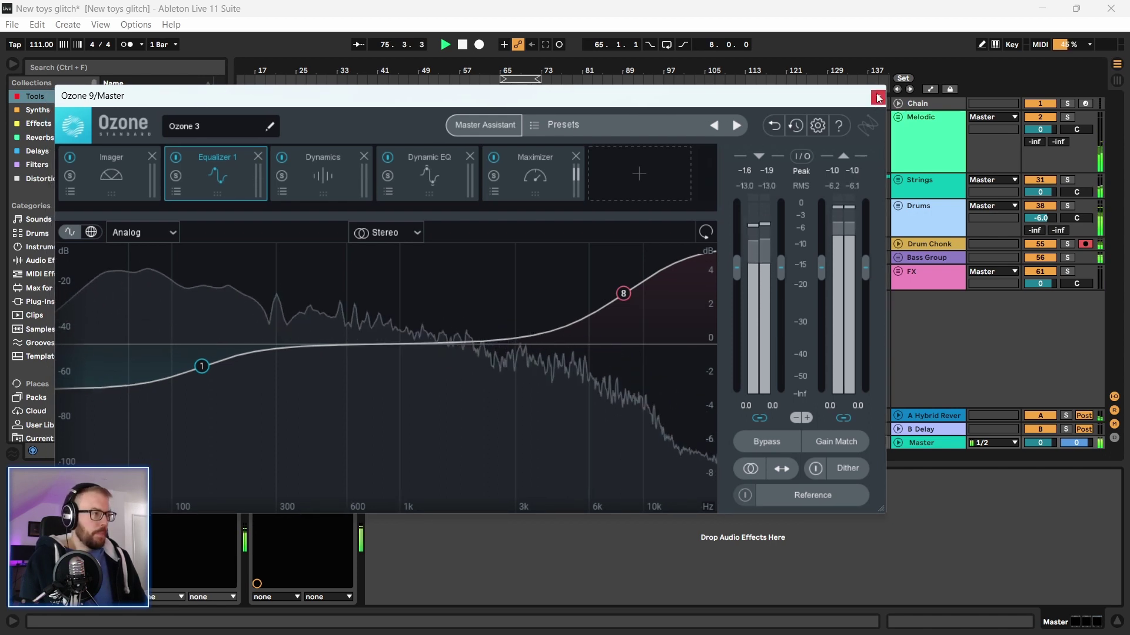
mouse_move(809, 100)
left_mouse_down()
mouse_move(799, 93)
mouse_move(809, 93)
left_mouse_up()
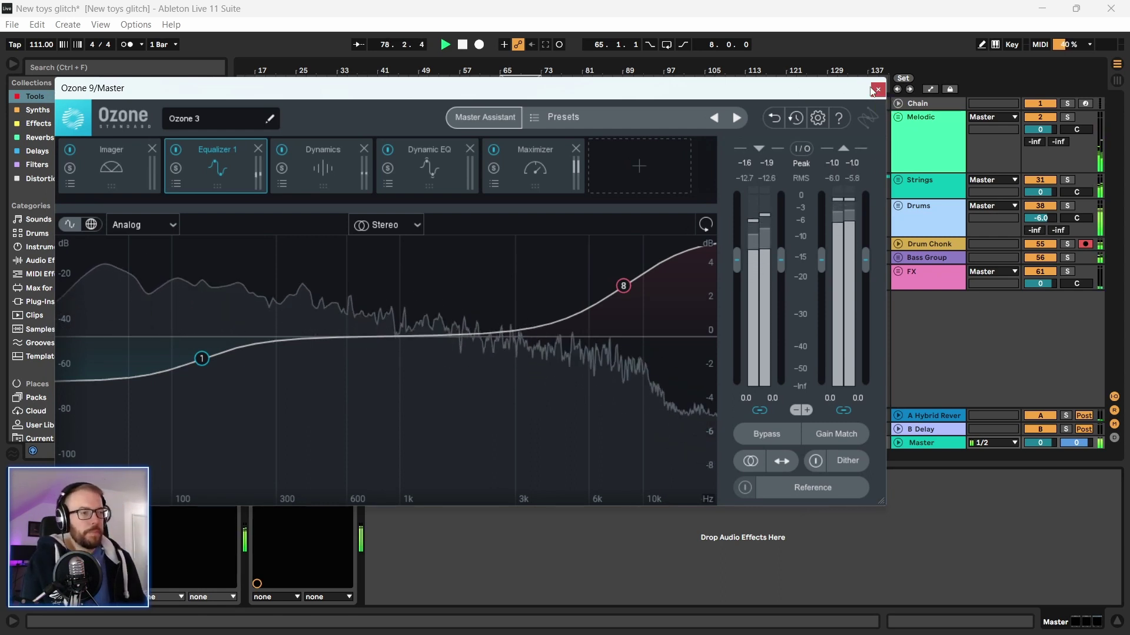
Compare the playing mix with the second Ozone's Equalizer 1 bypassed and active, and close the plug-in window
left_click(175, 150)
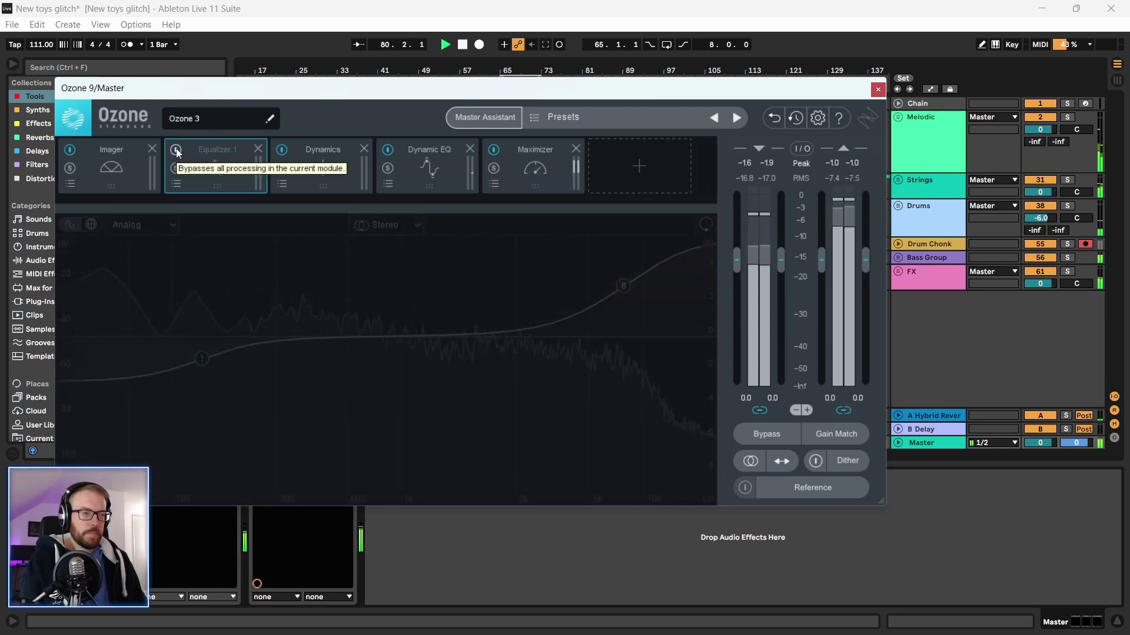
left_click(175, 149)
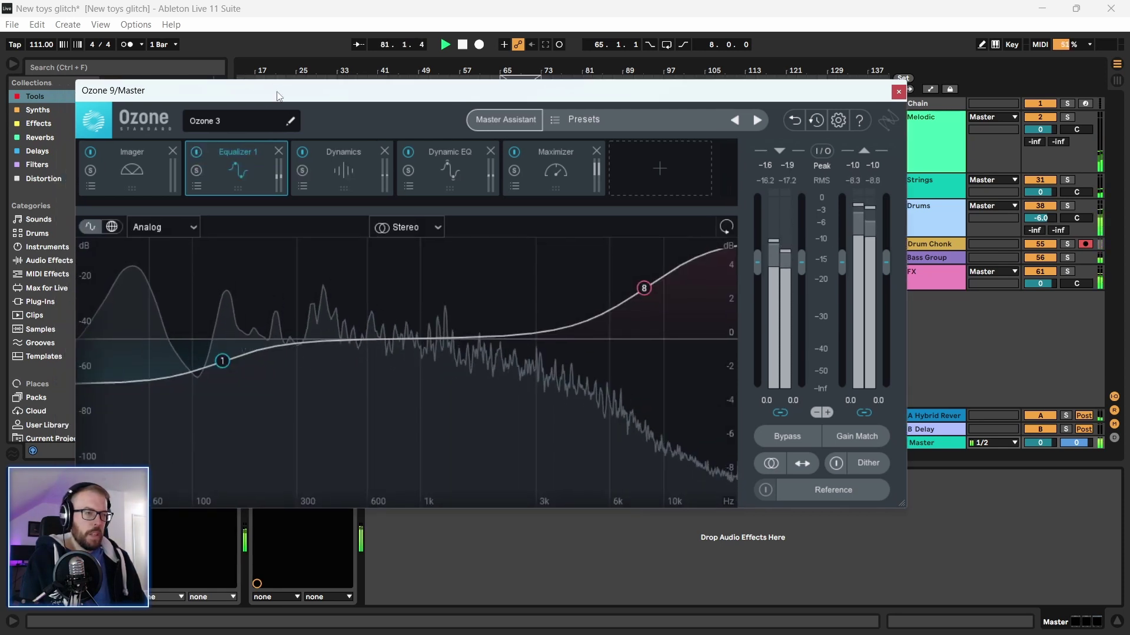
left_click_drag(488, 88, 509, 90)
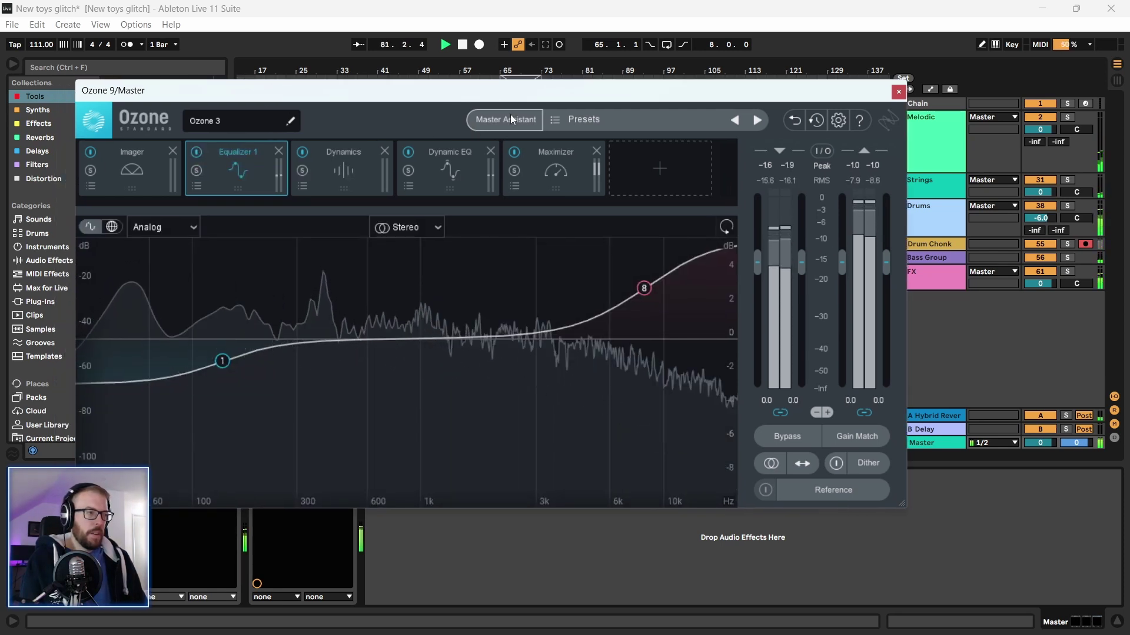
left_click(899, 93)
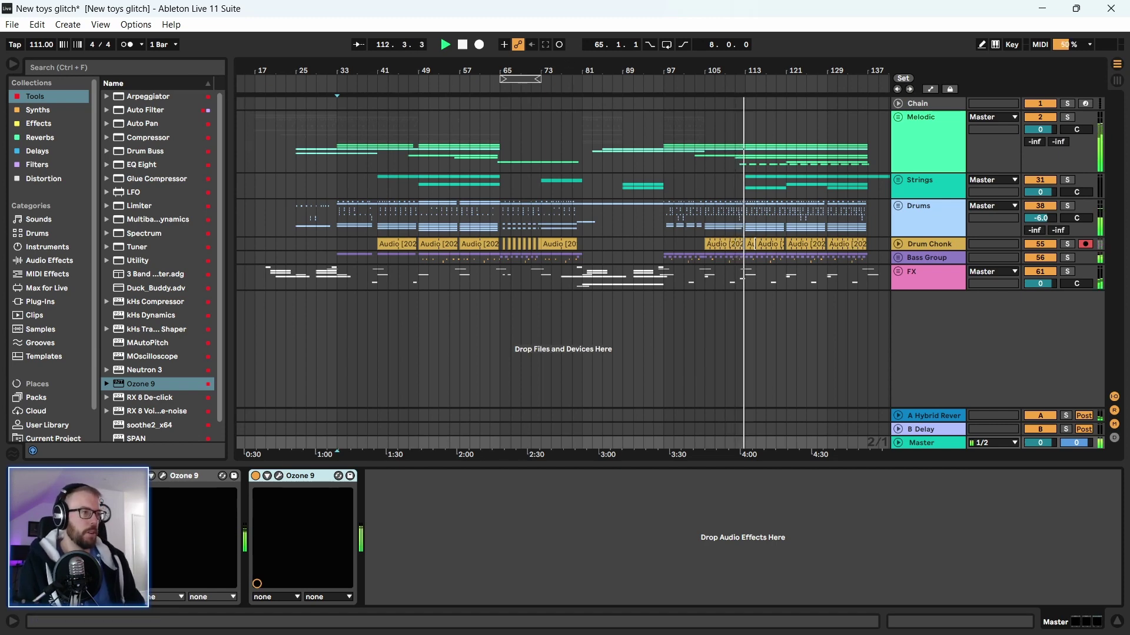
Select bars 105 to 137 across the Melodic to FX tracks and loop that 32-bar section
left_click_drag(572, 66, 465, 73)
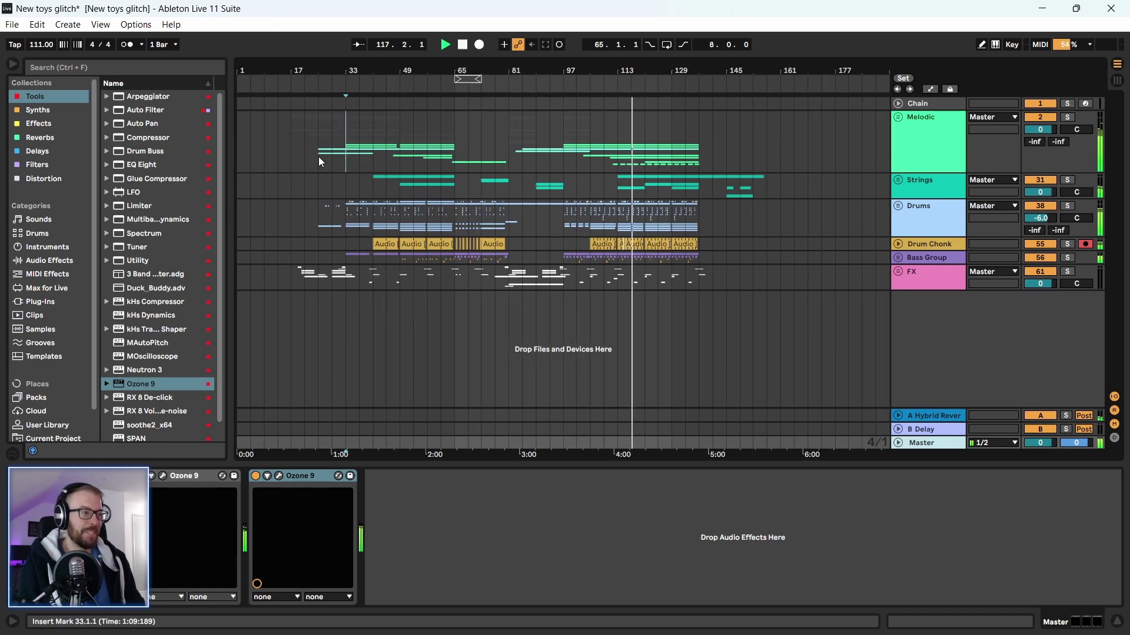
left_click_drag(580, 137, 647, 285)
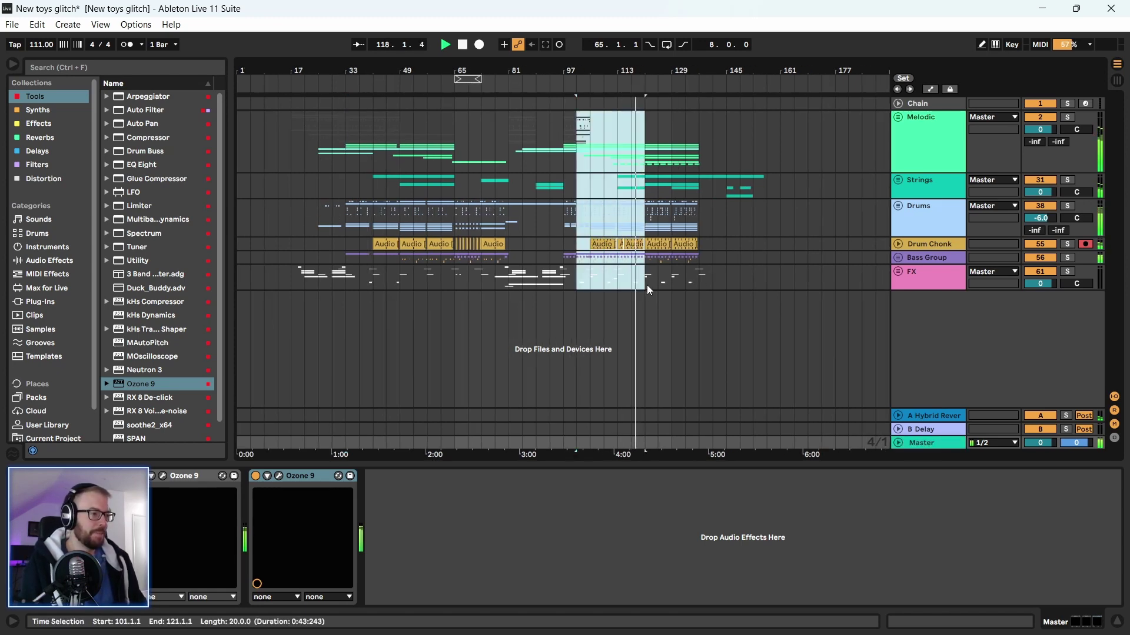
left_click(592, 126)
left_click_drag(591, 128, 695, 289)
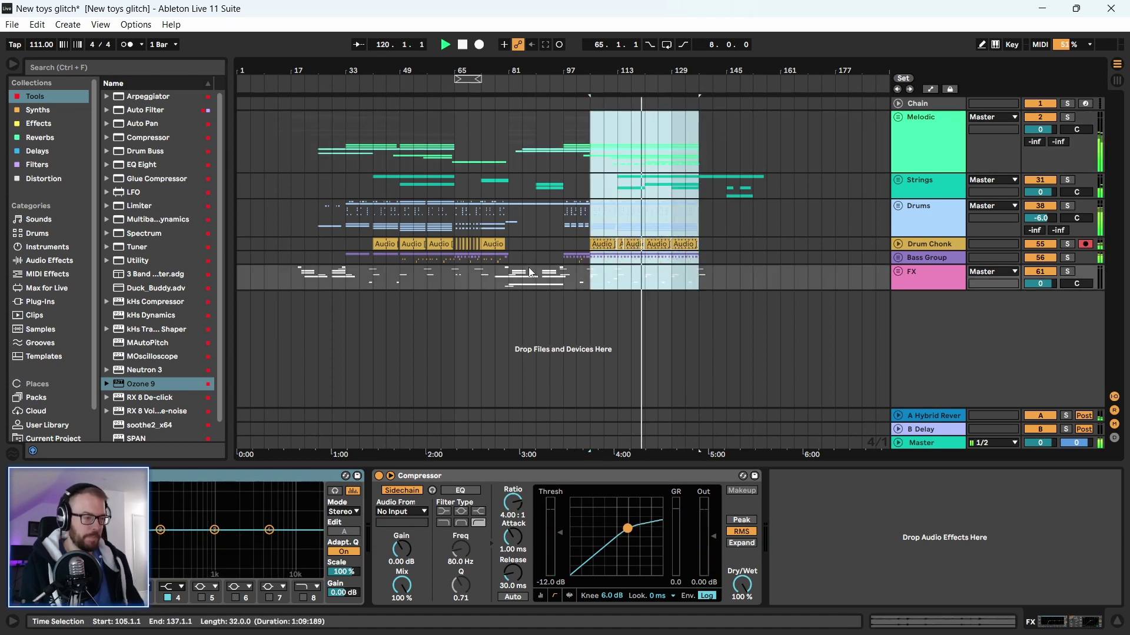
key("ctrl+l")
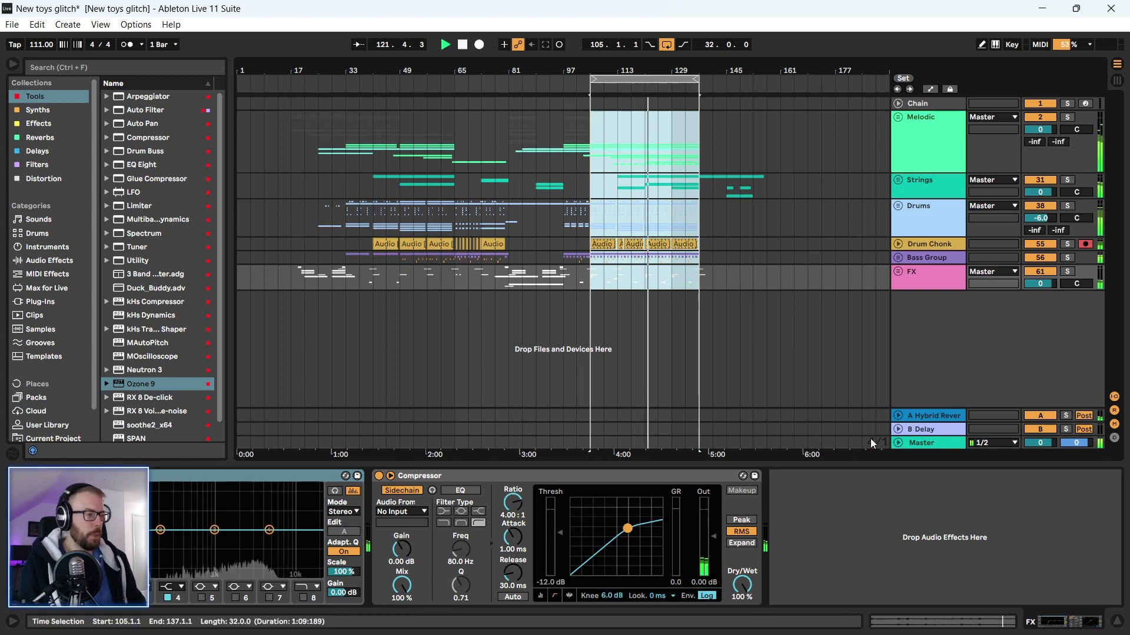
Reopen the second Ozone on the Master, place Dynamic EQ ahead of Dynamics in the chain, and show the Dynamics settings
left_click(924, 444)
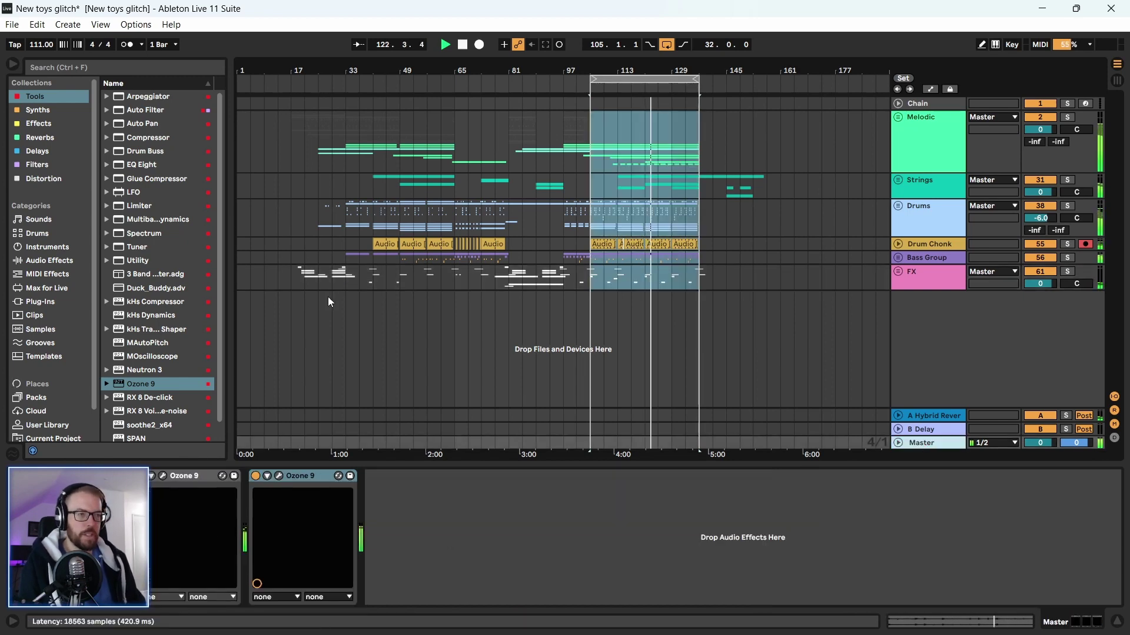
key("ctrl+alt+p")
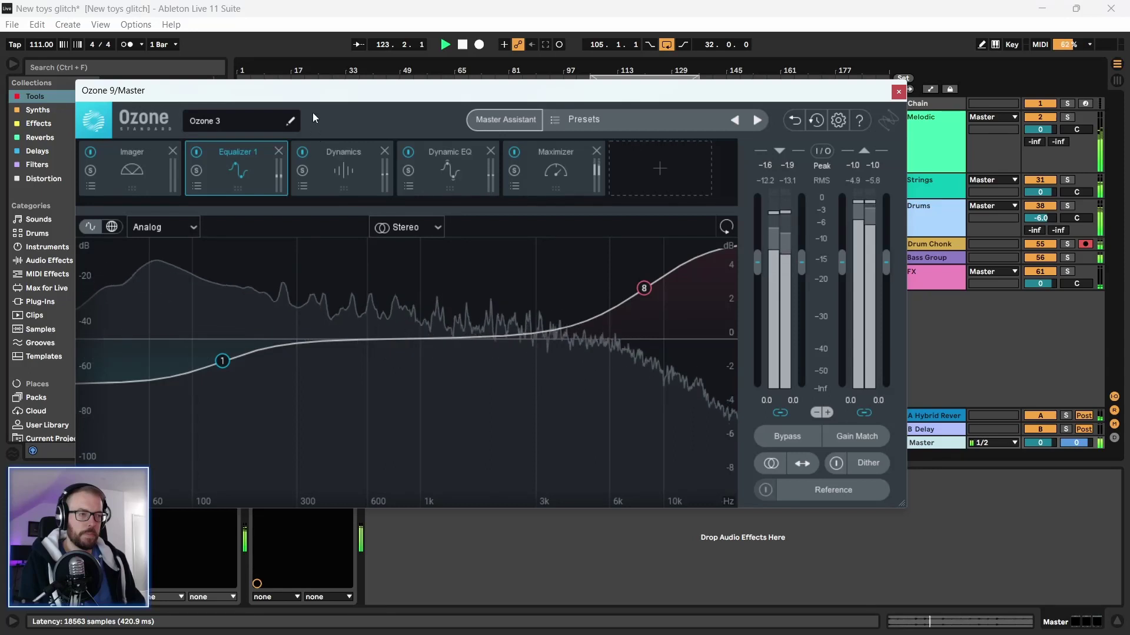
left_click_drag(313, 96, 361, 93)
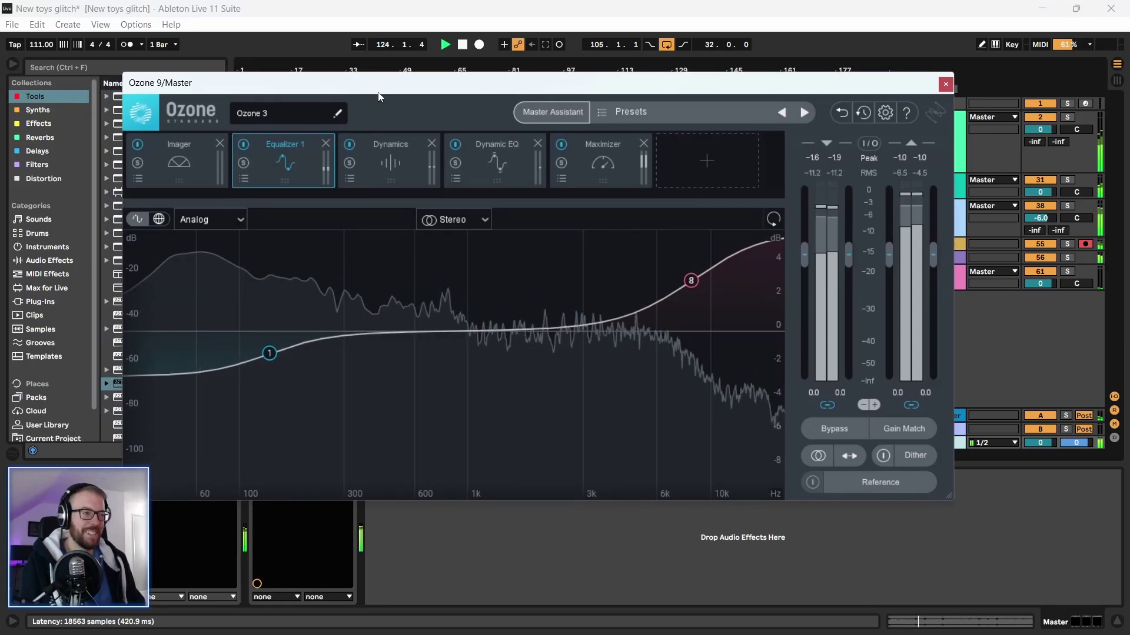
left_click(406, 170)
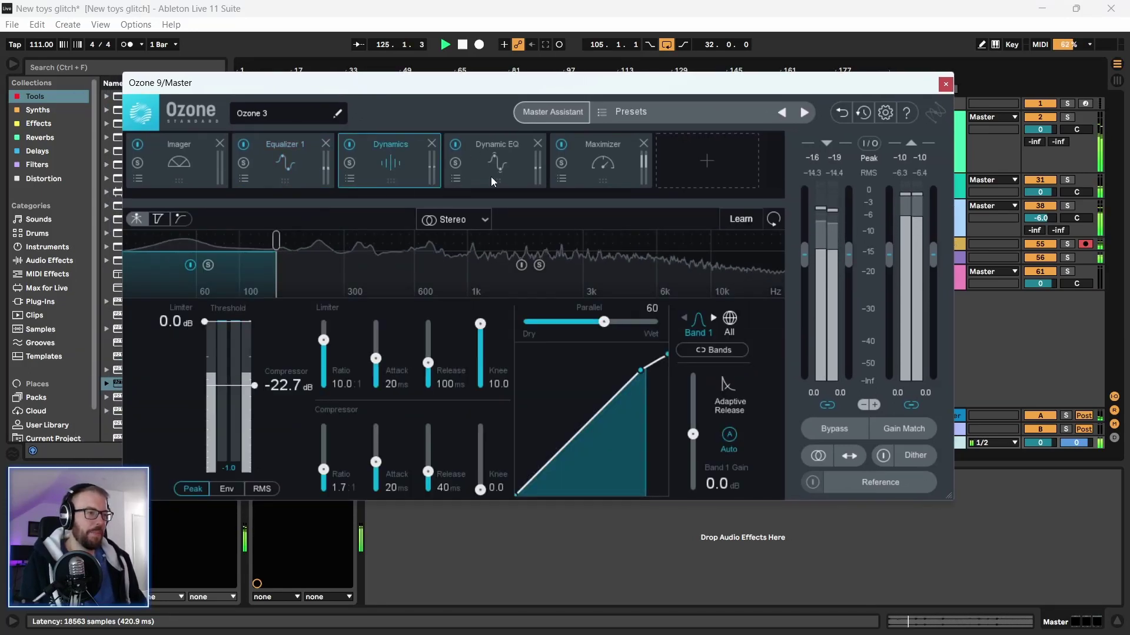
left_click_drag(491, 177, 394, 171)
left_click(510, 171)
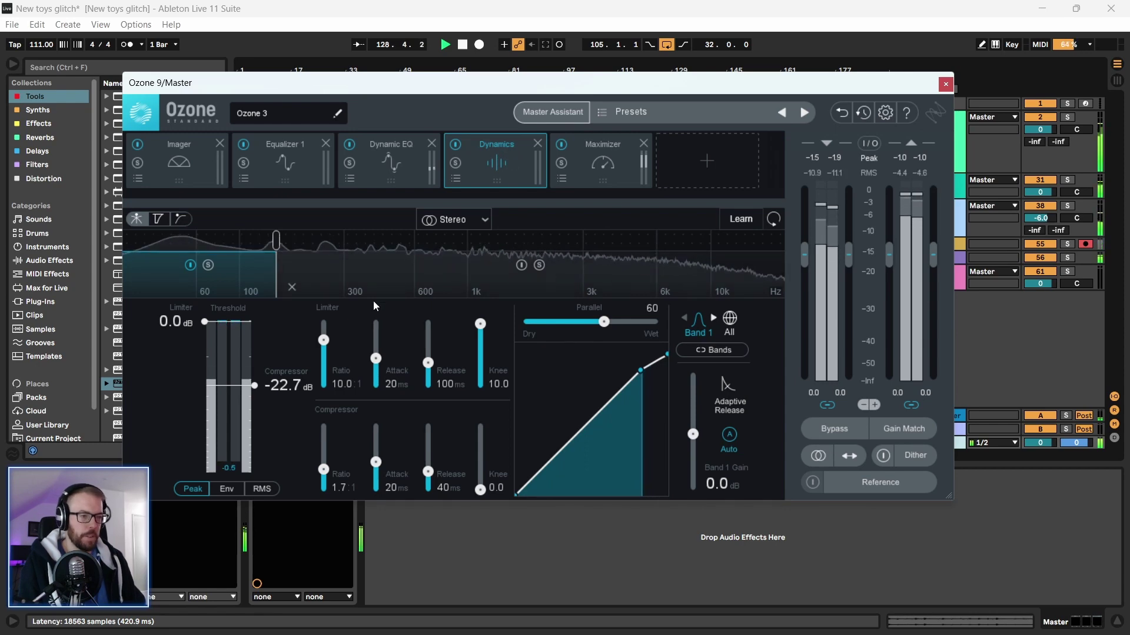
Show all bands of the Dynamics module and add two crossovers, one in the low mids and one at 6.0 kHz
left_click(730, 322)
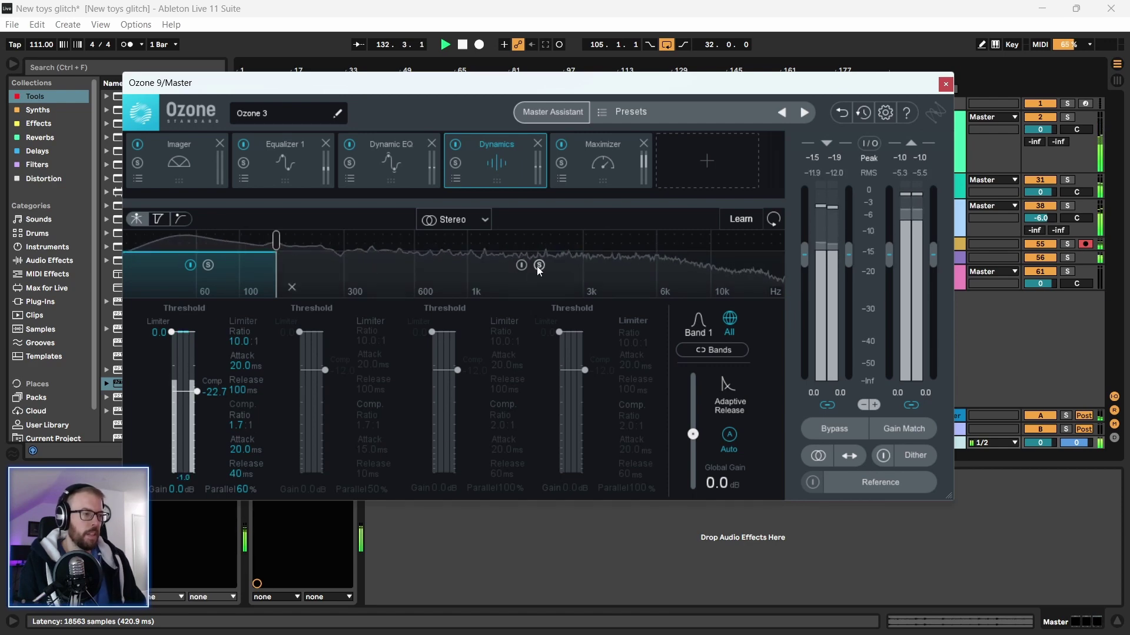
left_click(443, 242)
left_click(657, 240)
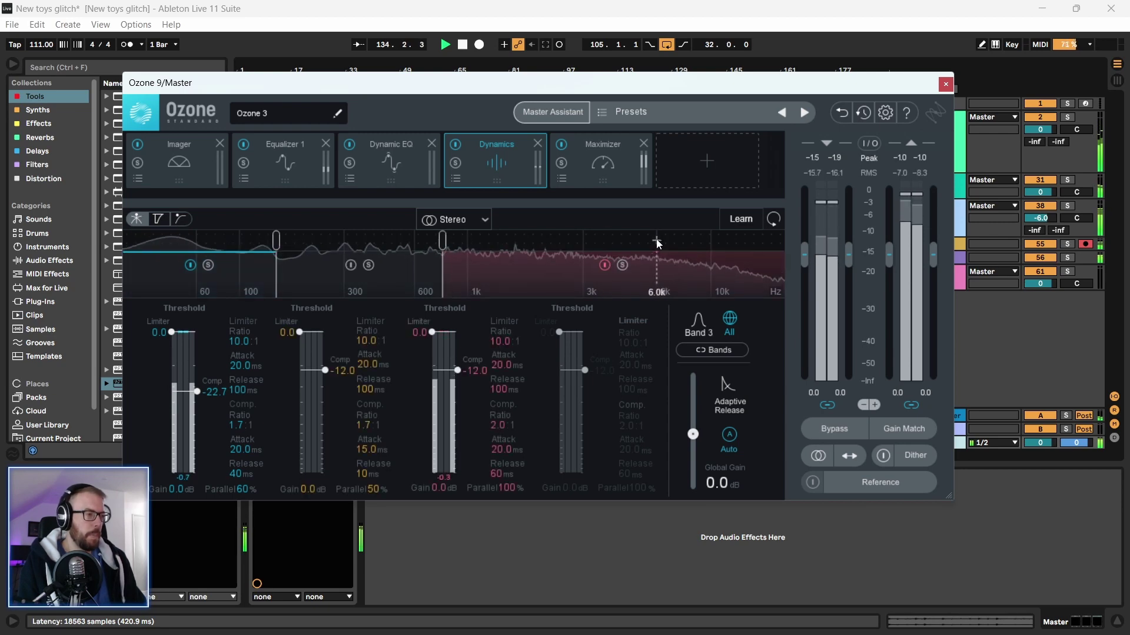
Fine-tune the two new crossover frequencies, soloing bands 2 and 3 to hear each split
mouse_move(442, 241)
left_mouse_down()
mouse_move(431, 240)
mouse_move(550, 250)
mouse_move(457, 247)
left_mouse_up()
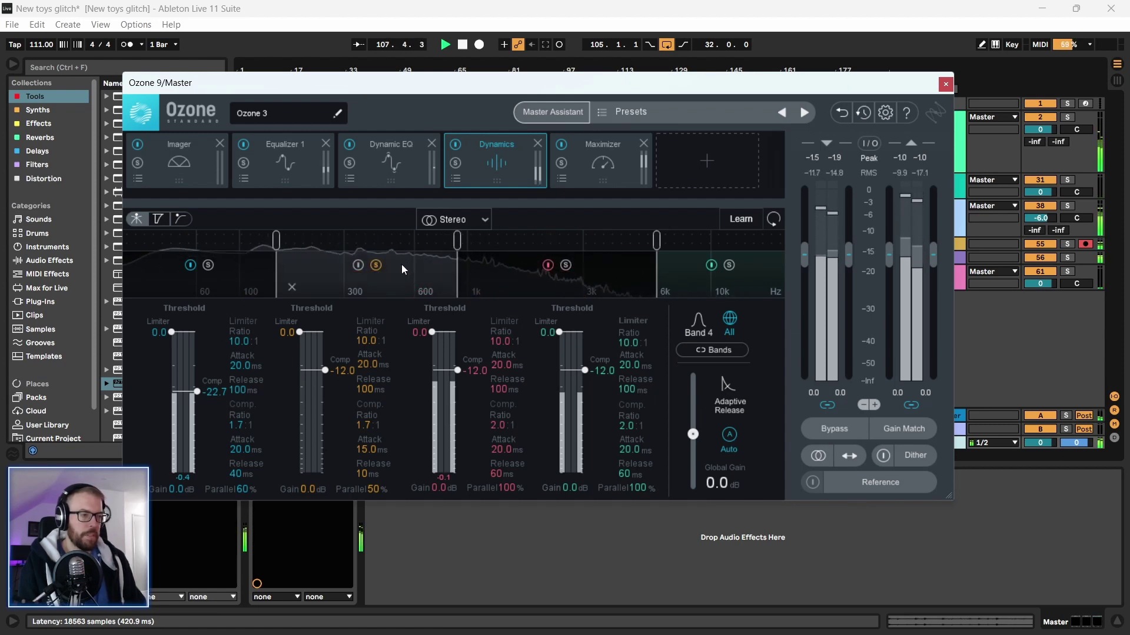
left_click(376, 266)
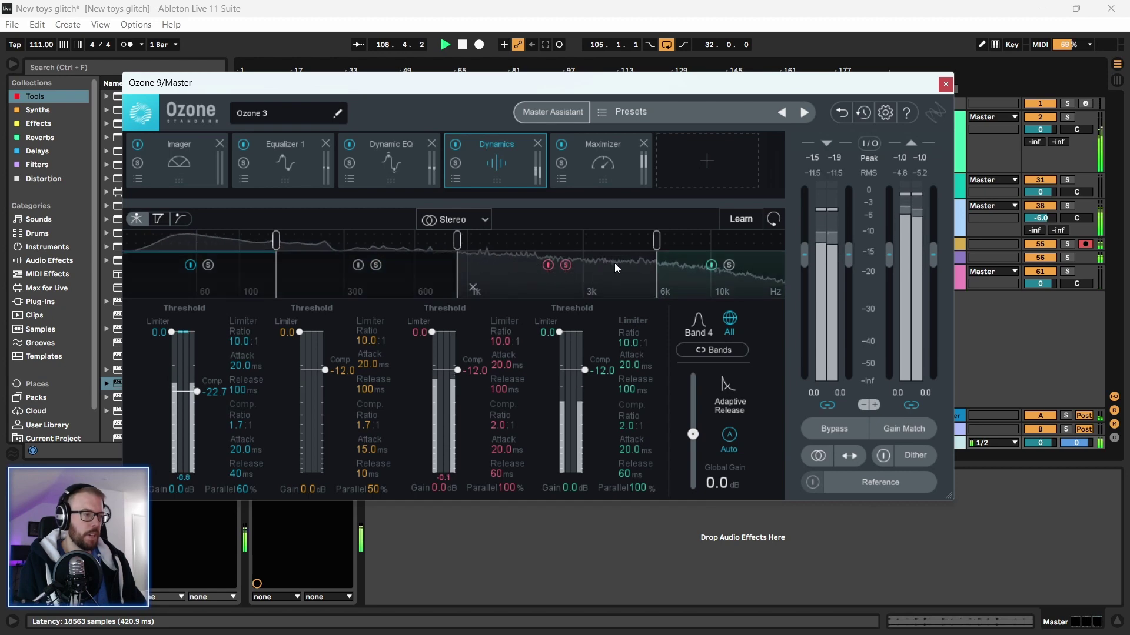
left_click_drag(657, 241, 660, 244)
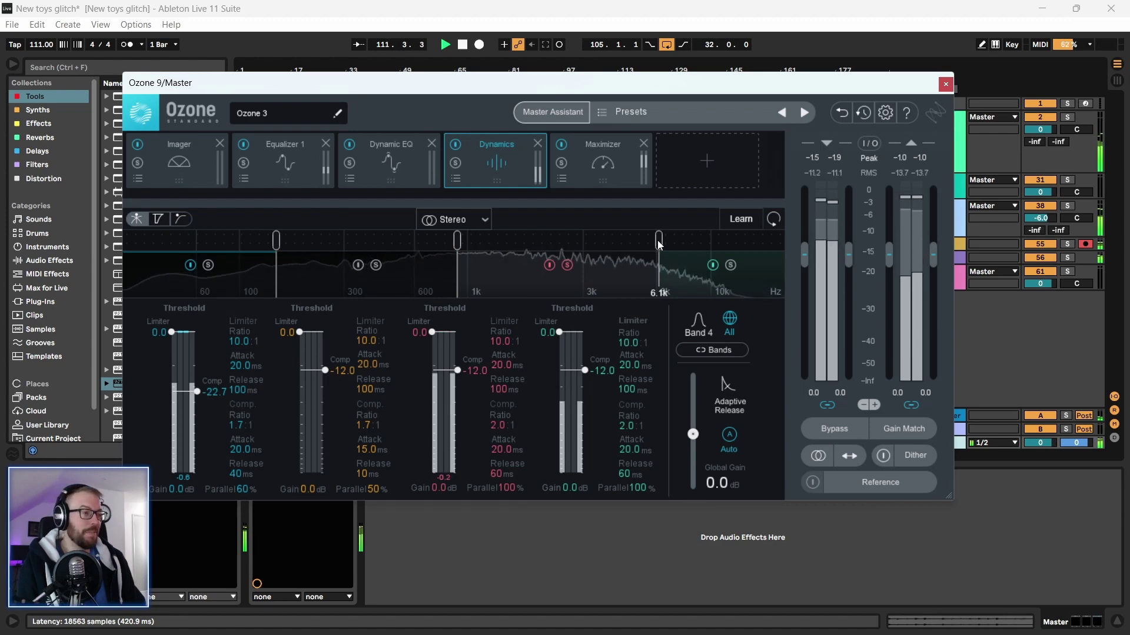
left_click_drag(659, 244, 656, 244)
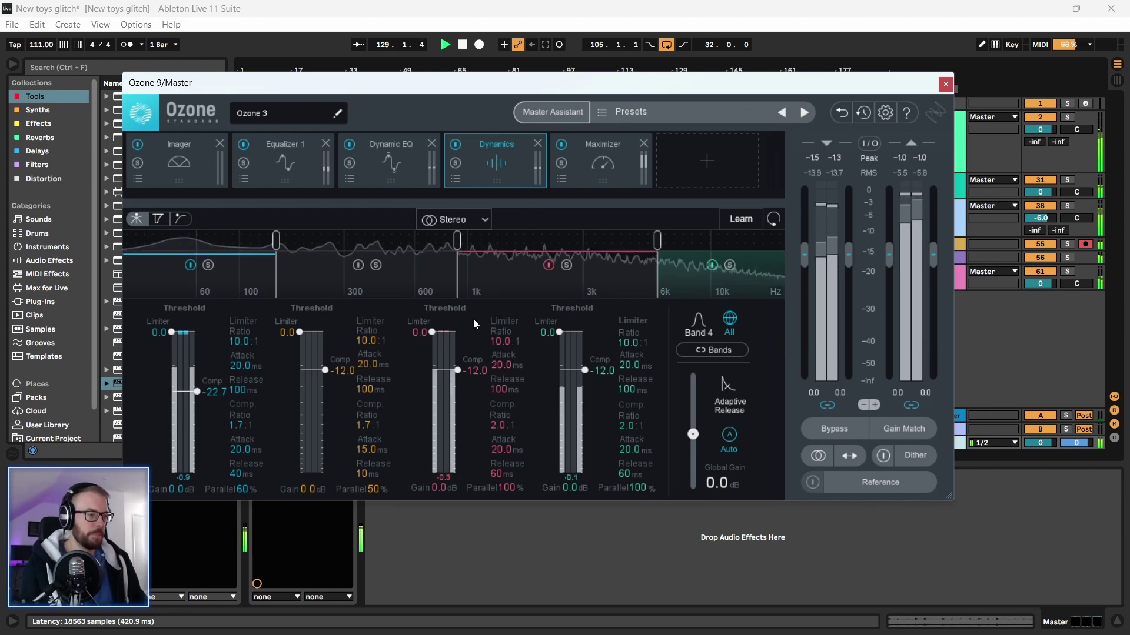
Set the compressor ratio of all four Dynamics bands to 4.0:1
scroll(235, 431, "up", 1)
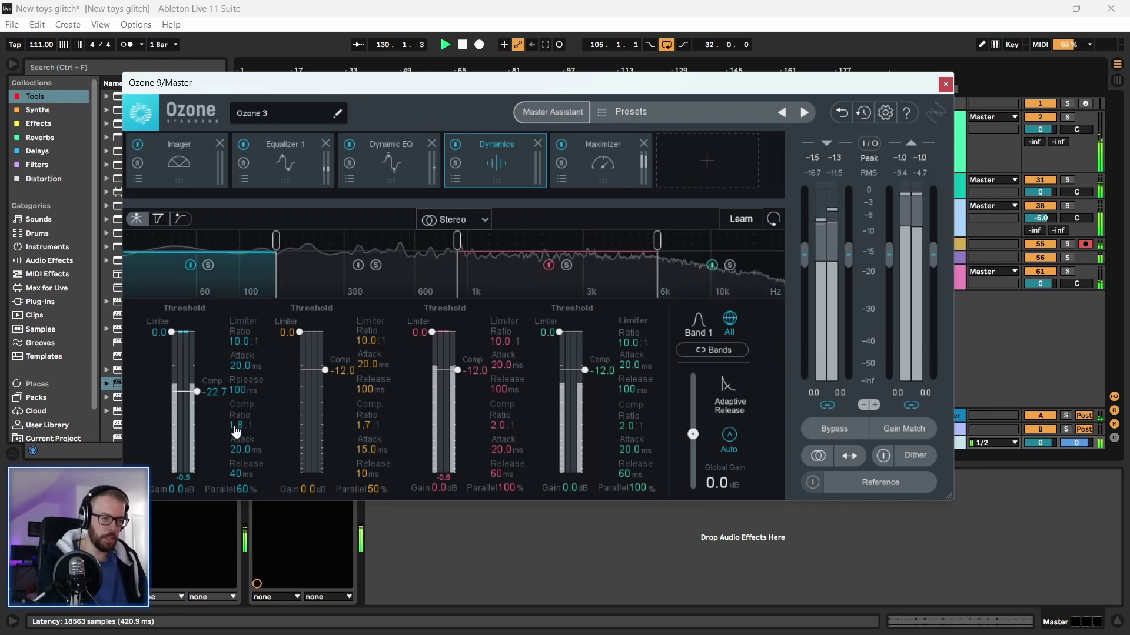
double_click(235, 425)
type("4")
double_click(365, 425)
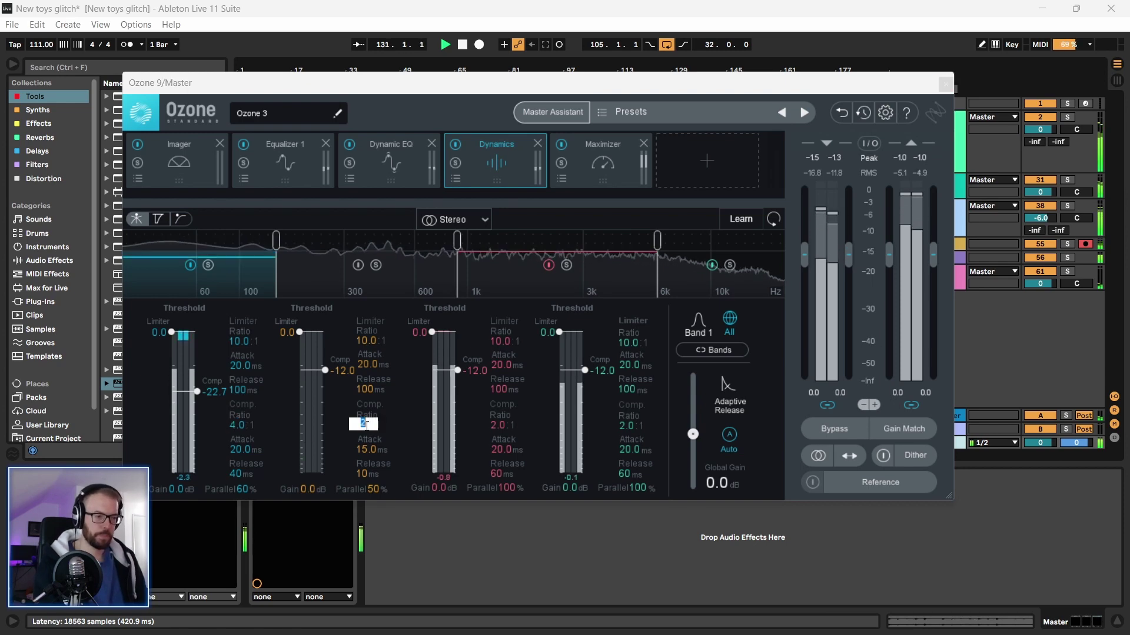
type("4")
double_click(500, 425)
type("4")
double_click(628, 425)
type("4")
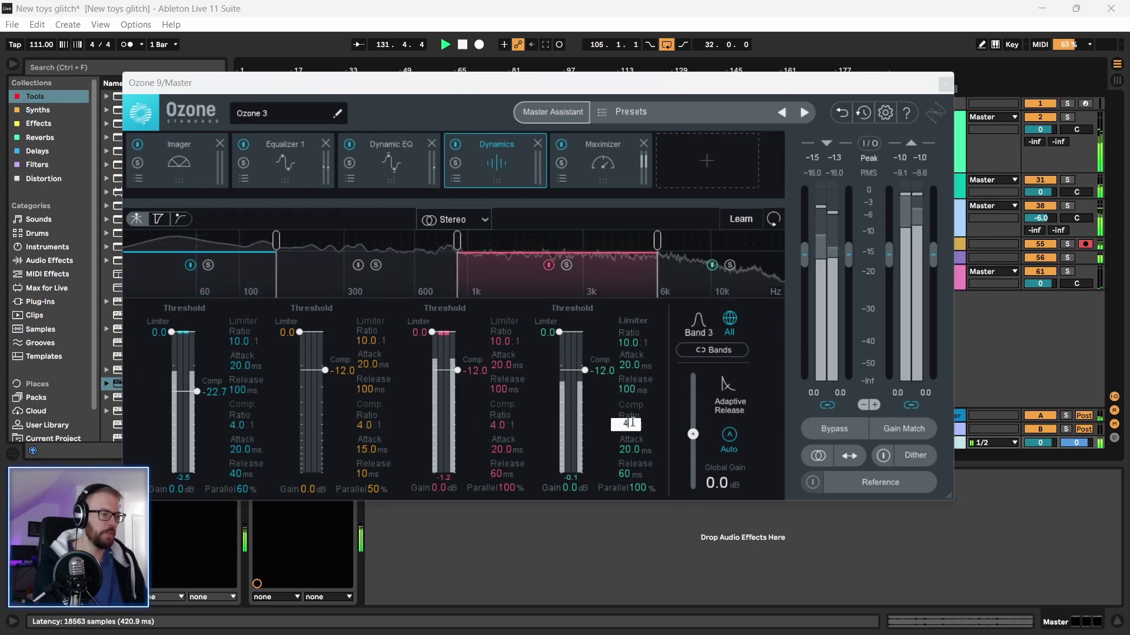
left_click(658, 414)
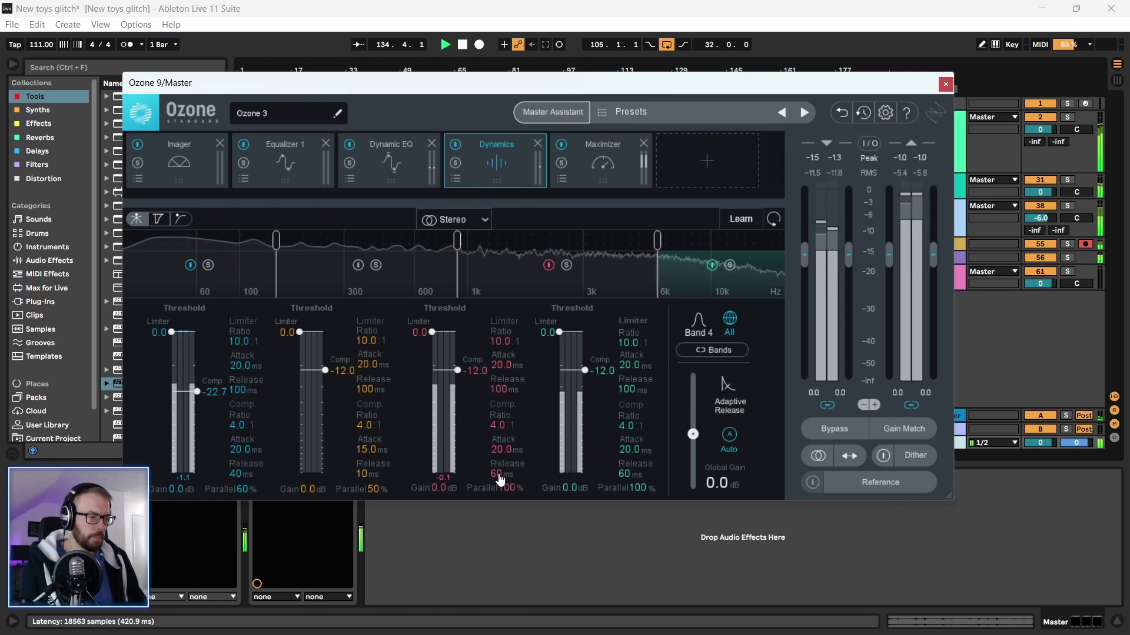
Set band 3's compressor release to 30 ms and ratio to 3.1:1, and close the Ozone window
scroll(500, 474, "down", 2)
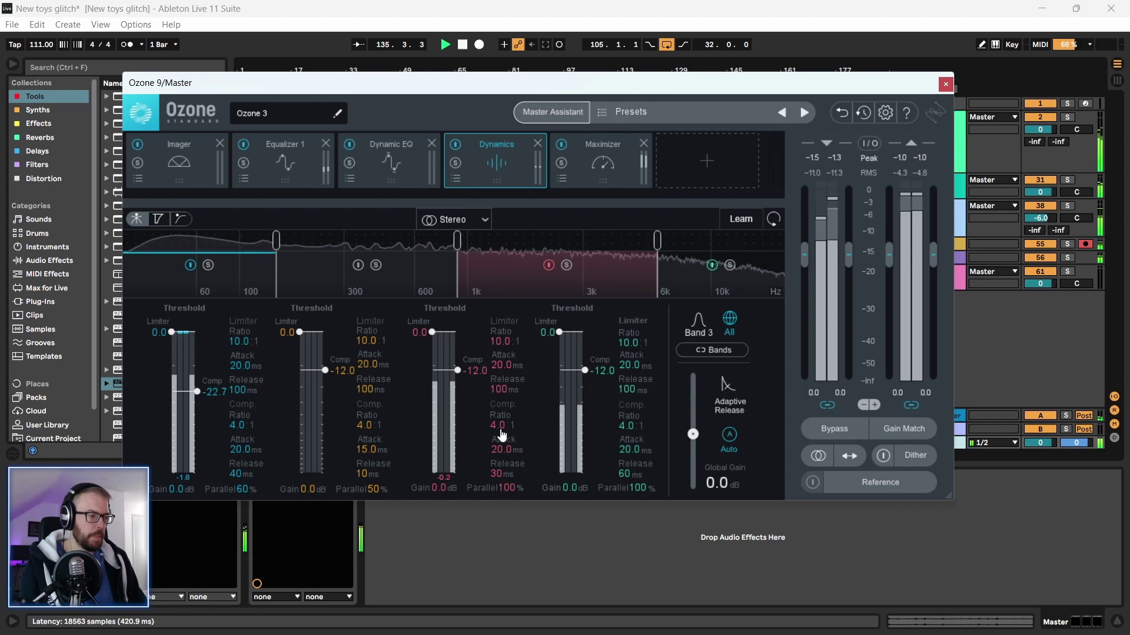
scroll(503, 435, "down", 4)
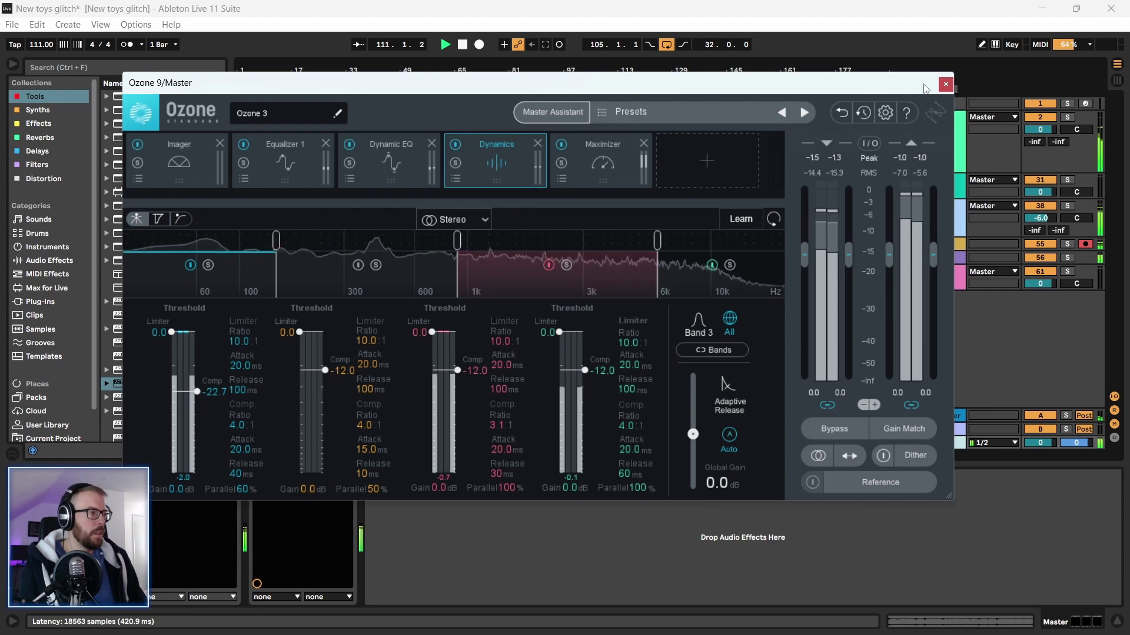
left_click(945, 86)
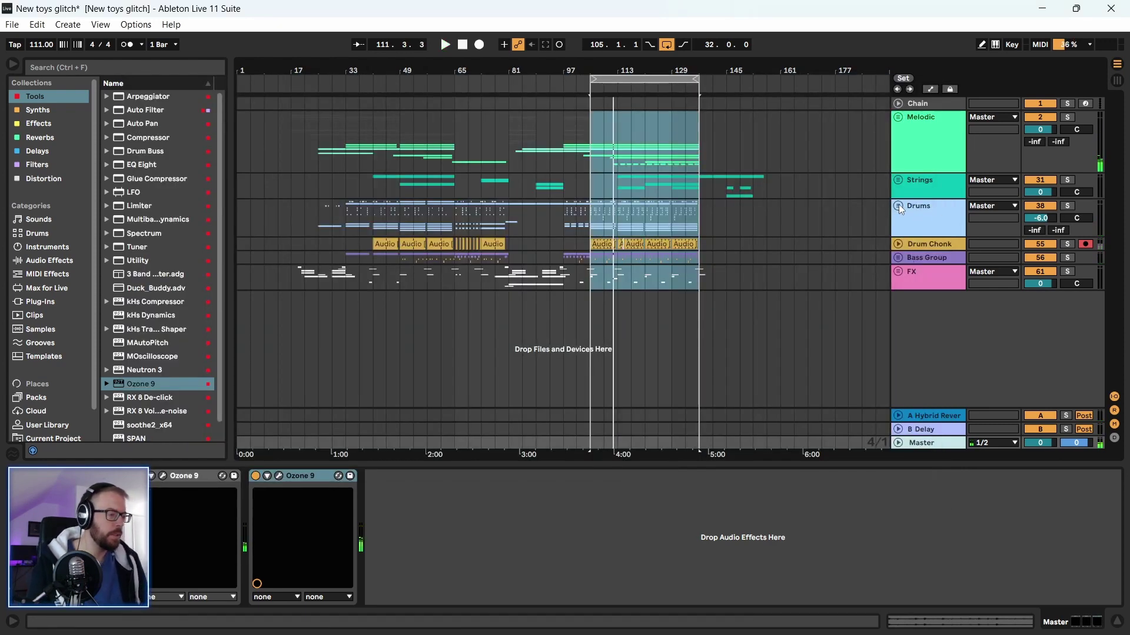
Show the session mixer and narrow all the drum group's tracks from Kick to Small Hats
key("Tab")
left_click(503, 66)
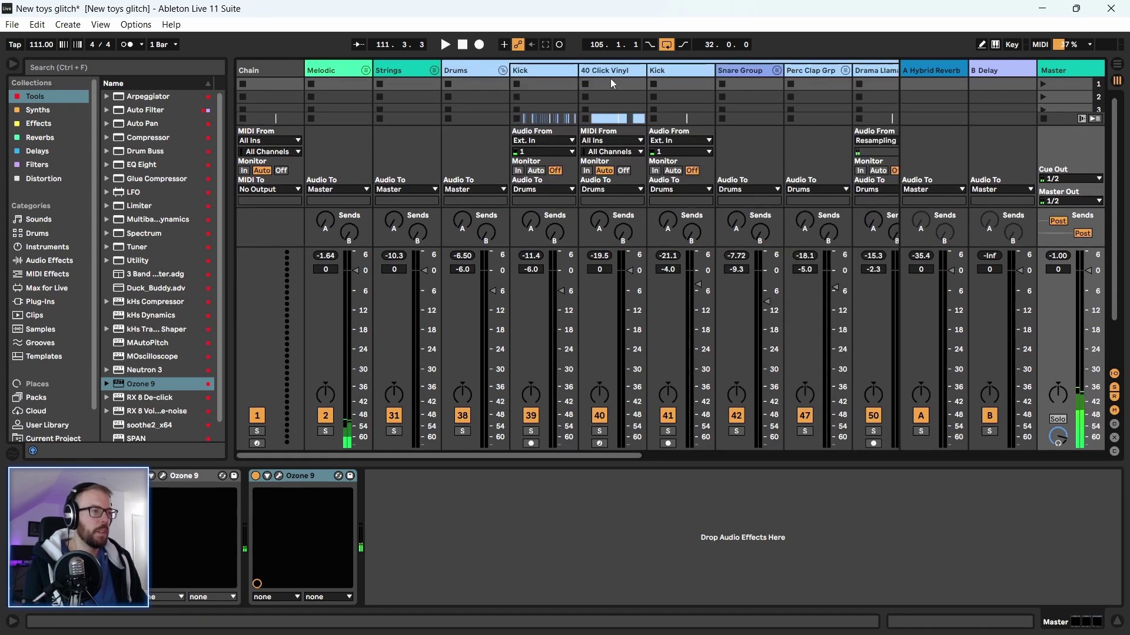
left_click(568, 80)
left_click_drag(475, 457, 716, 461)
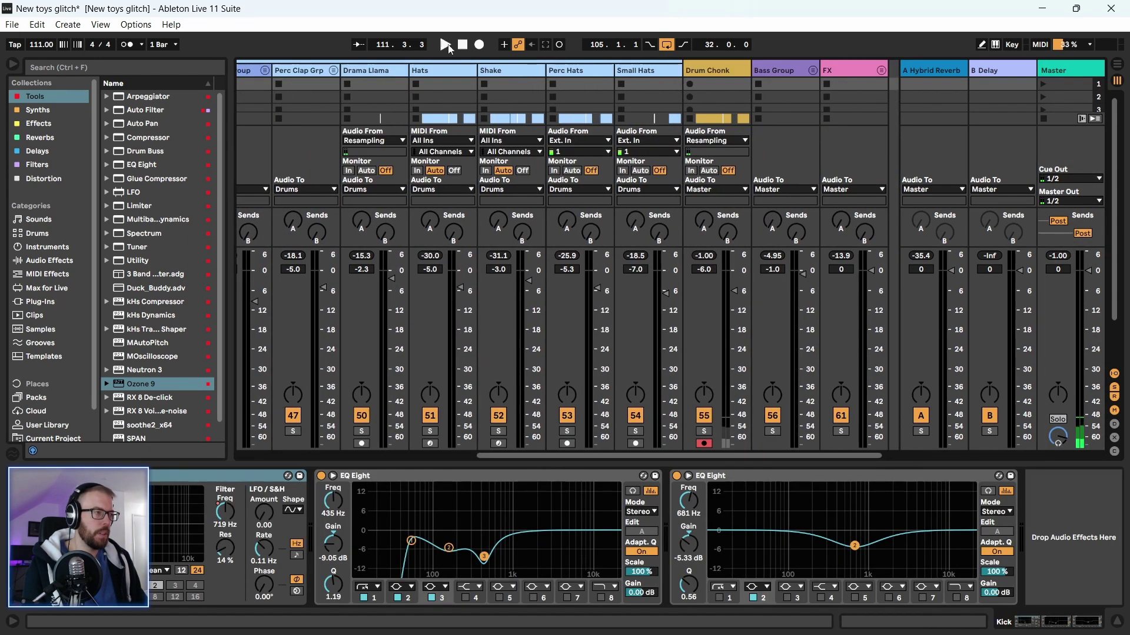
left_click(656, 72)
left_click_drag(680, 71, 658, 73)
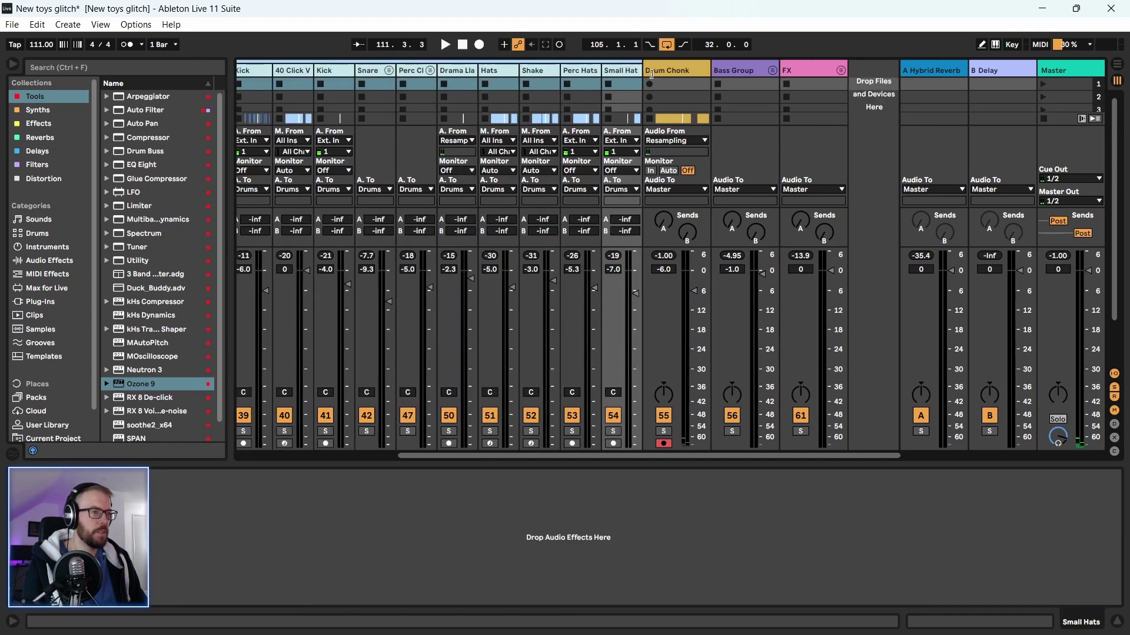
left_click_drag(643, 454, 608, 455)
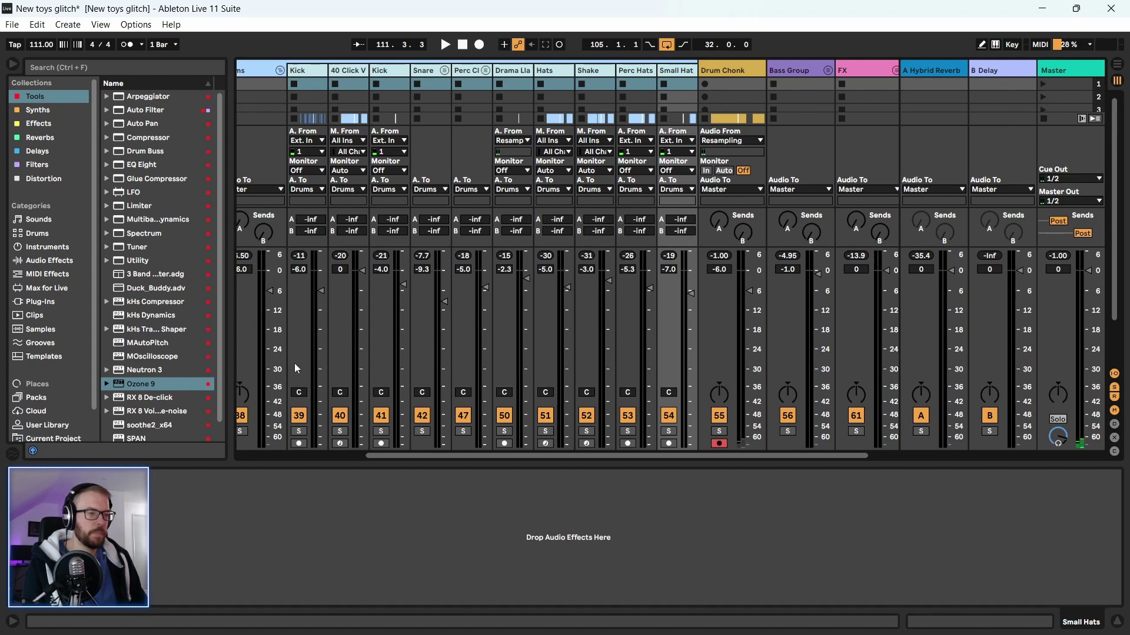
Unfold the Bass Group, solo the first Kick and the Bass tracks, and start playback
left_click(300, 74)
left_click(299, 431)
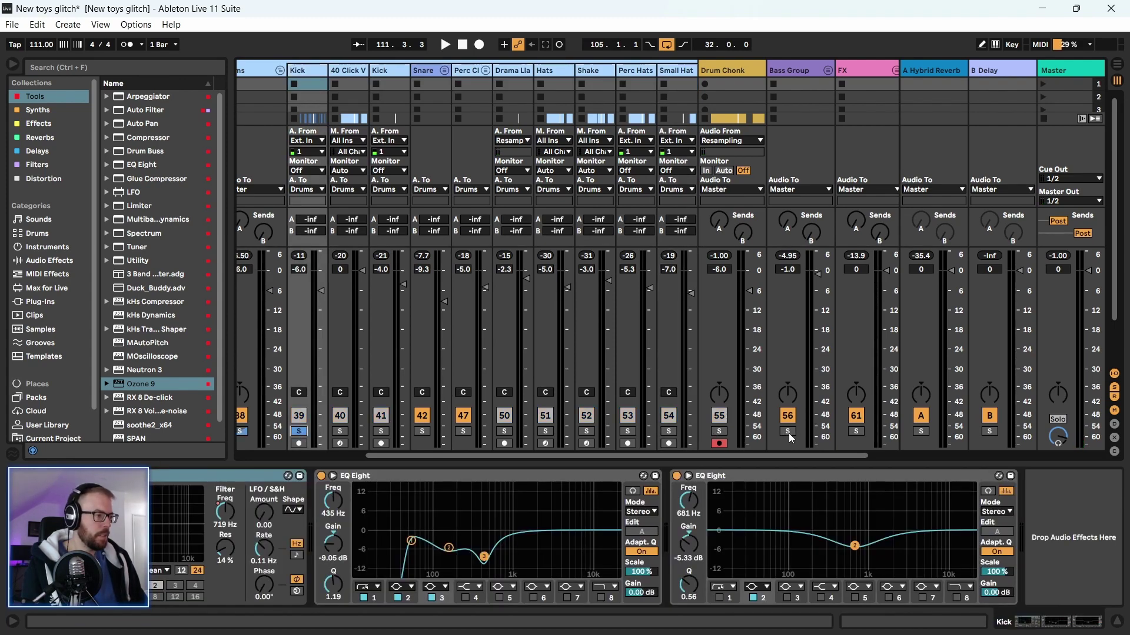
left_click(828, 71)
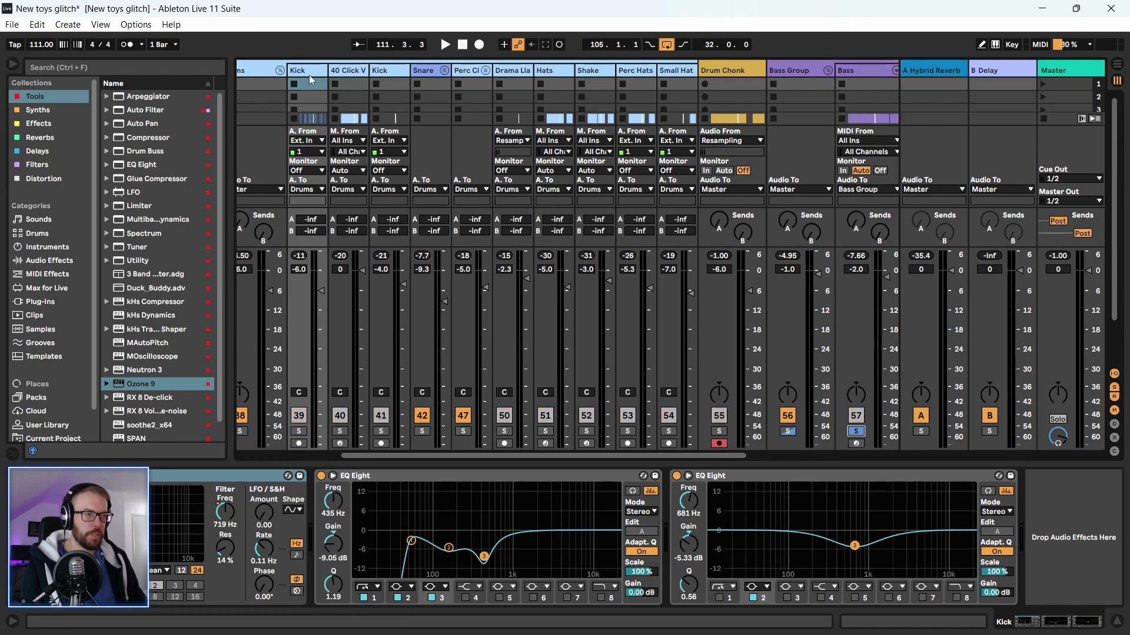
key("space")
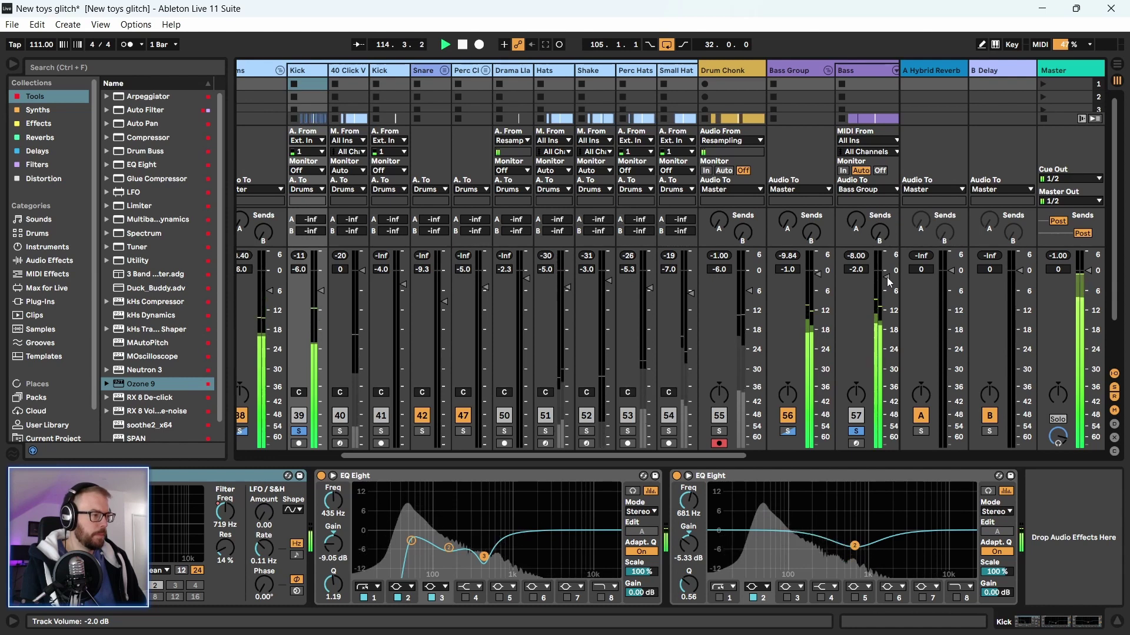
Lower the Bass track's volume to -6.5 dB, return to the arrangement and stop playback
left_click_drag(887, 277, 899, 284)
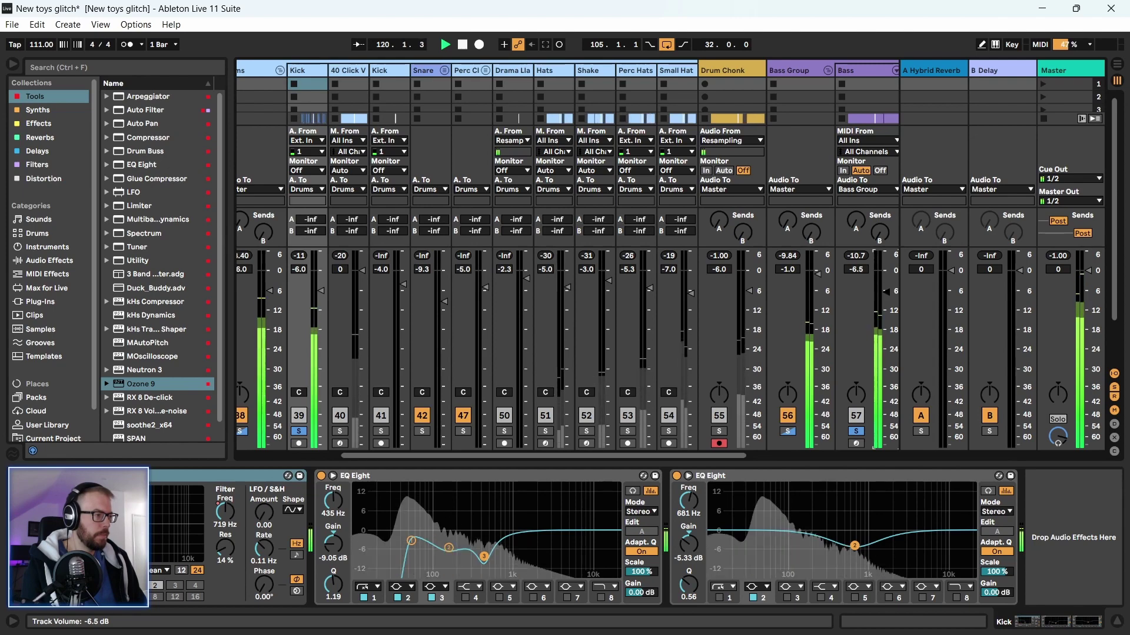
key("Tab")
key("Tab")
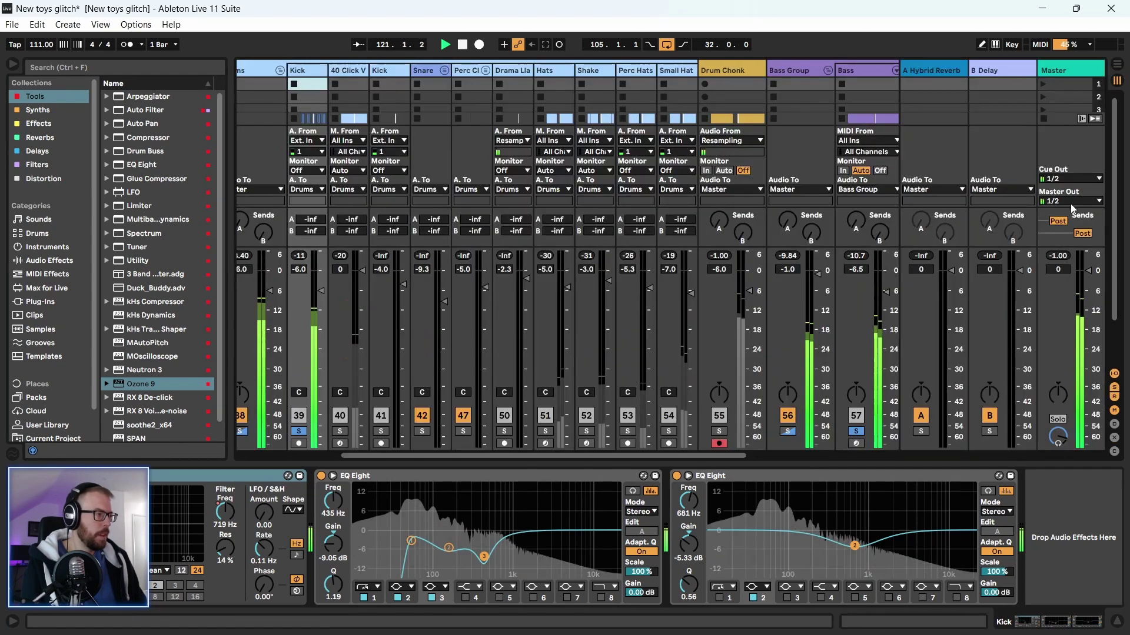
key("Tab")
key("space")
scroll(733, 287, "down", 2)
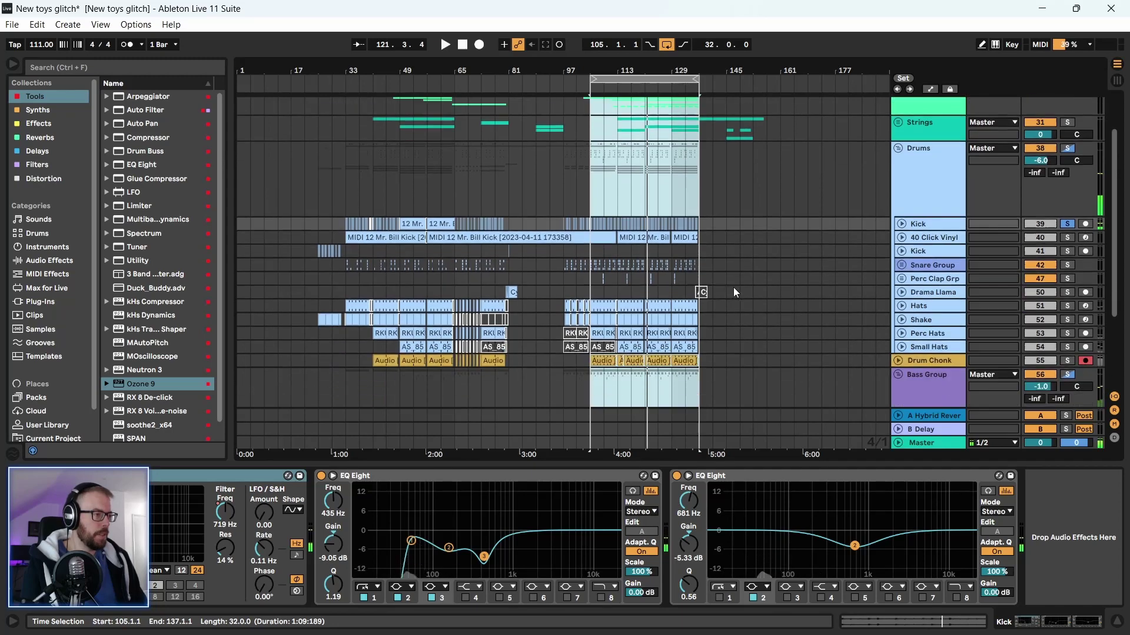
left_click(635, 238)
left_click_drag(588, 252, 700, 283)
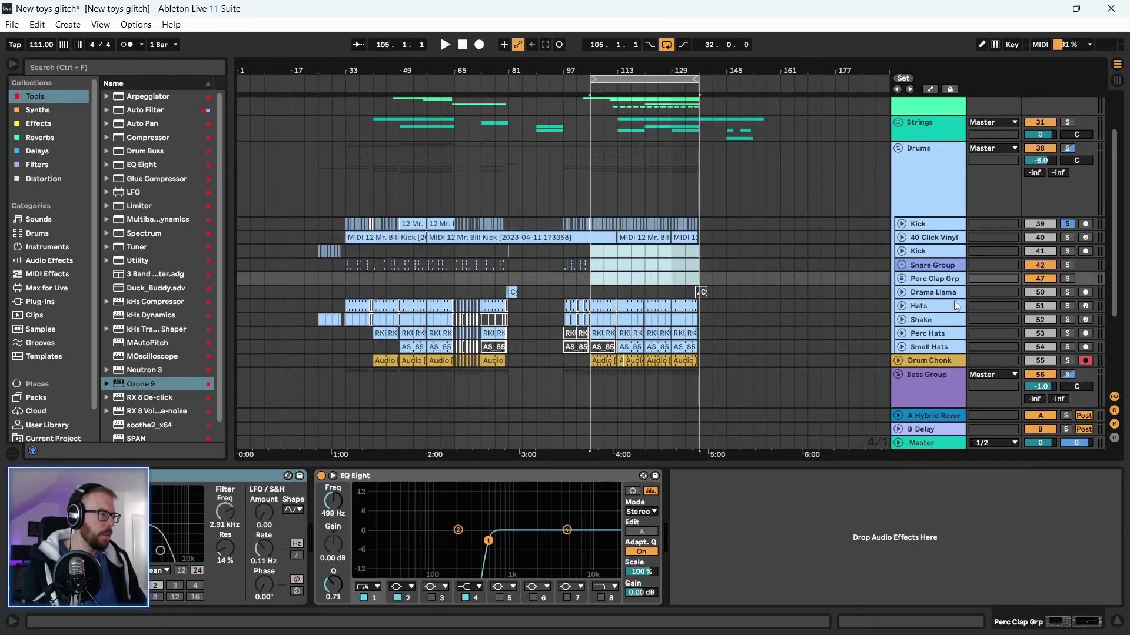
left_click(928, 225)
left_click(937, 356)
left_click(934, 318)
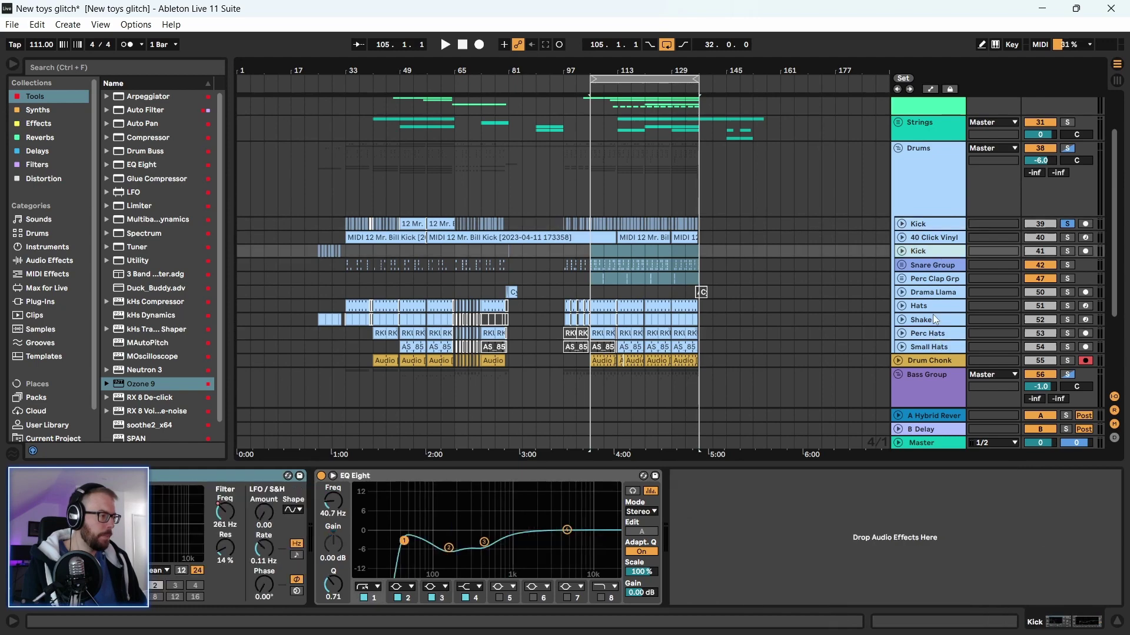
Play the arrangement from bar 105 and clear the solos on the Kick and Bass tracks
scroll(912, 356, "down", 3)
left_click(593, 285)
key("space")
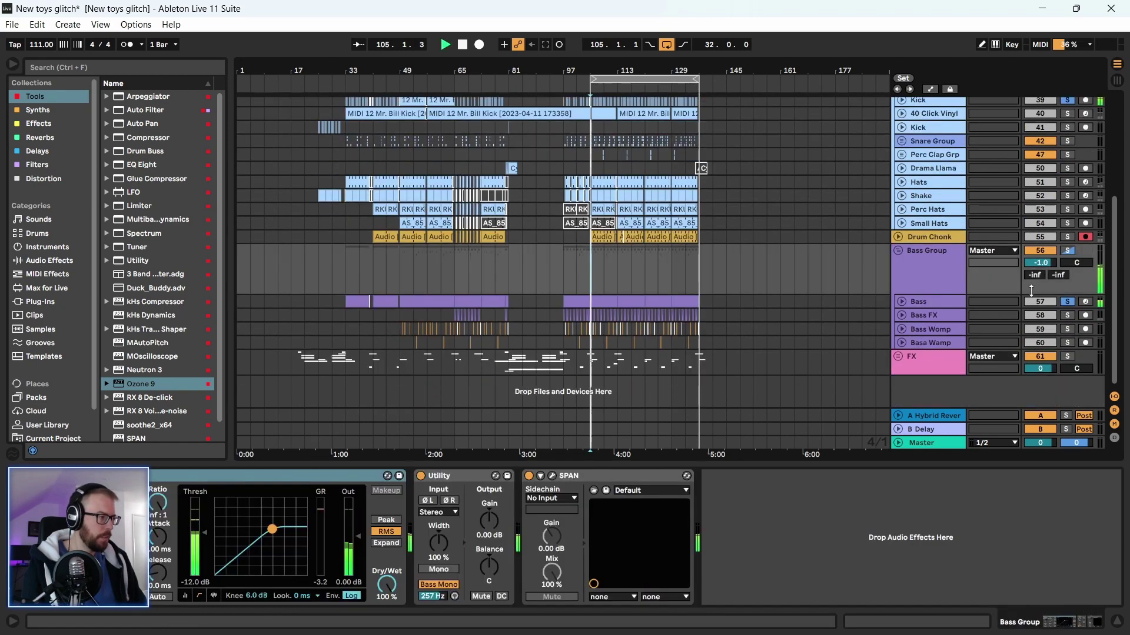
left_click(1068, 301)
left_click_drag(680, 72, 500, 200)
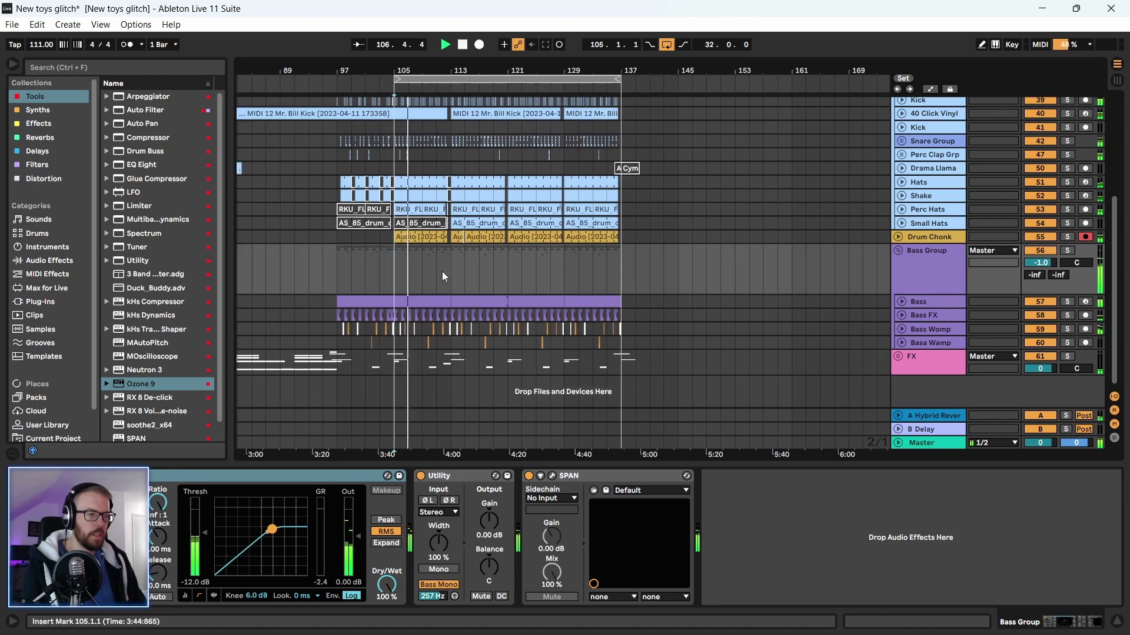
Stop playback, unfold the Bass track and show the end of its device chain
left_click(903, 301)
scroll(811, 329, "down", 2)
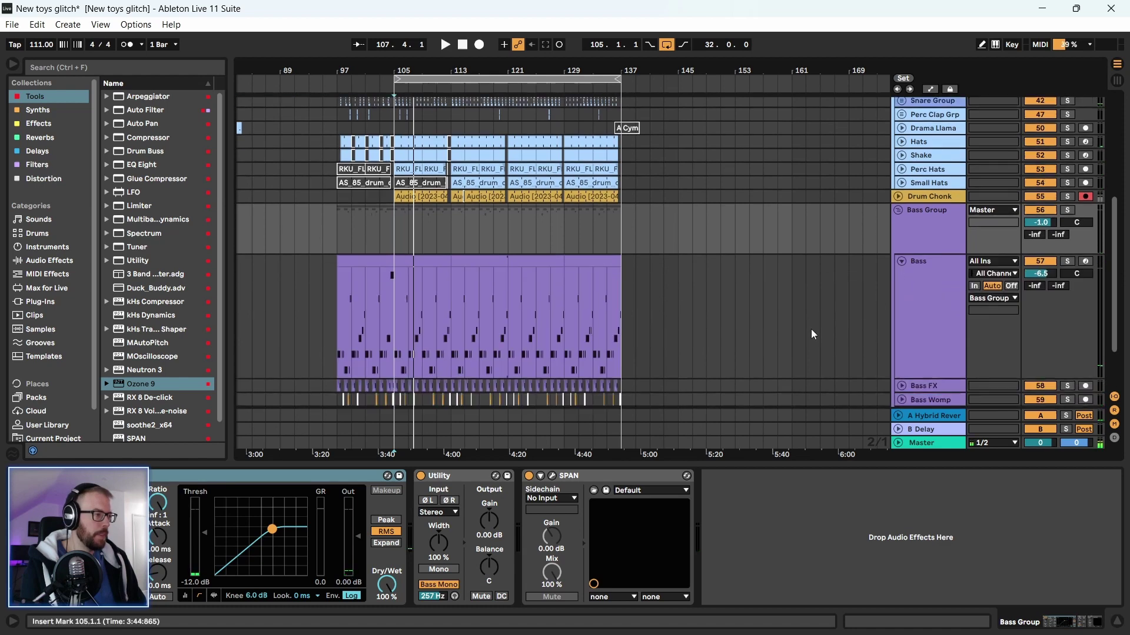
left_click(915, 282)
scroll(859, 305, "down", 1)
left_click_drag(528, 77, 528, 88)
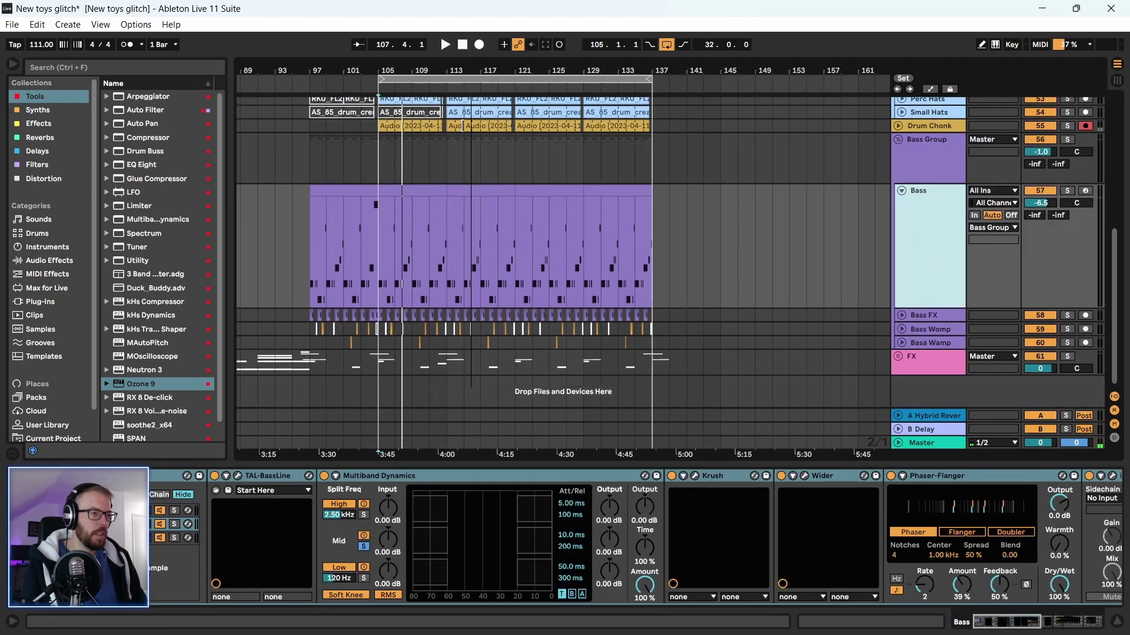
key("space")
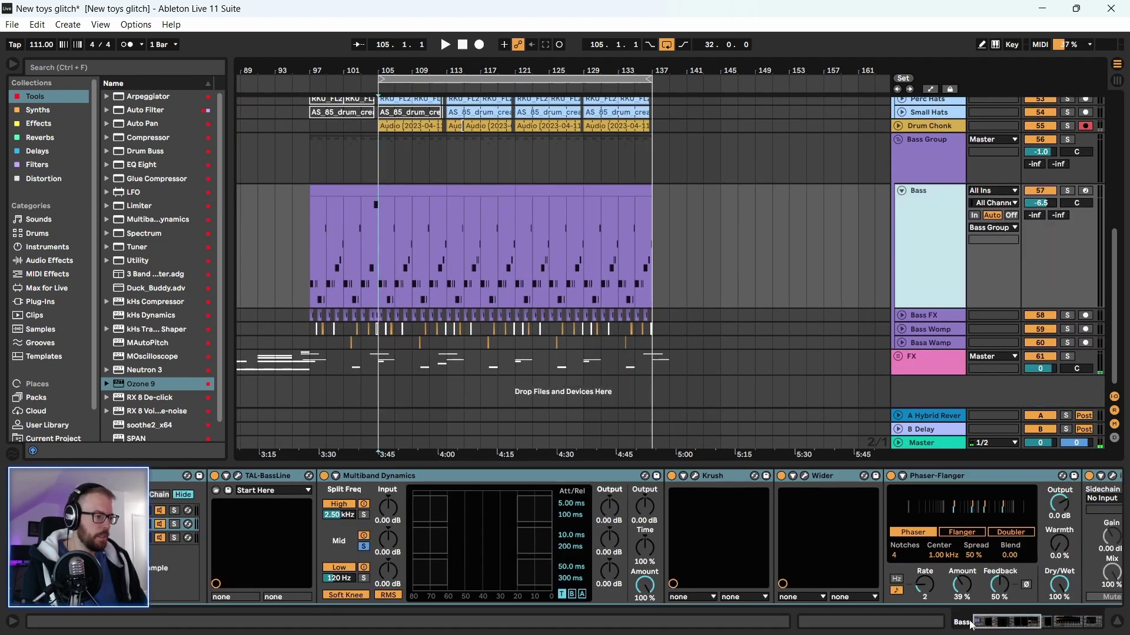
left_click(1004, 624)
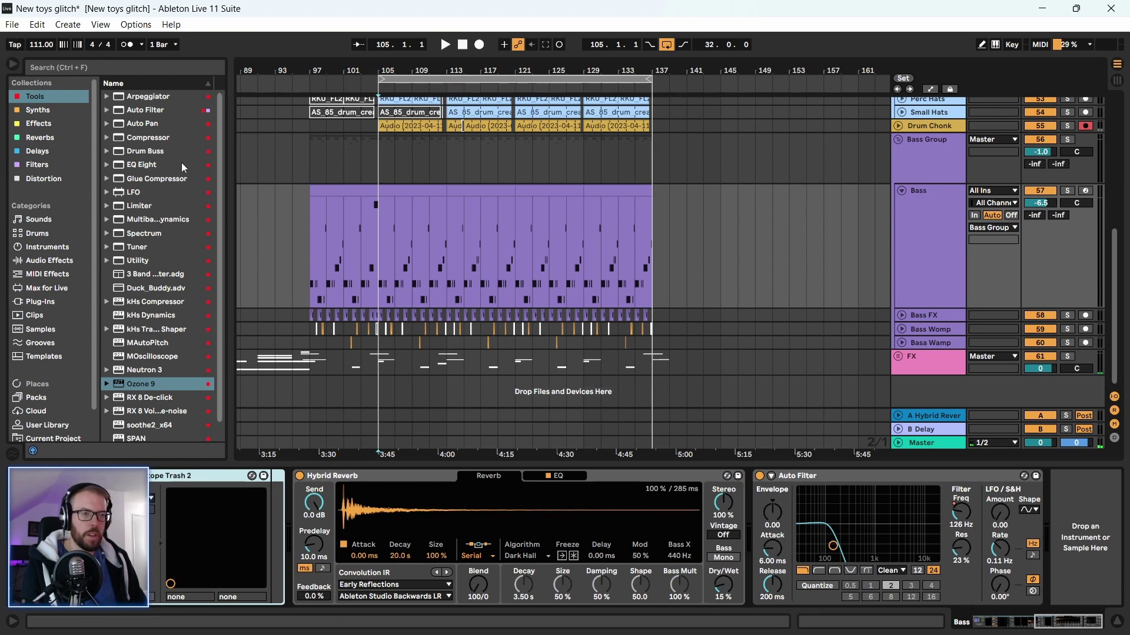
Insert Multiband Dynamics between Hybrid Reverb and Auto Filter on the Bass track, duplicate it, and play the loop
left_click(143, 223)
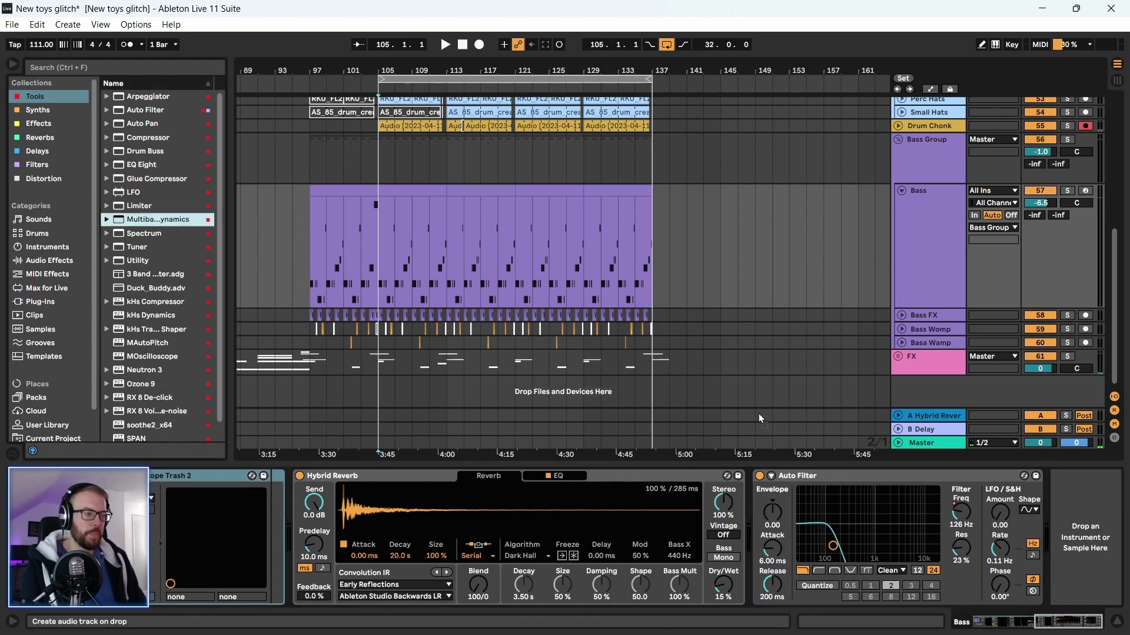
left_click_drag(765, 515, 765, 515)
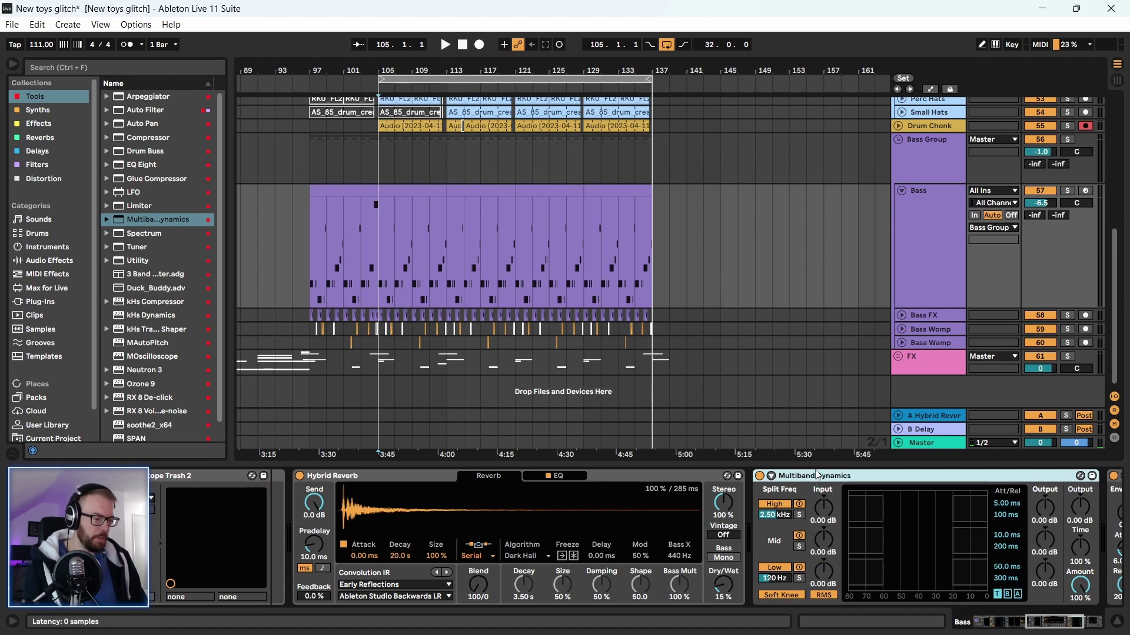
key("ctrl+d")
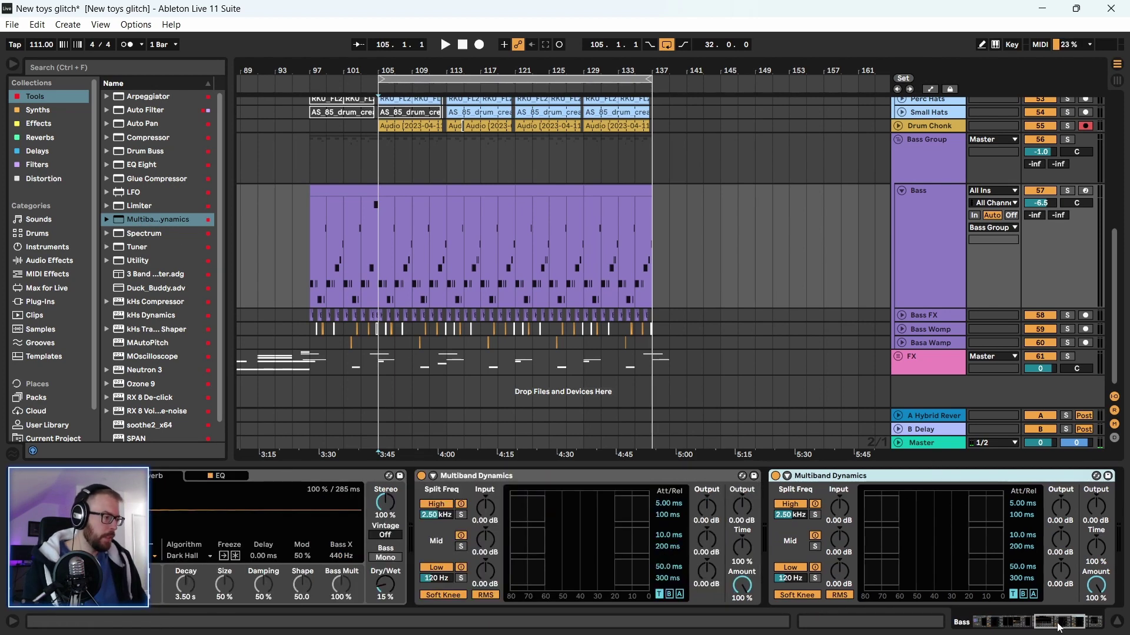
left_click_drag(1058, 627, 1049, 626)
key("space")
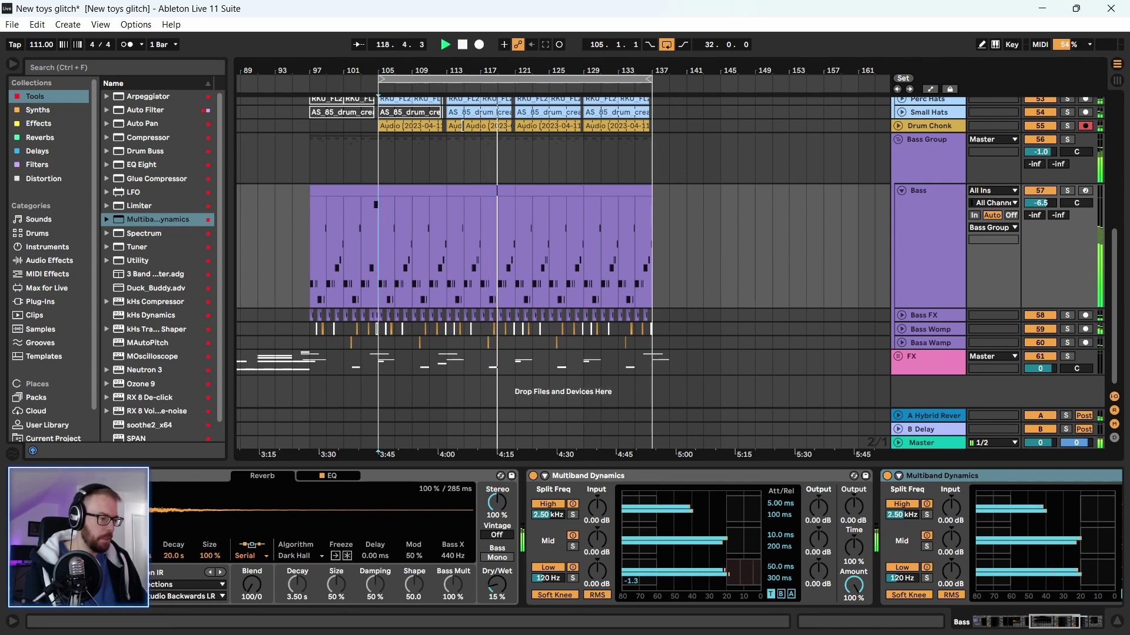
Stop playback and move both Multiband Dynamics devices from the Bass track to the end of the Bass Group's chain
left_click_drag(1027, 631, 1047, 632)
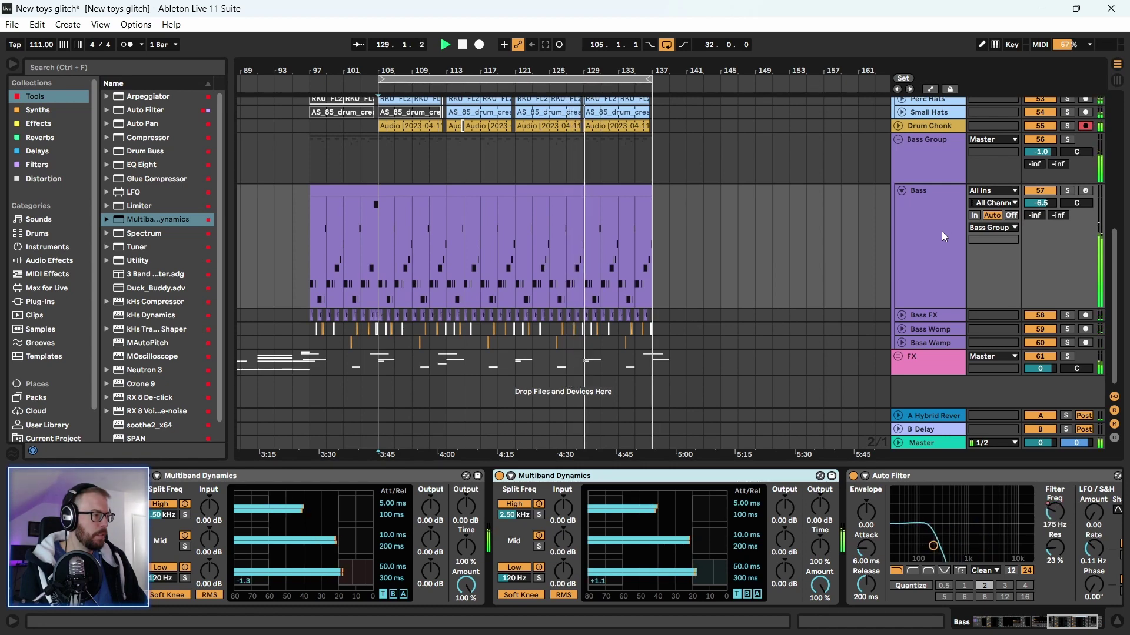
left_click(935, 155)
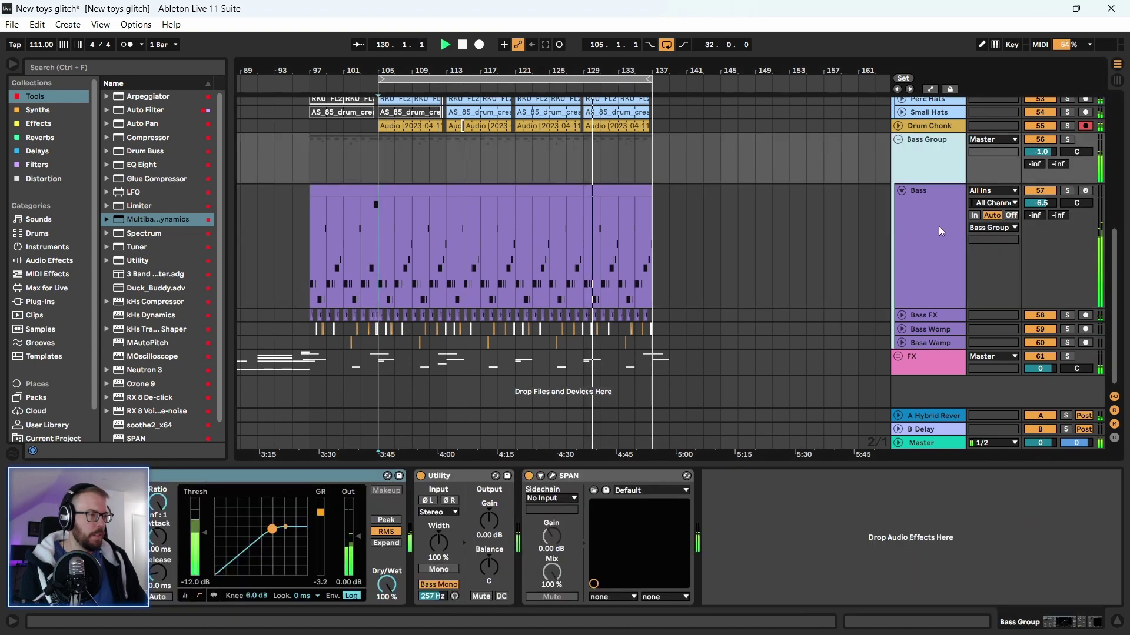
left_click(939, 242)
key("space")
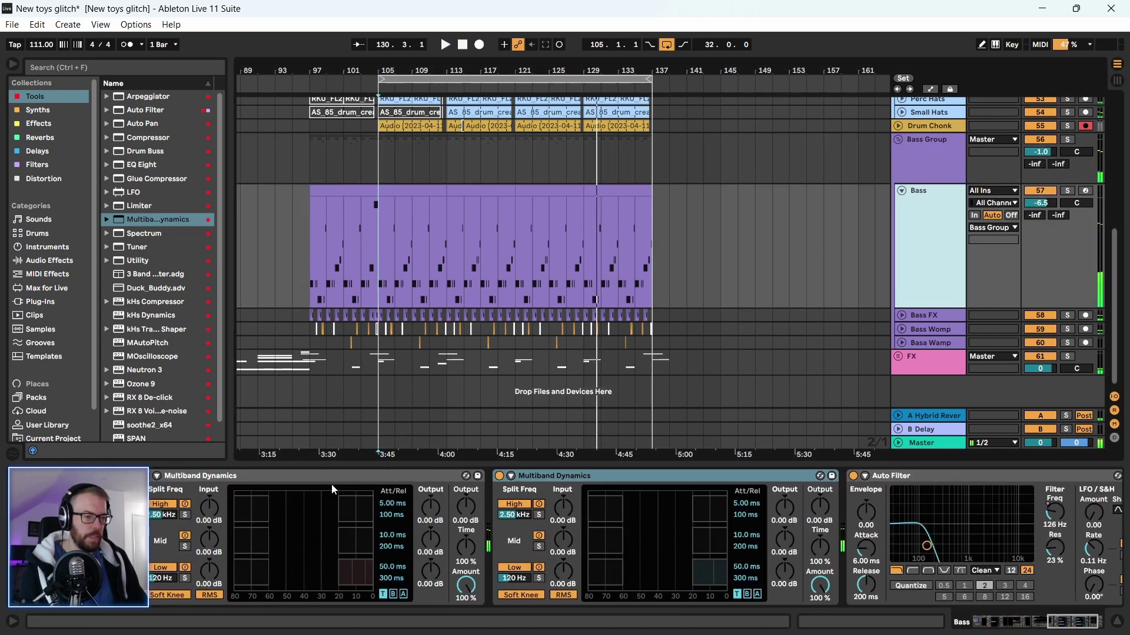
left_click(325, 478)
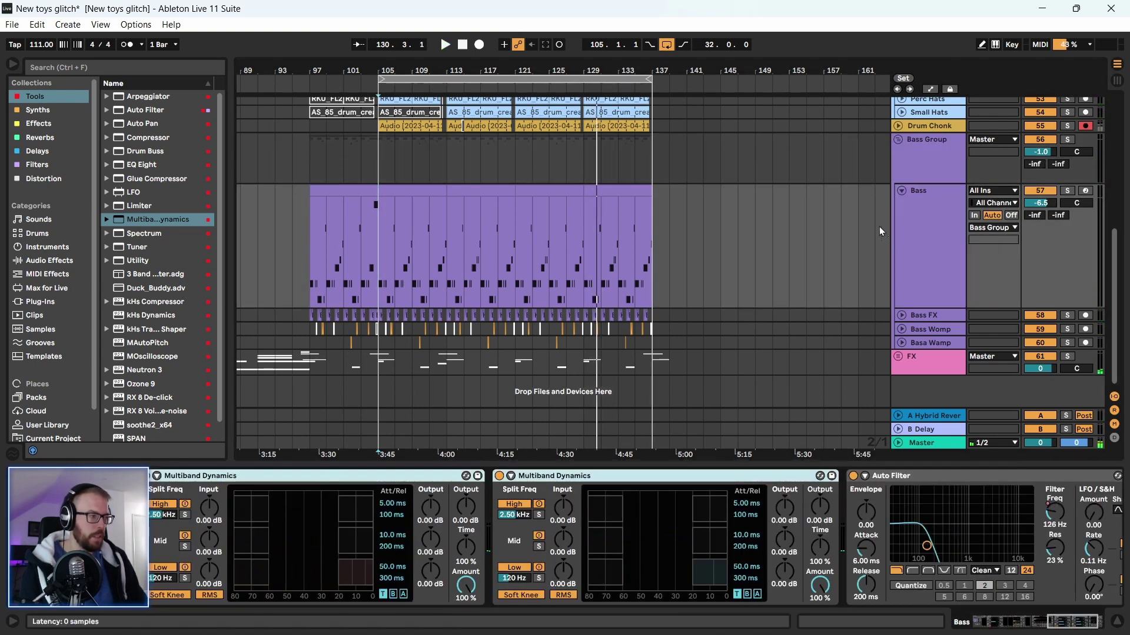
left_click(946, 159)
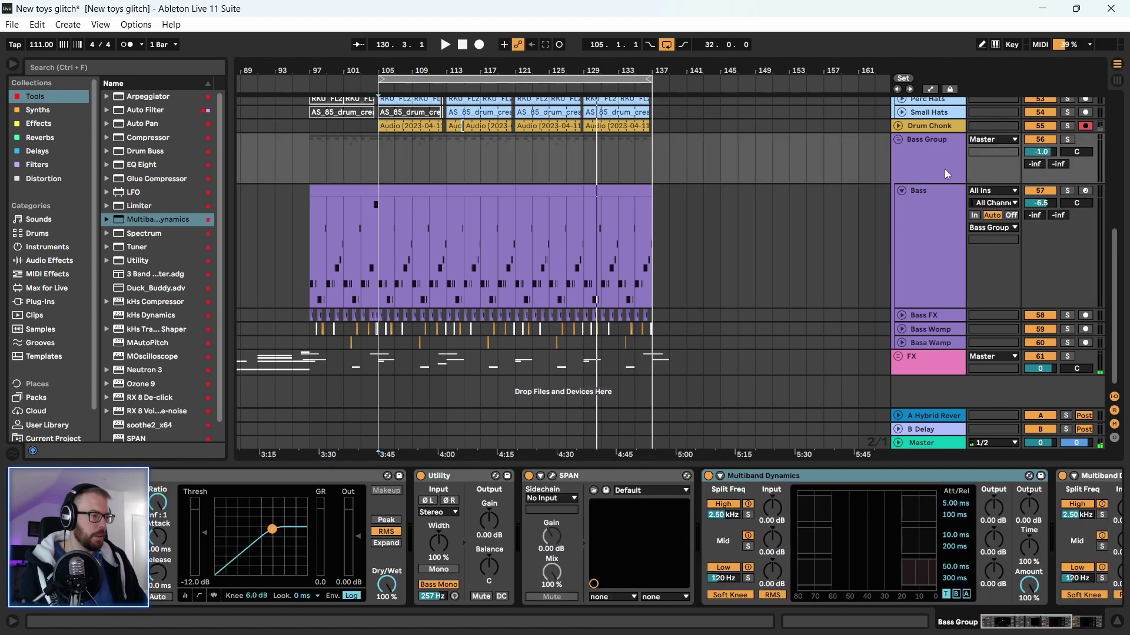
Delete SPAN from the Bass Group's chain and place both Multiband Dynamics devices in front of Utility
left_click(1016, 624)
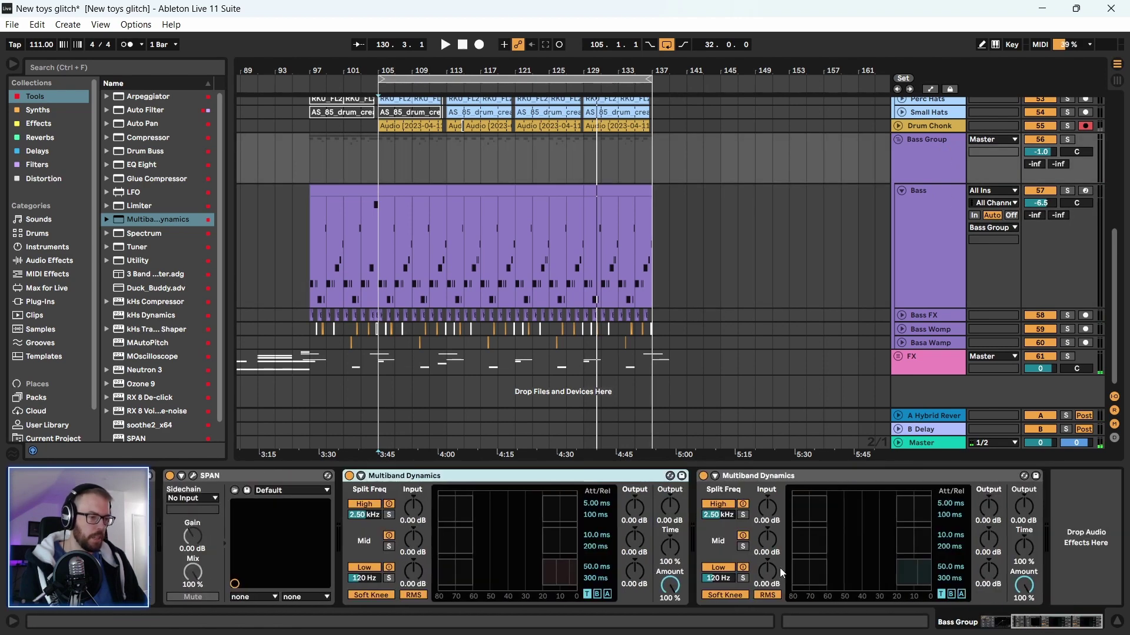
left_click(247, 478)
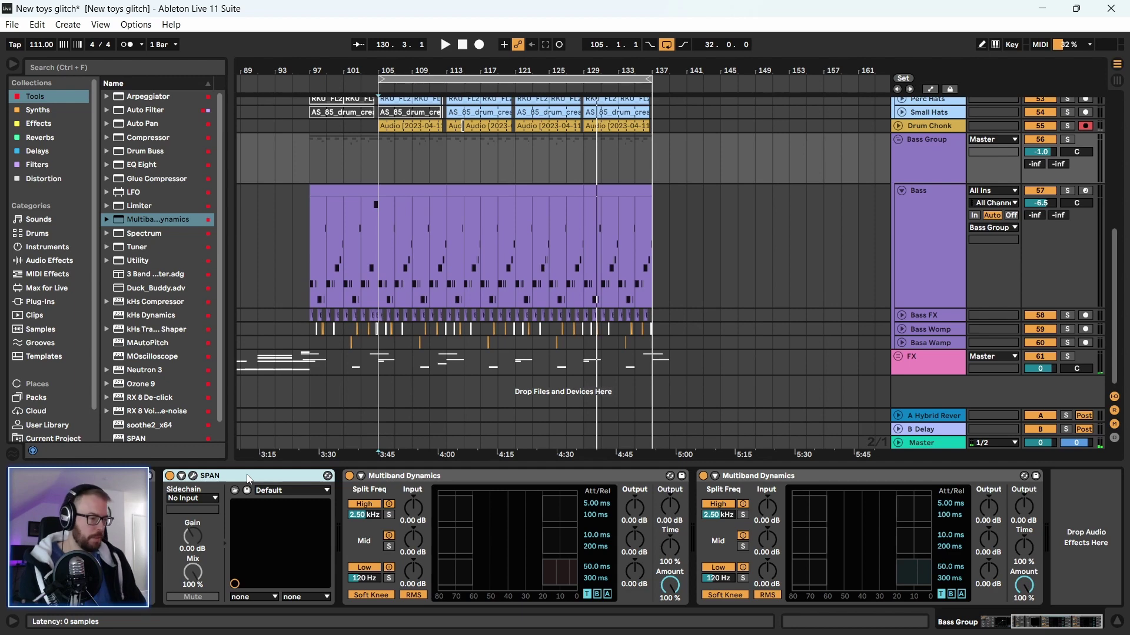
key("Delete")
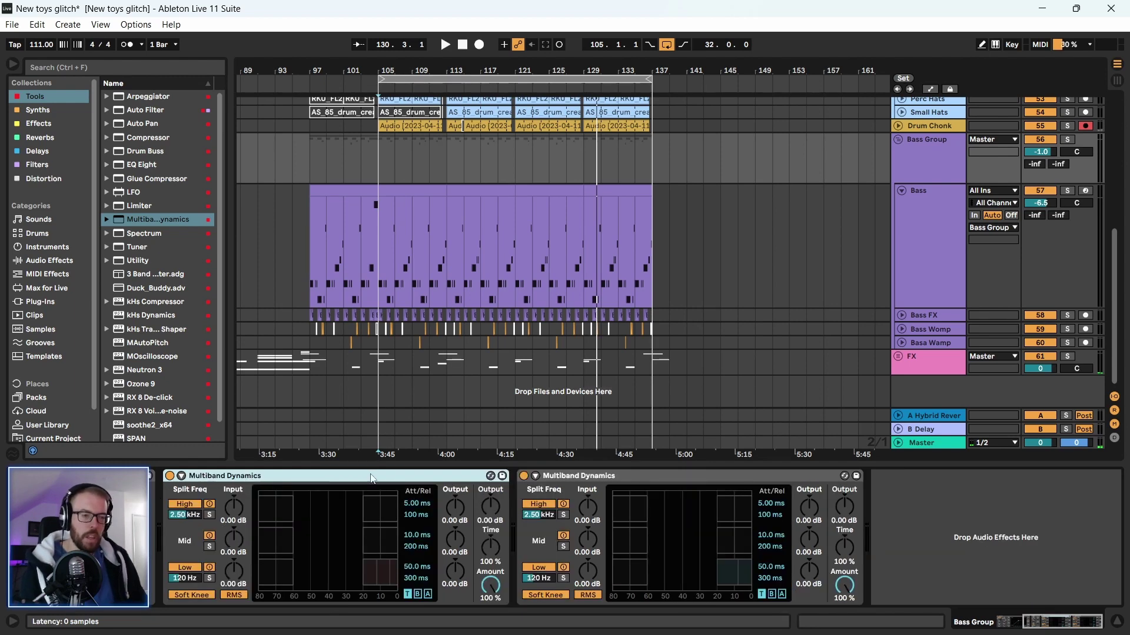
left_click(611, 478)
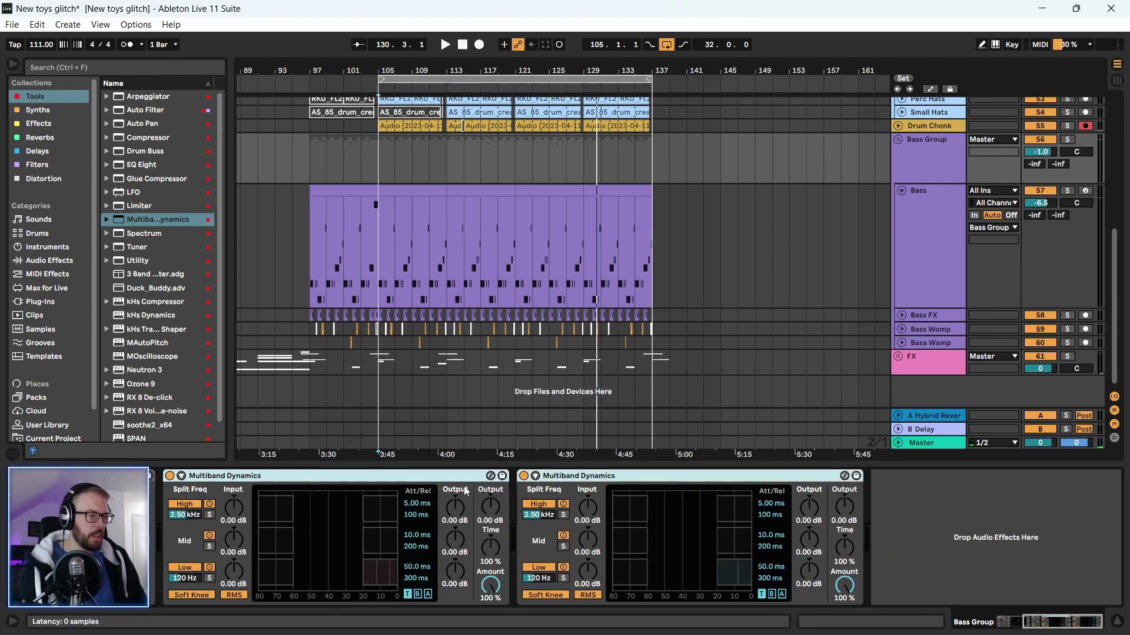
left_click(1012, 631)
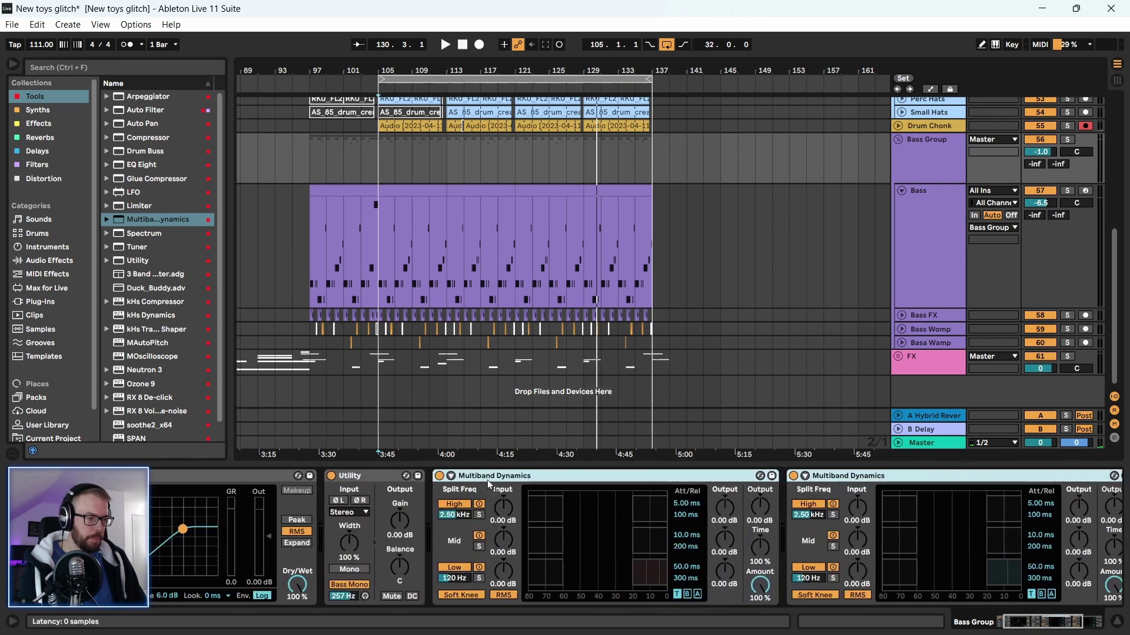
left_click_drag(487, 480, 331, 482)
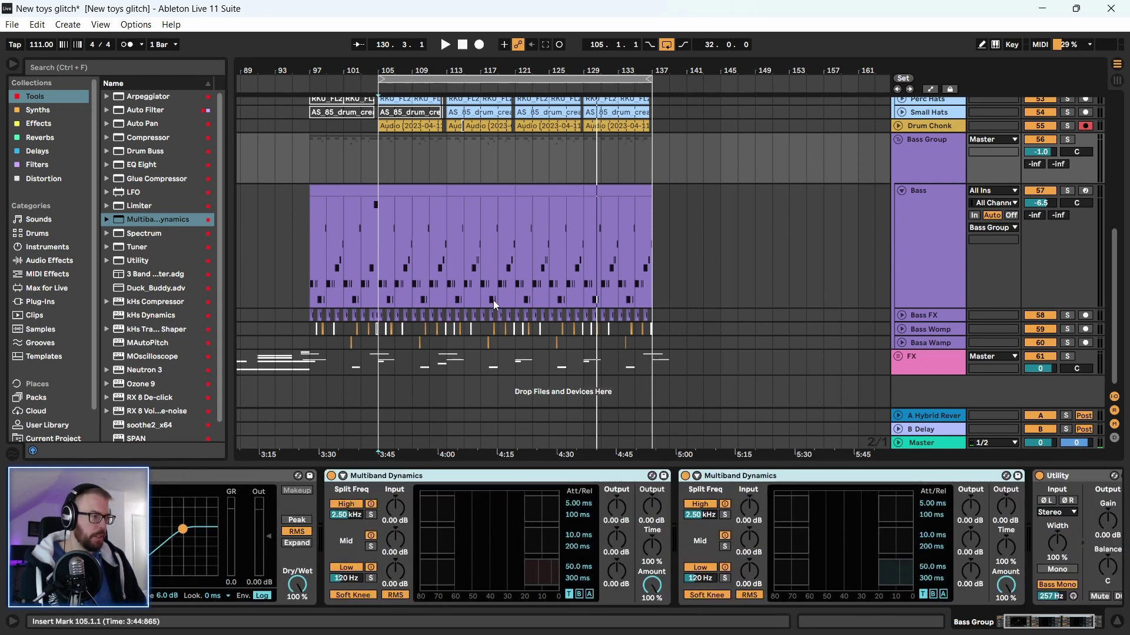
Select the range from bar 105 to bar 137 across the Bass Group and all of its tracks
left_click_drag(382, 334, 665, 356)
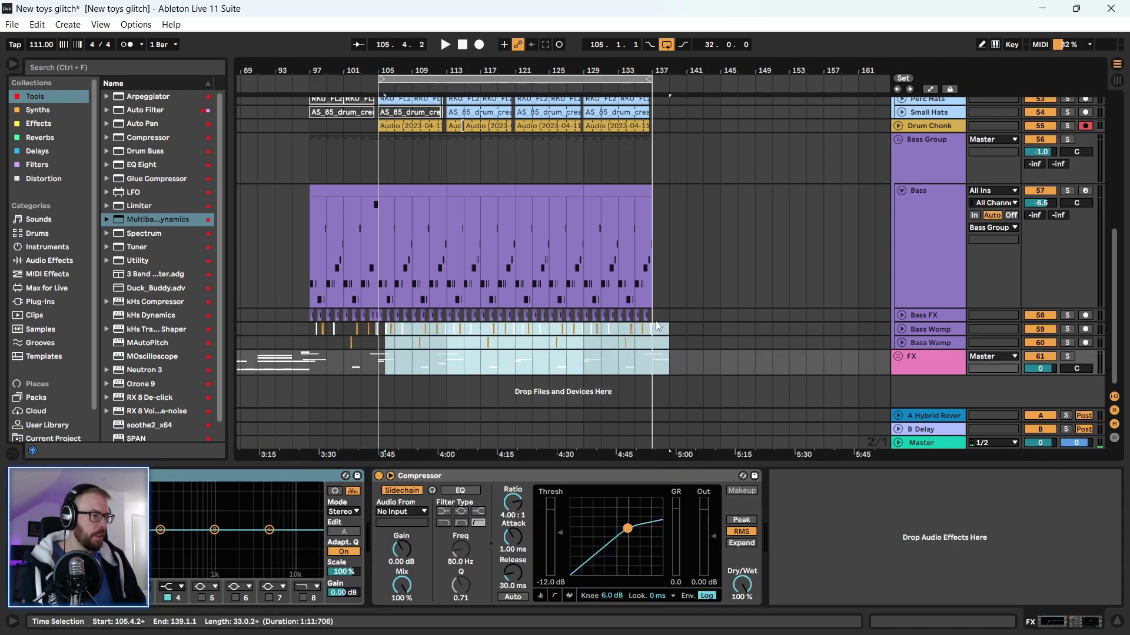
left_click(655, 356)
left_click_drag(598, 321, 373, 308)
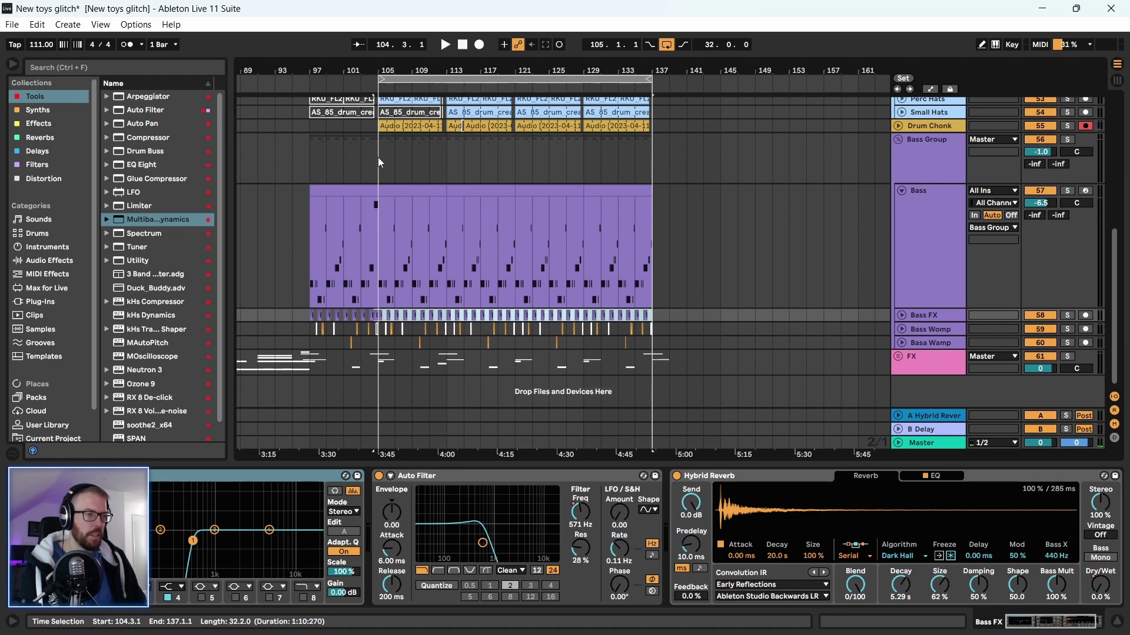
left_click_drag(378, 157, 653, 348)
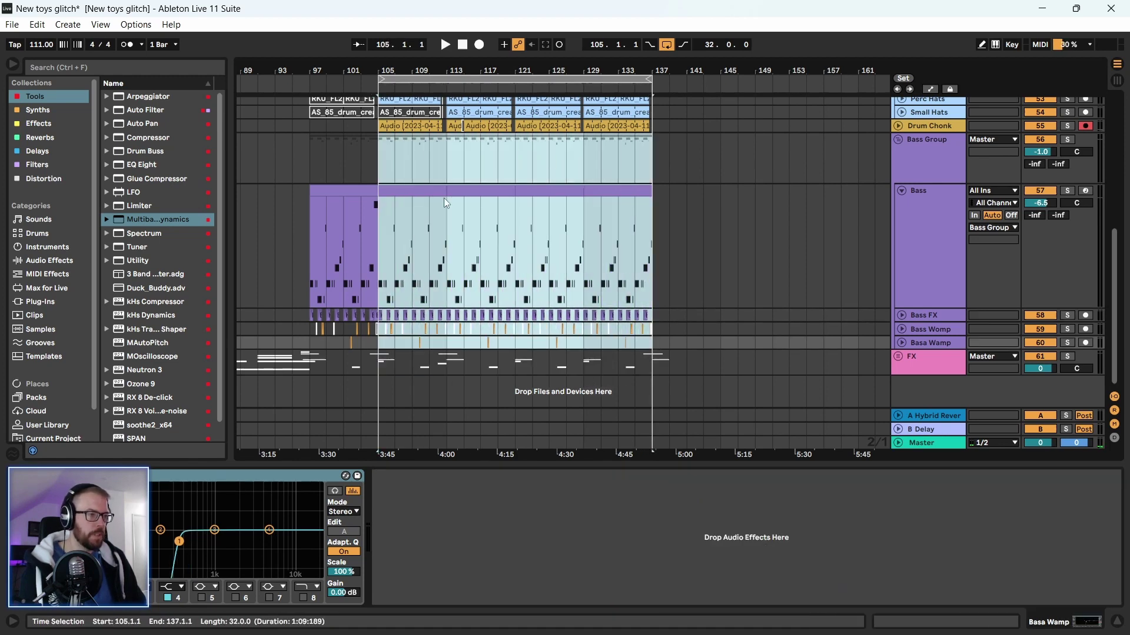
Play the loop and examine the Bass Group's chain from the Compressor through both Multiband Dynamics devices to Utility
left_click(928, 142)
left_click_drag(1039, 625, 1046, 625)
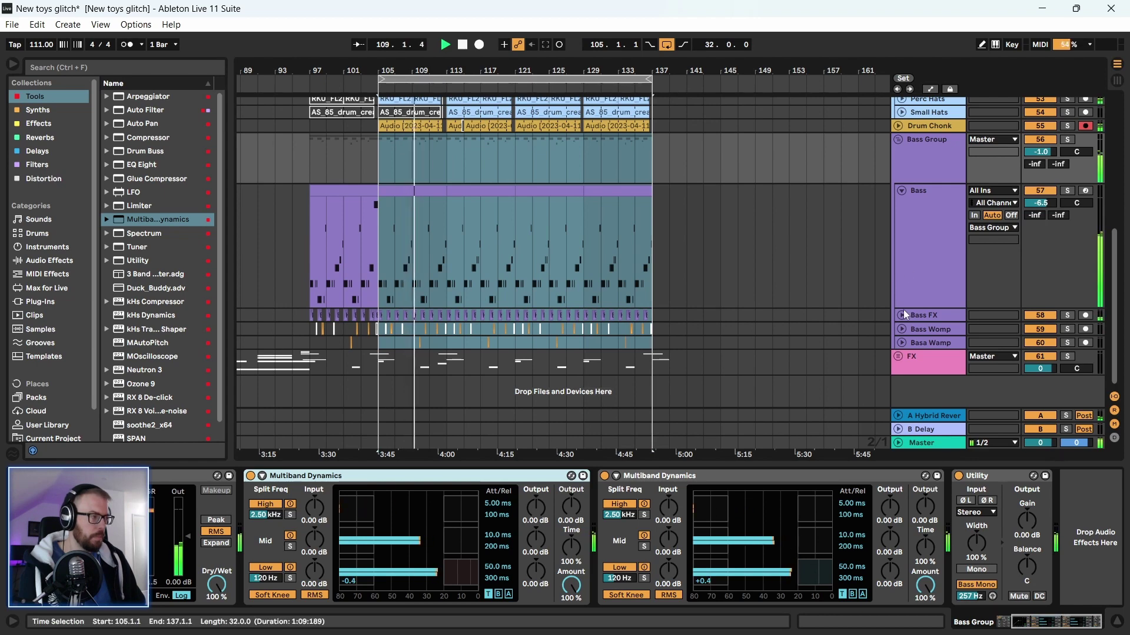
left_click(933, 154)
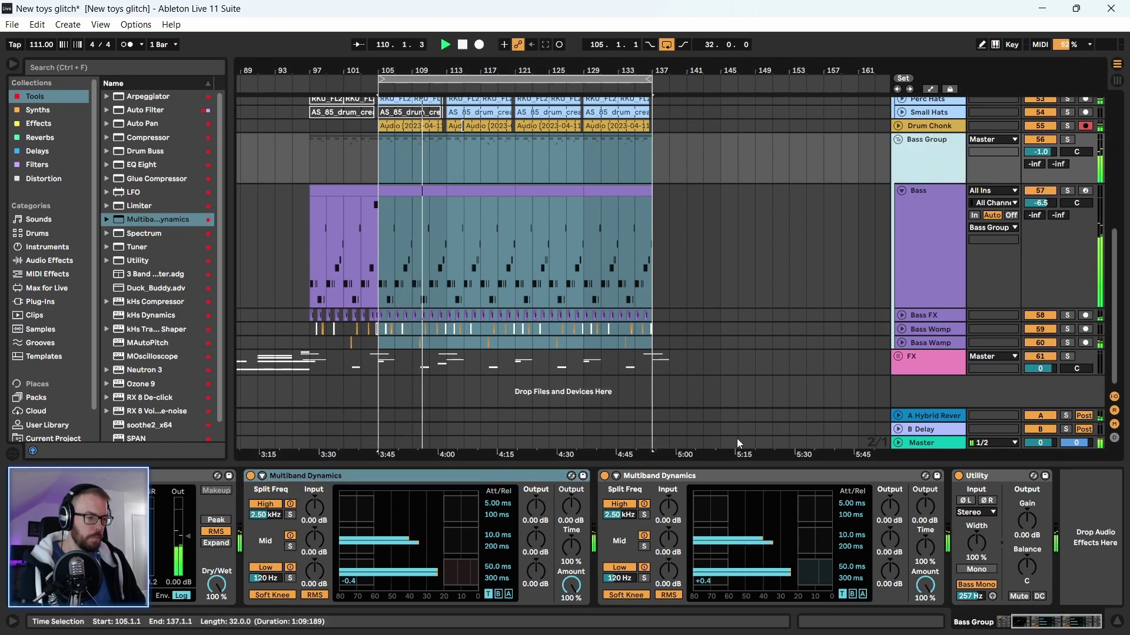
left_click(991, 630)
left_click_drag(990, 634, 845, 627)
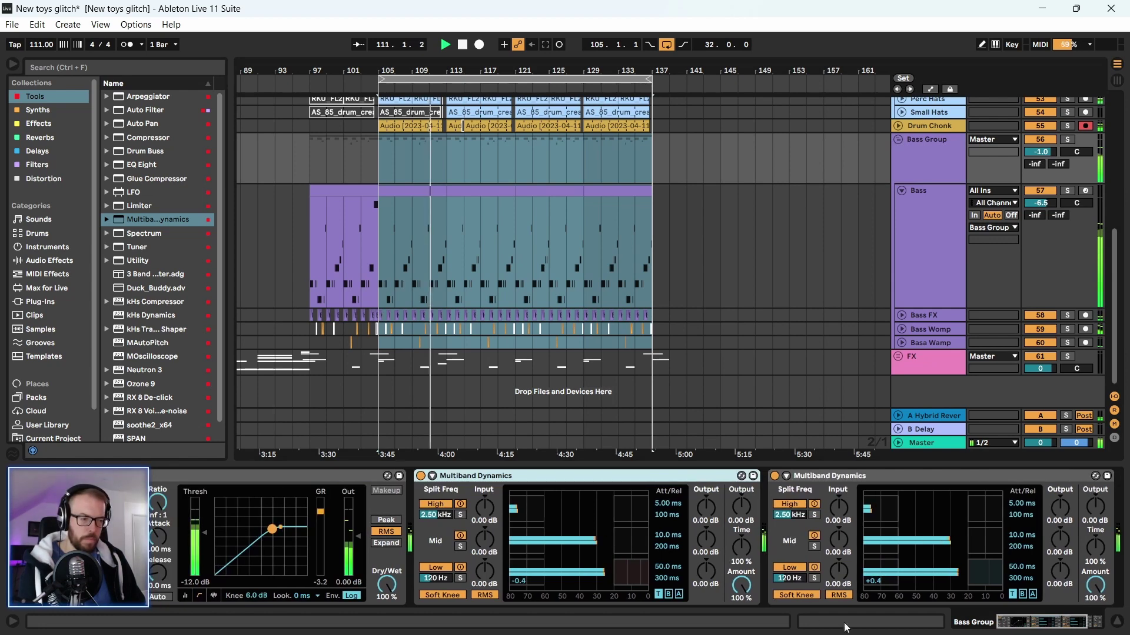
left_click(259, 476)
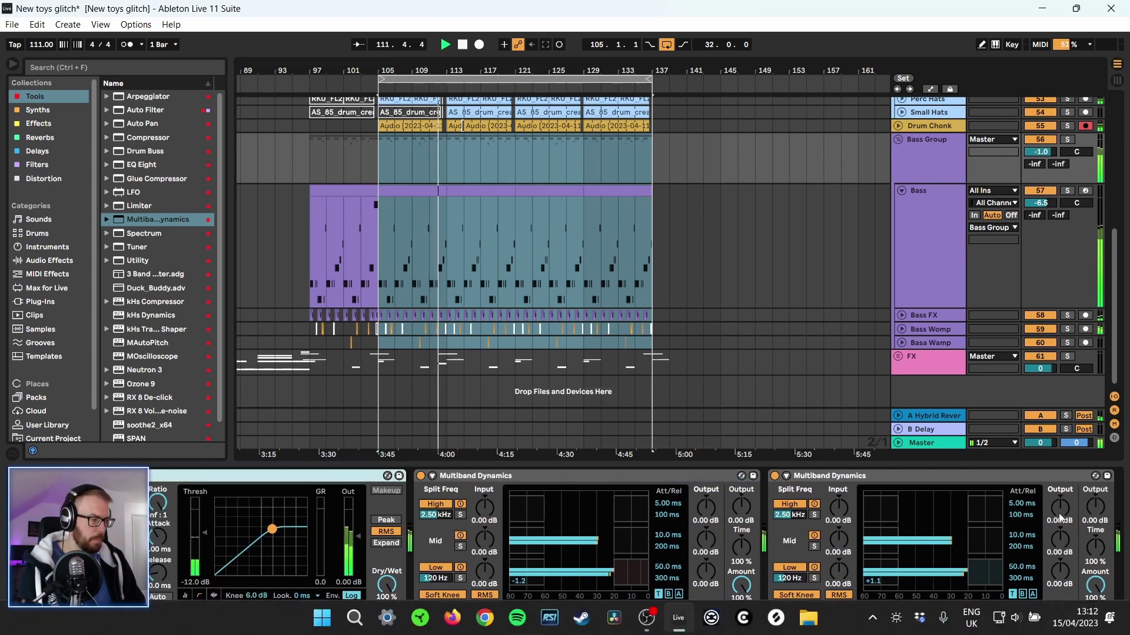
left_click(1062, 629)
left_click_drag(1062, 629, 1072, 631)
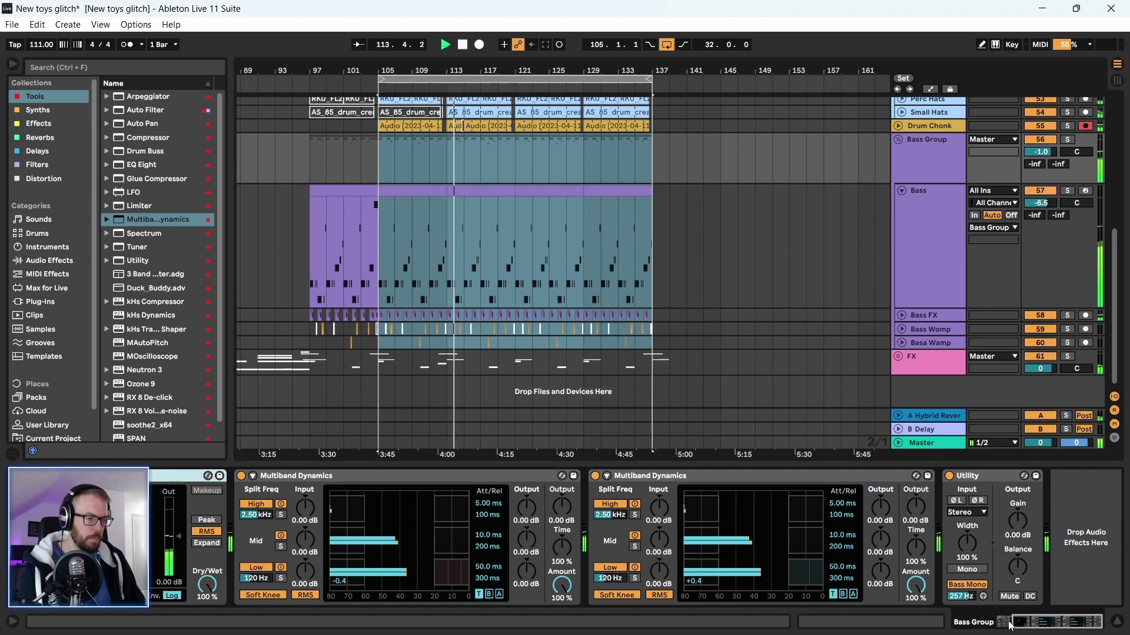
Switch to the Session View mixer and check the levels and device chain of the Drums group
left_click(939, 249)
key("Tab")
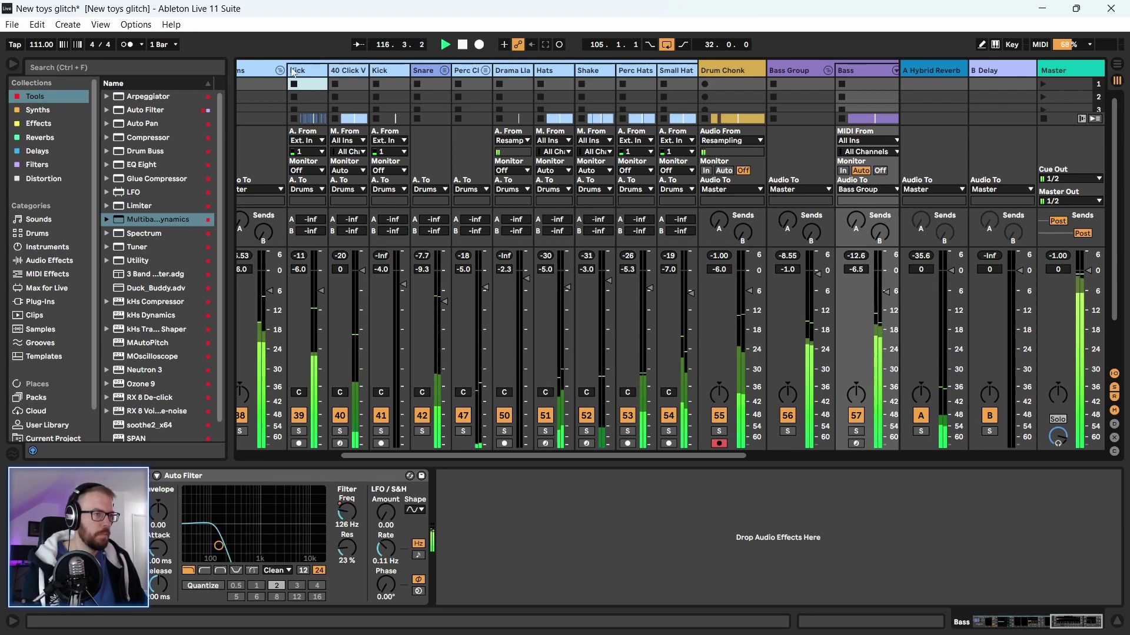
left_click(253, 70)
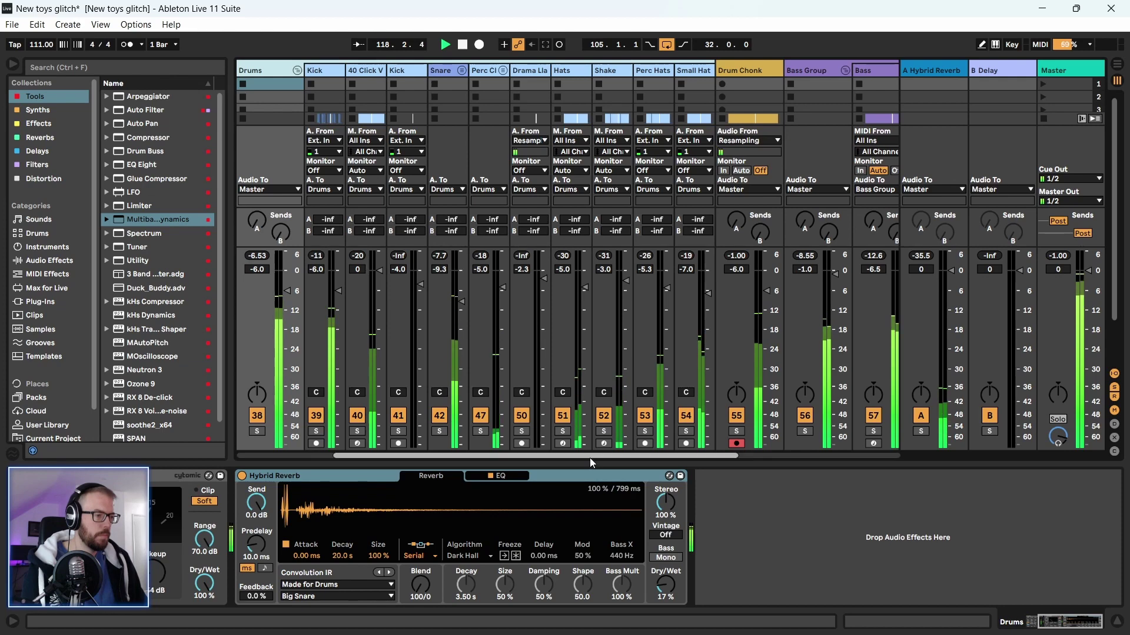
left_click_drag(590, 458, 594, 458)
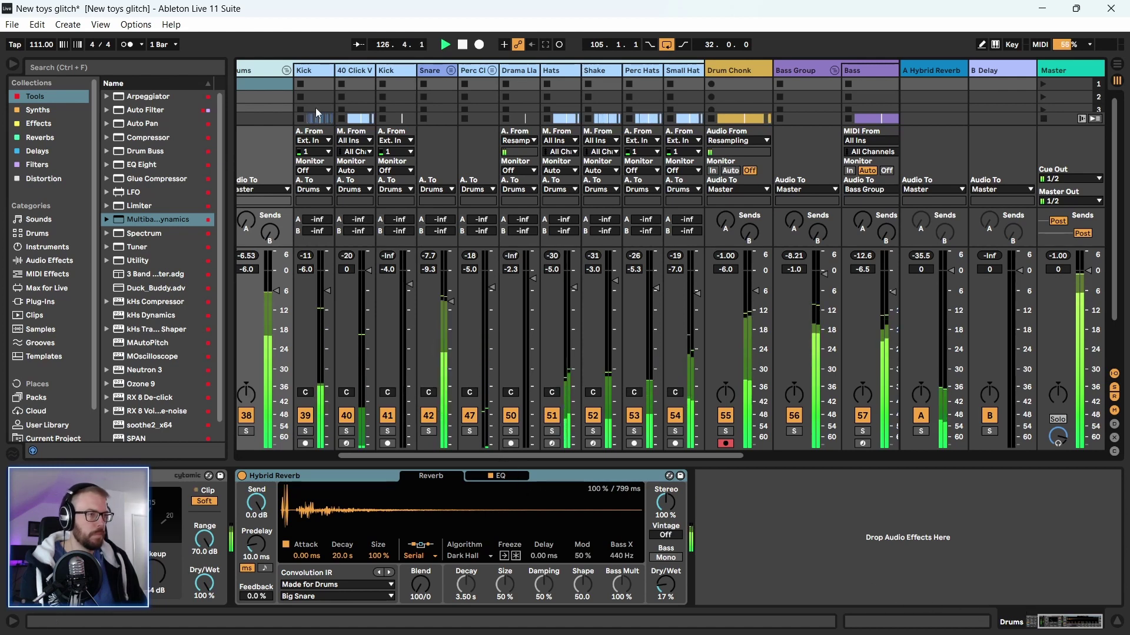
In the Kick track's last EQ Eight, enable band 3 at 190 Hz with a gain of -3.10 dB and a Q of 2.11
left_click(317, 77)
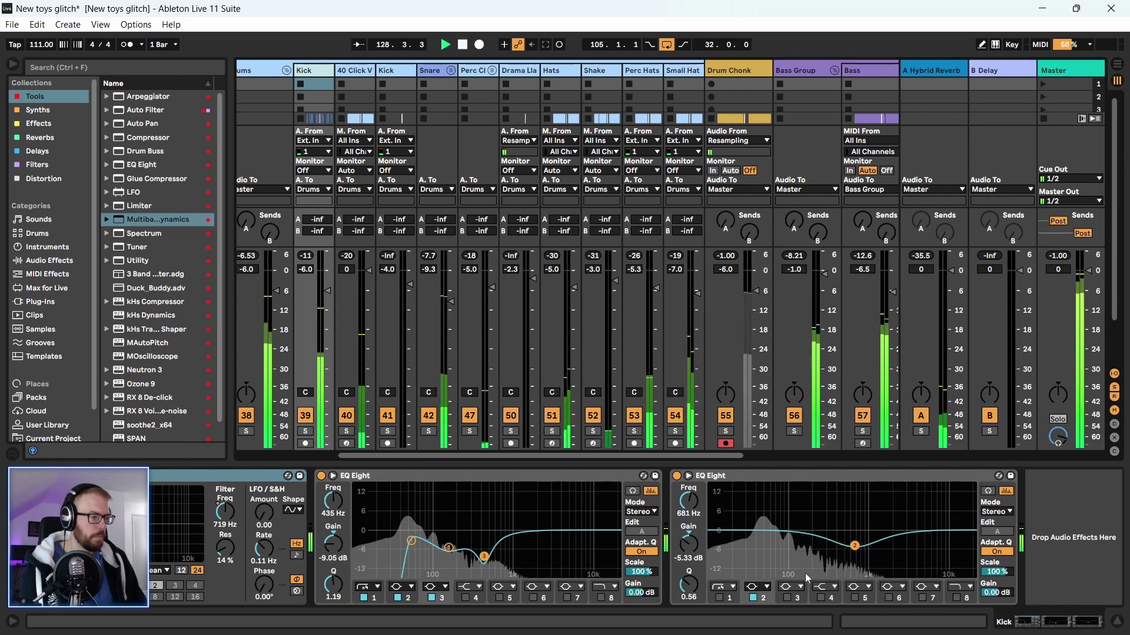
left_click(786, 598)
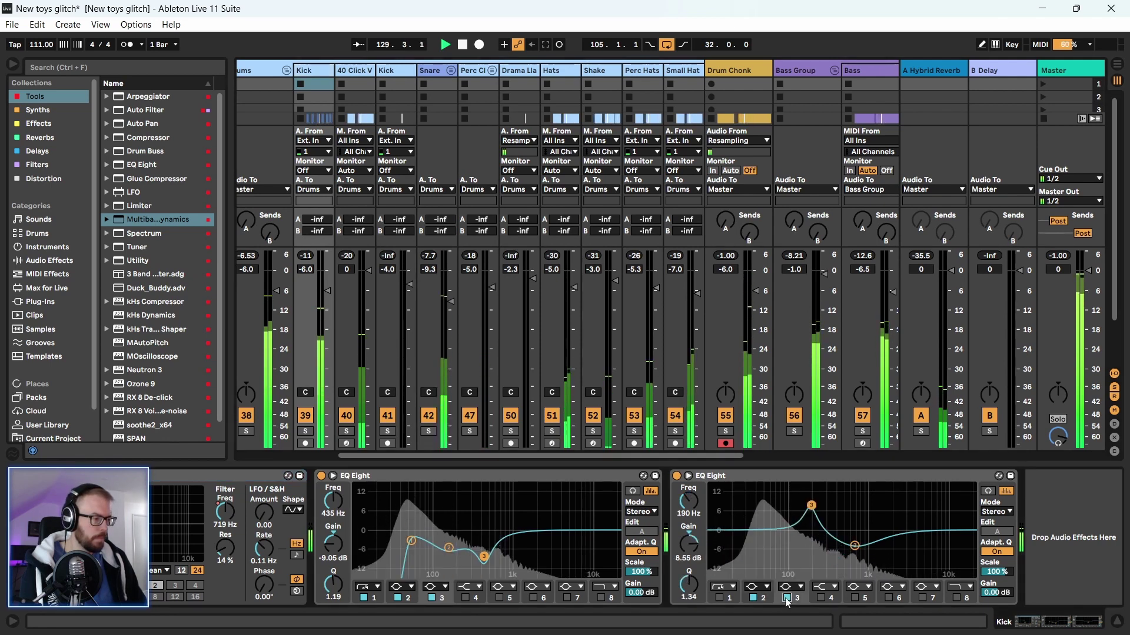
left_click_drag(691, 588, 692, 605)
mouse_move(691, 546)
left_mouse_down()
mouse_move(690, 579)
mouse_move(688, 548)
mouse_move(688, 579)
mouse_move(688, 562)
left_mouse_up()
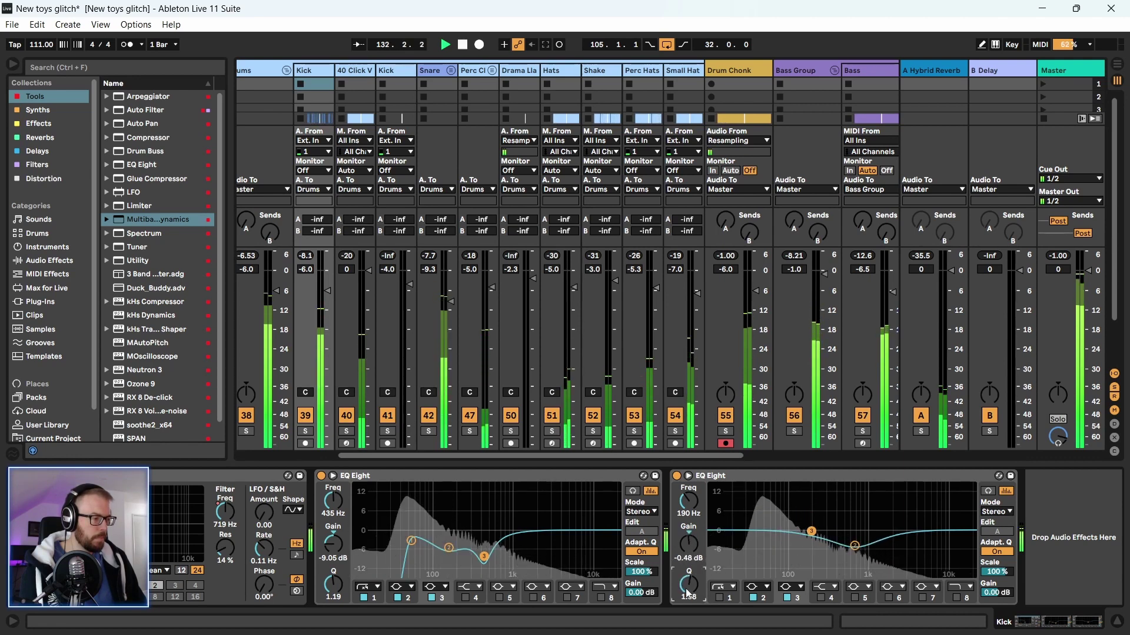
left_click_drag(812, 532, 811, 536)
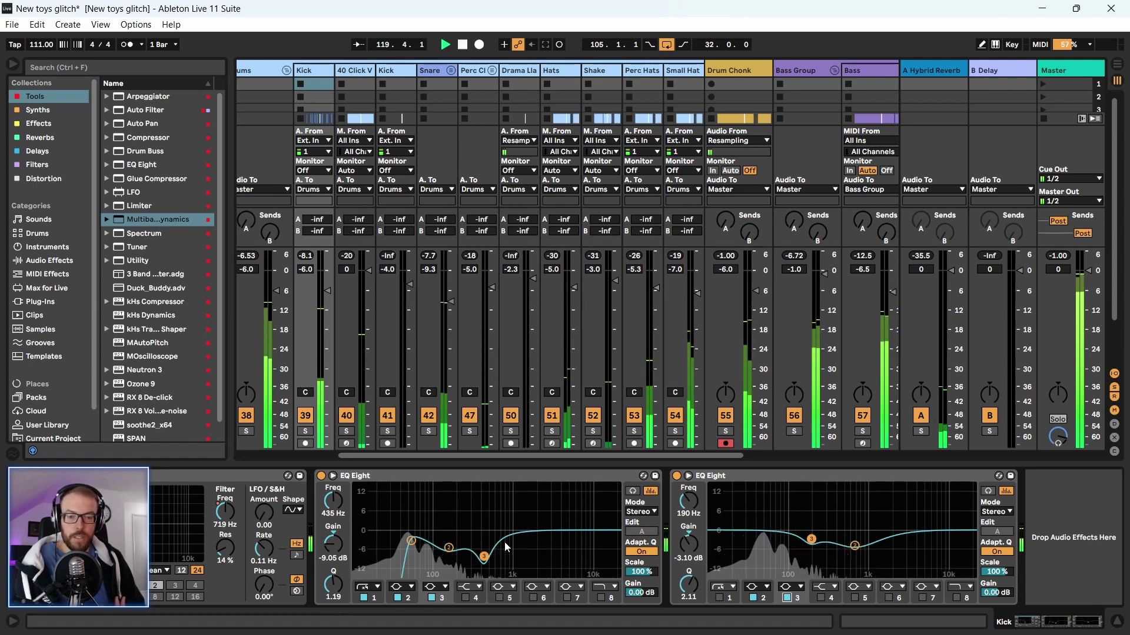
left_click(803, 475)
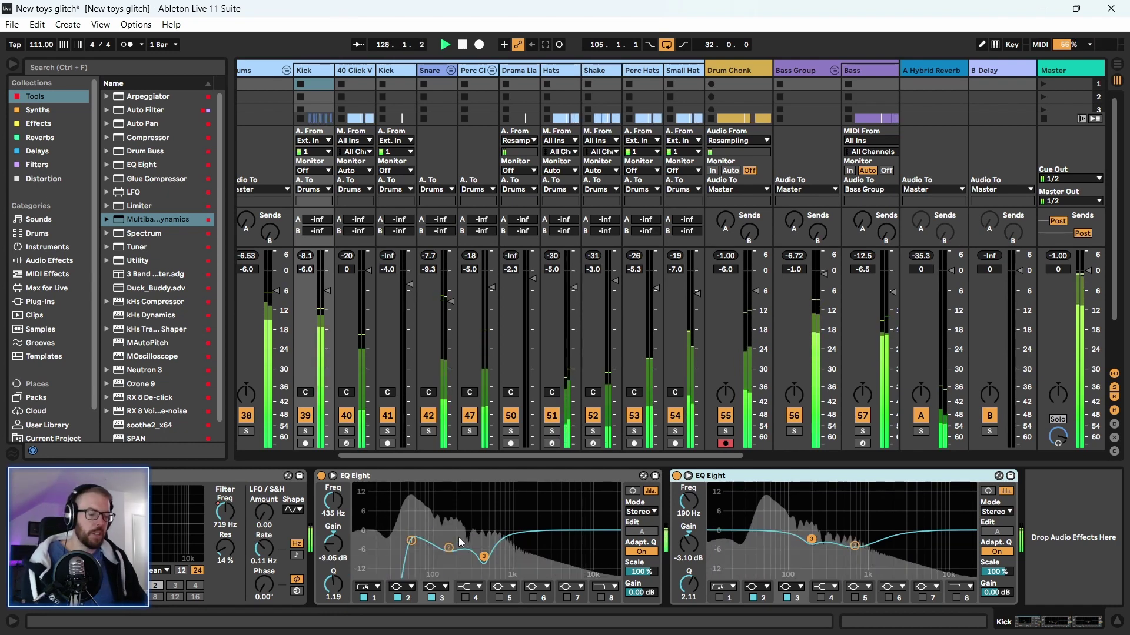
Stop playback and return to the Arrangement View with the Bass track selected and the timeline zoomed out
key("Tab")
left_click(925, 225)
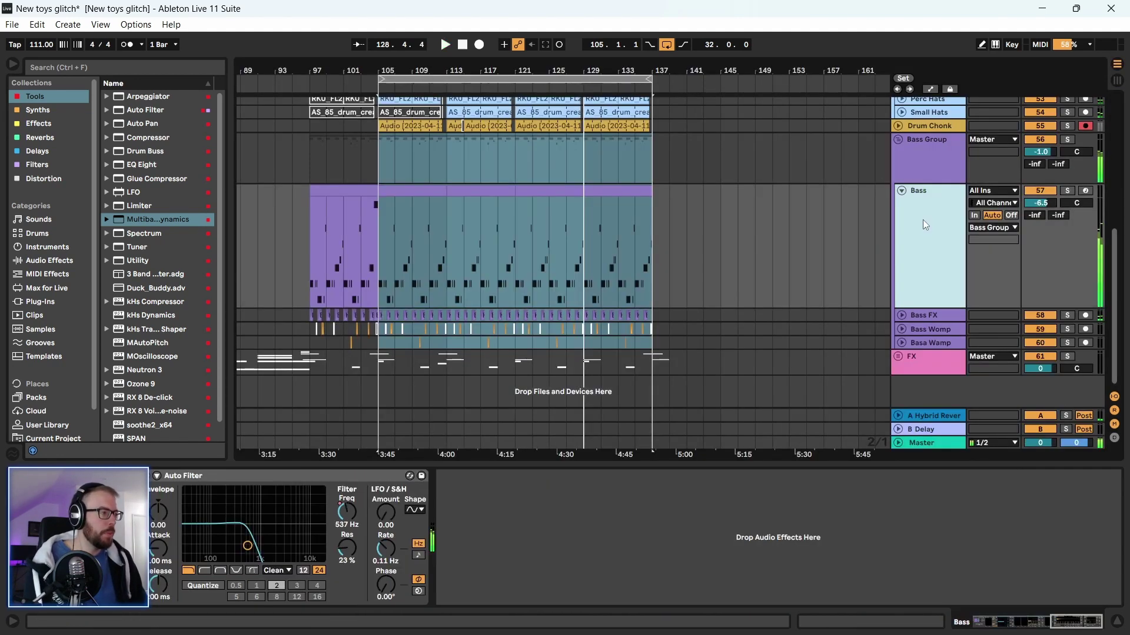
key("minus")
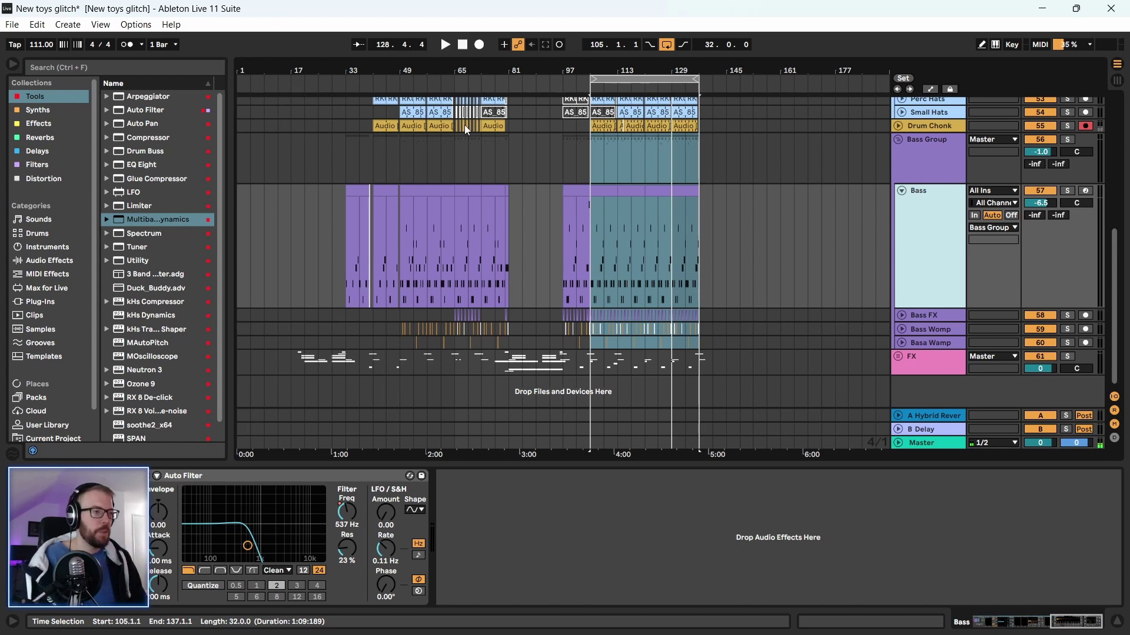
Select bars 49 to 137 across the Bass Womp, Bass Wamp and FX tracks and save the set
left_click(404, 315)
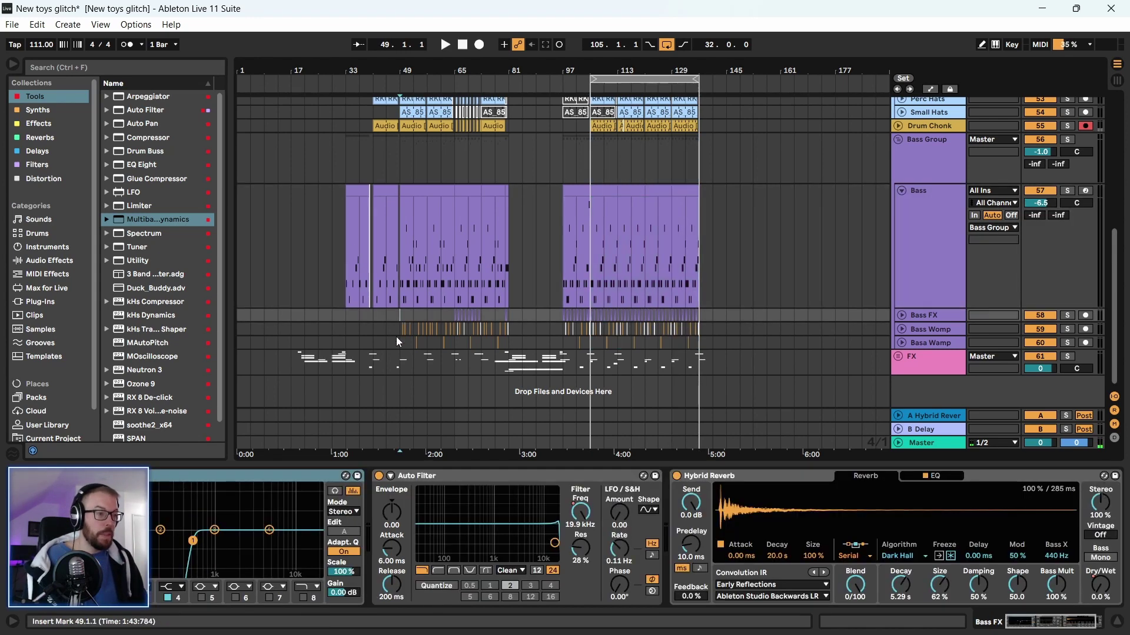
left_click_drag(399, 331, 701, 365)
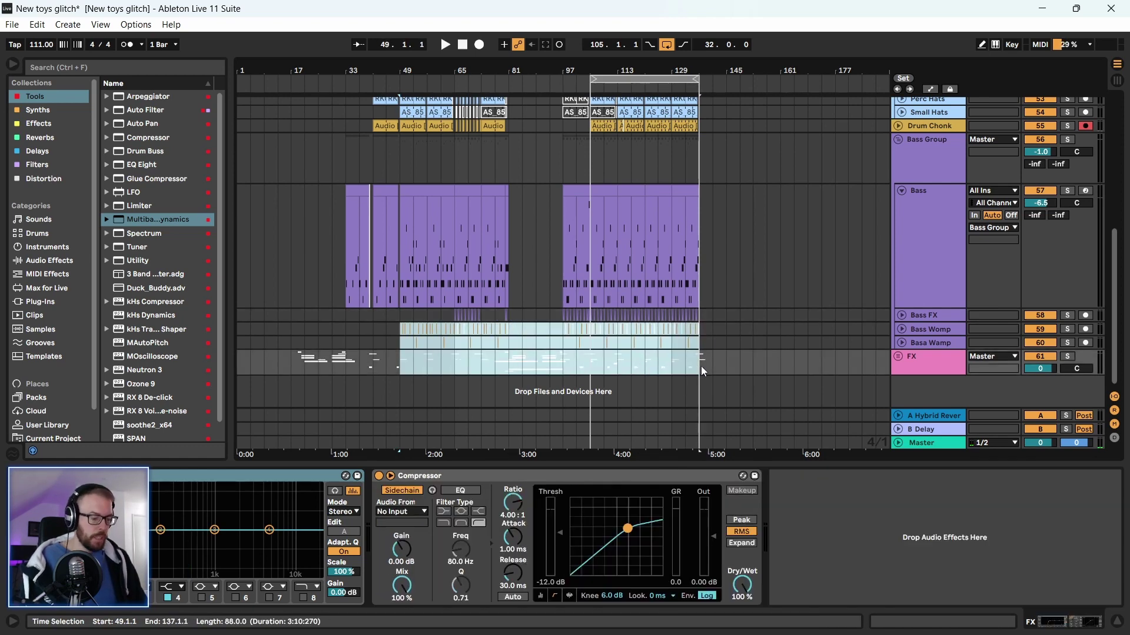
key("ctrl+s")
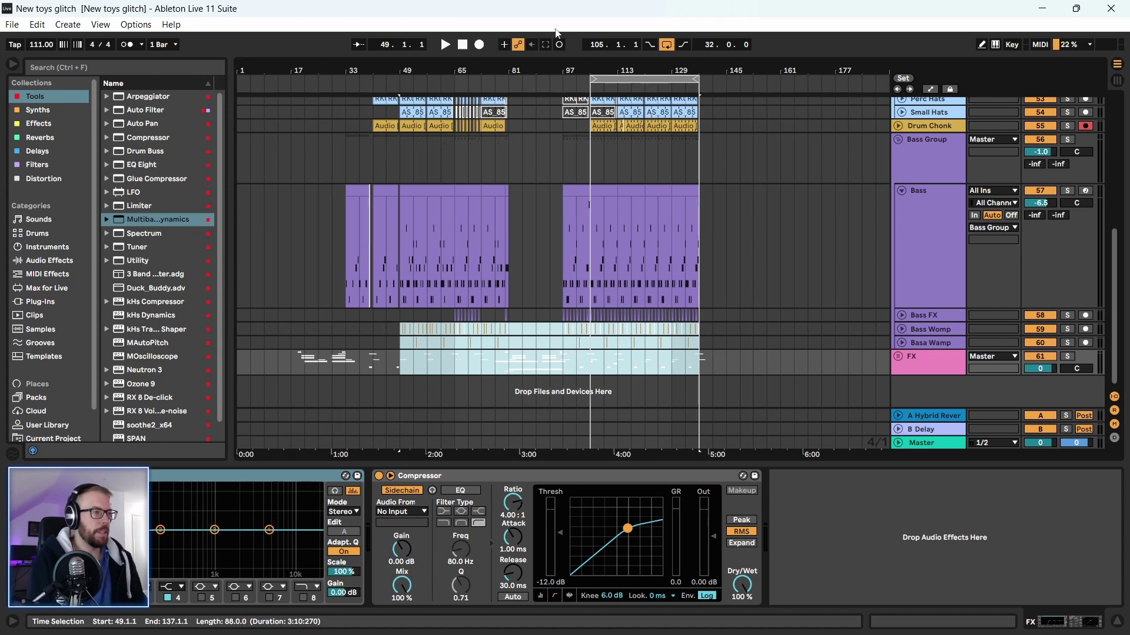
Collapse the Bass Group and the Drums group in the arrangement
scroll(900, 227, "up", 4)
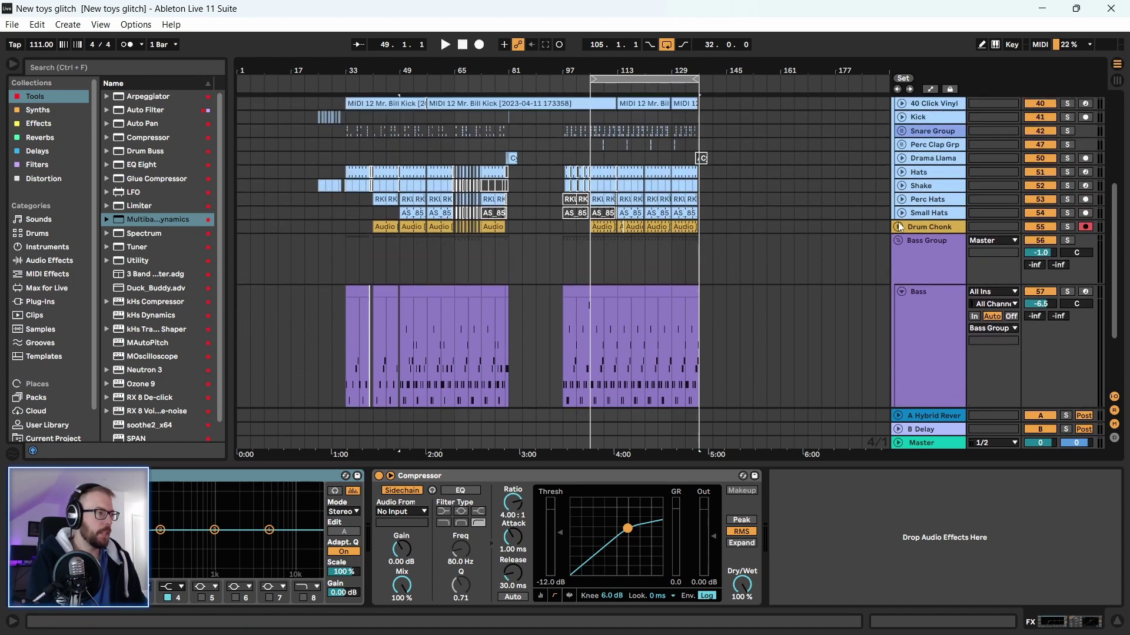
left_click(898, 235)
left_click(898, 240)
scroll(914, 196, "up", 4)
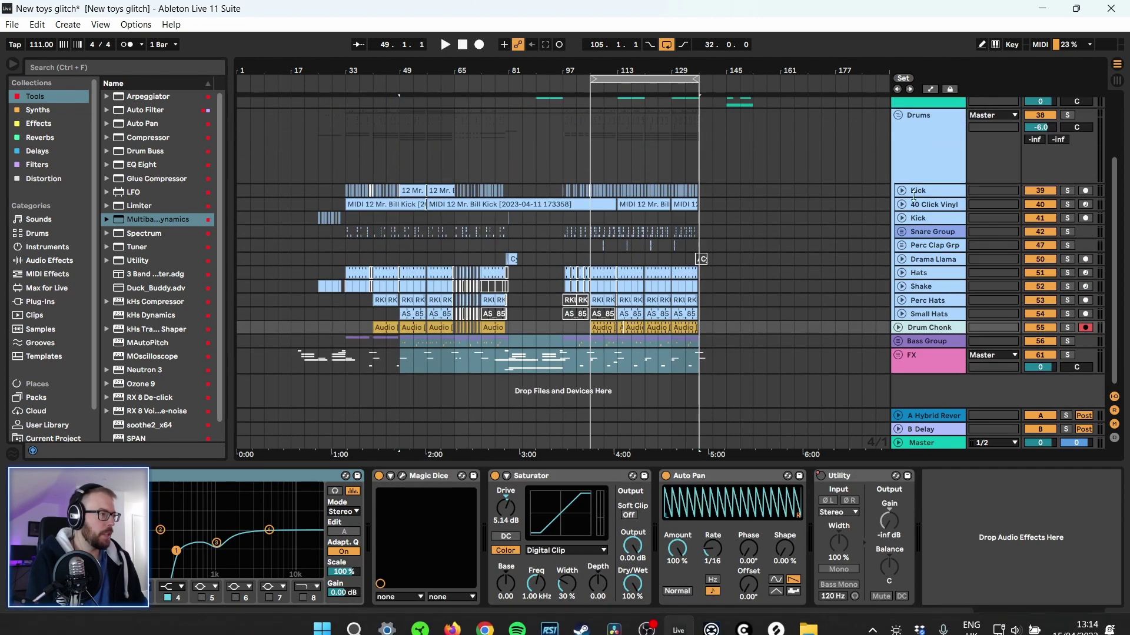
scroll(914, 196, "up", 3)
left_click(899, 174)
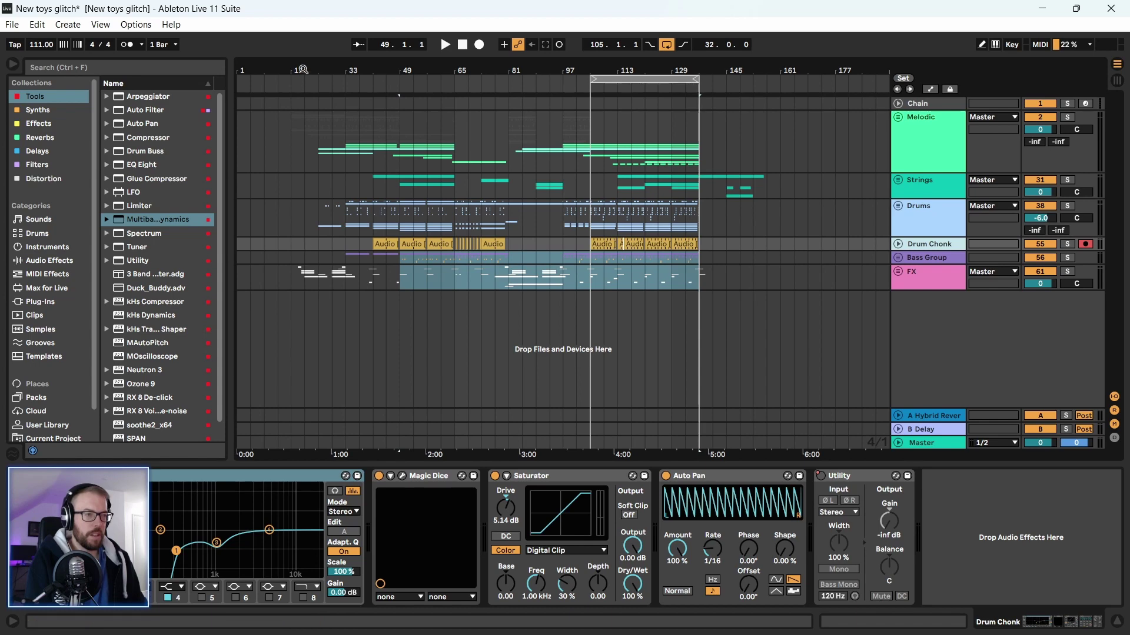
Play the arrangement from bar 19 with the loop turned off
left_click_drag(302, 70, 288, 167)
left_click(291, 103)
key("plus")
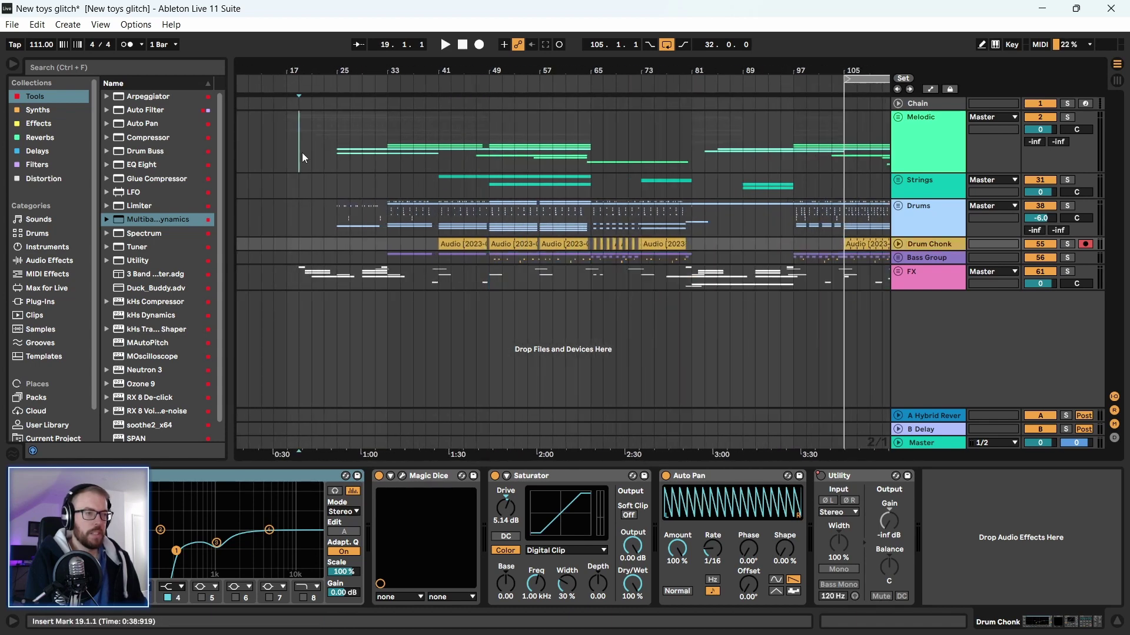
left_click(302, 153)
key("space")
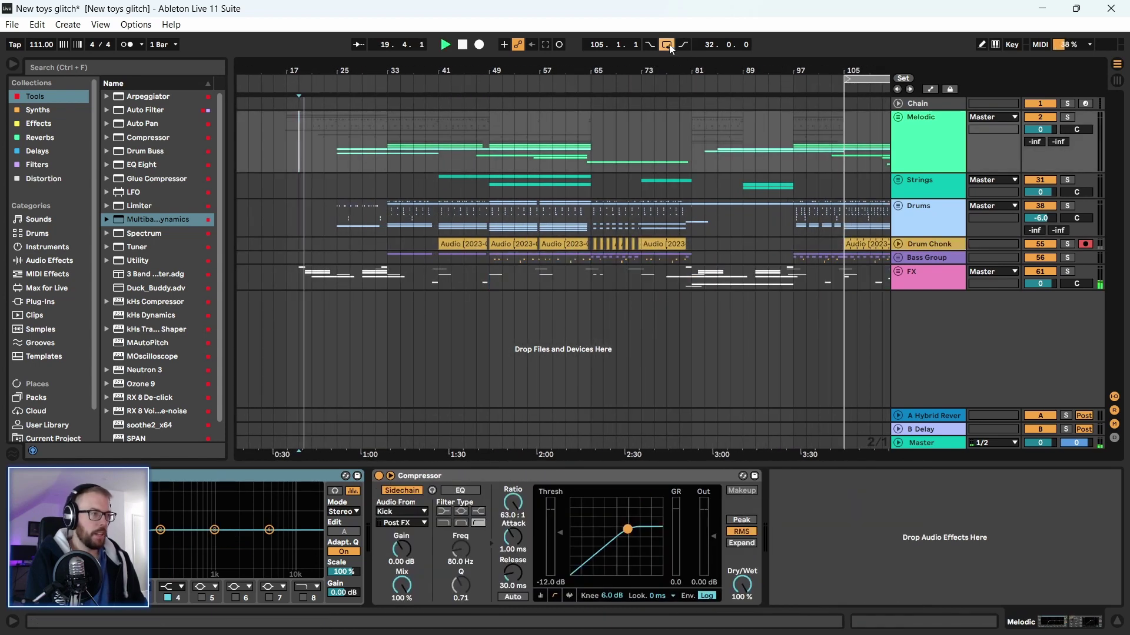
left_click(667, 45)
key("minus")
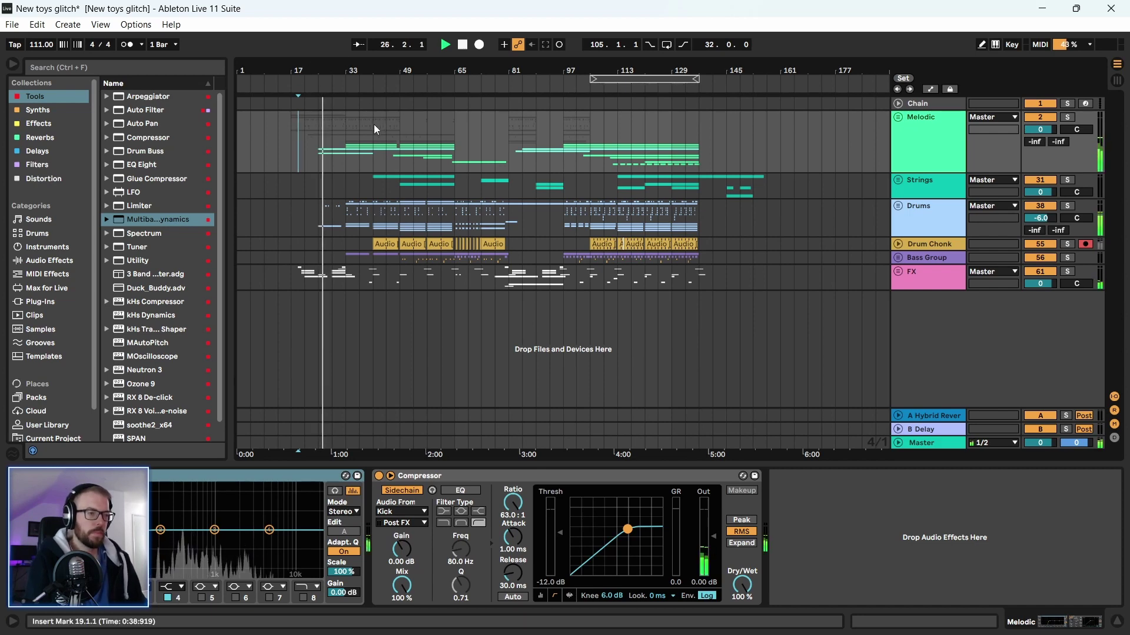
Unfold the Drums group, show the devices of the lower Kick track, and stop playback
left_click(899, 206)
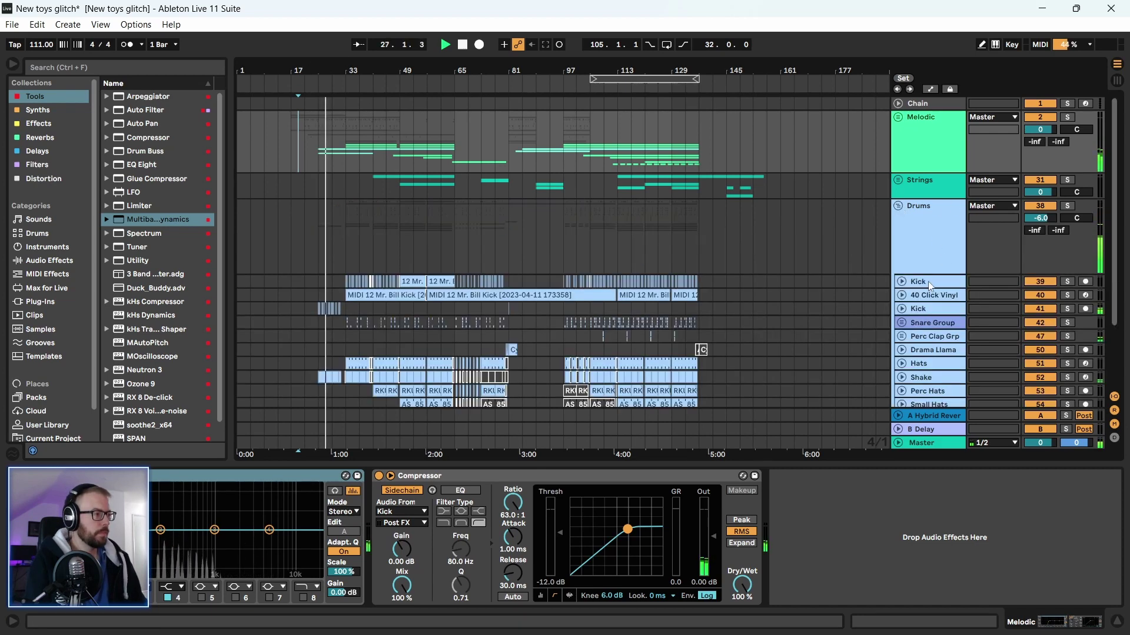
left_click(903, 281)
left_click(904, 311)
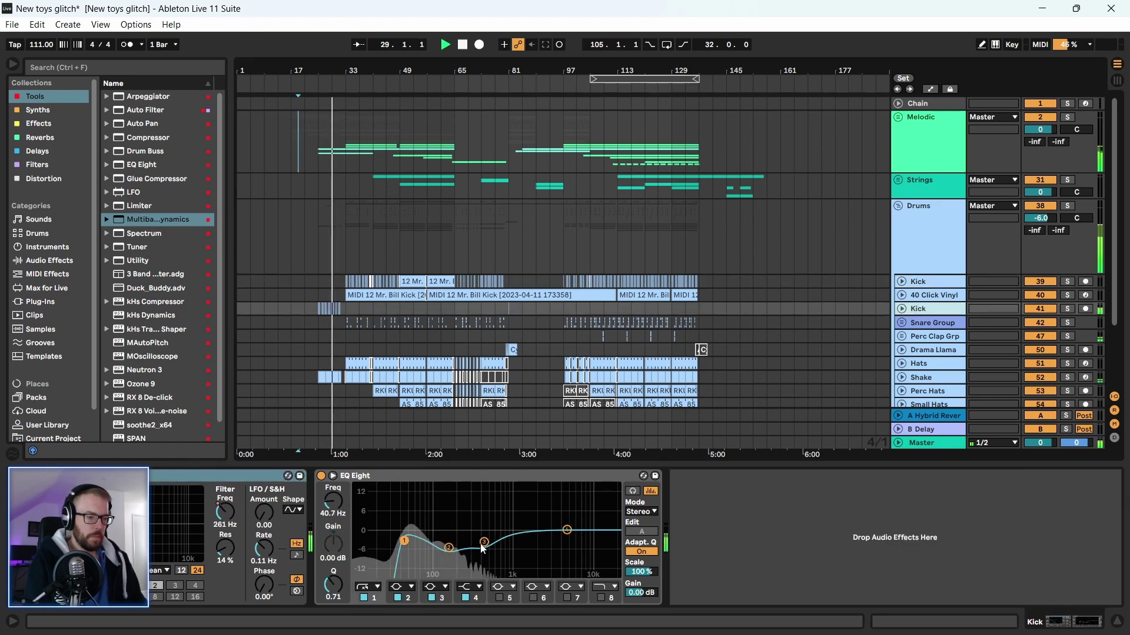
key("space")
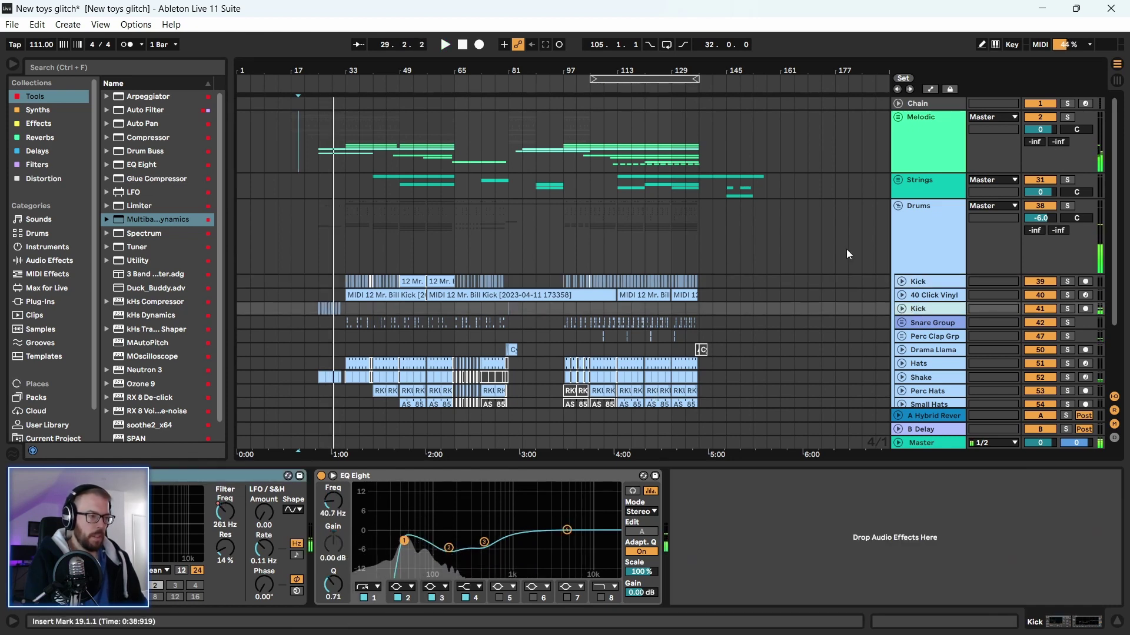
Replace the lower Kick track's EQ Eight with copies of the two EQ Eight devices from the upper Kick track
left_click(940, 236)
left_click(946, 284)
left_click(481, 487)
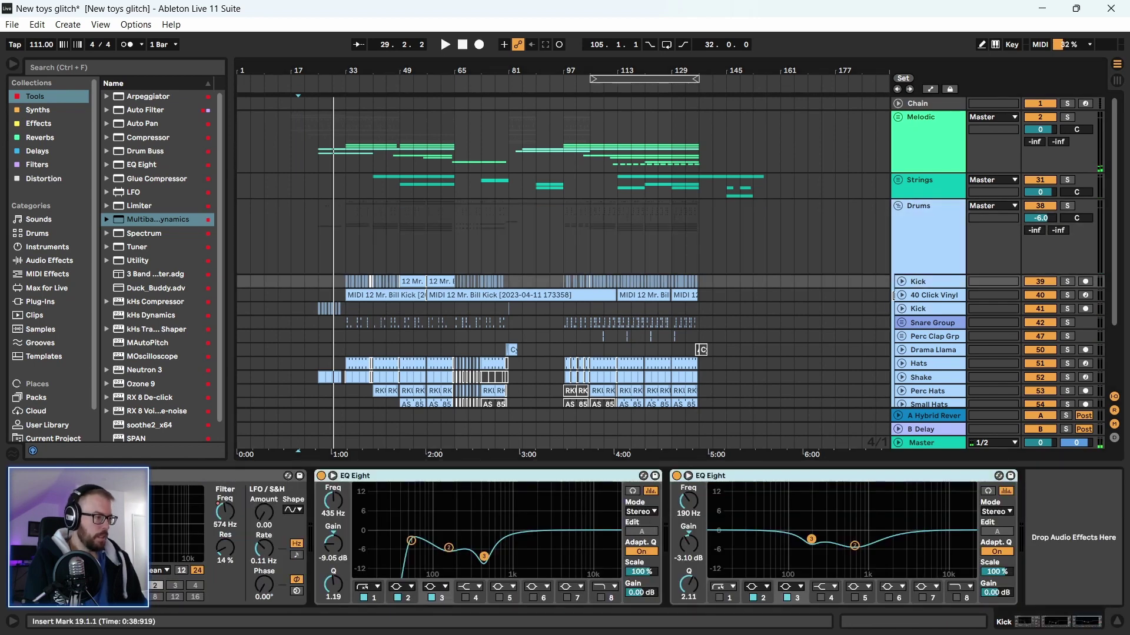
left_click(941, 307)
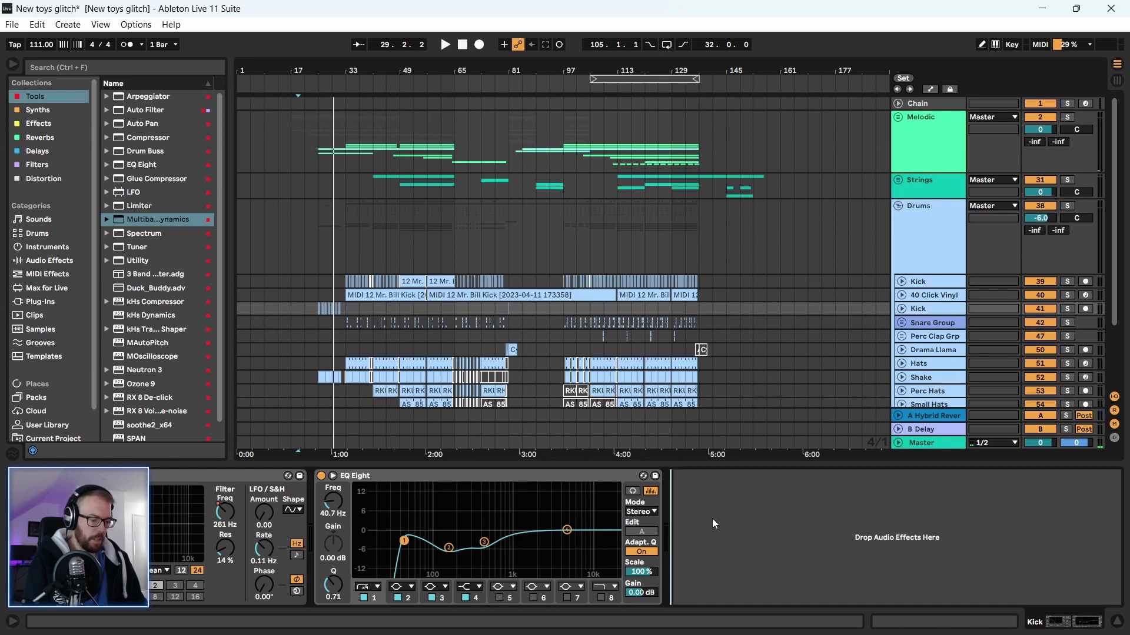
key("ctrl+v")
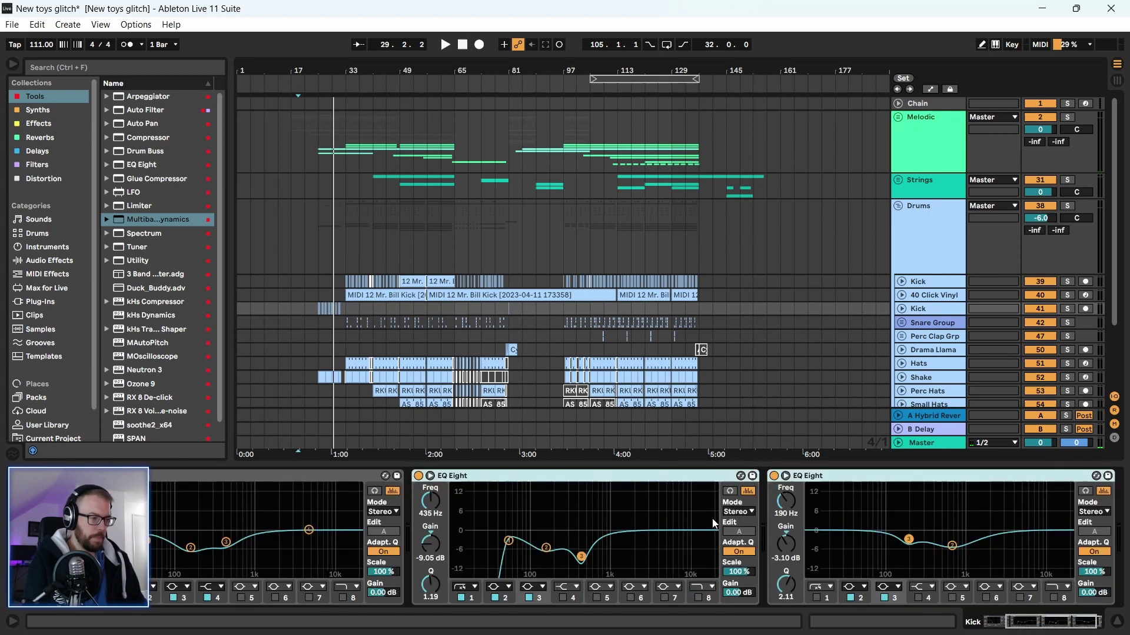
left_click(224, 477)
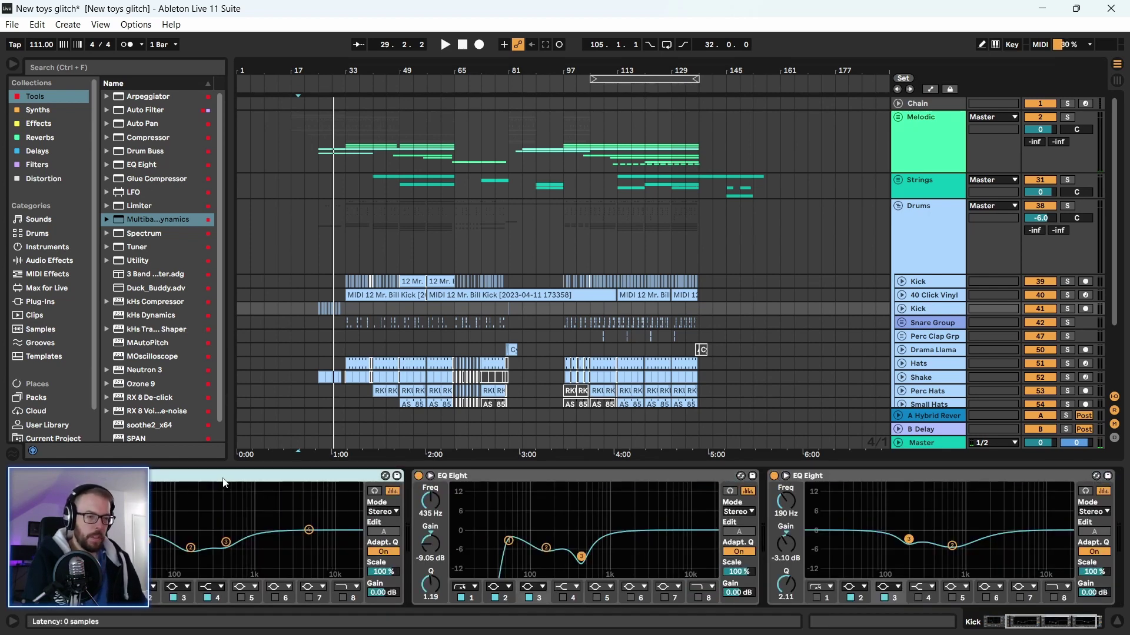
key("Delete")
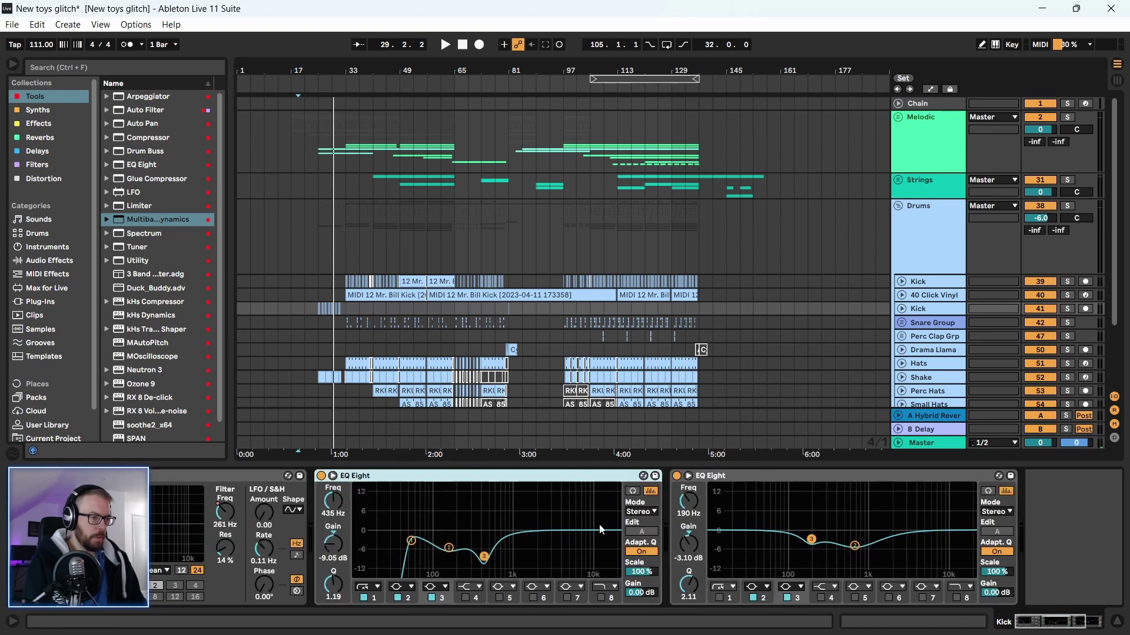
Play the arrangement from bar 25 to just past bar 33 to check the kick transition, zooming in on that section
left_click(317, 295)
key("space")
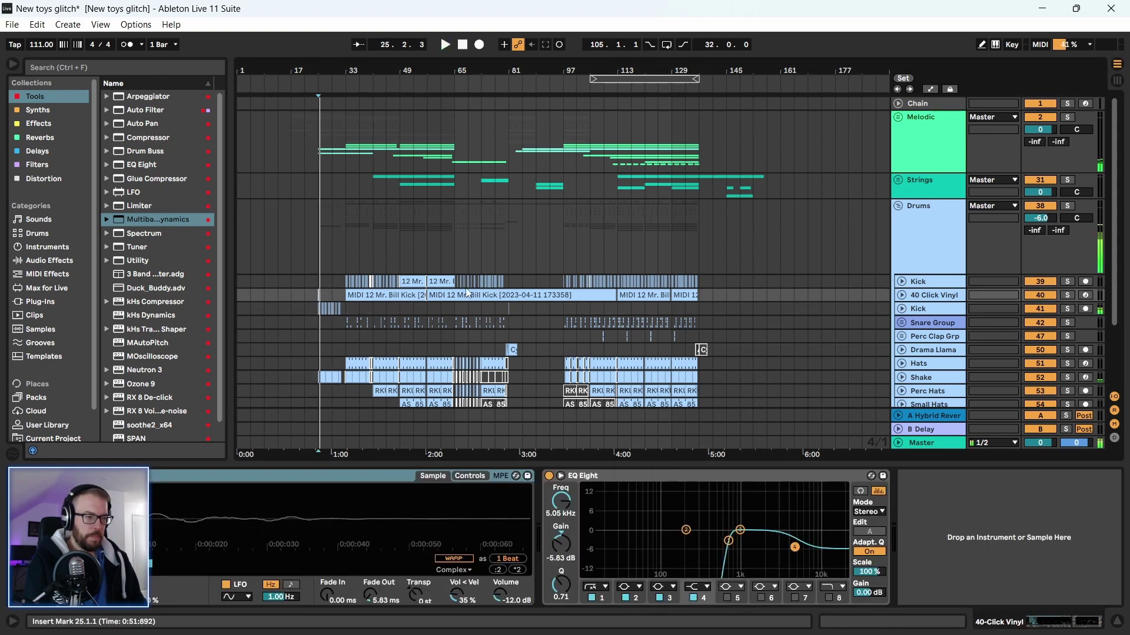
key("space")
key("space")
key("plus")
key("plus")
key("plus")
key("plus")
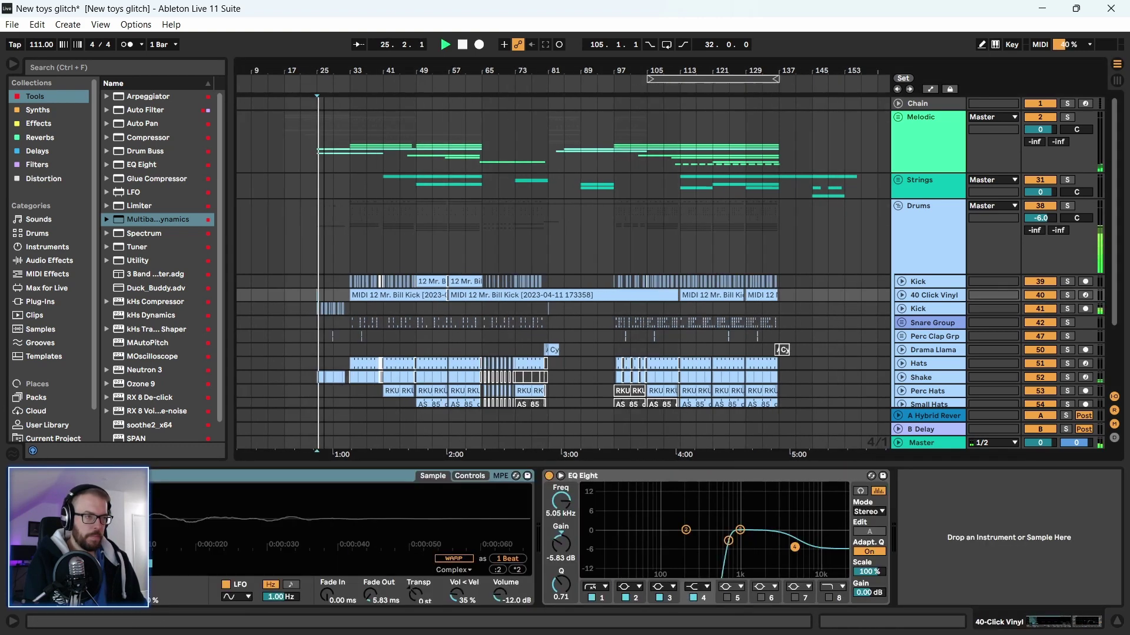
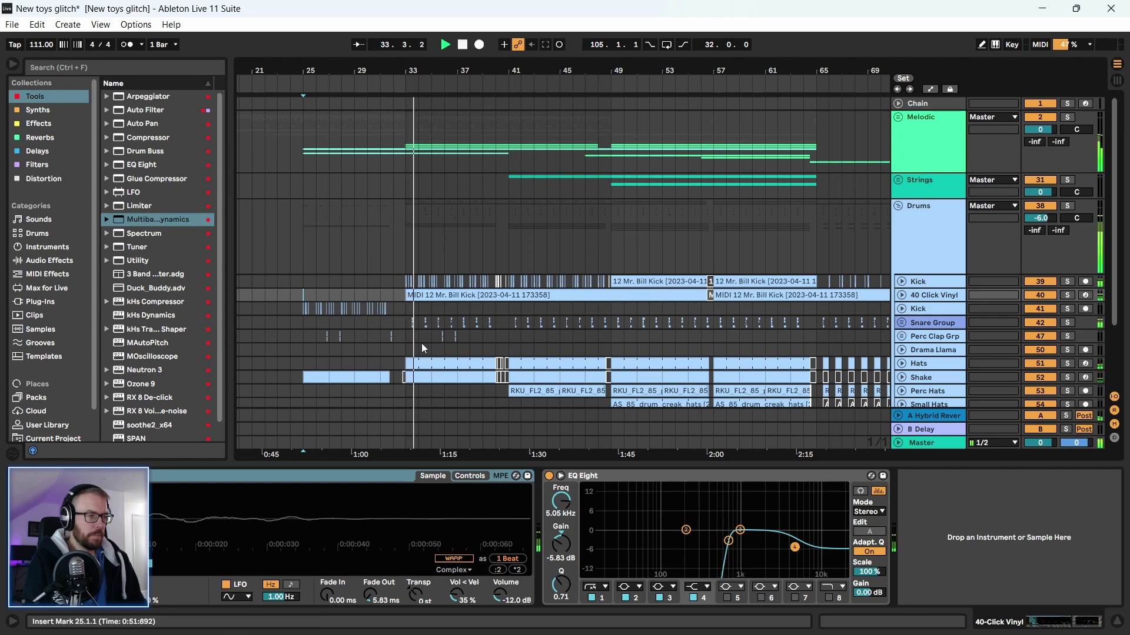
key("space")
Check the FX group's tracks around bar 33 and search all browser results for "noise"
scroll(391, 364, "down", 3)
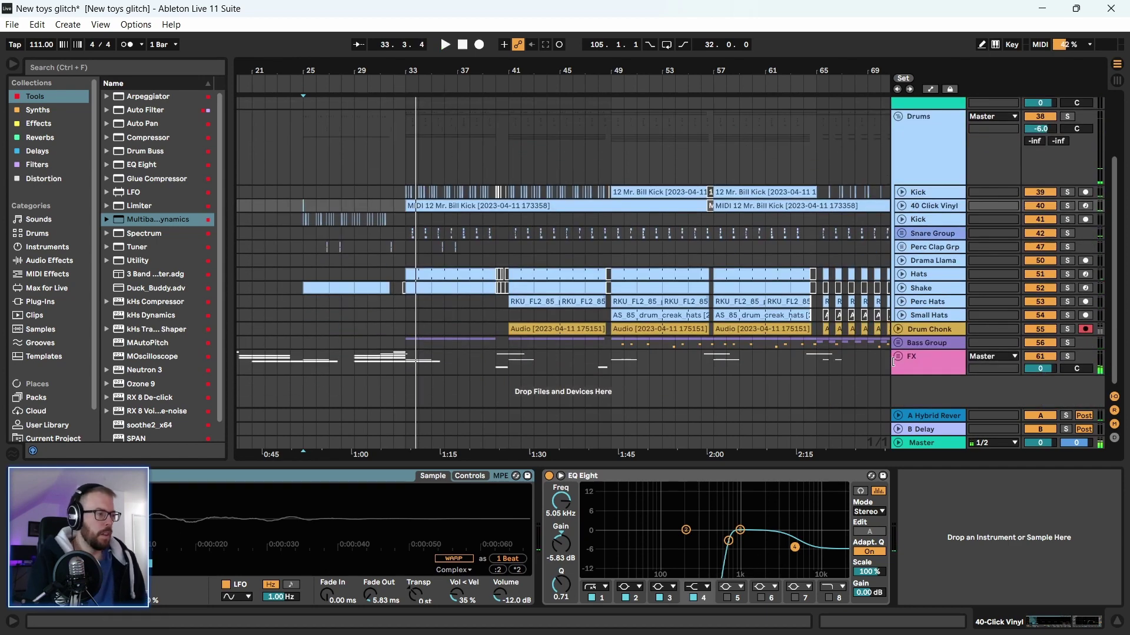
scroll(414, 305, "down", 8)
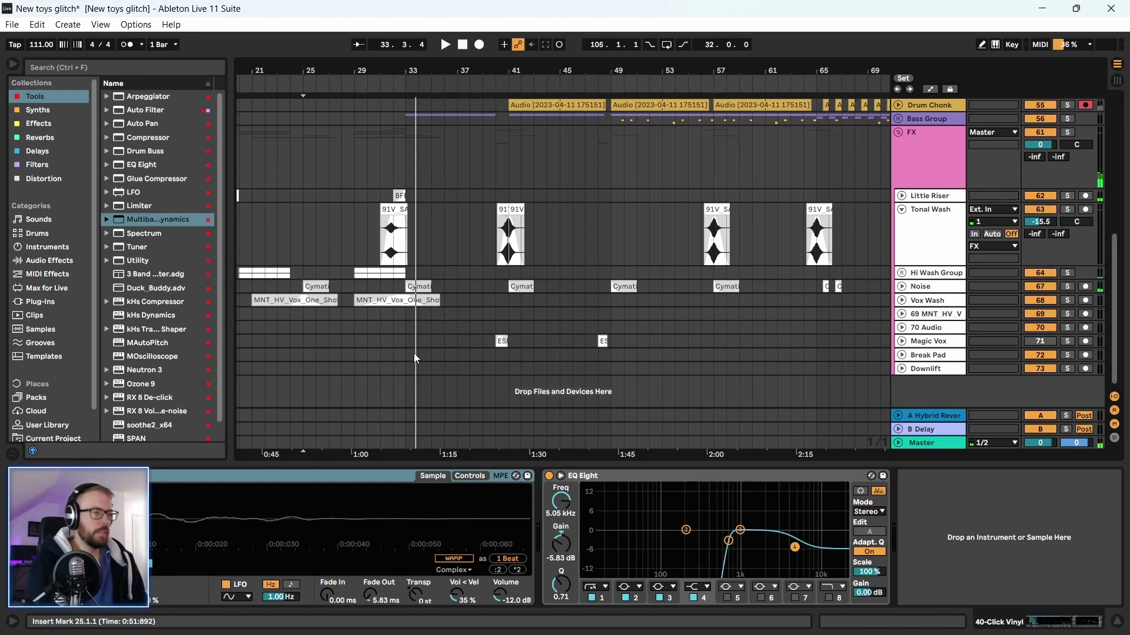
left_click(81, 67)
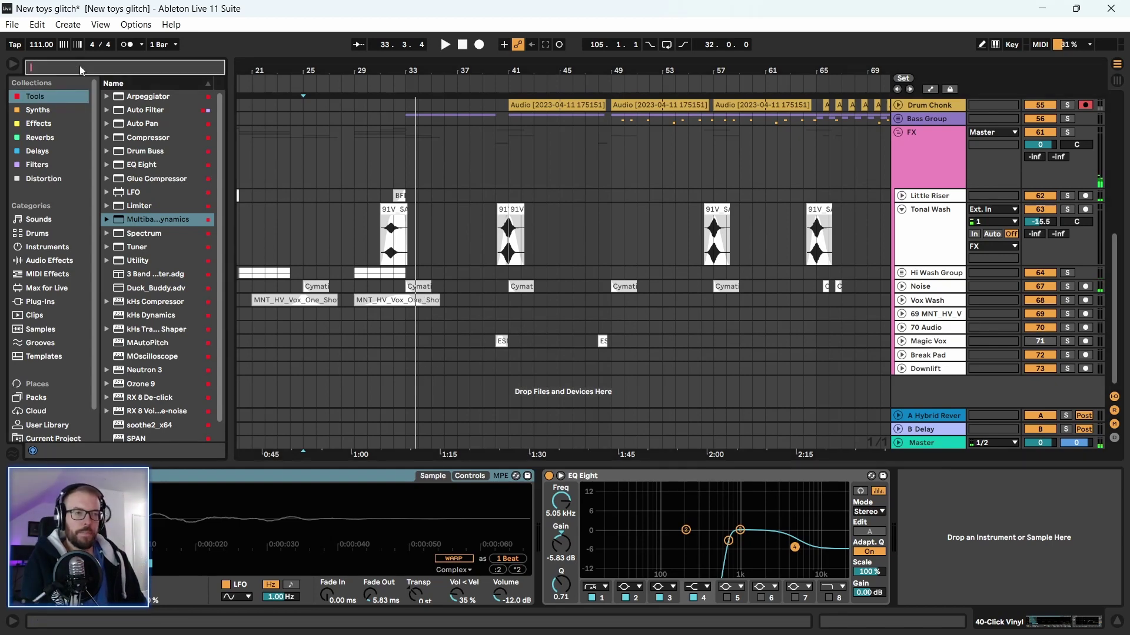
type("noise")
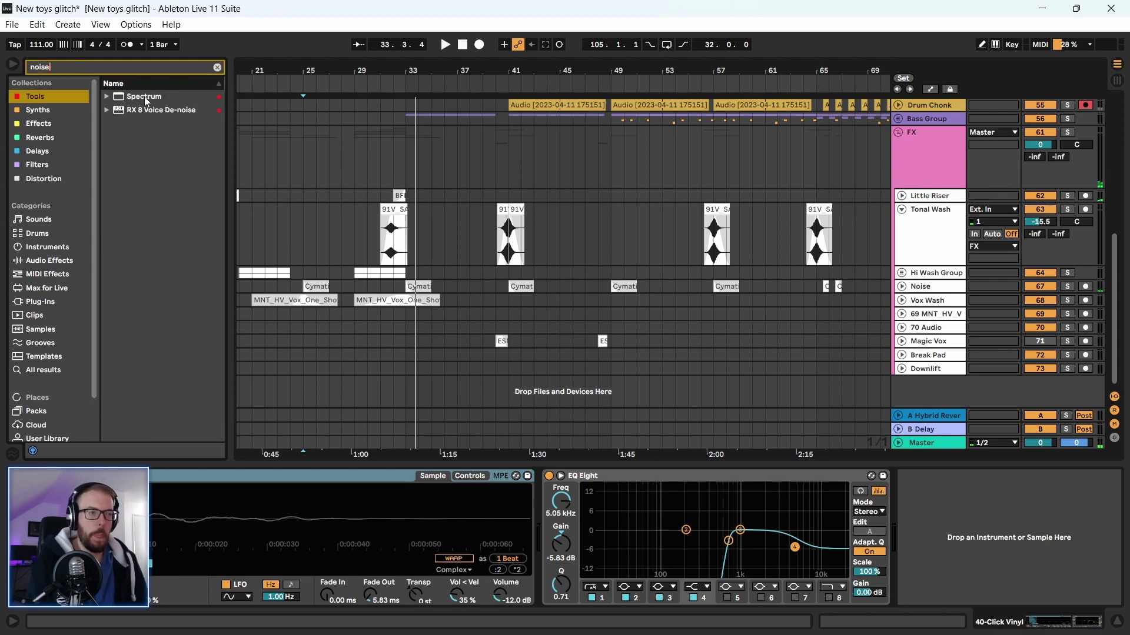
left_click(41, 371)
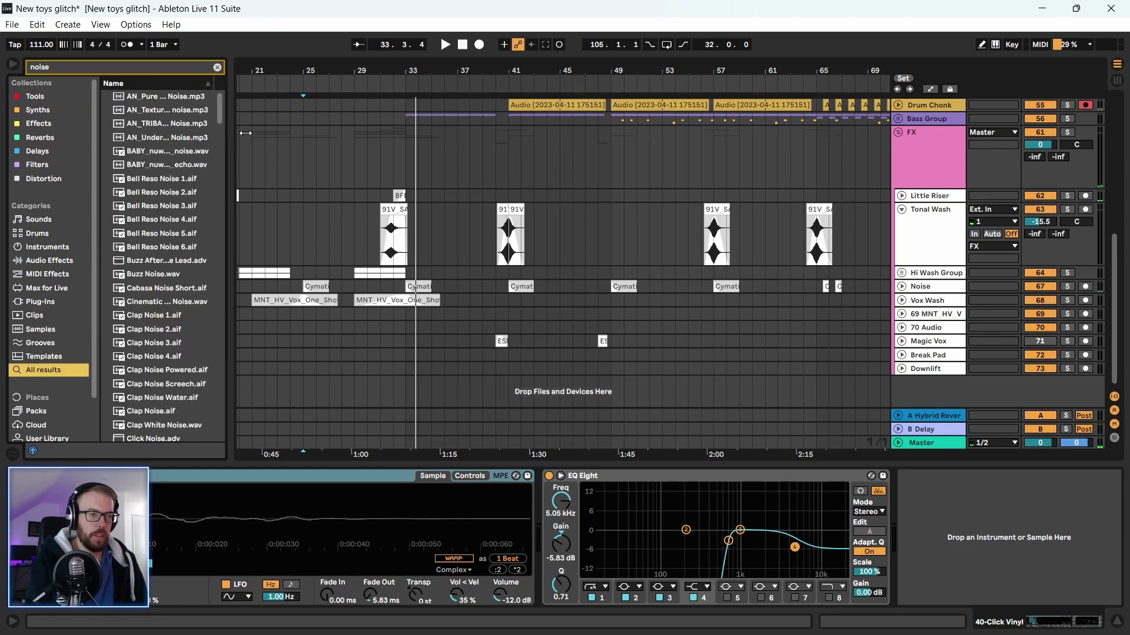
Widen the browser to read full sample names, and preview the first two Cymatics white noise samples at 150 BPM
left_click_drag(247, 133, 282, 134)
scroll(174, 285, "down", 4)
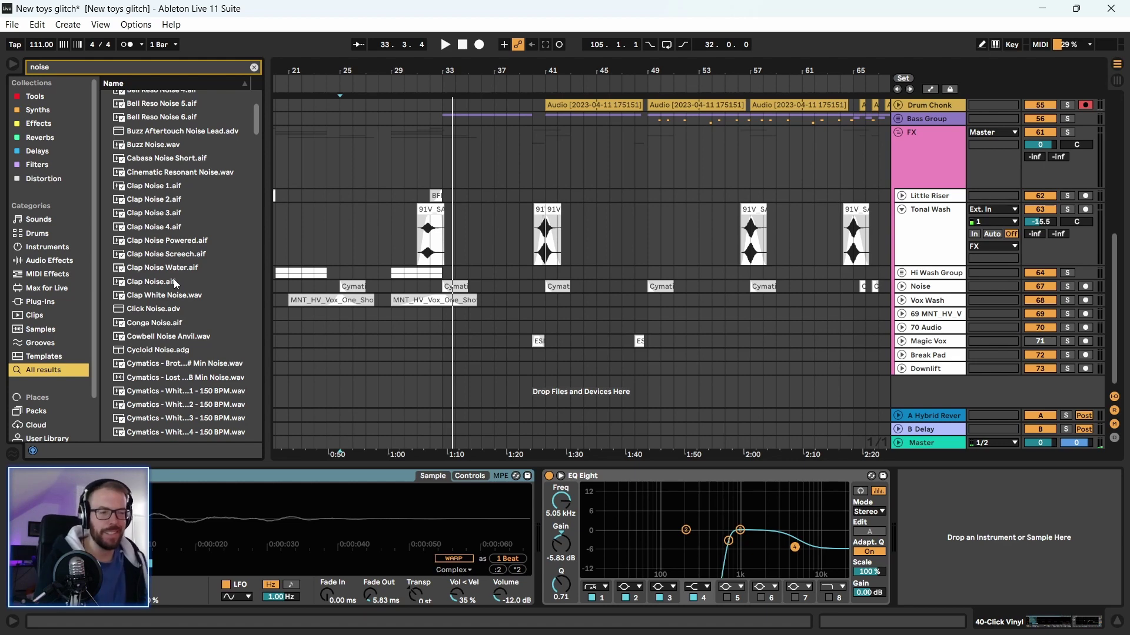
scroll(174, 279, "down", 3)
left_click(146, 309)
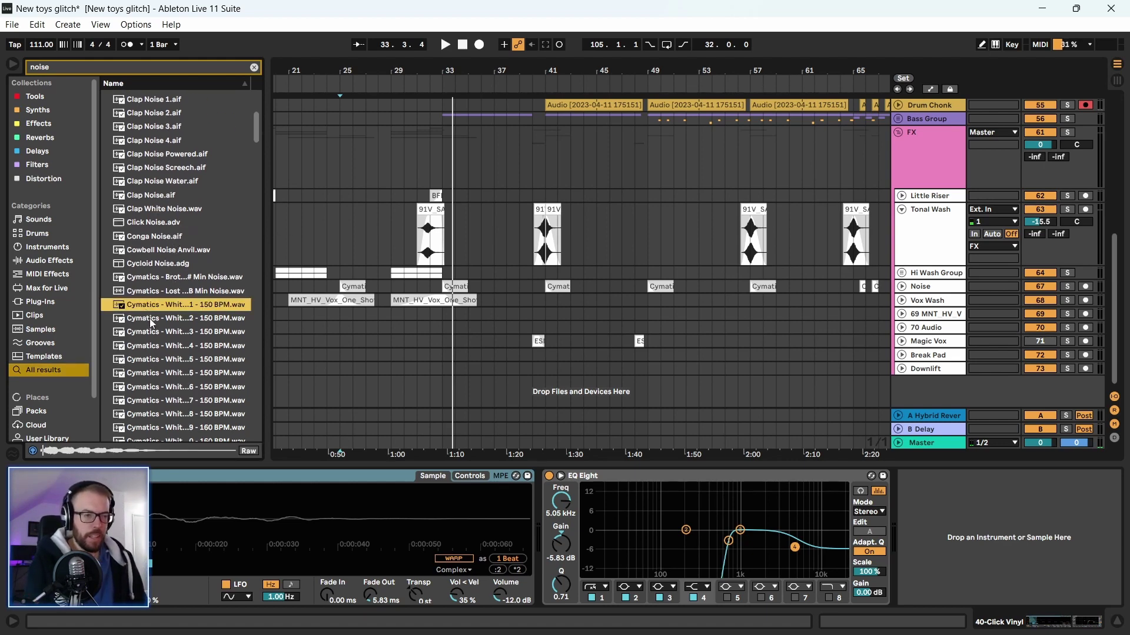
left_click(149, 319)
scroll(154, 323, "down", 7)
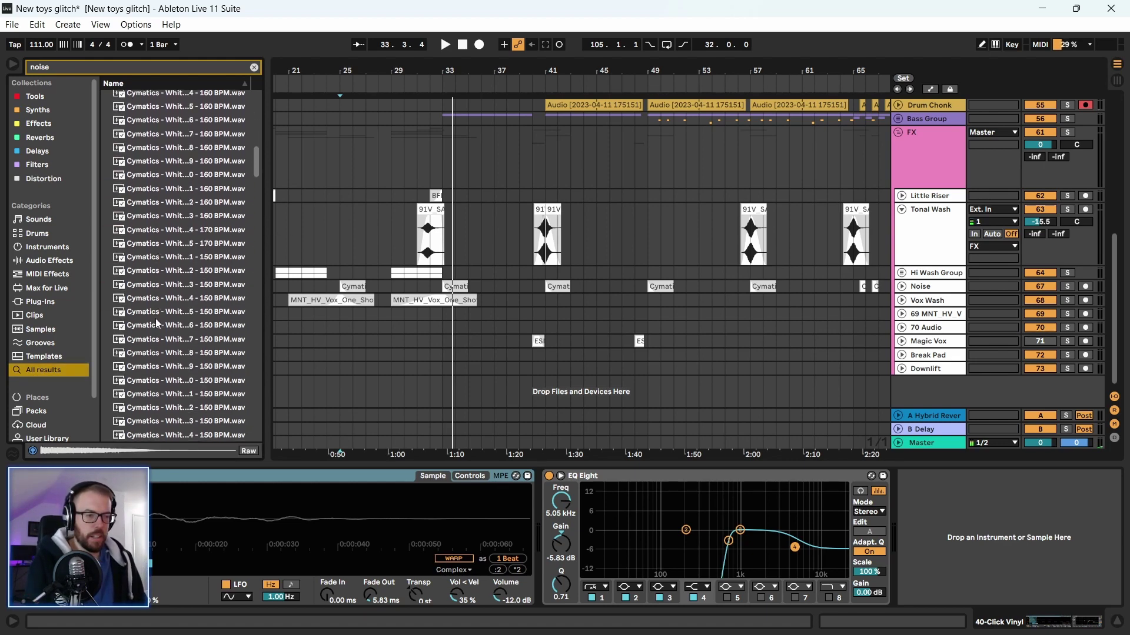
left_click_drag(265, 246, 360, 246)
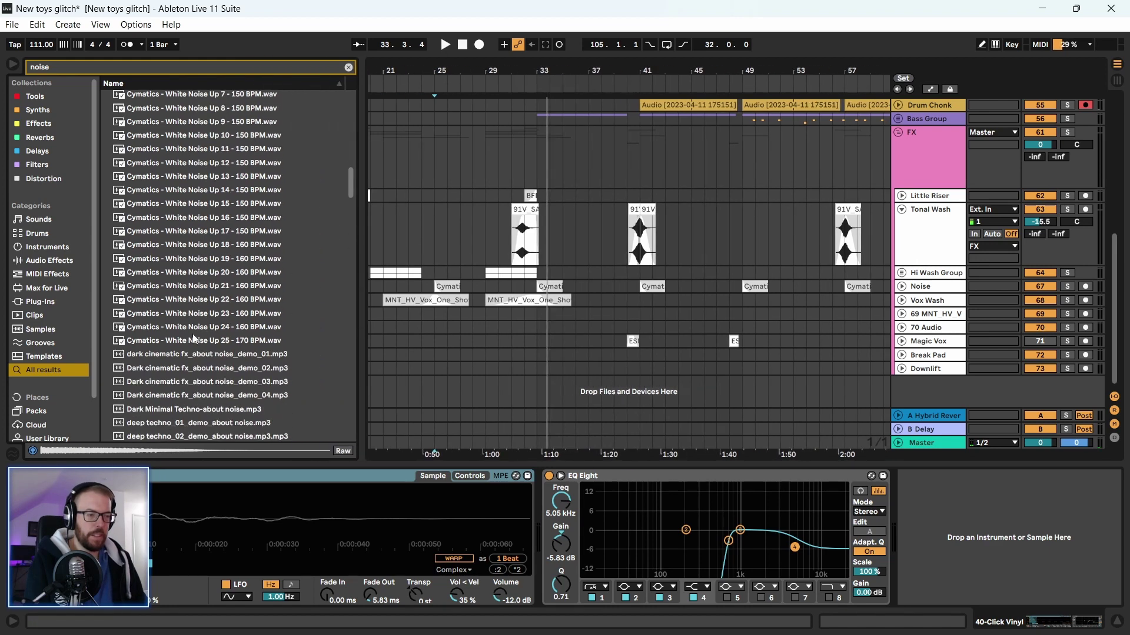
scroll(167, 241, "up", 2)
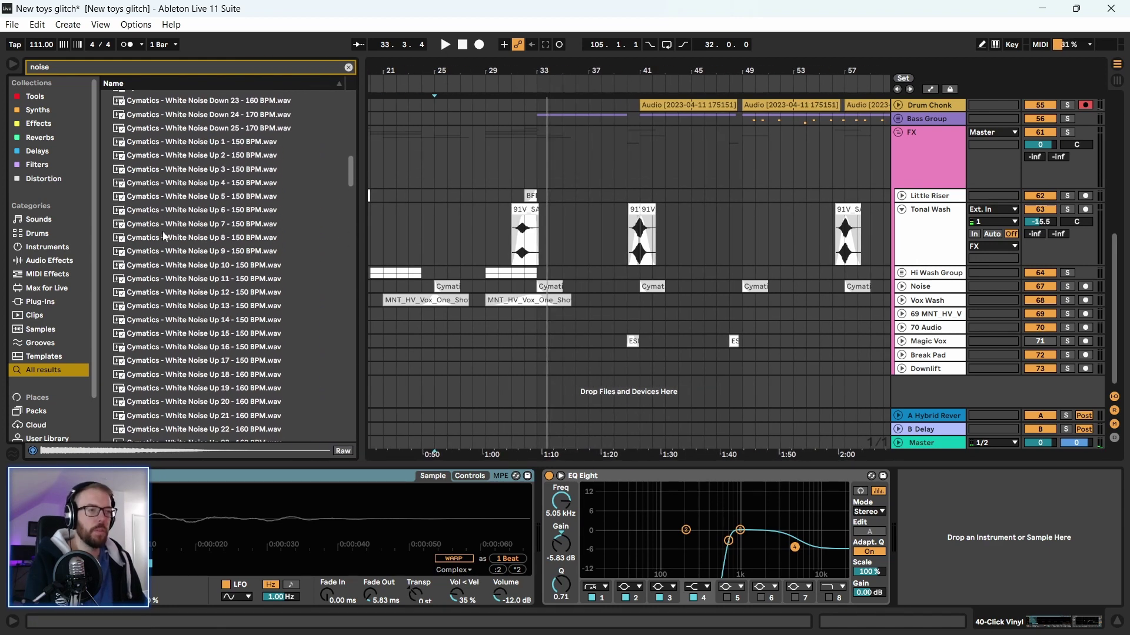
Preview the Cymatics White Noise Up 1 through Up 5 samples at 150 BPM
left_click(200, 144)
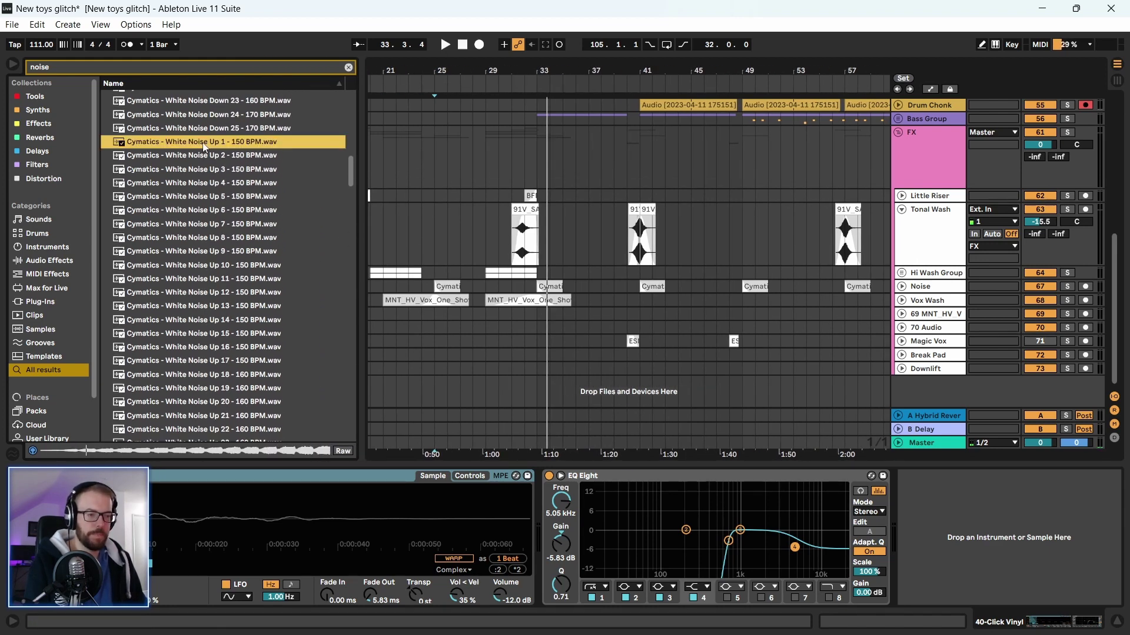
left_click(205, 157)
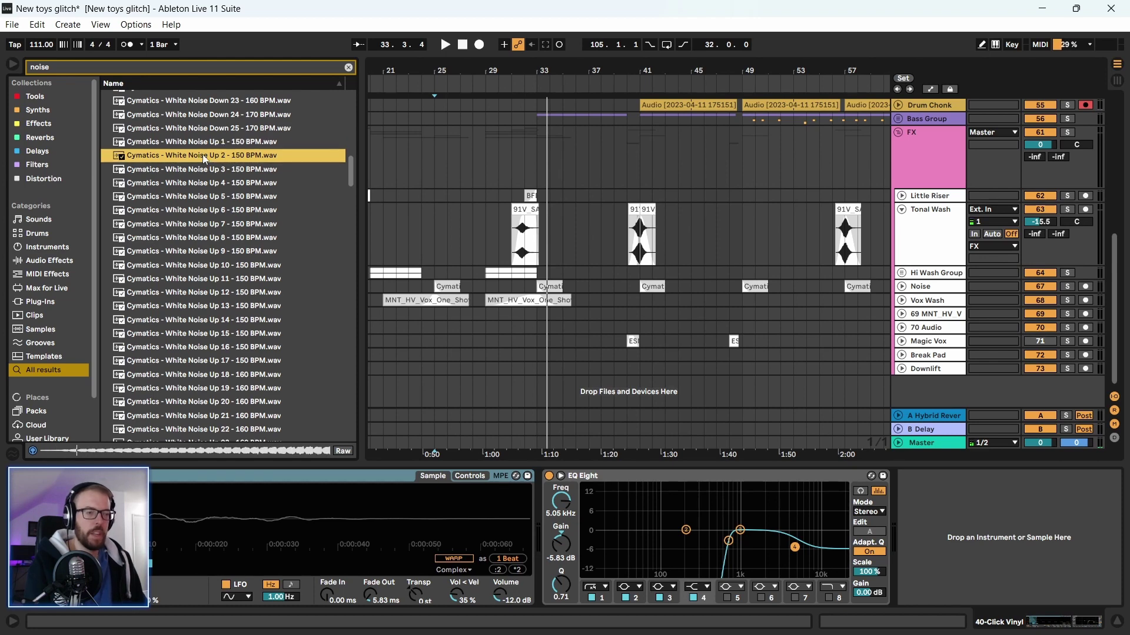
left_click(205, 170)
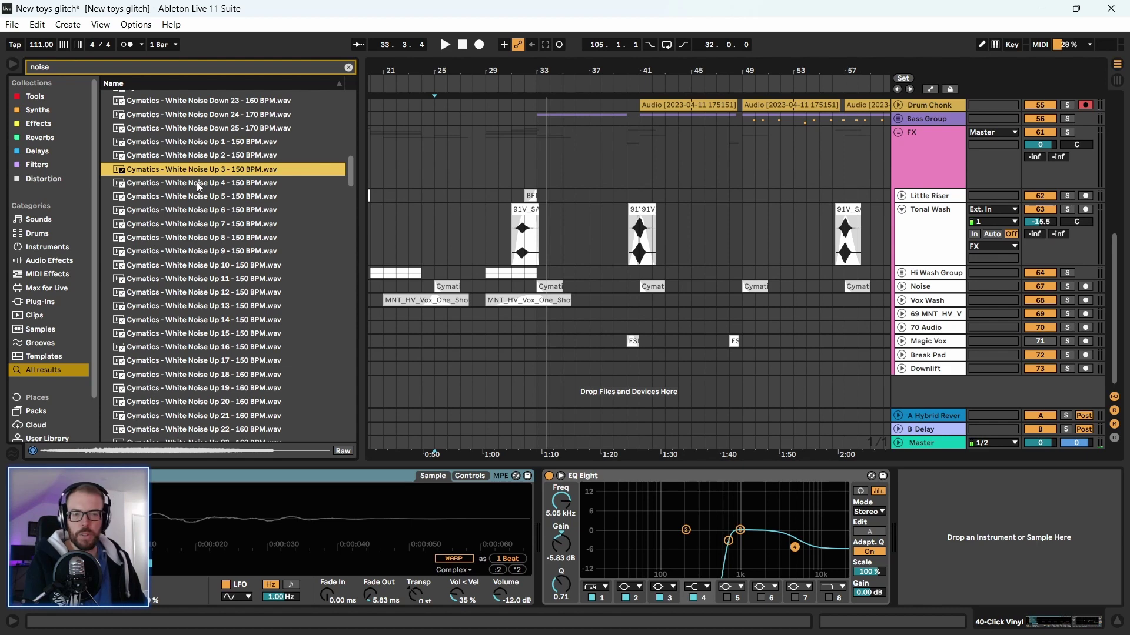
left_click(197, 183)
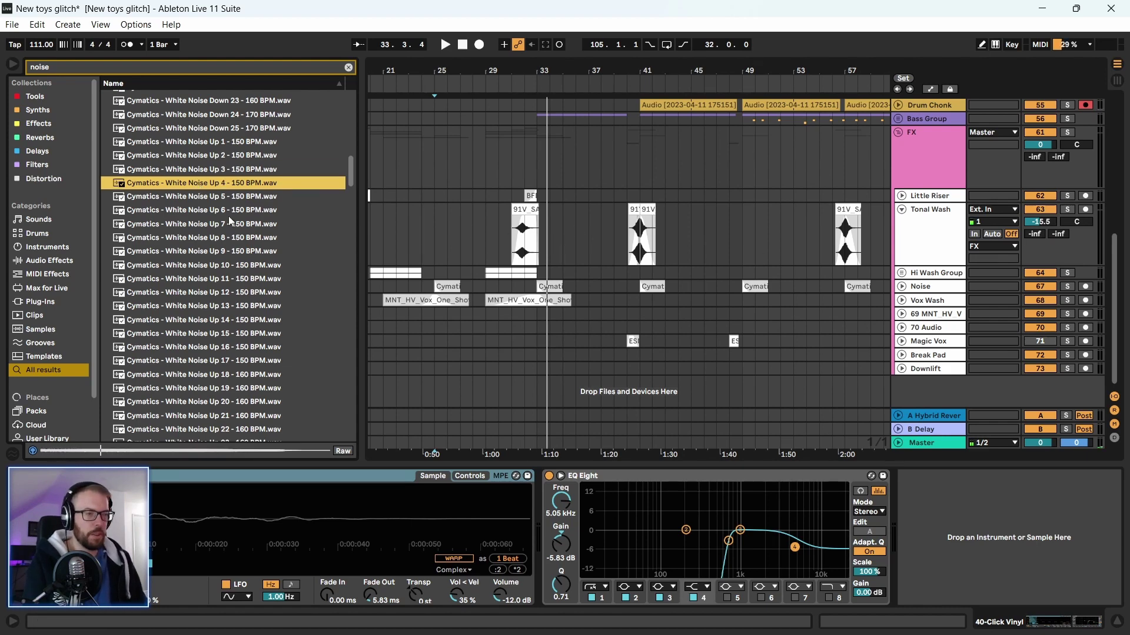
left_click(182, 201)
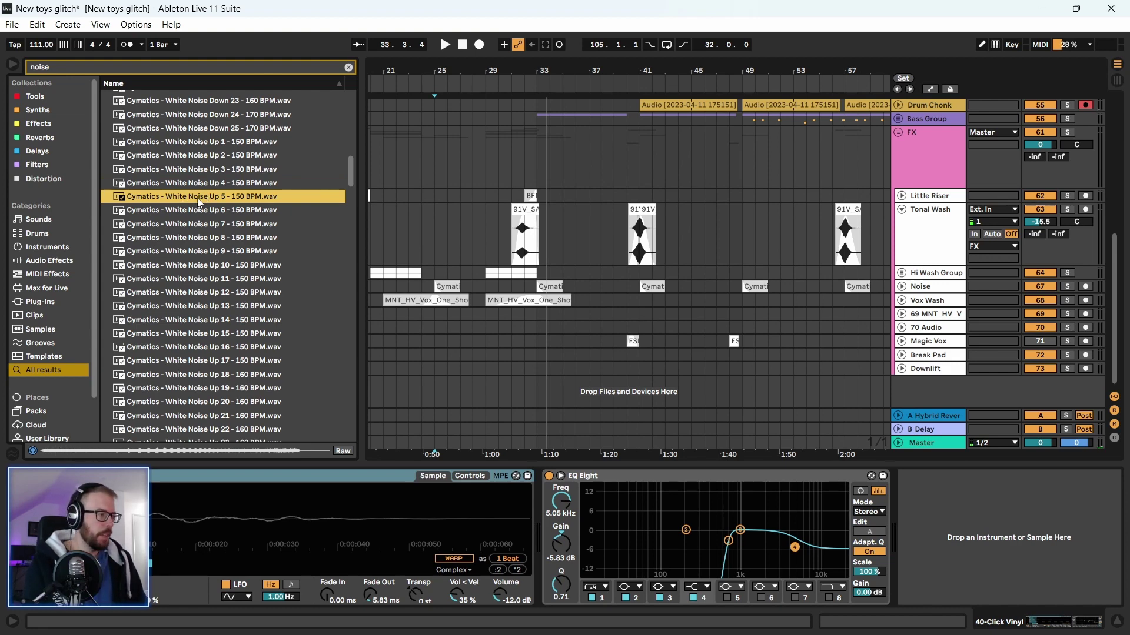
Insert a new audio track below Downlift in the FX group and colour it white
left_click(928, 371)
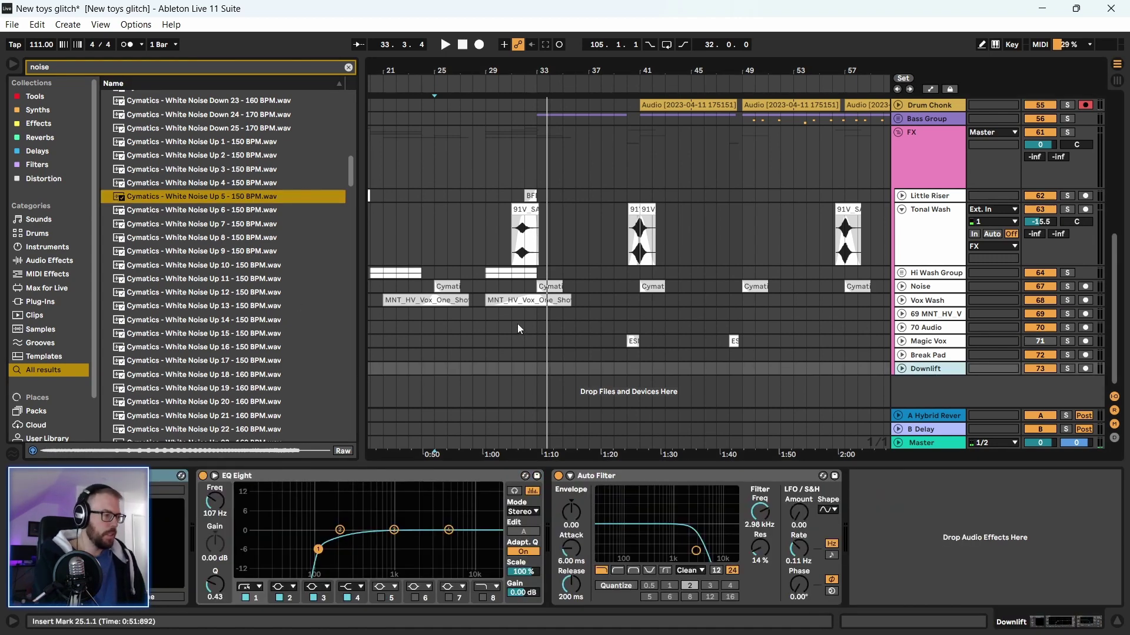
key("ctrl+t")
scroll(736, 393, "down", 2)
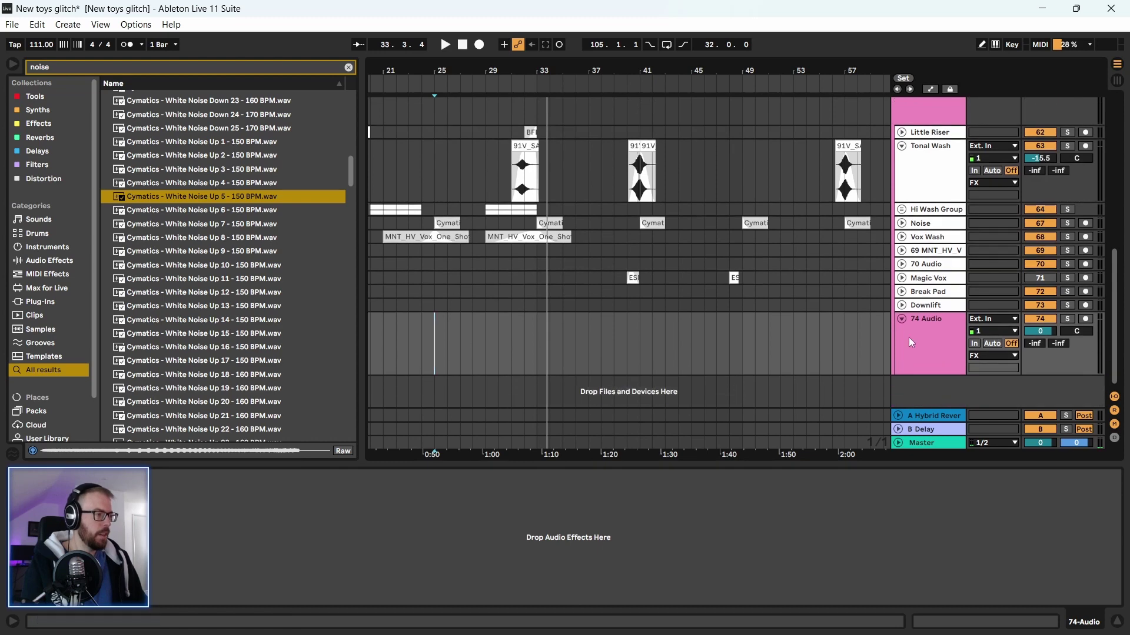
right_click(932, 331)
left_click(829, 278)
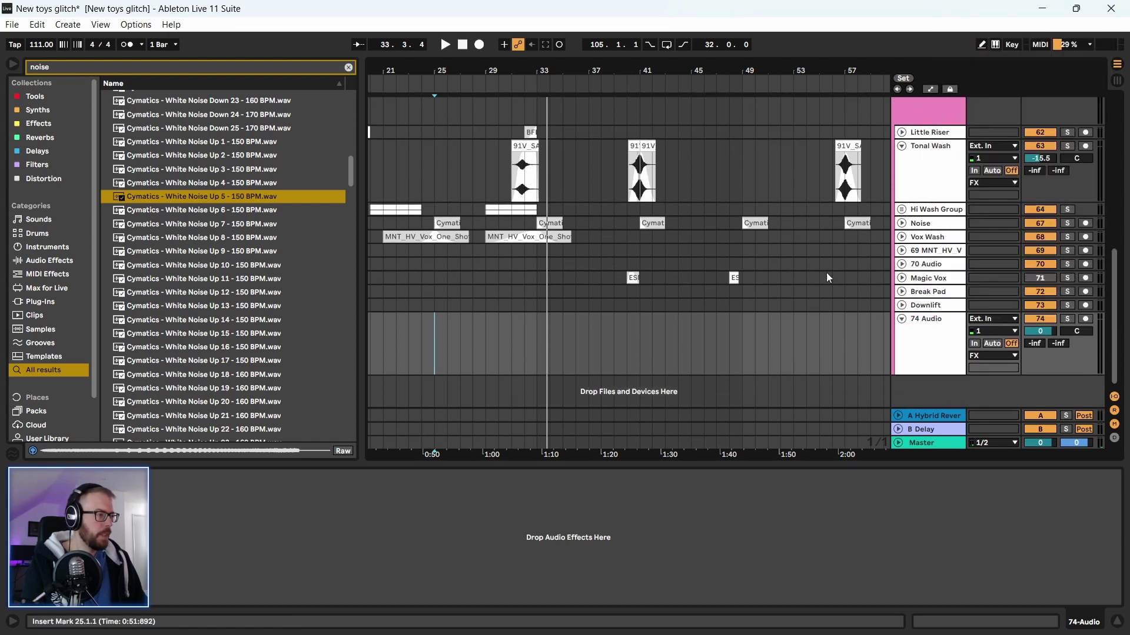
Rename the new audio track as Noise Details
left_click(932, 326)
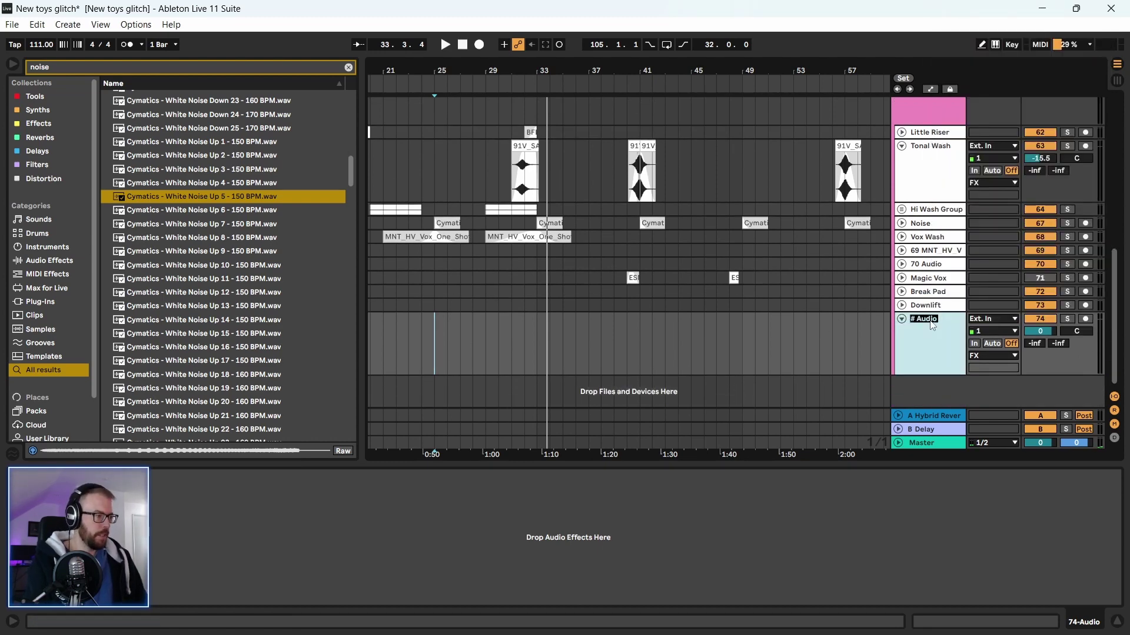
type("Nois")
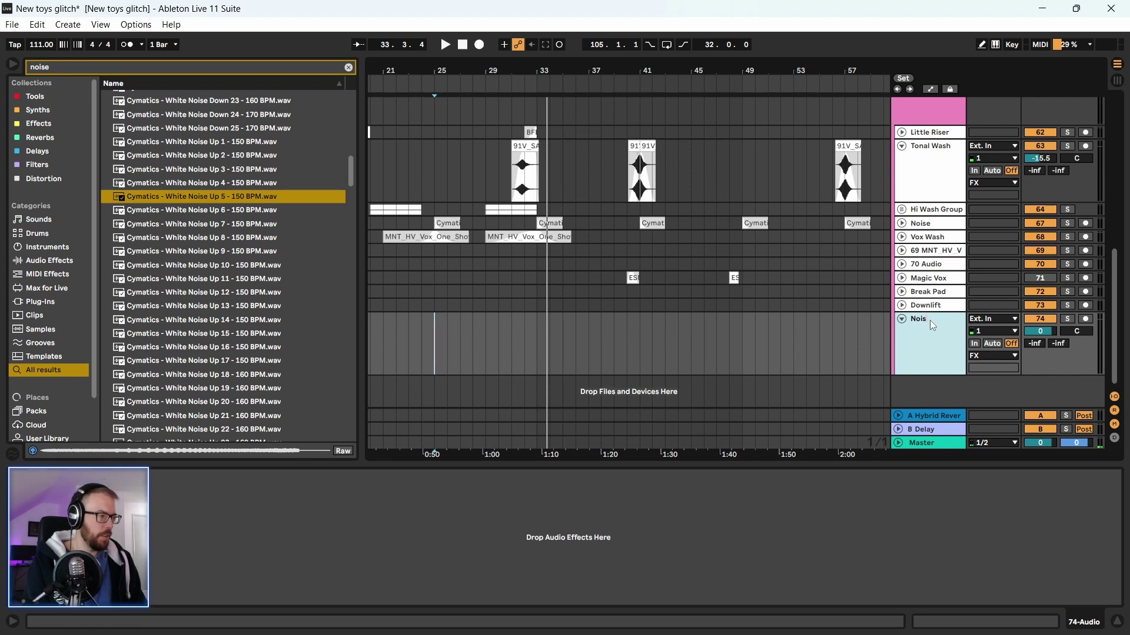
type("e Details")
key("Return")
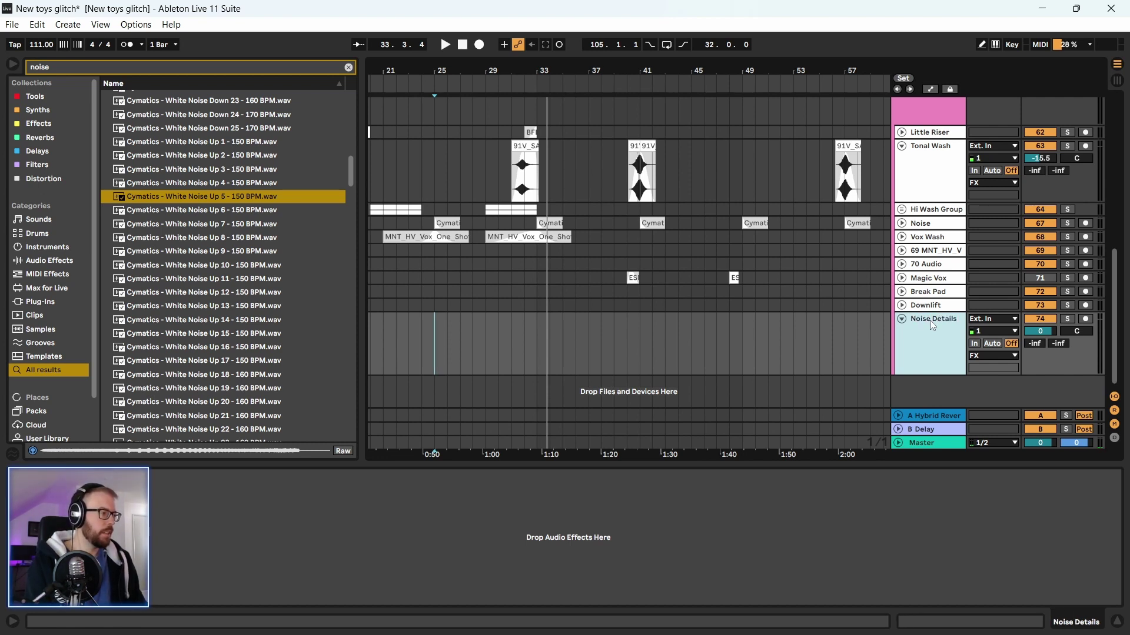
Place the Cymatics White Noise Up 5 sample on the Noise Details track, starting at bar 32
left_click_drag(182, 203, 523, 348)
scroll(488, 293, "up", 3)
scroll(486, 293, "up", 2)
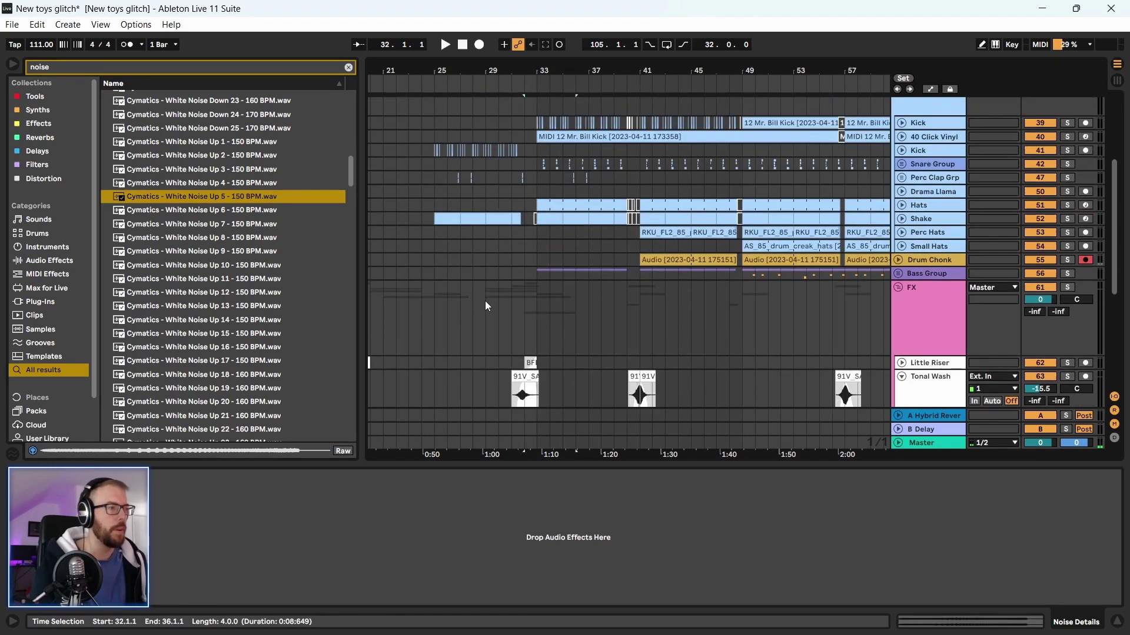
scroll(485, 301, "down", 5)
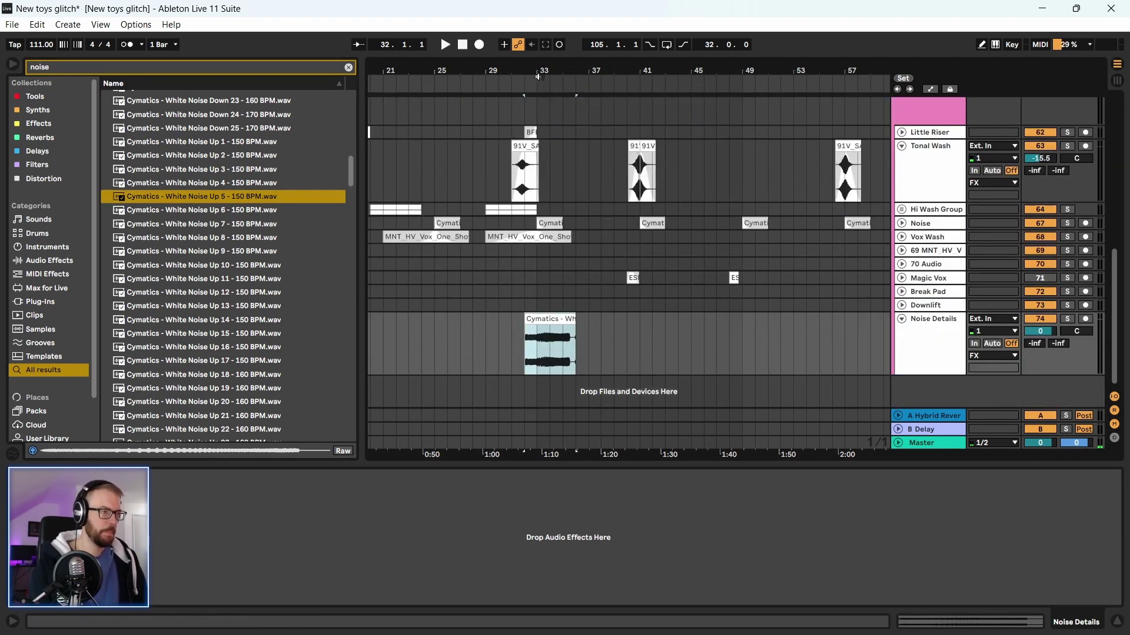
Trim the white noise clip to one bar, ending at bar 33, and shape a curved fade-in across it
left_click_drag(539, 77, 537, 247)
left_click_drag(481, 328, 524, 346)
left_click_drag(682, 327, 529, 344)
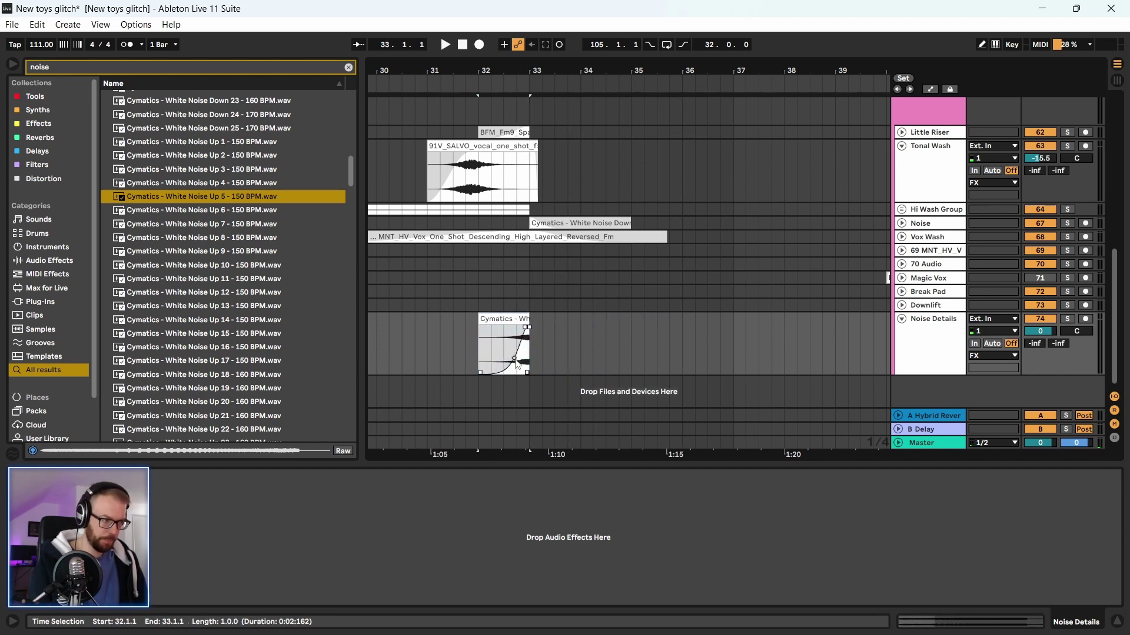
Audition the riser from bar 32.3, lower the Noise Details volume to about -16.7 dB, and narrow the browser
left_click(503, 352)
key("space")
key("space")
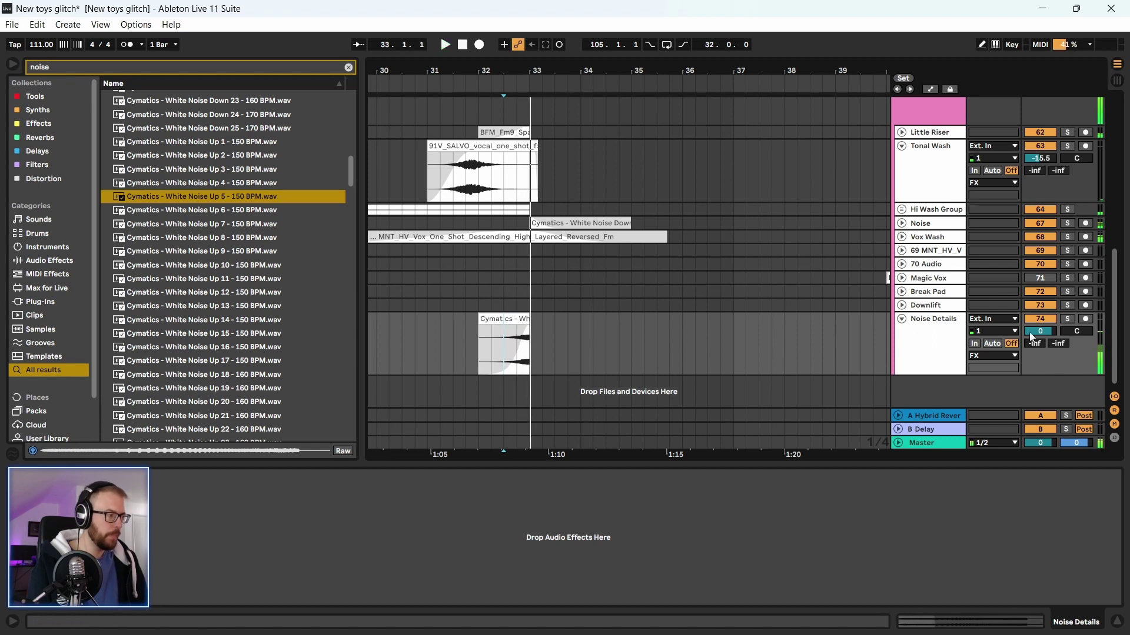
left_click_drag(1041, 331, 1040, 340)
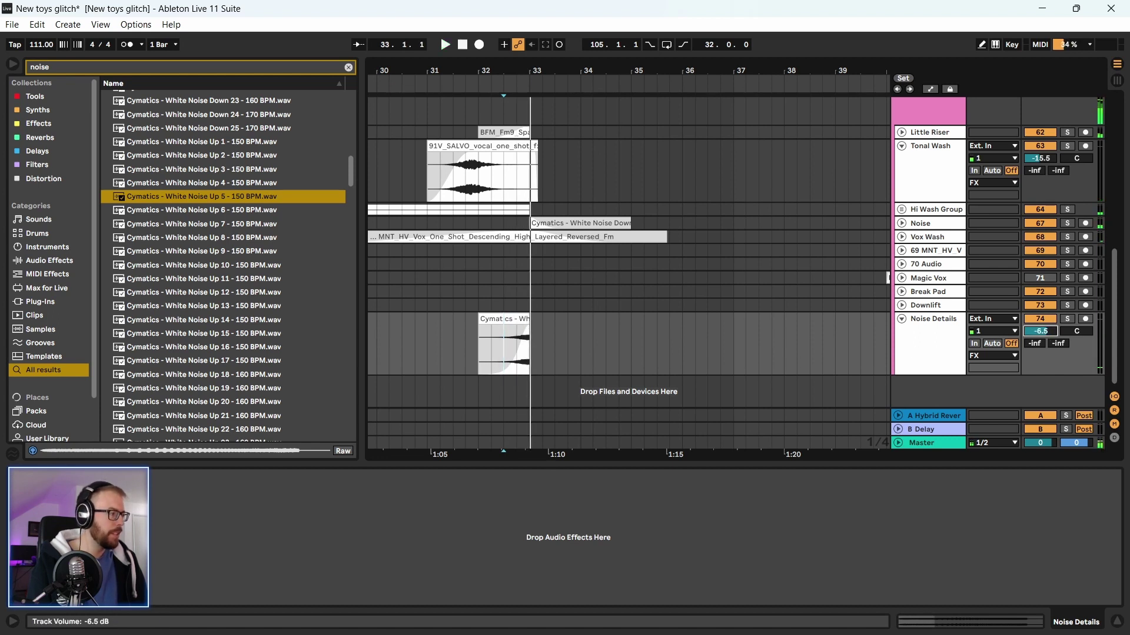
key("space")
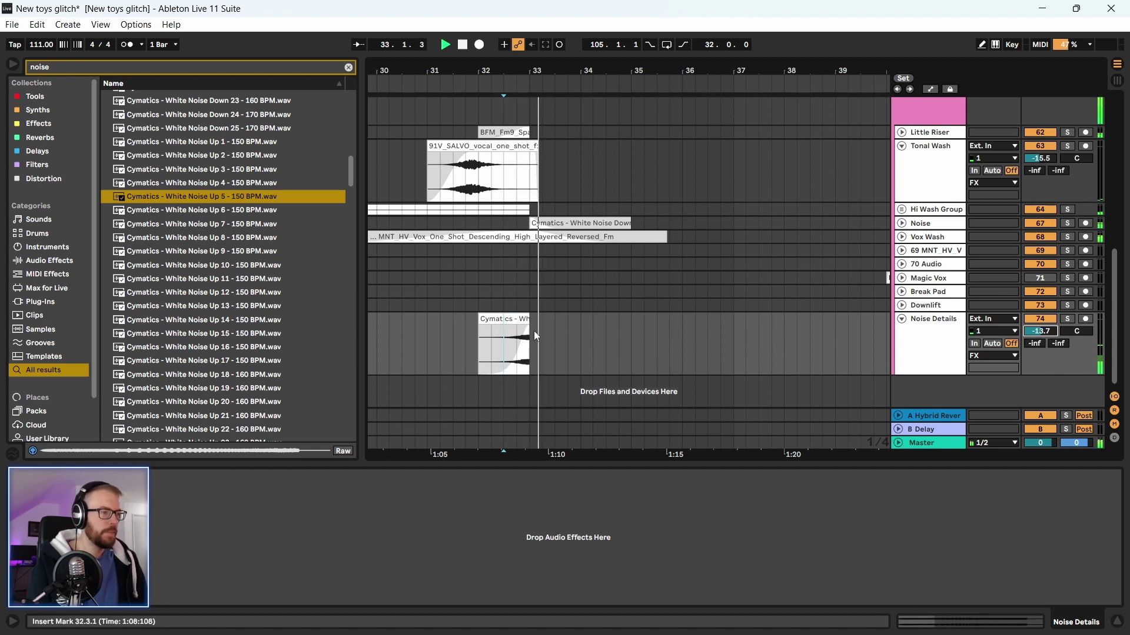
left_click_drag(463, 77, 418, 50)
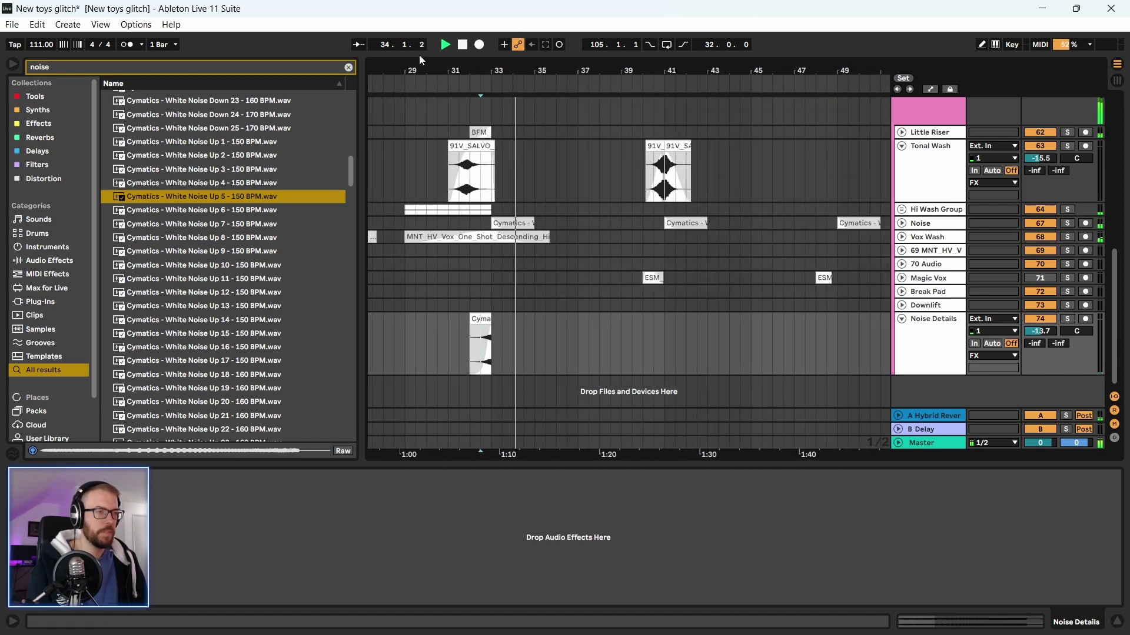
left_click_drag(360, 82, 298, 82)
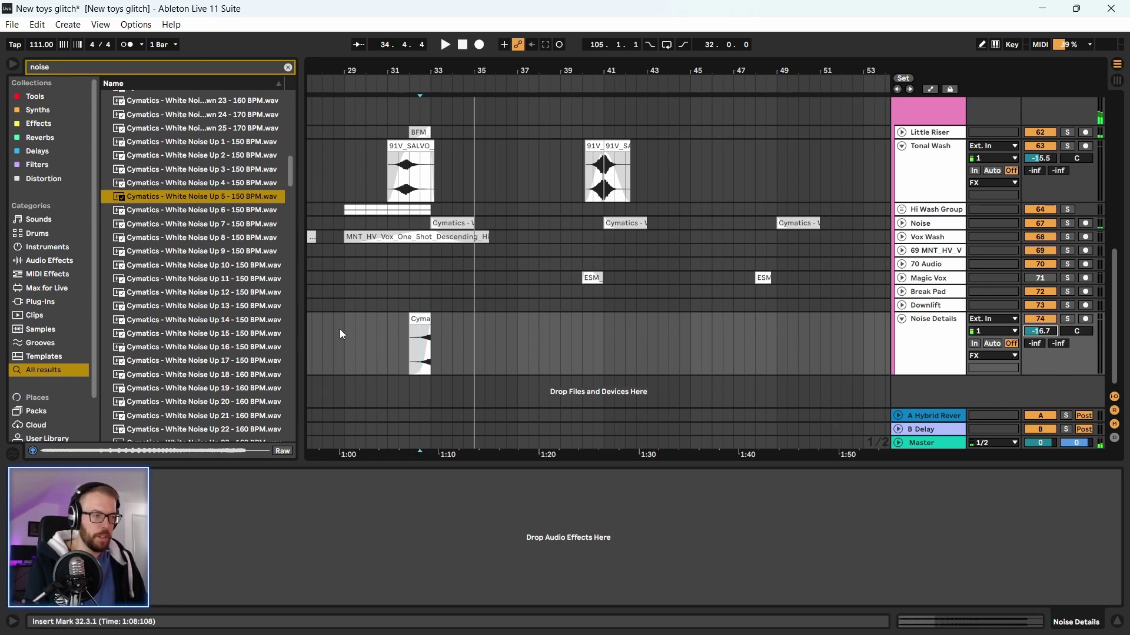
Play the transition from bar 32 and set the Noise Details volume to -17.7 dB
left_click(411, 306)
key("space")
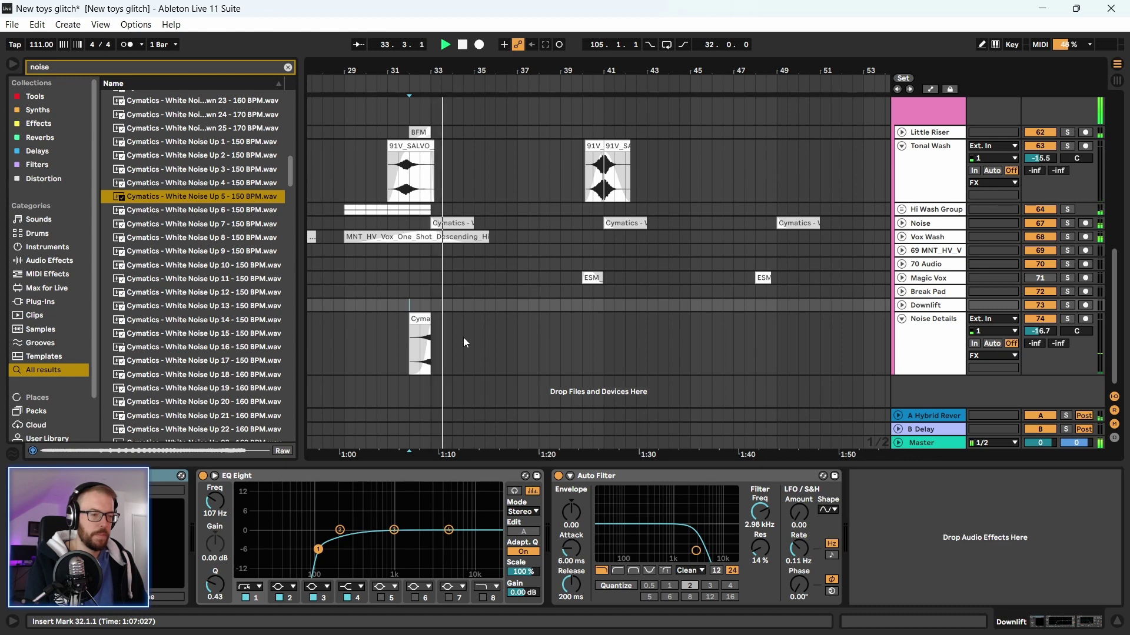
left_click_drag(1040, 331, 1040, 338)
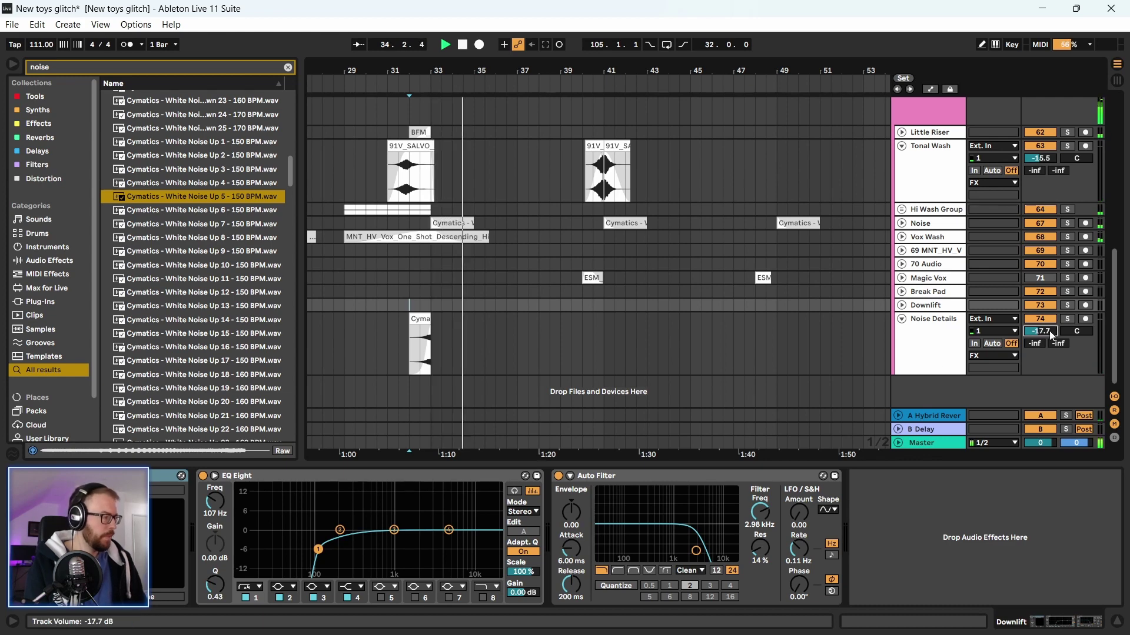
Set the playback loop to bars 41 to 49 and audition the start of that section
scroll(446, 231, "down", 3, "ctrl")
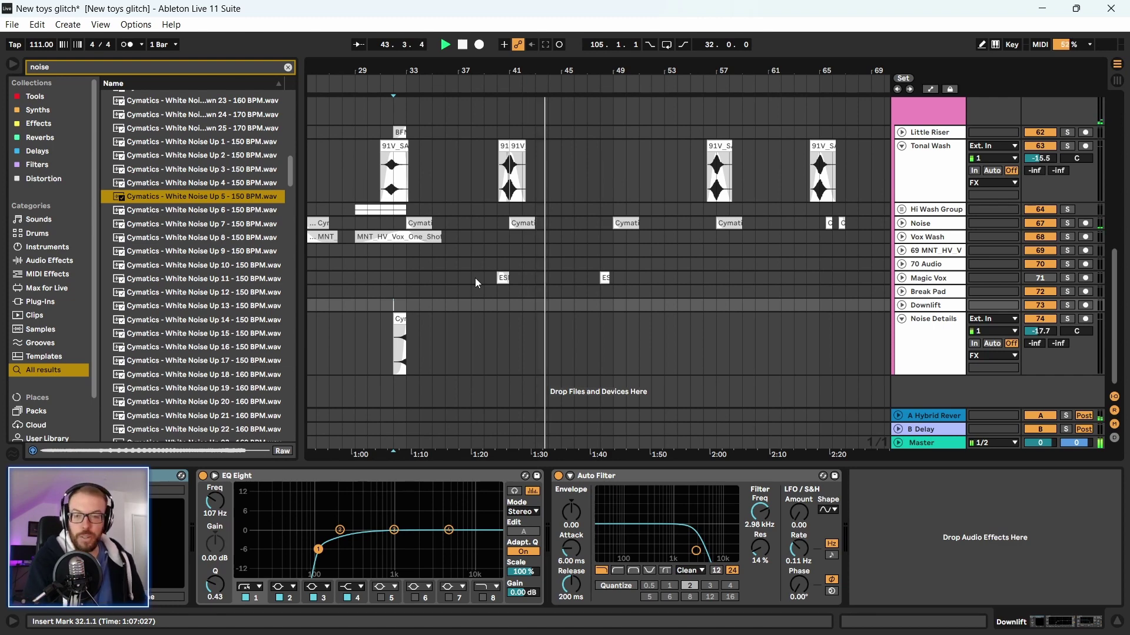
scroll(569, 282, "up", 8)
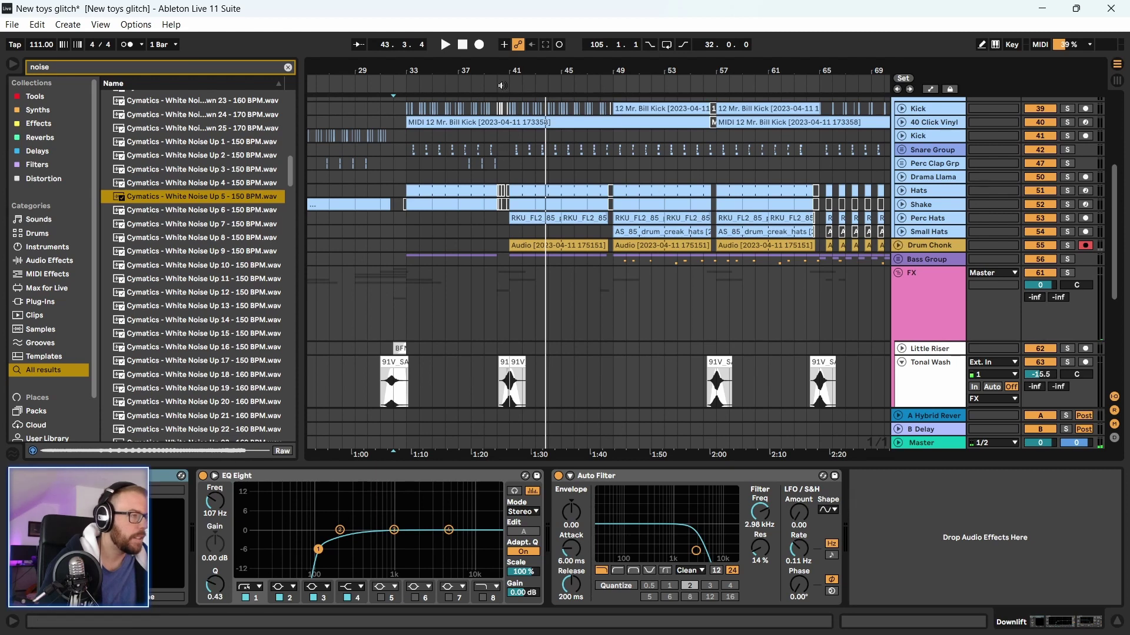
left_click_drag(503, 85, 571, 168)
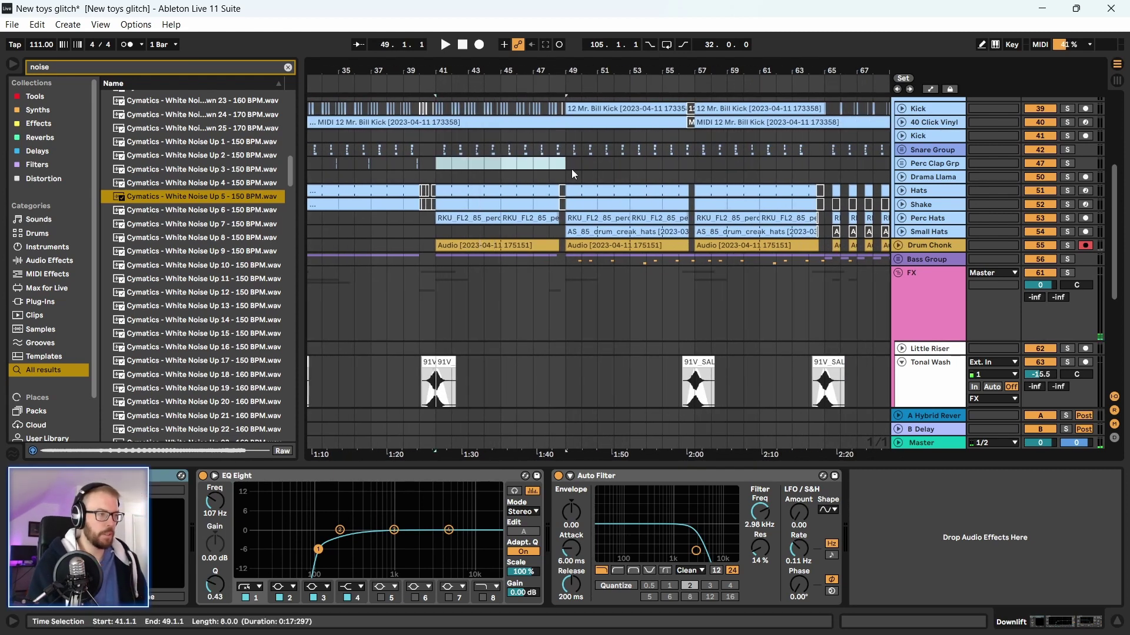
key("ctrl+l")
key("space")
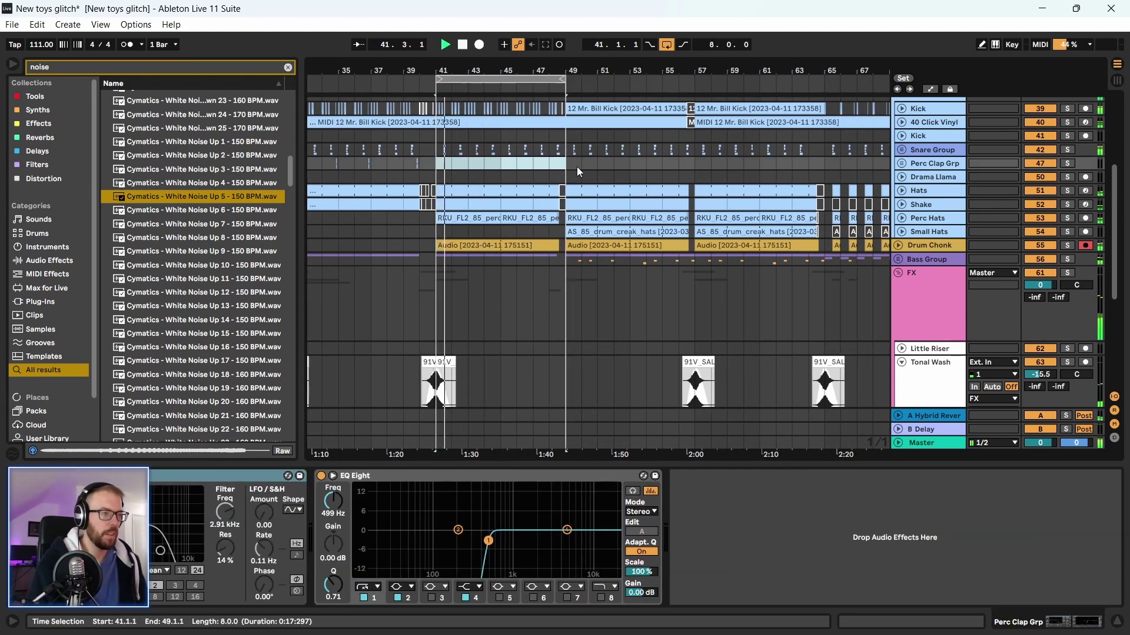
key("space")
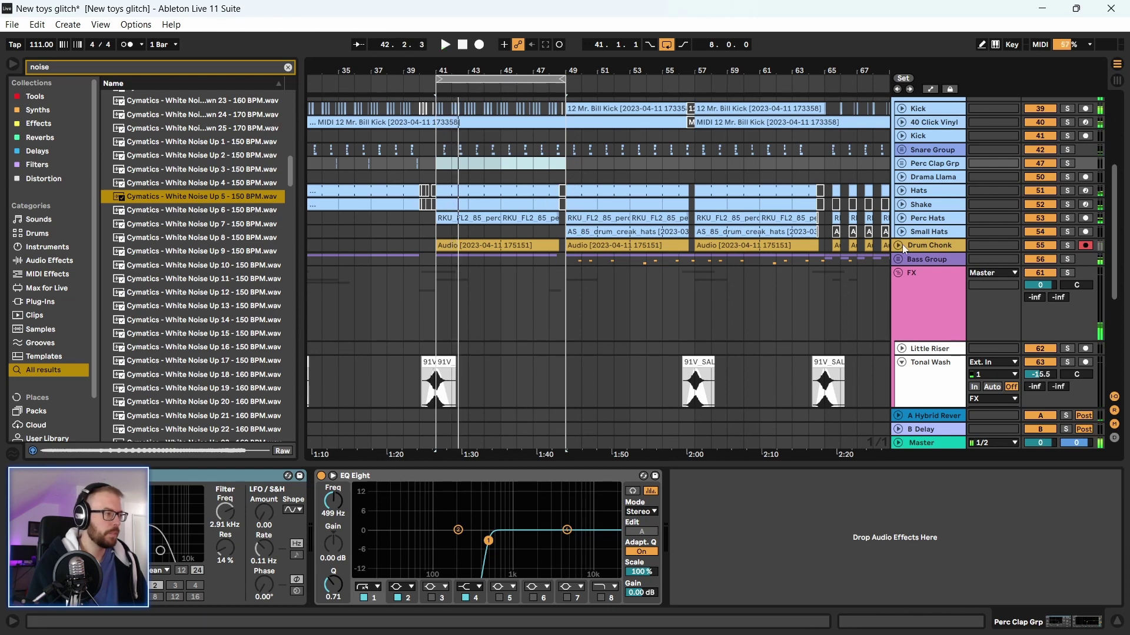
Expand the Drum Chonk track and audition its clip at bar 41 in solo
left_click(898, 245)
left_click(513, 243)
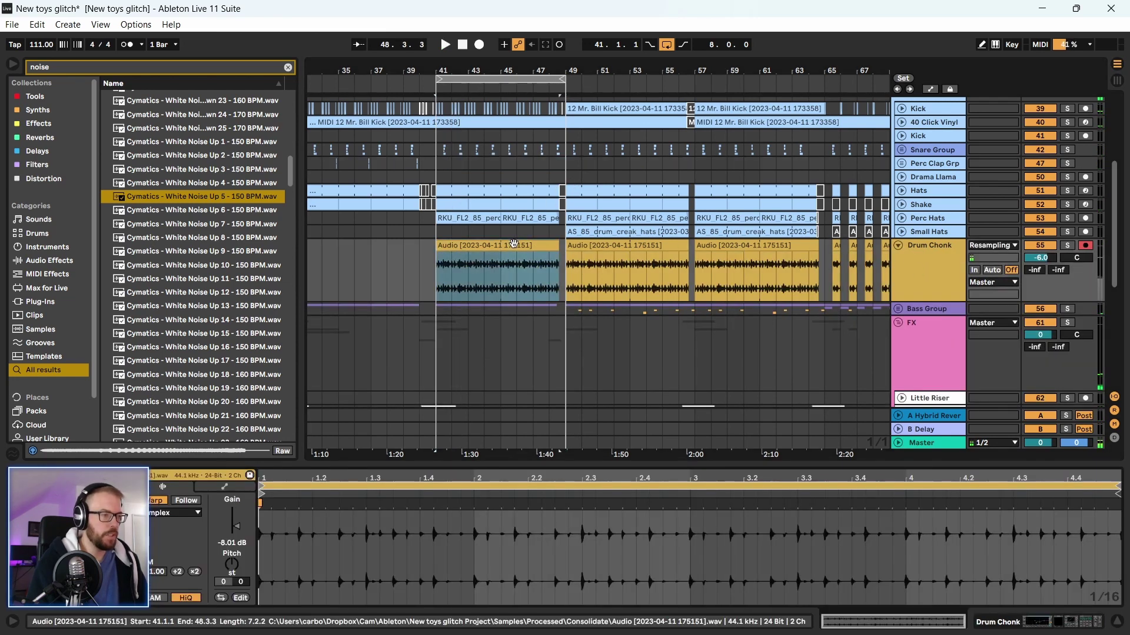
left_click(1069, 246)
key("space")
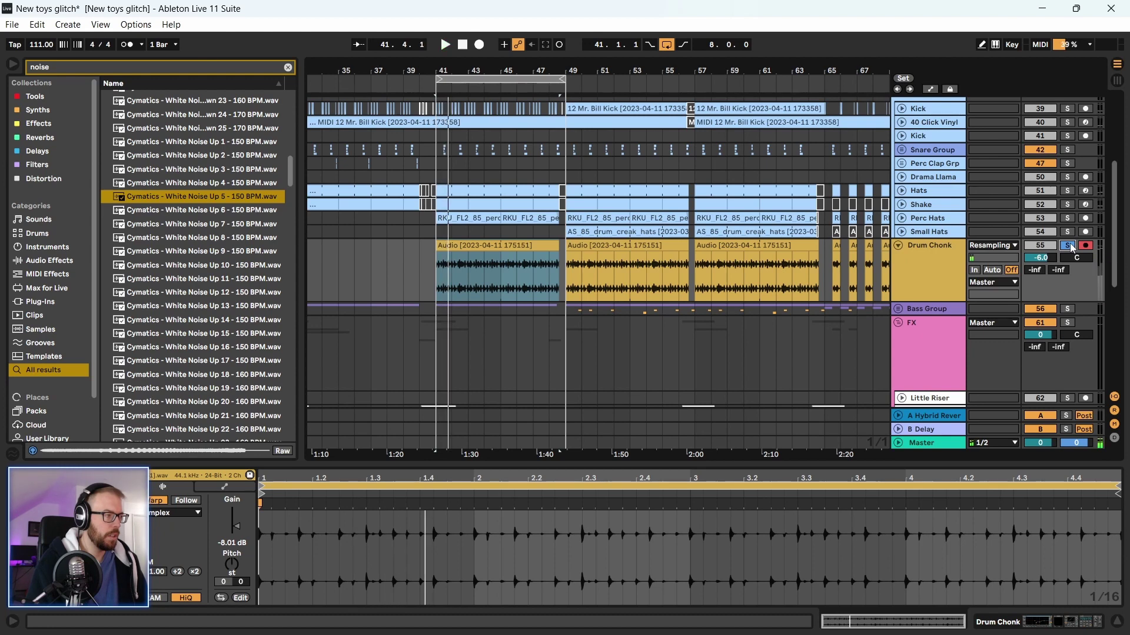
Inspect the Drum Chonk effects chain and its Magic Dice plug-in, then close the plug-in window
left_click(939, 247)
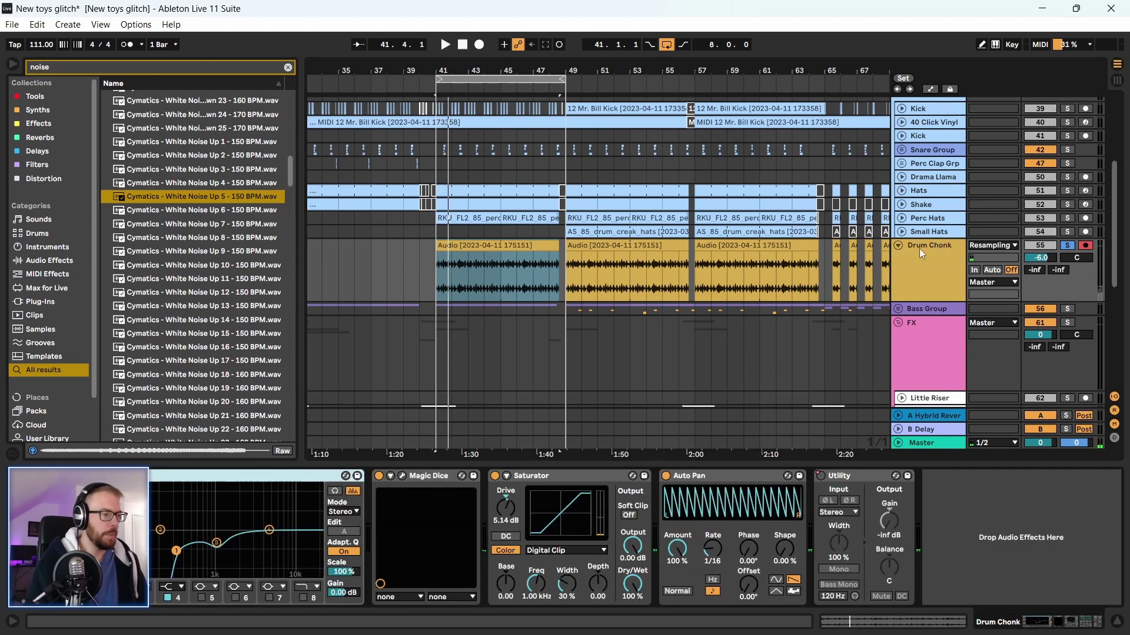
left_click(403, 477)
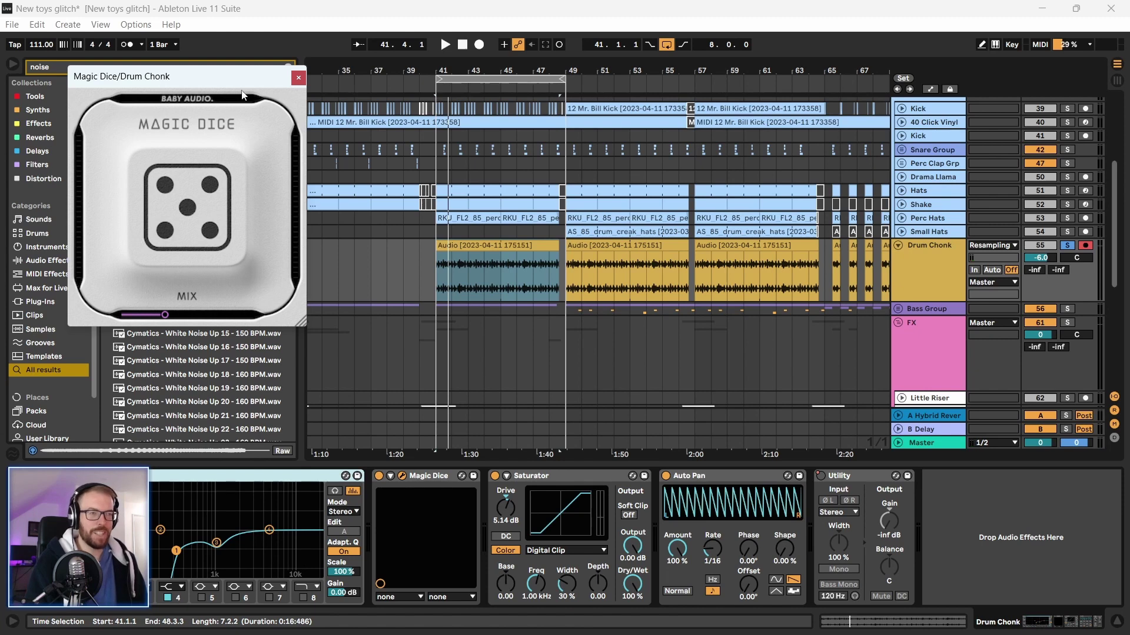
left_click(294, 78)
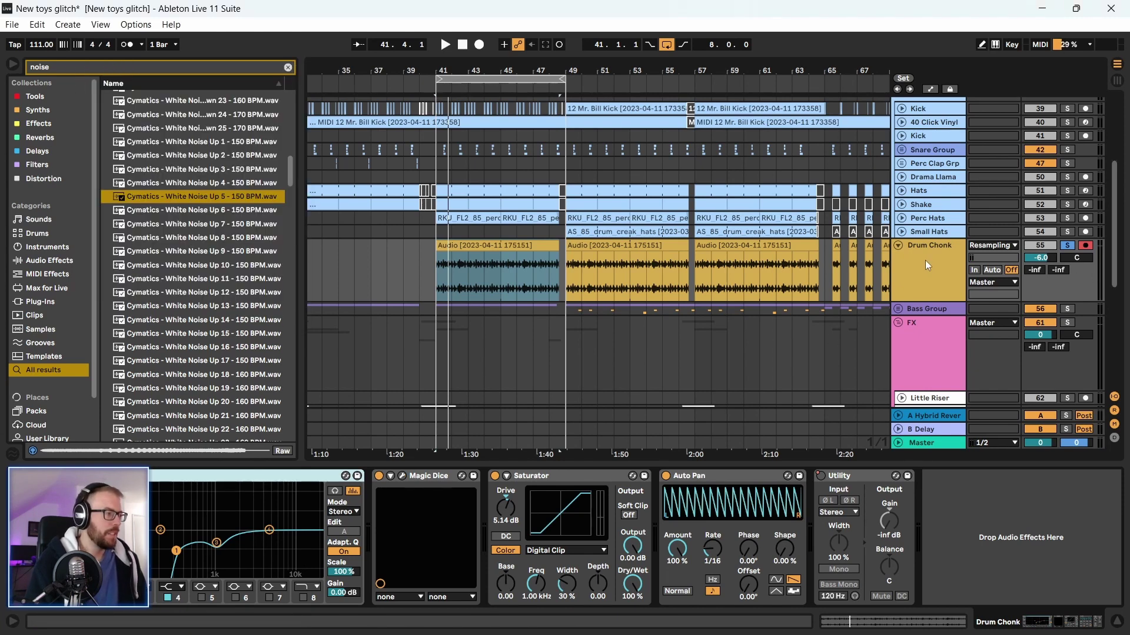
Lower the Drum Chonk clip's gain at bar 41 to -15.3 dB, unsolo the track and play the full mix
left_click(498, 245)
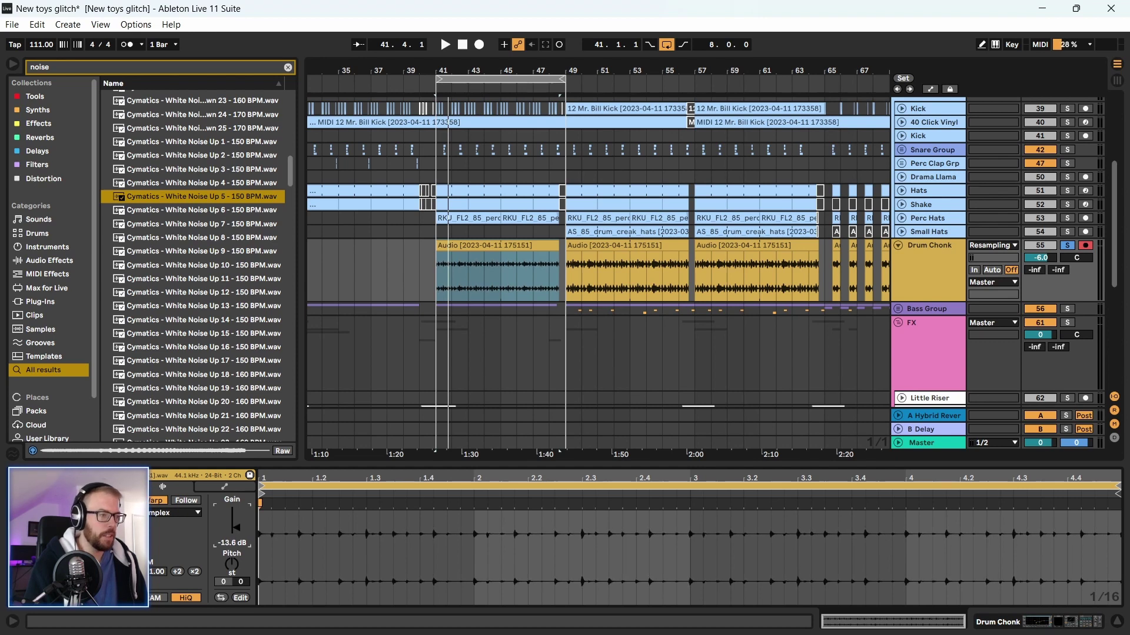
left_click(1068, 246)
key("space")
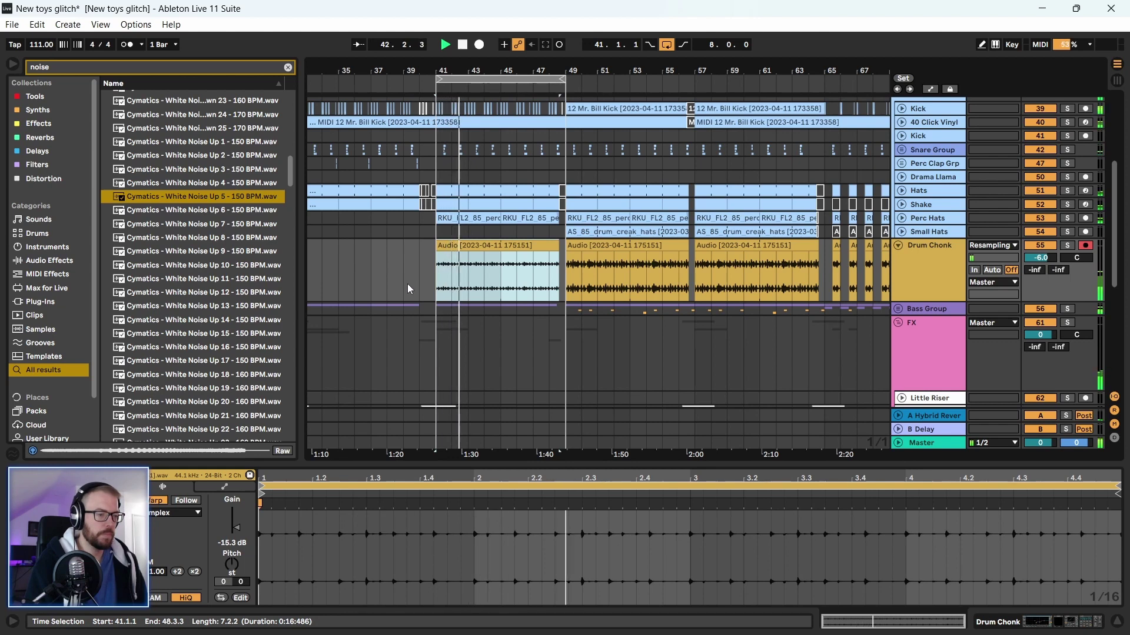
Turn off looping and raise the Drum Chonk clip's gain at bar 41 to -12.6 dB during playback
left_click(925, 247)
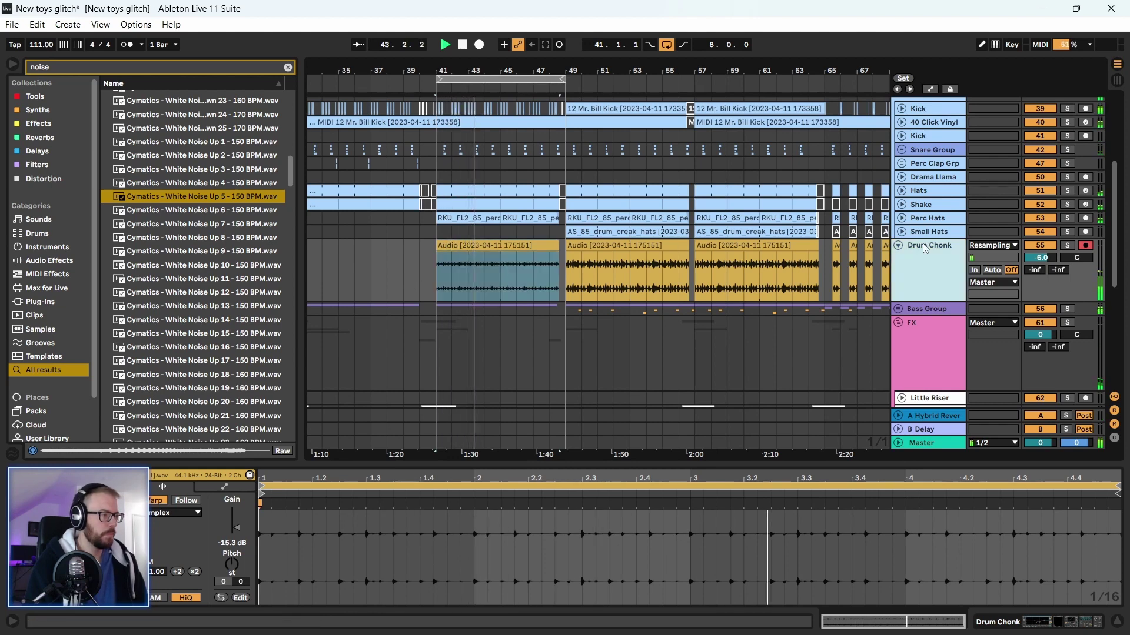
scroll(353, 316, "down", 3)
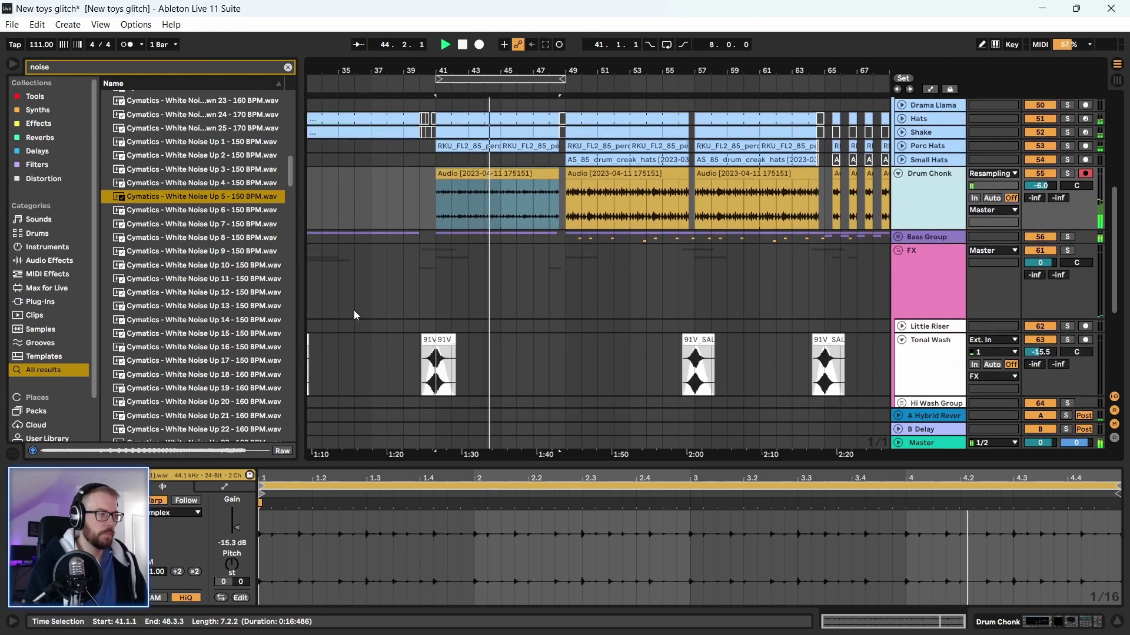
left_click(486, 175)
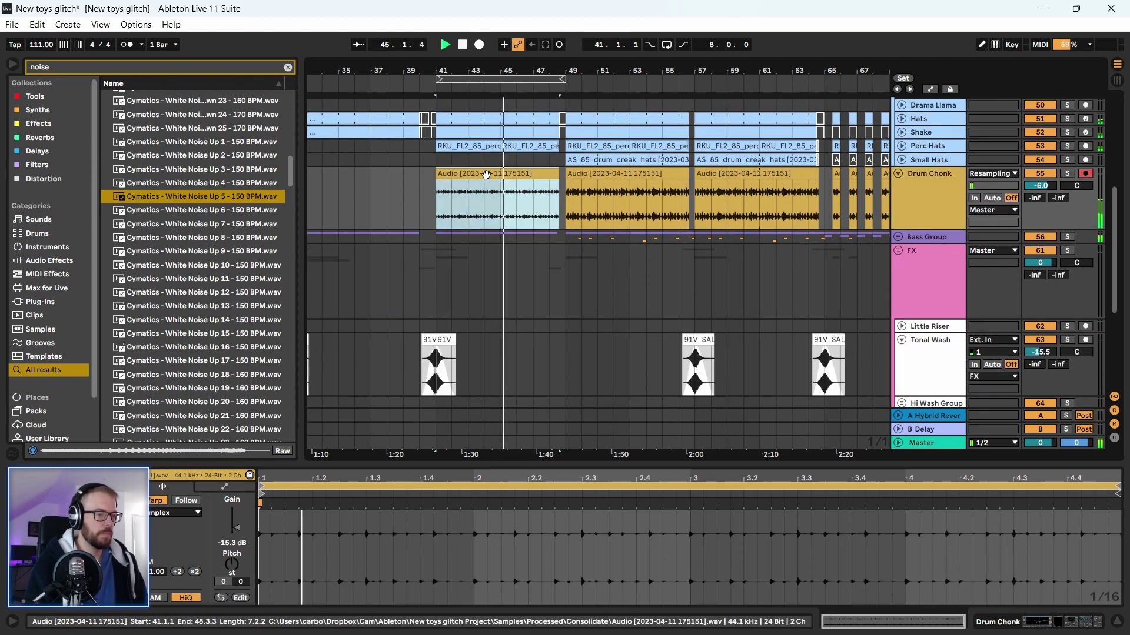
left_click_drag(234, 527, 235, 510)
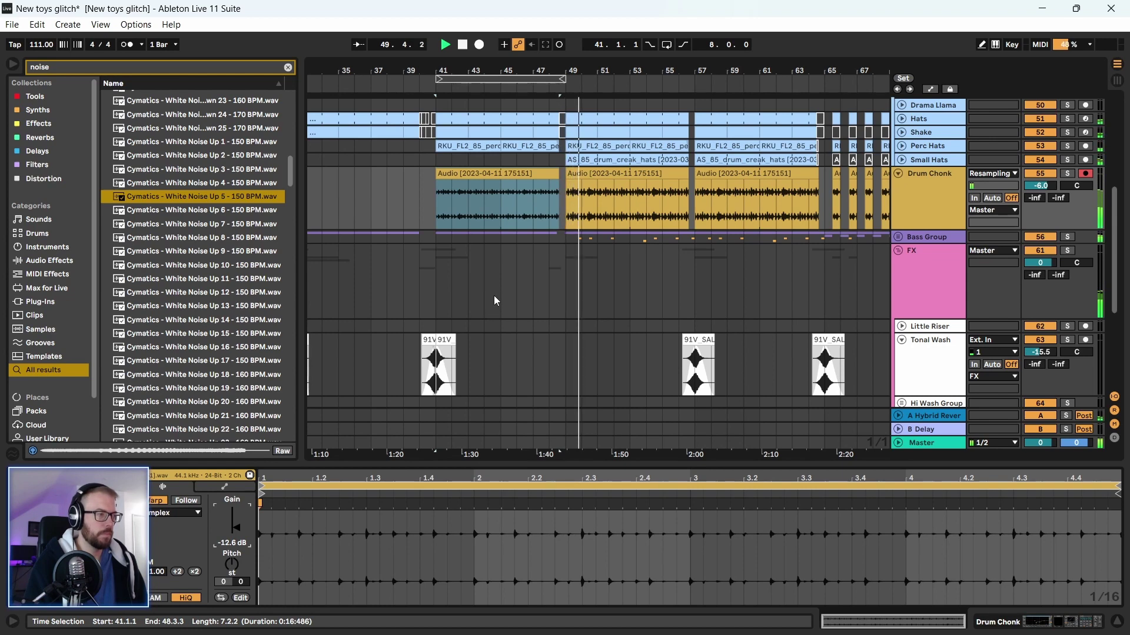
Listen on past bar 49 and examine the Drum Chonk clips across the rest of the arrangement, then stop playback
scroll(379, 346, "down", 2)
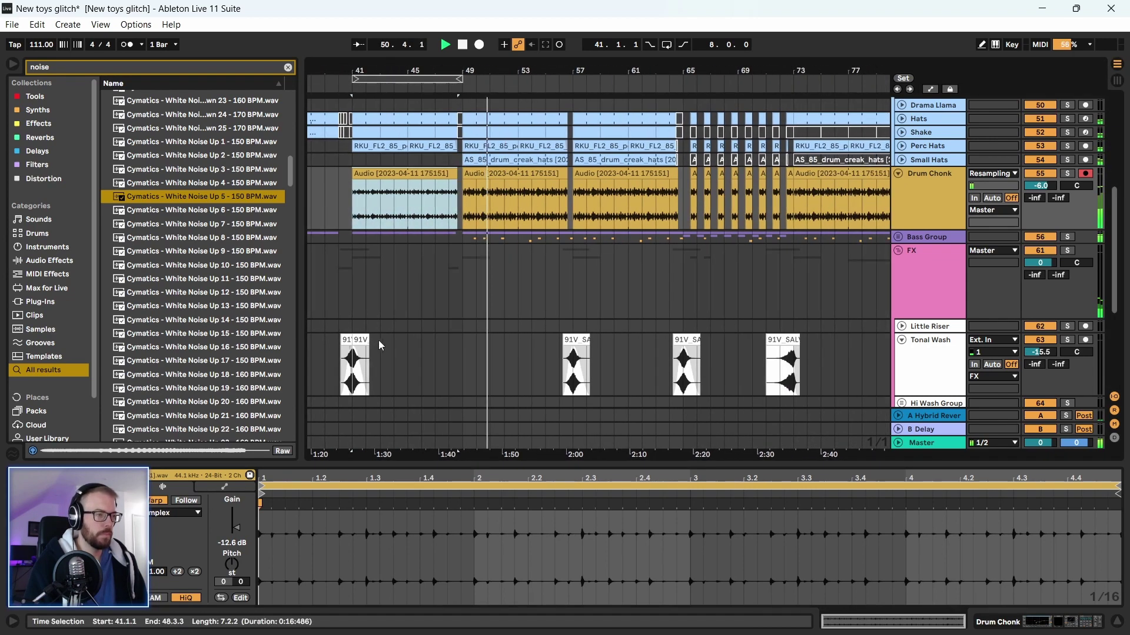
scroll(417, 323, "down", 2)
scroll(416, 323, "up", 2)
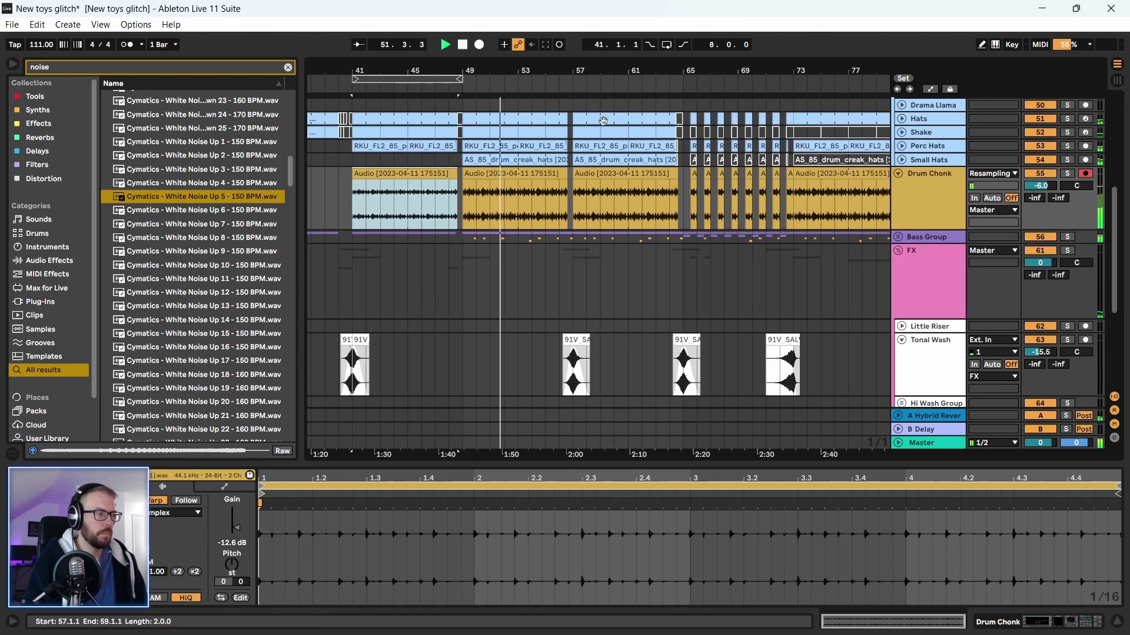
scroll(647, 147, "down", 3)
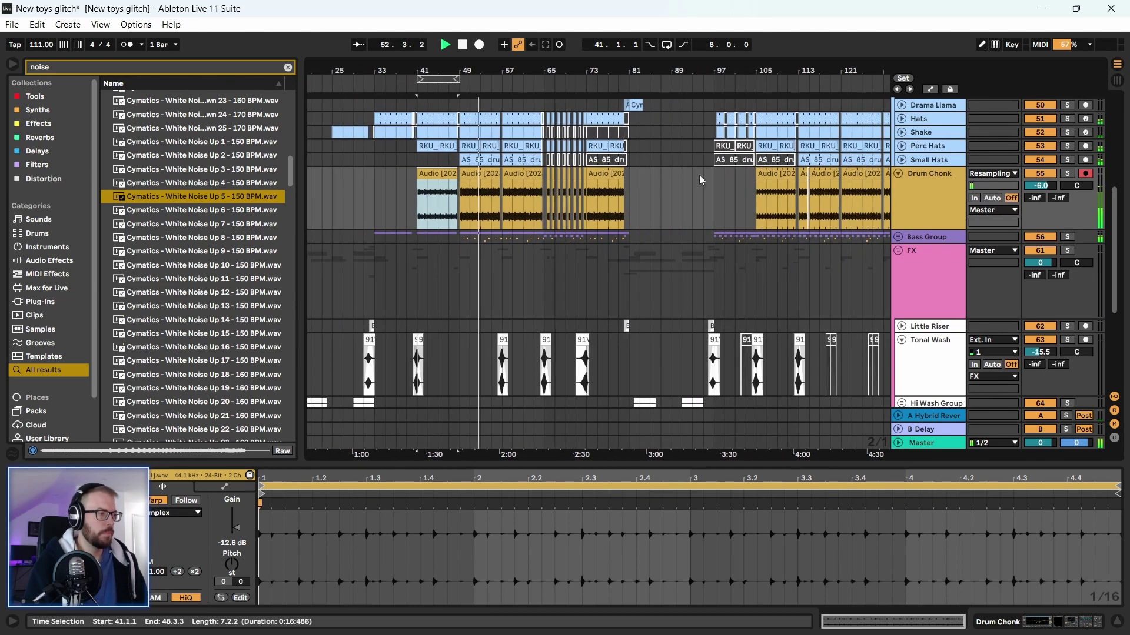
scroll(505, 193, "down", 3)
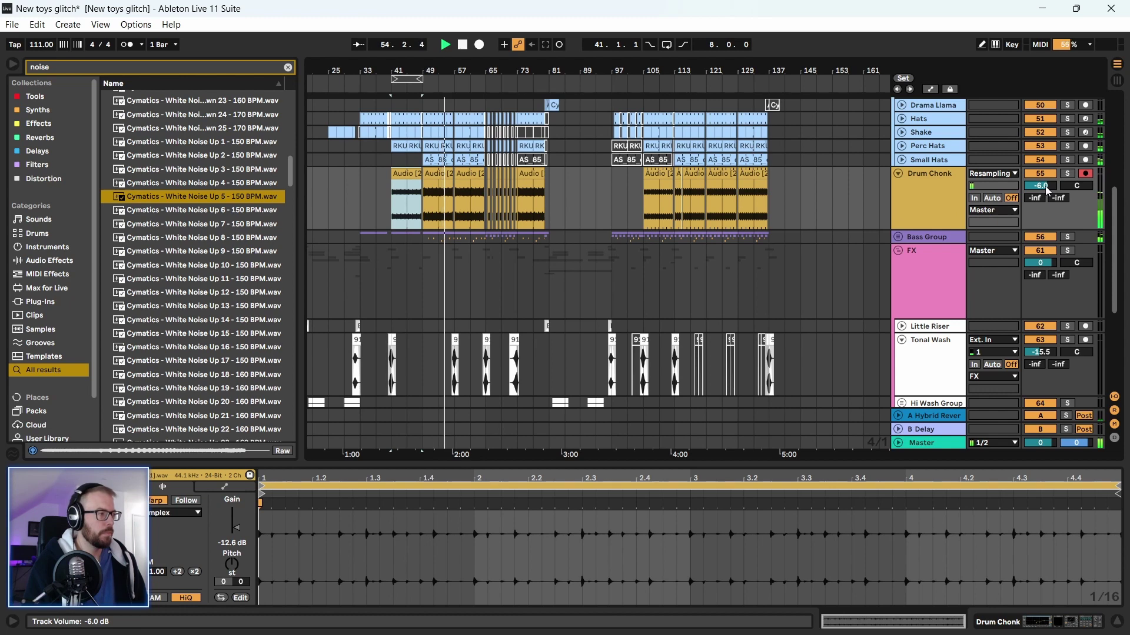
left_click(419, 82)
key("space")
Copy the one-bar white noise clip on Noise Details from bar 32 to bar 48
scroll(436, 279, "down", 5)
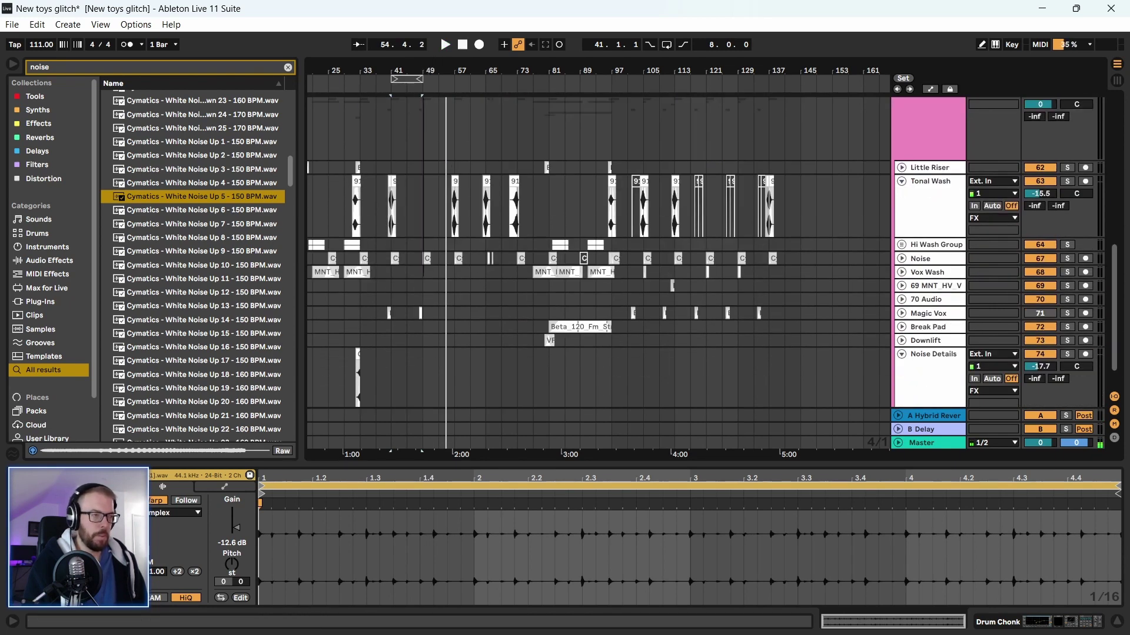
scroll(365, 364, "up", 5)
left_click(349, 365)
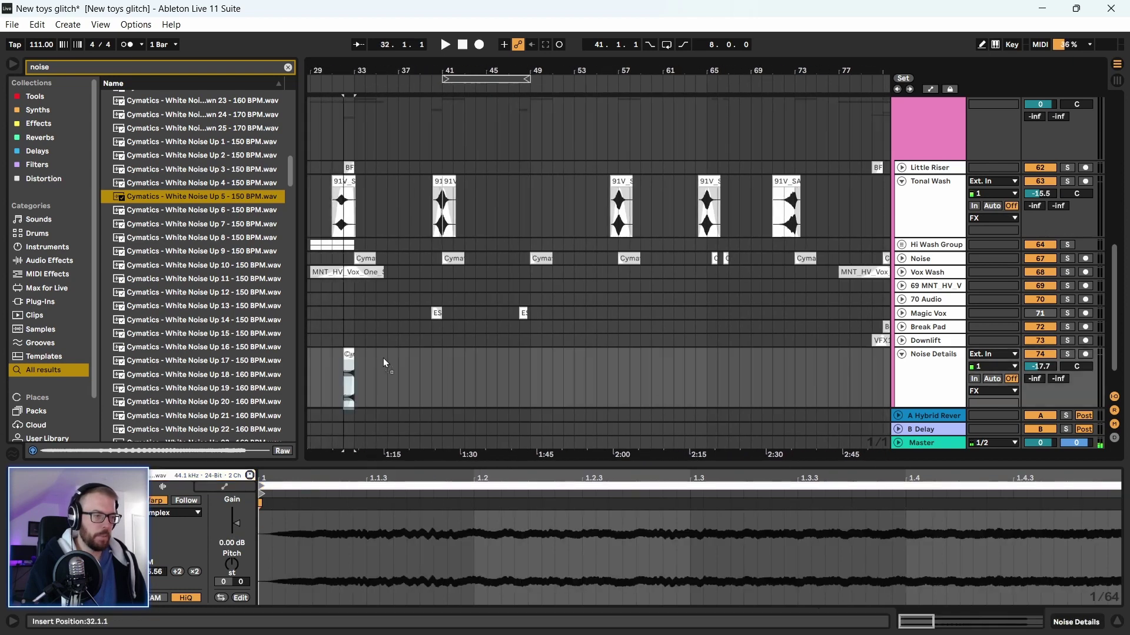
left_click_drag(385, 363, 525, 365)
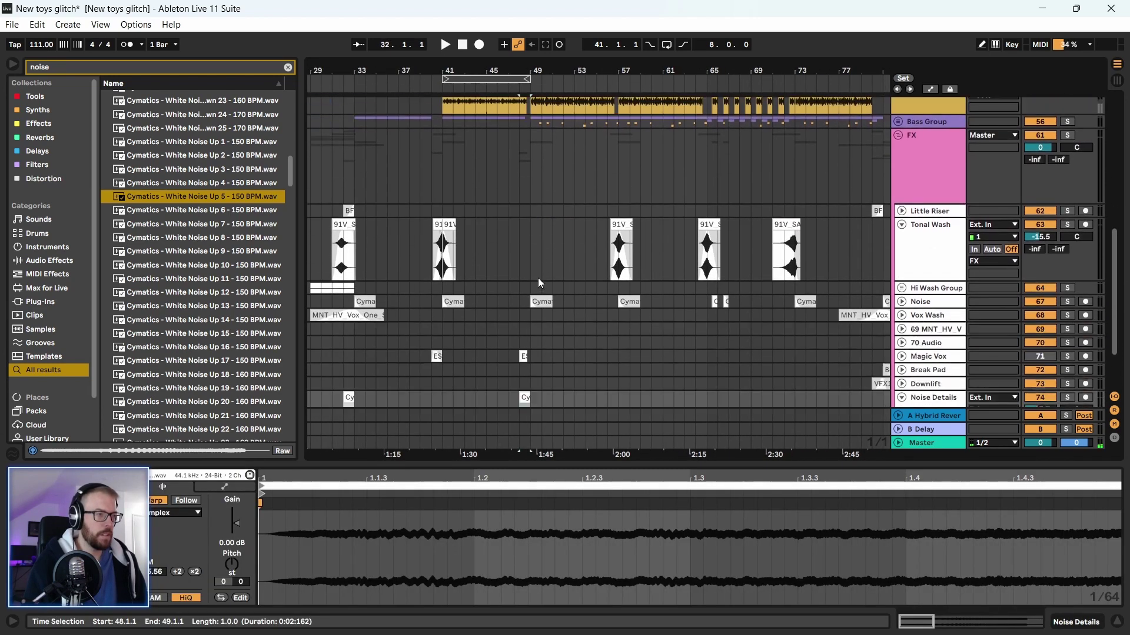
Play from bar 48 to check the copied noise riser's transition into bar 49
left_click(529, 302)
key("space")
left_click_drag(547, 62, 547, 67)
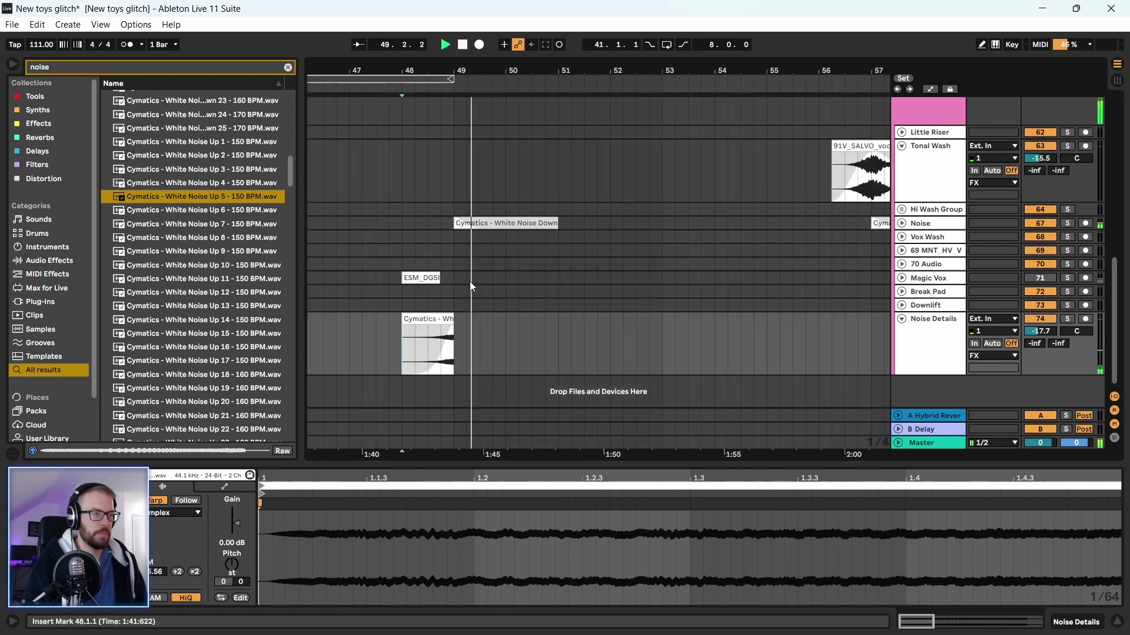
key("minus")
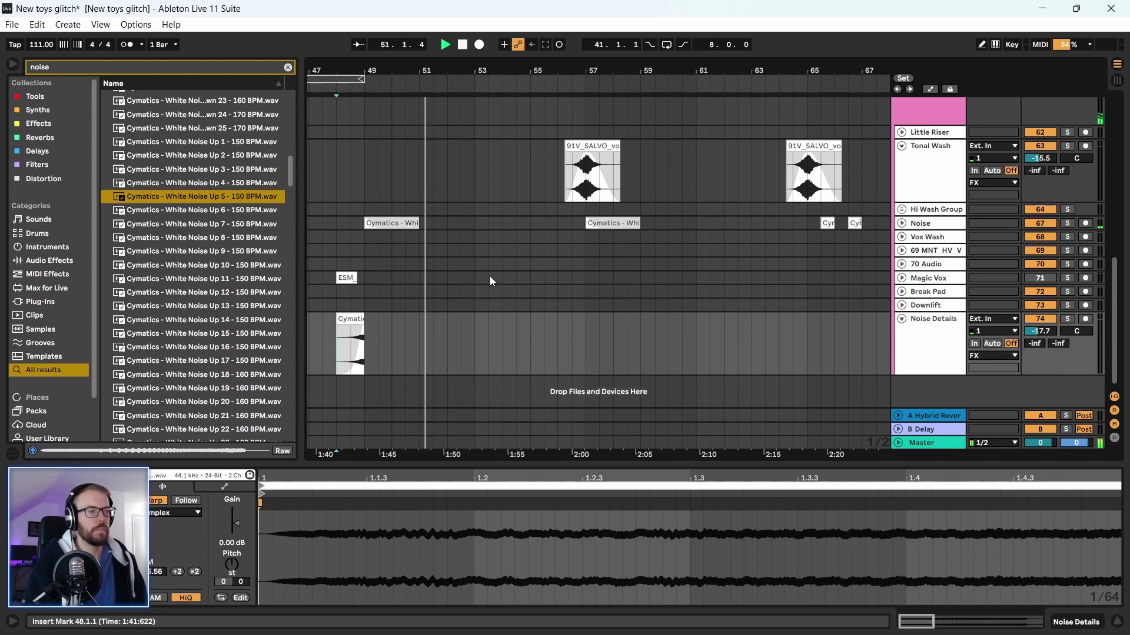
Lower the Drum Chonk track's volume to -8.0 dB while the arrangement plays
scroll(471, 285, "up", 2)
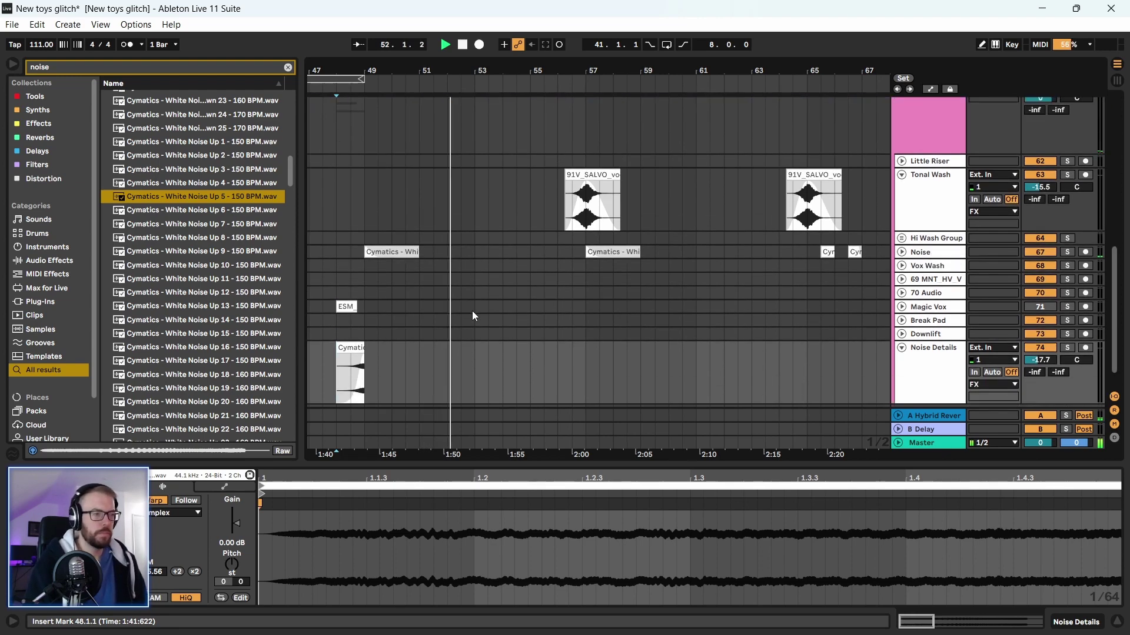
scroll(472, 315, "down", 2)
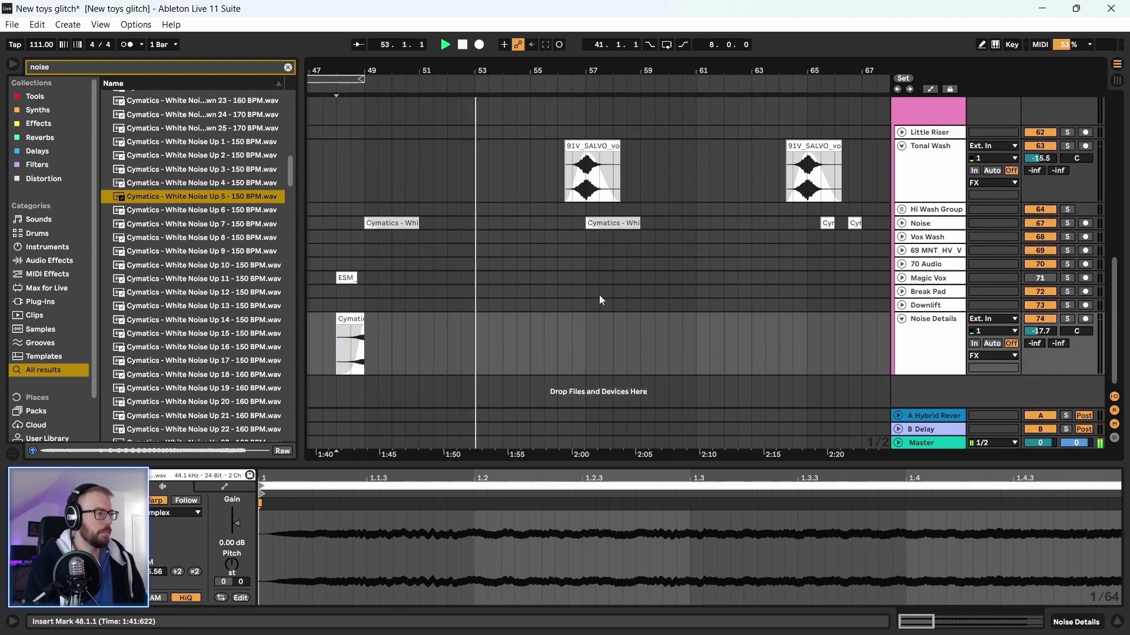
scroll(600, 300, "up", 12)
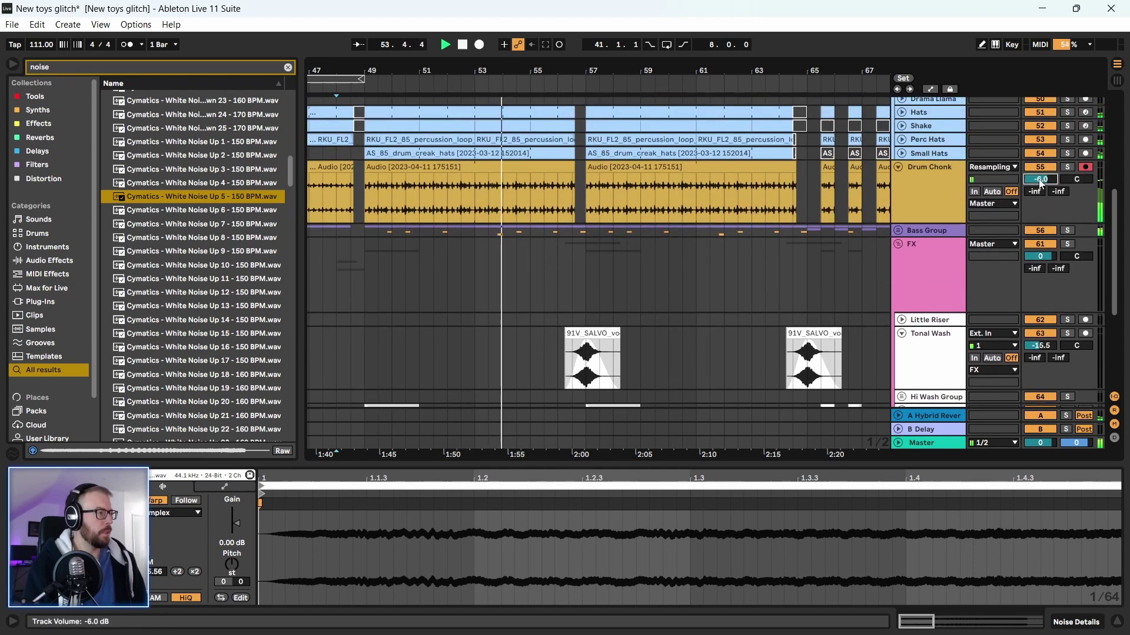
scroll(1040, 179, "down", 1)
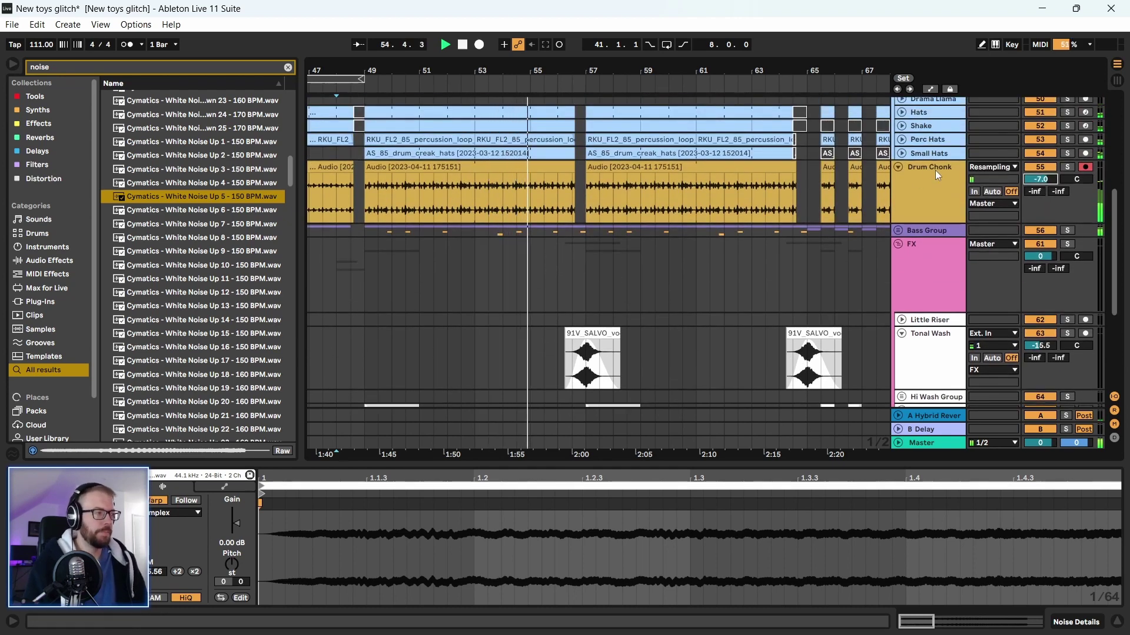
scroll(376, 253, "down", 4)
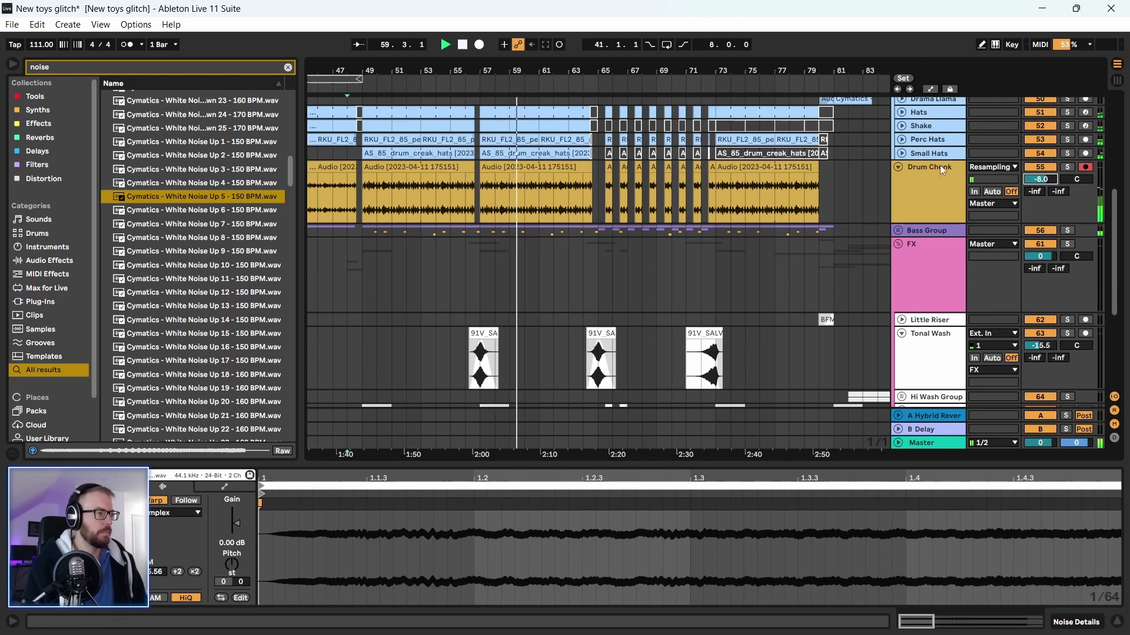
Show the Drum Chonk track's device chain and replay the section from bar 48
left_click(939, 202)
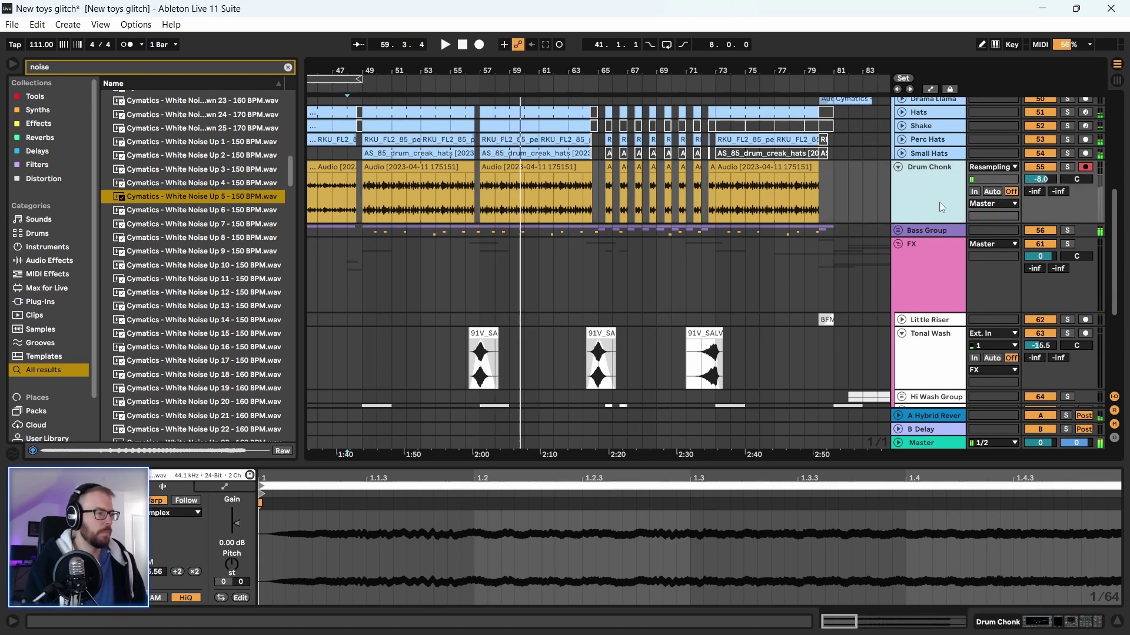
left_click(935, 168)
key("space")
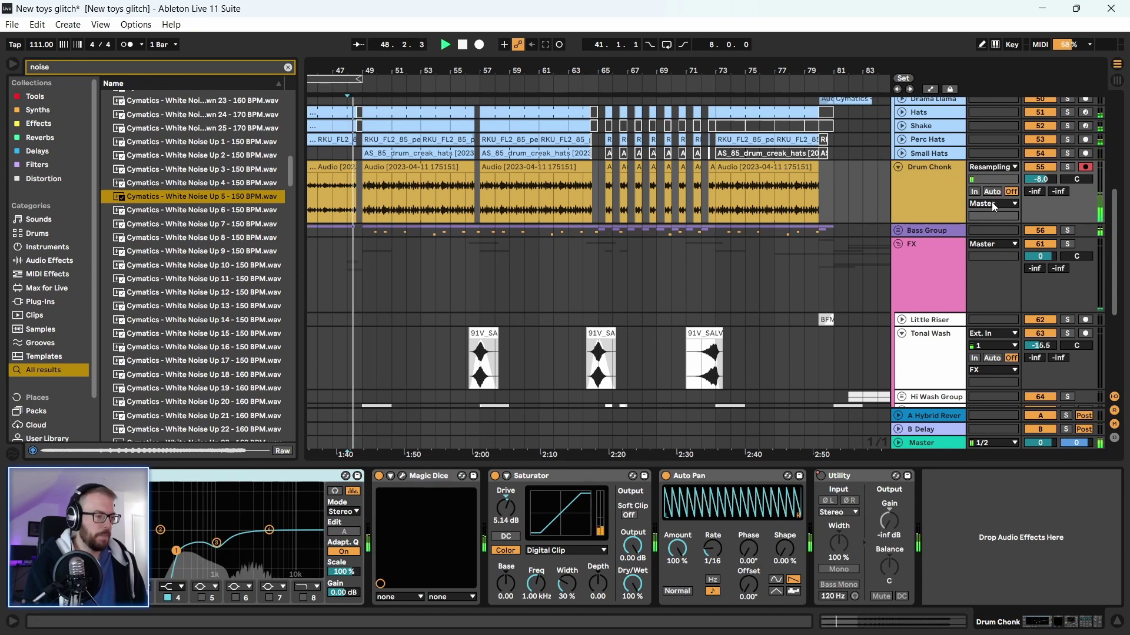
left_click(942, 172)
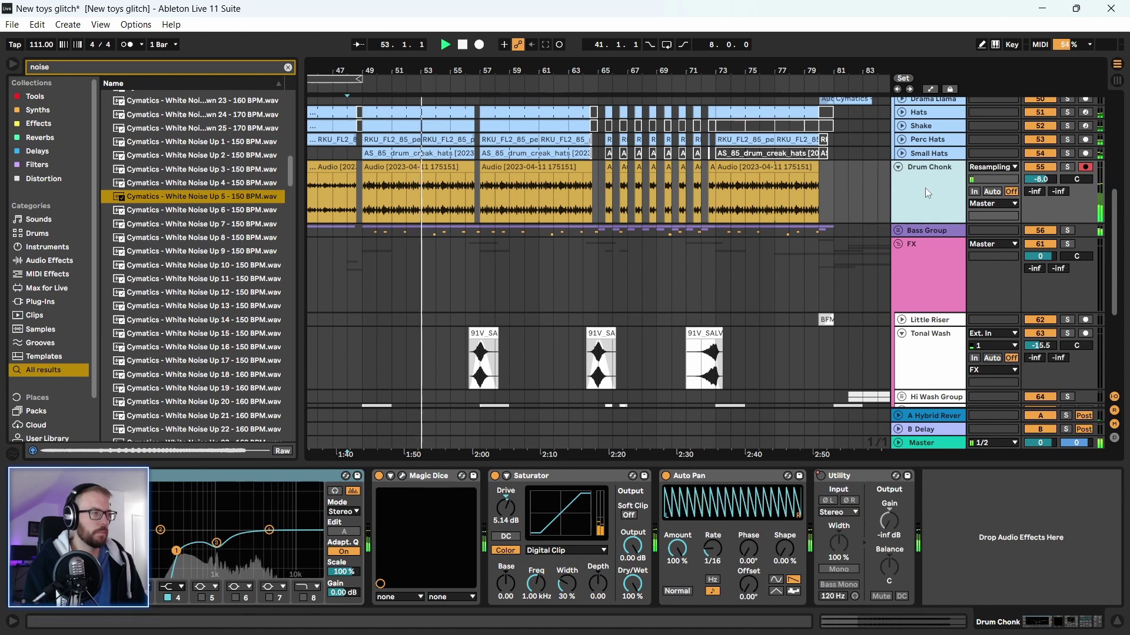
Briefly solo the Hats track to hear it alone, and stop playback
scroll(928, 193, "up", 3)
scroll(924, 227, "up", 2)
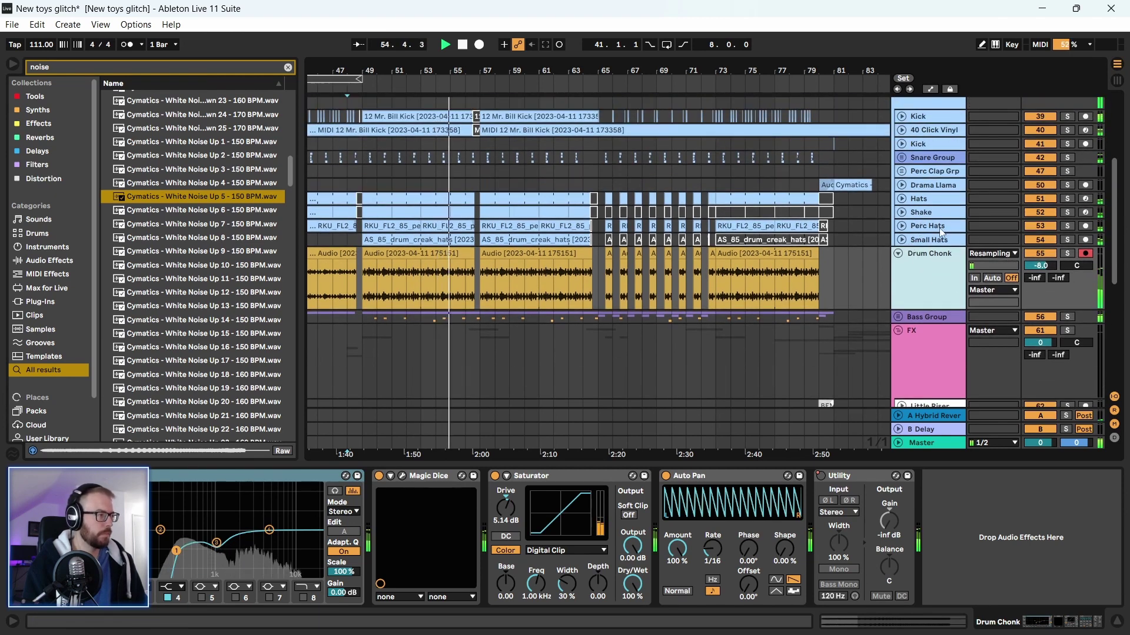
left_click(1069, 199)
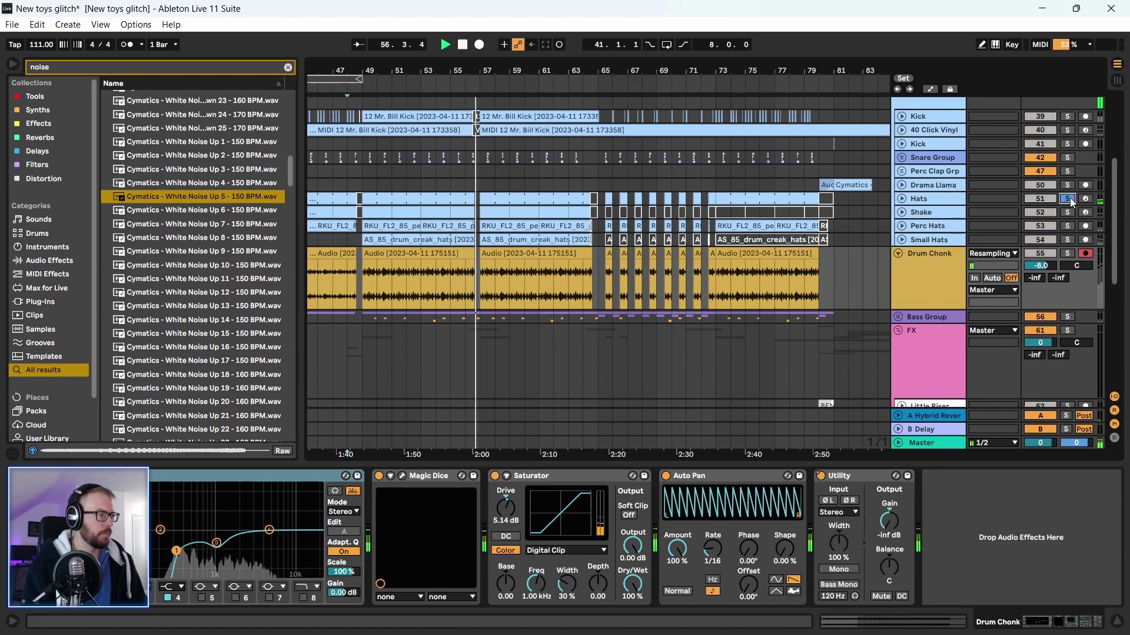
scroll(505, 136, "up", 3)
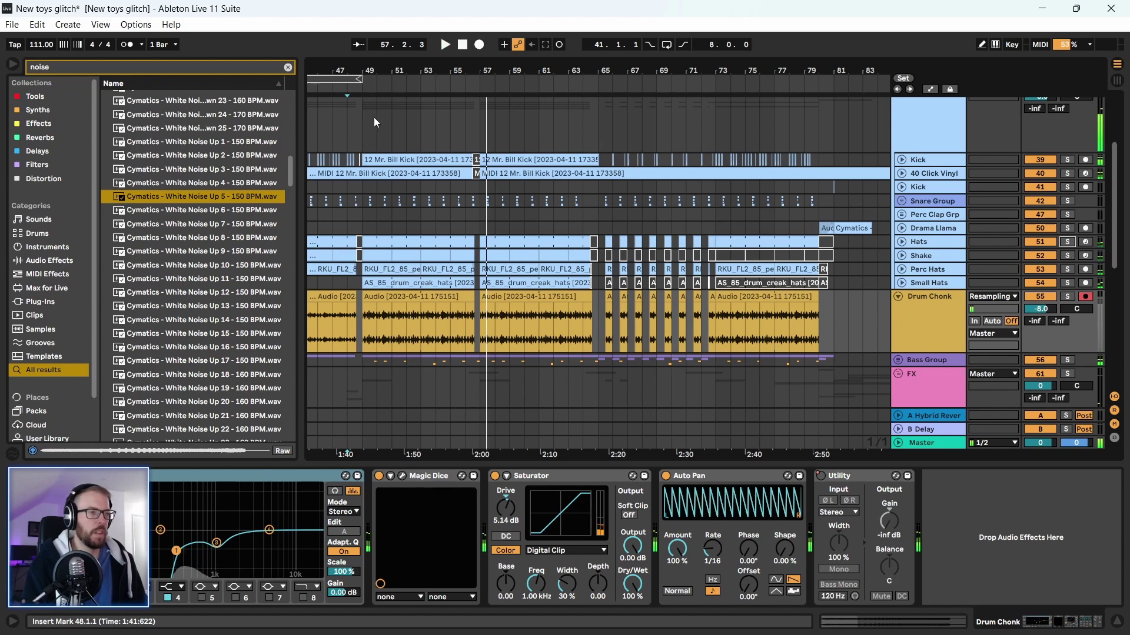
Loop the eight bars from bar 49 to bar 57 and play the section with the drum tracks in view
left_click_drag(375, 122, 483, 137)
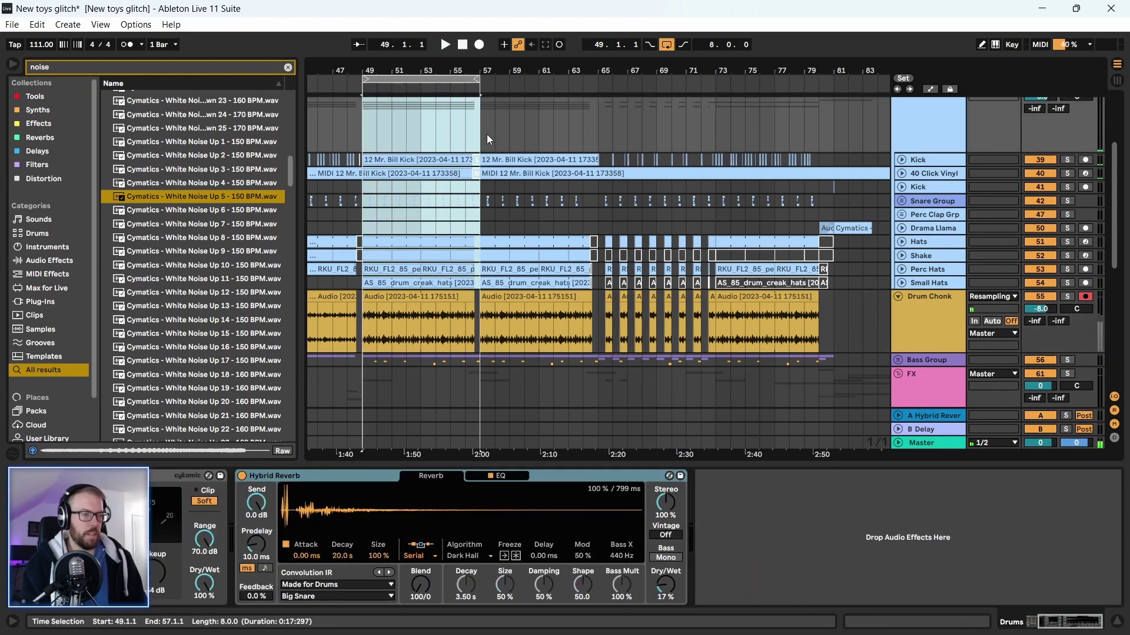
key("space")
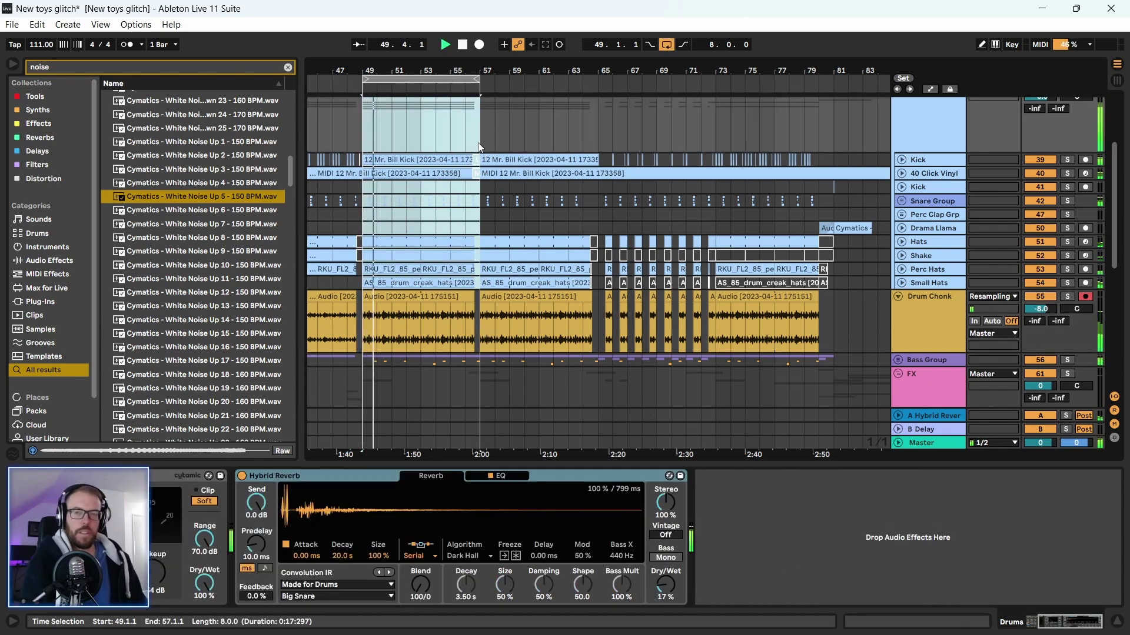
scroll(812, 136, "up", 2)
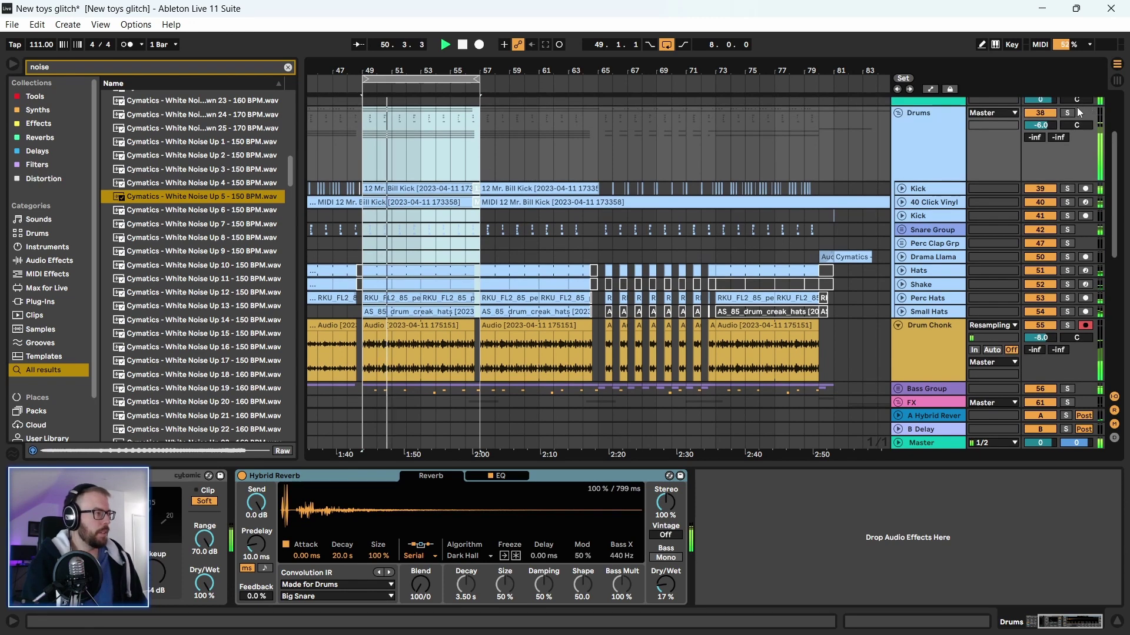
scroll(439, 229, "down", 3)
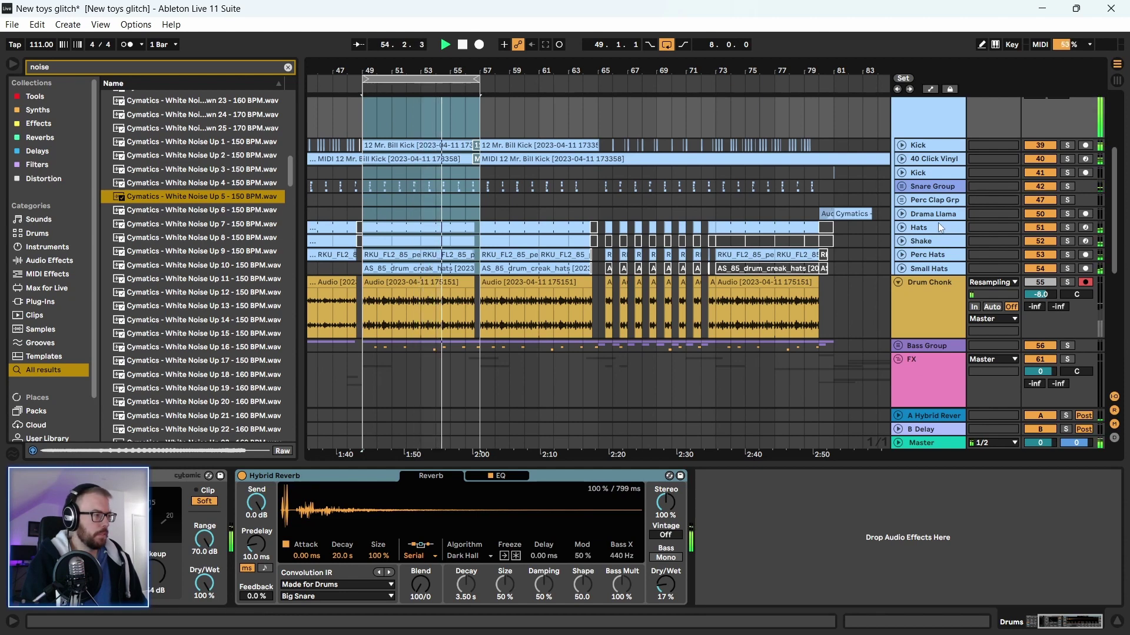
Solo the Hats and Shake tracks and listen to them together in the loop
key("space")
left_click(1067, 228)
key("space")
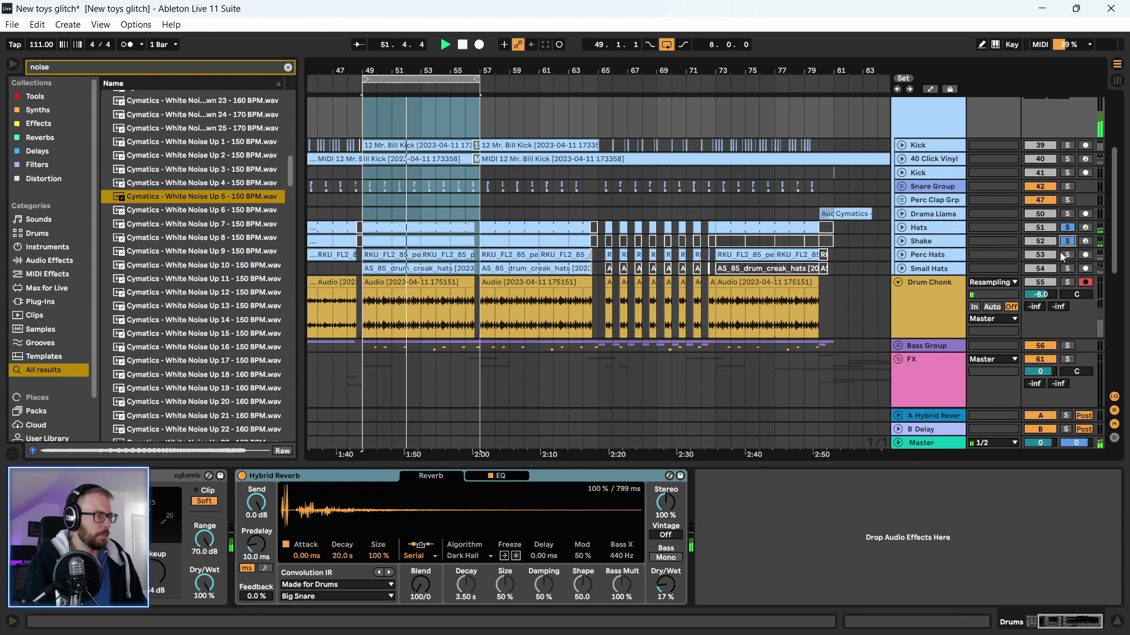
Set the Shake track's second EQ Eight cut to 4.45 kHz and -9.55 dB while soloed, and unsolo it to hear the full mix
left_click(901, 241)
left_click(923, 240)
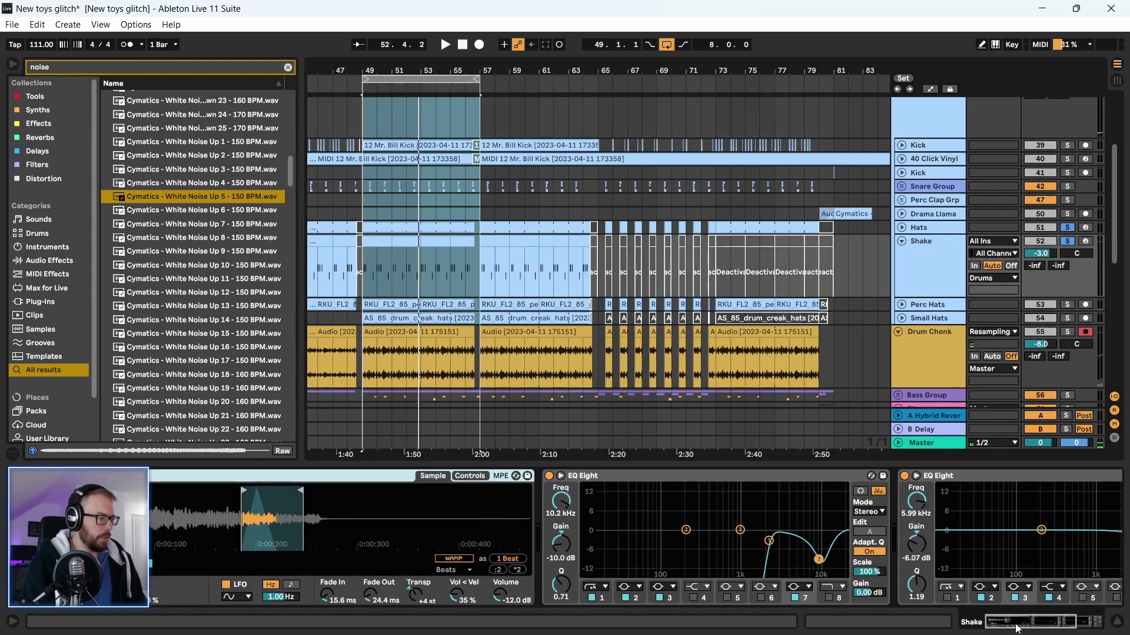
left_click_drag(1016, 628, 1054, 626)
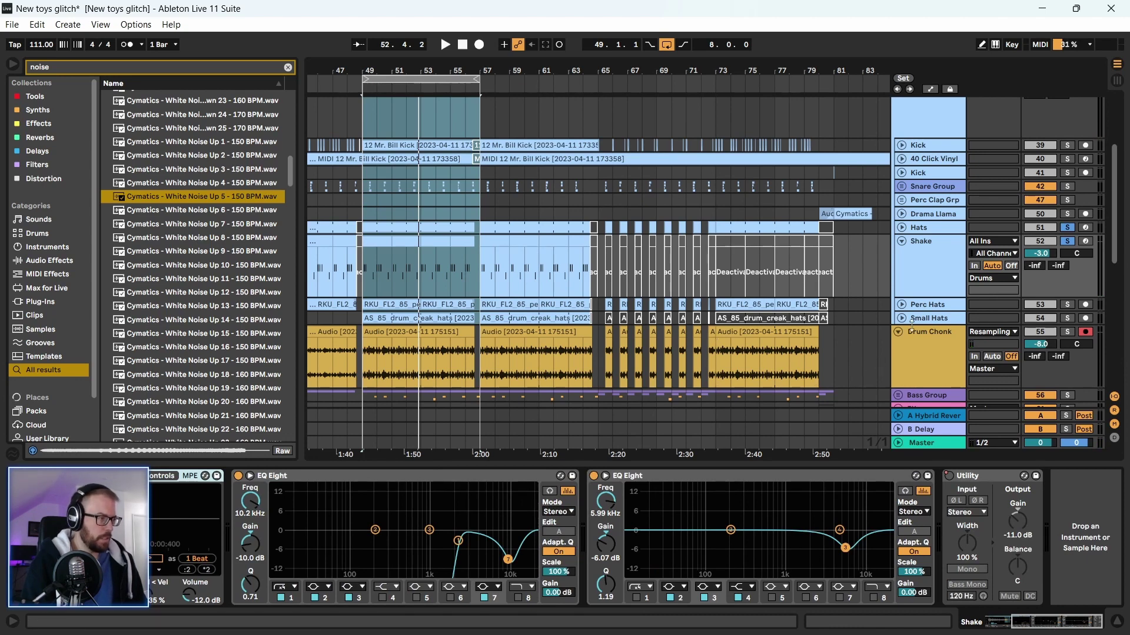
key("space")
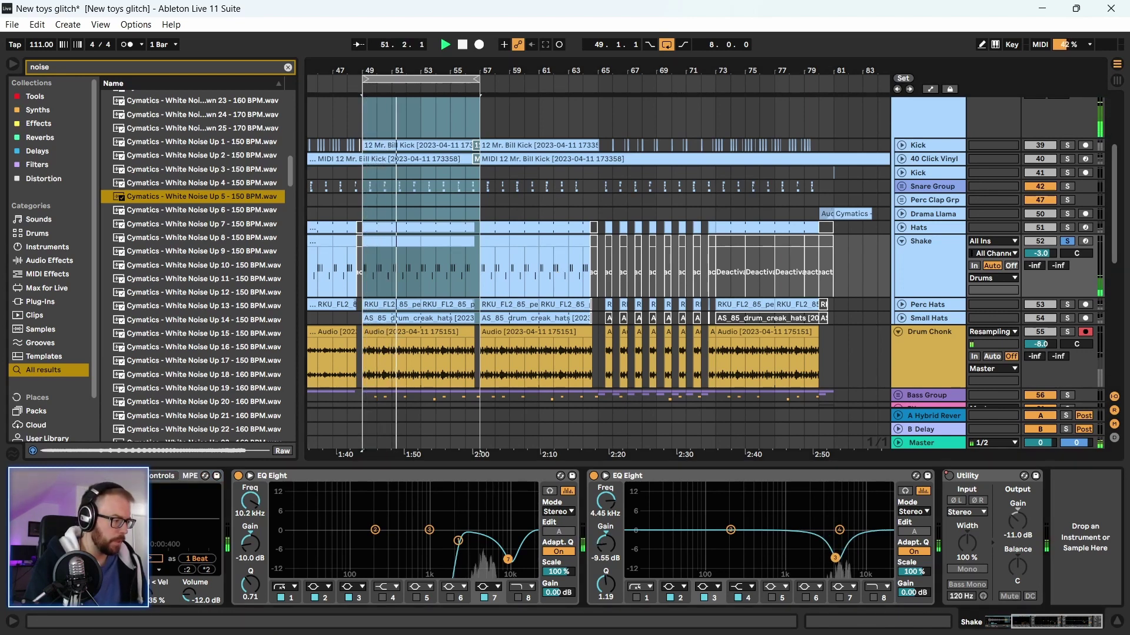
left_click(814, 476)
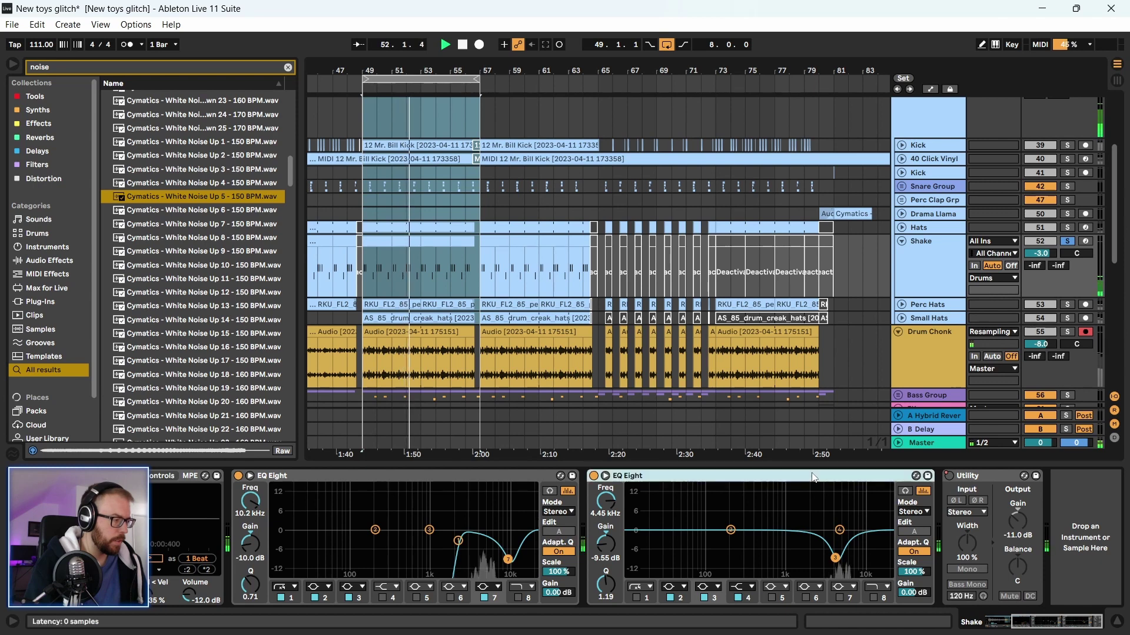
left_click(1066, 242)
key("space")
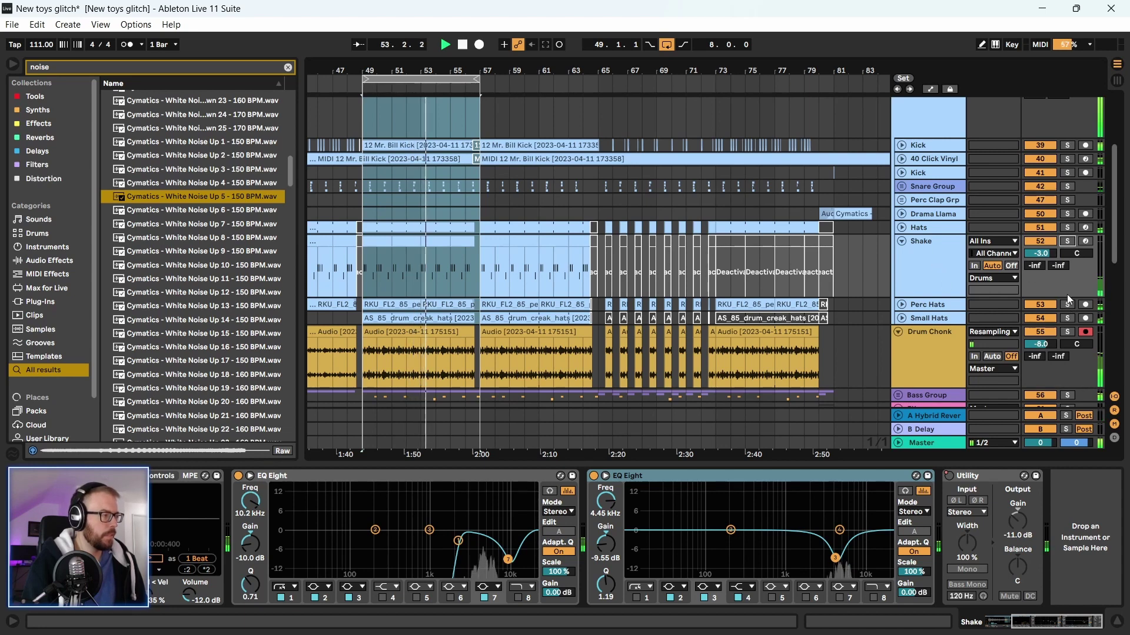
Solo Hats, Shake, Perc Hats and Small Hats, set the Small Hats volume to -8.0 dB, and clear the solos
left_click(1068, 227)
left_click(1067, 242, "ctrl")
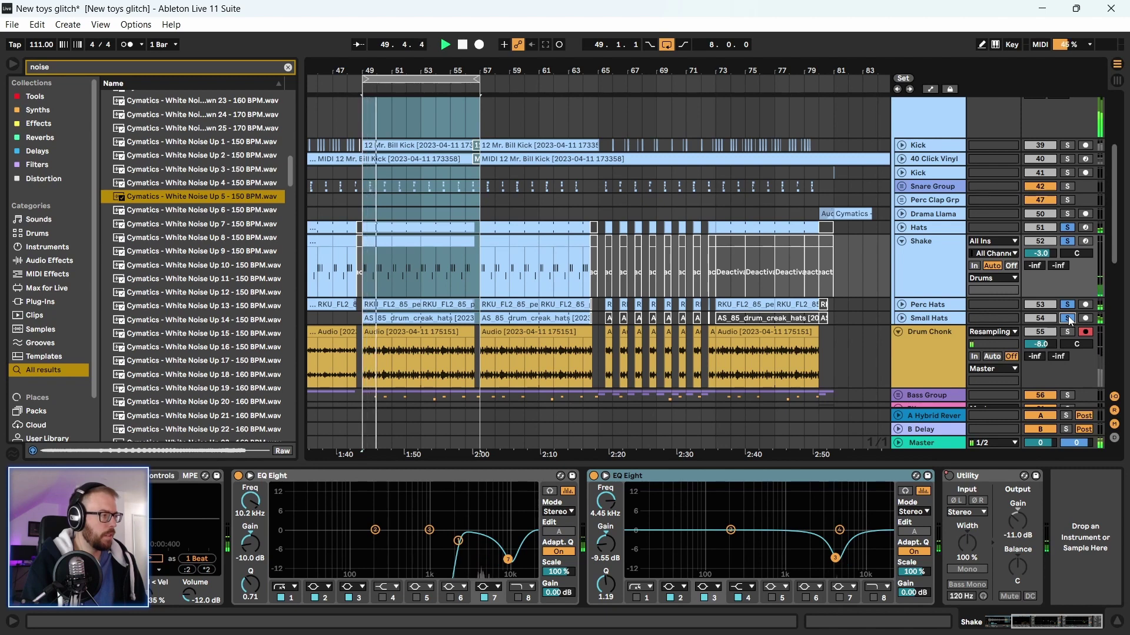
left_click(902, 318)
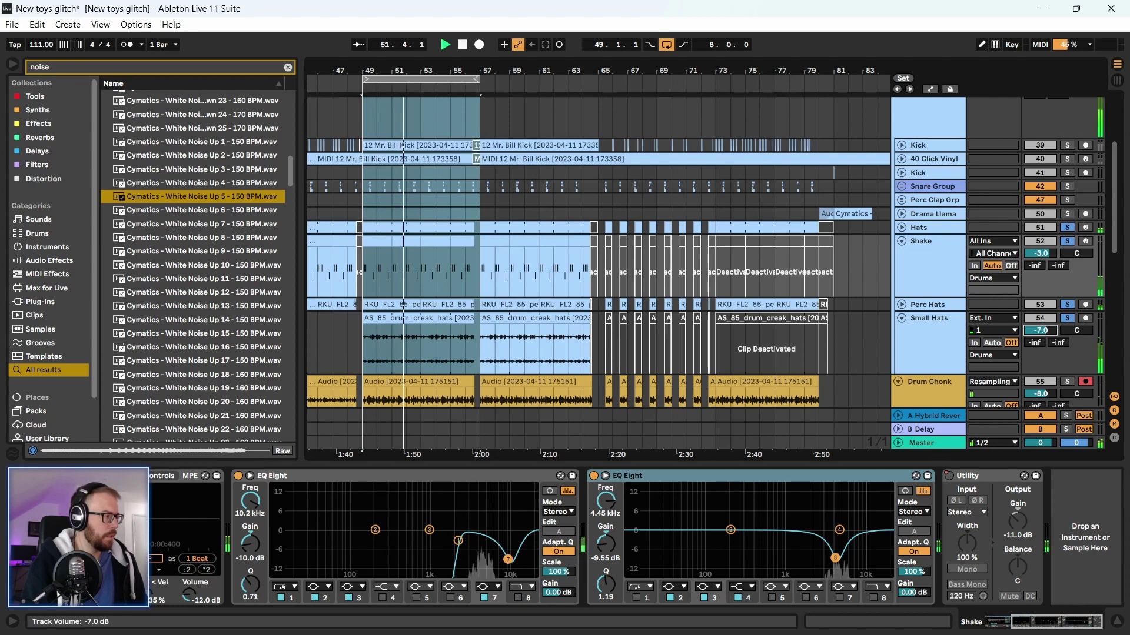
left_click(1067, 318)
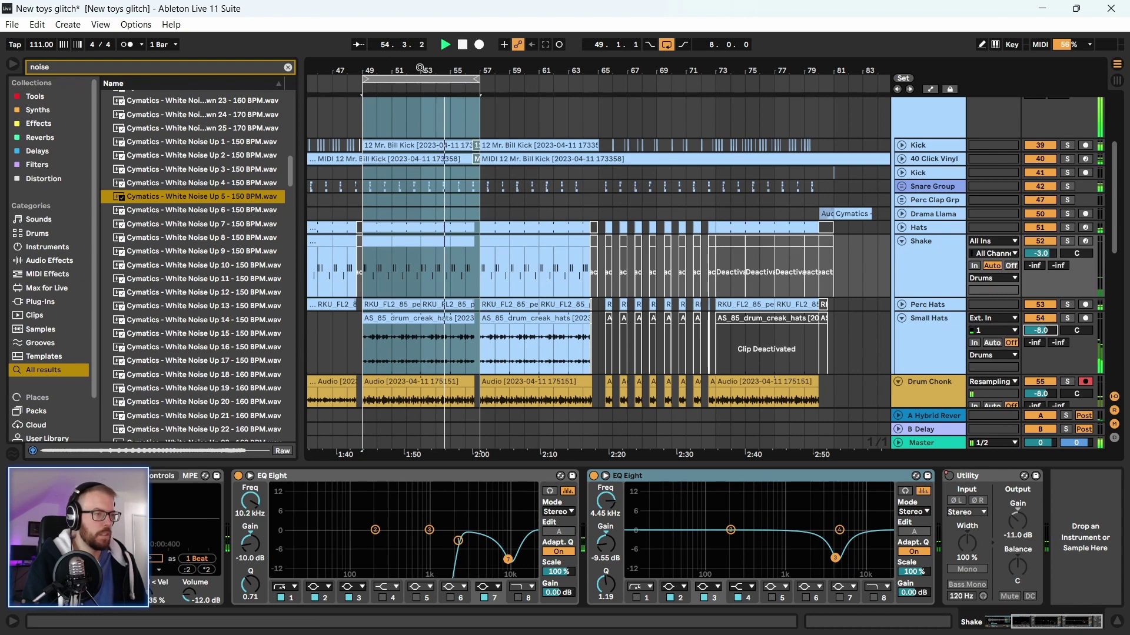
Listen to the loop while examining the Drum Chonk and FX clips between about bars 33 and 81
scroll(420, 69, "down", 2)
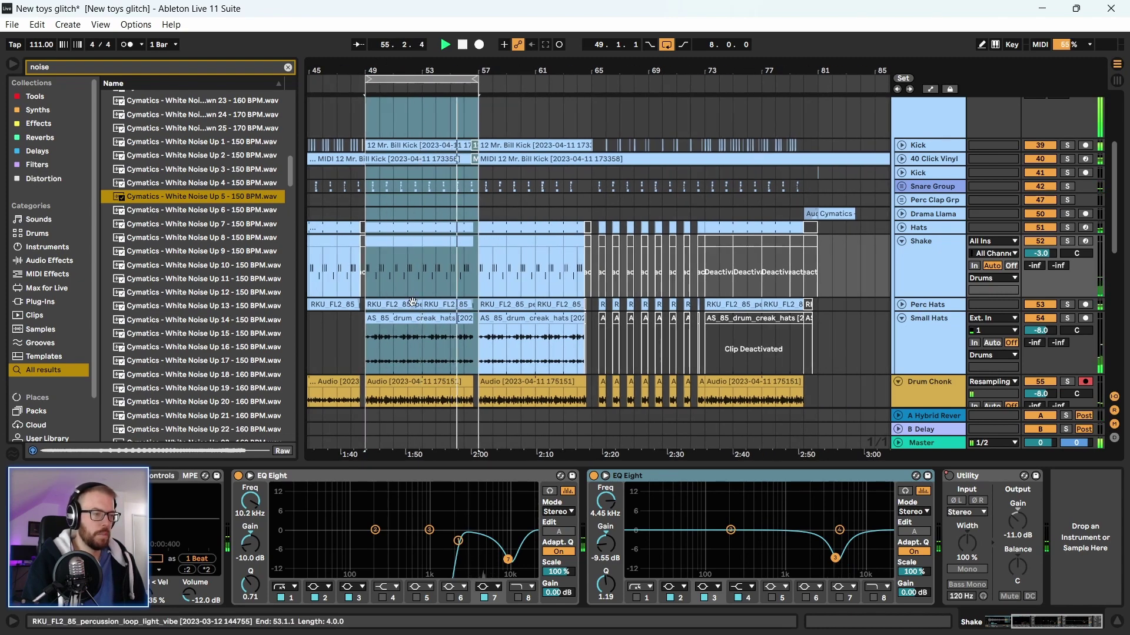
scroll(412, 302, "down", 3)
left_click_drag(449, 75, 510, 87)
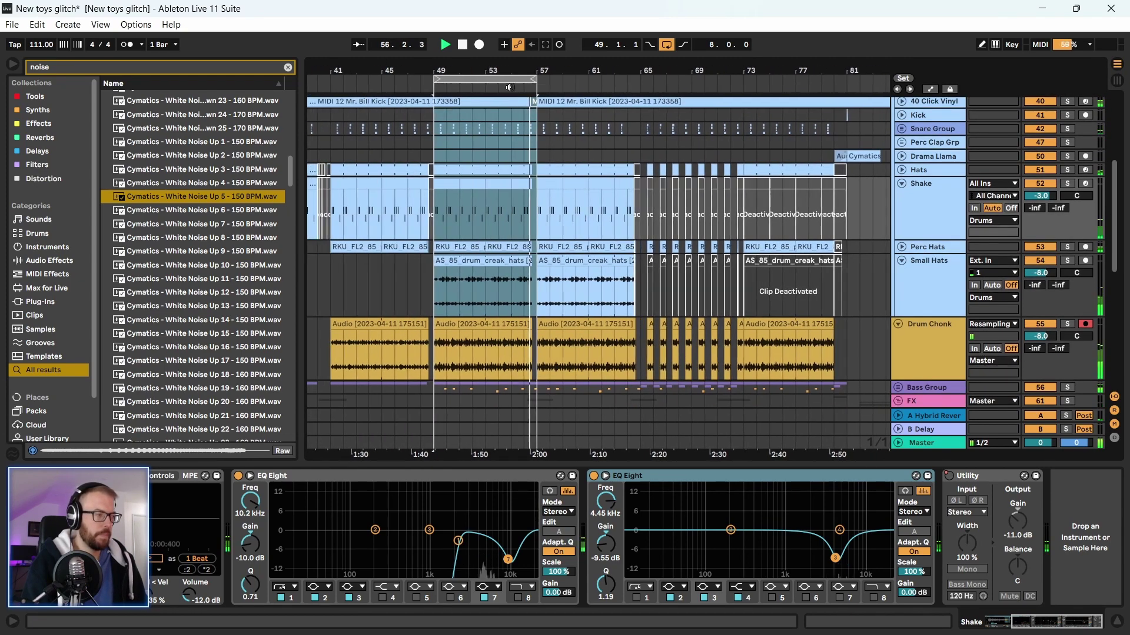
scroll(435, 279, "down", 3)
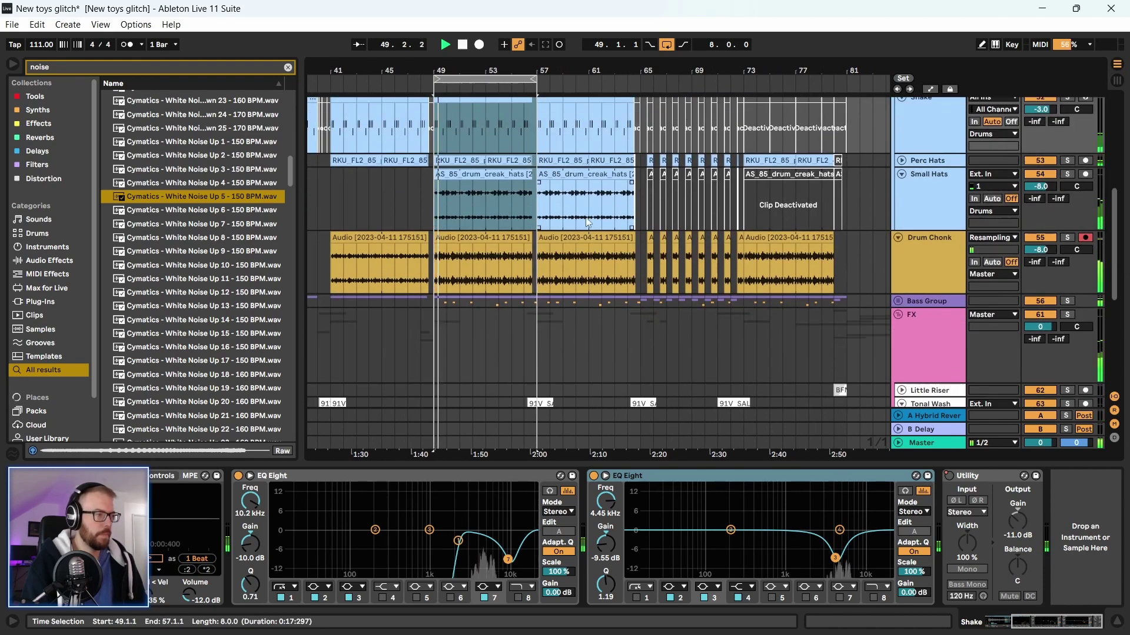
scroll(470, 303, "down", 4)
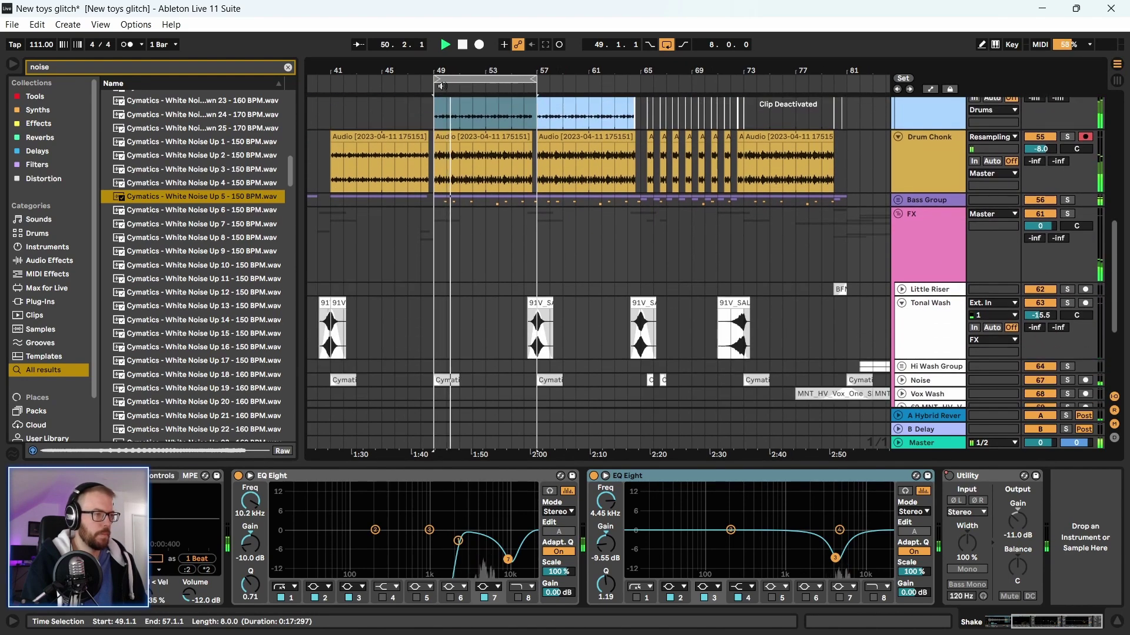
left_click_drag(441, 87, 517, 77)
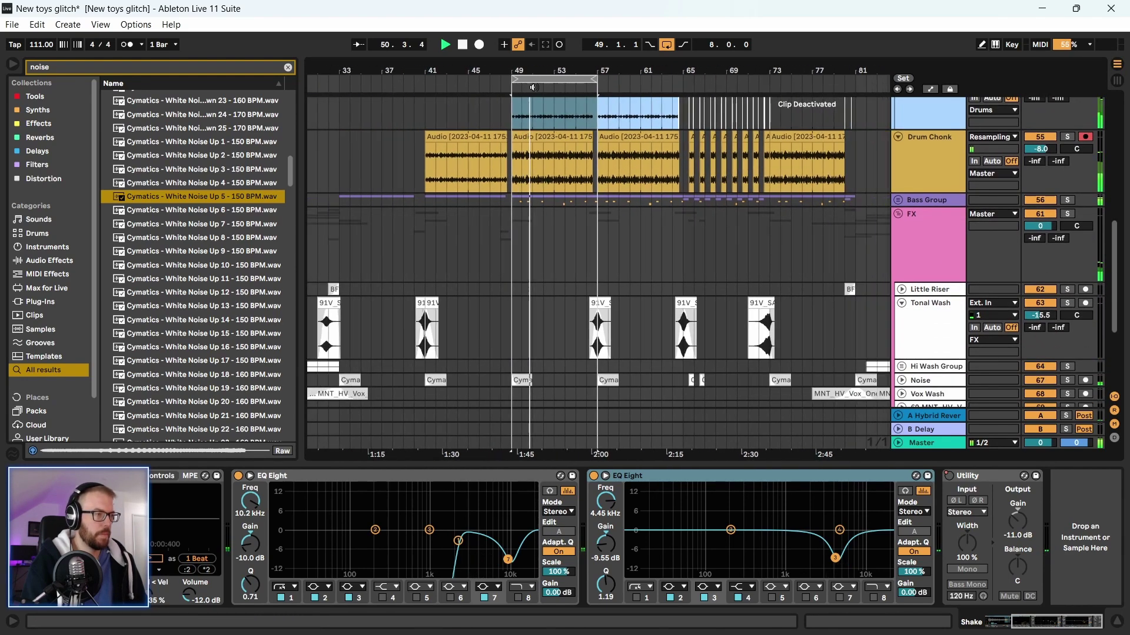
scroll(948, 167, "up", 1)
Solo the Drum Chonk track to check its level in the bar 49 loop, and unsolo it
left_click(931, 178)
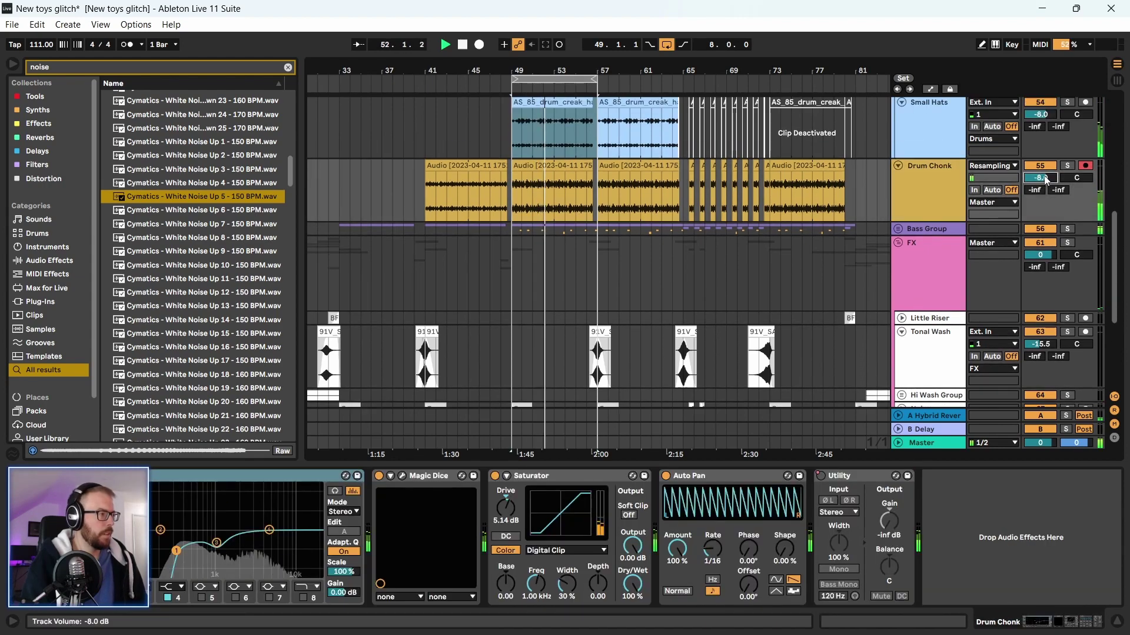
scroll(1045, 176, "up", 10)
key("space")
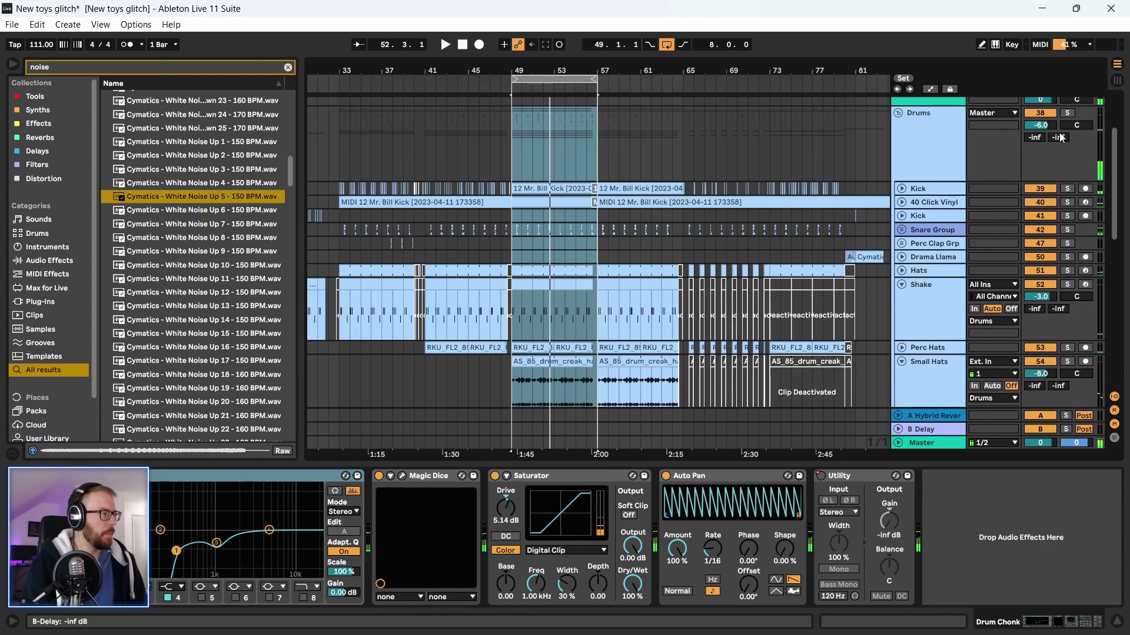
scroll(1030, 161, "down", 4)
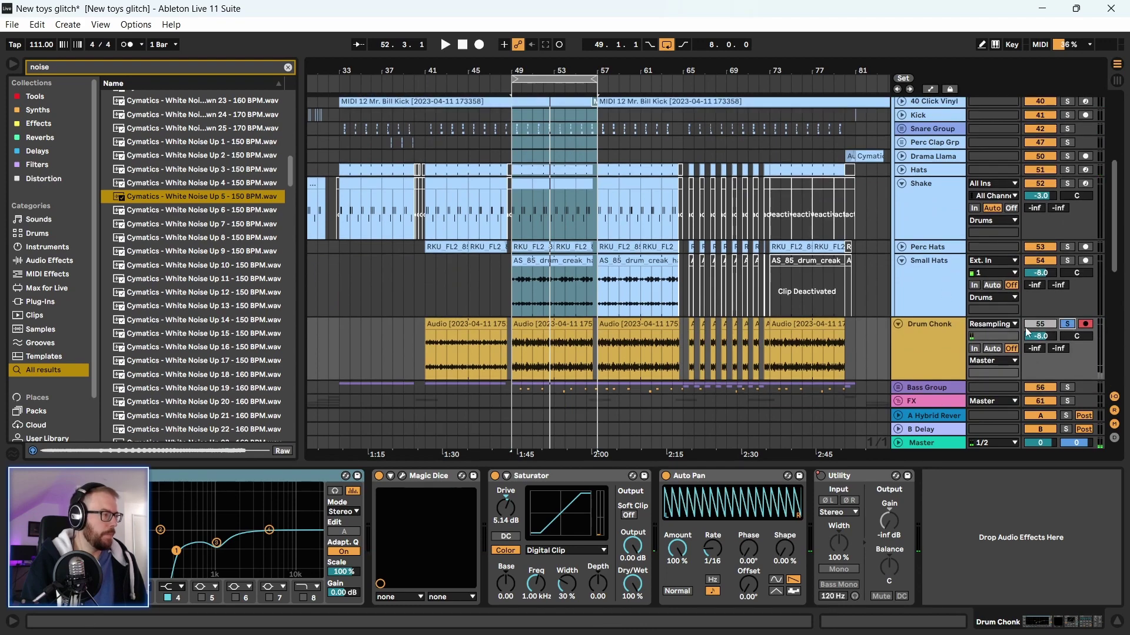
scroll(1026, 333, "down", 2)
key("space")
left_click_drag(586, 65, 579, 94)
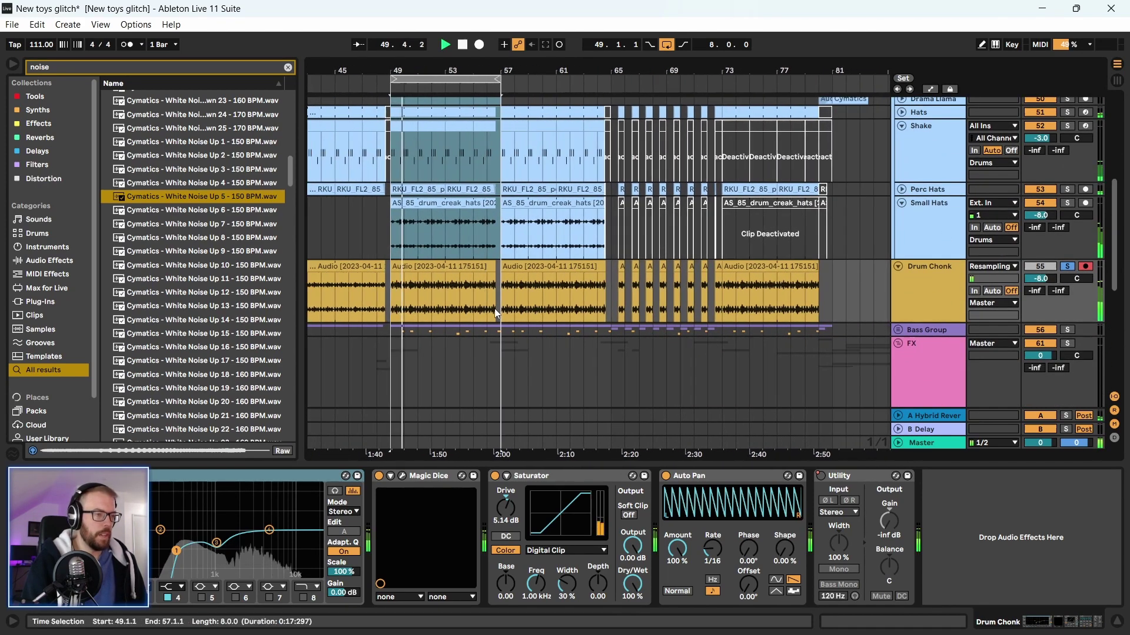
left_click(1040, 278)
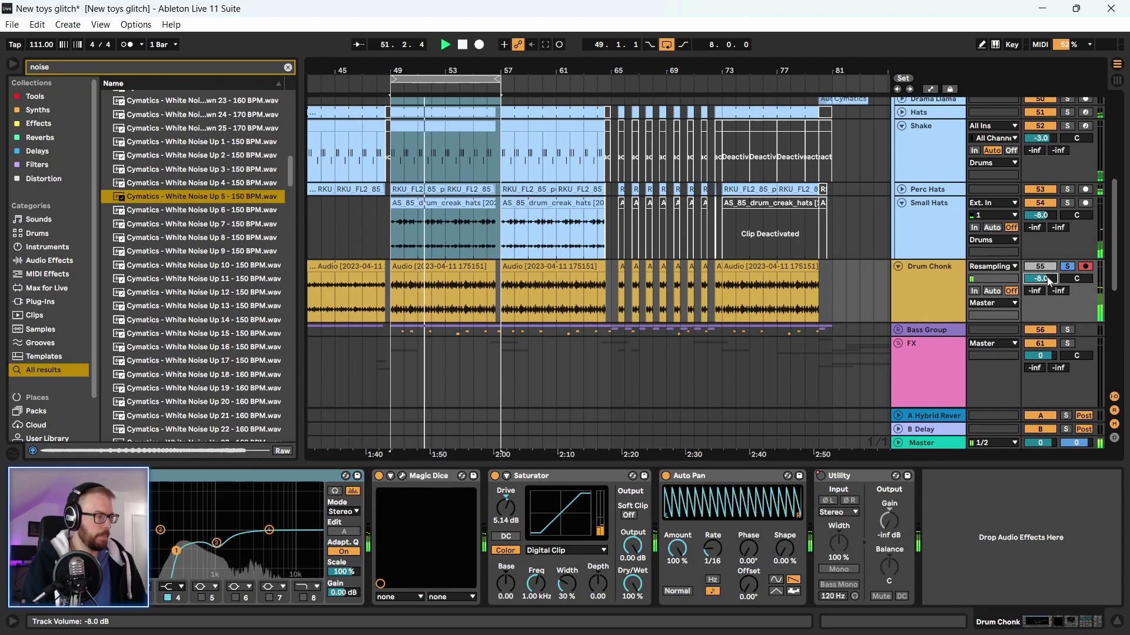
left_click(1071, 268)
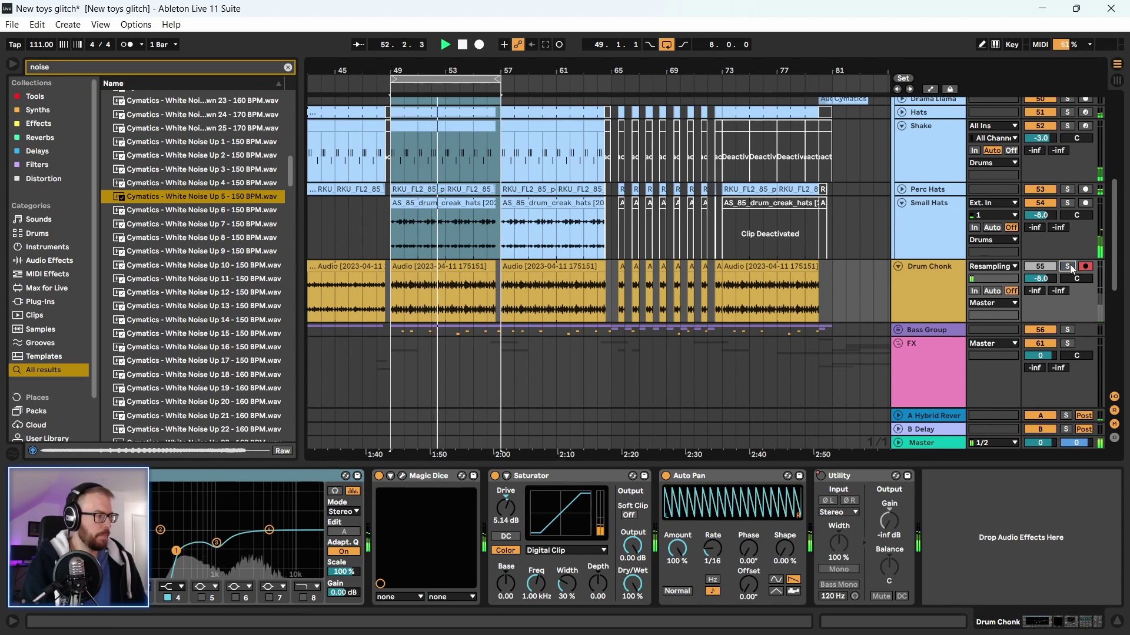
Briefly solo the Drum Chonk track, switch off the arrangement loop, and play the full mix from bar 49
left_click(1069, 265)
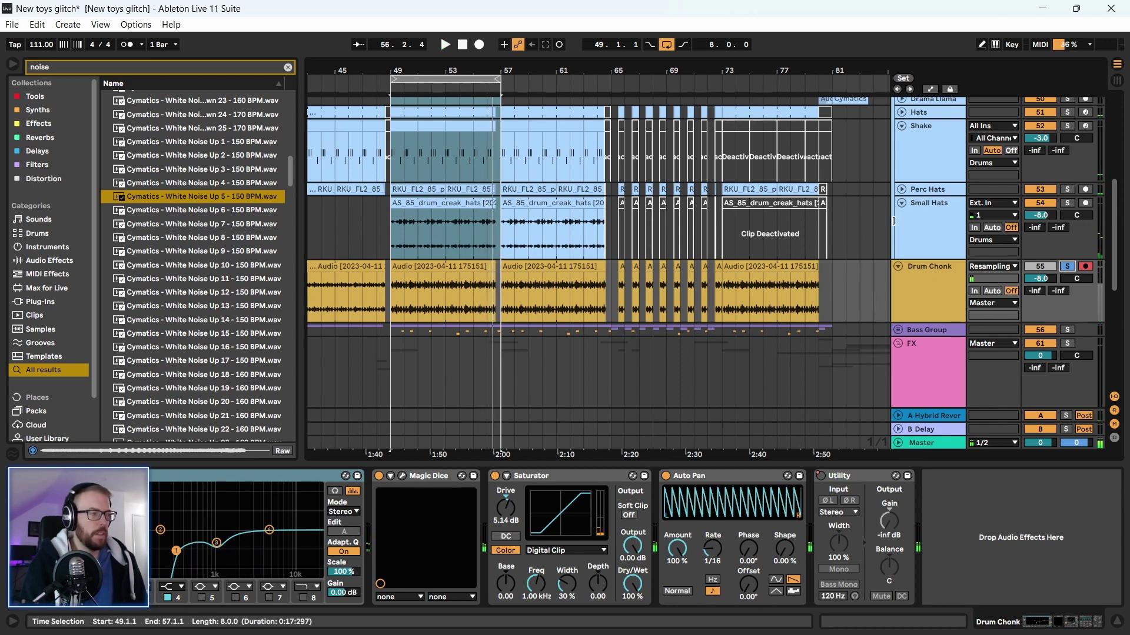
scroll(429, 233, "down", 3)
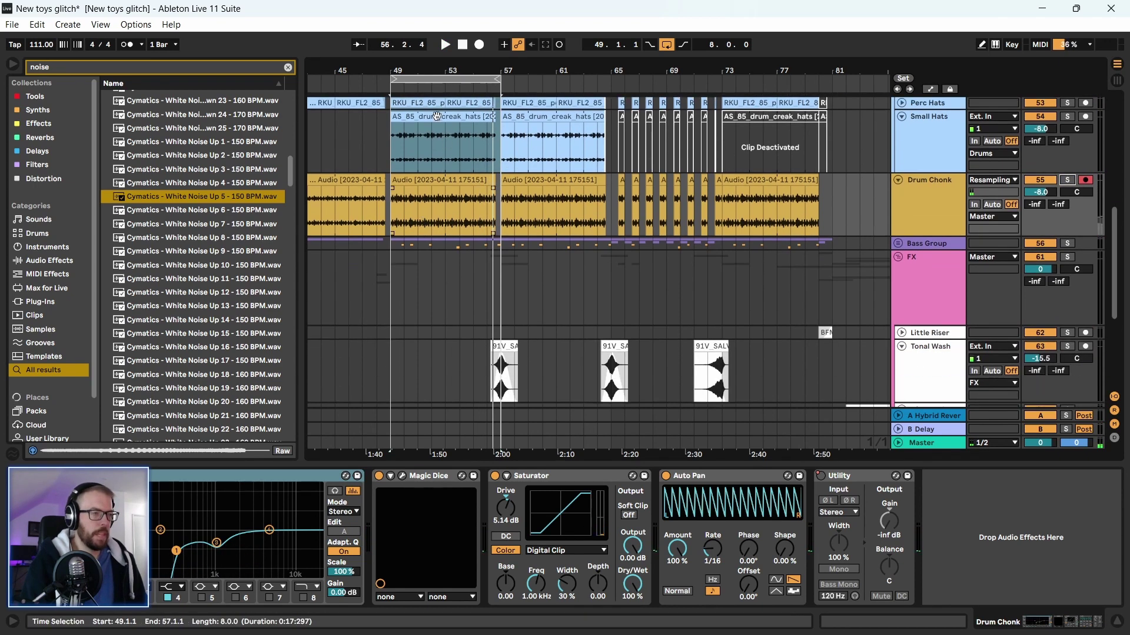
scroll(428, 233, "down", 4, "ctrl")
left_click(399, 238)
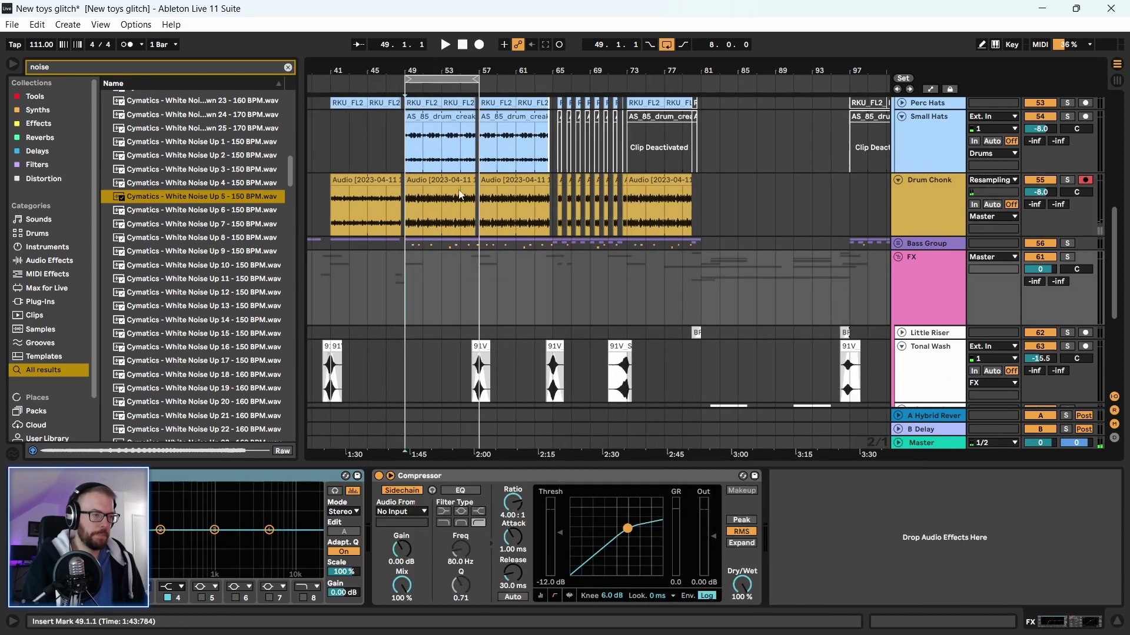
left_click(667, 45)
key("space")
Fold the Tonal Wash and Noise Details tracks in the FX group
scroll(435, 319, "down", 3)
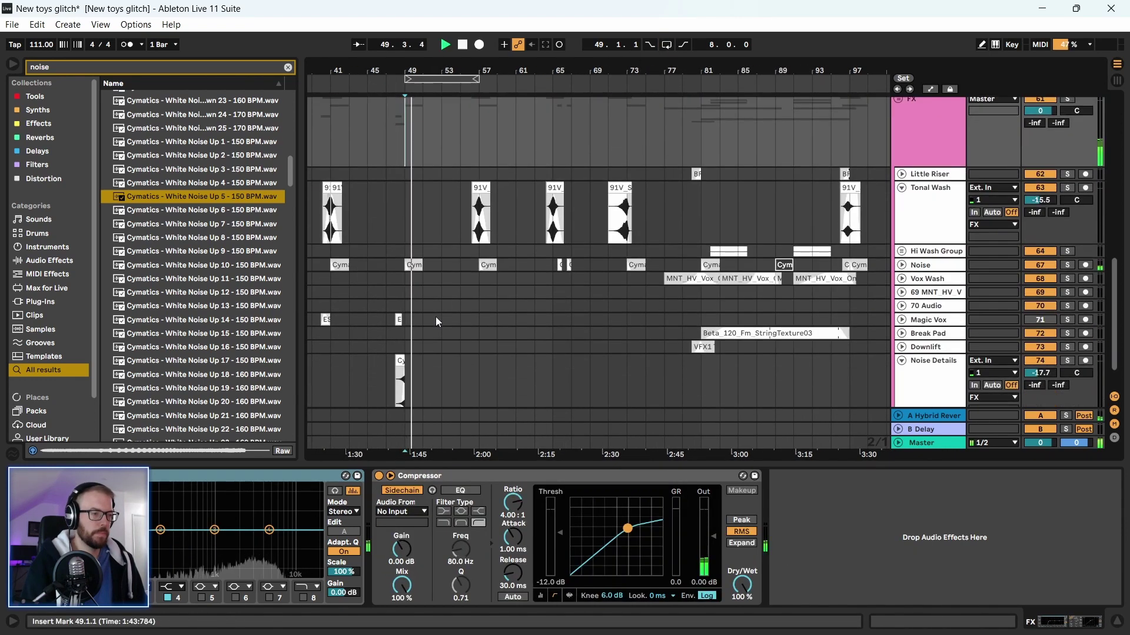
scroll(435, 321, "down", 3)
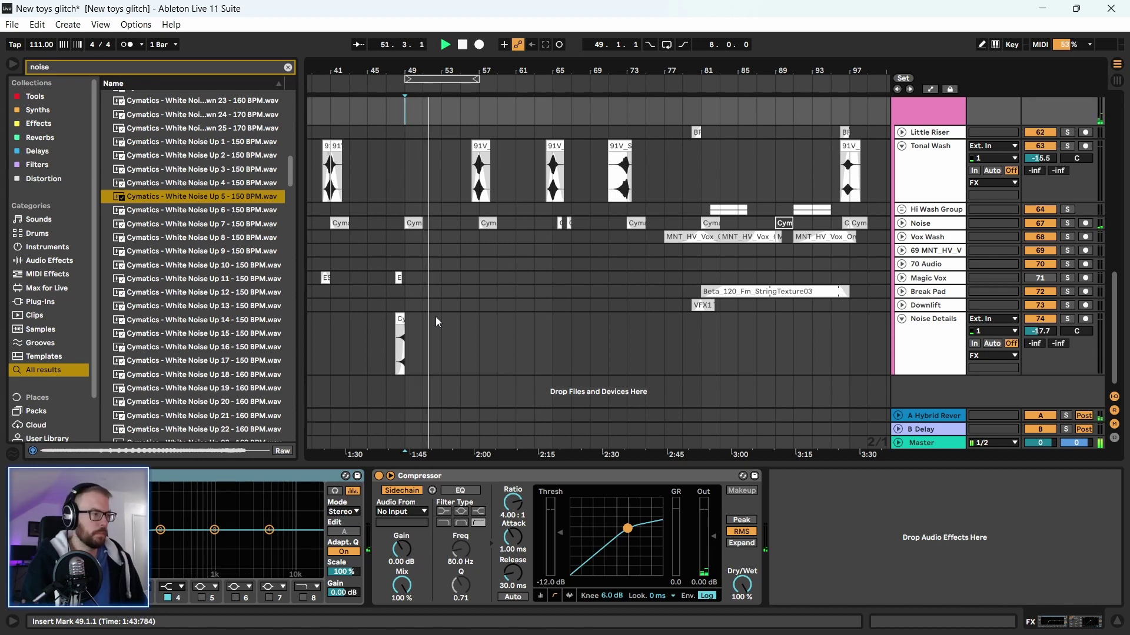
left_click(901, 146, "alt")
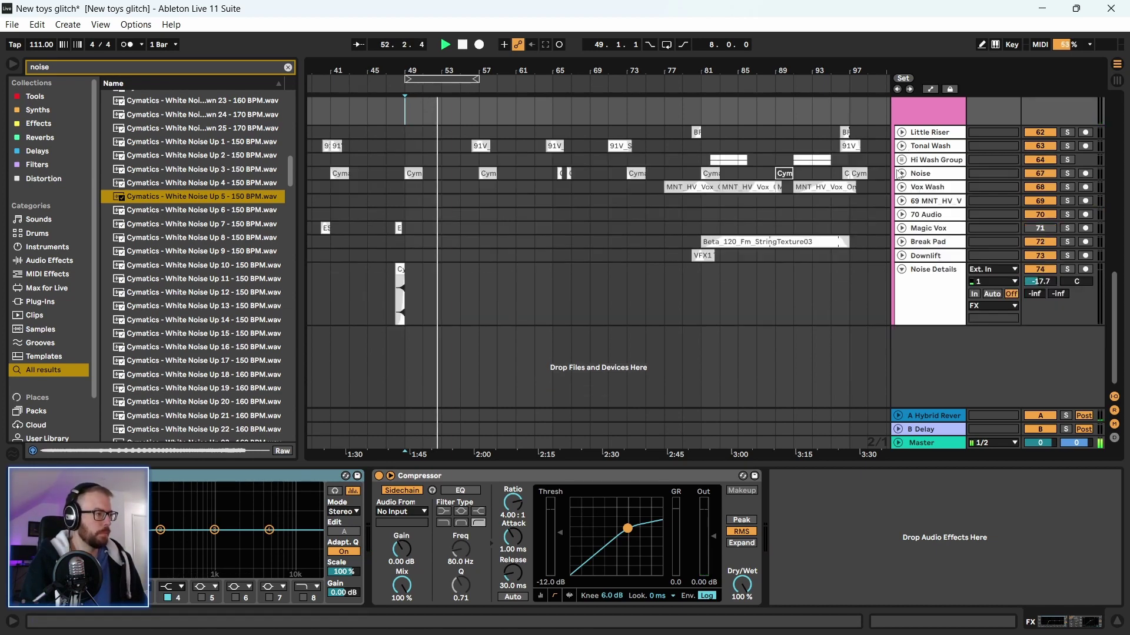
scroll(556, 287, "up", 3)
scroll(556, 287, "up", 2)
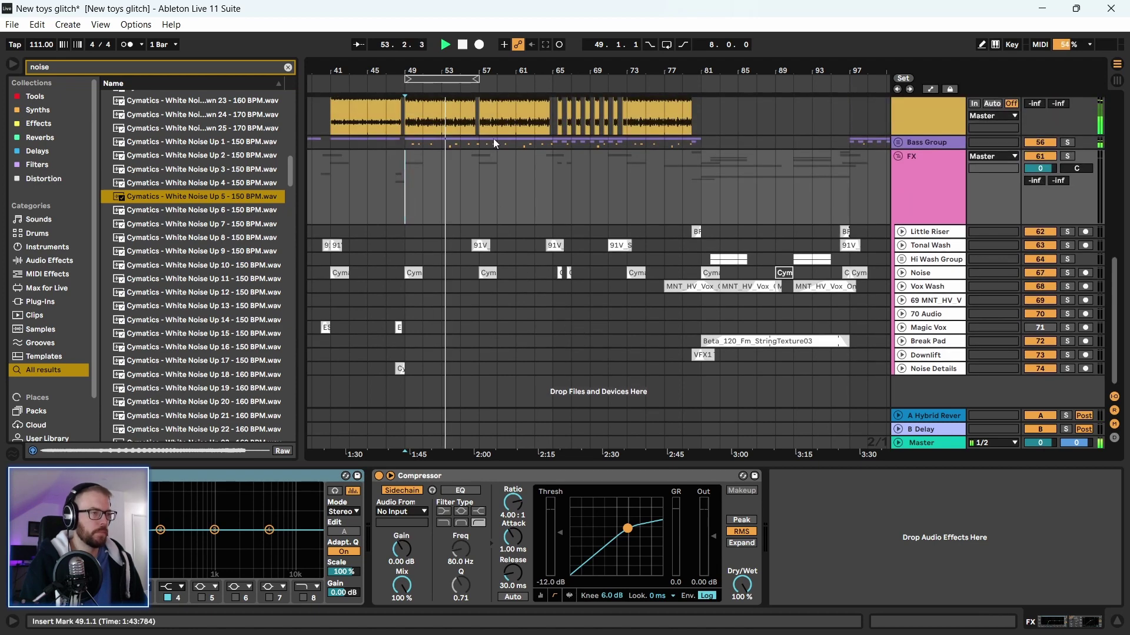
Set the Small Hats track volume to -9.0 dB
scroll(486, 235, "up", 2)
scroll(403, 247, "up", 5)
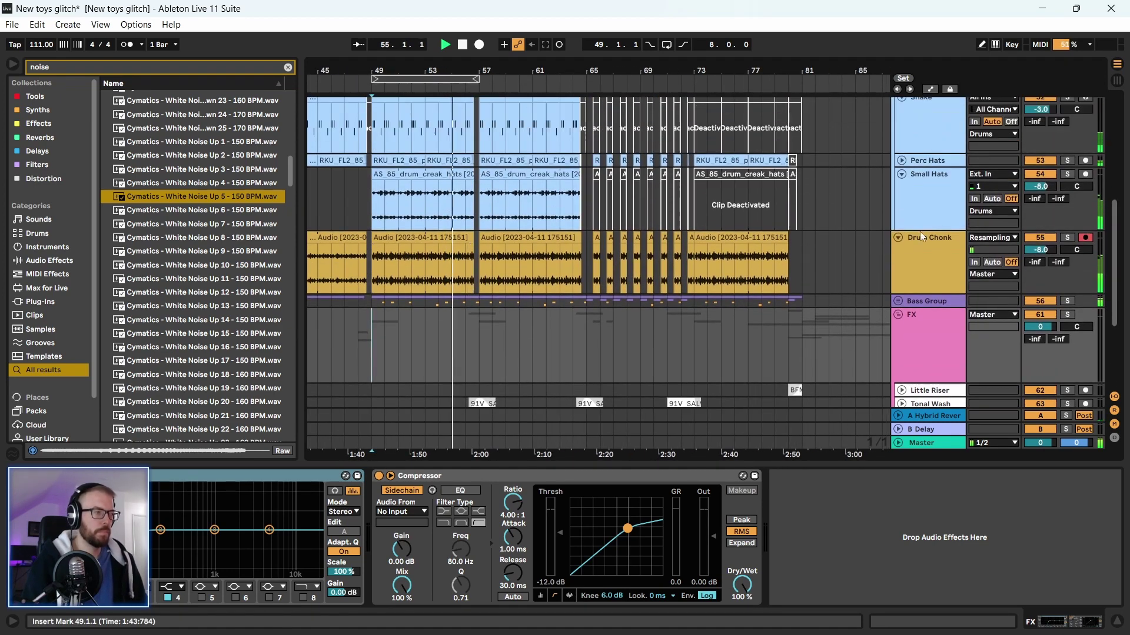
left_click(1044, 187)
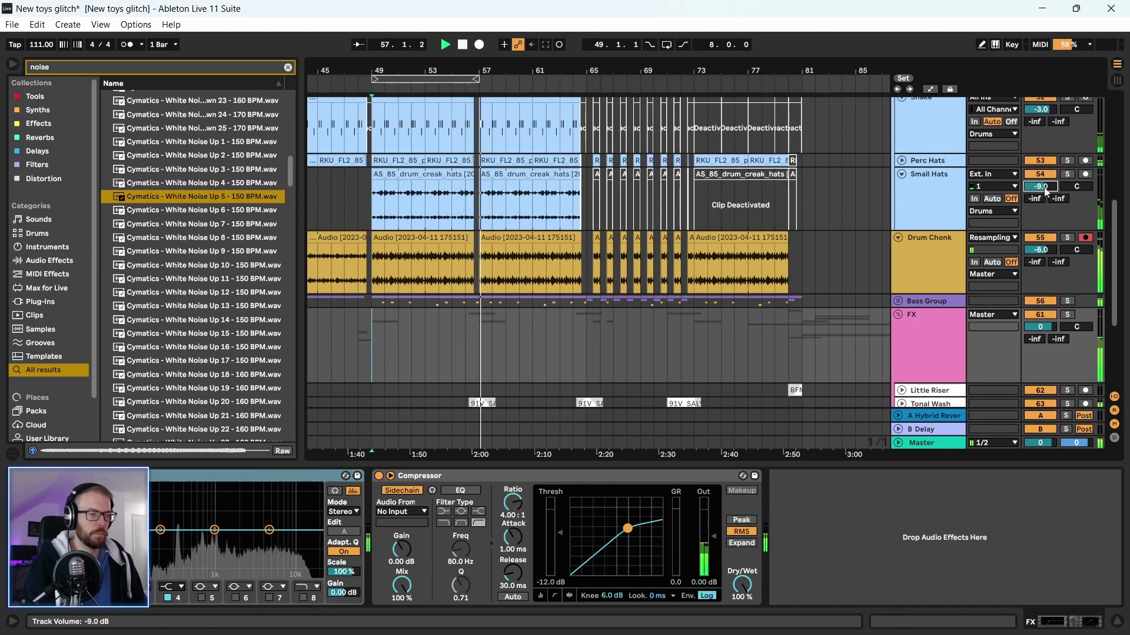
Copy the bar 48 white noise riser on Noise Details to bar 56, audition the transition, and narrow the browser
scroll(362, 379, "down", 5)
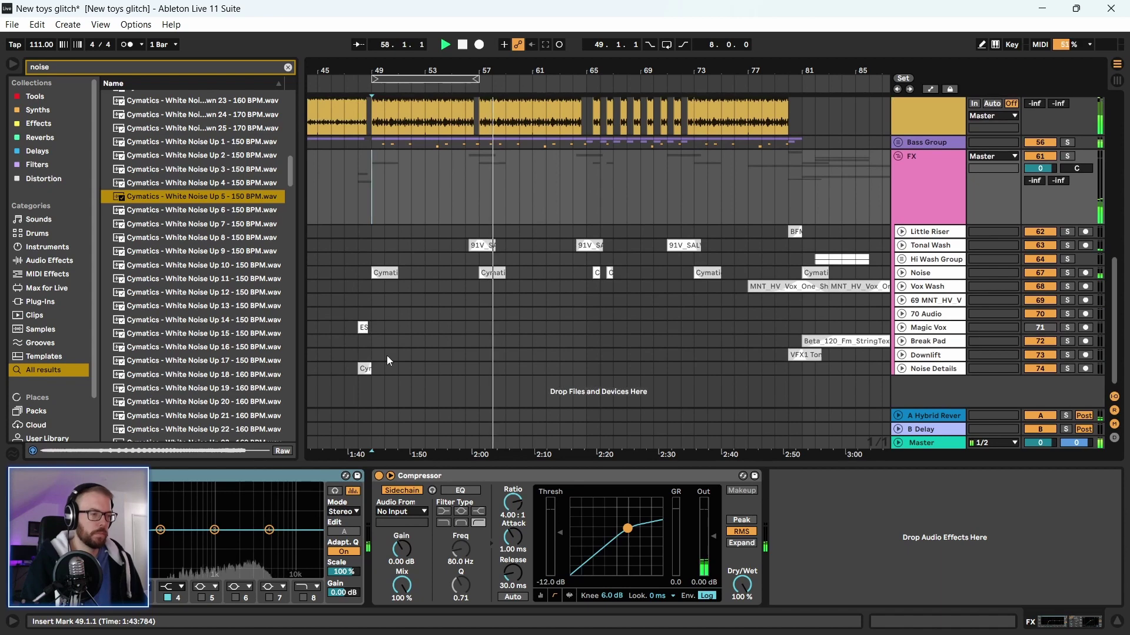
left_click_drag(367, 369, 422, 376)
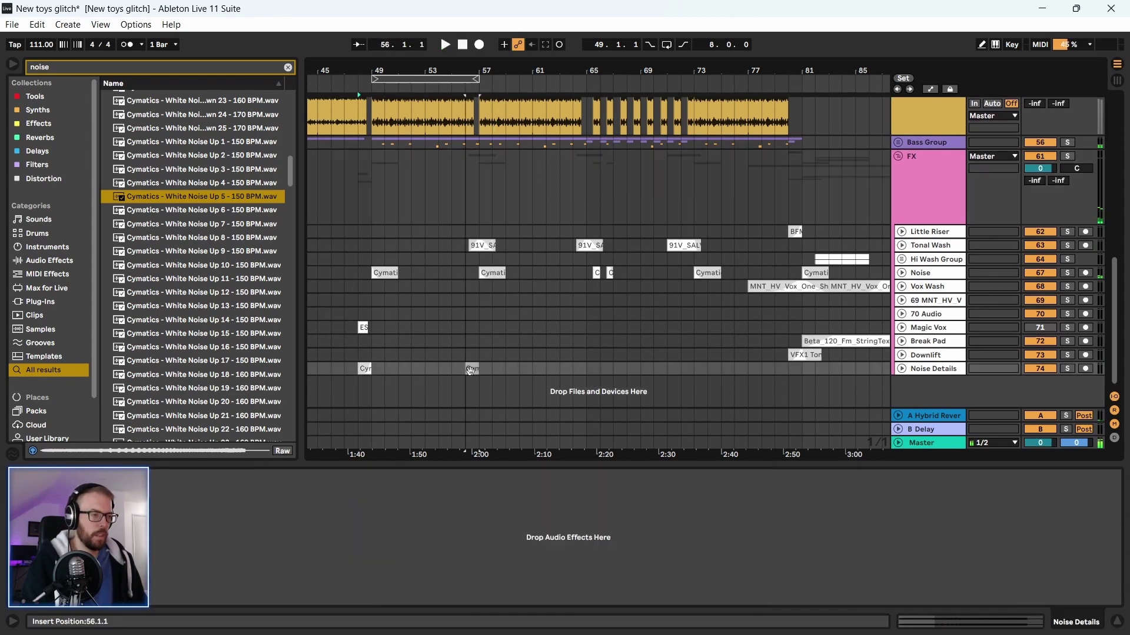
left_click(470, 344)
key("space")
key("plus")
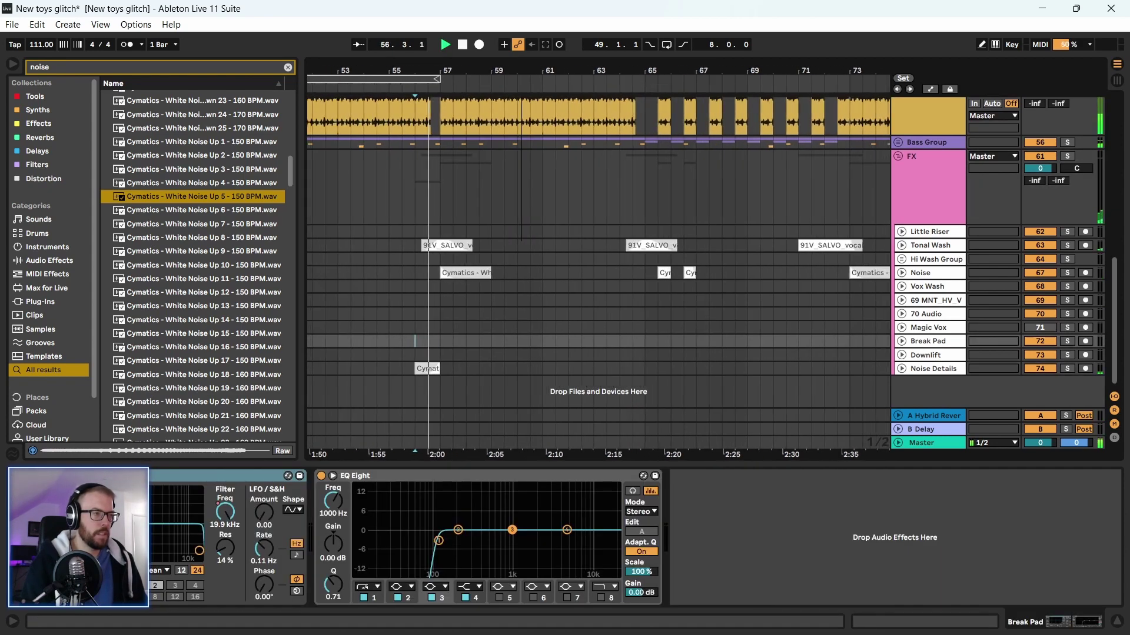
left_click_drag(476, 69, 477, 66)
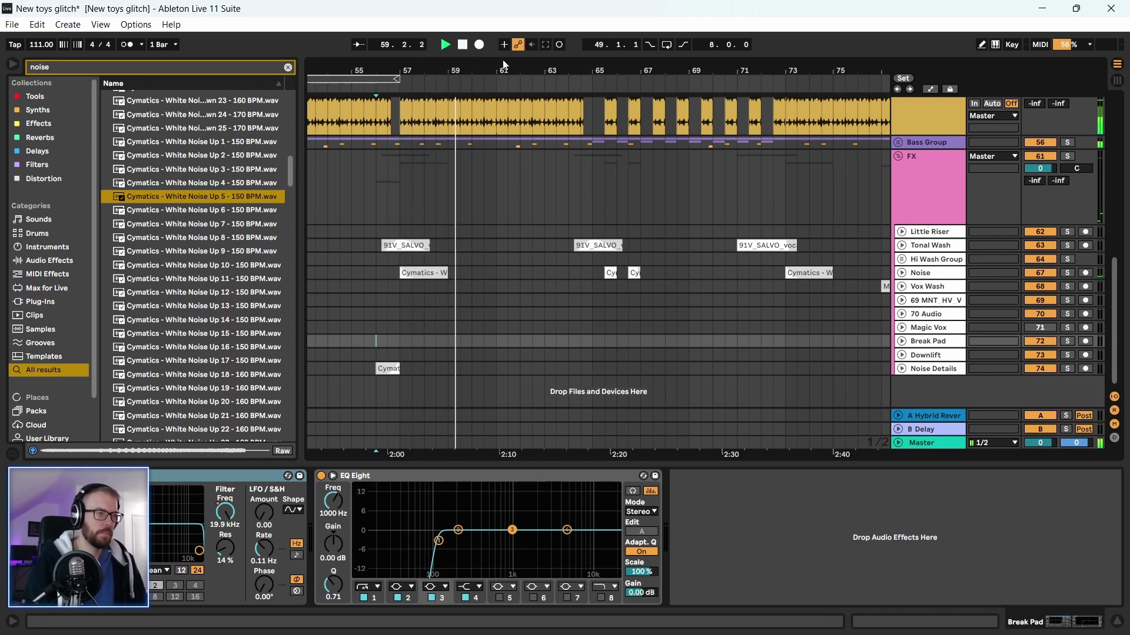
left_click_drag(449, 72, 448, 68)
left_click_drag(297, 175, 269, 175)
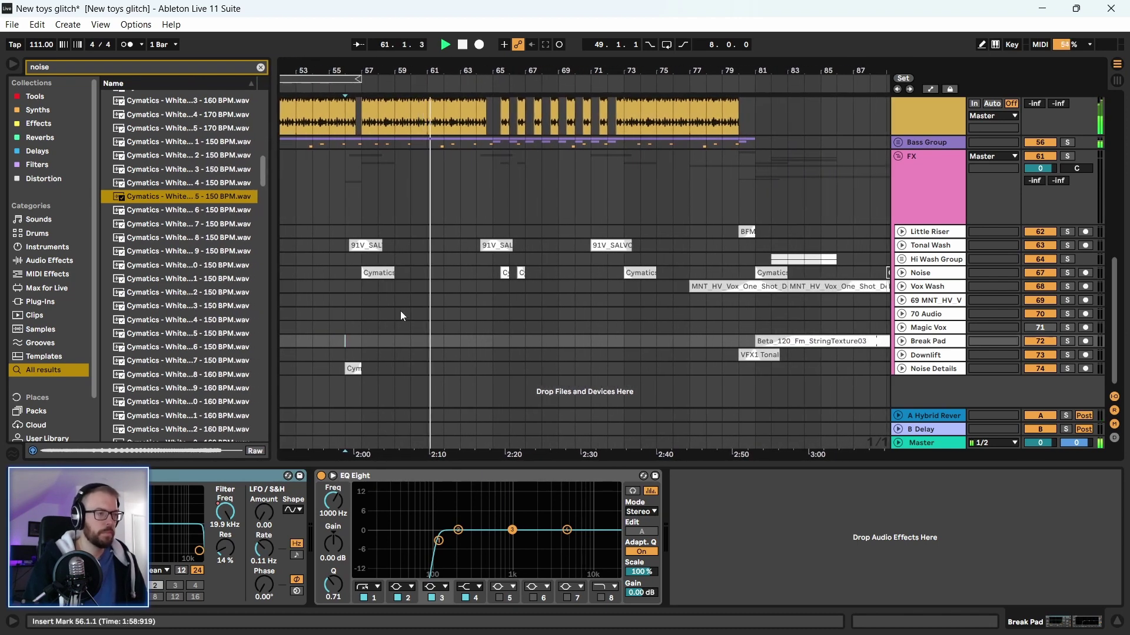
Copy the white noise riser on Noise Details from bar 56 to bar 64 and audition it
scroll(400, 311, "up", 1)
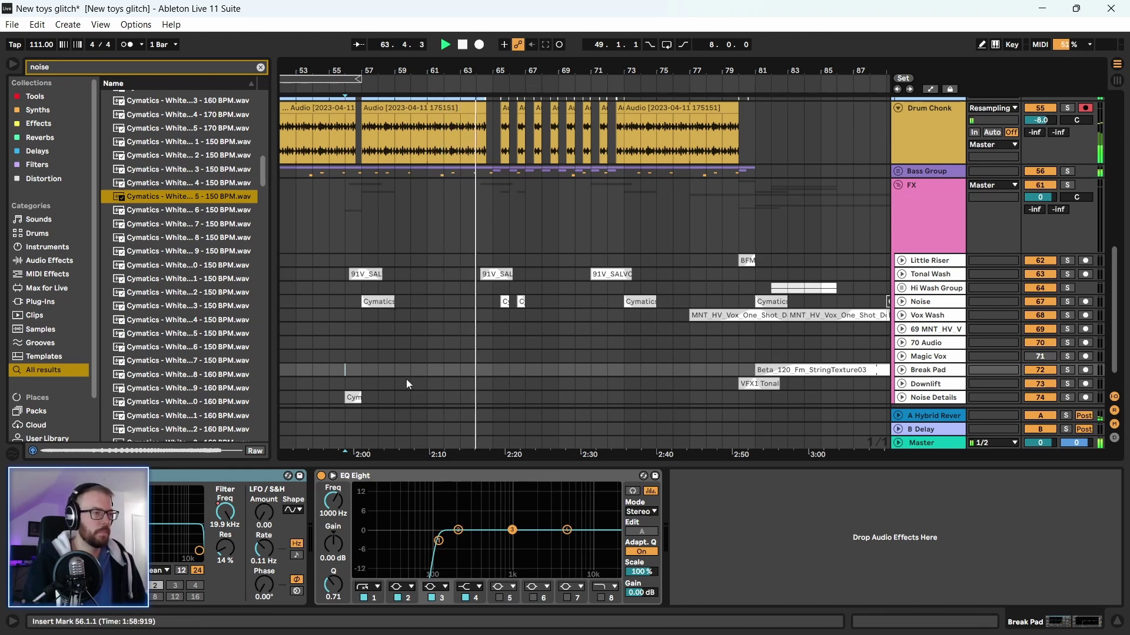
scroll(353, 399, "down", 2)
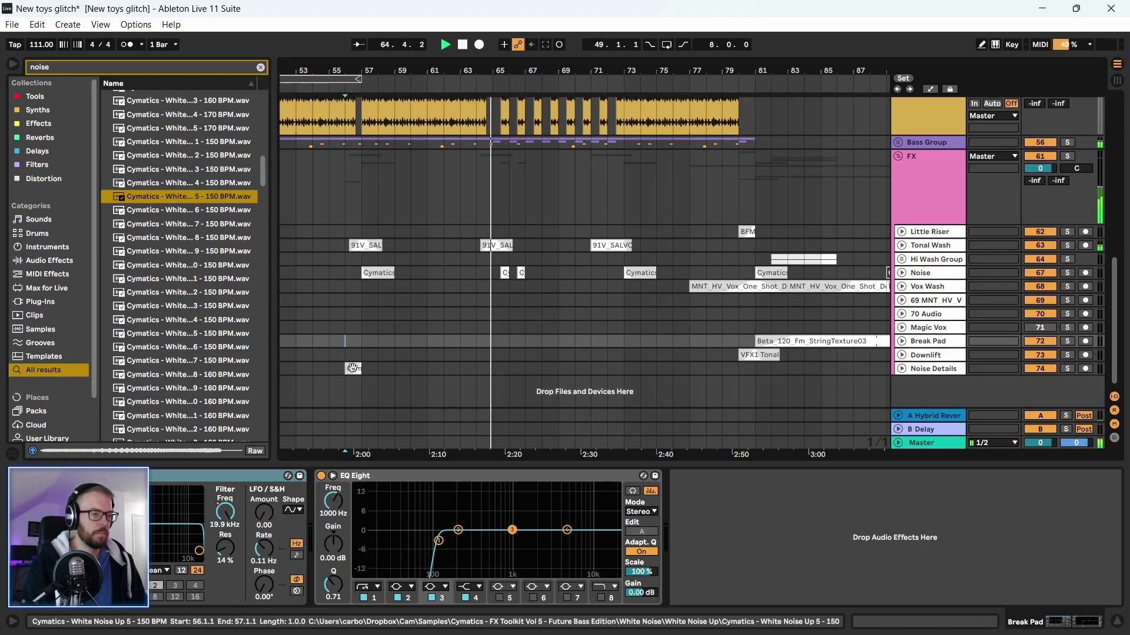
left_click_drag(353, 369, 483, 369)
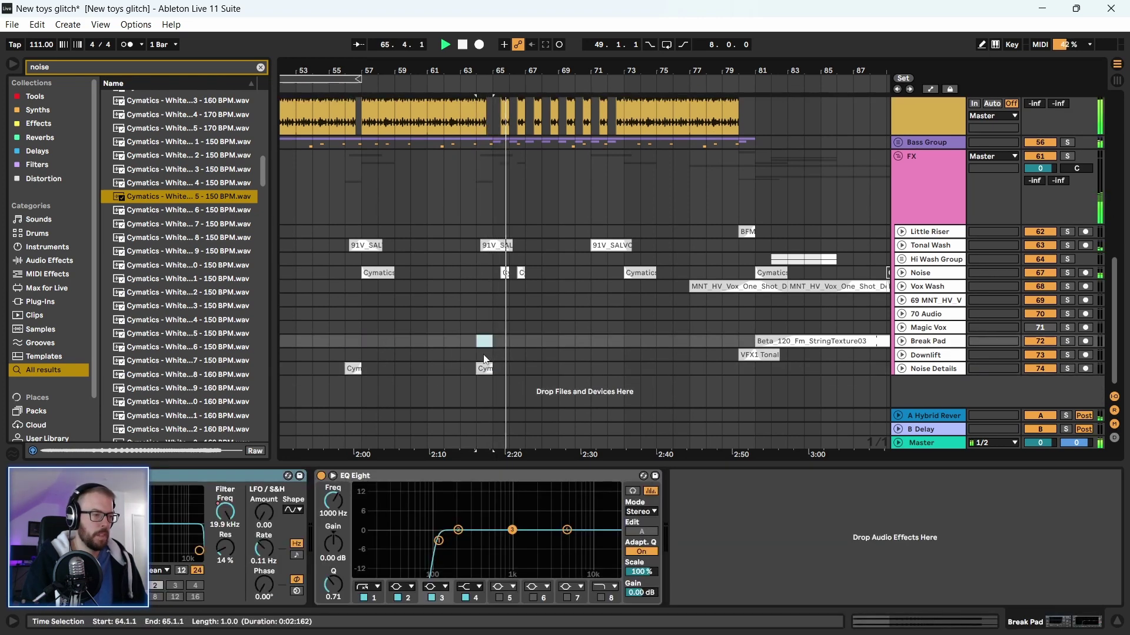
left_click(479, 364)
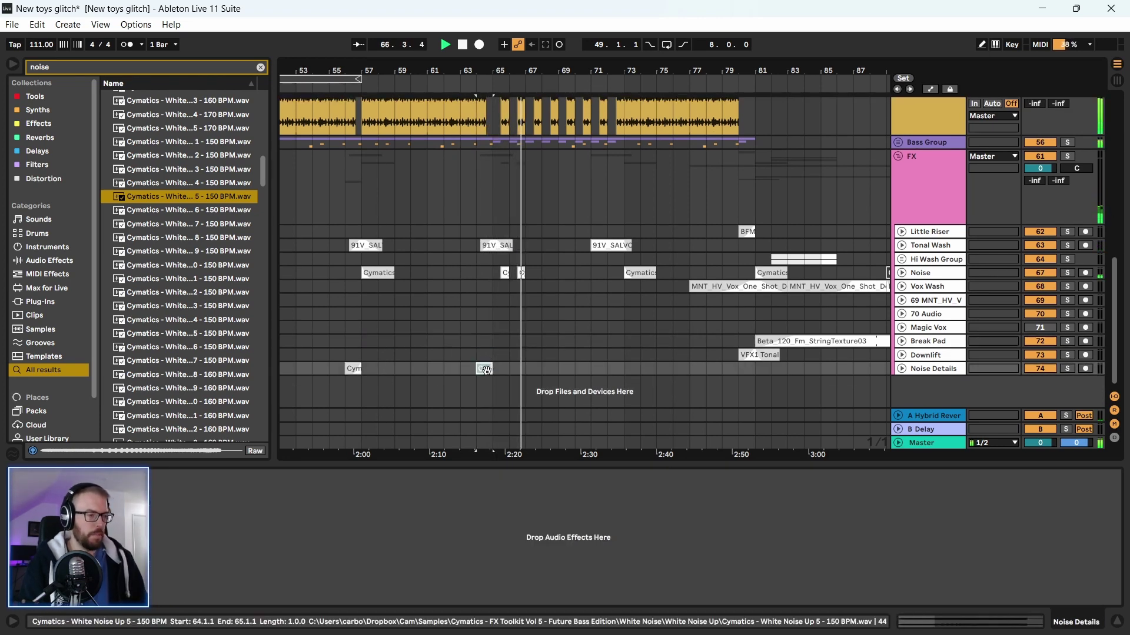
key("space")
left_click(483, 366)
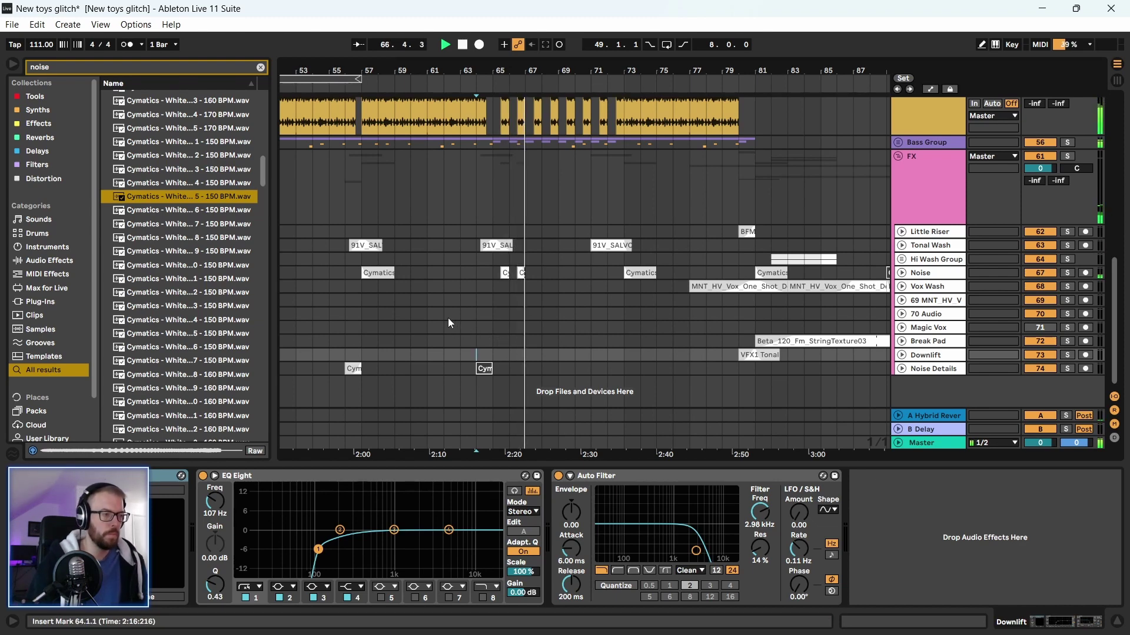
Copy the bar 64 white noise riser on Noise Details to bar 72 and open the copy's clip settings
key("minus")
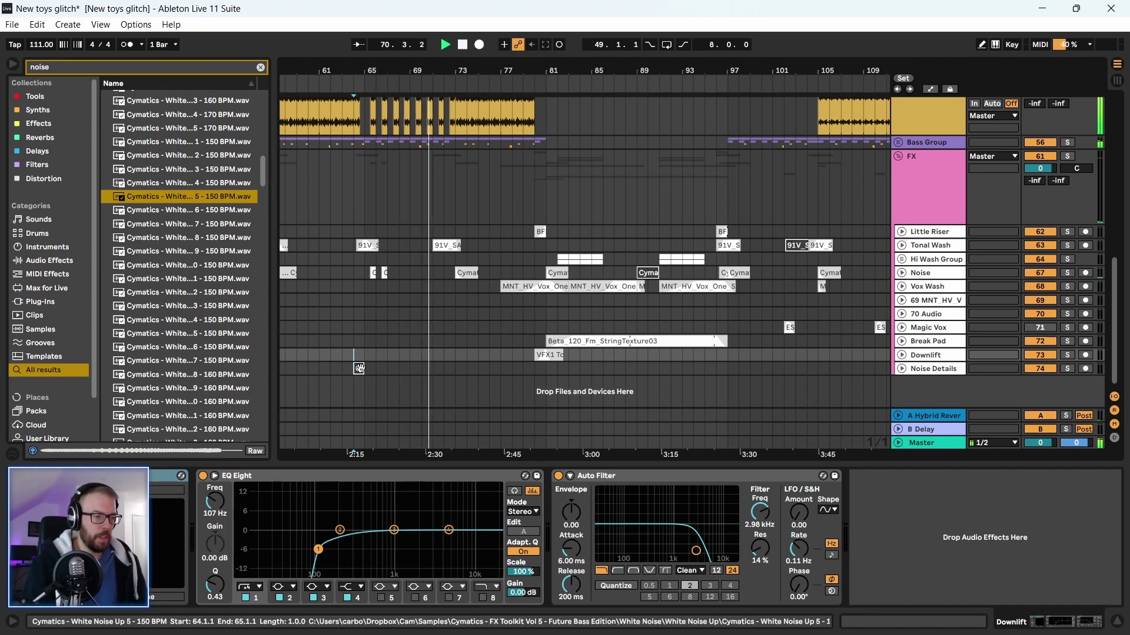
left_click_drag(360, 368, 450, 369)
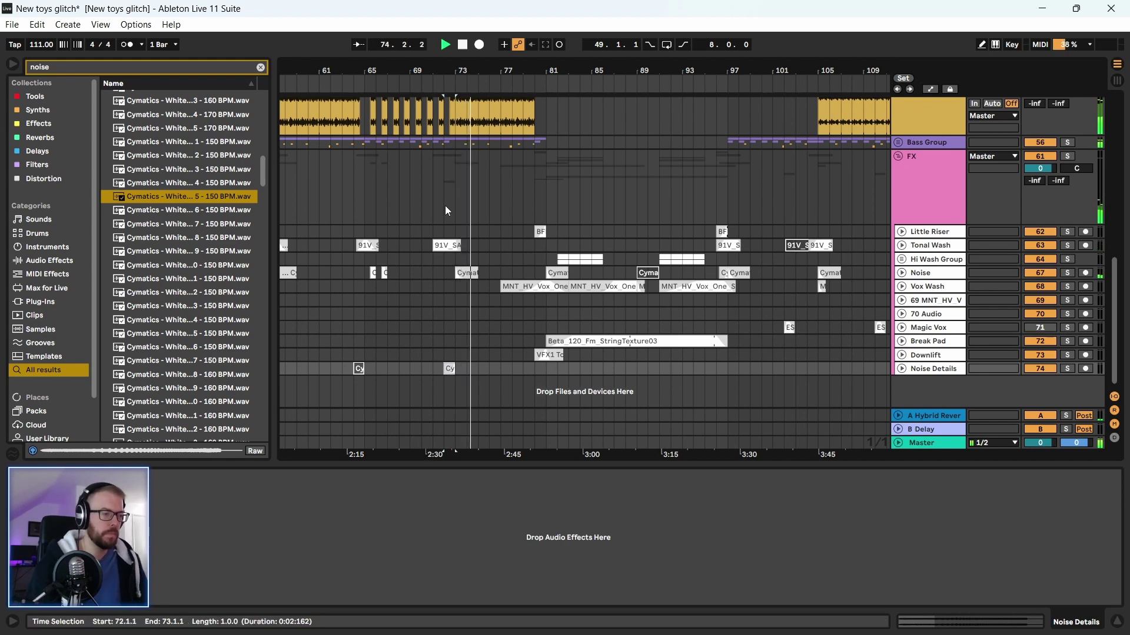
left_click(449, 368)
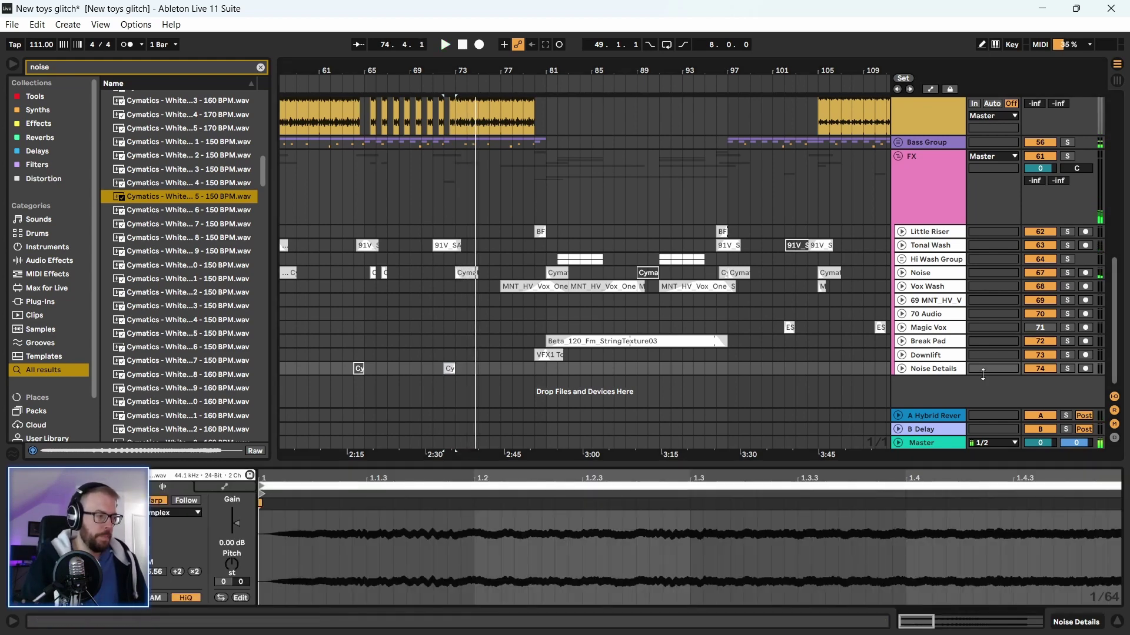
Unfold Noise Details and lower the bar 72 riser clip's gain to -4 dB while auditioning the transition
left_click(901, 368)
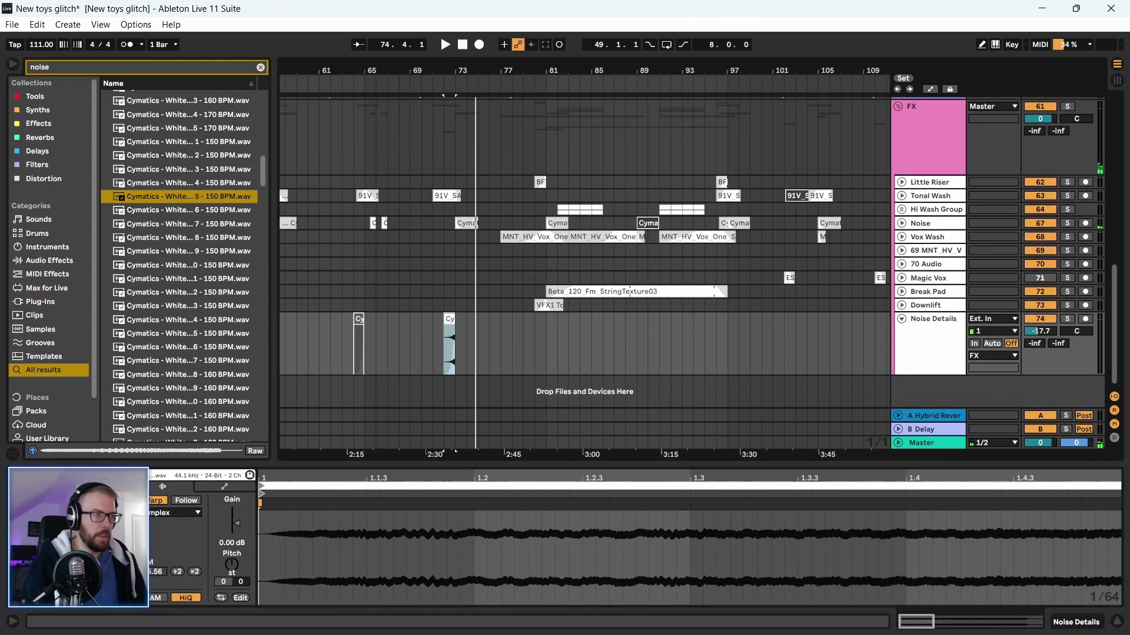
scroll(397, 429, "up", 4, "ctrl")
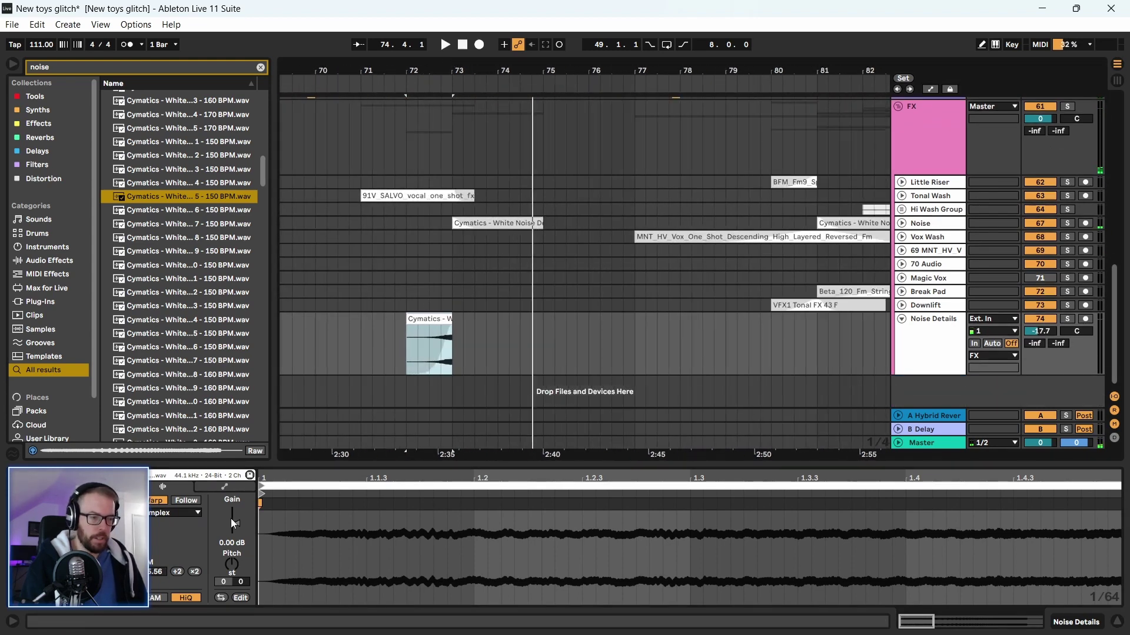
key("space")
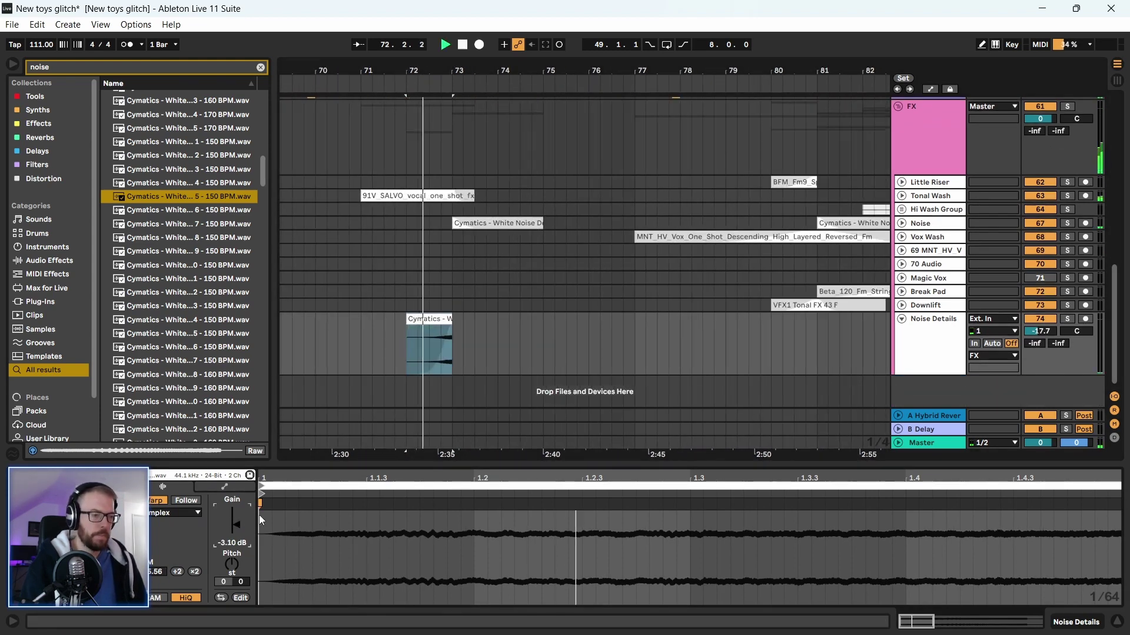
left_click(498, 353)
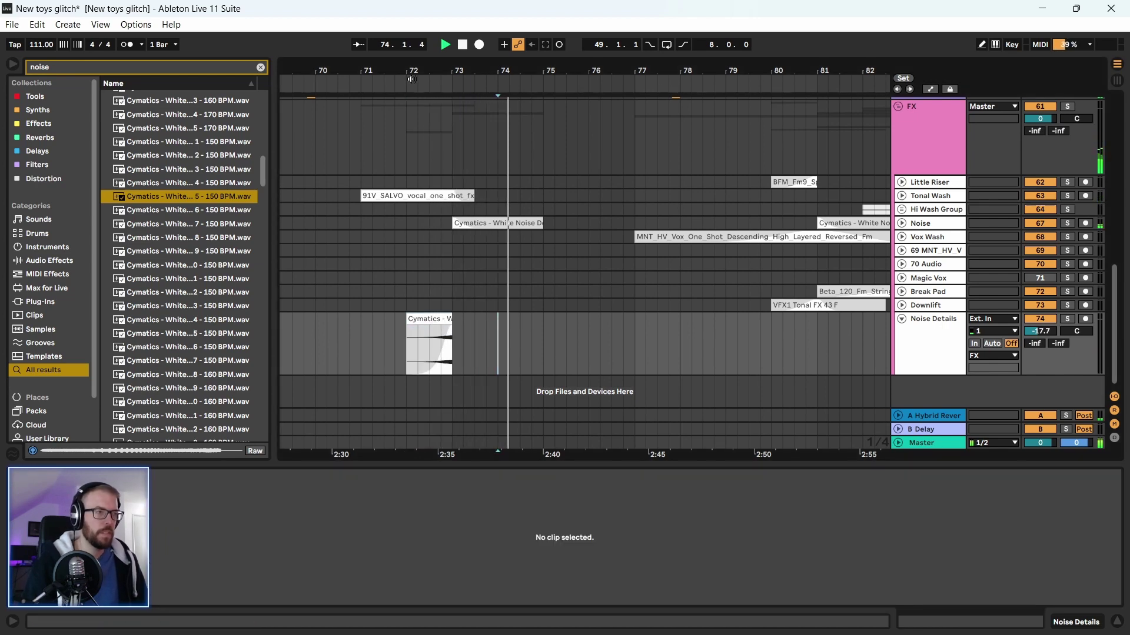
left_click(433, 315)
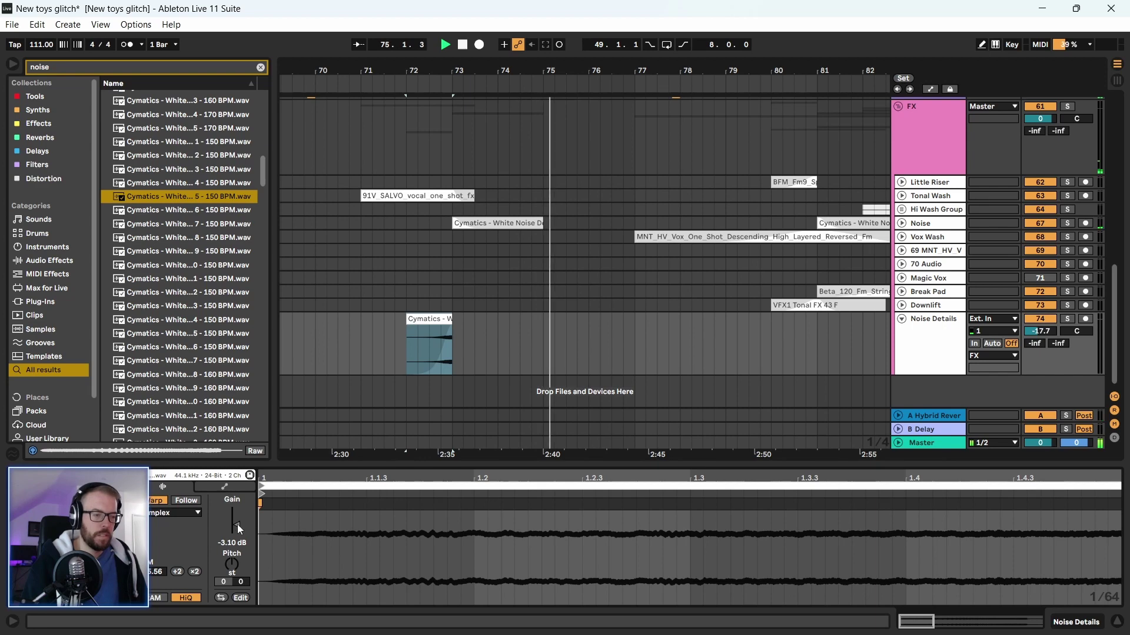
left_click(236, 542)
type("-4")
key("Return")
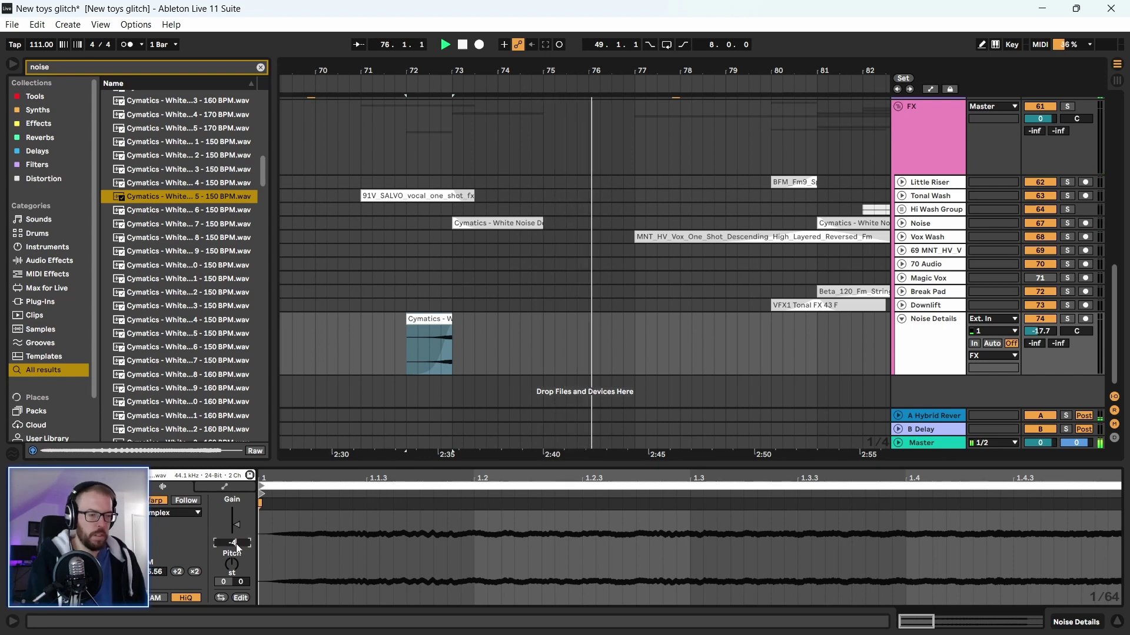
Copy the bar 72 riser on Noise Details to bar 80, listen through the transition, and fold the track
scroll(378, 383, "down", 3)
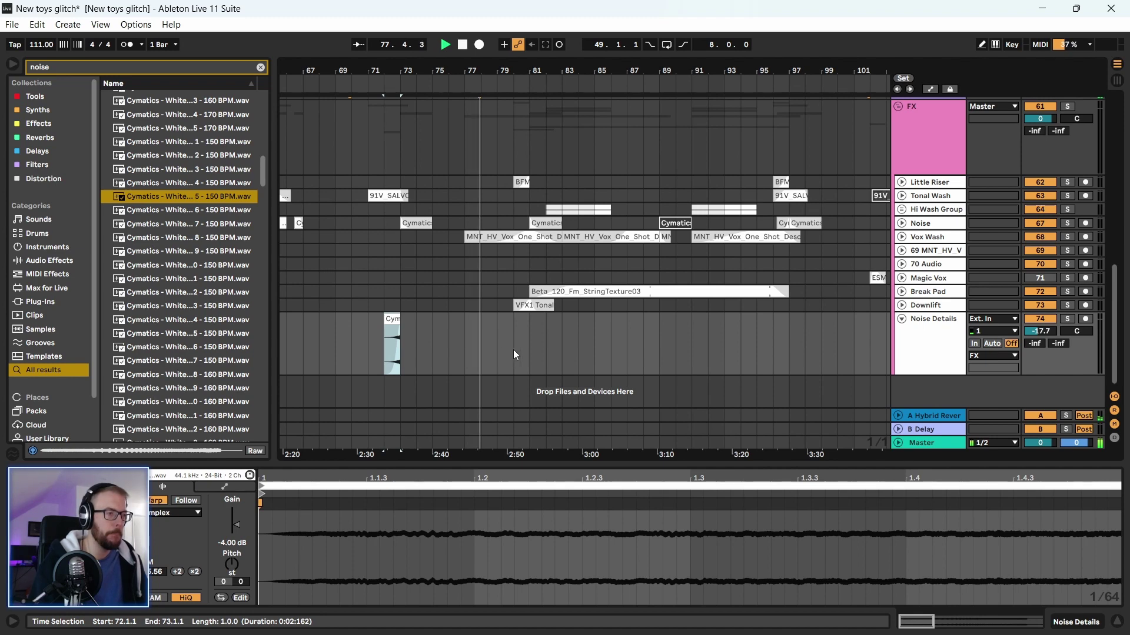
left_click_drag(393, 318, 527, 330)
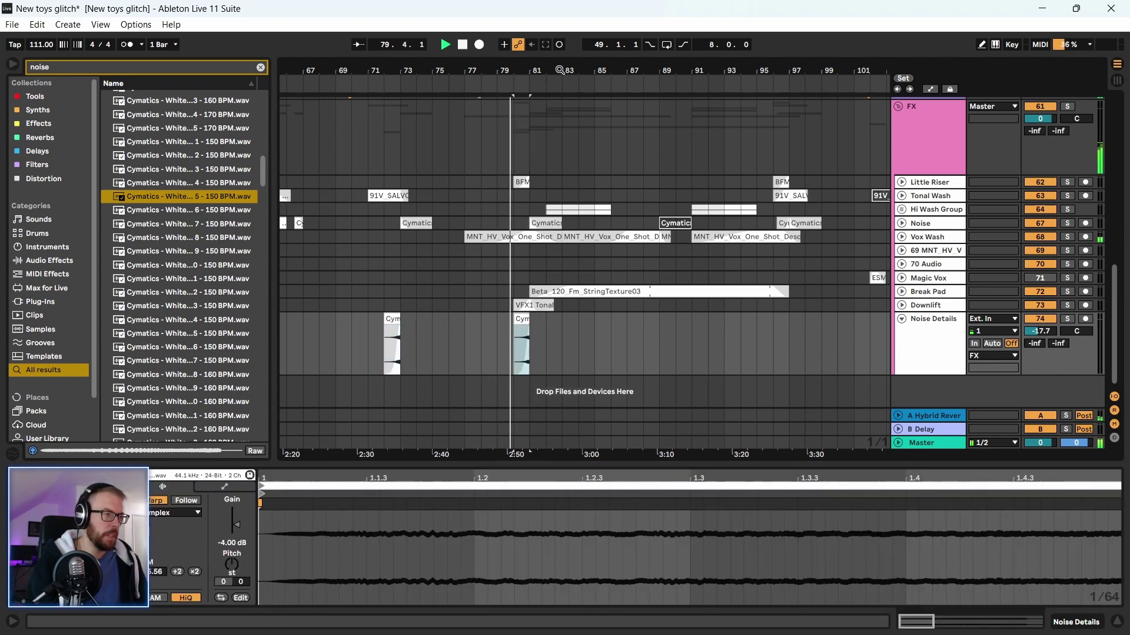
scroll(475, 155, "up", 1)
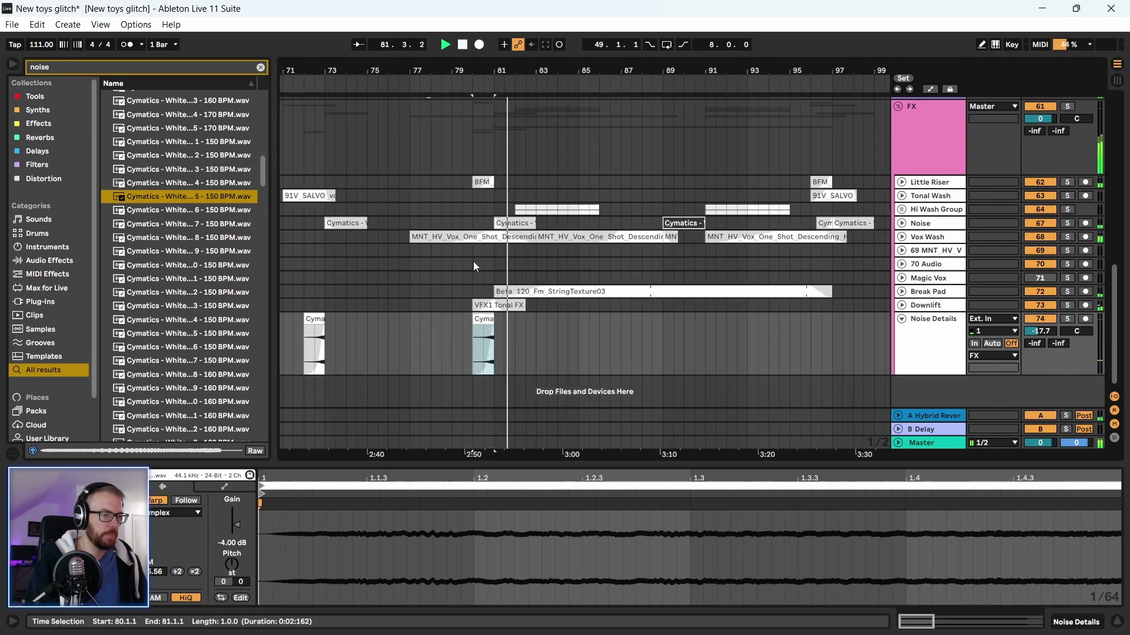
left_click_drag(529, 70, 533, 54)
left_click(902, 319)
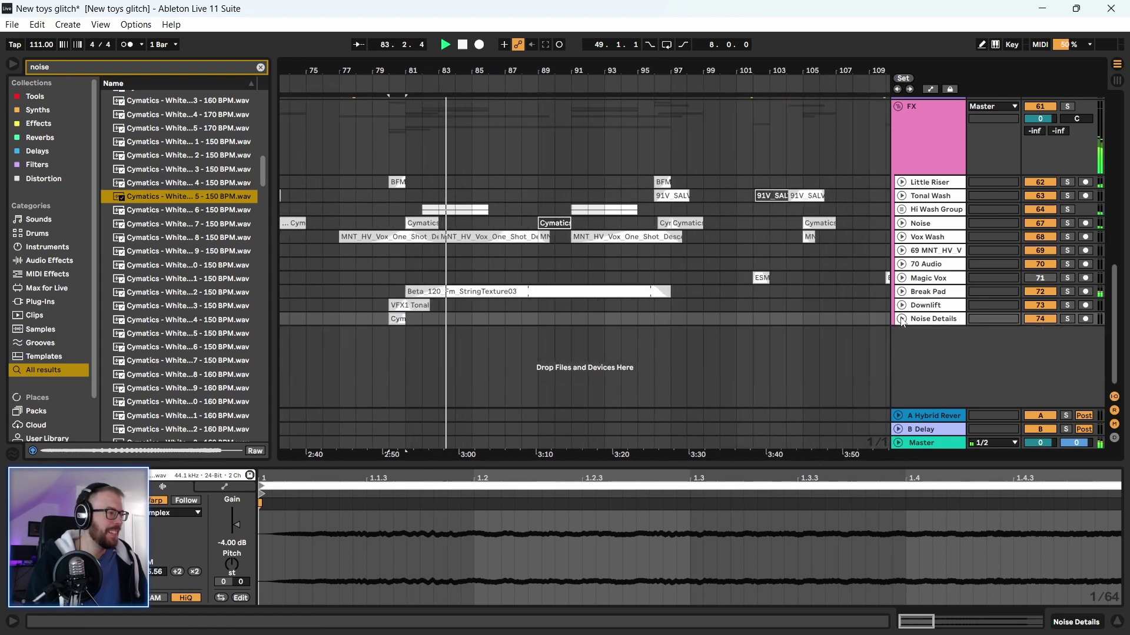
Select the FX group and examine the FX and Drums tracks while the break plays between bars 83 and 91
scroll(929, 189, "up", 3)
left_click(928, 187)
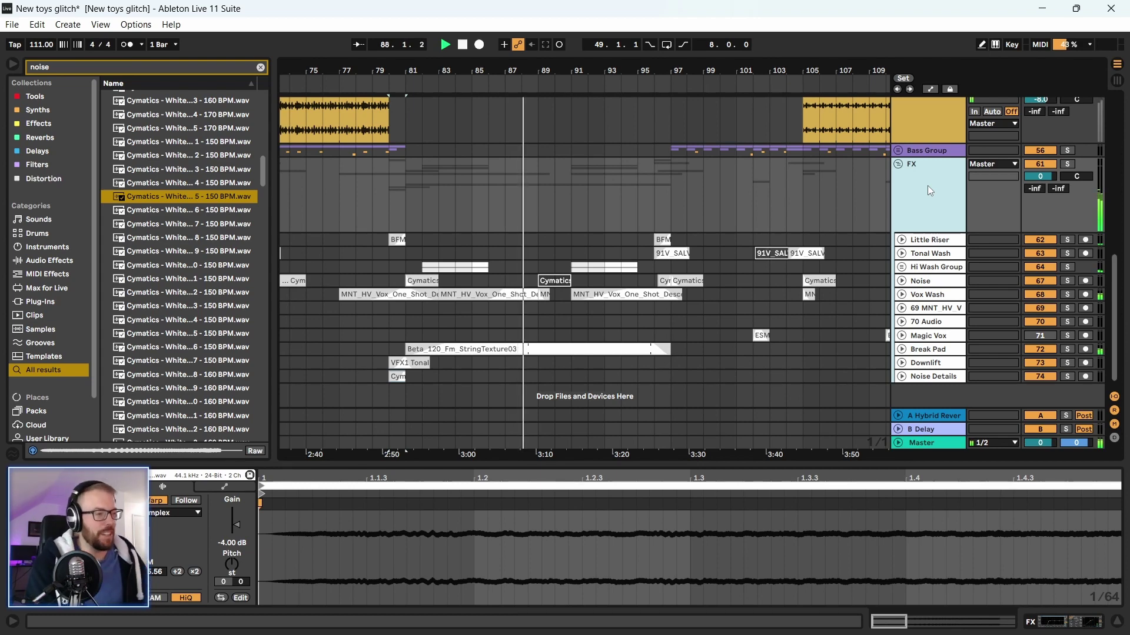
scroll(541, 177, "up", 5)
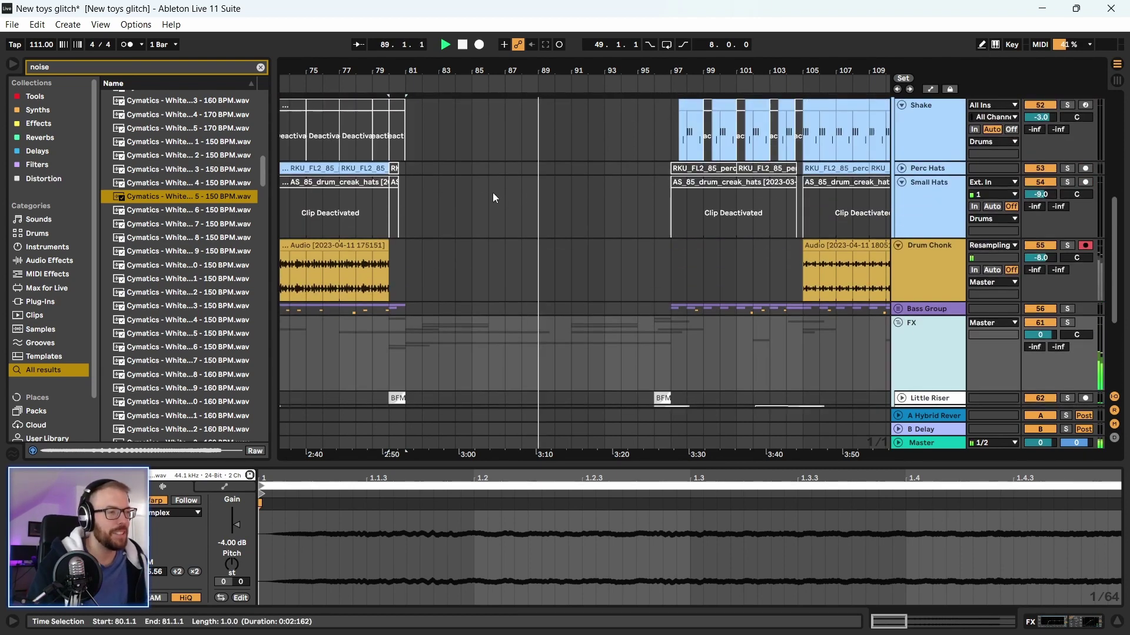
scroll(490, 196, "up", 6)
scroll(500, 173, "up", 2)
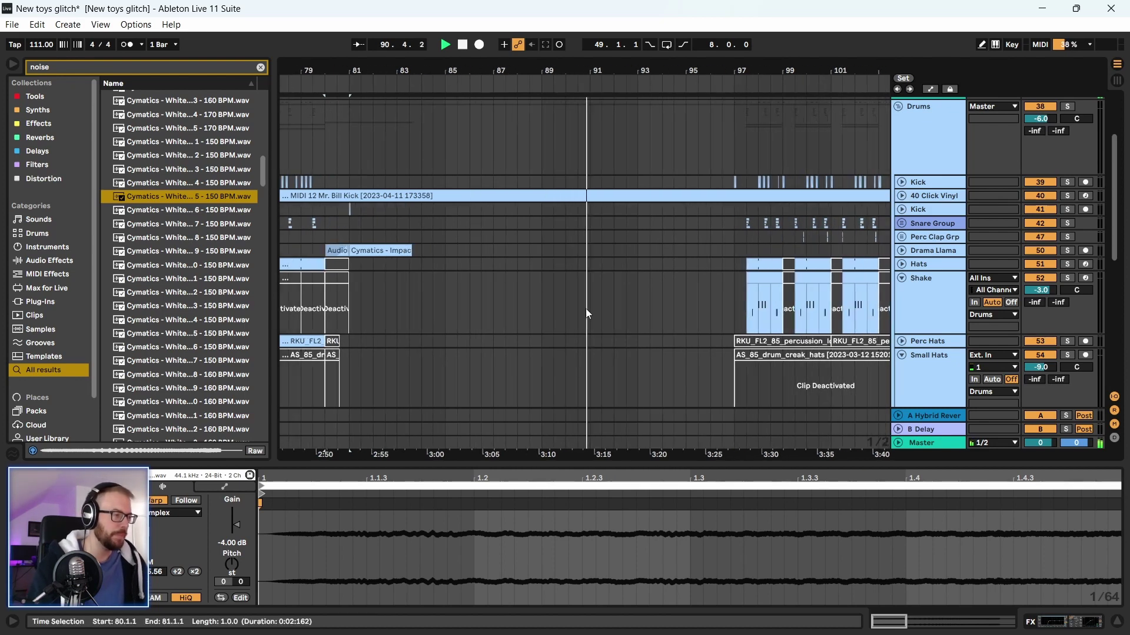
Fold the Shake and Small Hats tracks and select the Drama Llama track
scroll(566, 275, "down", 5)
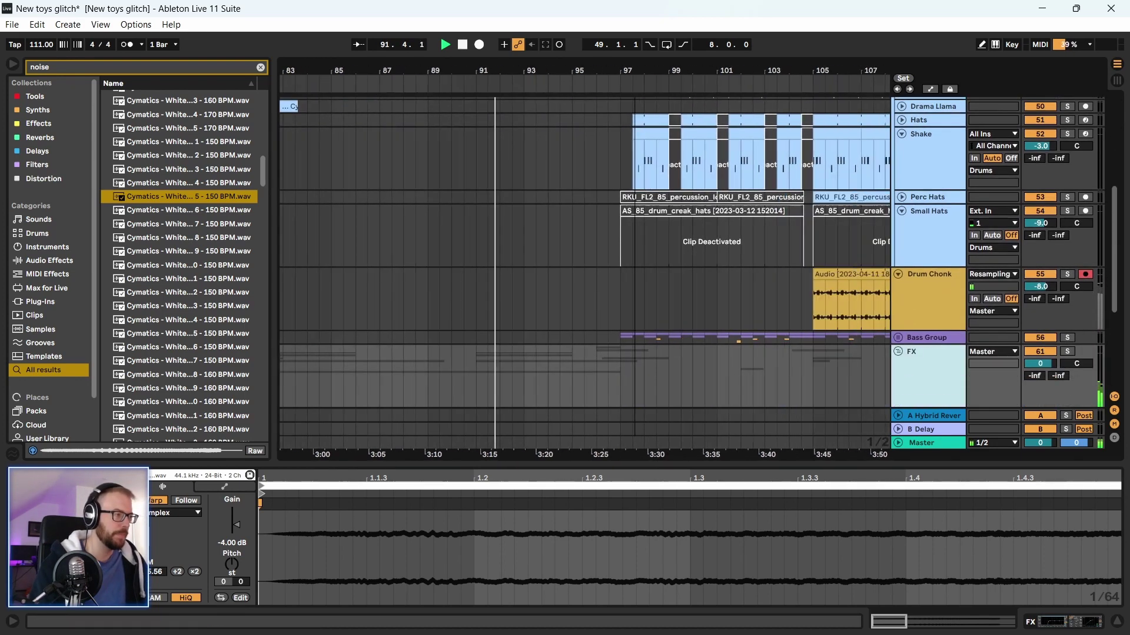
scroll(611, 219, "down", 2)
scroll(624, 238, "up", 2)
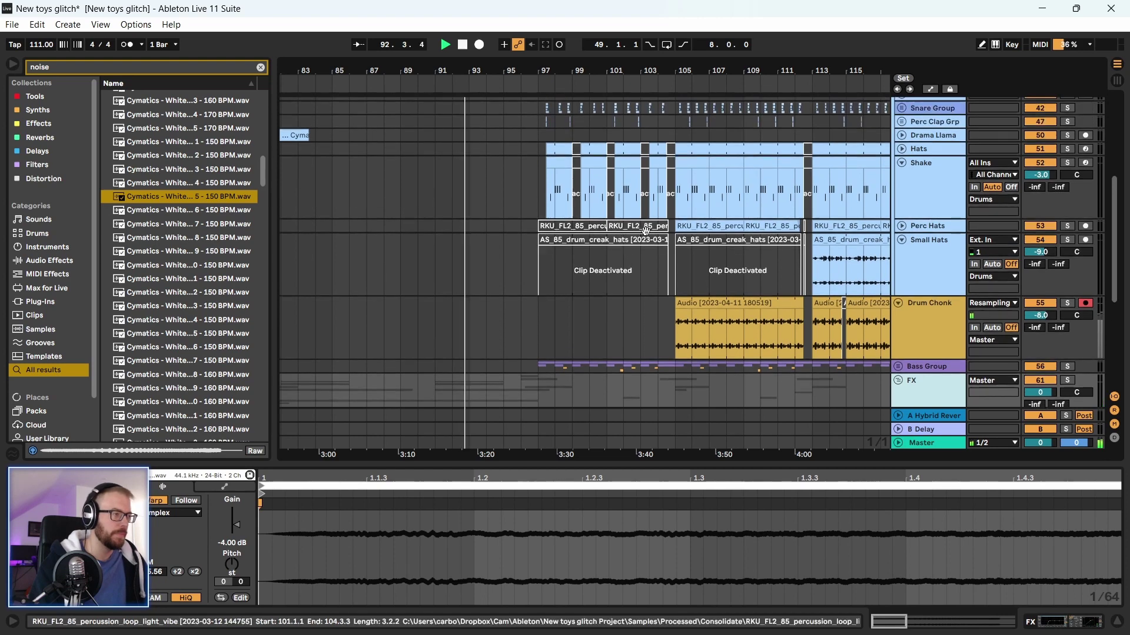
left_click(901, 164)
left_click(902, 188)
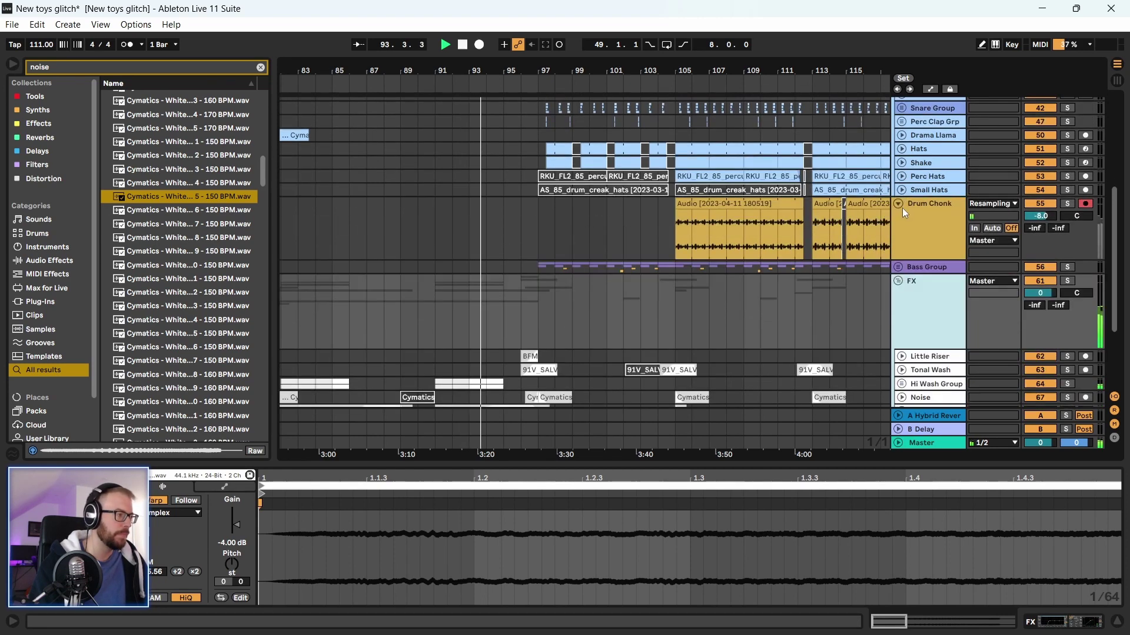
left_click(931, 137)
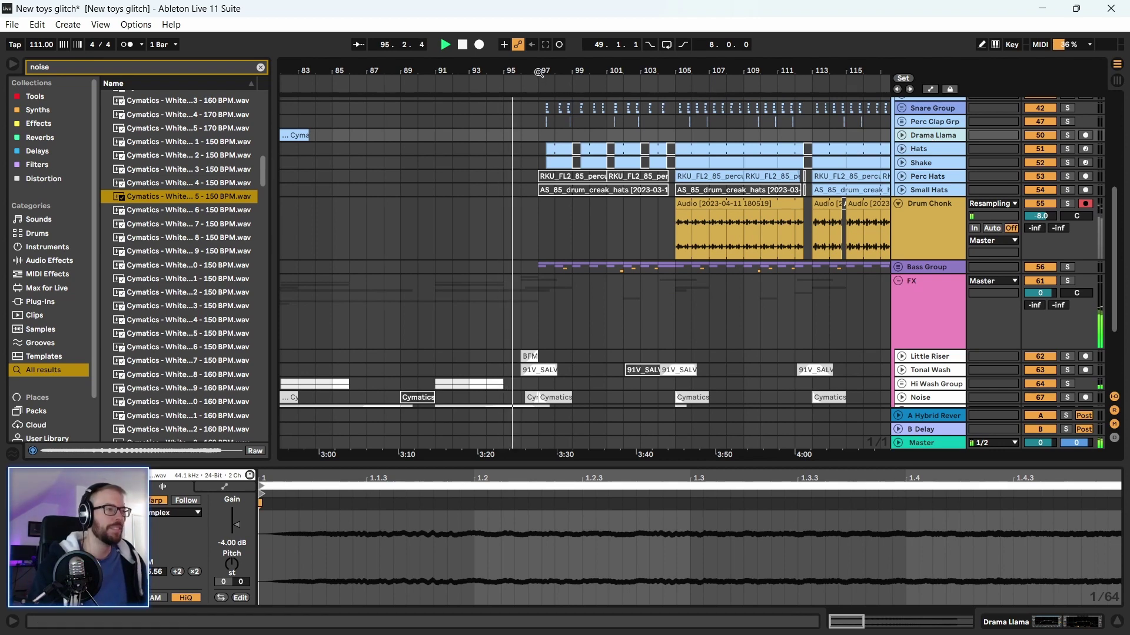
Unfold the Noise Details and Noise tracks, select the short Noise clip before bar 97, and play the transition
scroll(467, 177, "down", 3)
left_click(482, 229)
scroll(421, 303, "down", 5)
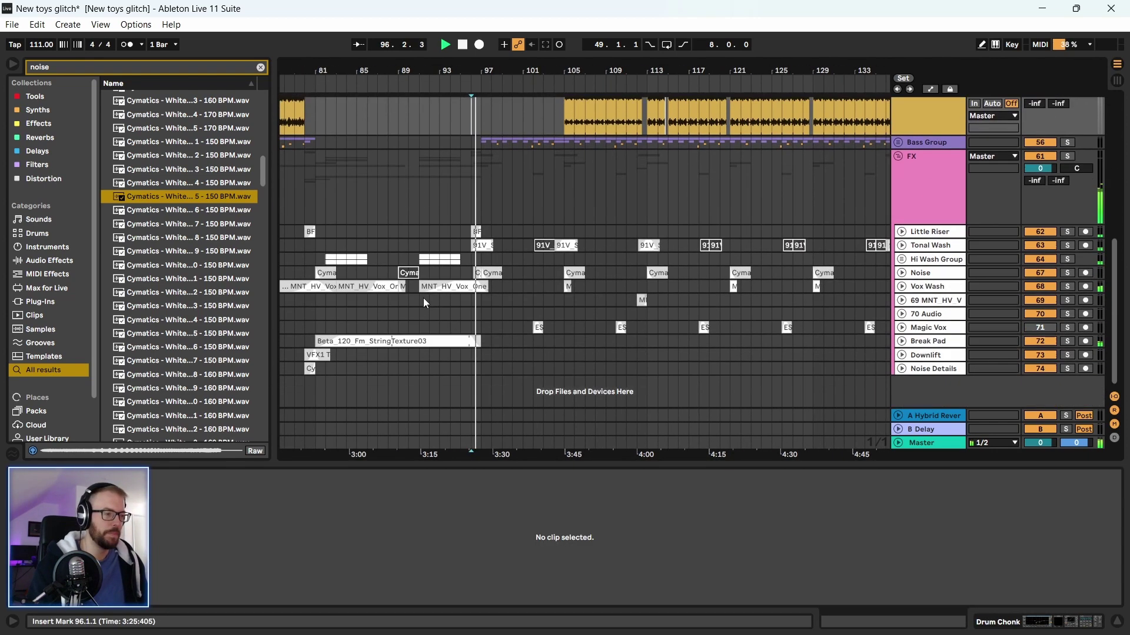
scroll(461, 383, "left", 5)
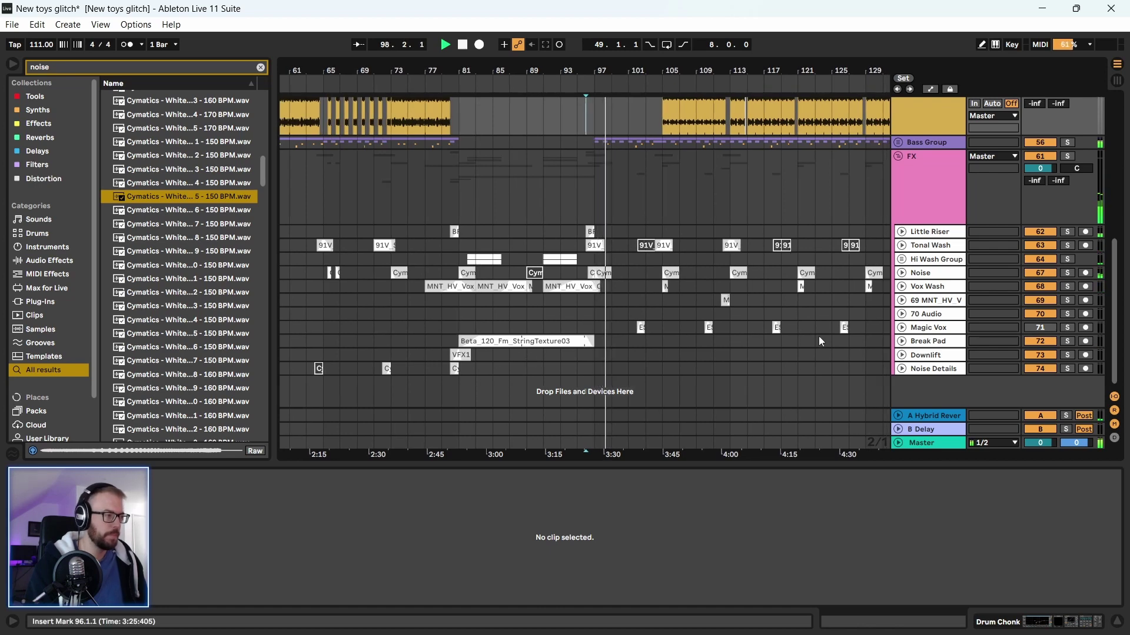
left_click(901, 369)
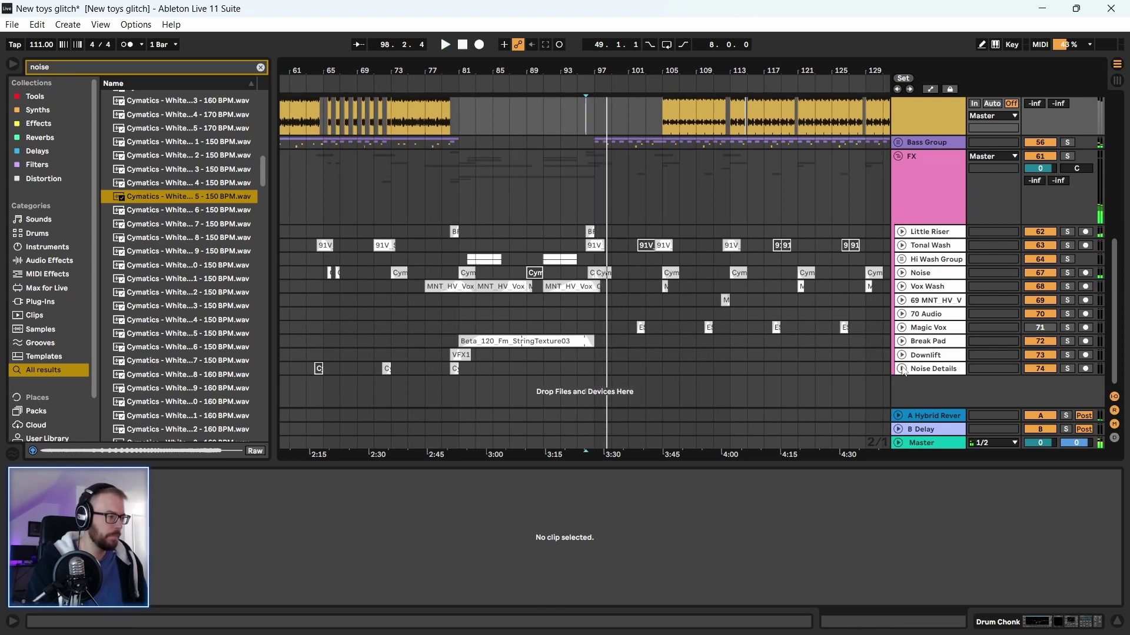
left_click_drag(591, 64, 589, 88)
left_click(901, 255)
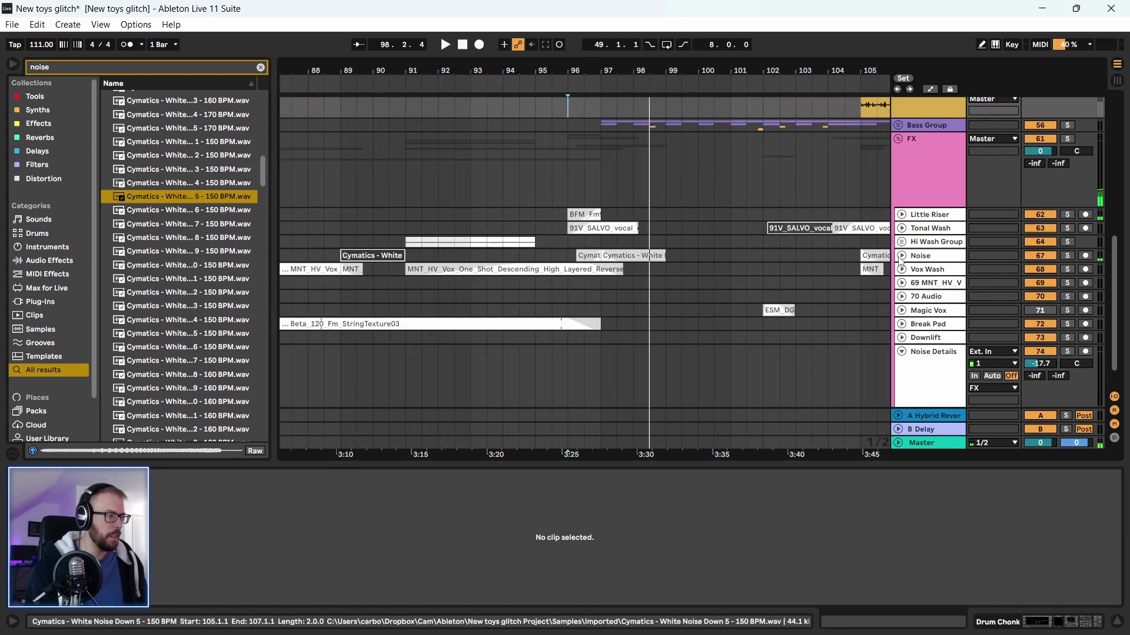
key("space")
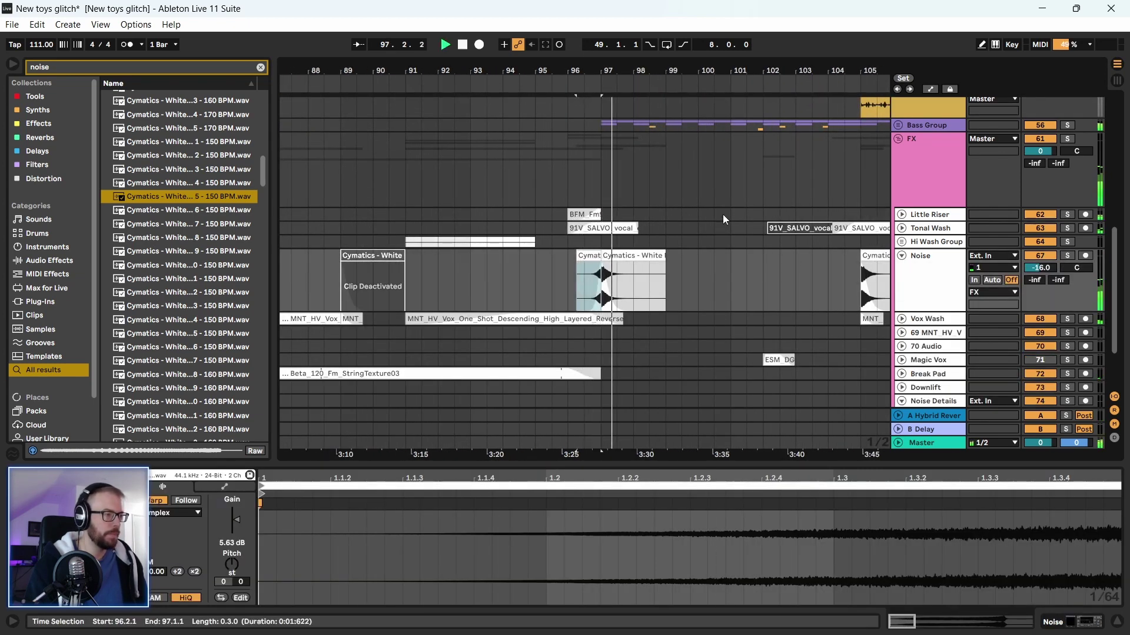
Examine the FX clips after bar 97 during playback, checking the bar 80 riser on Noise Details and the area around bar 104
key("minus")
key("minus")
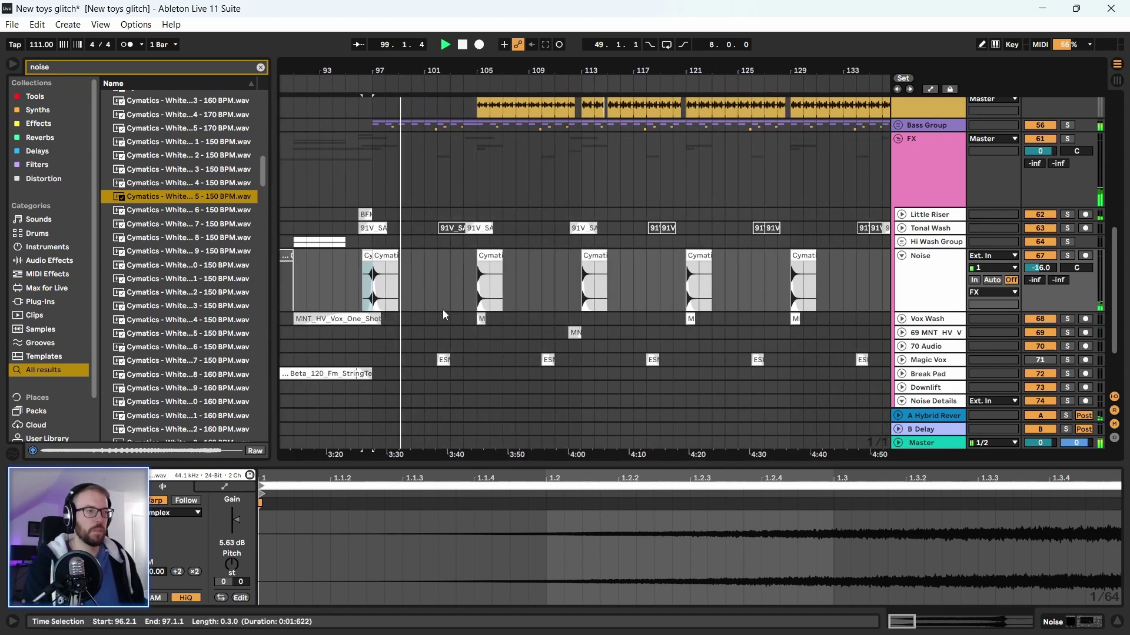
scroll(438, 303, "down", 3)
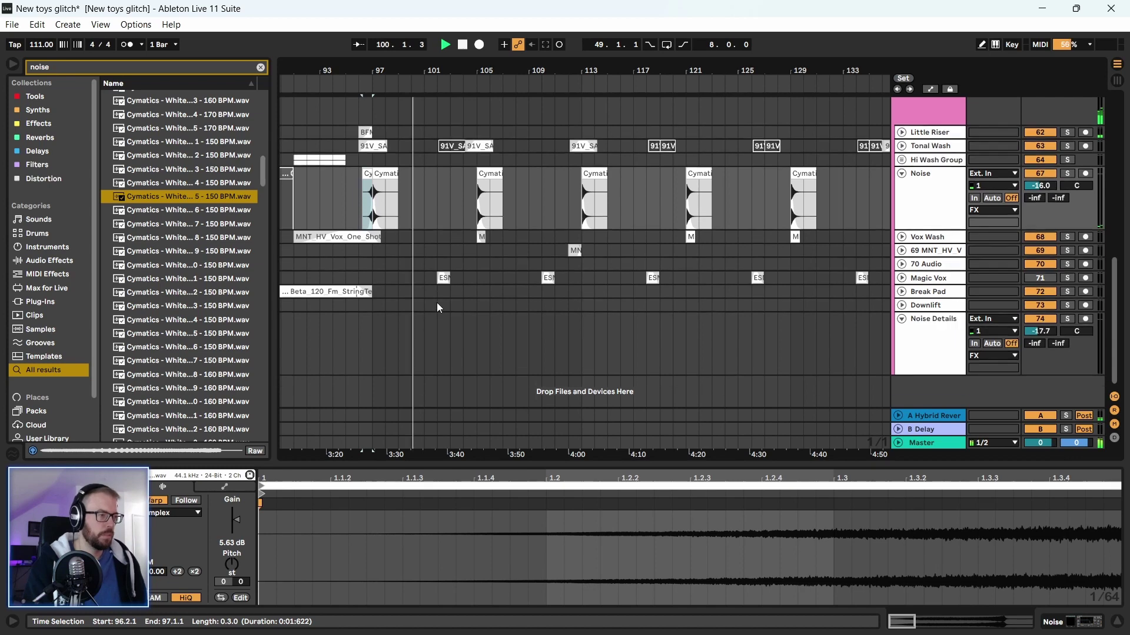
scroll(436, 302, "down", 1)
key("minus")
left_click(322, 321)
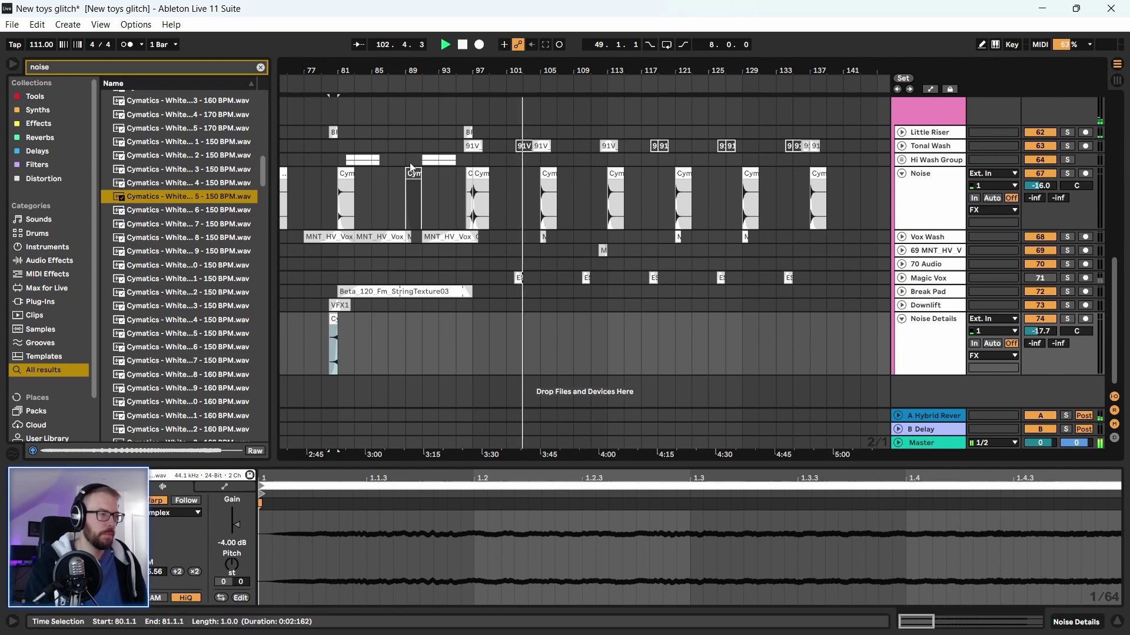
key("minus")
key("plus")
key("plus")
key("plus")
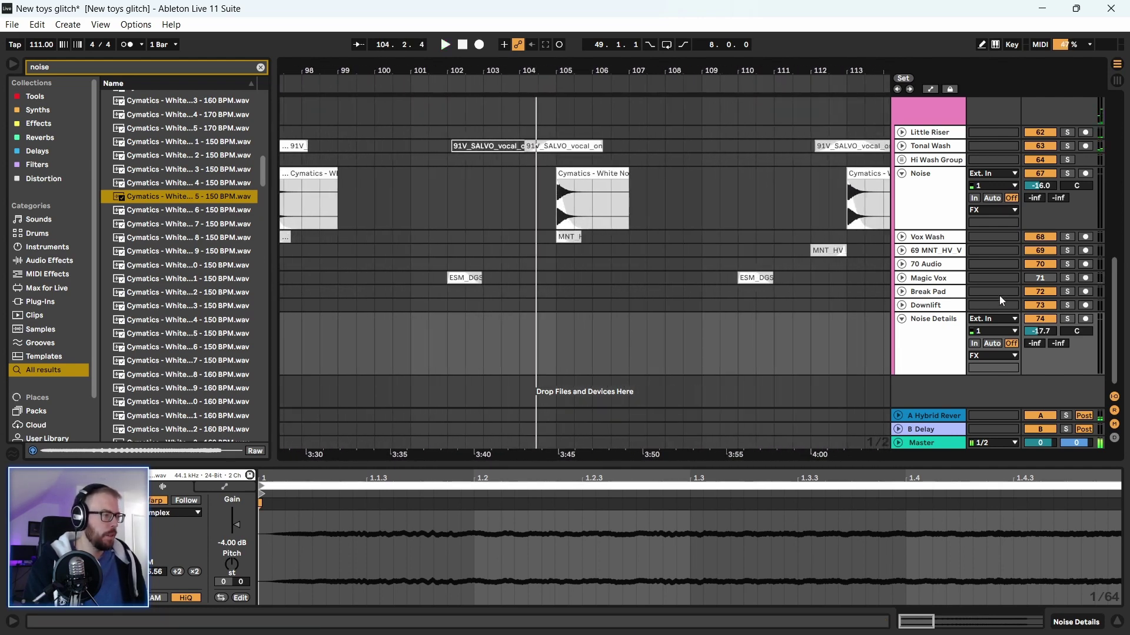
Unfold and solo Magic Vox, and resize its bar 102 vocal clip to span bars 101 to 103
left_click(901, 278)
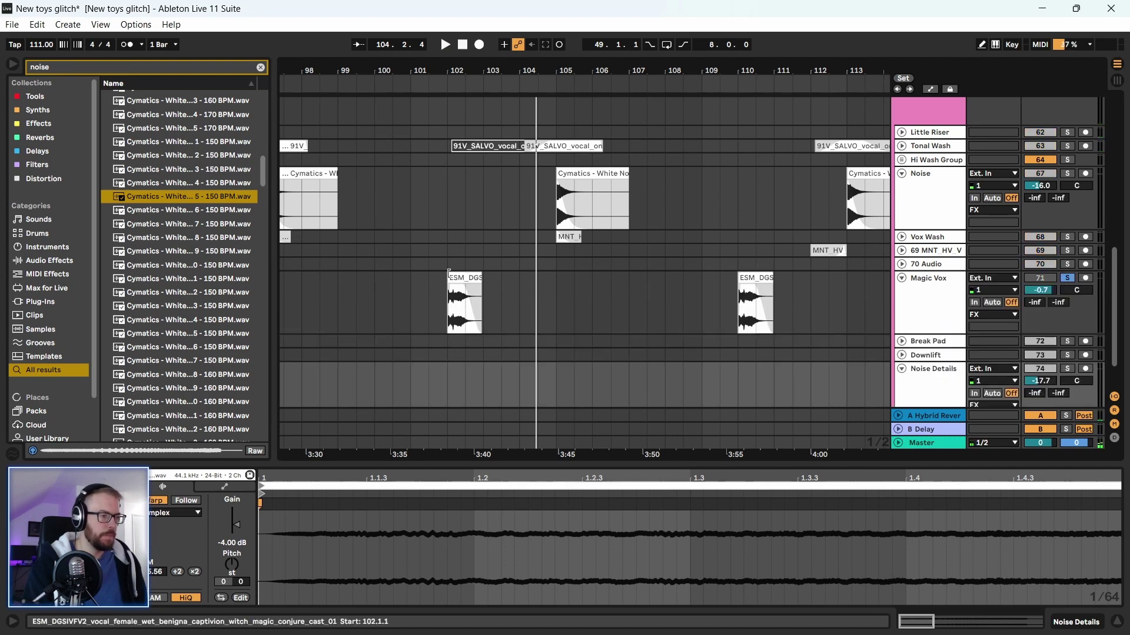
left_click(476, 282)
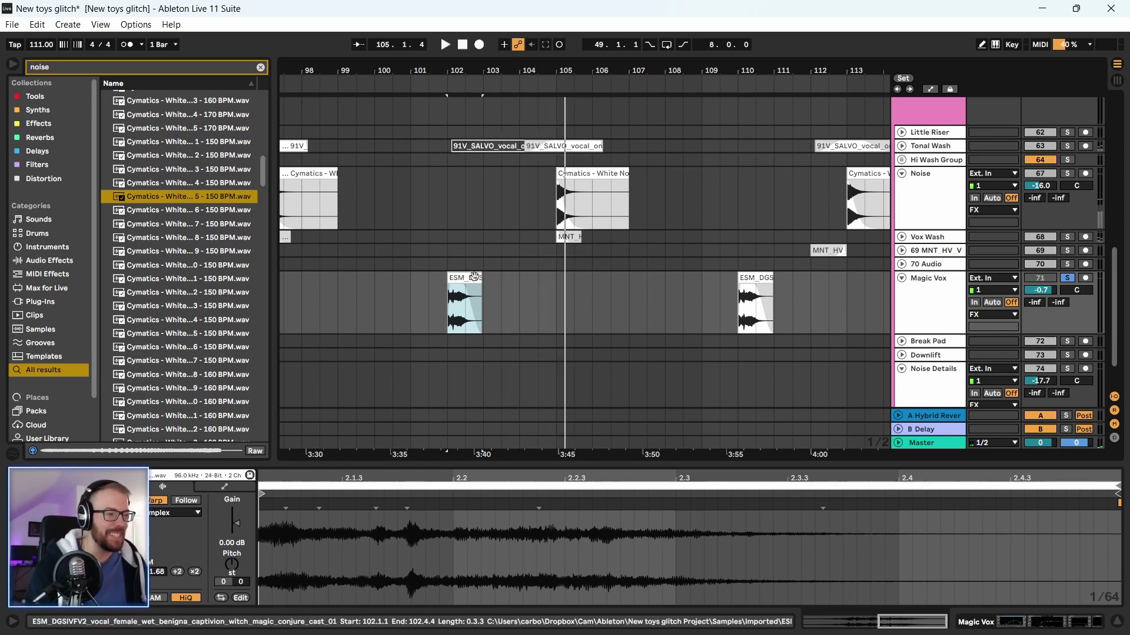
left_click_drag(481, 278, 728, 286)
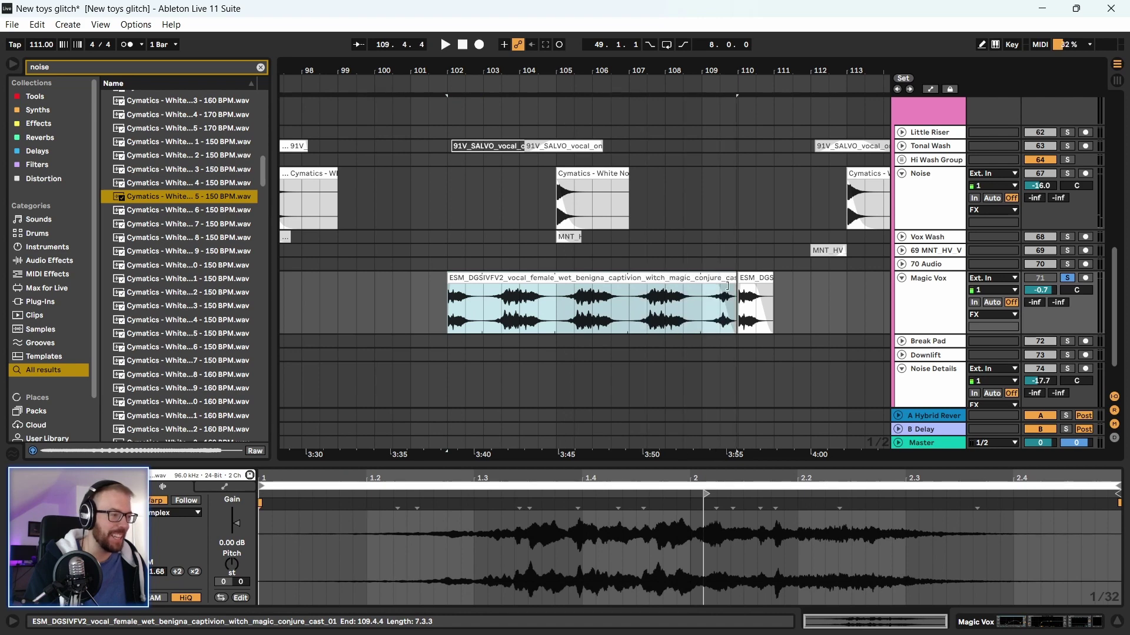
left_click_drag(457, 277, 419, 285)
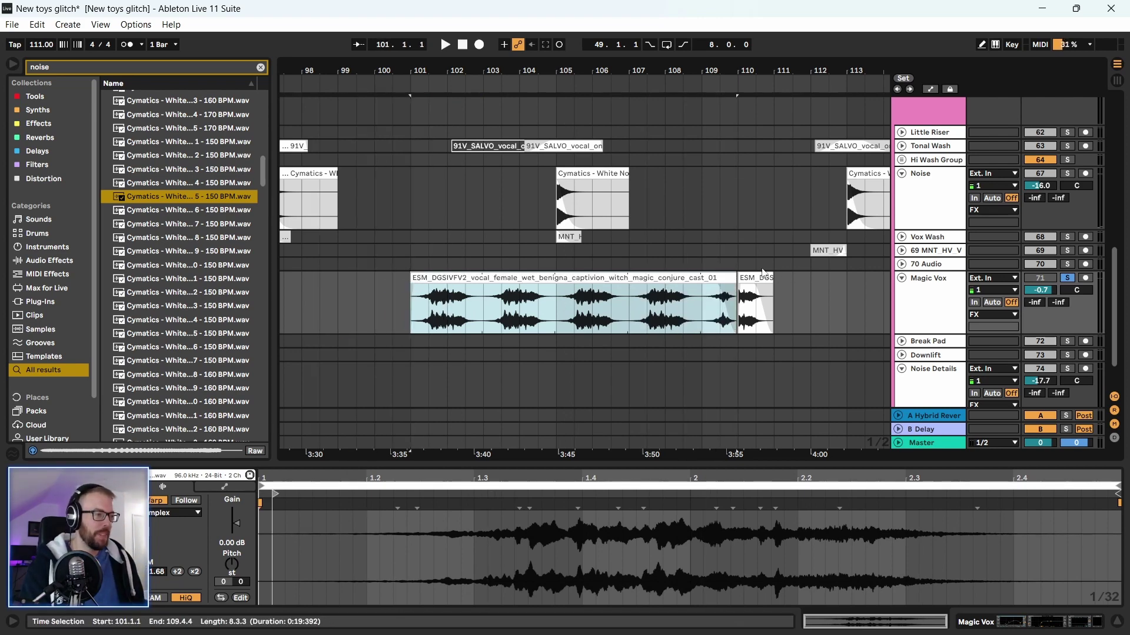
left_click_drag(735, 283, 485, 290)
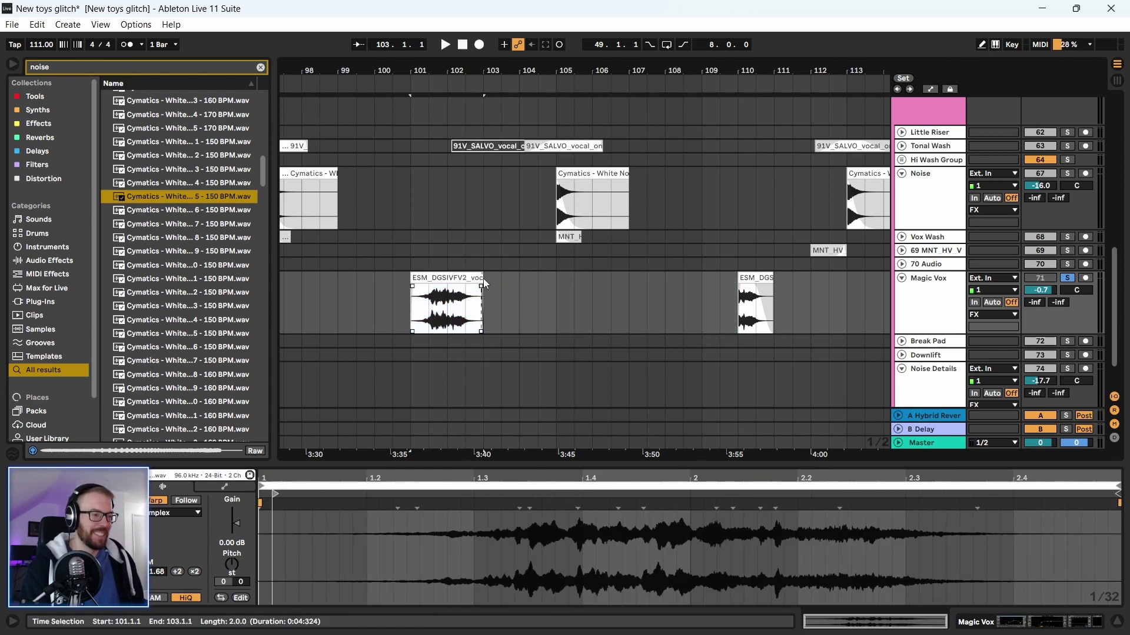
left_click(483, 287)
left_click(459, 295)
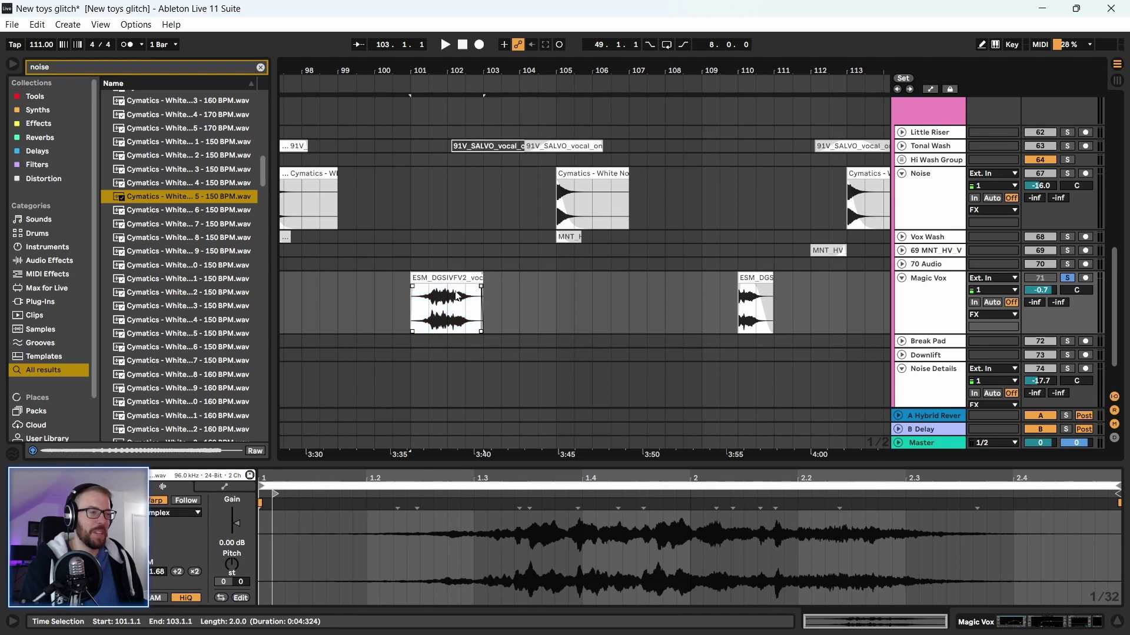
Audition the Magic Vox clip from bar 101, turn off the track's solo, and fold it
key("space")
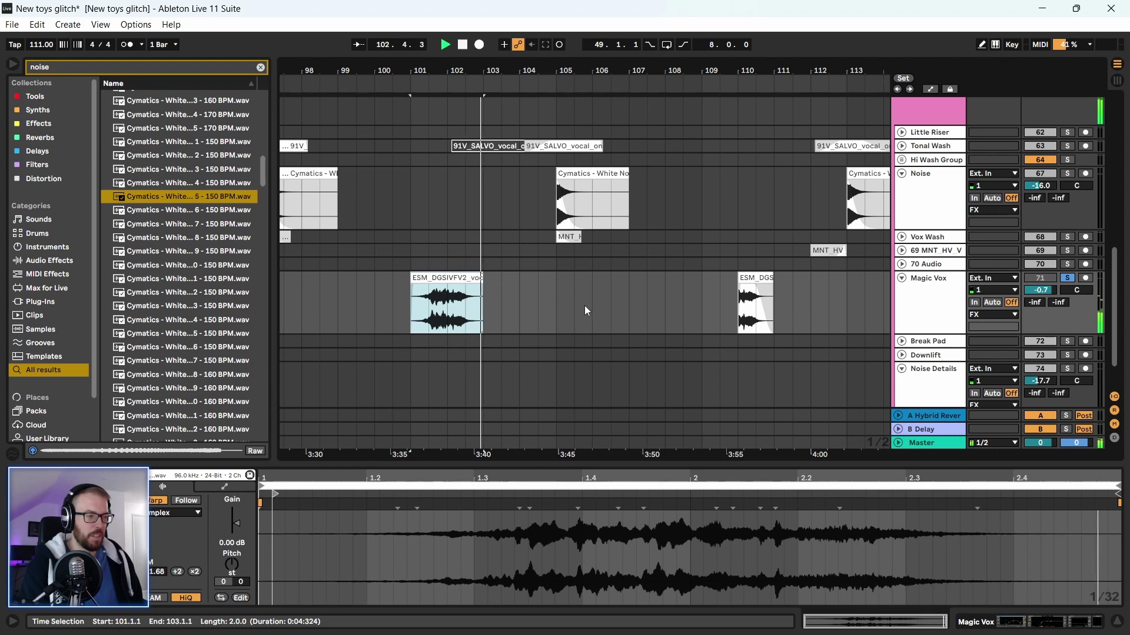
key("space")
left_click(1068, 278)
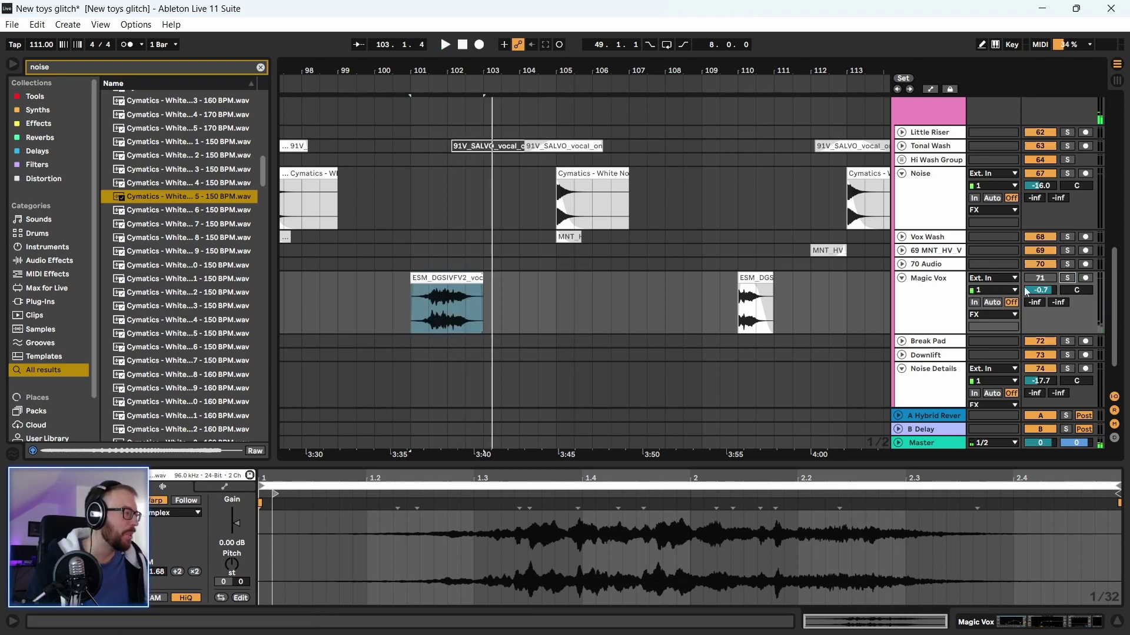
left_click(902, 278)
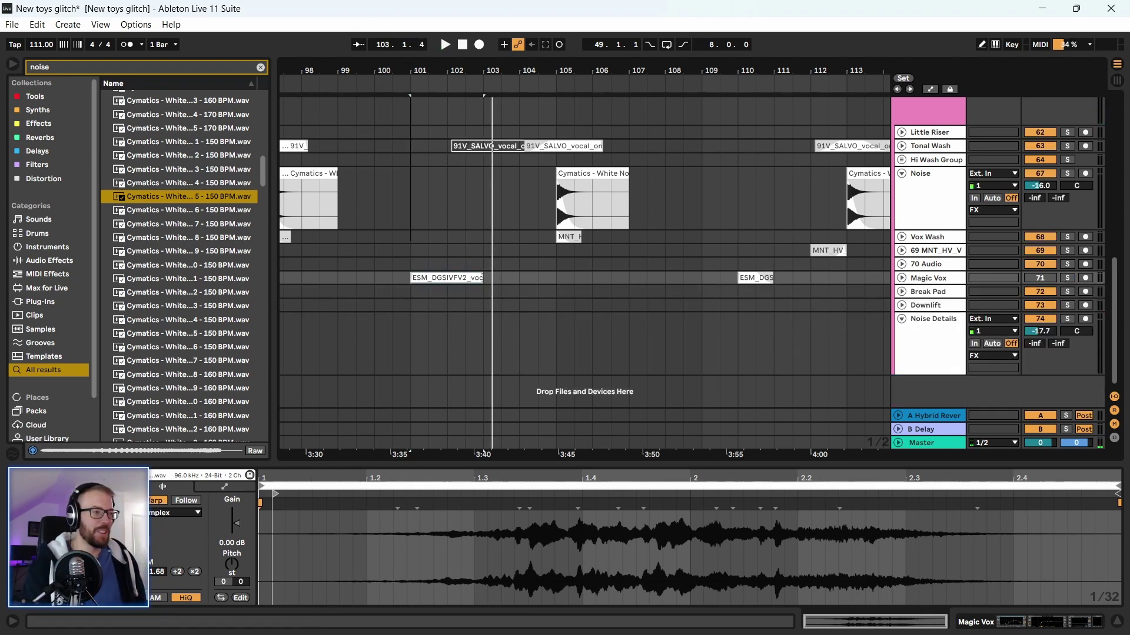
Delete the Magic Vox track and the empty 70 Audio track from the FX group
key("minus")
key("minus")
key("minus")
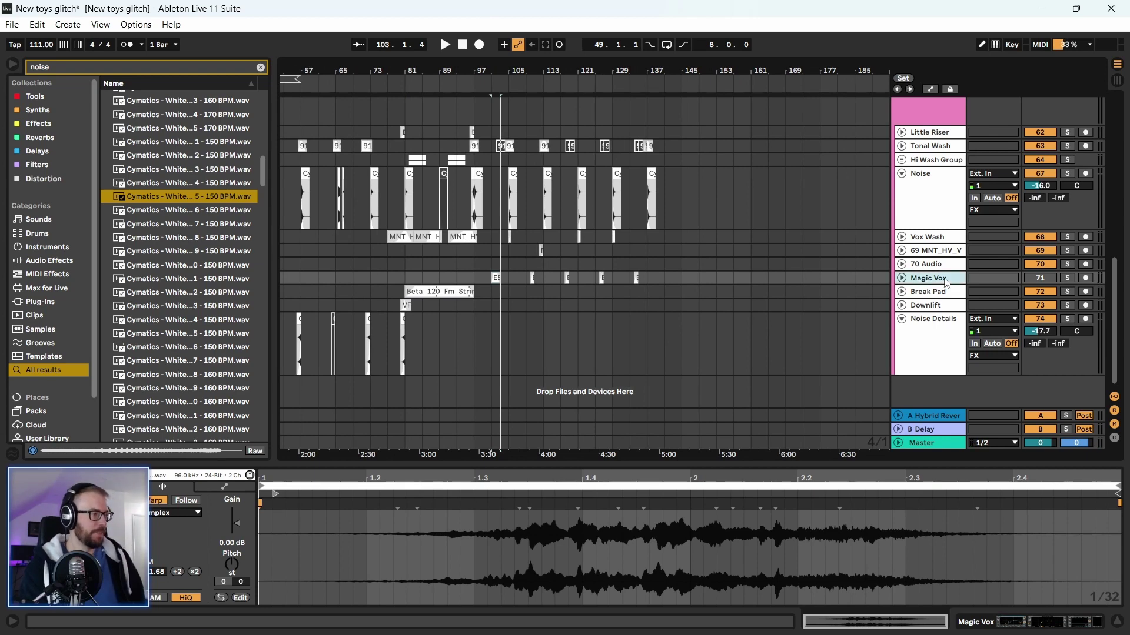
key("Delete")
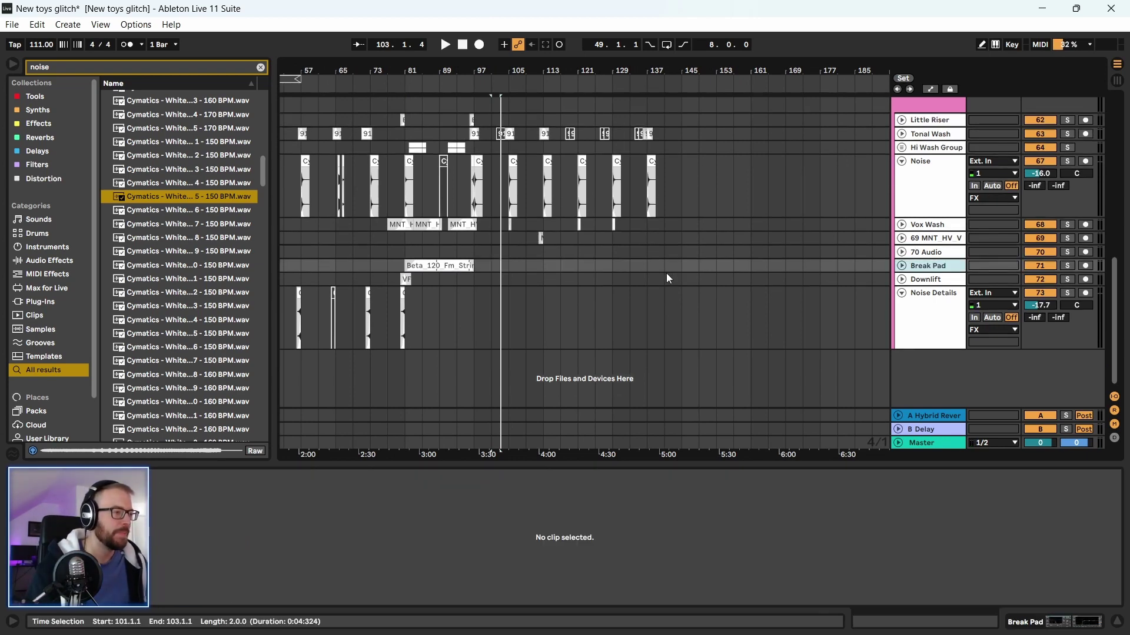
left_click_drag(449, 64, 559, 56)
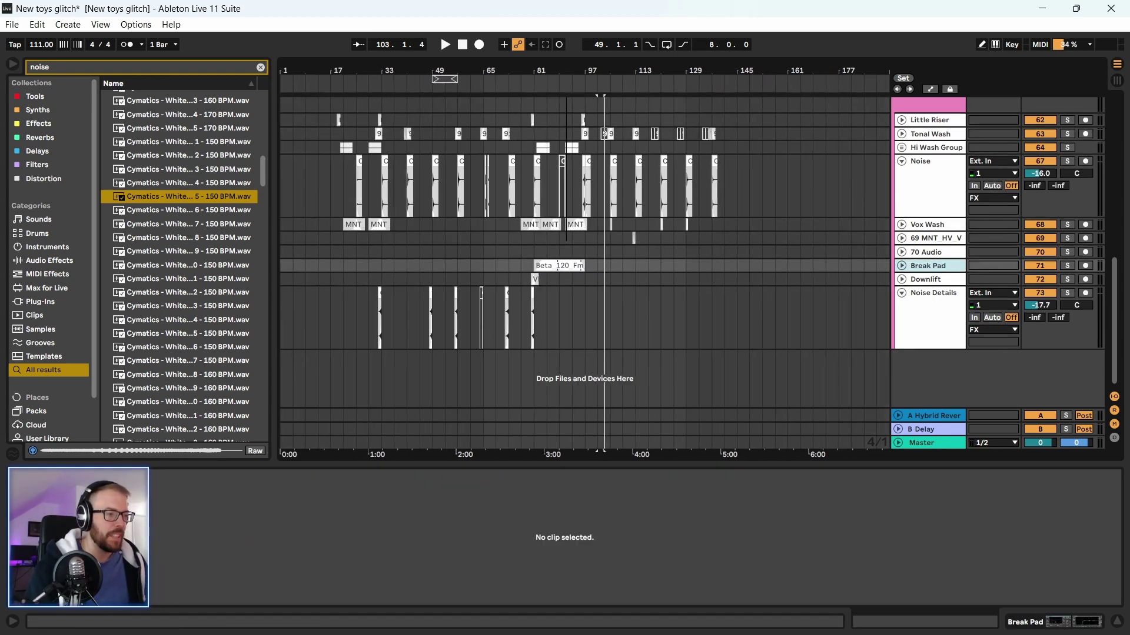
left_click(949, 258)
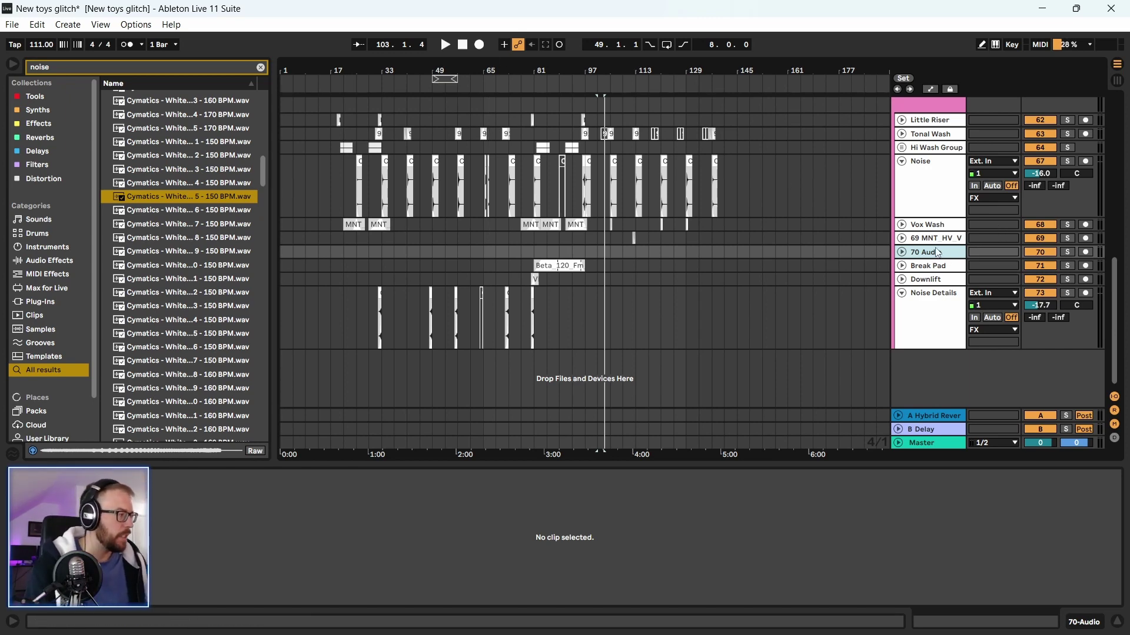
key("Delete")
Select the bar 80 white noise riser on Noise Details and play the transition into bar 81
scroll(840, 264, "up", 5)
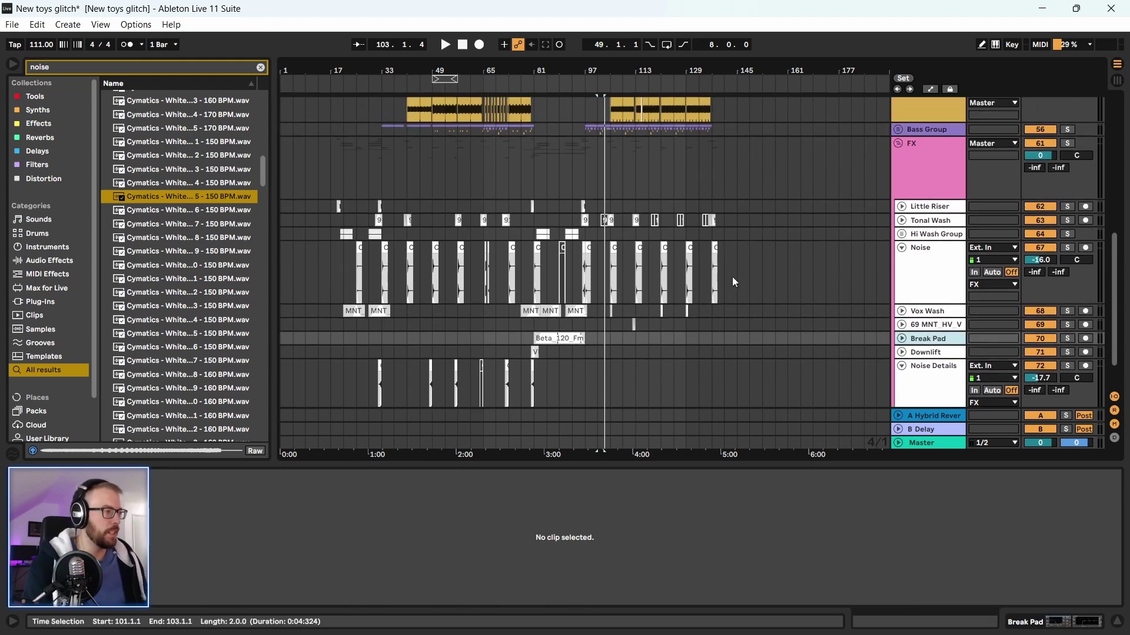
scroll(841, 270, "down", 5)
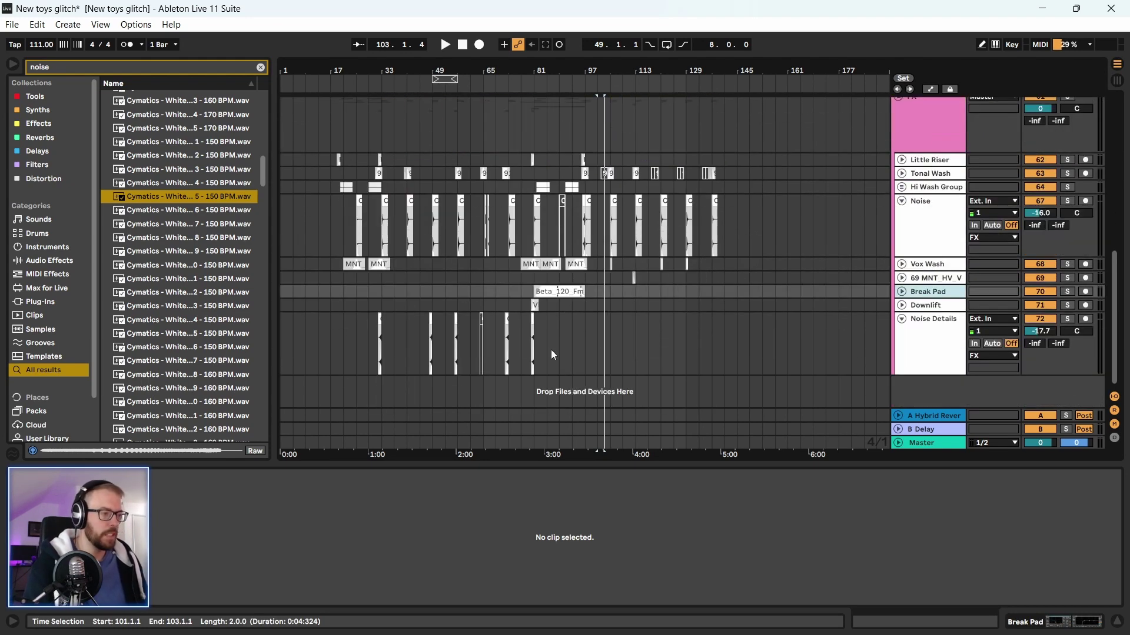
scroll(529, 147, "up", 5)
left_click(533, 353)
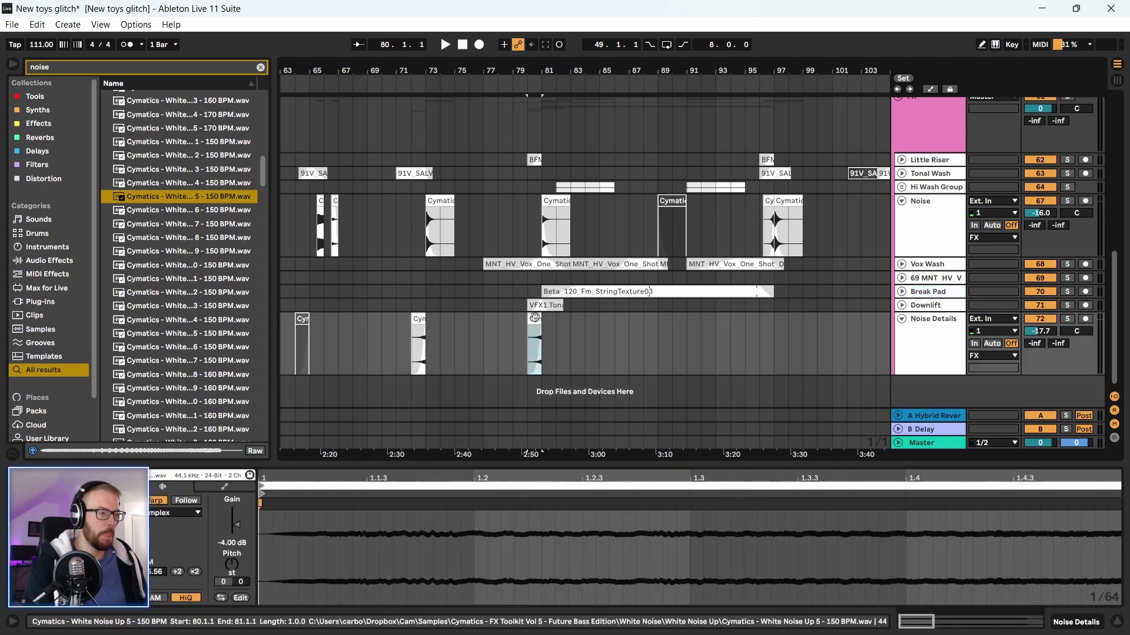
key("space")
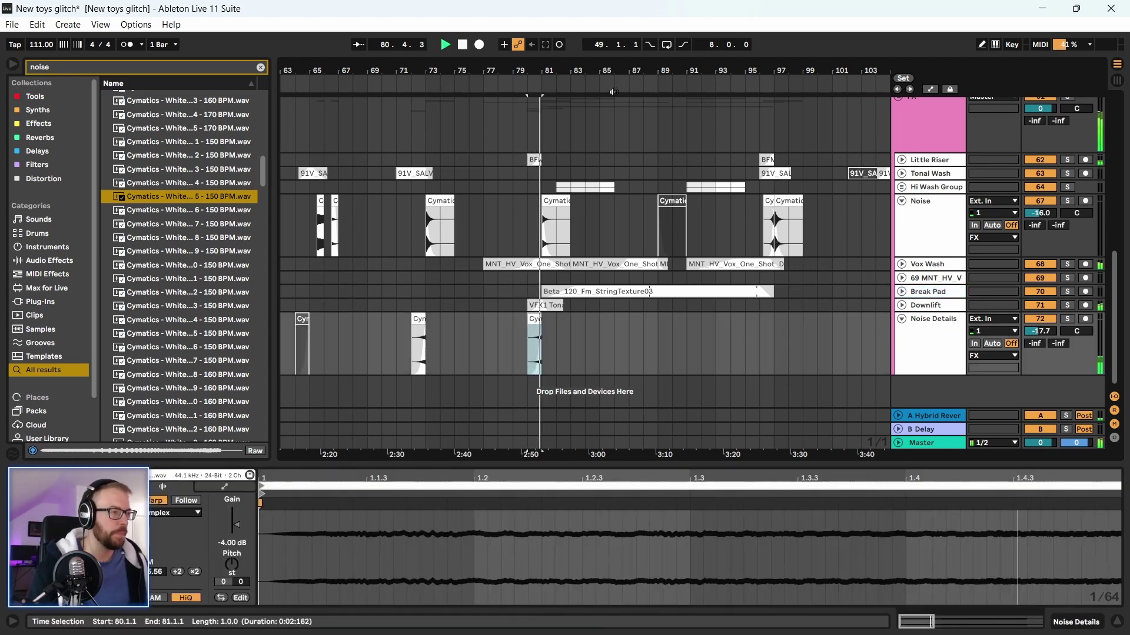
key("plus")
key("minus")
key("minus")
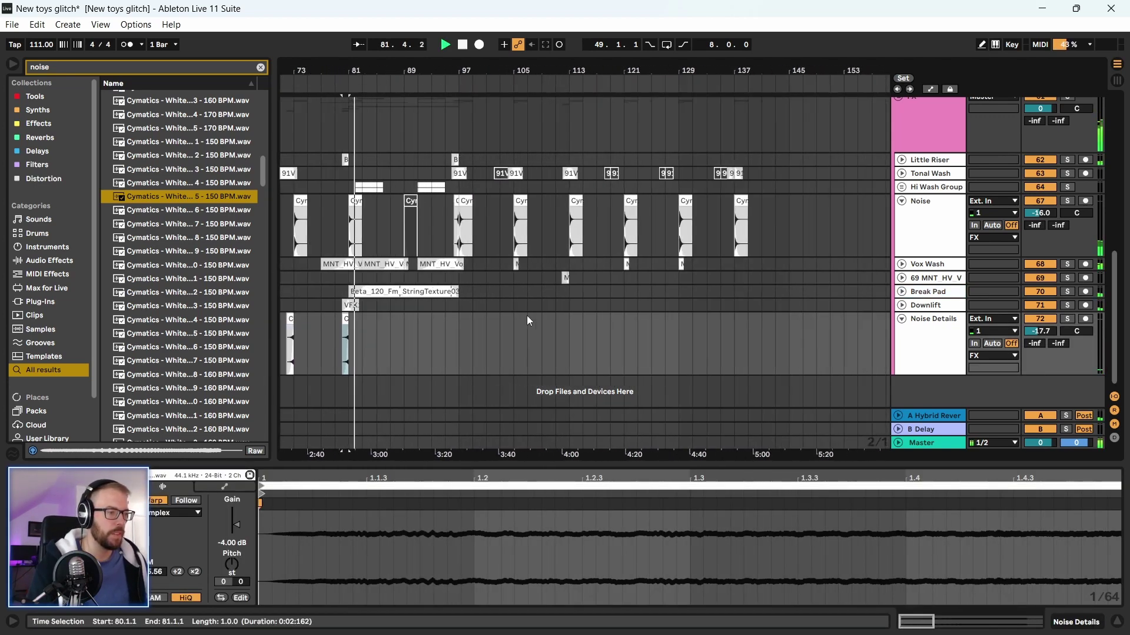
Place the insert marker at bar 96 on Noise Details and listen from there past the bar 105 transition
left_click(460, 350)
left_click_drag(457, 75, 458, 186)
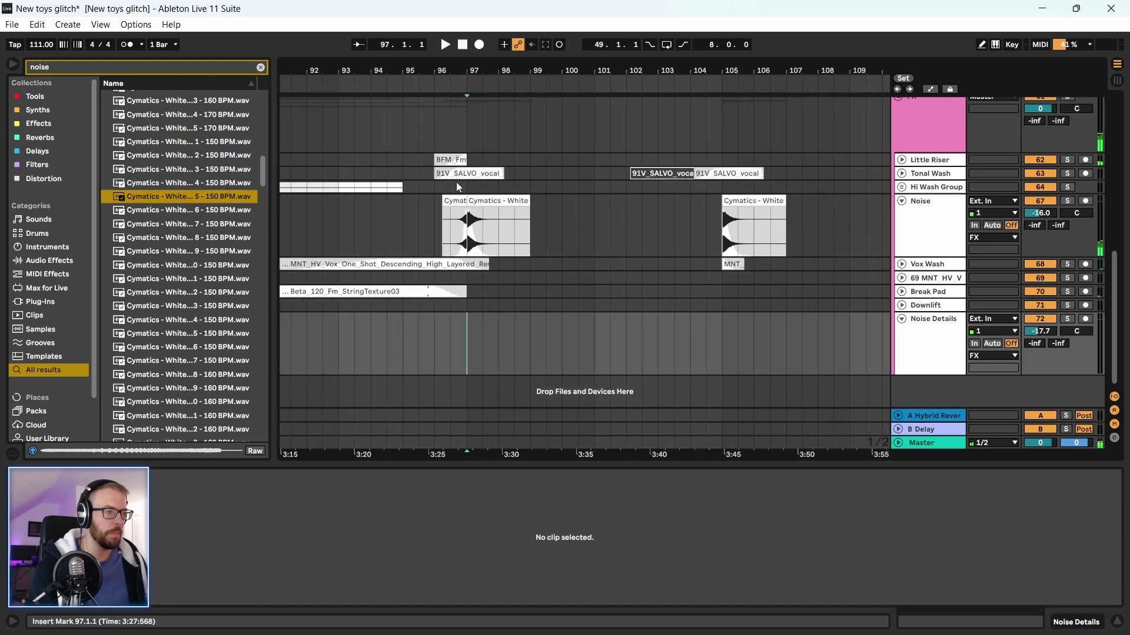
left_click(439, 356)
key("space")
key("minus")
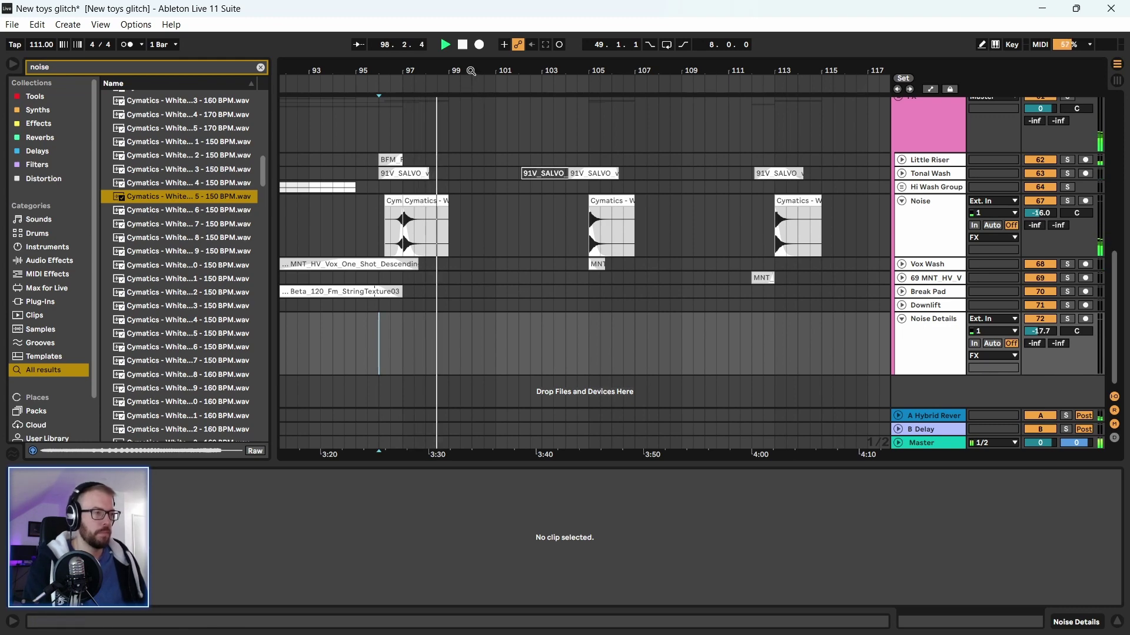
key("minus")
key("minus")
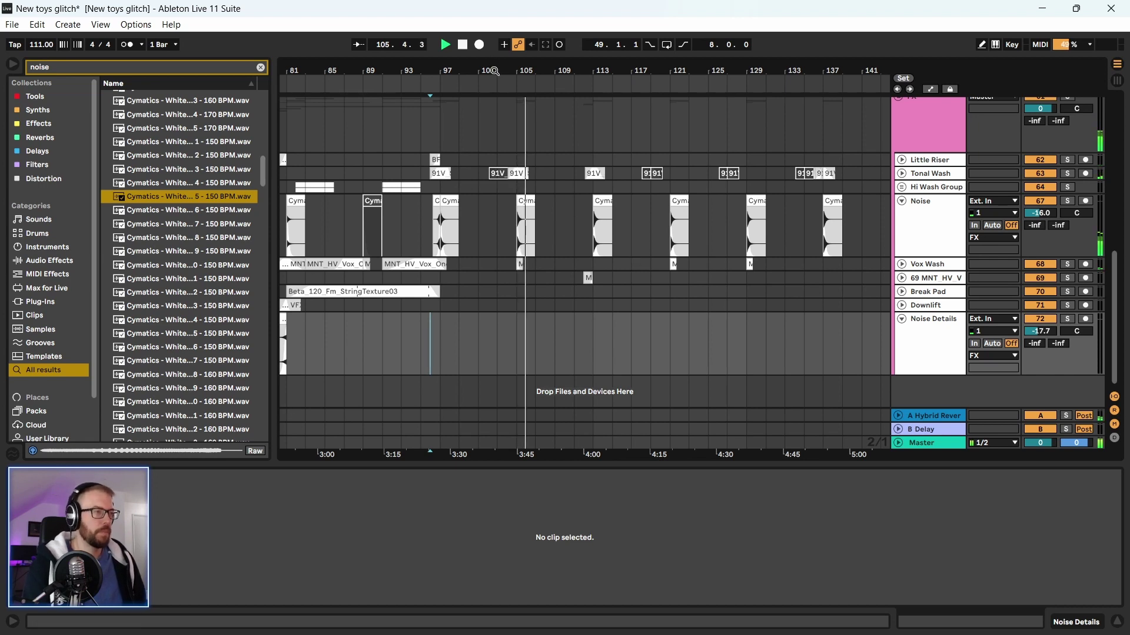
key("minus")
left_click_drag(509, 70, 510, 67)
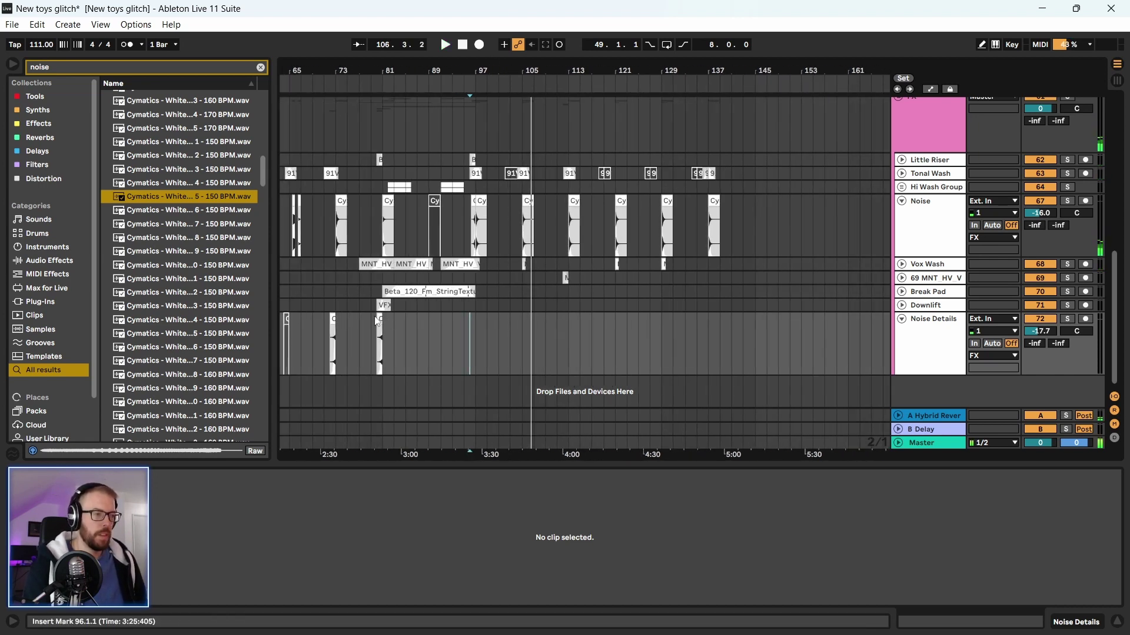
Copy the bar 80 white noise riser on Noise Details to bar 104 and play the transition into bar 105
left_click_drag(378, 321, 462, 333)
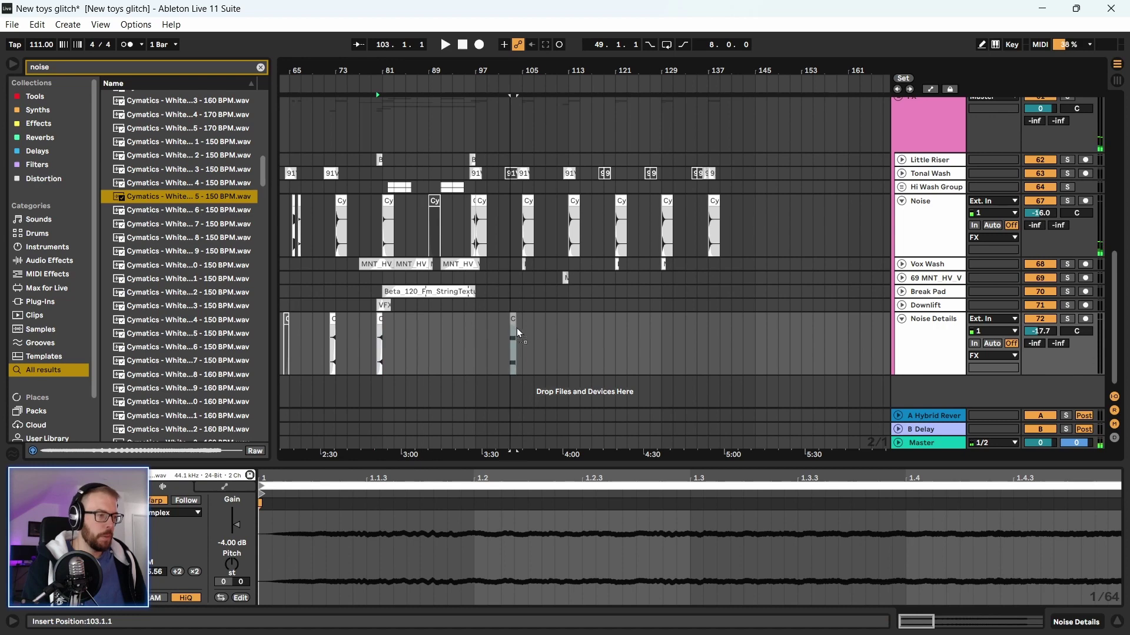
left_click_drag(541, 60, 383, 227)
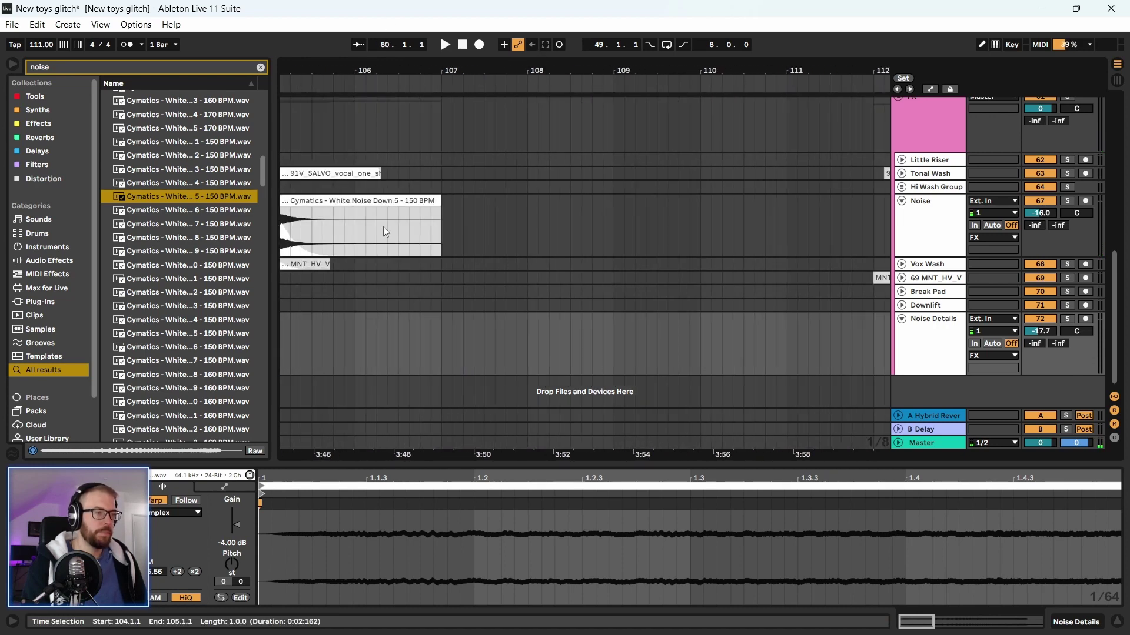
key("minus")
key("space")
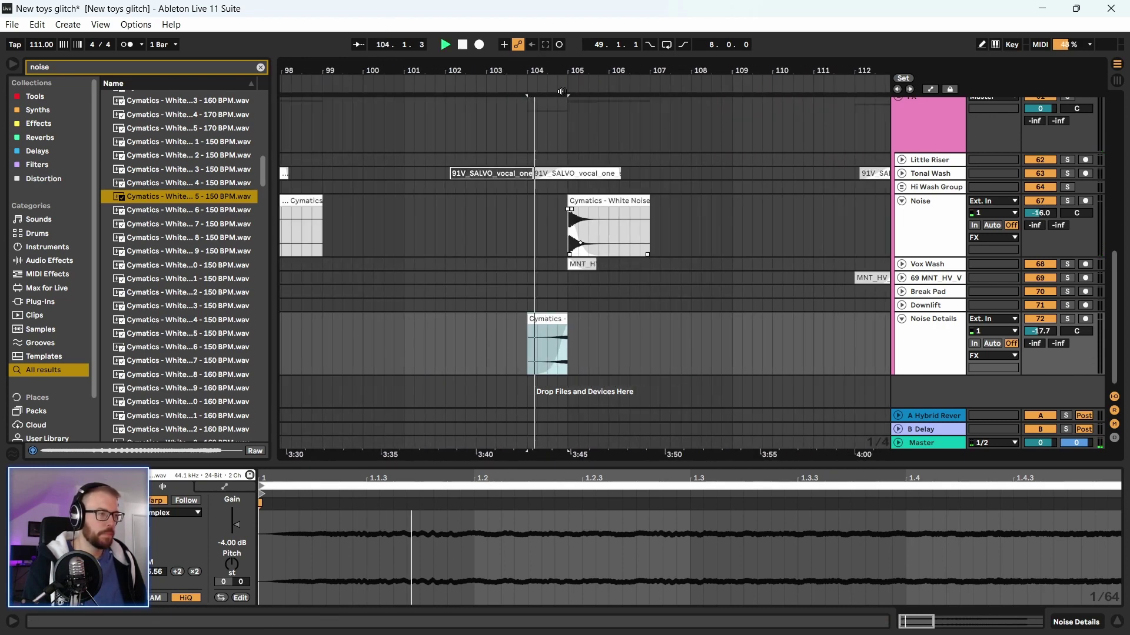
key("minus")
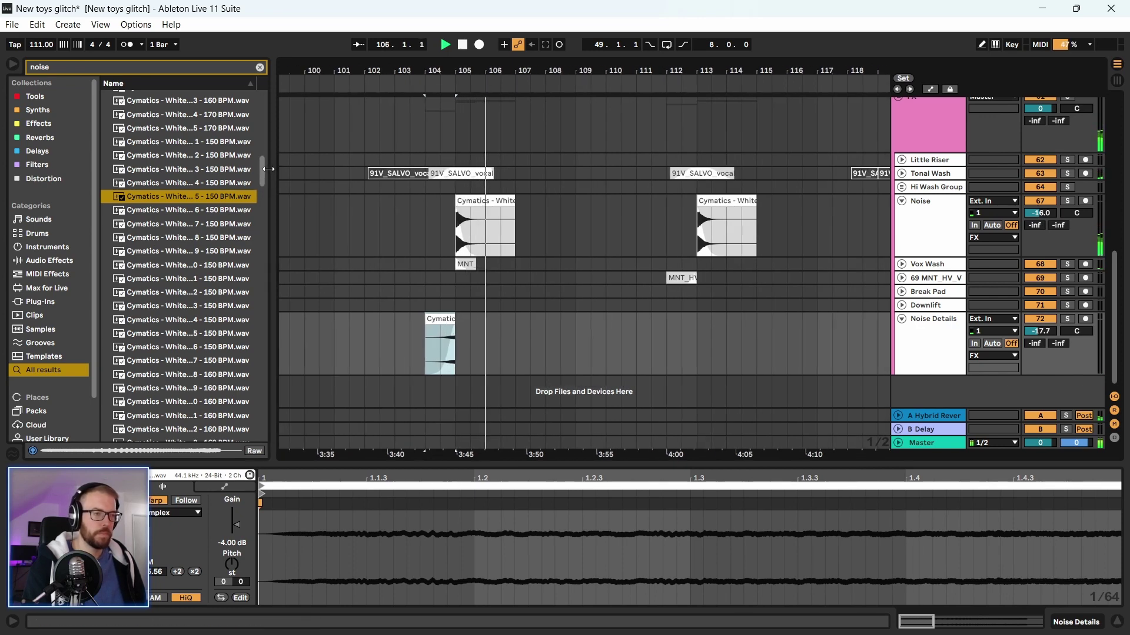
Narrow the browser and copy the bar 104 riser to bar 112 on Noise Details, listening on past bar 113
left_click_drag(272, 175, 254, 175)
key("minus")
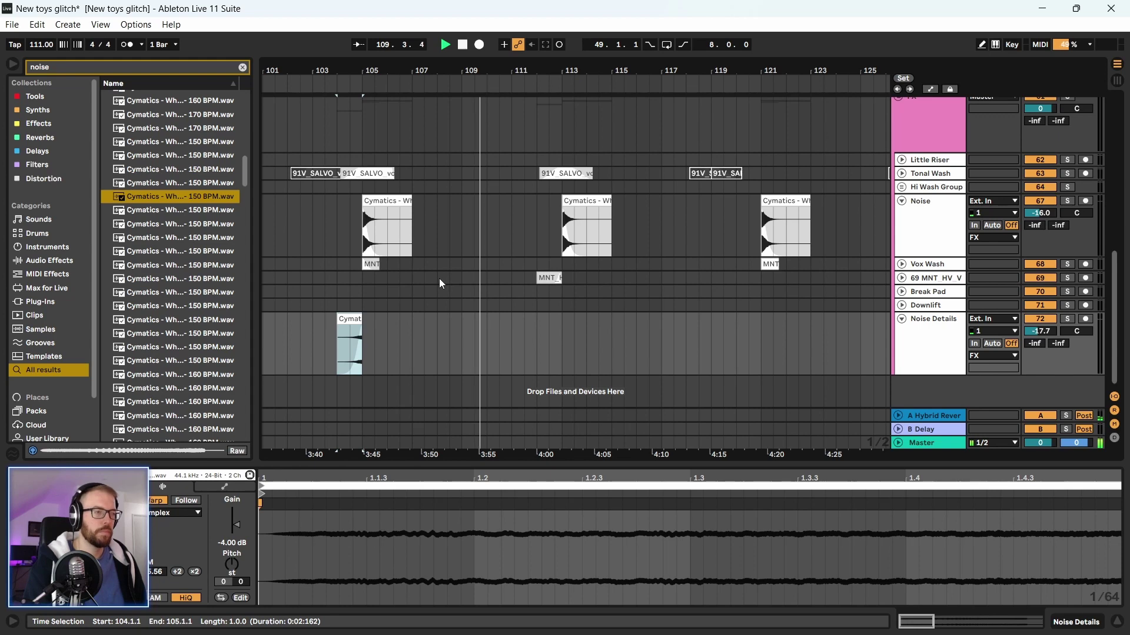
scroll(439, 278, "up", 3)
scroll(440, 278, "up", 3)
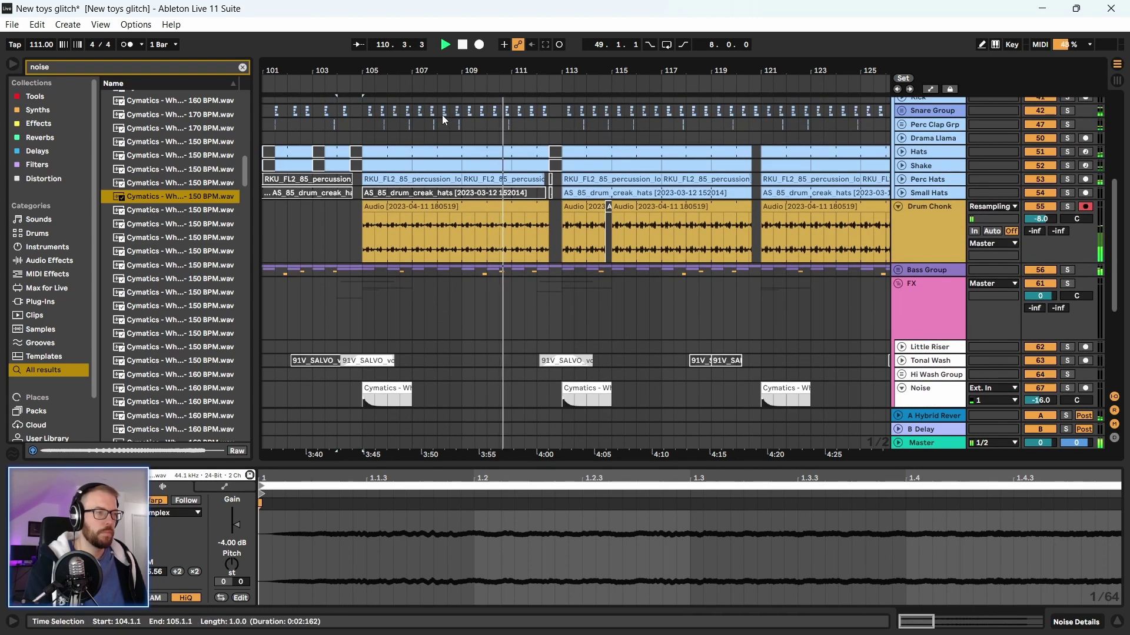
scroll(454, 326, "down", 5)
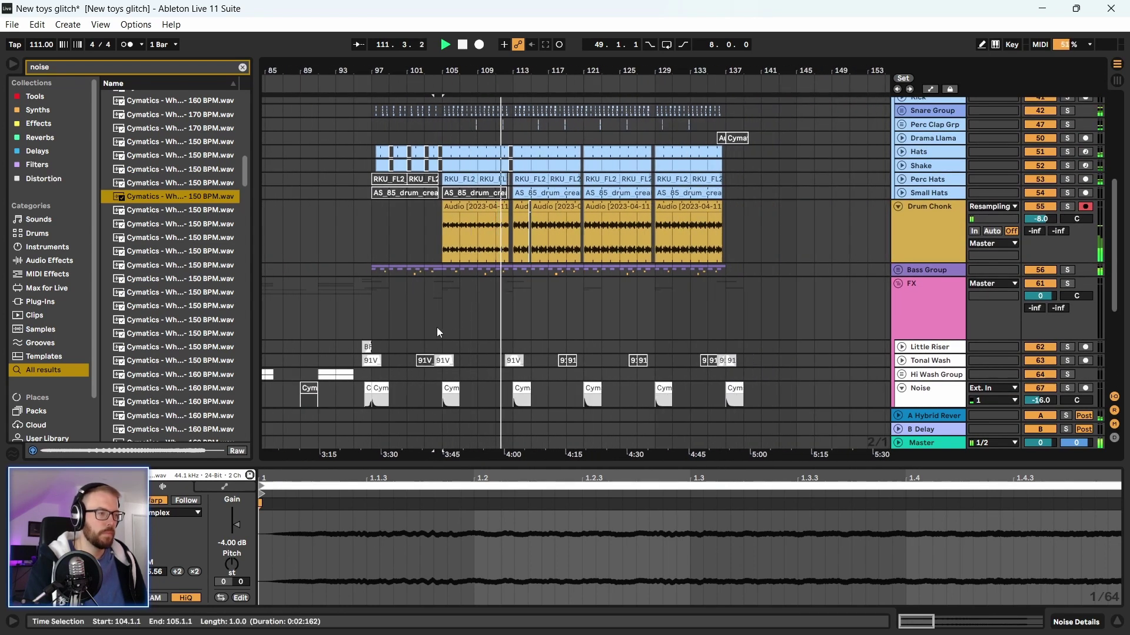
scroll(437, 333, "up", 6)
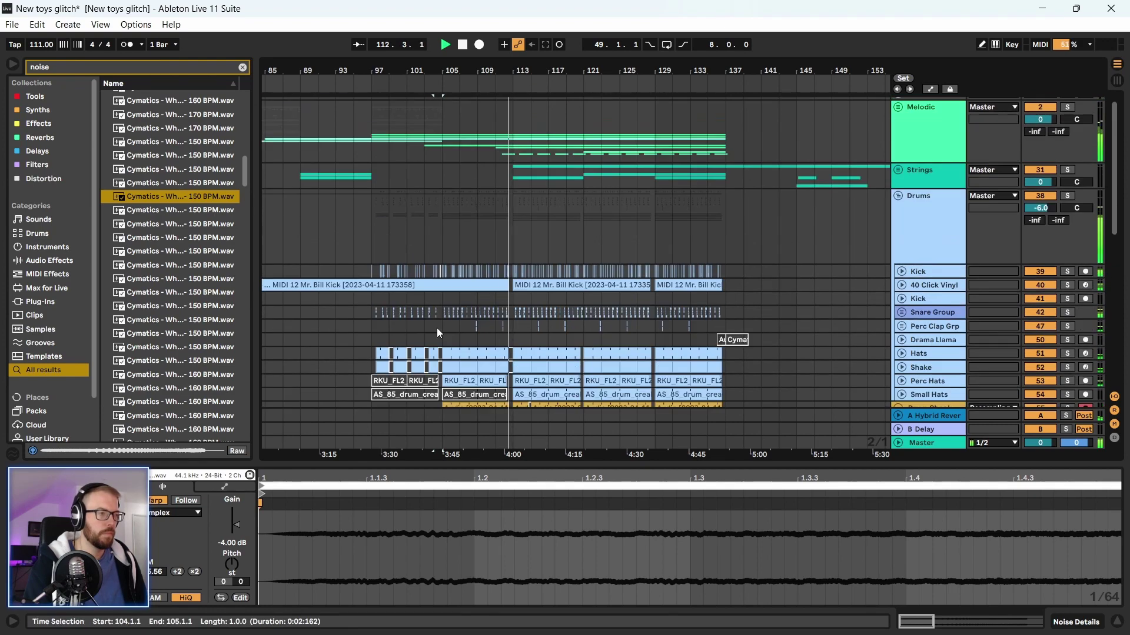
scroll(436, 333, "down", 15)
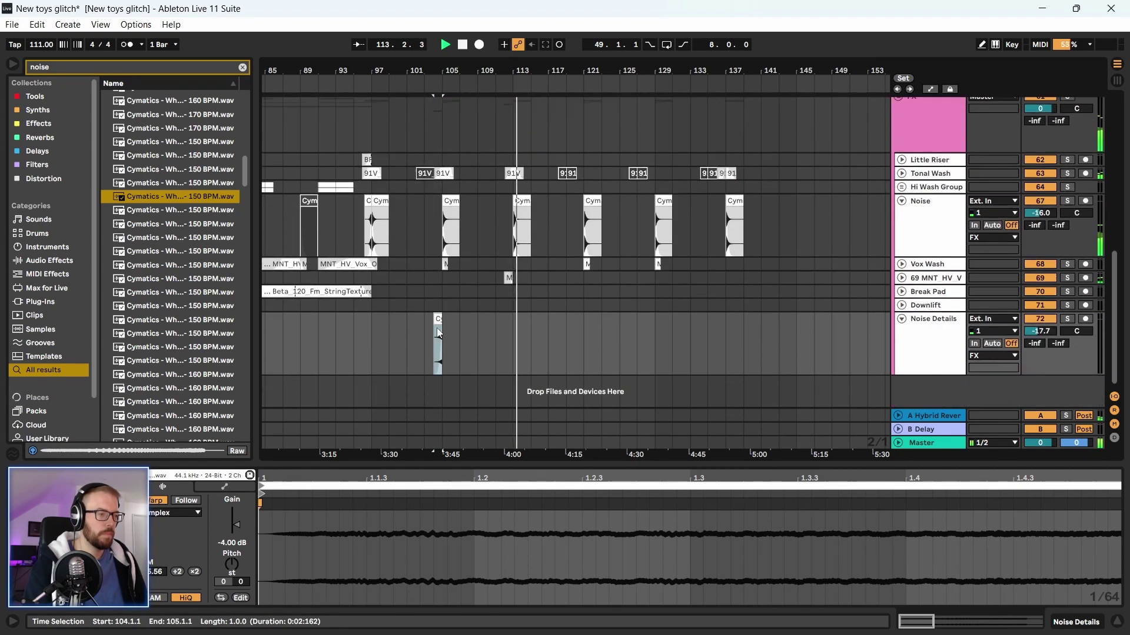
left_click_drag(437, 327, 511, 324)
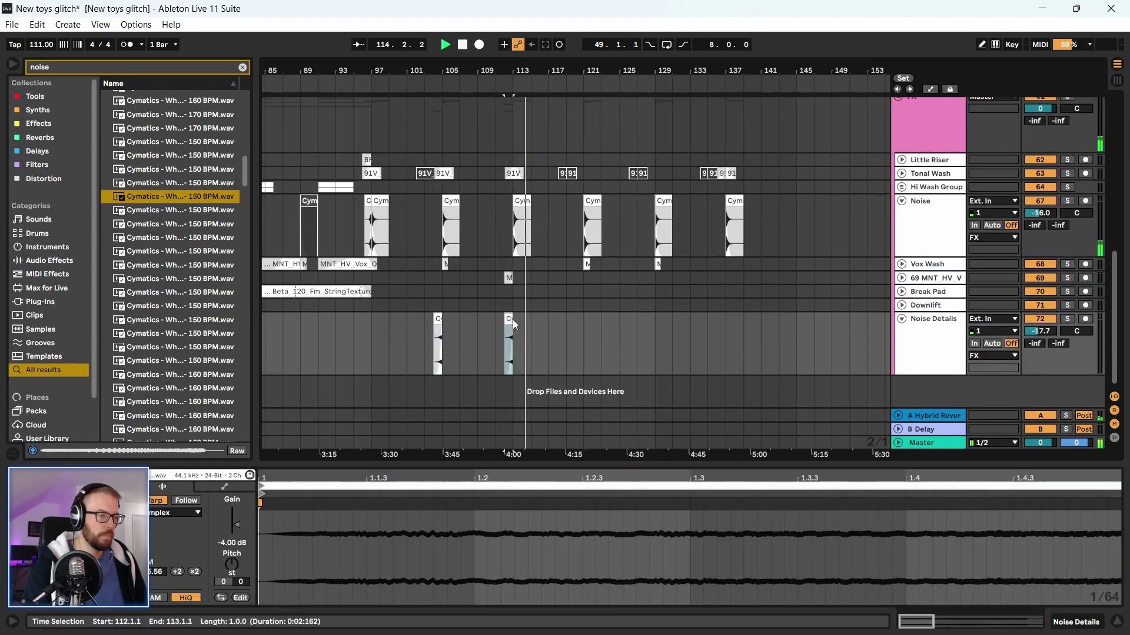
key("minus")
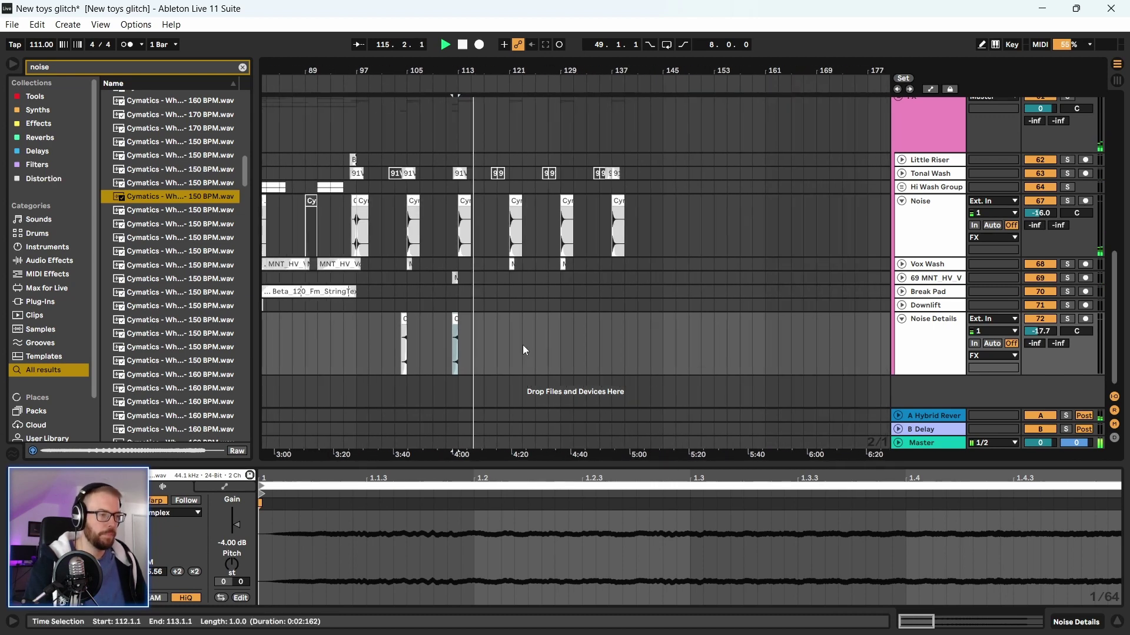
left_click_drag(547, 64, 552, 71)
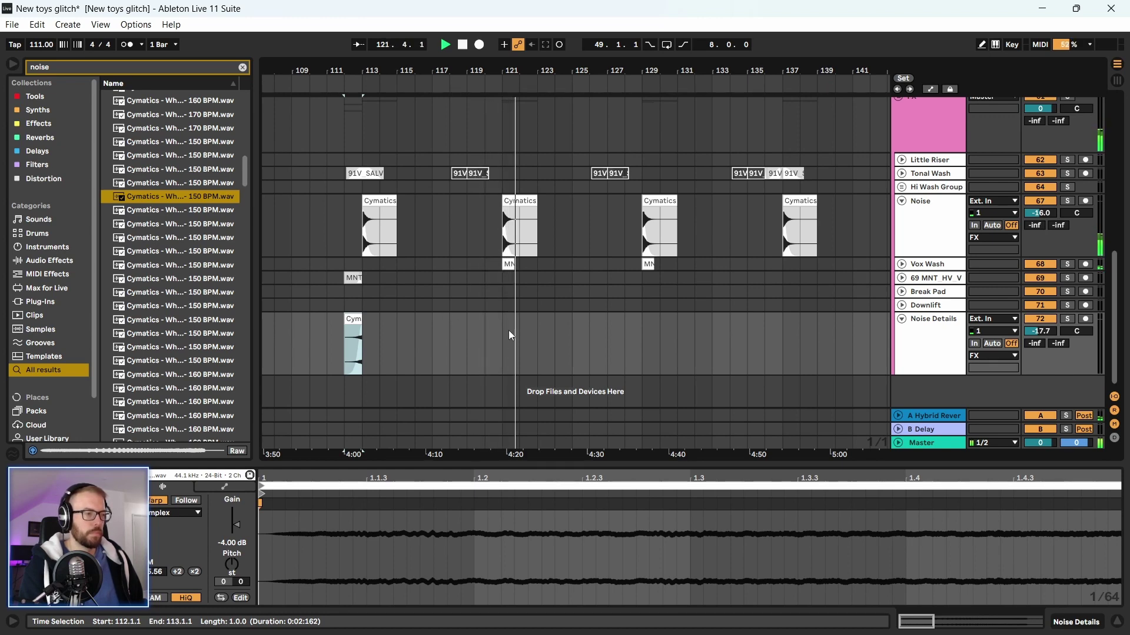
Listen to the transition into bar 121, restarting playback from 120.3.1 and from 120.1.1
scroll(480, 248, "up", 5)
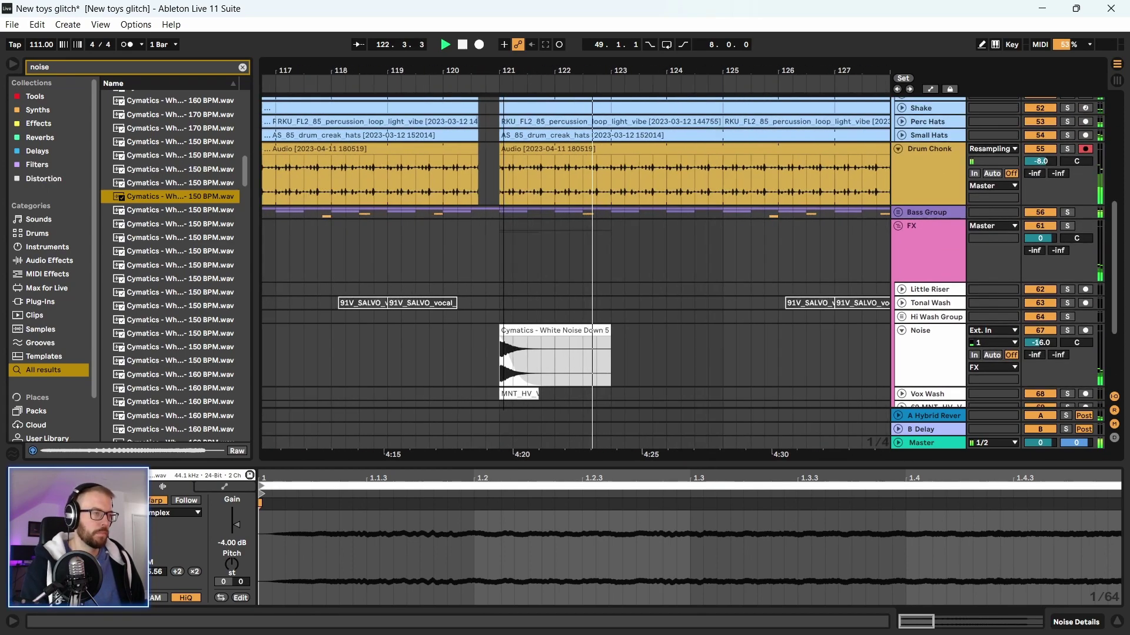
key("plus")
key("plus")
key("minus")
key("minus")
key("minus")
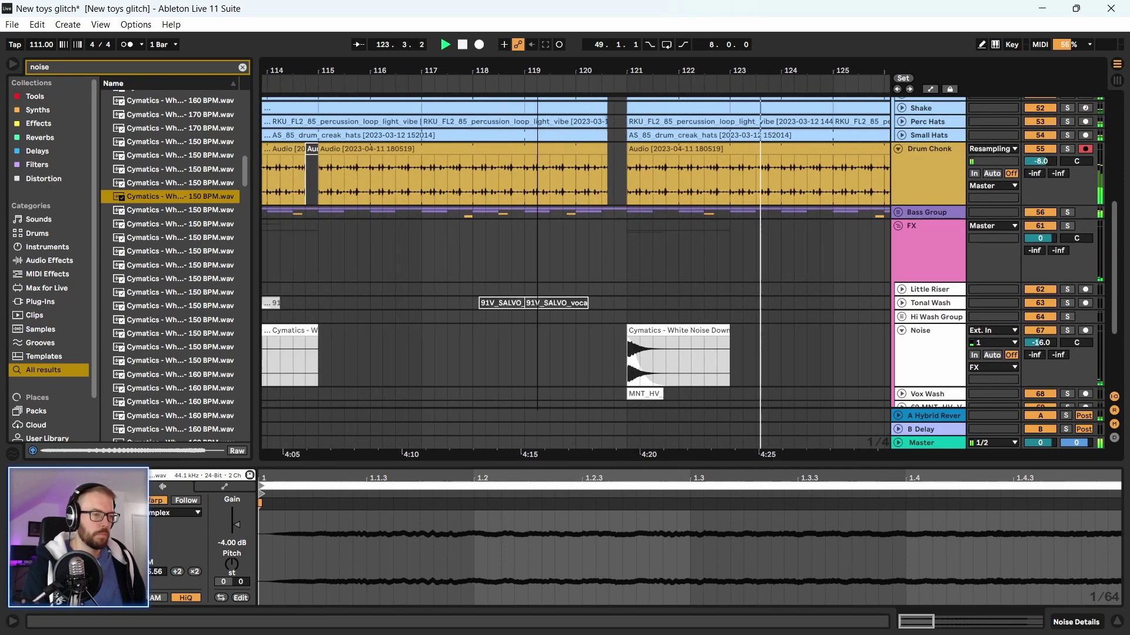
key("plus")
key("plus")
key("plus")
left_click(463, 362)
key("space")
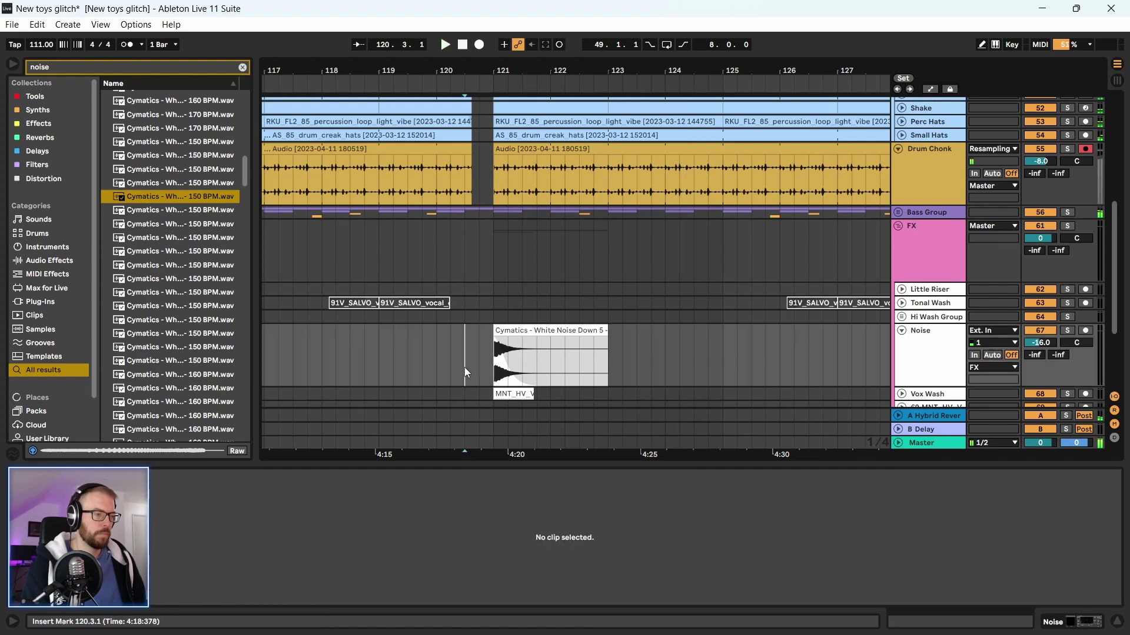
key("plus")
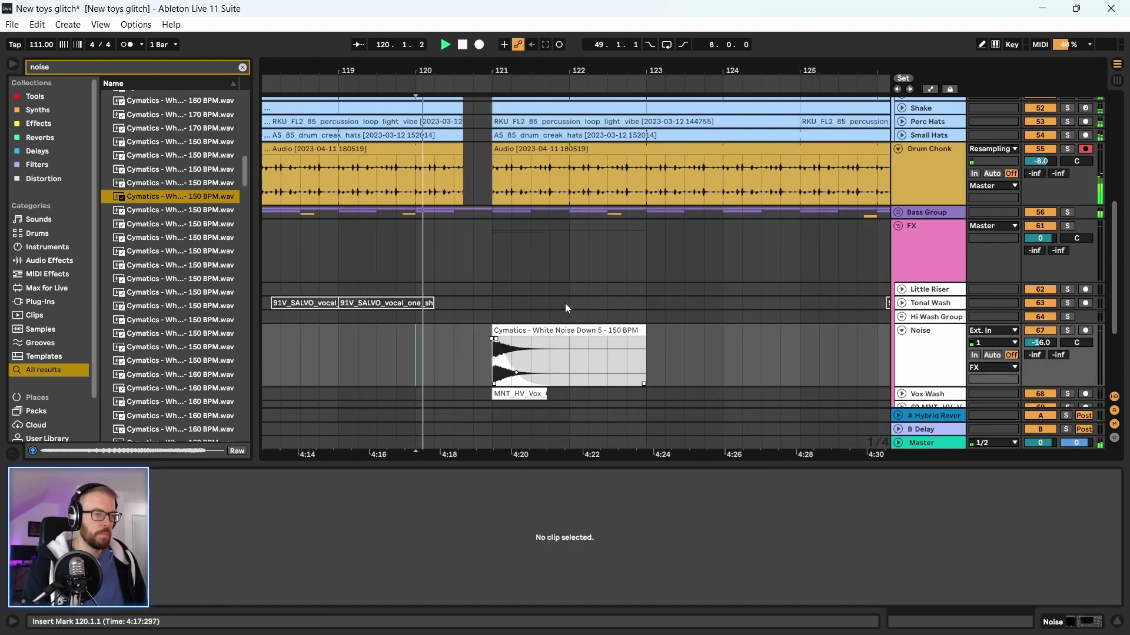
Try removing the Snare Group hit between 120.4.1 and 121.1.1 and play the gap from 120.3.1
scroll(483, 316, "up", 6)
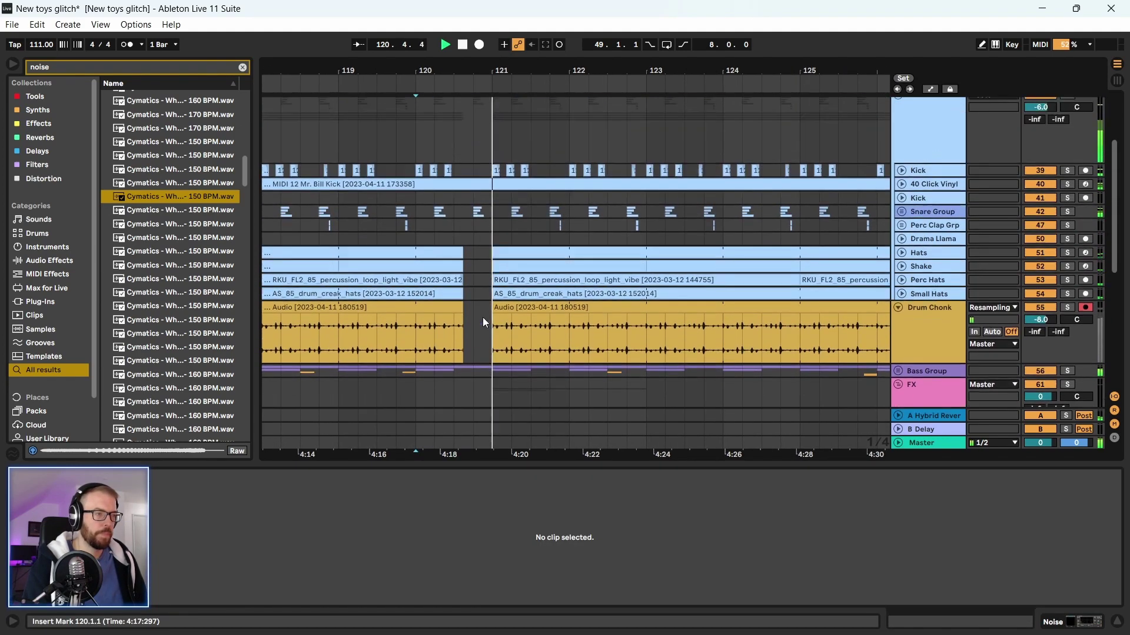
scroll(483, 317, "up", 1)
left_click(1001, 240)
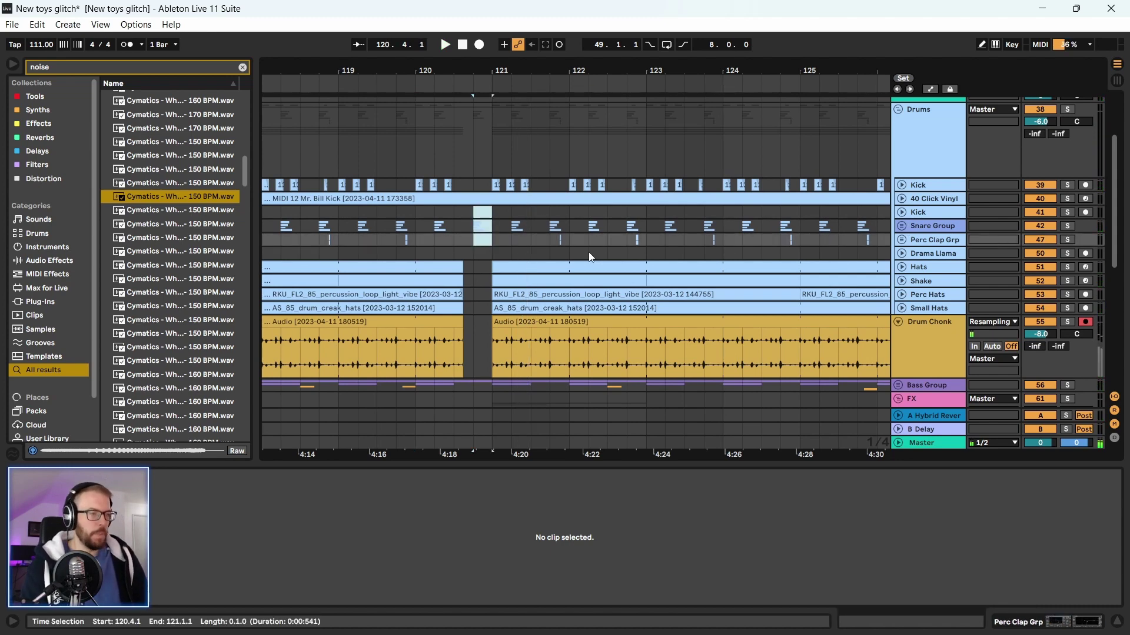
left_click(453, 235)
key("space")
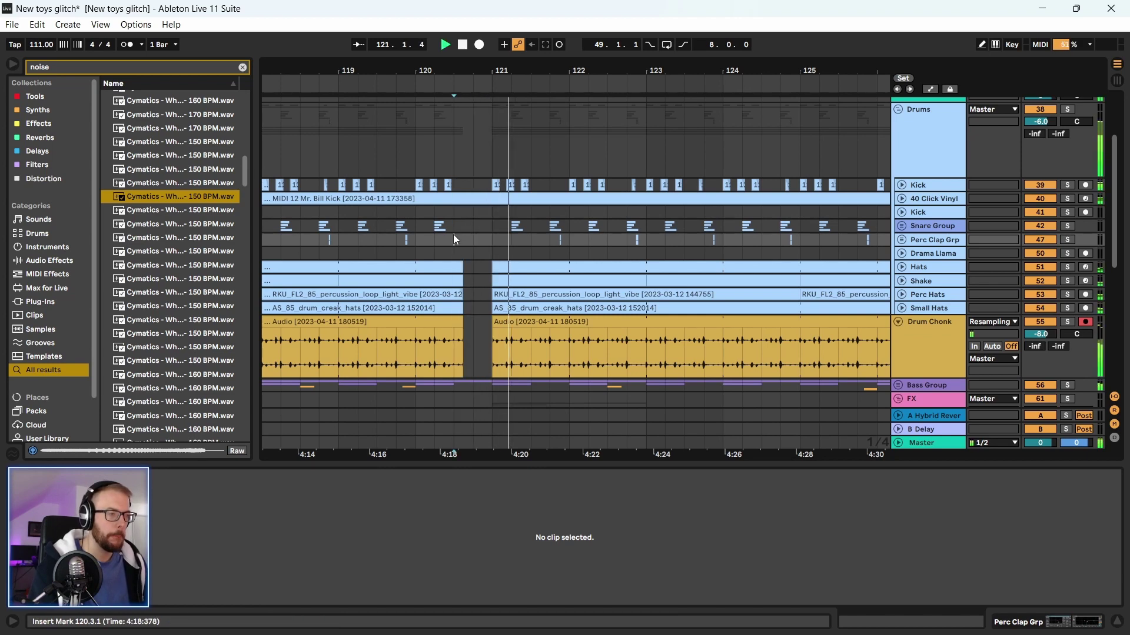
Unfold the 40 Click Vinyl track and mute Drum Chonk while playing from bar 120
left_click(902, 198)
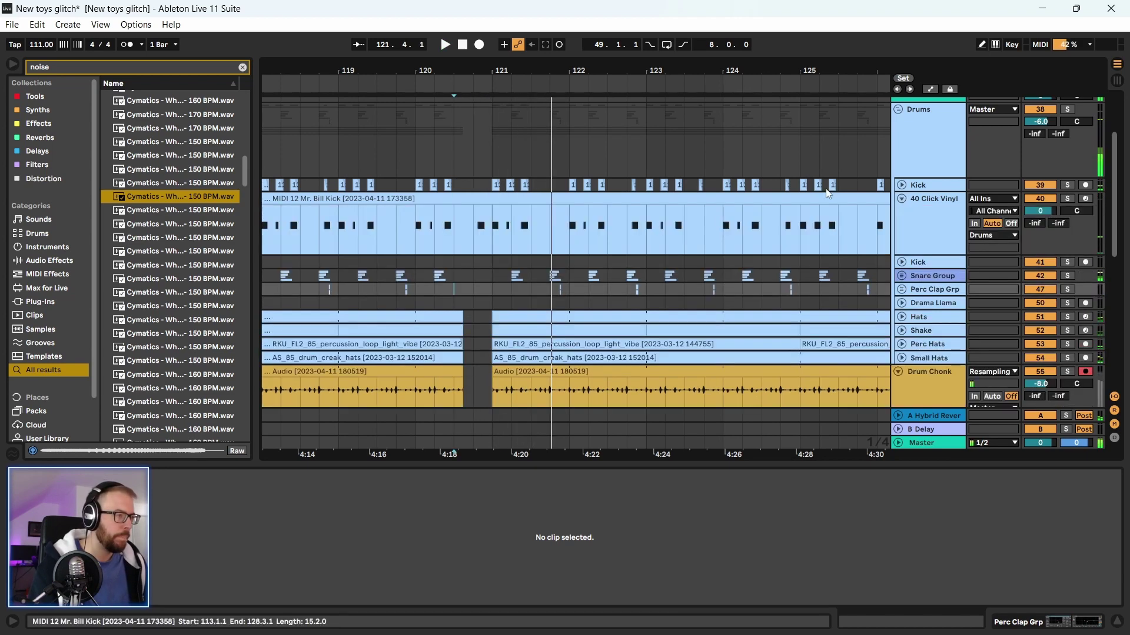
left_click_drag(471, 73, 469, 101)
left_click(372, 269)
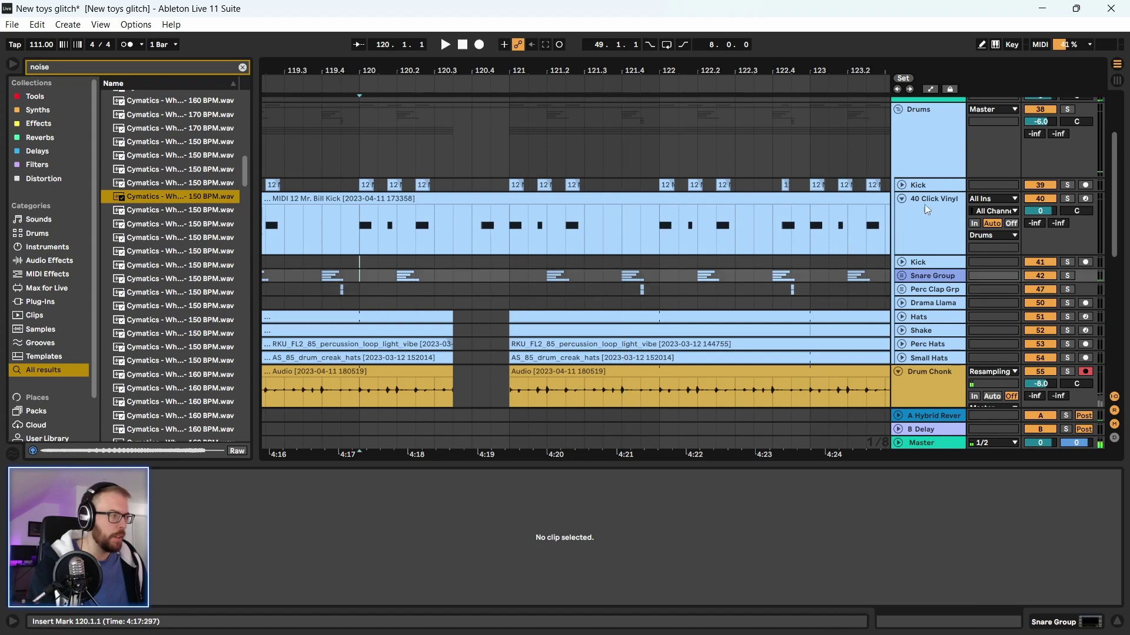
key("space")
scroll(675, 262, "down", 1)
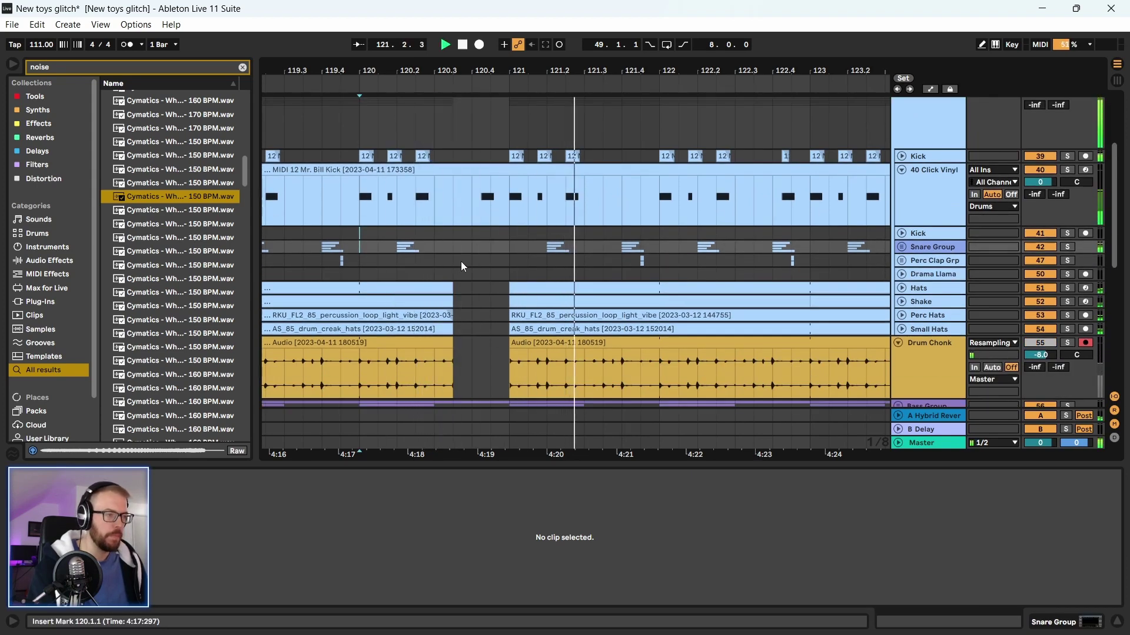
Undo the removal of the snare hit at 120.4 and play the transition
key("space")
left_click_drag(472, 264, 509, 235)
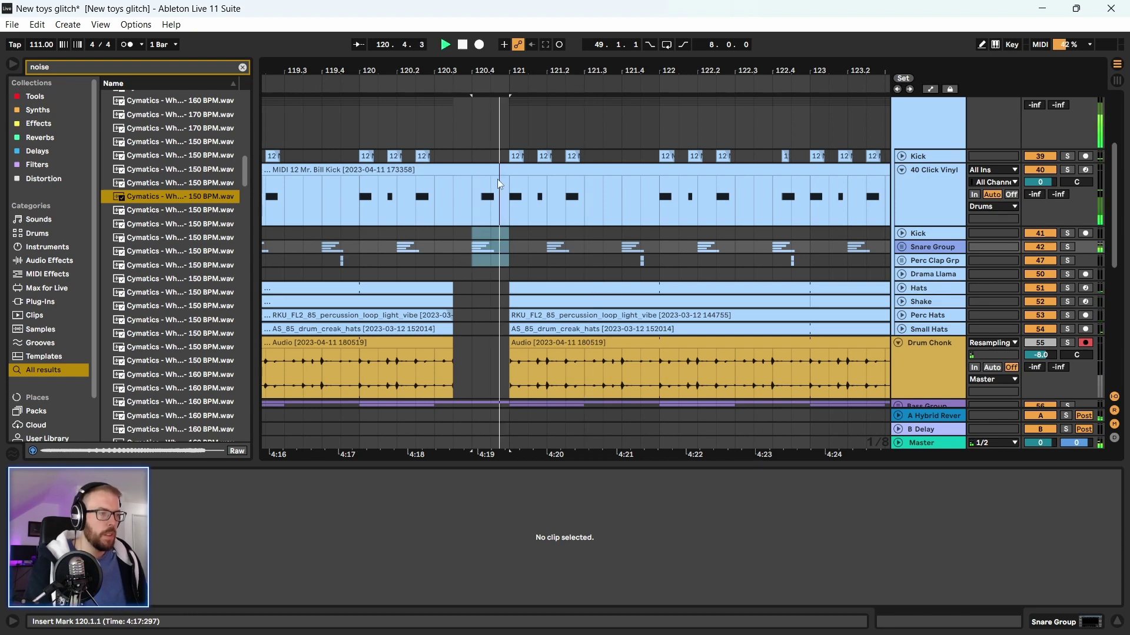
Split the 40 Click Vinyl clip at 121.1.1, shorten its first part to end at 120.4.1, and play from 120.2.1
left_click_drag(491, 72, 500, 147)
left_click(524, 200)
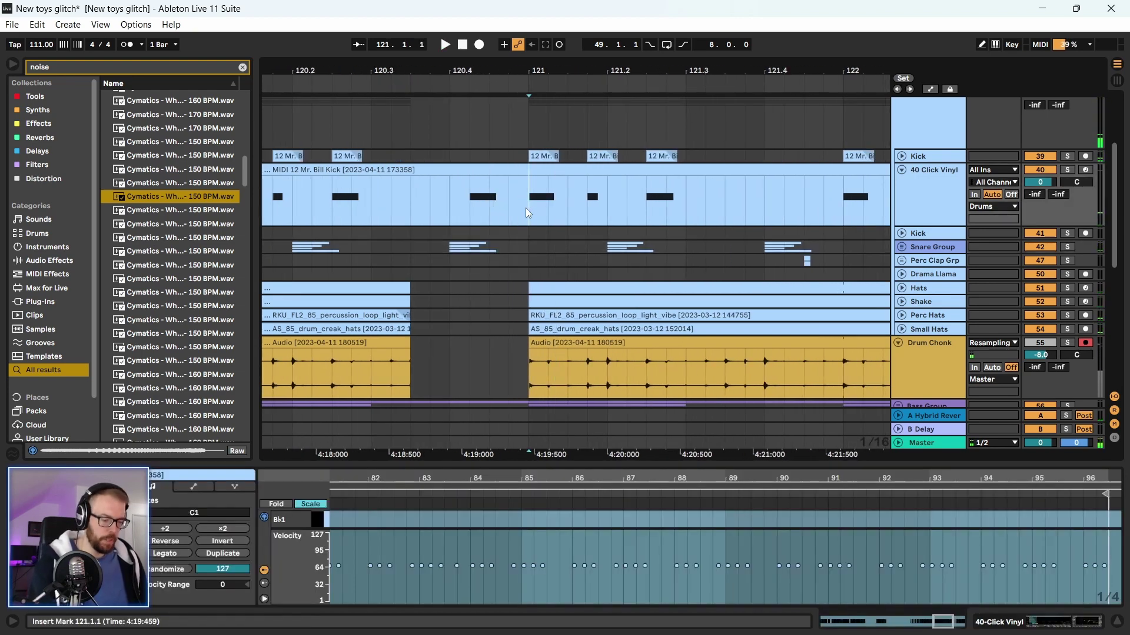
key("ctrl+e")
left_click(514, 175)
left_click_drag(514, 175, 436, 174)
left_click(290, 235)
key("space")
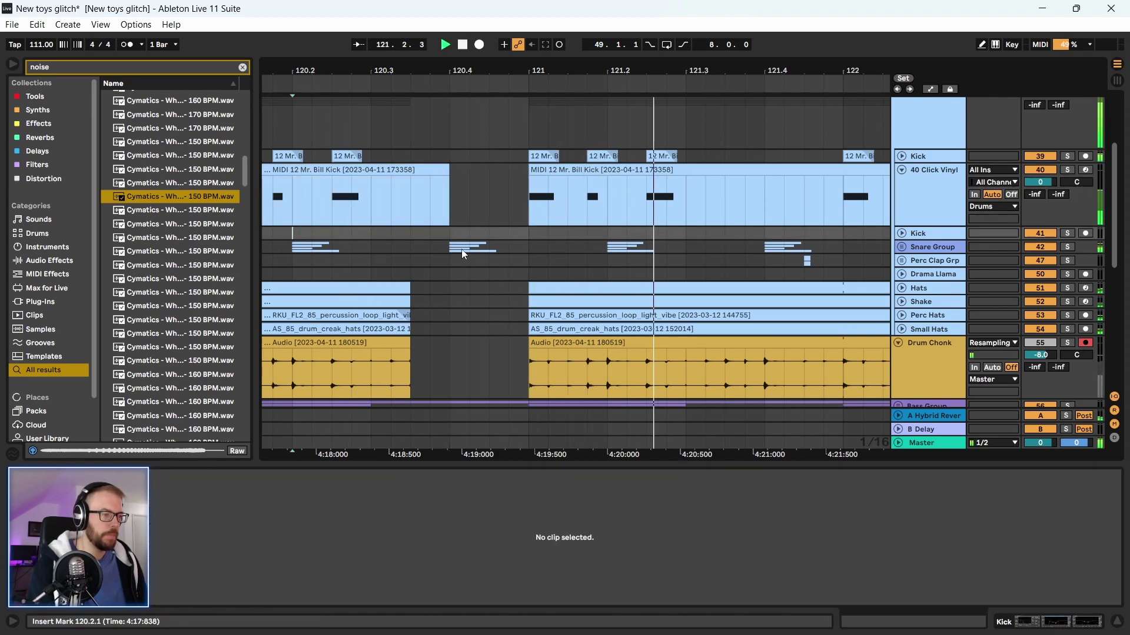
Unfold the Hats track and extend the Hats and Shake clips before bar 121 to end at 120.4.1
scroll(457, 292, "down", 2)
left_click_drag(408, 75, 473, 66)
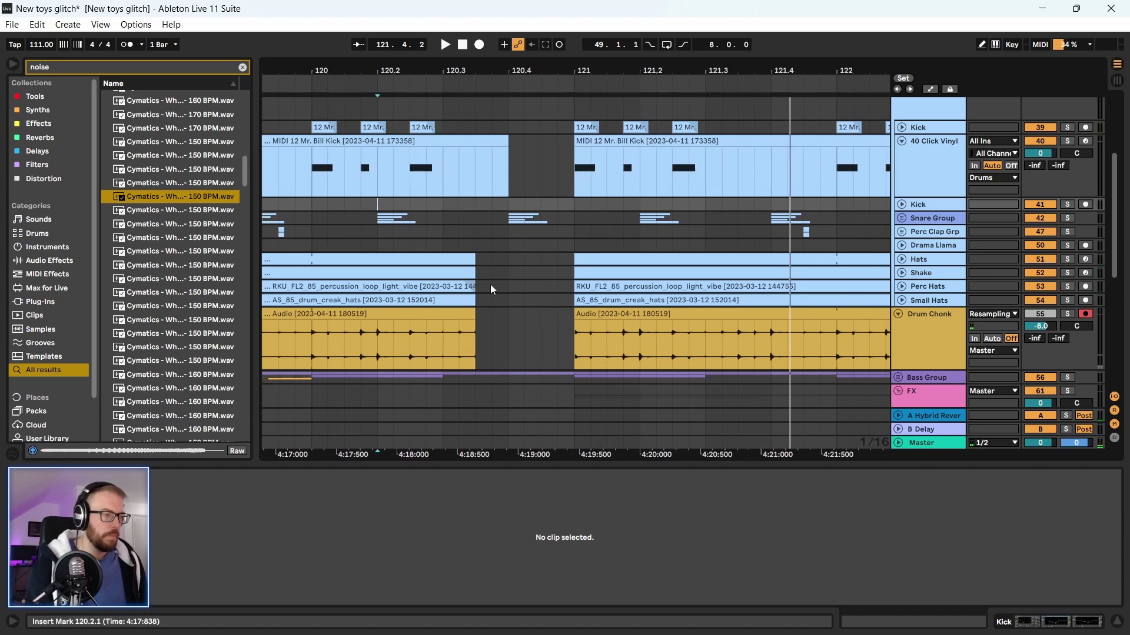
scroll(492, 289, "down", 1)
left_click(902, 245)
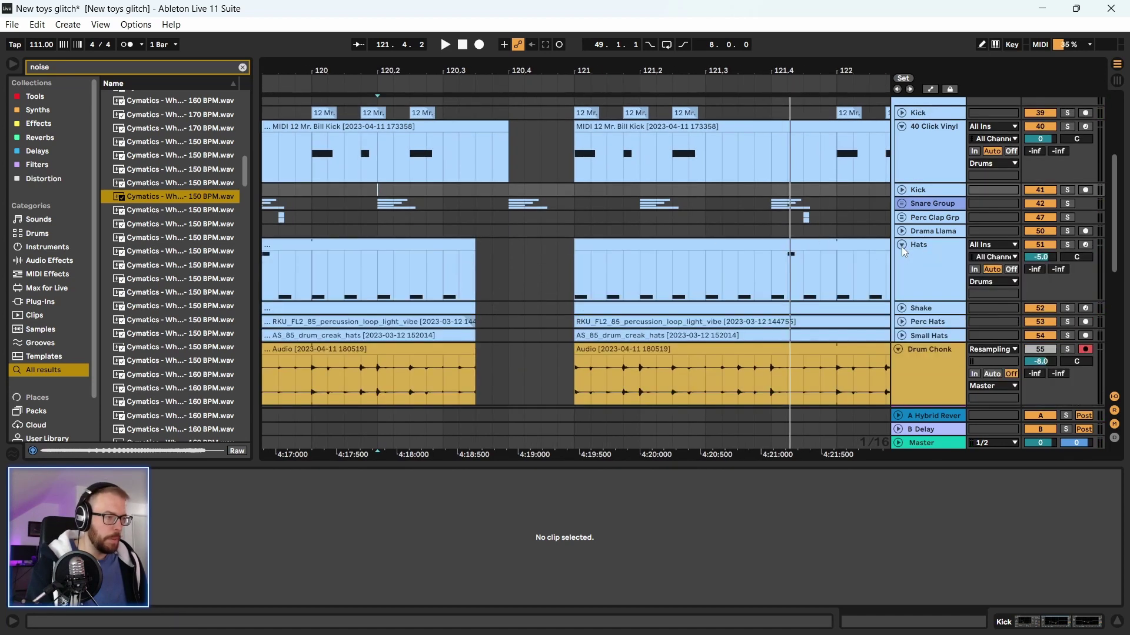
left_click_drag(474, 243, 509, 247)
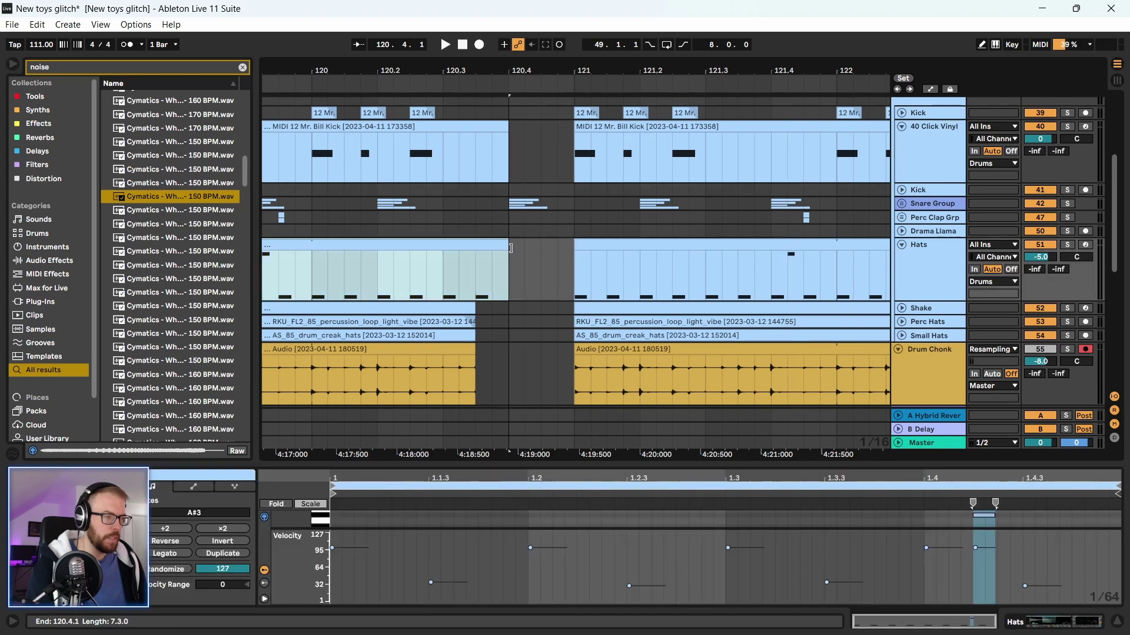
scroll(474, 261, "down", 3)
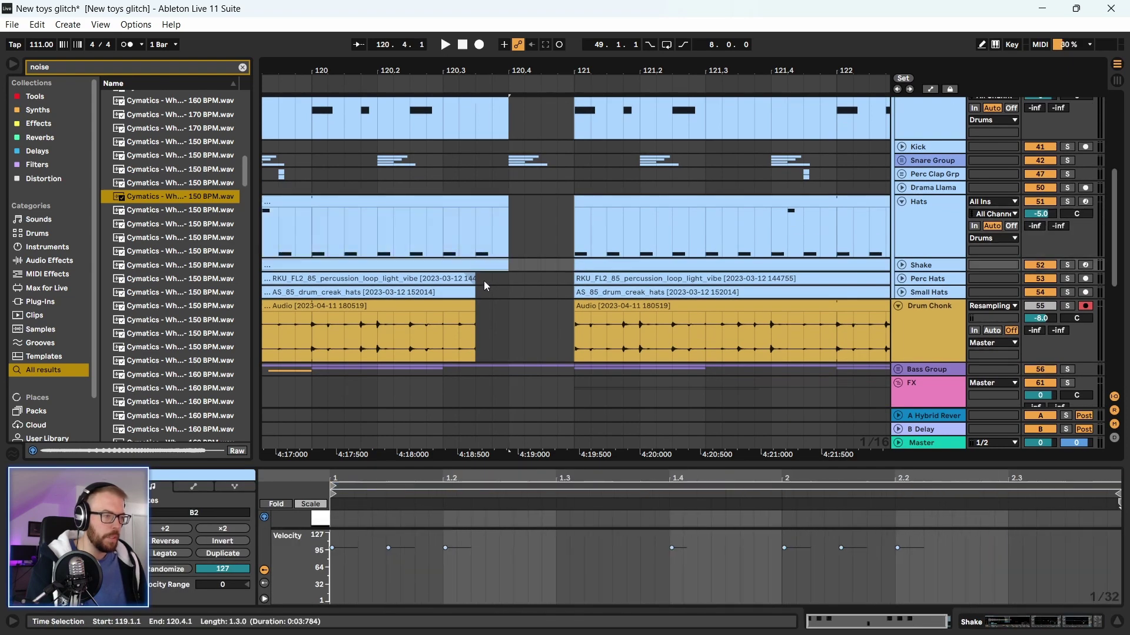
Extend the Perc Hats, Small Hats and Drum Chonk clips before bar 121 to 120.4.1 and play from 120.2.4
left_click_drag(476, 282, 503, 281)
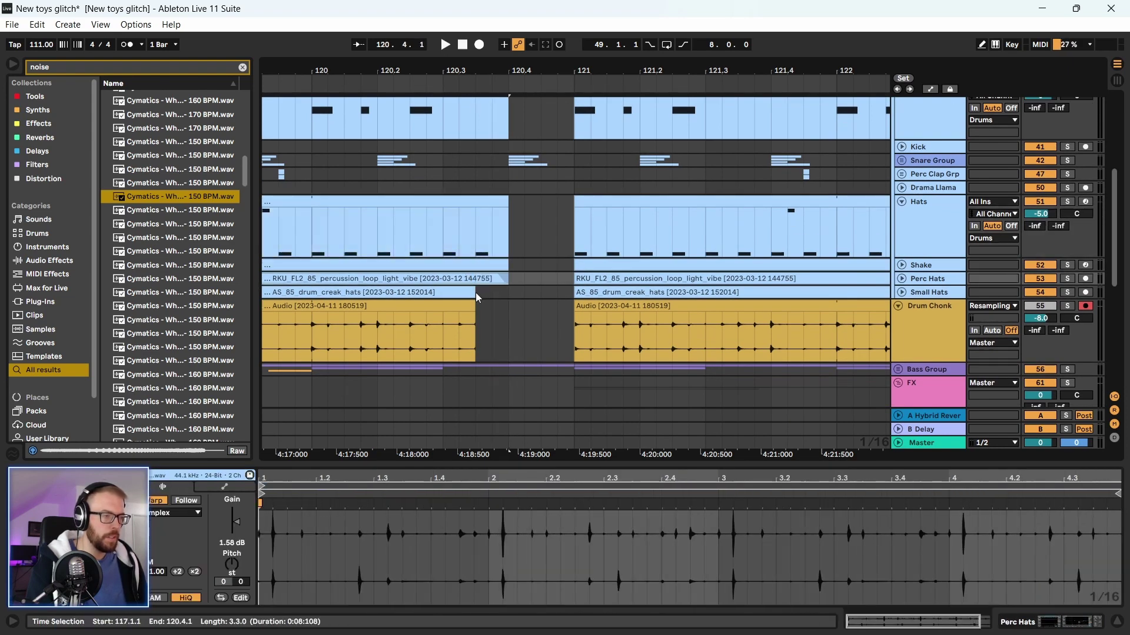
left_click(474, 307)
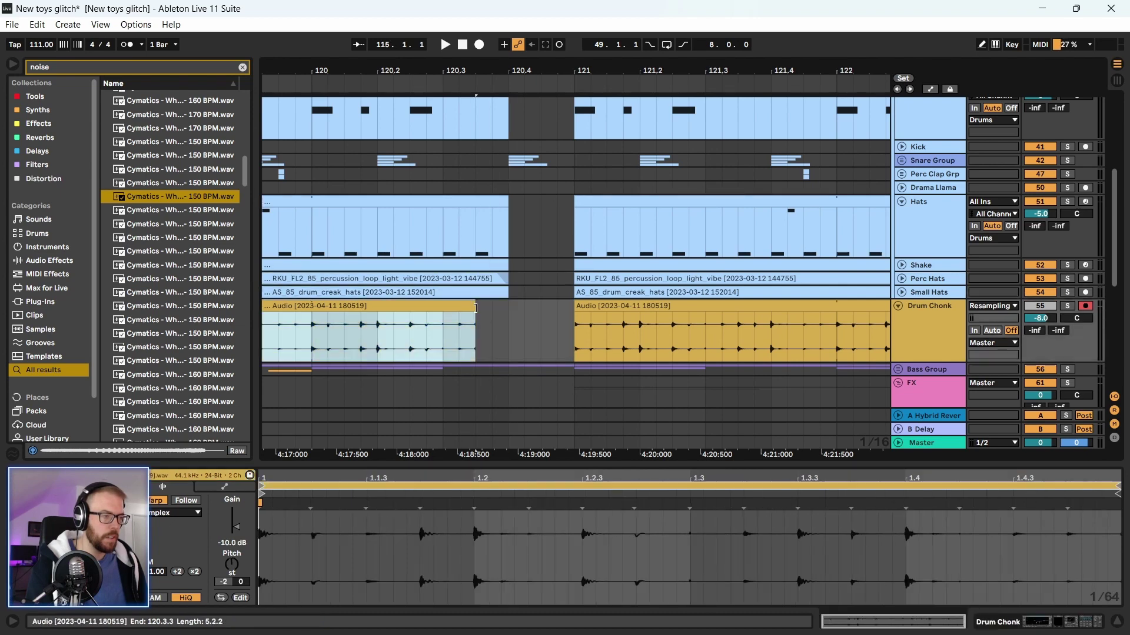
left_click_drag(474, 307, 508, 306)
left_click(433, 172)
key("space")
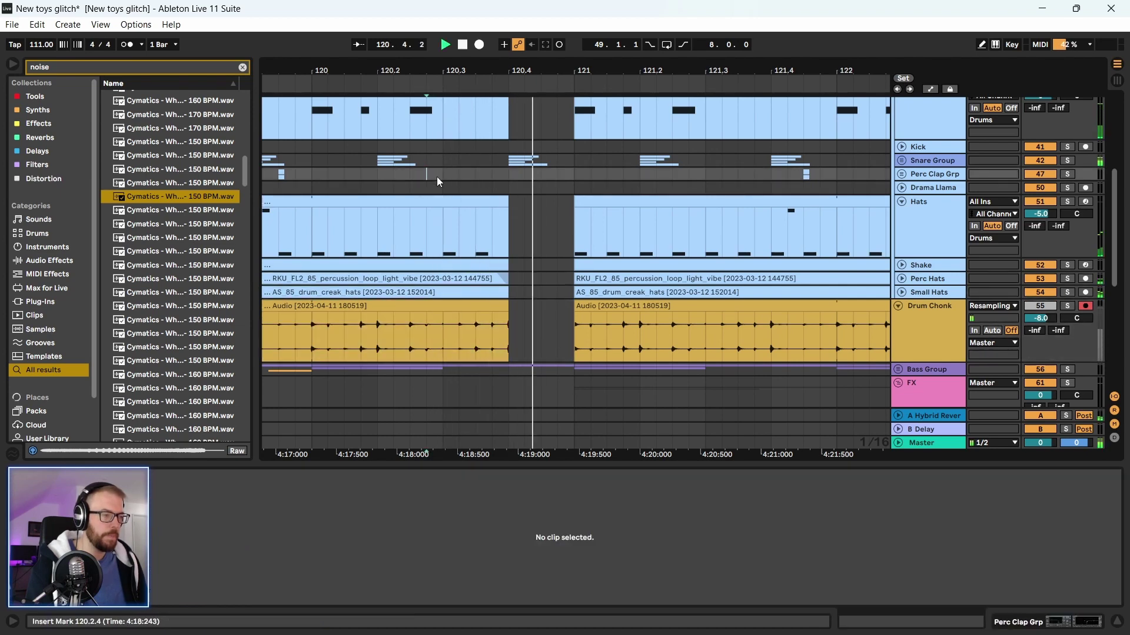
Play the drum gap from 120.1.1 and add a short fade-out to the Drum Chonk clip ending at 120.4.1
left_click(313, 182)
key("space")
scroll(1102, 174, "up", 2)
scroll(528, 300, "down", 2)
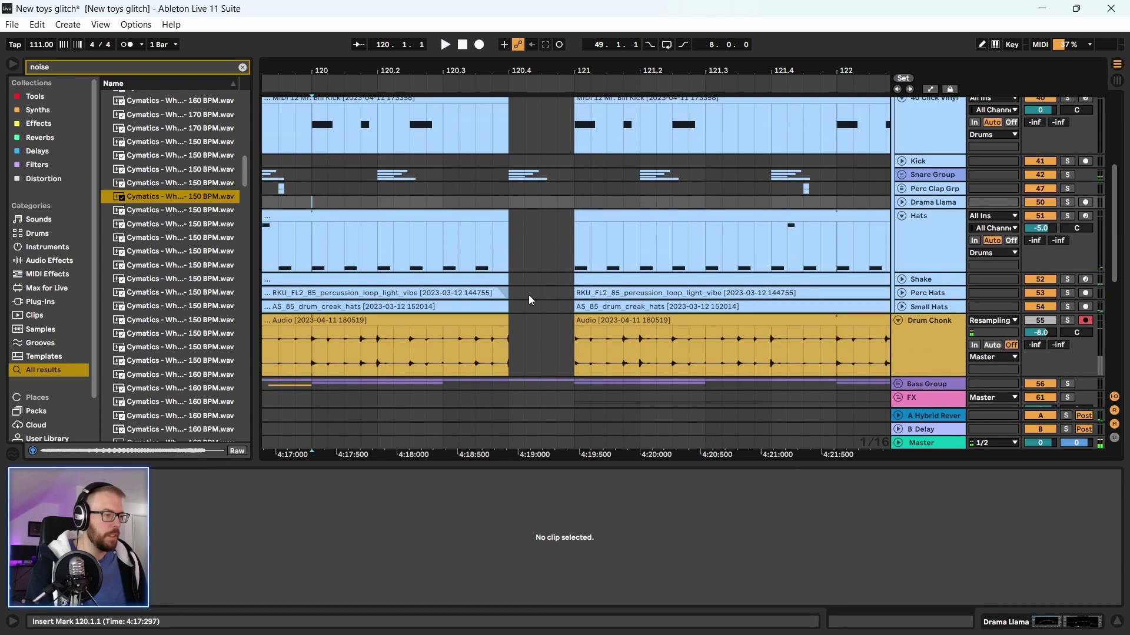
left_click_drag(506, 330, 497, 330)
Fold the 40 Click Vinyl track and solo the Drums group
scroll(1040, 116, "up", 3)
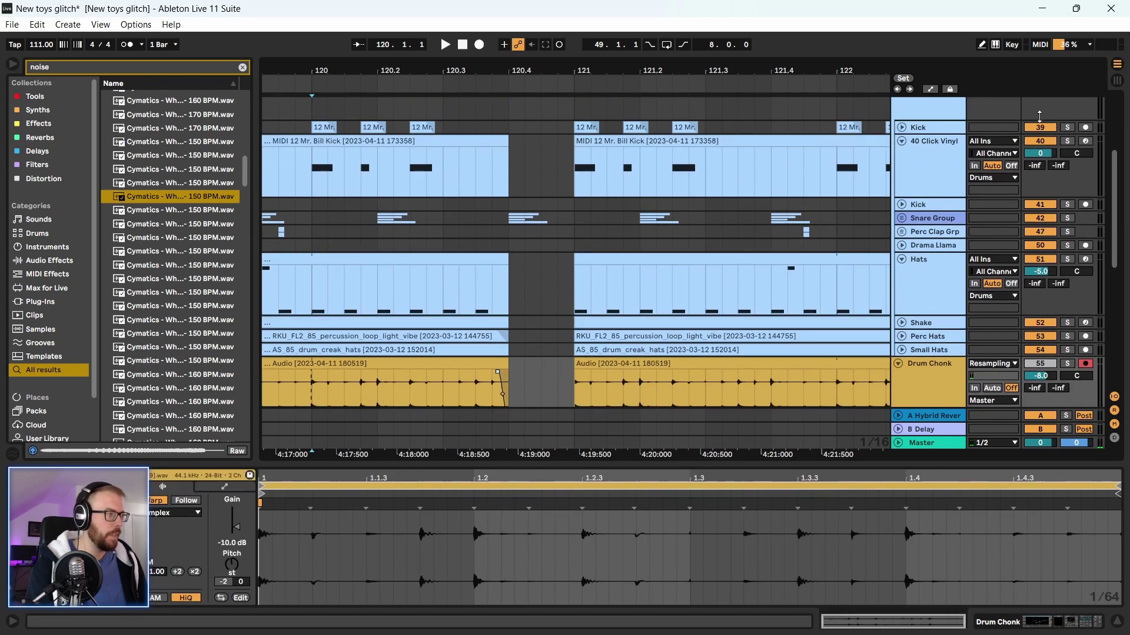
left_click(902, 141)
scroll(1086, 123, "up", 5)
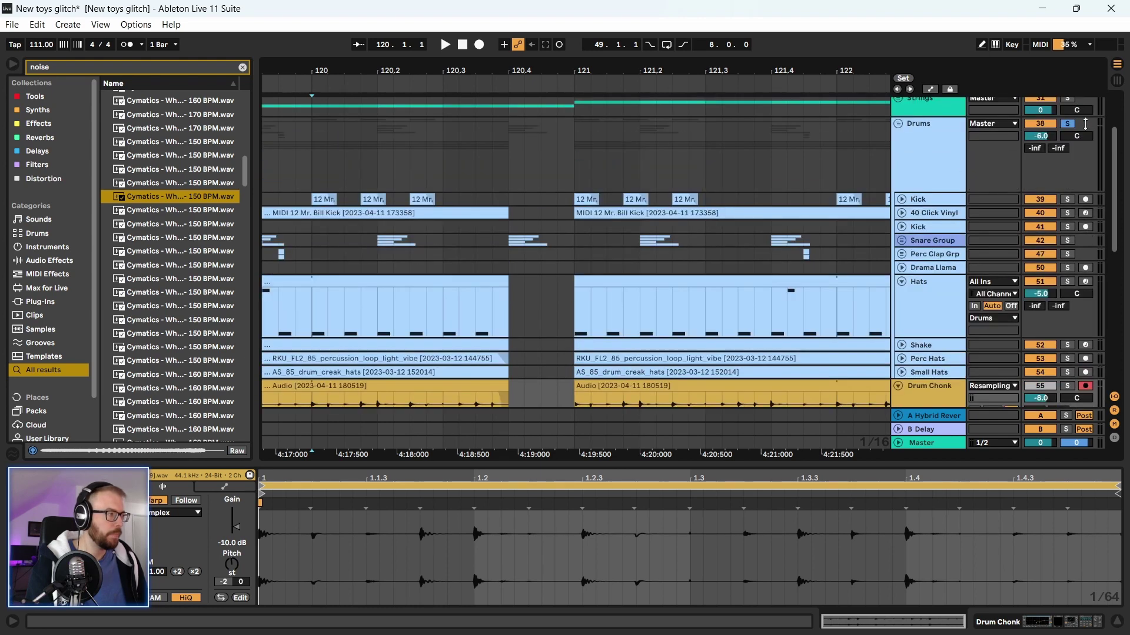
Play the transition from 120.1.1 into bar 121 and bring the FX group's tracks into view
left_click(353, 245)
key("space")
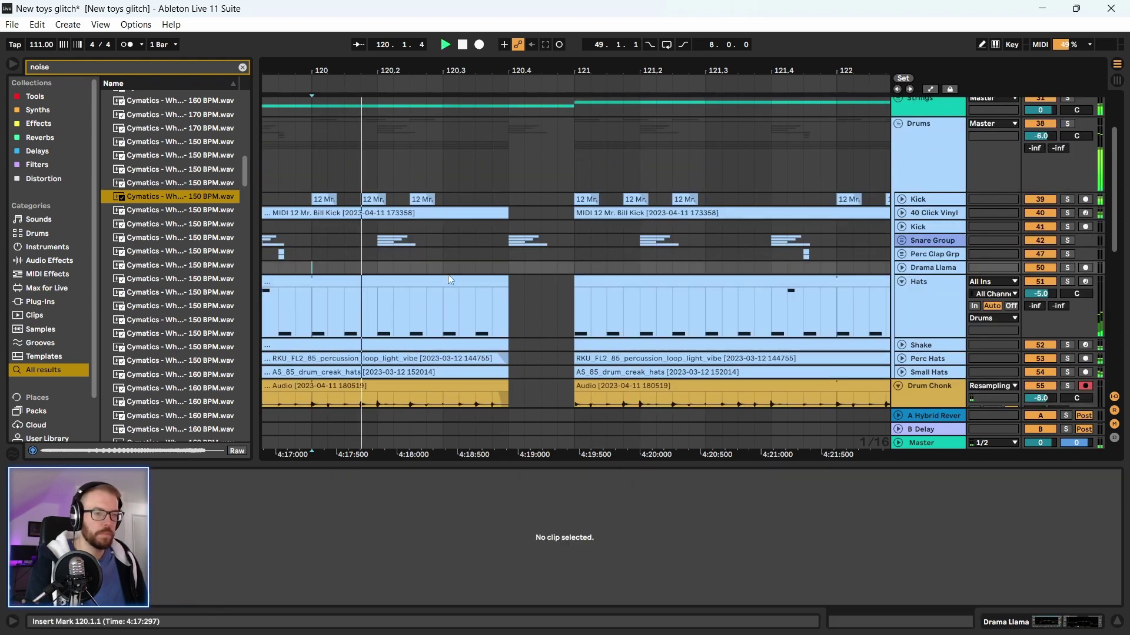
scroll(453, 268, "down", 10)
scroll(450, 262, "down", 10)
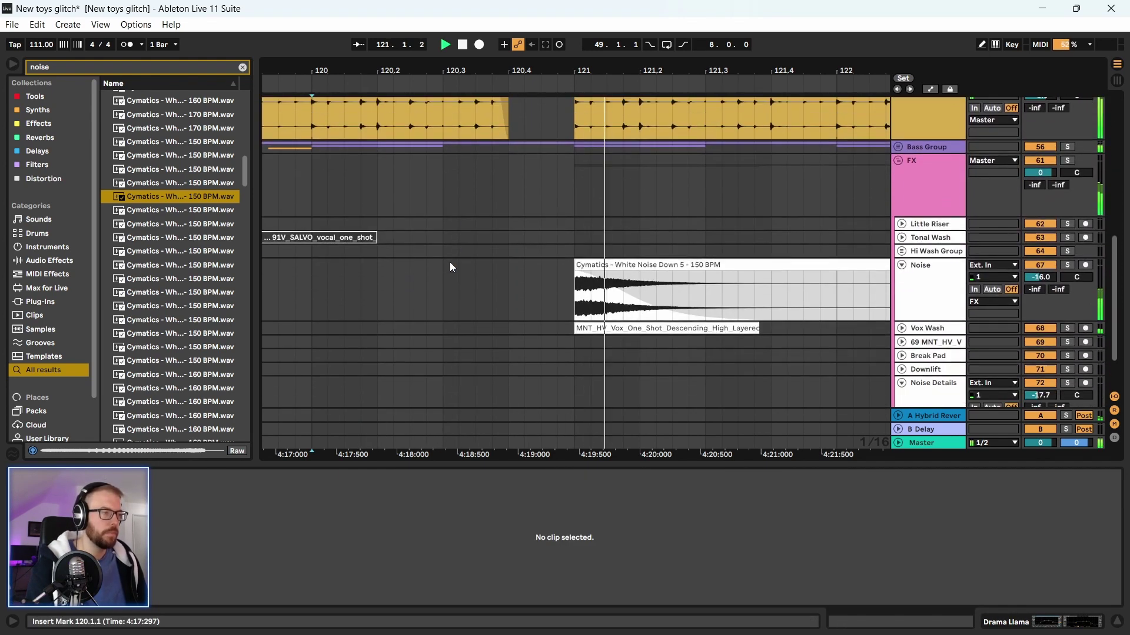
scroll(450, 266, "down", 4)
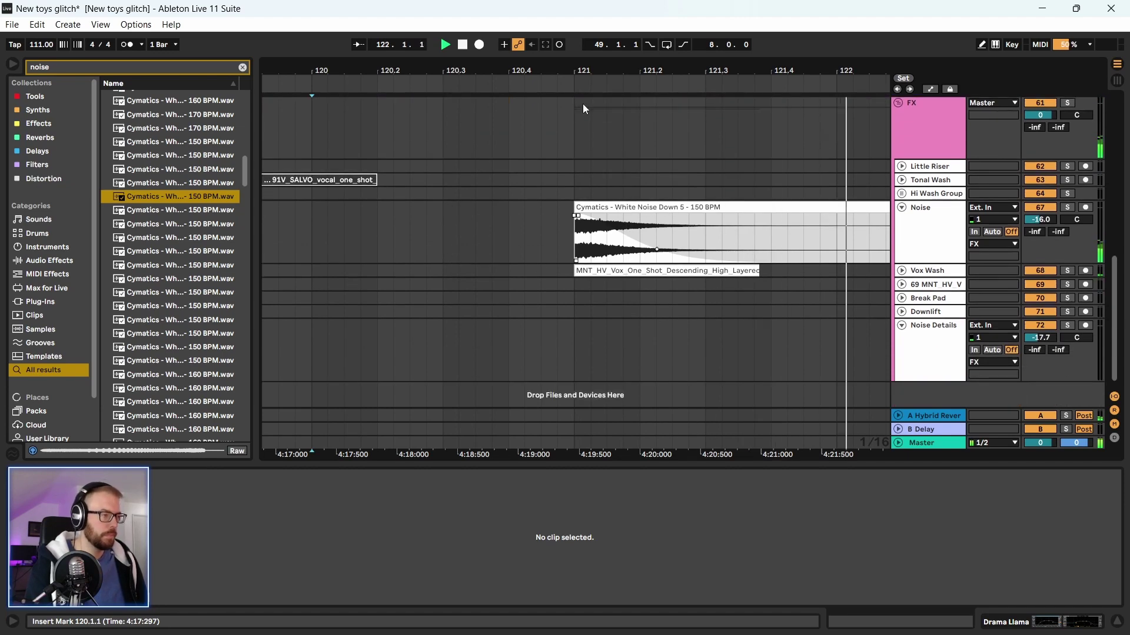
Make the fade-out curve of the White Noise Down 5 clip at bar 121 more gradual and play it from 121.1.1
key("minus")
key("minus")
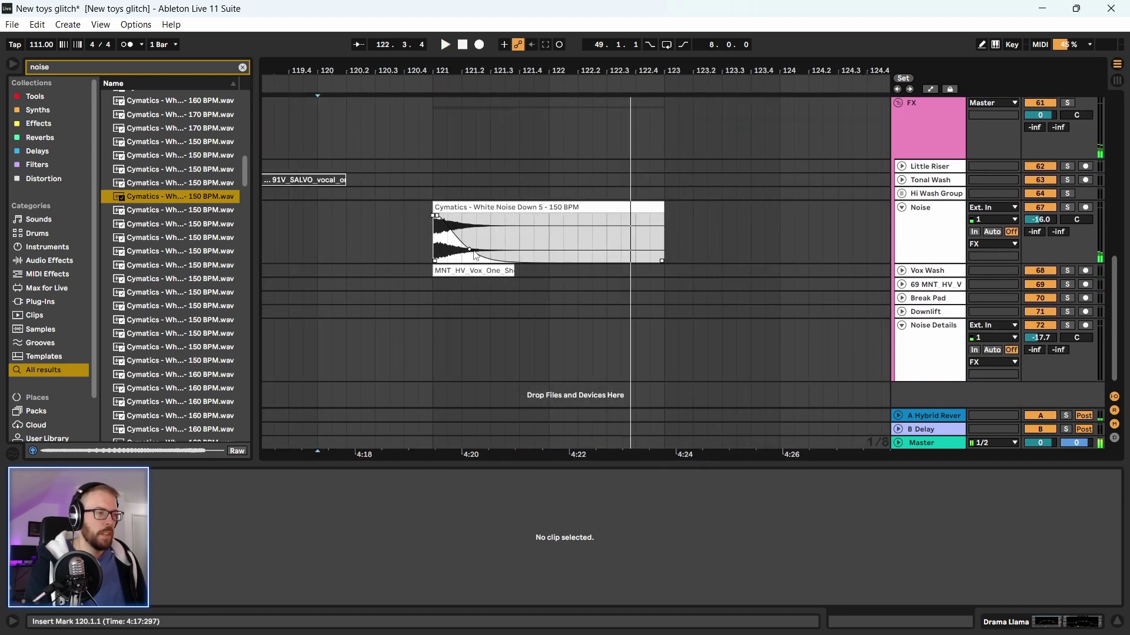
left_click_drag(474, 252, 507, 261)
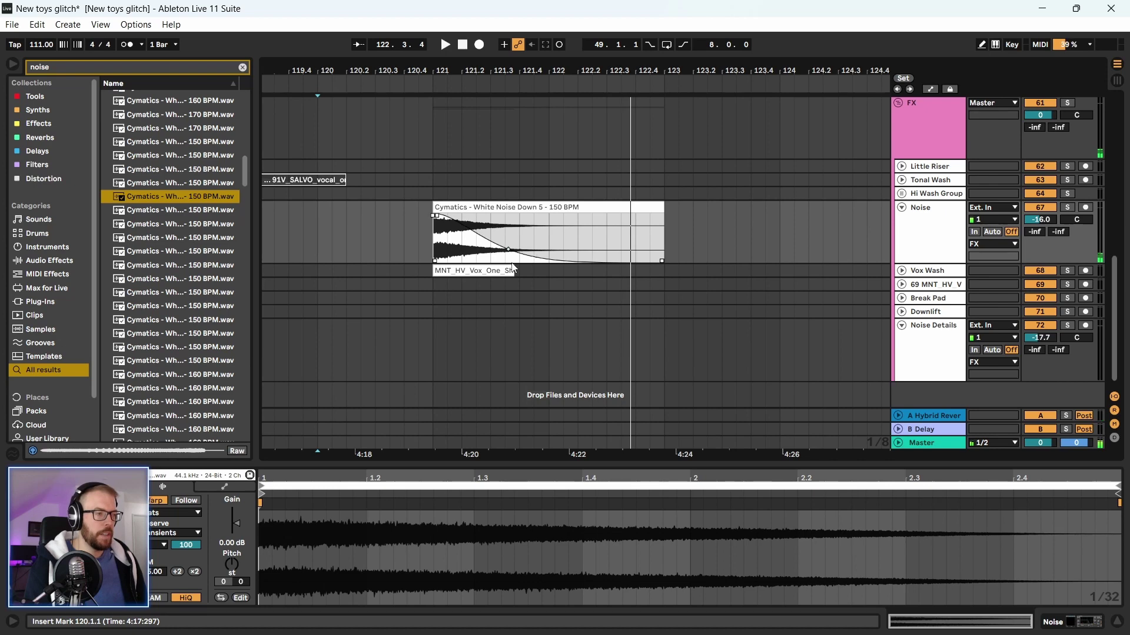
scroll(383, 313, "down", 1)
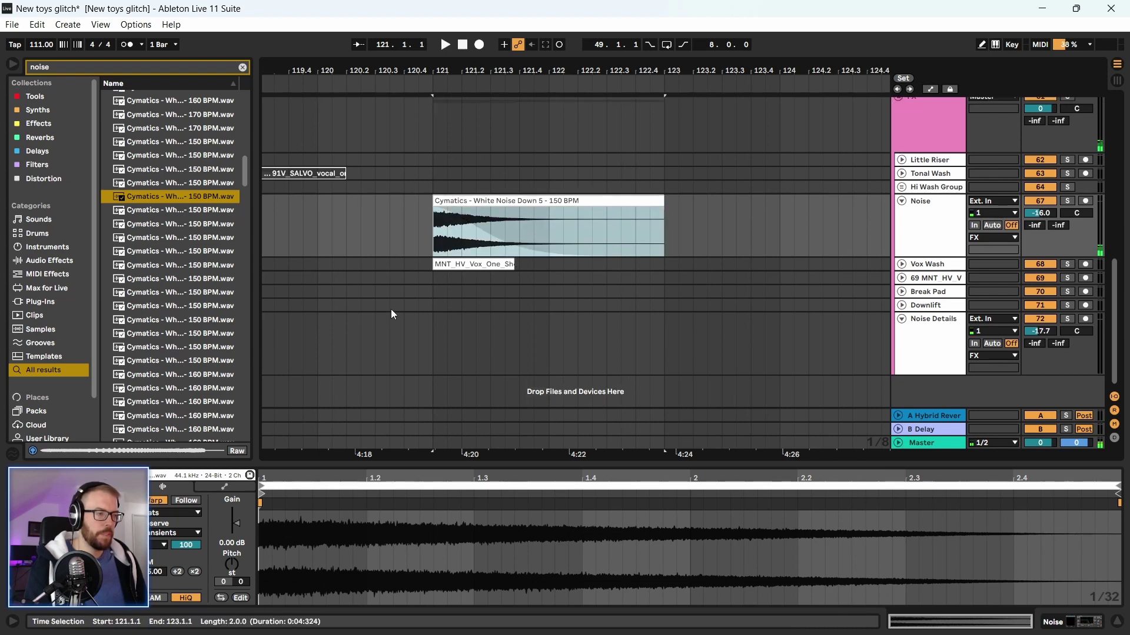
left_click(429, 286)
key("space")
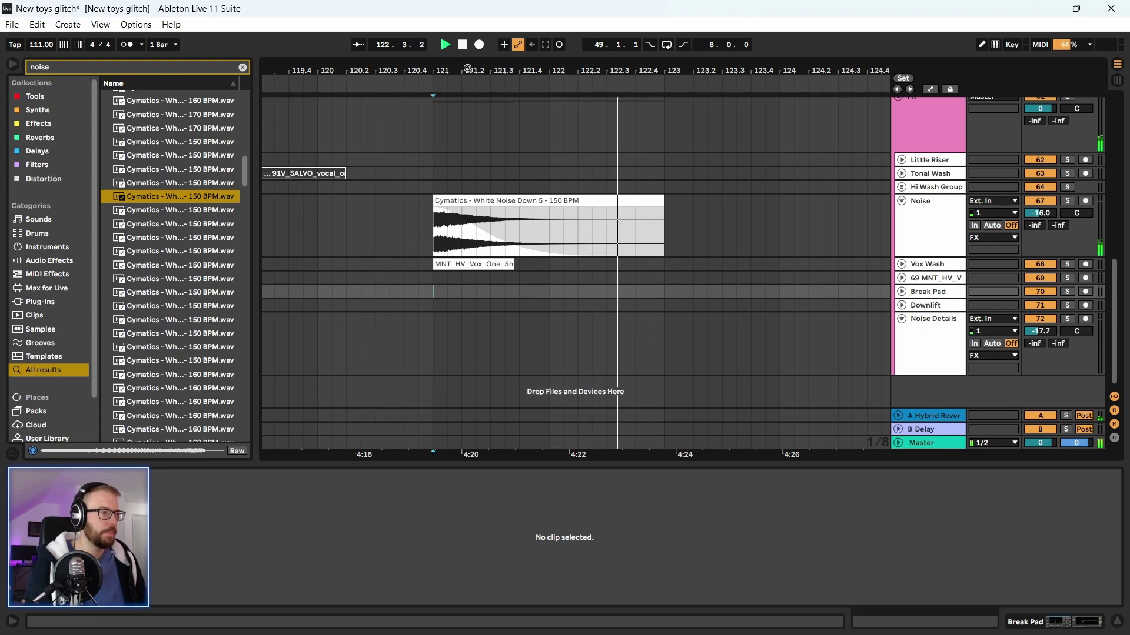
Copy the White Noise Up 5 riser on the Noise Details track from bar 112 to 120.1.1 and play the transition
left_click_drag(476, 75, 476, 45)
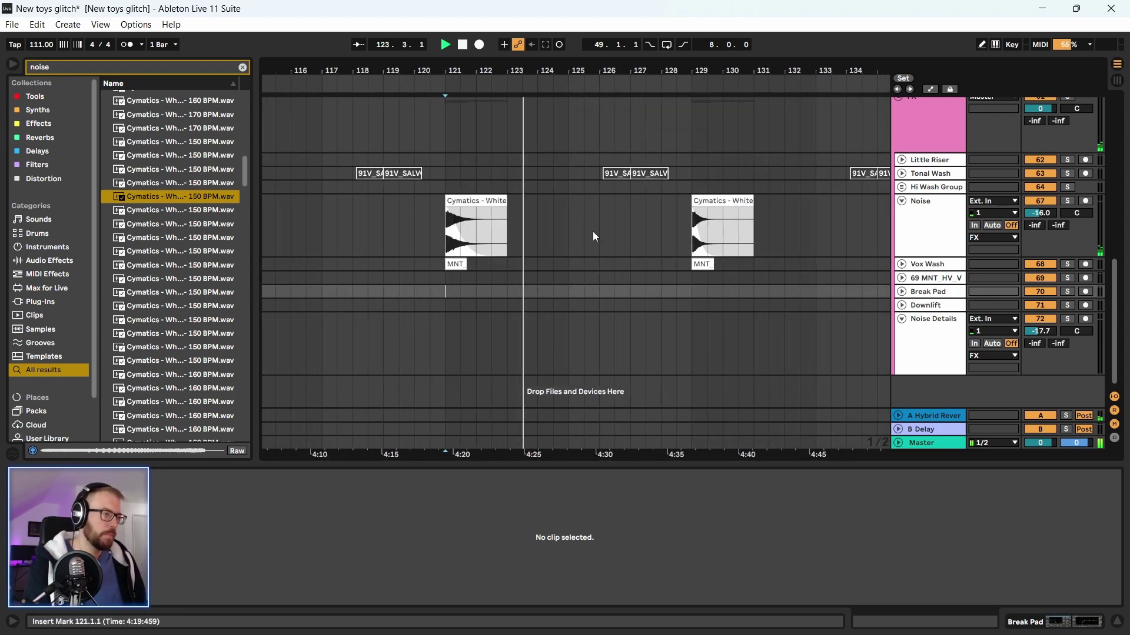
scroll(591, 224, "down", 4)
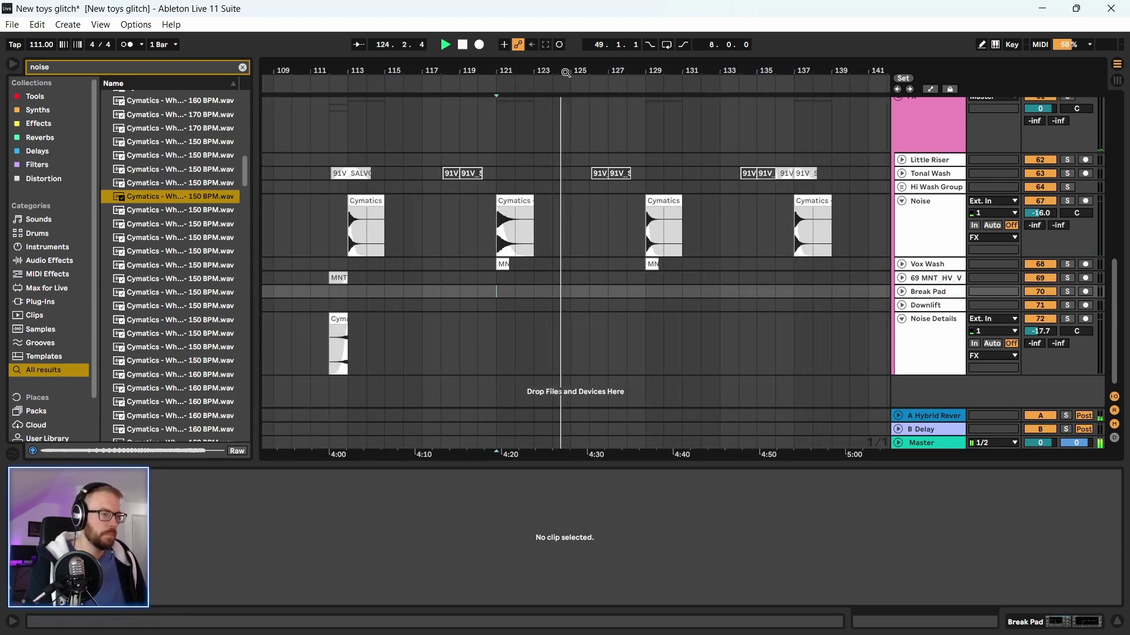
left_click(338, 352)
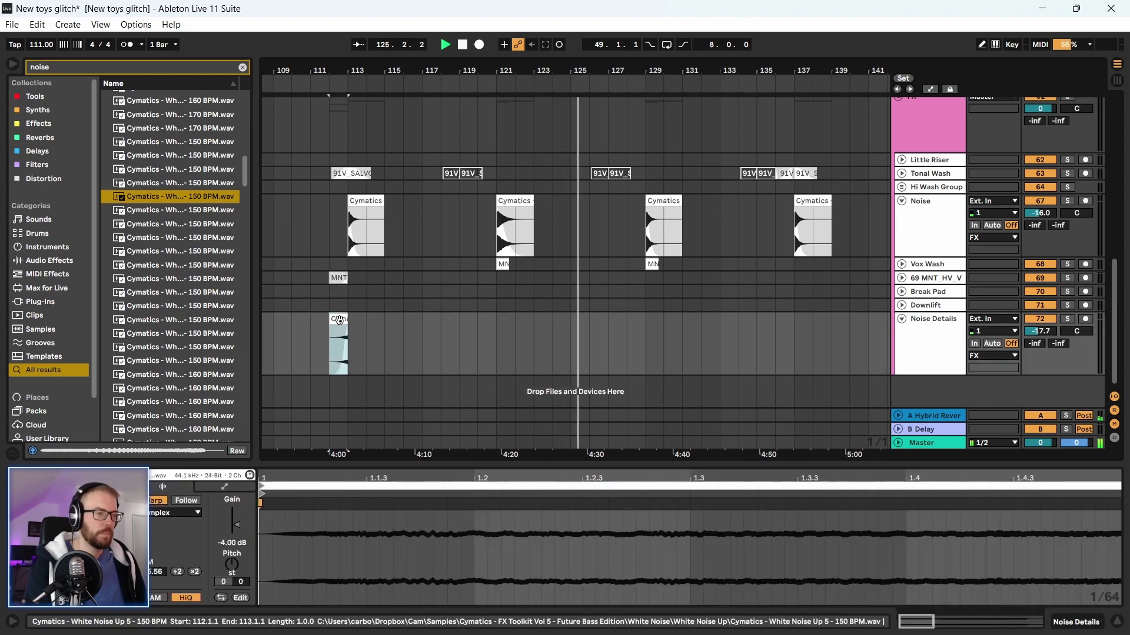
key("space")
left_click_drag(333, 332, 481, 332)
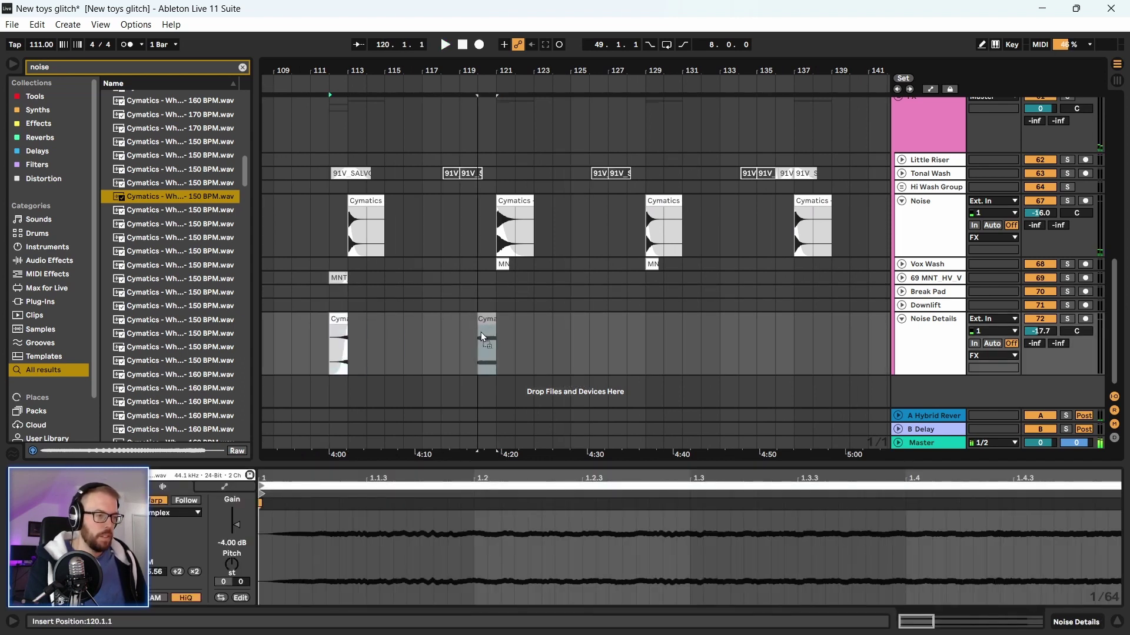
key("space")
scroll(486, 269, "up", 5)
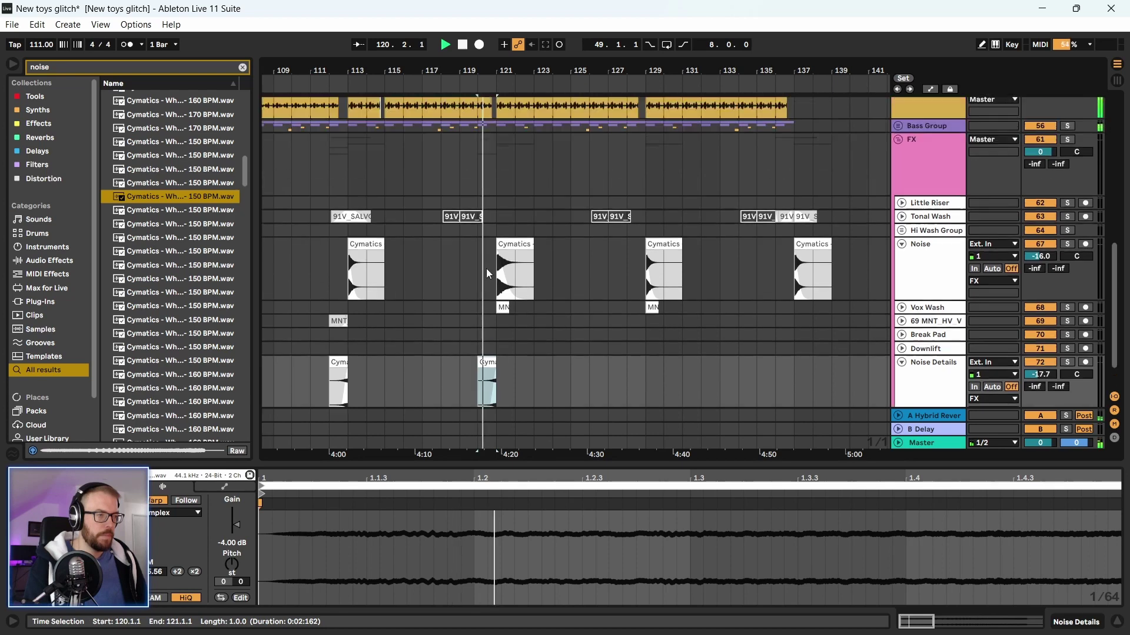
scroll(472, 319, "down", 5)
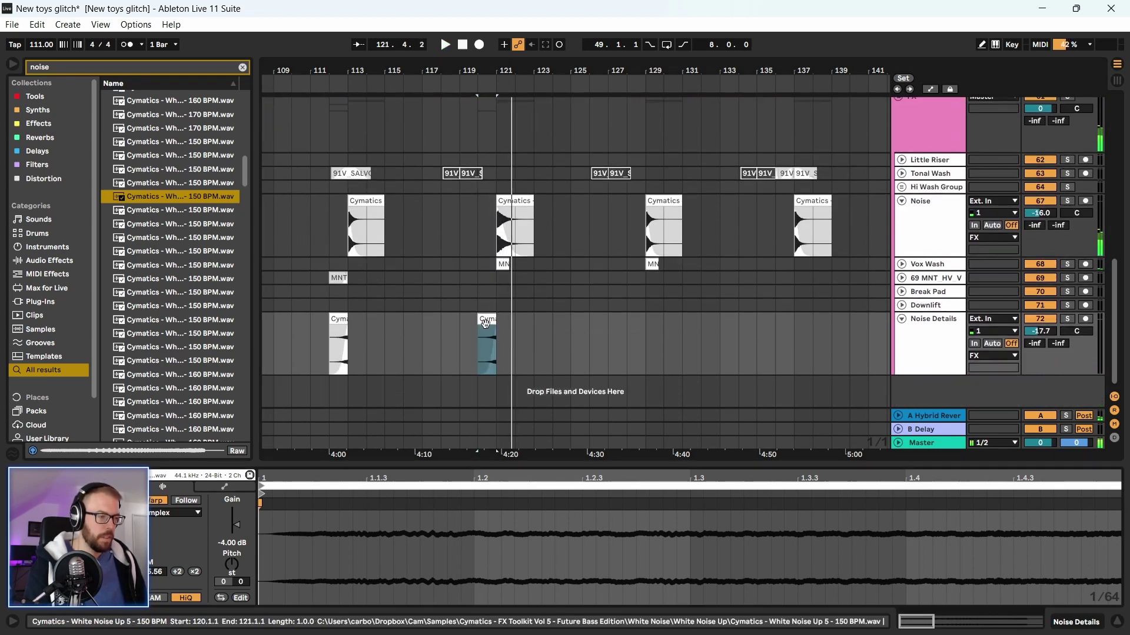
Reset the gain of the riser clip at 120.1.1 to 0.00 dB and replay the transition into bar 121
left_click(240, 530)
key("Delete")
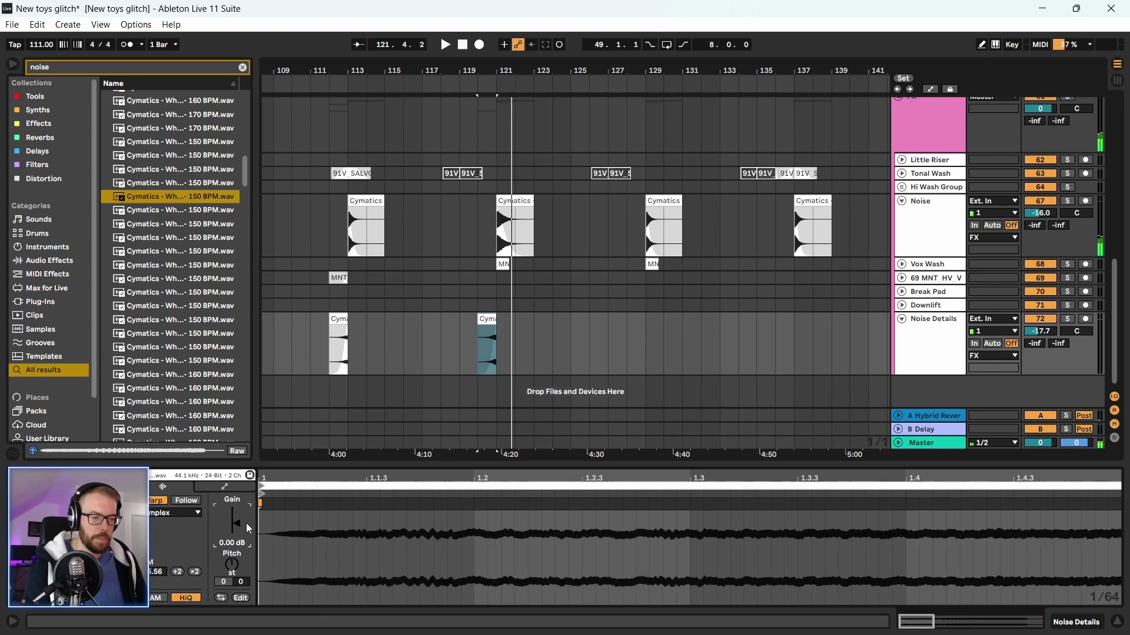
key("space")
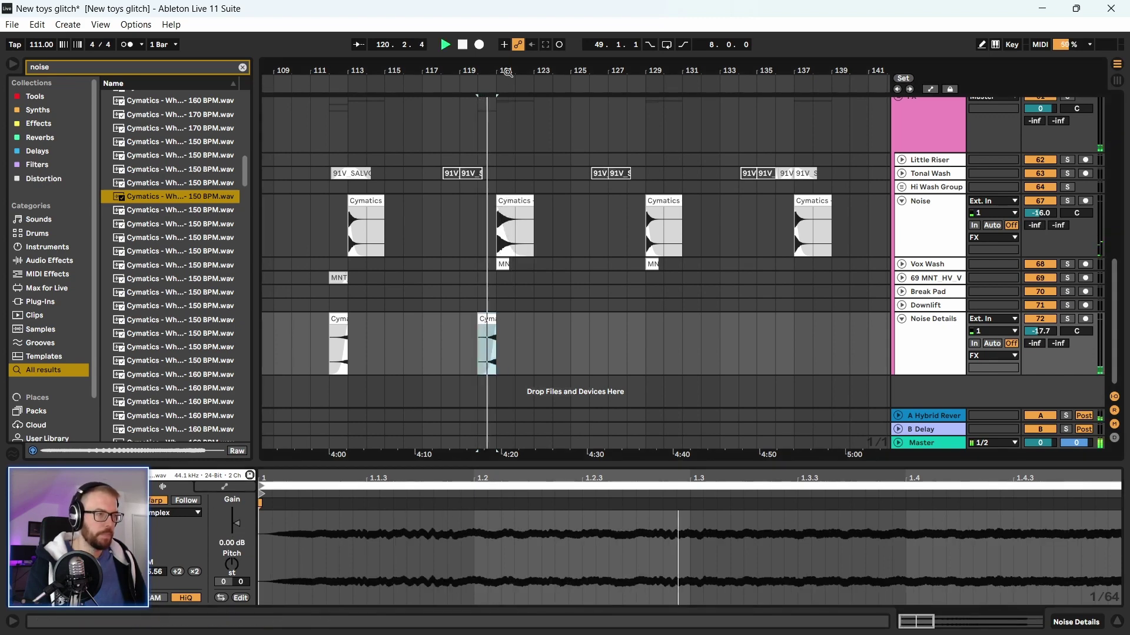
scroll(501, 323, "up", 2)
scroll(418, 246, "up", 1)
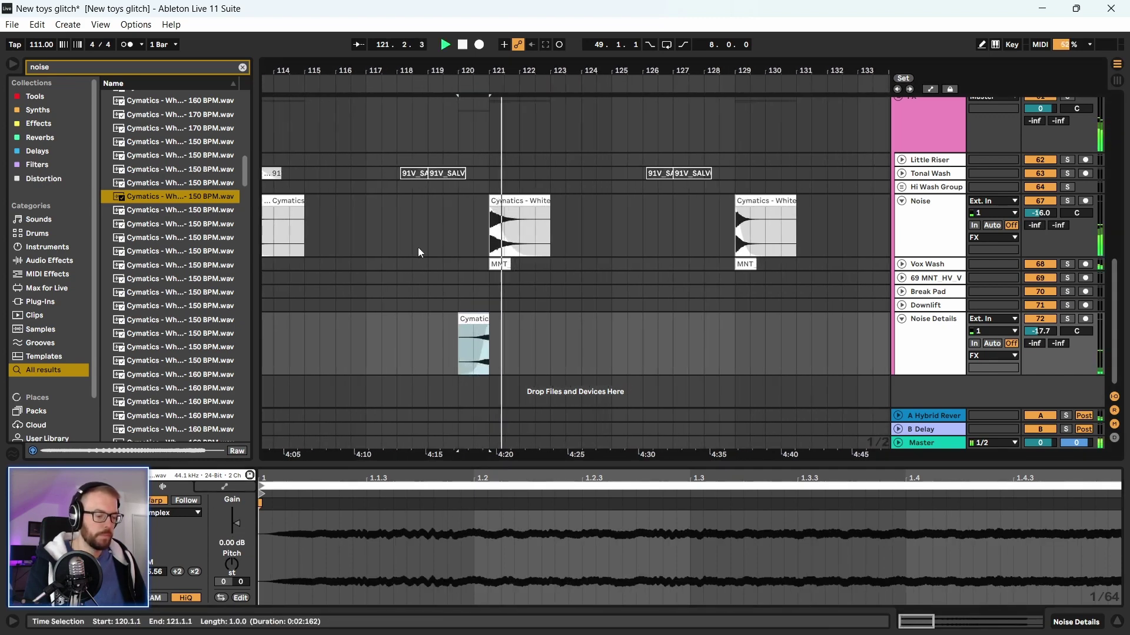
Play on to bar 129, examine the drum gap before it, and replay that gap from 128.1.1
scroll(496, 354, "down", 3)
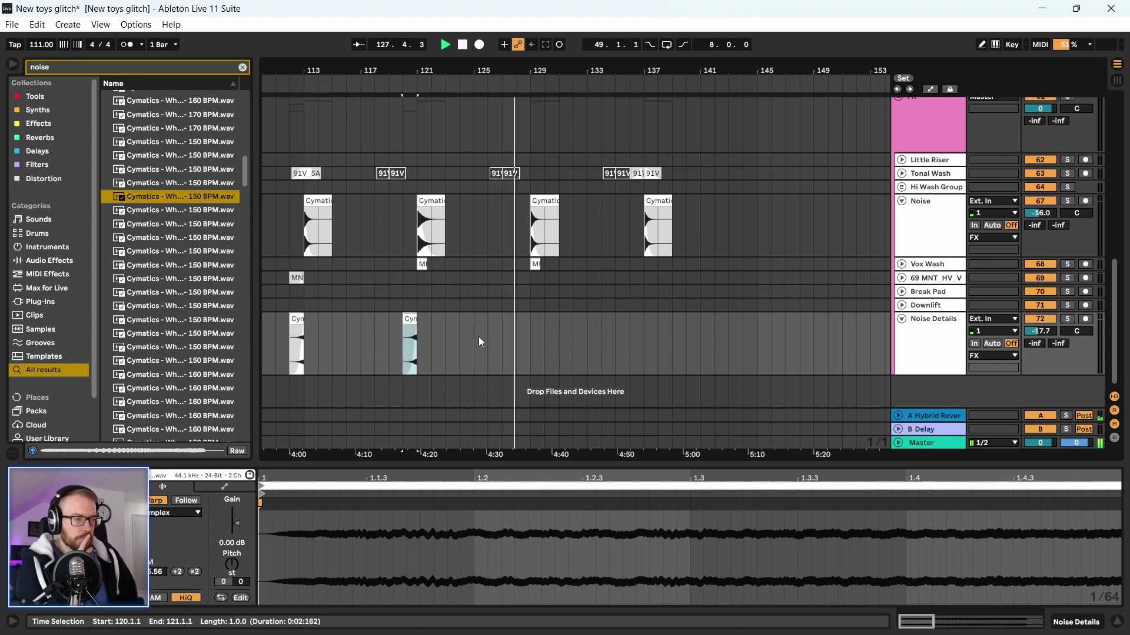
scroll(537, 217, "up", 5)
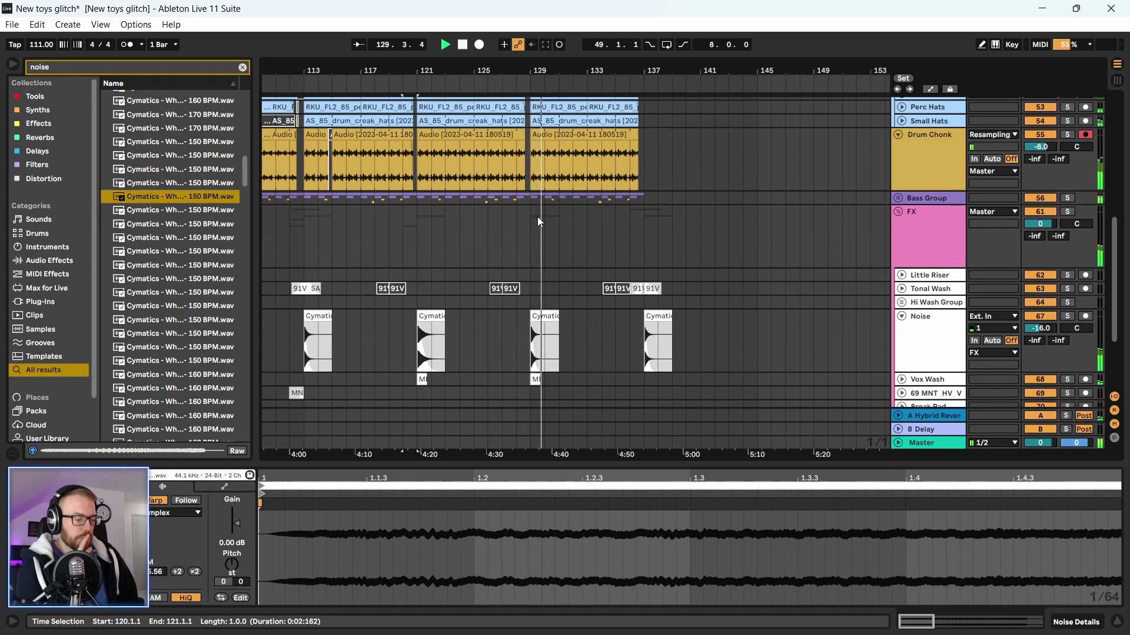
scroll(532, 223, "up", 2)
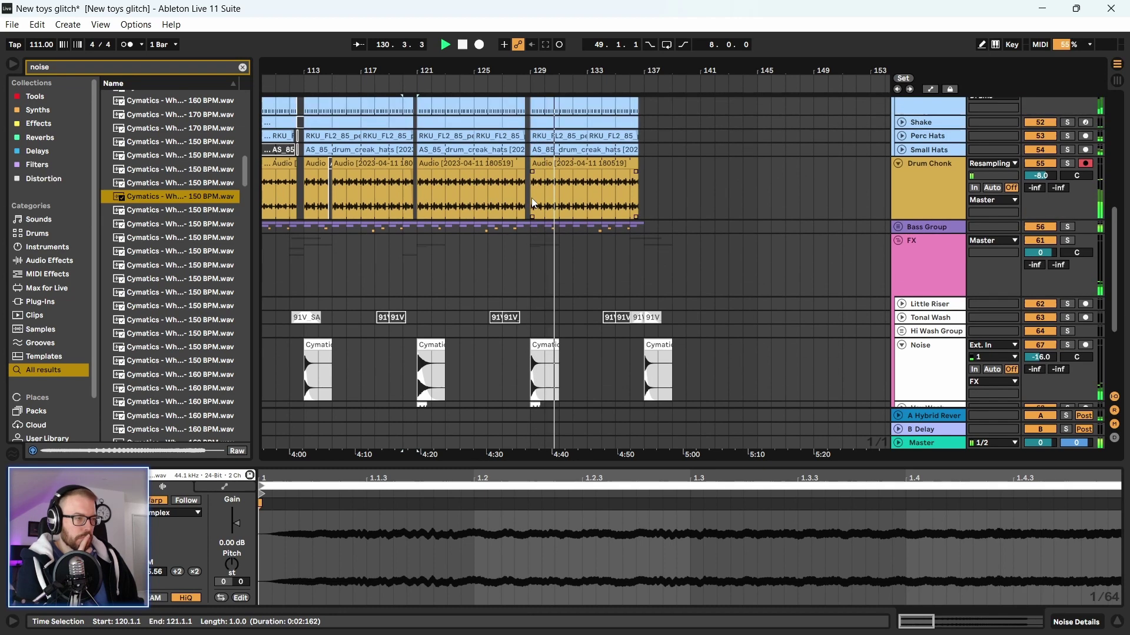
left_click_drag(531, 70, 493, 186)
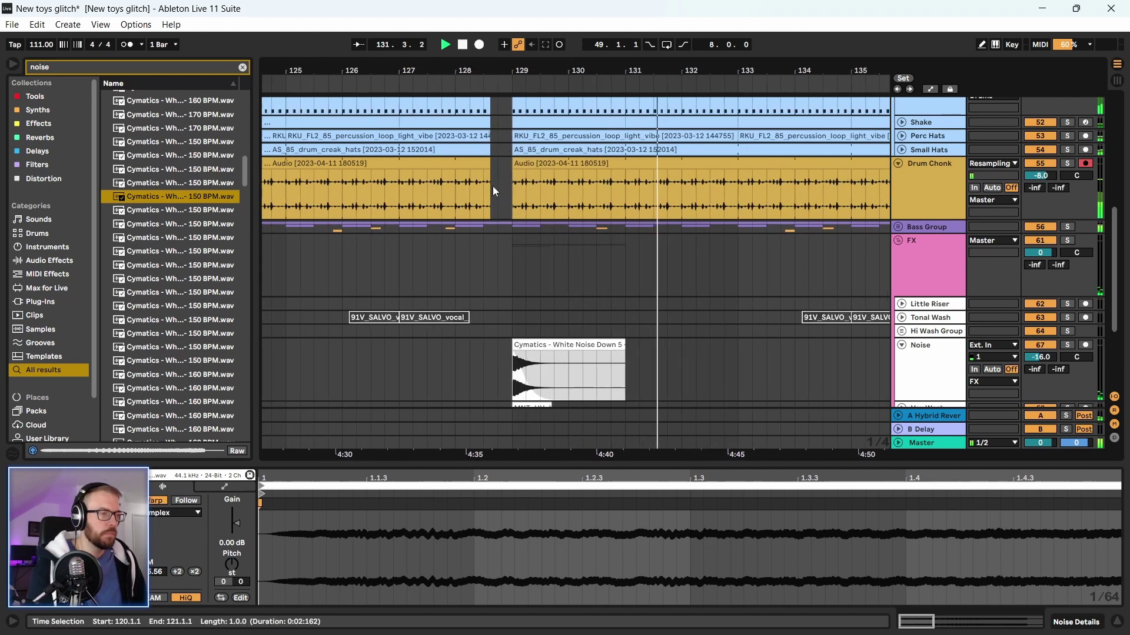
scroll(486, 205, "up", 5)
scroll(486, 204, "up", 5)
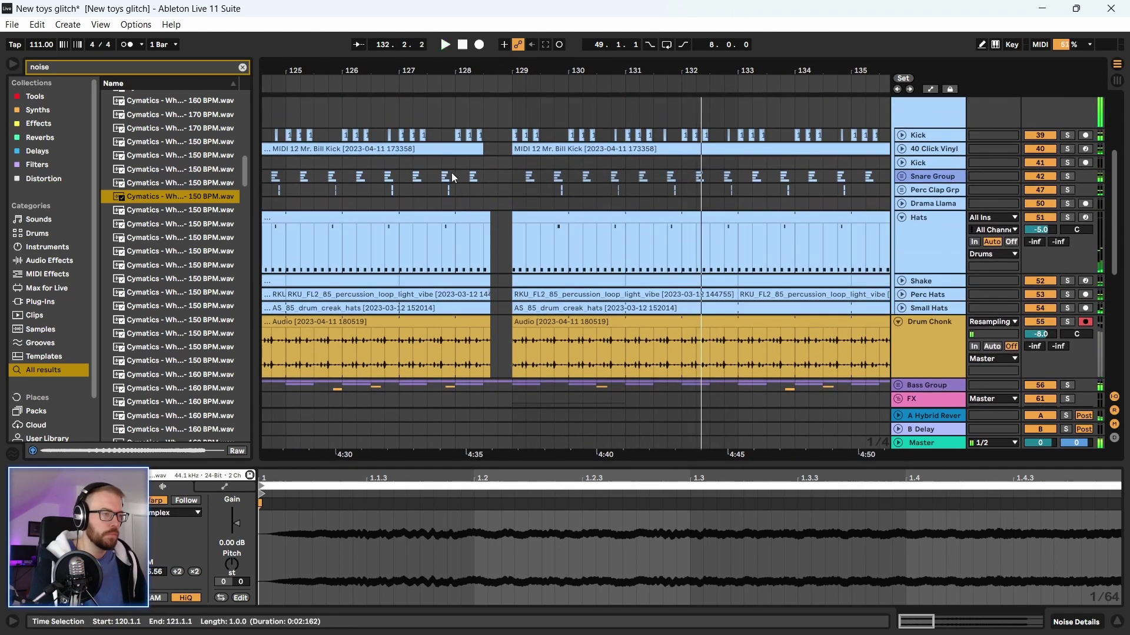
scroll(665, 212, "up", 4)
left_click(463, 145)
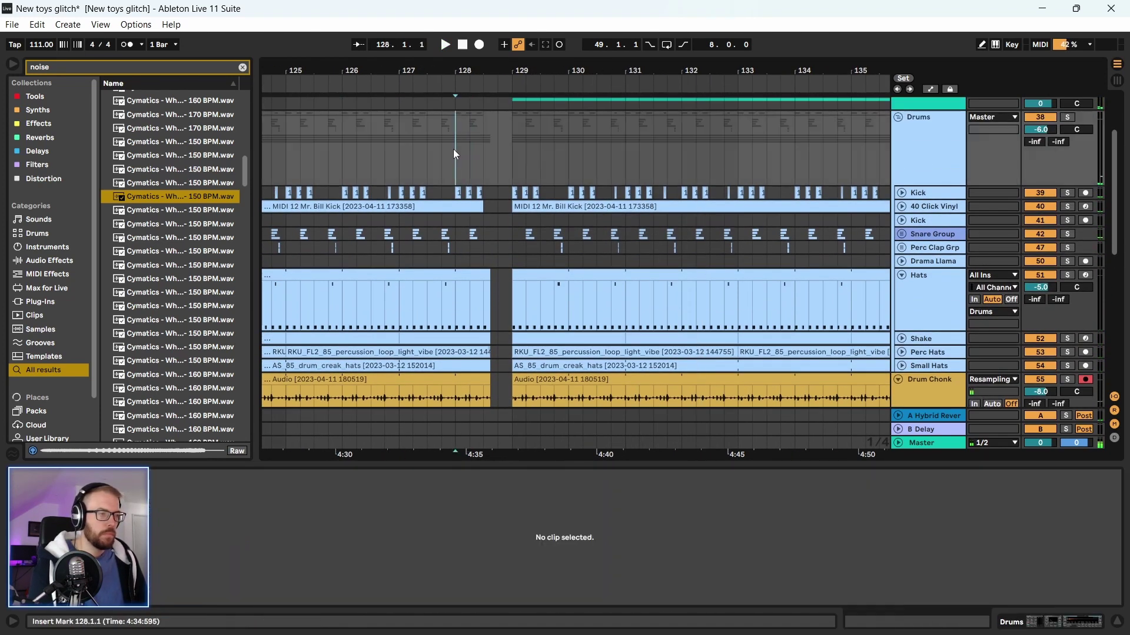
key("space")
scroll(492, 164, "down", 4)
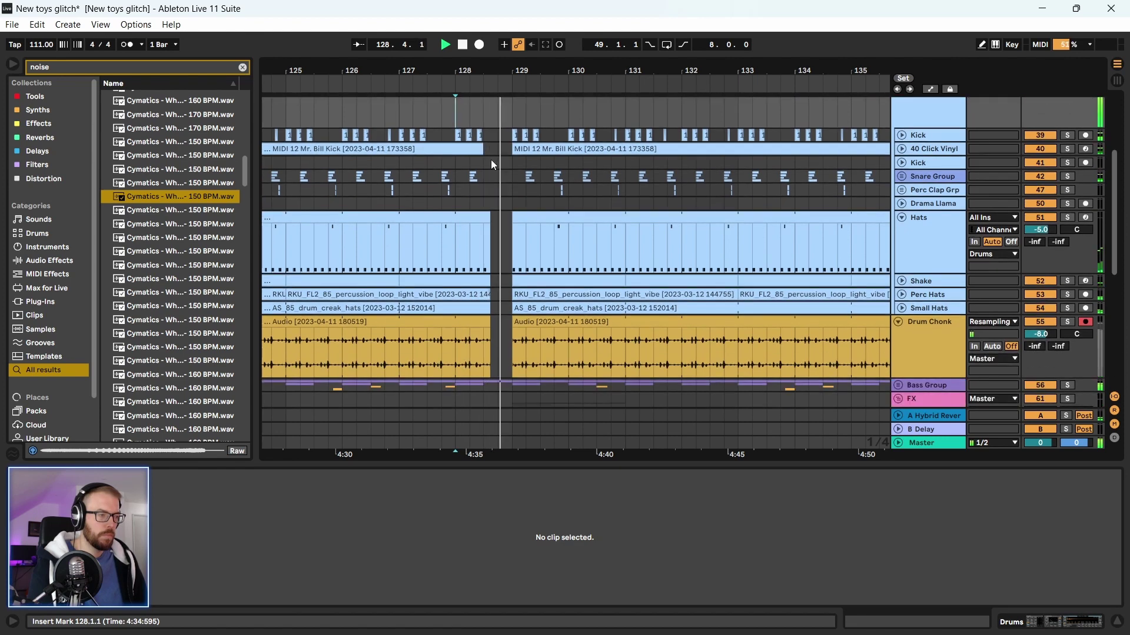
left_click_drag(479, 57, 478, 98)
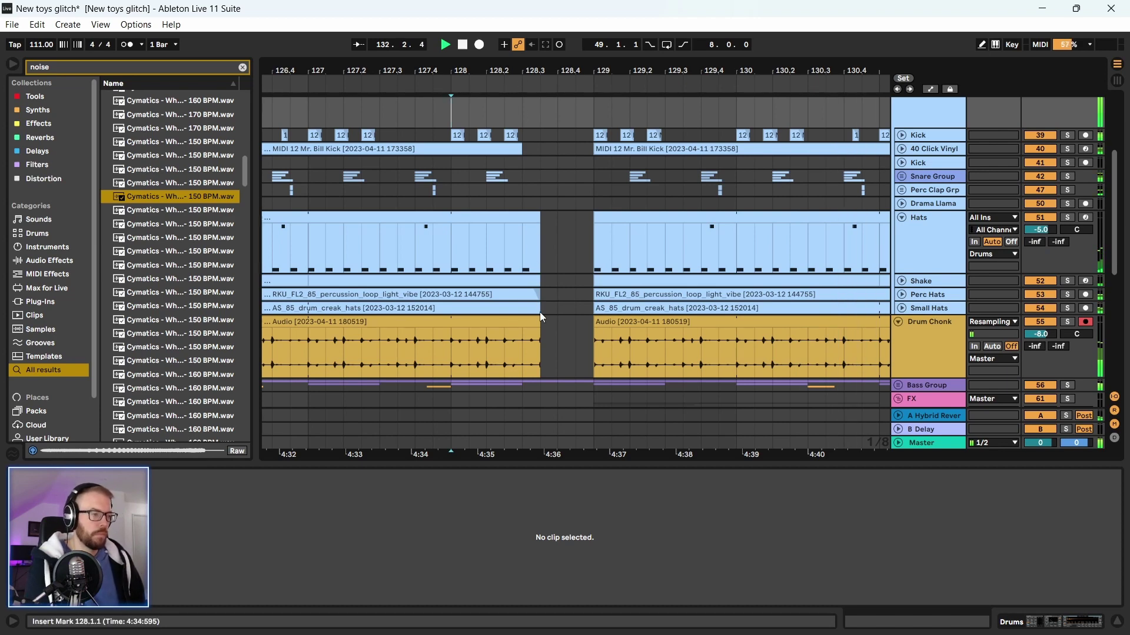
left_click(539, 331)
left_click(444, 187)
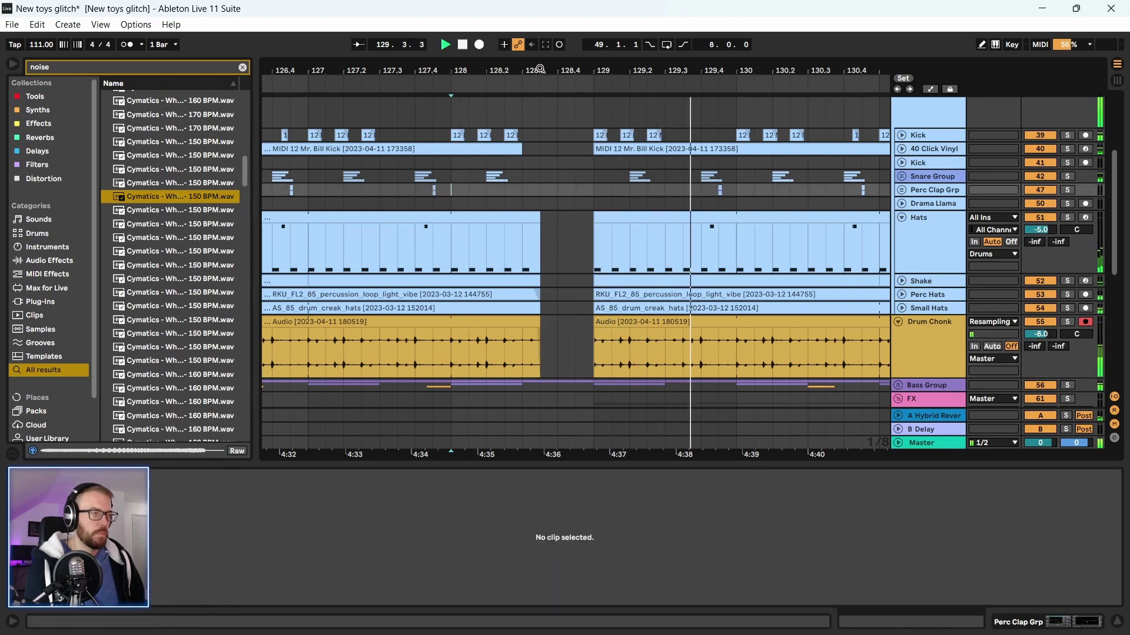
Unfold the Tonal Wash track and delete the short vocal sweep clip at 136.1.1 and the deactivated clip at 135.1.1
scroll(459, 235, "down", 5, "ctrl")
scroll(499, 298, "down", 2)
scroll(499, 298, "down", 6)
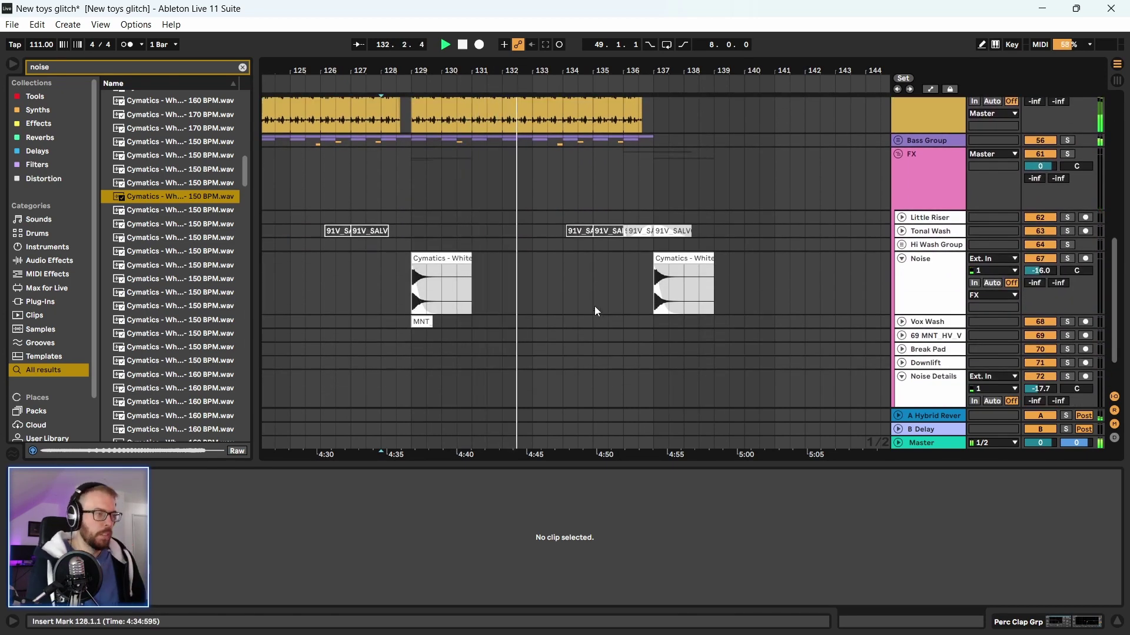
key("minus")
key("plus")
key("plus")
key("plus")
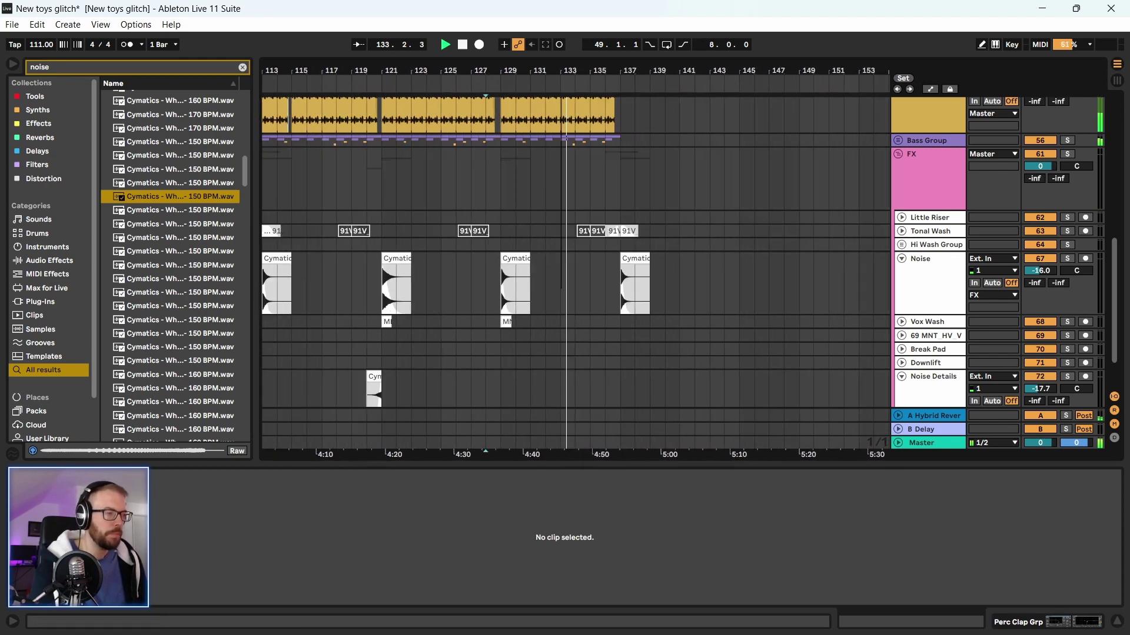
left_click(901, 232)
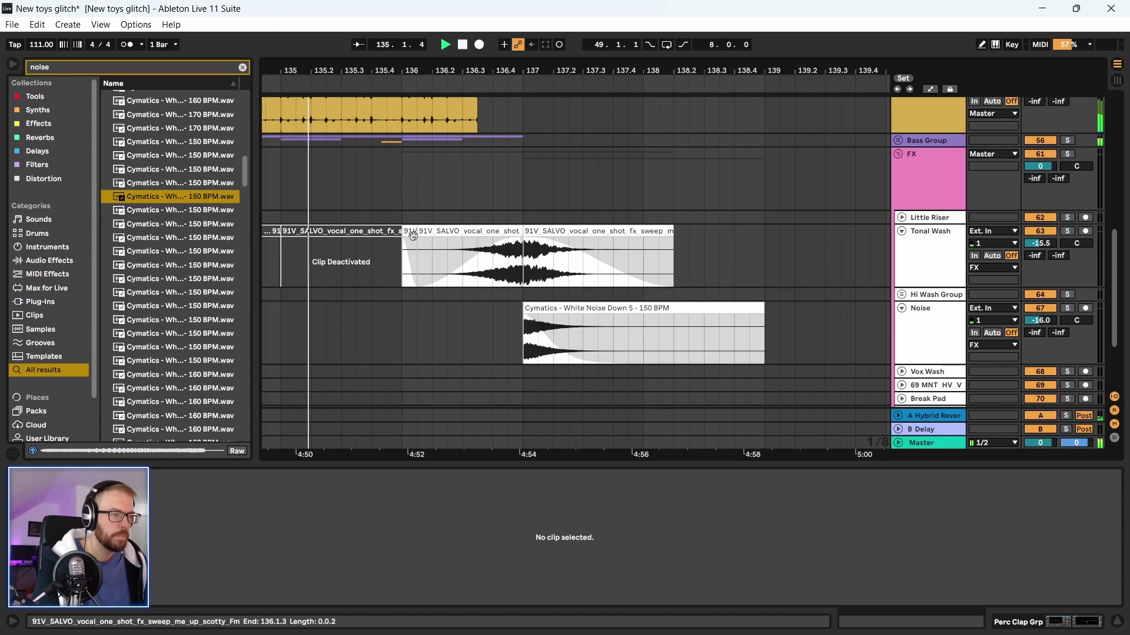
left_click(410, 258)
key("Delete")
left_click(388, 230)
key("Delete")
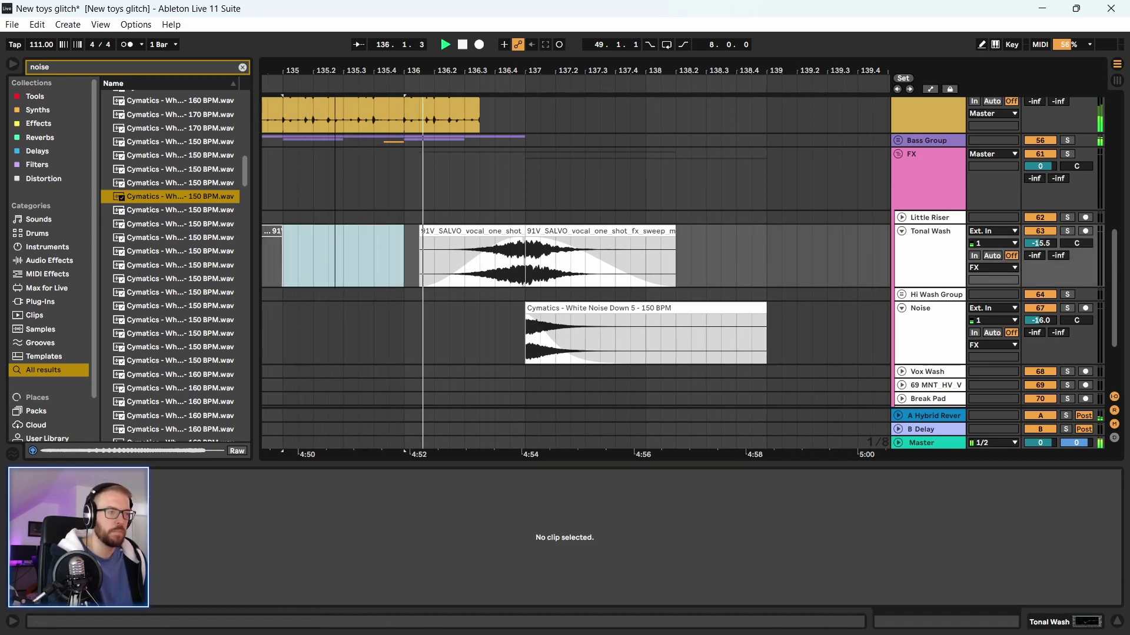
Delete the Tonal Wash vocal sweep clip spanning 134.1.3 to 135.1.1
key("minus")
left_click(362, 231)
key("Delete")
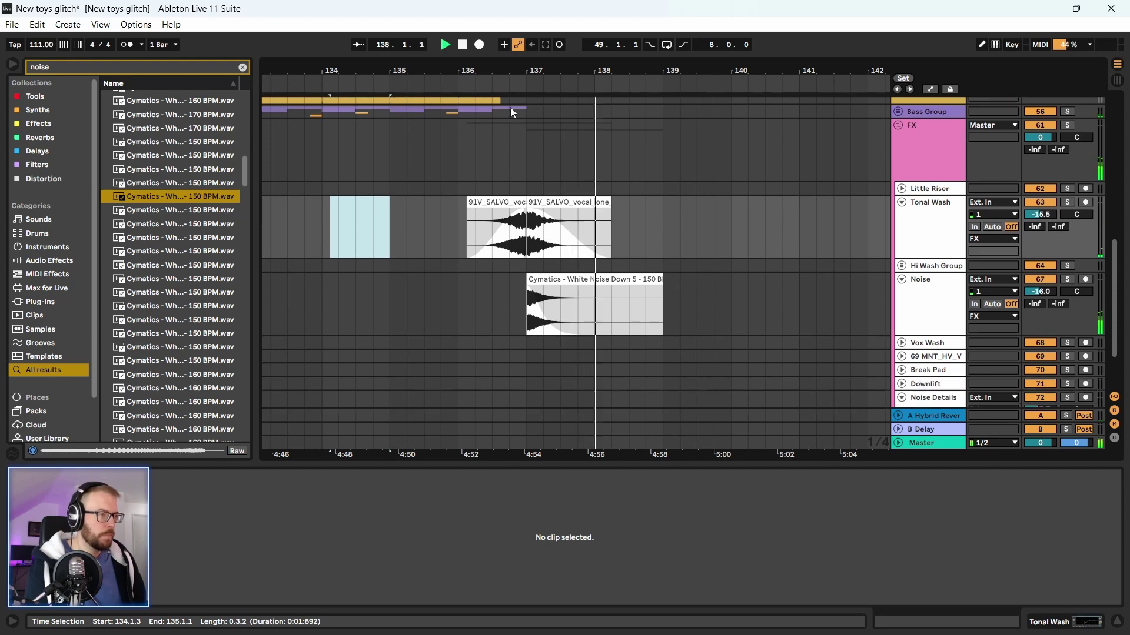
Stop playback and consolidate the White Noise Down 5 clip at 137.1.1 on the Noise track
scroll(456, 195, "down", 1)
scroll(566, 175, "left", 1)
scroll(564, 175, "down", 1)
key("space")
left_click(618, 251)
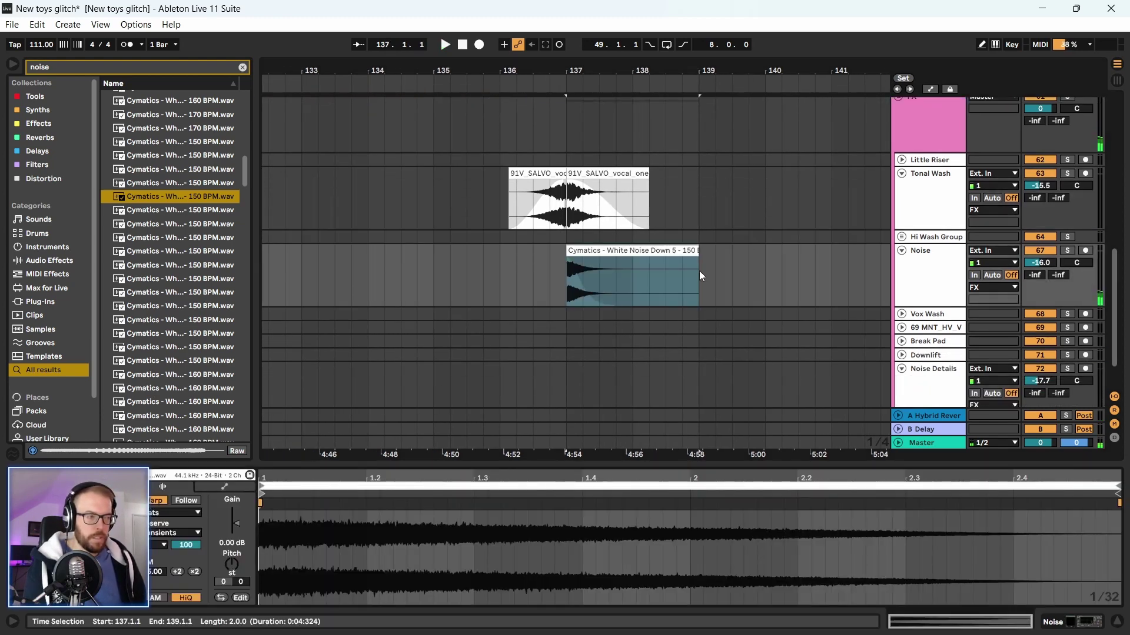
left_click(632, 251)
key("ctrl+j")
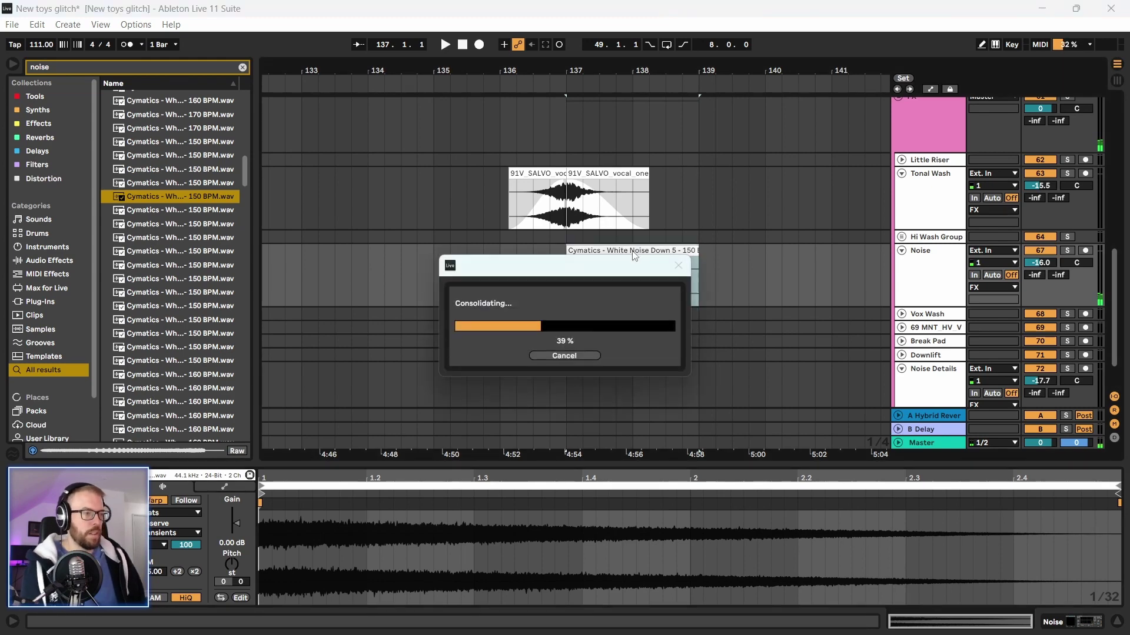
Try the consolidated White Noise Down 5 clip with warping off and its pitch set to -2 semitones, and play it
left_click(158, 500)
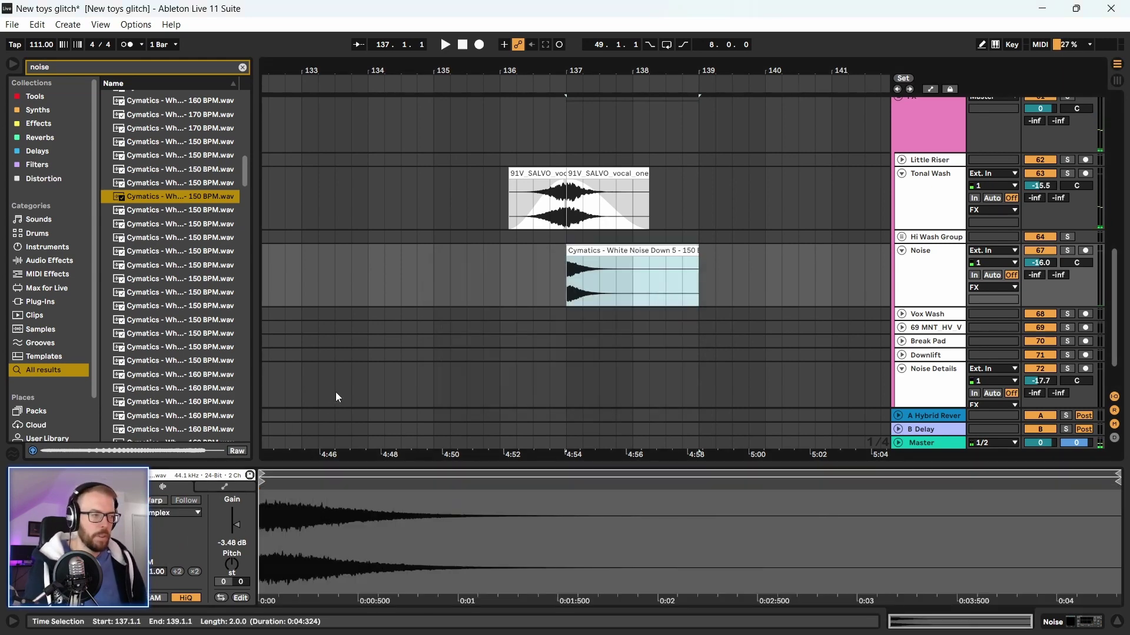
left_click_drag(232, 564, 232, 568)
key("space")
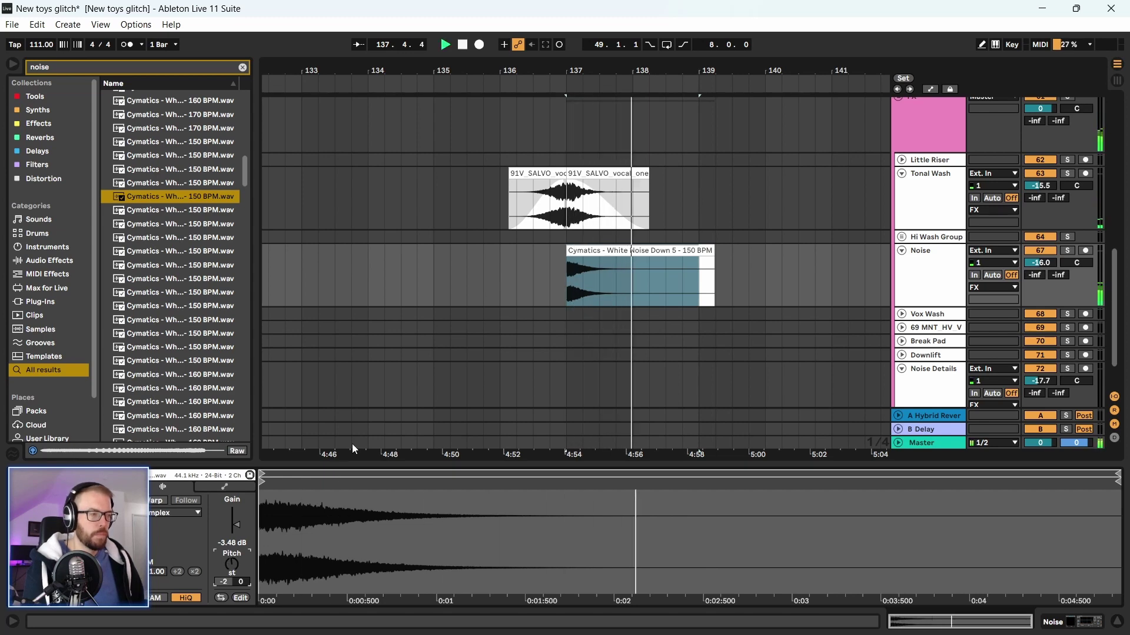
Stop playback and undo the pitch and warp changes on the consolidated White Noise Down 5 clip
key("space")
left_click(599, 253)
key("ctrl+z")
key("ctrl+z")
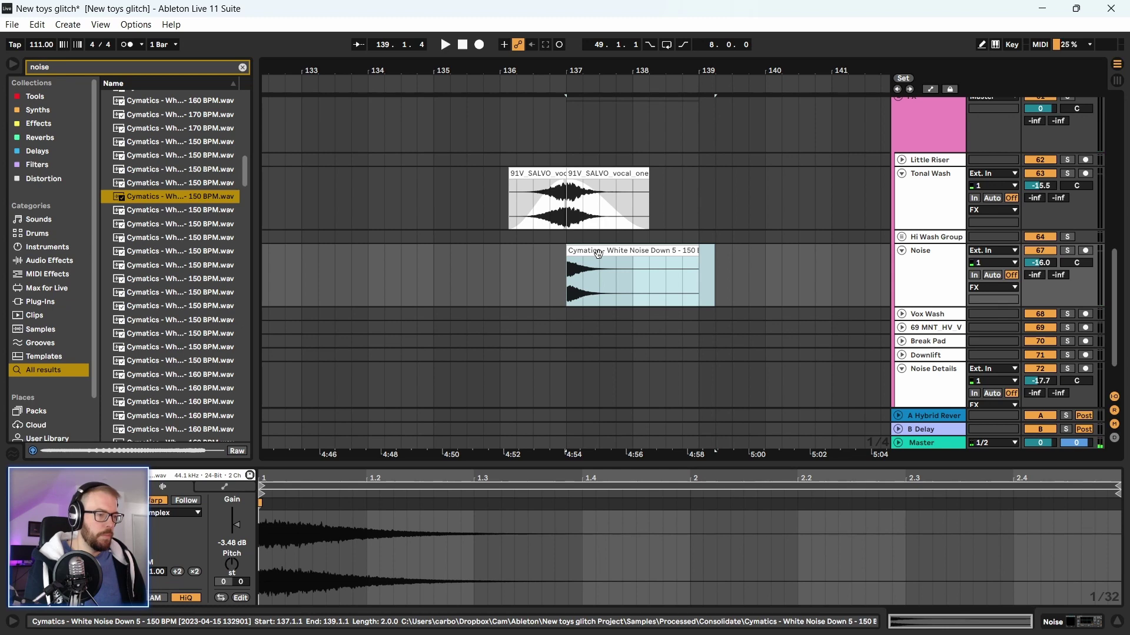
Undo the consolidation of the White Noise Down 5 clip at 137.1.1 and inspect the Noise track's Auto Filter Frequency automation
key("ctrl+z")
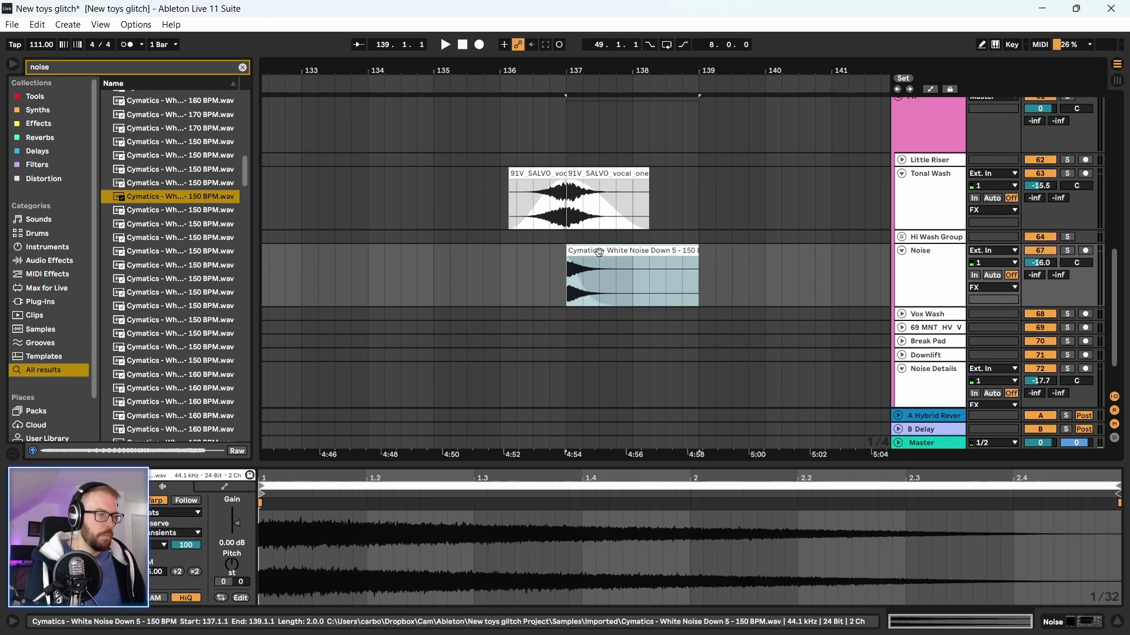
key("a")
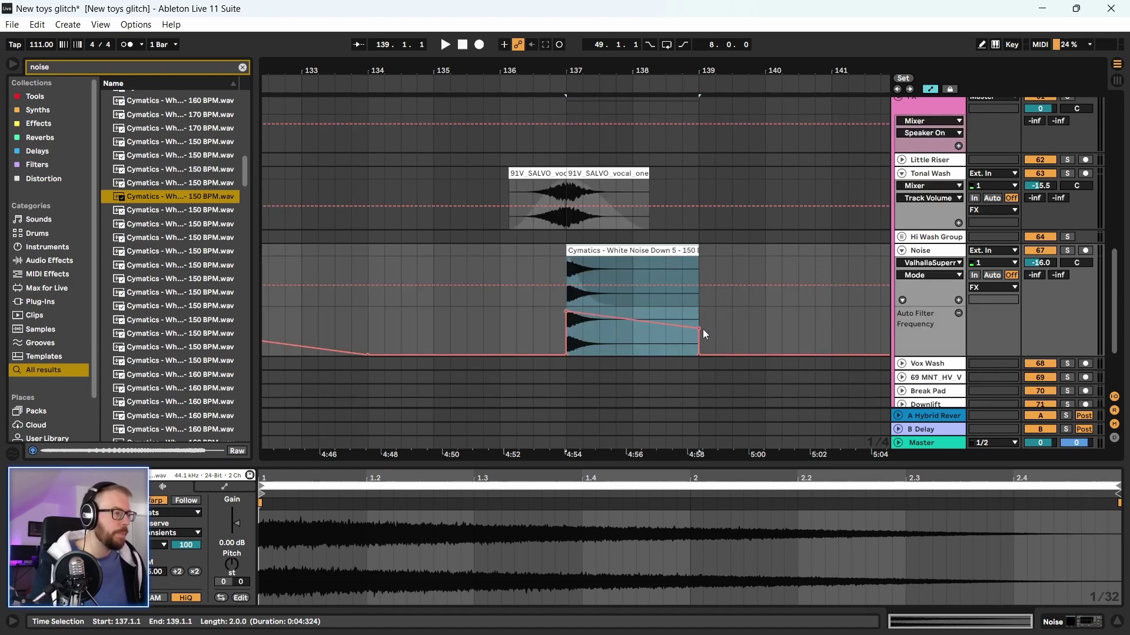
key("a")
key("shift+Tab")
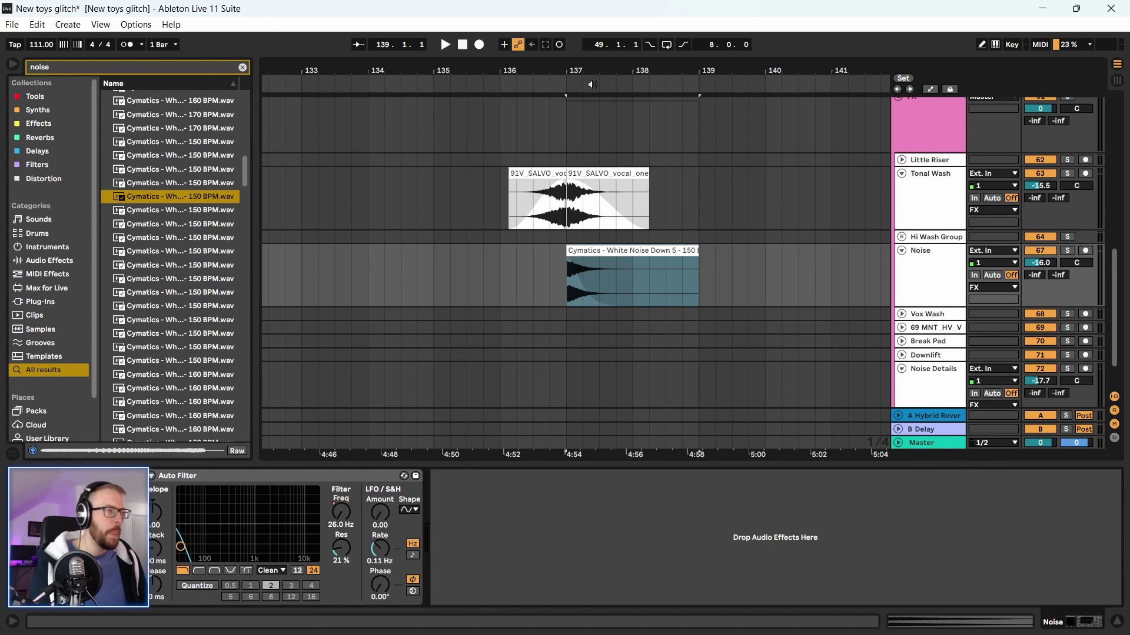
Play the transition into the White Noise Down 5 clip from 136.3.3
left_click_drag(592, 84, 592, 103)
left_click(570, 290)
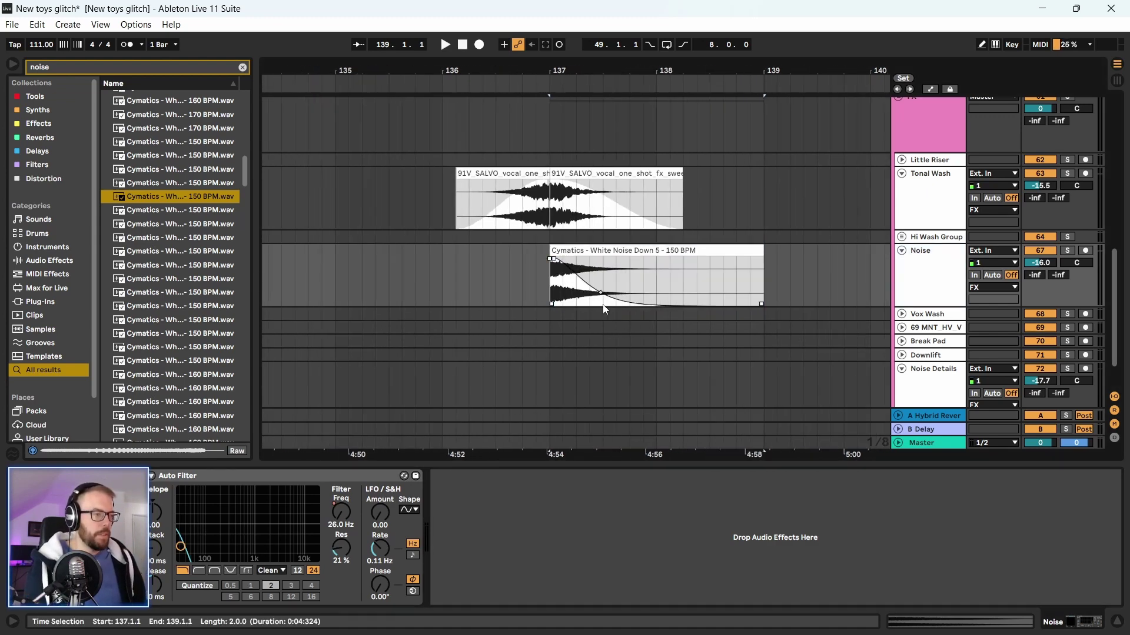
left_click(514, 271)
key("space")
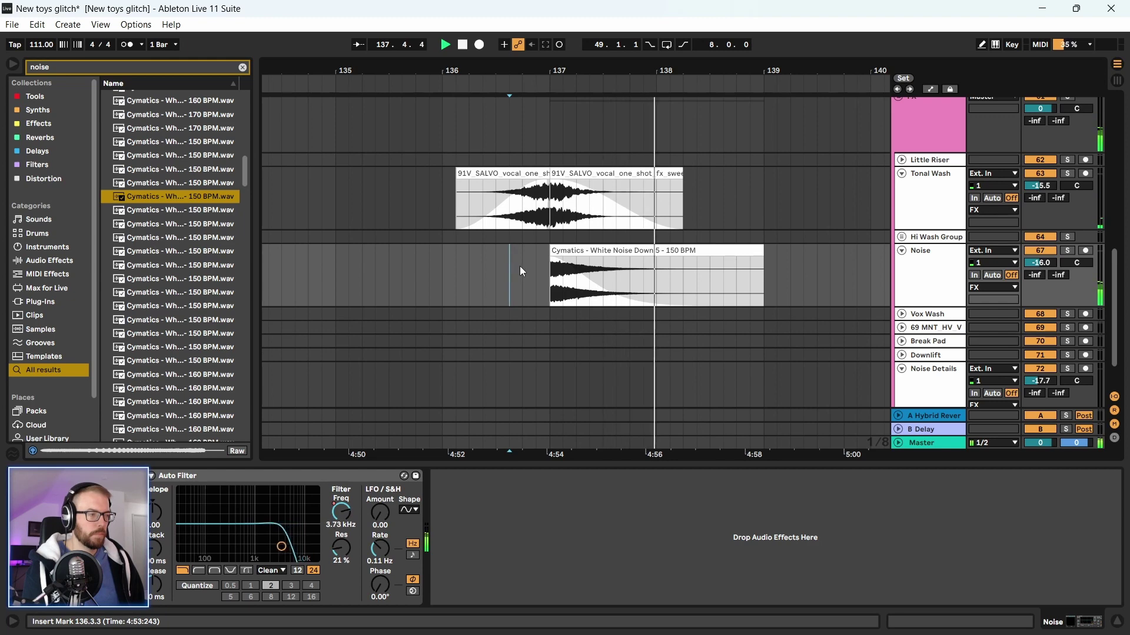
Set the gain of the White Noise Down 5 clip at 137.1.1 to -2.41 dB and its warp mode to Complex, and play it
double_click(589, 276)
key("space")
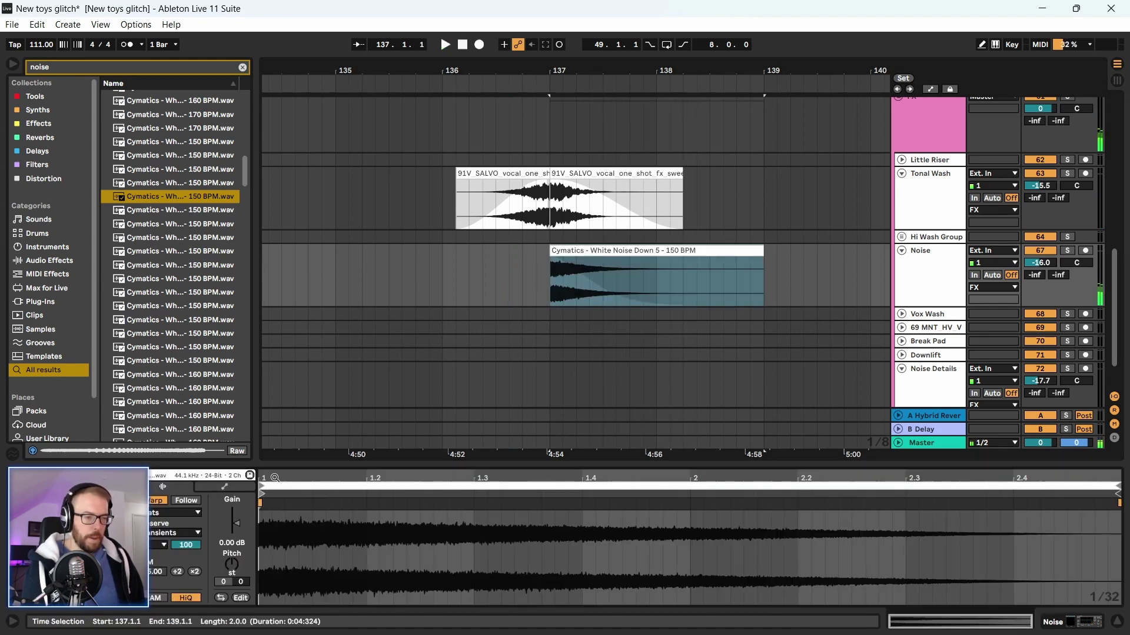
left_click_drag(238, 542, 236, 545)
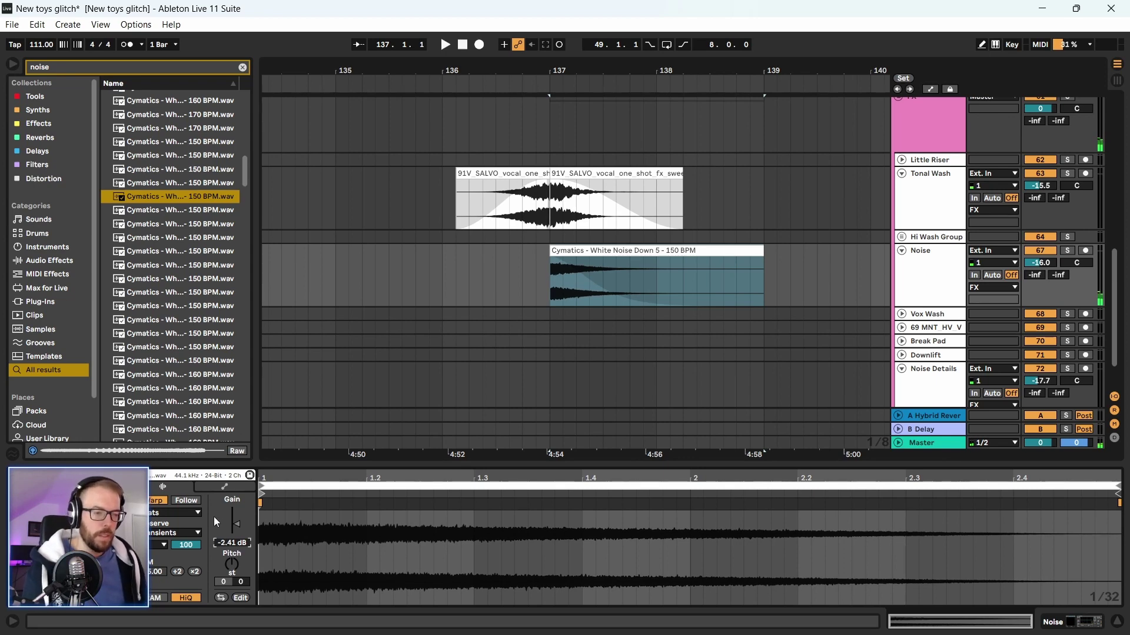
left_click(189, 514)
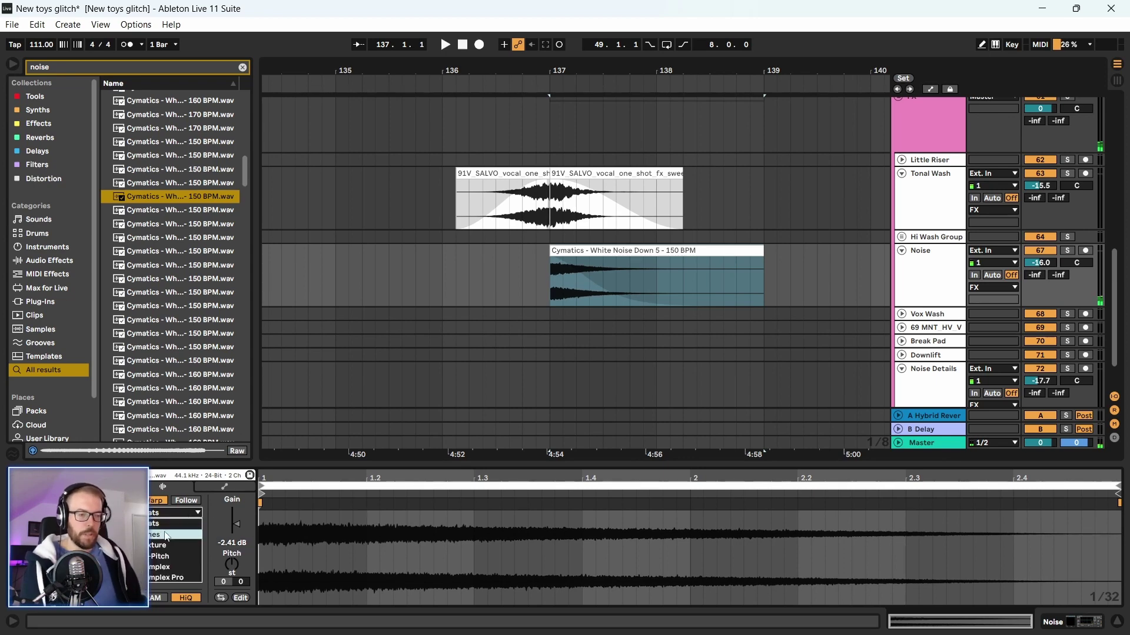
left_click(160, 567)
key("space")
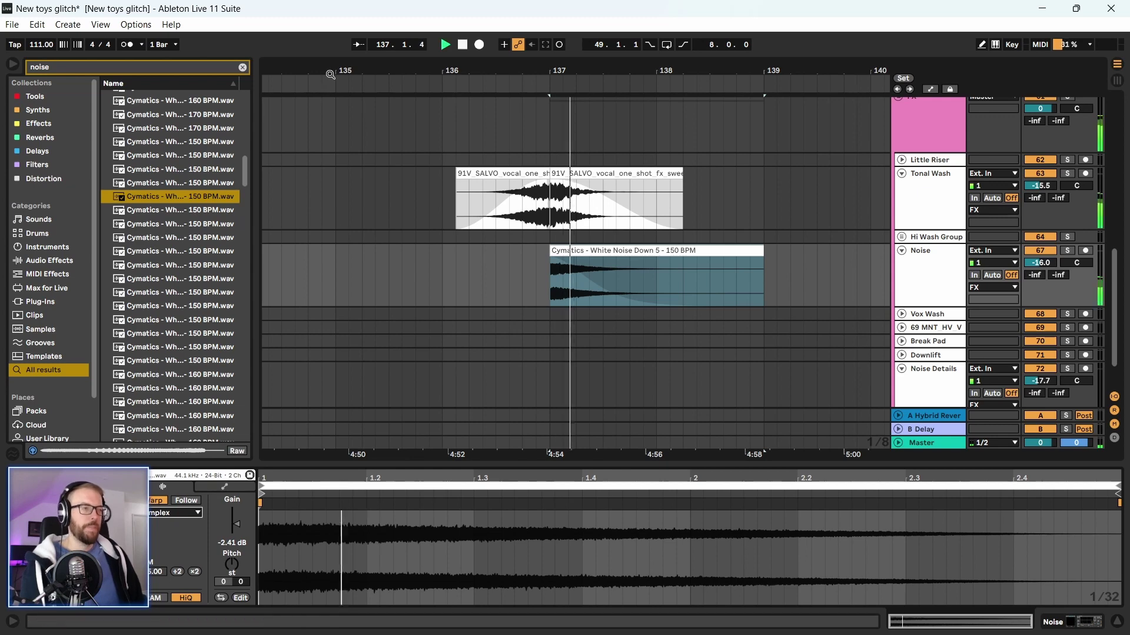
Solo the Noise track to listen to its White Noise Down 5 clip at 129.1.1 for comparison, and unsolo the track
left_click_drag(668, 70, 666, 36)
key("space")
left_click(505, 250)
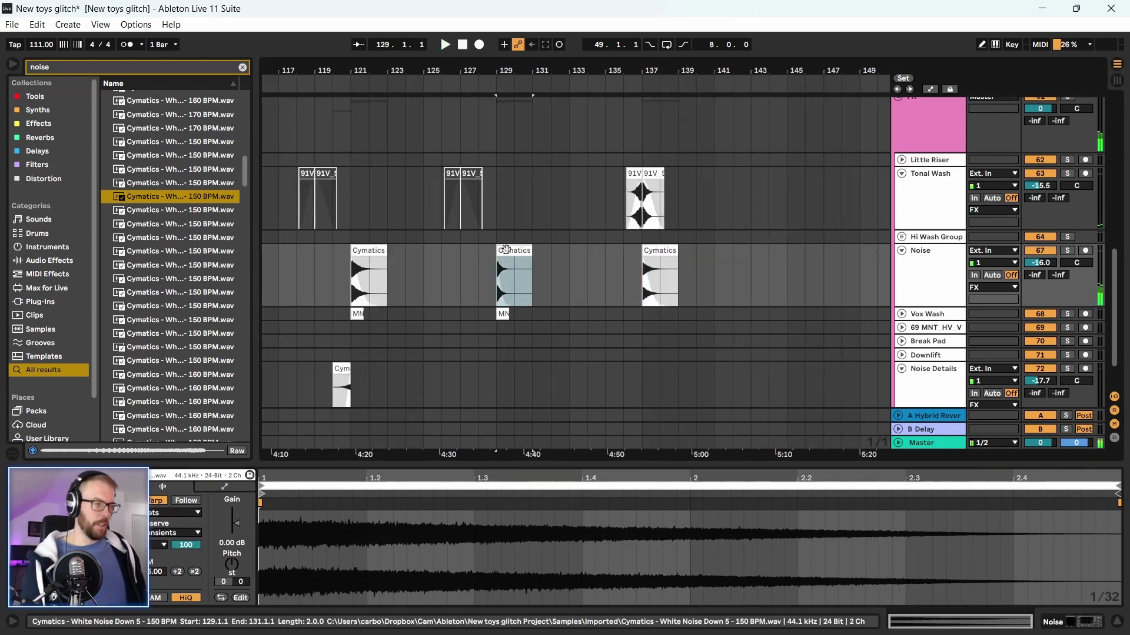
left_click(1067, 251)
left_click(507, 249)
key("space")
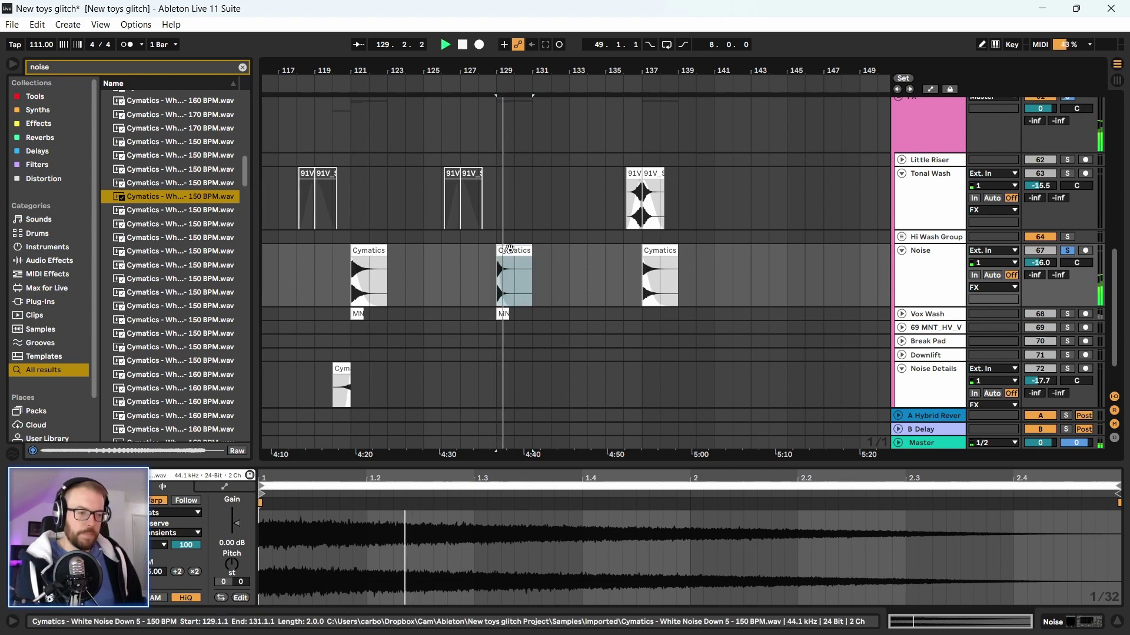
key("space")
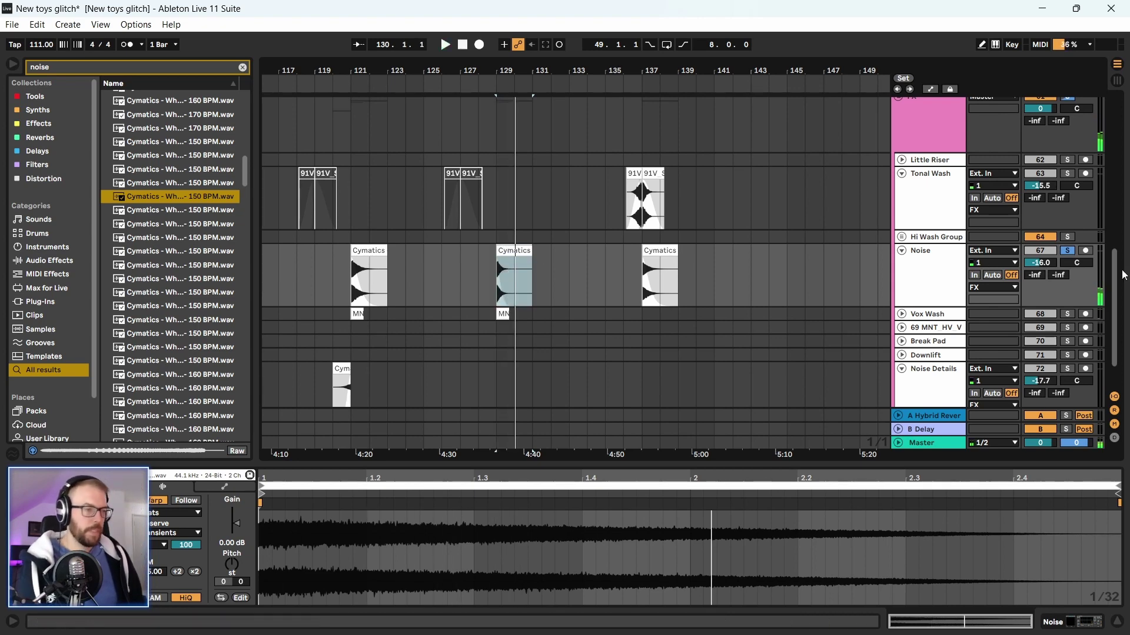
left_click(1068, 252)
Play the White Noise Down 5 clip at 137.1.1 again in the full mix
left_click_drag(677, 69, 640, 88)
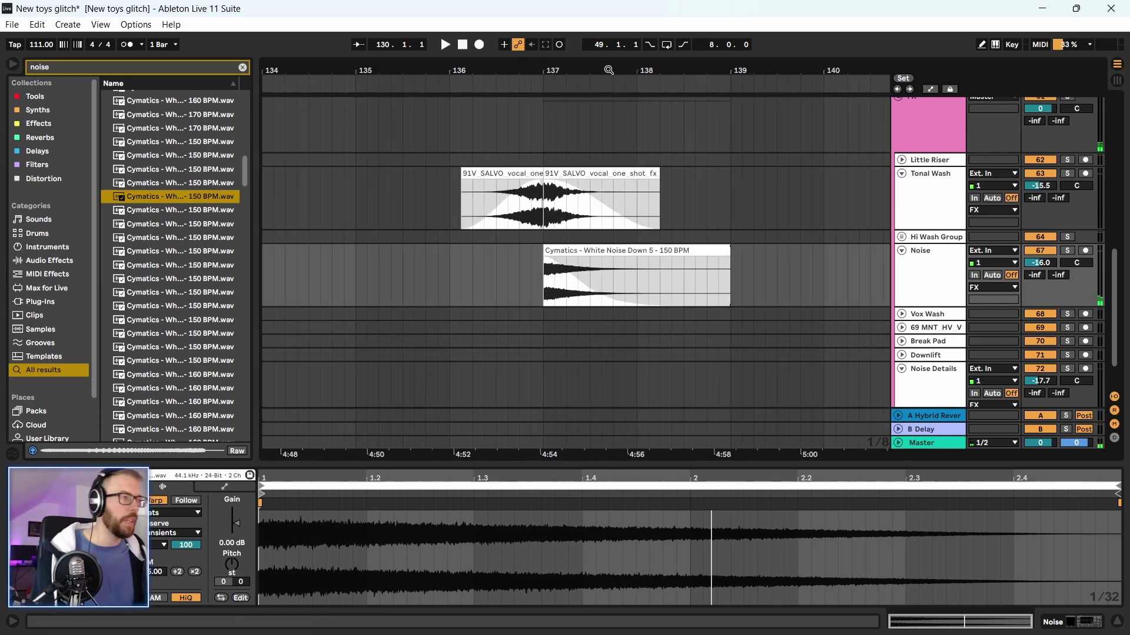
key("minus")
left_click(574, 251)
key("space")
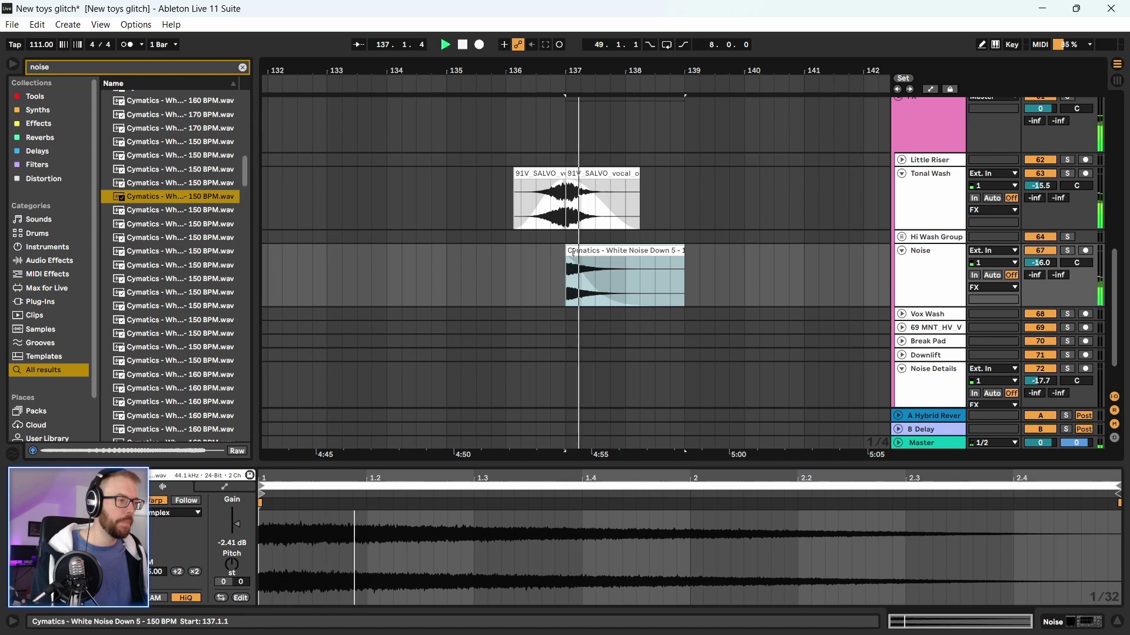
left_click(241, 569)
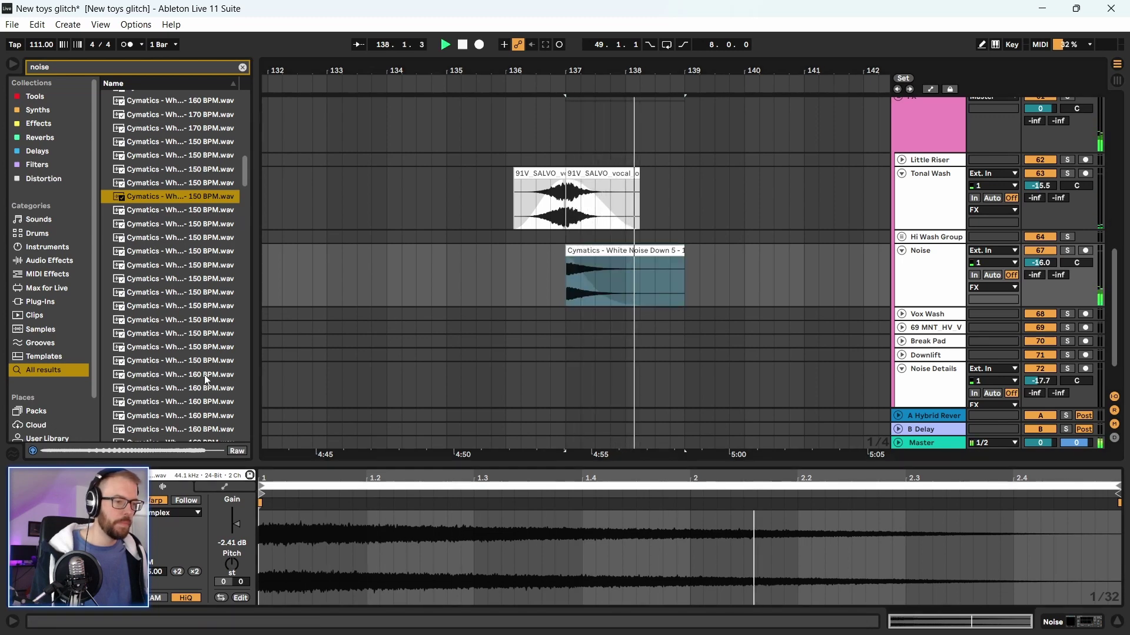
Consolidate the White Noise Down 5 clip at 137.1.1, pitch it down to -2 semitones with warping off, and play it
left_click(603, 251)
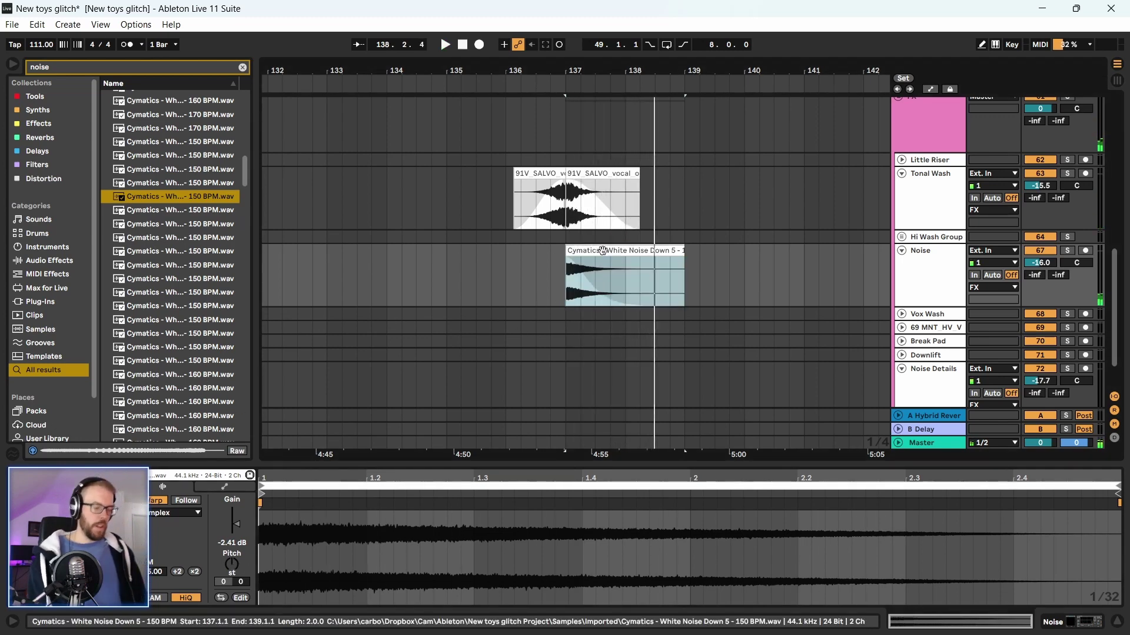
key("ctrl+j")
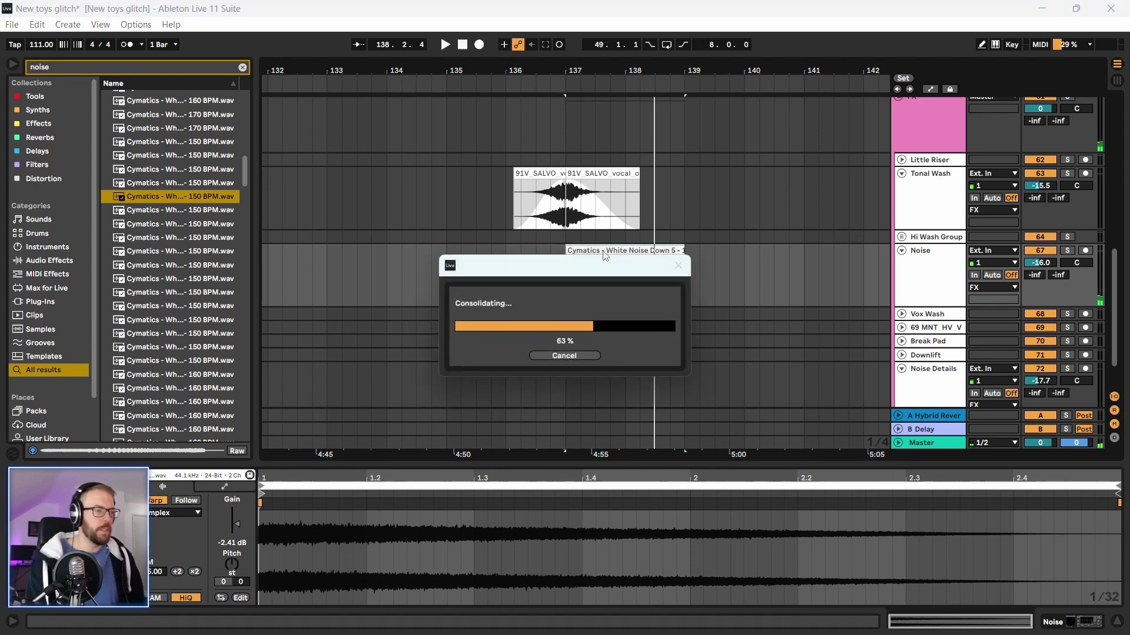
left_click(219, 574)
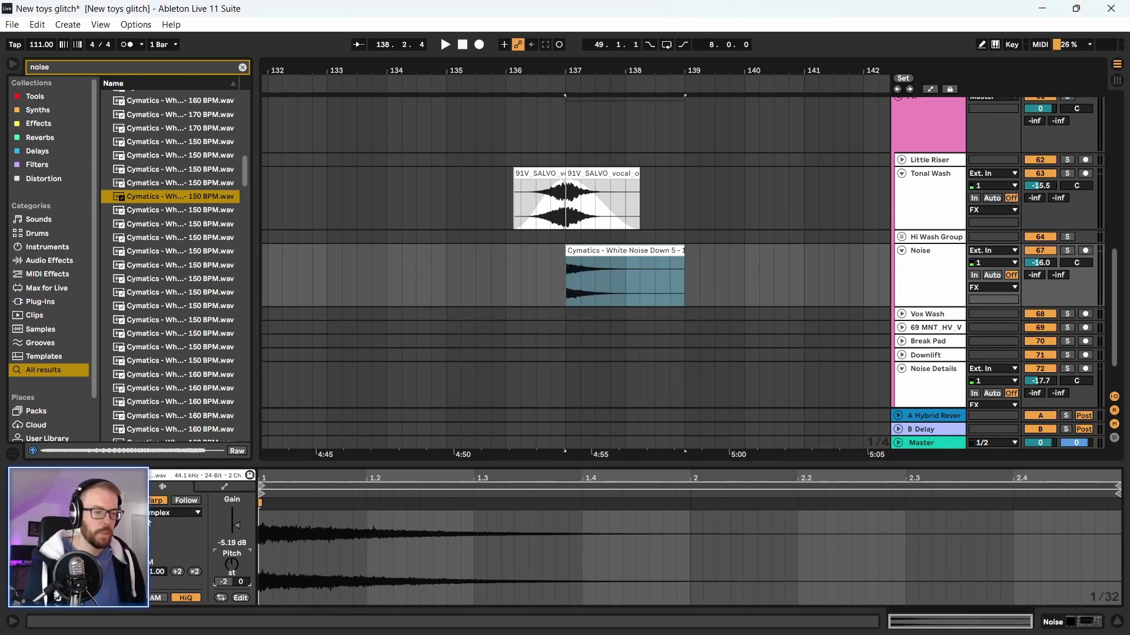
left_click(157, 500)
left_click(575, 264)
key("space")
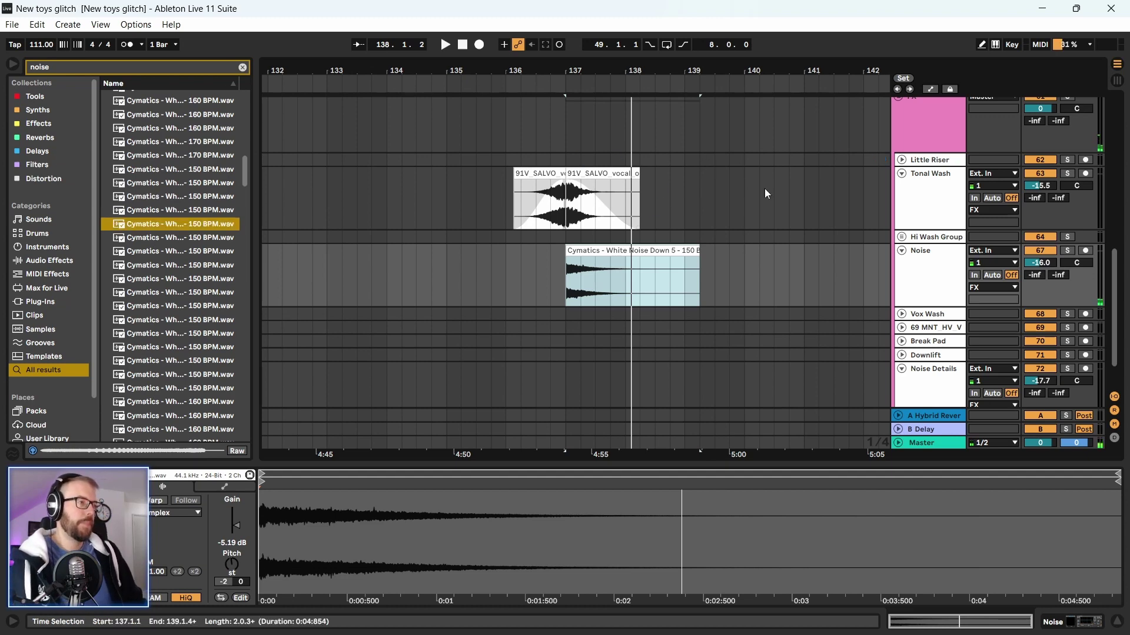
Collapse the Drums and FX track groups in the arrangement
scroll(993, 209, "up", 3)
left_click_drag(1114, 283, 1110, 7)
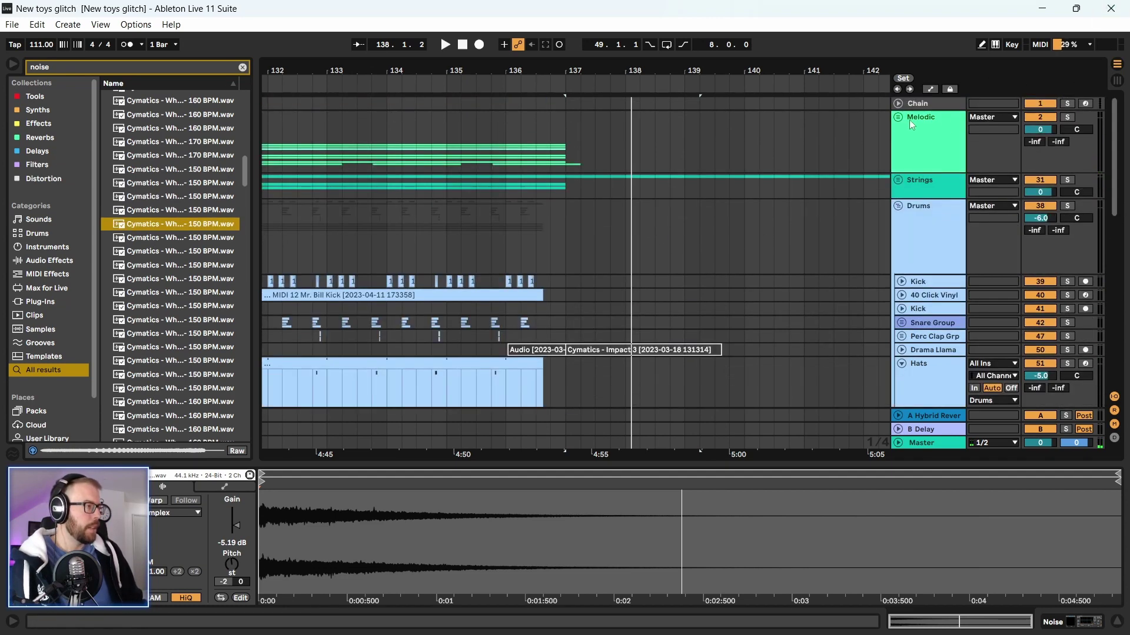
left_click(898, 206)
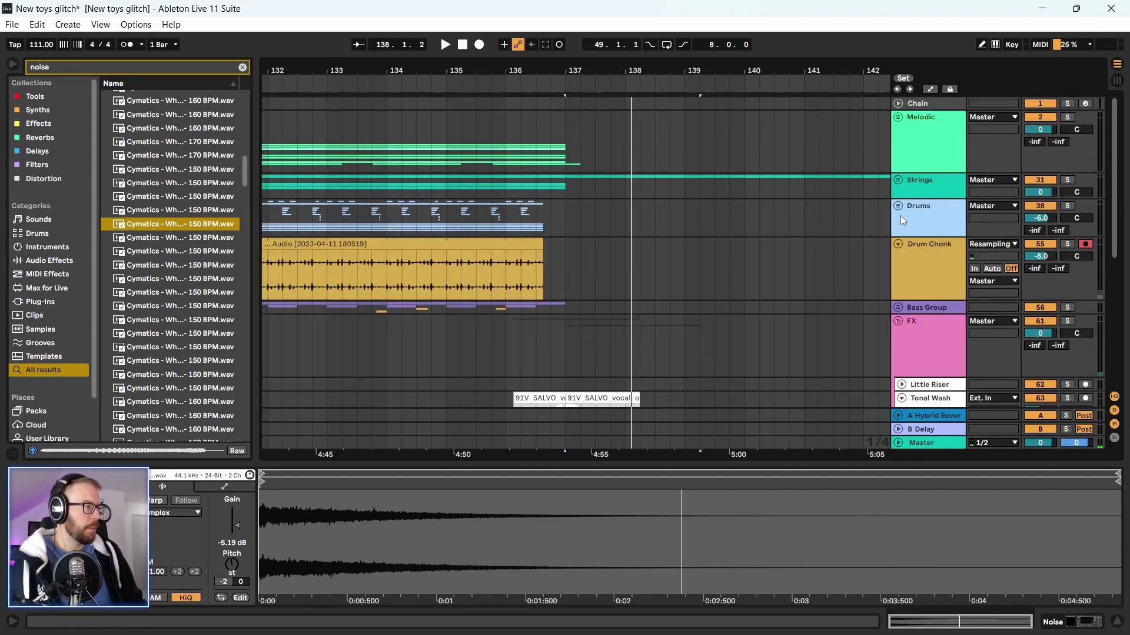
left_click(898, 322)
Play through the full arrangement from 19.1.1 to review the track
double_click(466, 90)
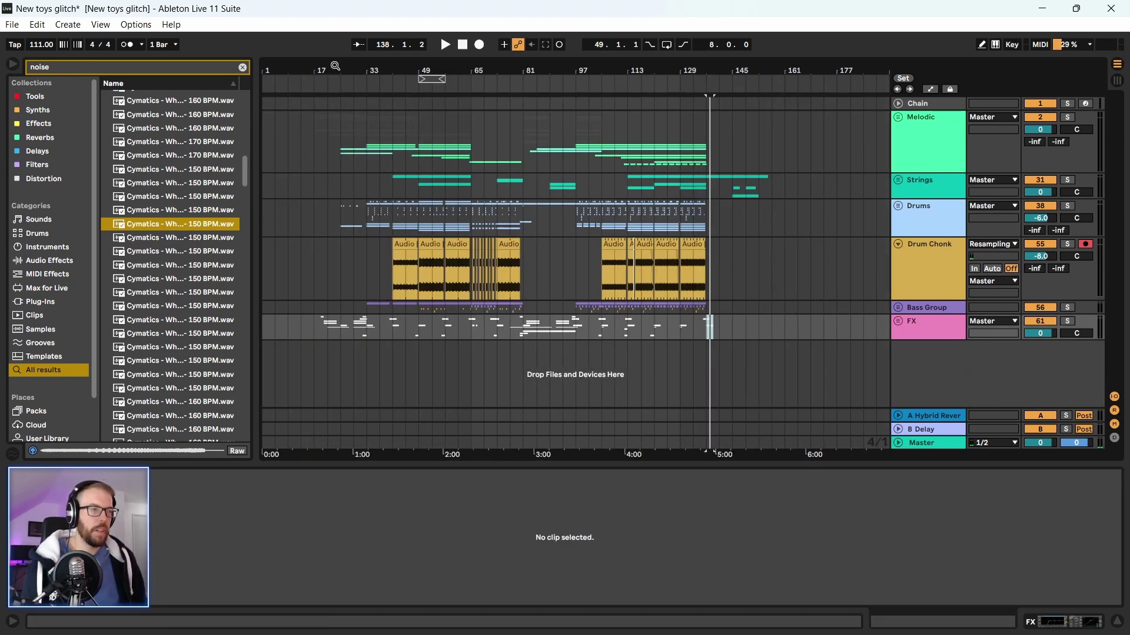
left_click_drag(336, 67, 336, 82)
scroll(377, 136, "left", 3)
left_click(377, 132)
key("space")
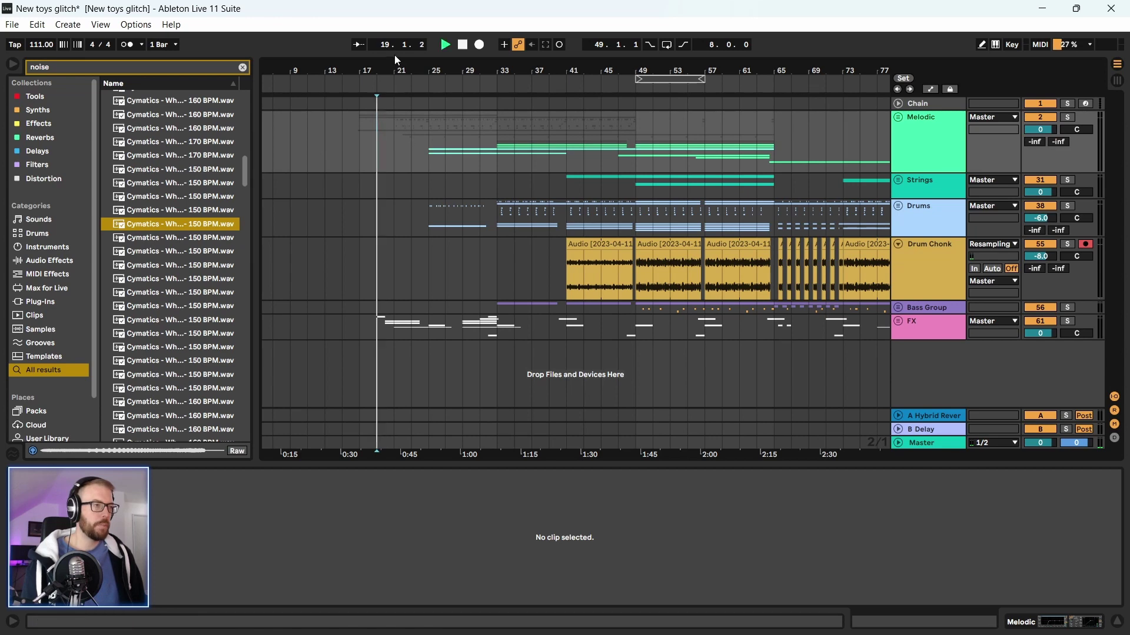
double_click(392, 69)
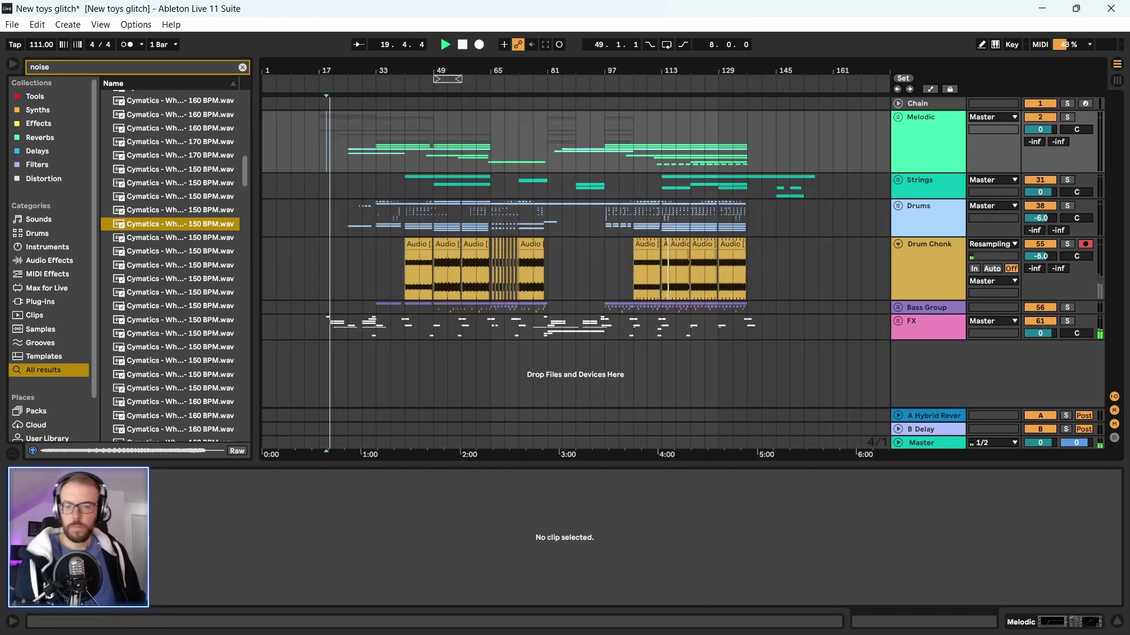
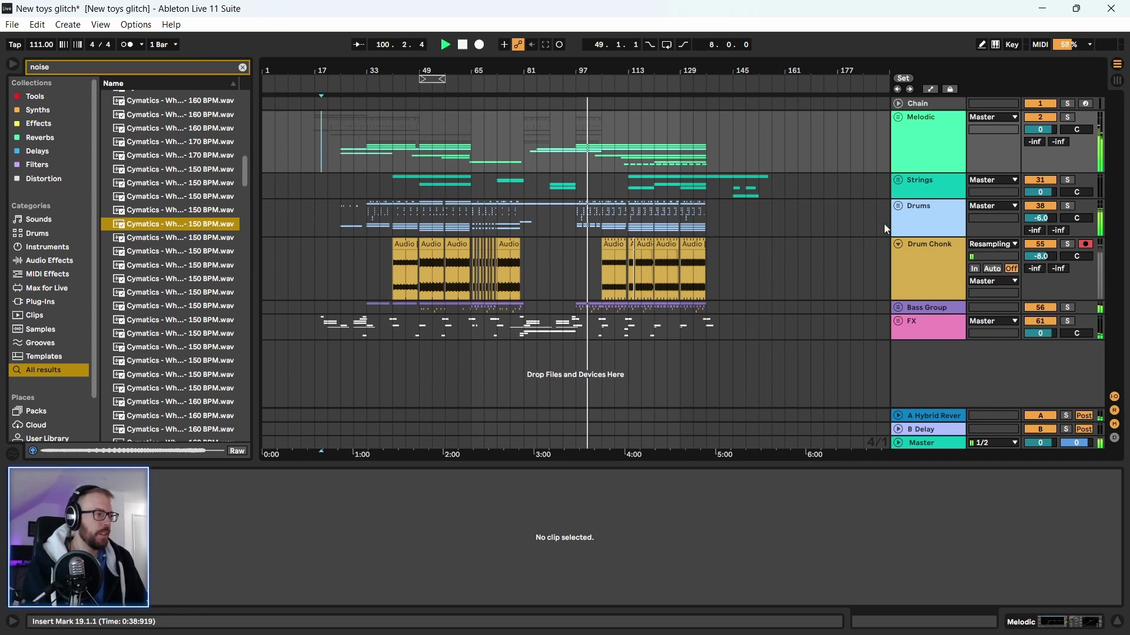
left_click(934, 214)
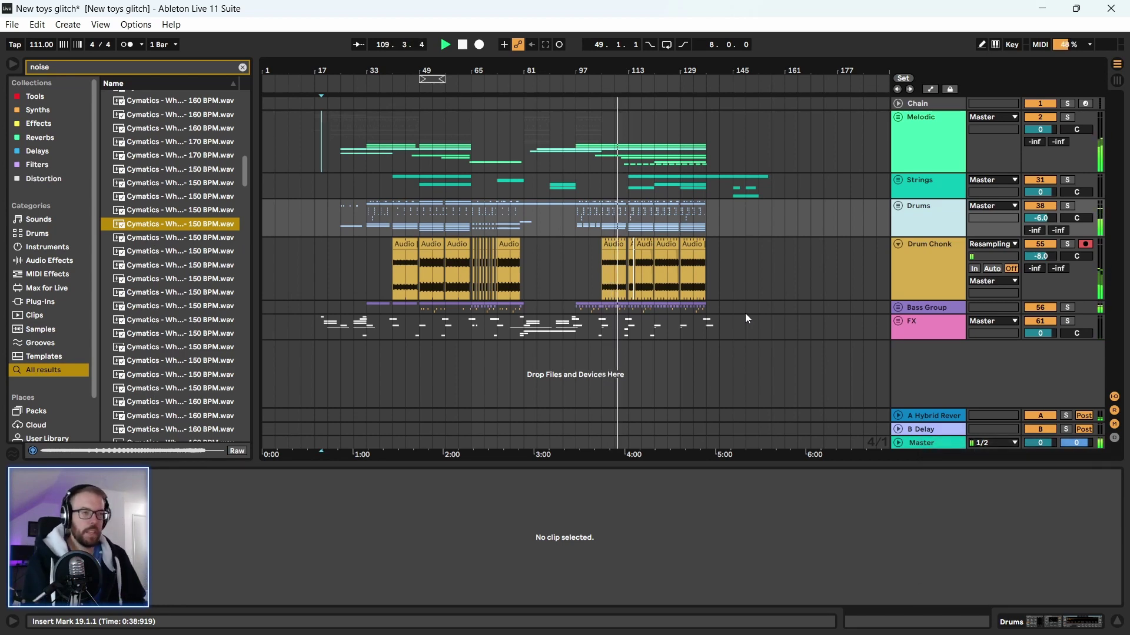
Clear the "noise" search from the browser and keep listening with the insert mark placed at 153.1.1
left_click(243, 67)
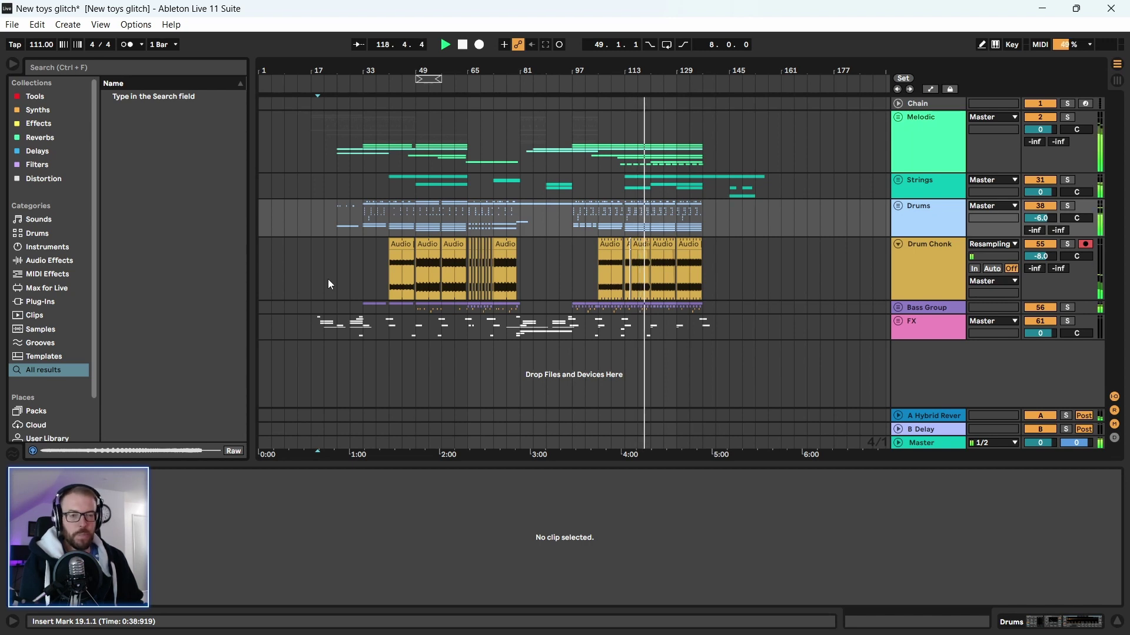
left_click(755, 272)
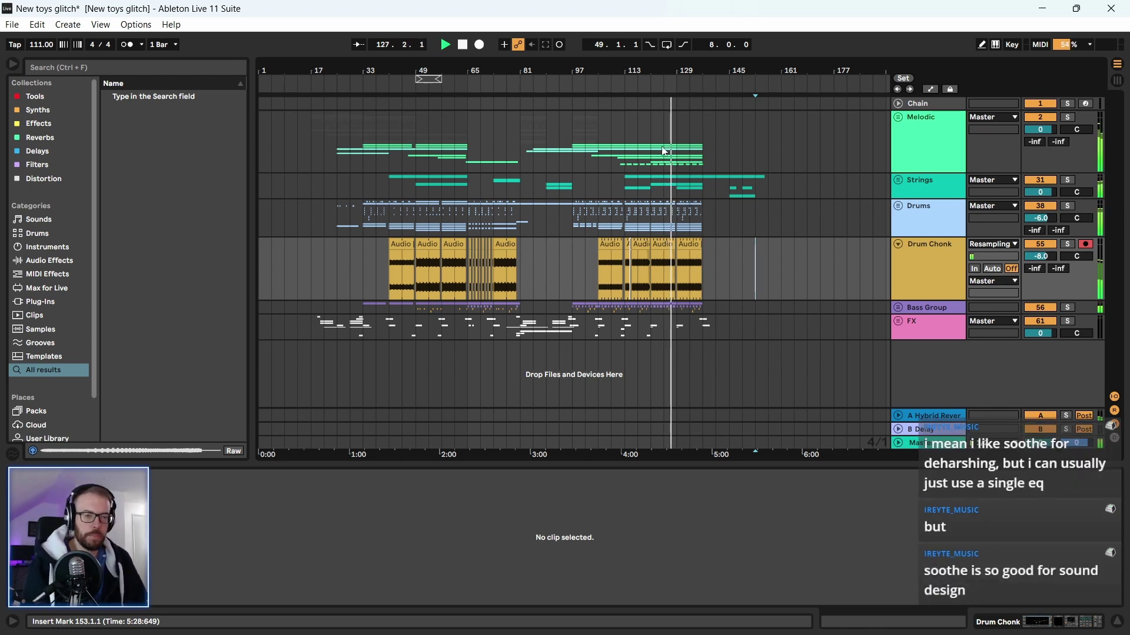
left_click(567, 70)
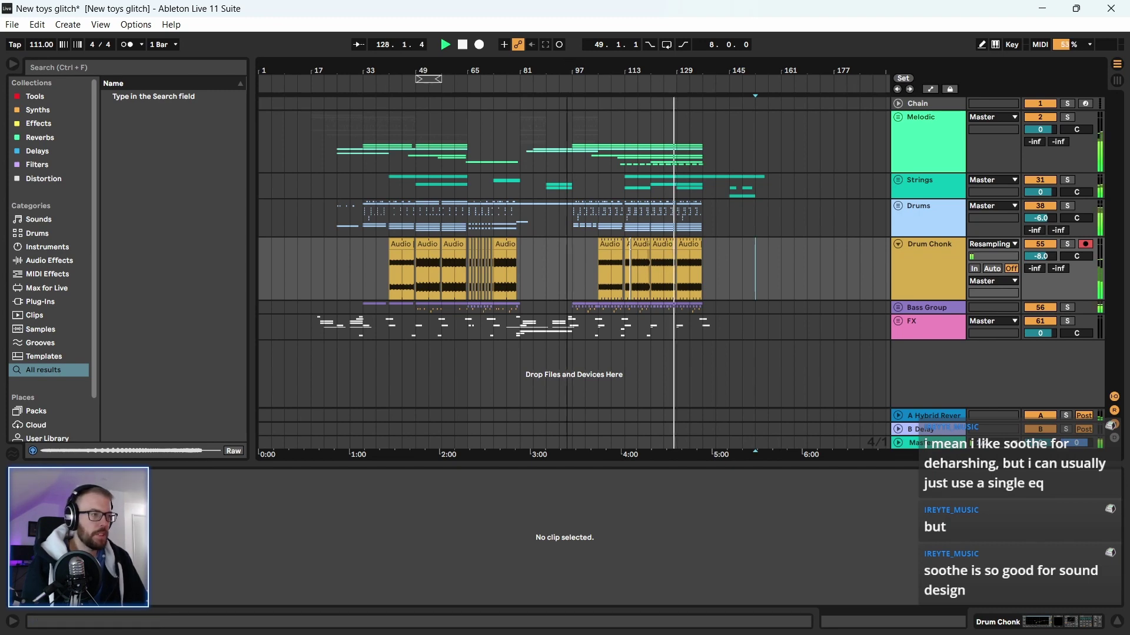
left_click_drag(566, 70, 569, 67)
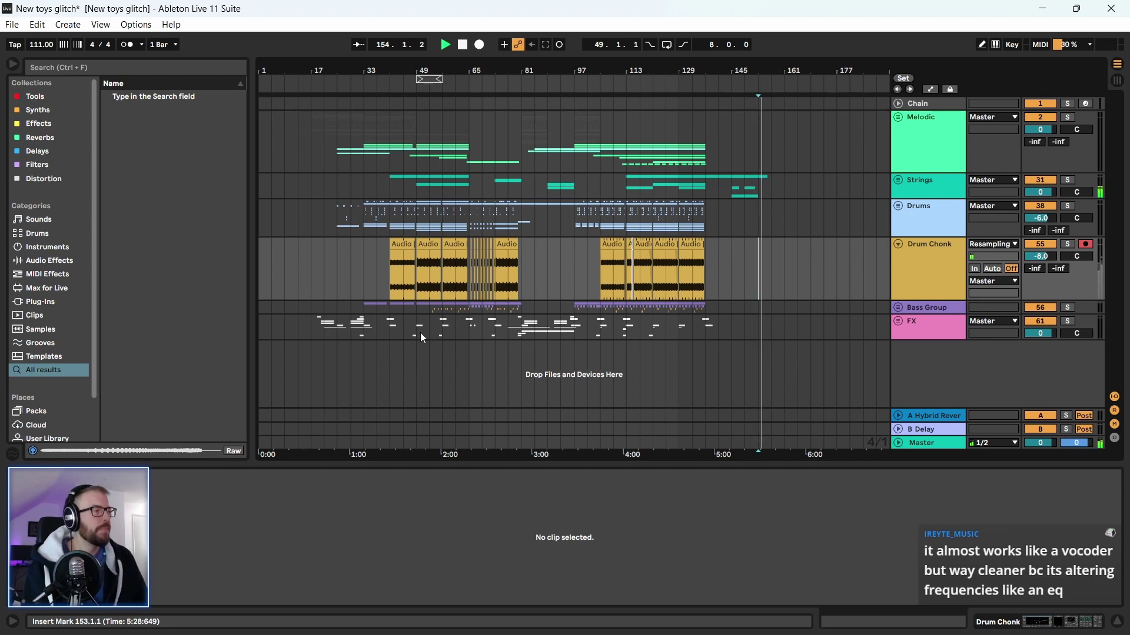
Set the playback start to 25.1.1 on the Drum Chonk track and save the Live set
left_click_drag(321, 277, 392, 277)
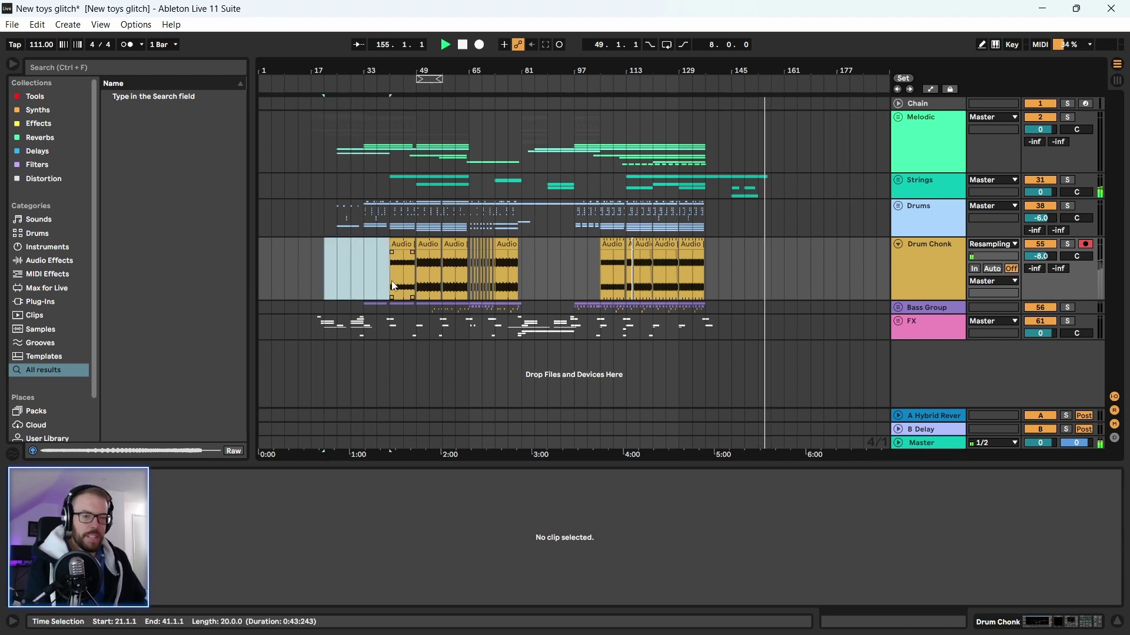
left_click_drag(322, 281, 775, 282)
left_click(337, 268)
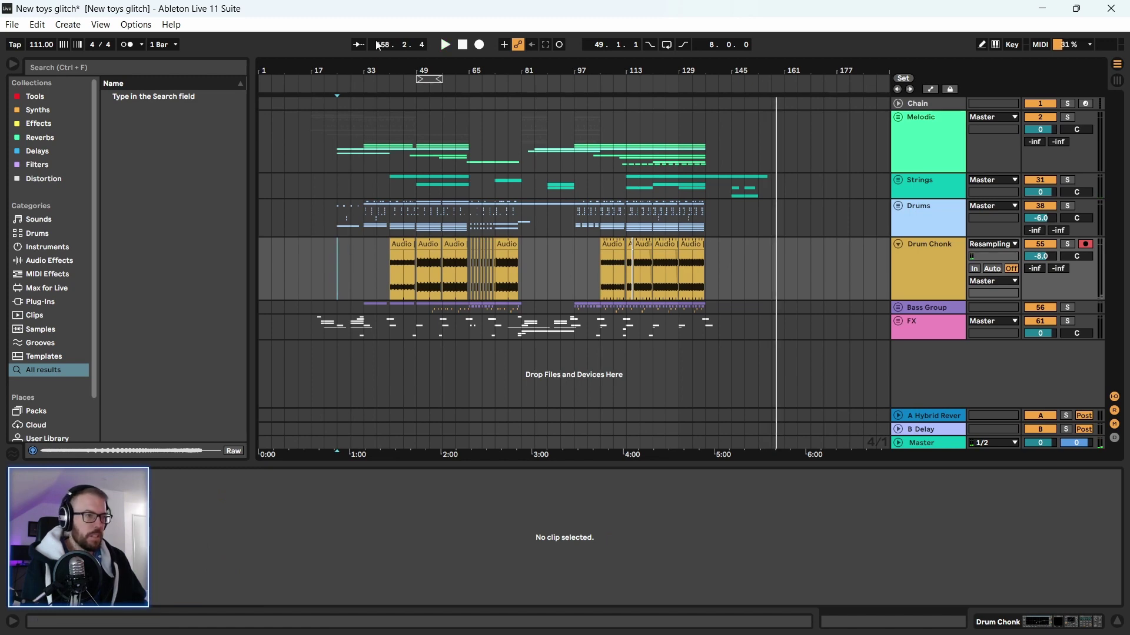
mouse_move(370, 68)
left_mouse_down()
mouse_move(369, 79)
mouse_move(369, 68)
left_mouse_up()
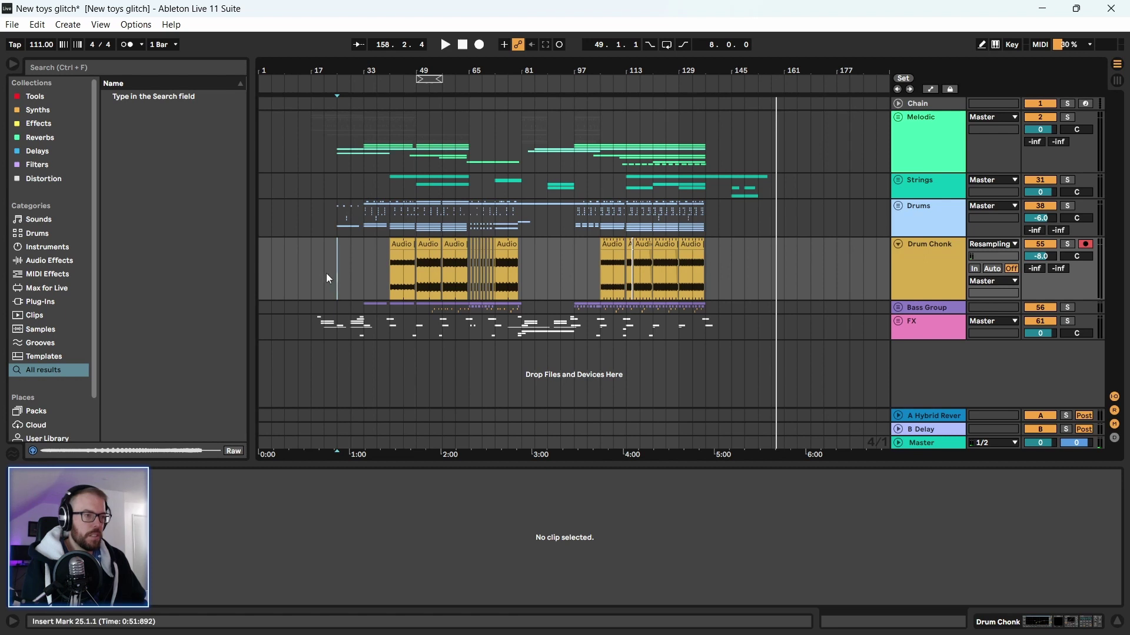
key("space")
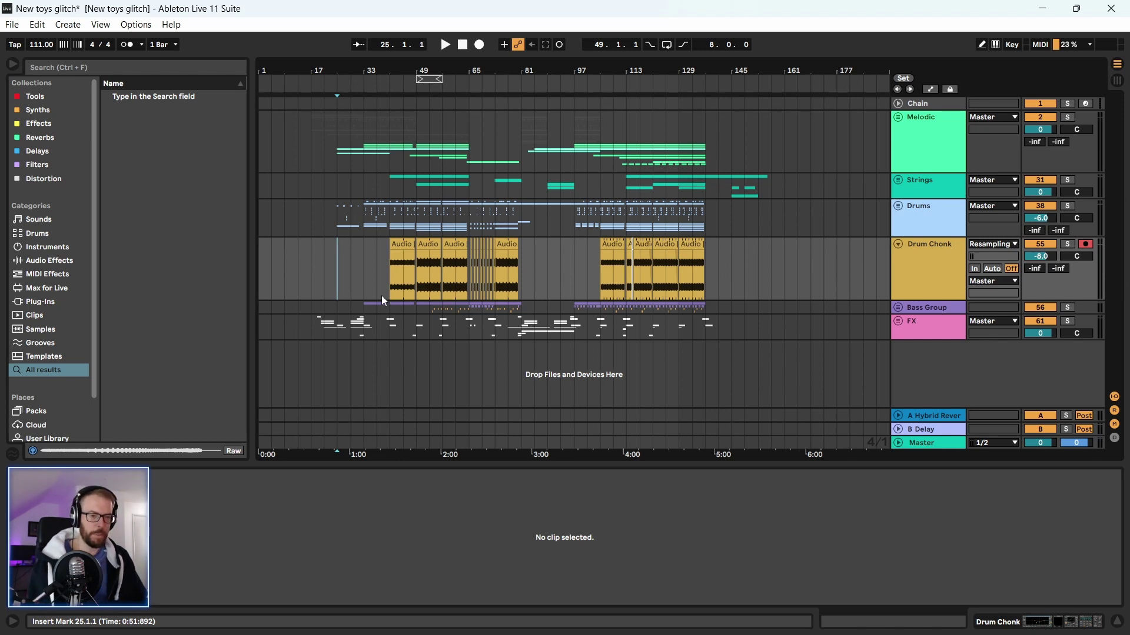
key("ctrl+s")
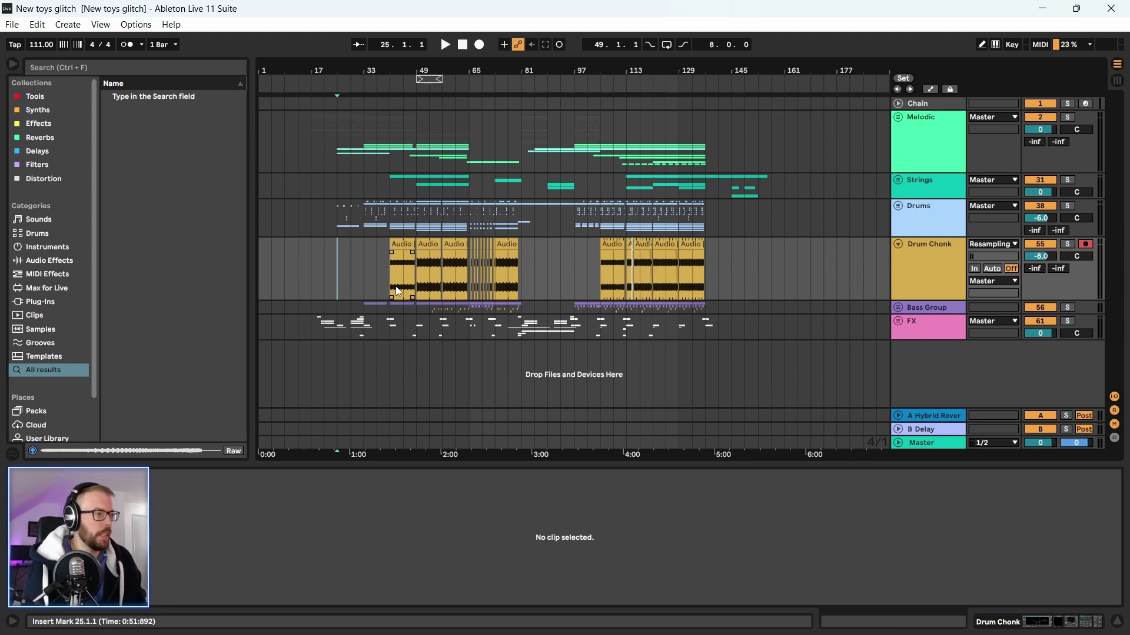
left_click(923, 185)
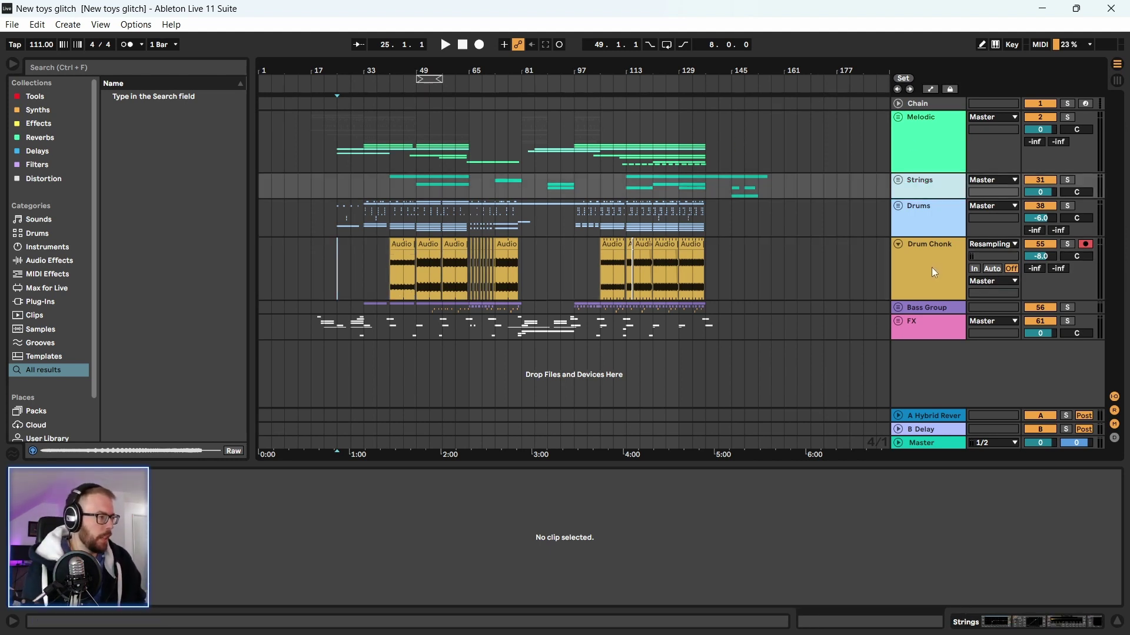
left_click(930, 267)
left_click(934, 333)
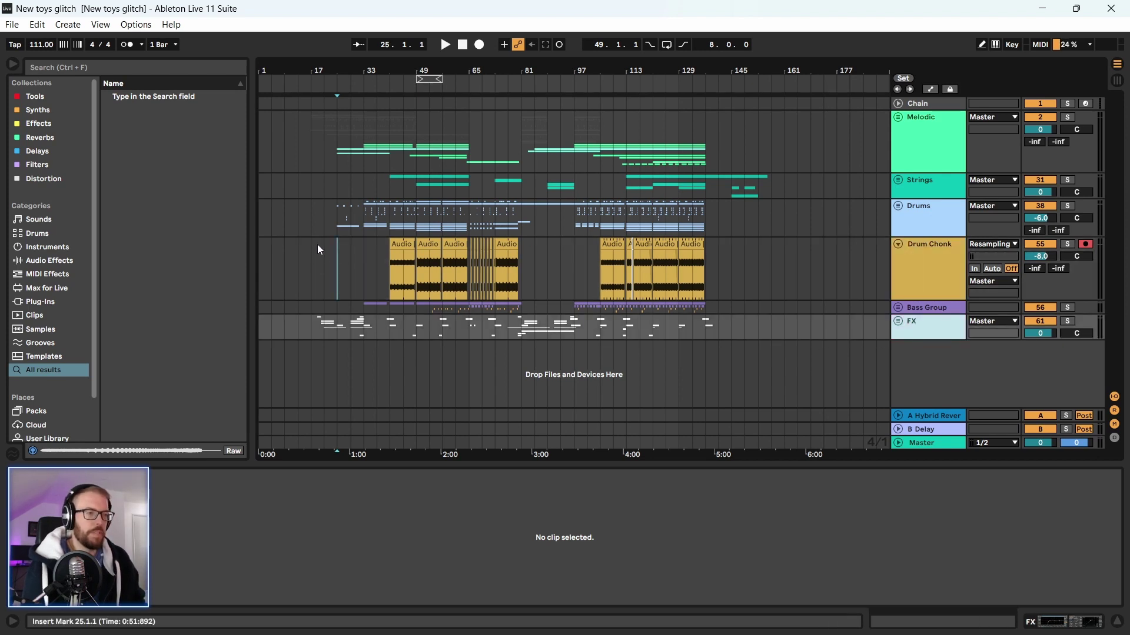
left_click(324, 263)
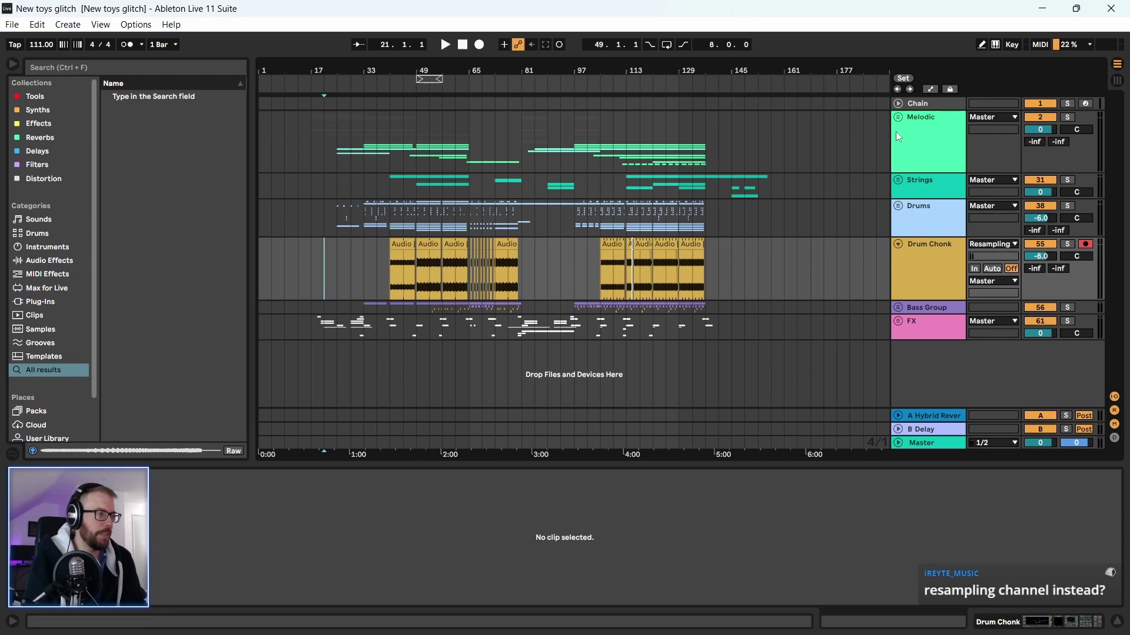
Unfold the Melodic group and its active Gate Melody subgroup to show the two Gate Seq tracks
key("Right")
scroll(821, 285, "down", 2)
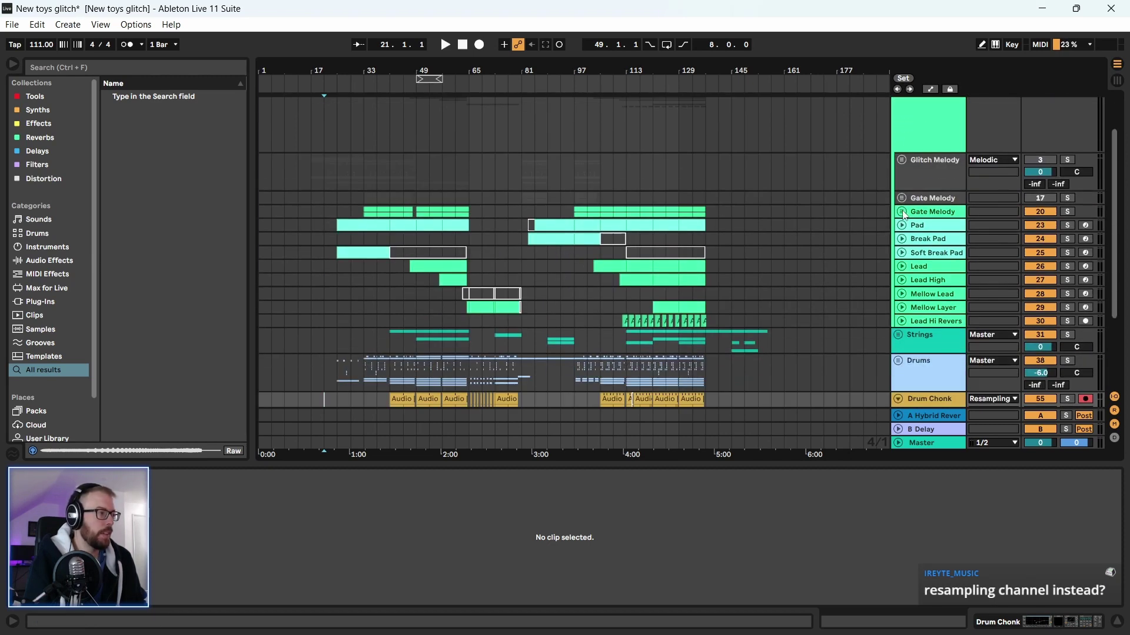
left_click(902, 212)
scroll(456, 220, "down", 2)
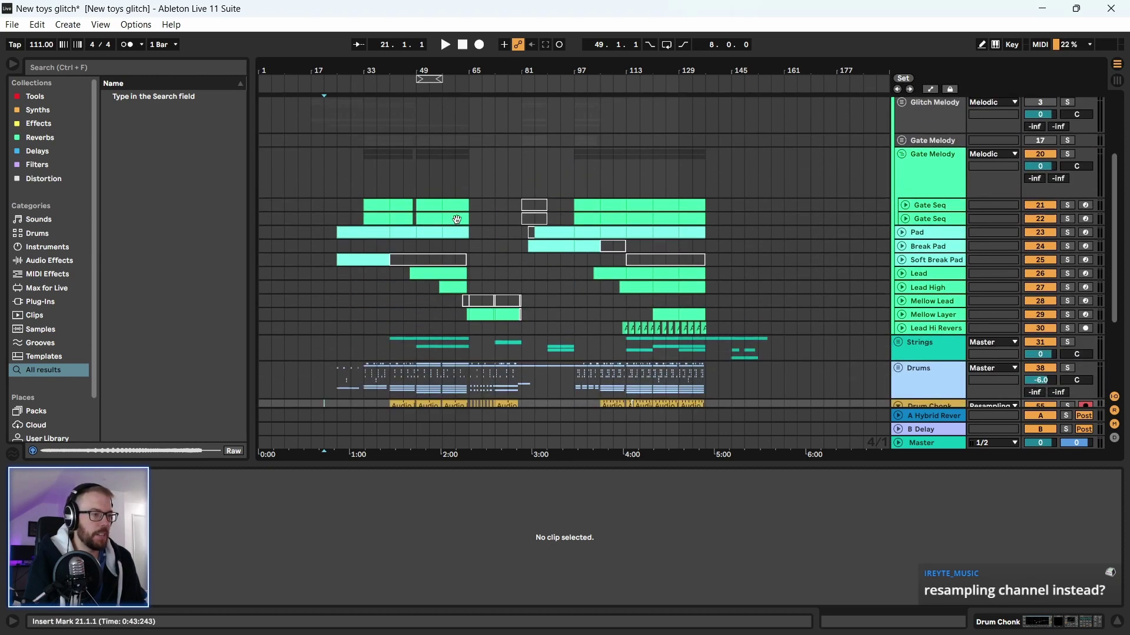
left_click(900, 234)
left_click(902, 233)
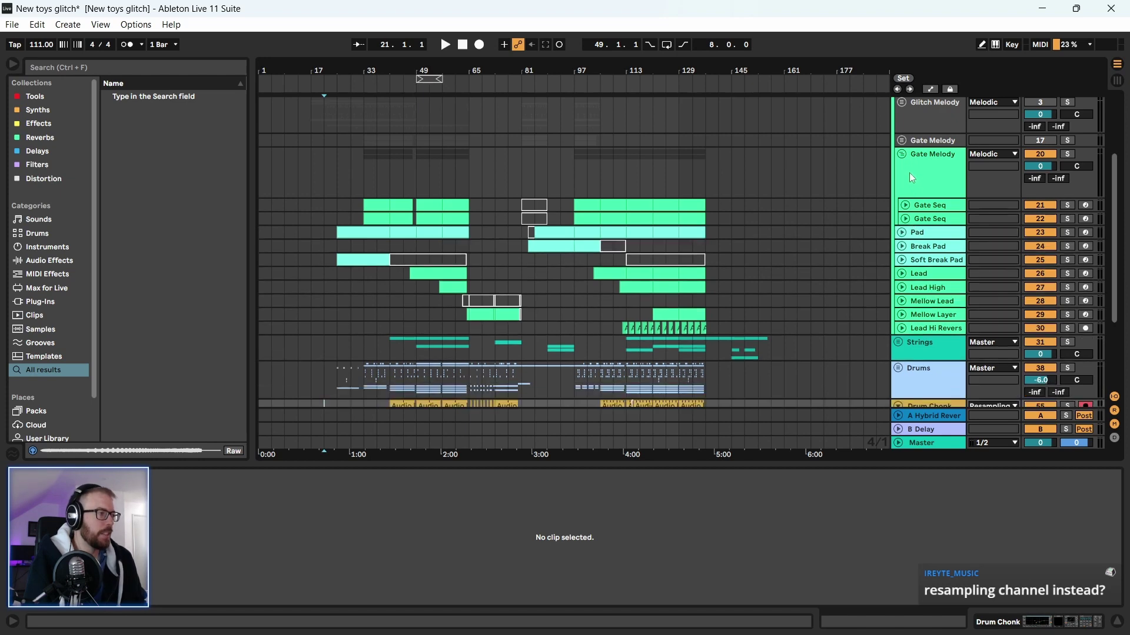
left_click(902, 154)
scroll(902, 371, "down", 2)
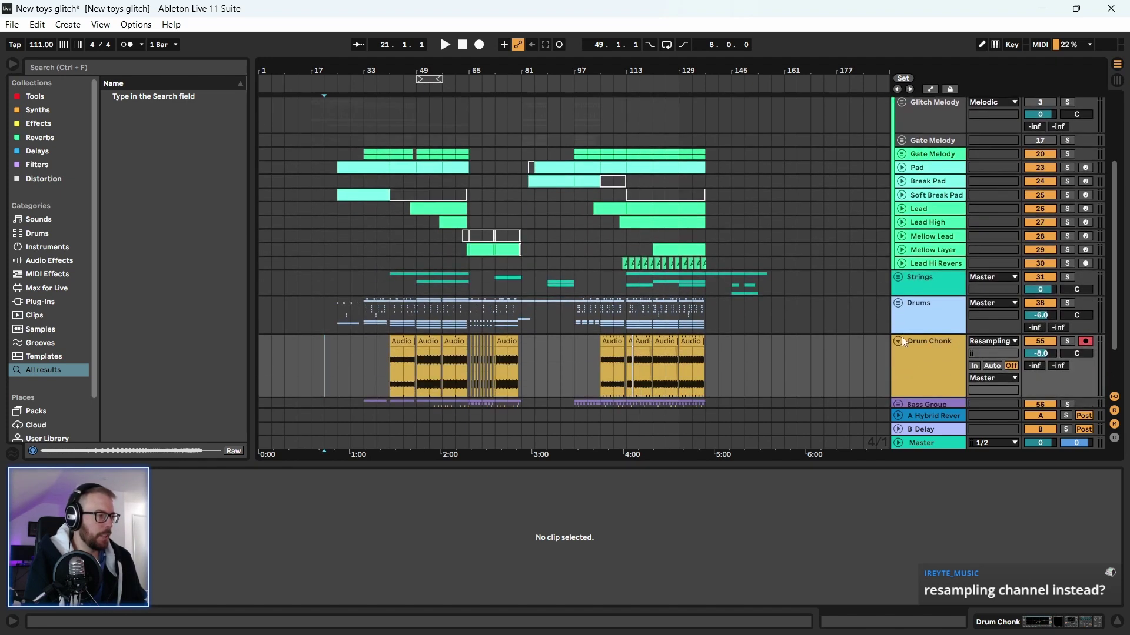
scroll(898, 331, "up", 3)
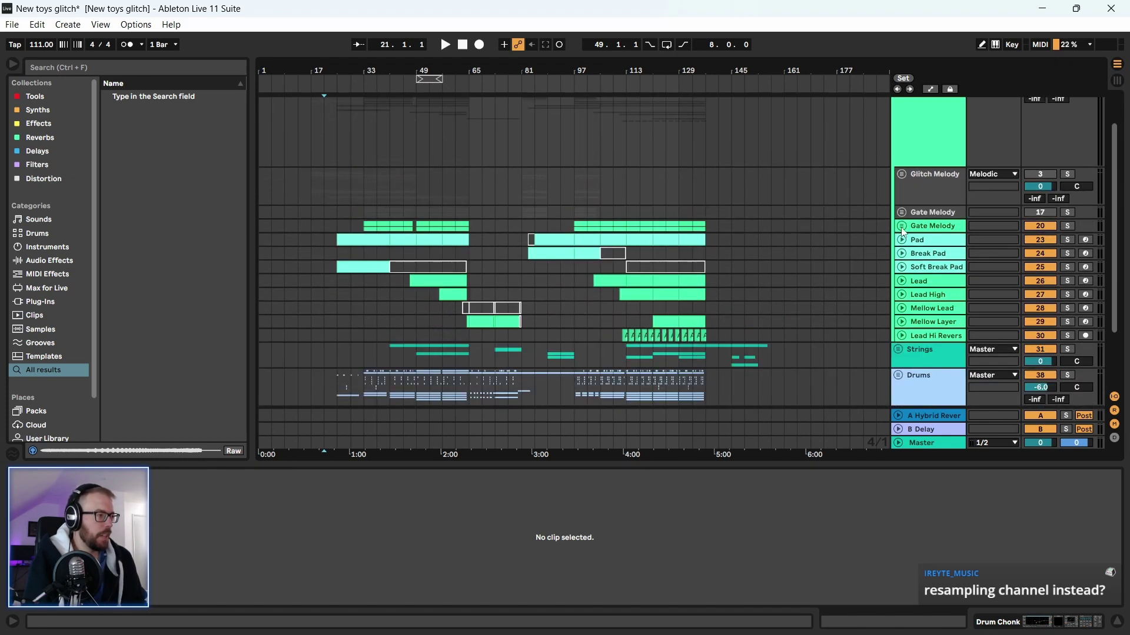
left_click(902, 226)
scroll(924, 201, "down", 2)
Insert an audio track below the active Gate Melody group, name it Gate Resamp and set its audio input to Resampling
left_click(933, 183)
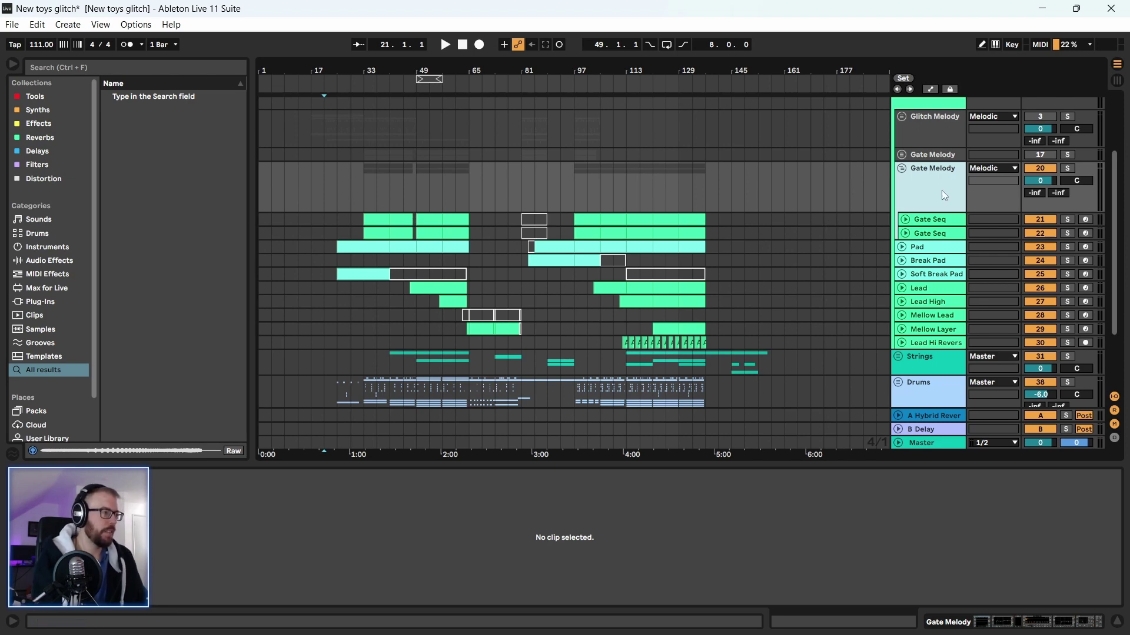
key("ctrl+t")
left_click(921, 255)
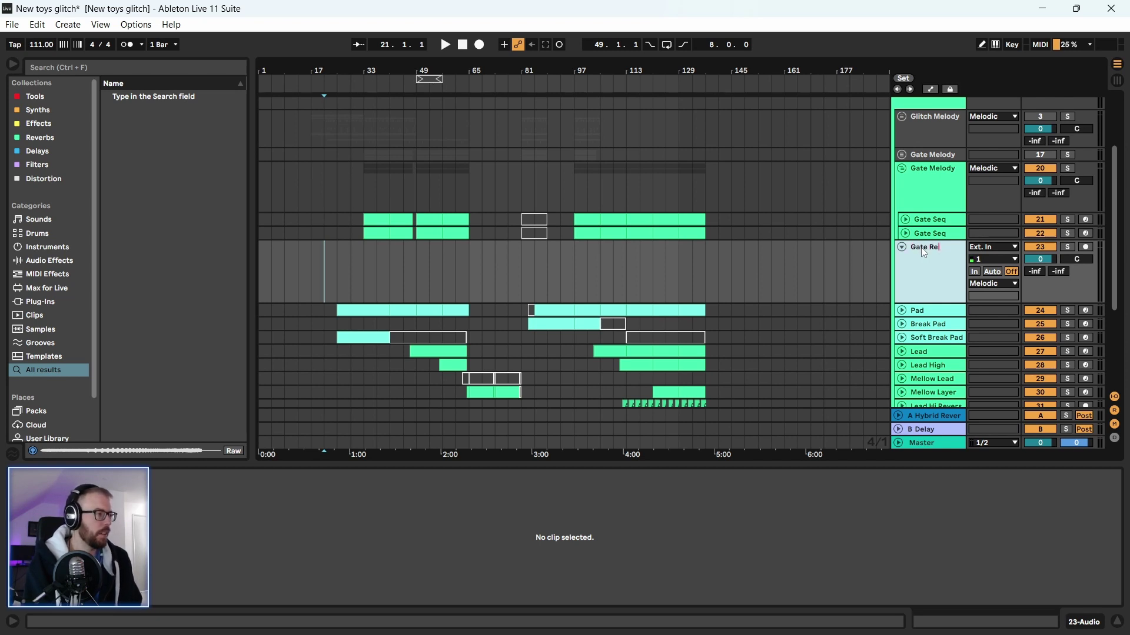
type("p")
key("Return")
left_click(988, 247)
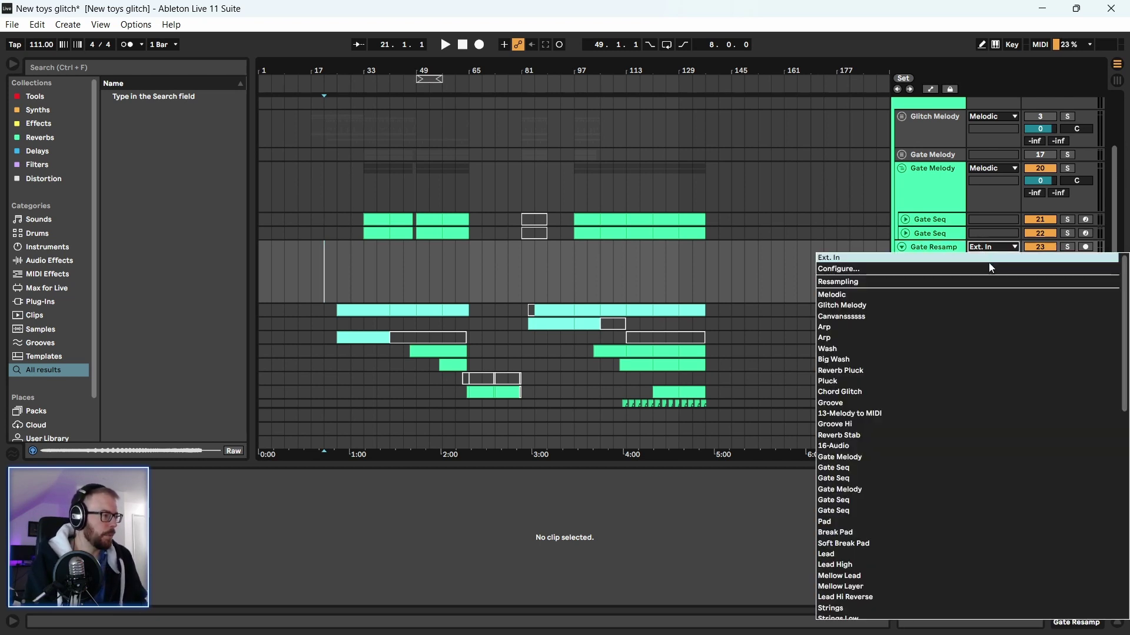
left_click(1032, 281)
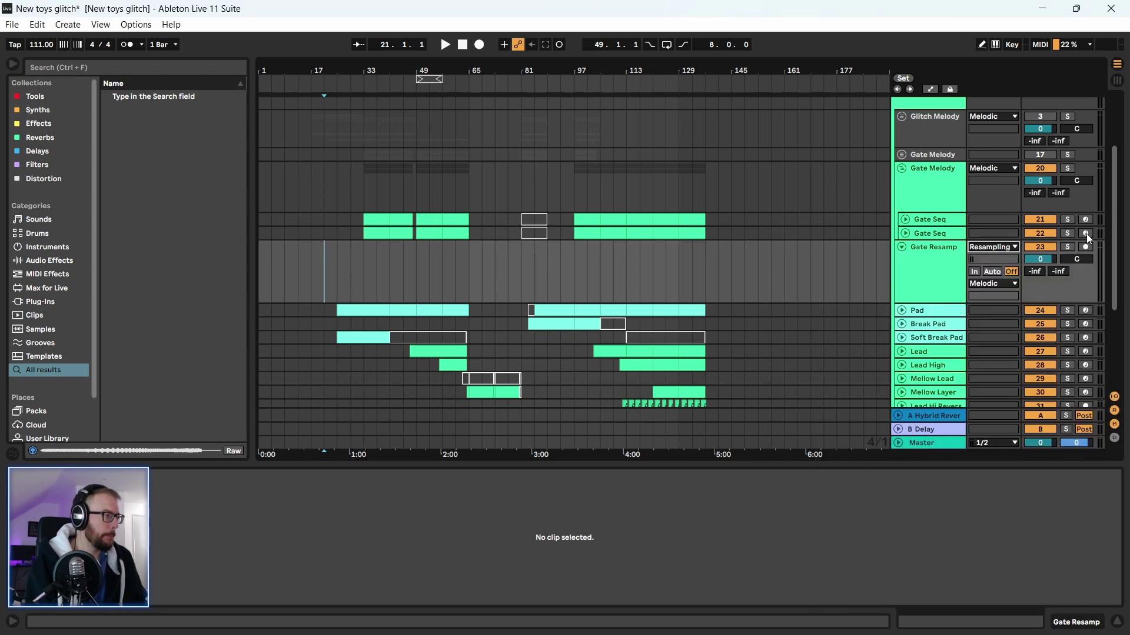
Solo the second Gate Seq track and start recording onto the armed Gate Resamp track from bar 33
left_click(1068, 234)
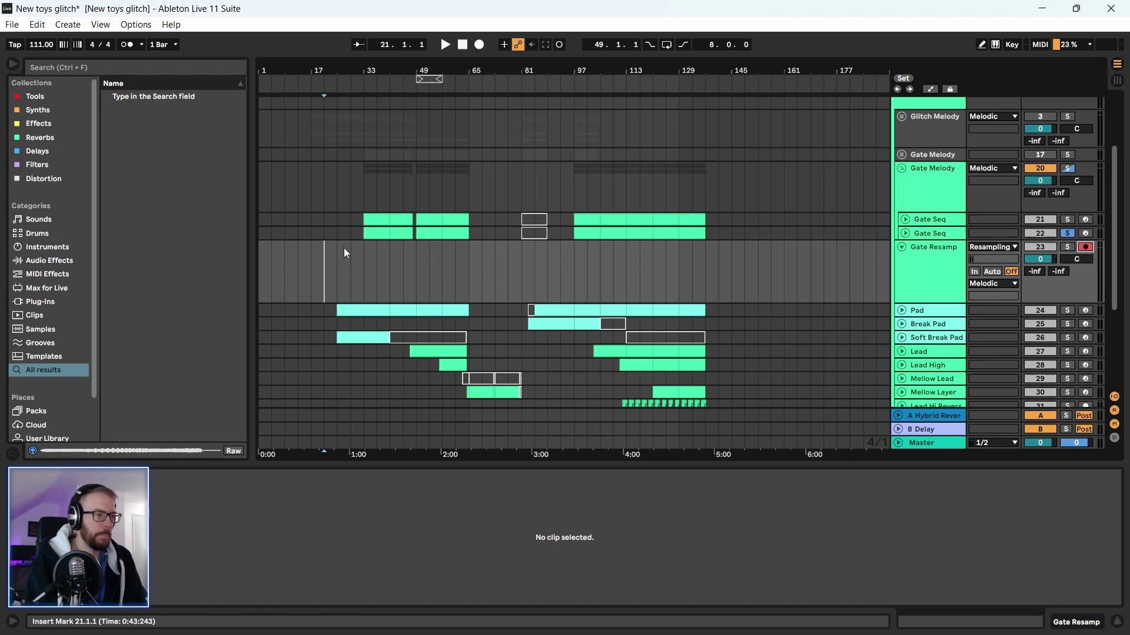
left_click(365, 270)
left_click(479, 44)
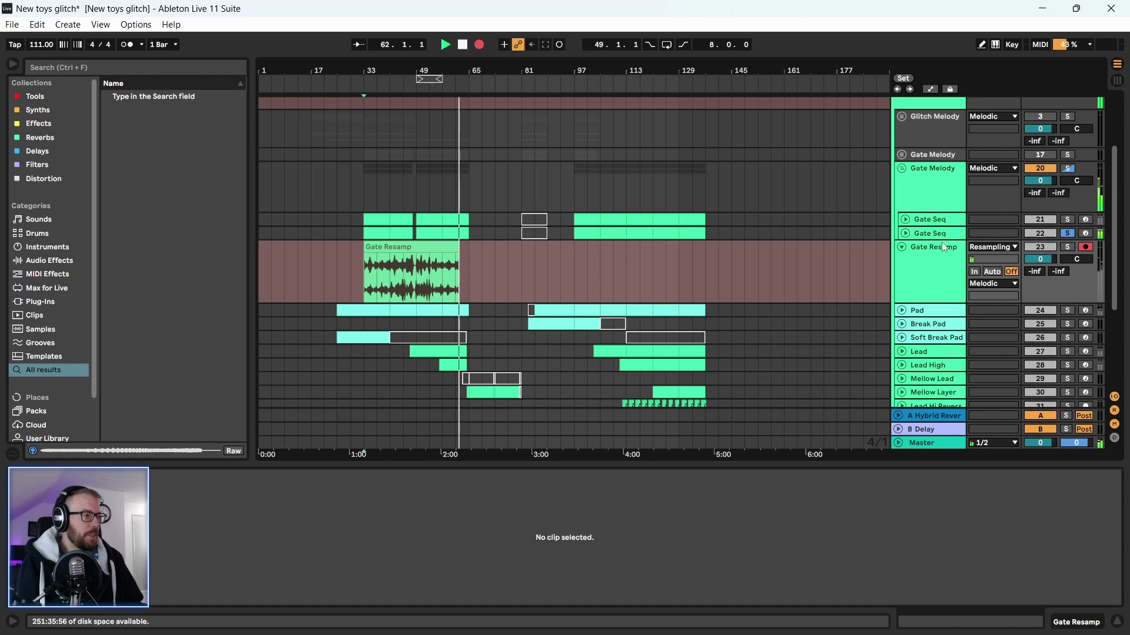
Open the Gatelab plug-in on the Gate Melody group, watch its changing stereo step patterns, and close it
left_click(940, 194)
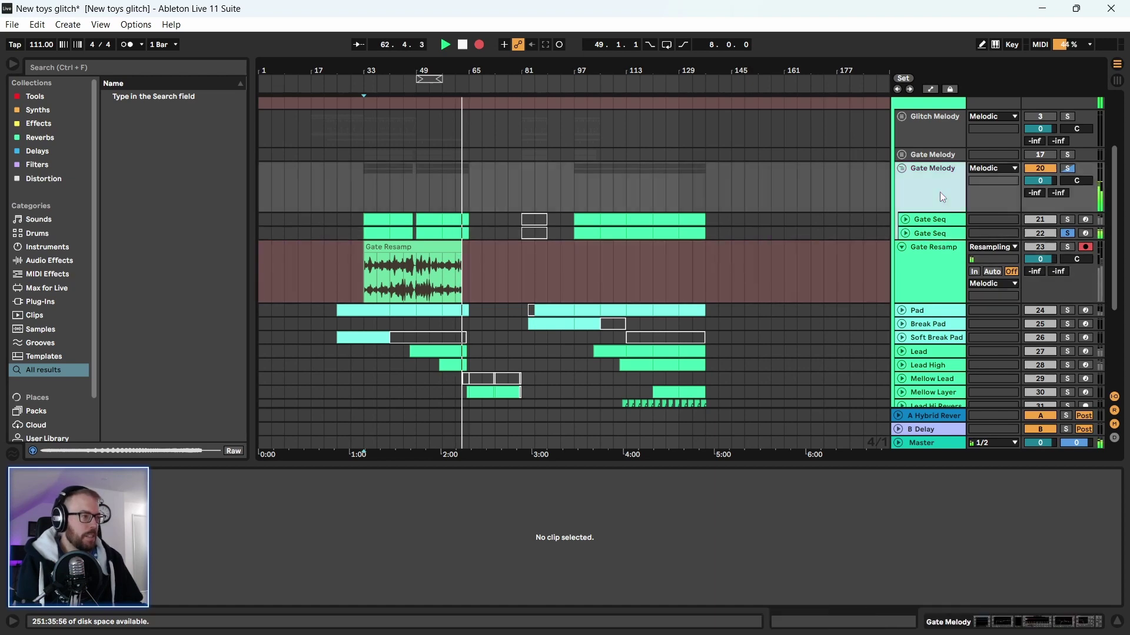
left_click(941, 192)
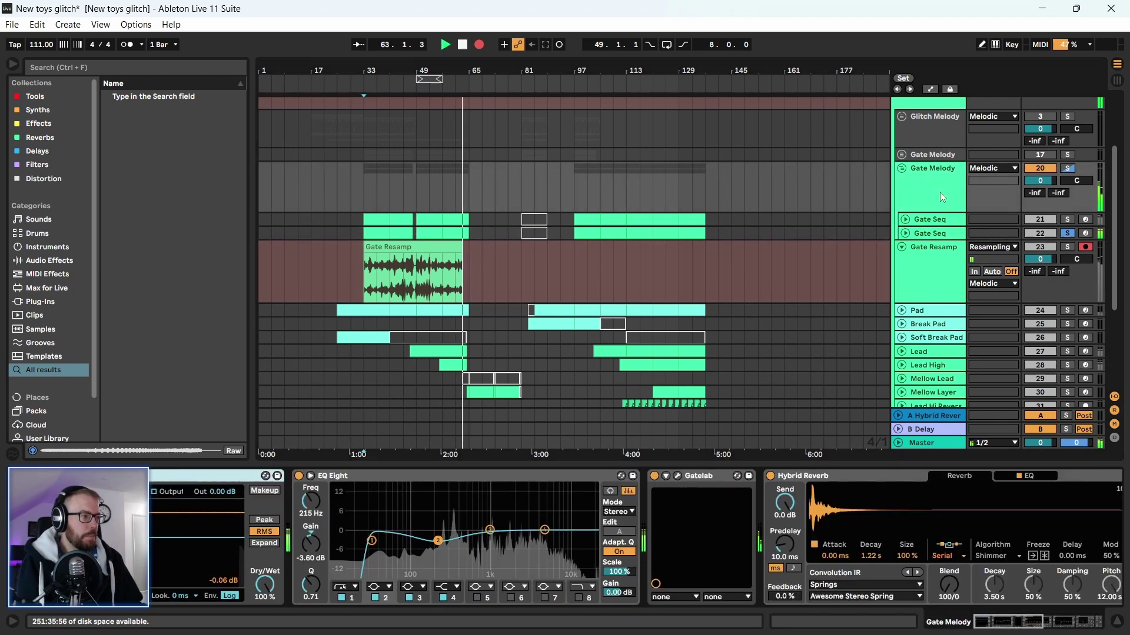
left_click(679, 475)
left_click_drag(428, 53, 412, 39)
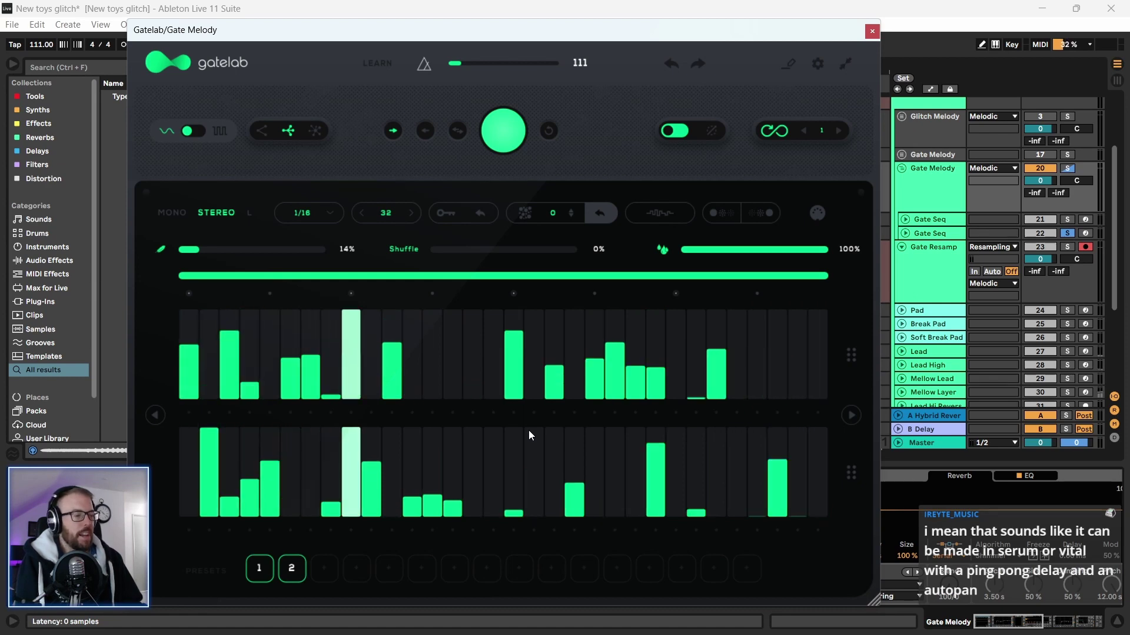
left_click_drag(534, 35, 545, 40)
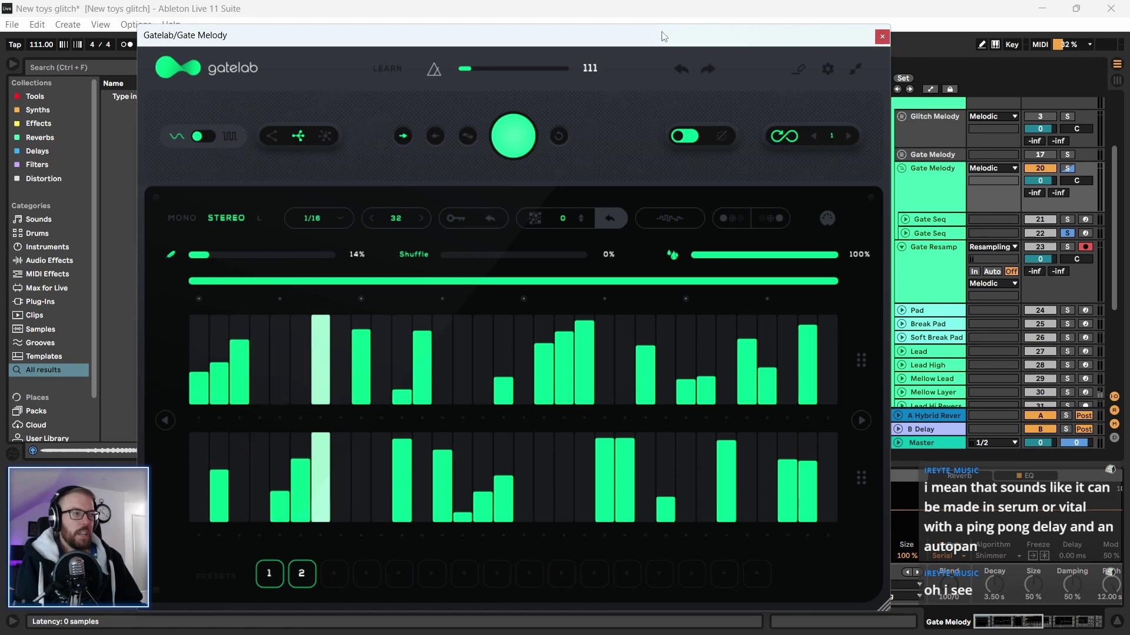
left_click(881, 36)
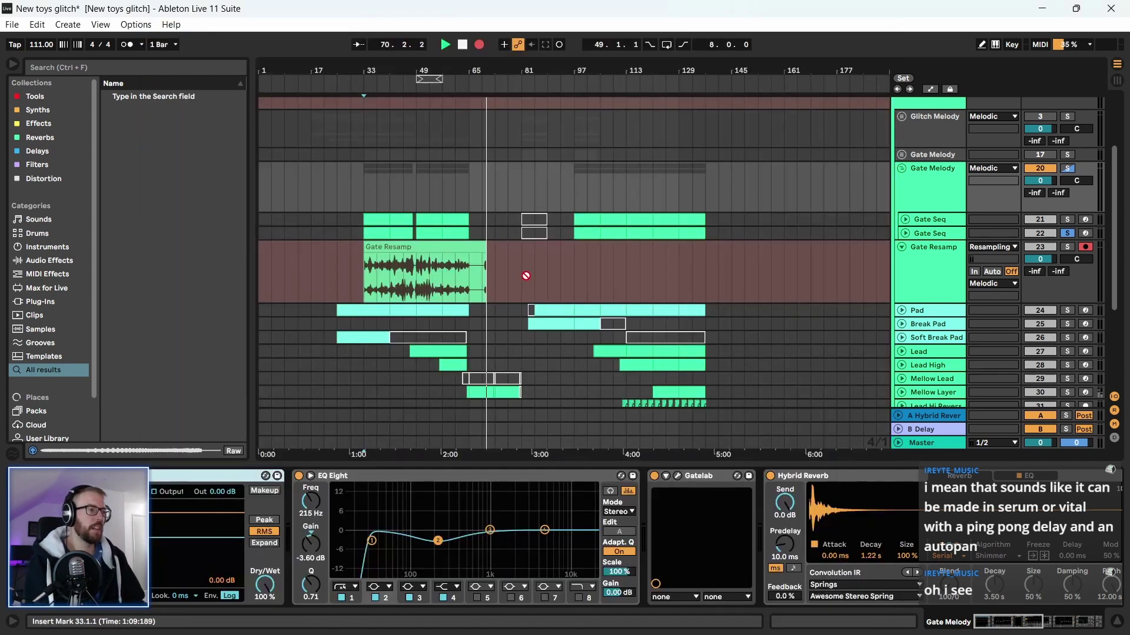
Stop the first recording pass and start recording a second pass onto Gate Resamp from bar 97
key("space")
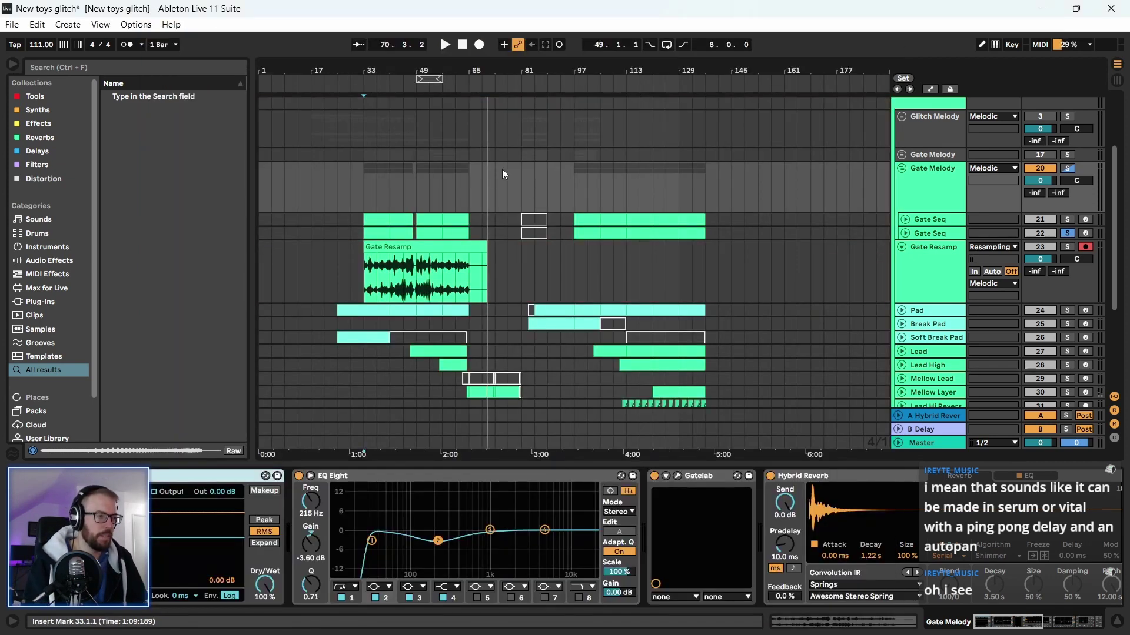
left_click(580, 267)
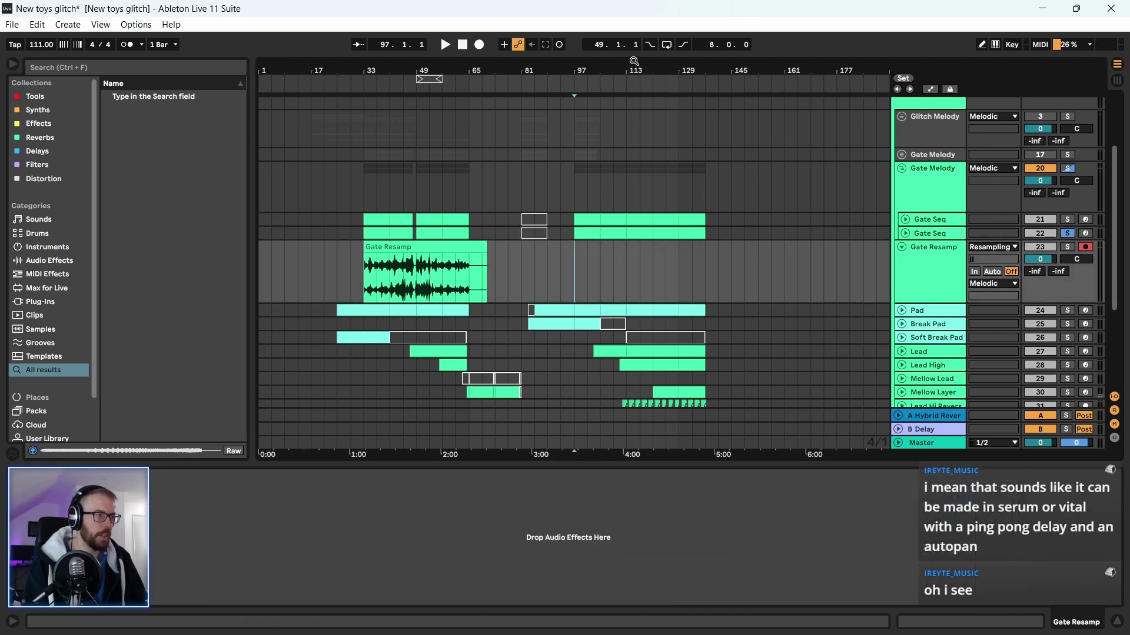
left_click_drag(634, 61, 619, 66)
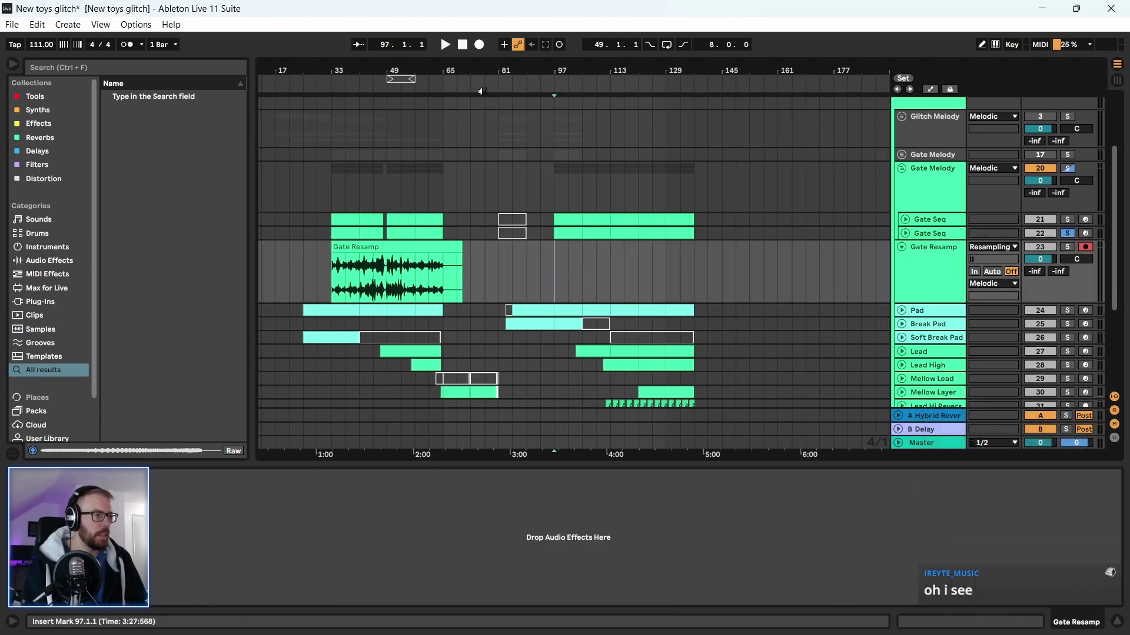
left_click(480, 46)
Reopen Gatelab during the second recording pass to examine its gate sequence and randomization controls, and close it again
left_click(953, 189)
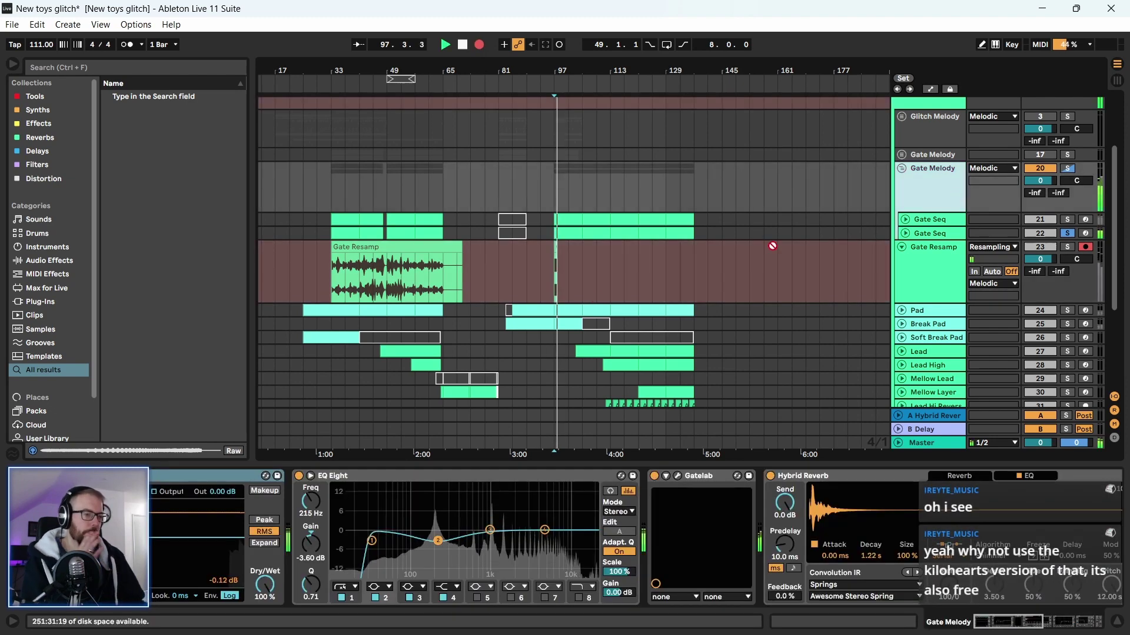
left_click(677, 476)
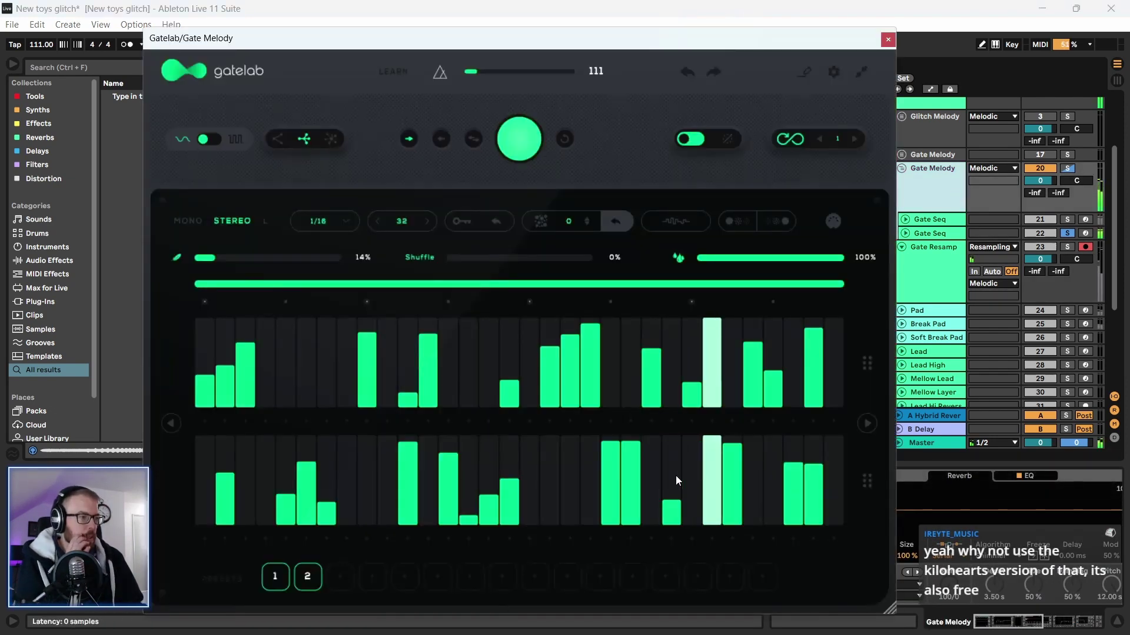
left_click_drag(534, 40, 517, 41)
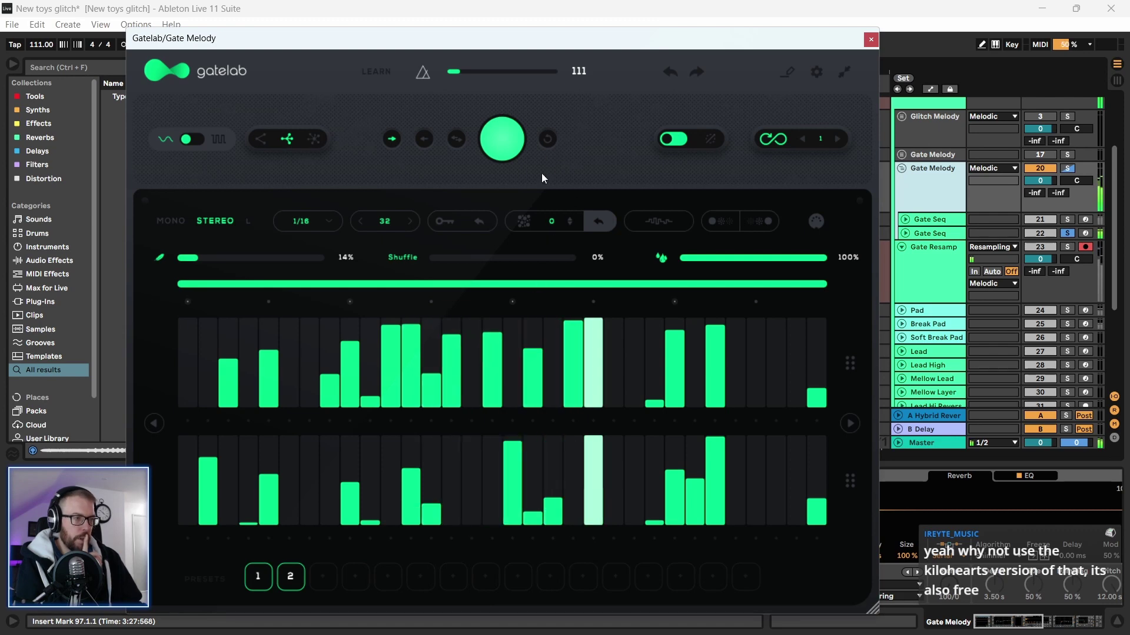
left_click(530, 223)
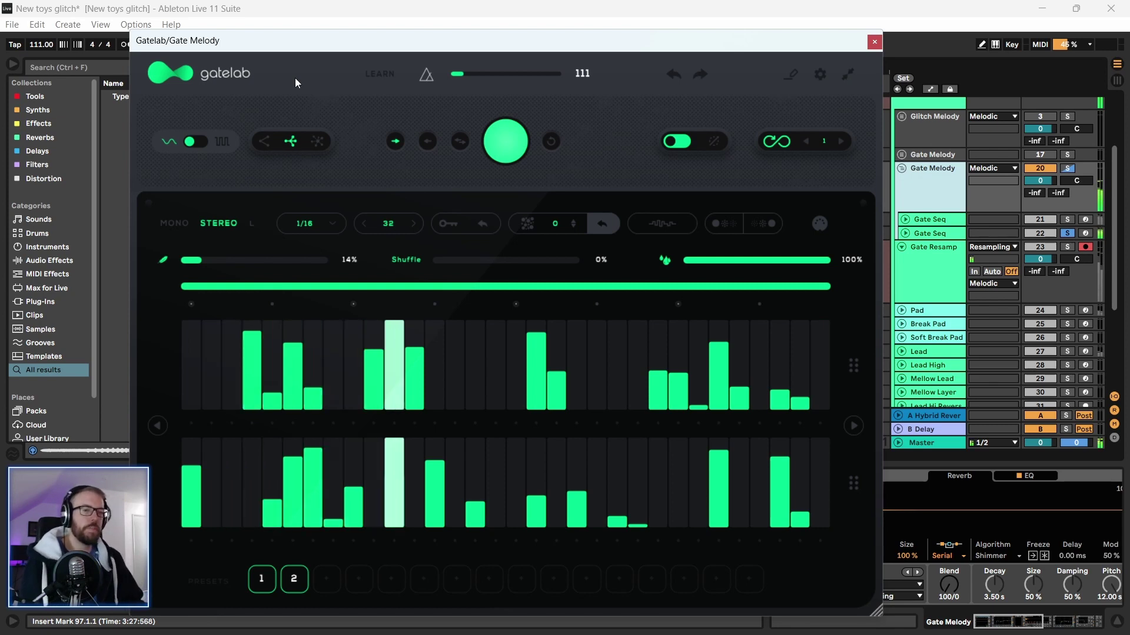
left_click_drag(264, 50, 270, 51)
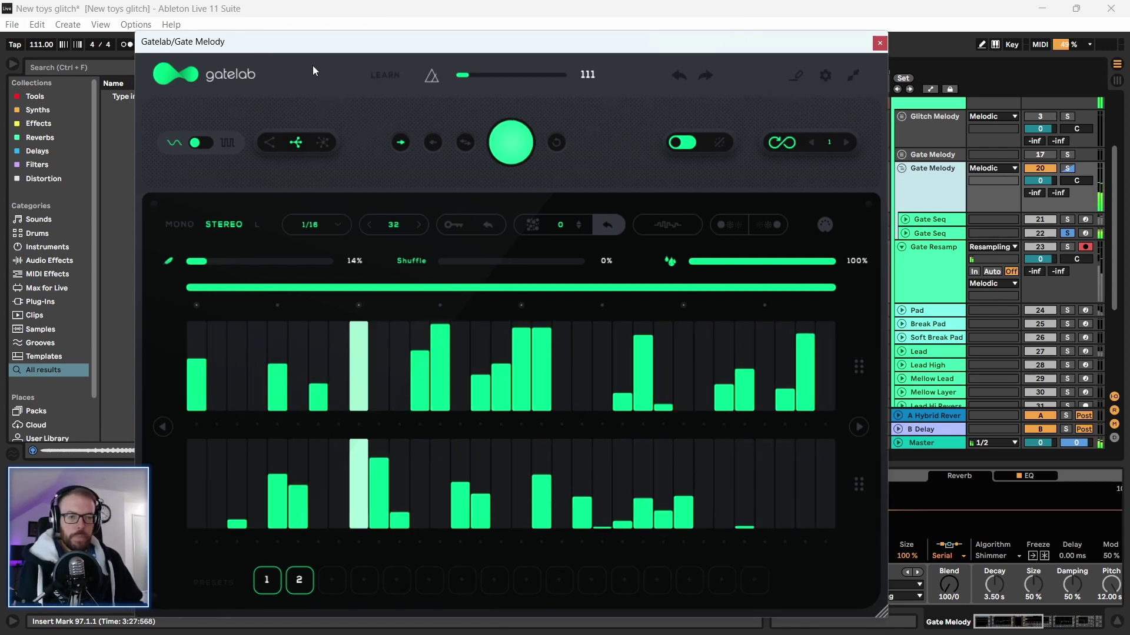
left_click_drag(314, 55, 373, 49)
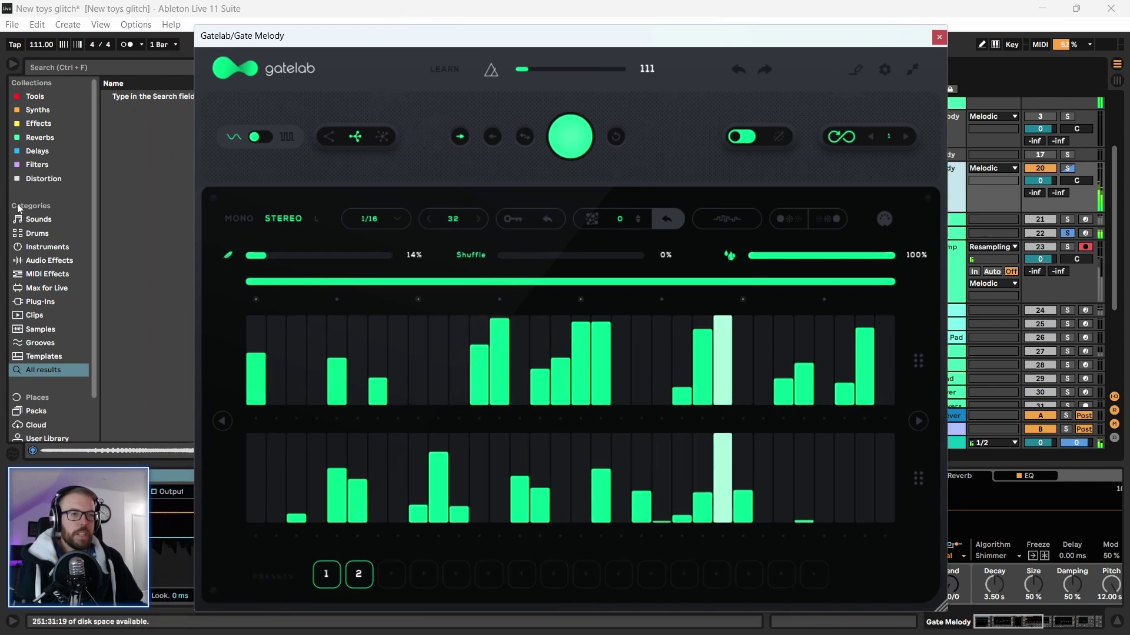
left_click(939, 37)
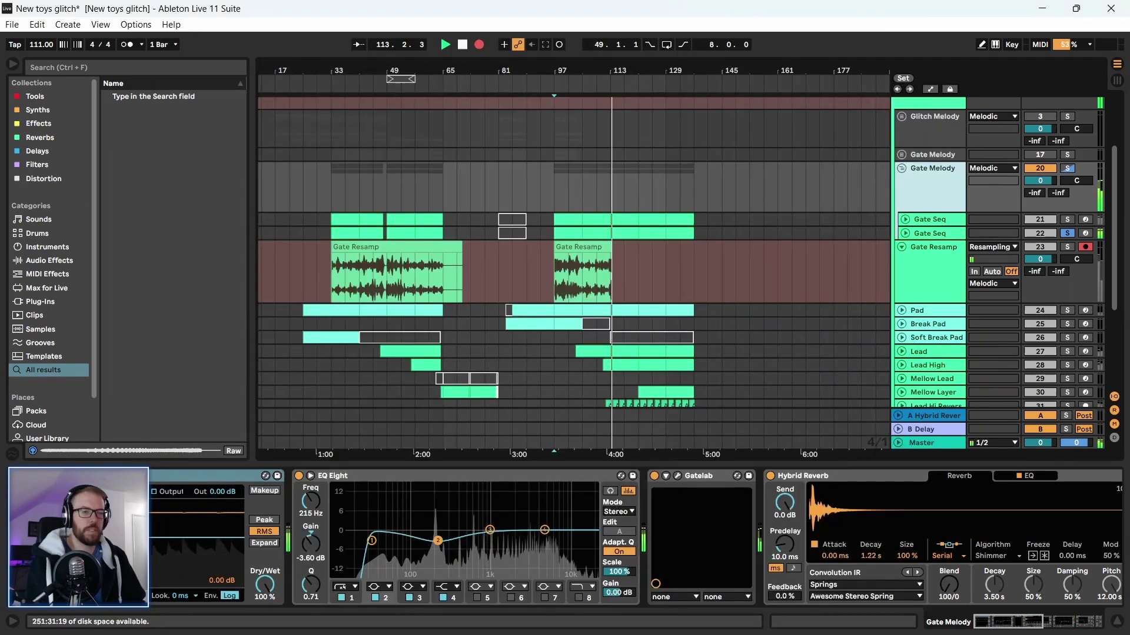
Search the browser for "khs" and look through the Kilohearts plug-ins for a gate effect
left_click(67, 69)
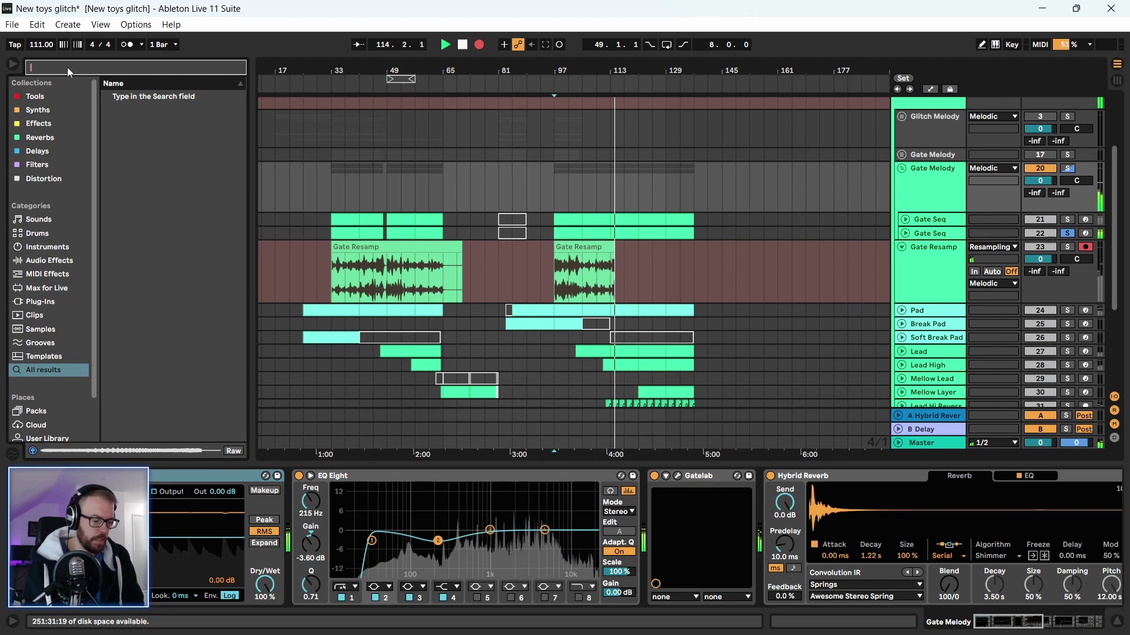
type("khs")
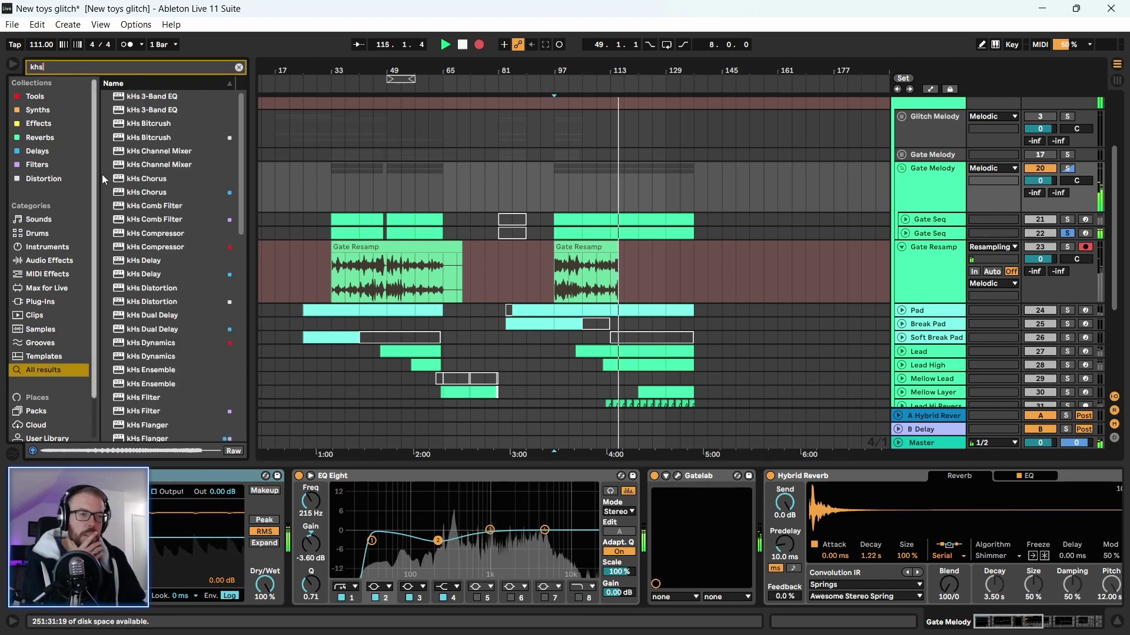
left_click_drag(241, 145, 238, 248)
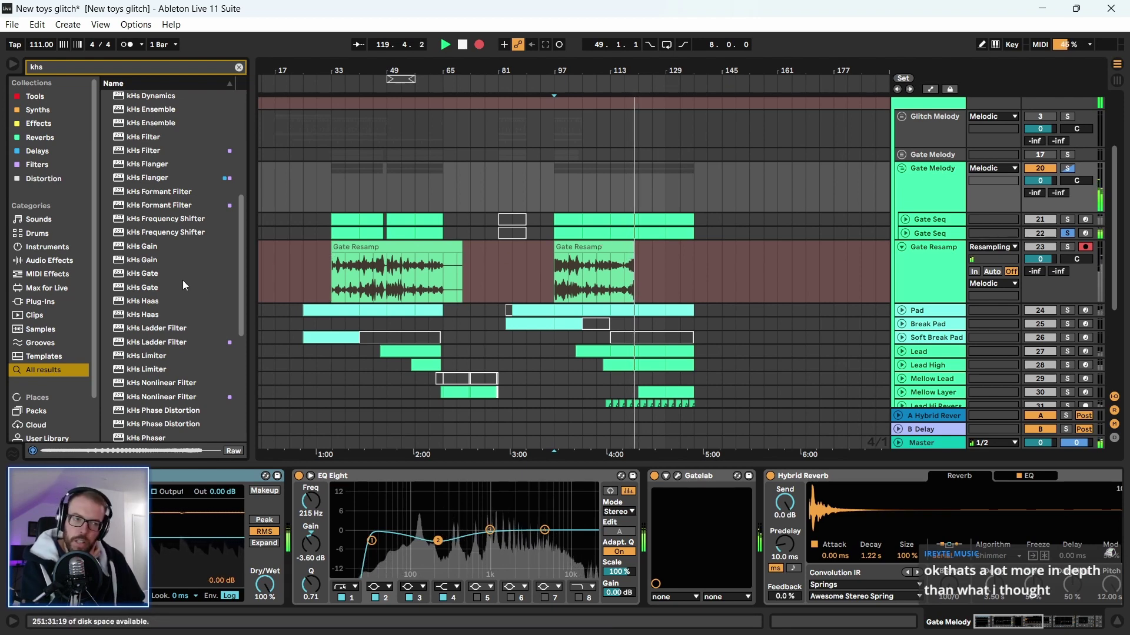
left_click(147, 275)
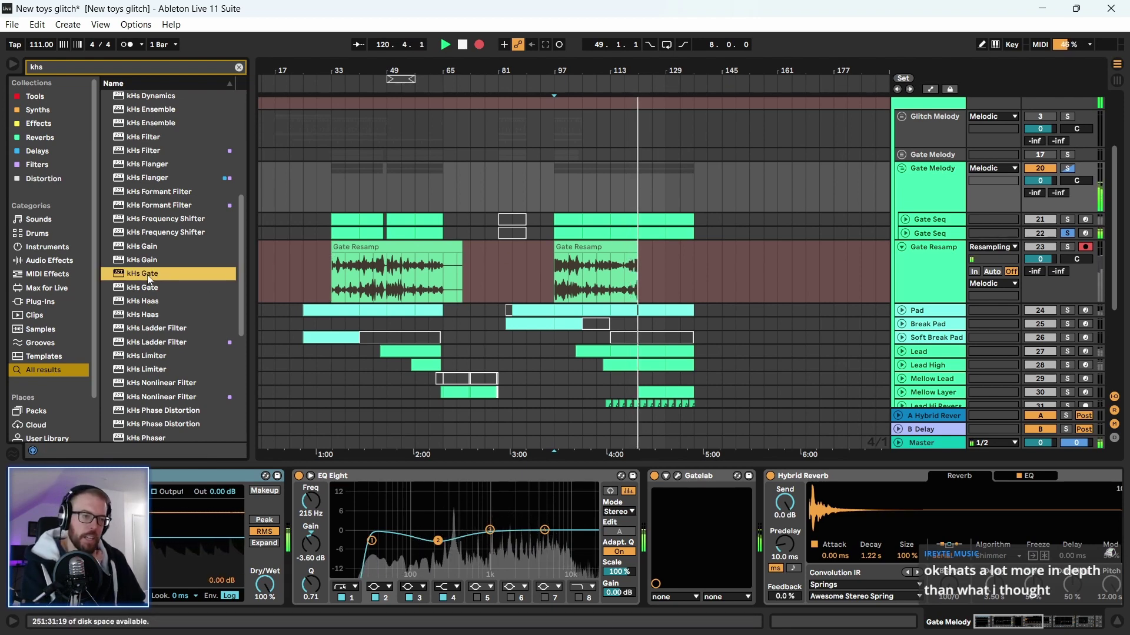
scroll(147, 279, "down", 3)
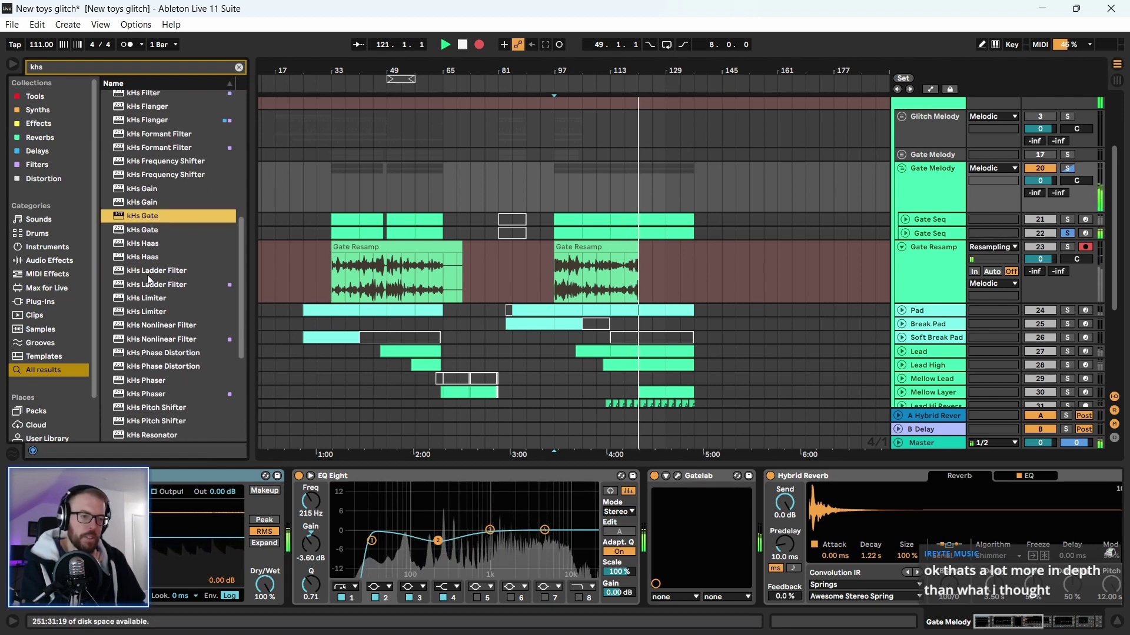
Search the browser for "gate" across all content and look through the list for a gate effect
left_click(63, 66)
type("gate")
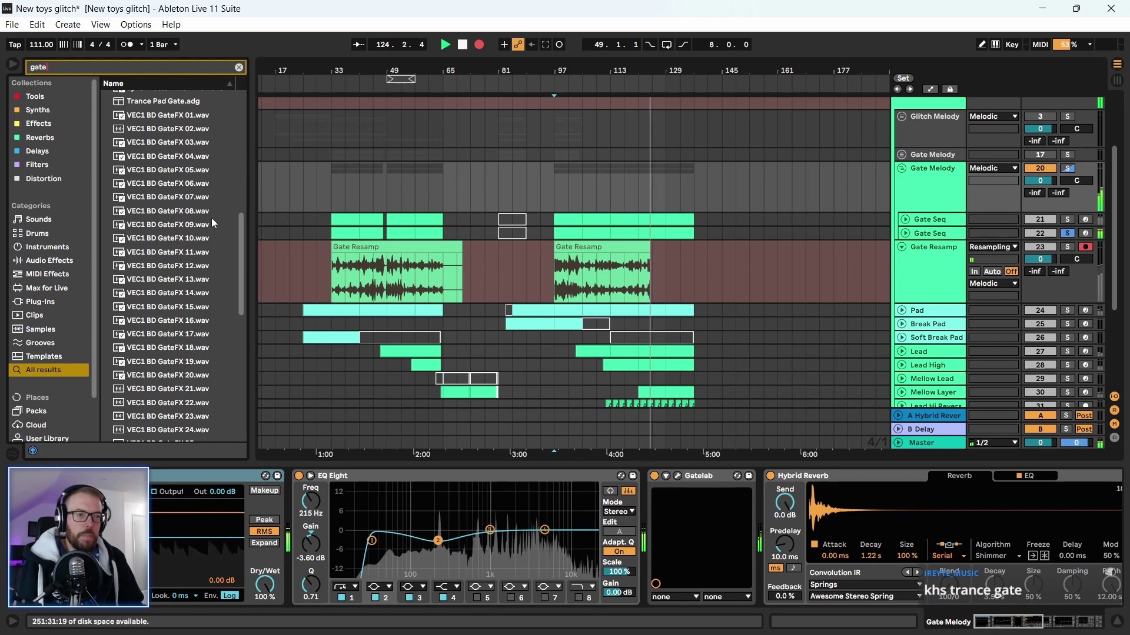
scroll(157, 336, "up", 6)
scroll(158, 348, "up", 2)
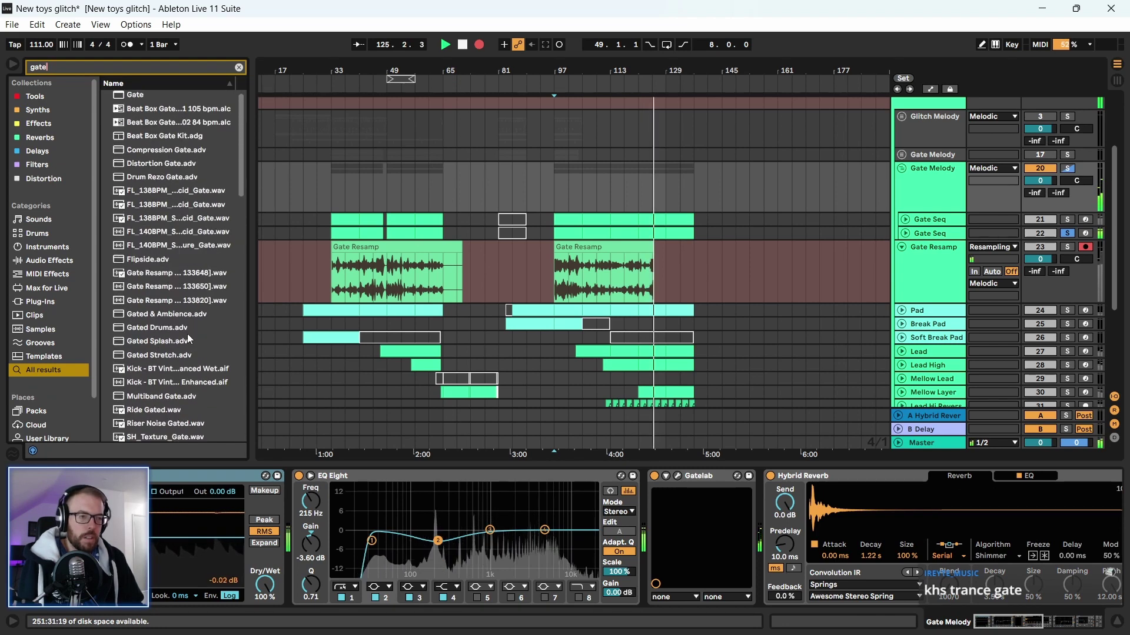
scroll(129, 331, "up", 2)
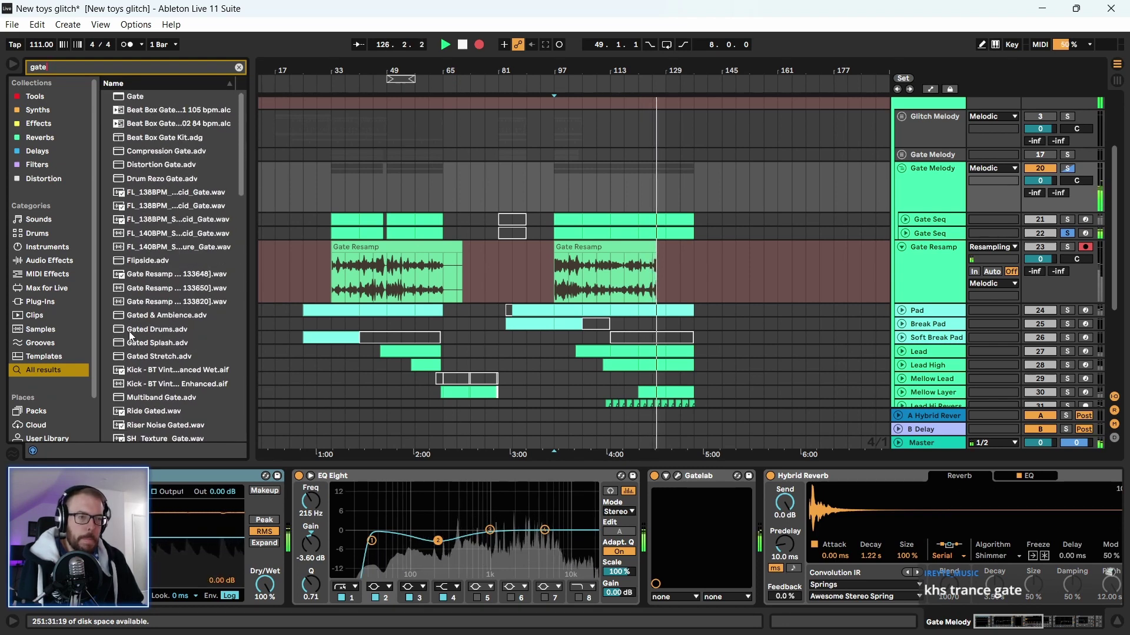
scroll(128, 331, "down", 1)
scroll(128, 331, "down", 4)
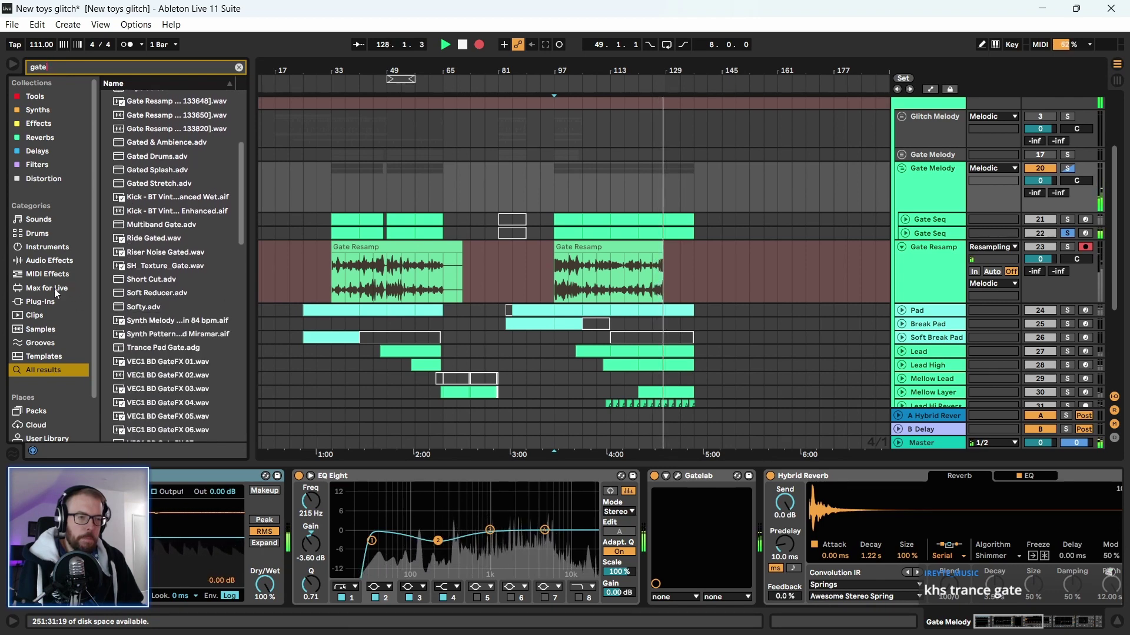
Narrow the gate search to plug-ins and select kHs Trance Gate in the VST folder
left_click(41, 300)
left_click(122, 109)
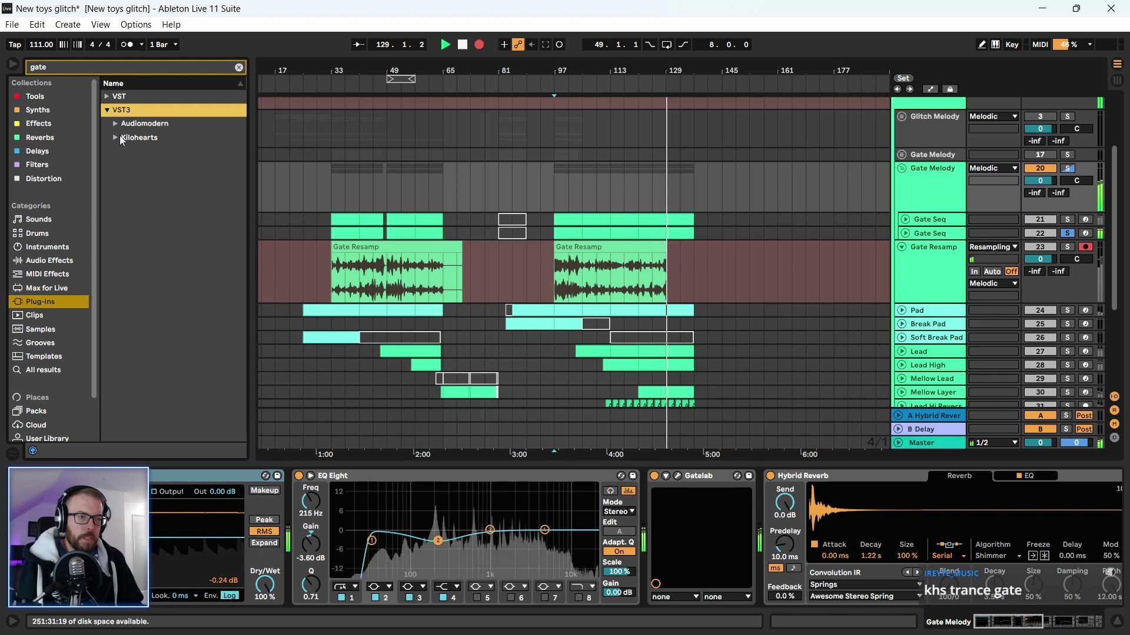
left_click(106, 96)
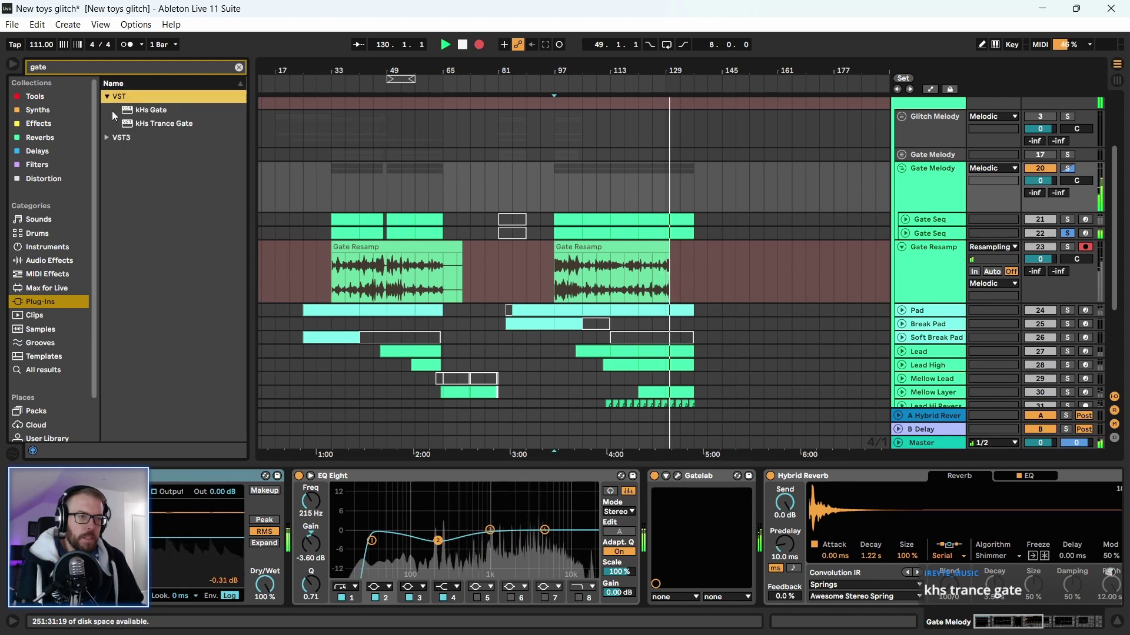
left_click(183, 125)
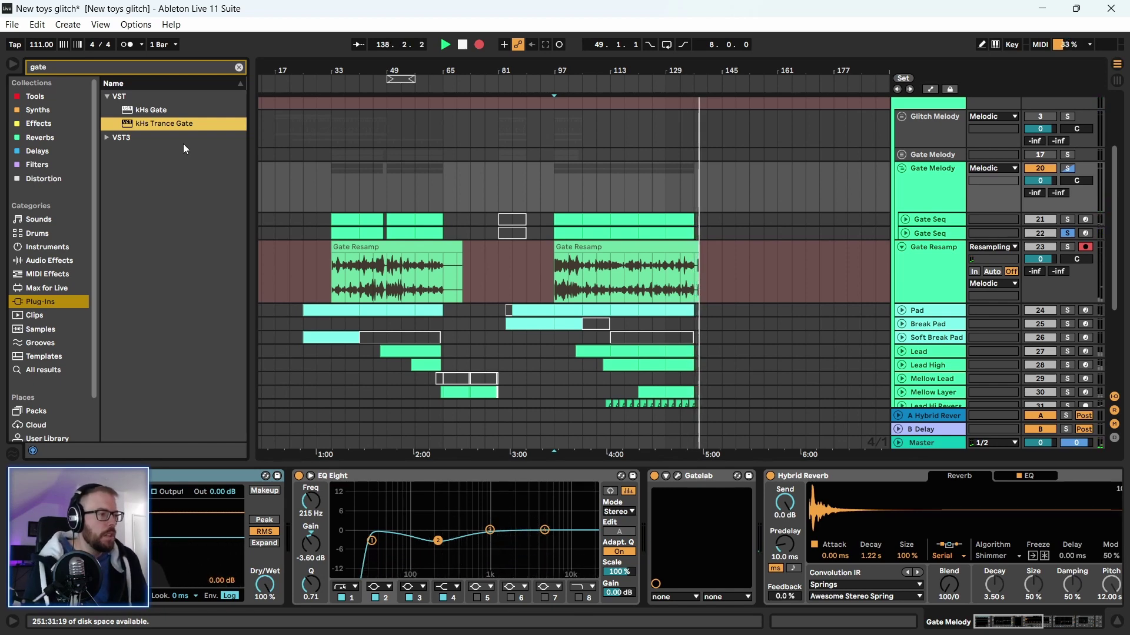
Stop the second recording pass onto Gate Resamp and turn off the solo on the lower Gate Seq track
key("space")
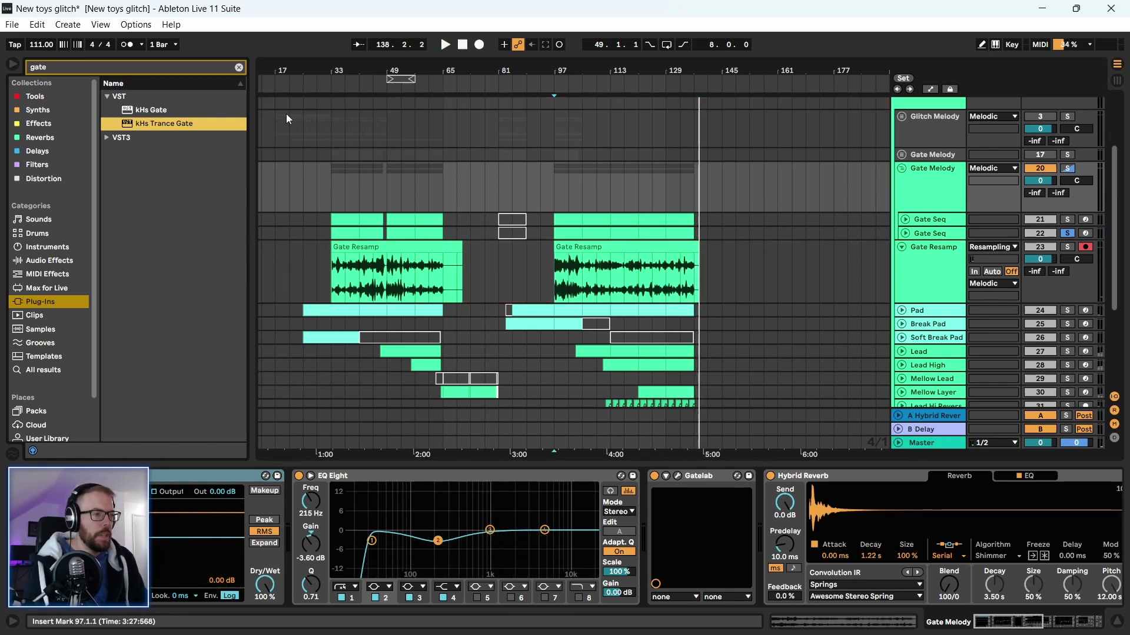
left_click(1068, 234)
left_click(484, 259)
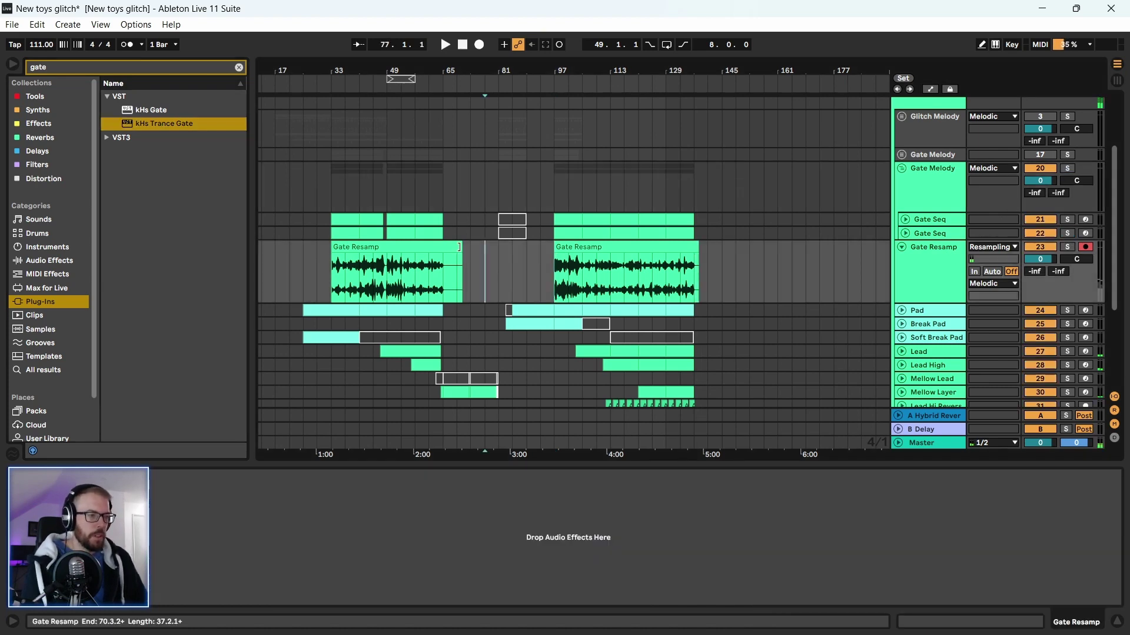
Clear the browser search and save the Live Set as a new version named "New toys glitch V2"
left_click(239, 67)
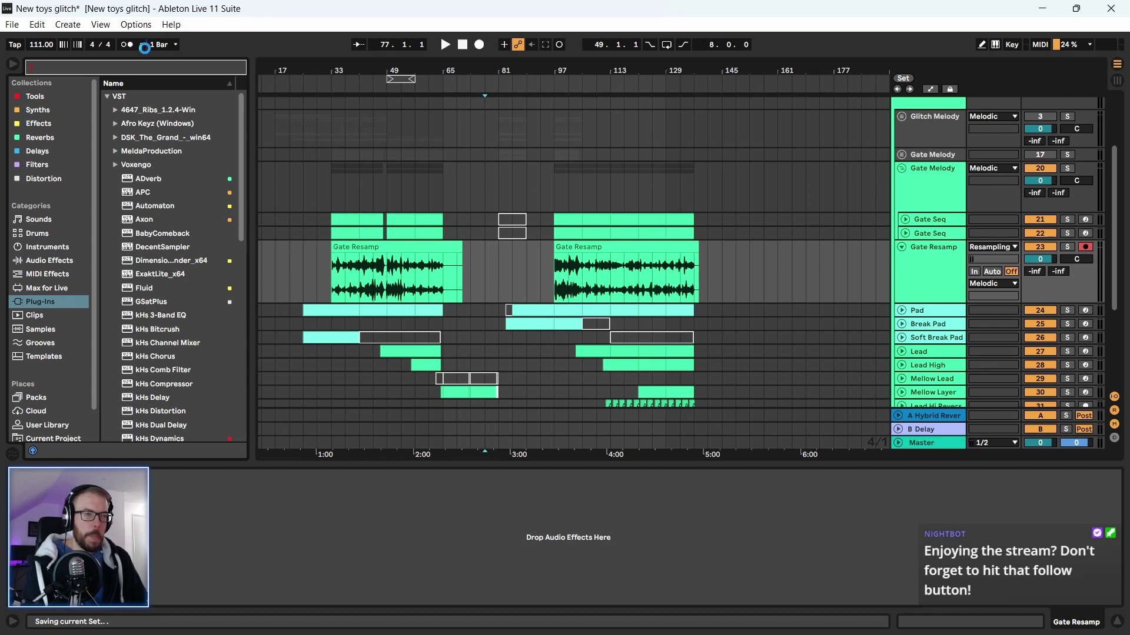
left_click(13, 24)
left_click(86, 172)
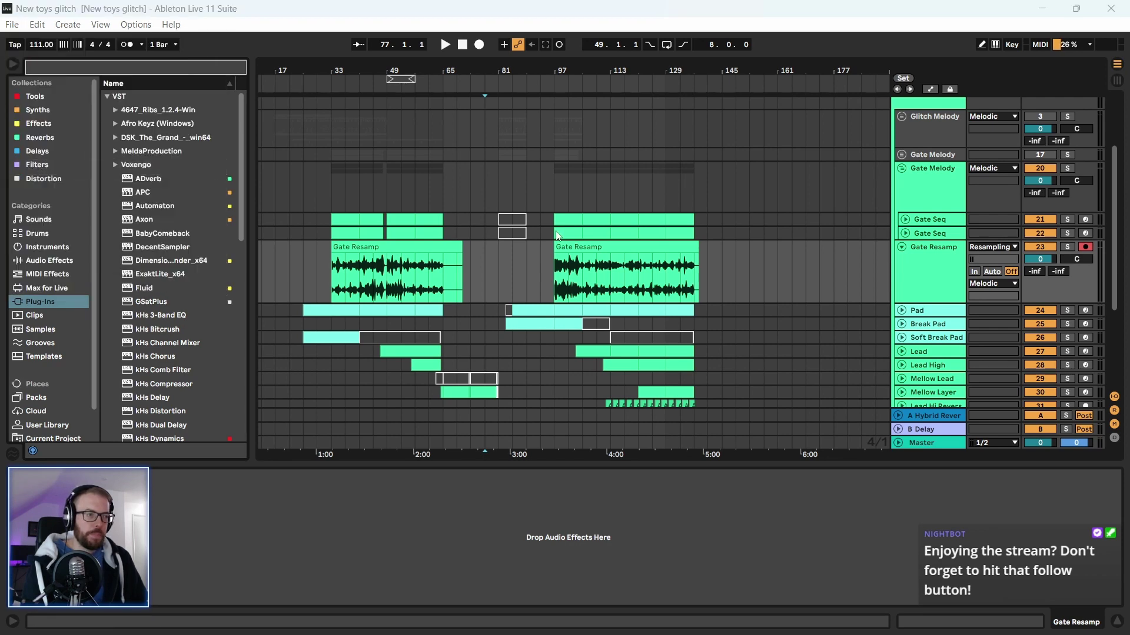
left_click(267, 427)
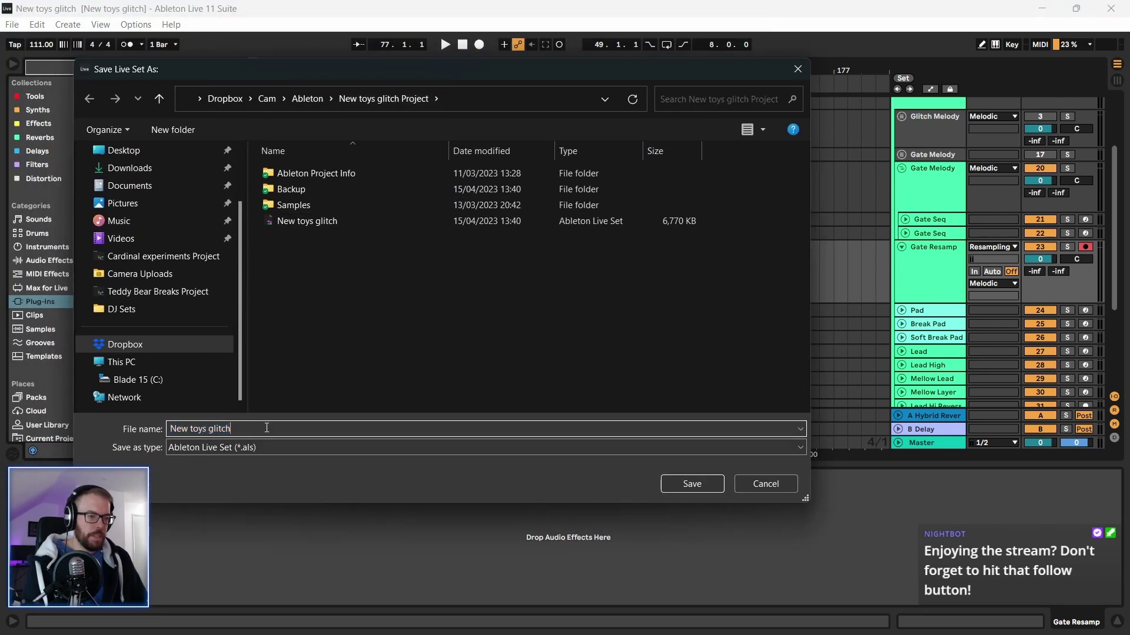
key("Return")
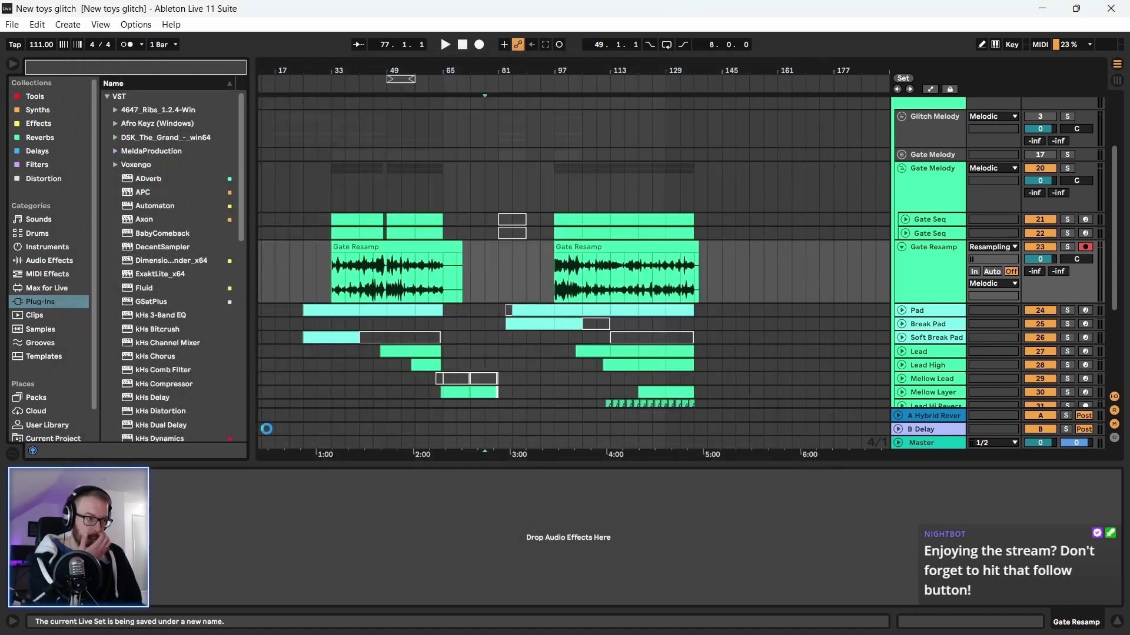
Delete the Gate Melody group containing the two Gate Seq tracks and fold the Gate Resamp track
left_click(934, 175)
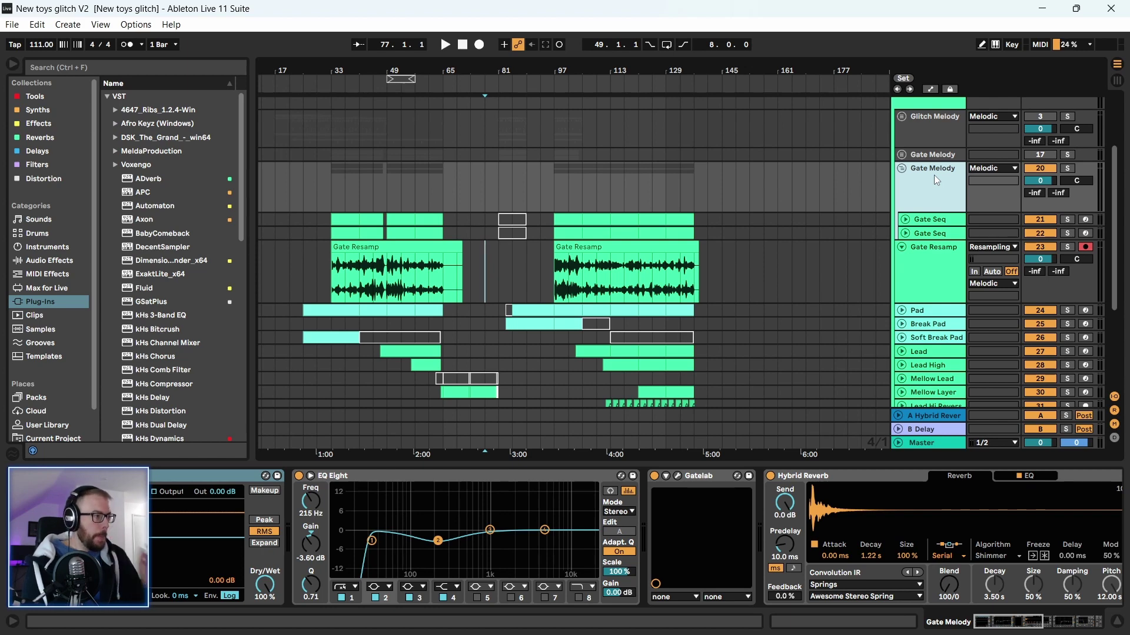
key("Delete")
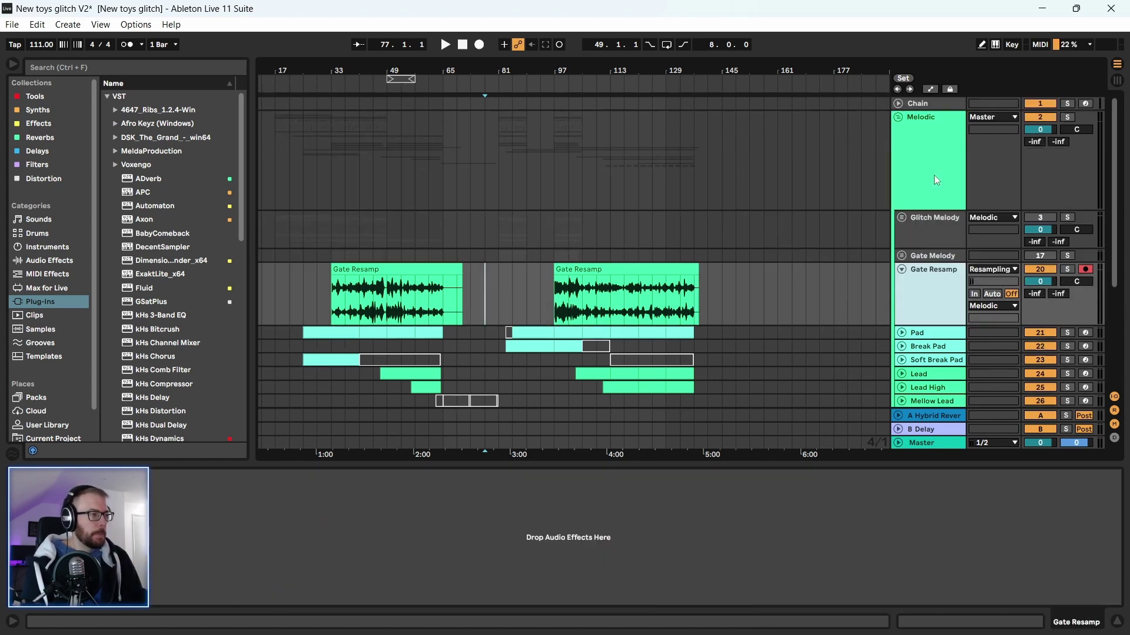
left_click(902, 270)
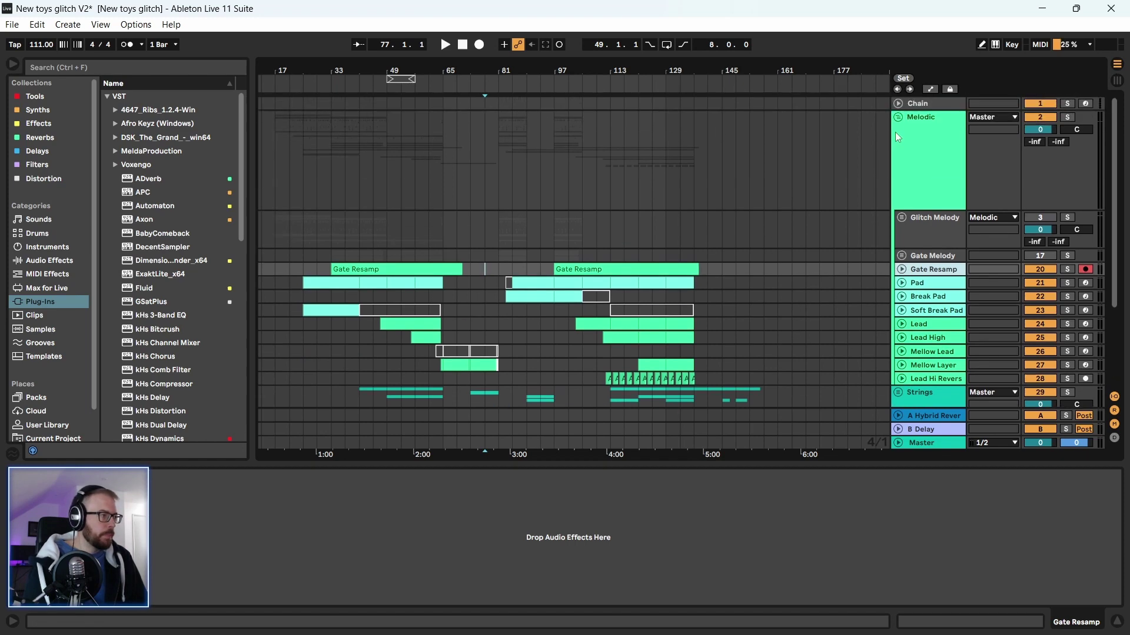
Examine the device chains of the melodic tracks from Glitch Melody down to Mellow Lead
left_click(908, 188)
left_click(953, 256)
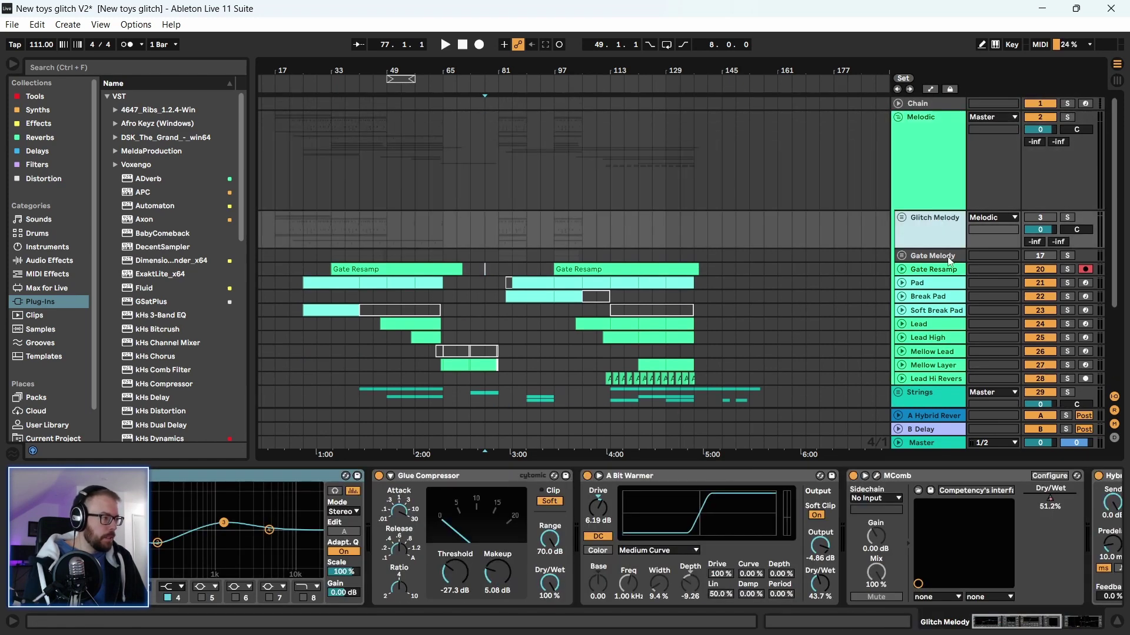
left_click(946, 271)
left_click(946, 299)
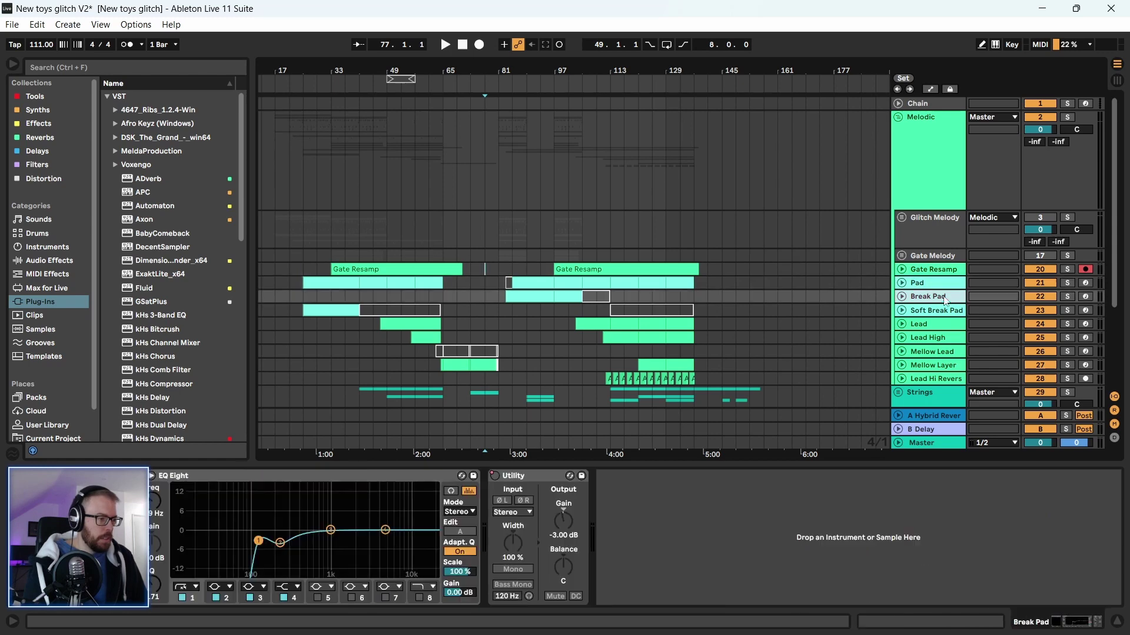
left_click(946, 270)
left_click(950, 285)
left_click(949, 298)
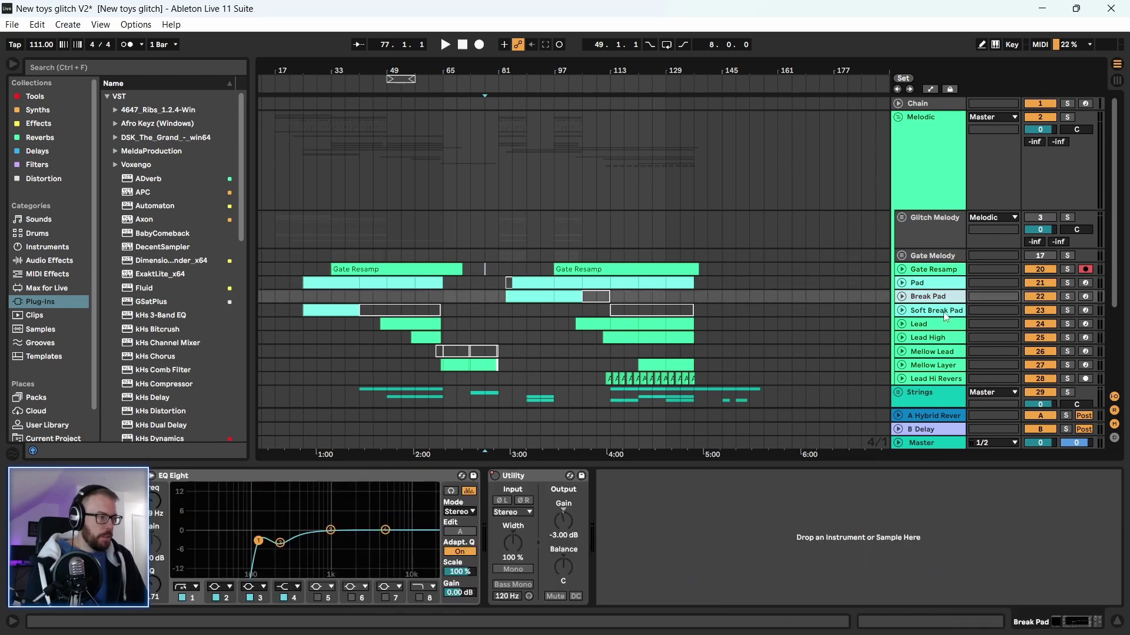
left_click(946, 312)
left_click(943, 326)
scroll(942, 332, "down", 2)
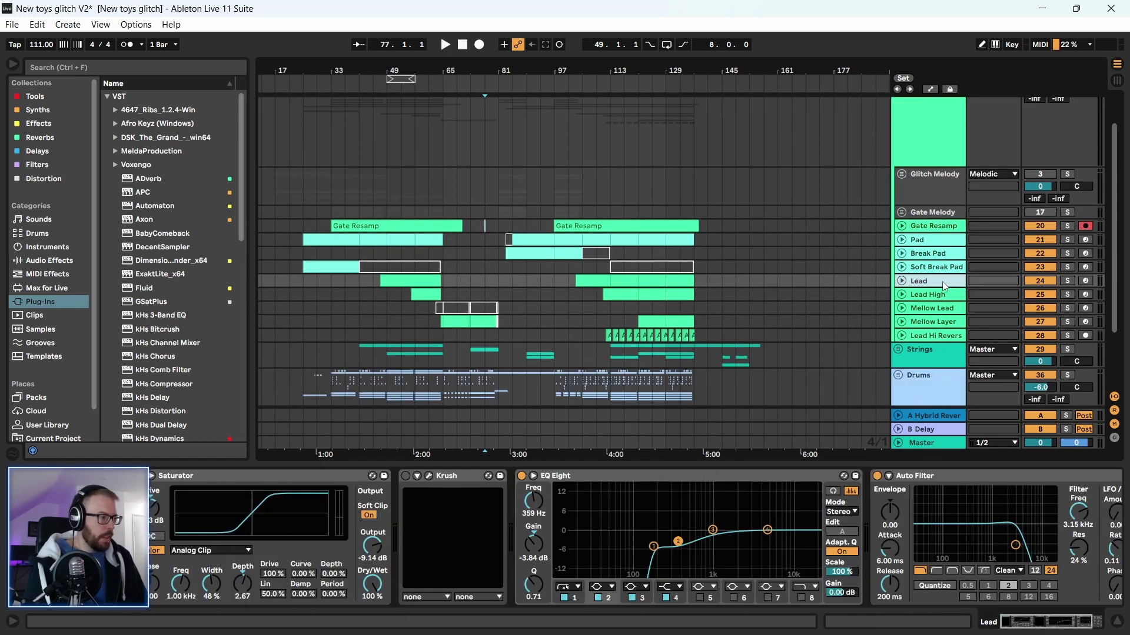
left_click(928, 296)
scroll(927, 318, "down", 2)
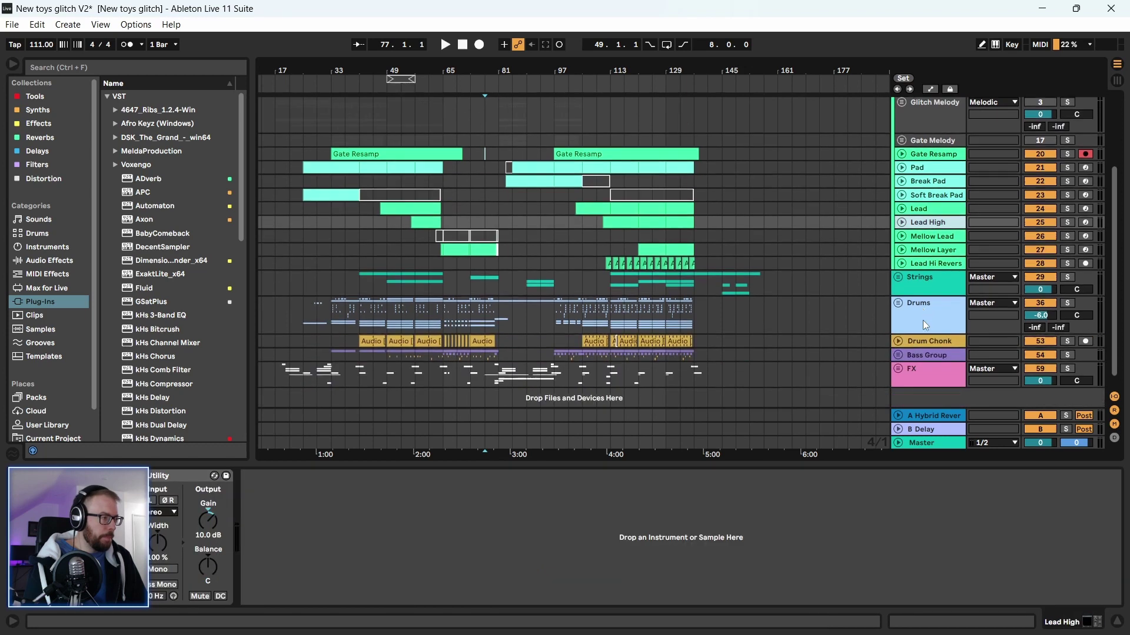
left_click(928, 238)
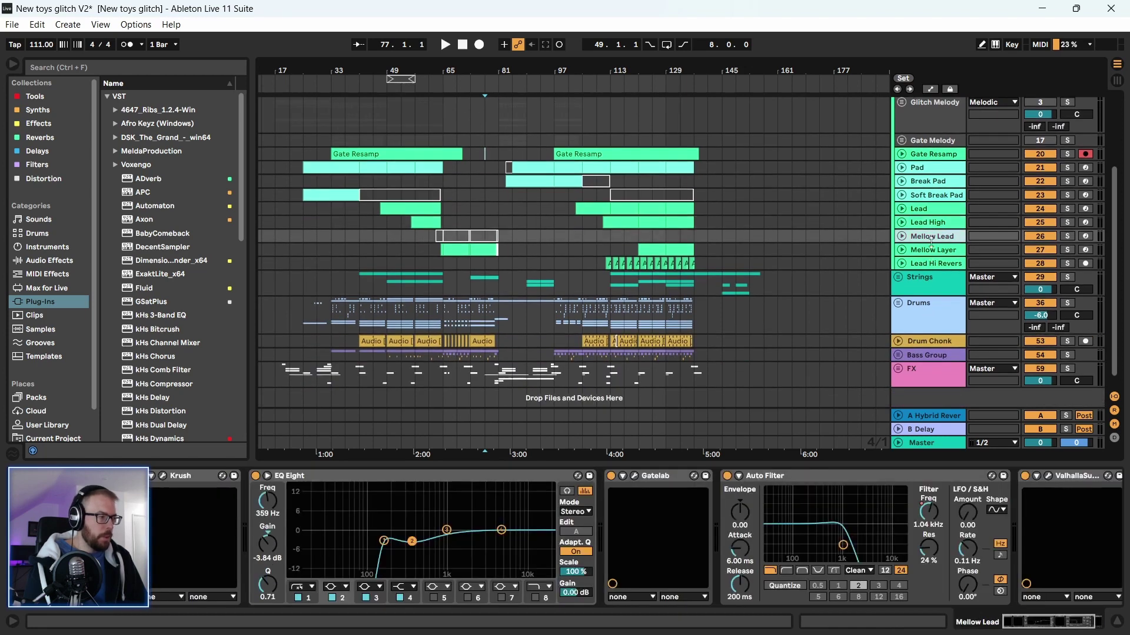
Set up an armed audio track with Resampling input below Mellow Lead, and solo Mellow Lead
key("plus")
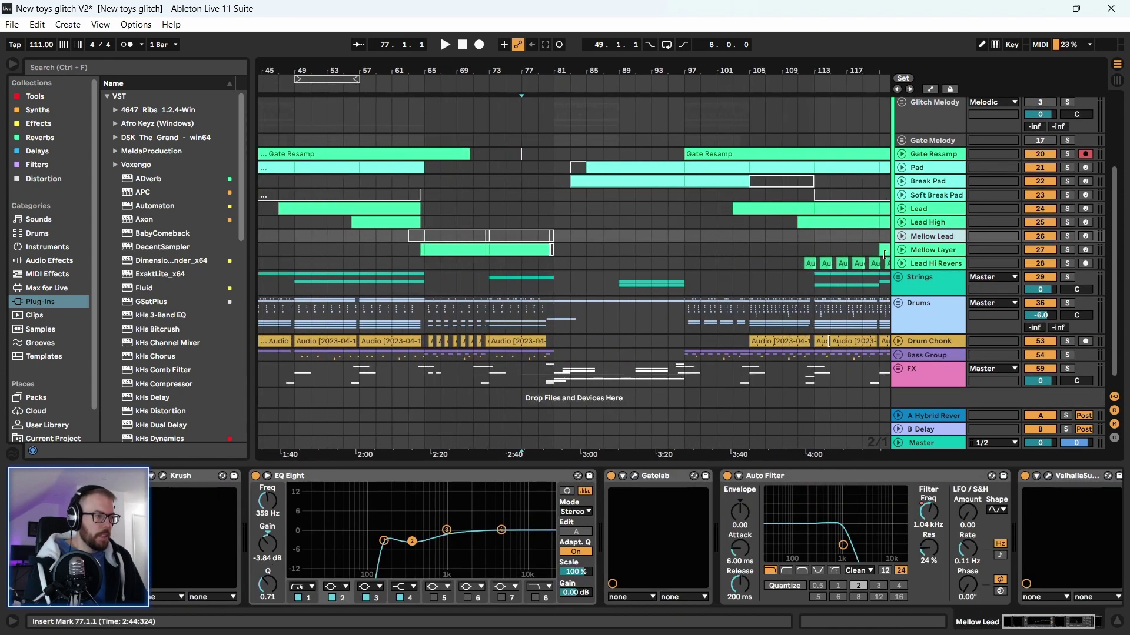
left_click(902, 236)
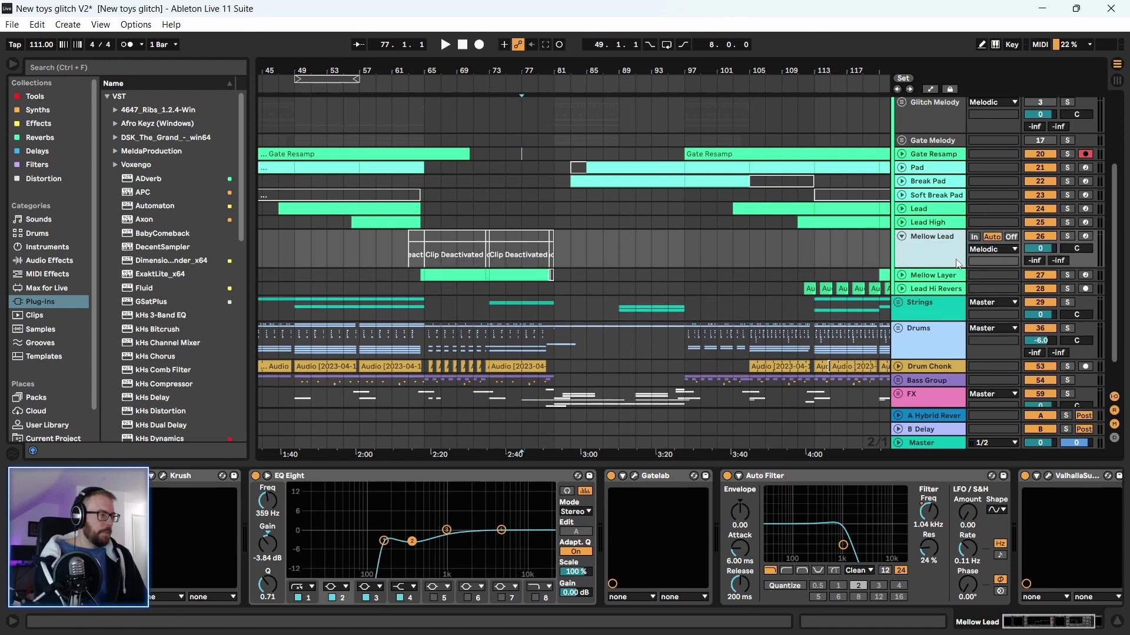
key("ctrl+t")
left_click(994, 275)
left_click(840, 310)
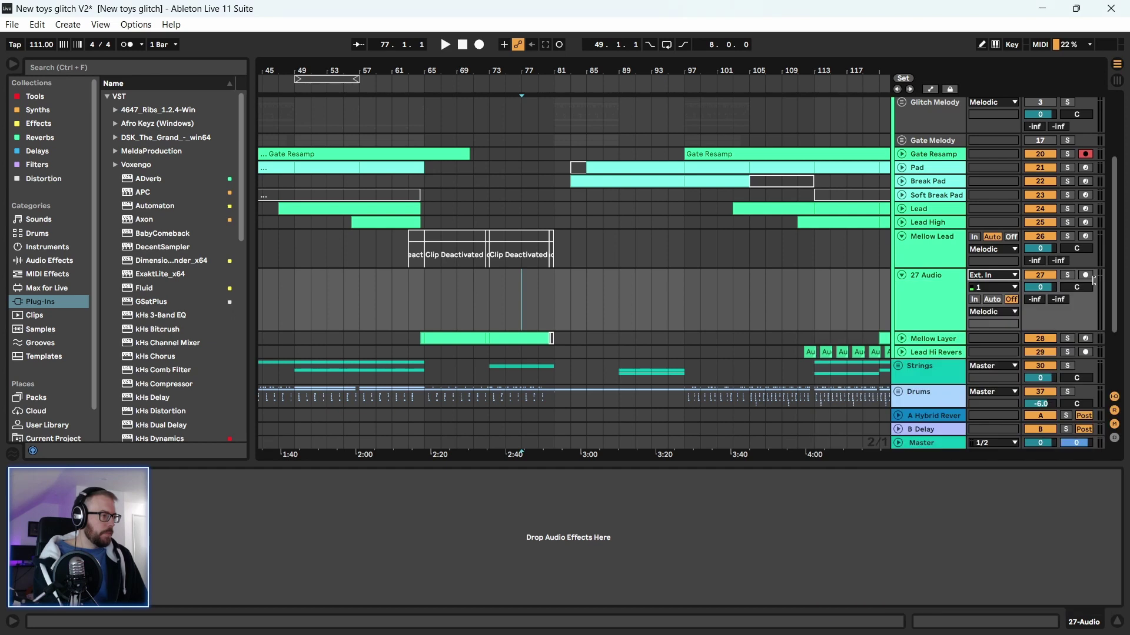
left_click(1068, 236)
left_click(1086, 275)
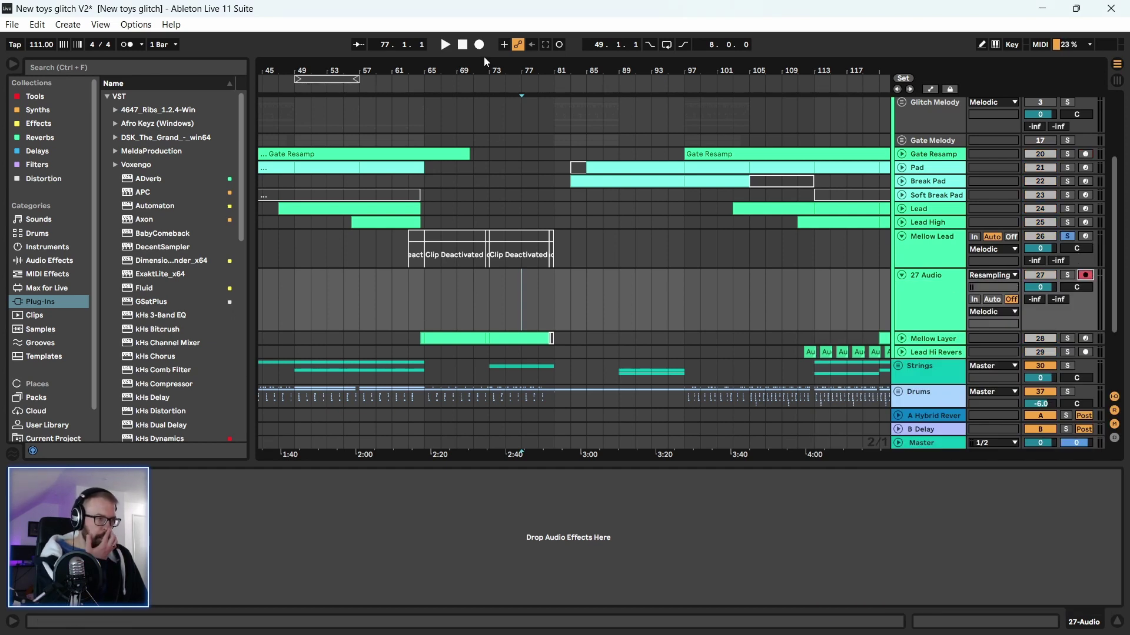
Unfold the Mellow Layer track to check its clips and delete the new audio track above it
scroll(480, 77, "down", 1)
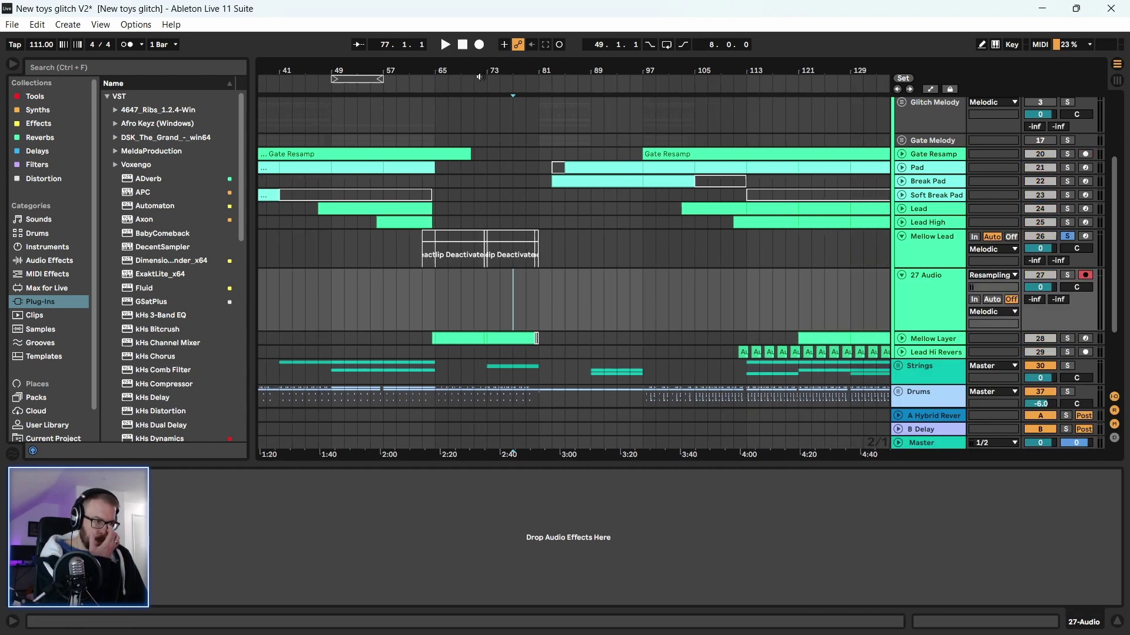
left_click(901, 338)
scroll(559, 284, "down", 2)
scroll(855, 235, "up", 1)
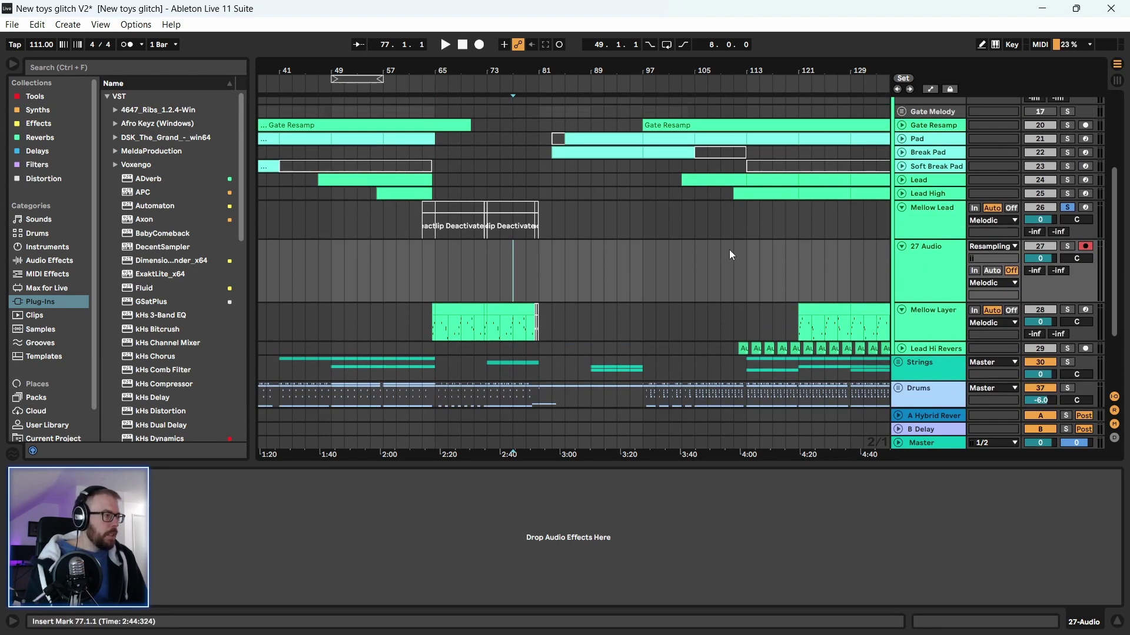
scroll(439, 63, "down", 1)
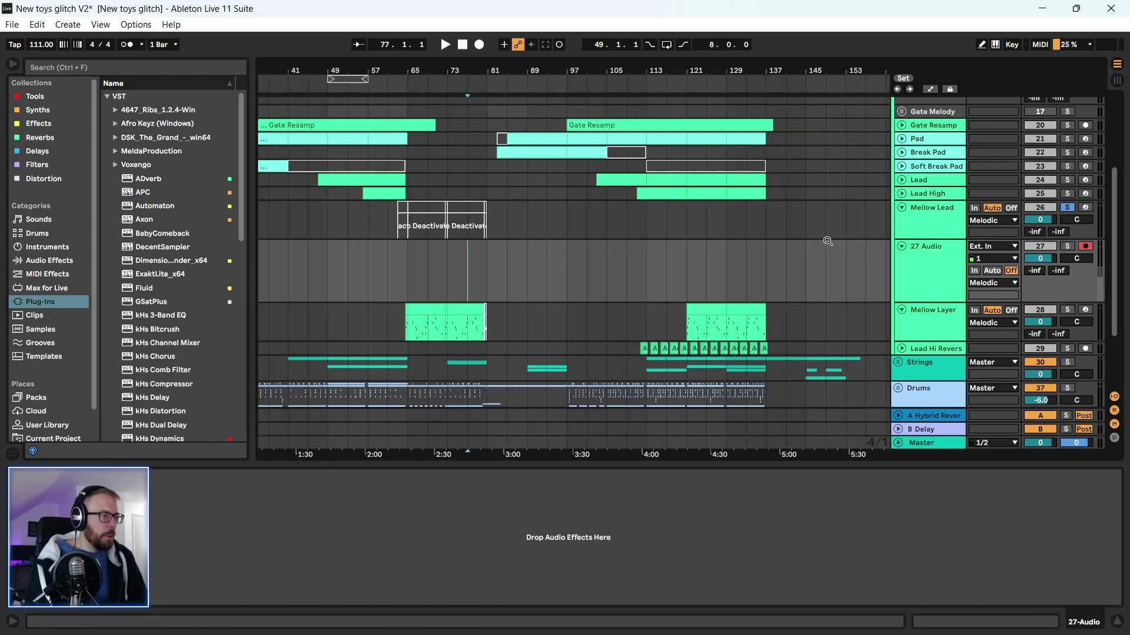
key("Delete")
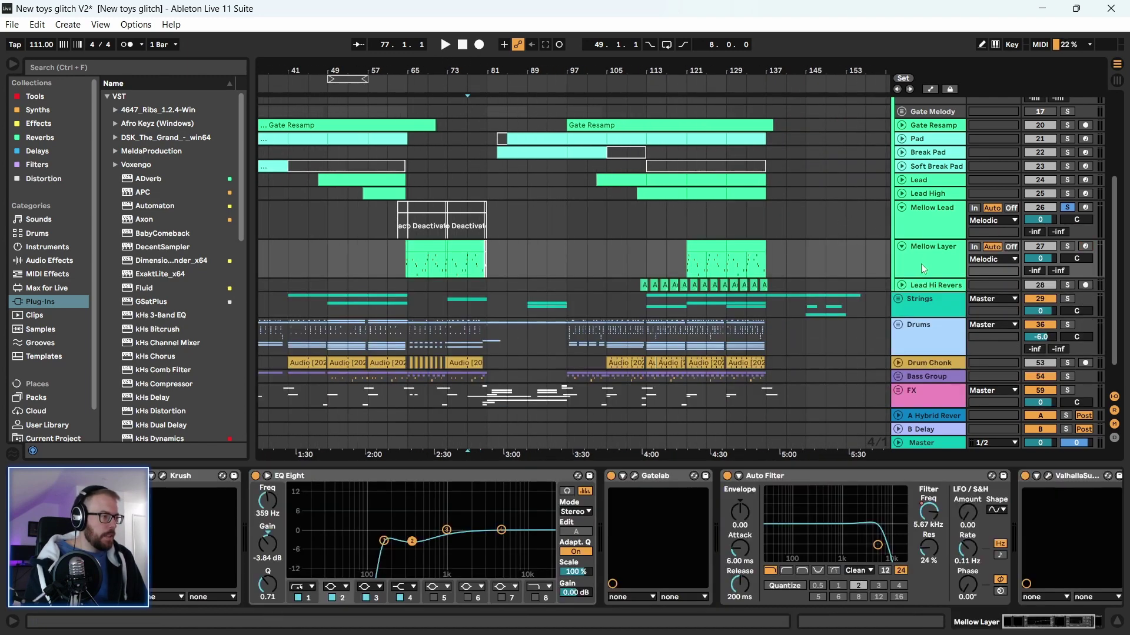
Delete the Mellow Lead track with its deactivated clips
left_click(922, 221)
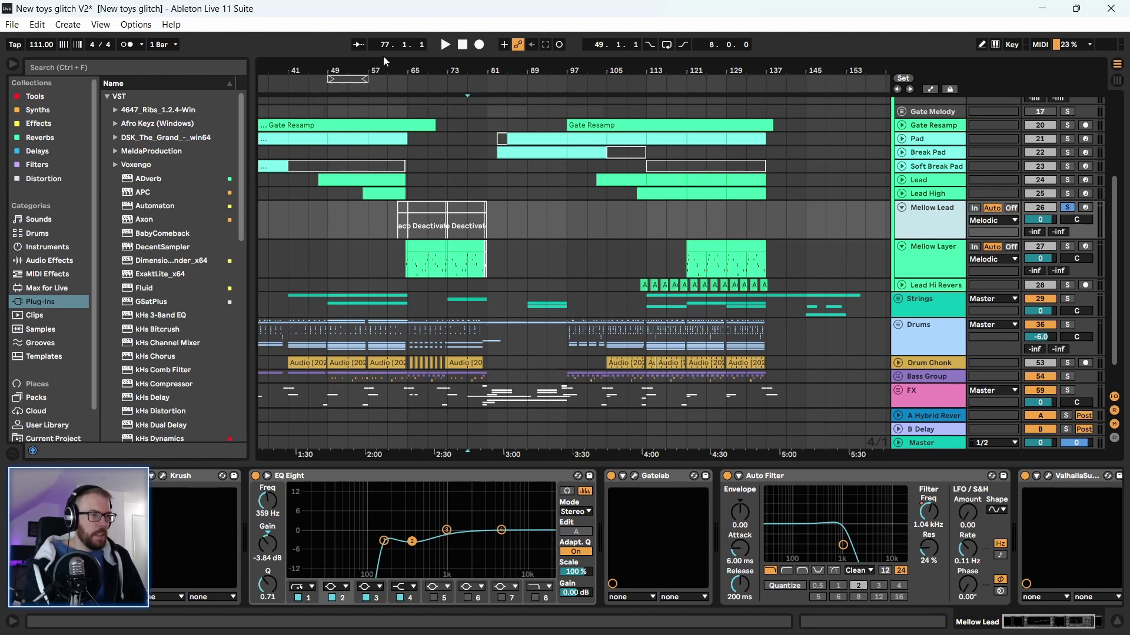
key("minus")
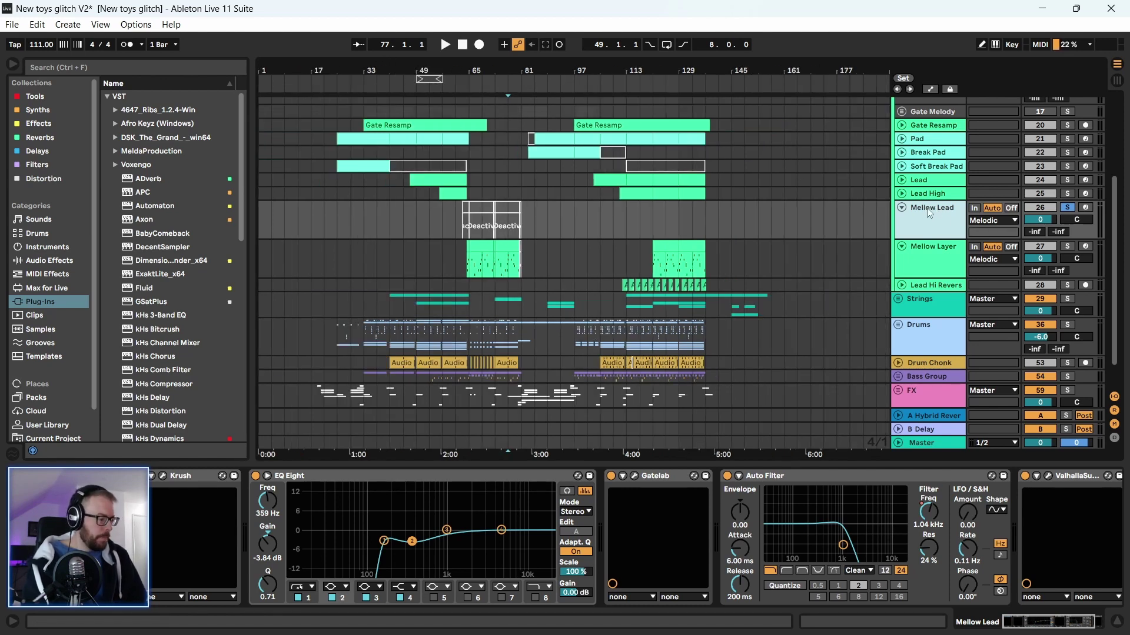
key("Delete")
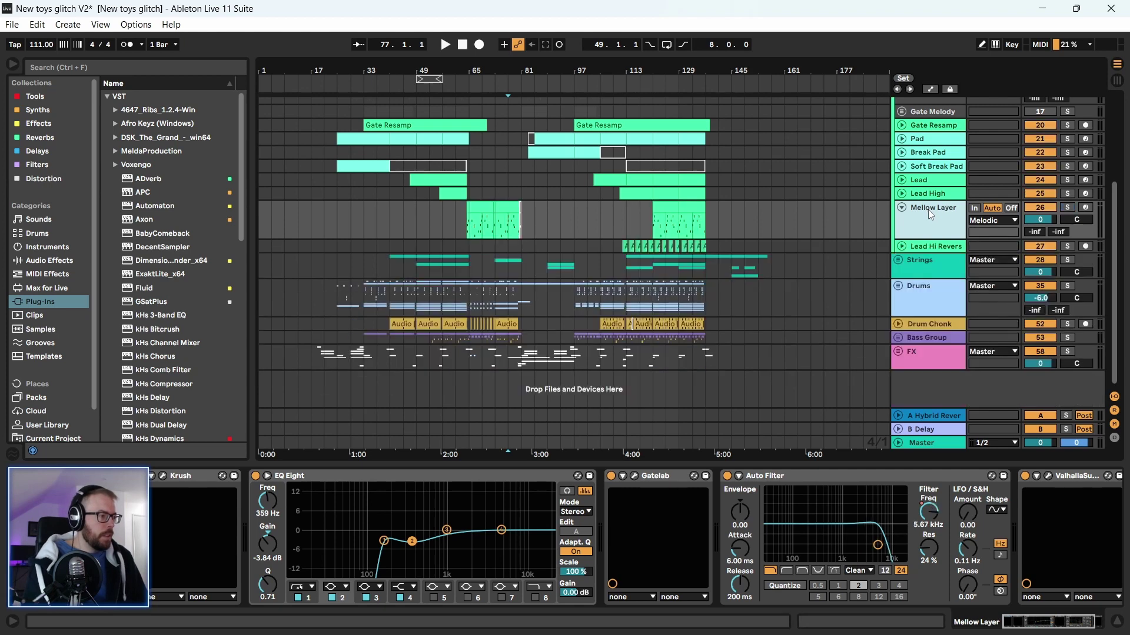
Insert a new audio track directly below Mellow Layer
left_click(937, 266)
left_click(931, 226)
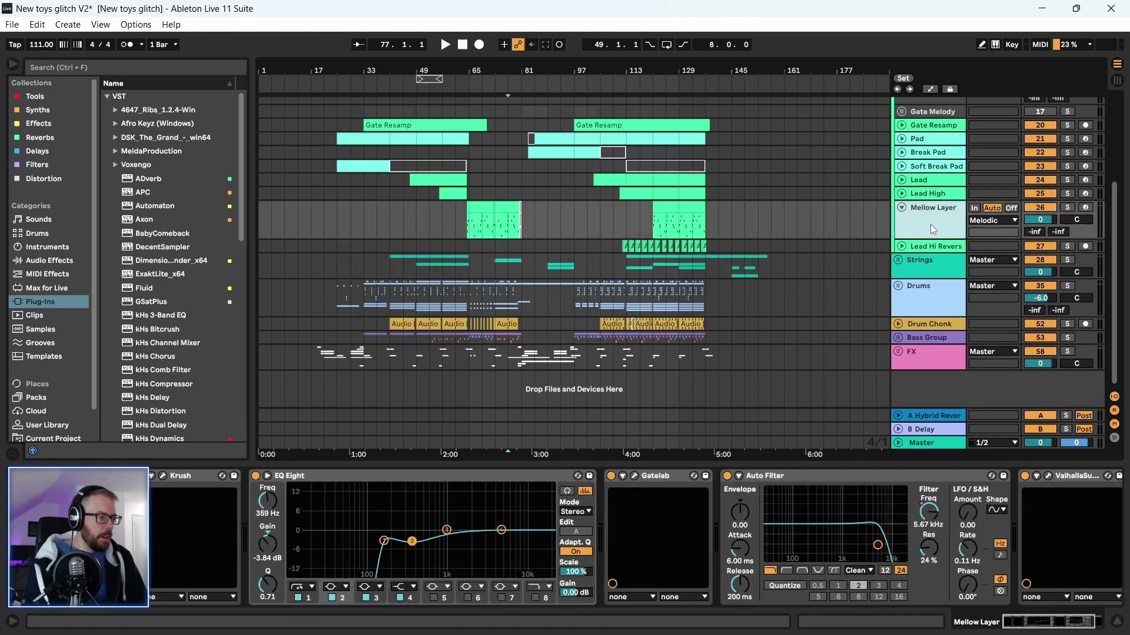
key("ctrl+t")
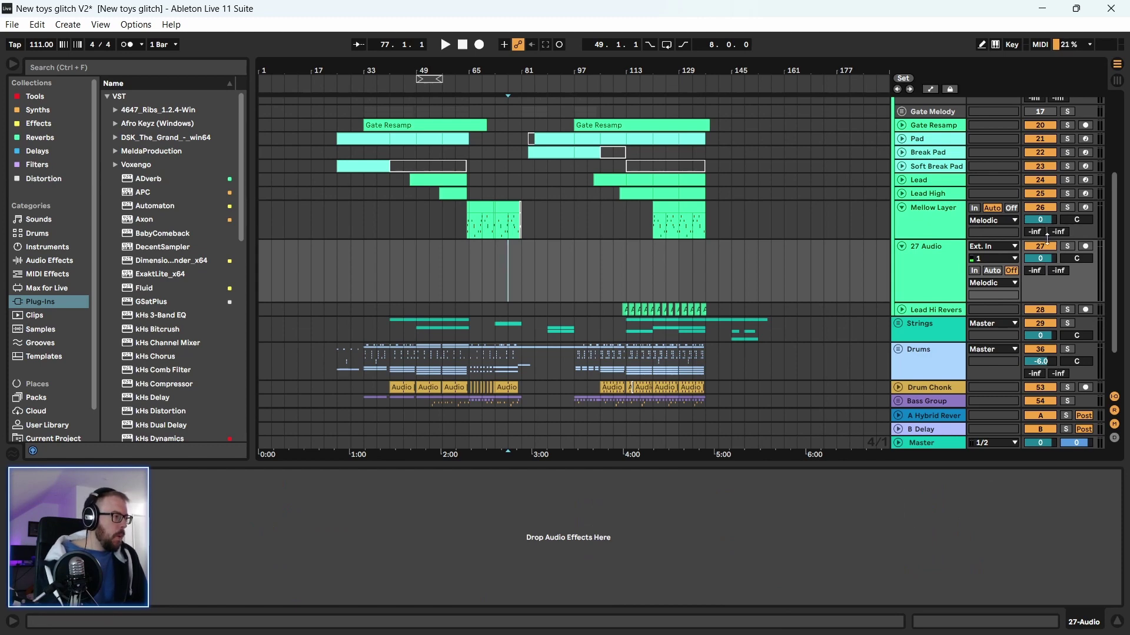
Solo the Mellow Layer track and arm the new audio track below it for recording
left_click(1067, 208)
left_click(1086, 246)
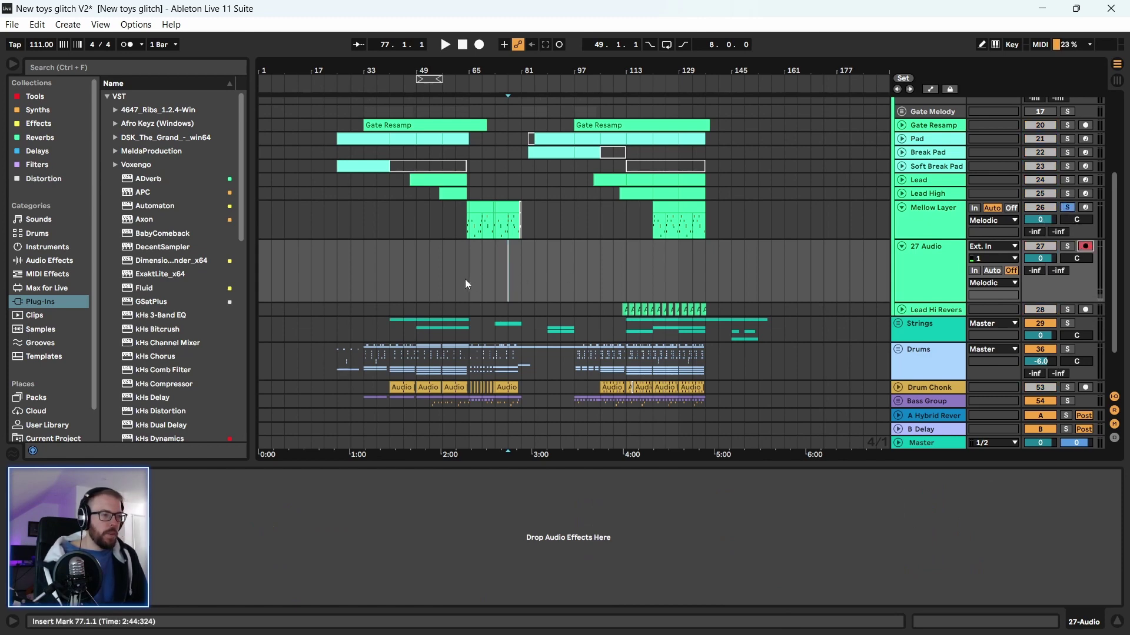
left_click_drag(496, 62, 410, 221)
left_click(404, 268)
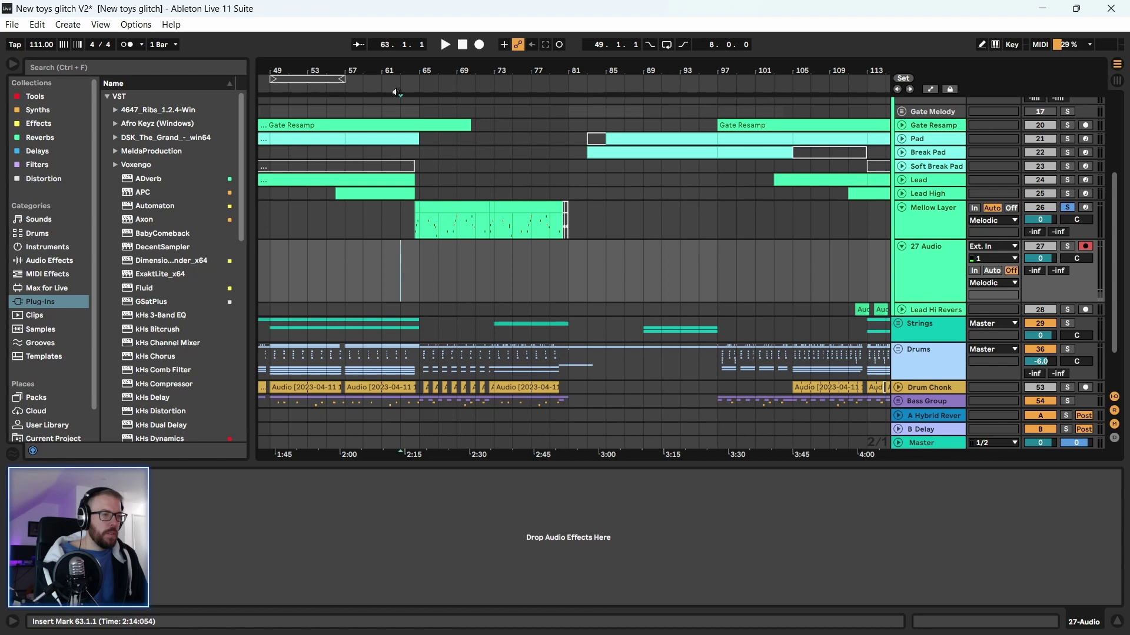
key("F9")
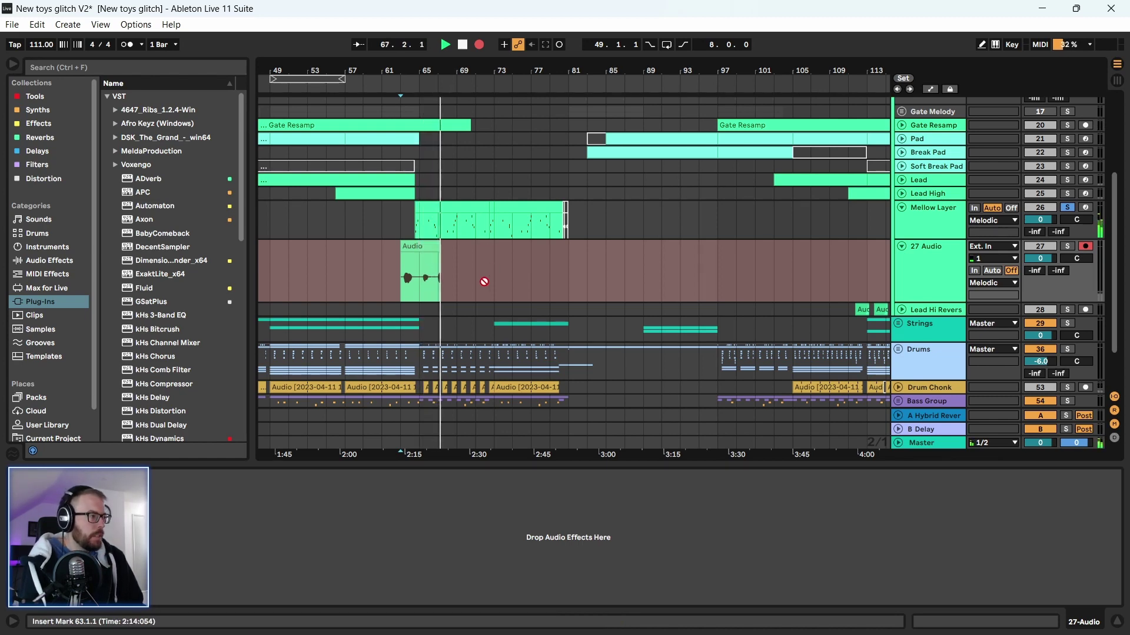
key("space")
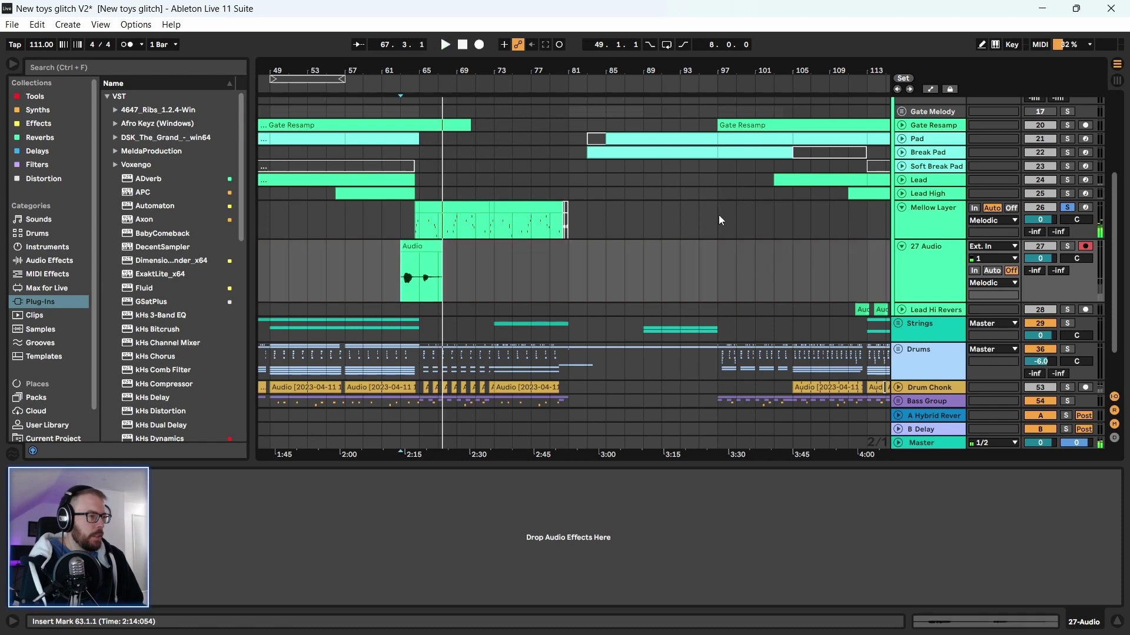
left_click(418, 246)
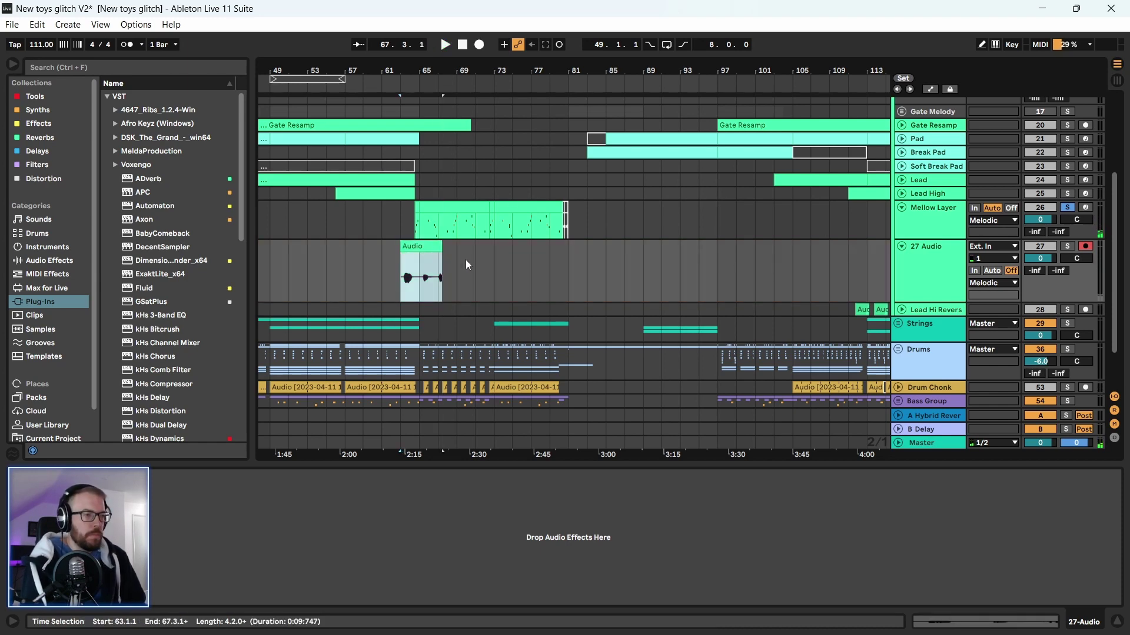
key("Delete")
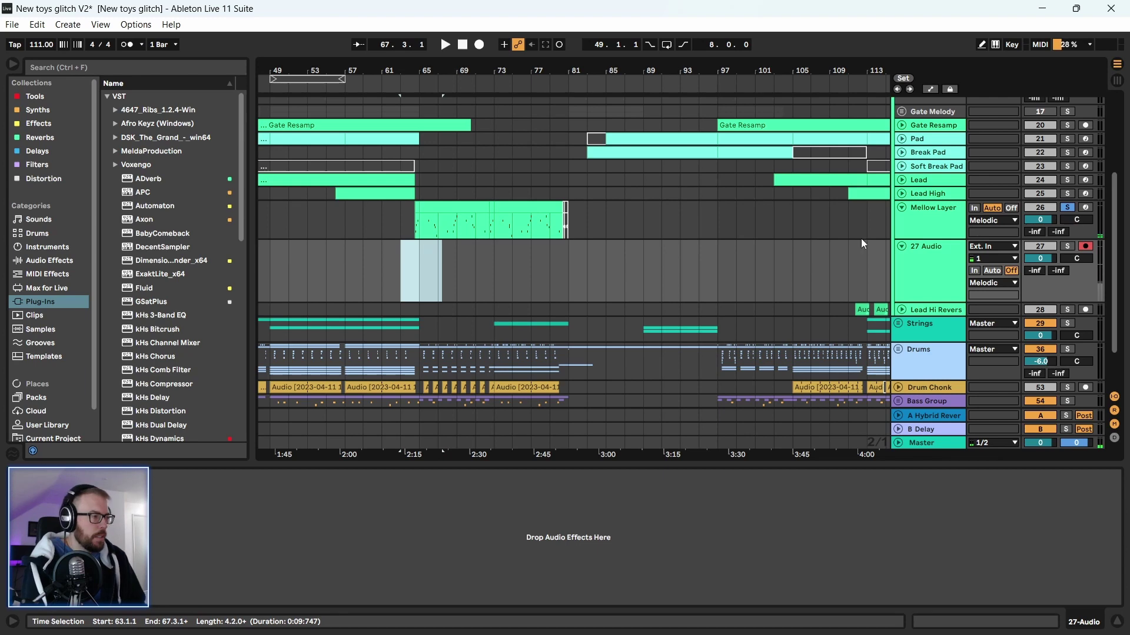
Set the new audio track's input to Resampling and record Mellow Layer's first section from 64.3.1 until its tail has ended
left_click(993, 246)
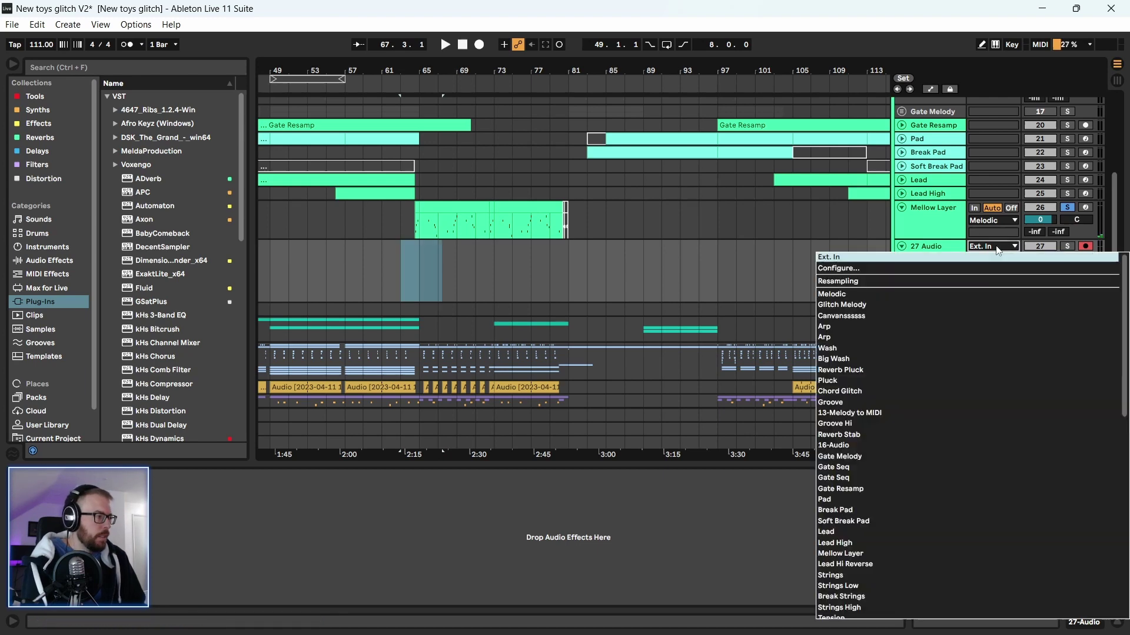
left_click(912, 281)
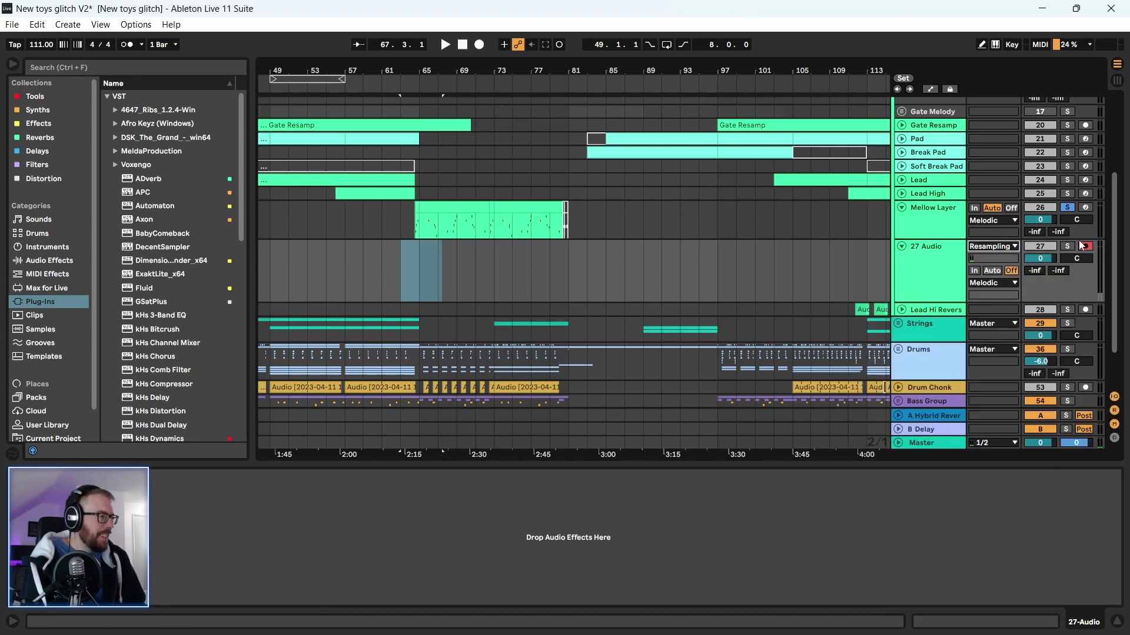
left_click_drag(416, 65, 412, 134)
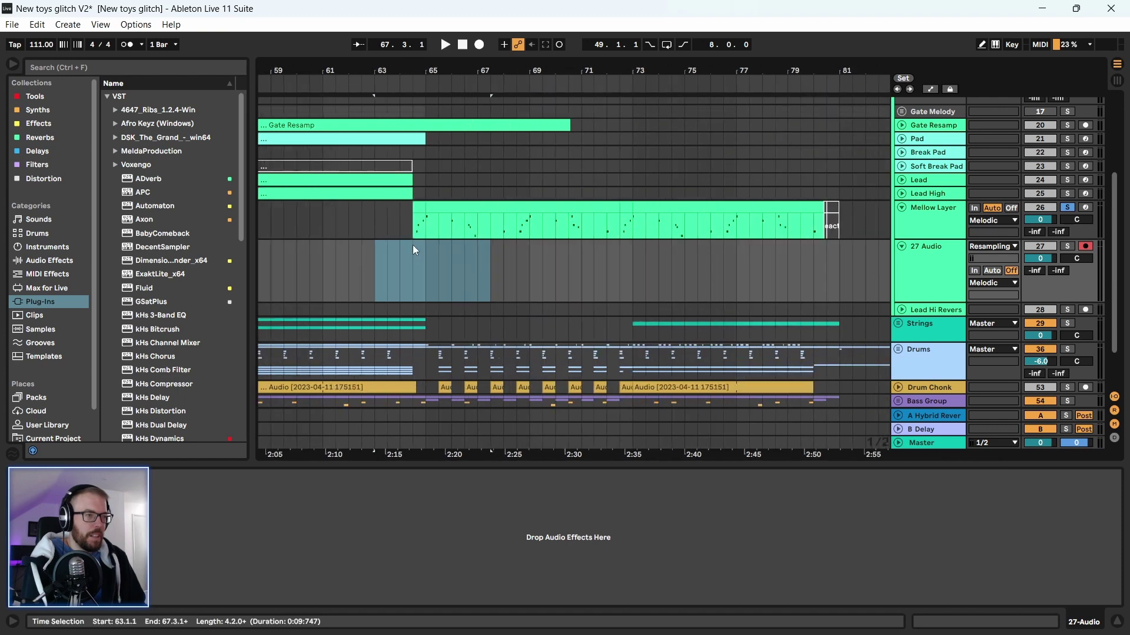
key("F9")
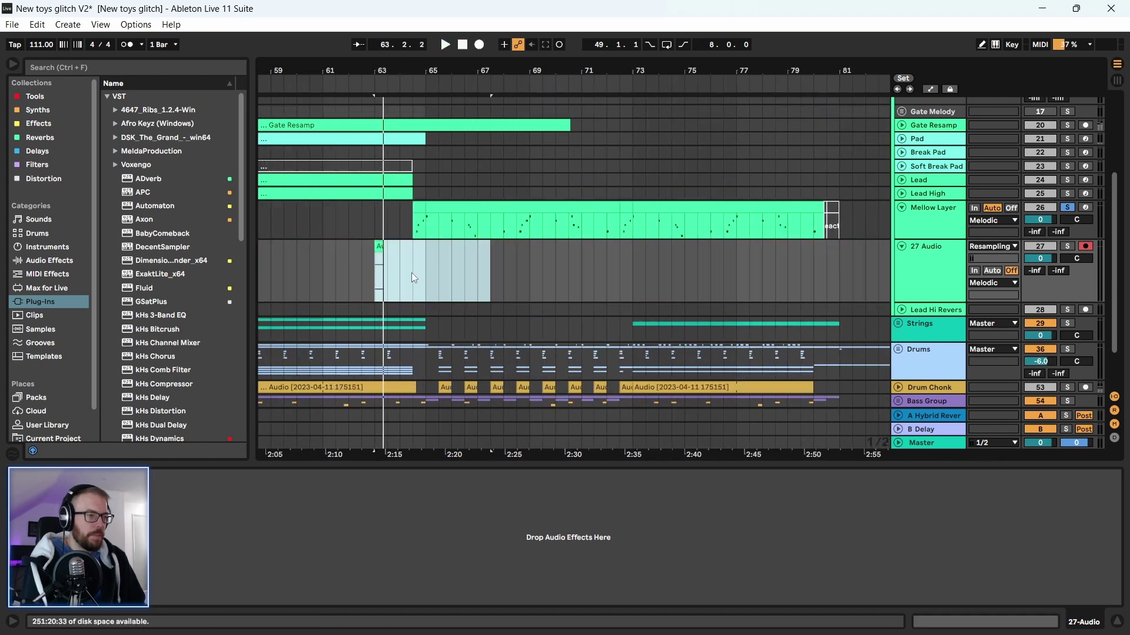
left_click(413, 278)
left_click(478, 44)
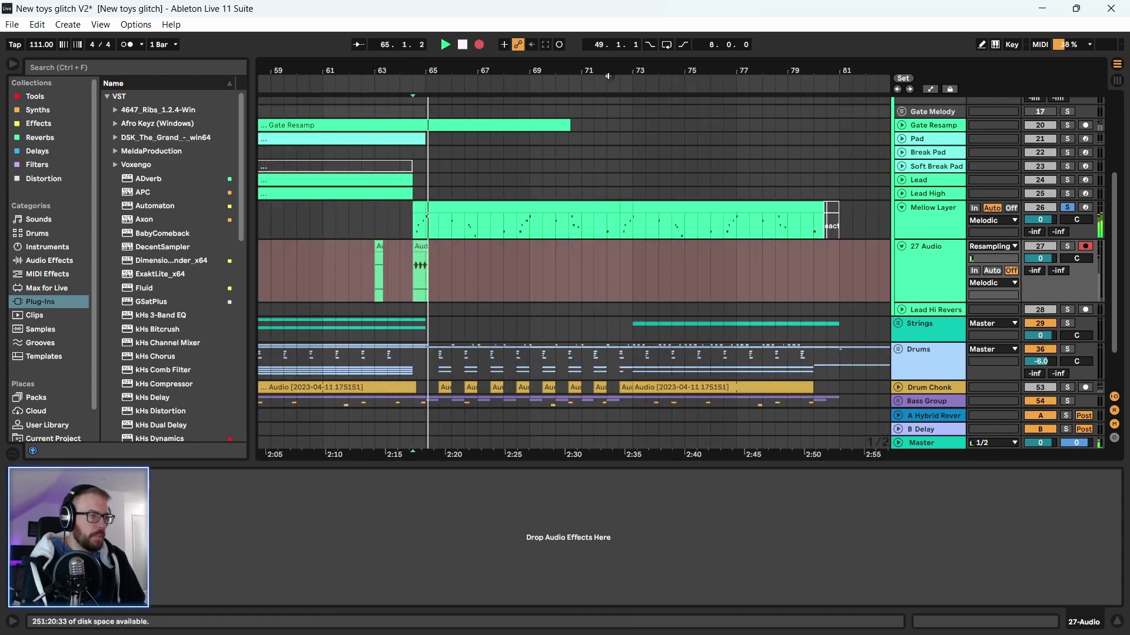
left_click_drag(609, 77, 487, 69)
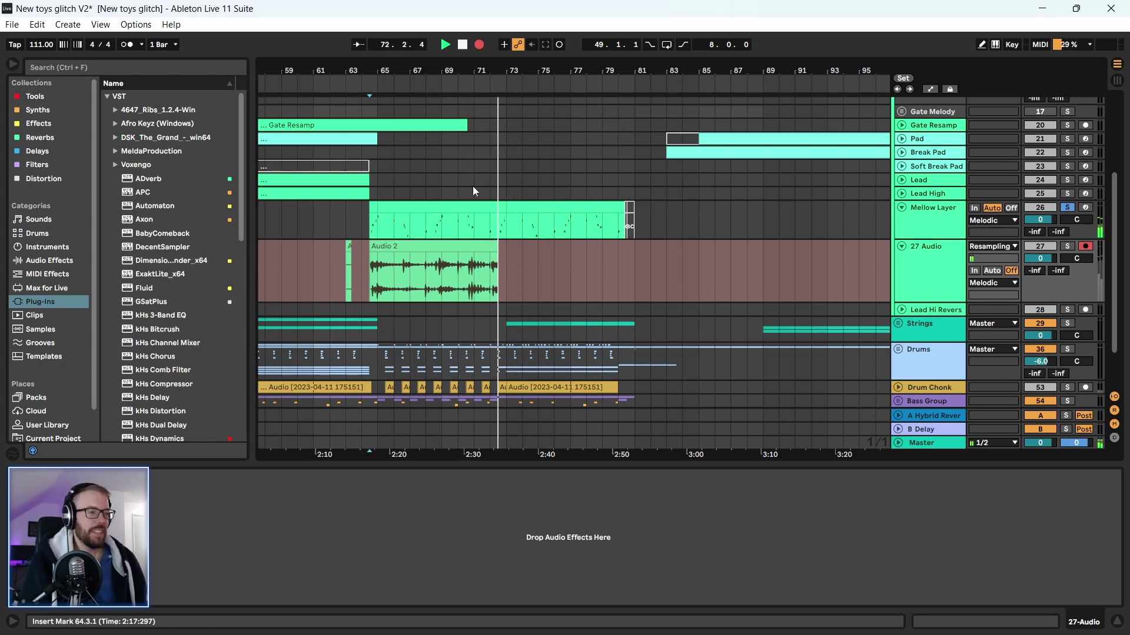
left_click_drag(466, 70, 466, 45)
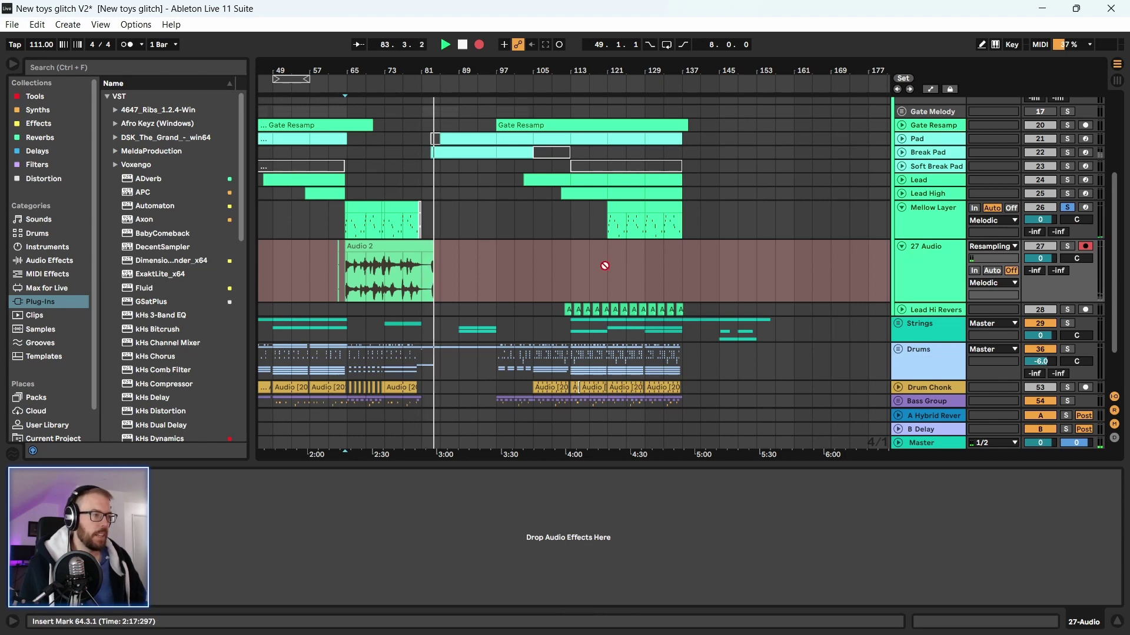
key("space")
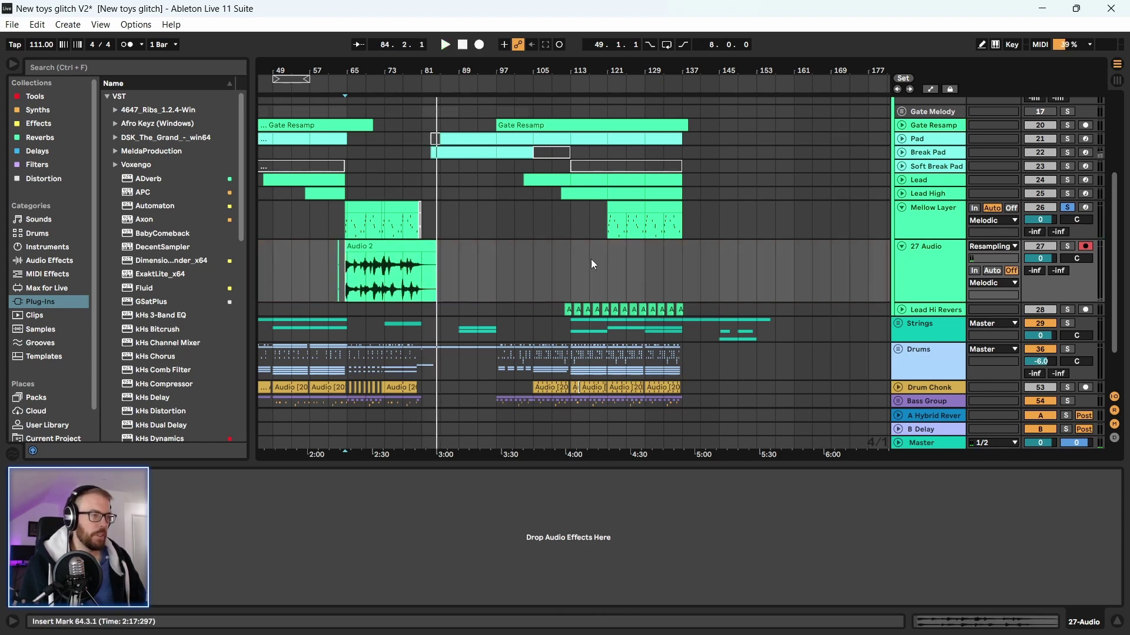
Record Mellow Layer's second section onto the resampling track from bar 121 to just past bar 138
left_click(593, 252)
left_click(478, 45)
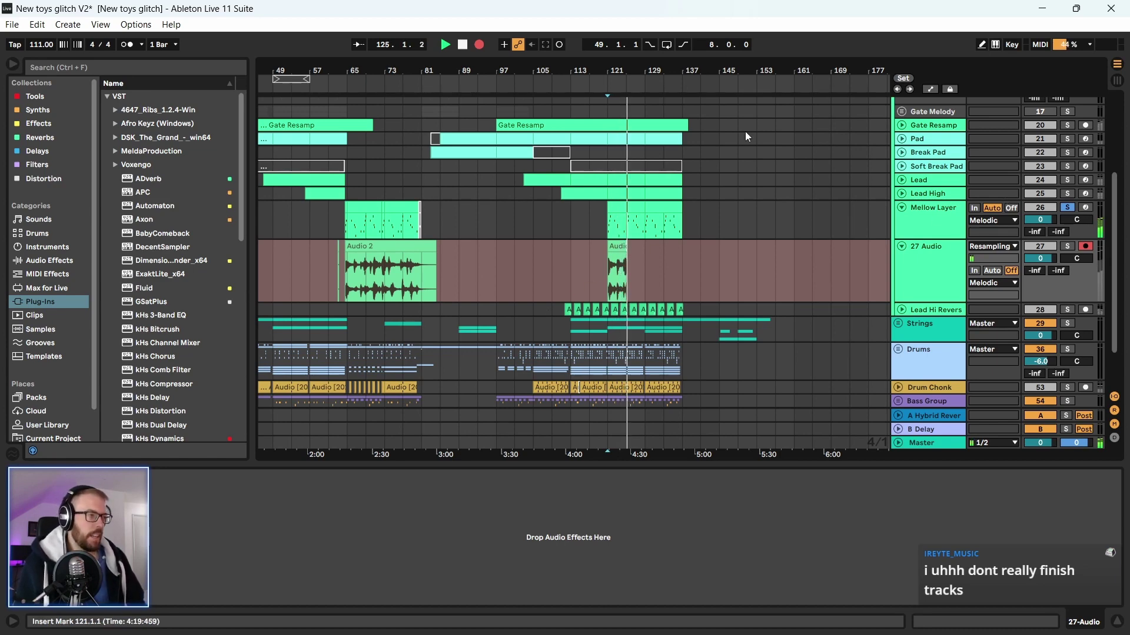
scroll(663, 271, "down", 2, "ctrl")
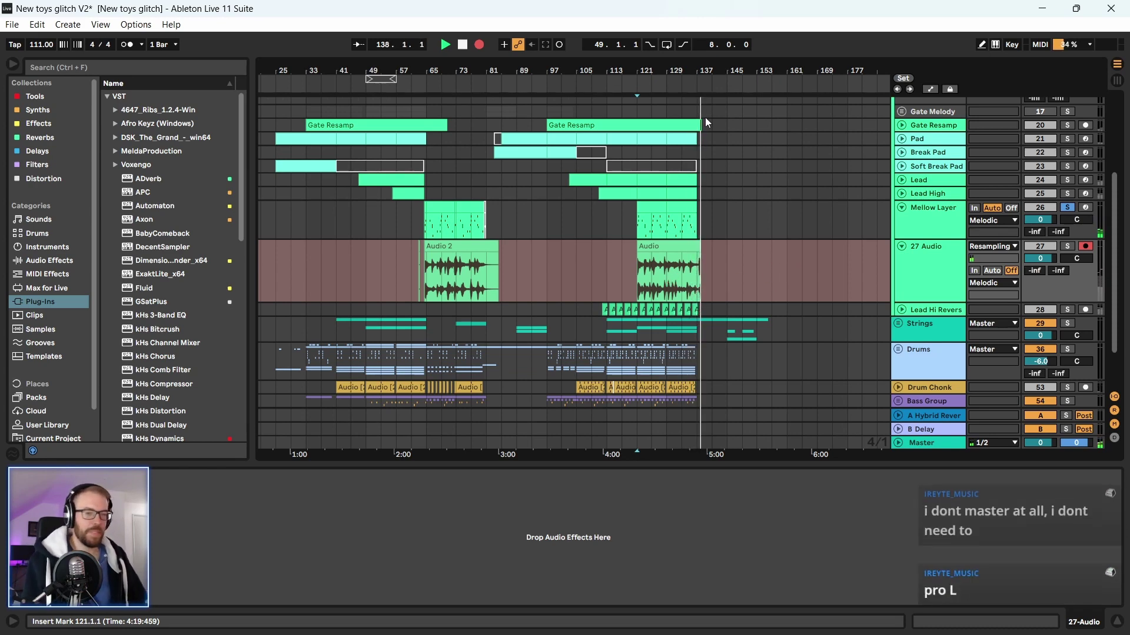
key("space")
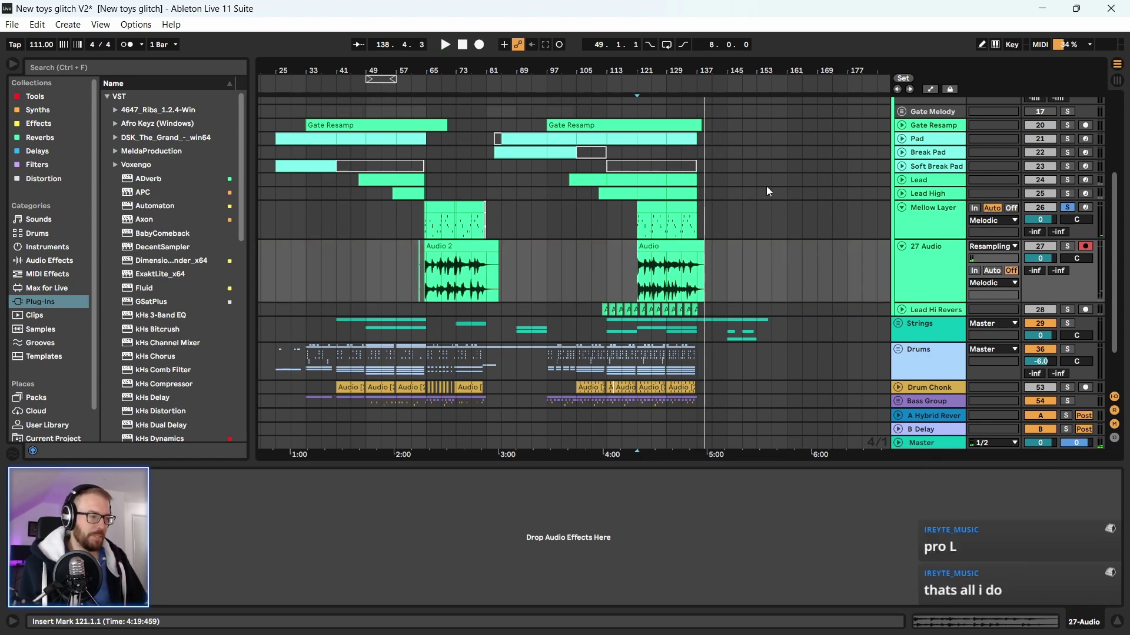
Unsolo the original Mellow Layer track and delete it, keeping the resampled audio track
mouse_move(728, 64)
left_mouse_down()
mouse_move(729, 82)
mouse_move(728, 64)
left_mouse_up()
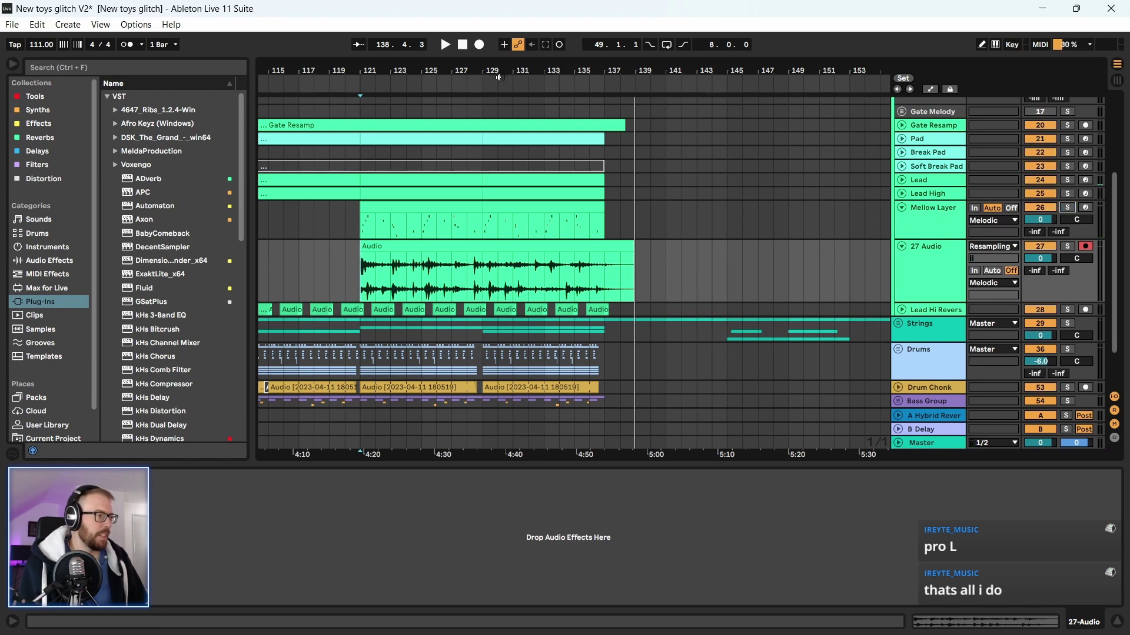
left_click_drag(499, 78, 487, 58)
left_click(591, 263)
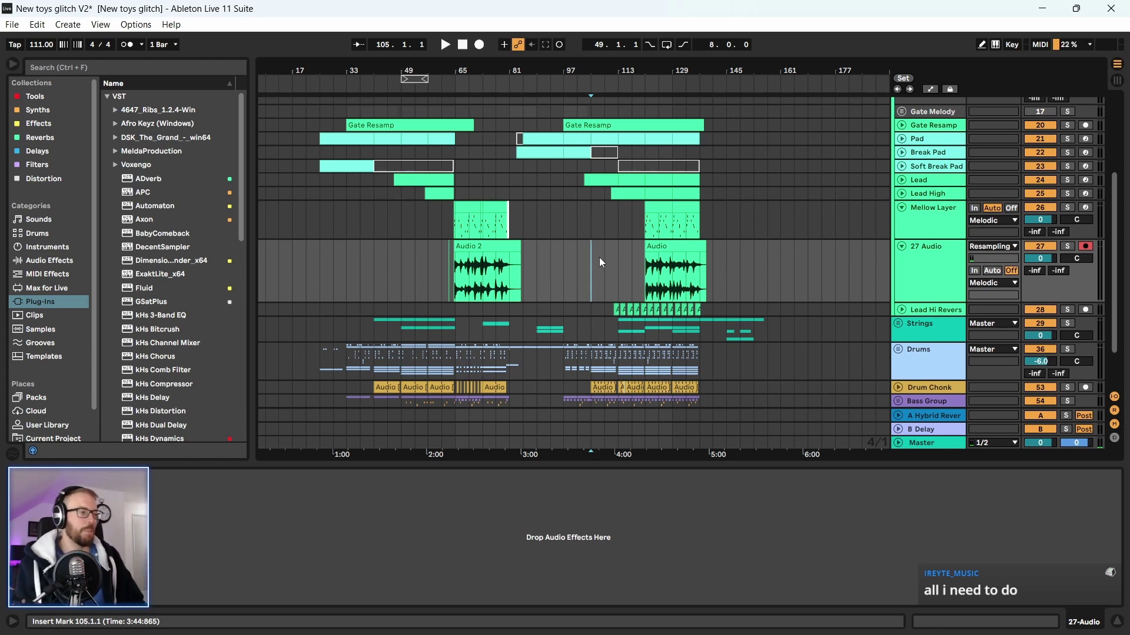
left_click(938, 210)
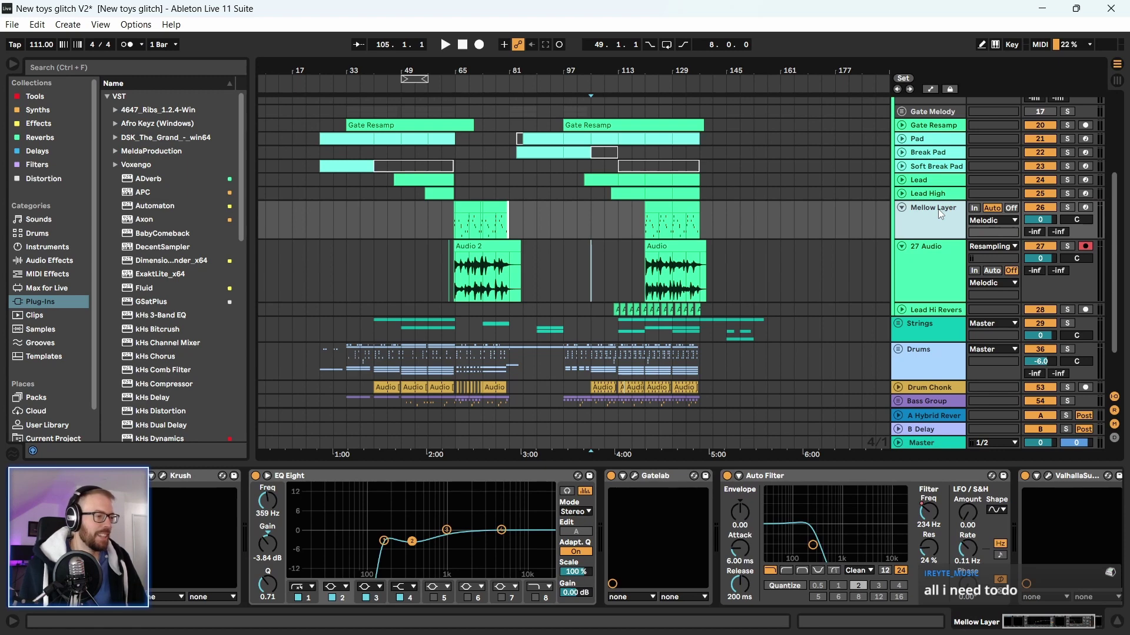
key("Delete")
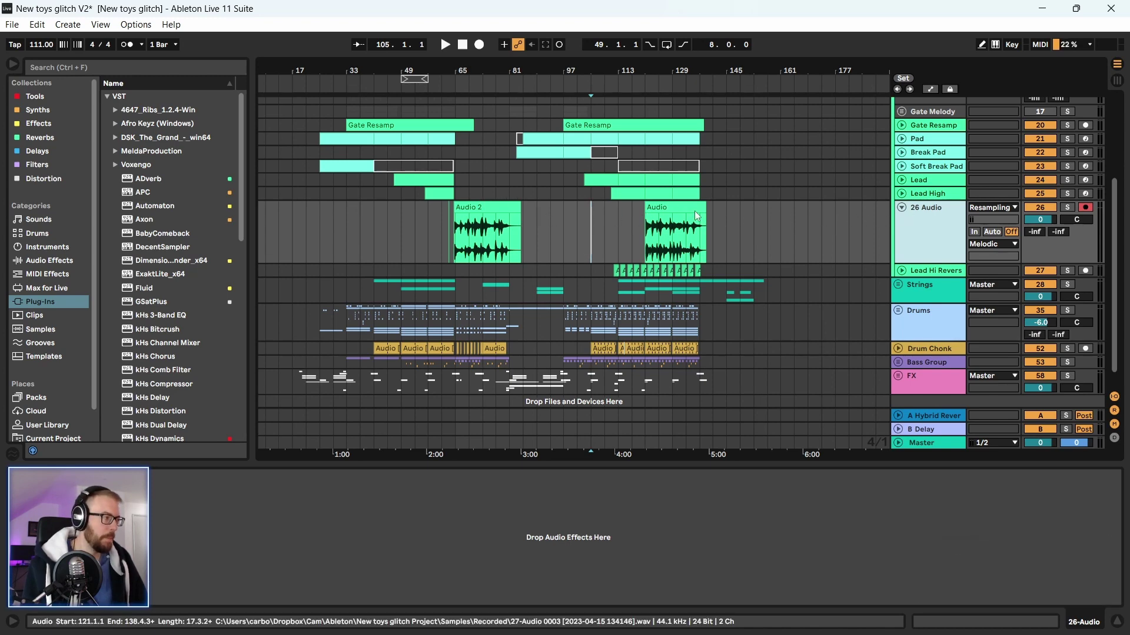
key("ctrl+z")
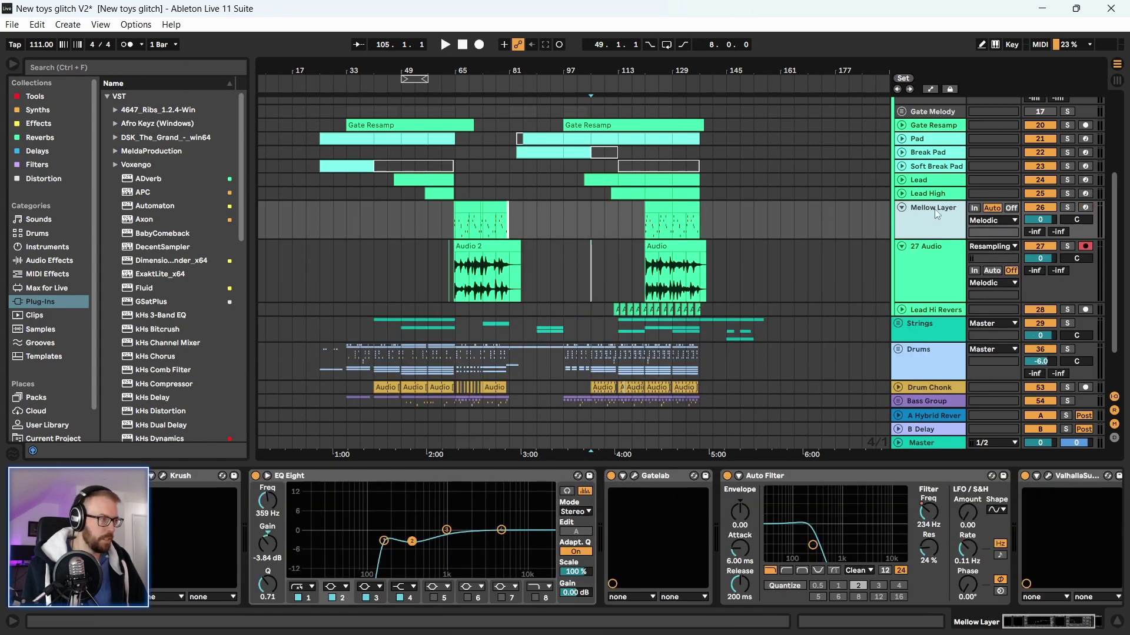
key("Delete")
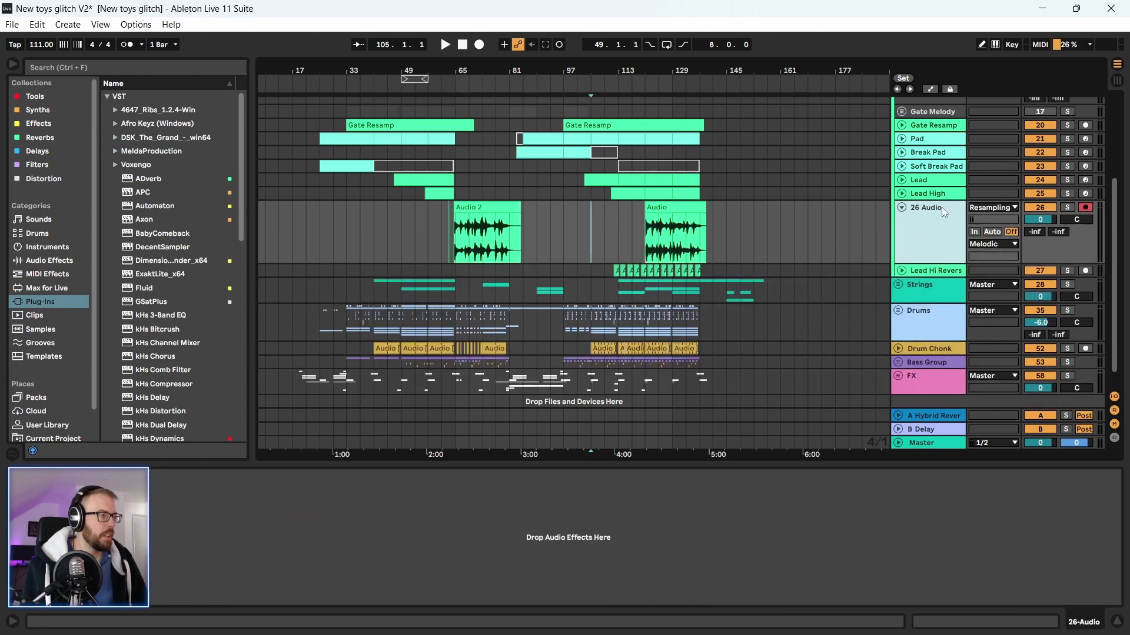
Unfold the Gate Resamp track, play its first clip from bar 33 and lower the track volume to -6 dB
scroll(938, 209, "up", 1)
left_click(901, 168)
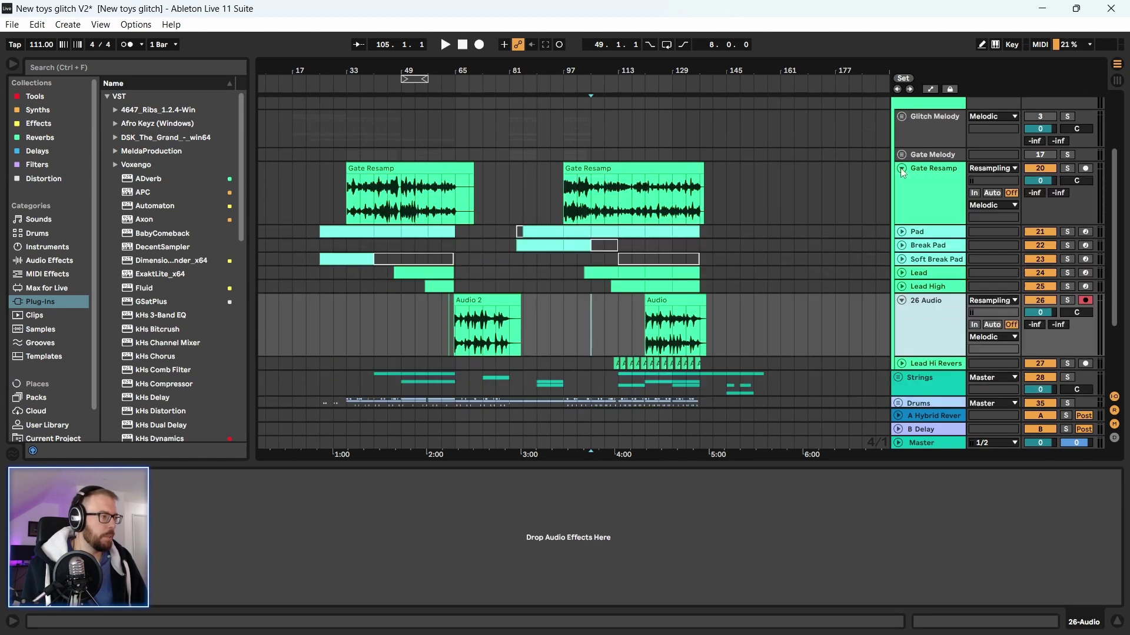
left_click(375, 170)
key("space")
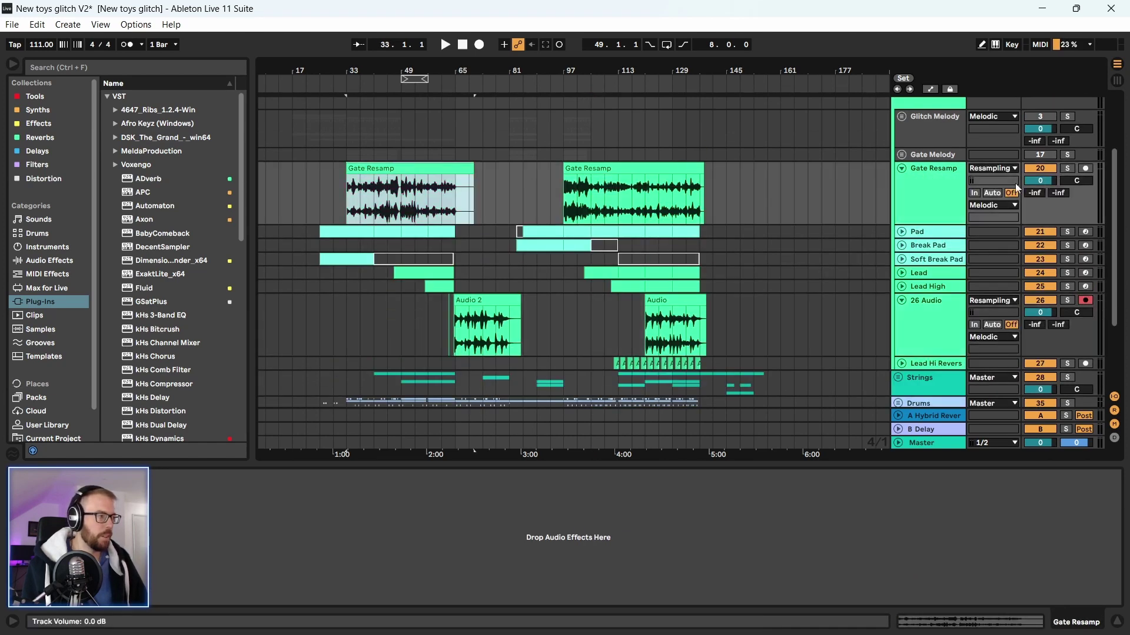
scroll(757, 230, "up", 2)
scroll(758, 230, "down", 3)
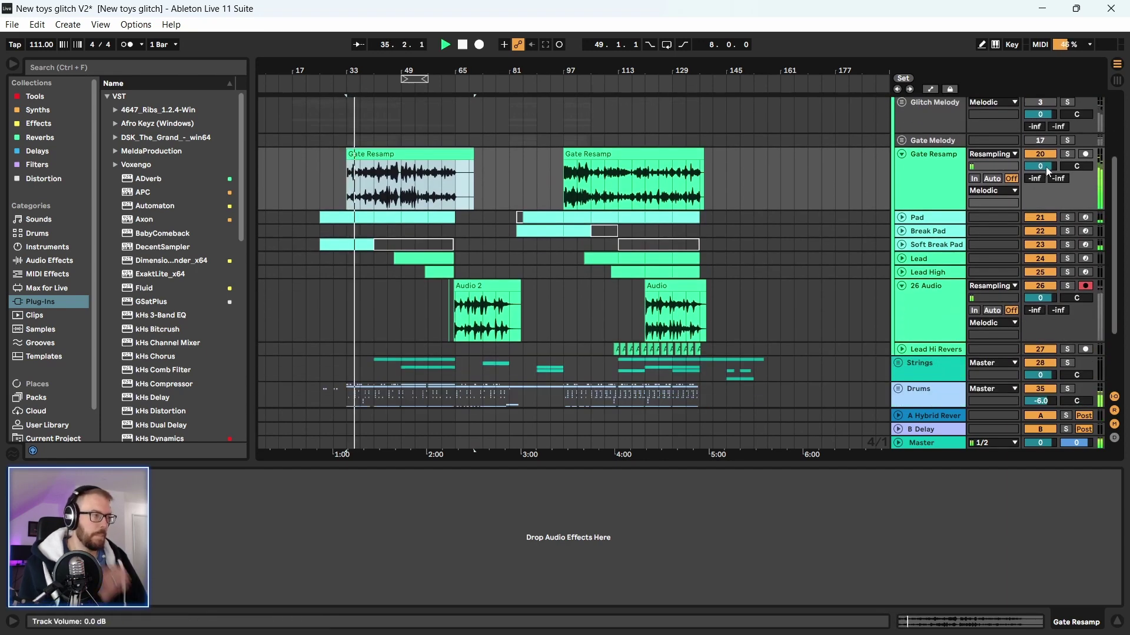
left_click(1045, 167)
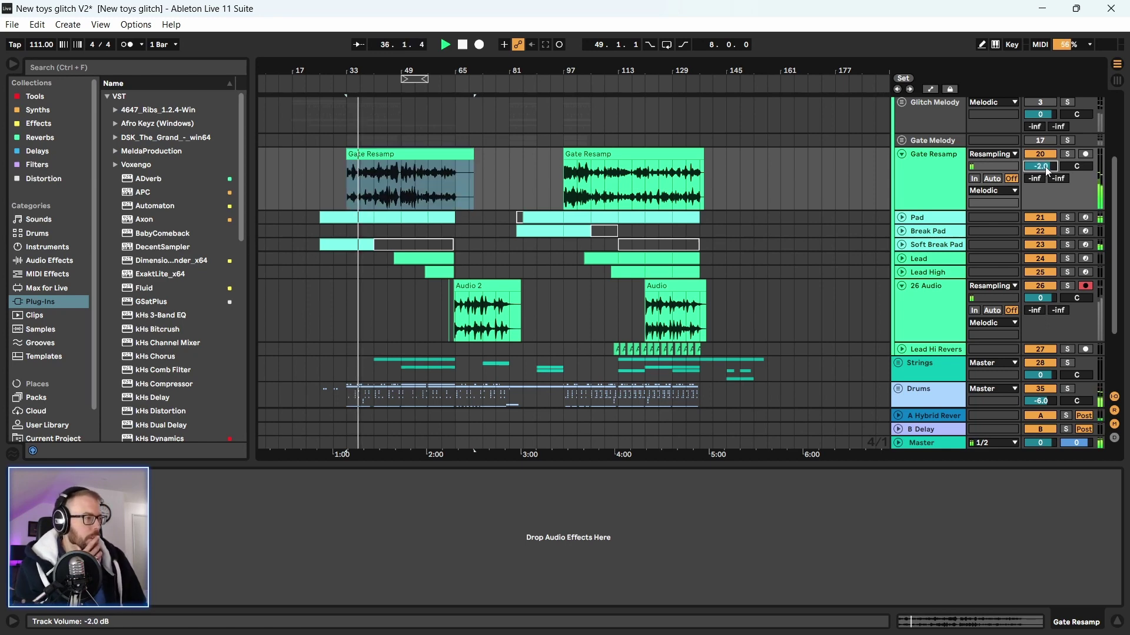
type("-4")
key("Return")
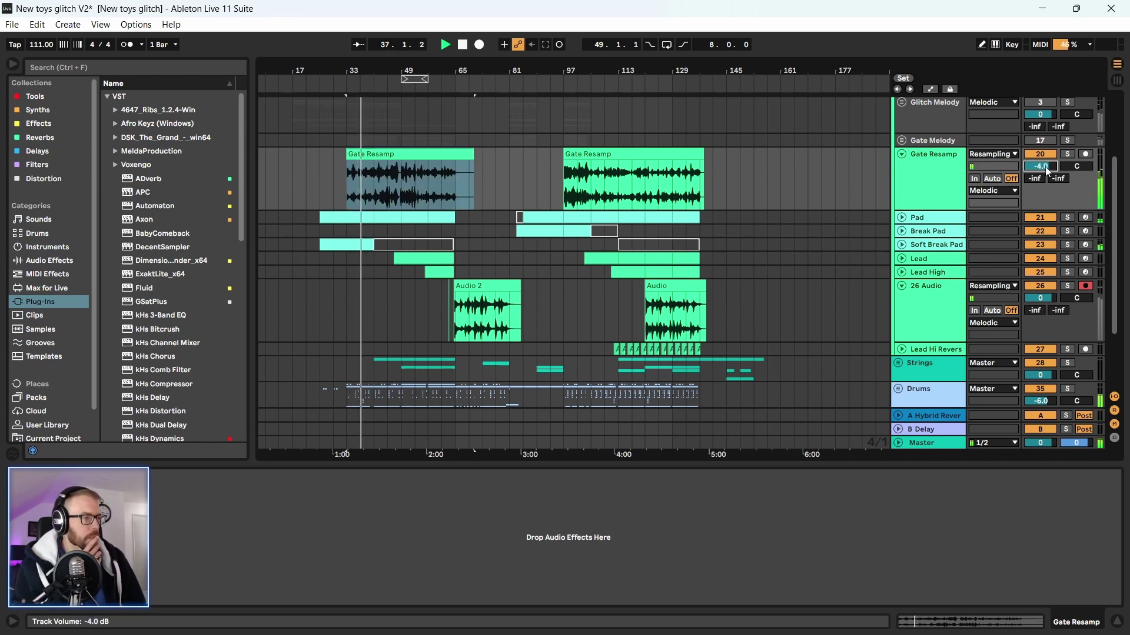
type("-6")
key("Return")
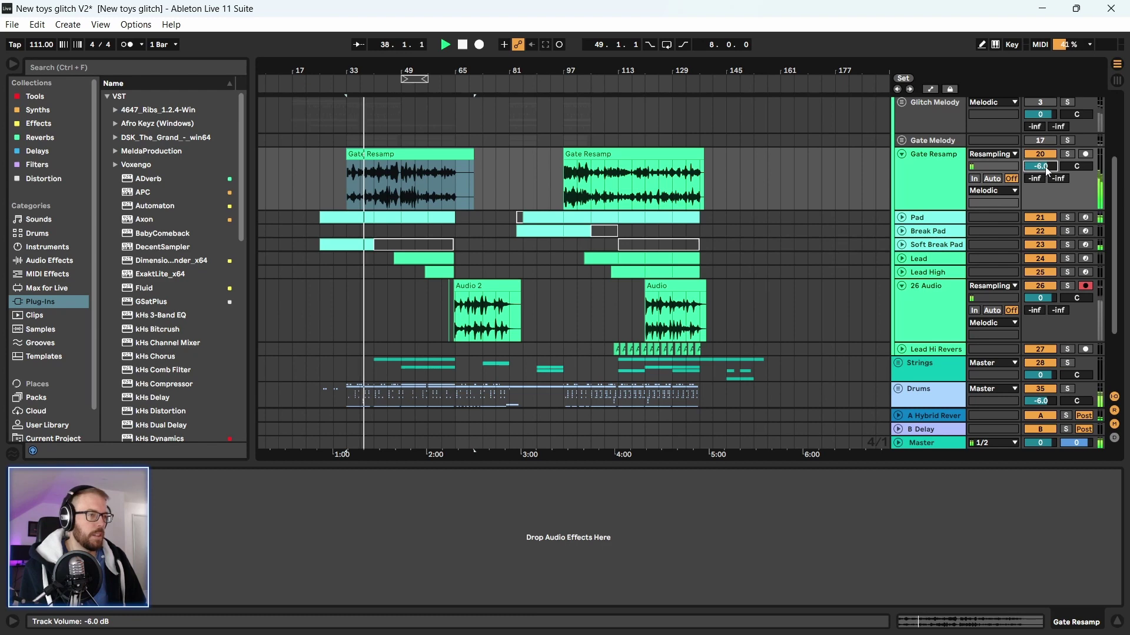
Play the arrangement from bar 41 to check the Gate Resamp level in the mix, and save the set
left_click(464, 154)
left_click(383, 196)
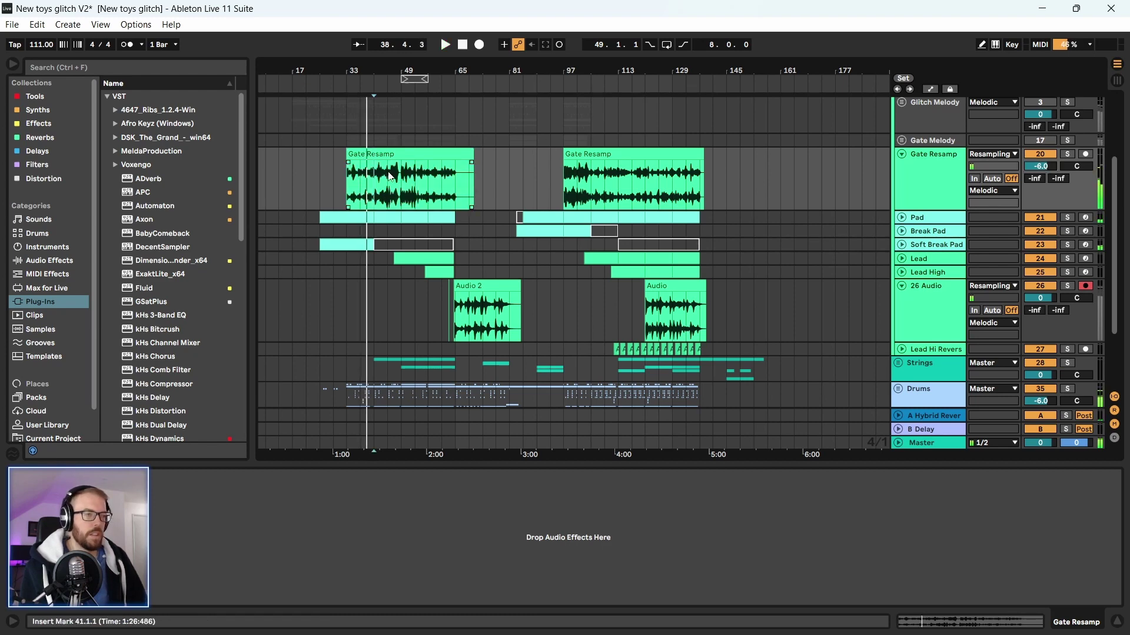
key("plus")
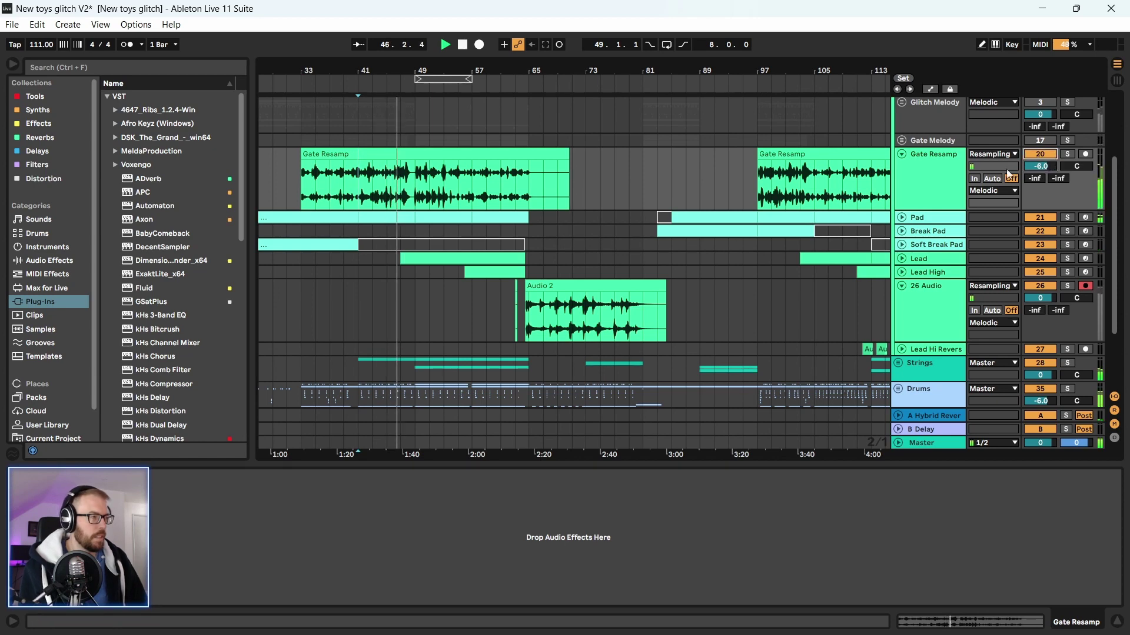
left_click(948, 175)
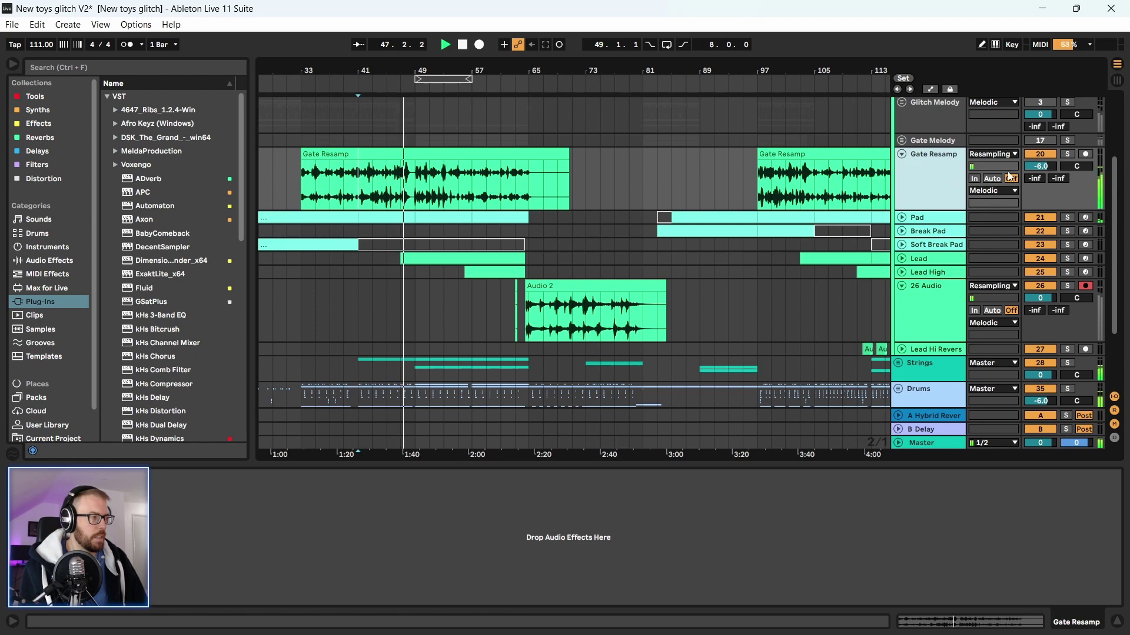
key("space")
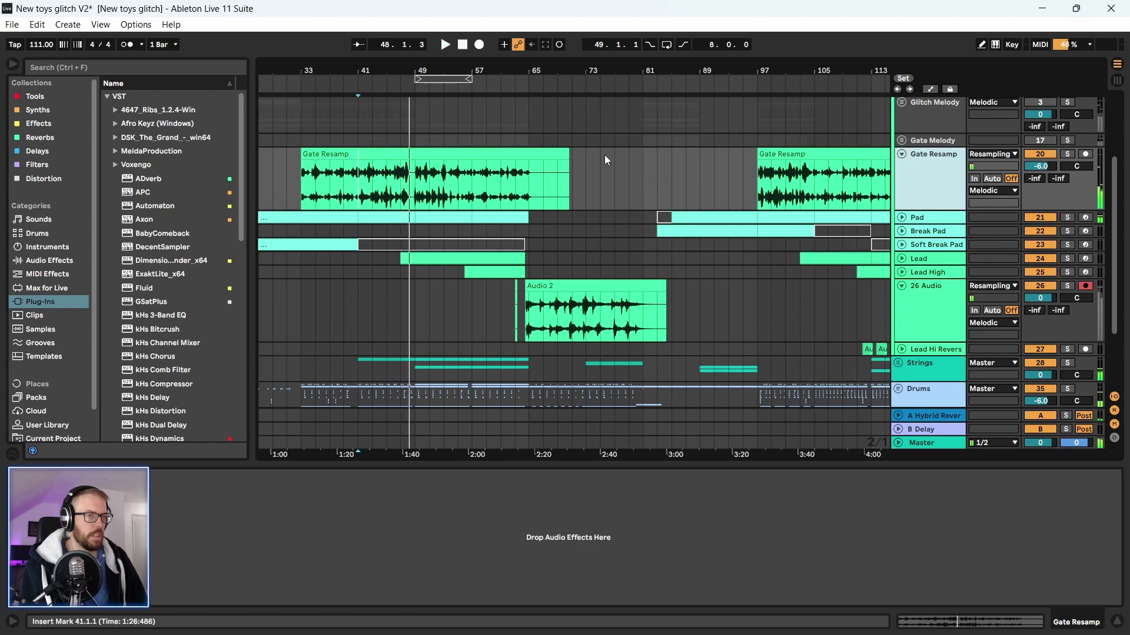
key("ctrl+s")
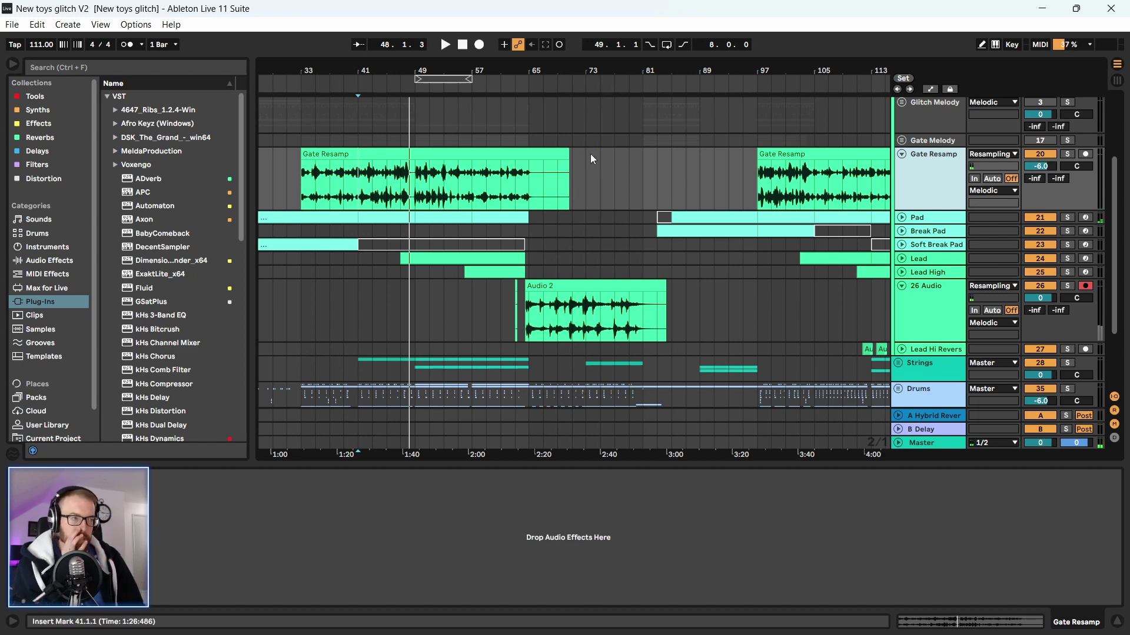
Open the recent set New toys glitch.als in place of the V2 set
left_click(12, 25)
mouse_move(59, 71)
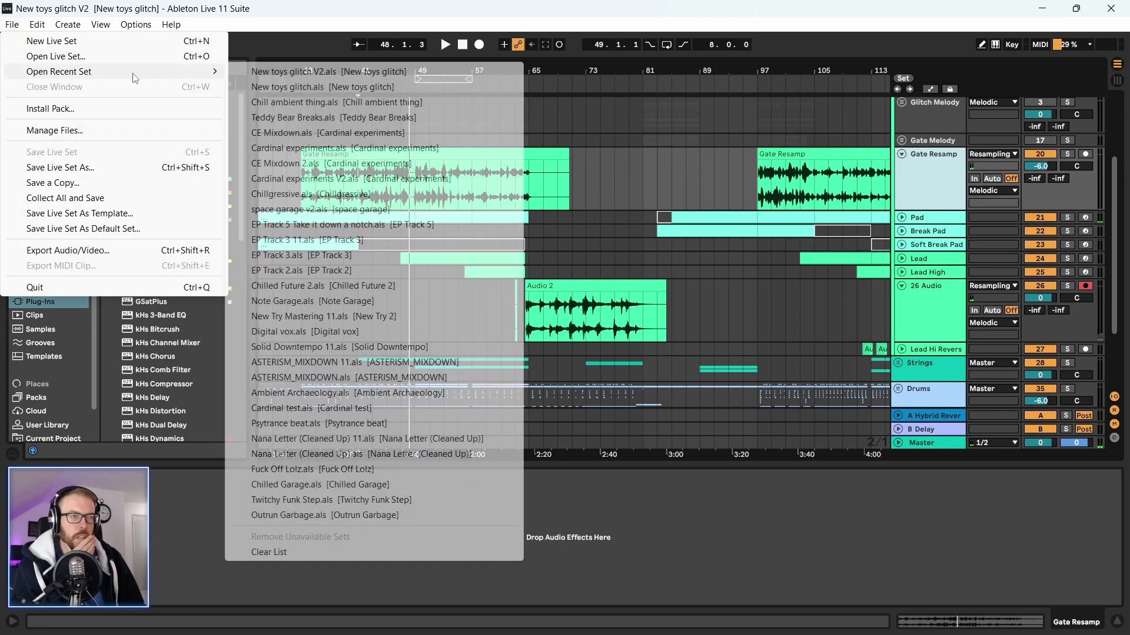
left_click(305, 86)
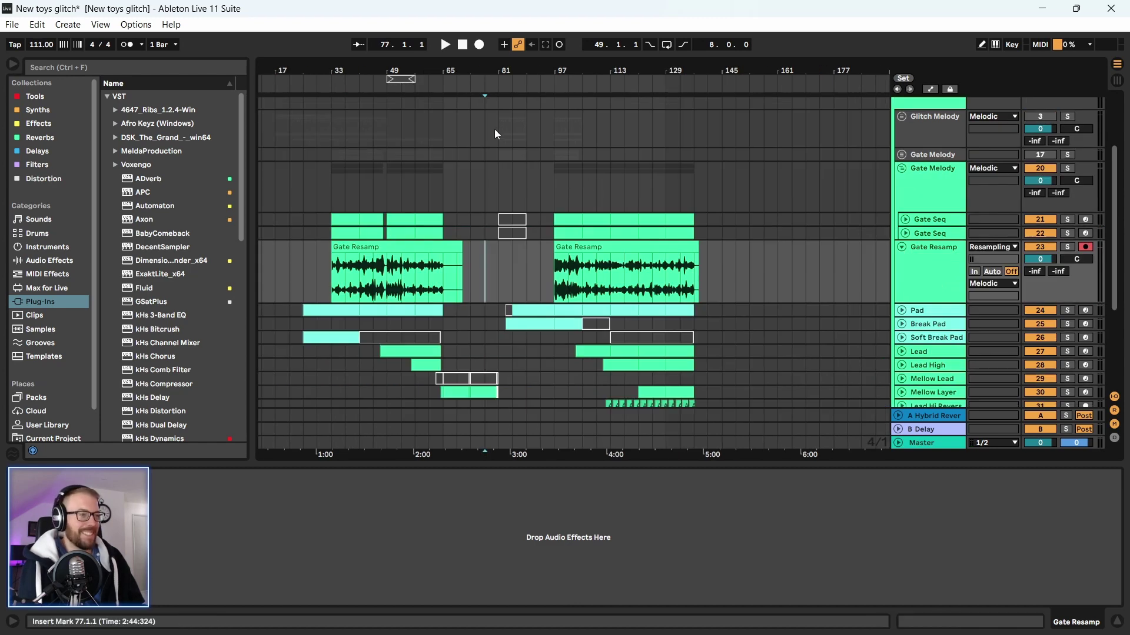
Inspect the Gate Melody group's devices and the volumes of its two Gate Seq tracks, and fold the Gate Resamp track
left_click_drag(391, 80, 424, 76)
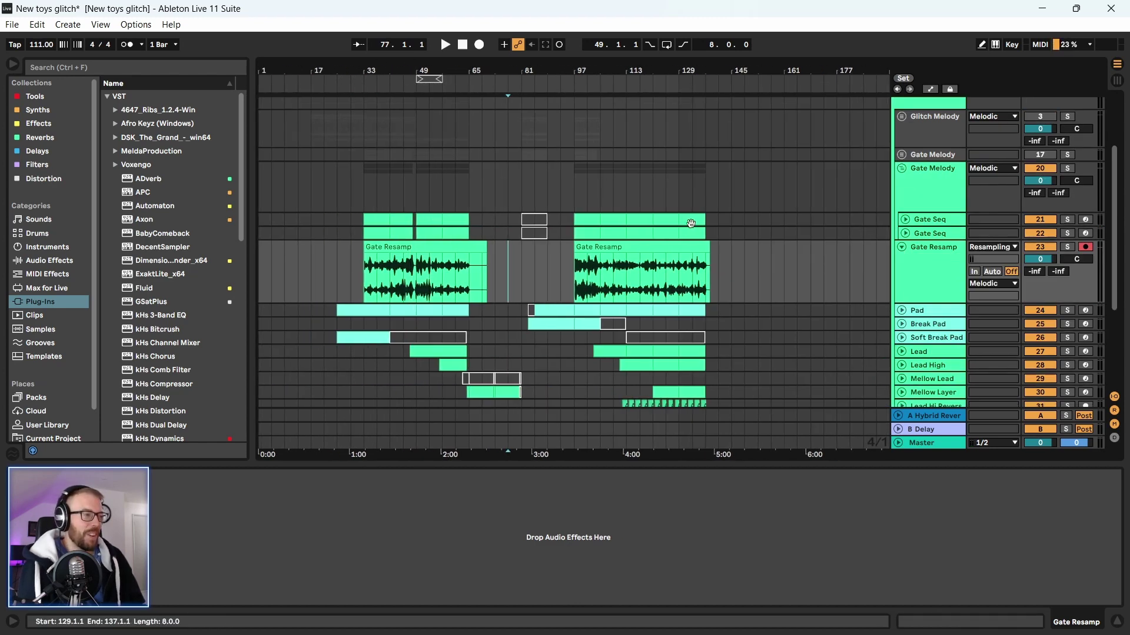
left_click(958, 188)
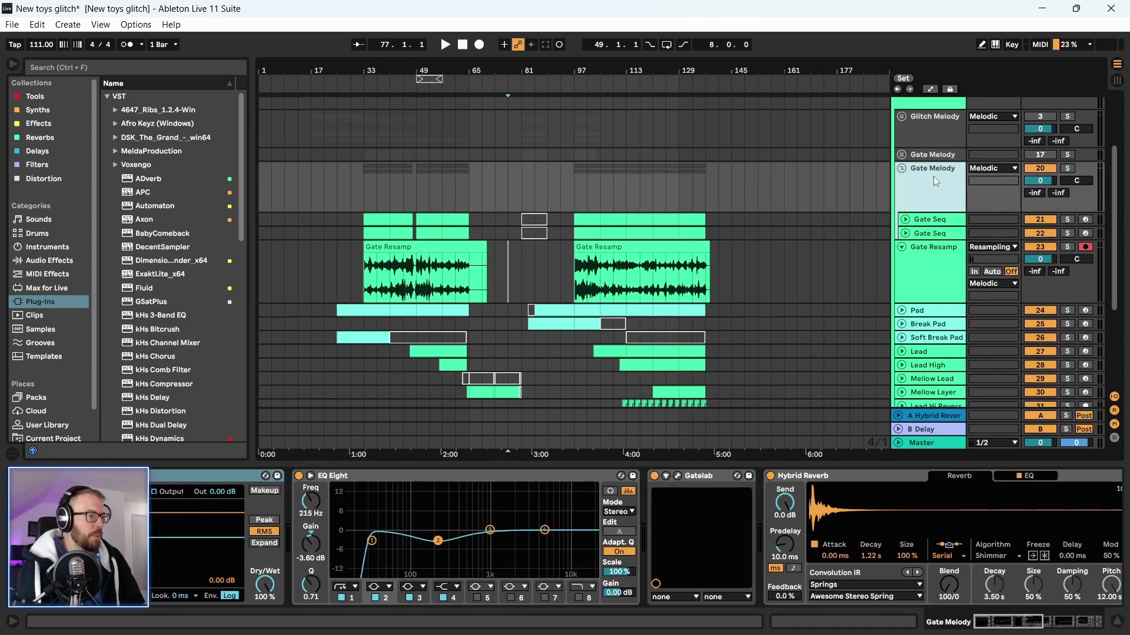
left_click(905, 219)
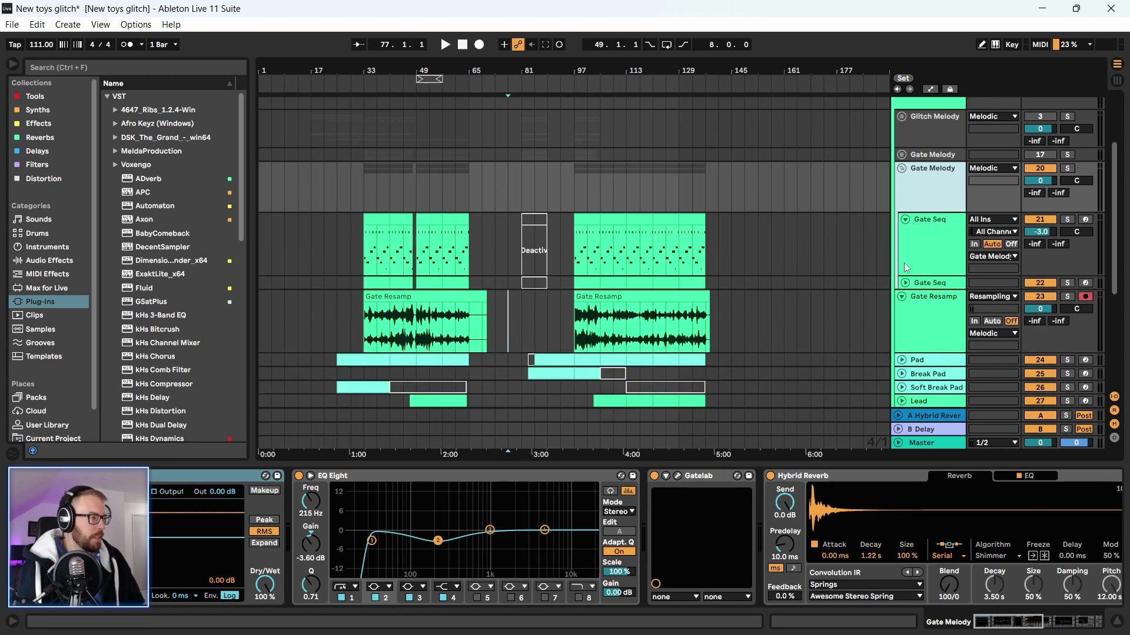
left_click(905, 283)
left_click(905, 220)
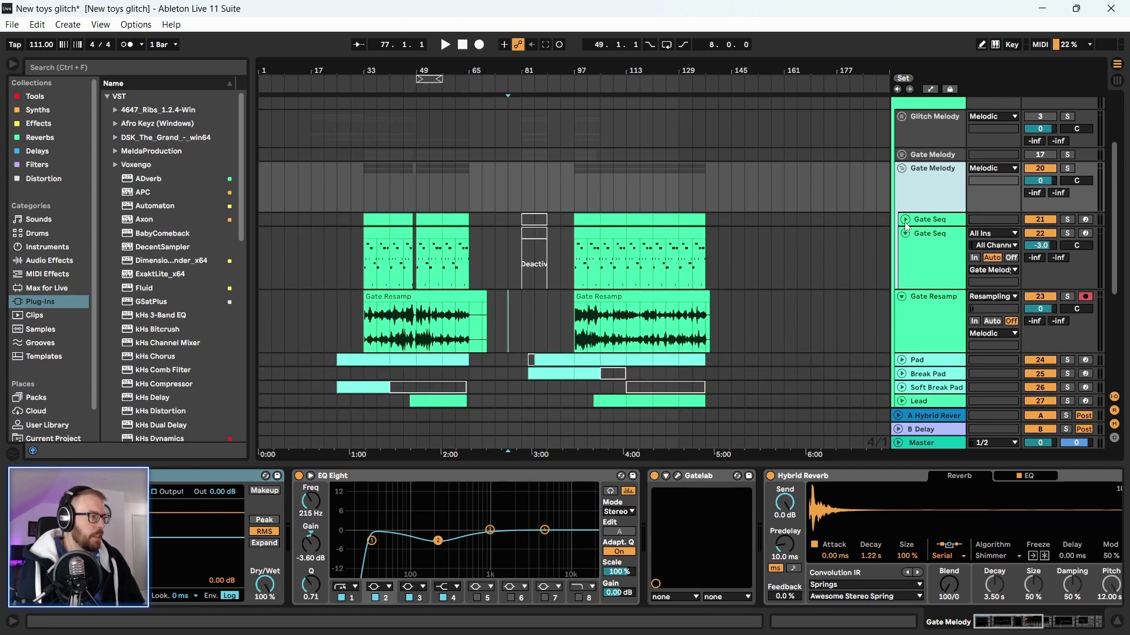
left_click(903, 298)
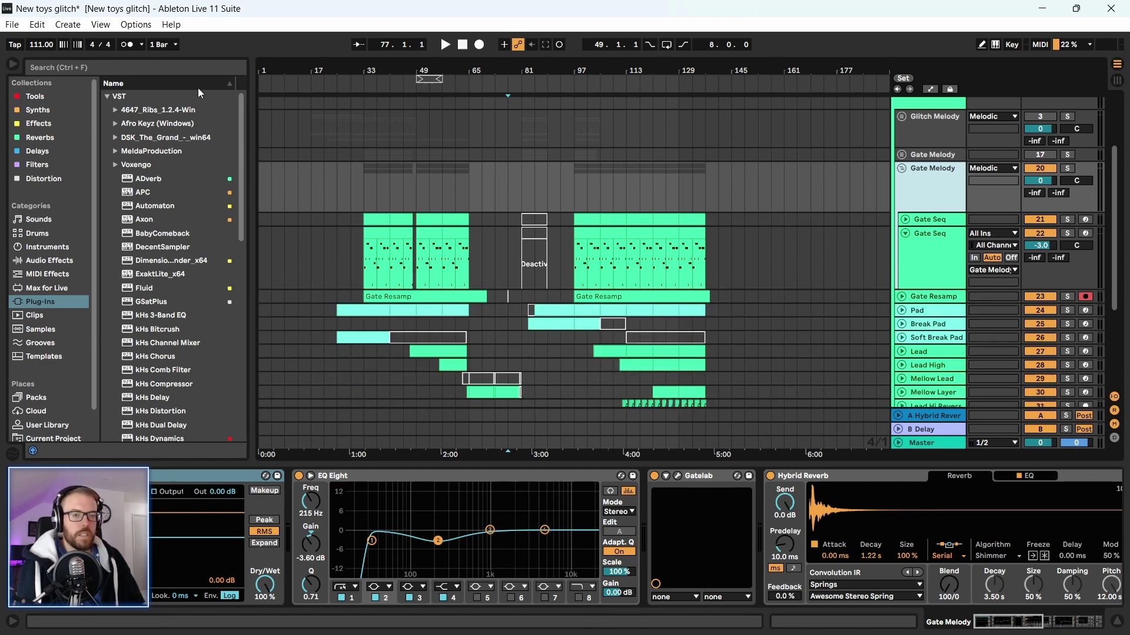
Save the original set and reopen the recent set New toys glitch V2.als
left_click(337, 154)
key("ctrl+s")
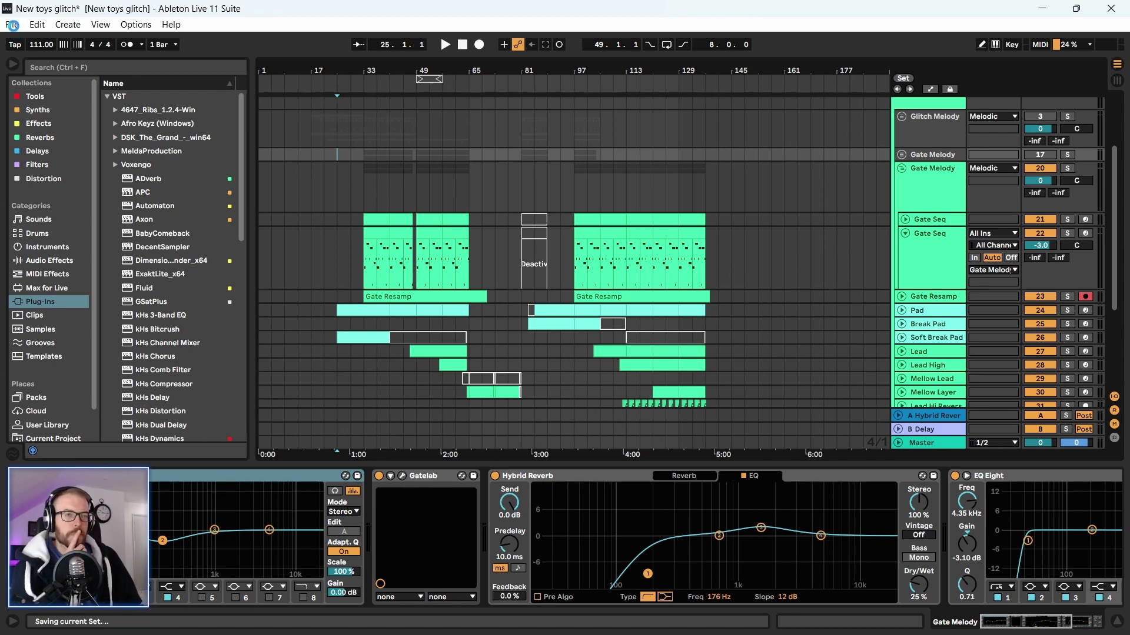
left_click(11, 25)
mouse_move(37, 24)
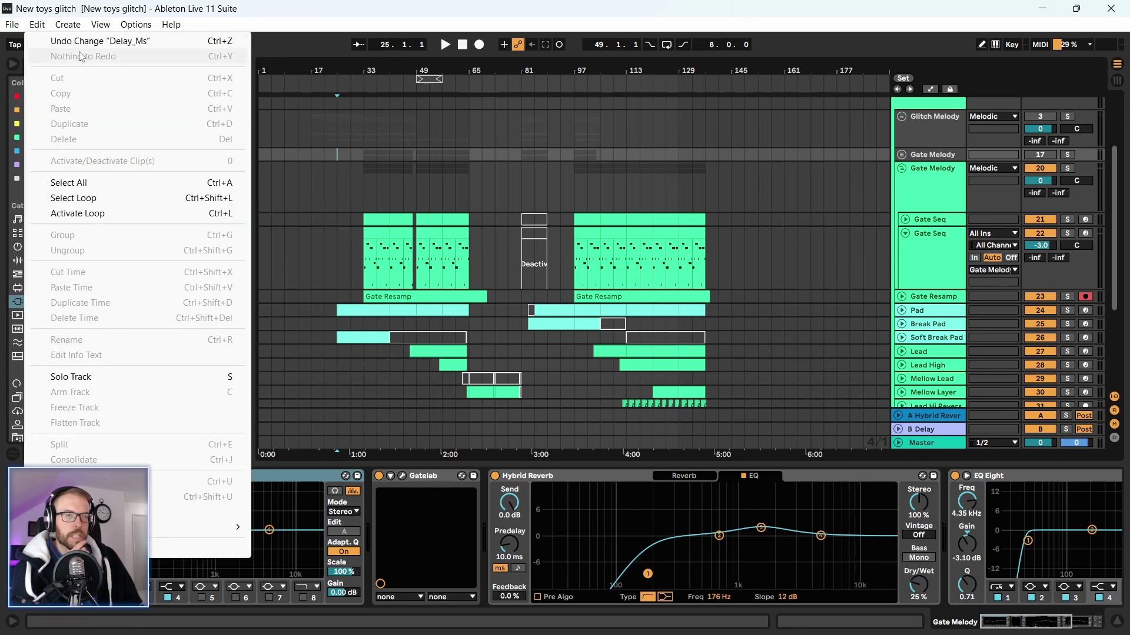
mouse_move(59, 71)
left_click(317, 87)
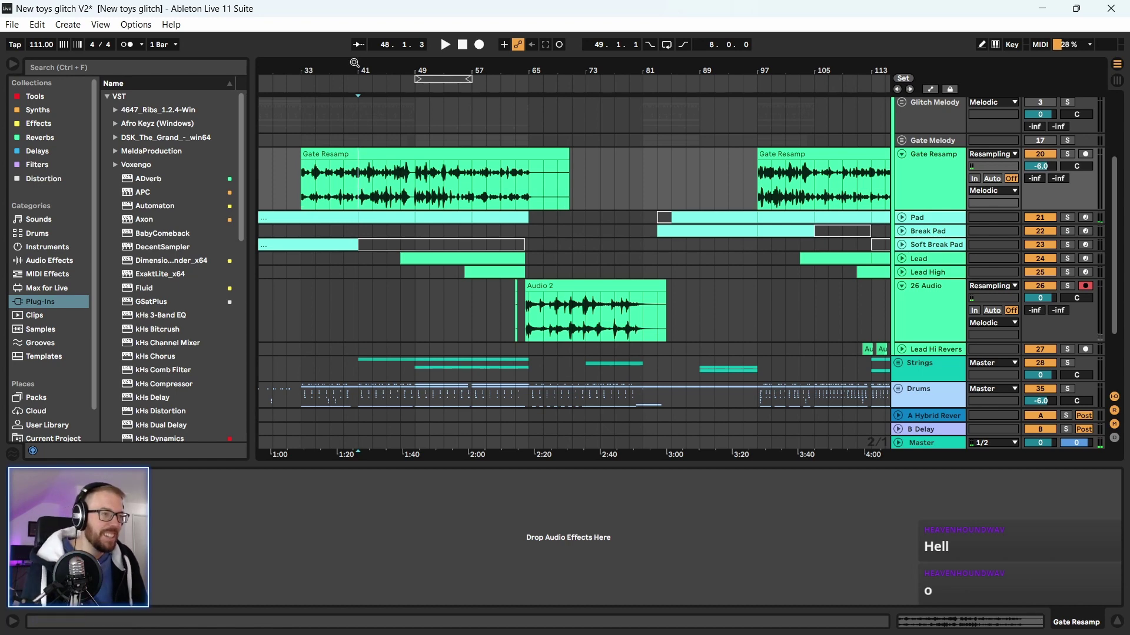
Play the arrangement from bar 33 to hear the start of the first Gate Resamp clip in the mix
left_click_drag(354, 62, 440, 34)
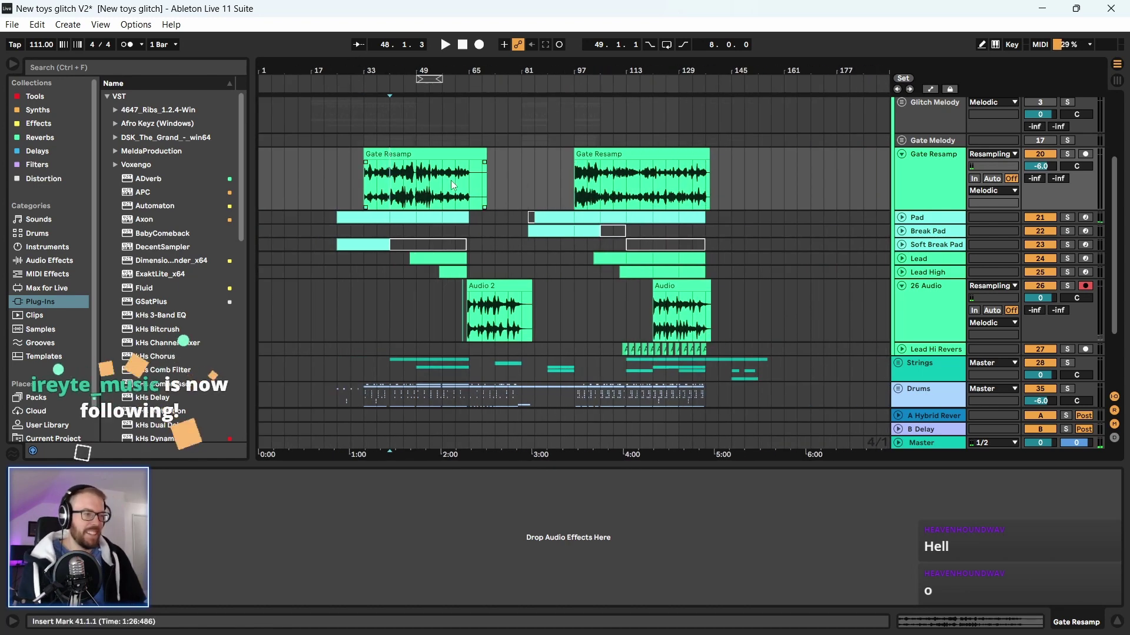
left_click_drag(382, 72, 383, 80)
left_click(361, 183)
key("space")
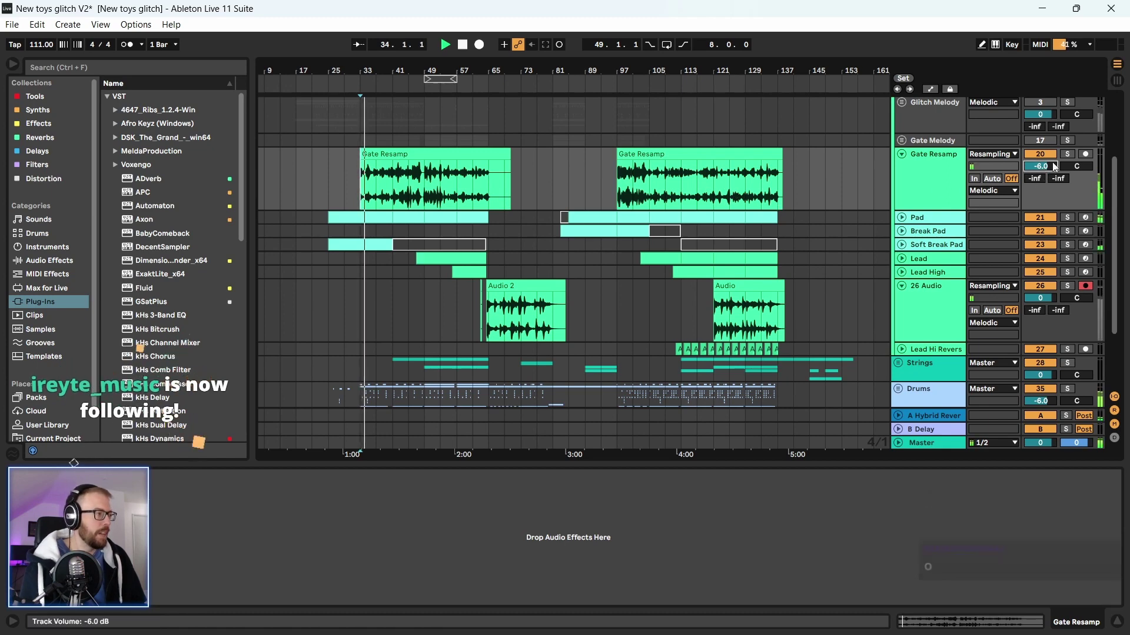
Try the Gate Resamp track at -3 dB during playback, and set its volume back to -6 dB
scroll(1054, 166, "up", 3)
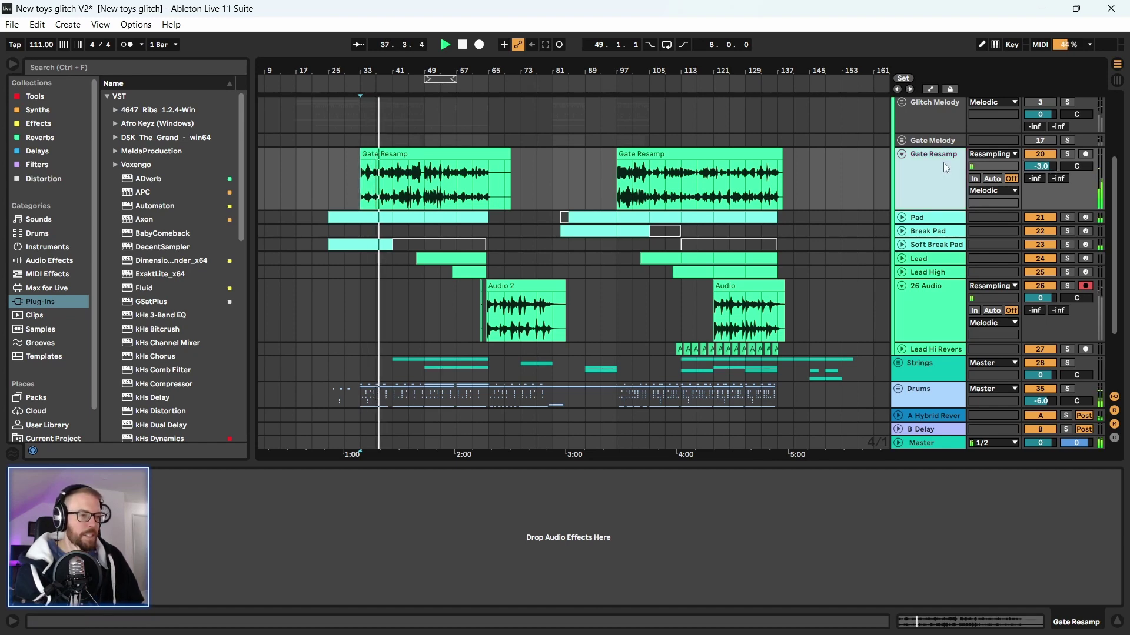
left_click(1046, 164)
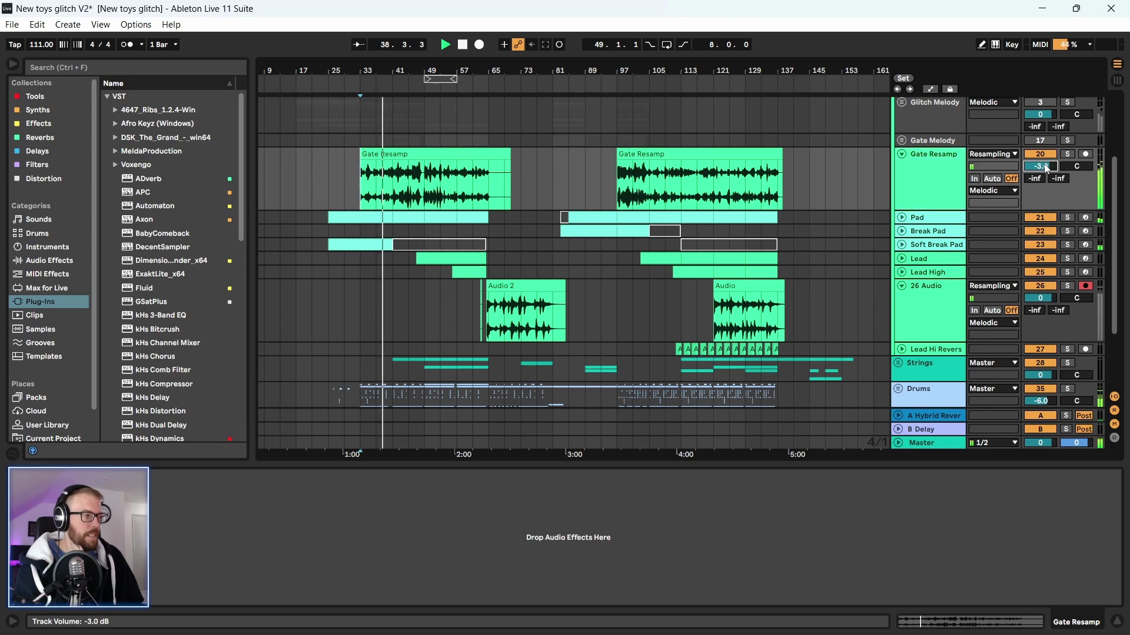
type("-6")
key("Return")
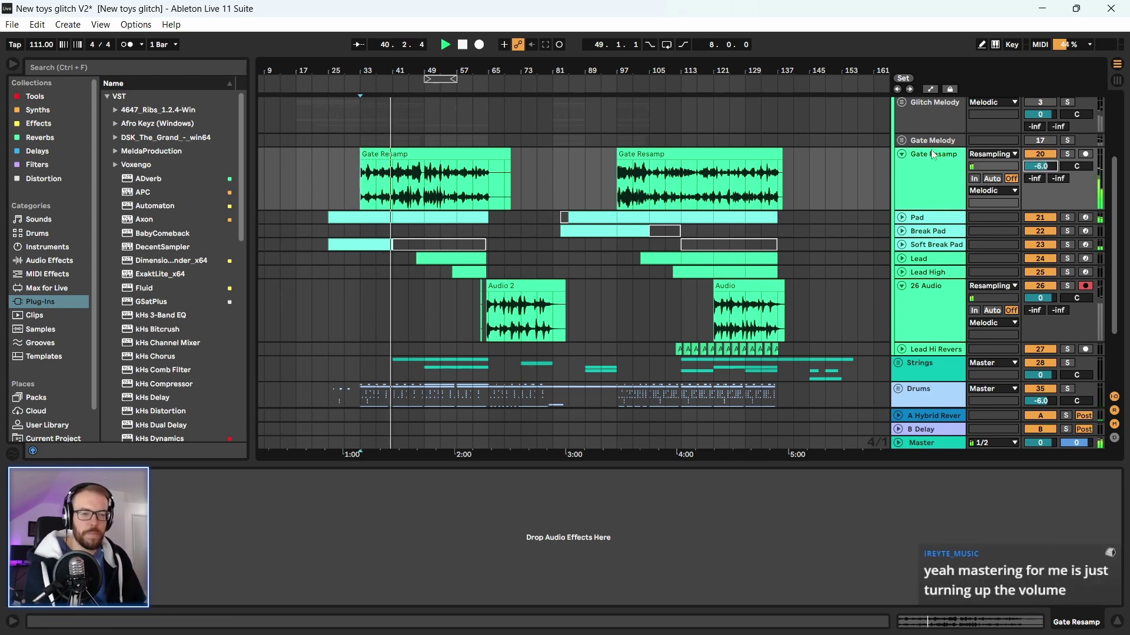
Fold the Gate Resamp track, and rename the 26 Audio track Mellow Resamp and fold it too
key("u")
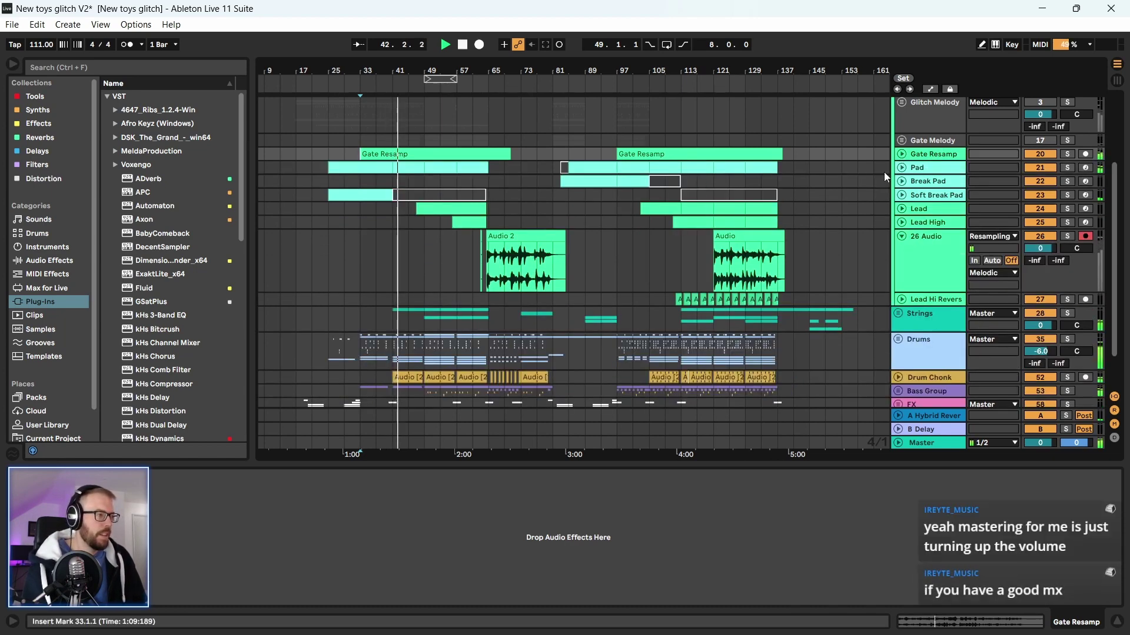
left_click(937, 241)
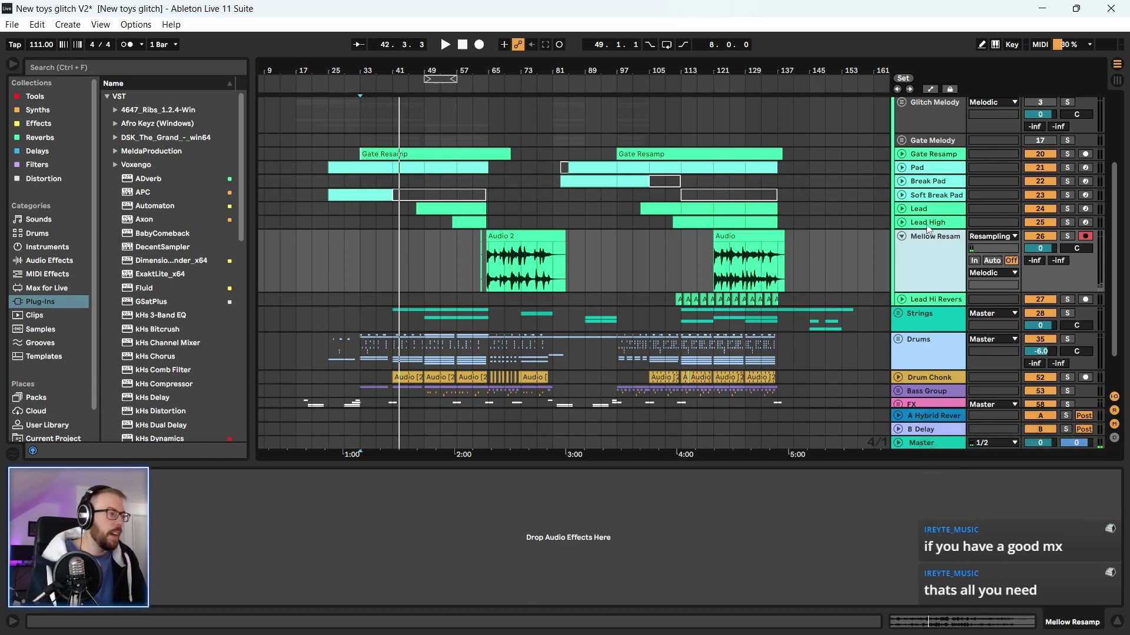
left_click(901, 236)
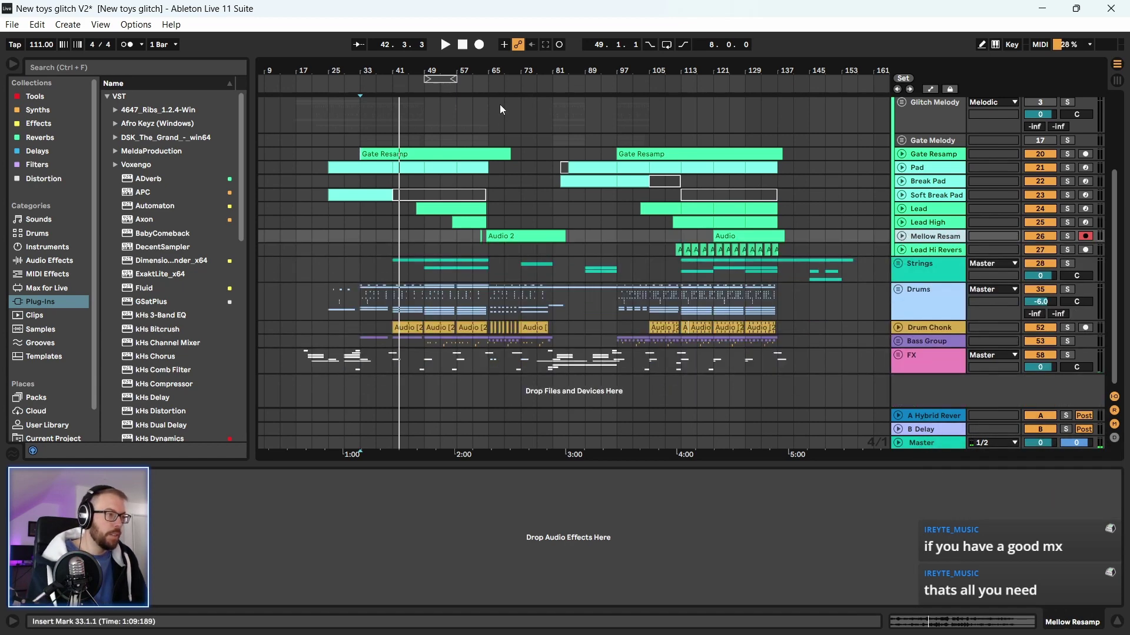
Play the arrangement from bar 45 and again from bar 49 to check the mix
key("minus")
left_click(404, 240)
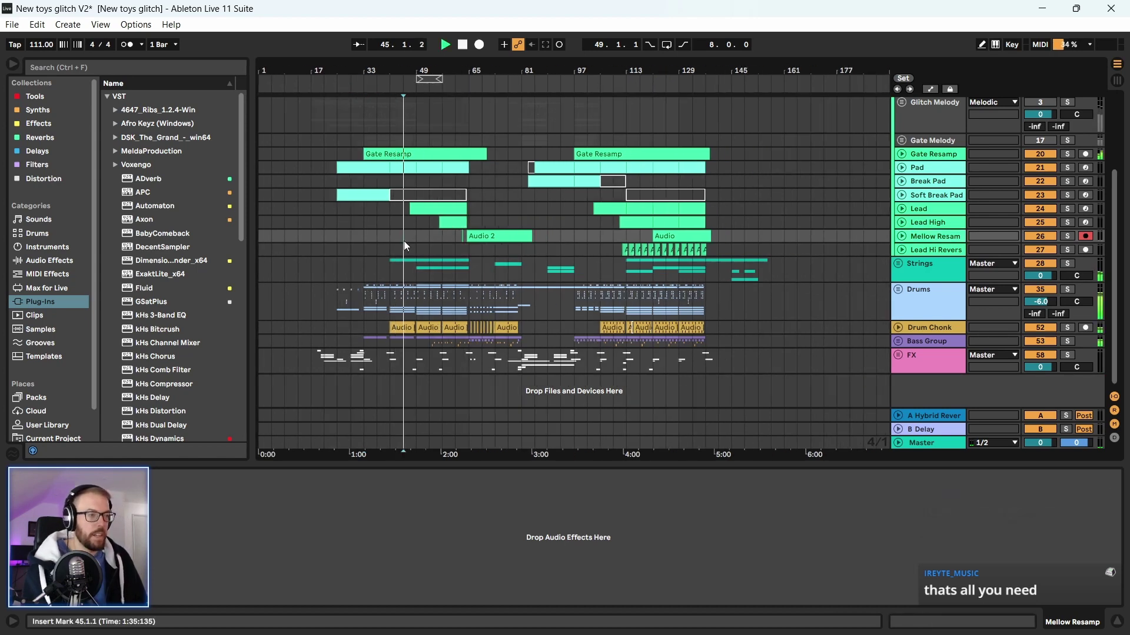
left_click(414, 242)
left_click(422, 68)
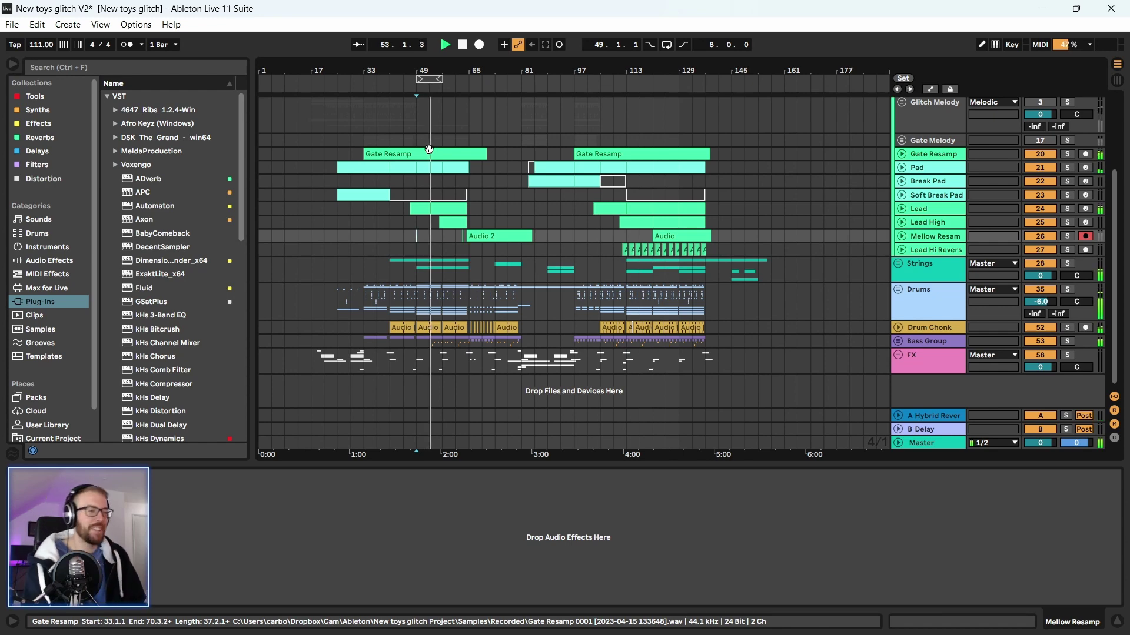
Open Ozone 9 from the Master track, show its Maximizer module and move the plug-in window clear of the arrangement
left_click(926, 447)
left_click(938, 367)
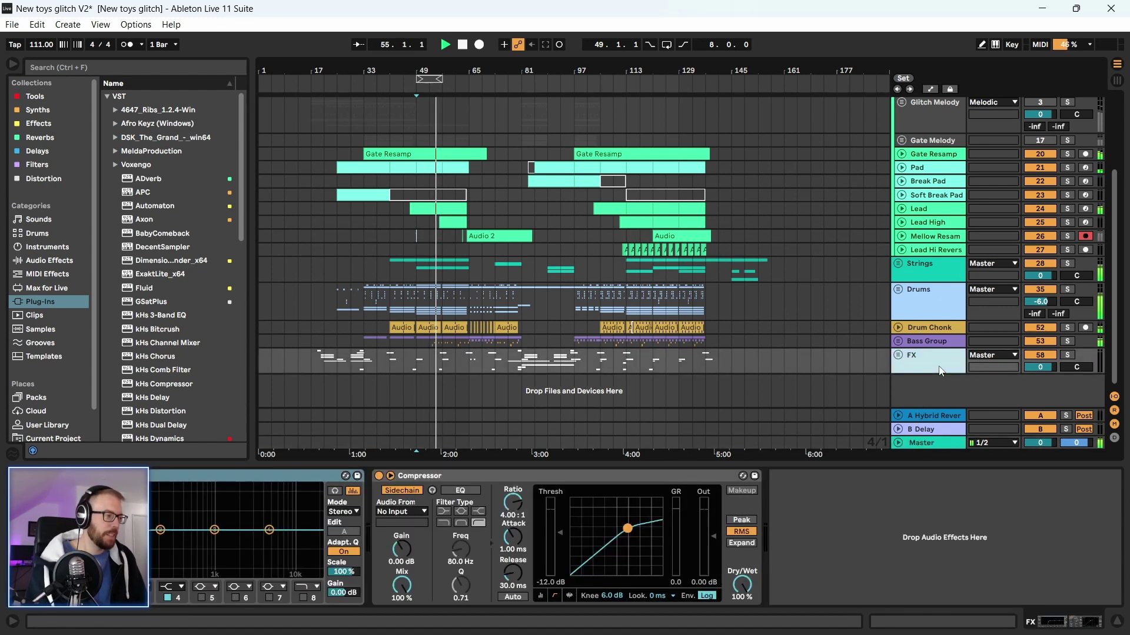
left_click(931, 438)
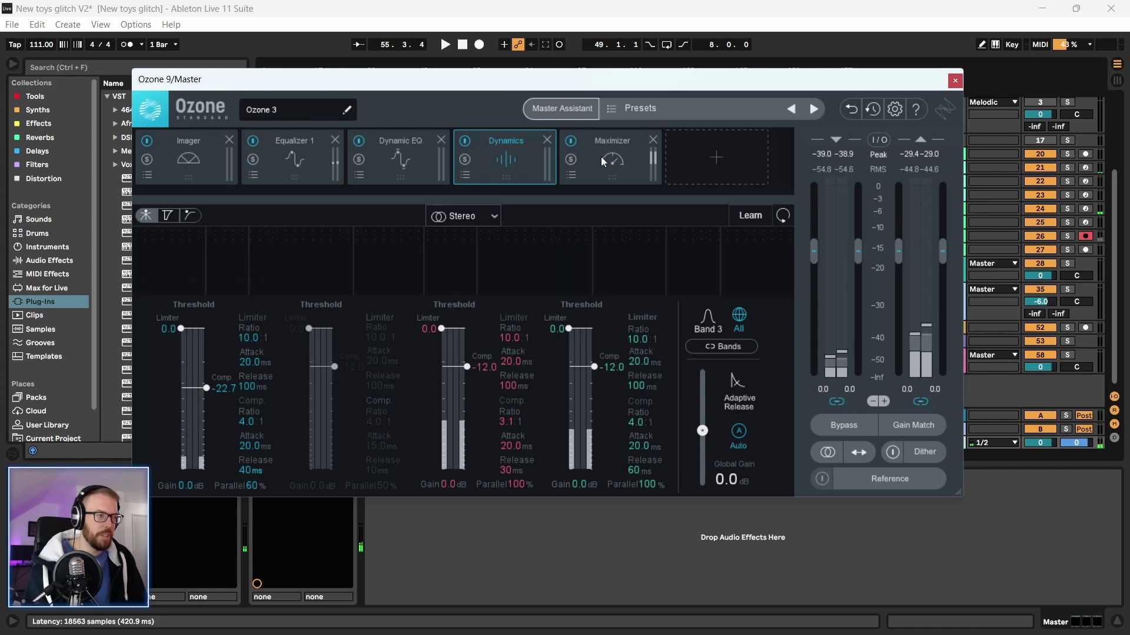
left_click(601, 156)
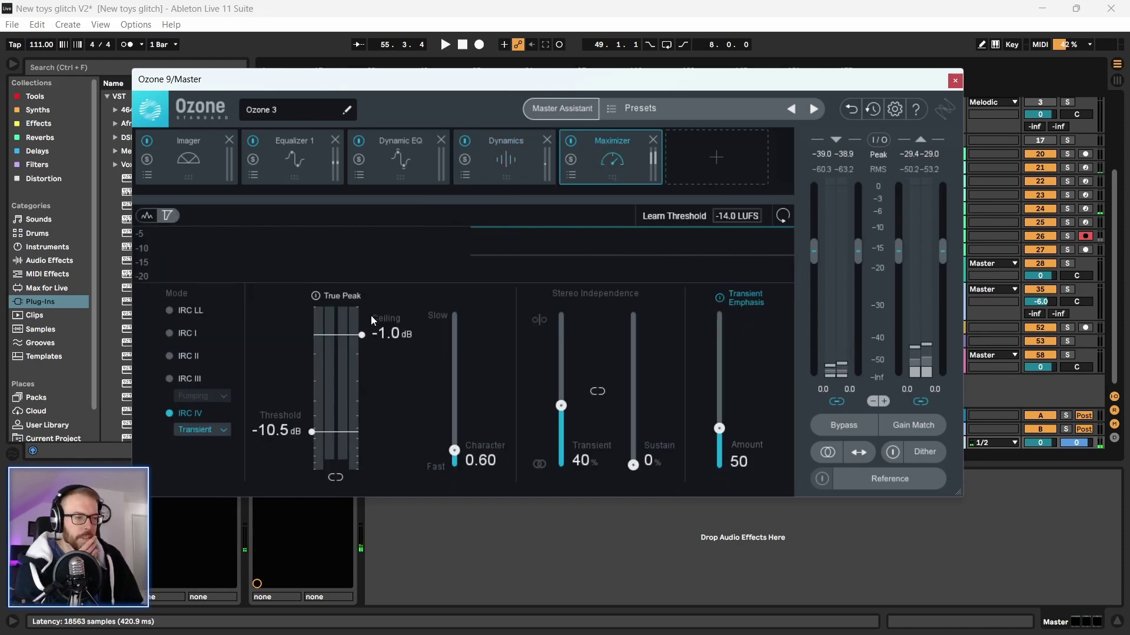
left_click_drag(451, 78, 419, 339)
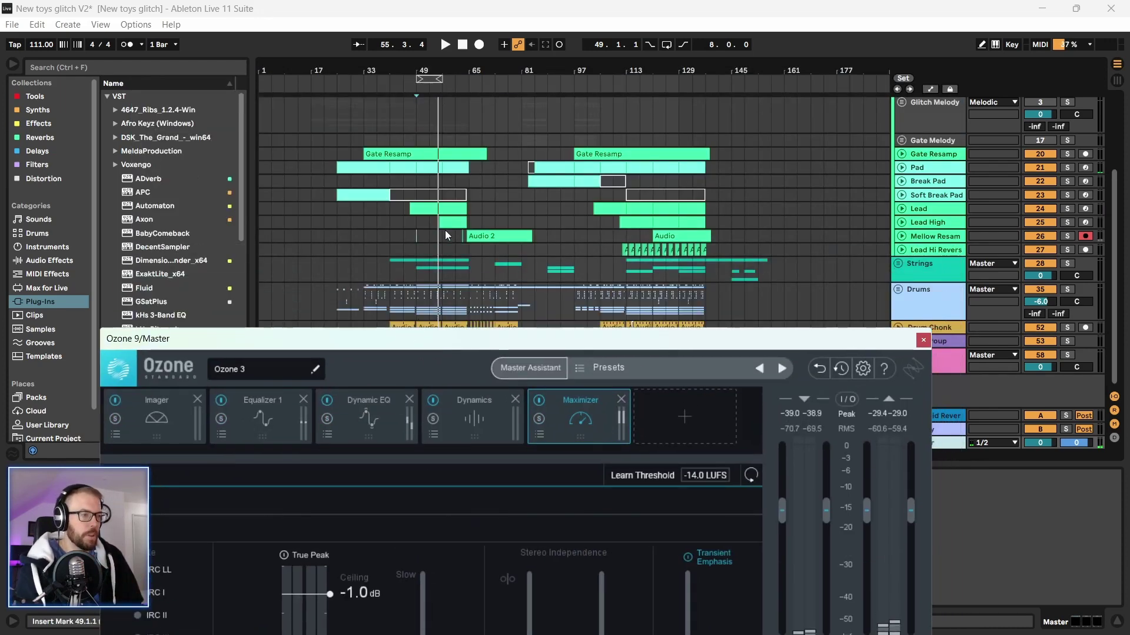
Play the mix while checking Ozone's Maximizer and Reference panel for a loudness reading, and close the plug-in window
left_click(426, 262)
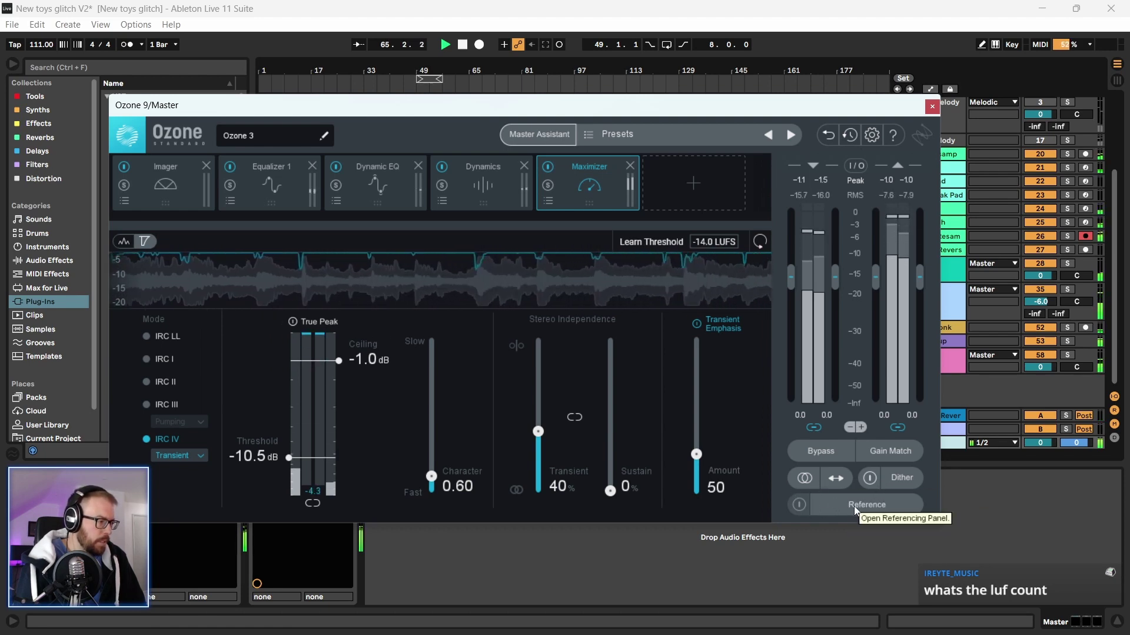
left_click(854, 506)
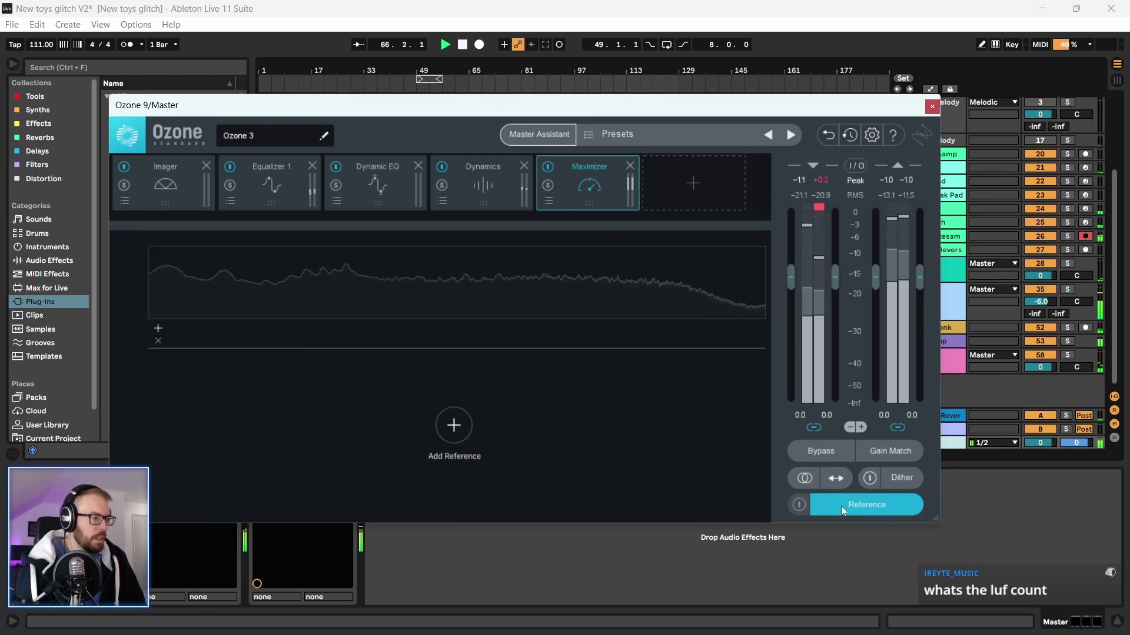
left_click(842, 506)
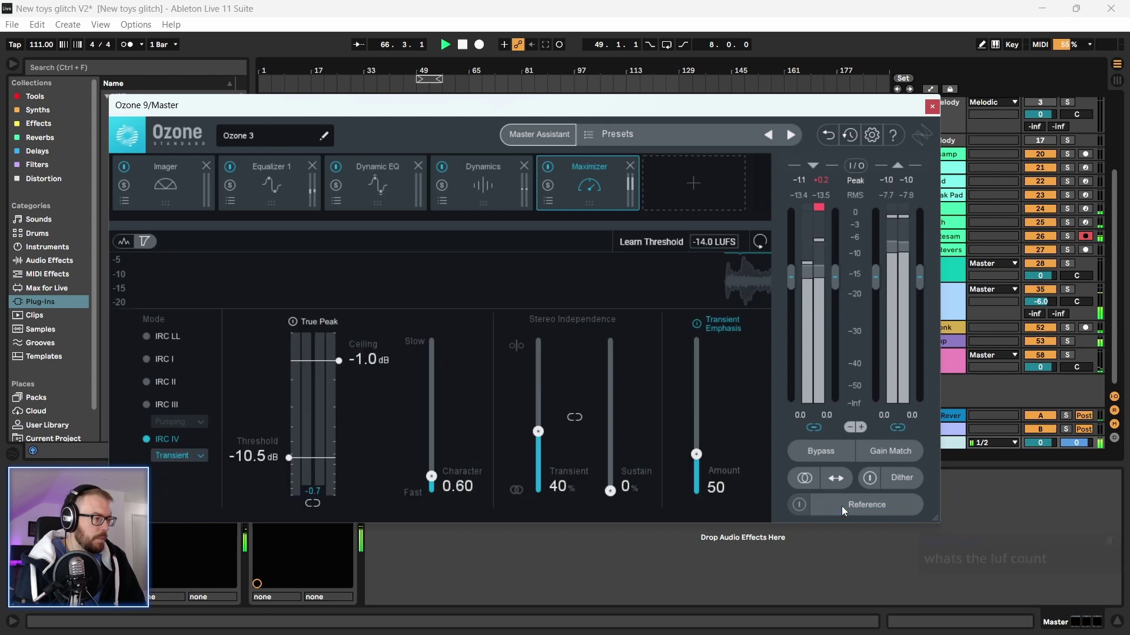
left_click(932, 106)
Add the SPAN analyser from the Tools collection to the end of the Master track's device chain
scroll(142, 303, "down", 5)
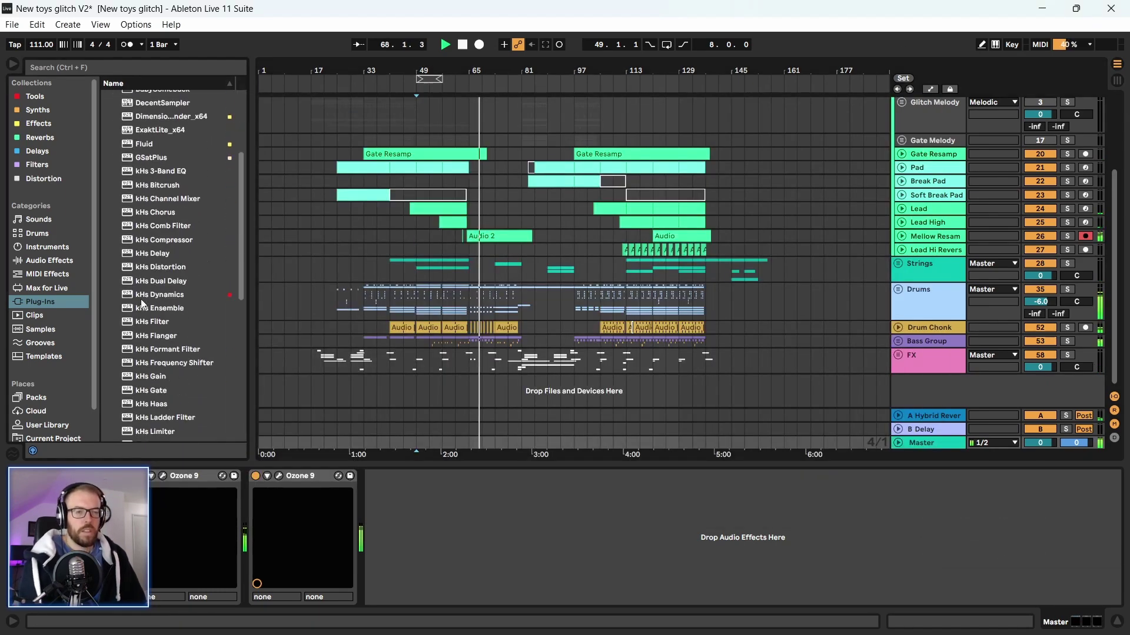
scroll(147, 334, "down", 6)
left_click(164, 409)
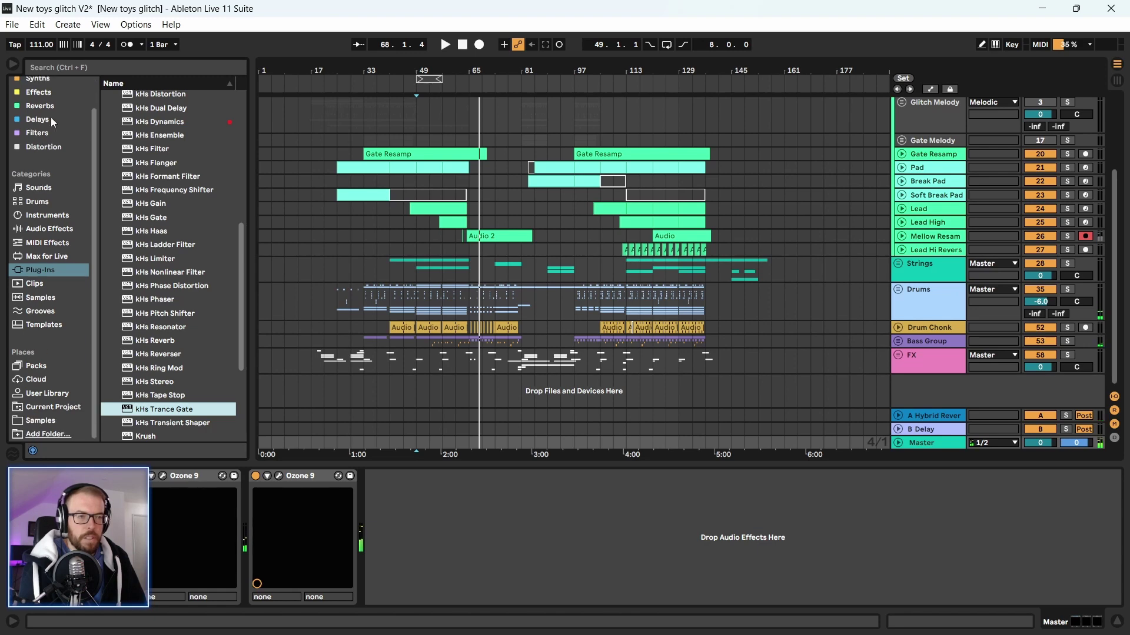
left_click(34, 97)
scroll(180, 382, "down", 1)
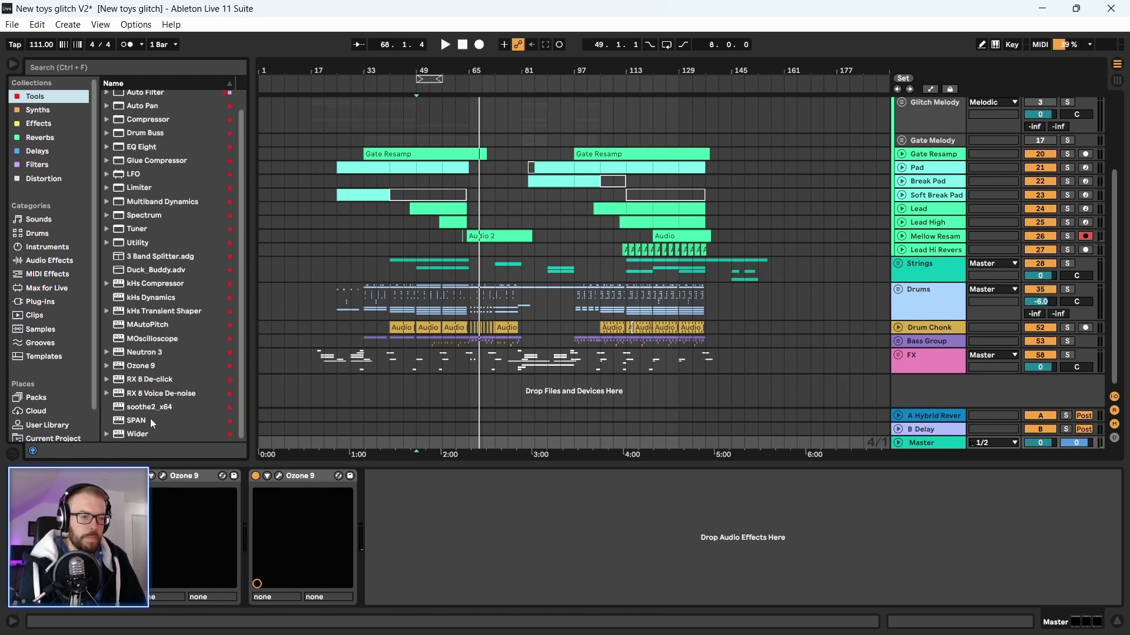
left_click(150, 418)
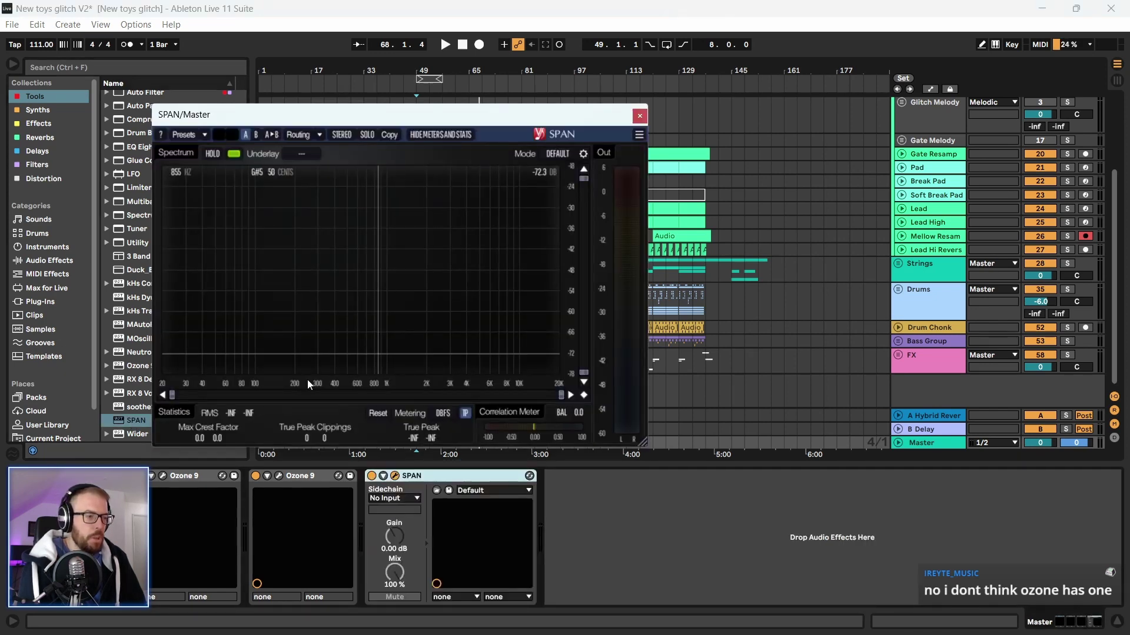
Loop the 16 bars from bar 49 to 65 and play them while watching the Master's Ozone 9 Maximizer
left_click(278, 477)
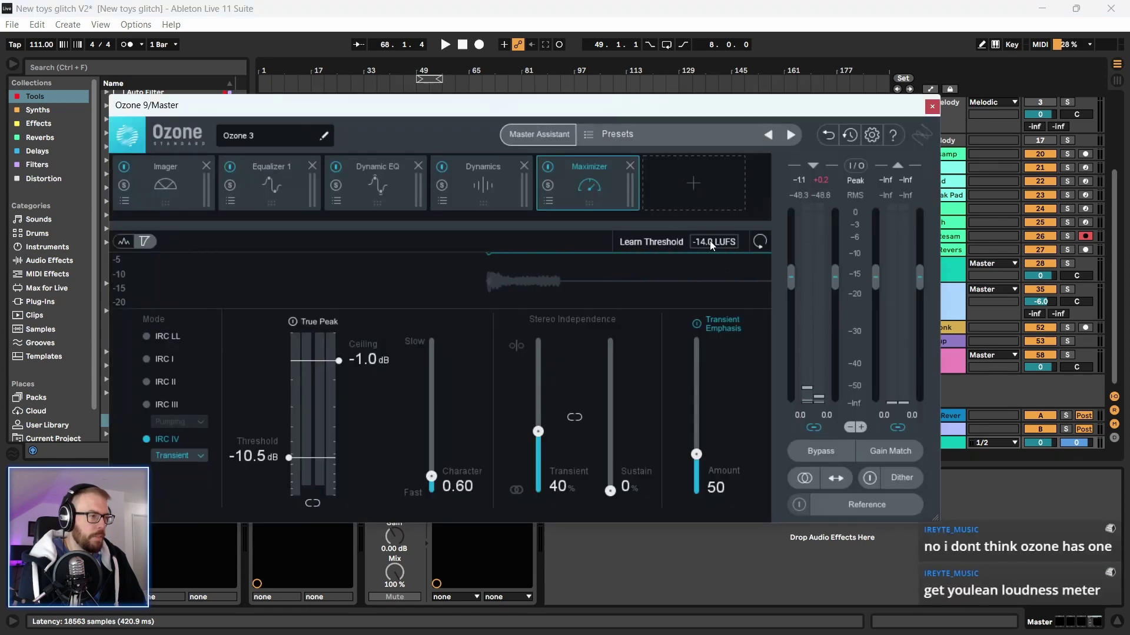
left_click_drag(510, 106, 1042, 150)
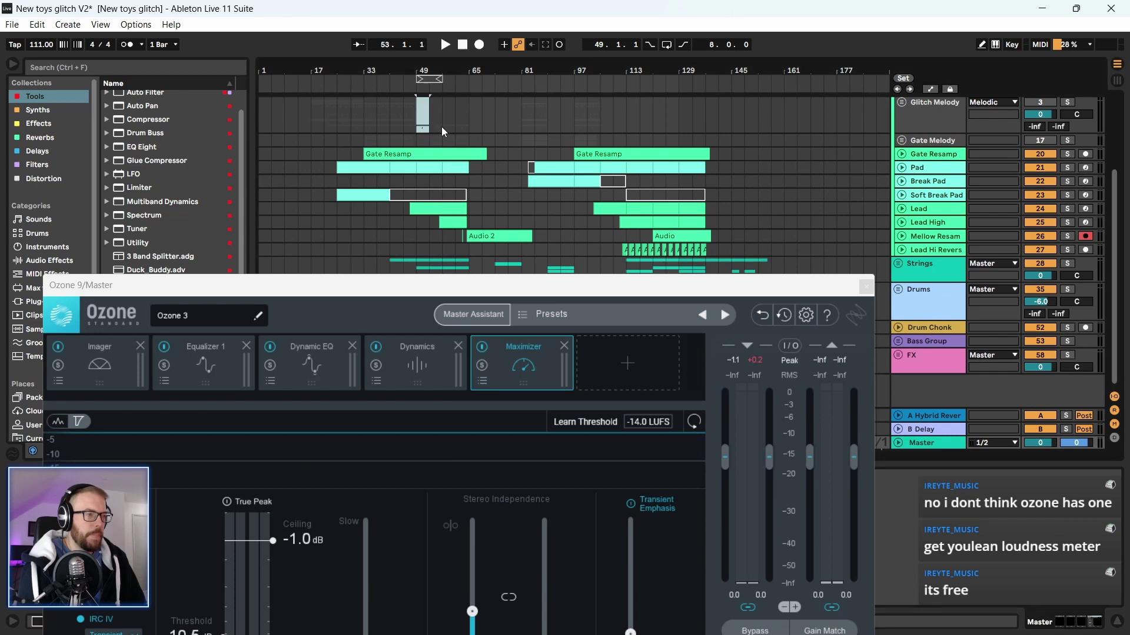
left_click_drag(443, 132, 469, 131)
key("ctrl+l")
key("space")
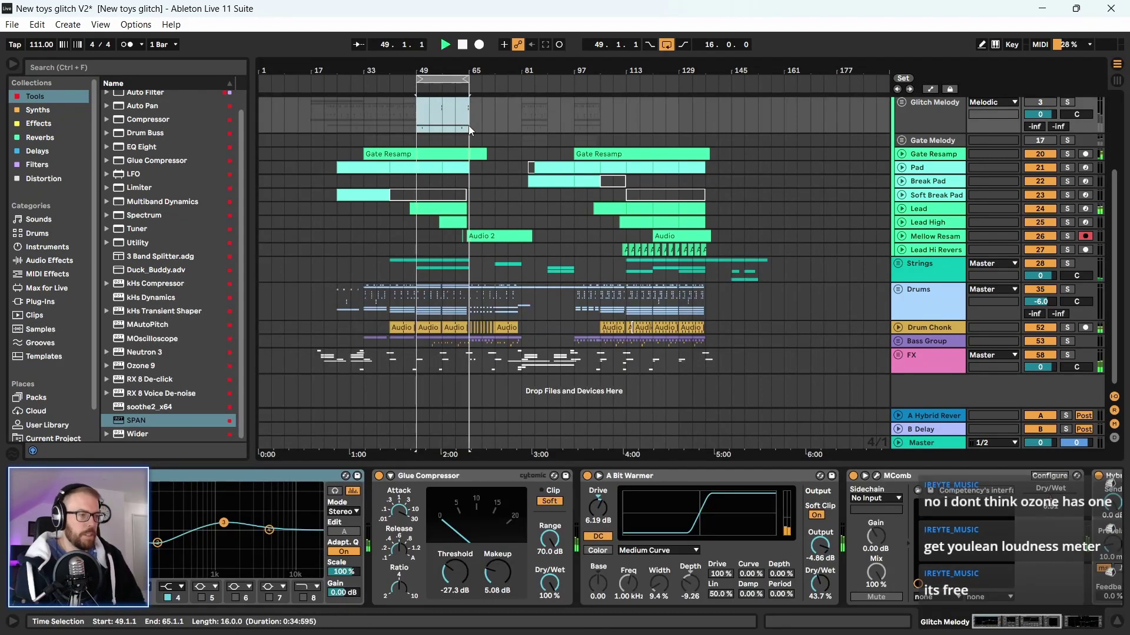
left_click(924, 443)
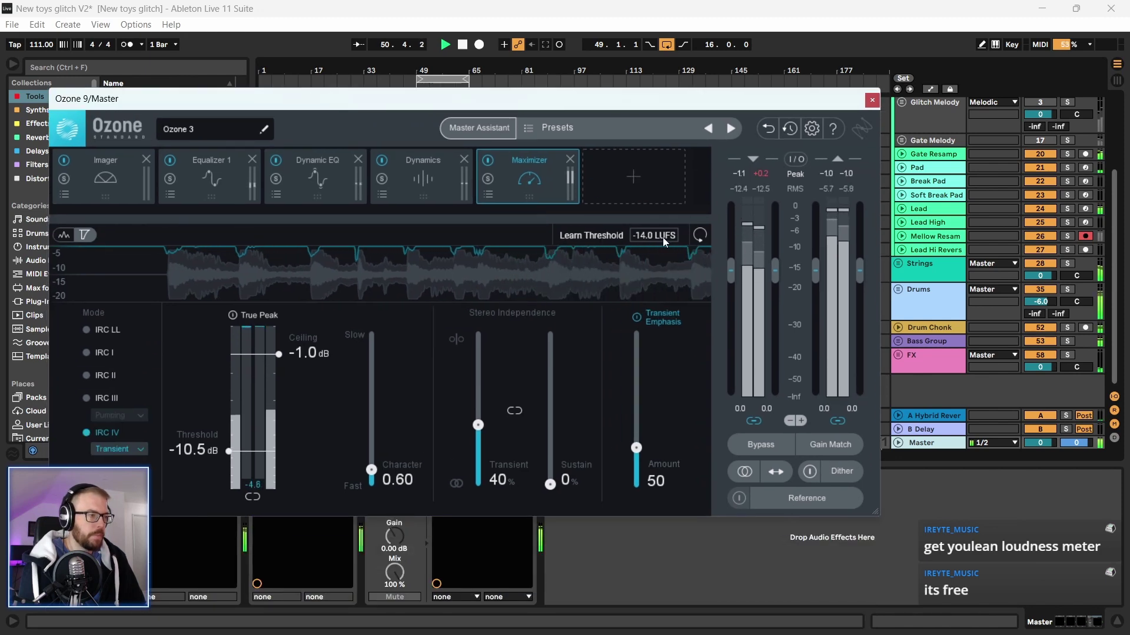
Learn the Maximizer's threshold from the playing mix for the -14.0 LUFS target and reposition the Ozone 9 window
left_click(587, 236)
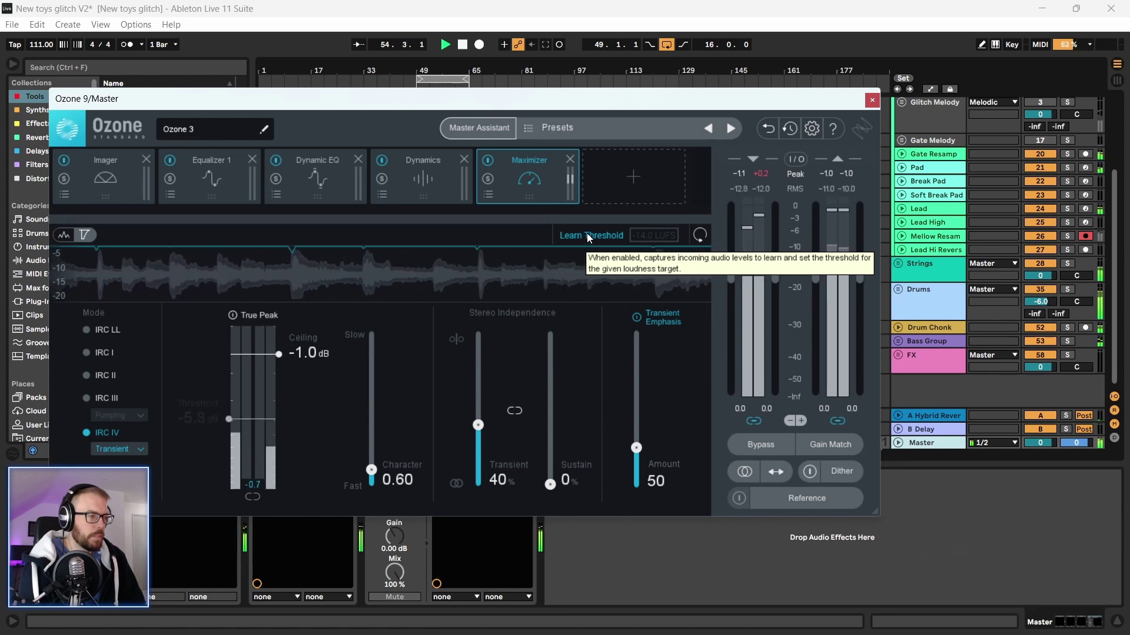
left_click(588, 233)
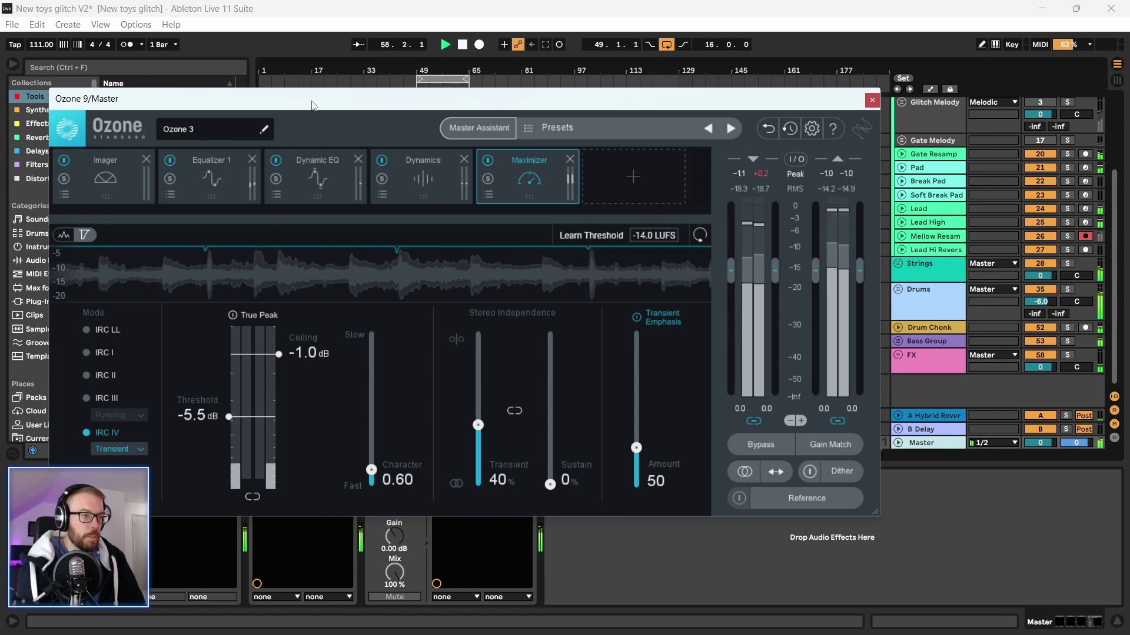
left_click_drag(306, 99, 382, 84)
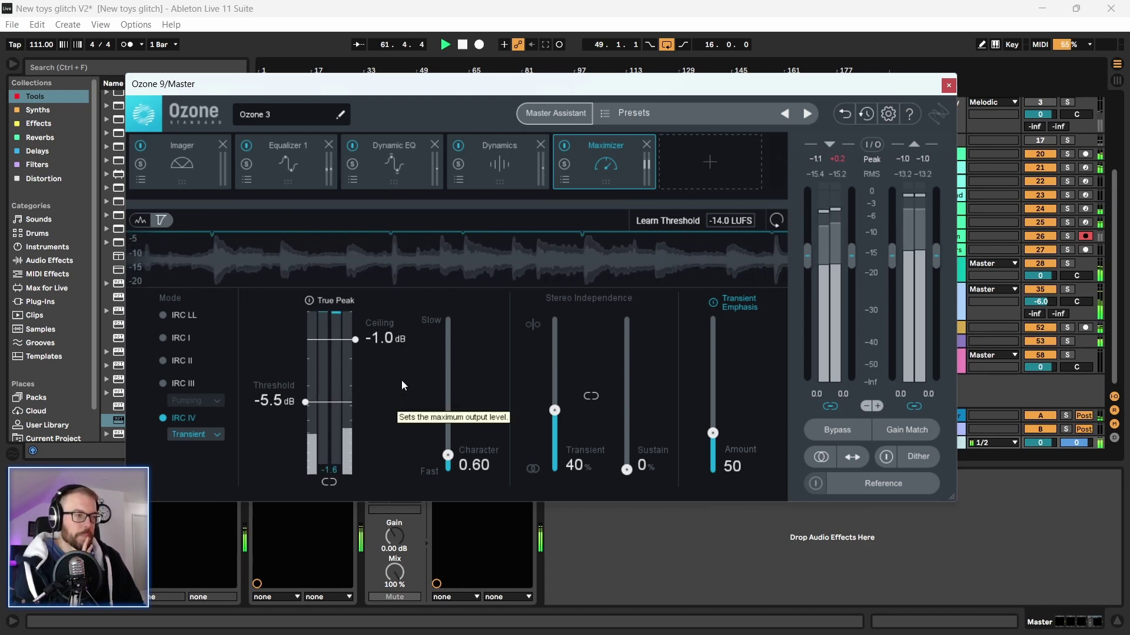
left_click_drag(412, 83, 427, 78)
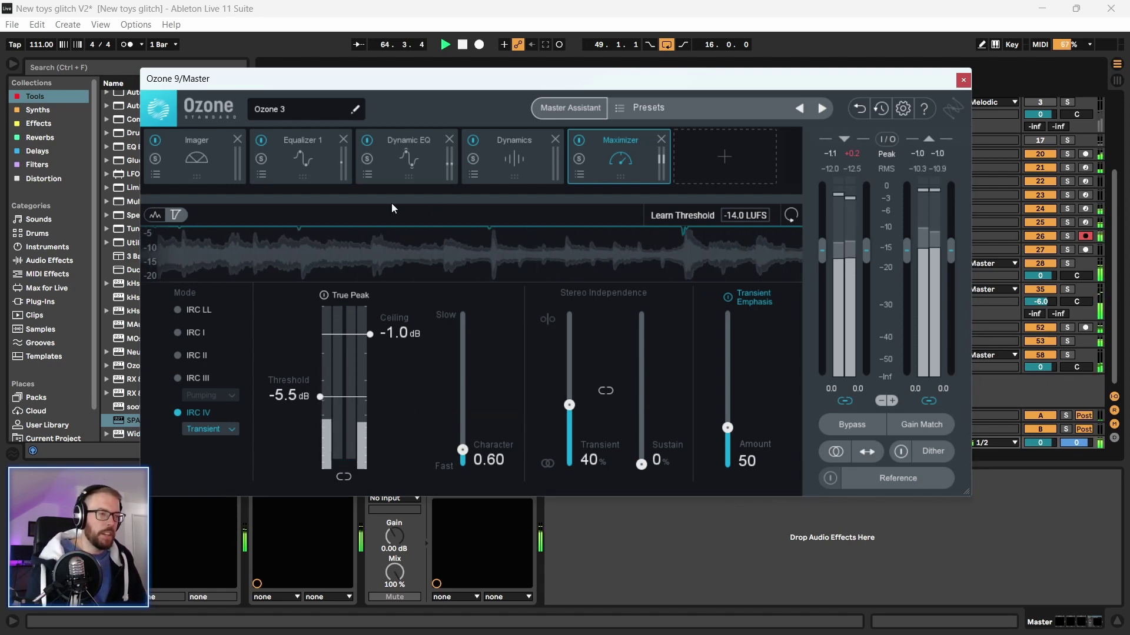
left_click_drag(394, 79, 409, 75)
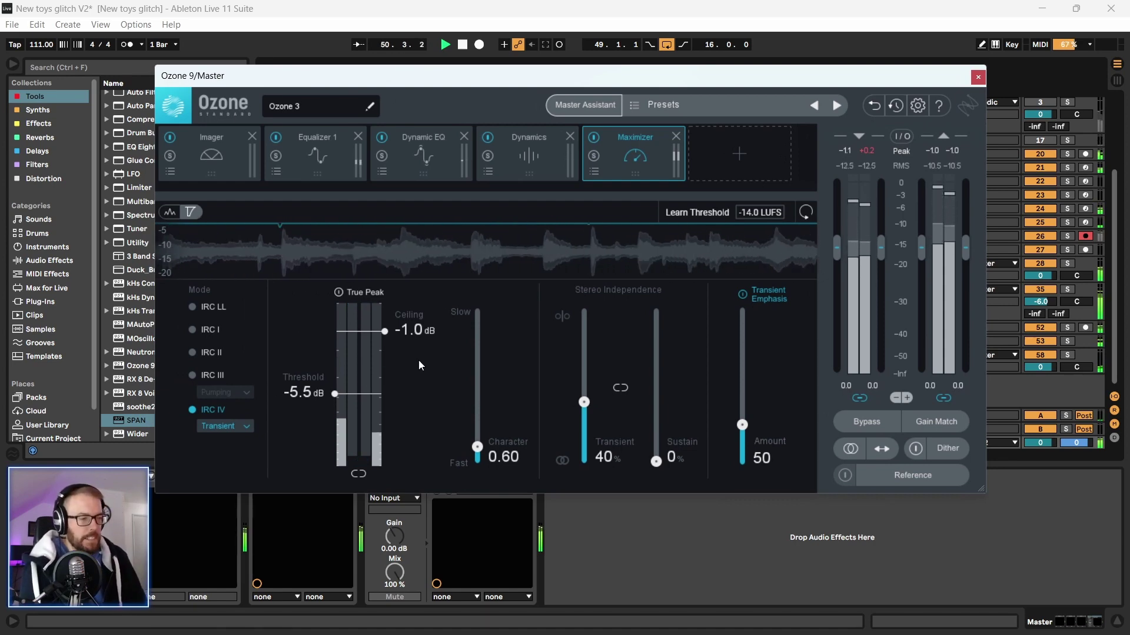
Stop playback and close the Master's Ozone 9 window
left_click_drag(350, 83, 355, 97)
key("space")
left_click_drag(451, 98, 426, 100)
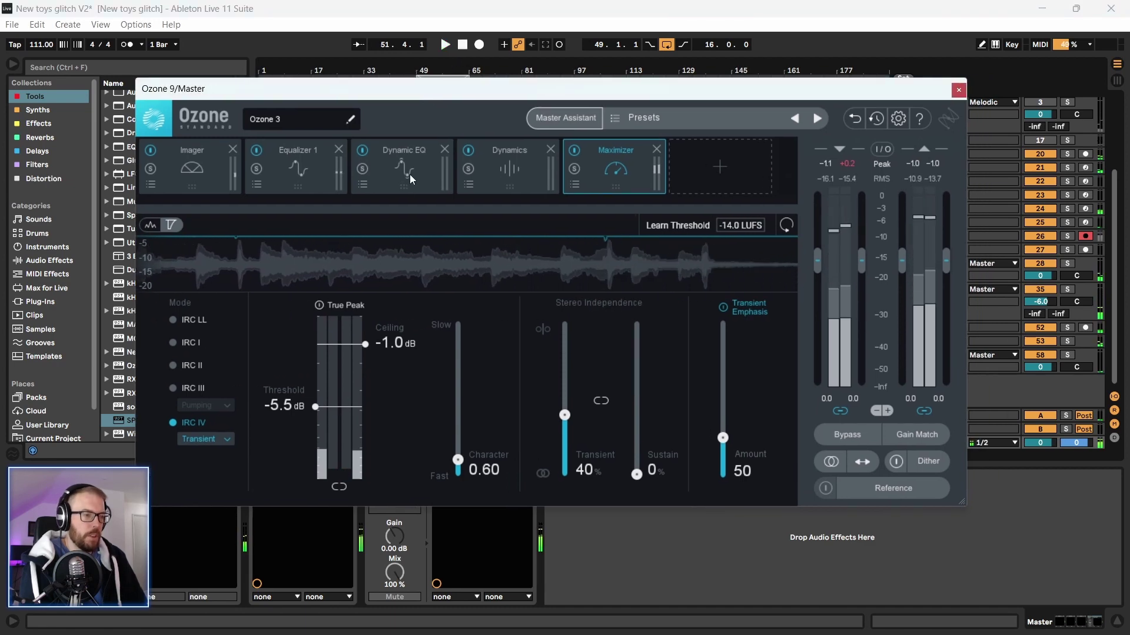
left_click(959, 89)
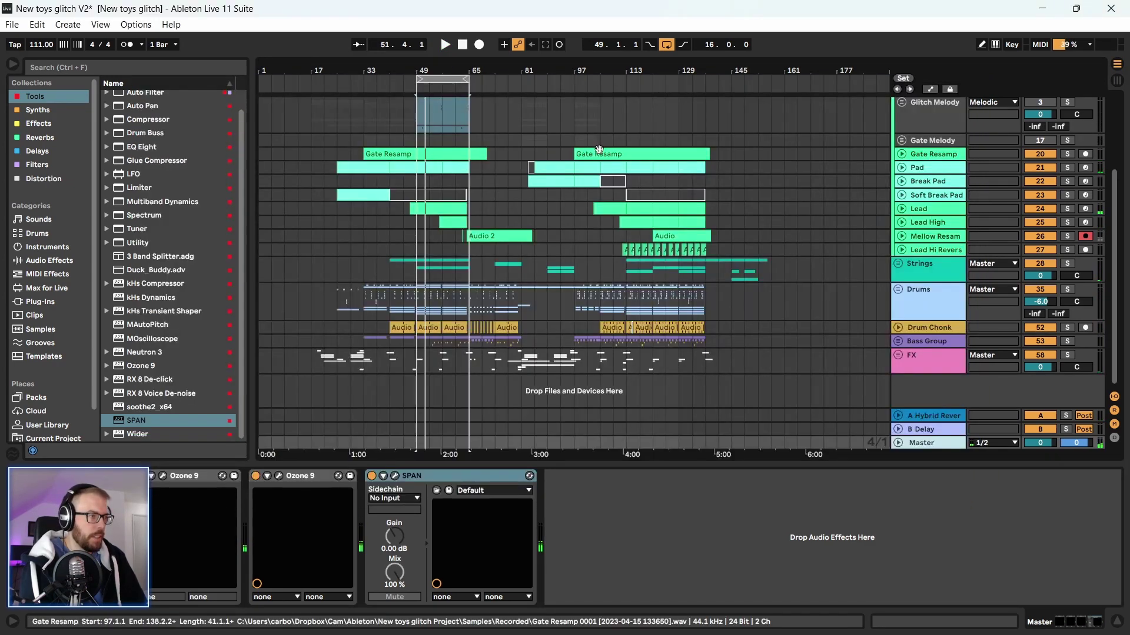
Loop the 32 bars from bar 105 to 137 and start playing them
left_click_drag(613, 364, 707, 365)
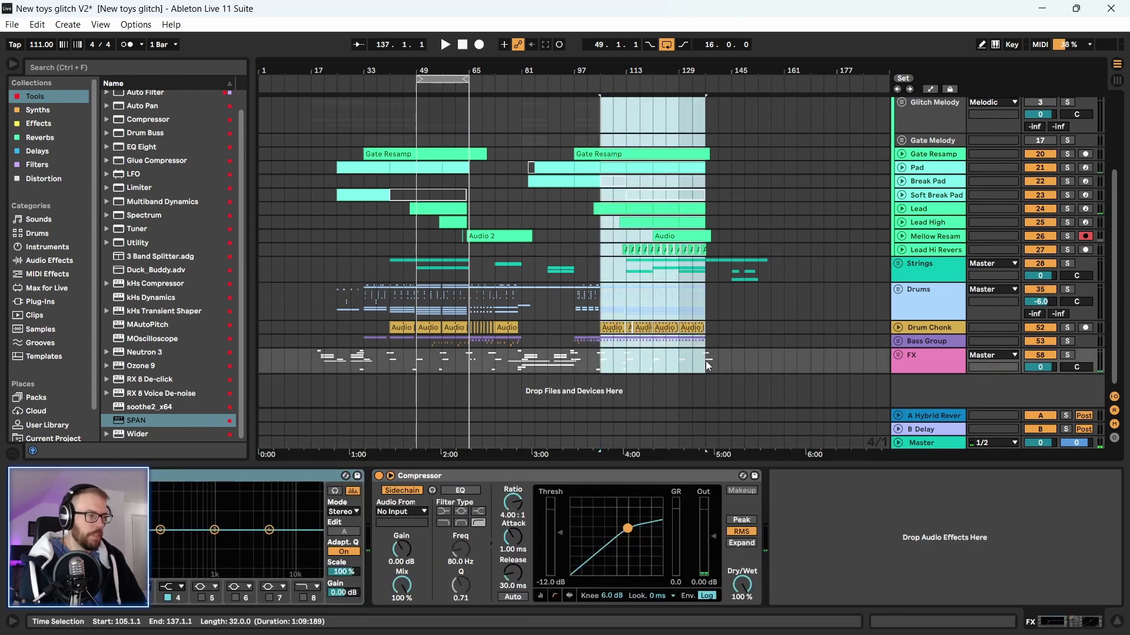
key("ctrl+l")
key("space")
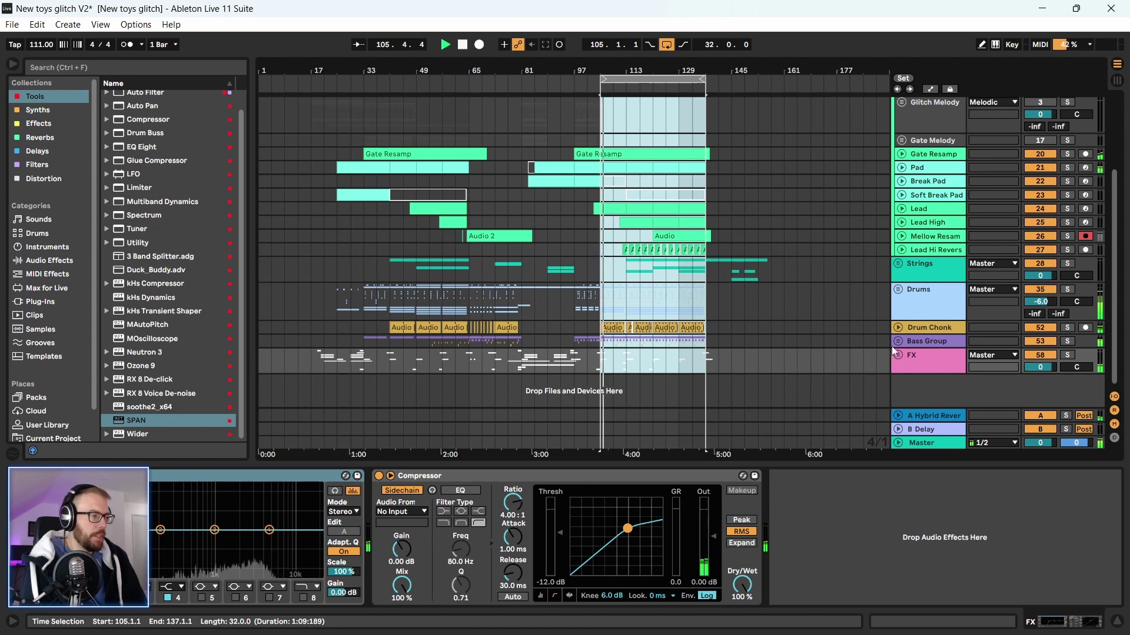
Open SPAN on the Master track and examine the playing section's spectrum, level statistics and available spectrum modes
left_click(922, 360)
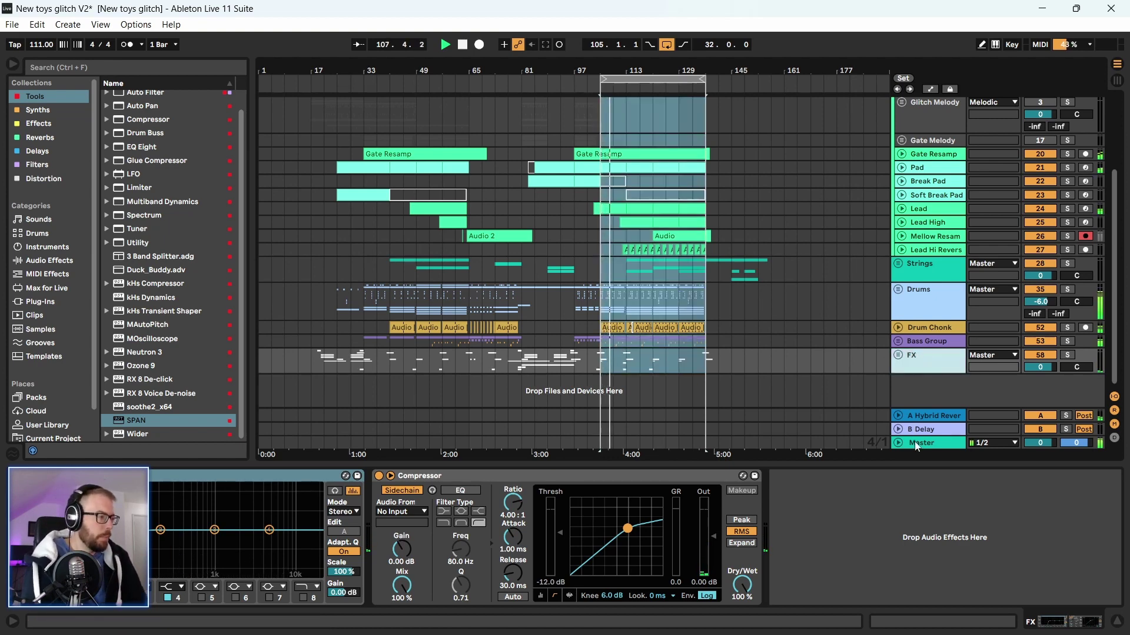
left_click(655, 361)
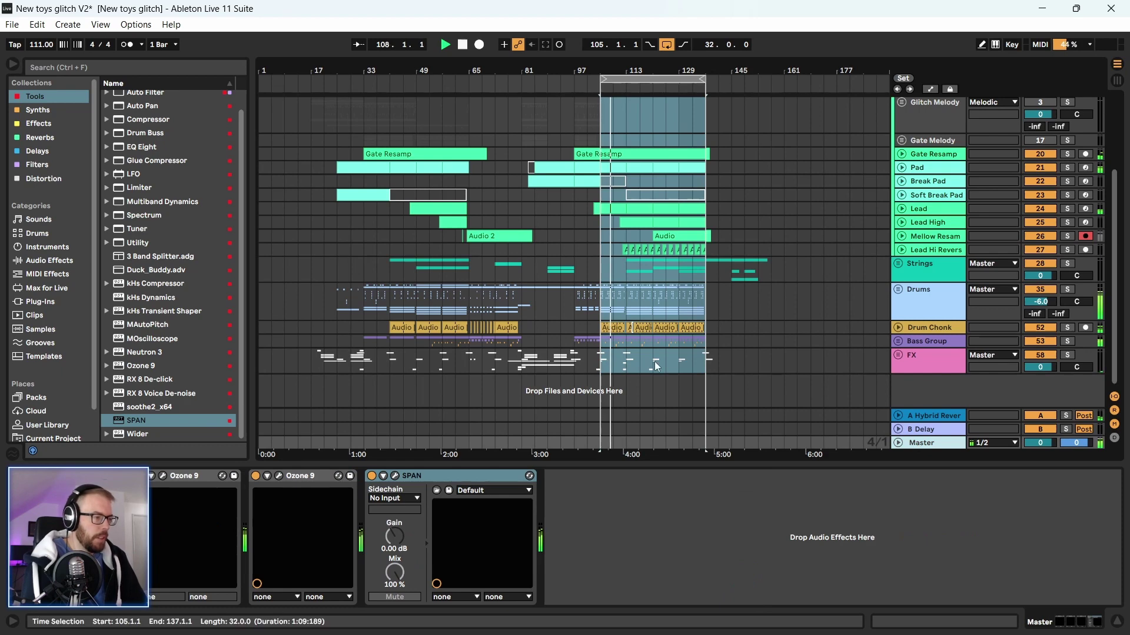
left_click(395, 476)
left_click_drag(721, 134, 372, 103)
left_click(641, 139)
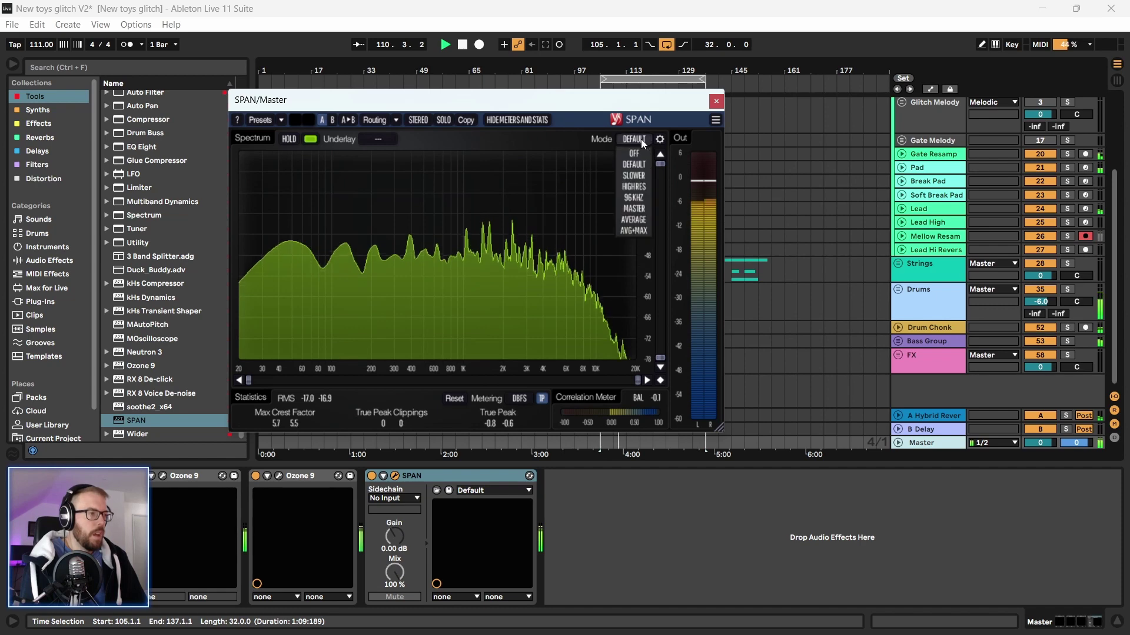
mouse_move(589, 103)
left_mouse_down()
mouse_move(556, 104)
mouse_move(568, 100)
left_mouse_up()
left_click(606, 140)
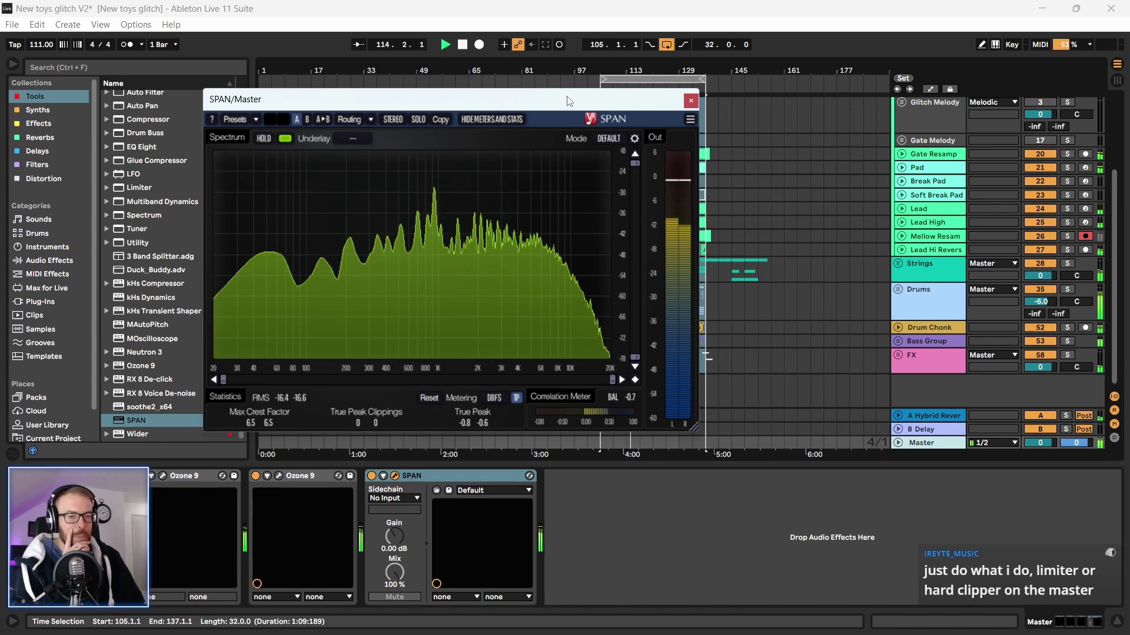
left_click_drag(568, 101, 588, 102)
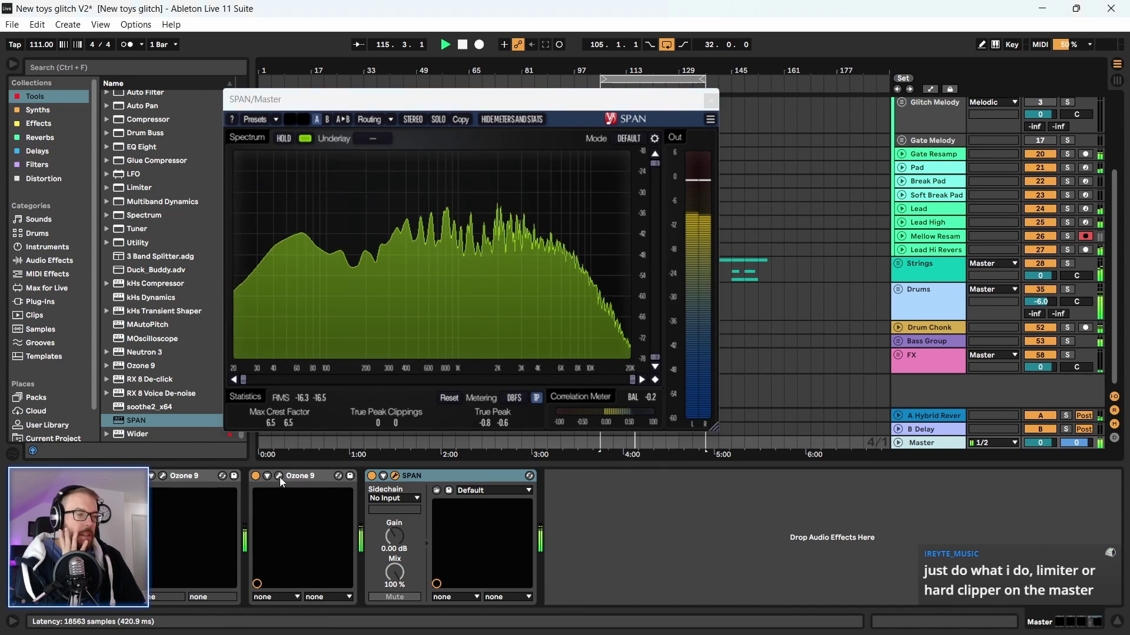
Enable True Peak limiting in the Master's Ozone 9 Maximizer, then close both the SPAN and Ozone windows
left_click(281, 477)
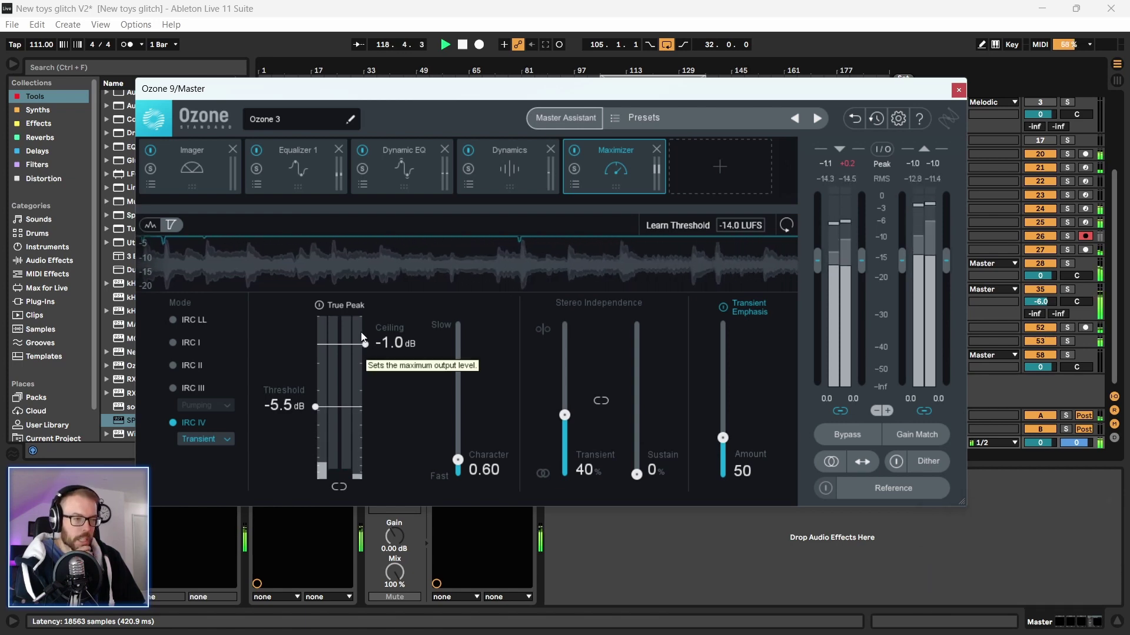
left_click(320, 306)
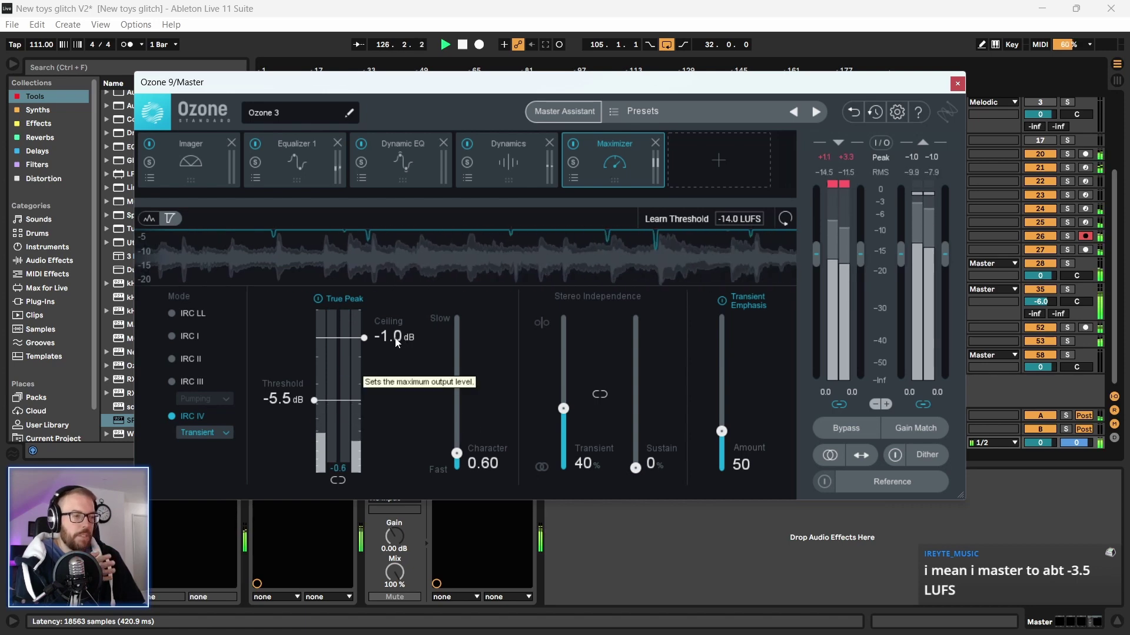
left_click_drag(449, 89, 436, 333)
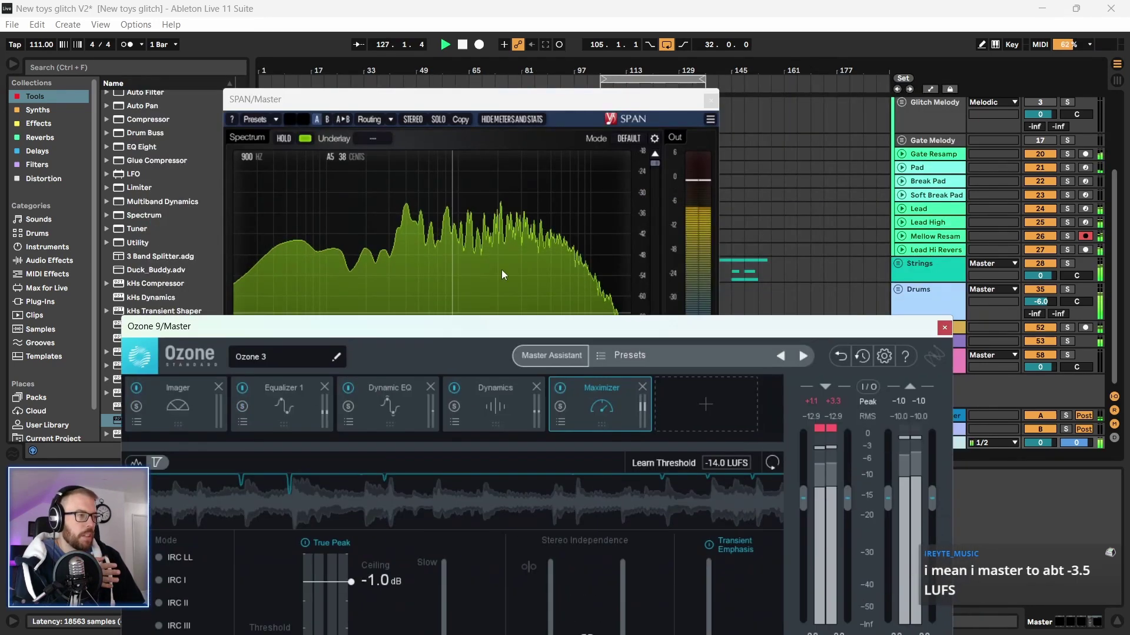
left_click(711, 100)
left_click(944, 327)
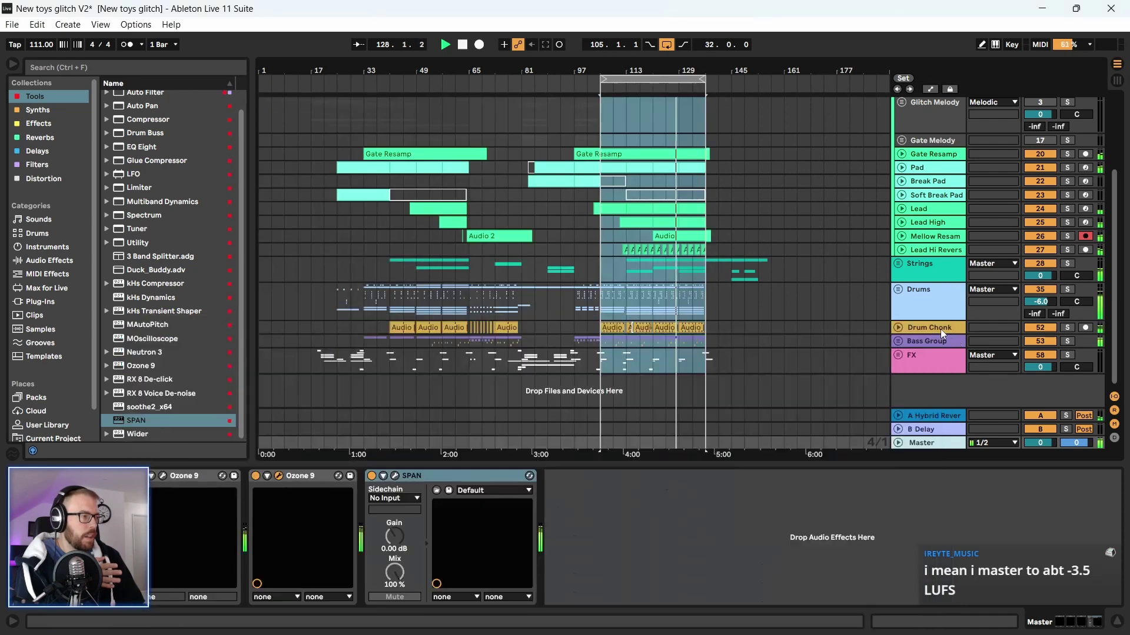
Unfold the Gate Resamp and Mellow Resamp tracks to show their waveforms in the looped section
left_click(903, 155)
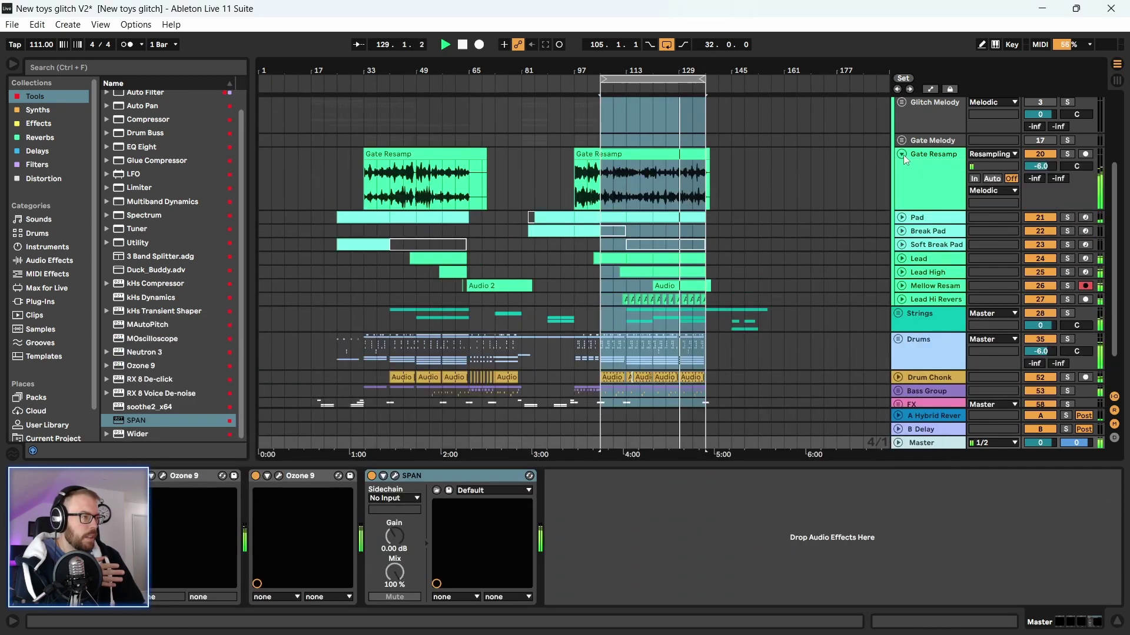
left_click(1069, 153)
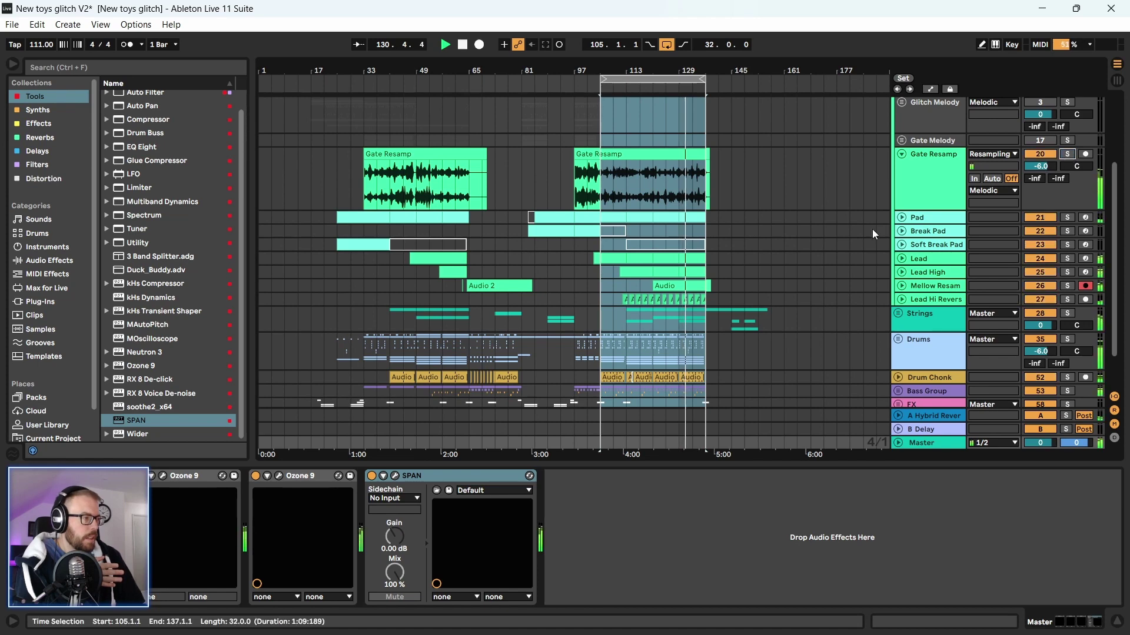
left_click(901, 287)
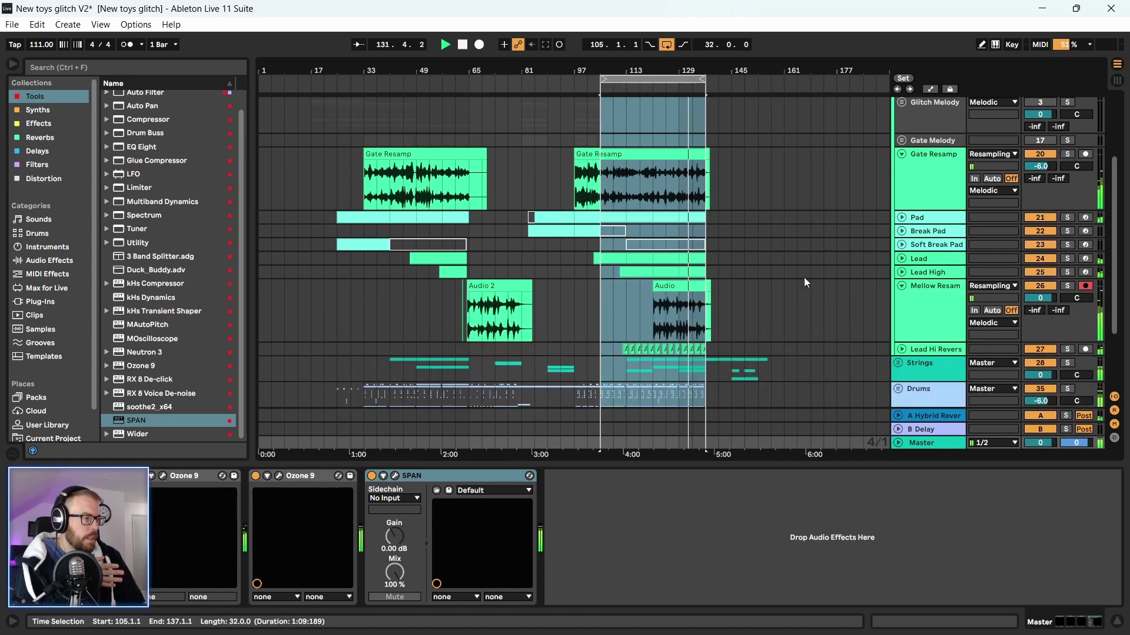
scroll(801, 291, "down", 2)
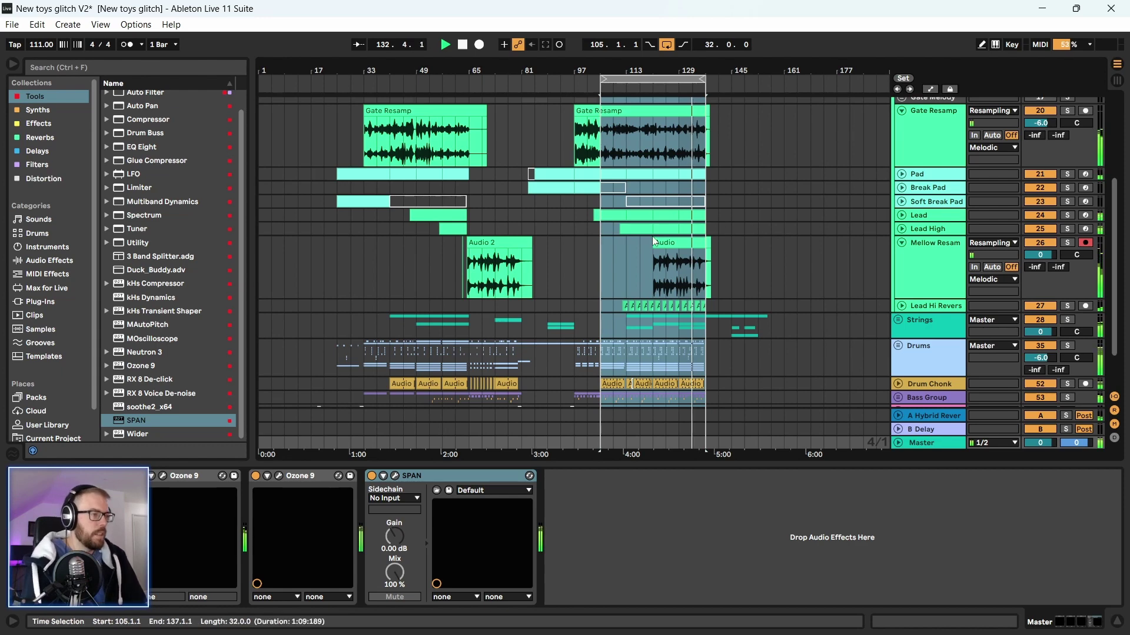
scroll(759, 229, "up", 5, "ctrl")
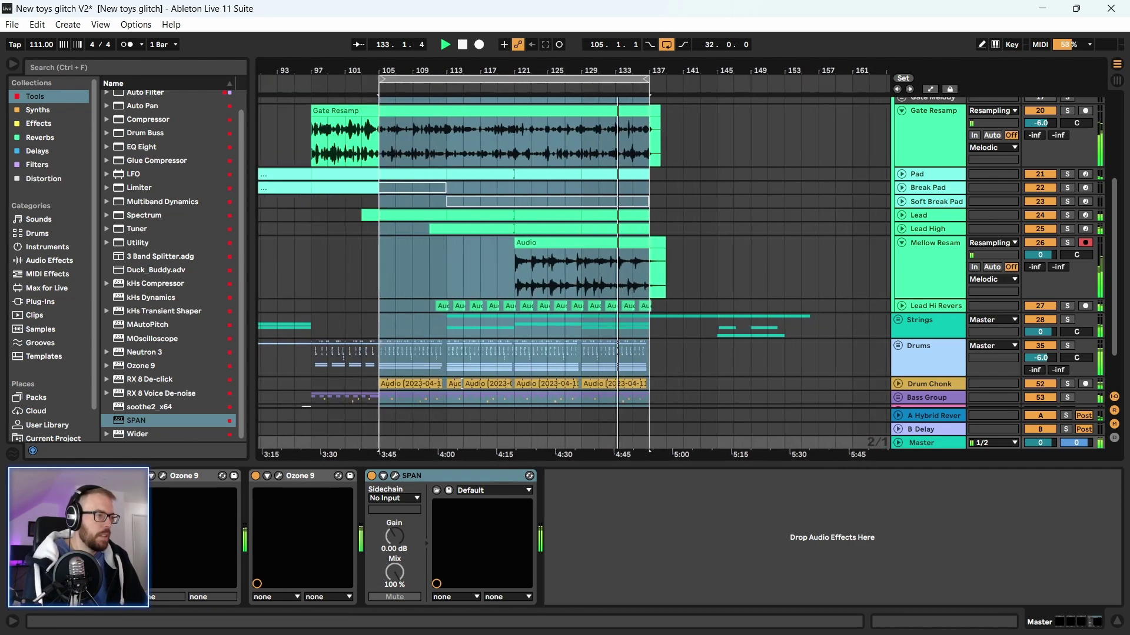
Solo the Mellow Resamp track briefly to hear its clip from bar 121, and take the solo off
left_click(1067, 242)
left_click(556, 241)
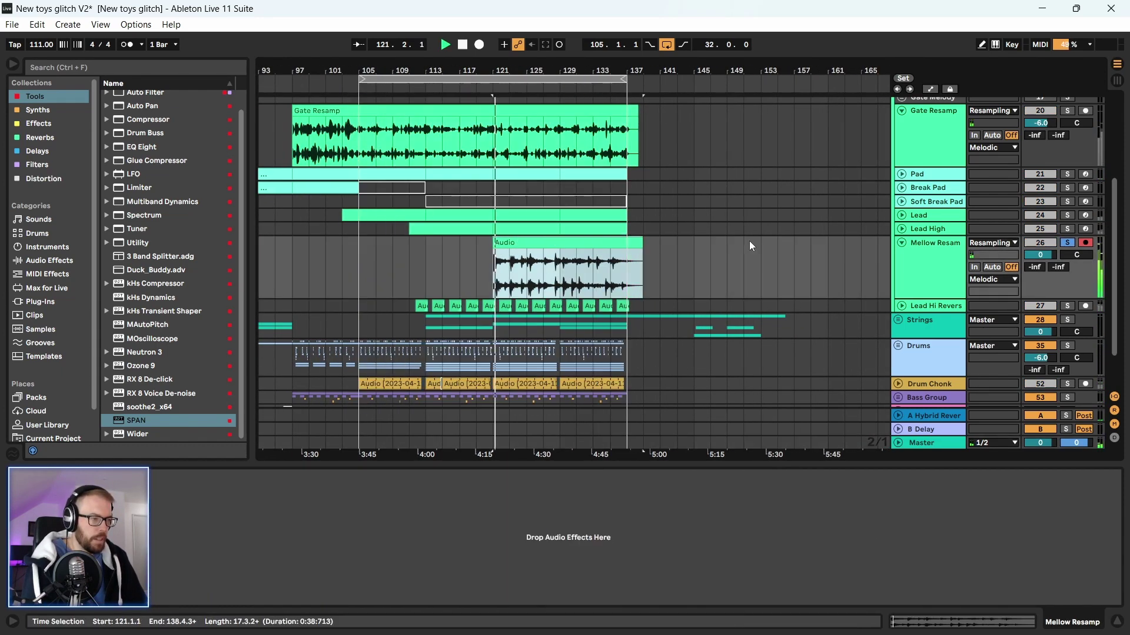
left_click(1067, 242)
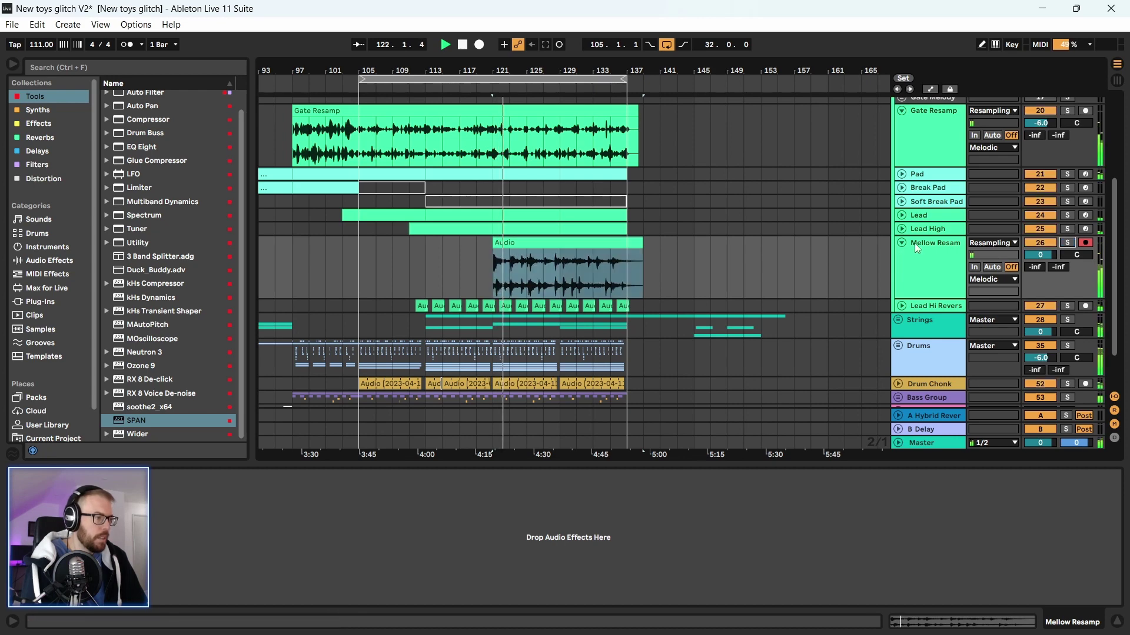
Play the mix from the start of Mellow Resamp's Audio 2 clip near bar 65, and stop after a few bars
scroll(460, 221, "down", 4, "ctrl")
left_click(465, 259)
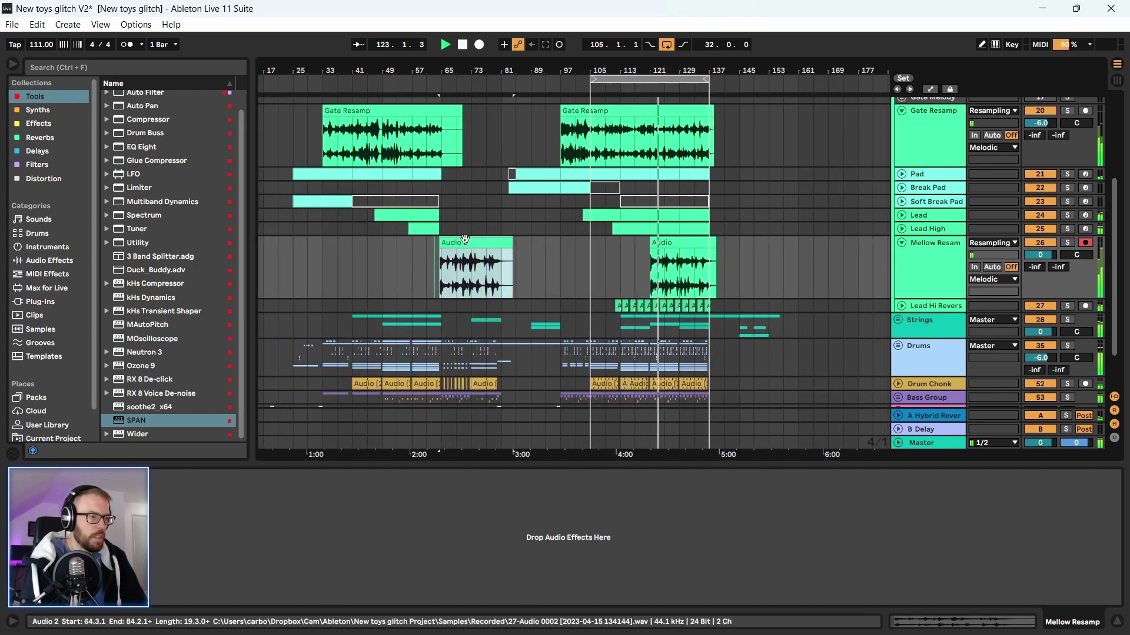
key("space")
left_click_drag(457, 69, 444, 94)
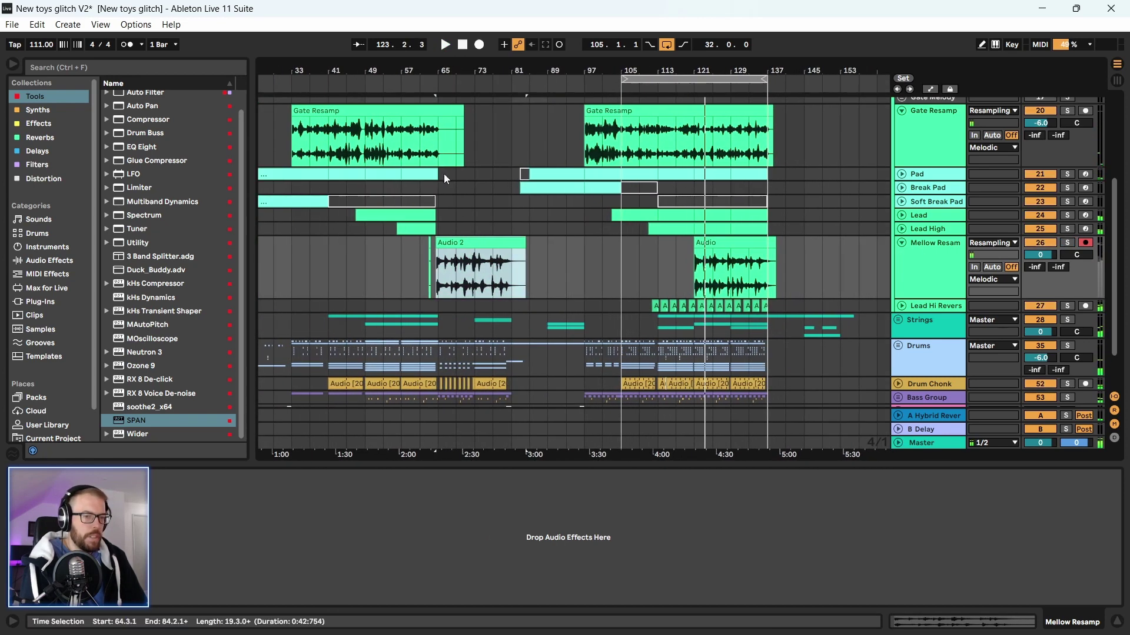
key("space")
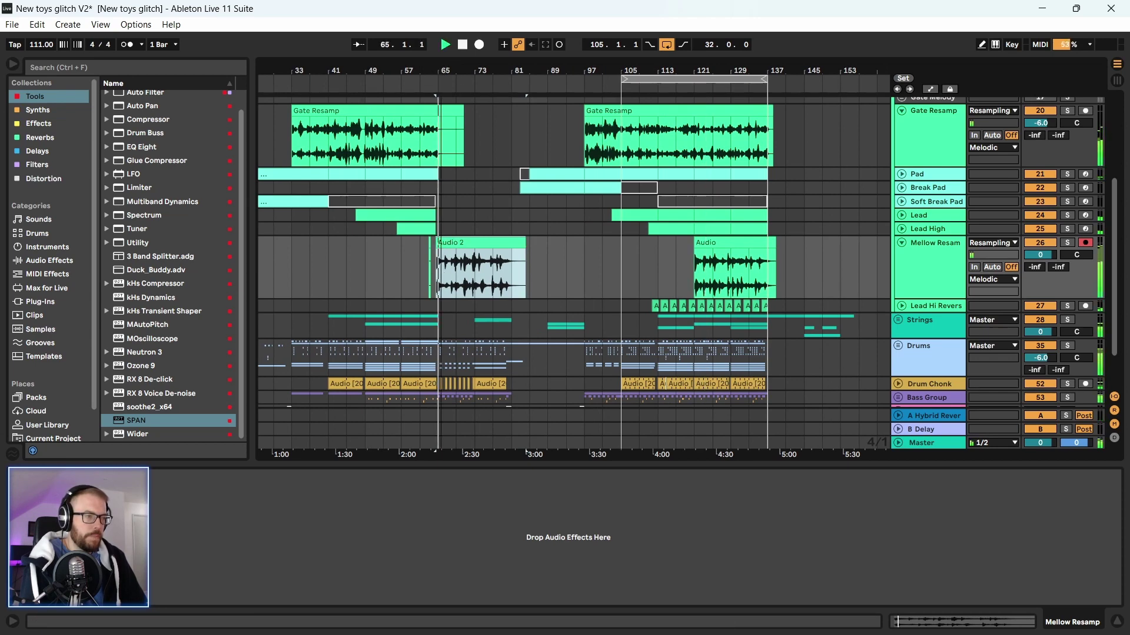
scroll(436, 113, "up", 3, "ctrl")
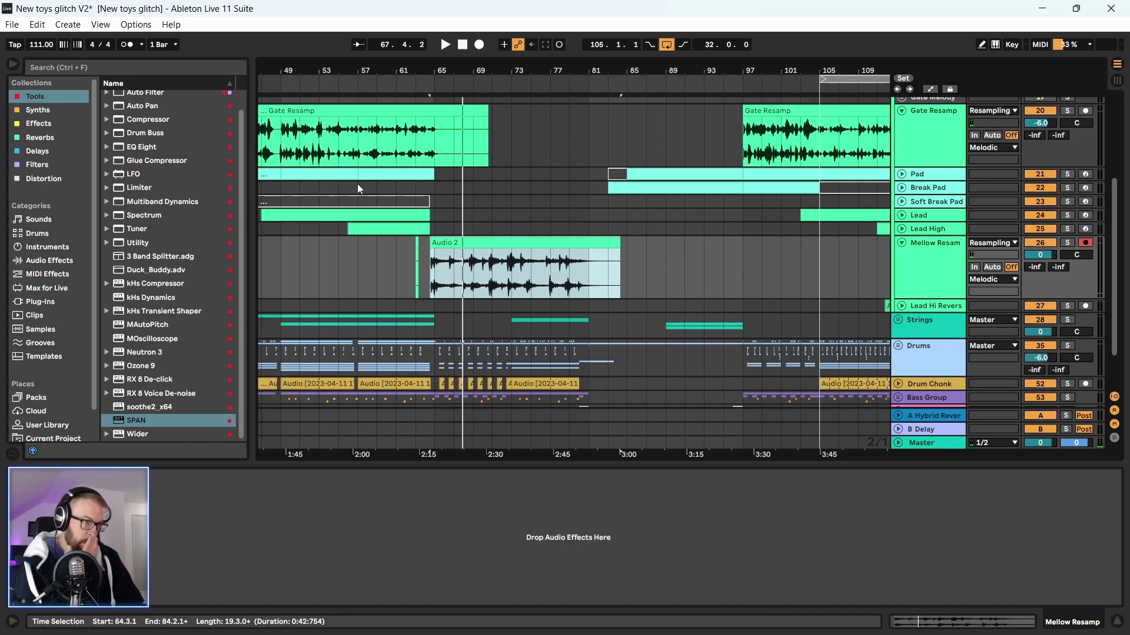
Save the V2 set and open the original New toys glitch set from the recent sets
key("ctrl+s")
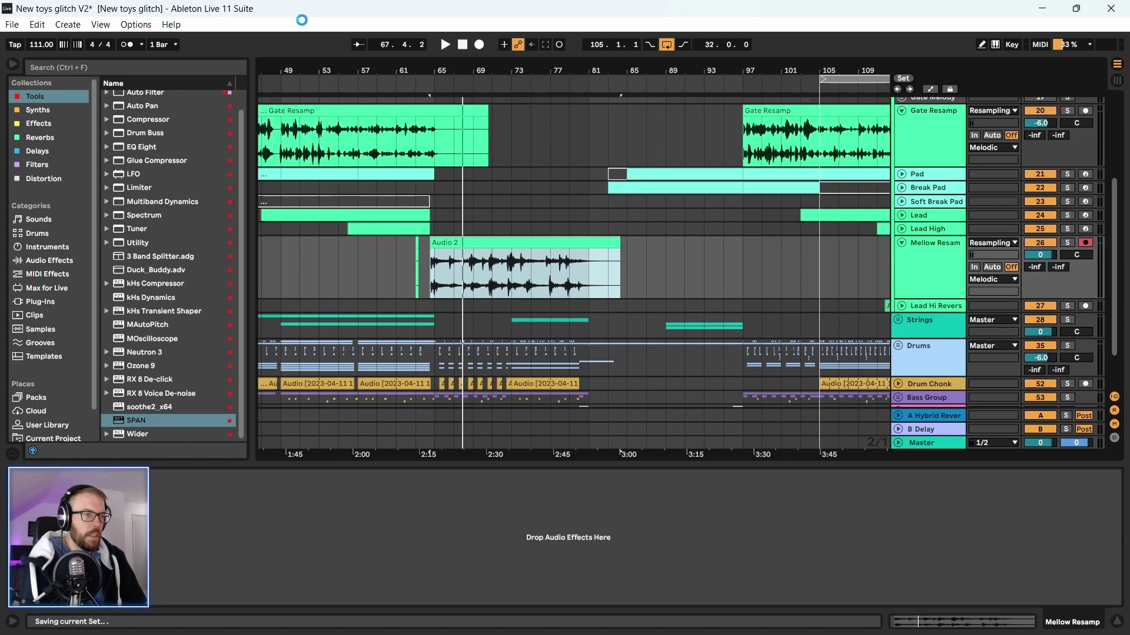
left_click(37, 26)
mouse_move(12, 24)
mouse_move(186, 79)
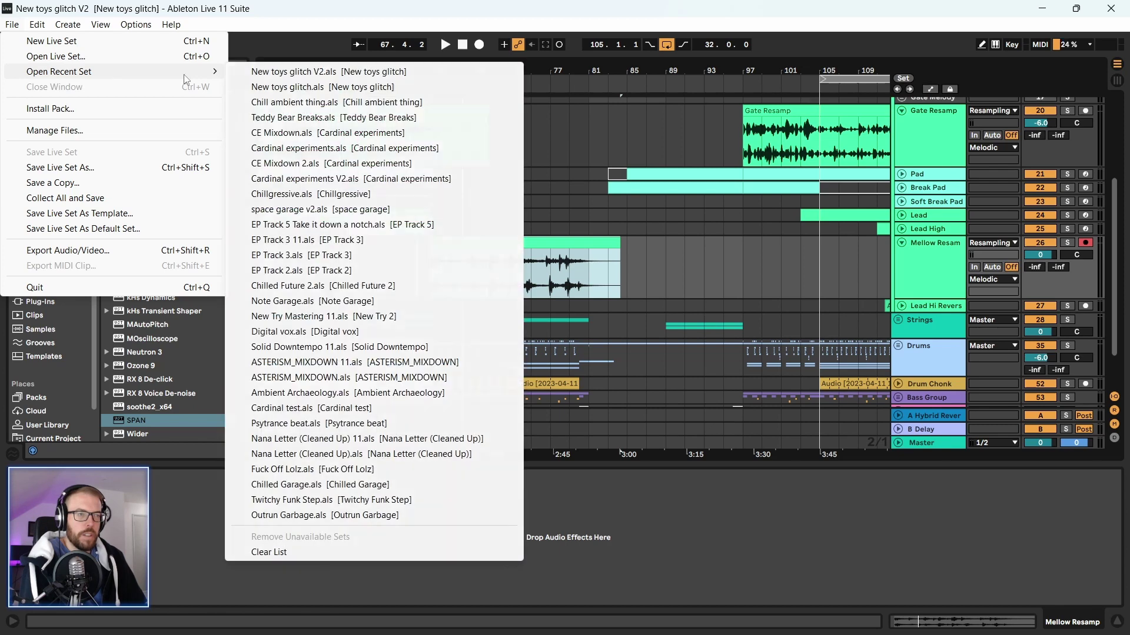
left_click(303, 72)
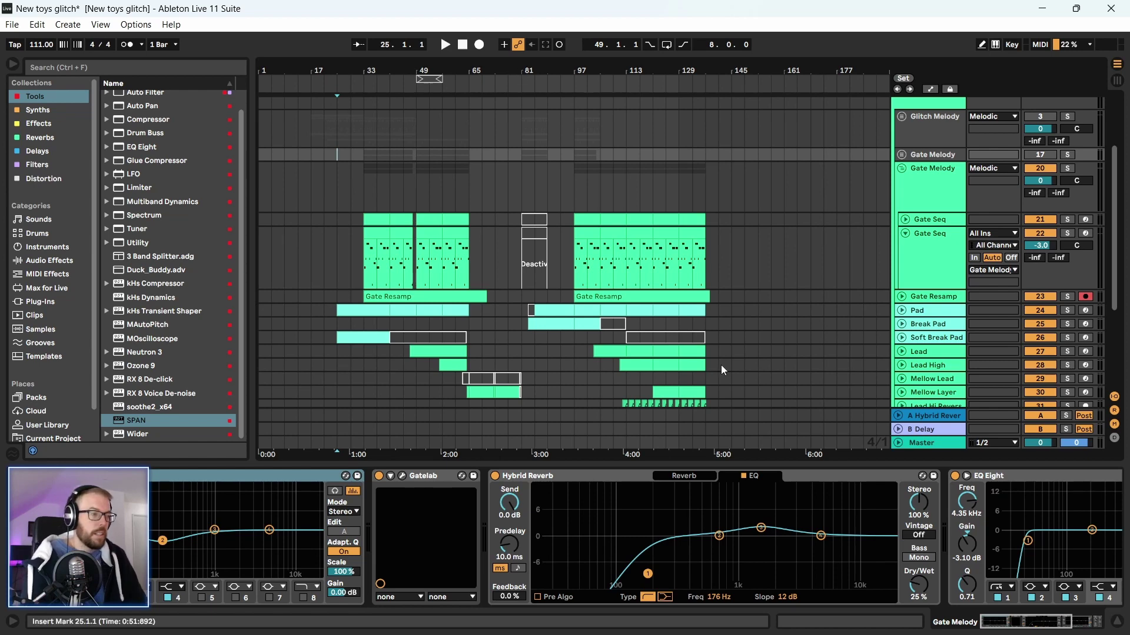
Look over the lower tracks of the original set and the device chains on the FX and Master tracks
scroll(627, 375, "down", 5)
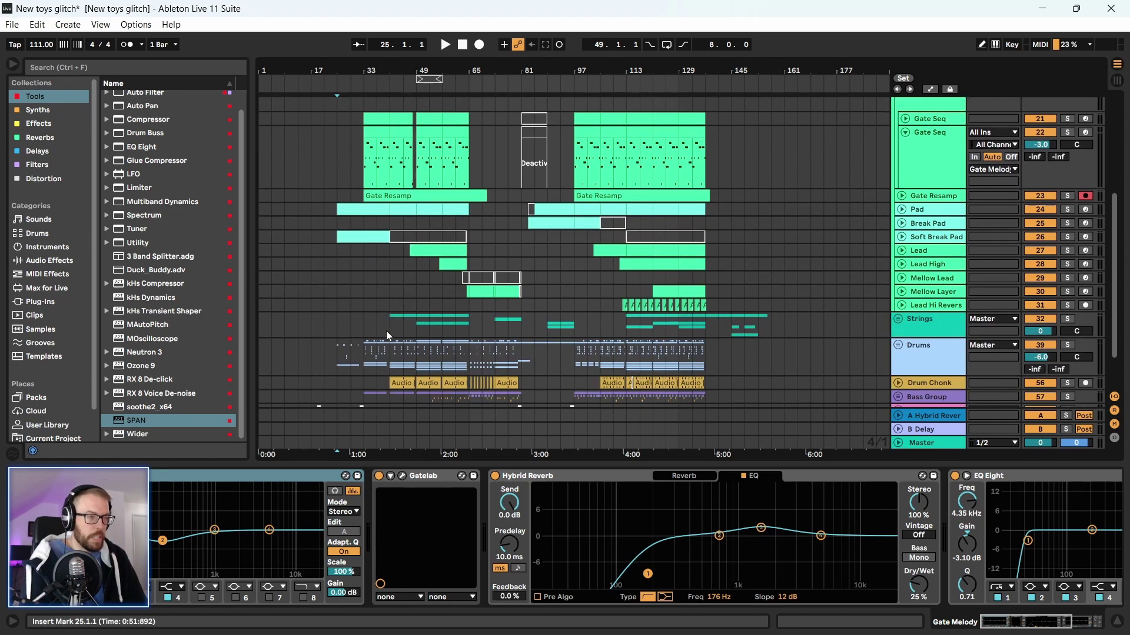
scroll(376, 309, "down", 2)
left_click(362, 299)
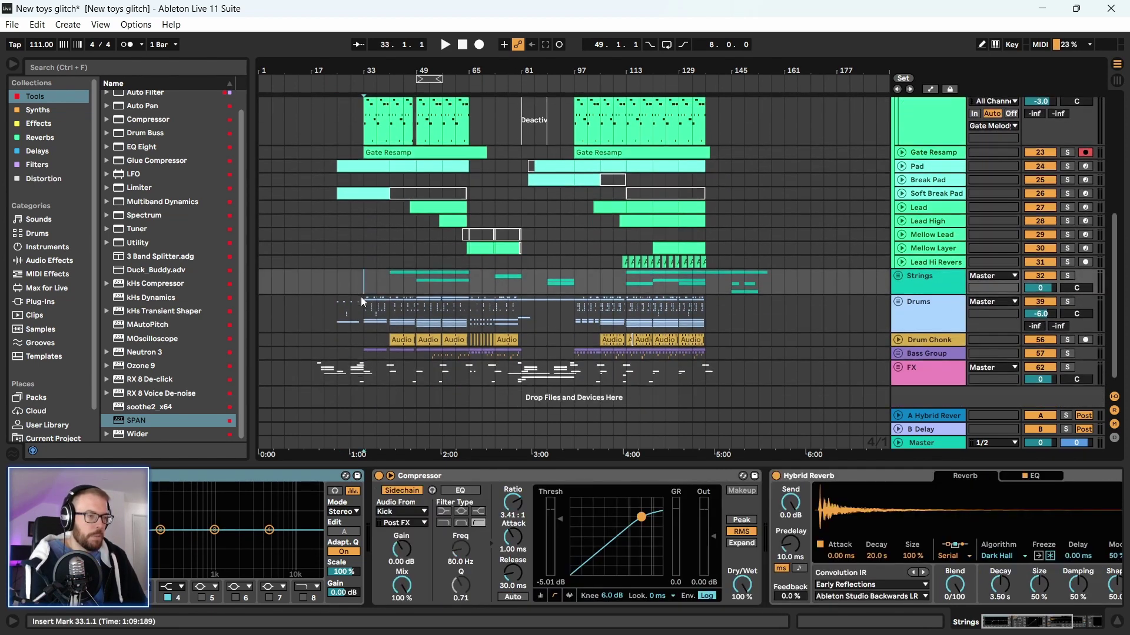
scroll(364, 306, "down", 2)
left_click(830, 371)
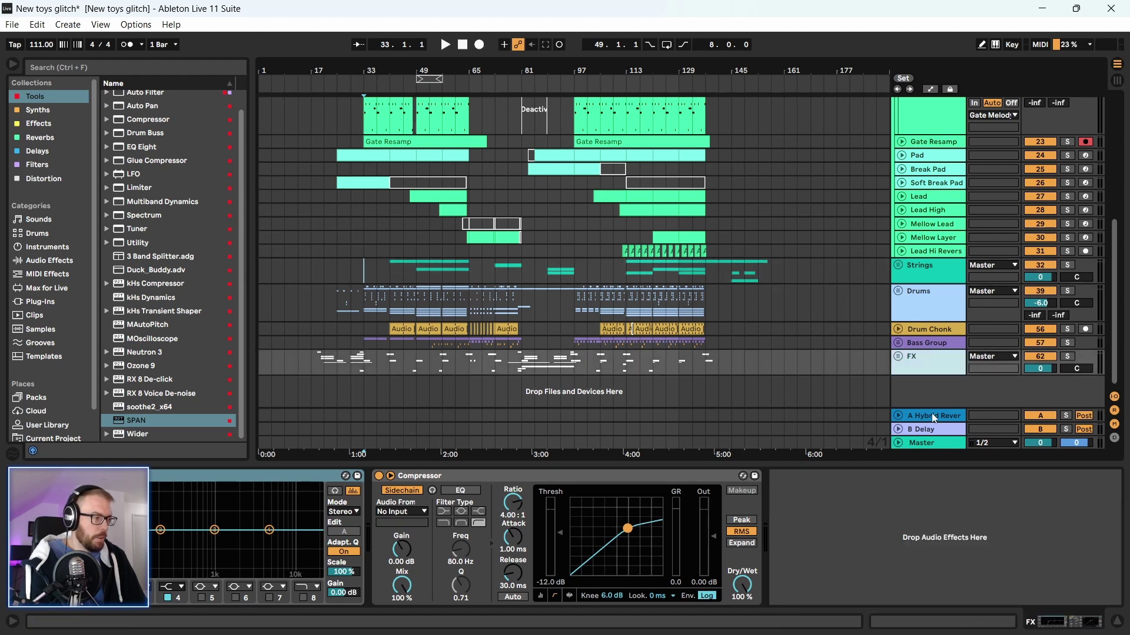
left_click(928, 446)
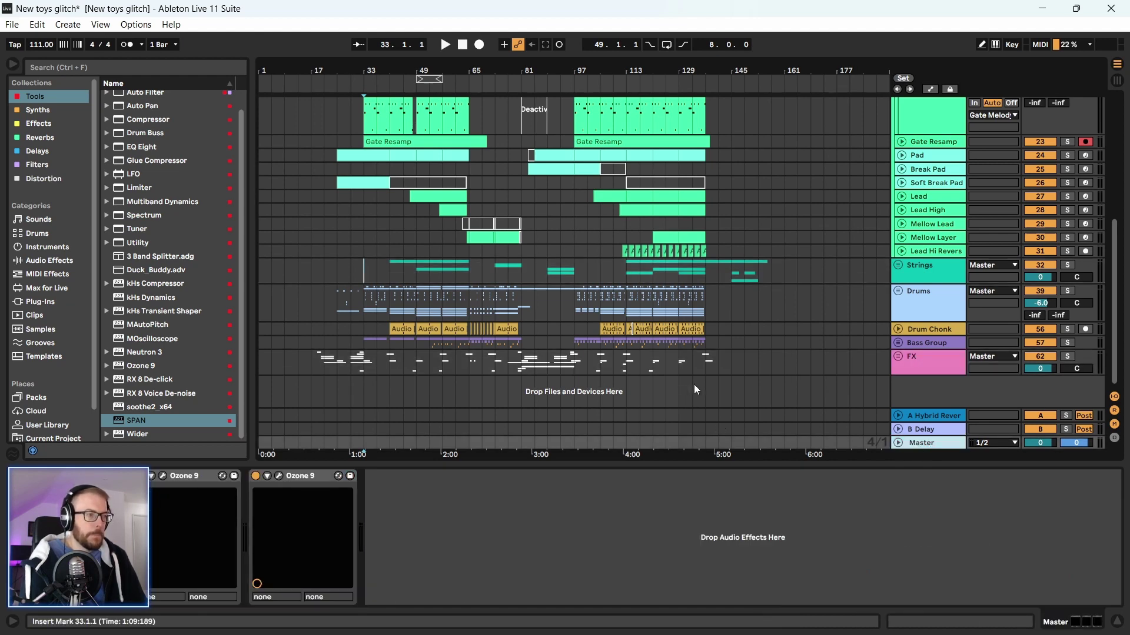
scroll(885, 234, "up", 6)
scroll(914, 277, "down", 4)
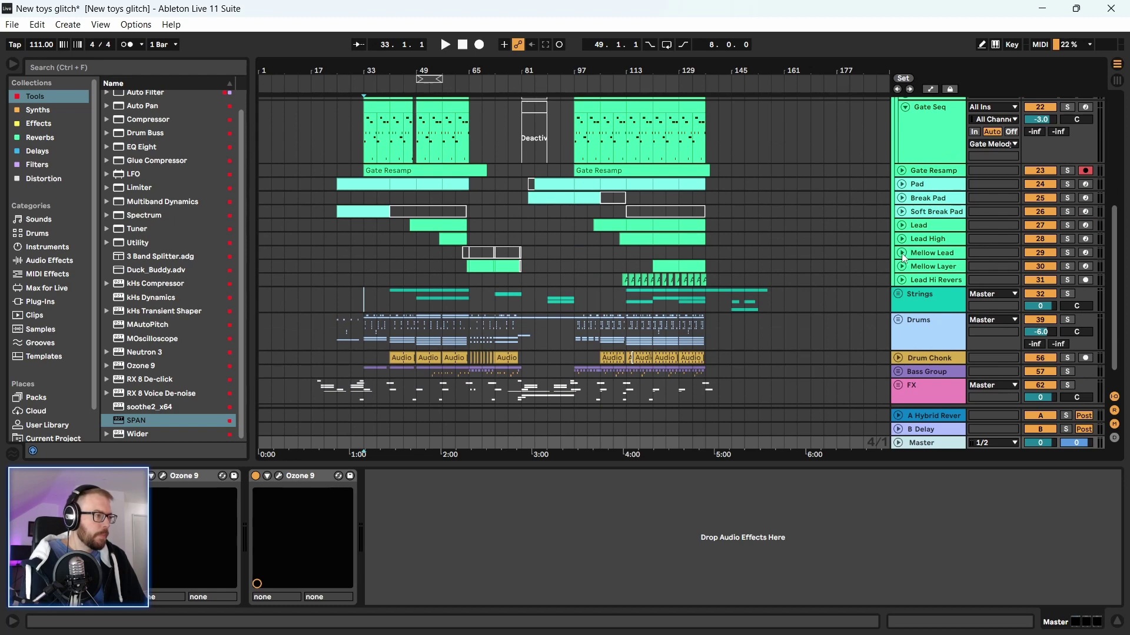
Unfold the Mellow Layer track and examine its device chain through to the last device
left_click(902, 266)
scroll(902, 268, "down", 2)
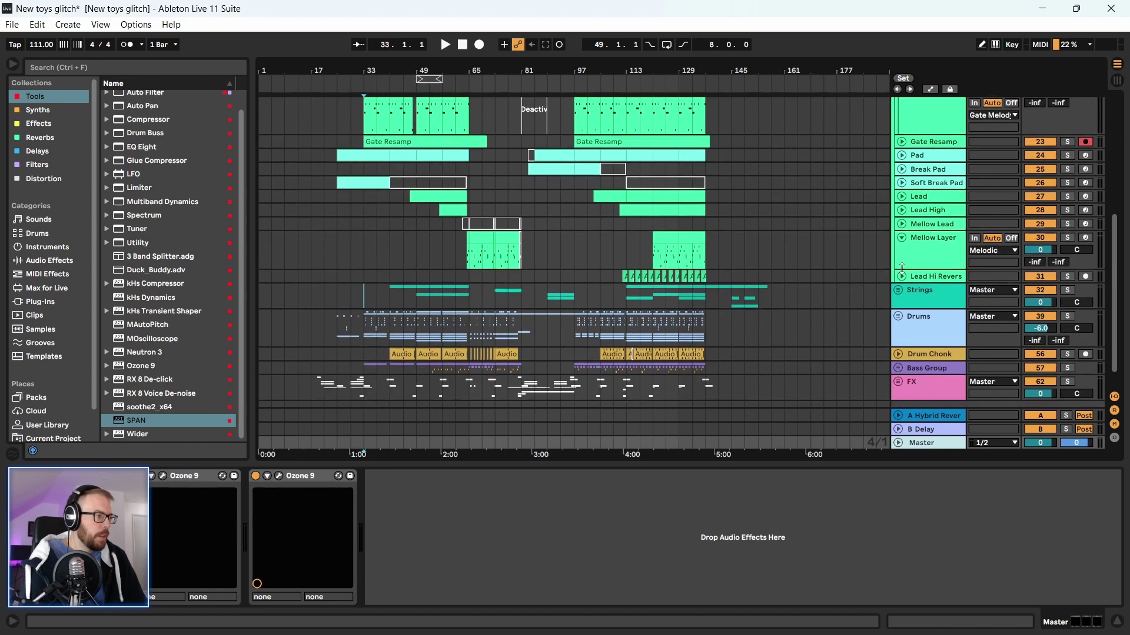
left_click(932, 244)
scroll(932, 247, "up", 9)
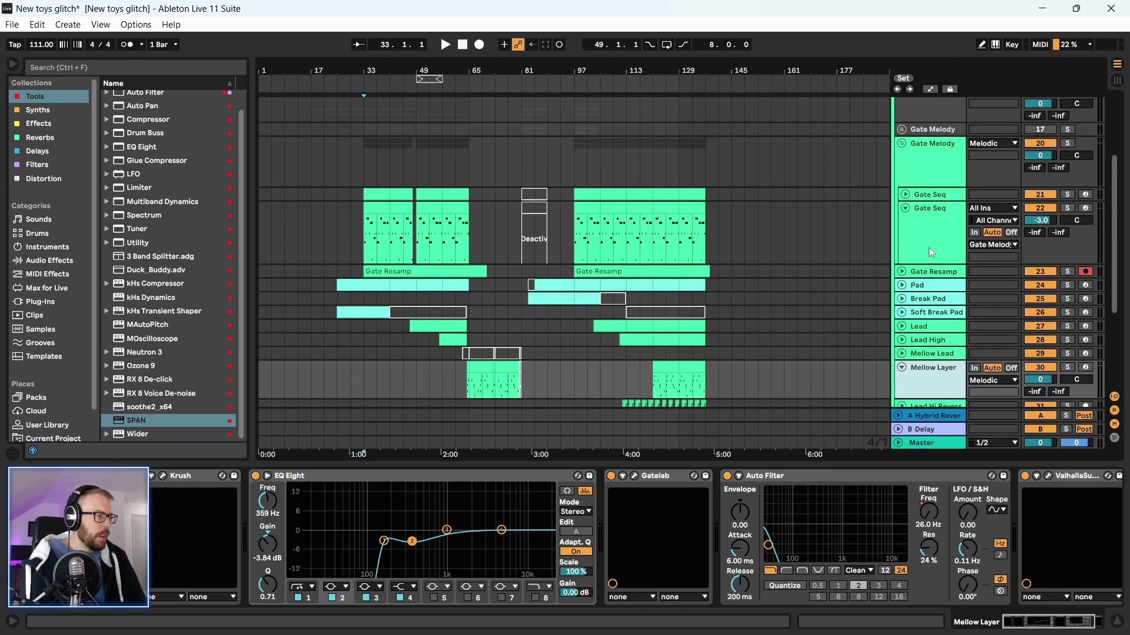
scroll(931, 252, "down", 5)
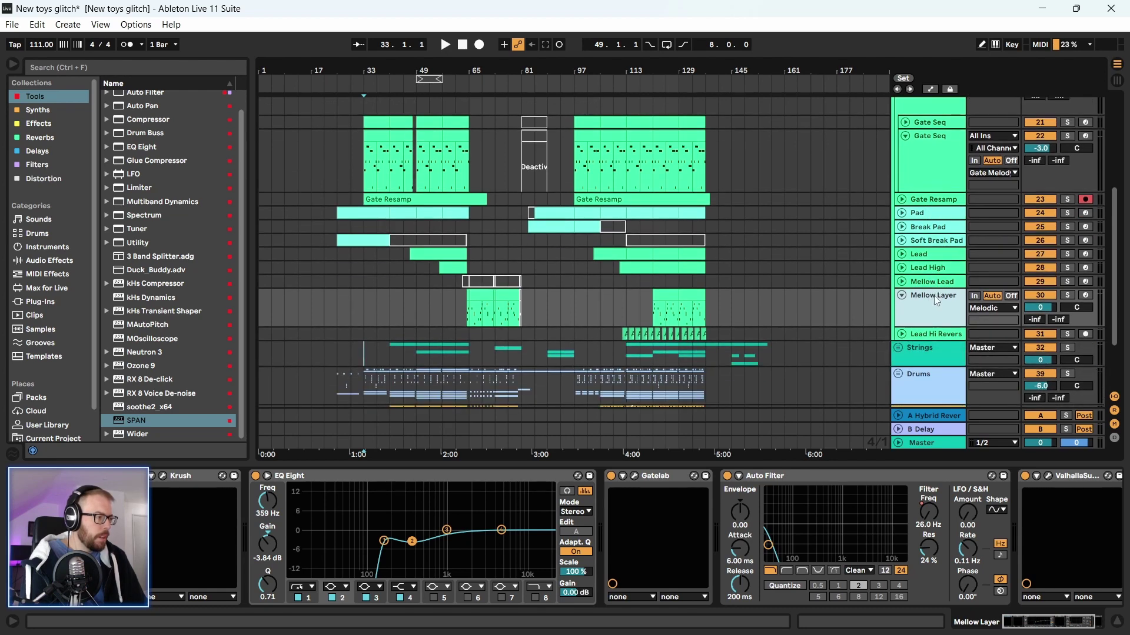
left_click(932, 282)
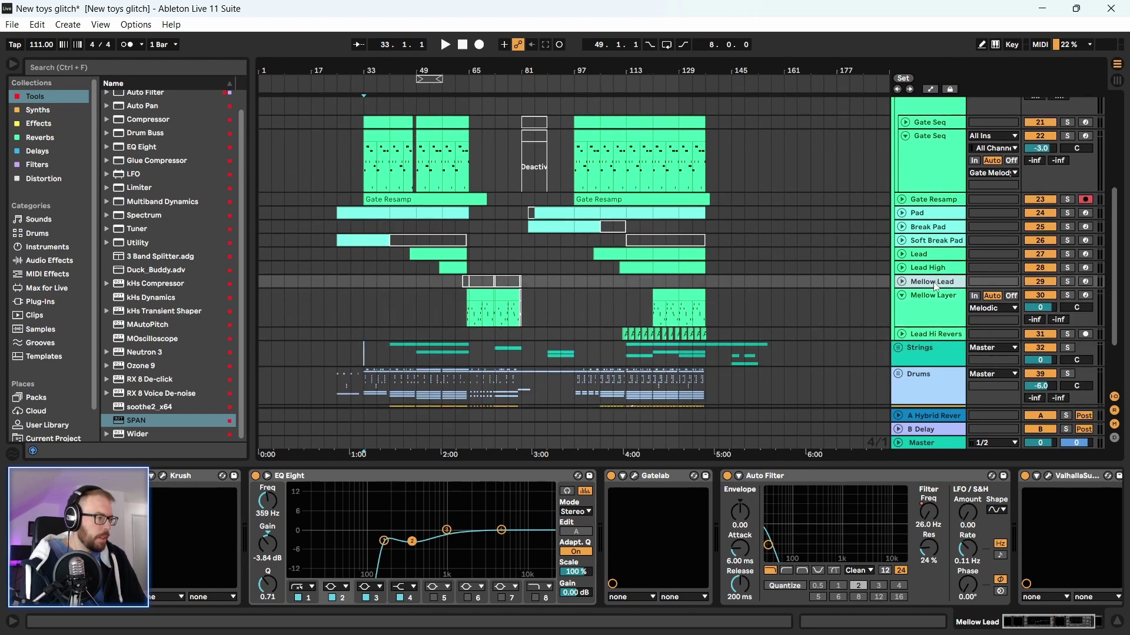
left_click(928, 296)
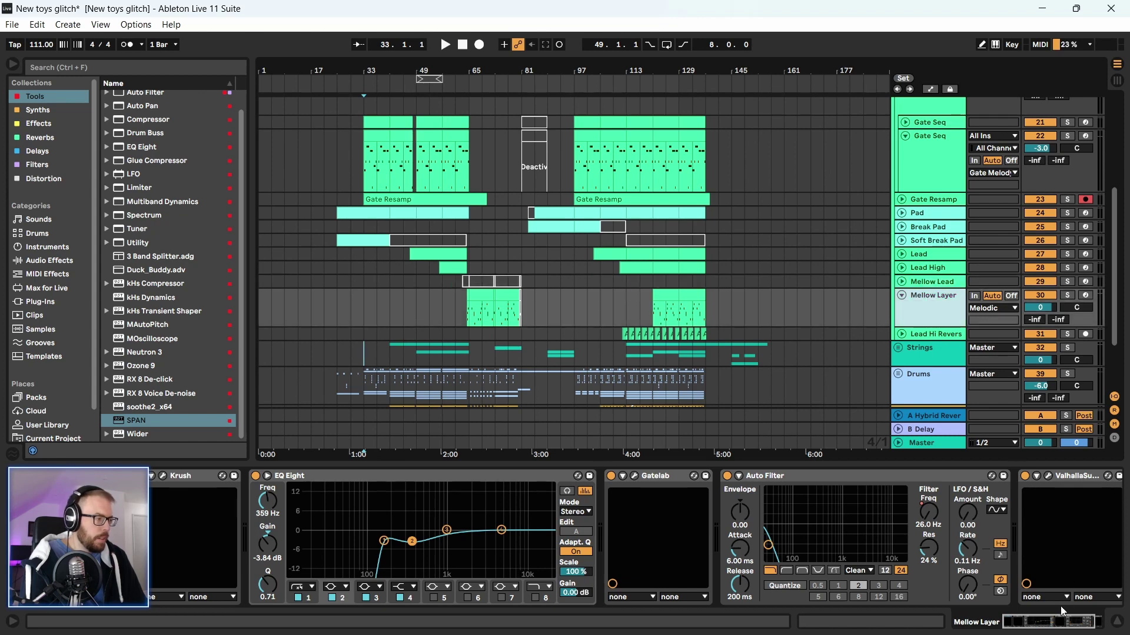
left_click(1093, 627)
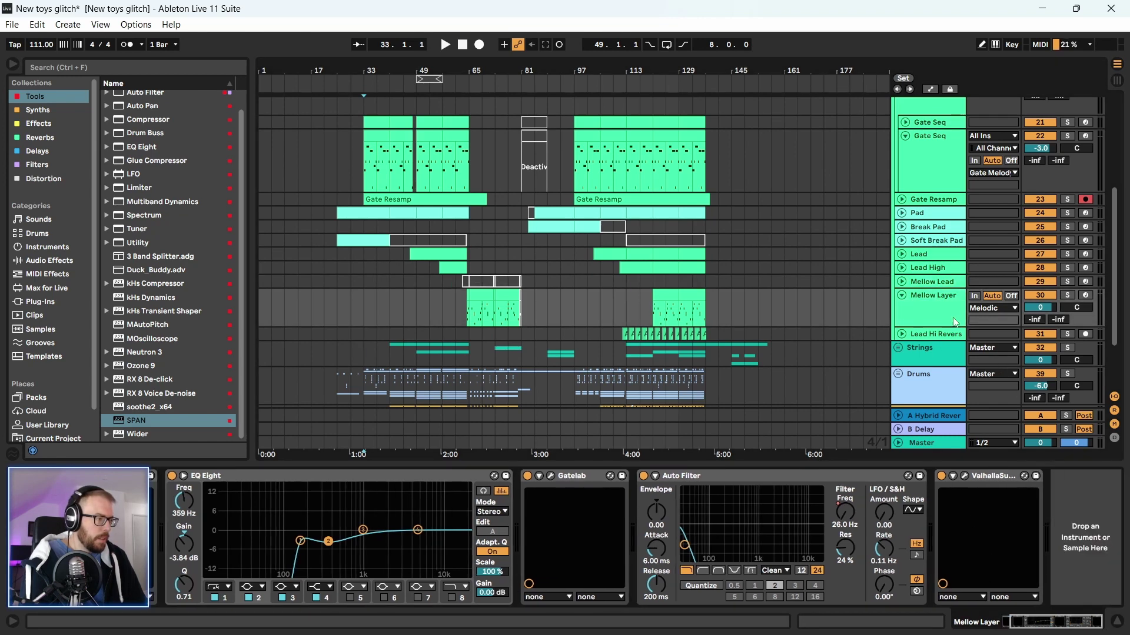
left_click(934, 305)
scroll(852, 311, "down", 3)
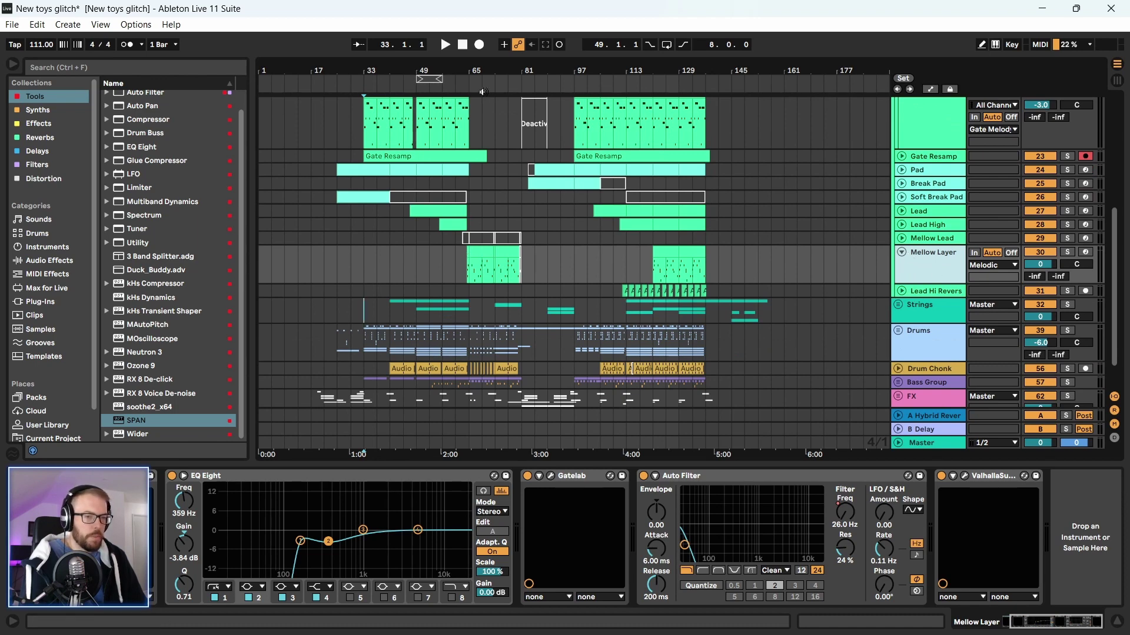
Play the mix from bar 65 at Mellow Layer's first clips, solo that track after a few bars, and stop playback
left_click_drag(477, 71, 475, 178)
left_click(471, 265)
key("space")
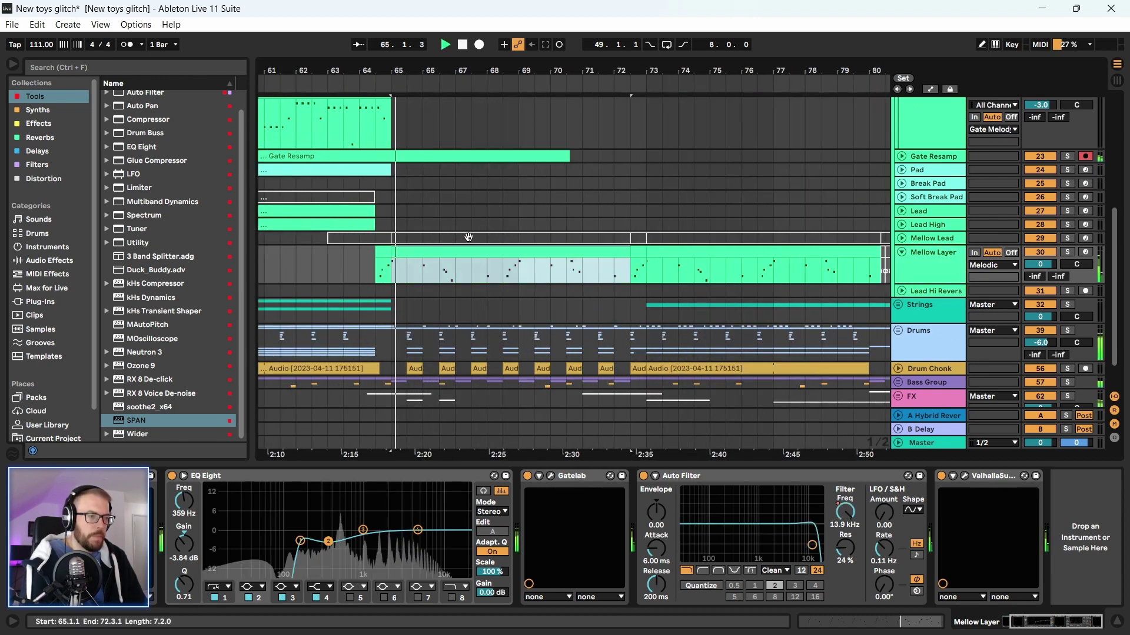
key("minus")
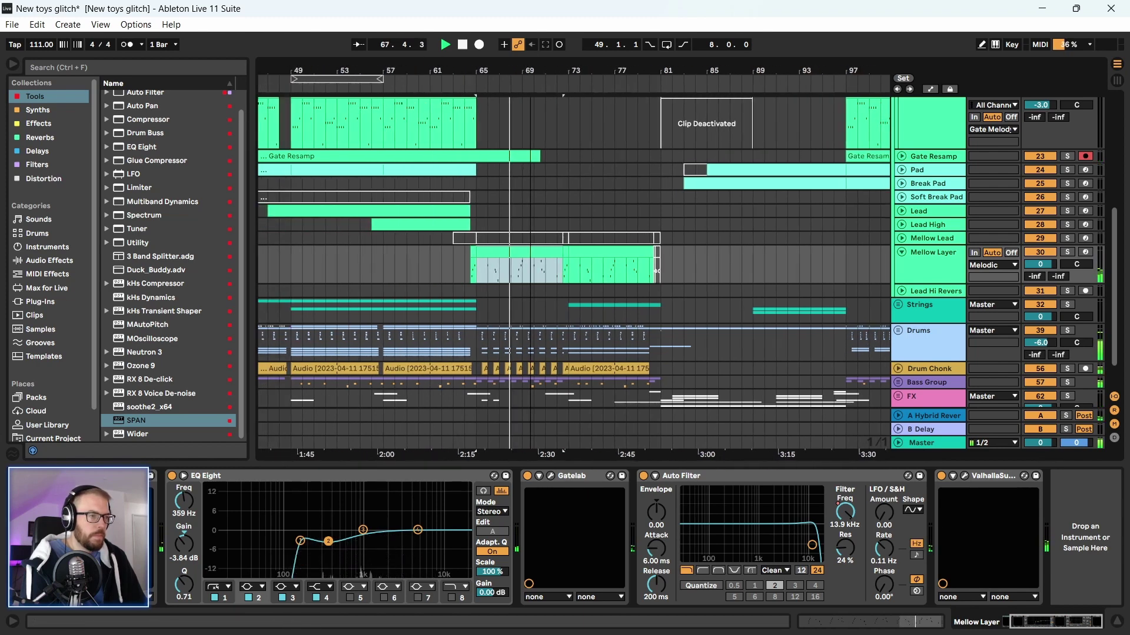
key("minus")
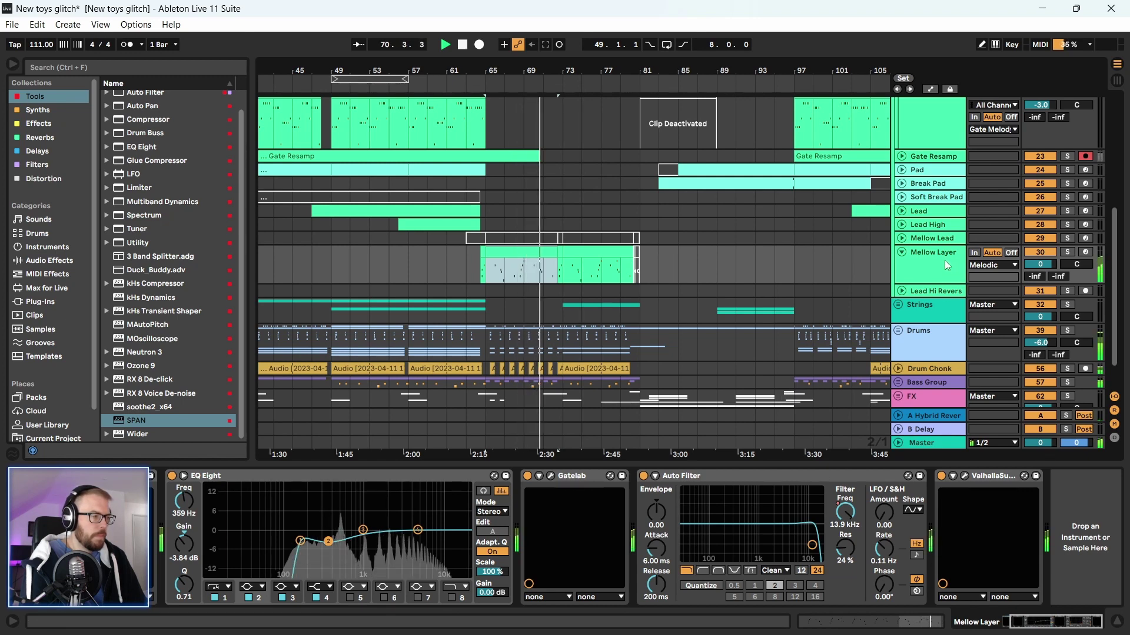
left_click(1067, 252)
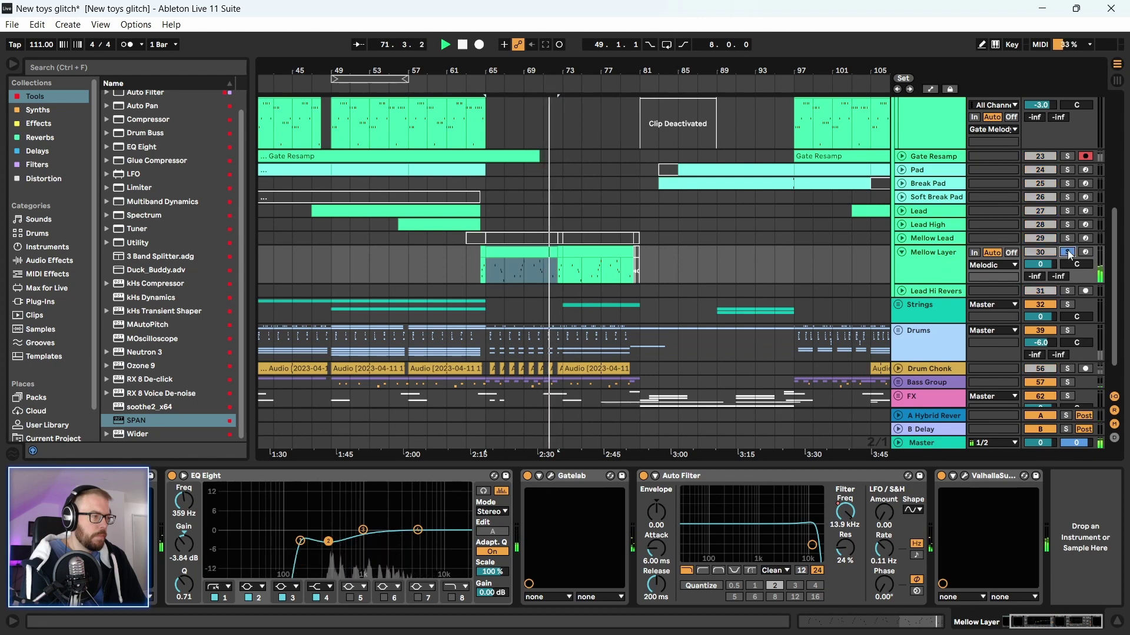
left_click(924, 259)
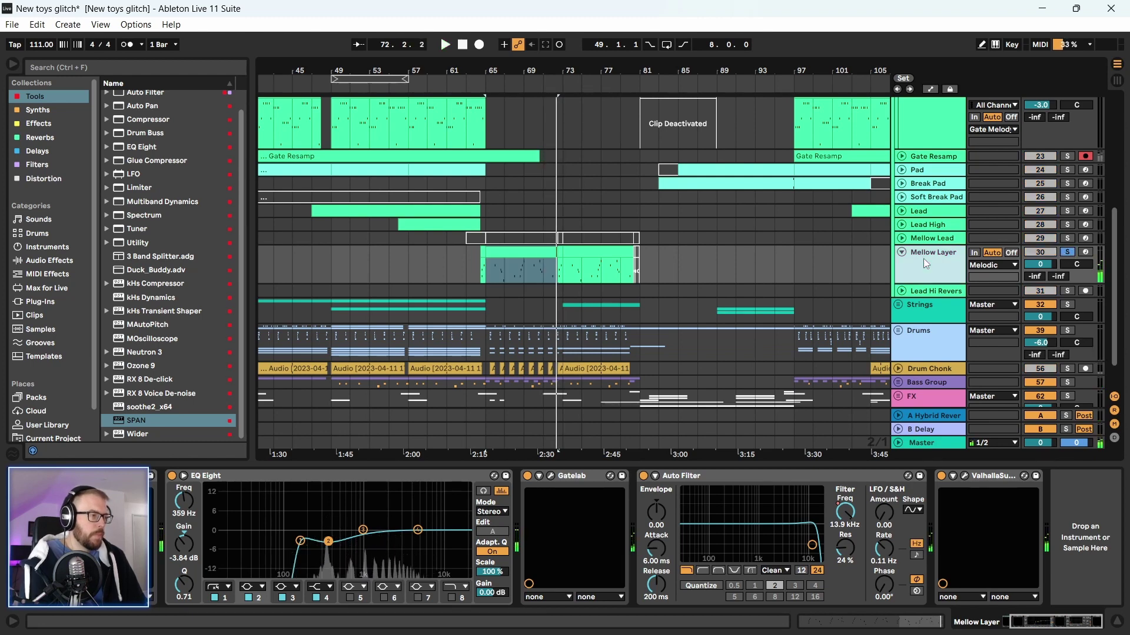
Show Mellow Layer's Auto Filter Frequency automation and play the soloed track from bar 73 for a few bars
key("a")
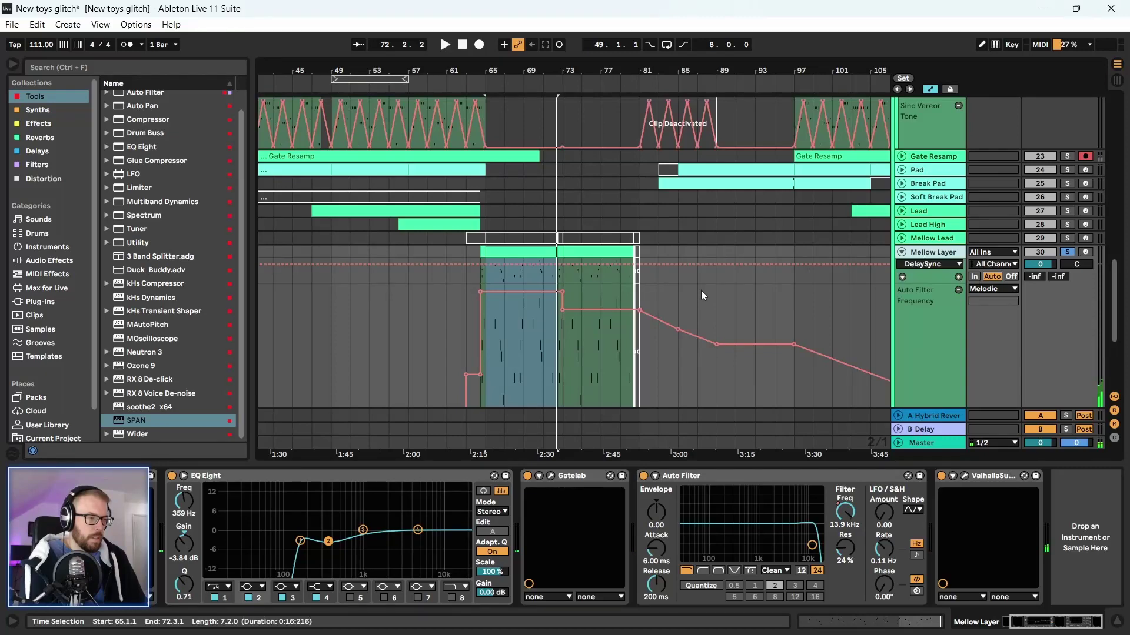
scroll(505, 330, "down", 1)
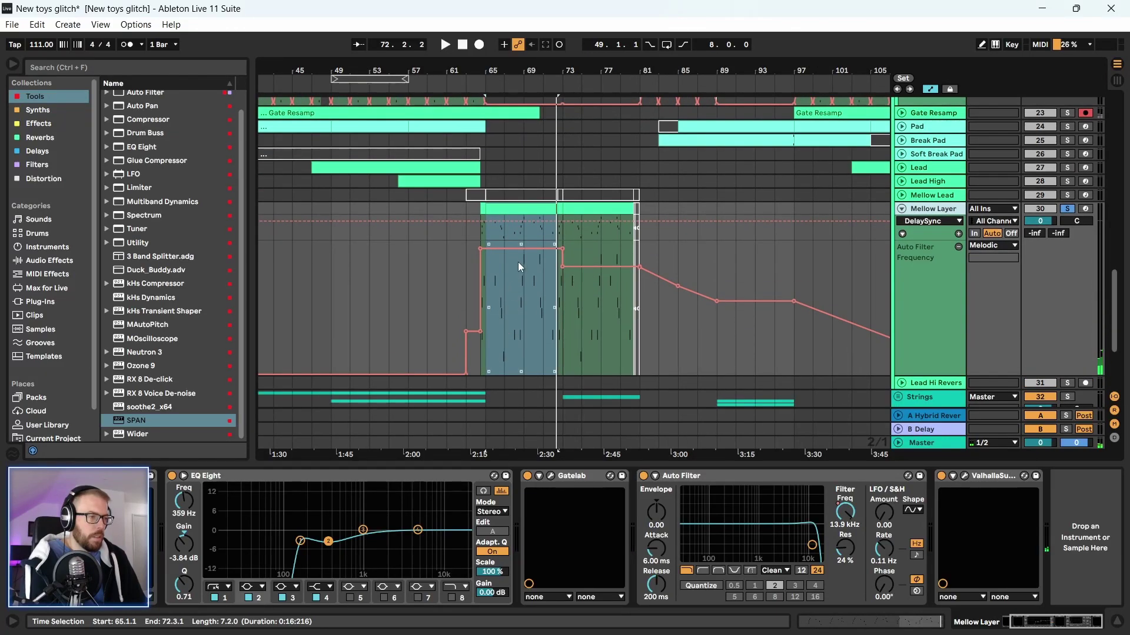
left_click_drag(597, 69, 603, 141)
left_click(421, 298)
left_click_drag(371, 73, 560, 75)
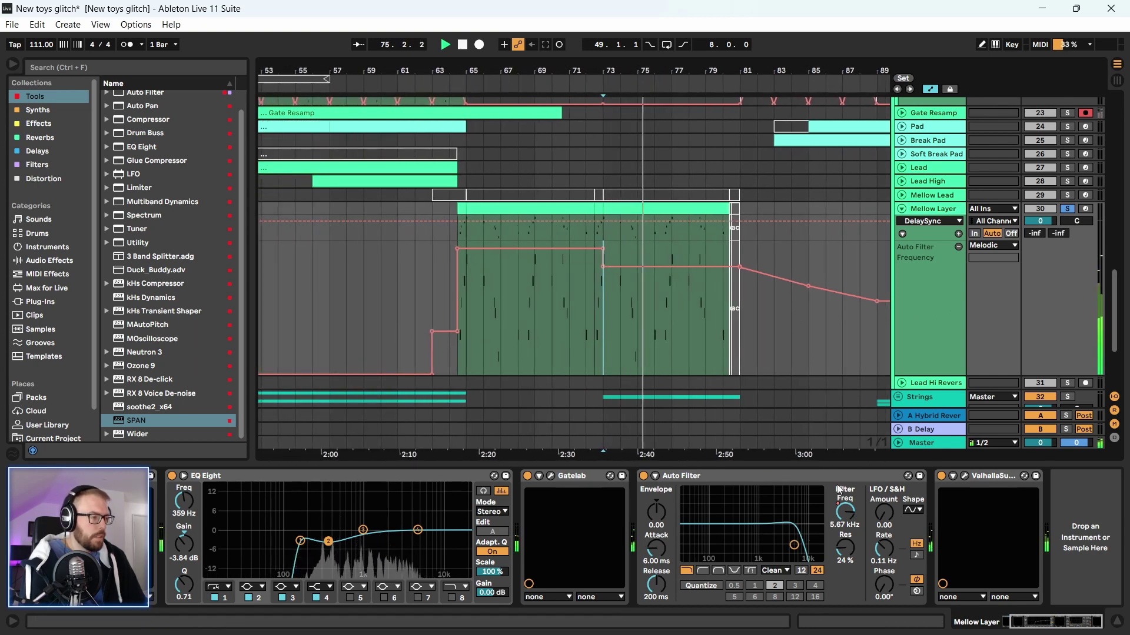
key("space")
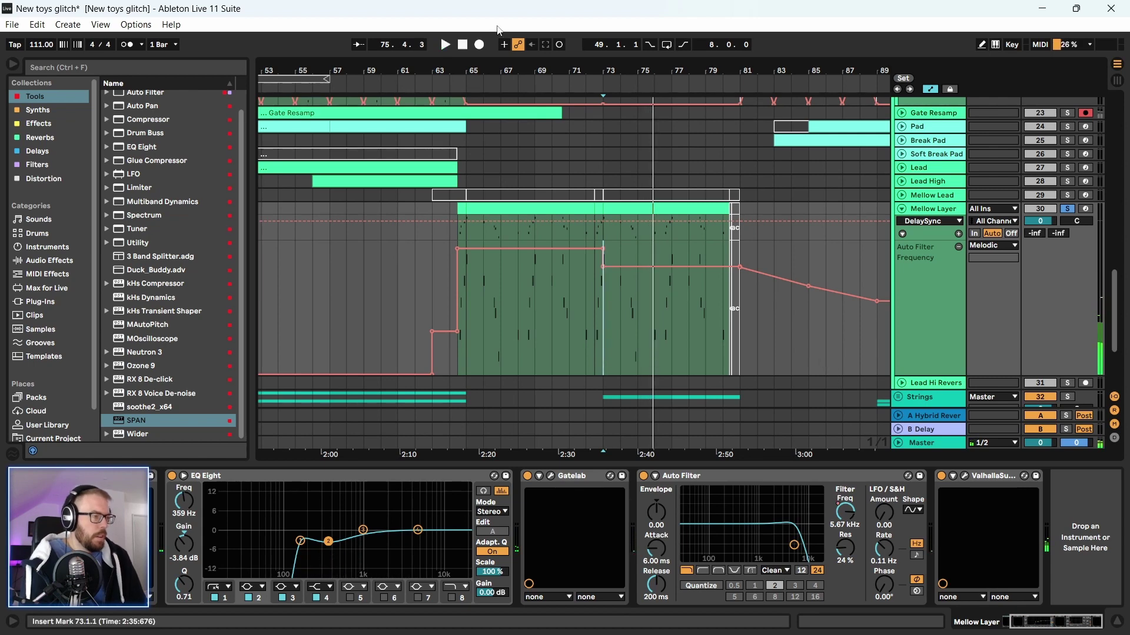
Play Mellow Layer's clip from bar 121, take the solo off to hear it in the mix, and stop
left_click_drag(440, 70, 440, 34)
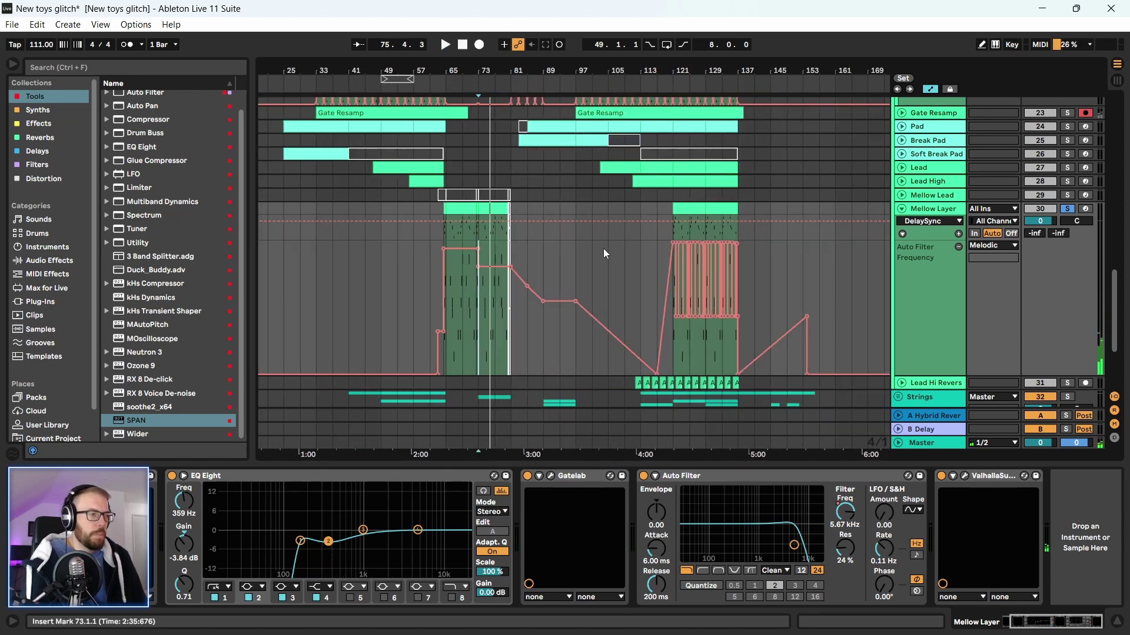
left_click(684, 210)
key("space")
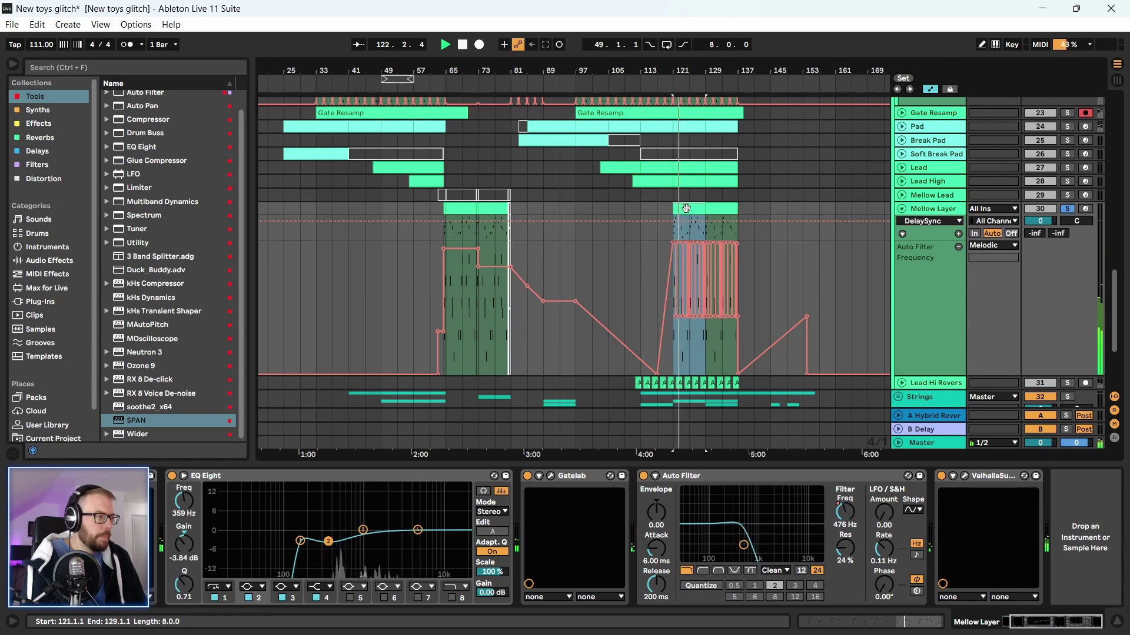
left_click(1066, 210)
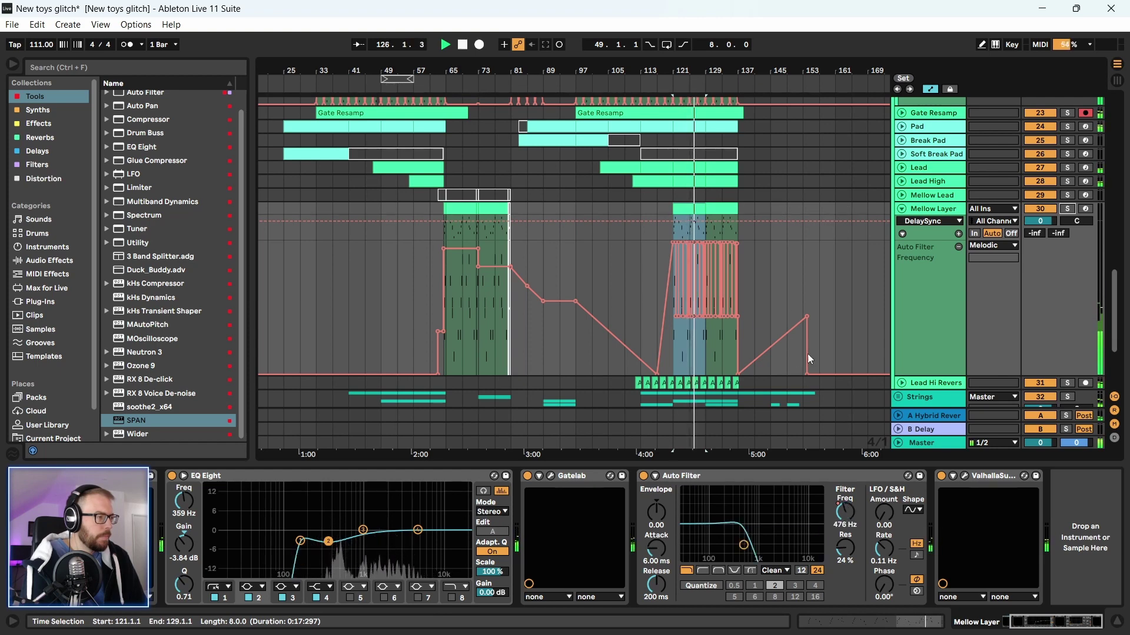
key("space")
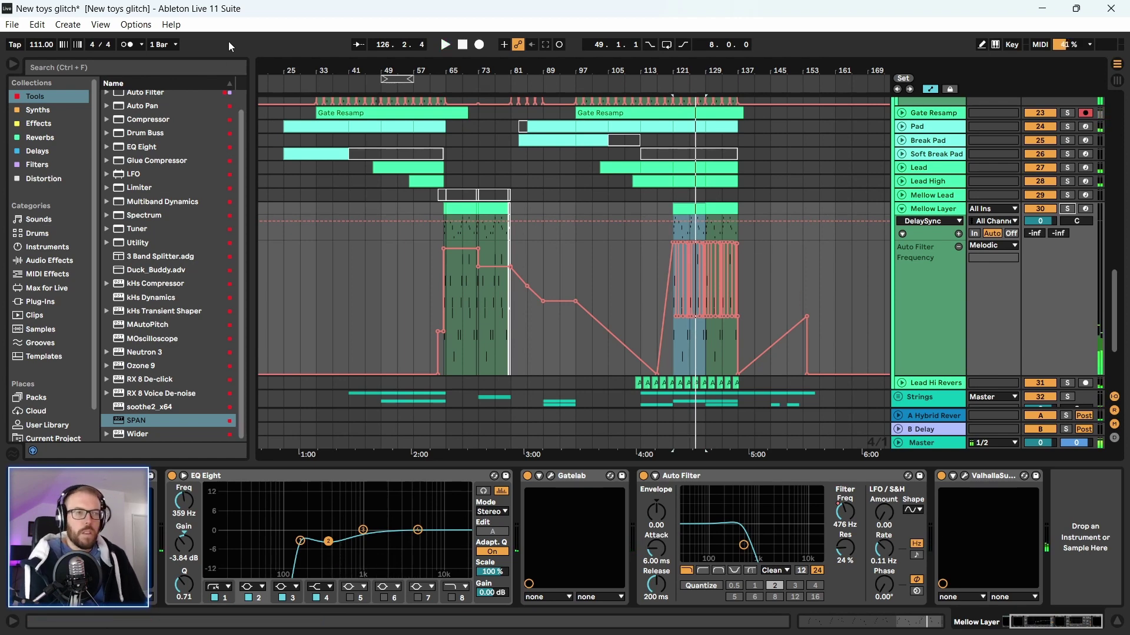
Save the original New toys glitch set and open New toys glitch V2 from the recent sets
key("ctrl+s")
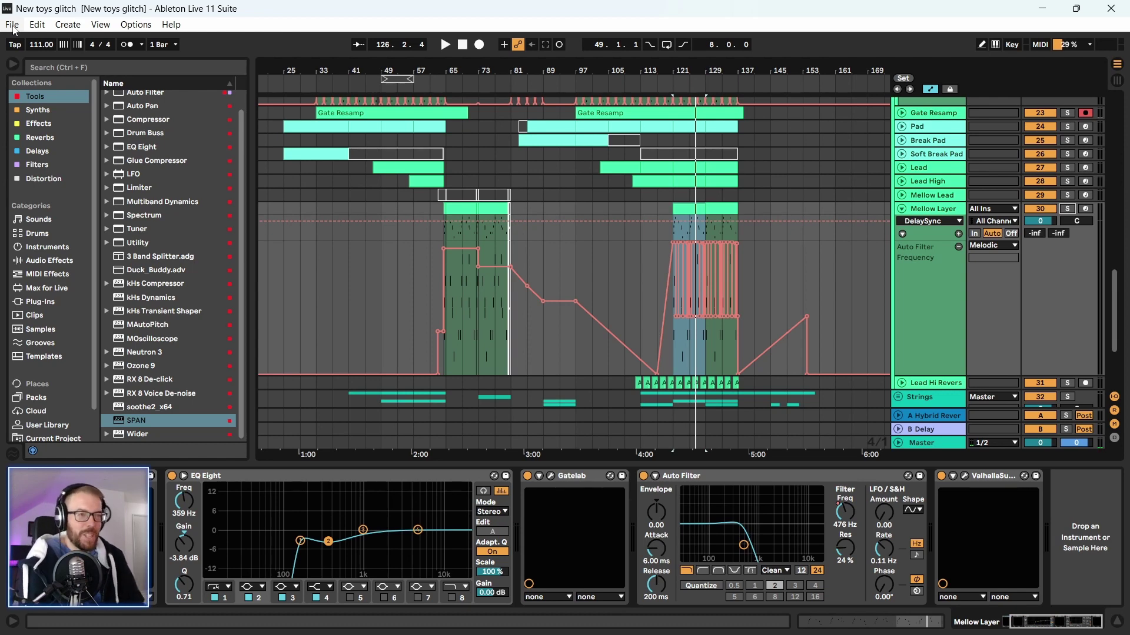
left_click(13, 27)
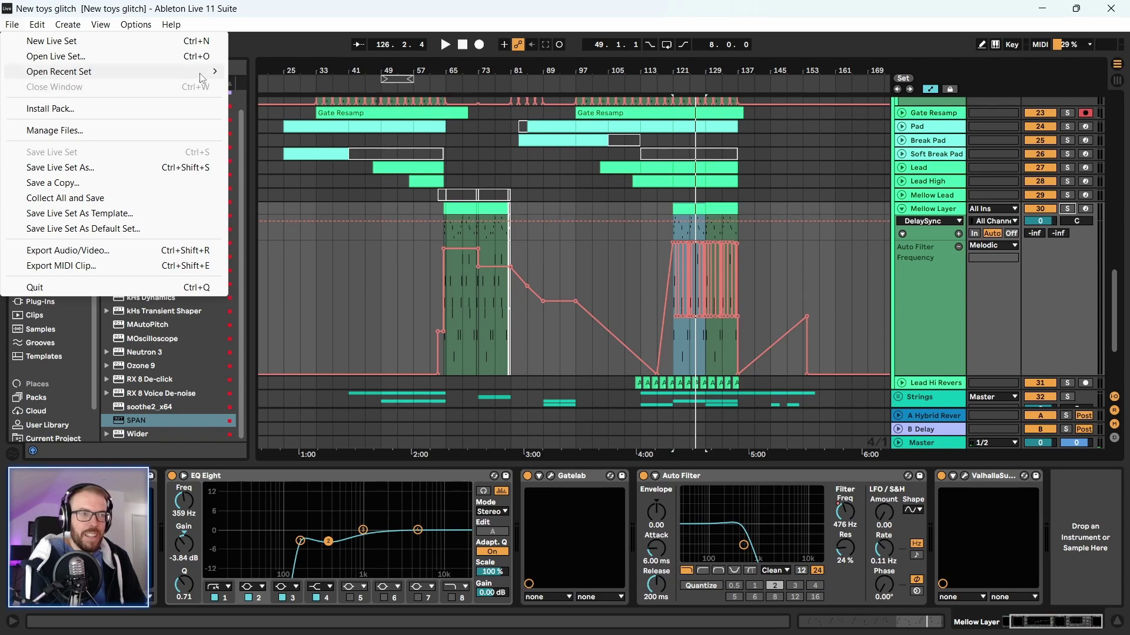
mouse_move(208, 75)
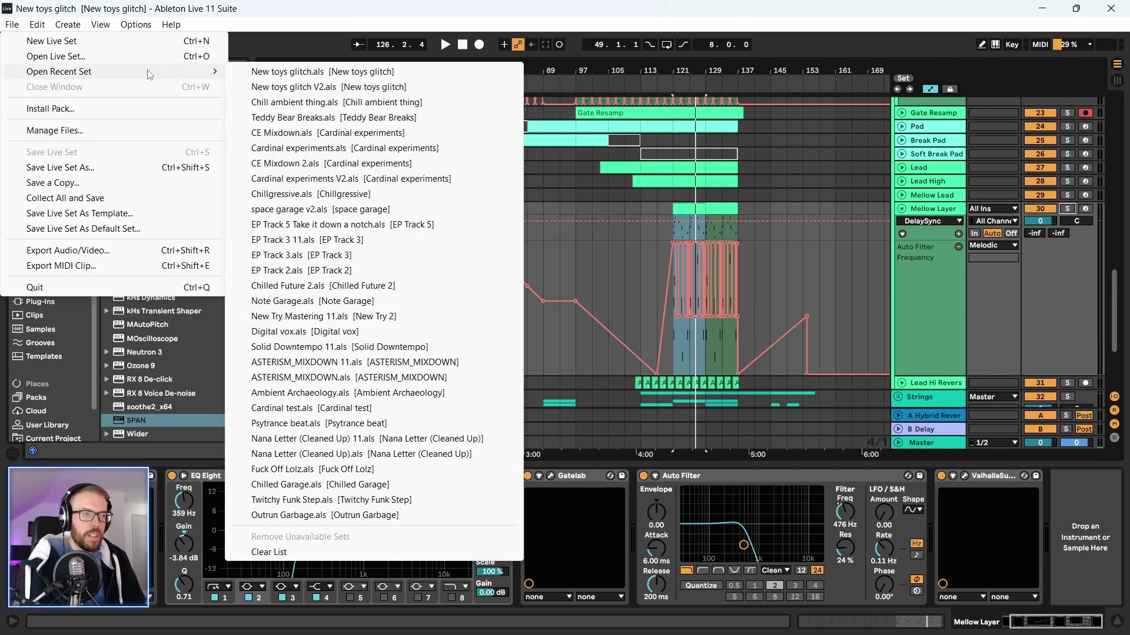
left_click(294, 76)
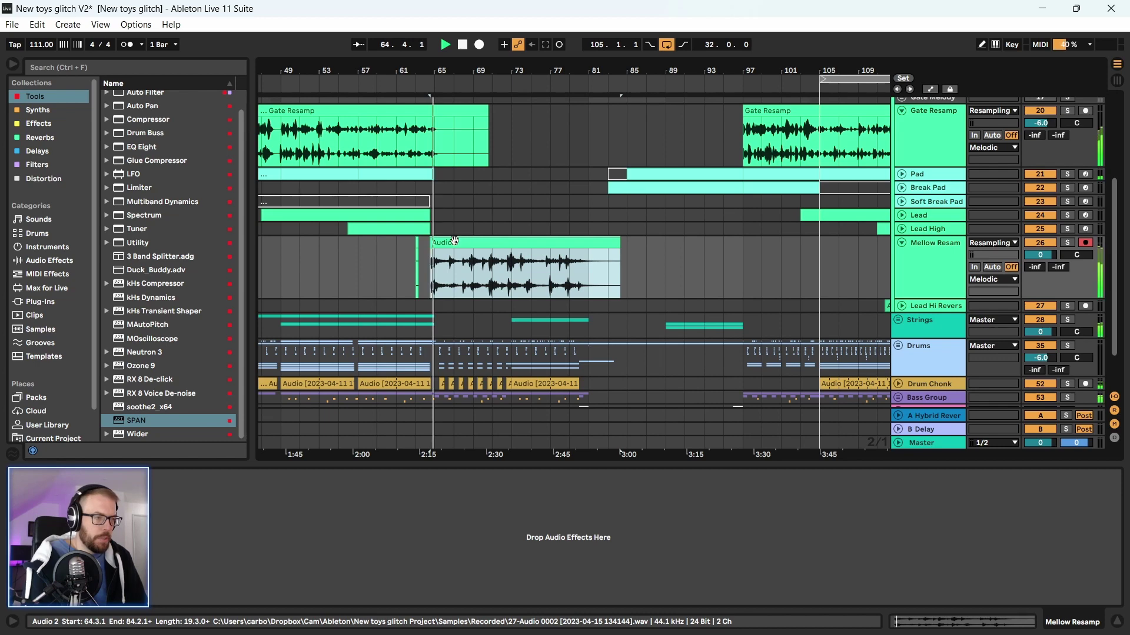
Listen to the V2 mix over Mellow Resamp's Audio 2 clip near bar 65 and stop at bar 70
left_click_drag(567, 59, 567, 29)
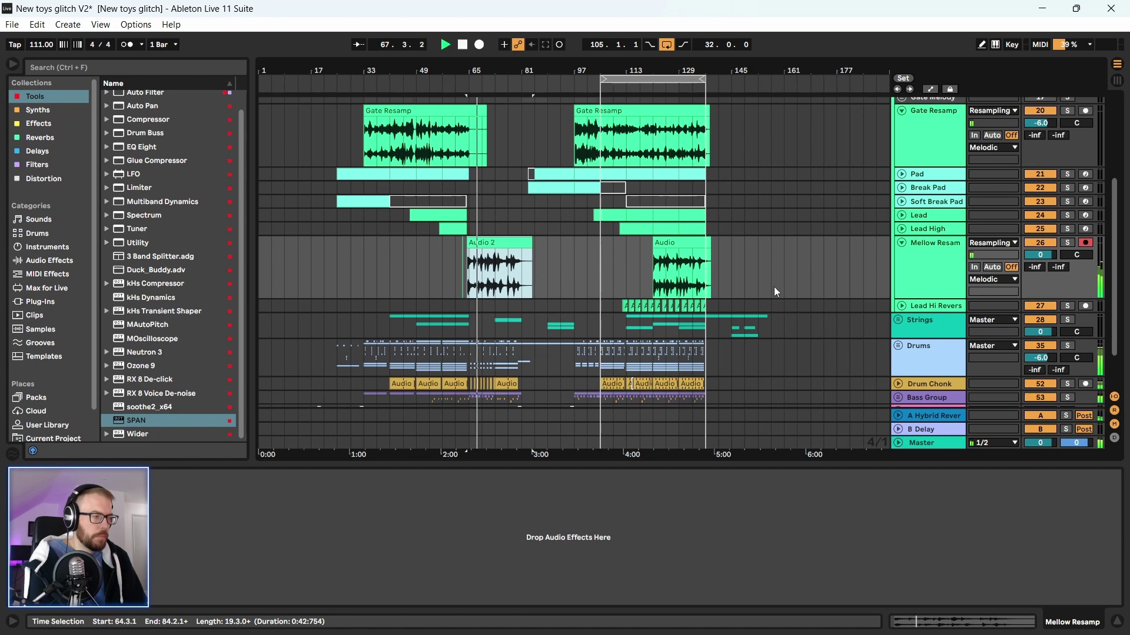
scroll(510, 309, "down", 2)
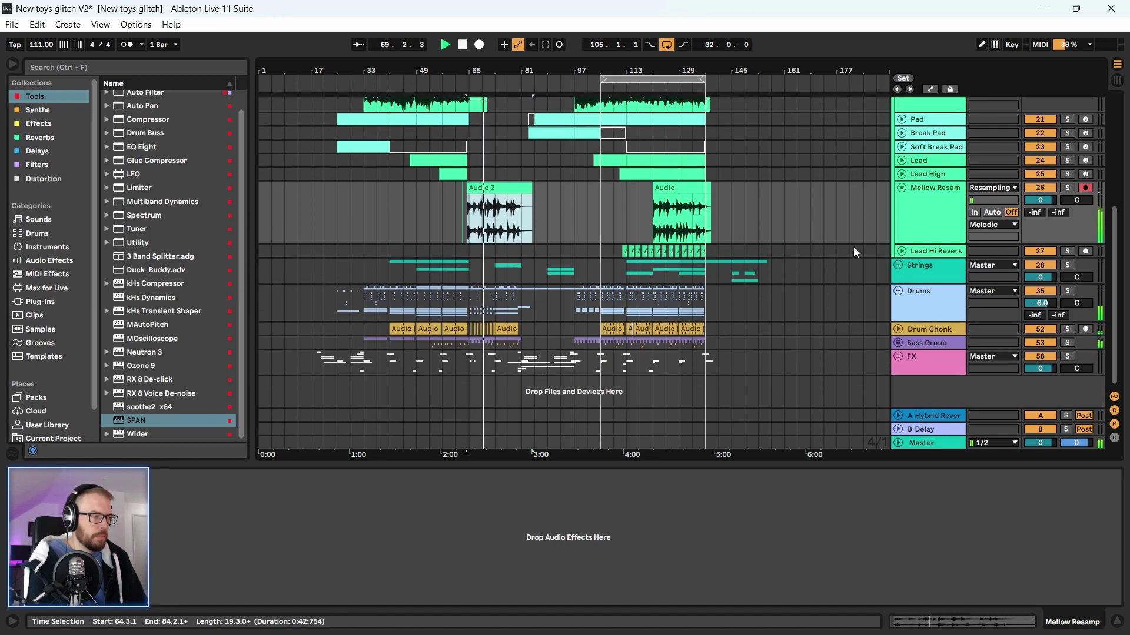
key("space")
Set the Mellow Resamp track's volume to -6.0 dB while playing the mix over its Audio 2 clip, and stop playback
left_click(1043, 200)
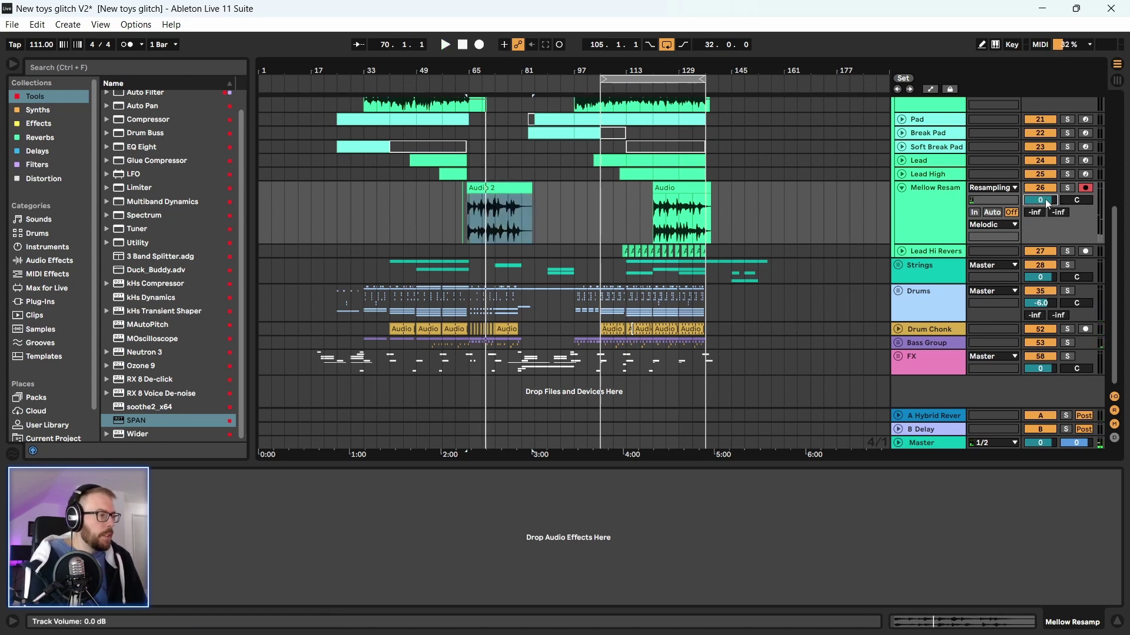
key("space")
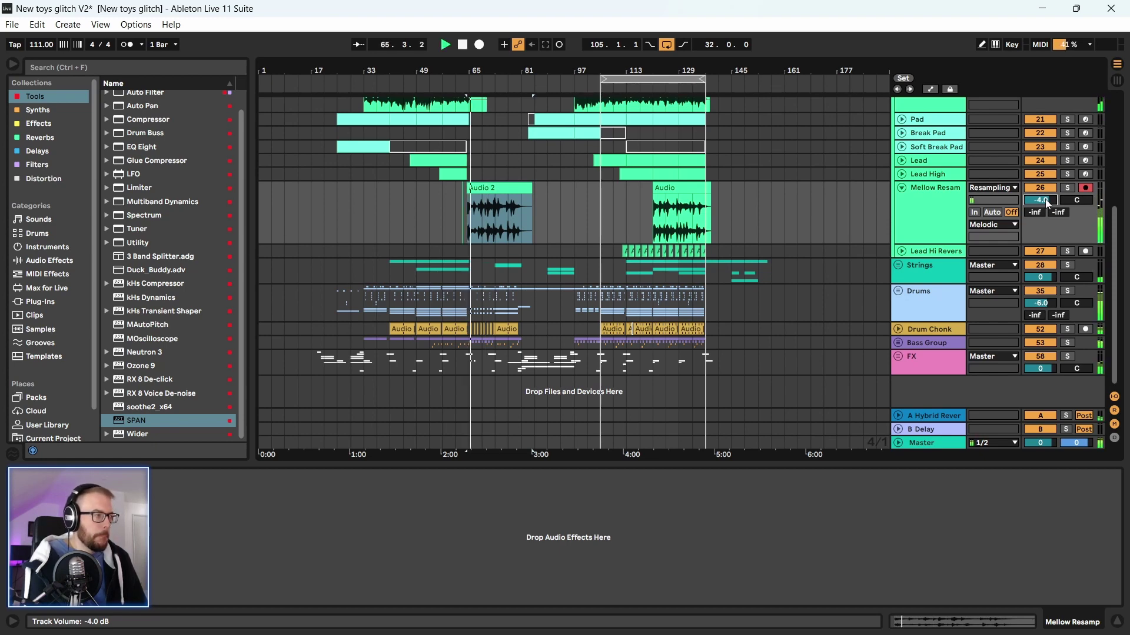
scroll(1047, 202, "down", 1)
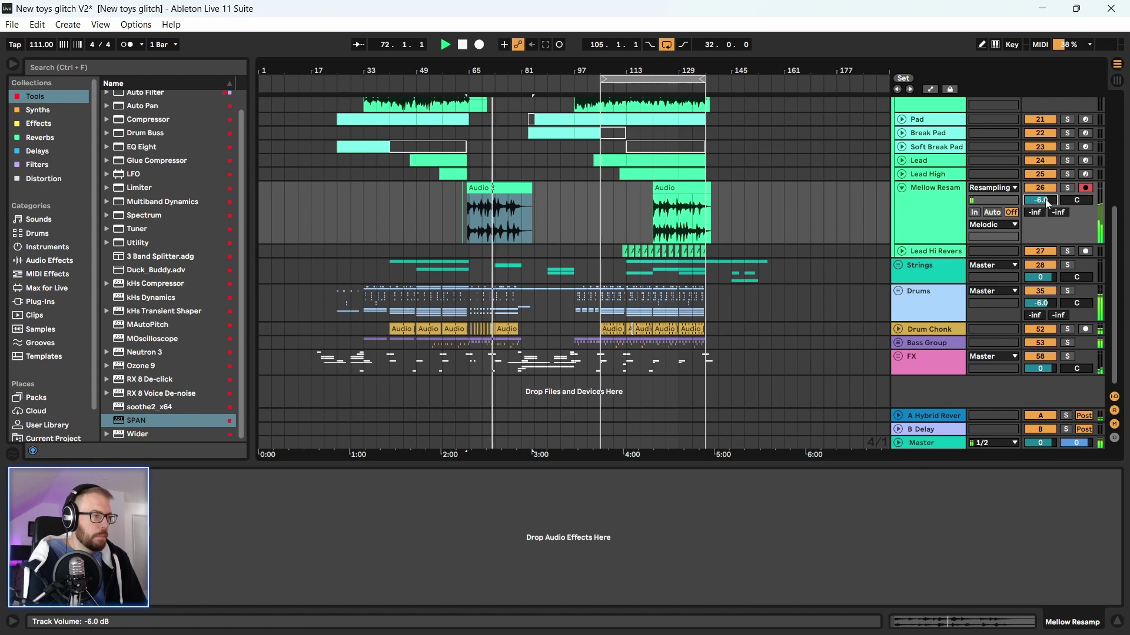
left_click_drag(698, 159, 673, 168)
key("space")
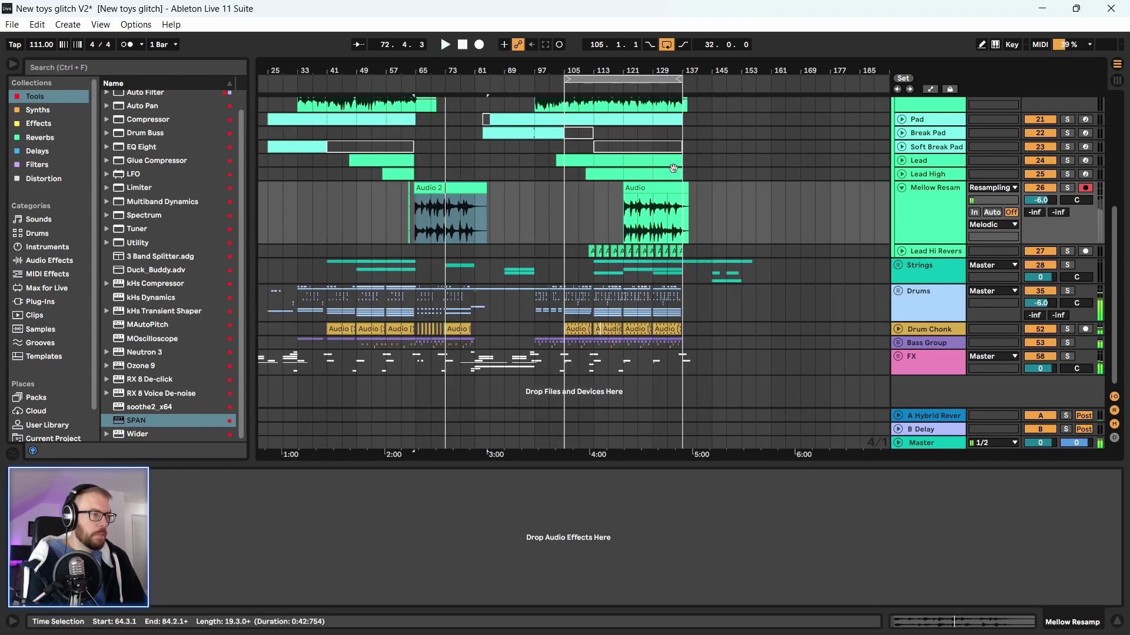
Set the Mellow Resamp track's volume to -8.0 dB while playing its clip from bar 121
left_click(625, 113)
key("space")
key("plus")
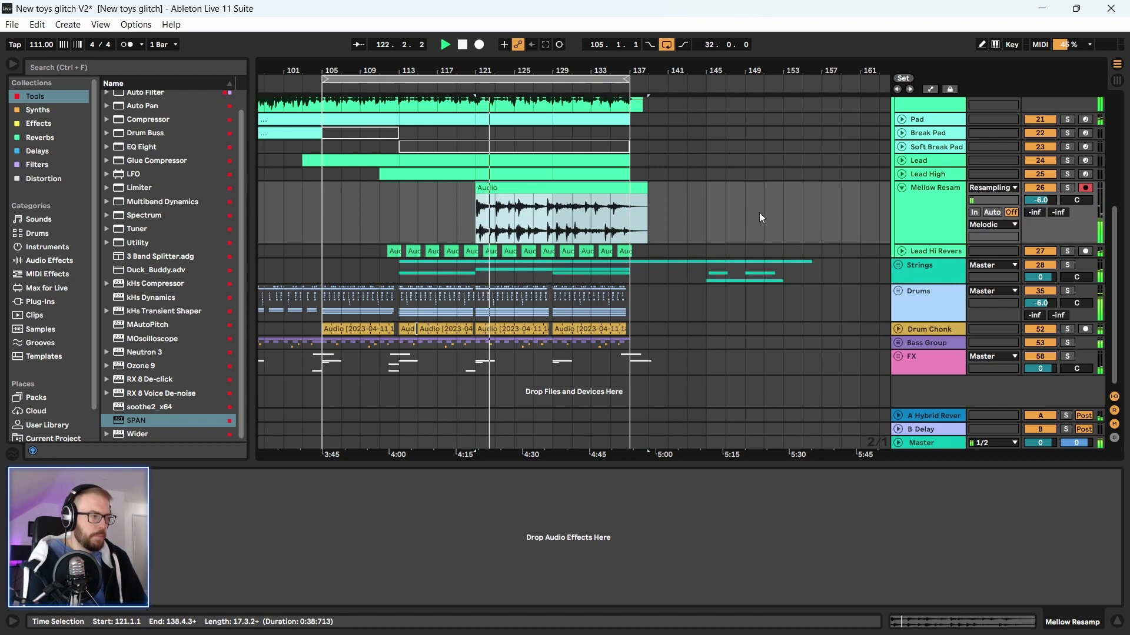
left_click_drag(1041, 200, 1050, 207)
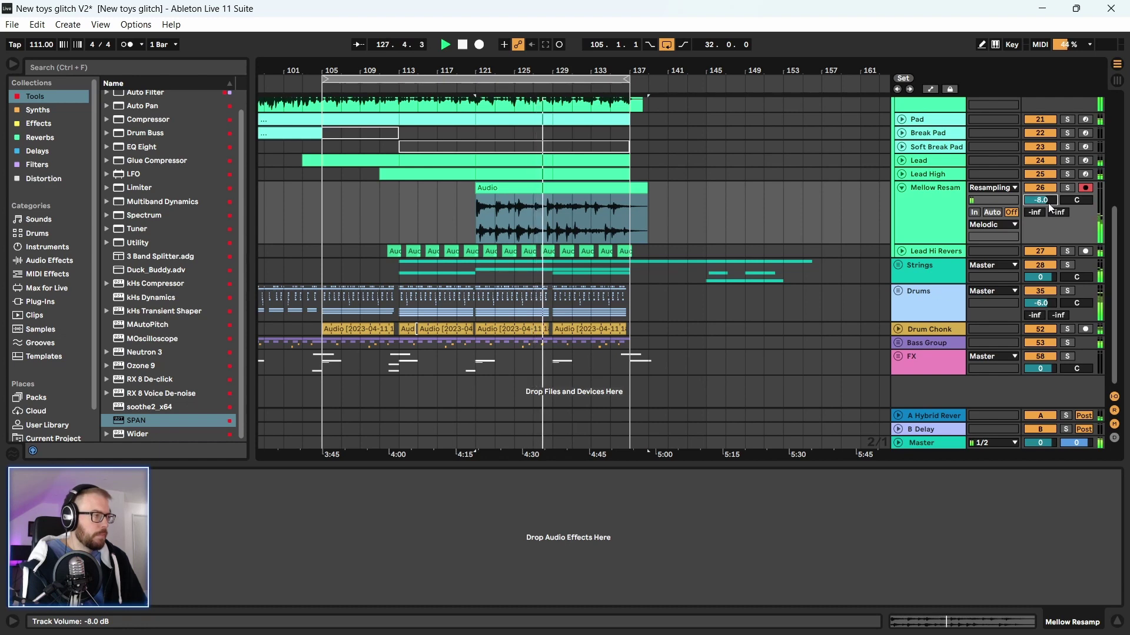
left_click_drag(490, 71, 490, 42)
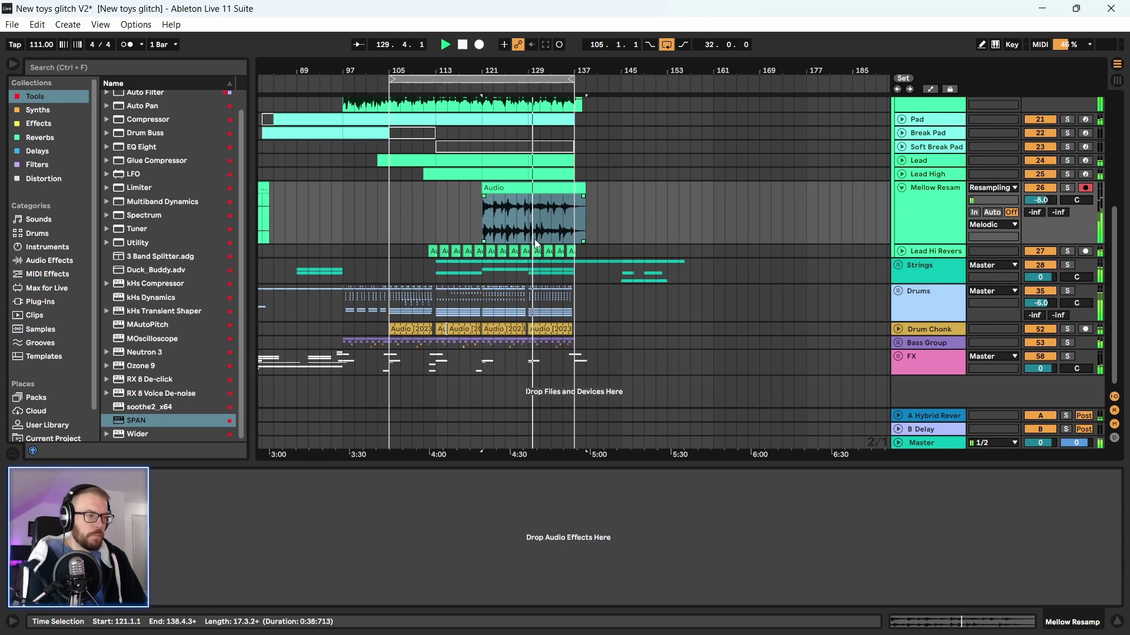
left_click_drag(466, 81, 611, 65)
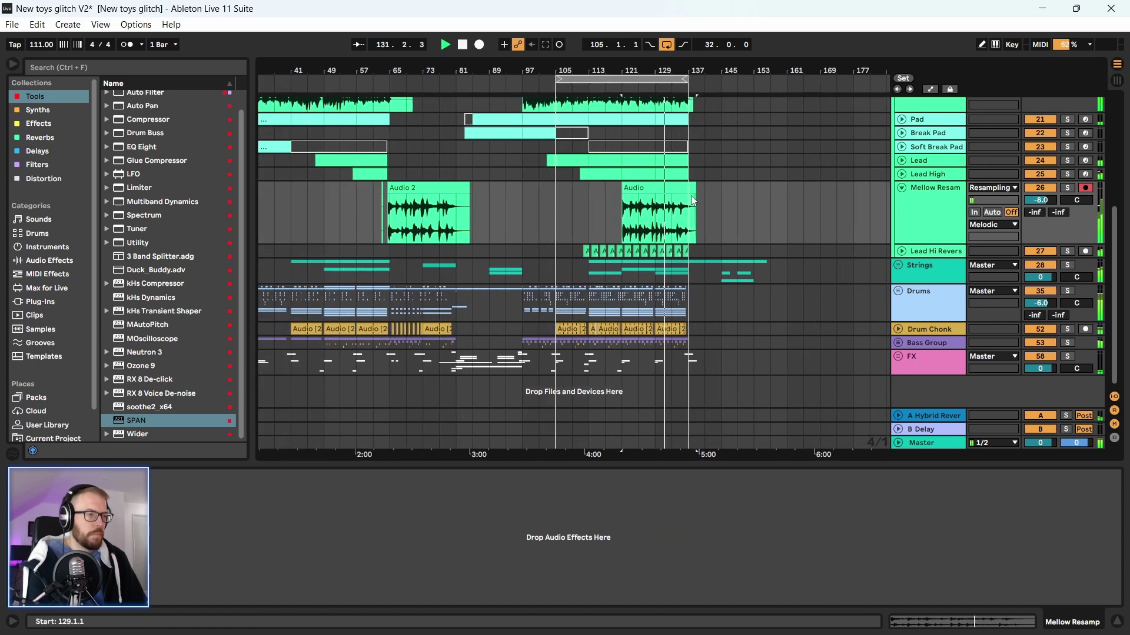
Add a Compressor to Mellow Resamp, lower its threshold while playing the bar 121 clip, and stop playback
left_click(938, 193)
left_click(160, 119)
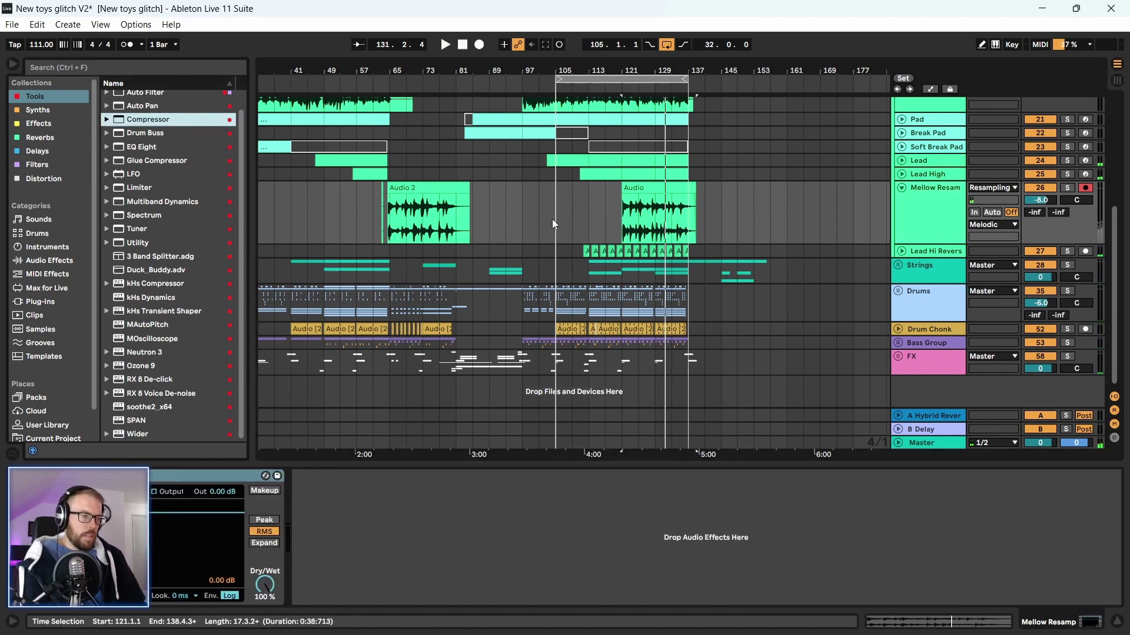
left_click_drag(132, 512, 133, 521)
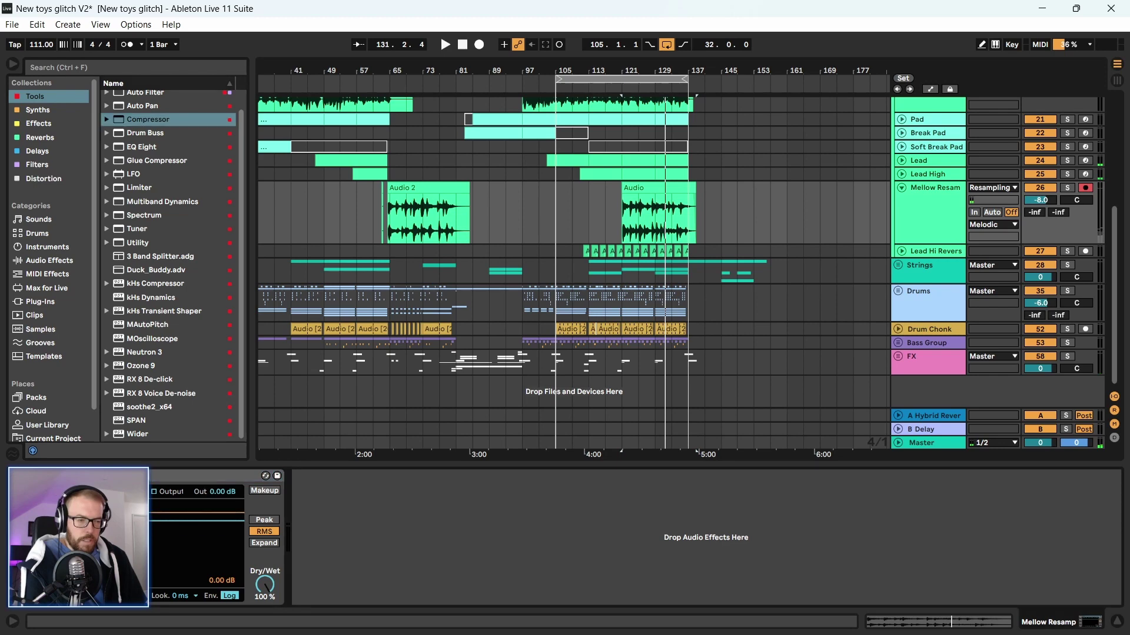
key("space")
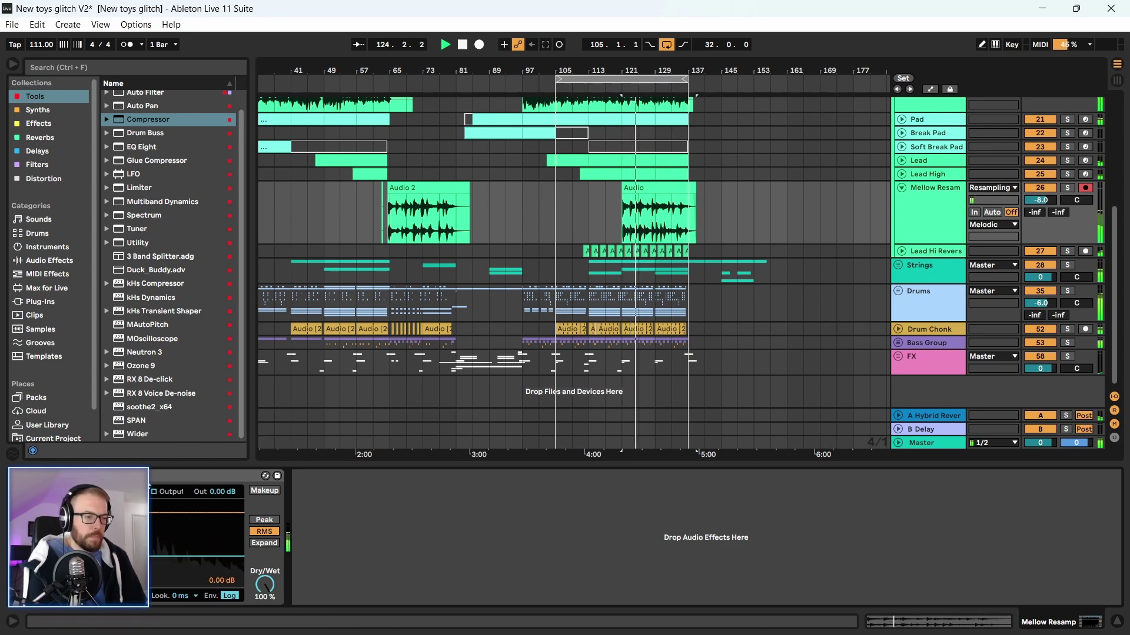
left_click(170, 481)
key("space")
Play the mix over Mellow Resamp's Audio 2 clip near bar 65 to check the Compressor's gain reduction
left_click(447, 187)
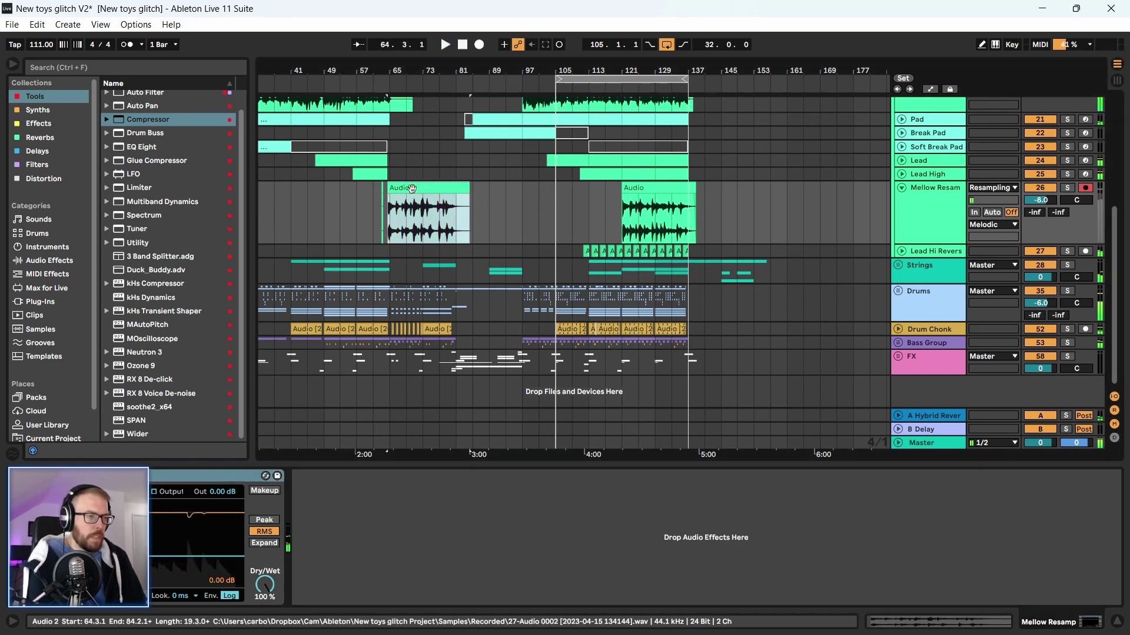
scroll(402, 189, "up", 3)
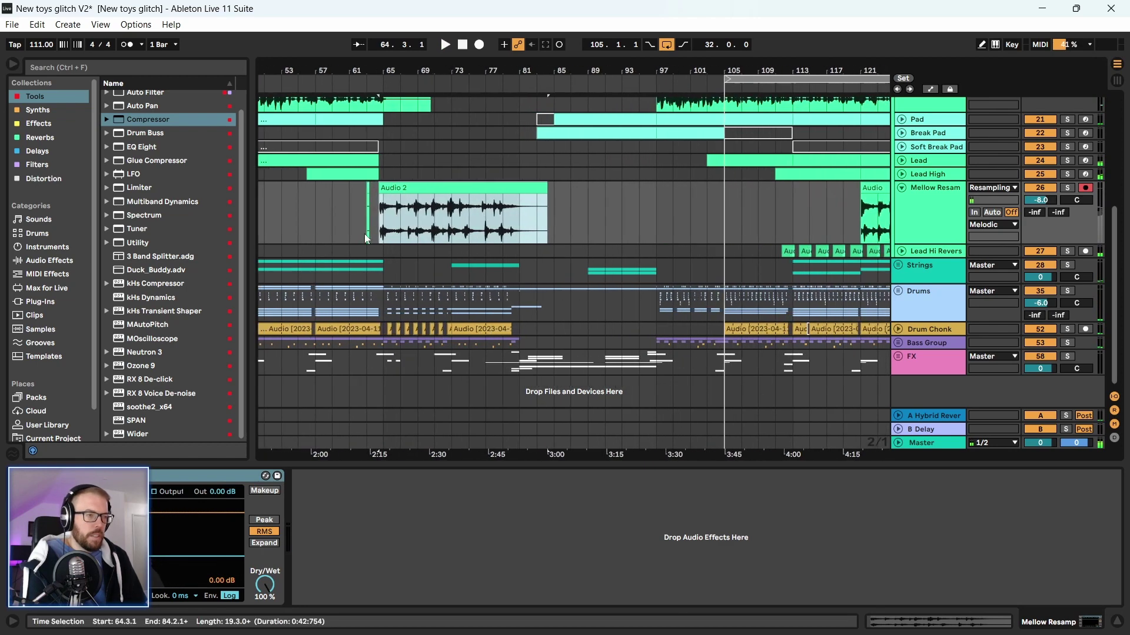
key("space")
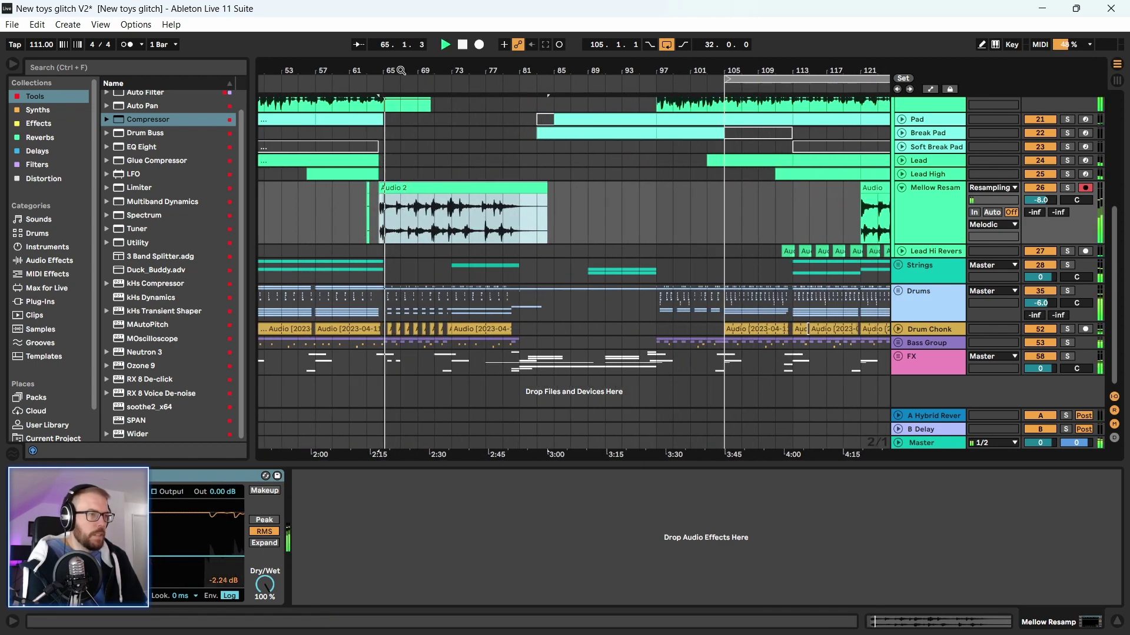
scroll(573, 271, "down", 1)
scroll(407, 425, "down", 1)
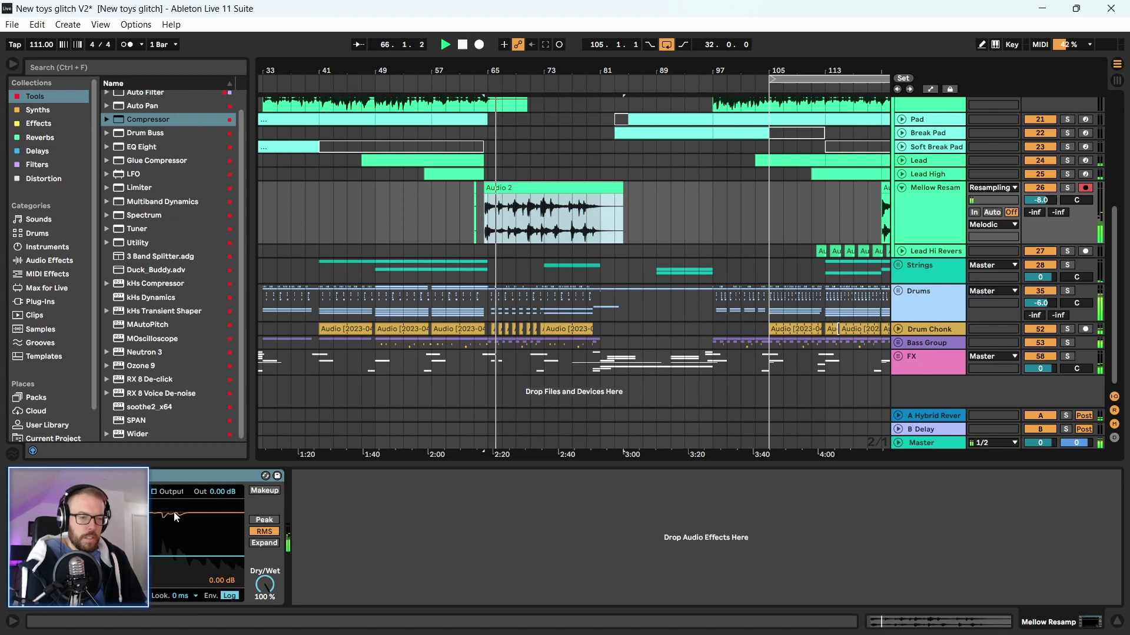
Switch Mellow Resamp's Compressor to Peak mode and set the track's volume to -6.0 dB
left_click(89, 476)
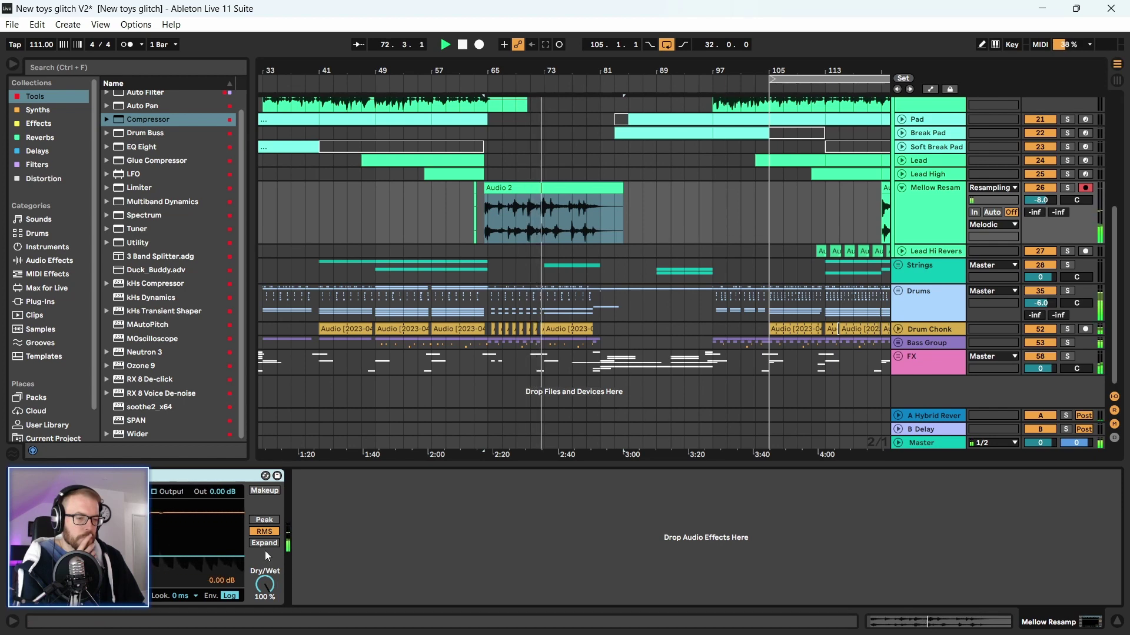
left_click(265, 520)
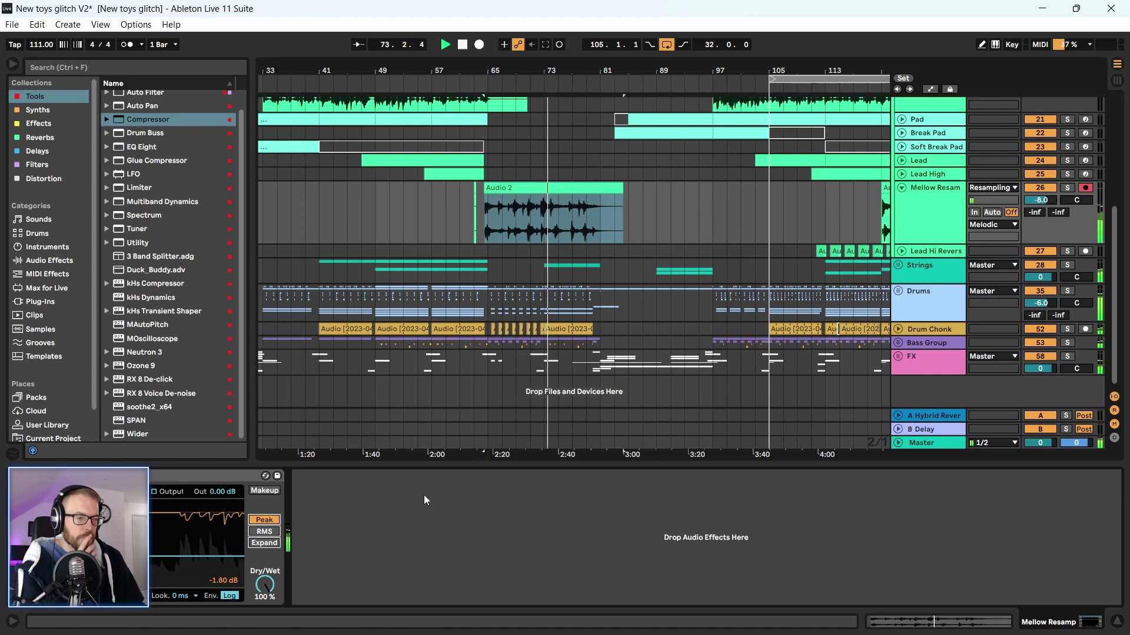
left_click(214, 478)
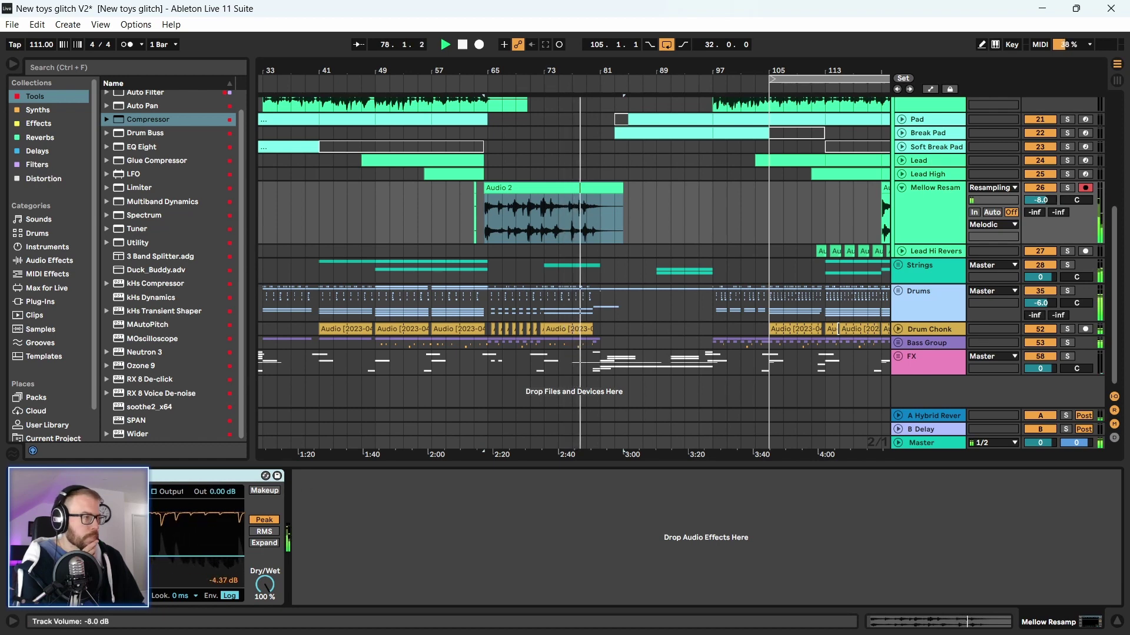
scroll(1050, 199, "up", 1)
scroll(1050, 199, "up", 1)
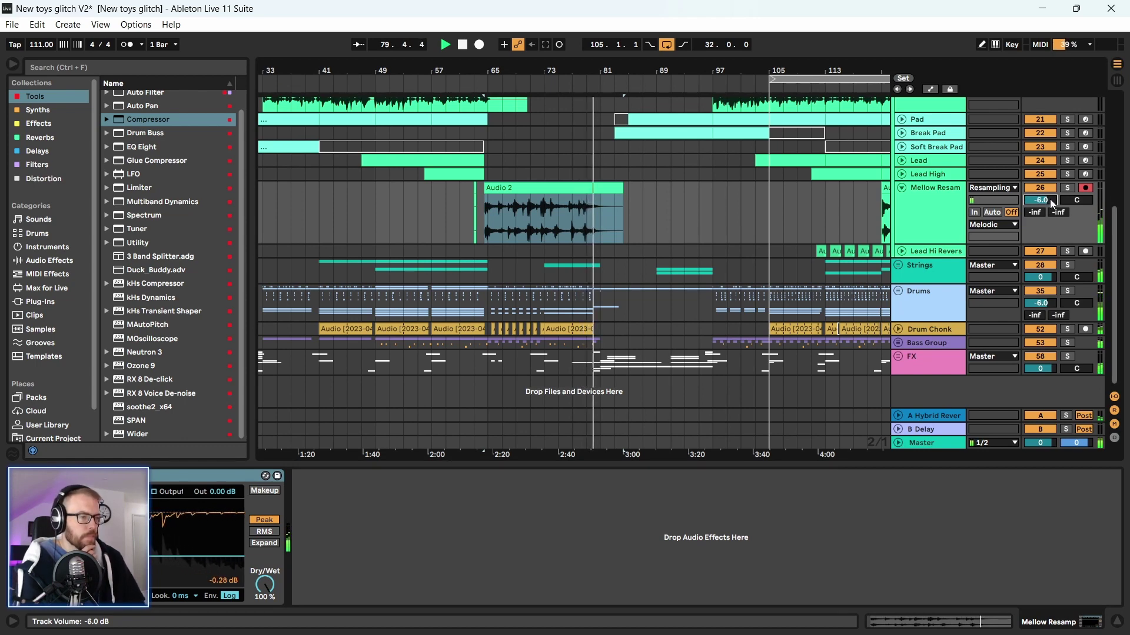
Listen to the mix from Mellow Resamp's clip at bar 121 and stop playback
left_click_drag(456, 70, 456, 117)
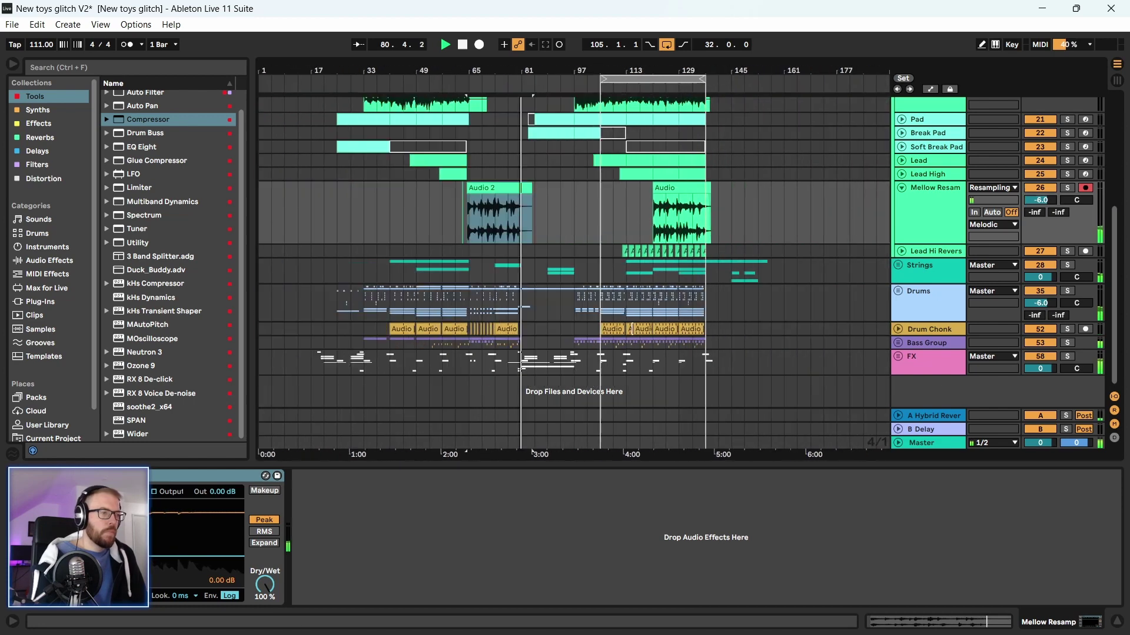
left_click(652, 78)
left_click_drag(687, 71, 624, 73)
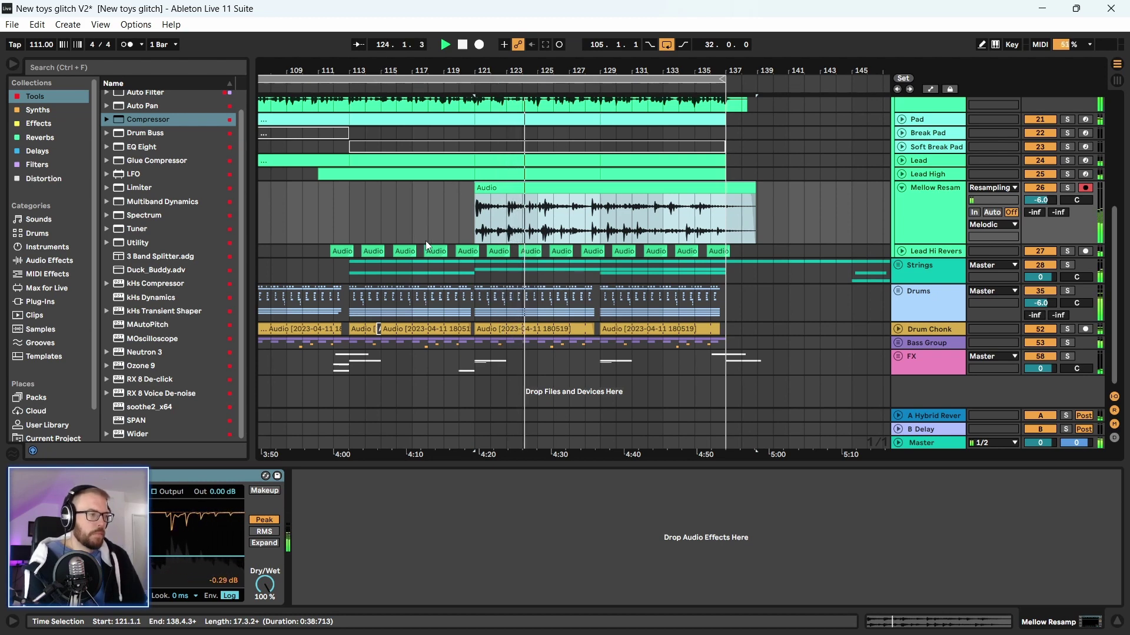
key("space")
left_click(934, 192)
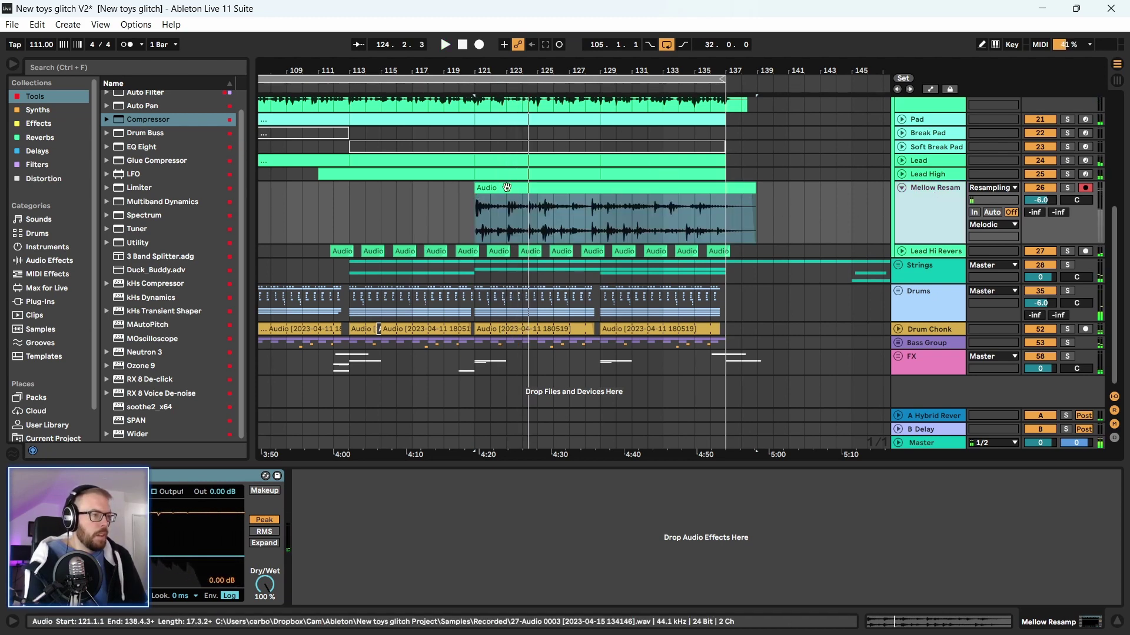
Select bars 121 to 137 on Mellow Resamp, play them with the track soloed, then play them again unsoloed
left_click(478, 235)
left_click_drag(477, 235, 687, 229)
left_click(1067, 187)
key("space")
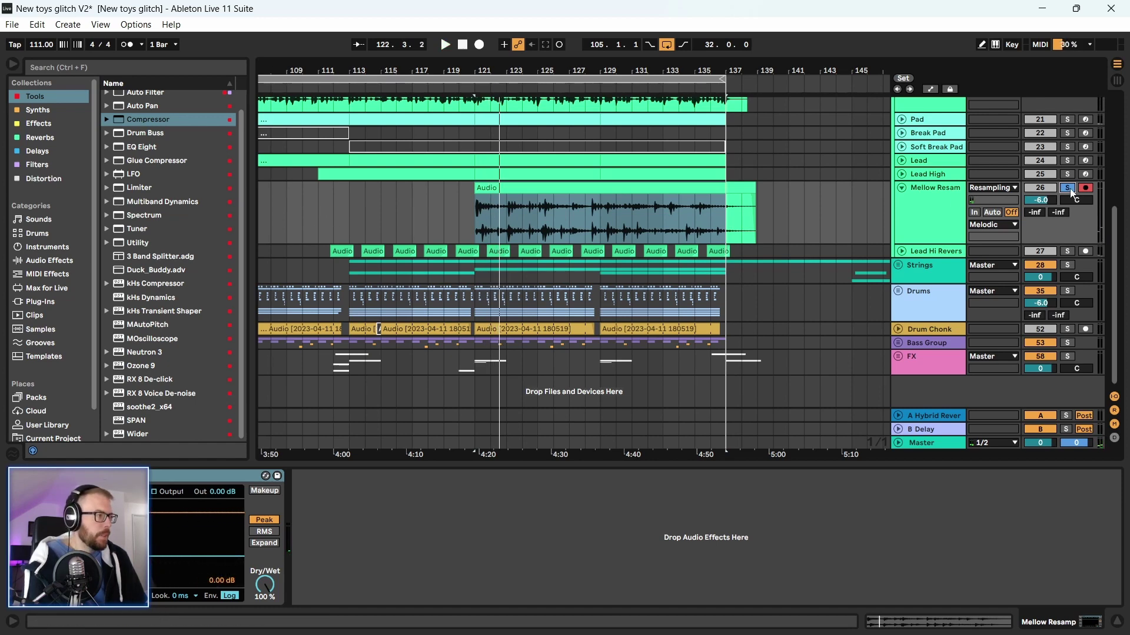
key("space")
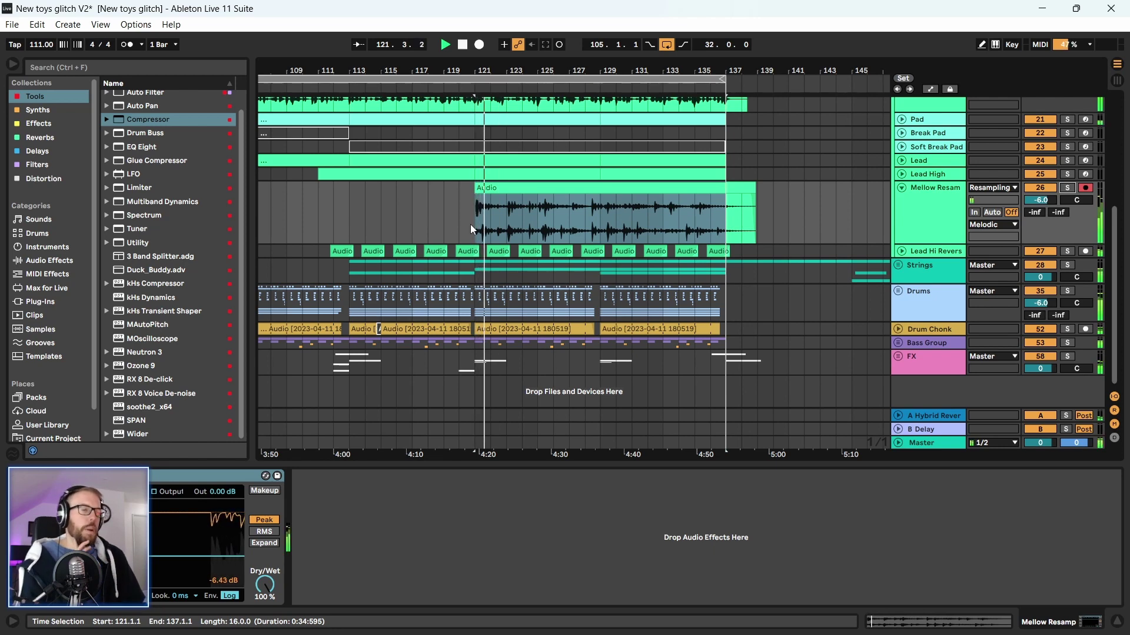
Fold the Mellow Resamp track and turn off the arrangement loop while the section after bar 121 plays
left_click(513, 187)
scroll(764, 227, "left", 2)
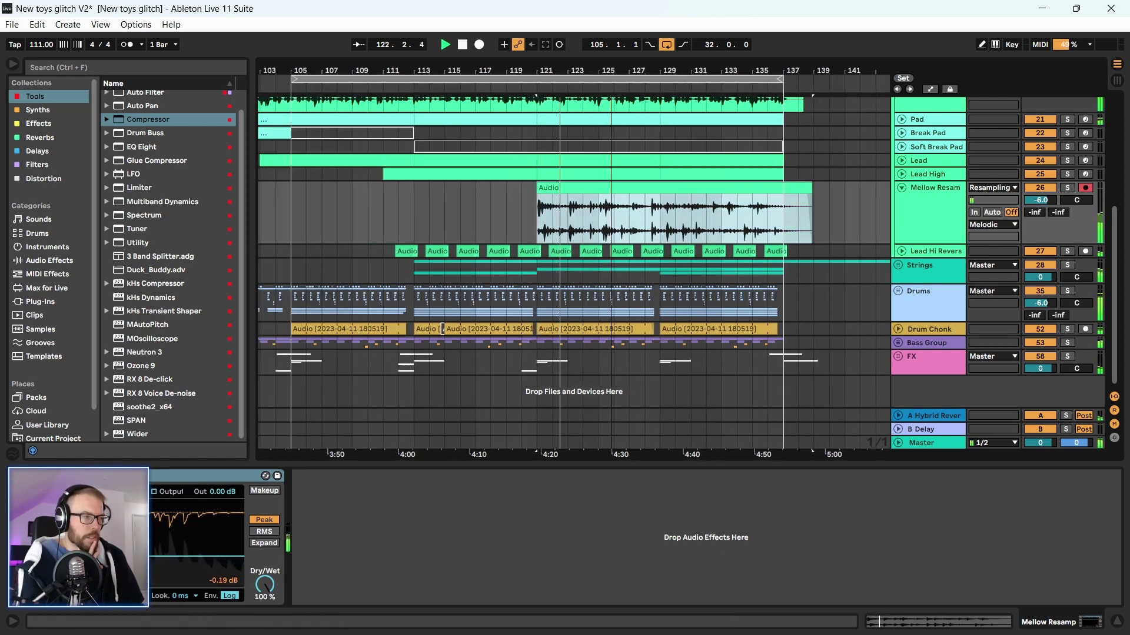
scroll(767, 228, "down", 2)
scroll(936, 253, "up", 4)
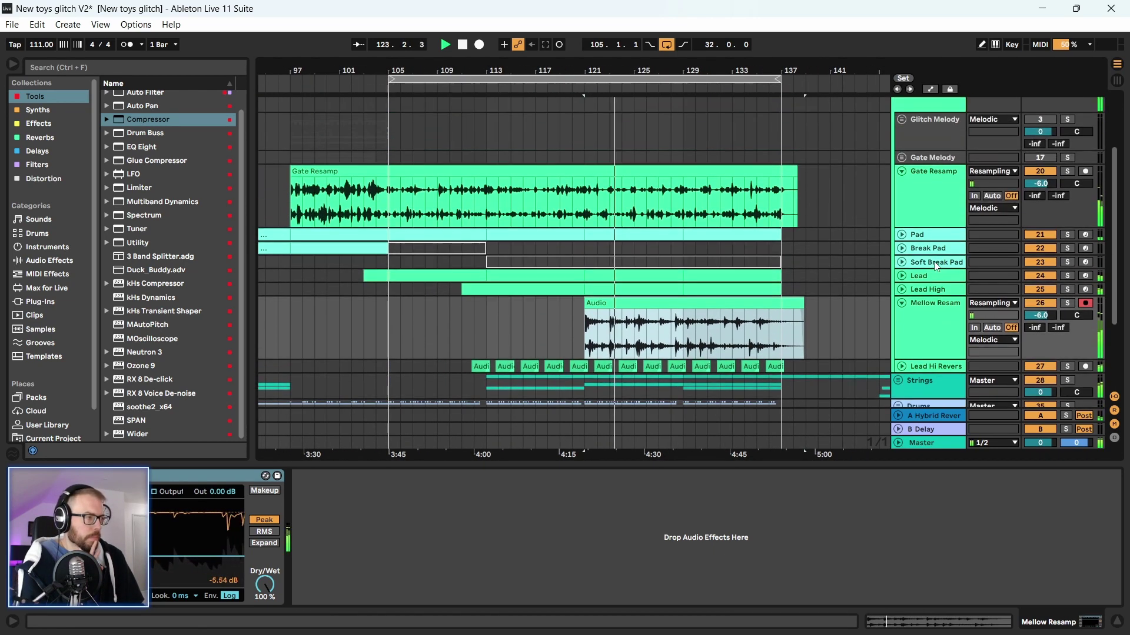
left_click(901, 303)
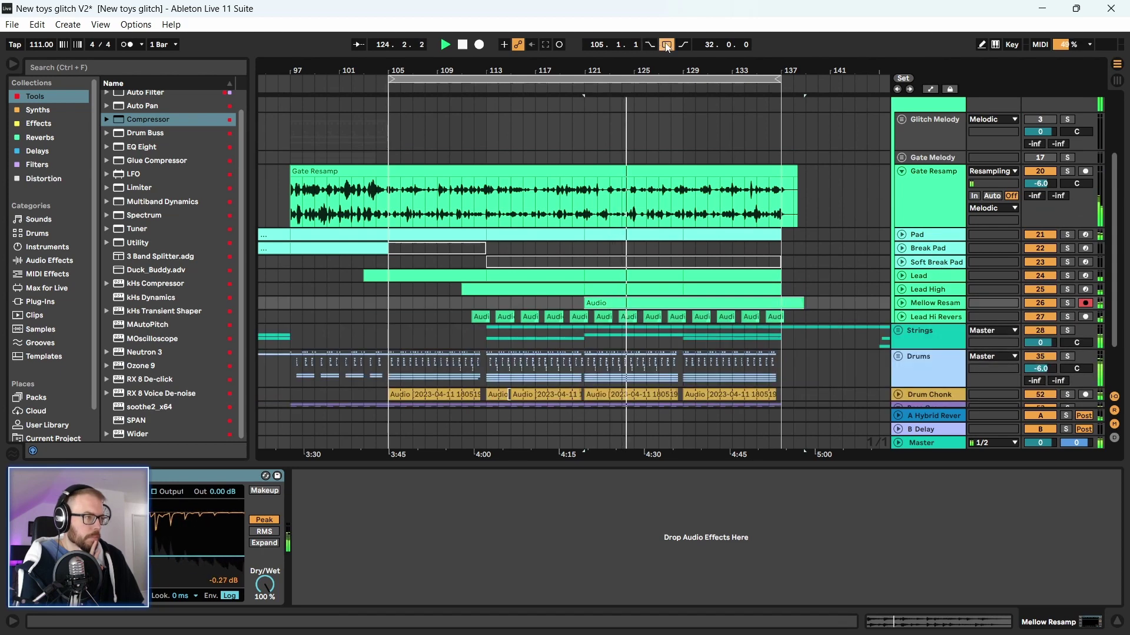
left_click(665, 44)
left_click_drag(657, 72, 663, 263)
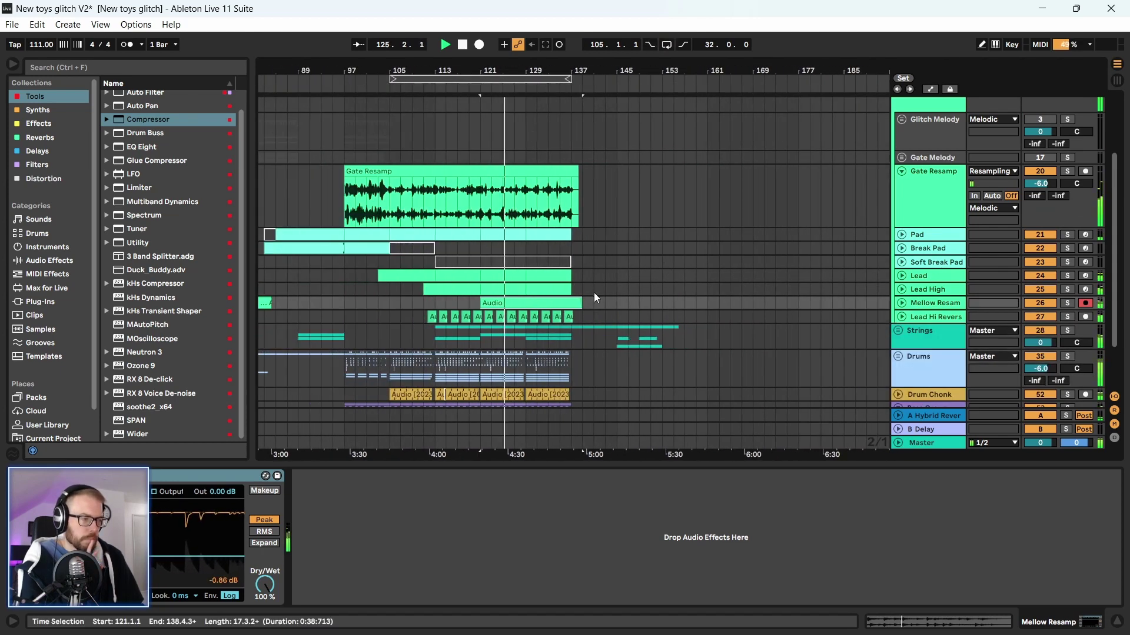
scroll(594, 292, "down", 2)
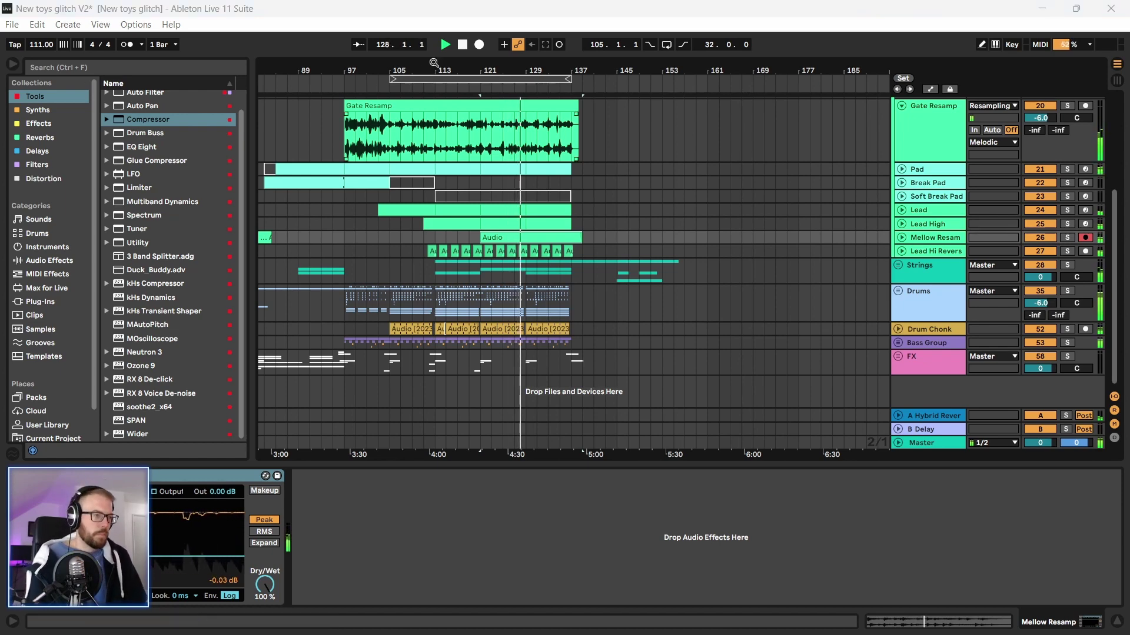
Unfold Mellow Resamp and set the gain of its clip at bar 121 to -1.34 dB
left_click_drag(415, 64, 415, 54)
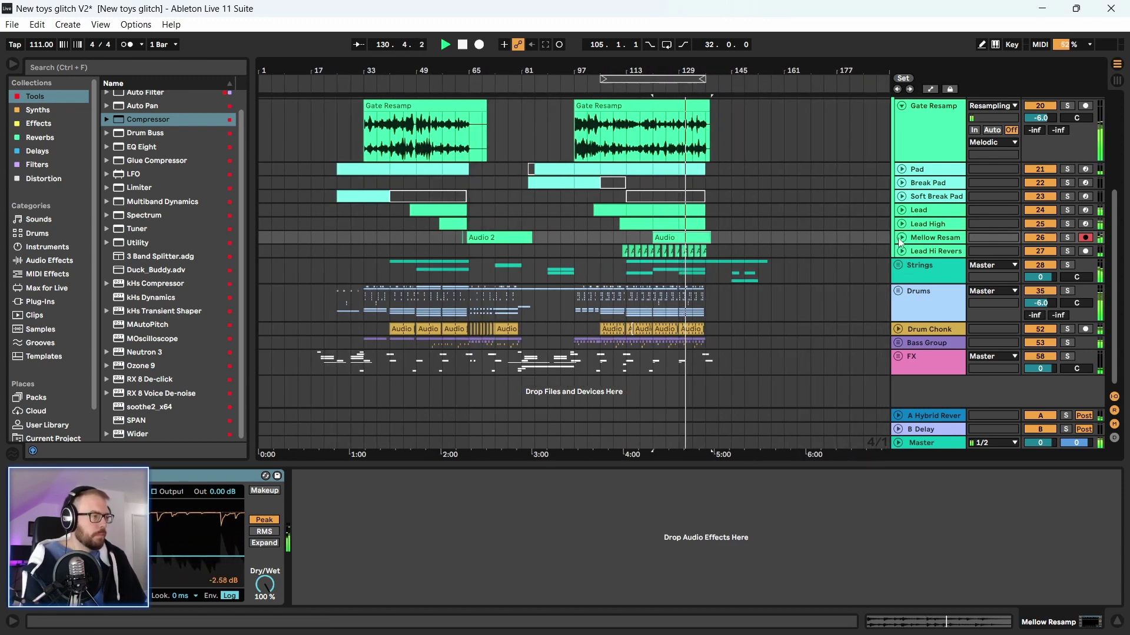
left_click(667, 239)
double_click(667, 239)
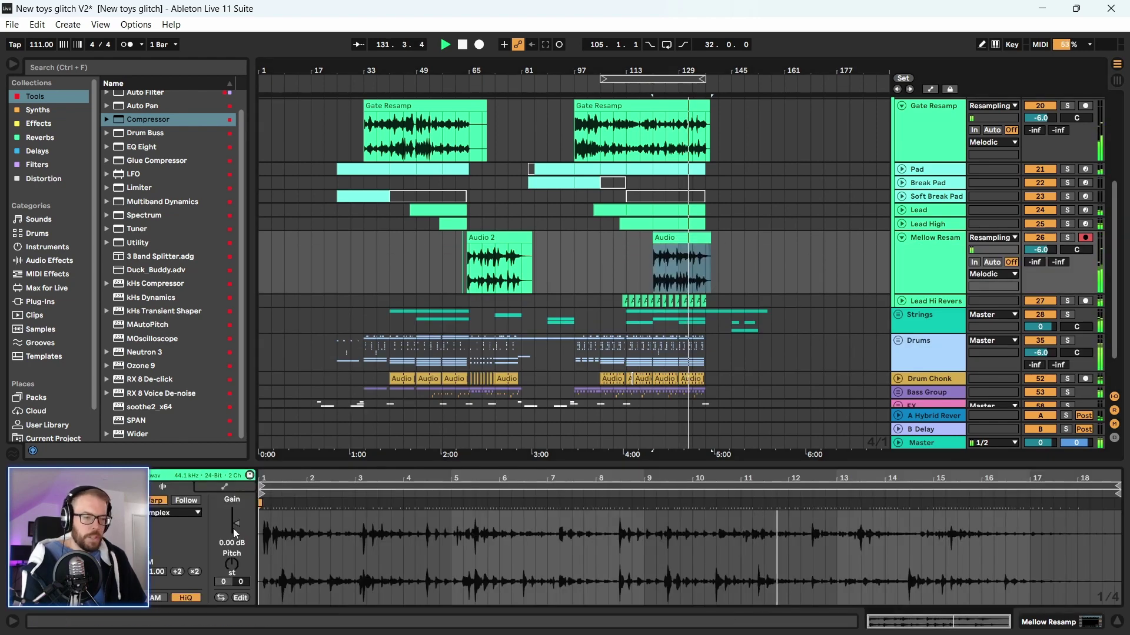
left_click_drag(234, 526, 234, 529)
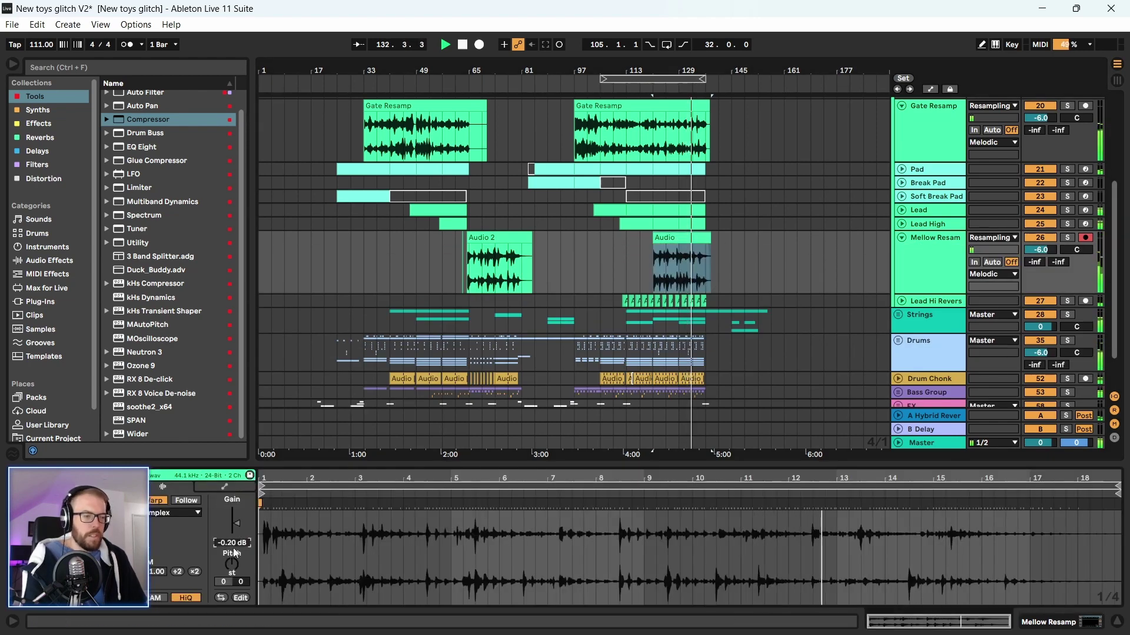
scroll(233, 549, "down", 4)
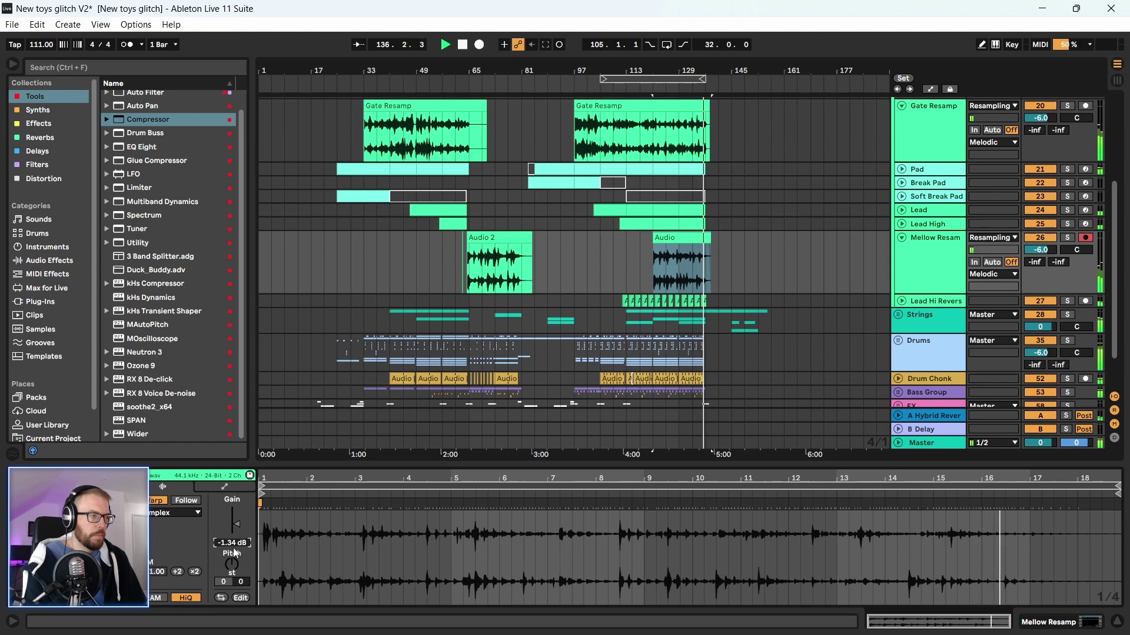
left_click(377, 267)
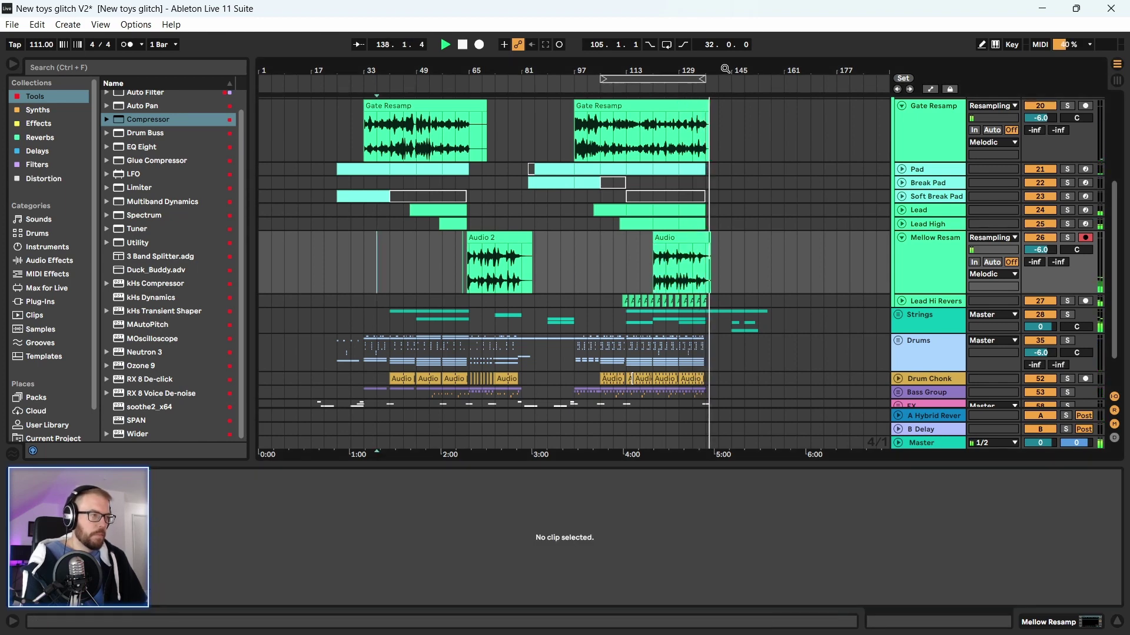
Unfold the FX group, locate the Noise track's clip at bar 137, and stop playback
left_click_drag(725, 69, 518, 359)
scroll(518, 365, "down", 2)
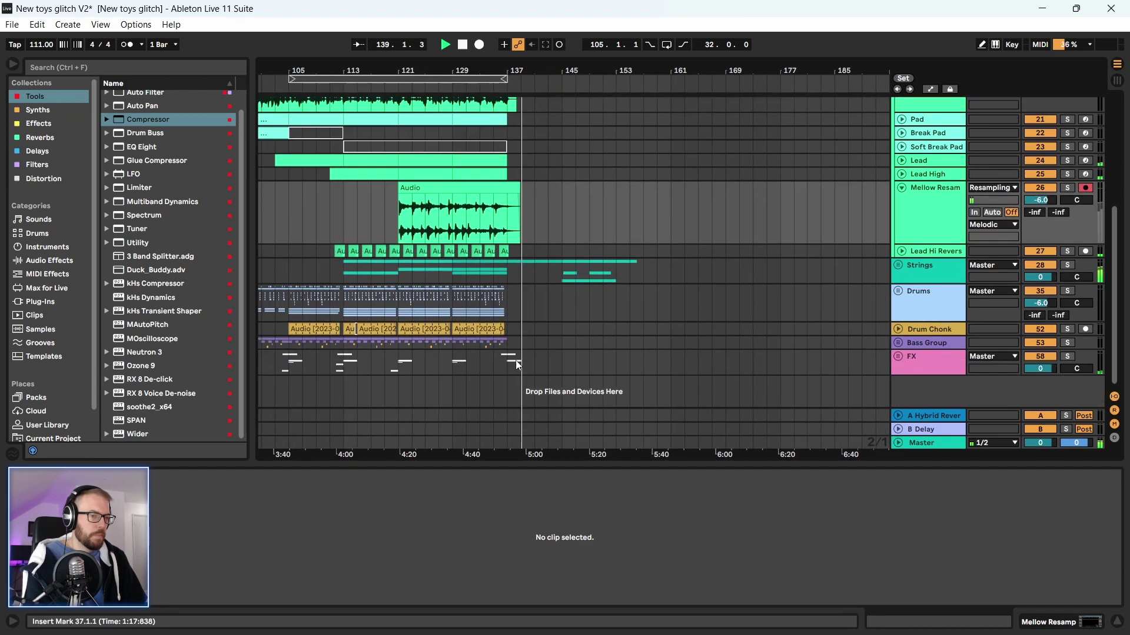
left_click(899, 357)
scroll(615, 328, "down", 10)
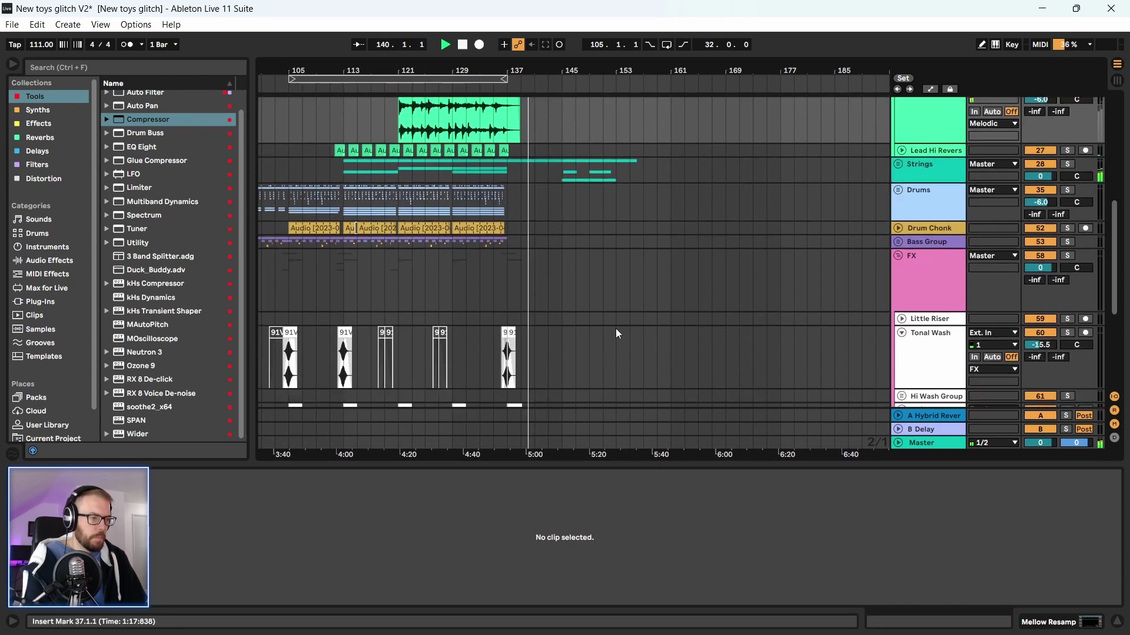
left_click_drag(521, 74, 520, 89)
key("space")
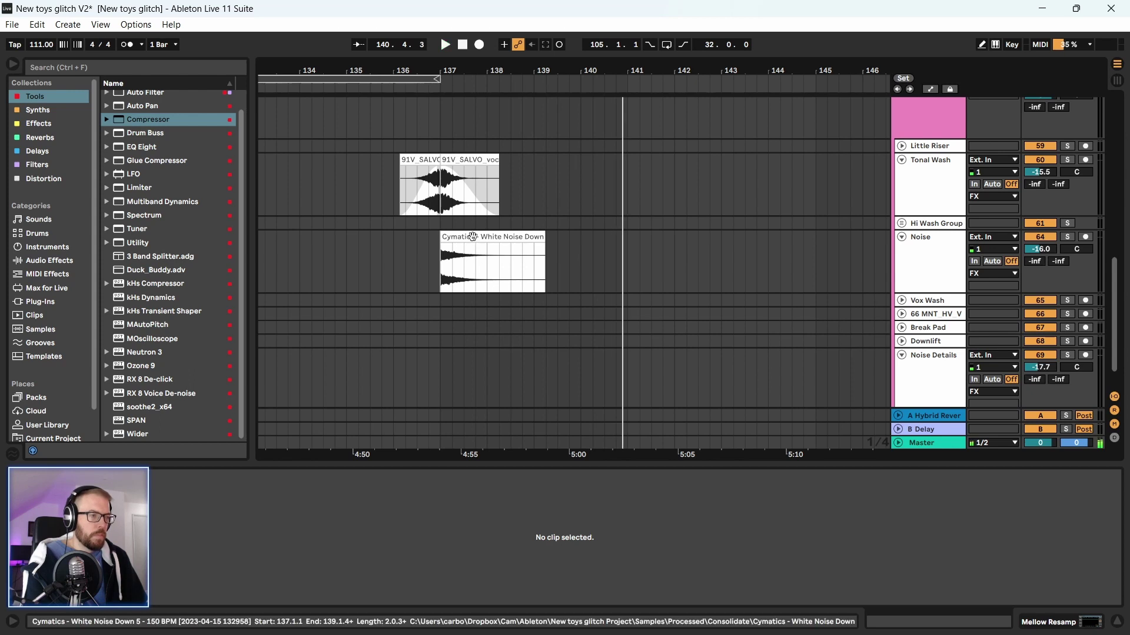
Transpose the Noise track's Cymatics White Noise Down clip to -4 semitones and play it from bar 137
left_click(493, 237)
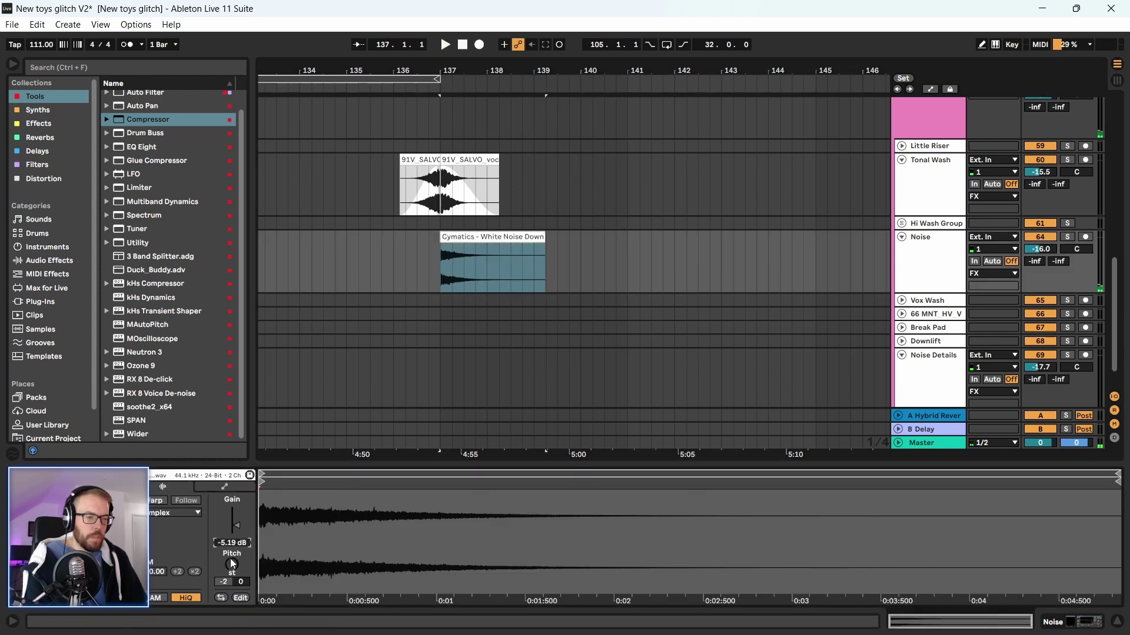
scroll(231, 563, "down", 2)
key("space")
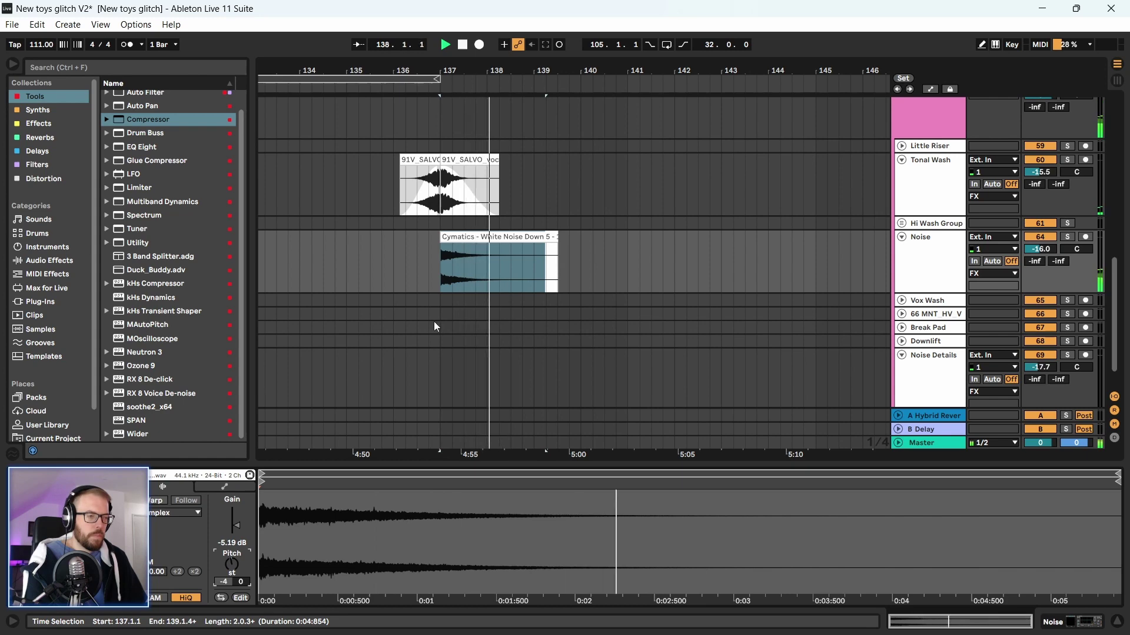
Fold the FX group and bring the whole arrangement and its track groups into view while playback continues
left_click_drag(686, 74, 686, 51)
scroll(888, 284, "up", 2)
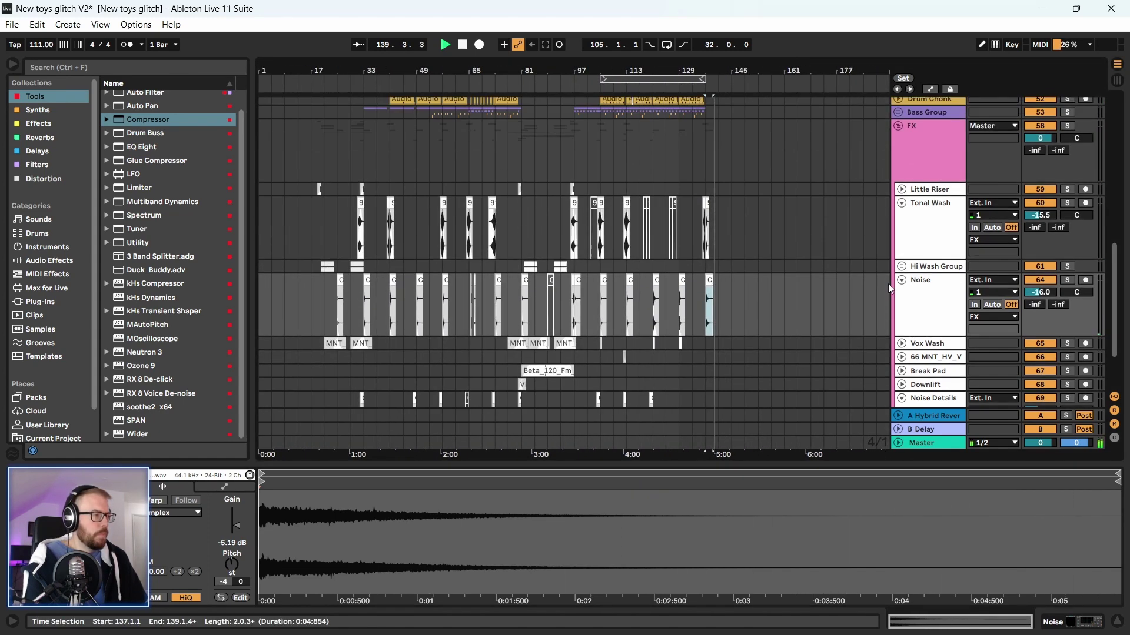
left_click(898, 125)
scroll(838, 312, "up", 6)
scroll(837, 318, "up", 5)
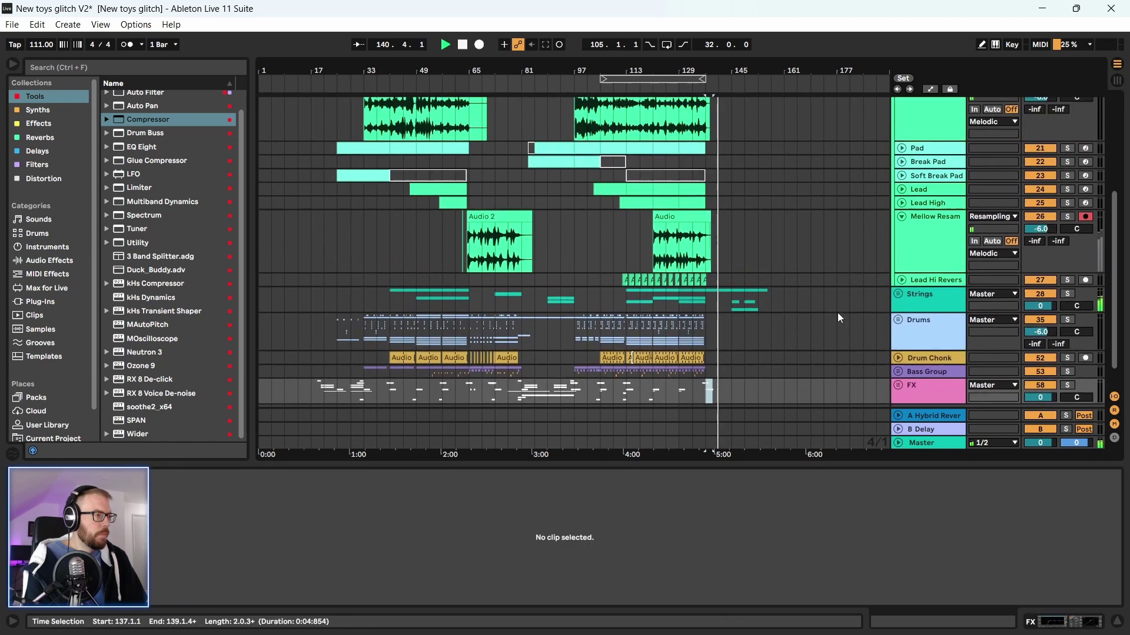
left_click(718, 202)
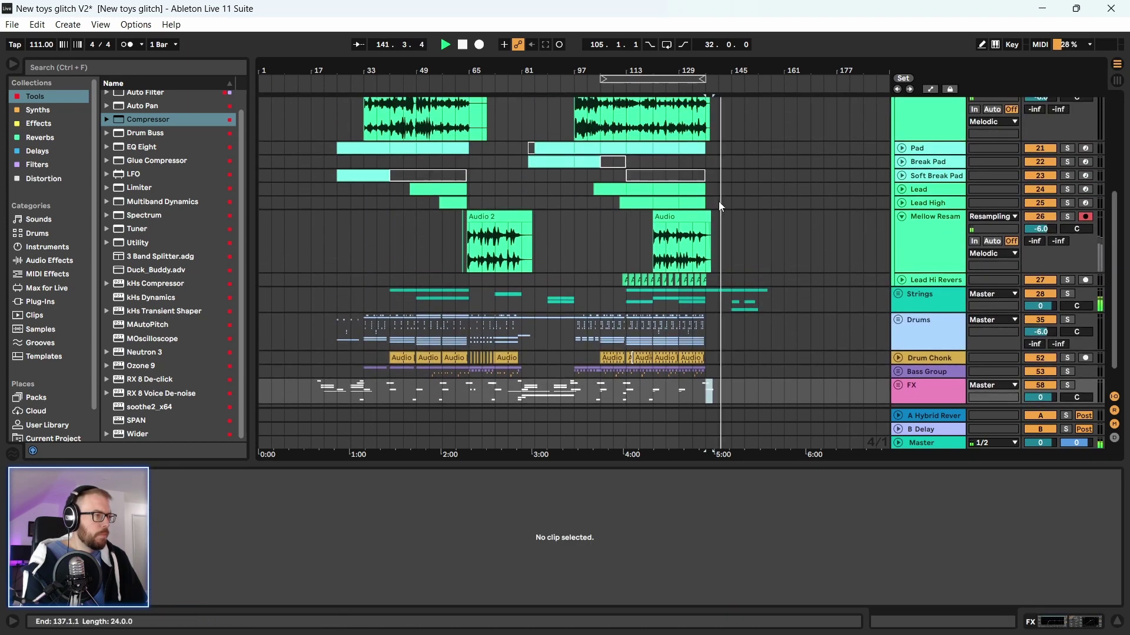
scroll(757, 277, "up", 2)
scroll(799, 296, "down", 4)
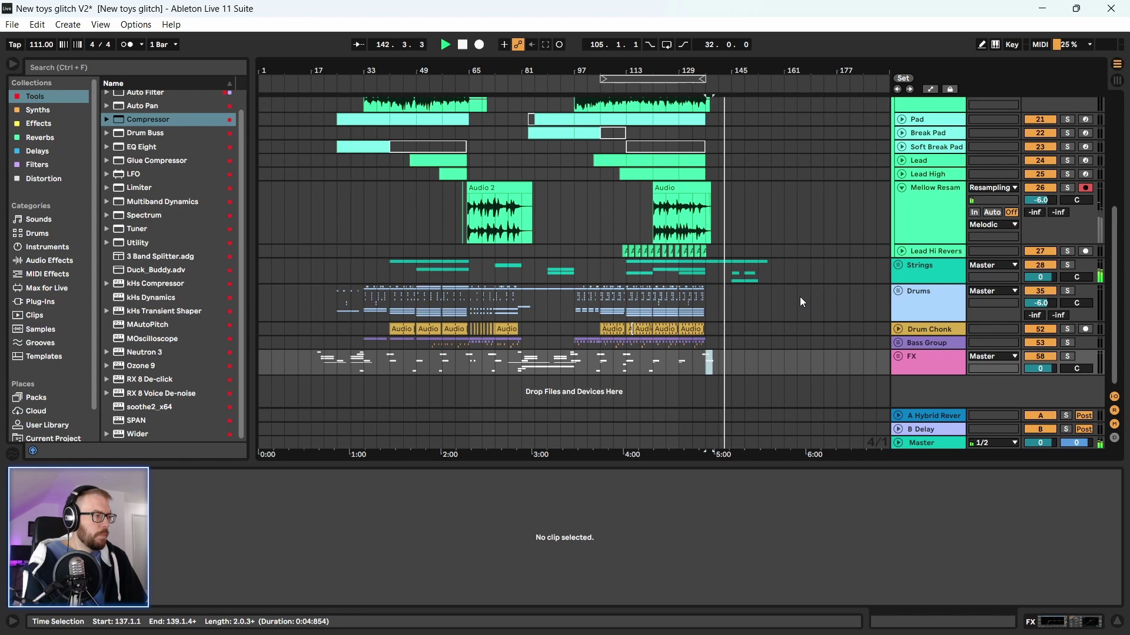
Unfold the Strings group and its Strings Low track, and show the Strings Low device chain during the outro
left_click(899, 266)
scroll(842, 300, "down", 2)
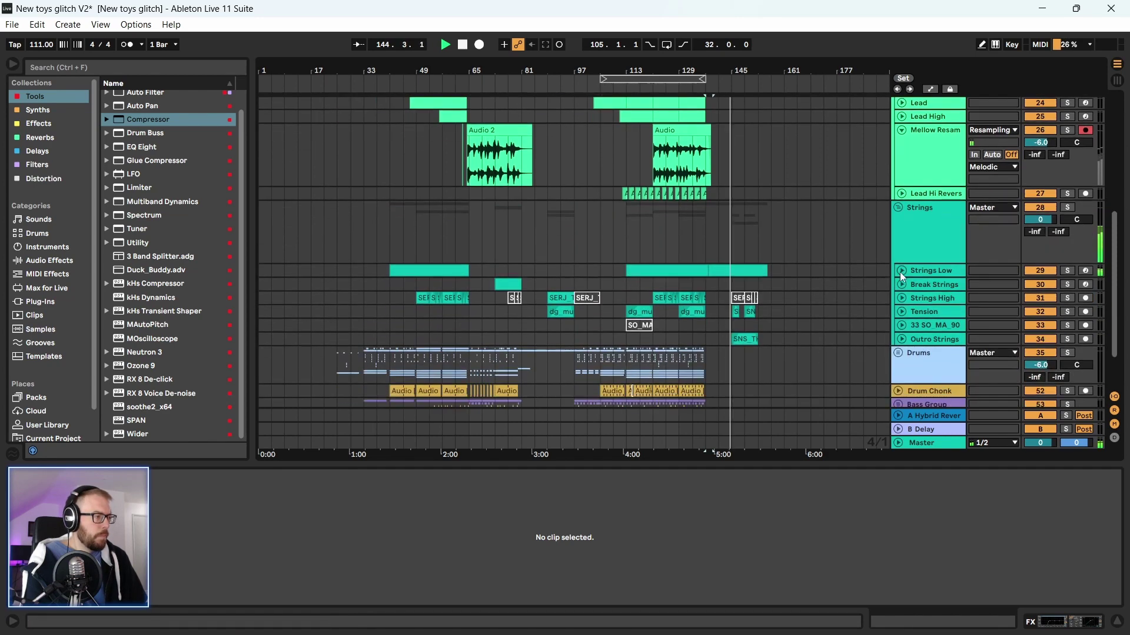
left_click(901, 271)
left_click(952, 273)
scroll(872, 337, "down", 2)
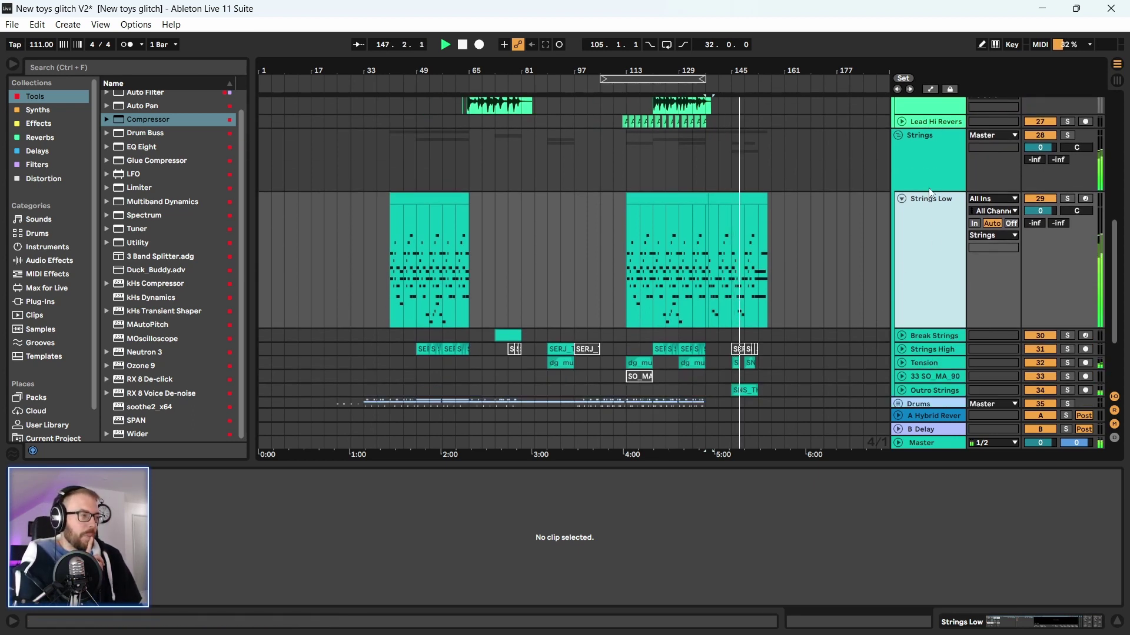
left_click(931, 210)
double_click(930, 210)
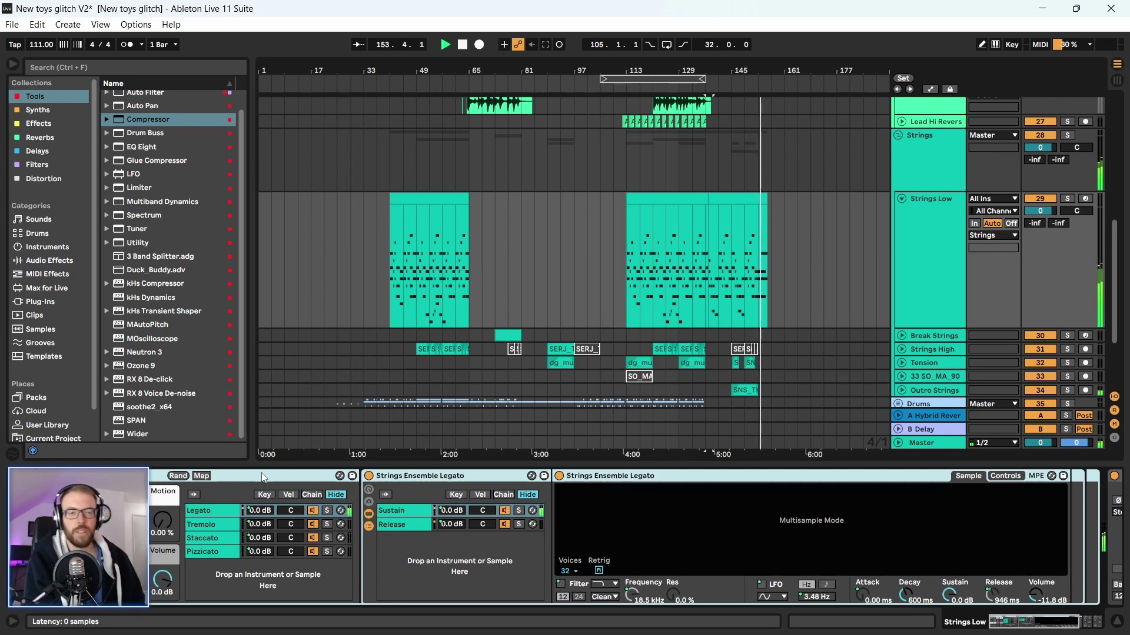
Select the Strings Low clip at bar 41, stop playback, and fold the track
left_click(445, 201)
scroll(542, 267, "down", 2)
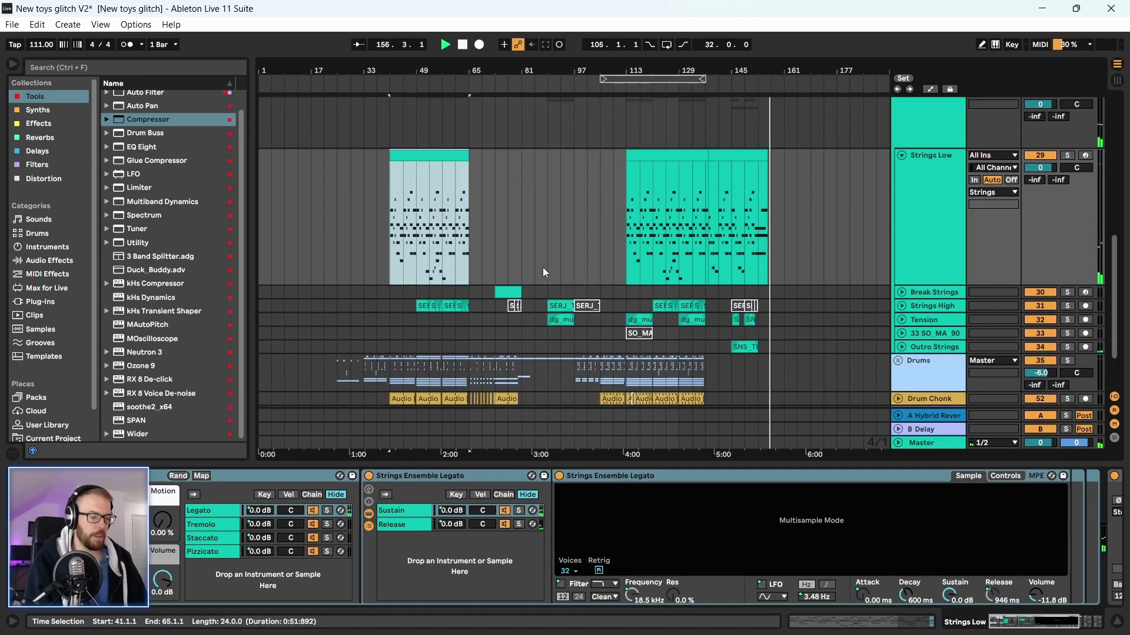
key("space")
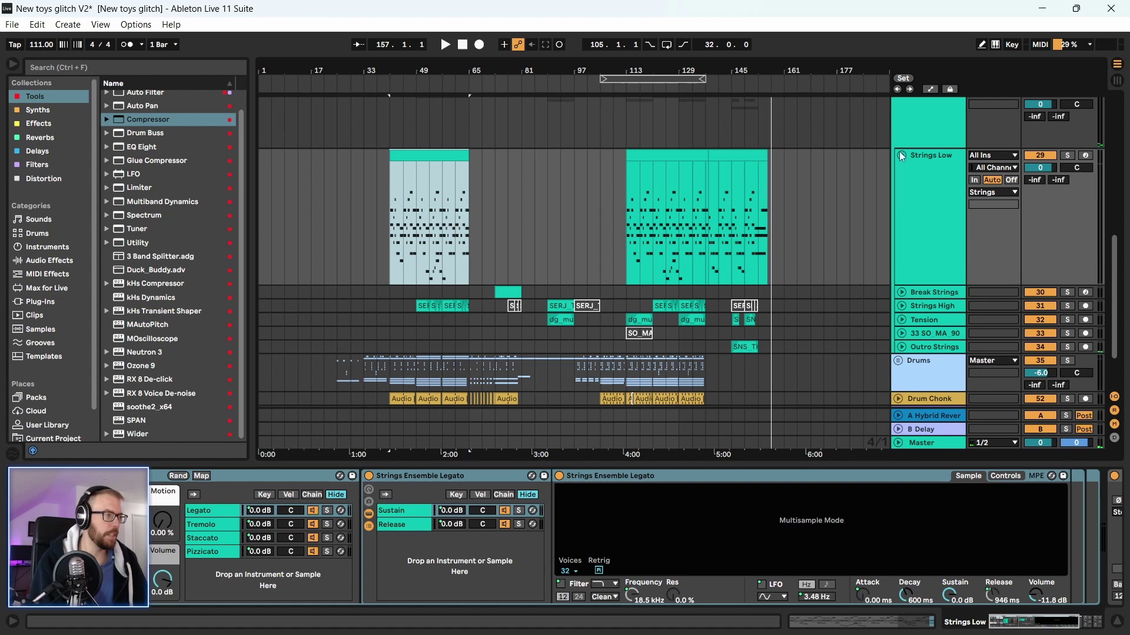
left_click(901, 156)
Check the Strings group's effects, and examine the Strings Low device chain through to its two Utility devices
scroll(909, 171, "up", 3)
left_click(918, 181)
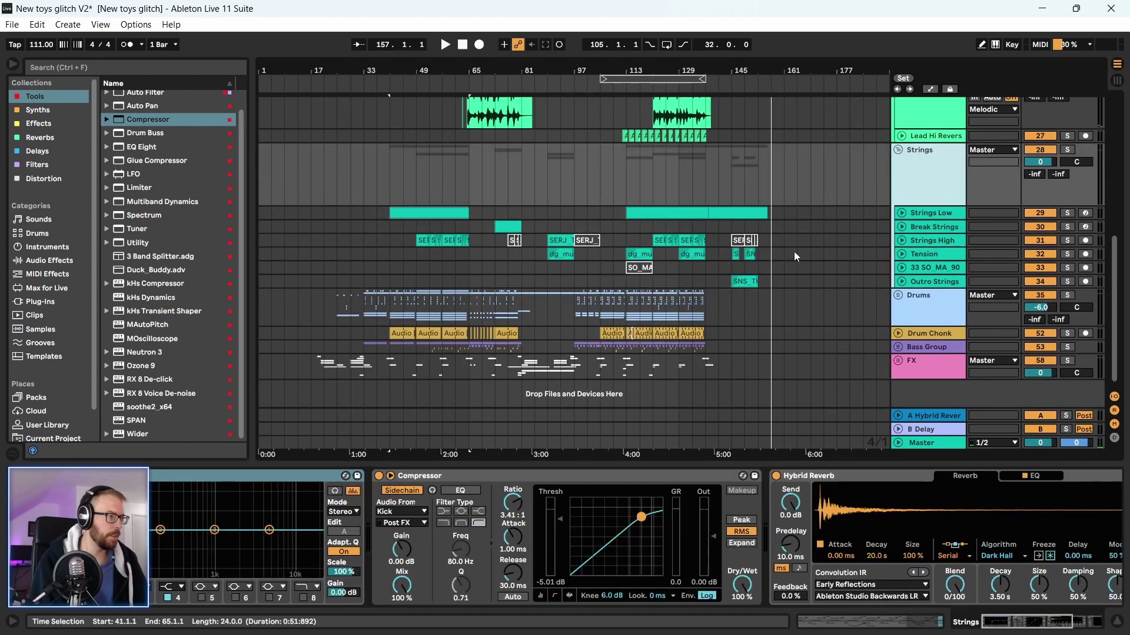
left_click(930, 214)
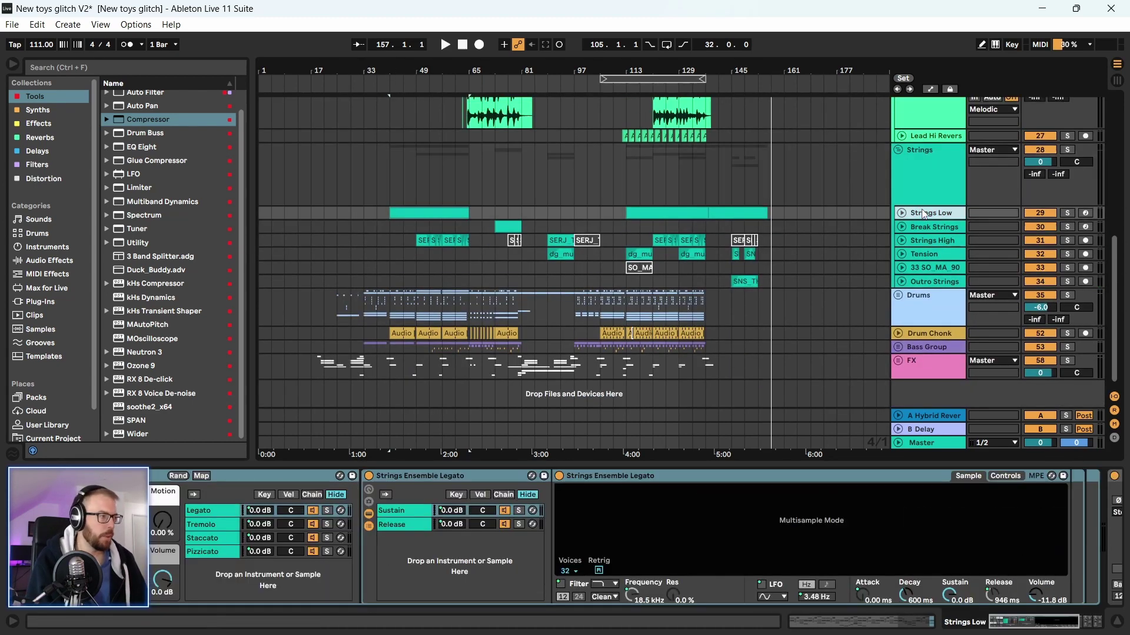
left_click(926, 187)
left_click(933, 213)
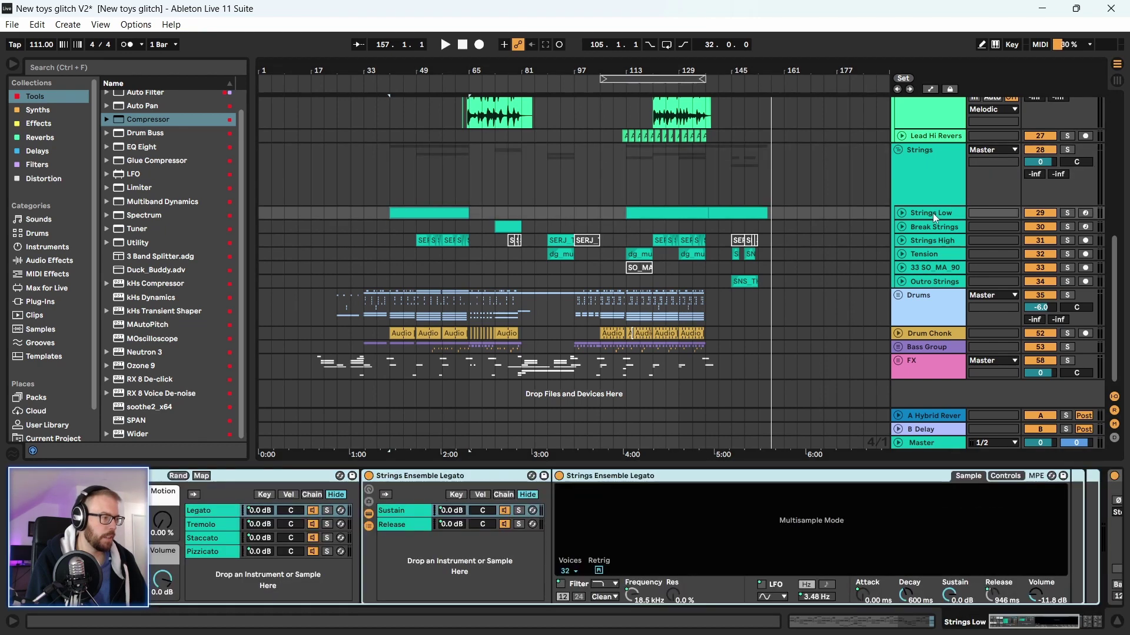
left_click_drag(1068, 625, 1120, 629)
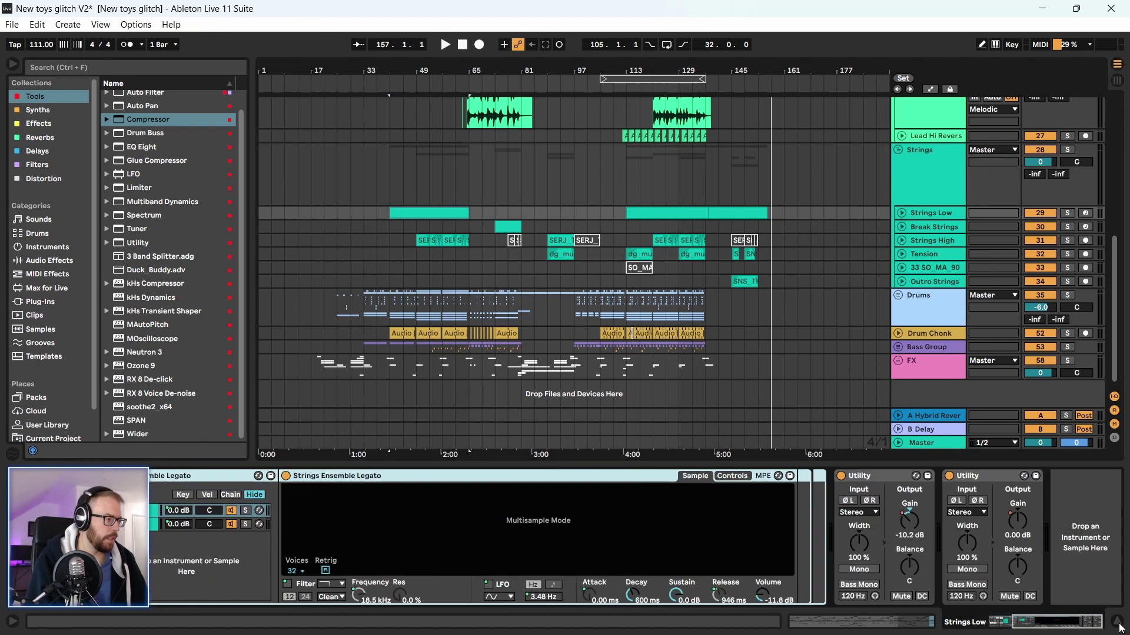
left_click(926, 214)
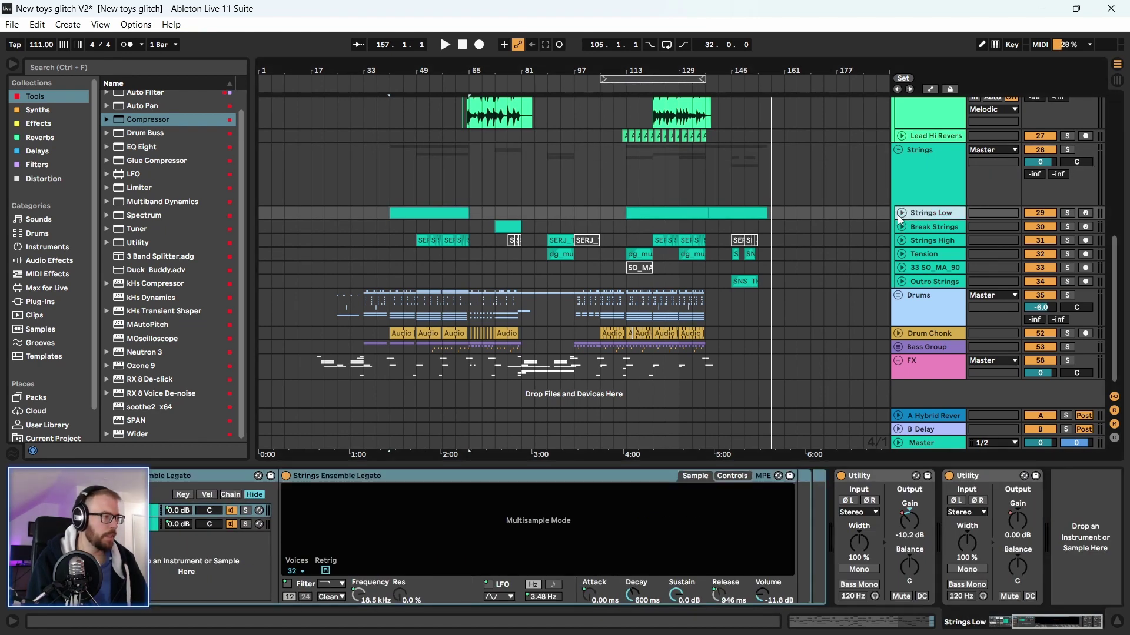
Show the automation lanes of Strings Low, inspect the Utility gain curves around bar 113, and place the insert marker there
left_click(902, 213)
key("a")
scroll(732, 271, "down", 3)
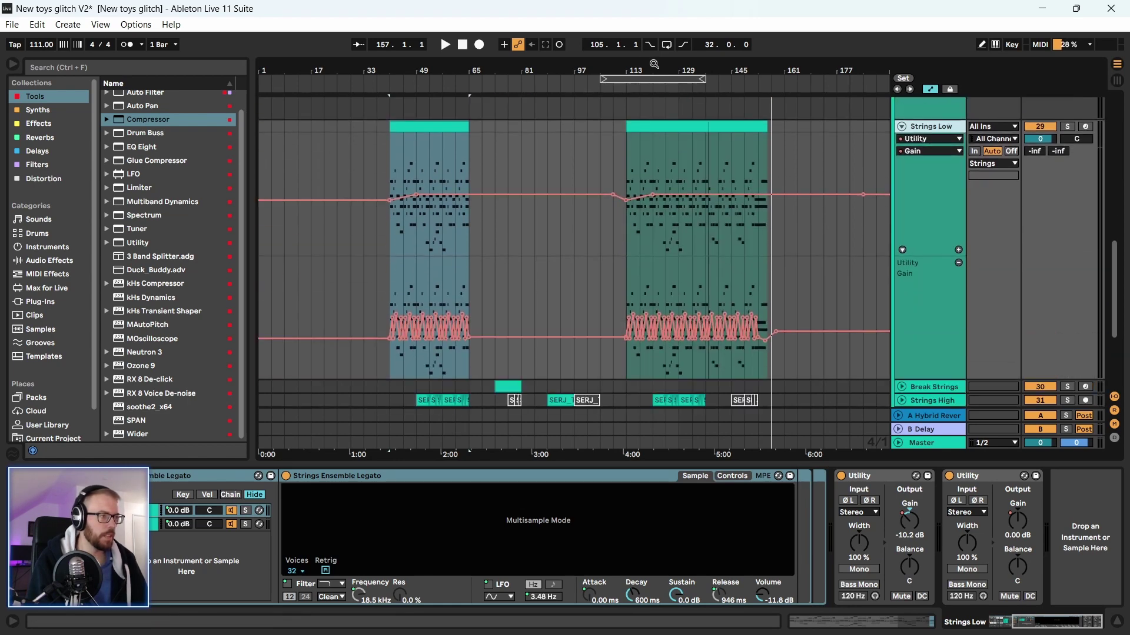
left_click_drag(654, 64, 397, 391)
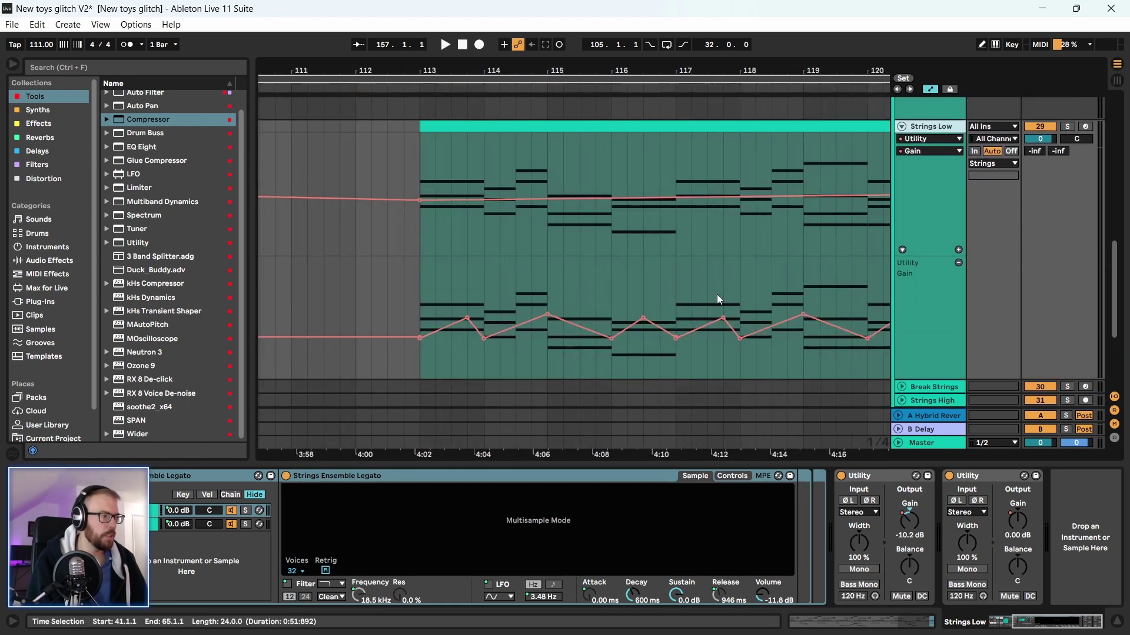
left_click_drag(546, 70, 576, 12)
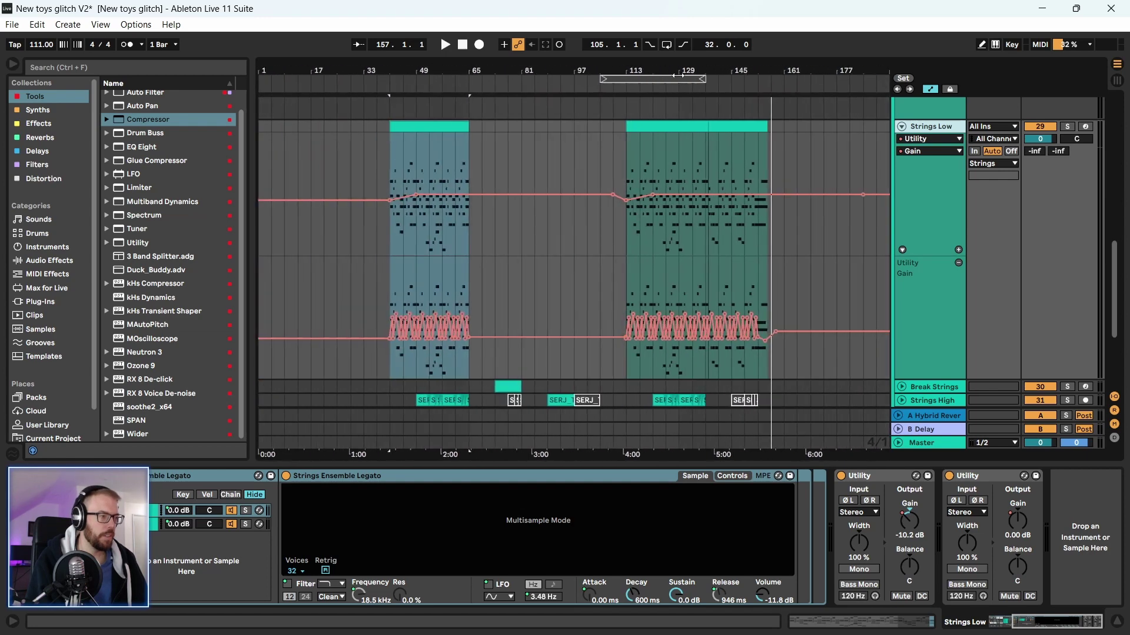
left_click(632, 238)
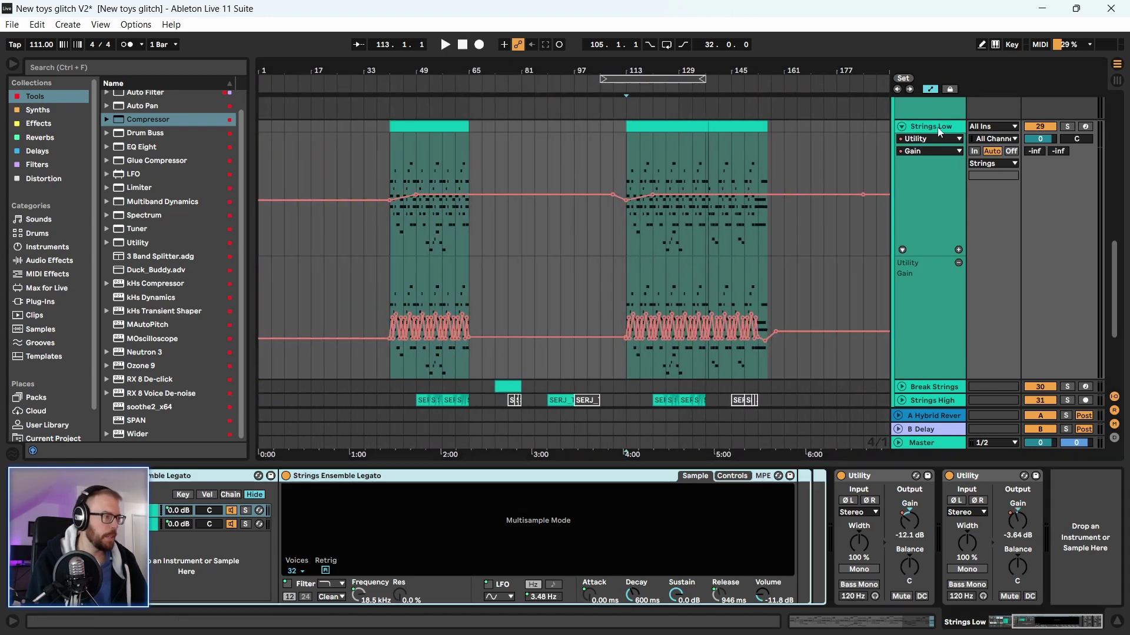
Inspect the Strings group's effects through to Neutron 3, opening its plug-in window and closing it again
scroll(921, 181, "up", 8)
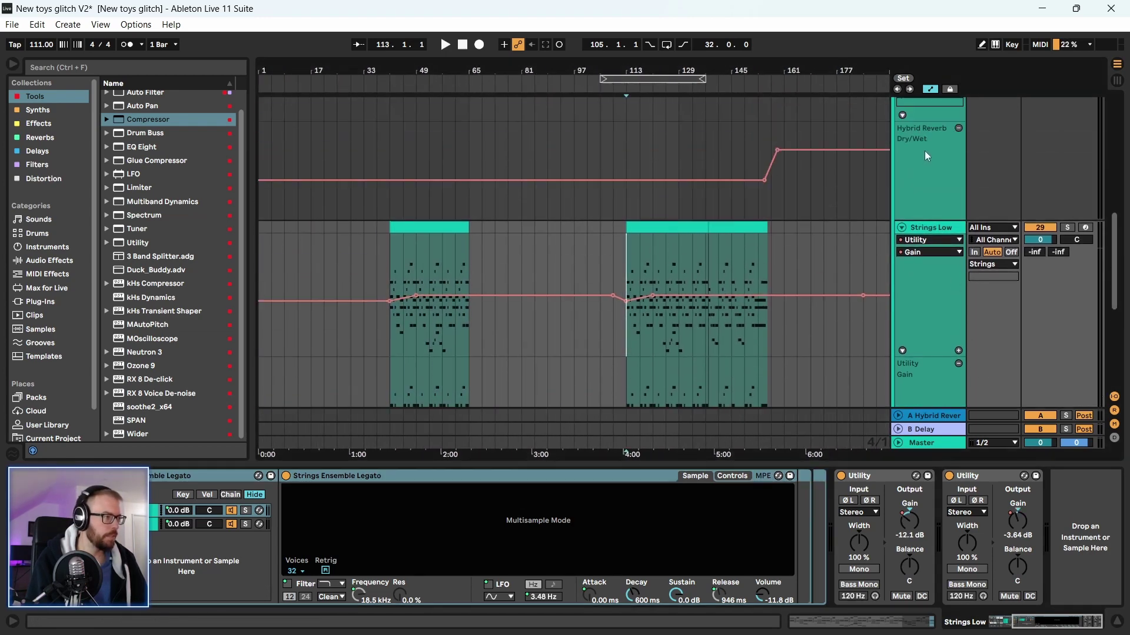
left_click(938, 197)
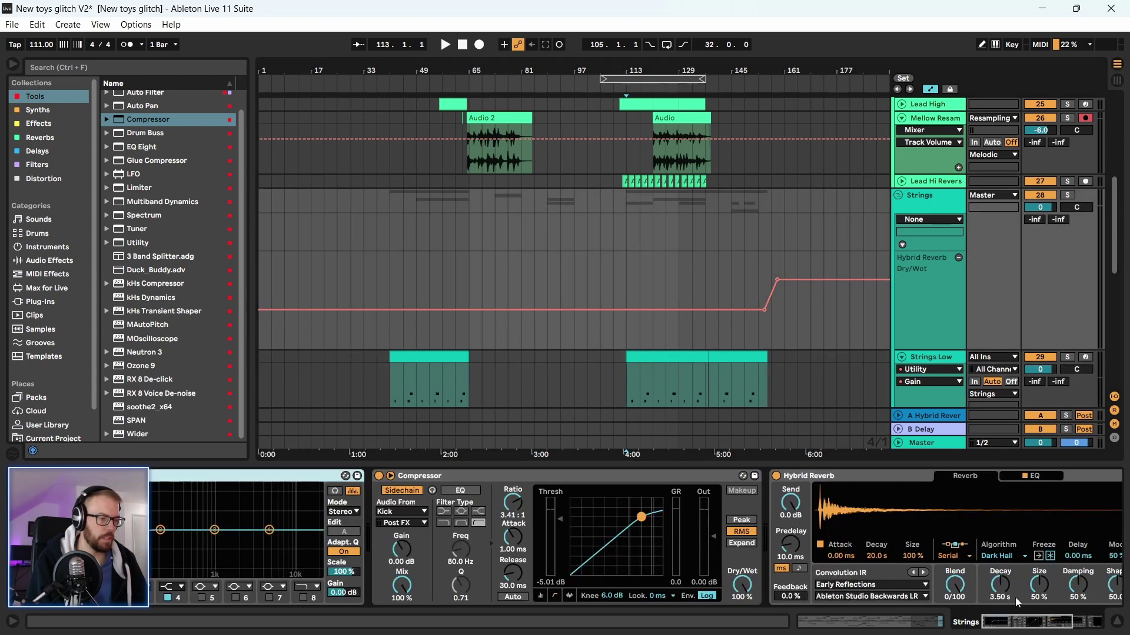
left_click(1079, 624)
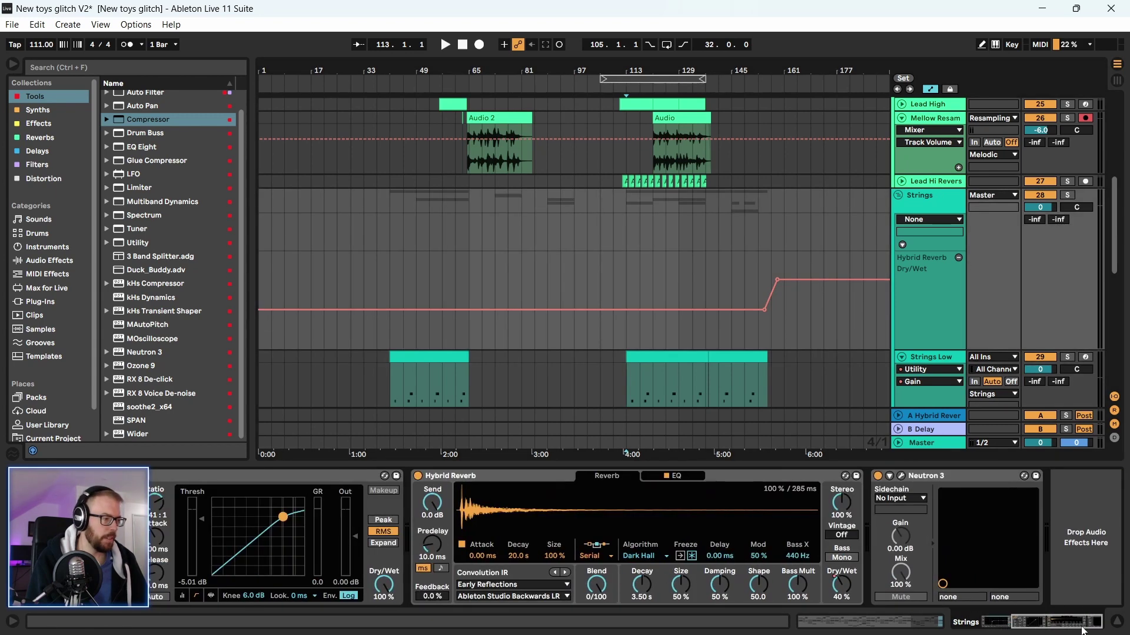
left_click(943, 476)
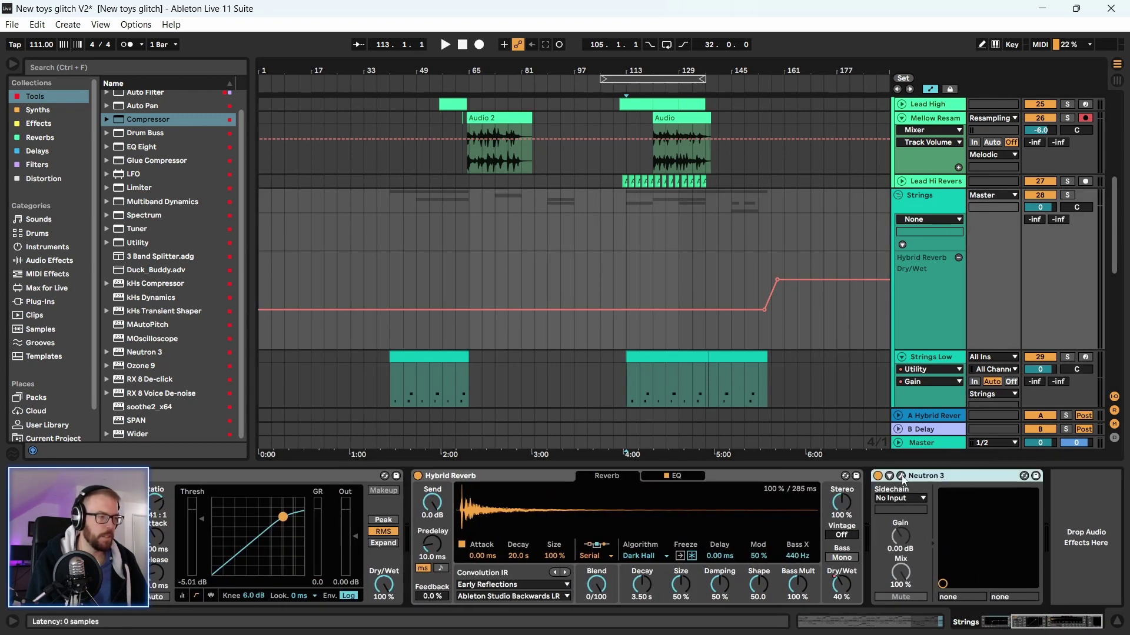
left_click(902, 477)
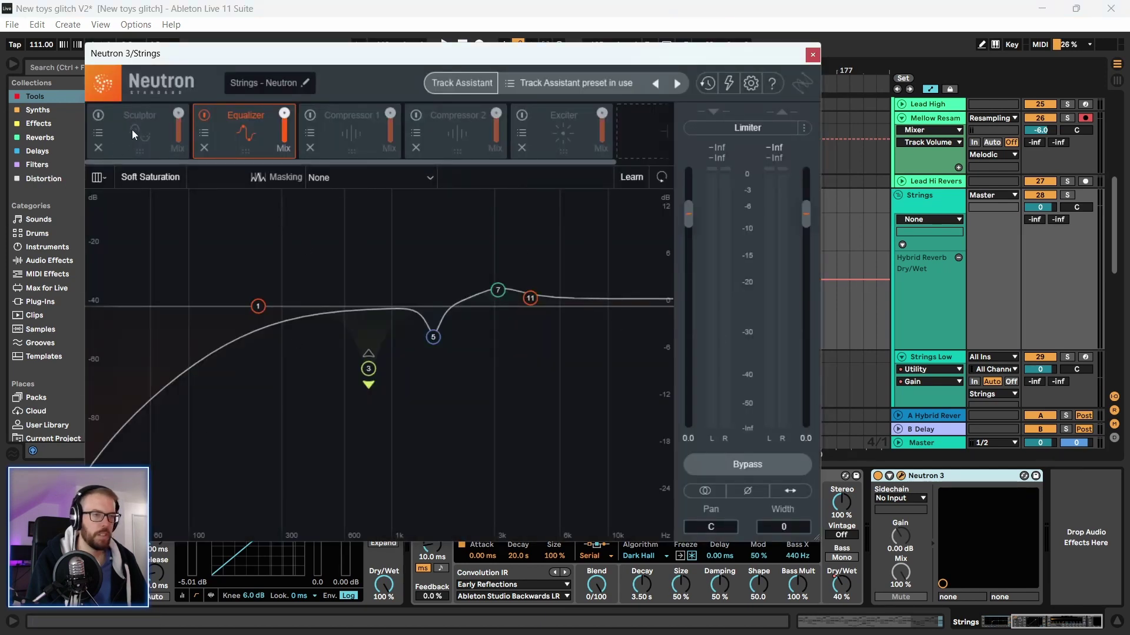
left_click(811, 55)
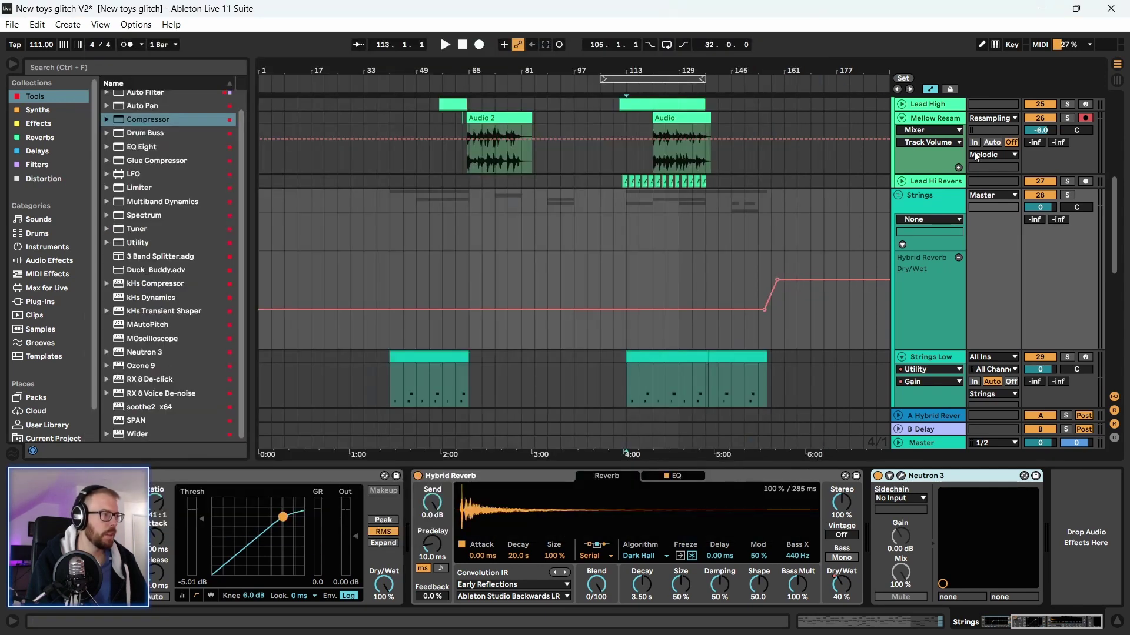
Play the arrangement from bar 113 with the Strings group selected to hear the strings in context
left_click(936, 198)
key("space")
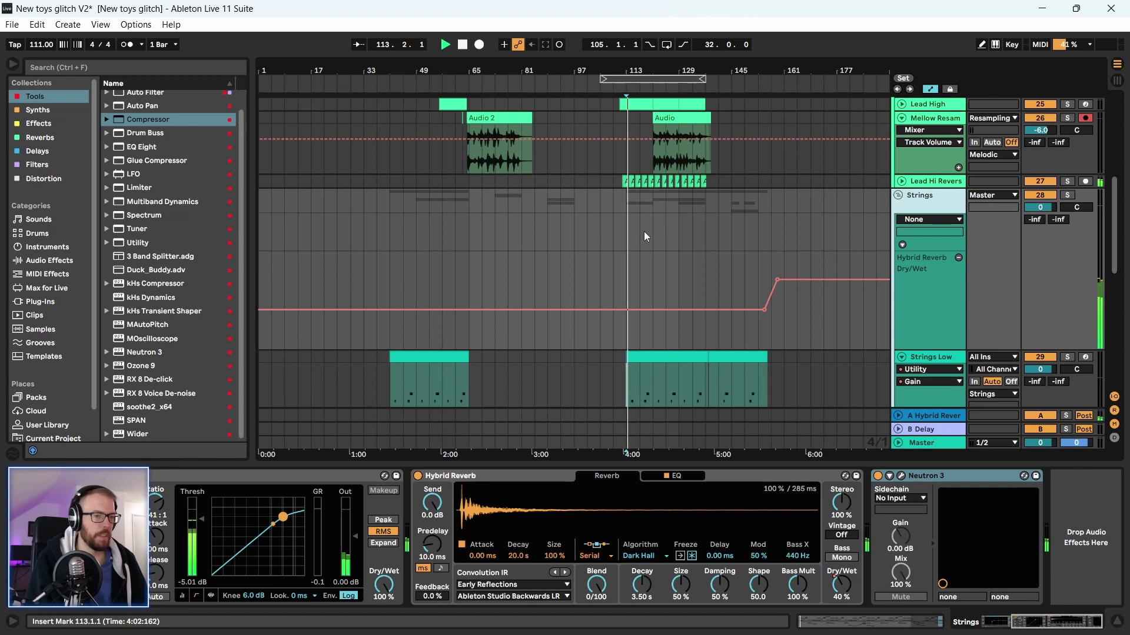
scroll(374, 284, "down", 2)
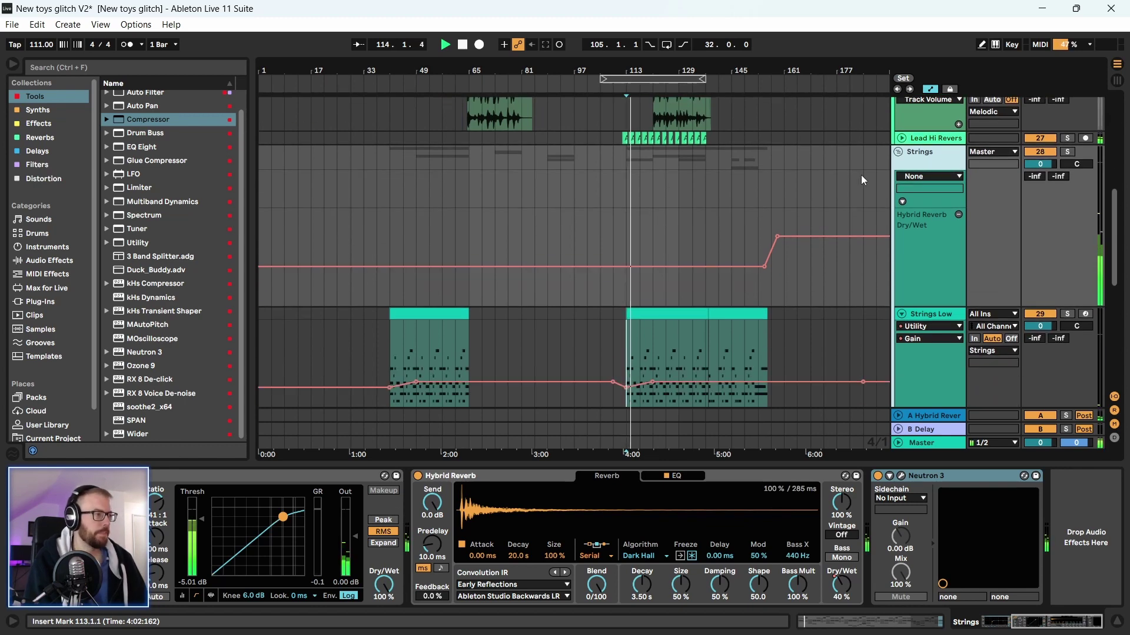
Hide the automation lanes with the Strings group folded, and save the set
left_click(899, 152)
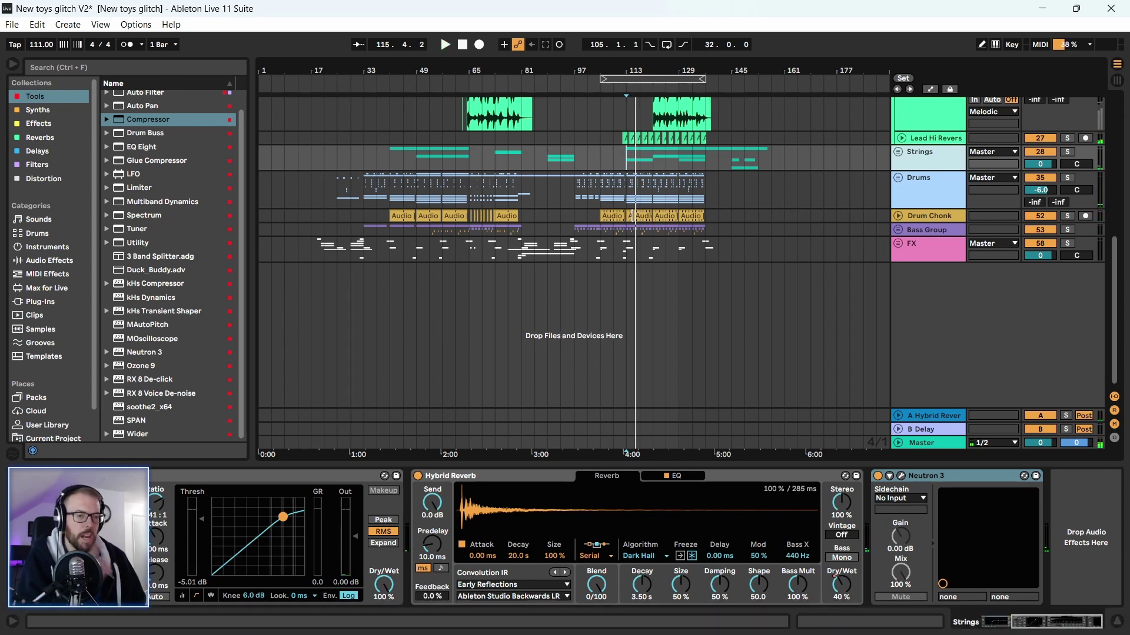
mouse_move(311, 73)
left_mouse_down()
mouse_move(312, 89)
mouse_move(311, 68)
left_mouse_up()
scroll(313, 224, "up", 2)
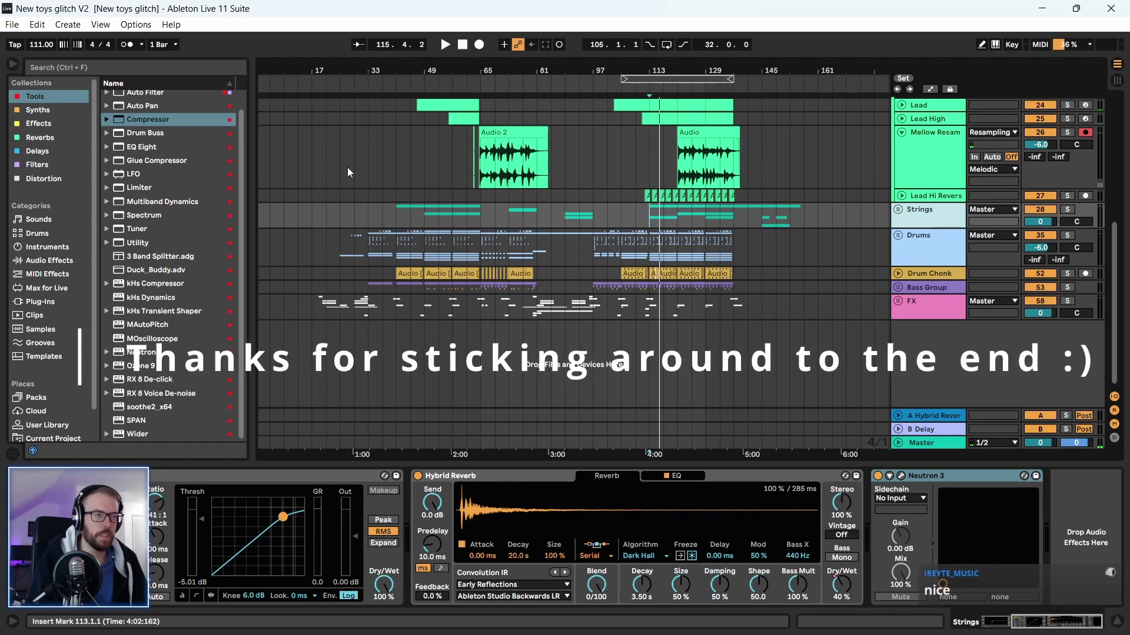
Open the recent set Teddy Bear Breaks.als
left_click(12, 25)
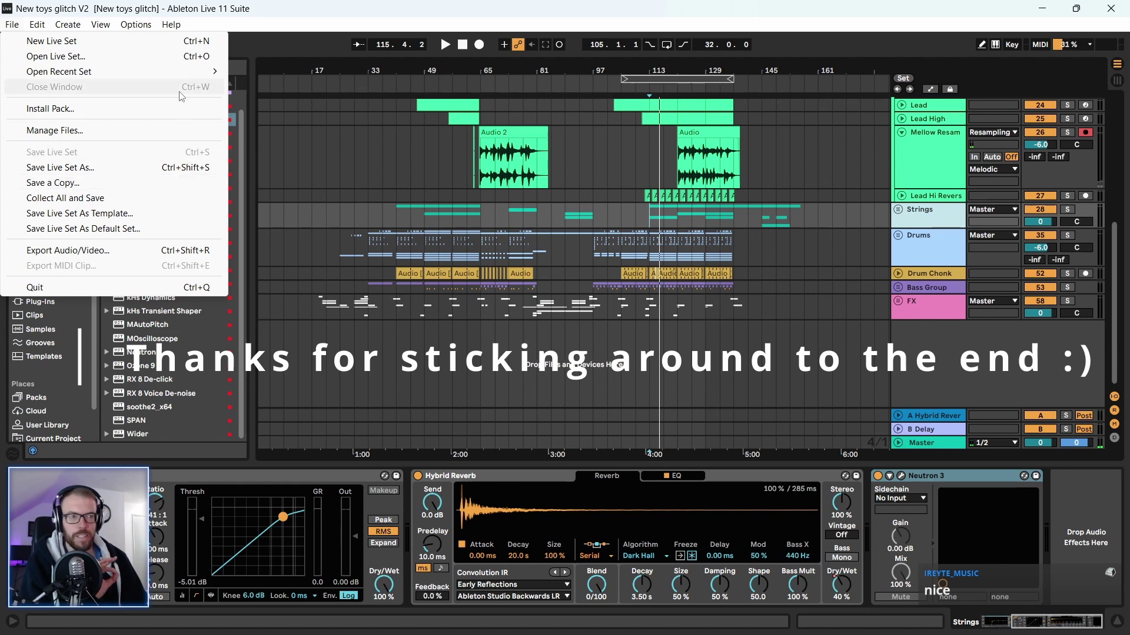
mouse_move(118, 71)
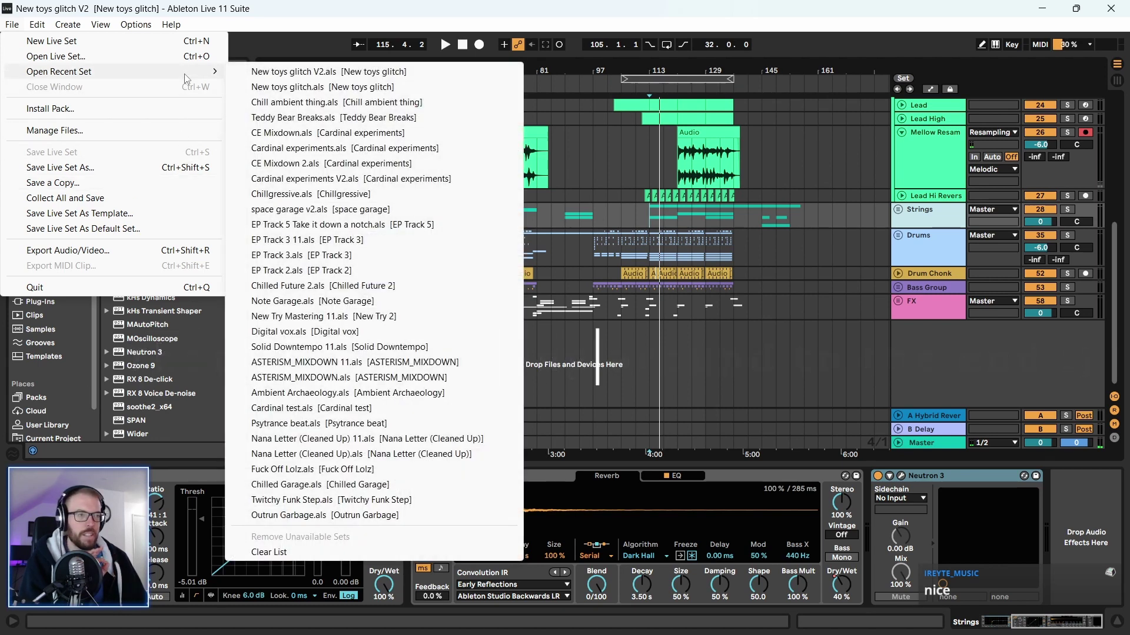
left_click(325, 120)
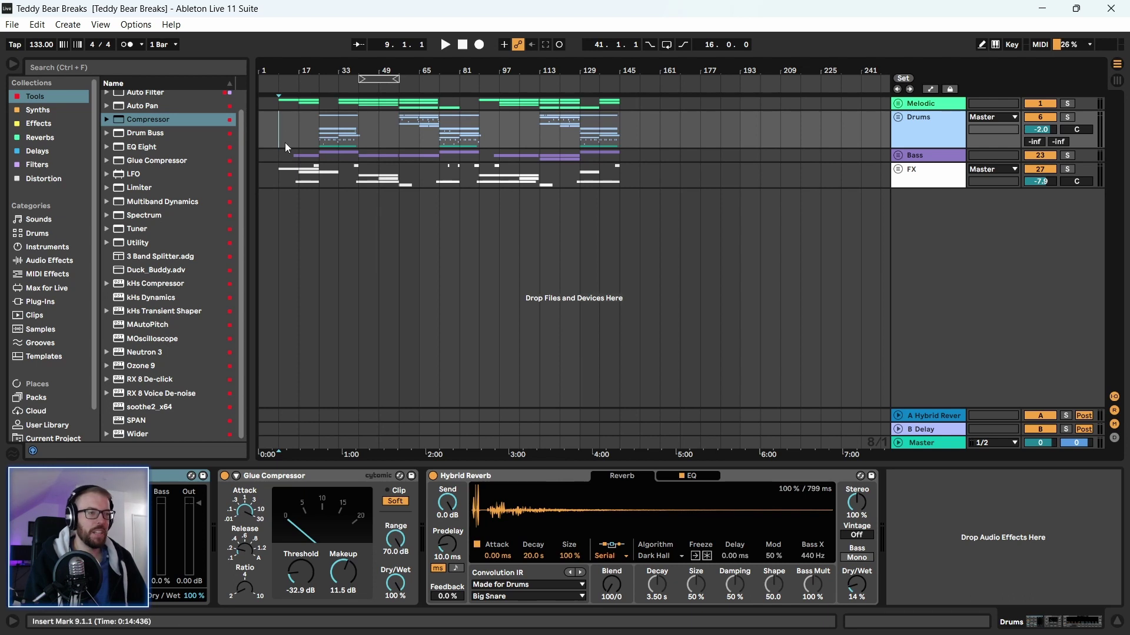
Play the Teddy Bear Breaks arrangement from bar 9 to listen through the track
left_click(280, 181)
key("space")
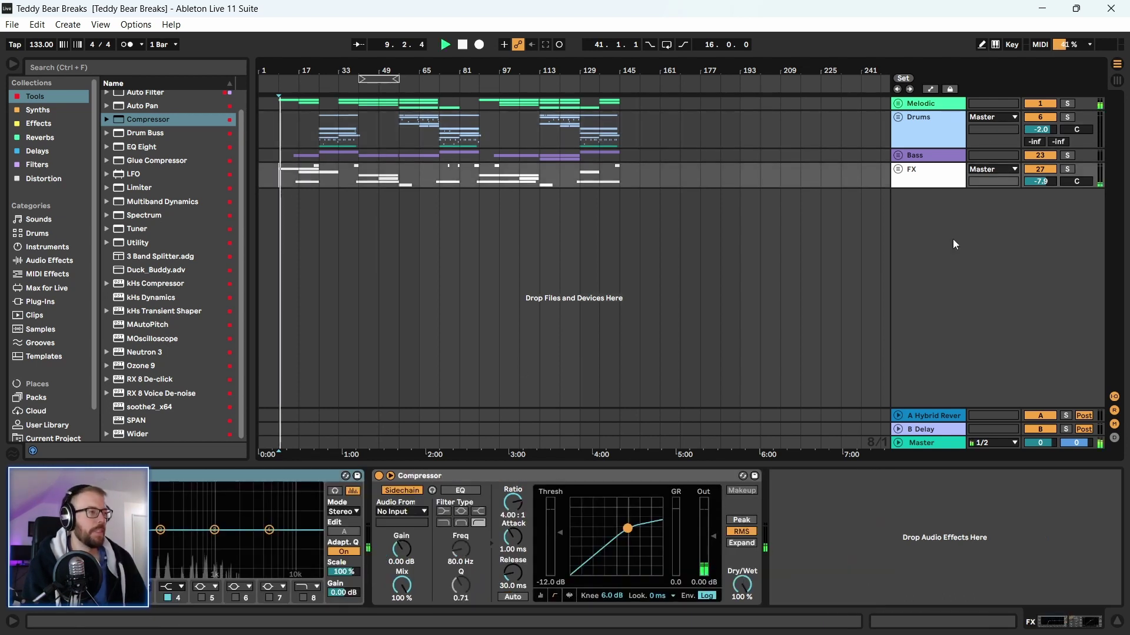
scroll(695, 62, "up", 1)
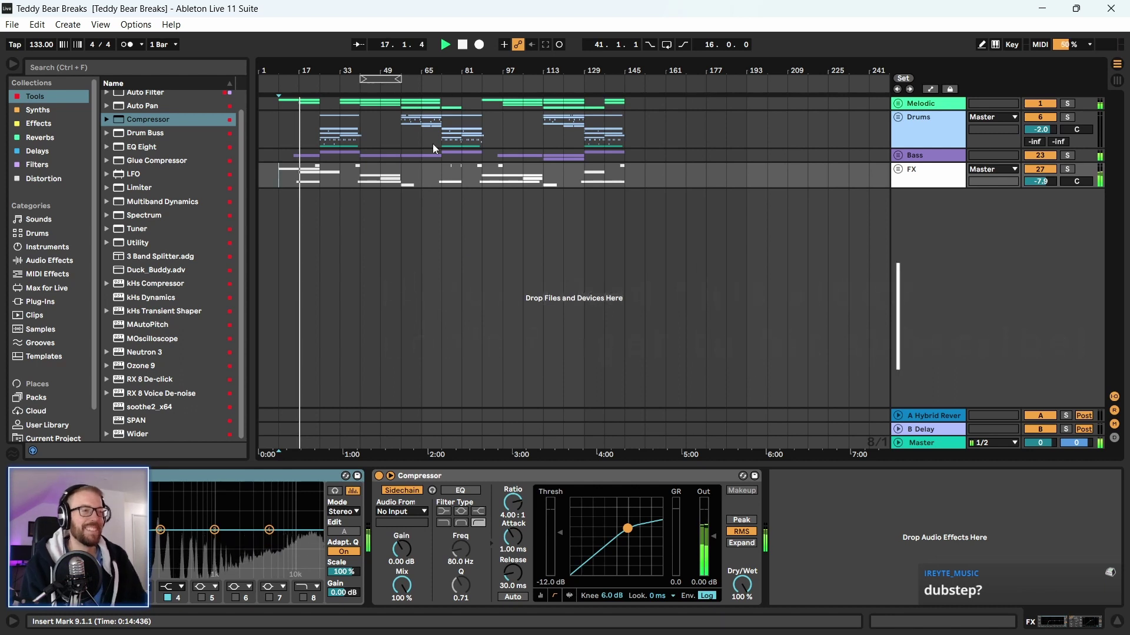
scroll(416, 263, "up", 2)
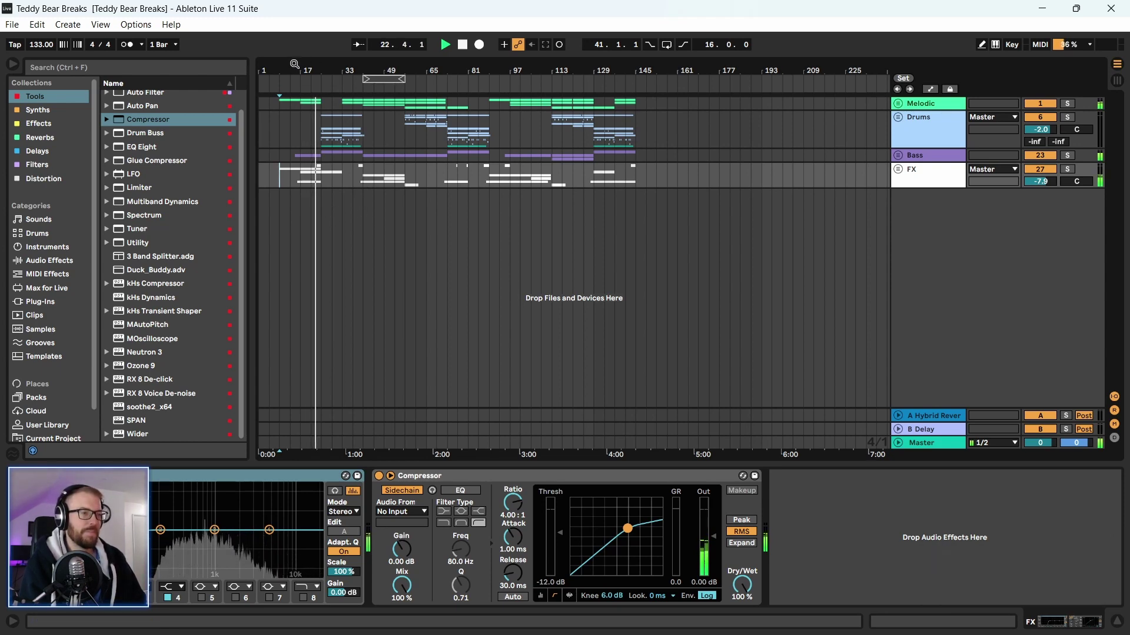
left_click_drag(296, 64, 305, 88)
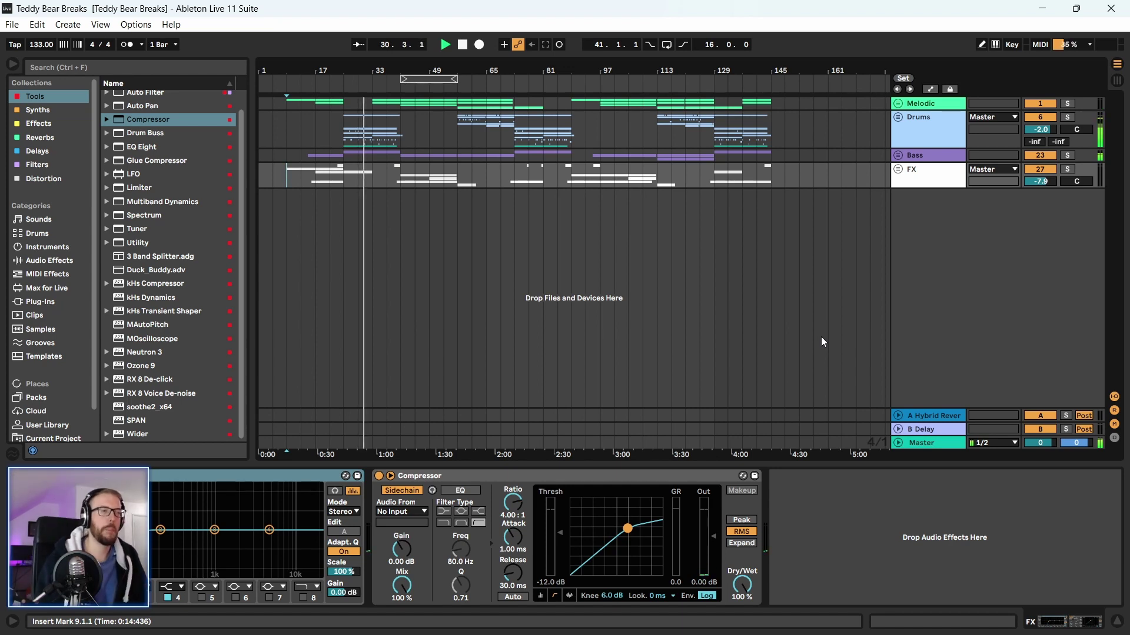
Examine the Maximizer settings of Ozone 9 on the Master track while the arrangement plays, and close the plugin window
key("minus")
key("minus")
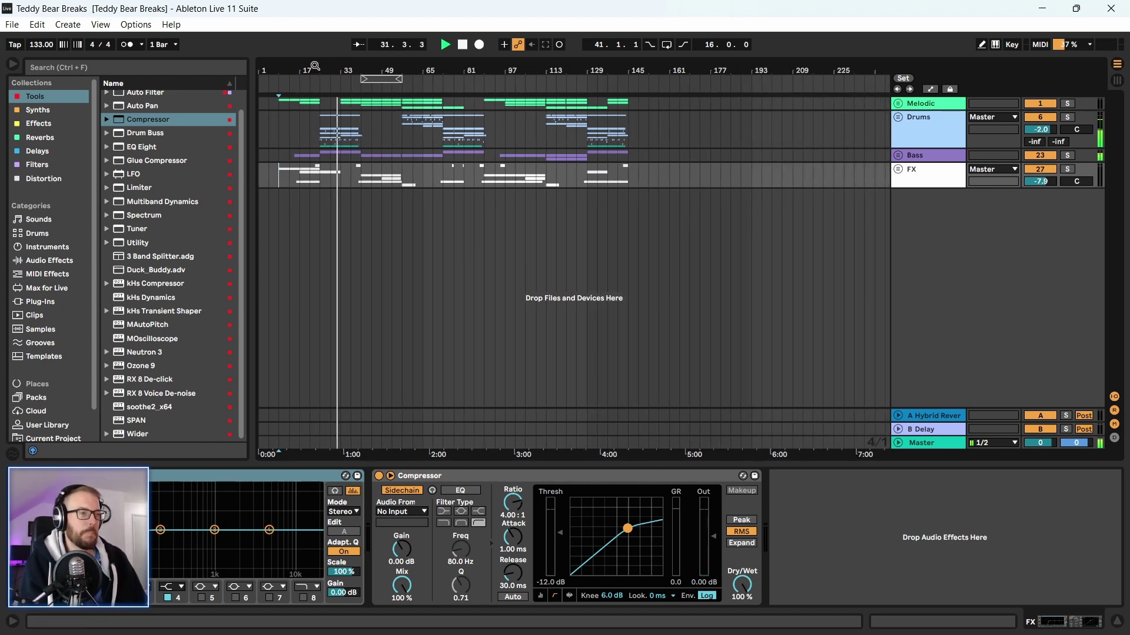
left_click(935, 447)
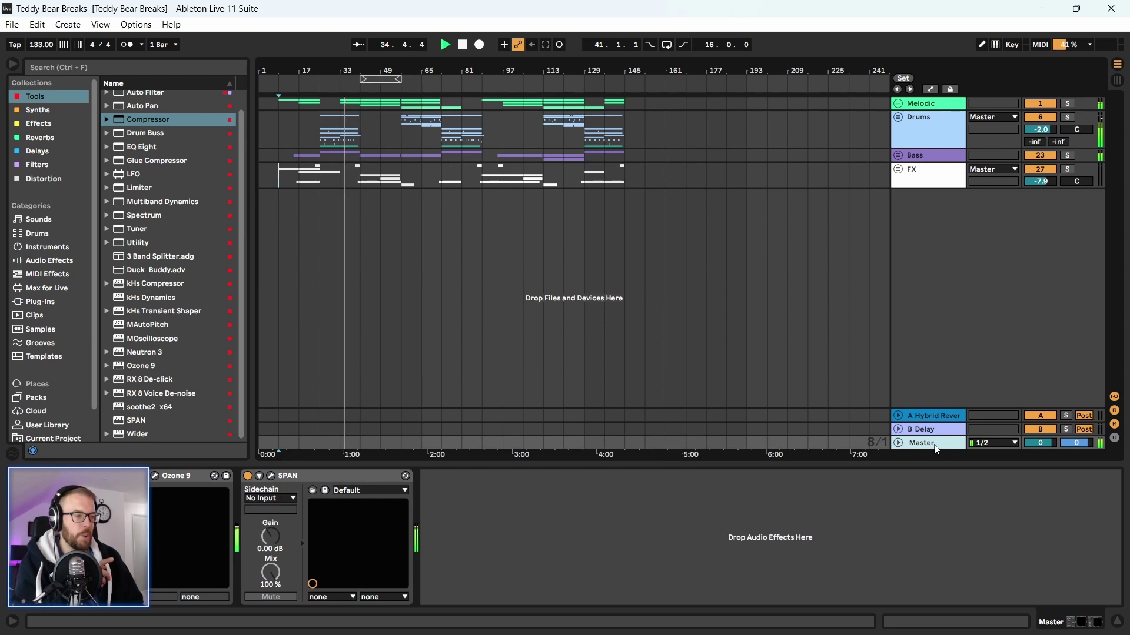
left_click(155, 475)
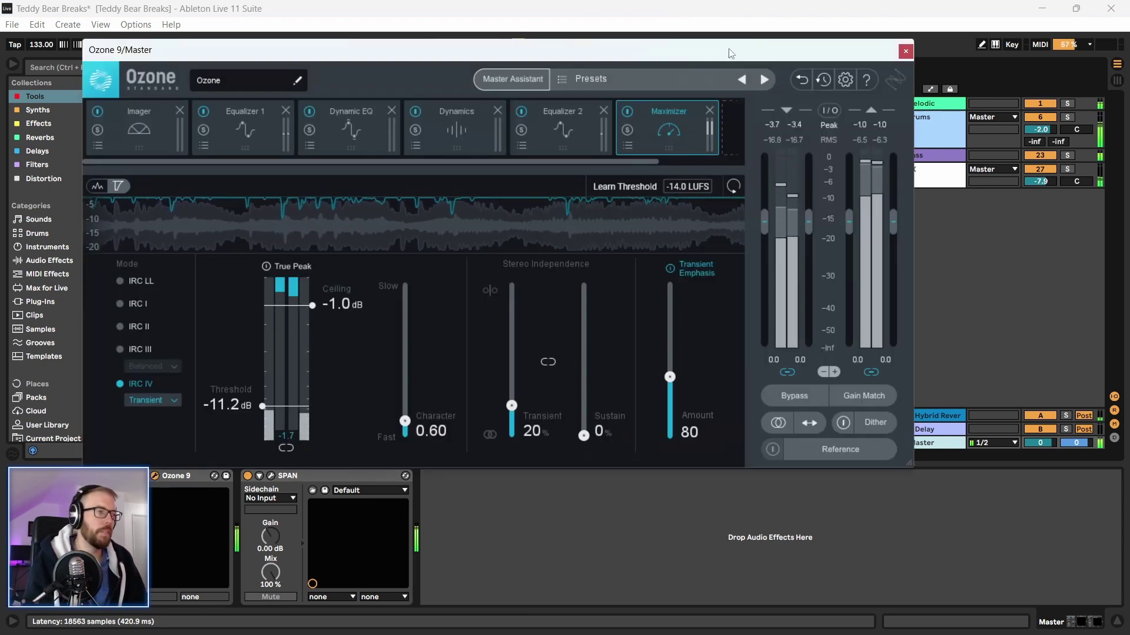
left_click_drag(730, 53, 738, 51)
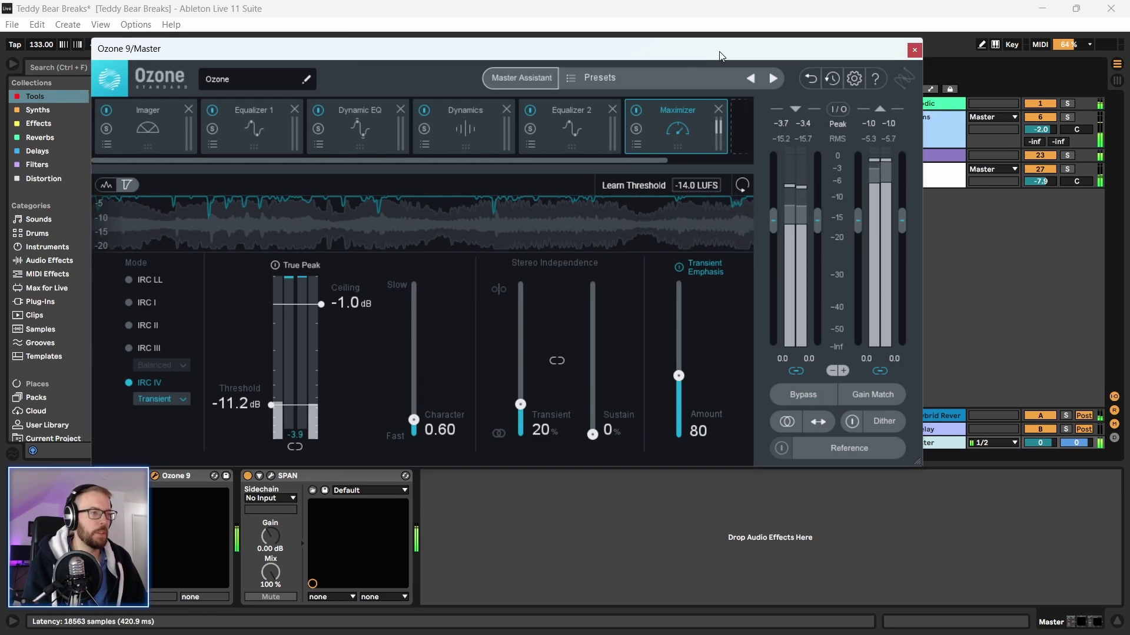
left_click(916, 51)
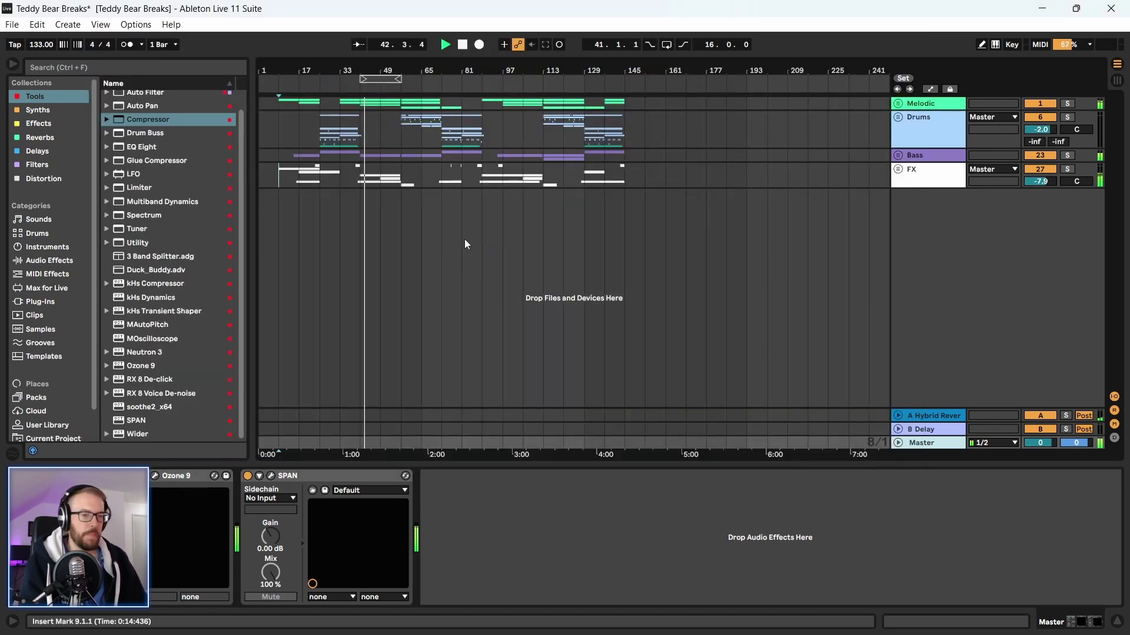
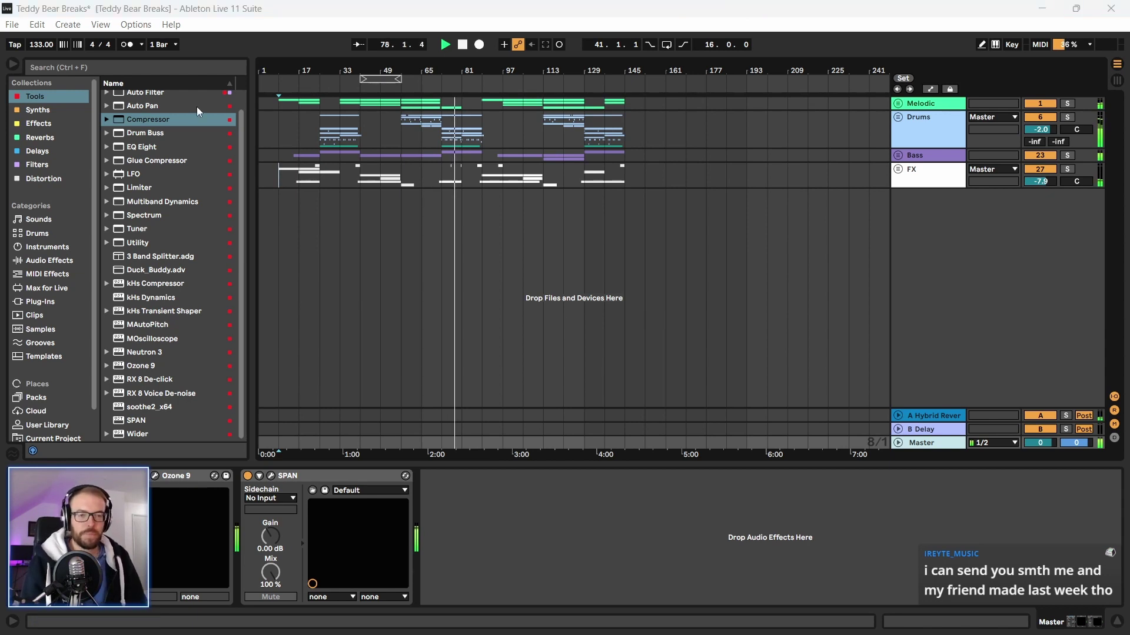
Listen through the rest of the Teddy Bear Breaks arrangement with the insert marker at bar 113 on the FX group, and stop playback
left_click(462, 180)
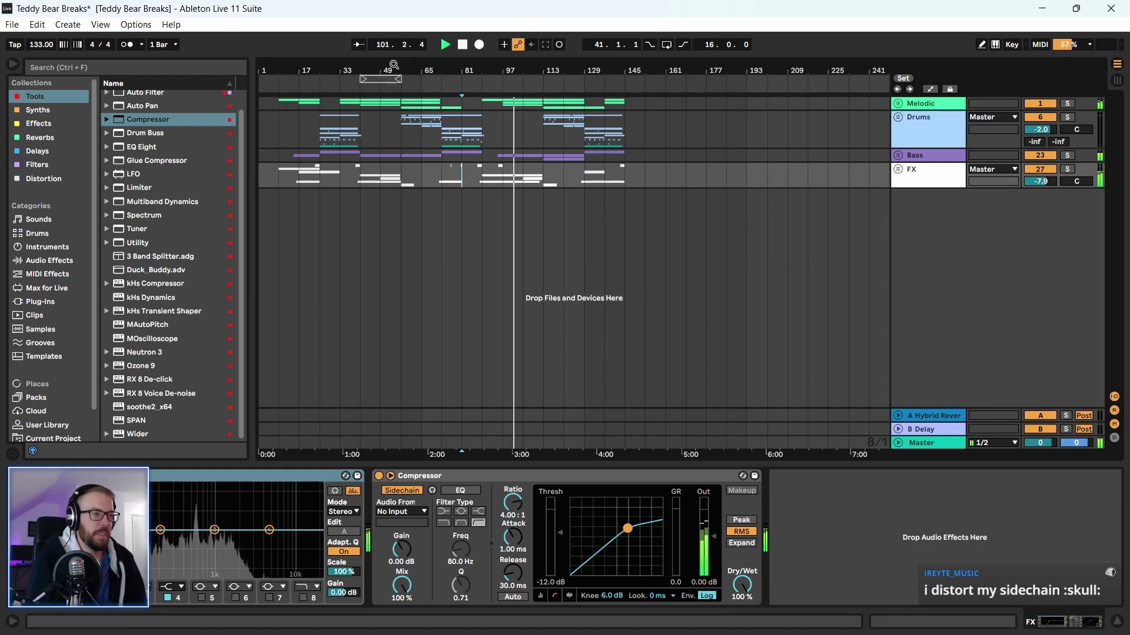
left_click_drag(494, 170, 633, 179)
left_click(633, 179)
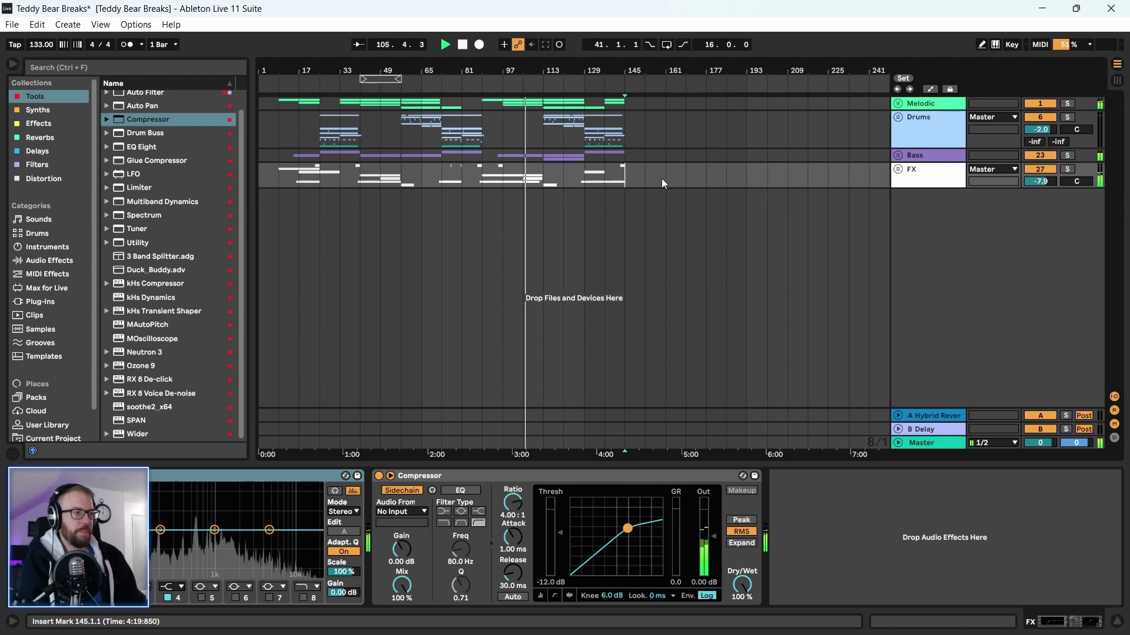
left_click(542, 174)
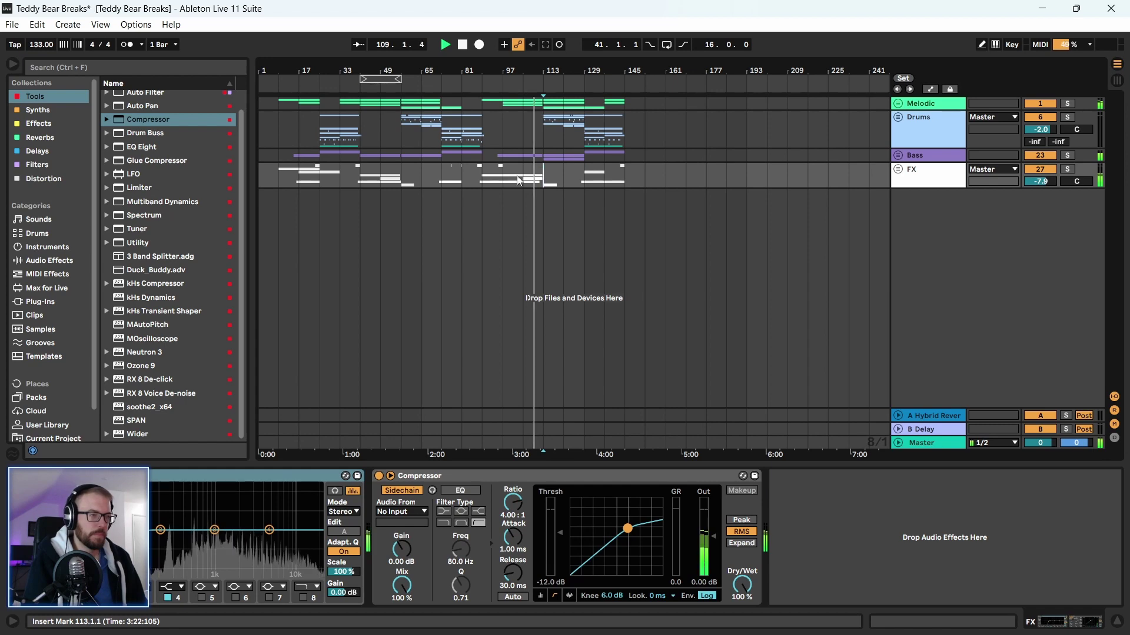
left_click_drag(355, 72, 355, 70)
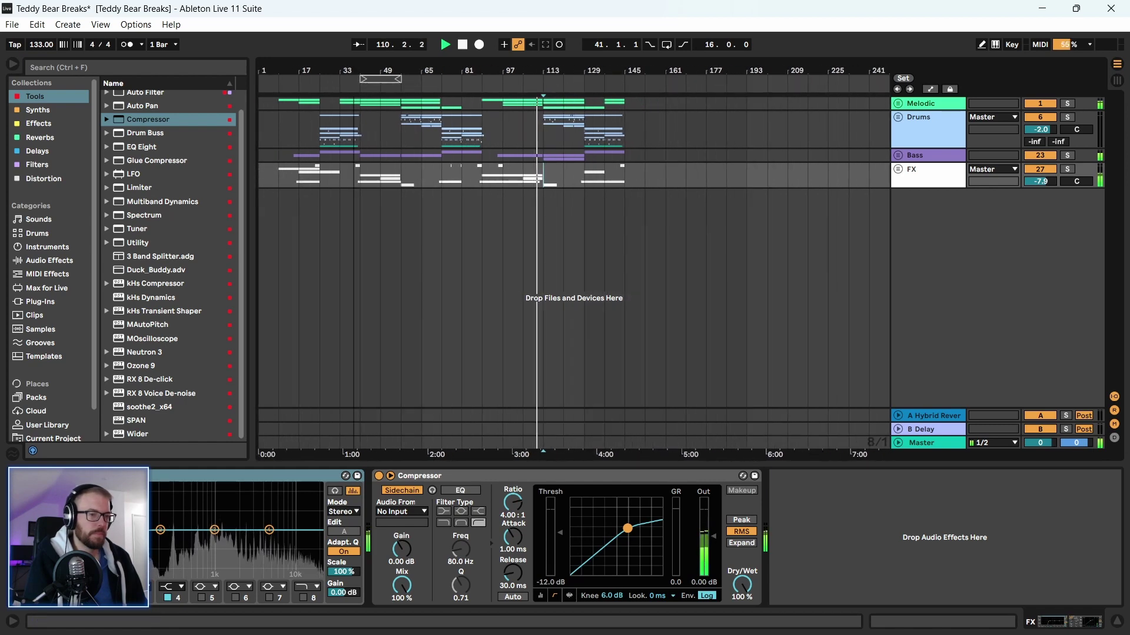
left_click(543, 173)
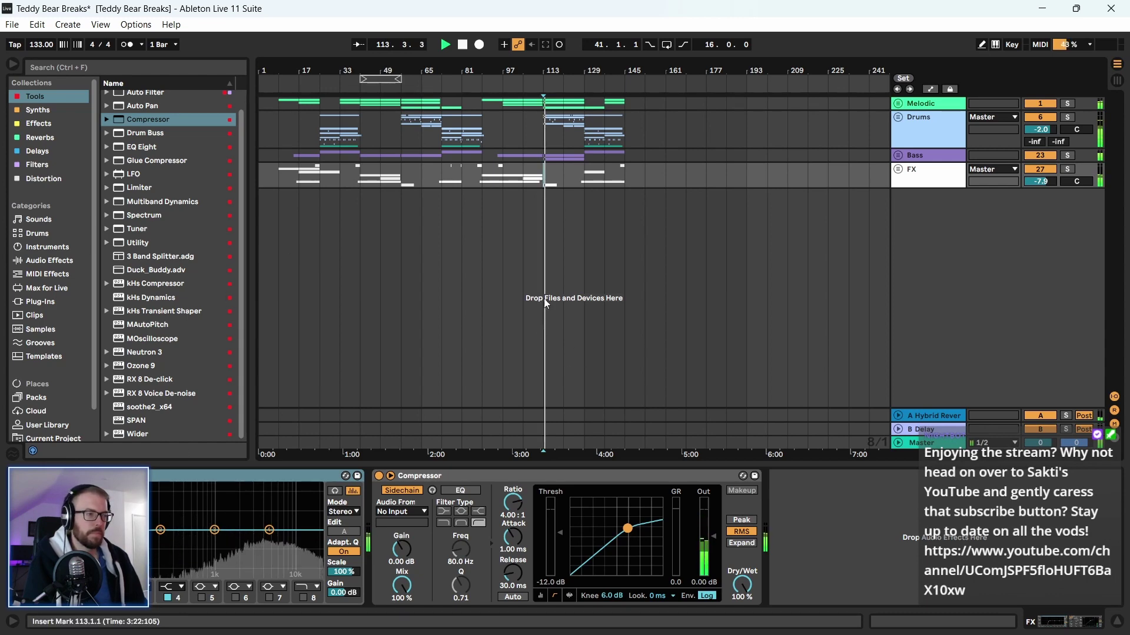
left_click(527, 298)
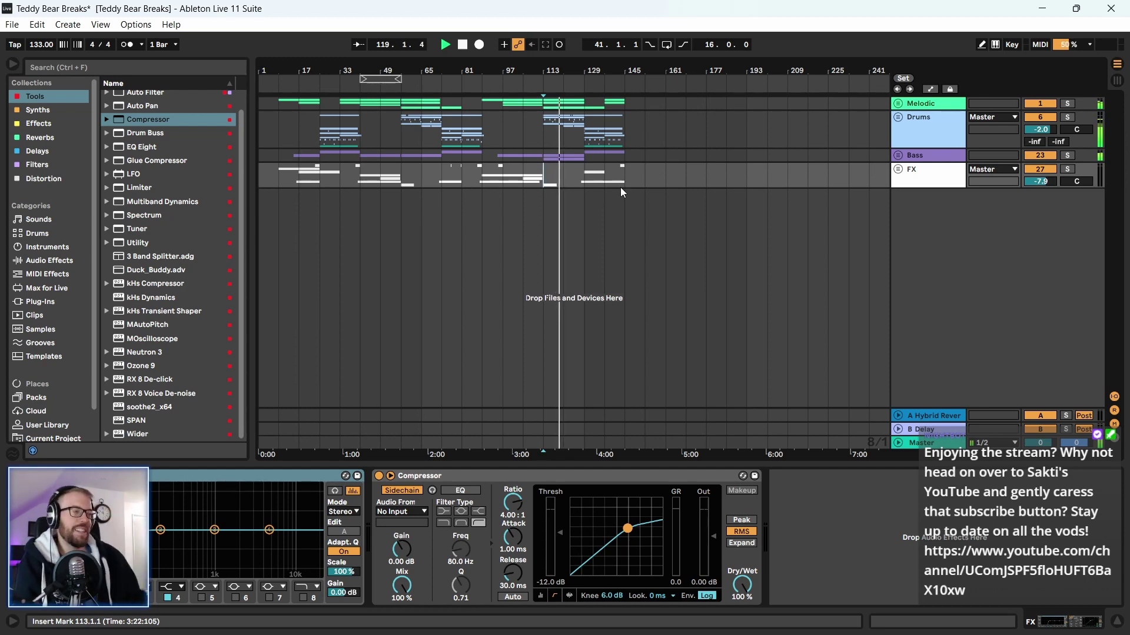
mouse_move(268, 70)
left_mouse_down()
mouse_move(267, 94)
mouse_move(267, 76)
left_mouse_up()
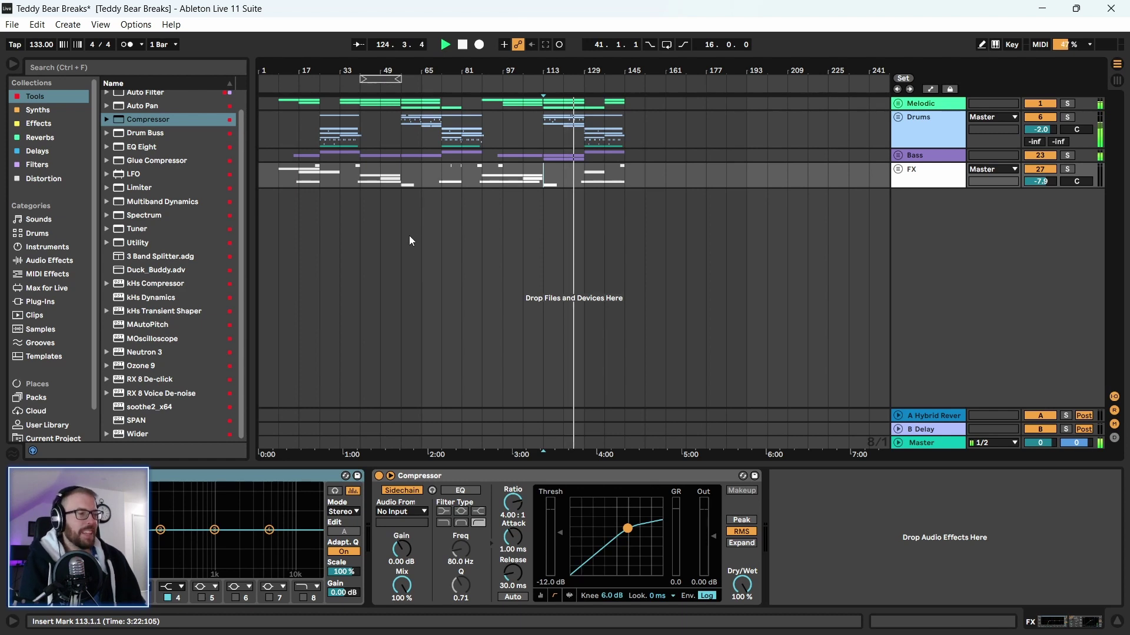
left_click_drag(316, 69, 316, 94)
key("minus")
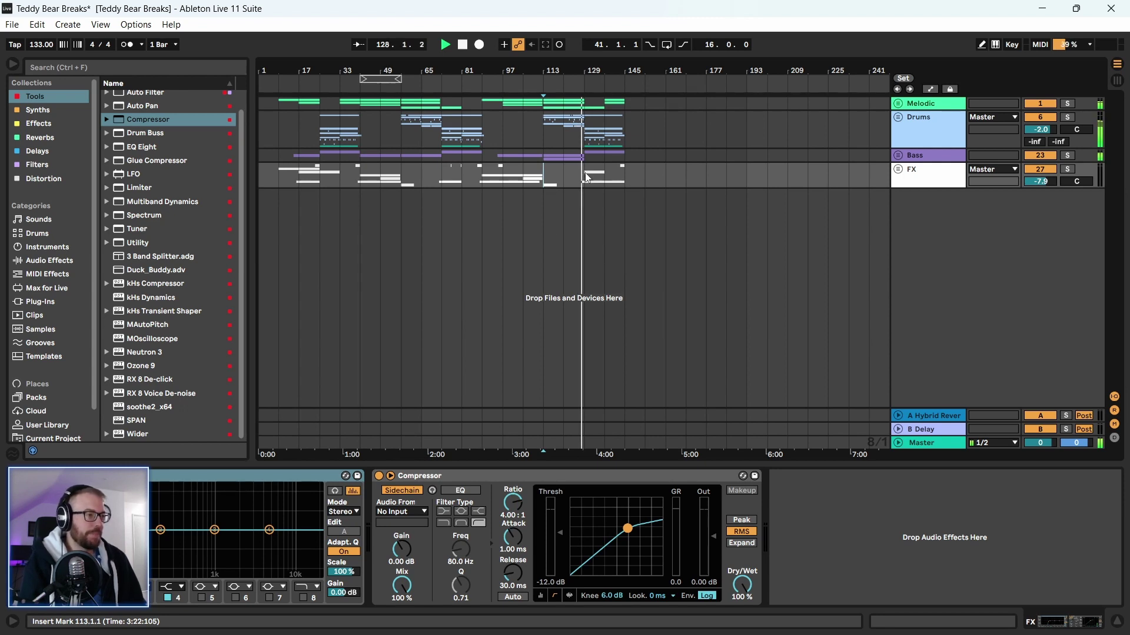
key("plus")
key("minus")
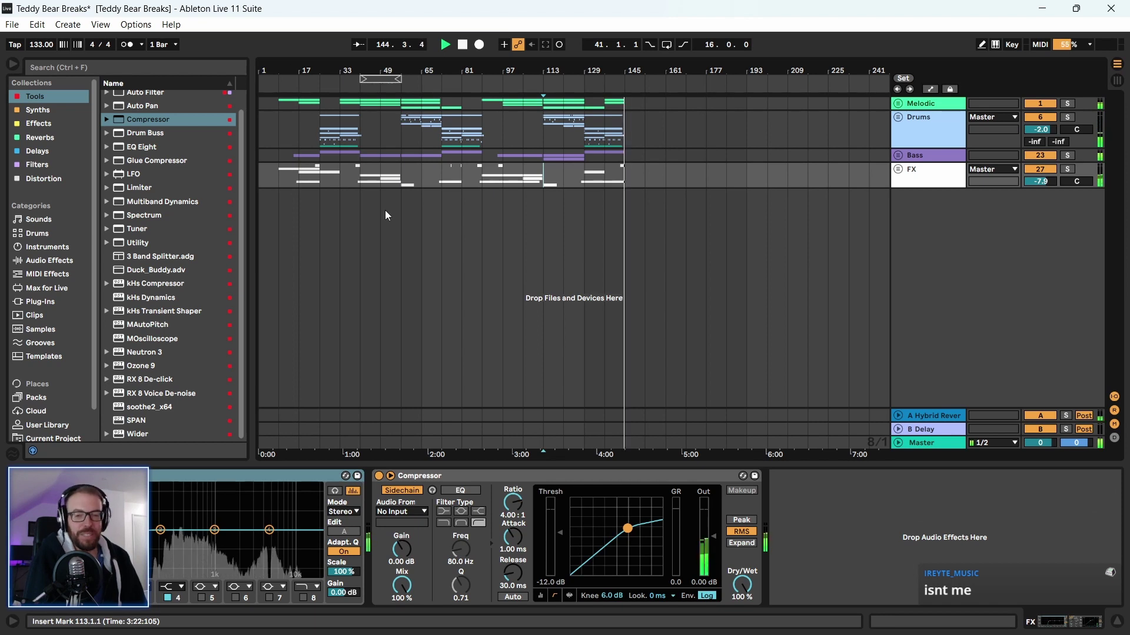
key("space")
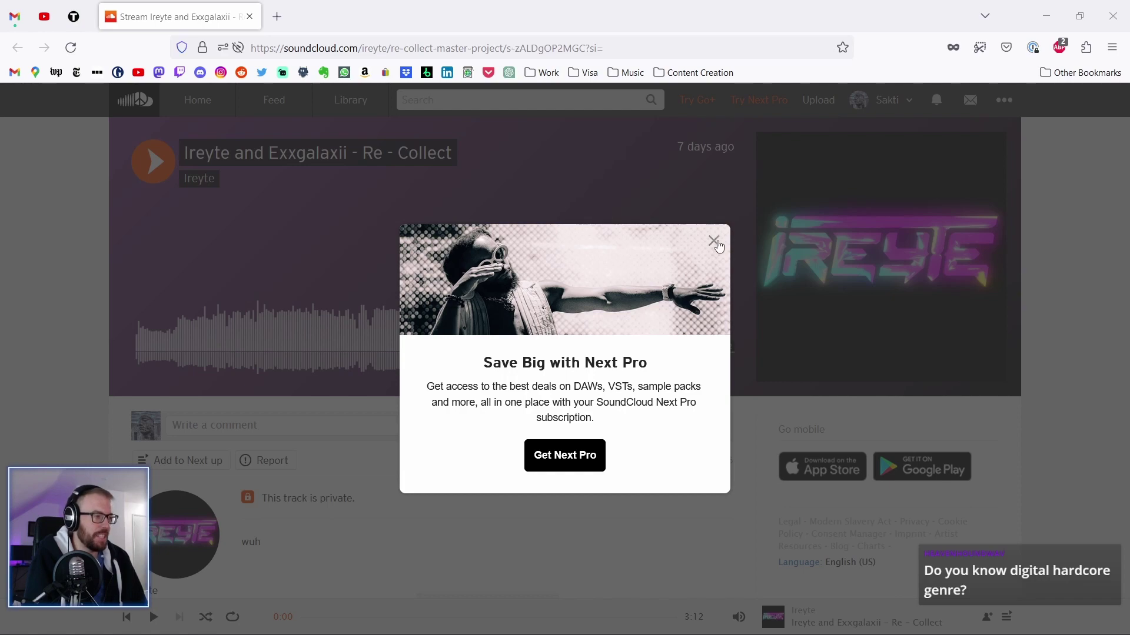
In the browser, dismiss the SoundCloud Next Pro offer and play the Re - Collect track from its start
left_click(714, 240)
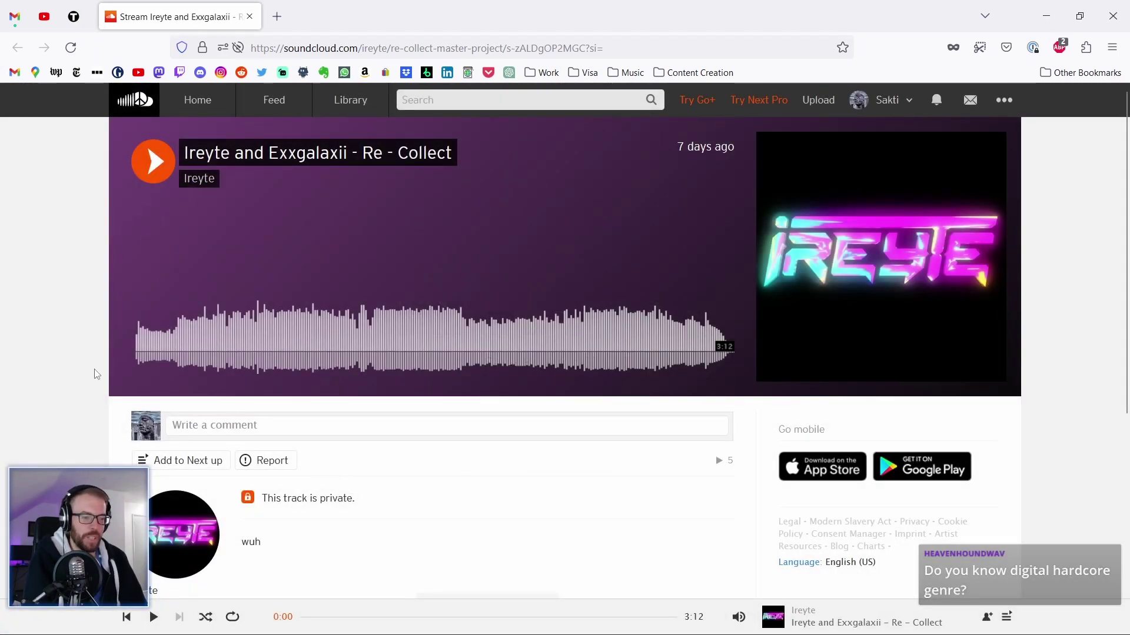
scroll(93, 373, "down", 3)
scroll(76, 390, "up", 3)
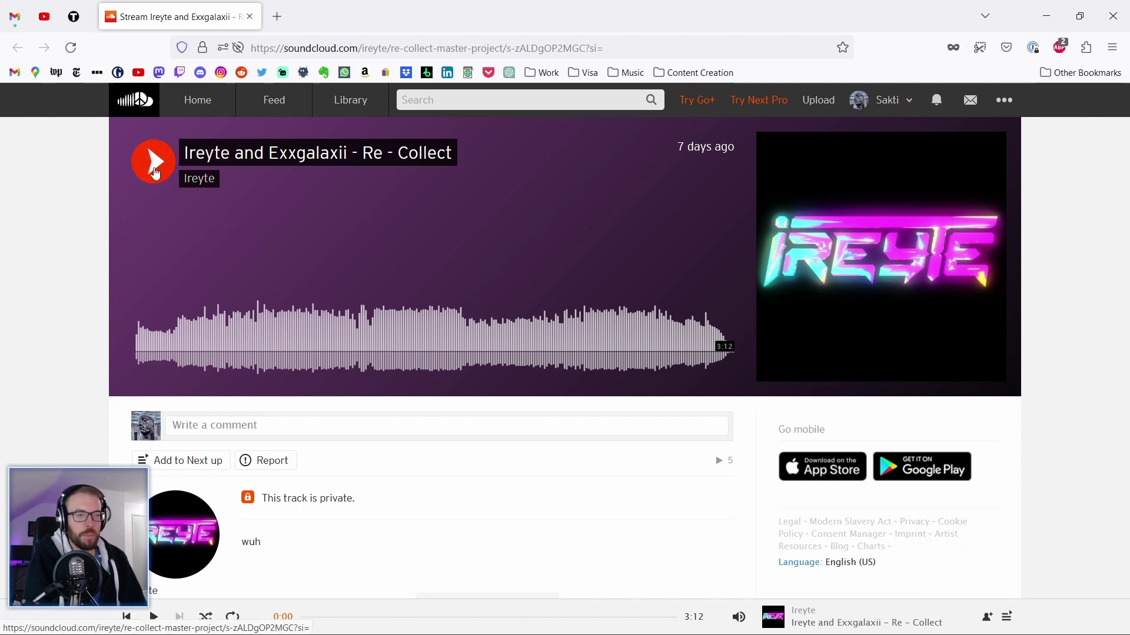
key("q")
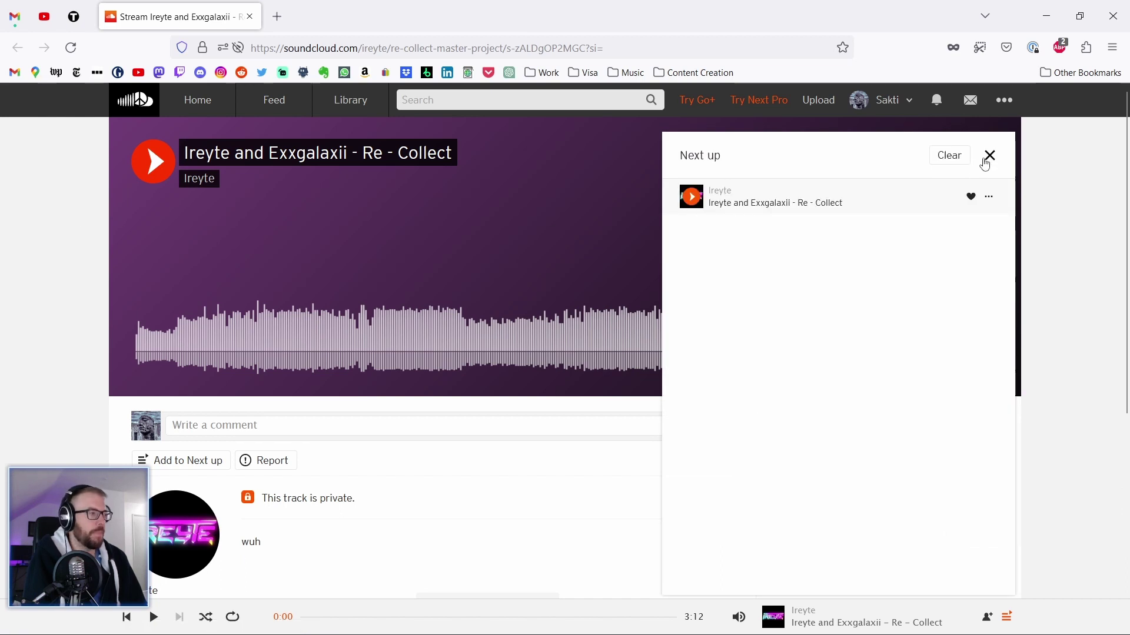
left_click(987, 160)
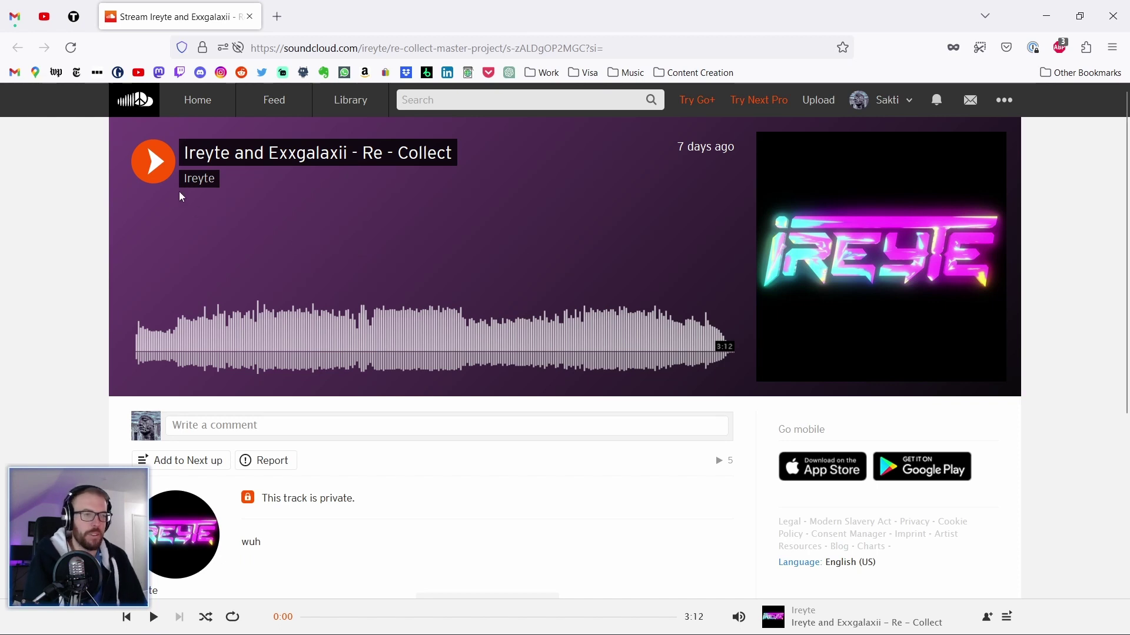
left_click(154, 171)
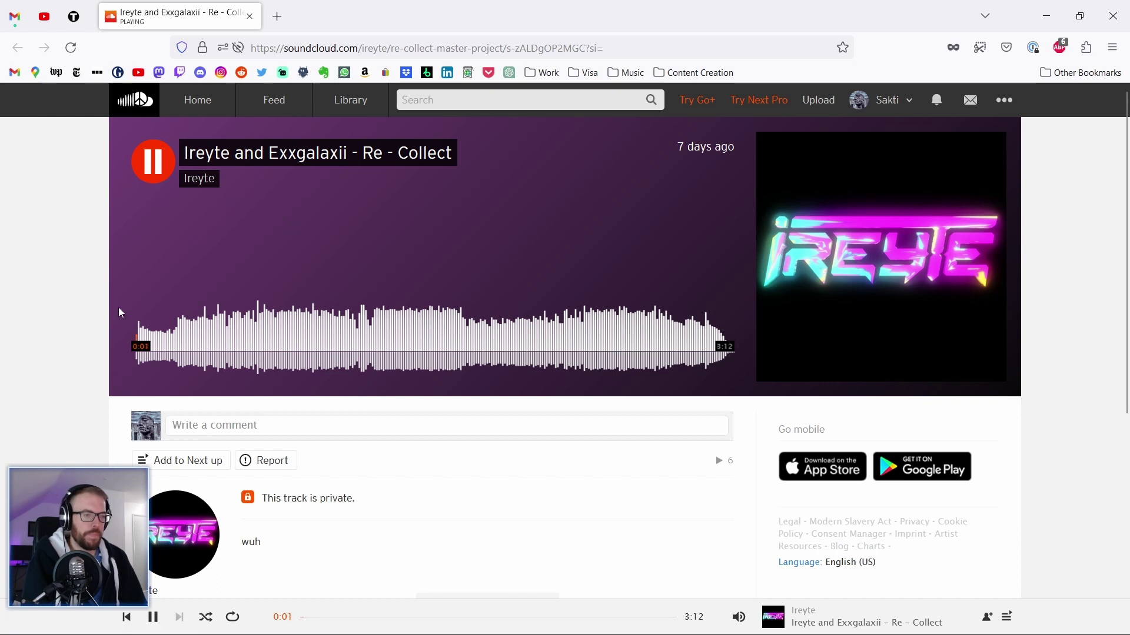
Listen to the Re - Collect track while looking over its page, and pause it just before its end
left_click(486, 329)
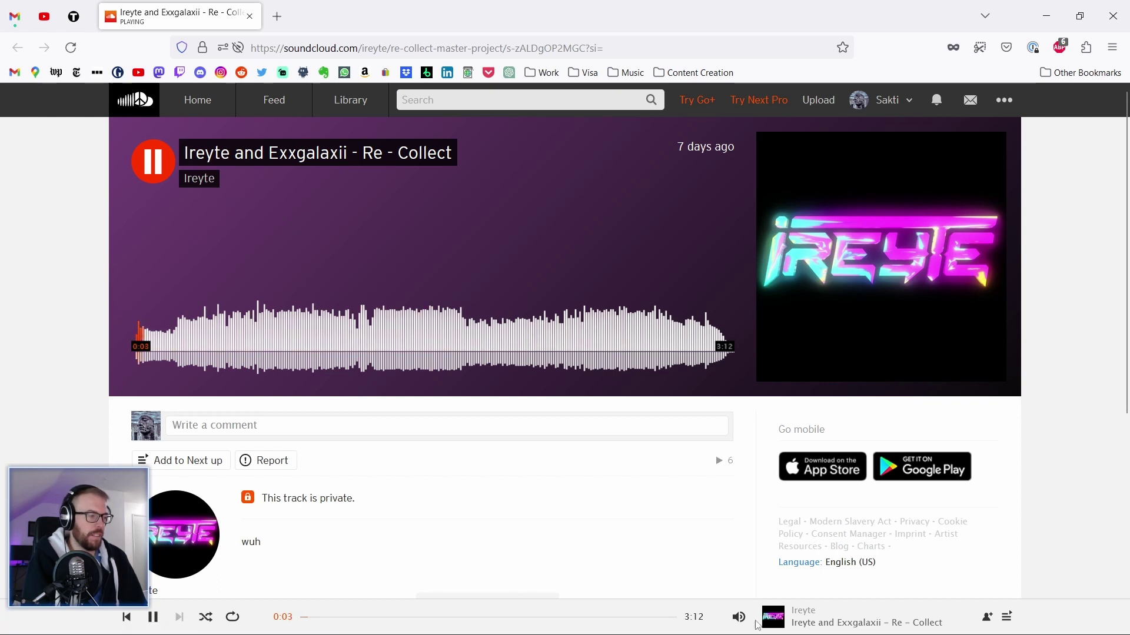
mouse_move(743, 621)
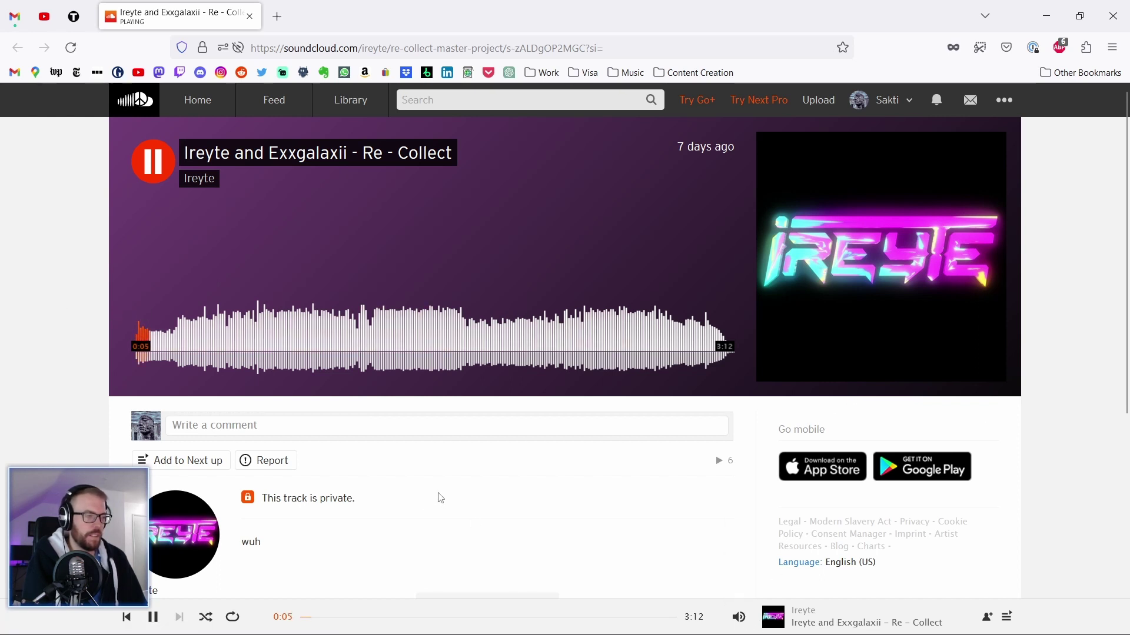
scroll(436, 496, "down", 1)
scroll(436, 496, "down", 2)
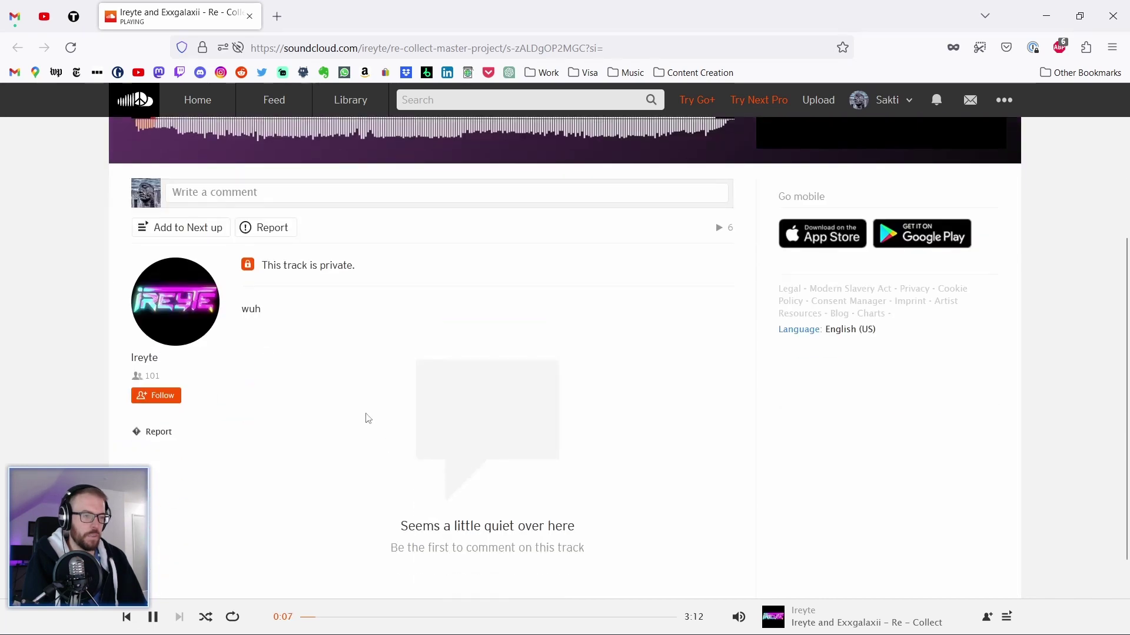
scroll(366, 418, "up", 1)
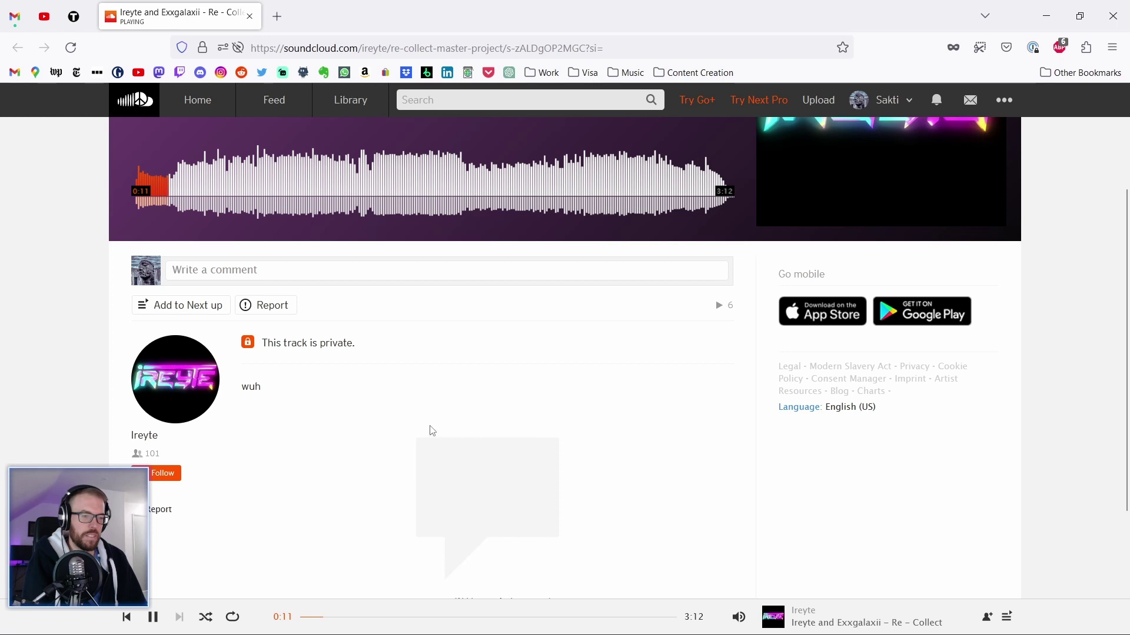
scroll(405, 436, "up", 1)
scroll(405, 436, "up", 1)
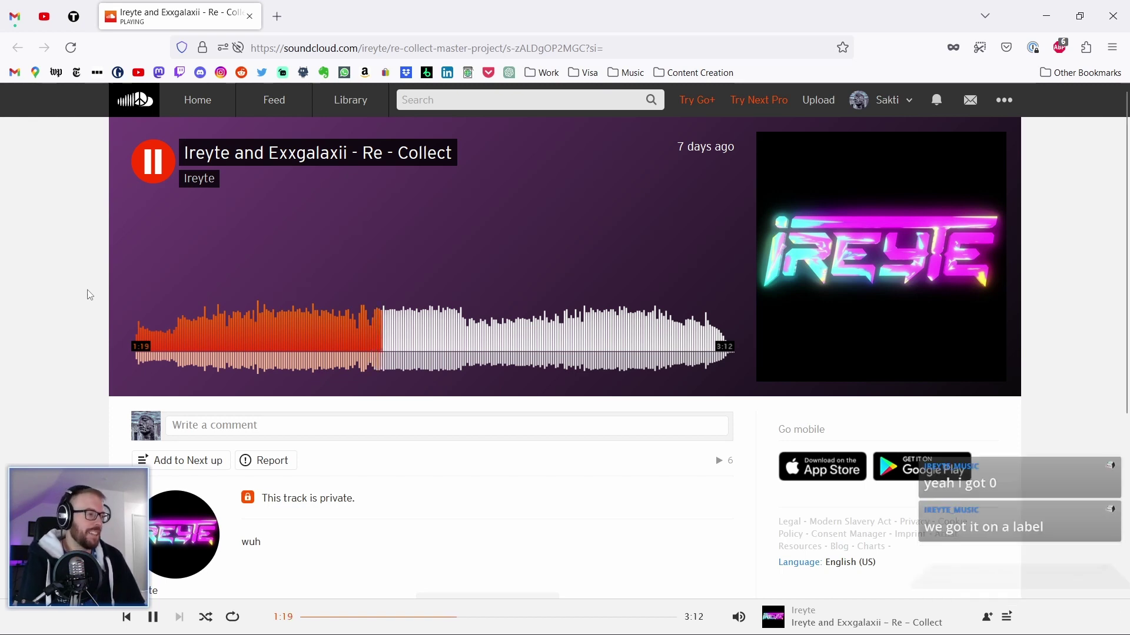
scroll(56, 412, "down", 5)
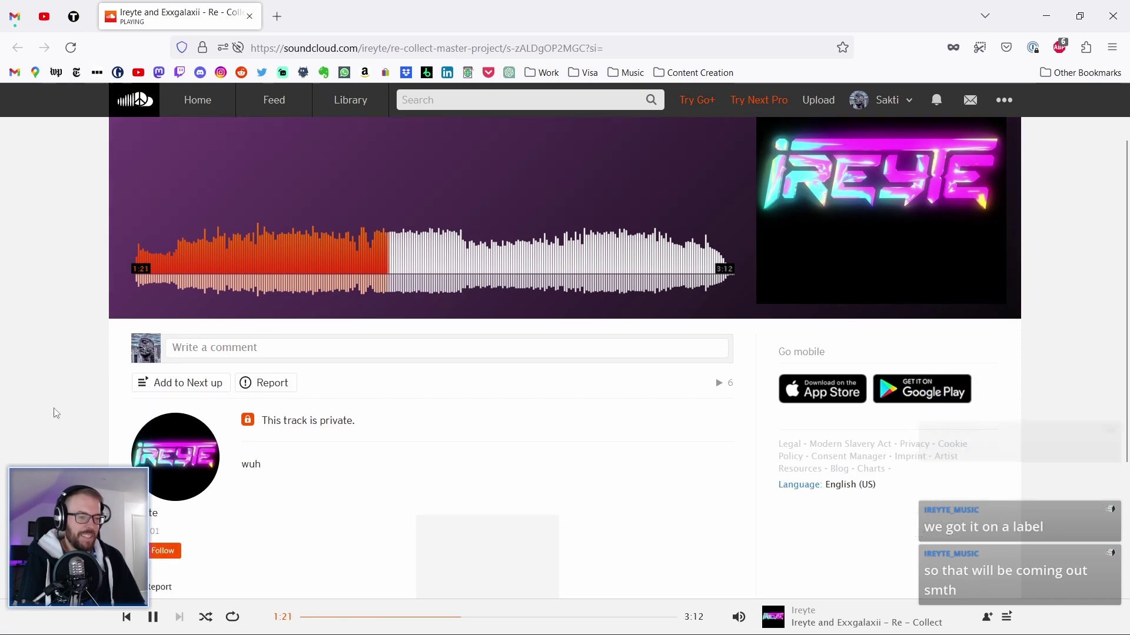
scroll(56, 413, "up", 5)
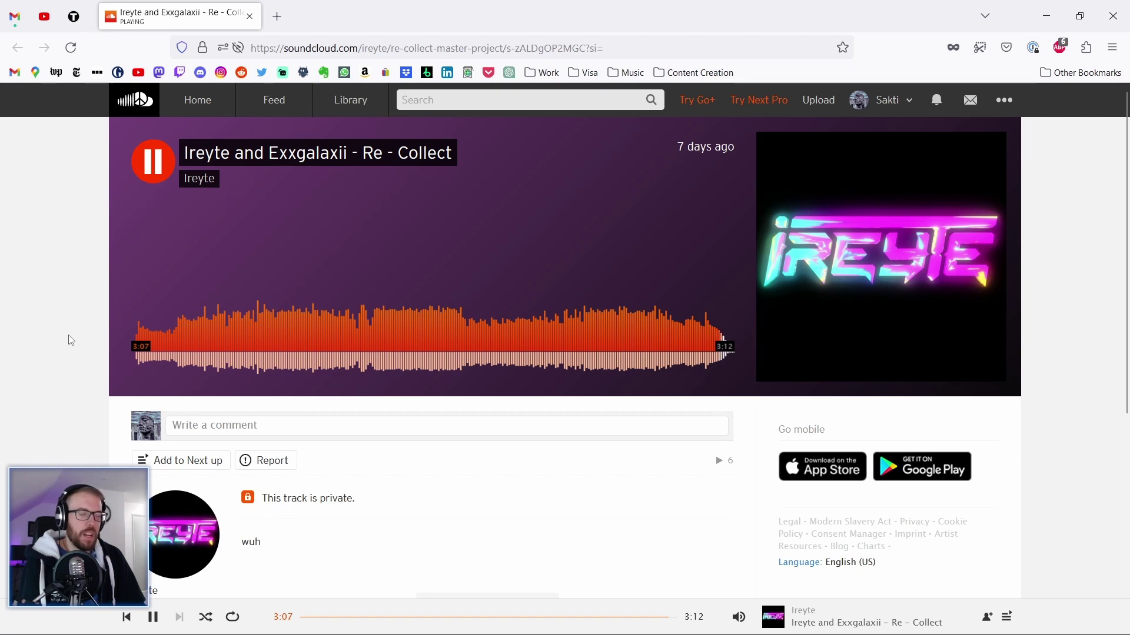
left_click(146, 179)
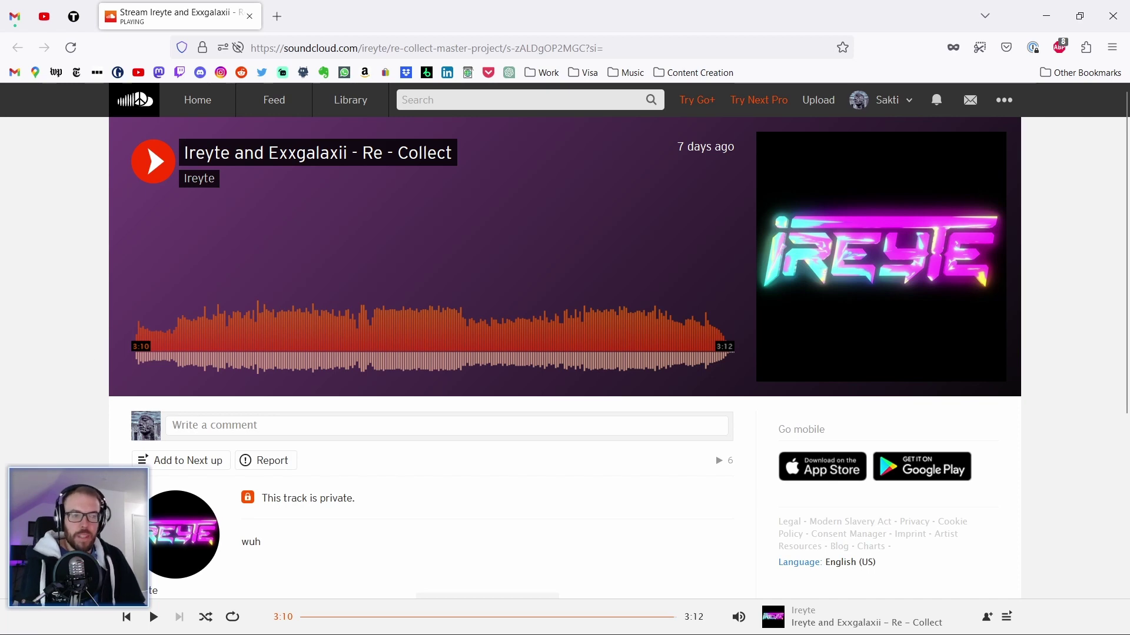
Follow the track's artist on SoundCloud and close the browser window
scroll(118, 459, "down", 4)
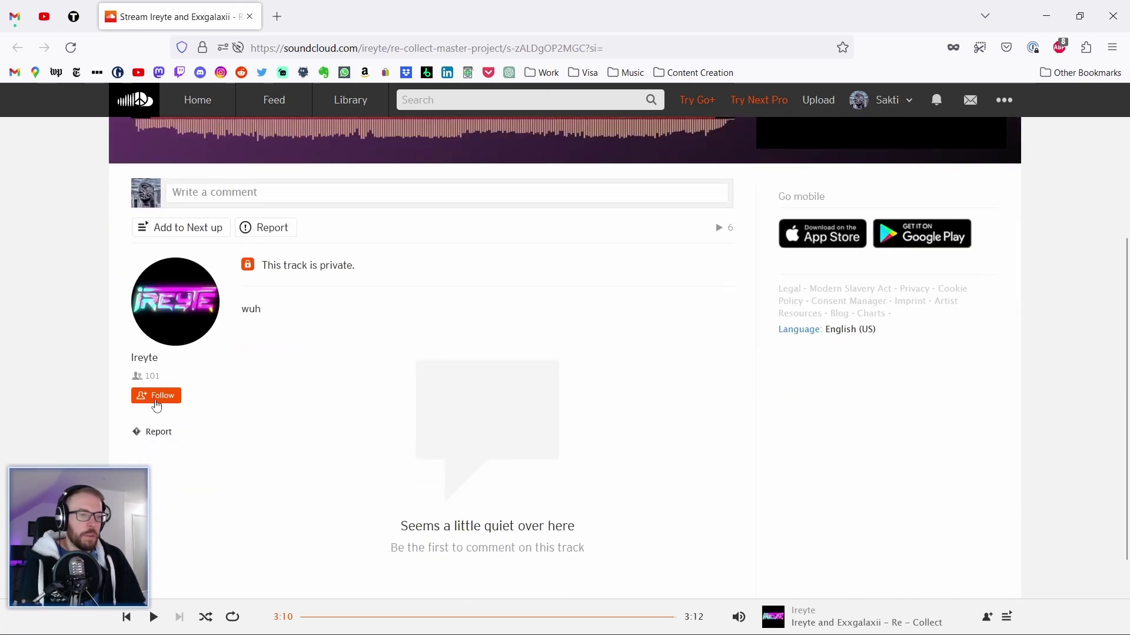
left_click(157, 394)
scroll(83, 418, "up", 4)
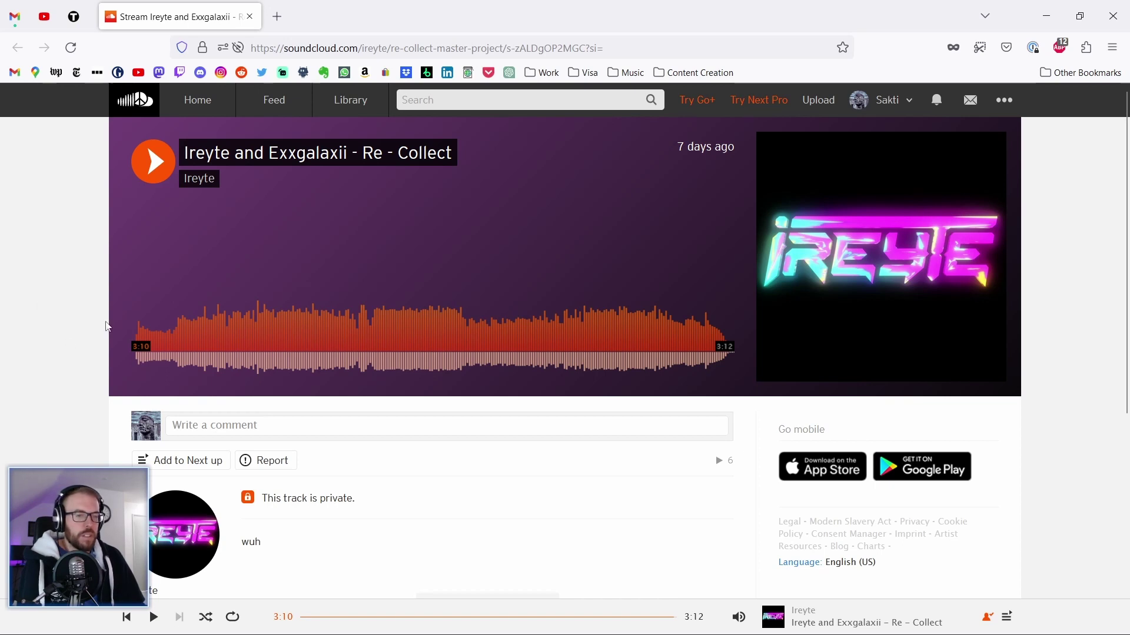
left_click(1112, 16)
In the Teddy Bear Breaks set, place the insert marker at bar 33 and look over the list of recent sets
left_click(288, 136)
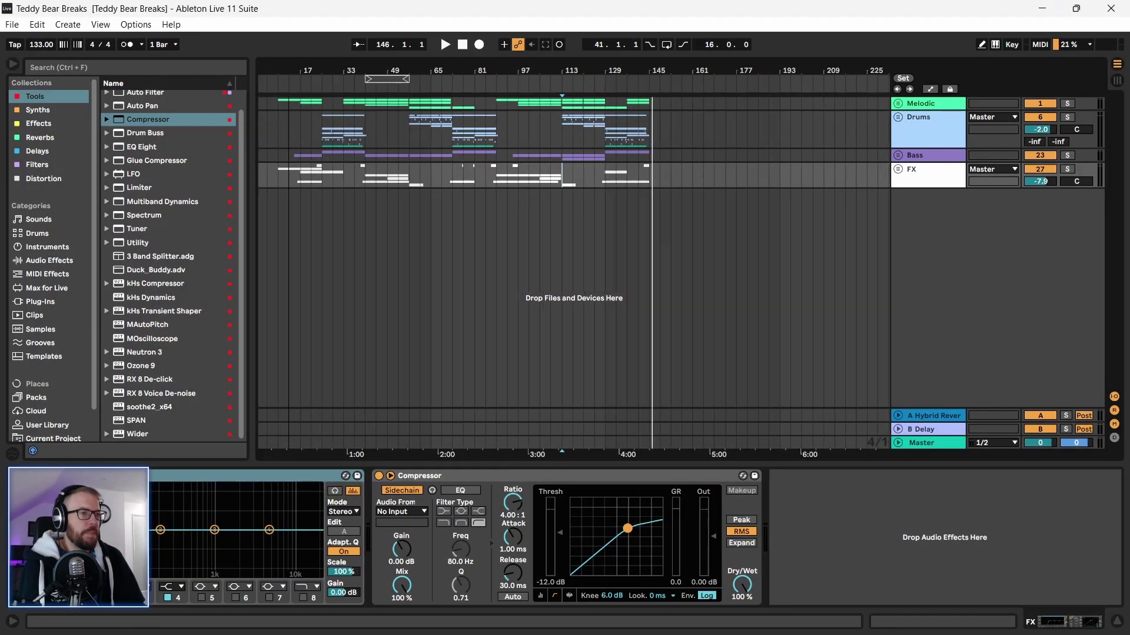
left_click(345, 225)
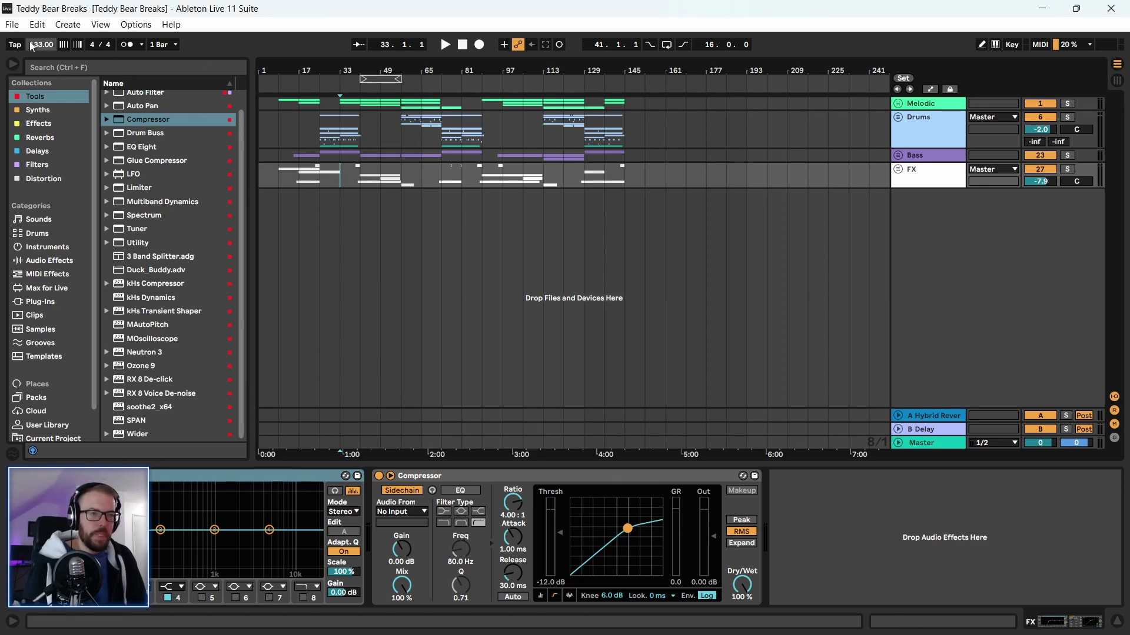
left_click(12, 24)
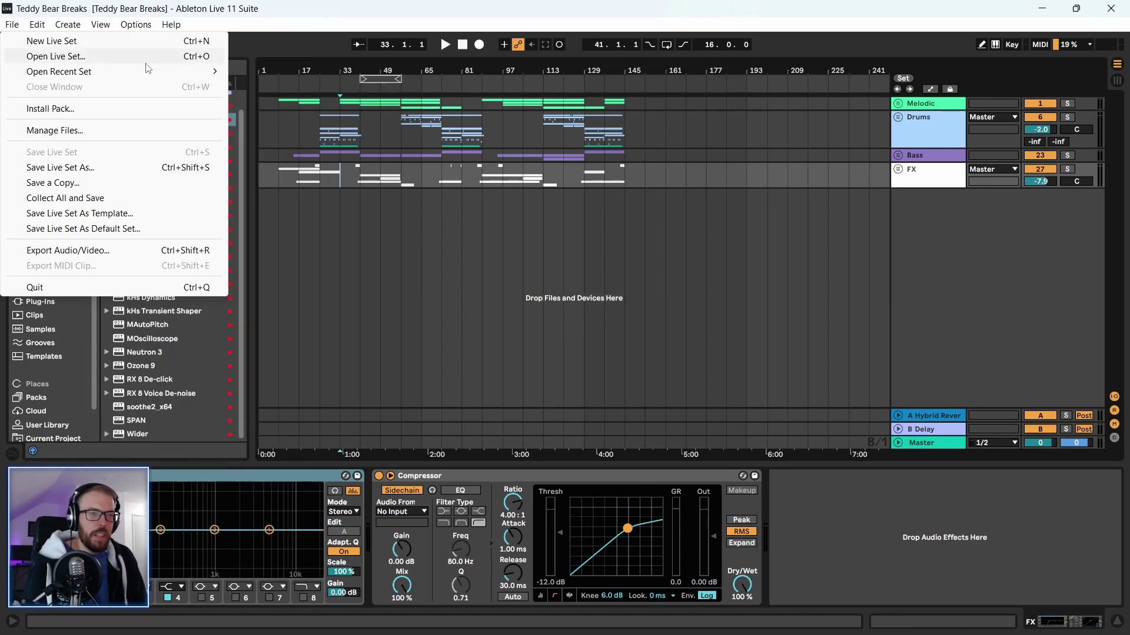
mouse_move(209, 70)
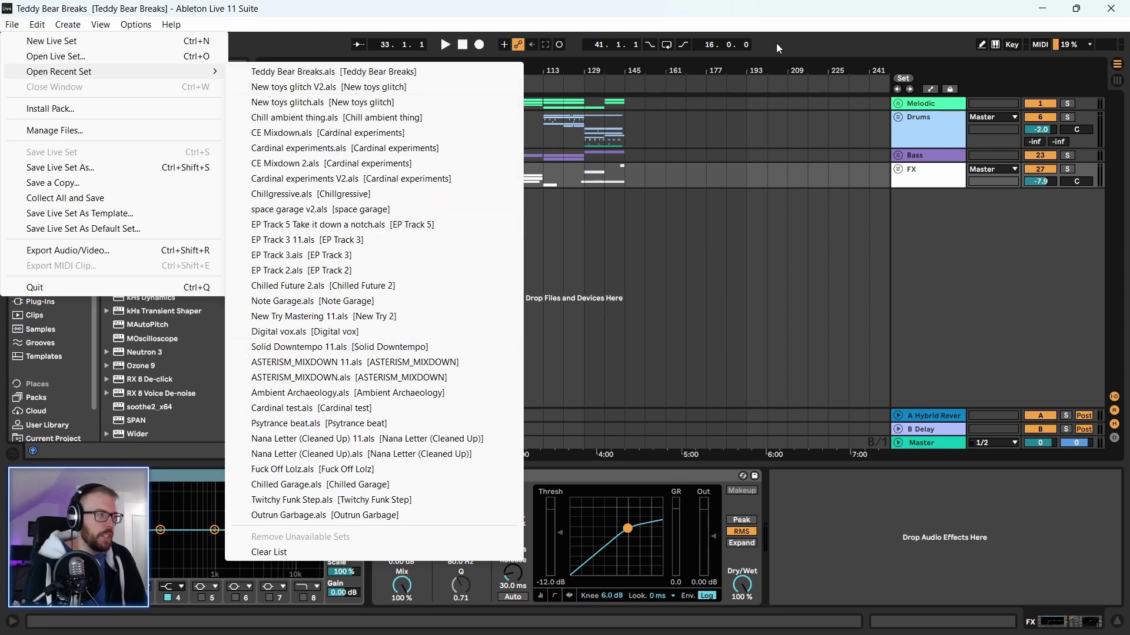
left_click(925, 190)
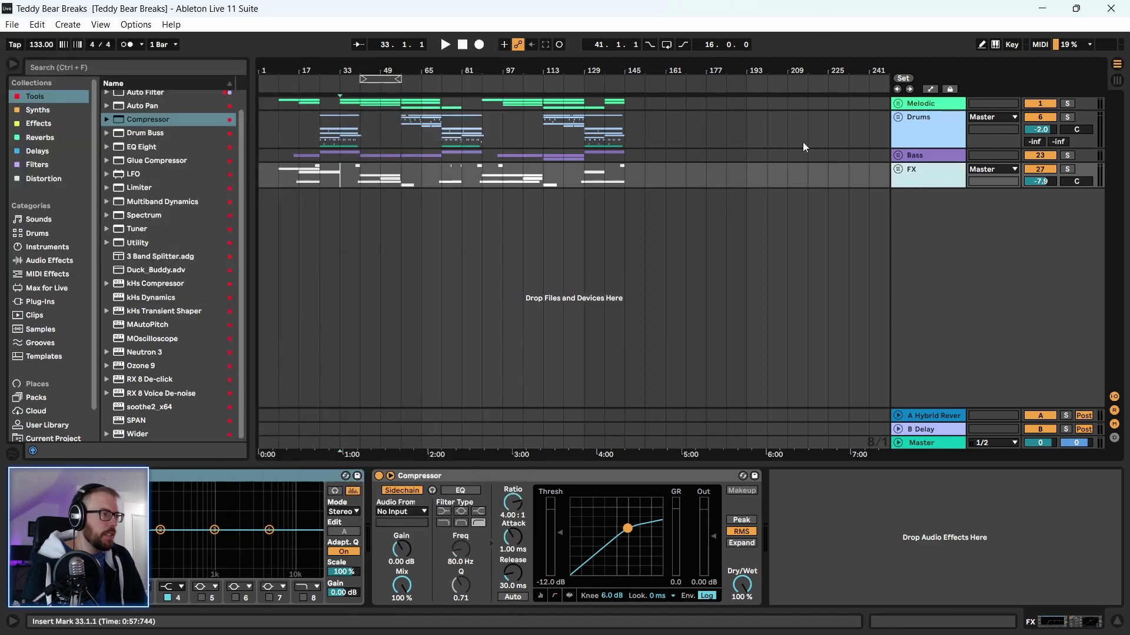
Close Ableton Live with the Teddy Bear Breaks set, and launch Winamp
left_click(13, 24)
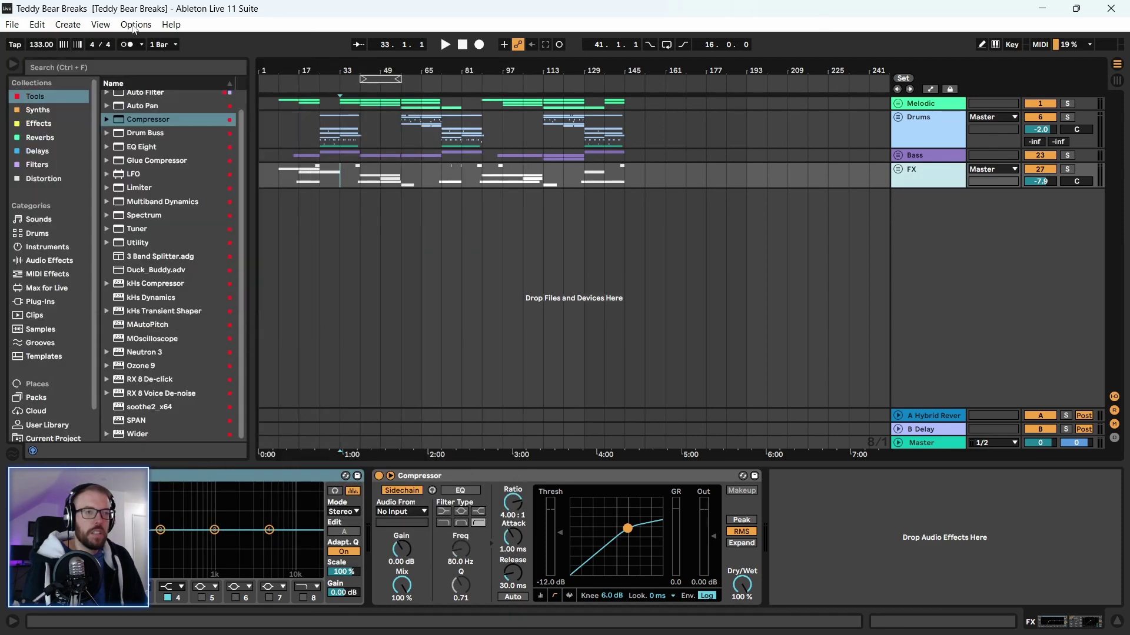
left_click(172, 24)
left_click(1111, 13)
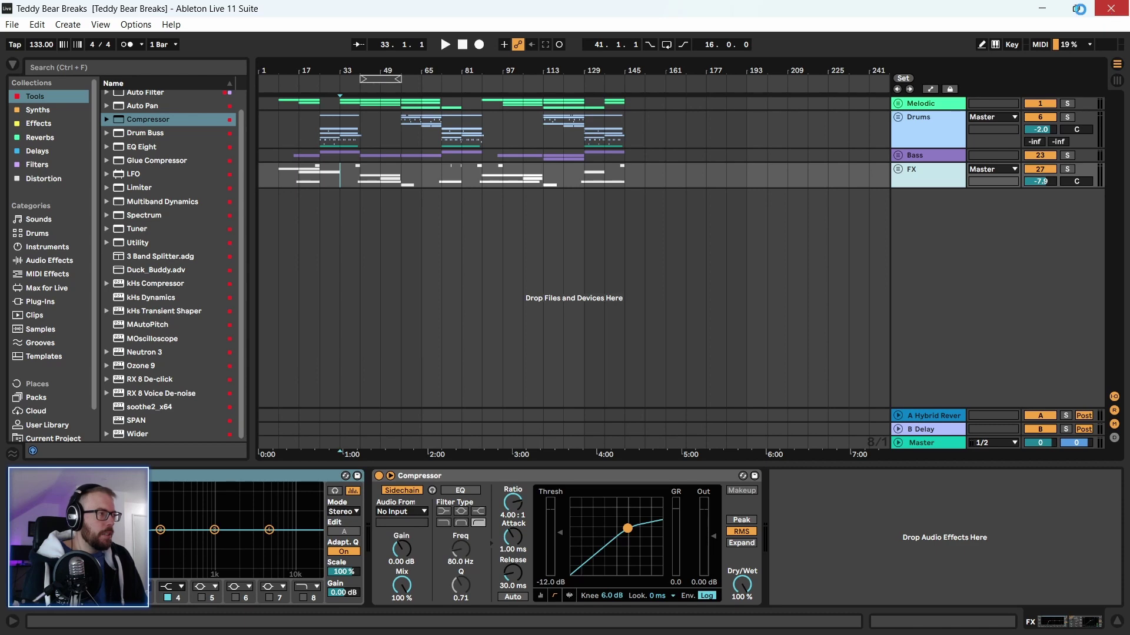
mouse_move(808, 624)
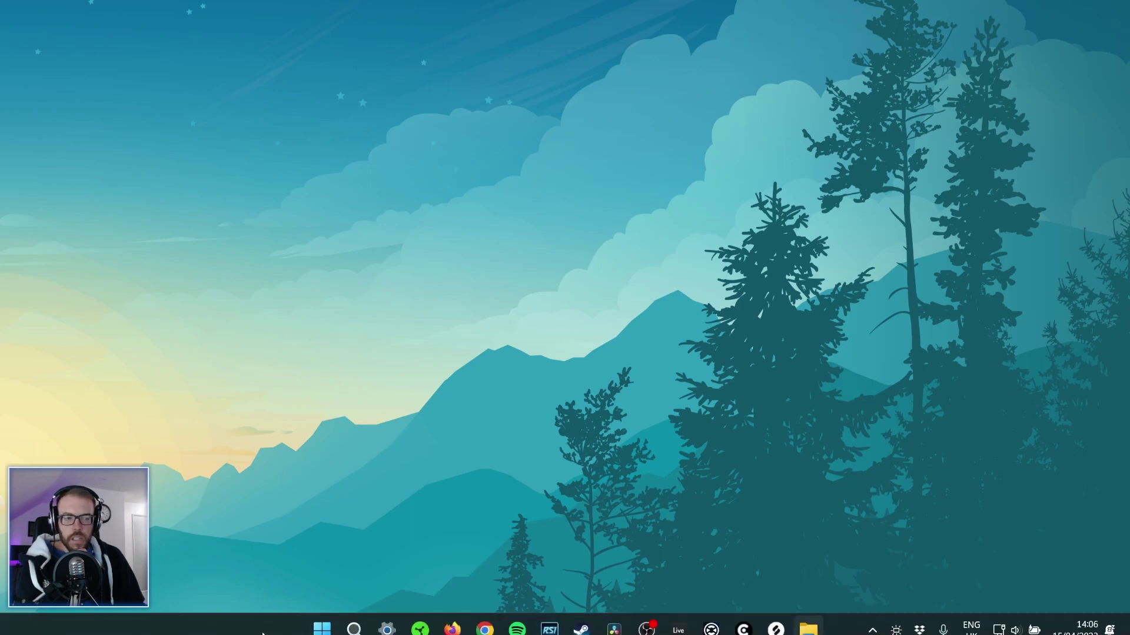
left_click(322, 618)
left_click(555, 260)
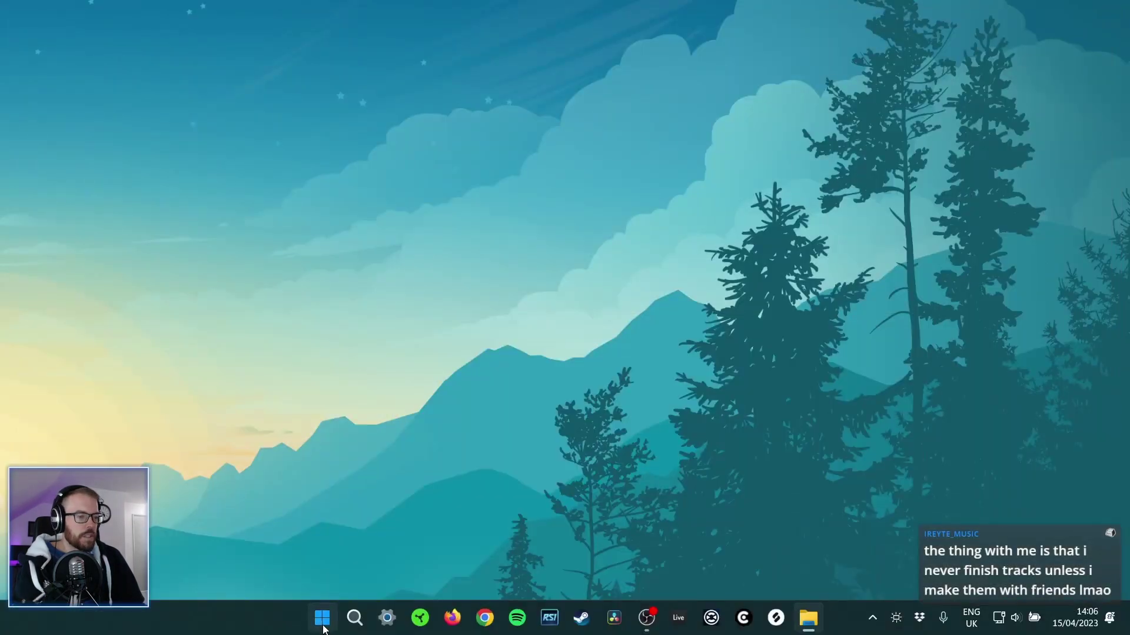
left_click(323, 629)
left_click(610, 246)
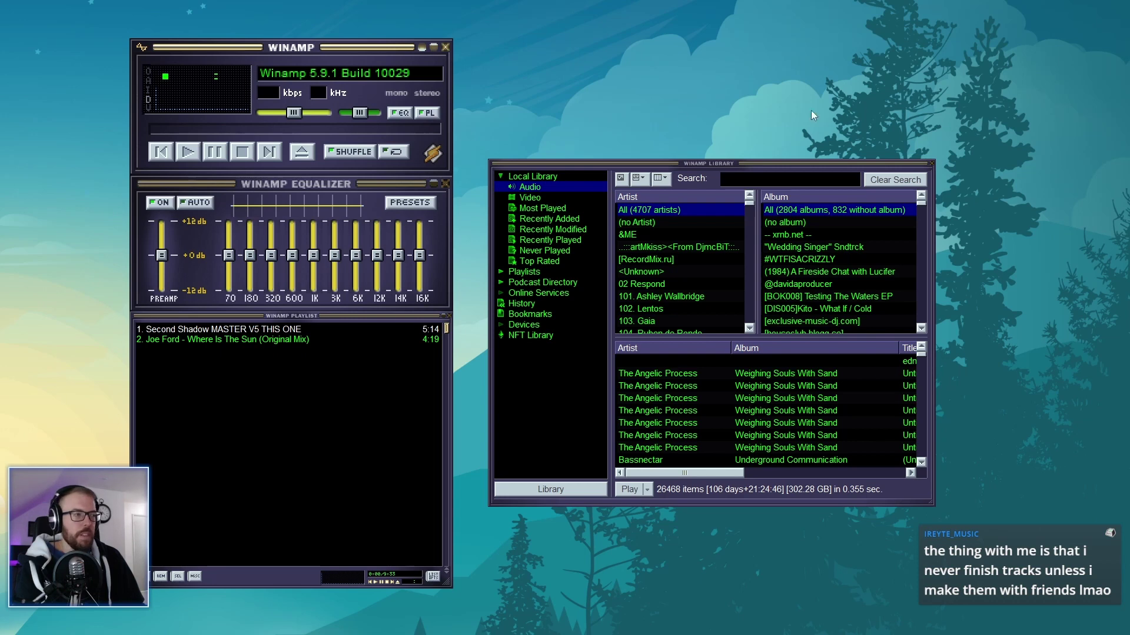
Close the Winamp Library window and shift the player, equalizer and playlist stack slightly across the desktop
left_click_drag(911, 169, 892, 179)
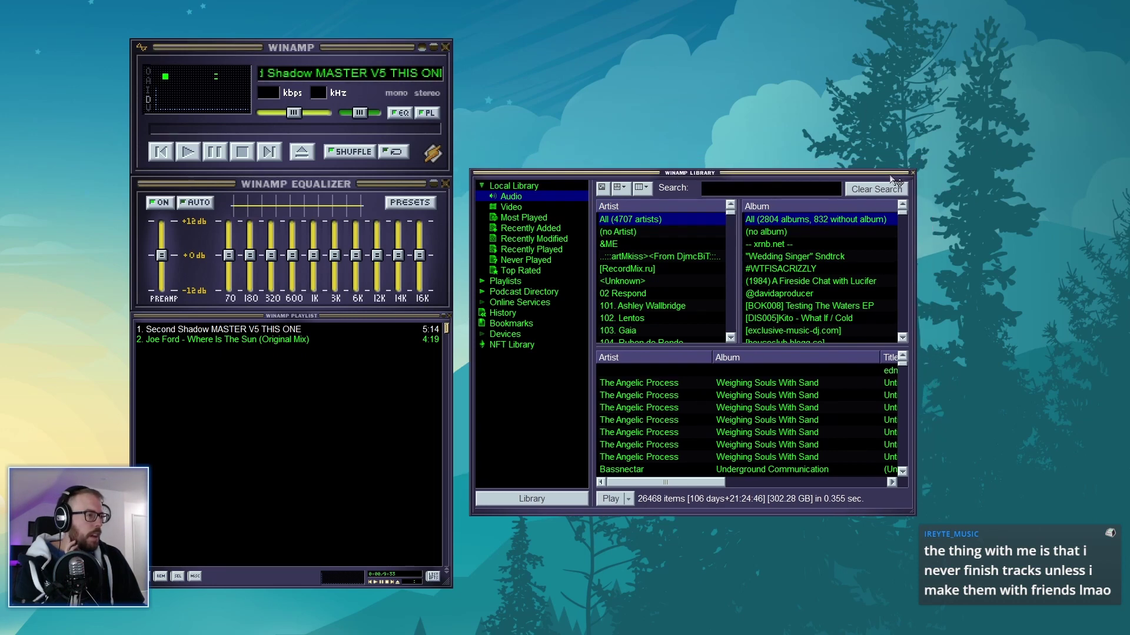
left_click(914, 174)
left_click_drag(238, 52, 250, 53)
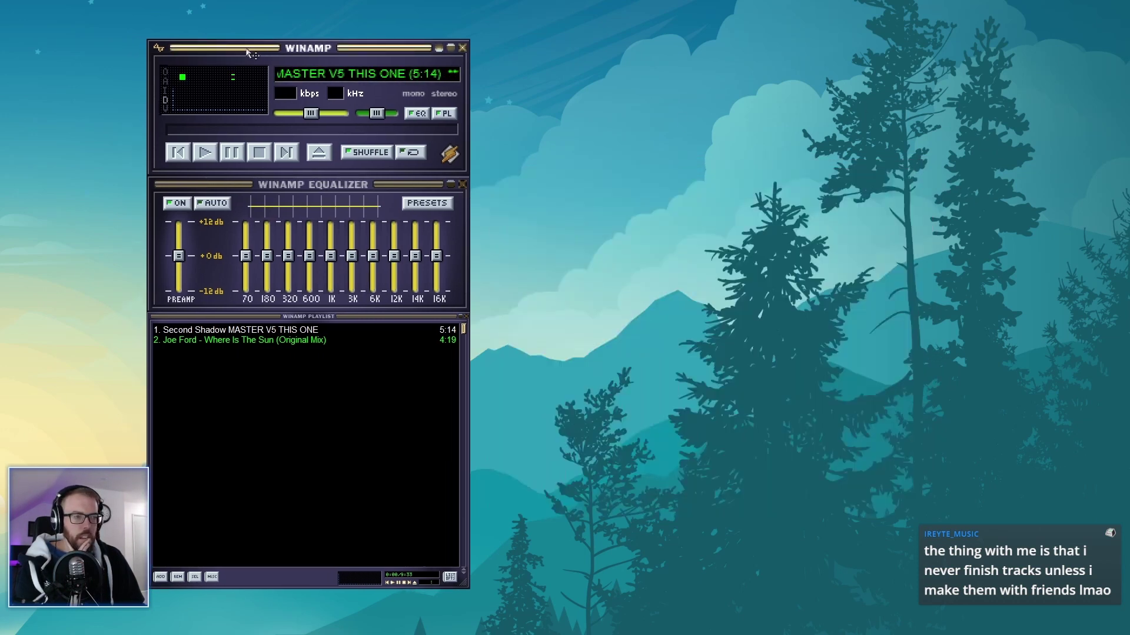
Add Second Shadow MASTER V6 THIS ONE to the end of the Winamp playlist and start playback of Second Shadow MASTER V5 THIS ONE
left_click(222, 351)
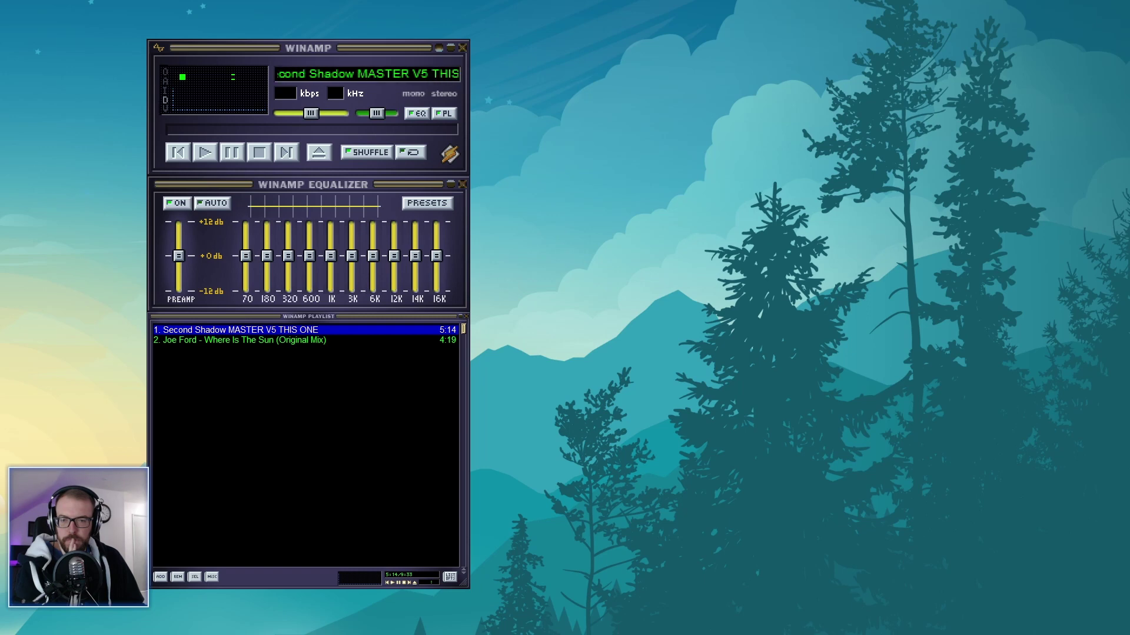
left_click_drag(91, 436, 297, 460)
left_click(316, 351)
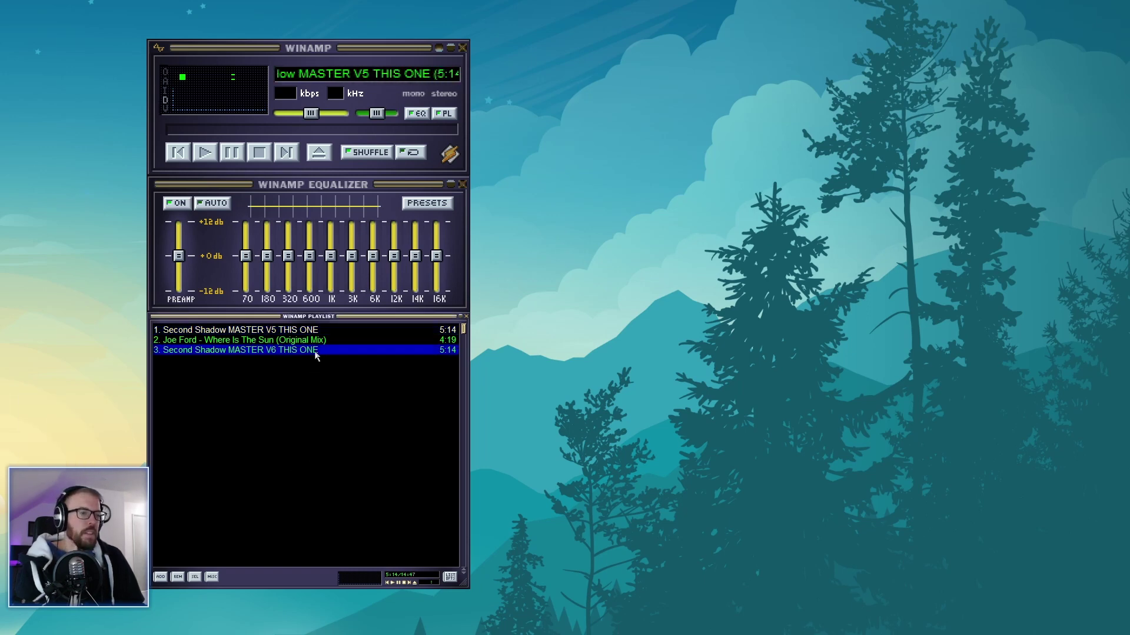
left_click(205, 153)
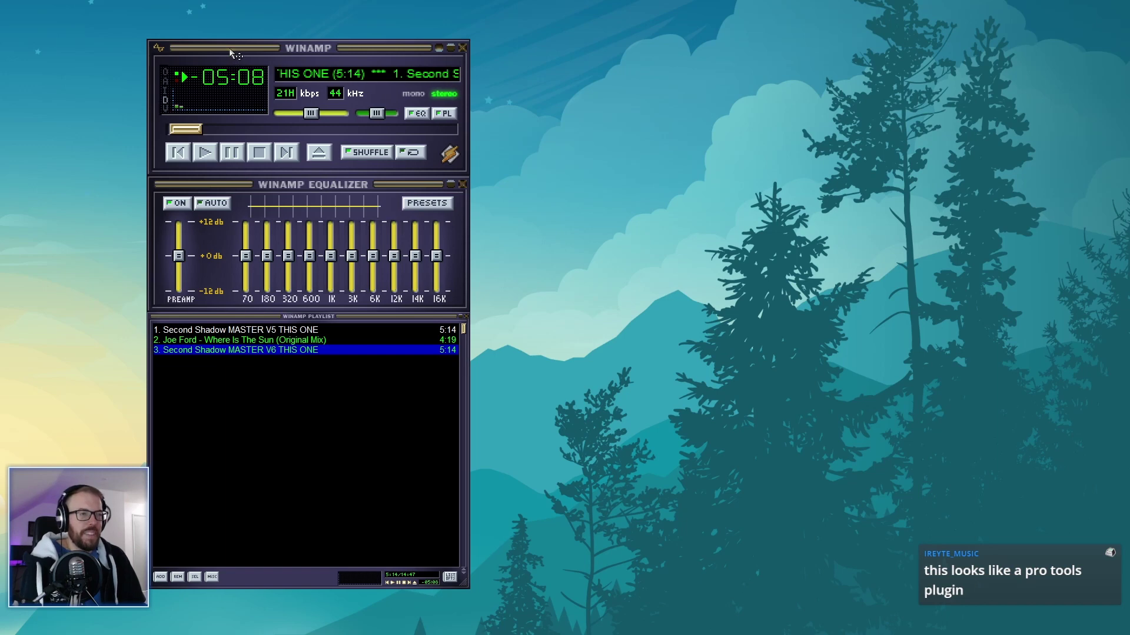
Listen to Second Shadow MASTER V5 THIS ONE while nudging the stacked Winamp windows around the desktop
left_click_drag(232, 54, 249, 52)
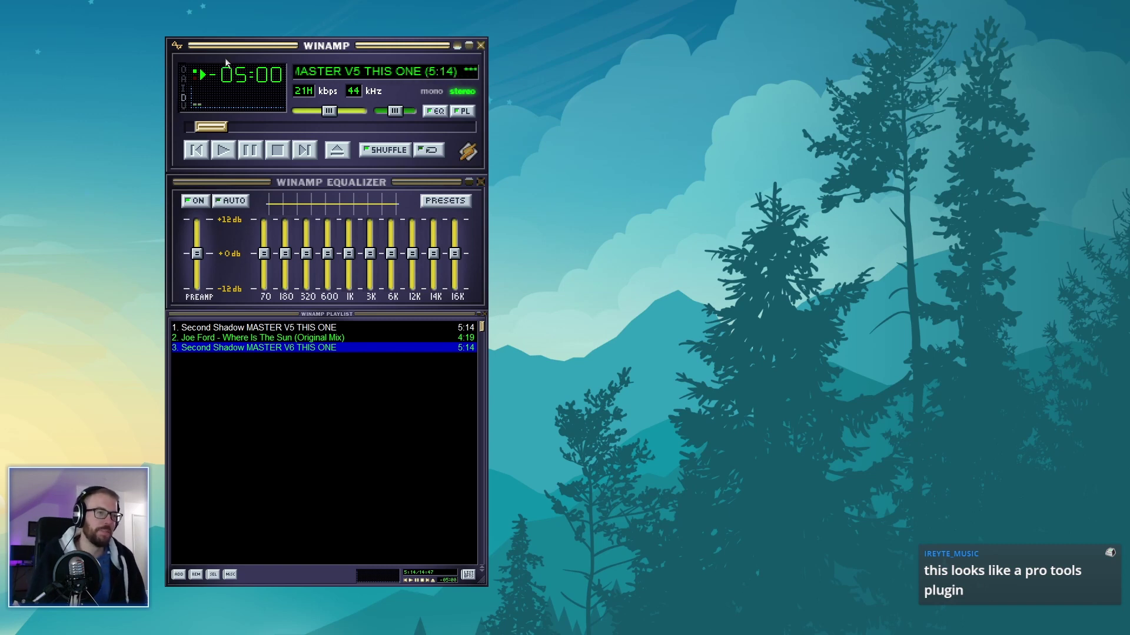
left_click_drag(225, 57, 196, 53)
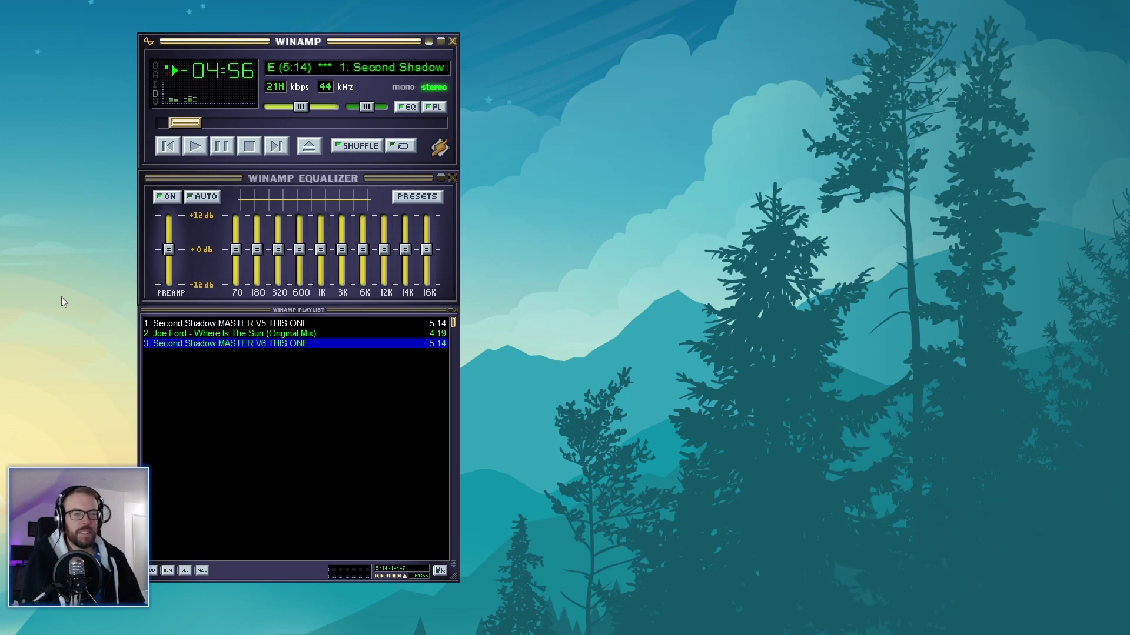
mouse_move(190, 44)
left_mouse_down()
mouse_move(173, 49)
mouse_move(193, 48)
left_mouse_up()
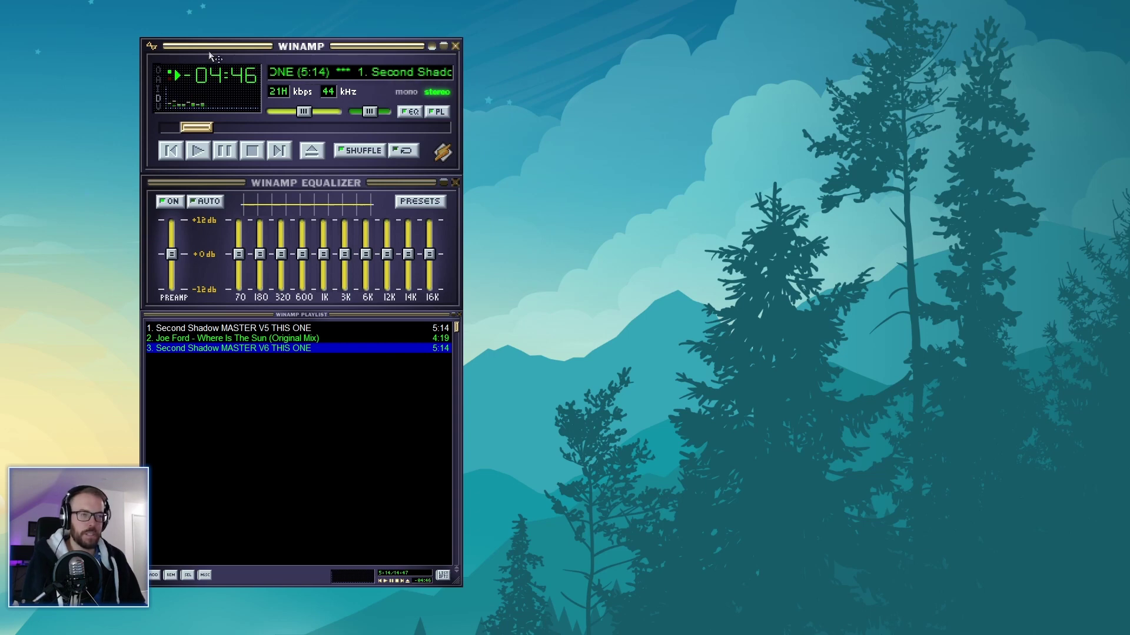
left_click_drag(208, 51, 197, 48)
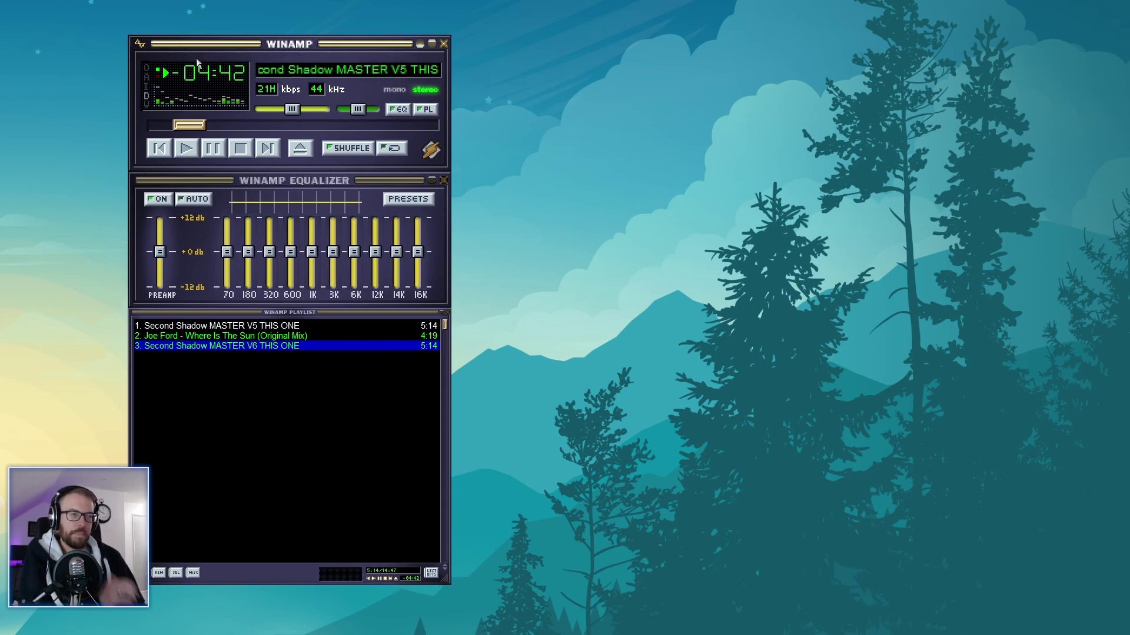
left_click_drag(197, 48, 210, 48)
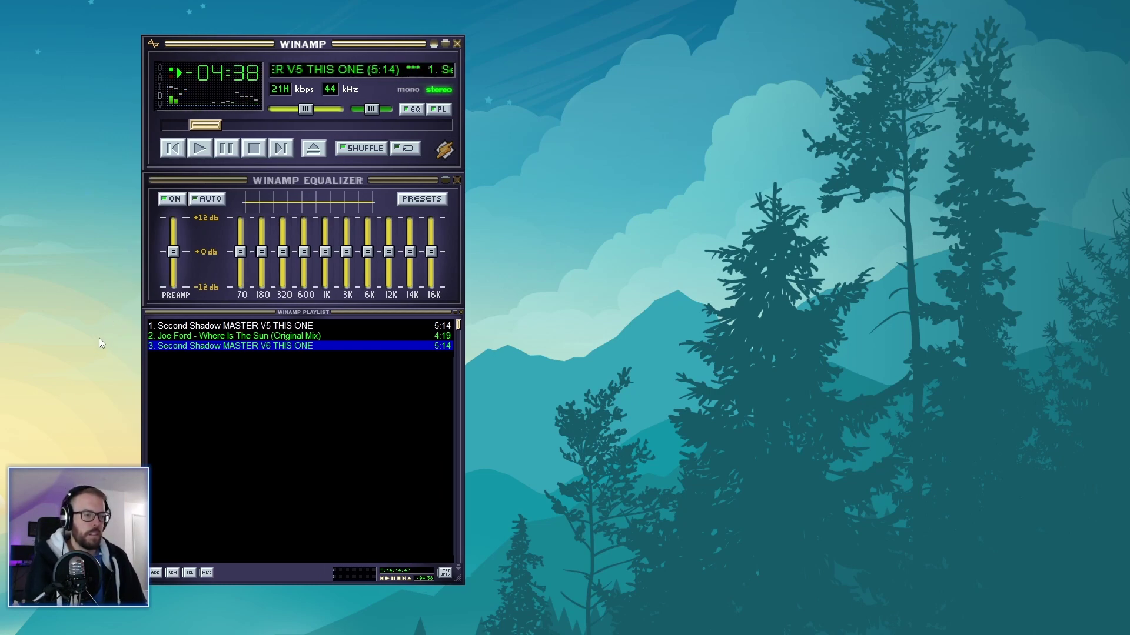
left_click_drag(199, 51, 196, 51)
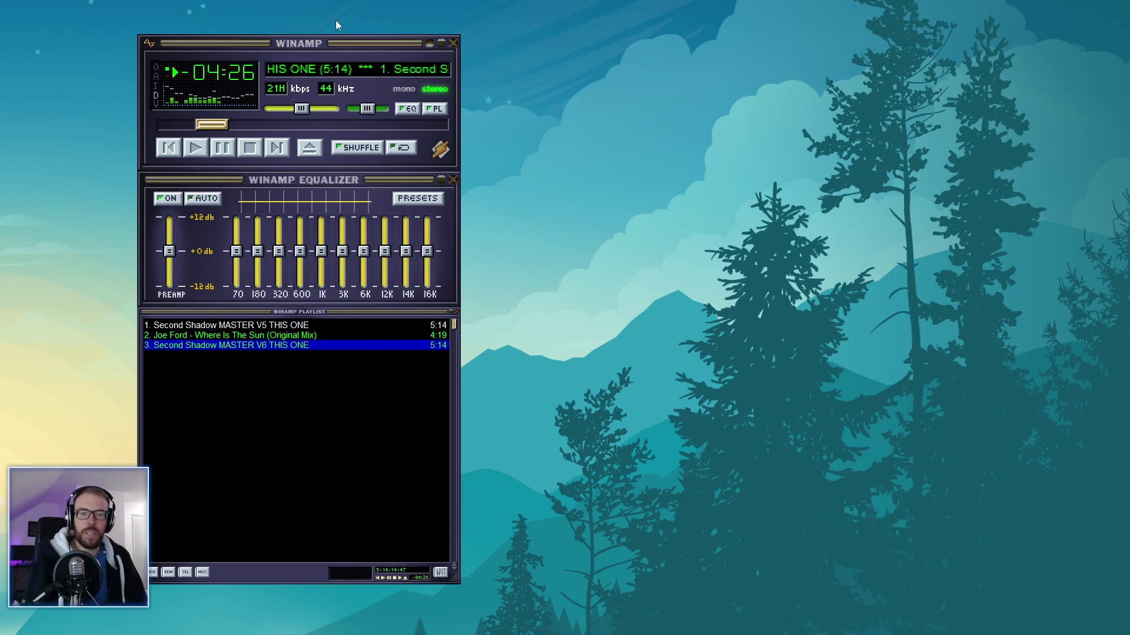
left_click_drag(335, 43, 340, 43)
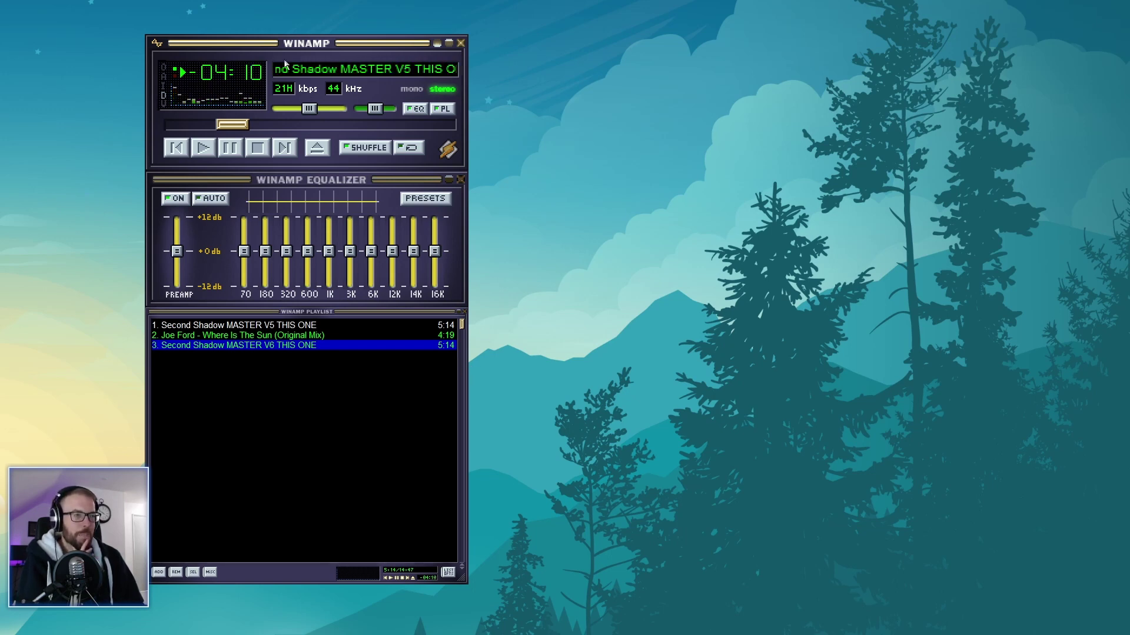
left_click_drag(461, 365, 471, 366)
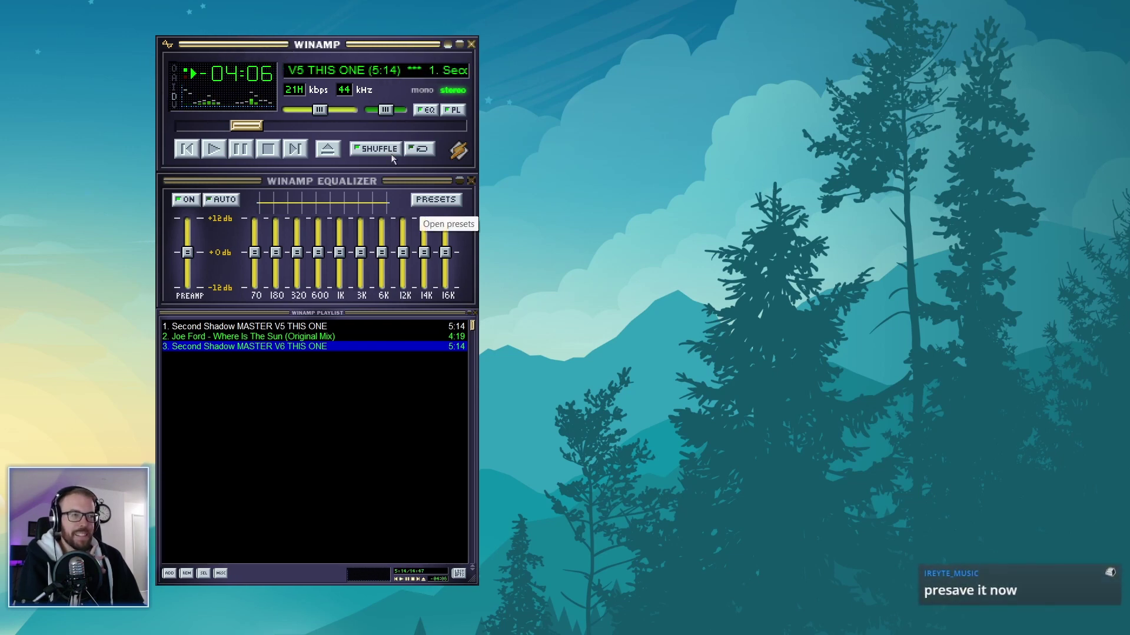
Change the Winamp skin to Invicta and move the main player off the playlist editor
right_click(386, 91)
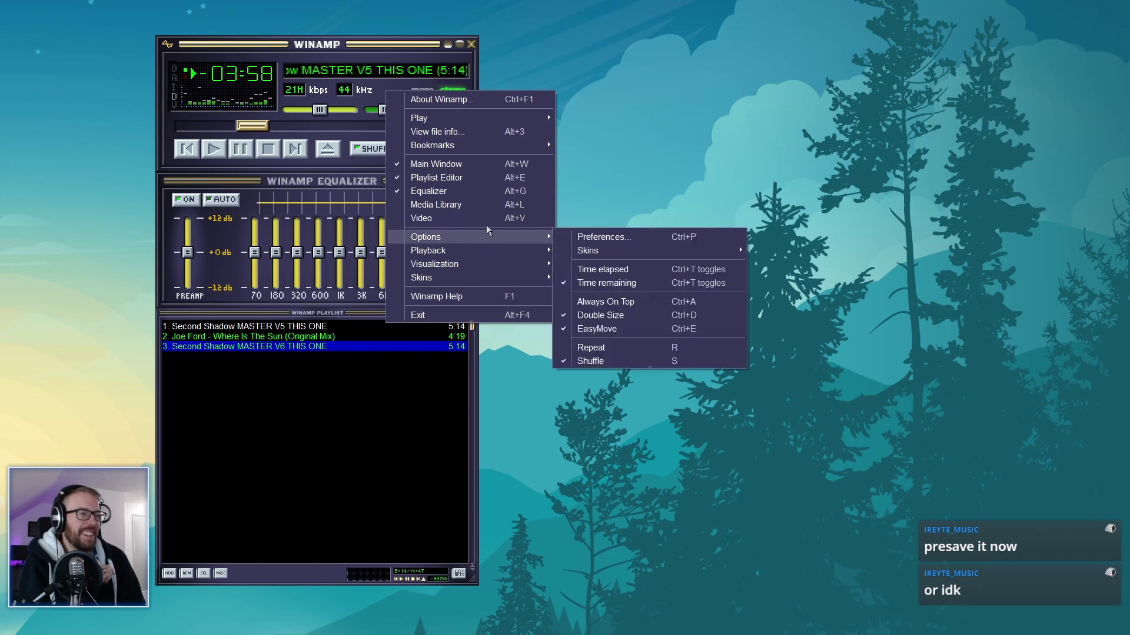
mouse_move(481, 278)
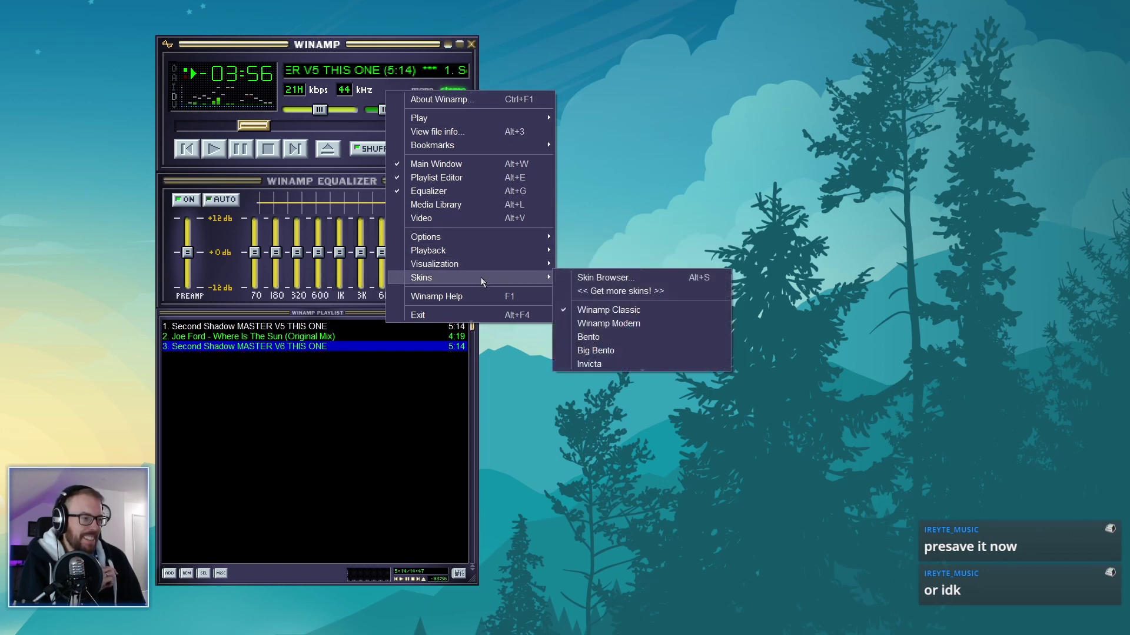
left_click(597, 364)
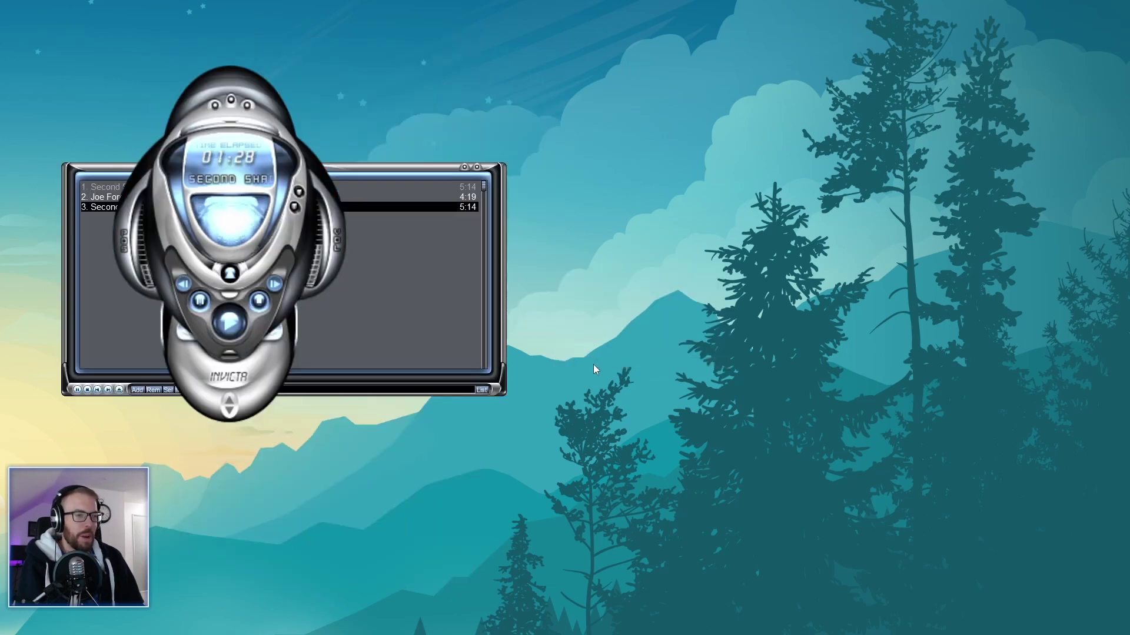
left_click_drag(265, 111, 695, 109)
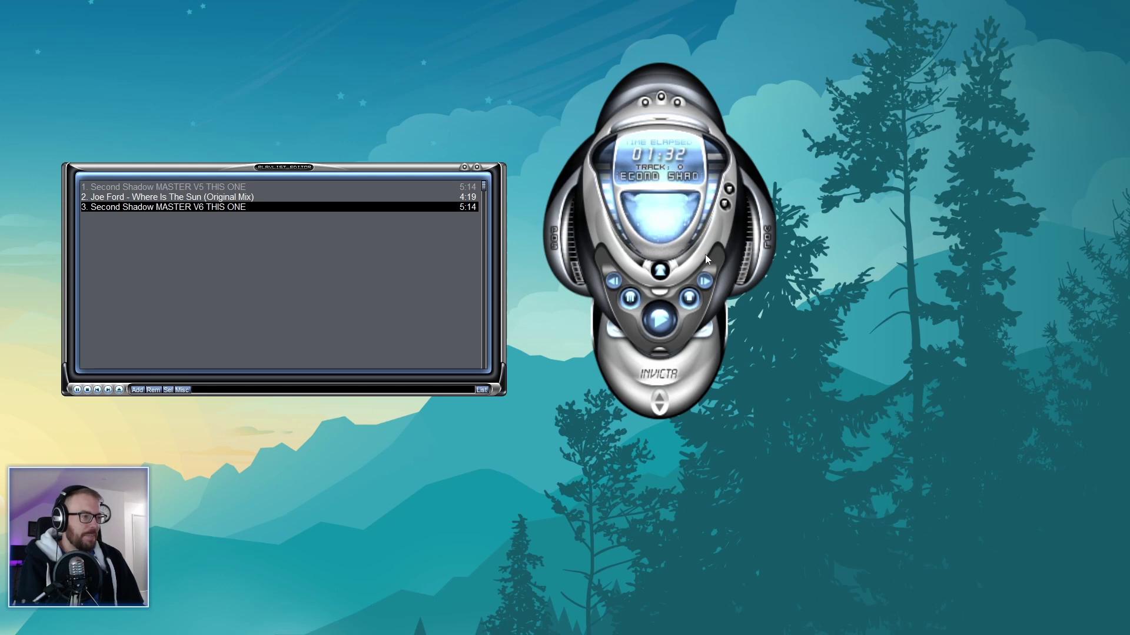
Switch the Invicta player to its round compact mode, and close and relaunch Winamp
left_click(662, 97)
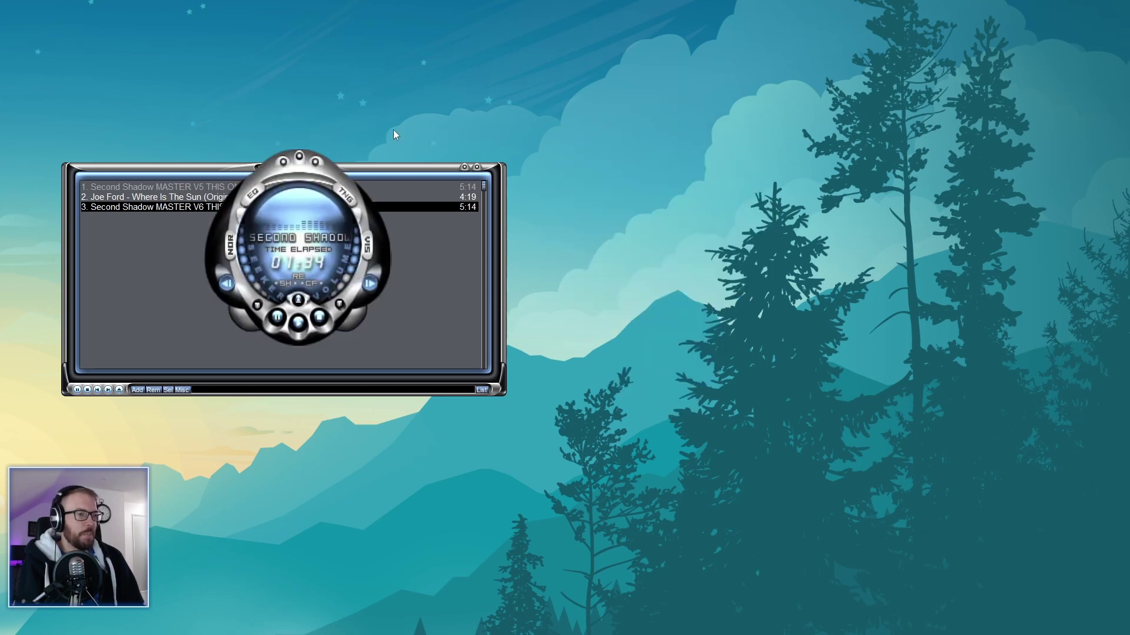
left_click(329, 172)
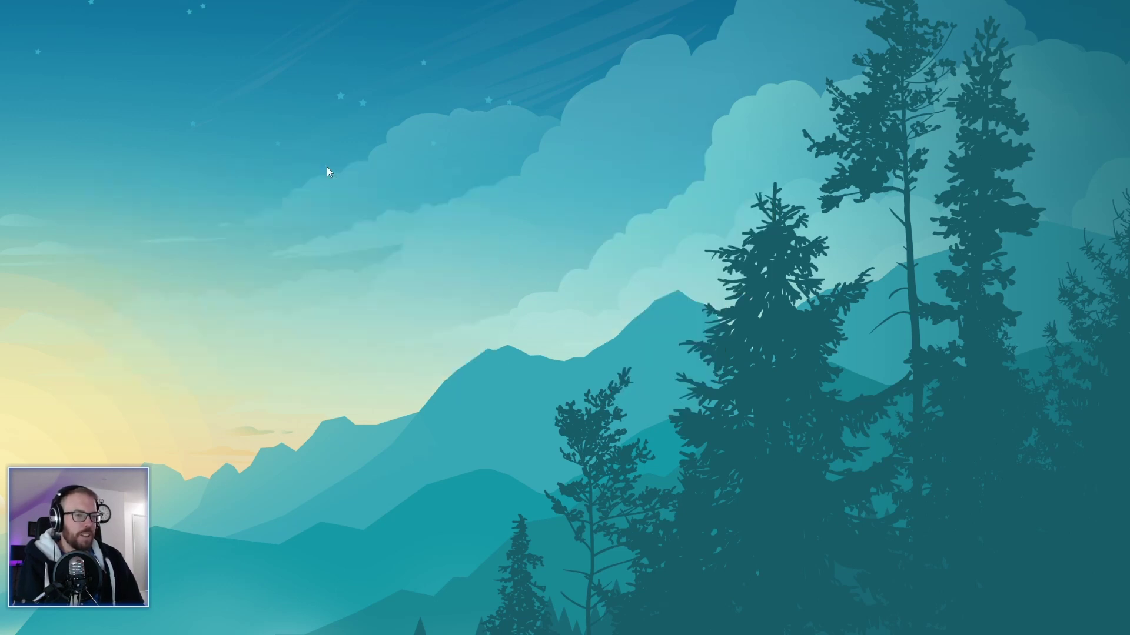
mouse_move(512, 633)
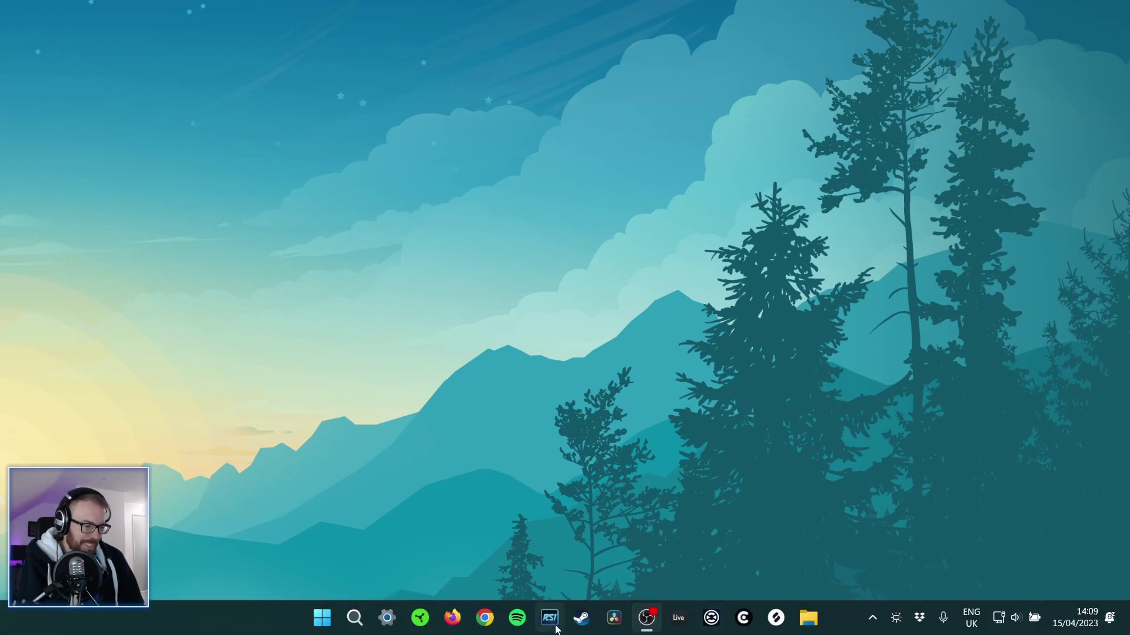
left_click(333, 623)
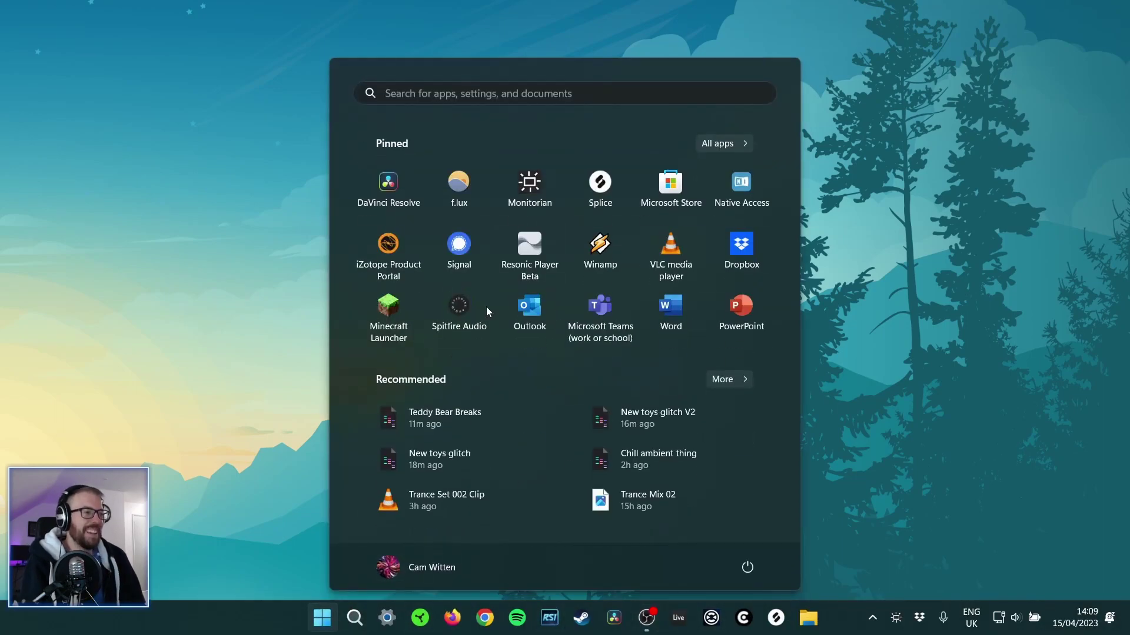
left_click(612, 252)
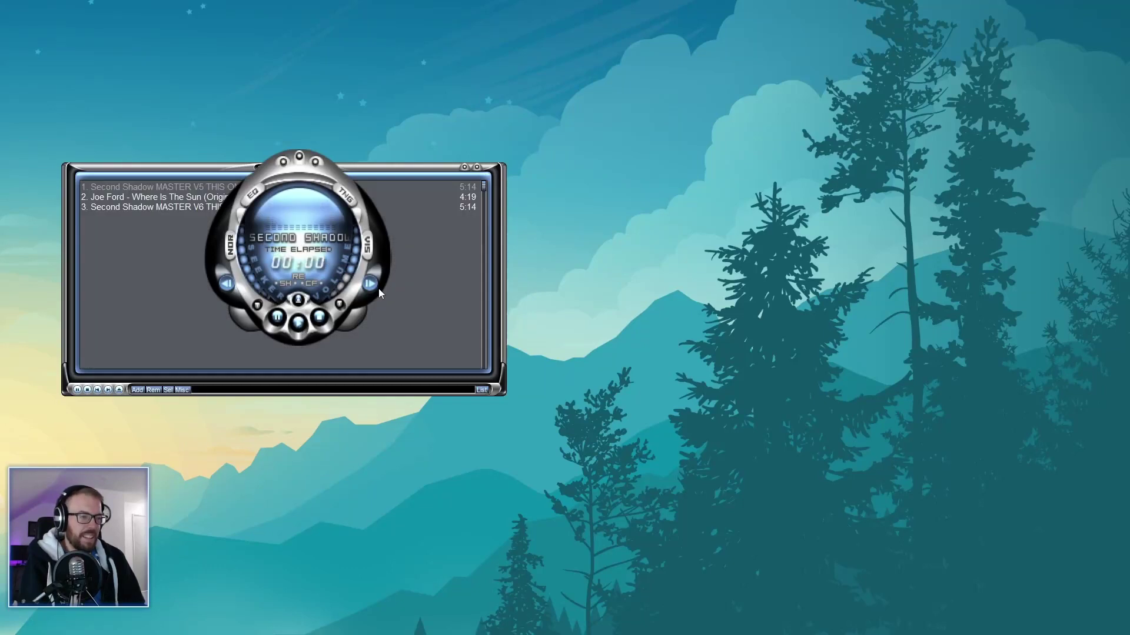
Minimize and restore Winamp, and place its bar-shaped Invicta player along the upper edge of the desktop
left_click(284, 163)
mouse_move(453, 625)
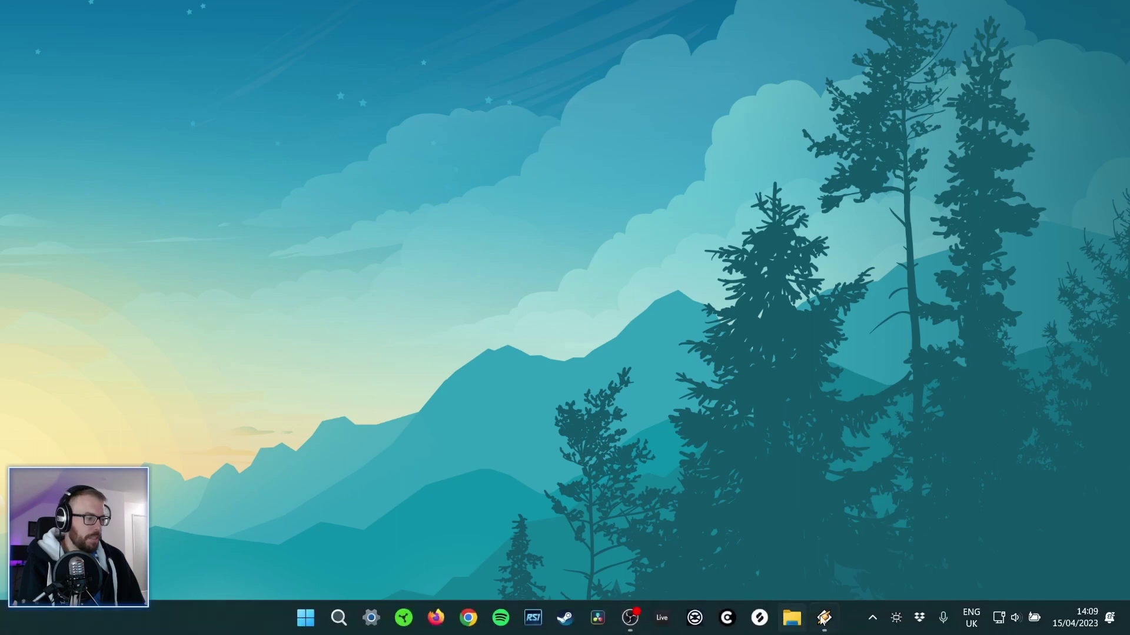
left_click(824, 618)
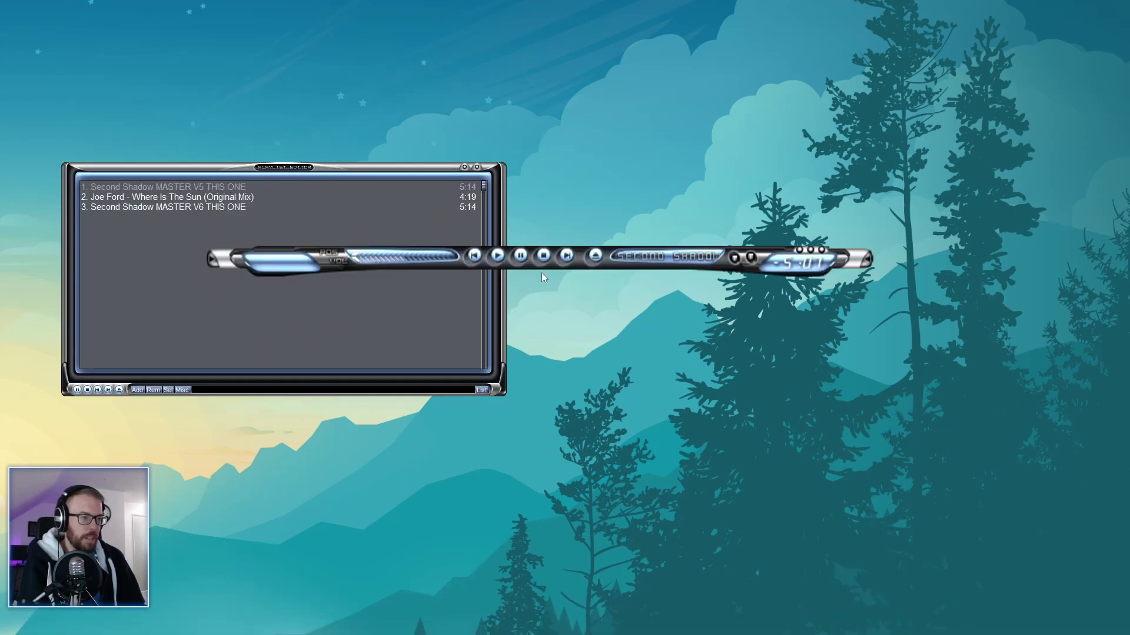
left_click_drag(725, 269, 749, 23)
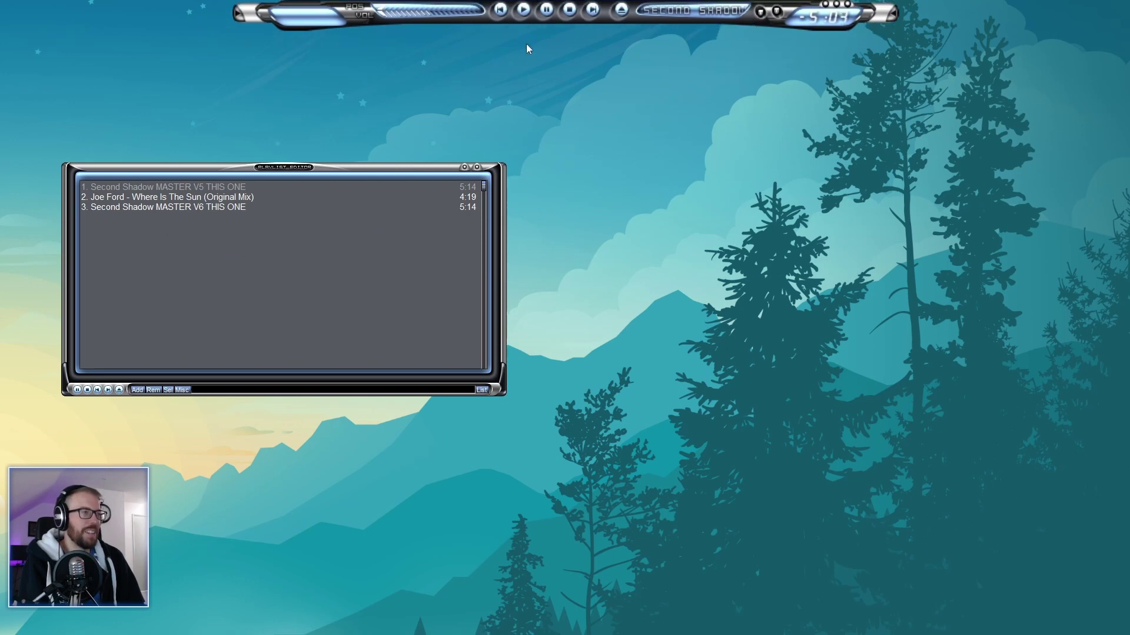
Close the Winamp playlist editor and shift the bar-shaped Invicta player slightly along the upper edge of the desktop
left_click(478, 168)
left_click_drag(650, 17, 662, 17)
Switch to Ableton Live by launching it, and expand the Invicta player to its full-size form over the arrangement
mouse_move(789, 634)
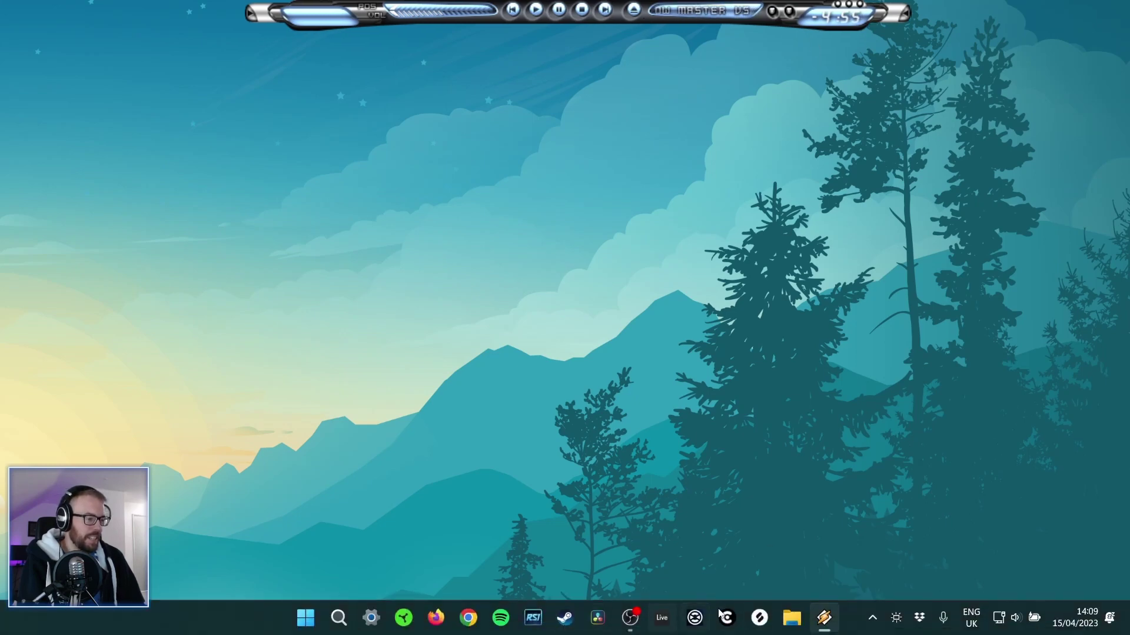
left_click(675, 623)
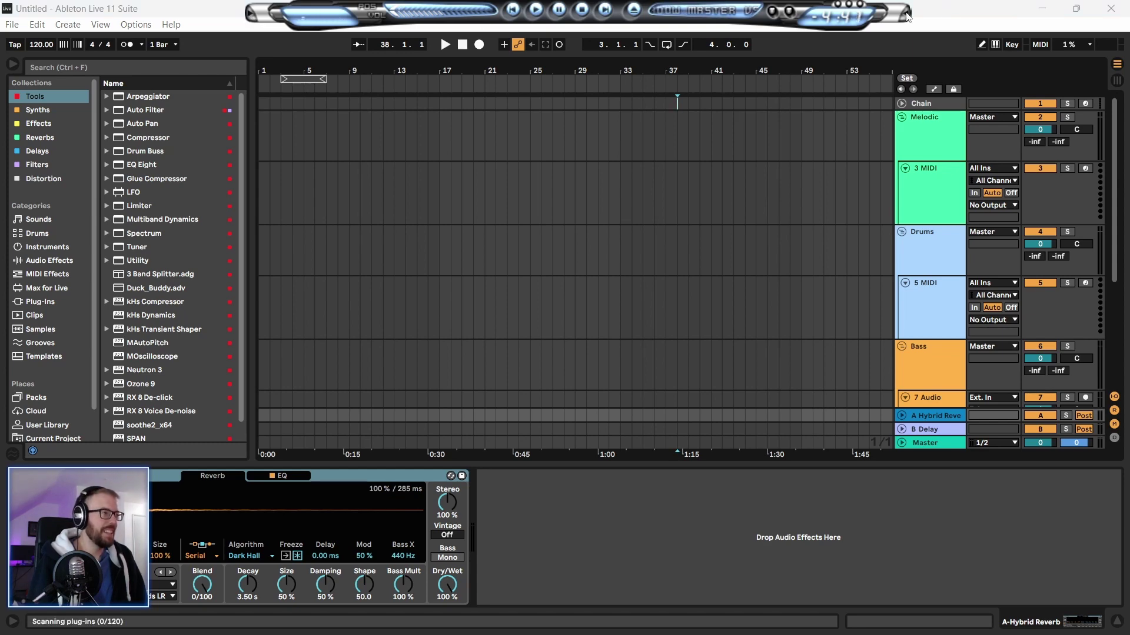
left_click(847, 5)
left_click_drag(659, 63, 561, 55)
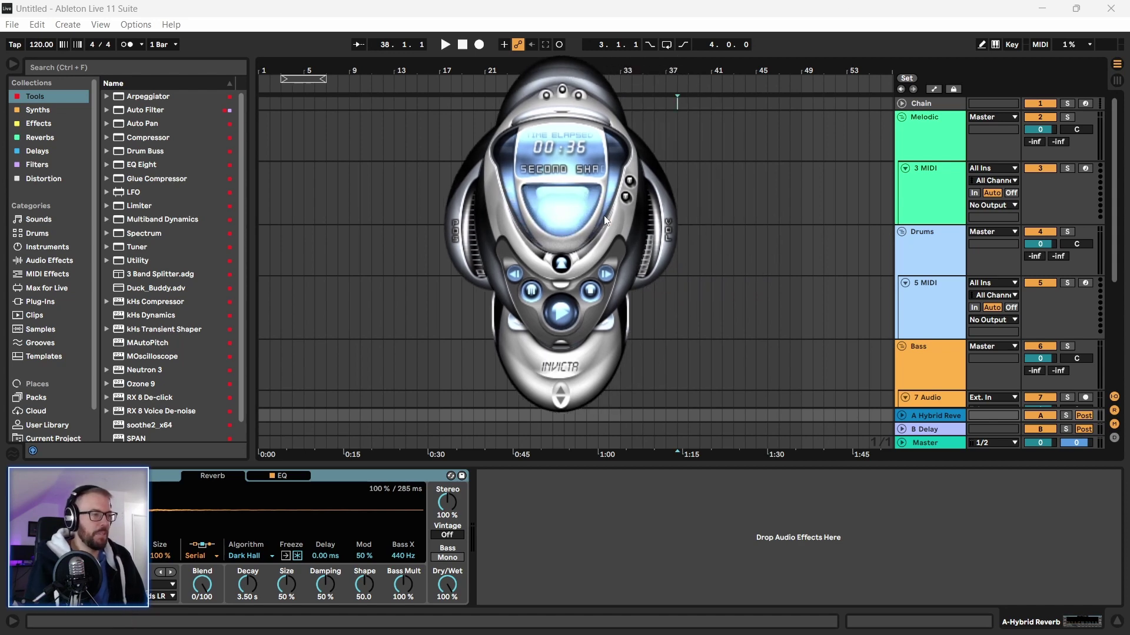
Change the Winamp skin to Winamp Classic and close Ableton Live
right_click(619, 227)
right_click(595, 309)
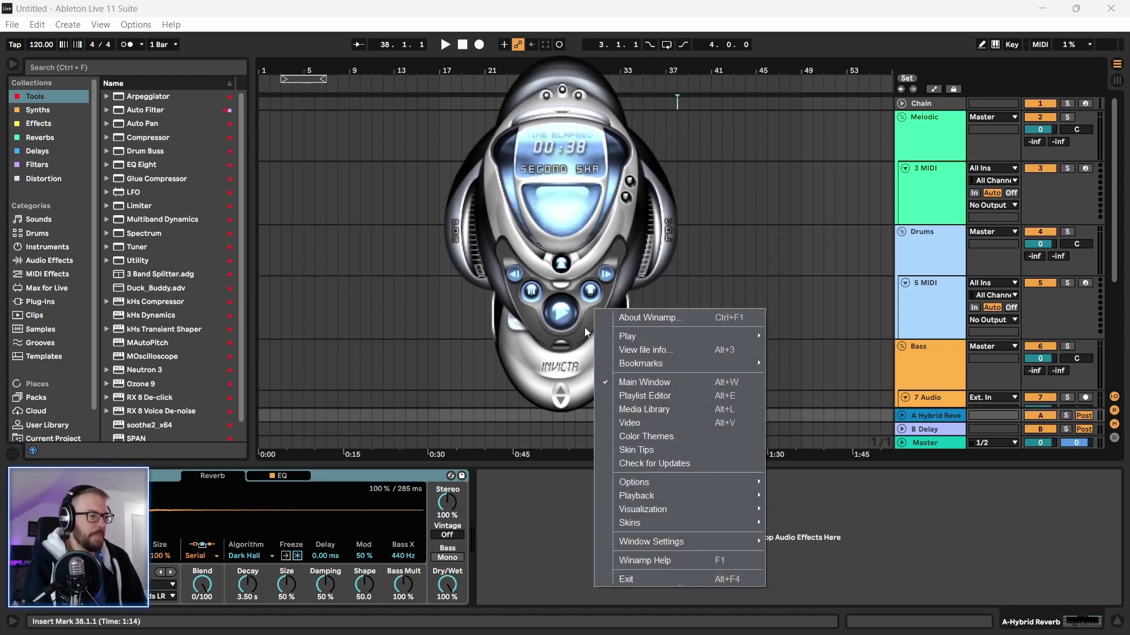
mouse_move(740, 522)
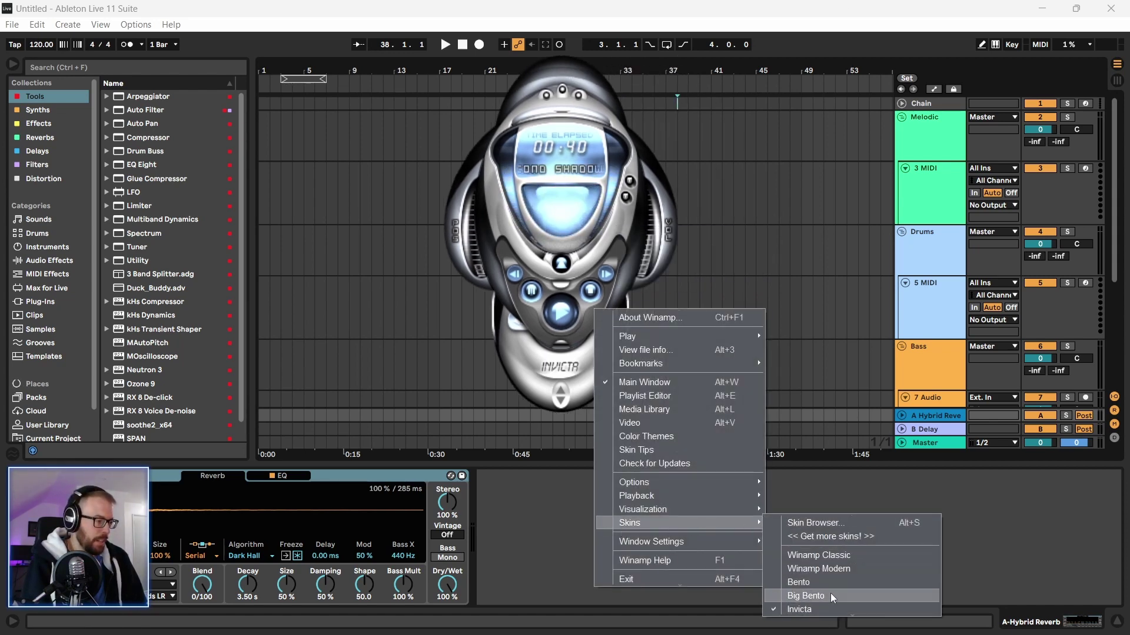
left_click(839, 557)
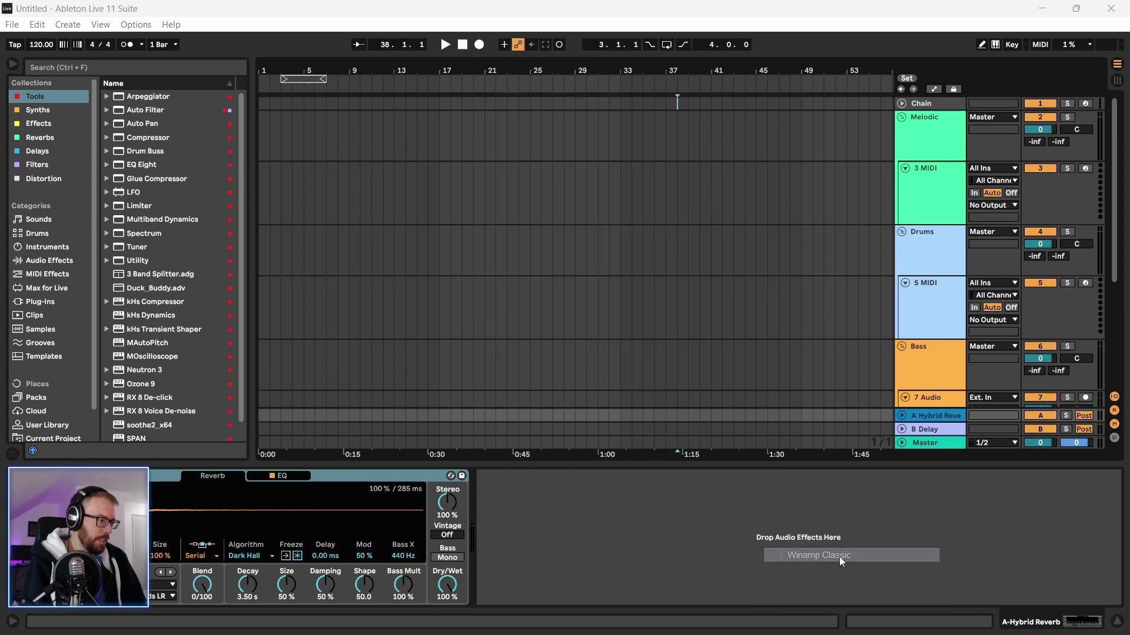
left_click(1109, 7)
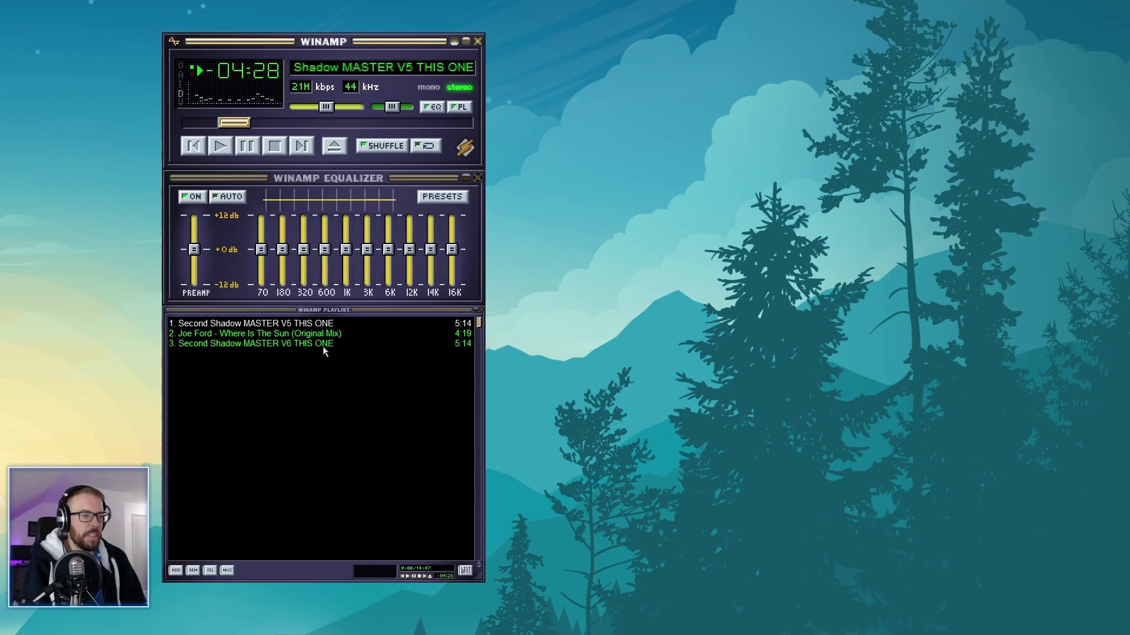
Play Second Shadow MASTER V6 THIS ONE from the playlist and skip ahead to roughly its last third
left_click(298, 347)
double_click(298, 347)
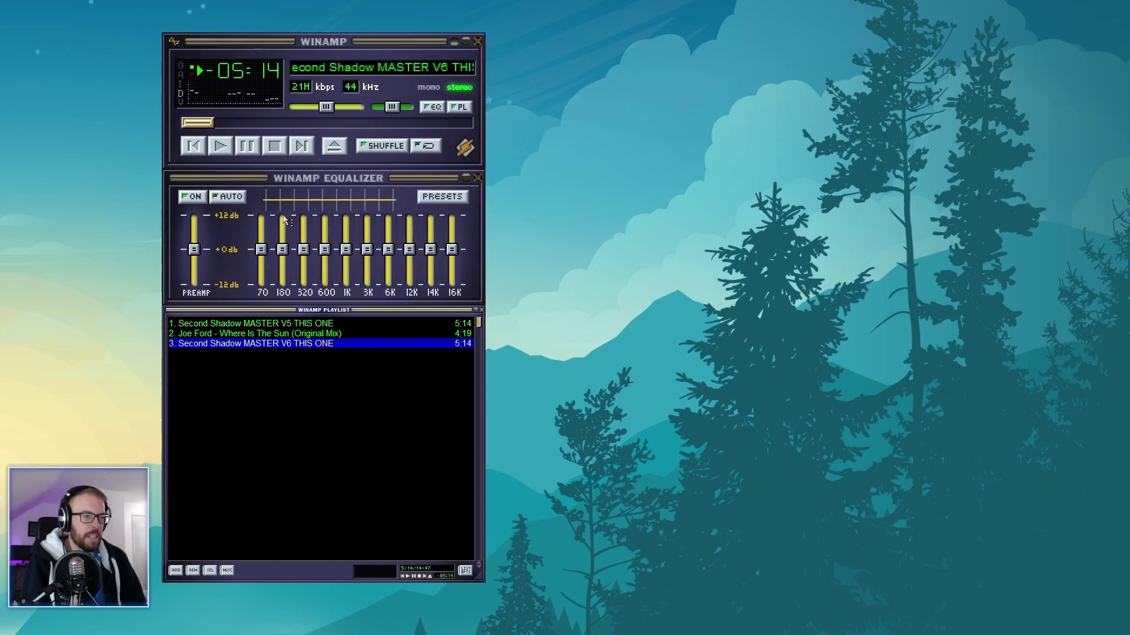
left_click(374, 122)
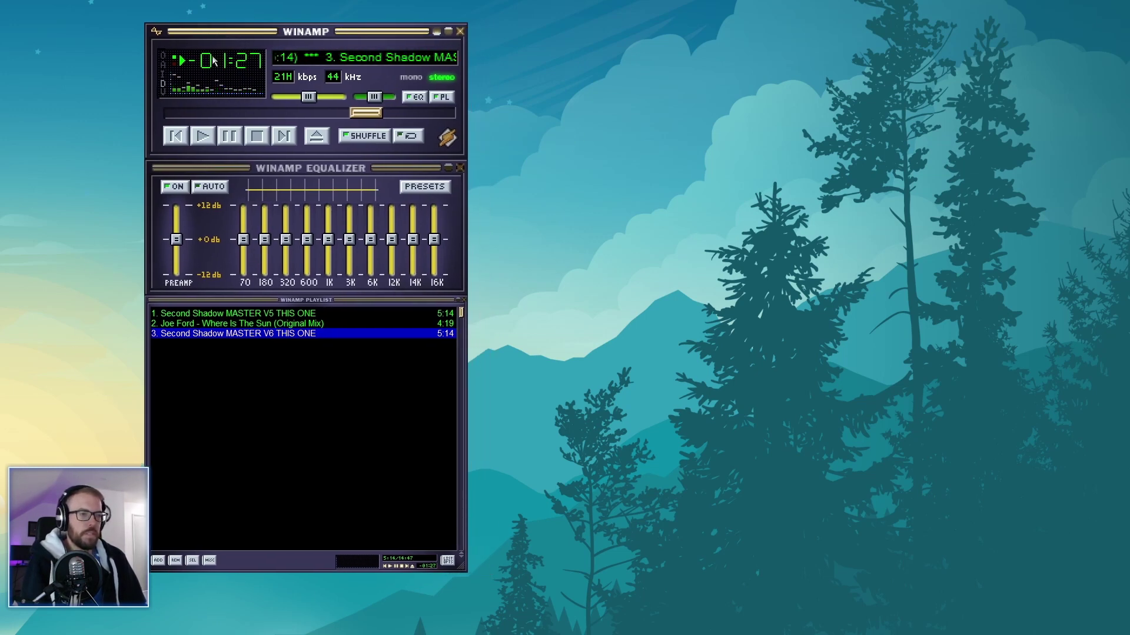
Listen to Second Shadow MASTER V6 THIS ONE while nudging the stacked classic Winamp windows around the desktop
left_click_drag(213, 35, 202, 38)
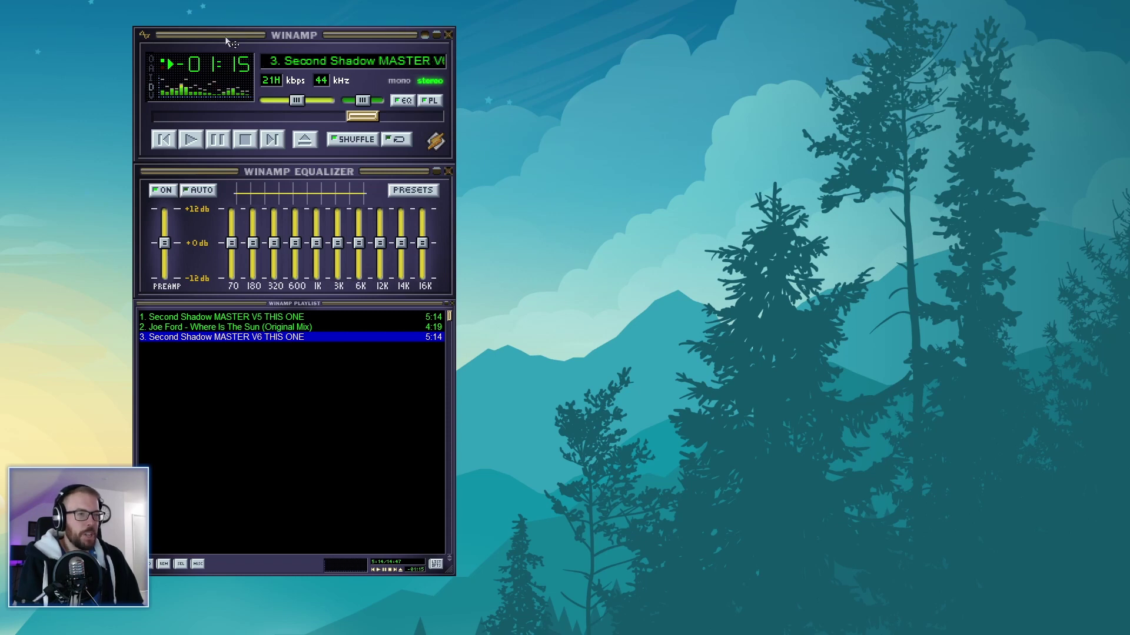
left_click_drag(226, 39, 236, 47)
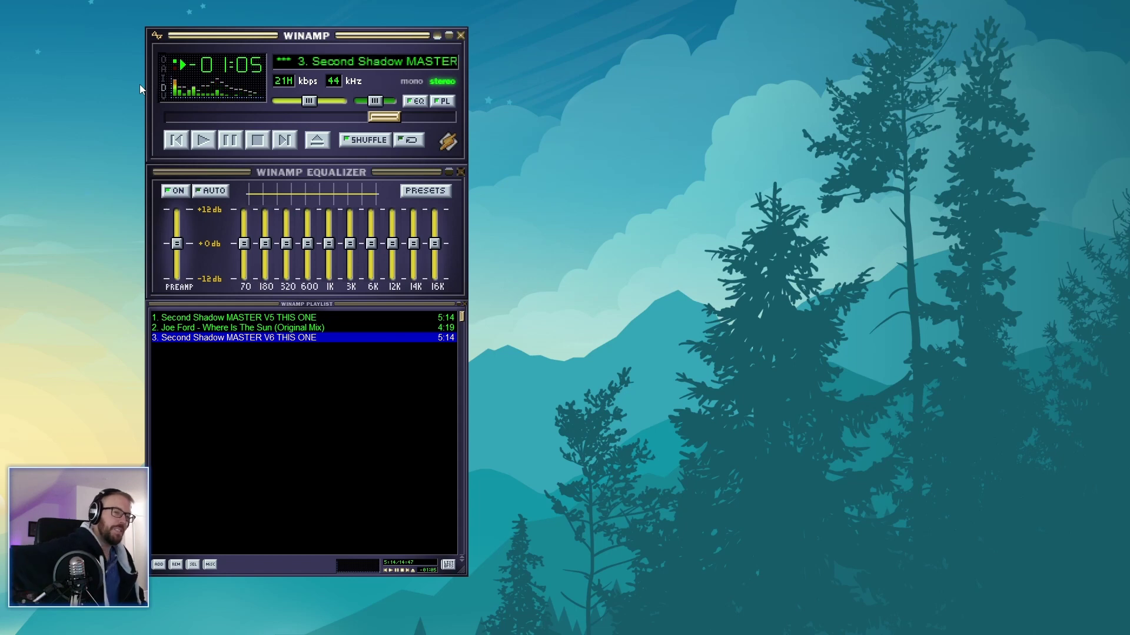
left_click_drag(353, 40, 365, 42)
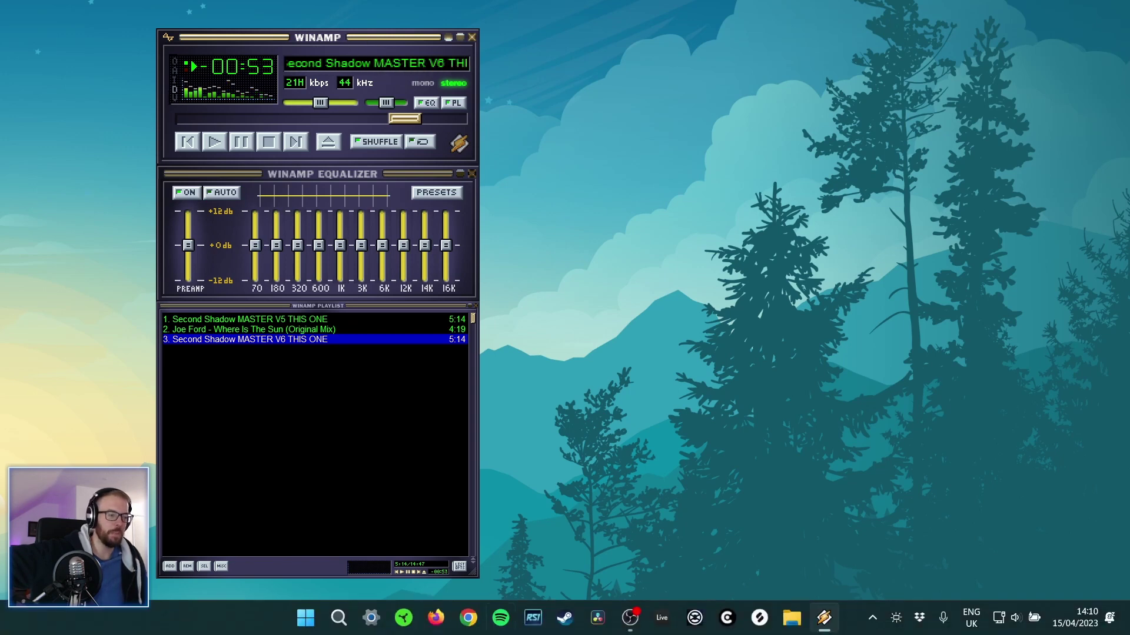
mouse_move(629, 618)
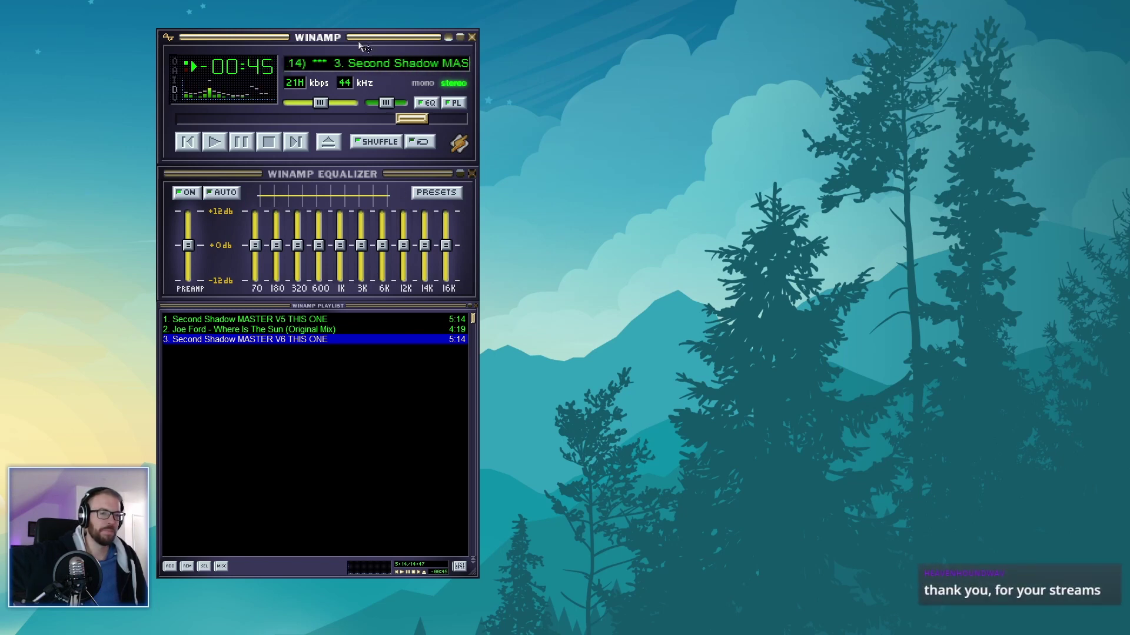
left_click_drag(361, 42, 379, 48)
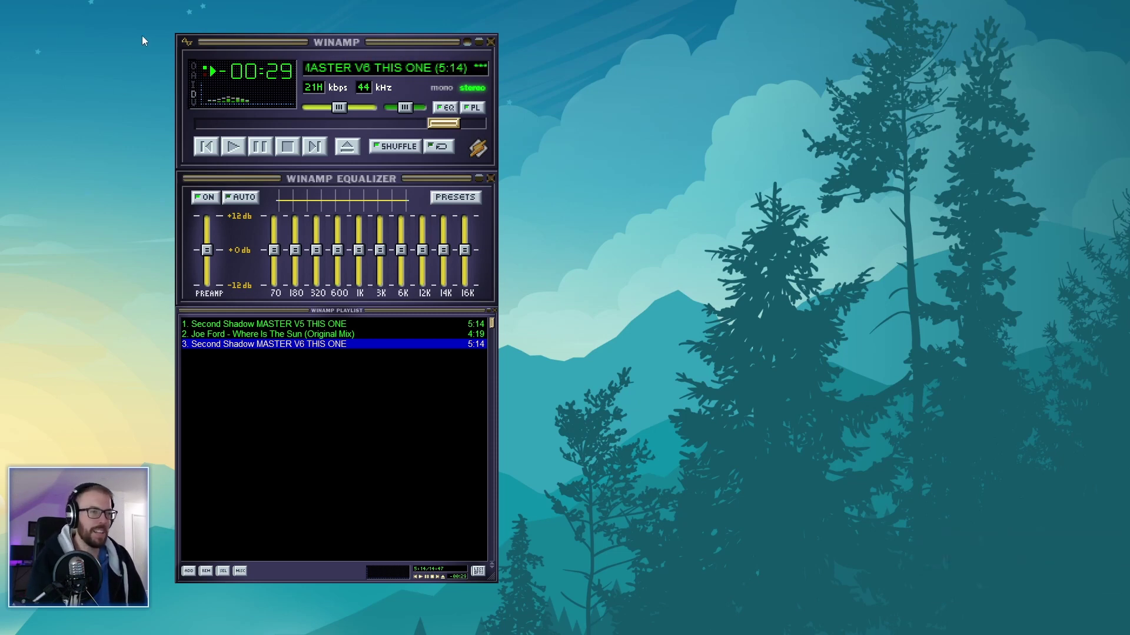
left_click_drag(268, 45, 238, 49)
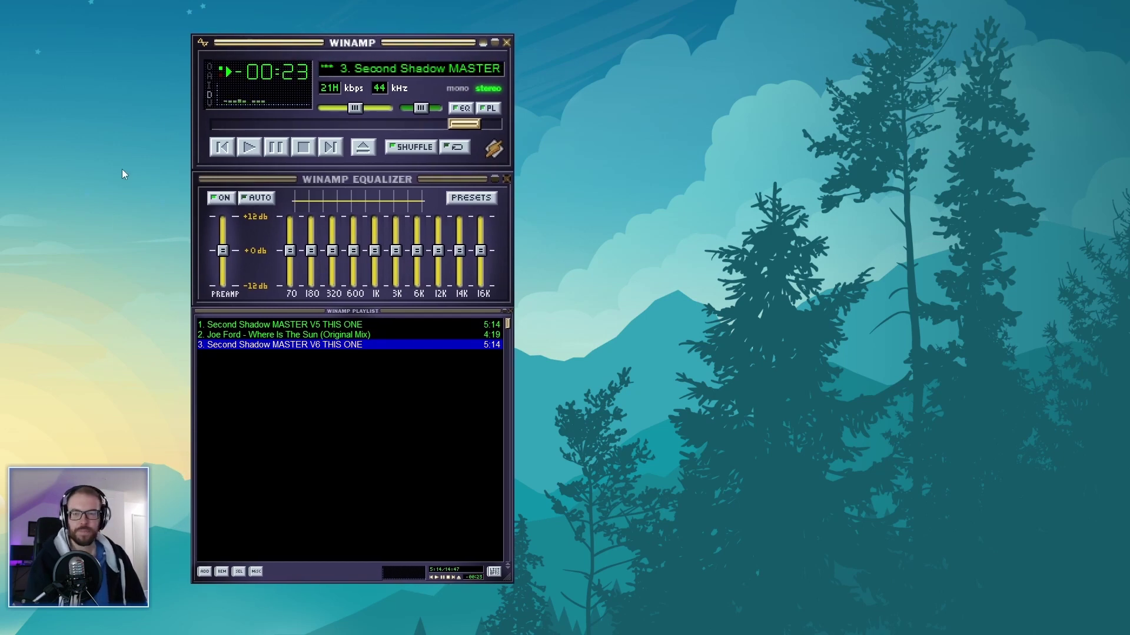